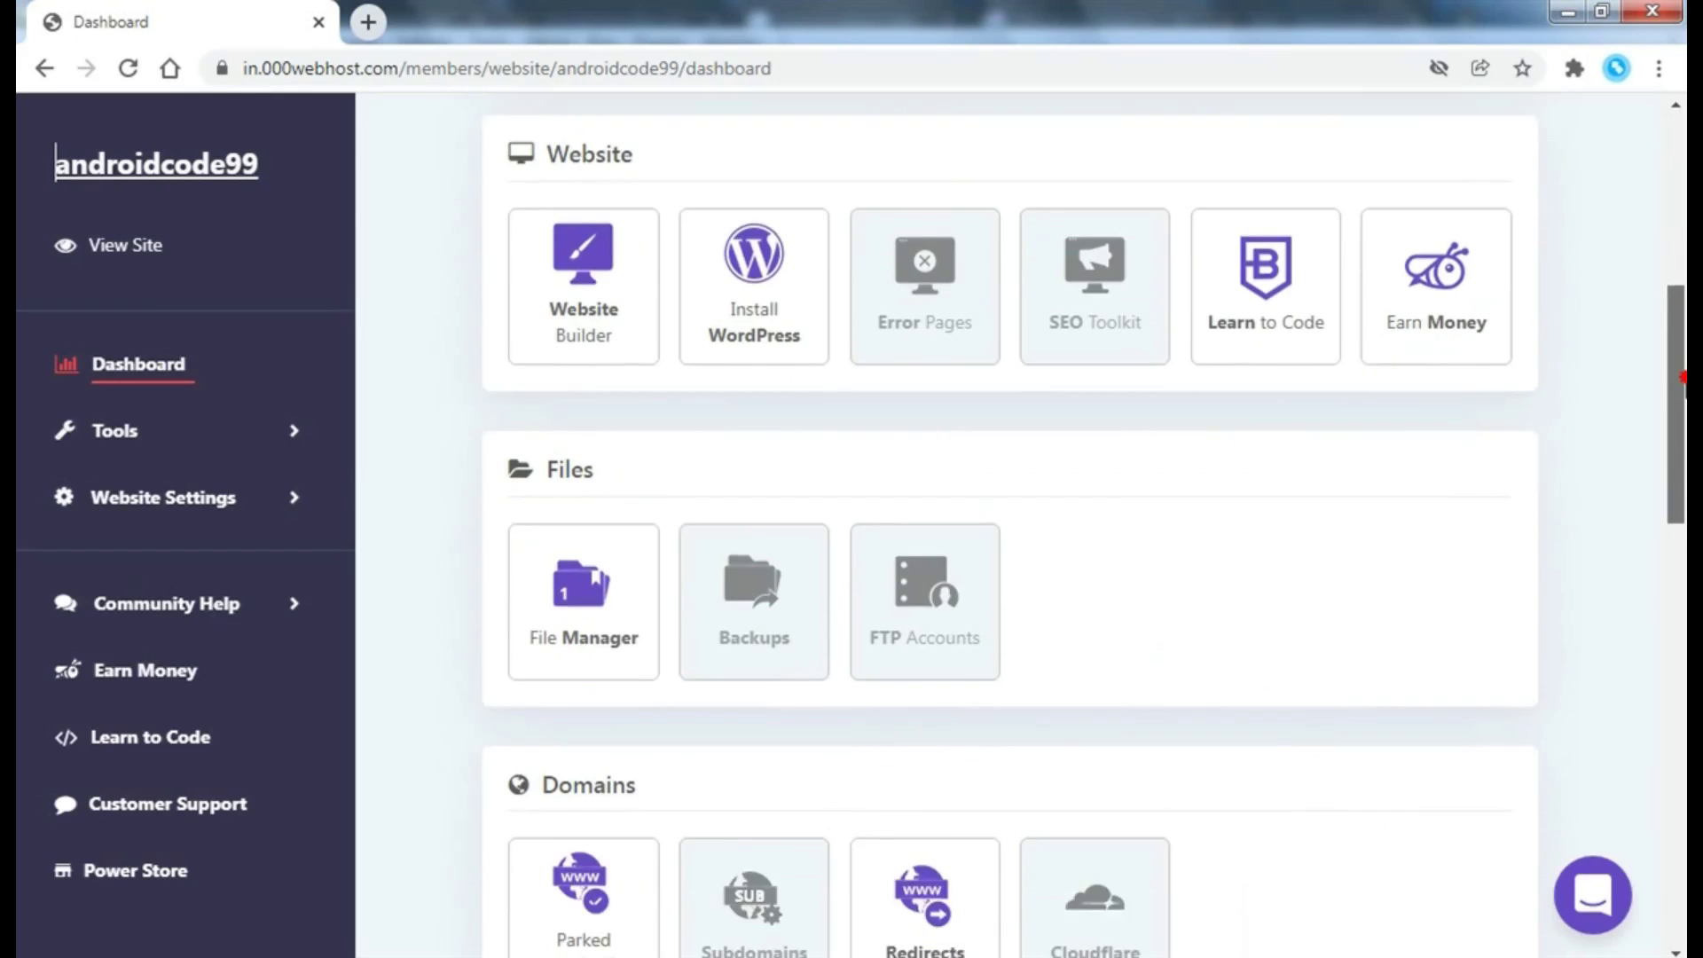
- Open the androidcode99 site's File Manager in a new tab and go to Tools > Database Manager
scroll(577, 547, "down", 1)
left_click(577, 547)
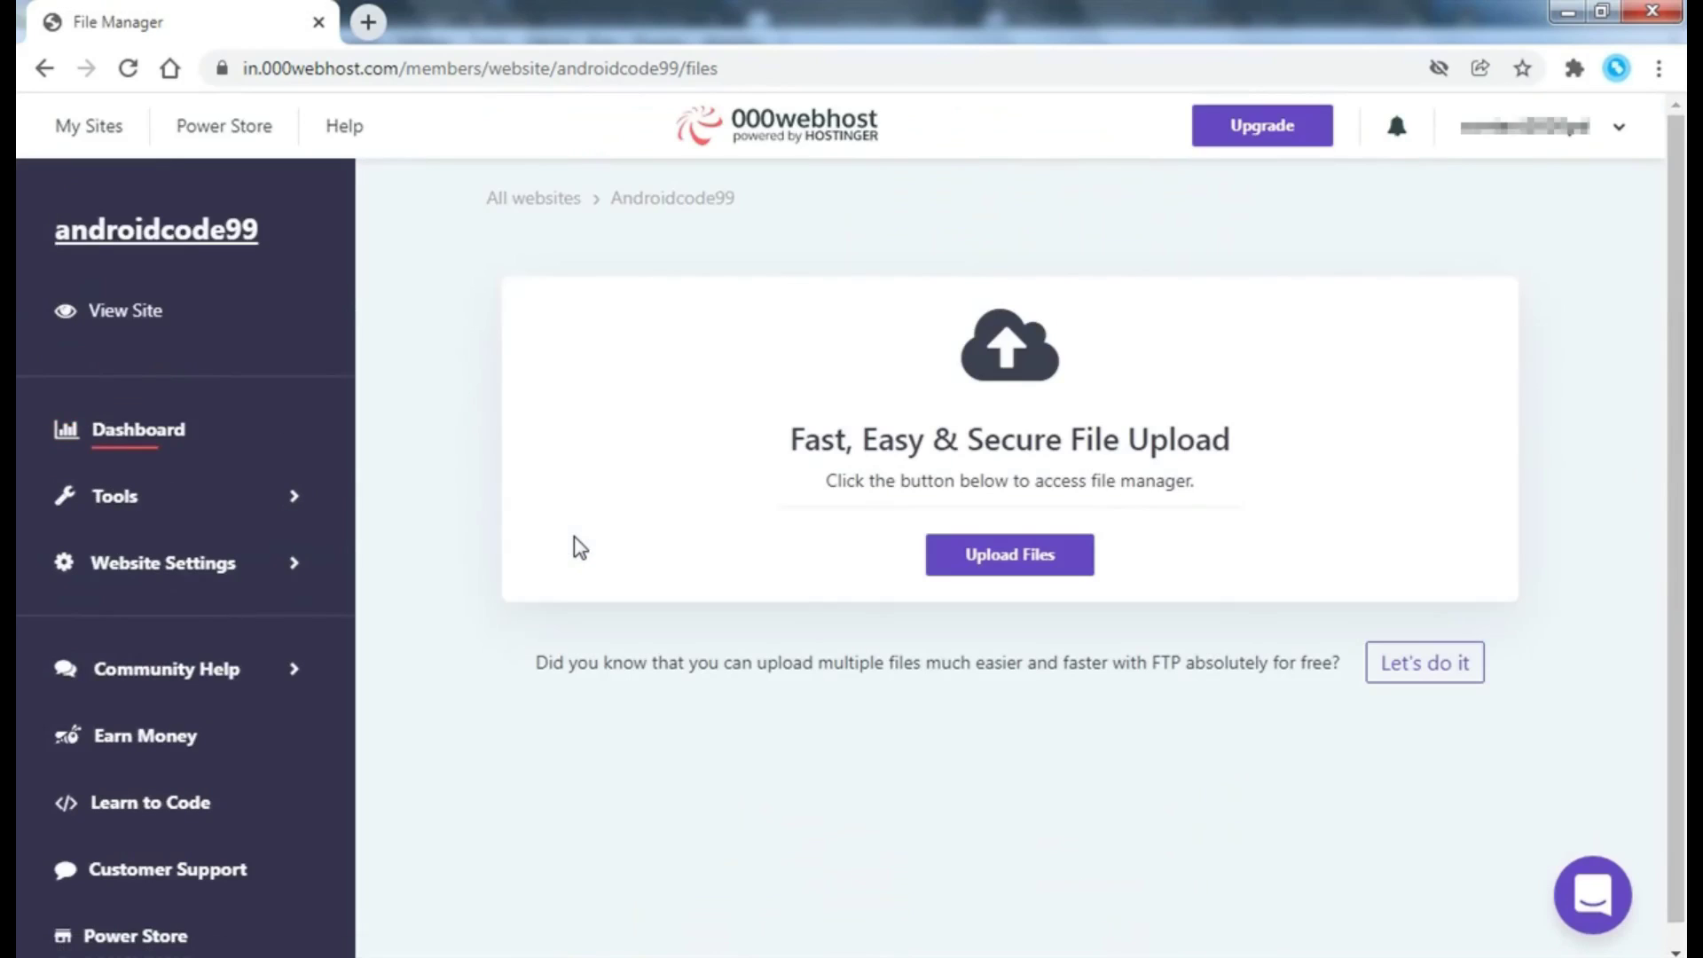
left_click(1007, 559)
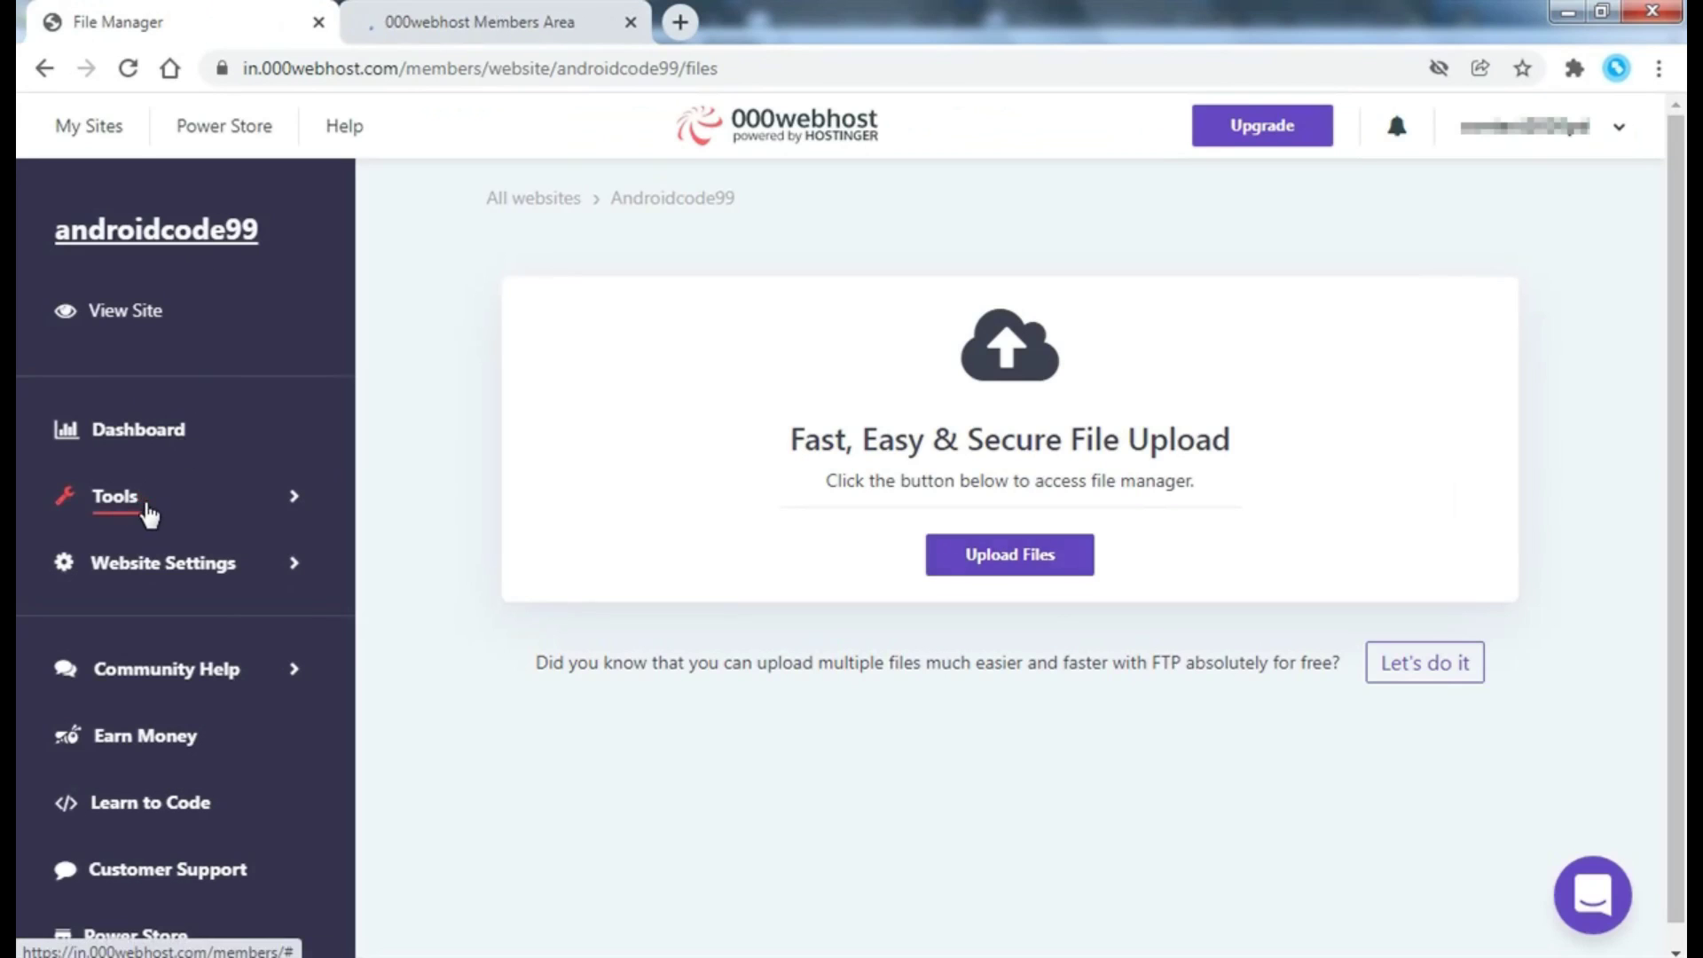
left_click(145, 507)
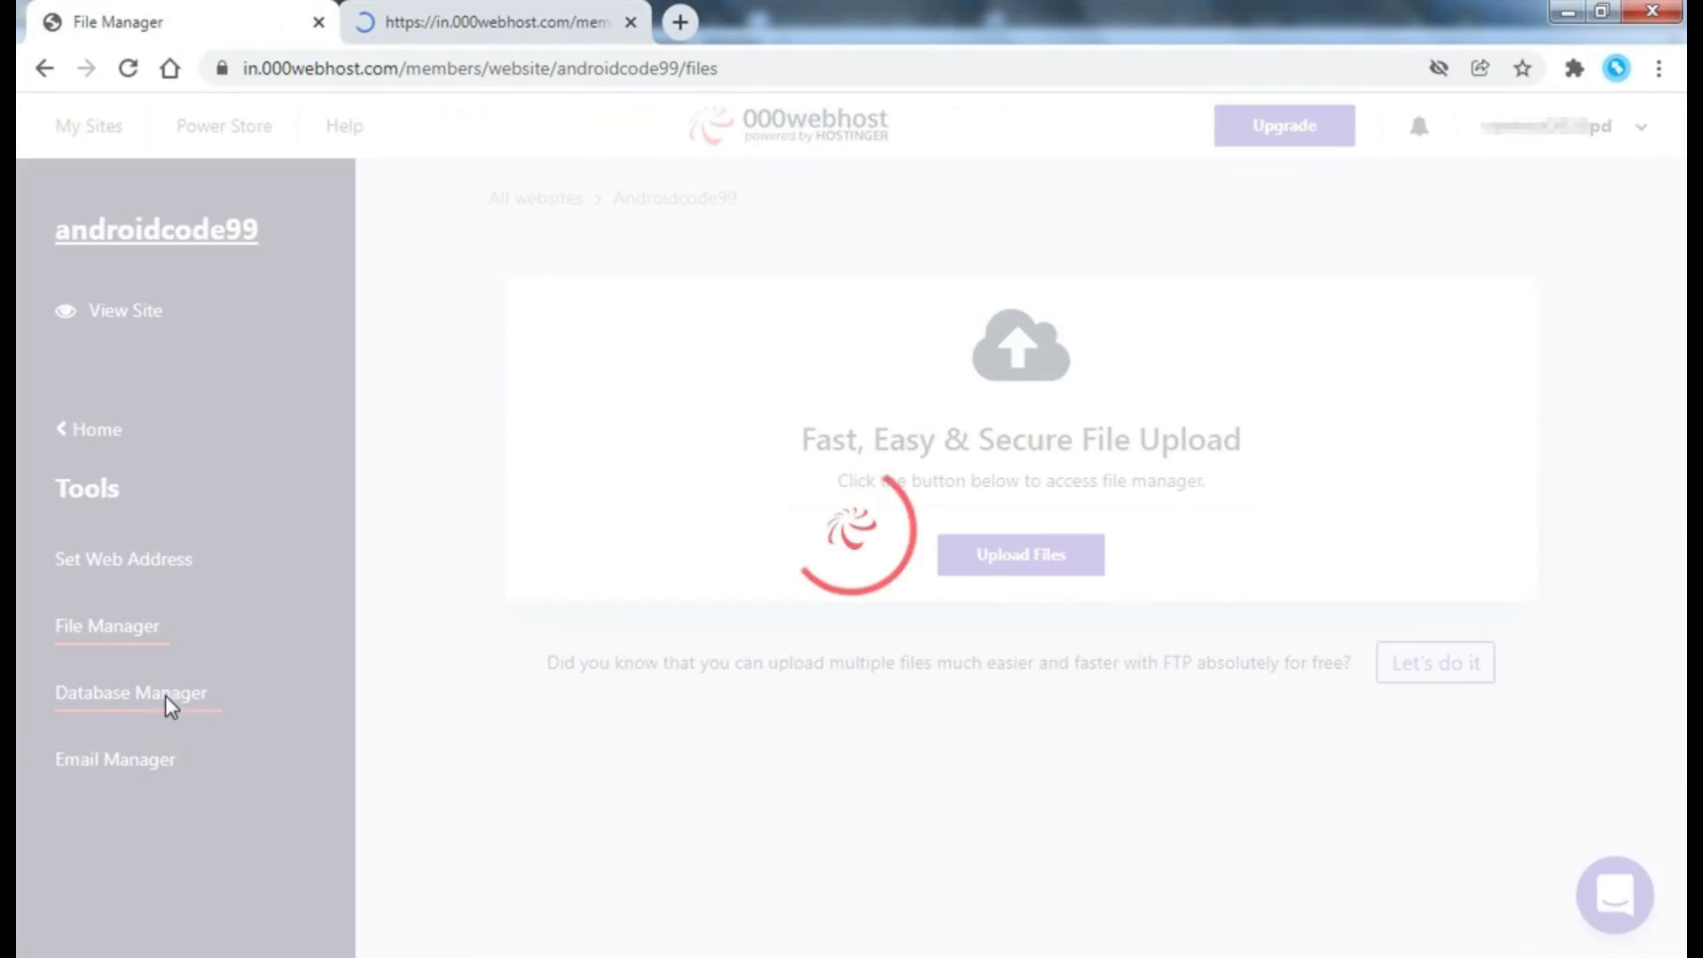
left_click(168, 703)
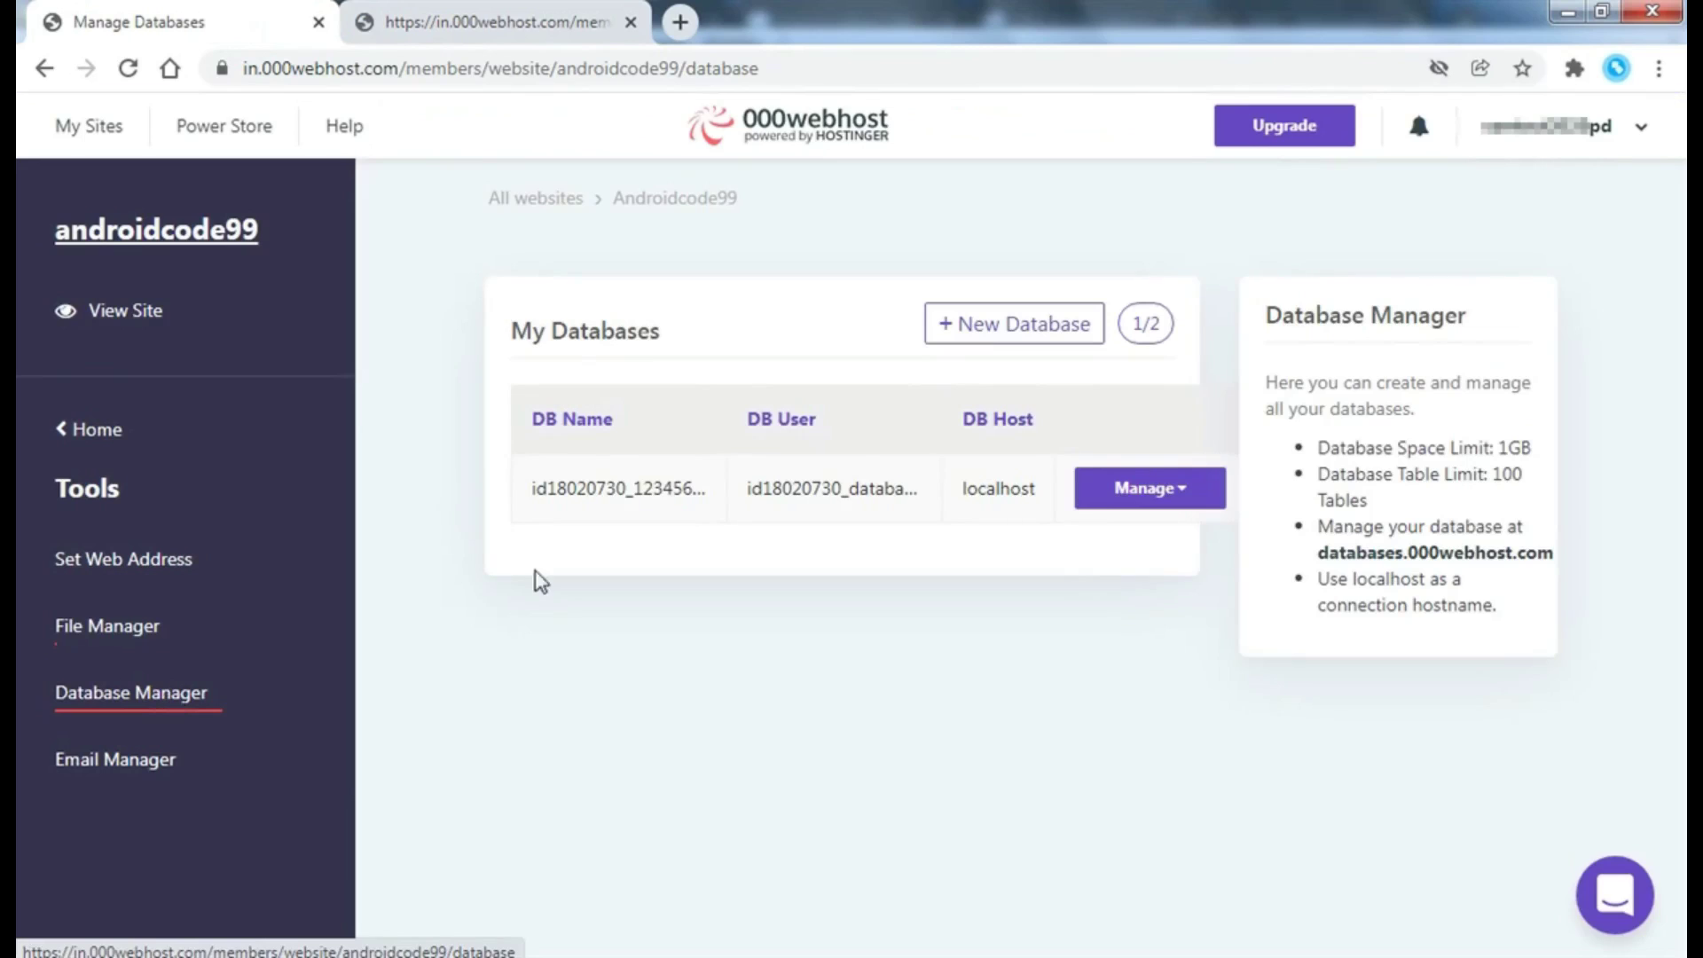
- Copy the database name into Notepad under a 'db name' label
double_click(632, 494)
key("ctrl+c")
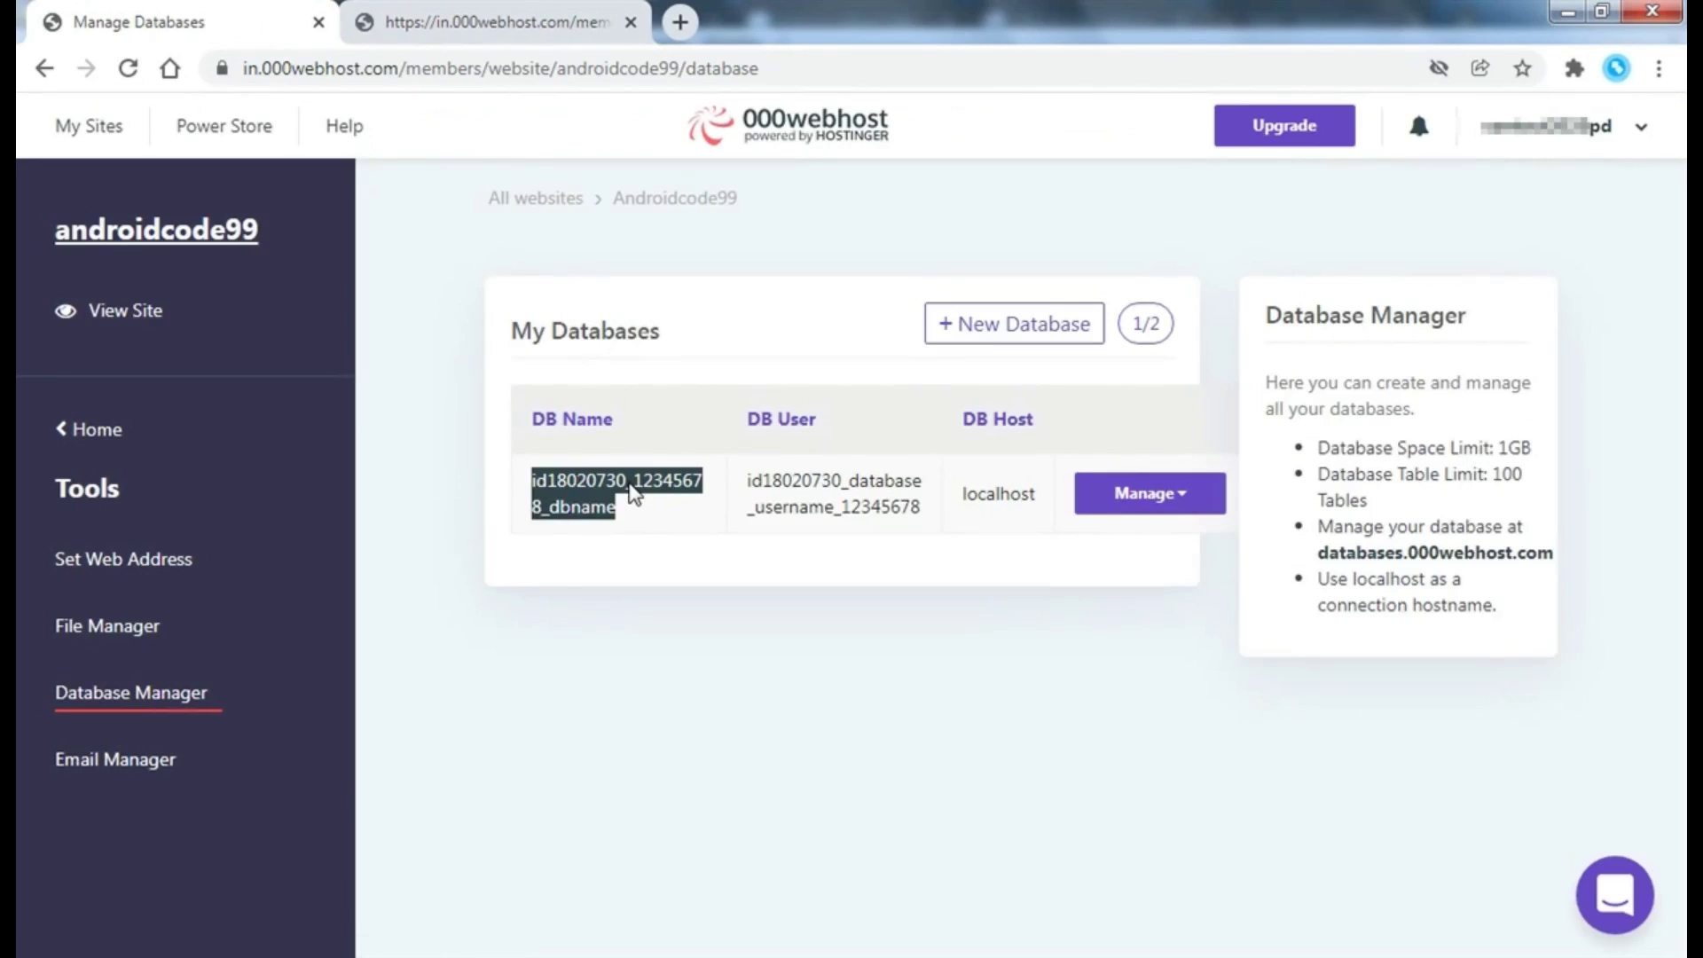
key("alt+Tab")
type("db name")
key("Return")
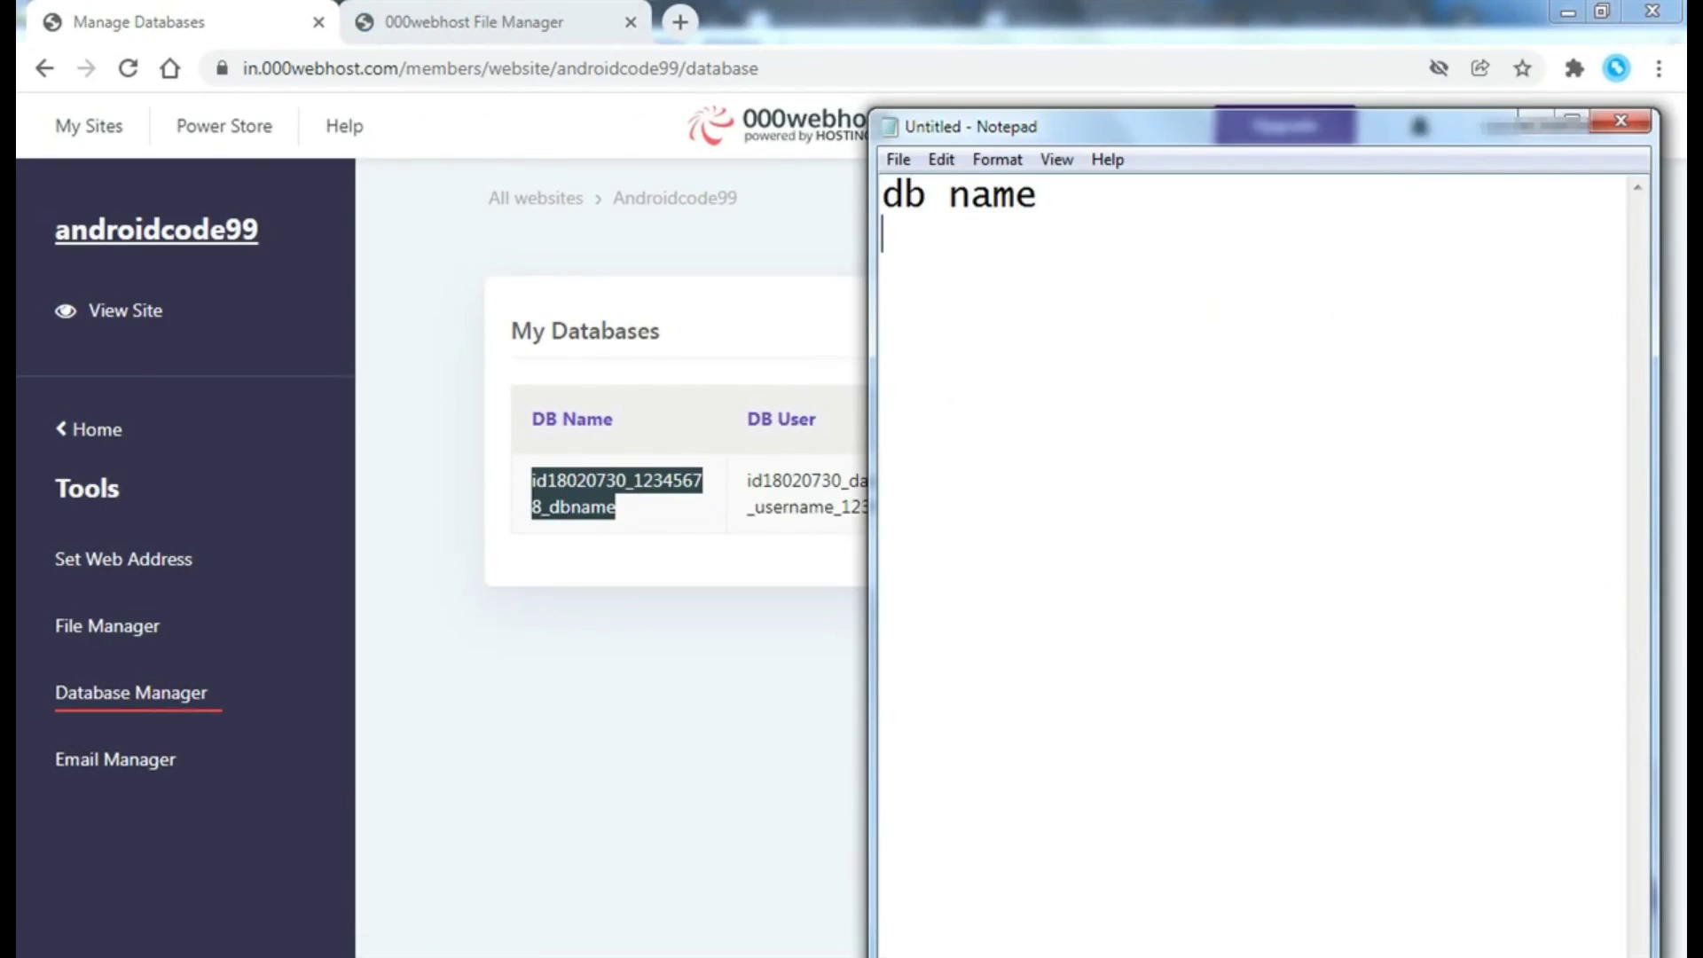
key("ctrl+v")
key("alt+Tab")
- Copy the database user into Notepad under a 'db user' label
double_click(775, 484)
key("ctrl+c")
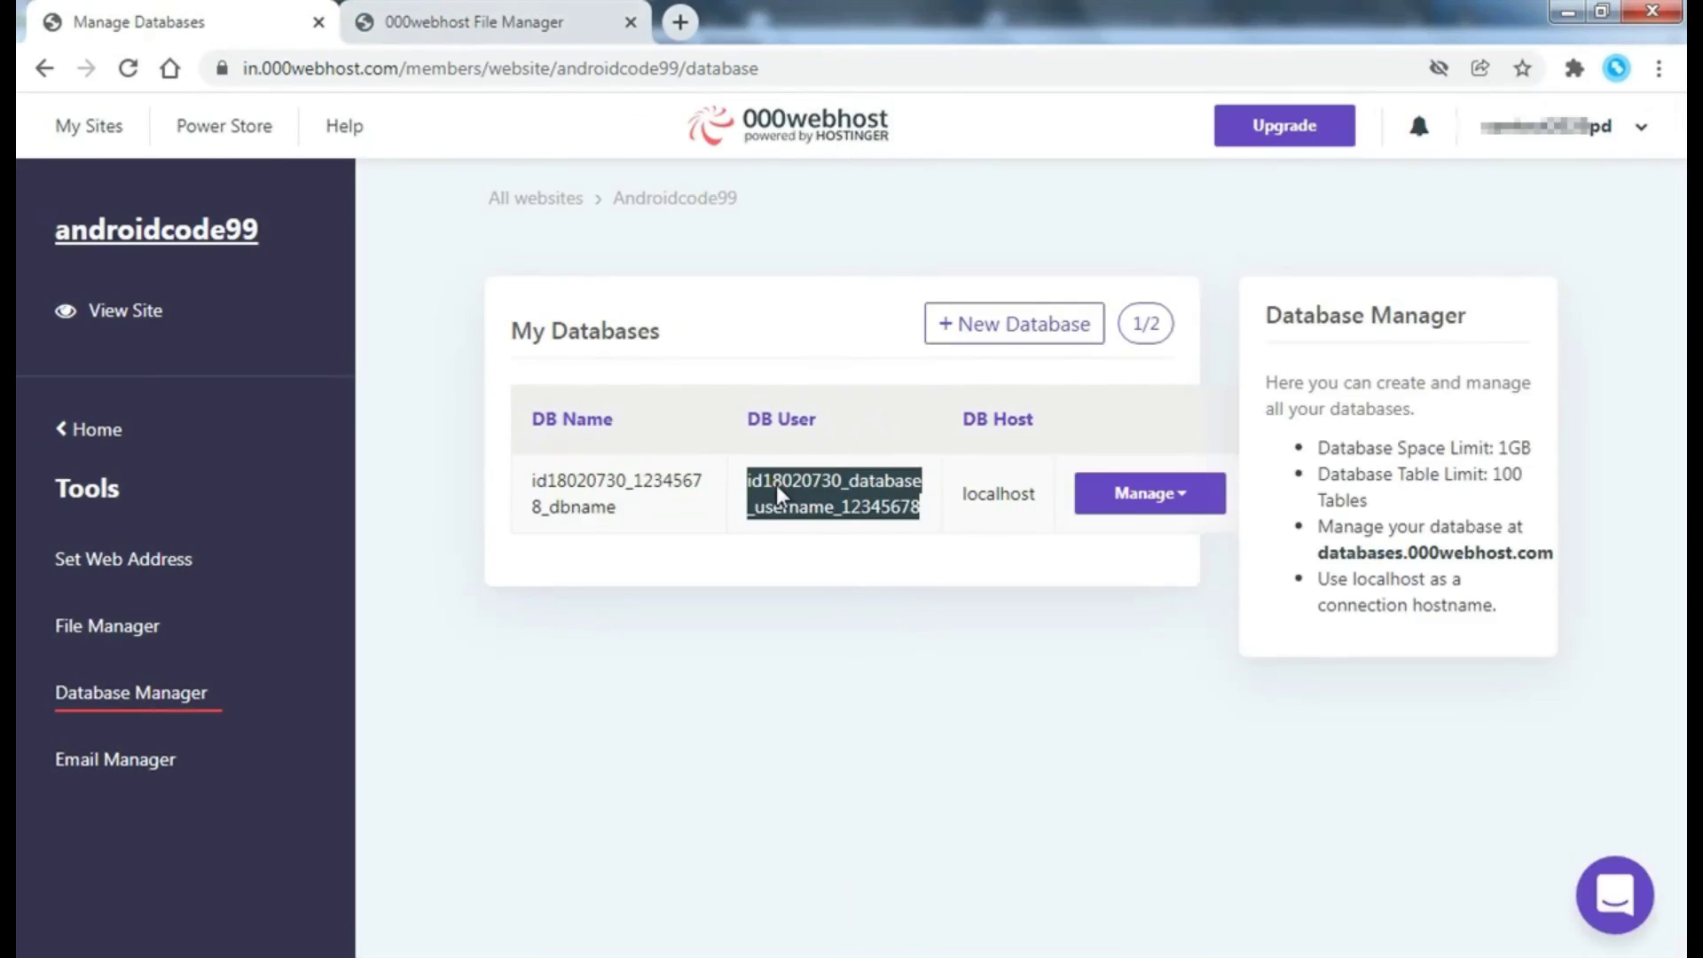
key("alt+Tab")
left_click(976, 284)
key("Return")
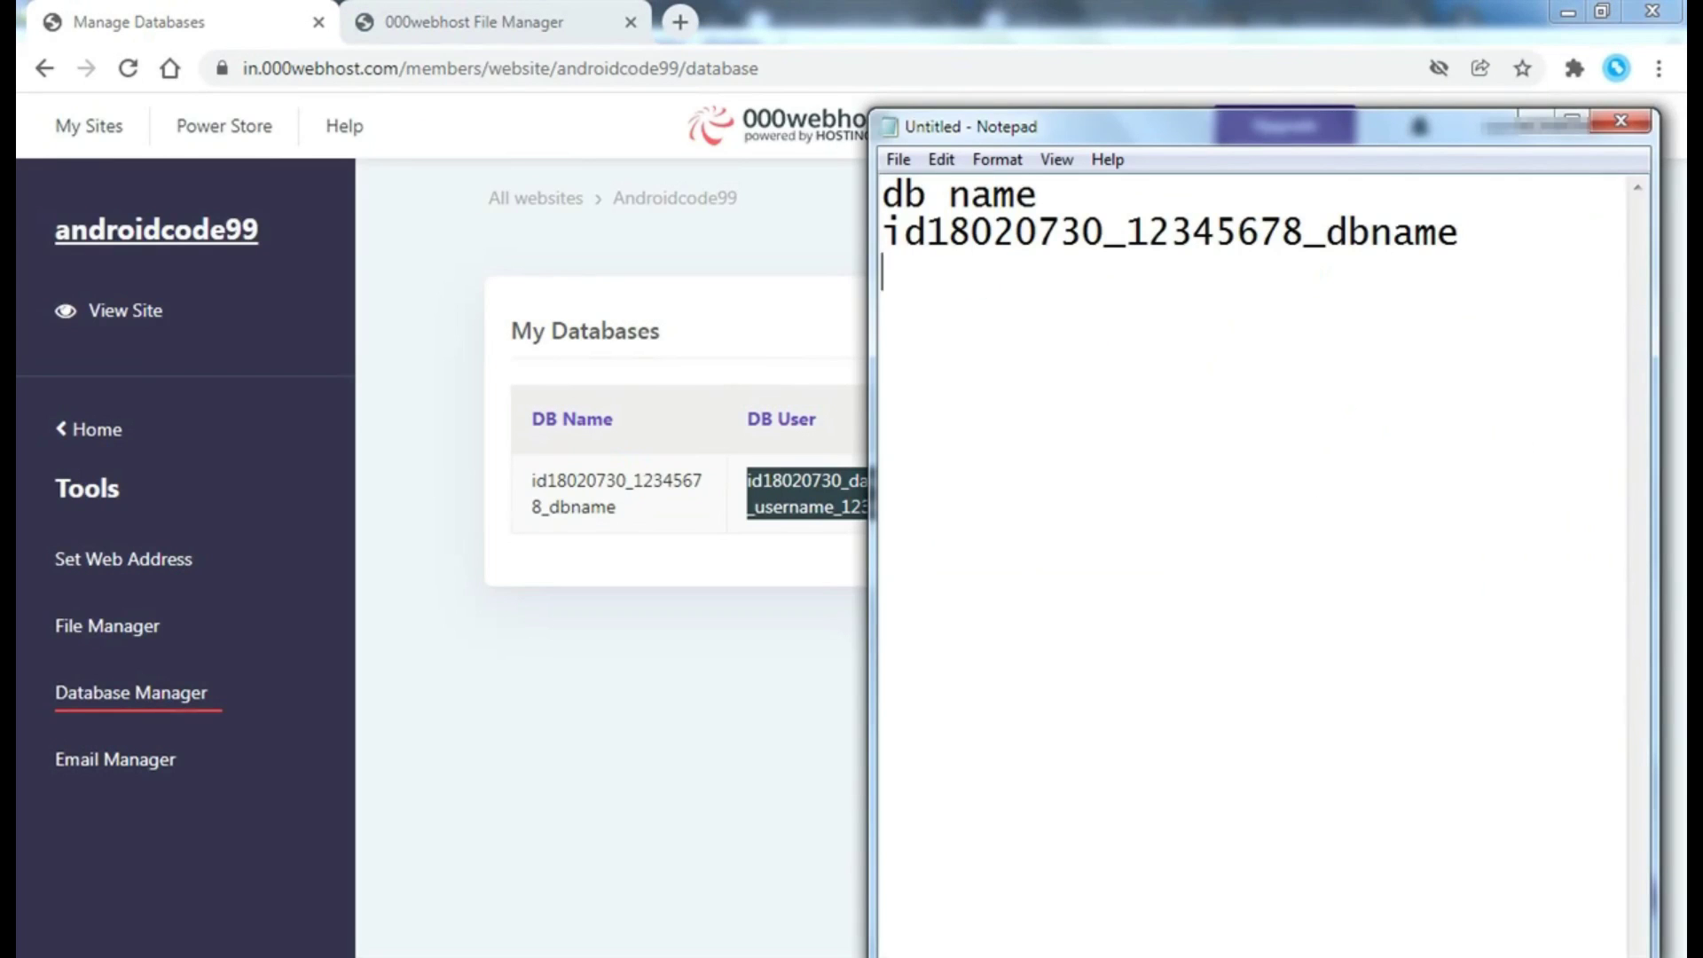
type("db user")
key("Return")
key("ctrl+v")
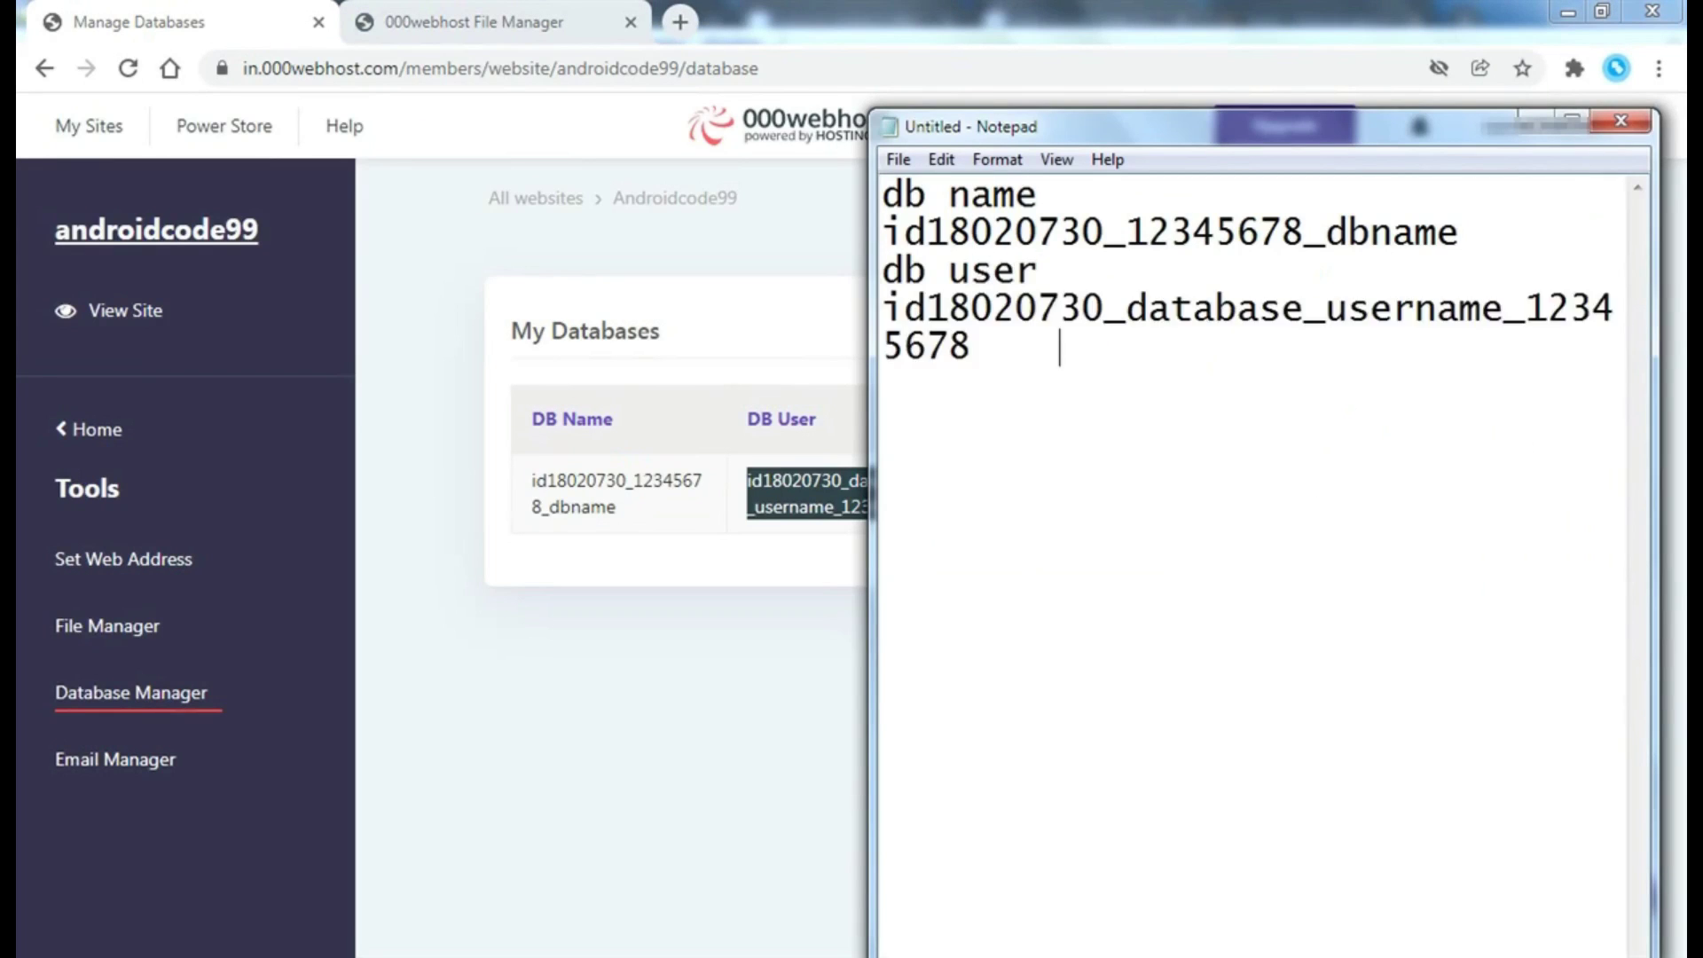
left_click(666, 568)
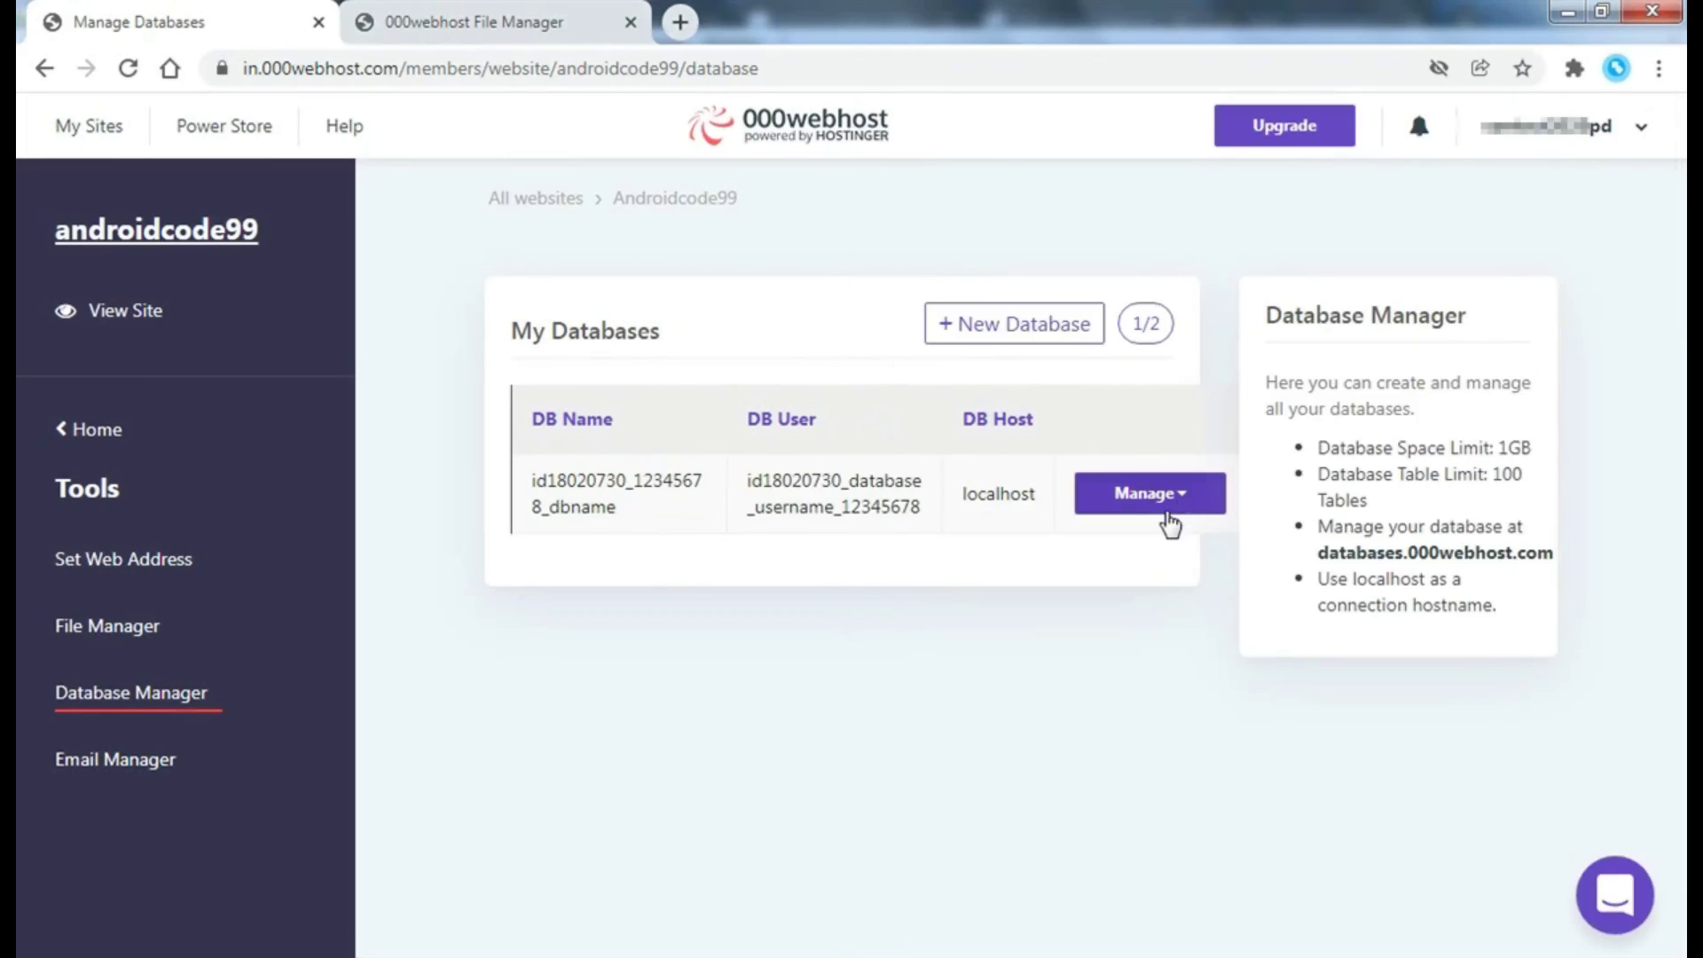
left_click(1169, 507)
- Open phpMyAdmin for the site database and start a new table named crud_operation
left_click(1167, 540)
left_click(865, 22)
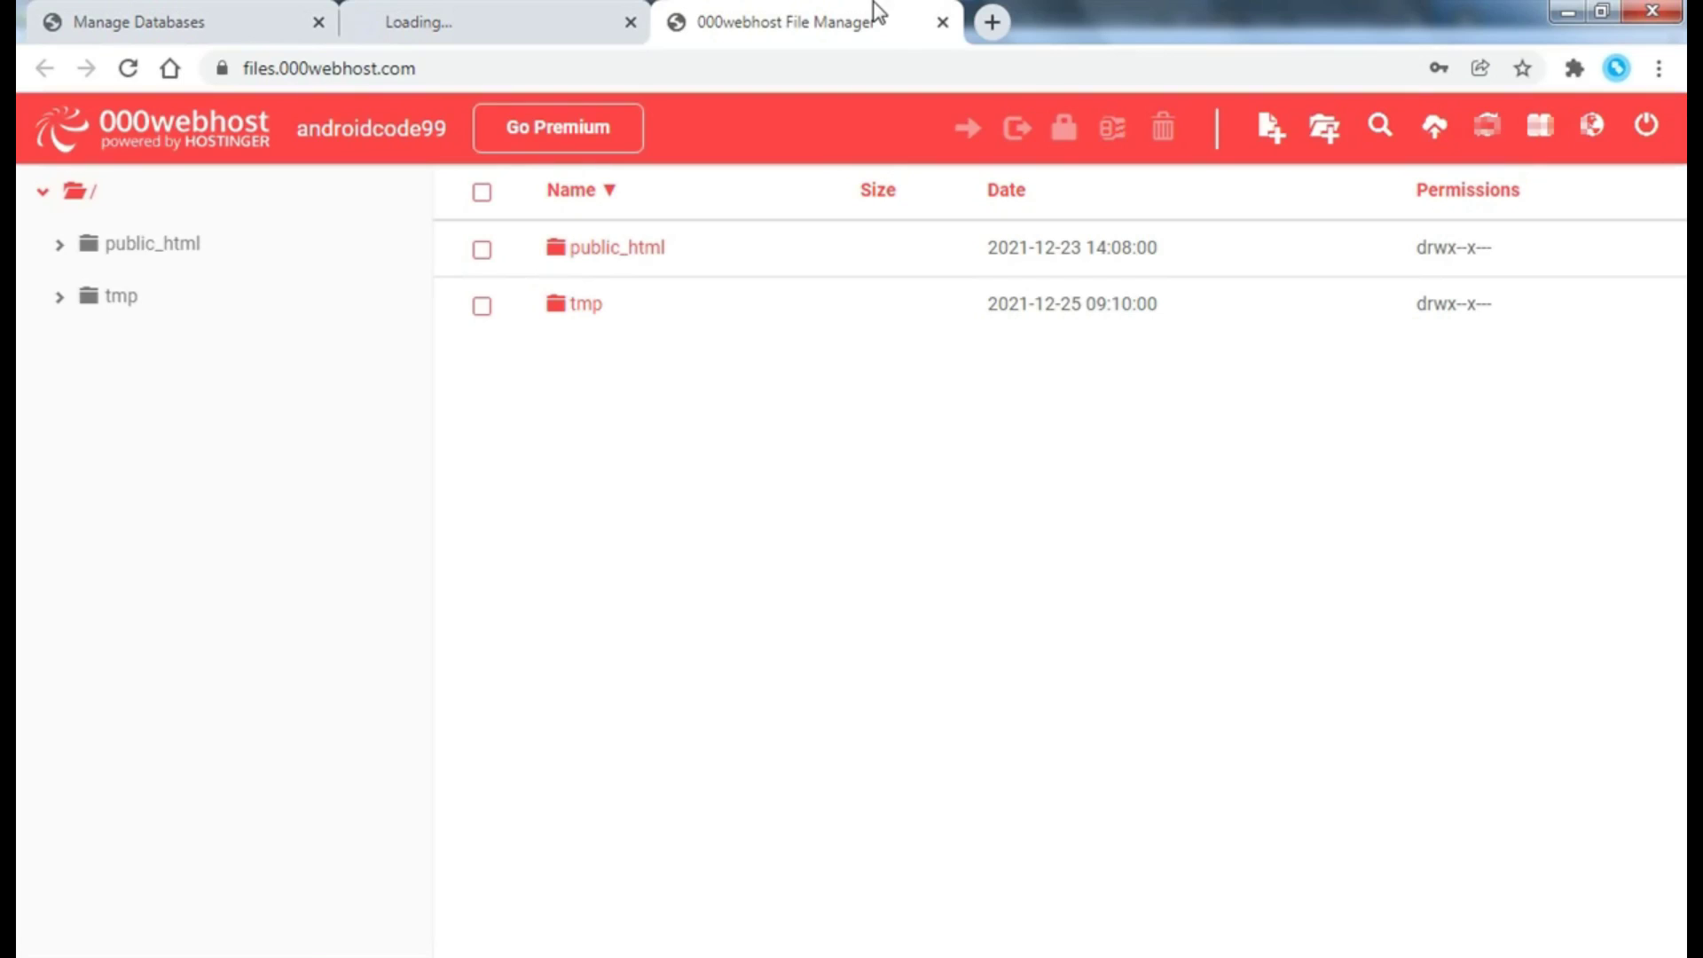
left_click(536, 20)
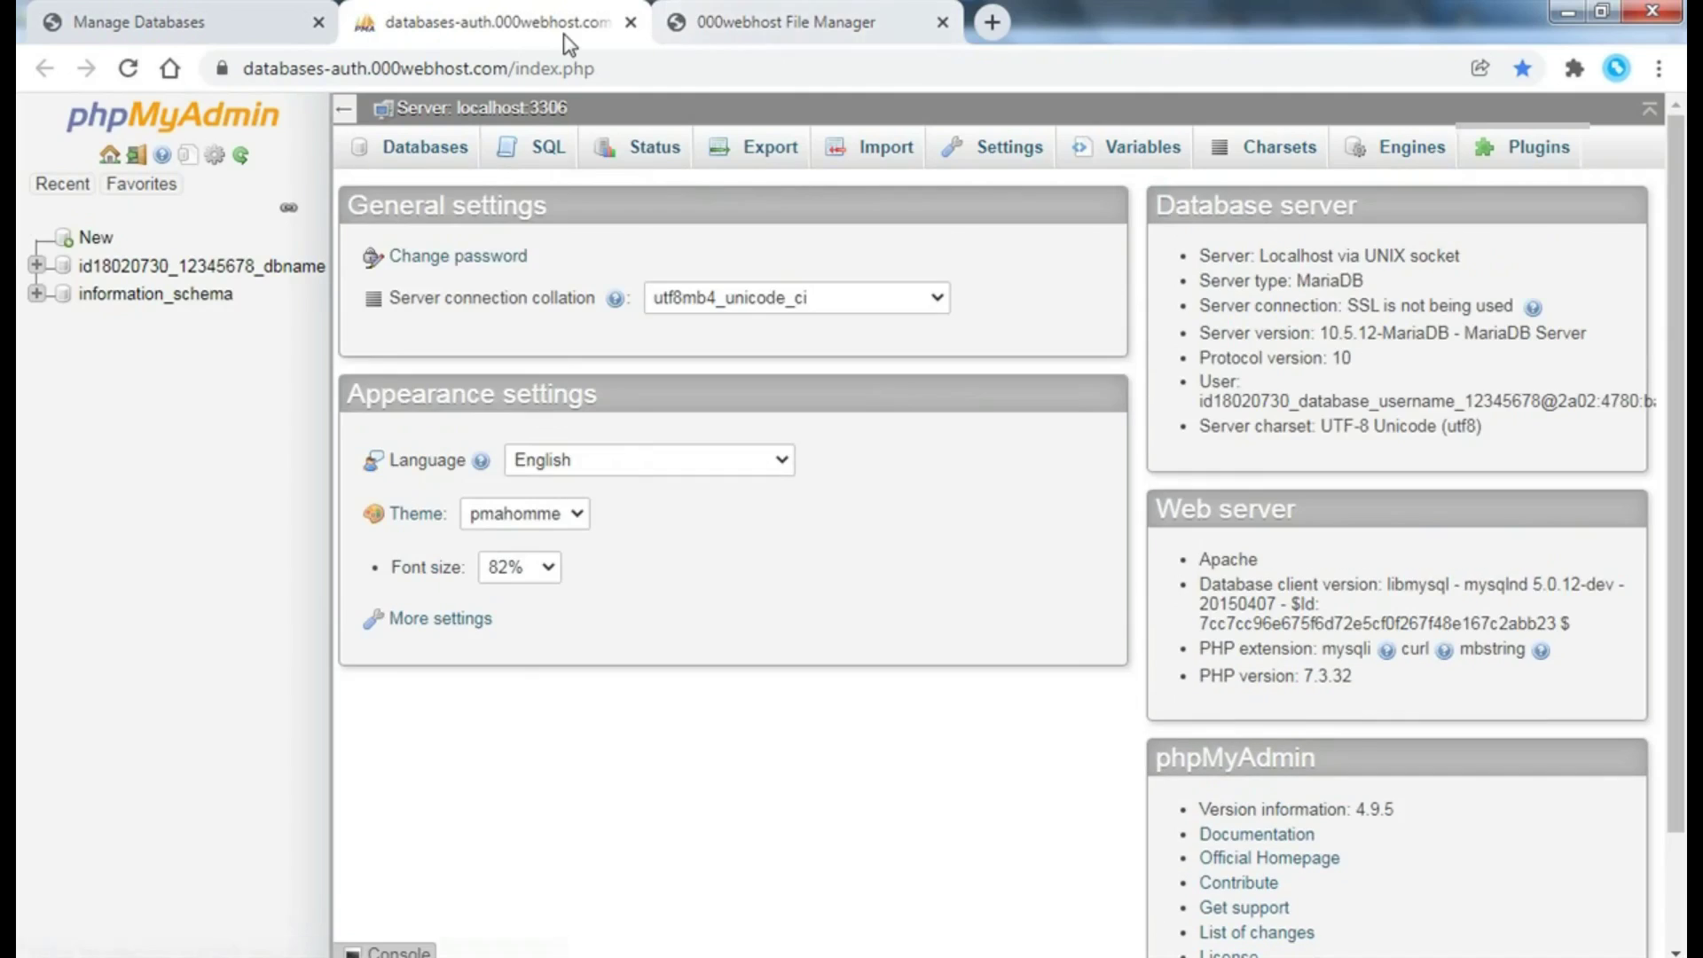
left_click(37, 265)
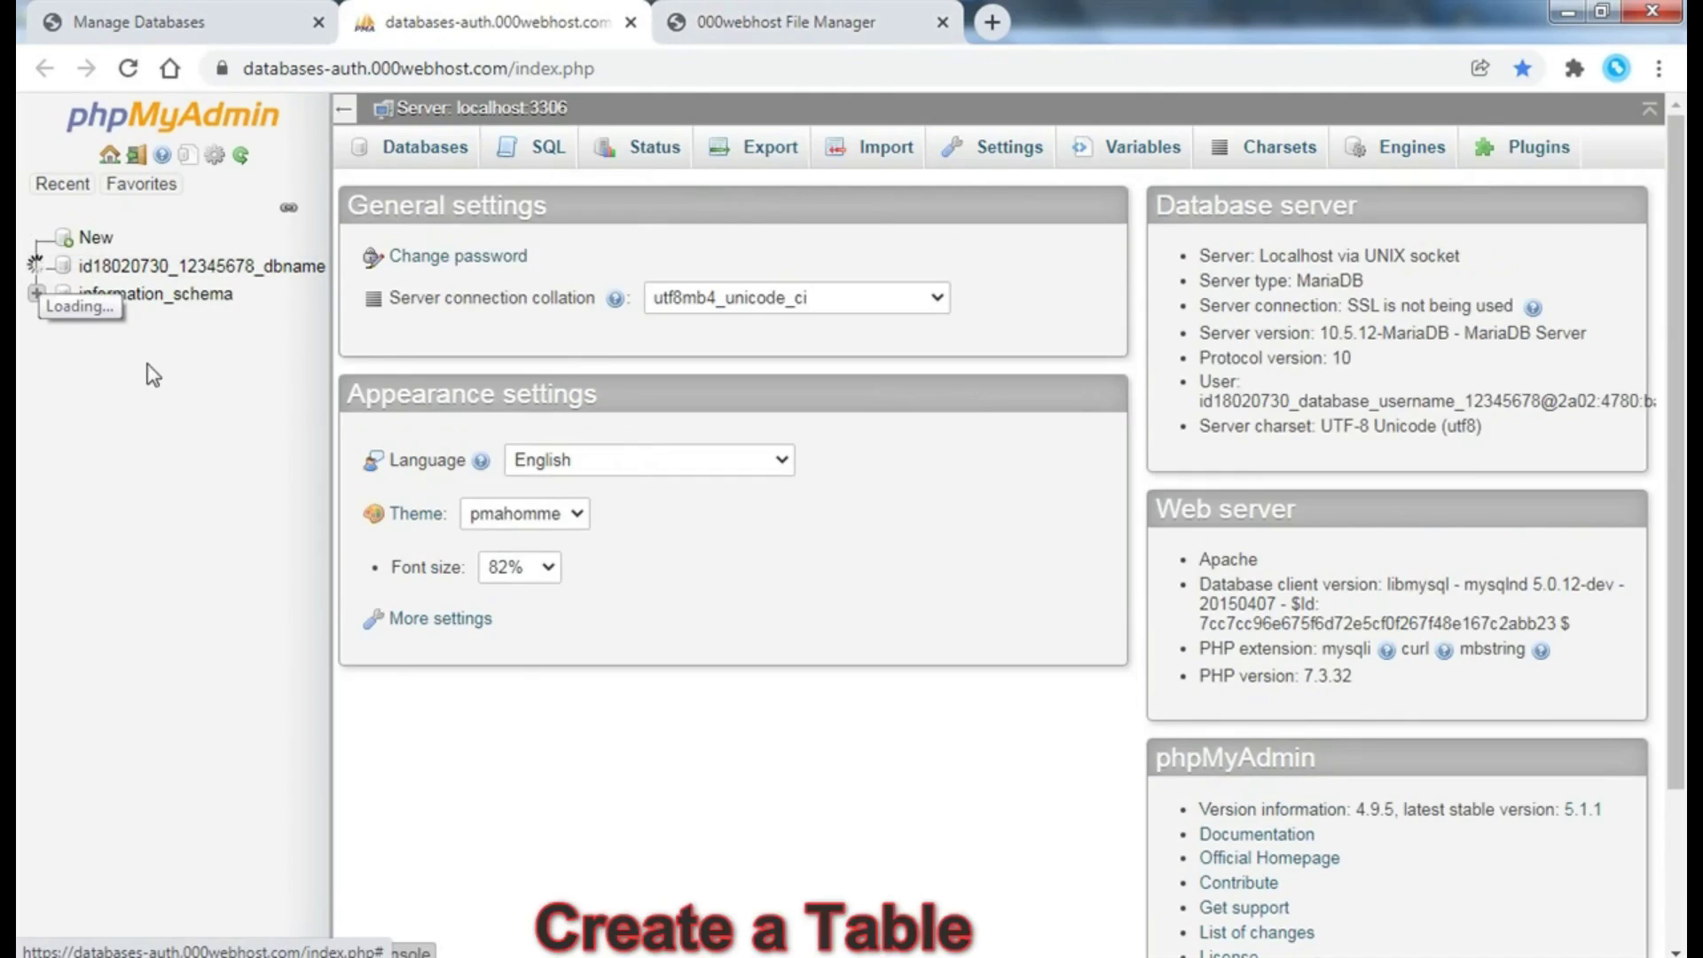
left_click(123, 294)
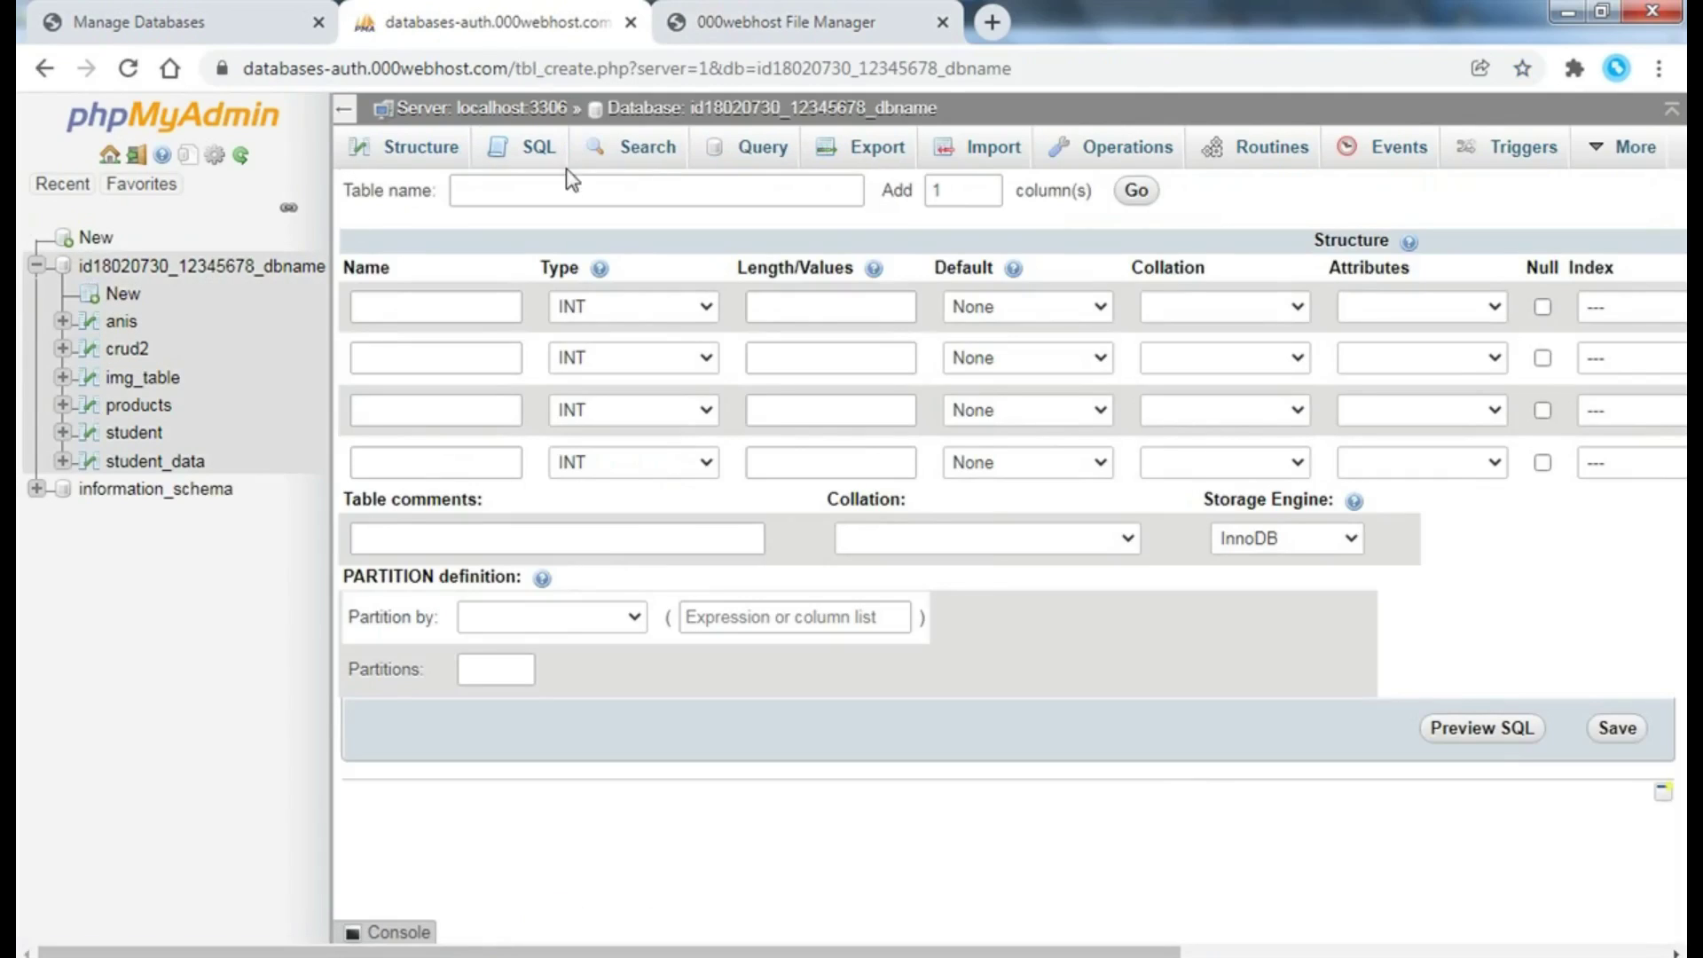
left_click(557, 193)
type("crud_")
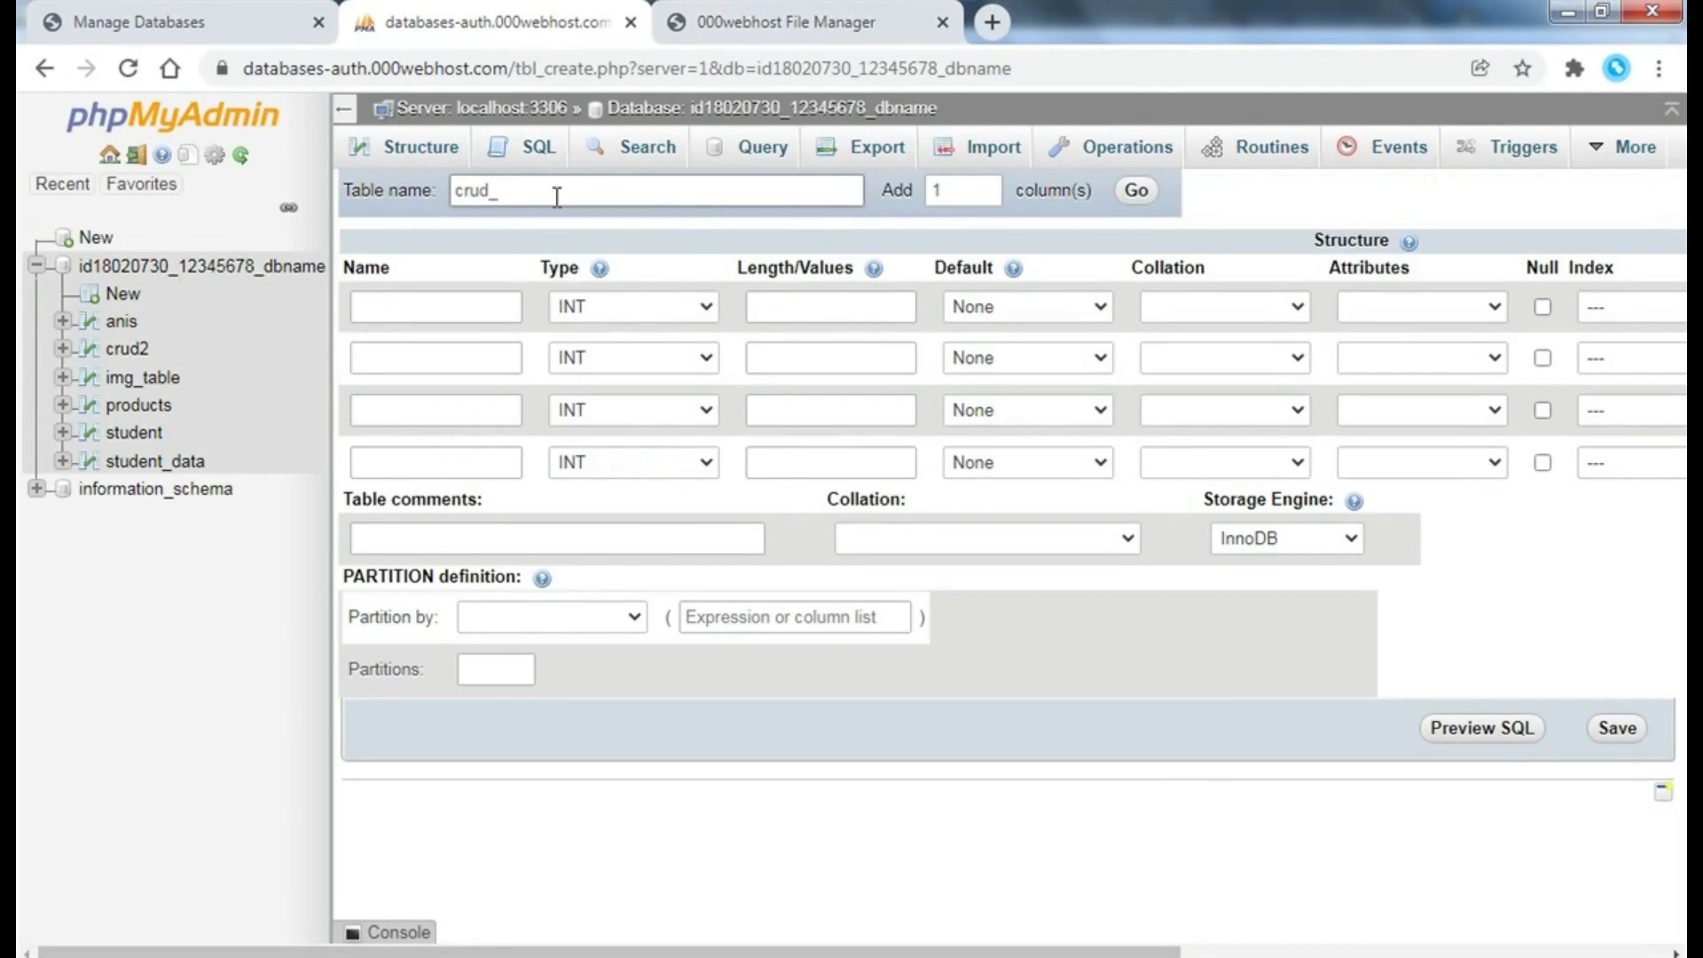
type("operat")
type("ion")
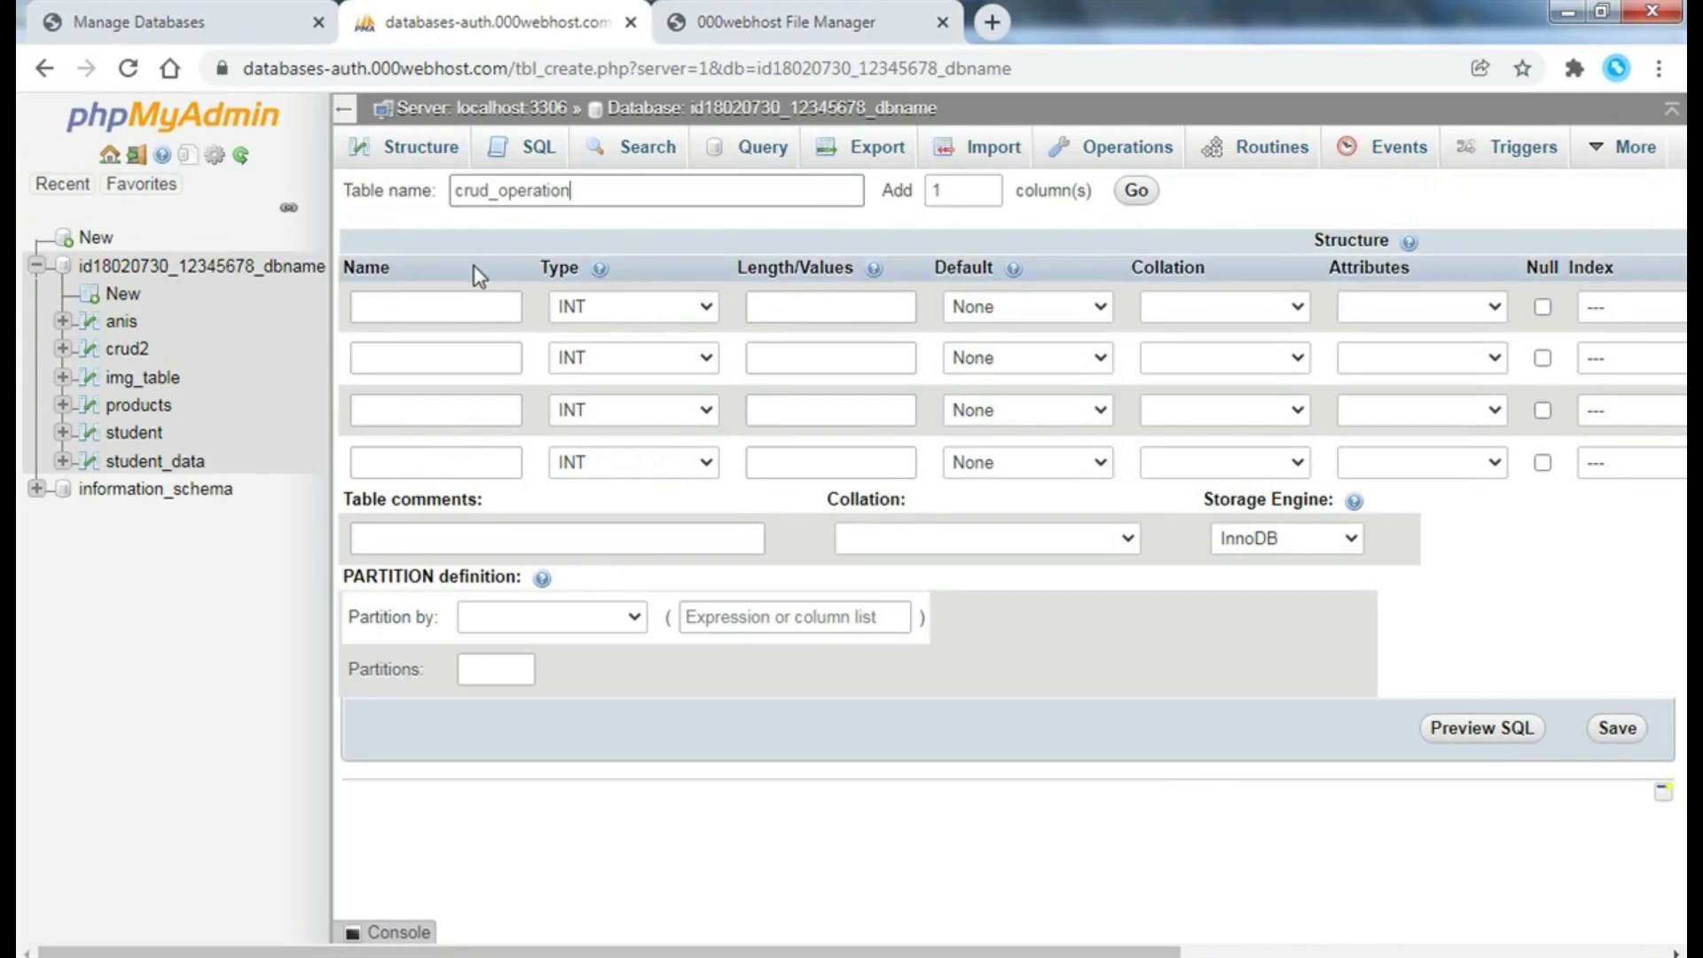
left_click(435, 300)
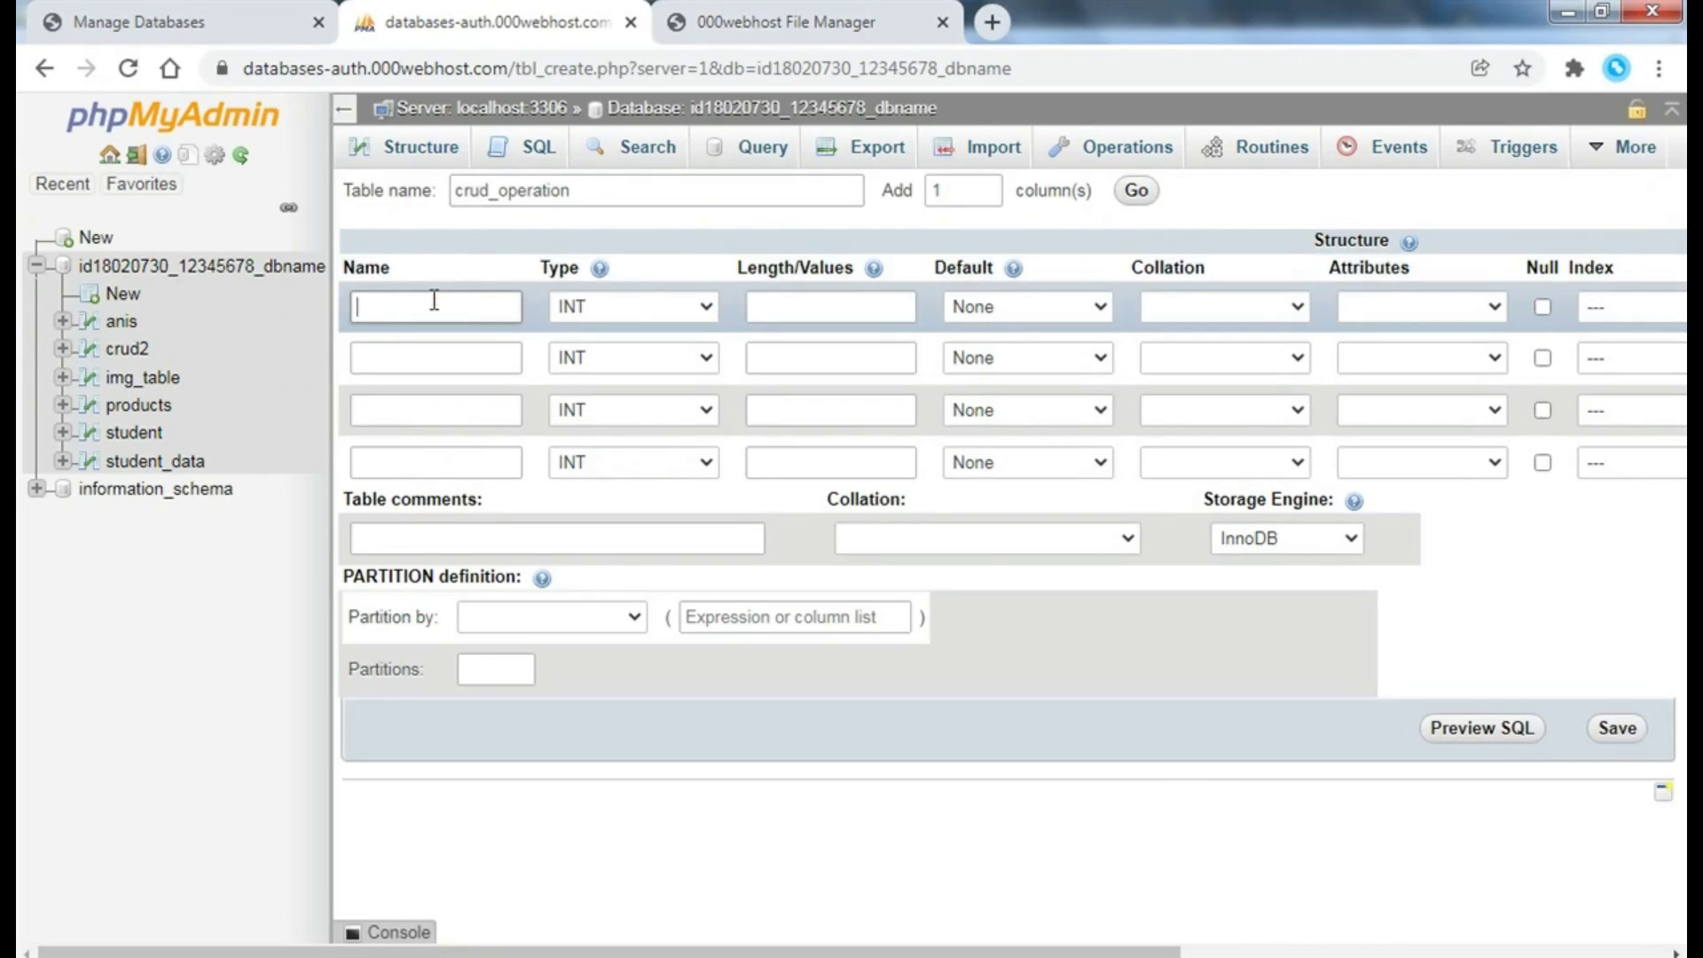
type("id")
- Define the id column as INT with length 10
left_click(680, 304)
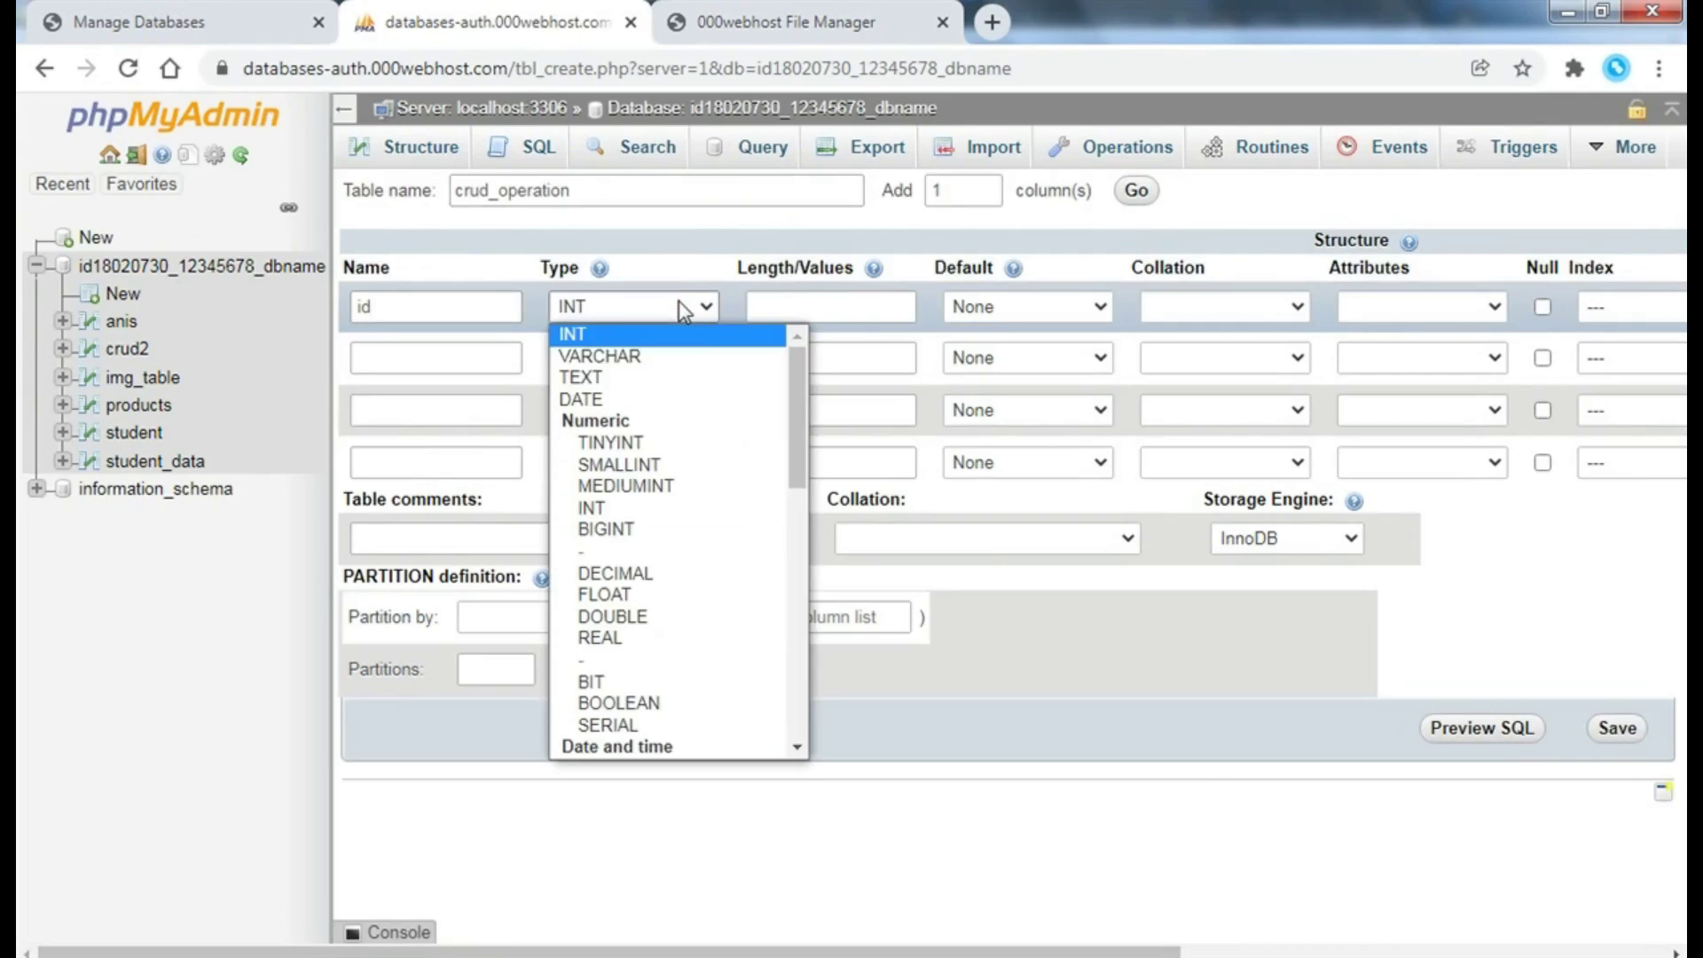
left_click(680, 304)
left_click(907, 303)
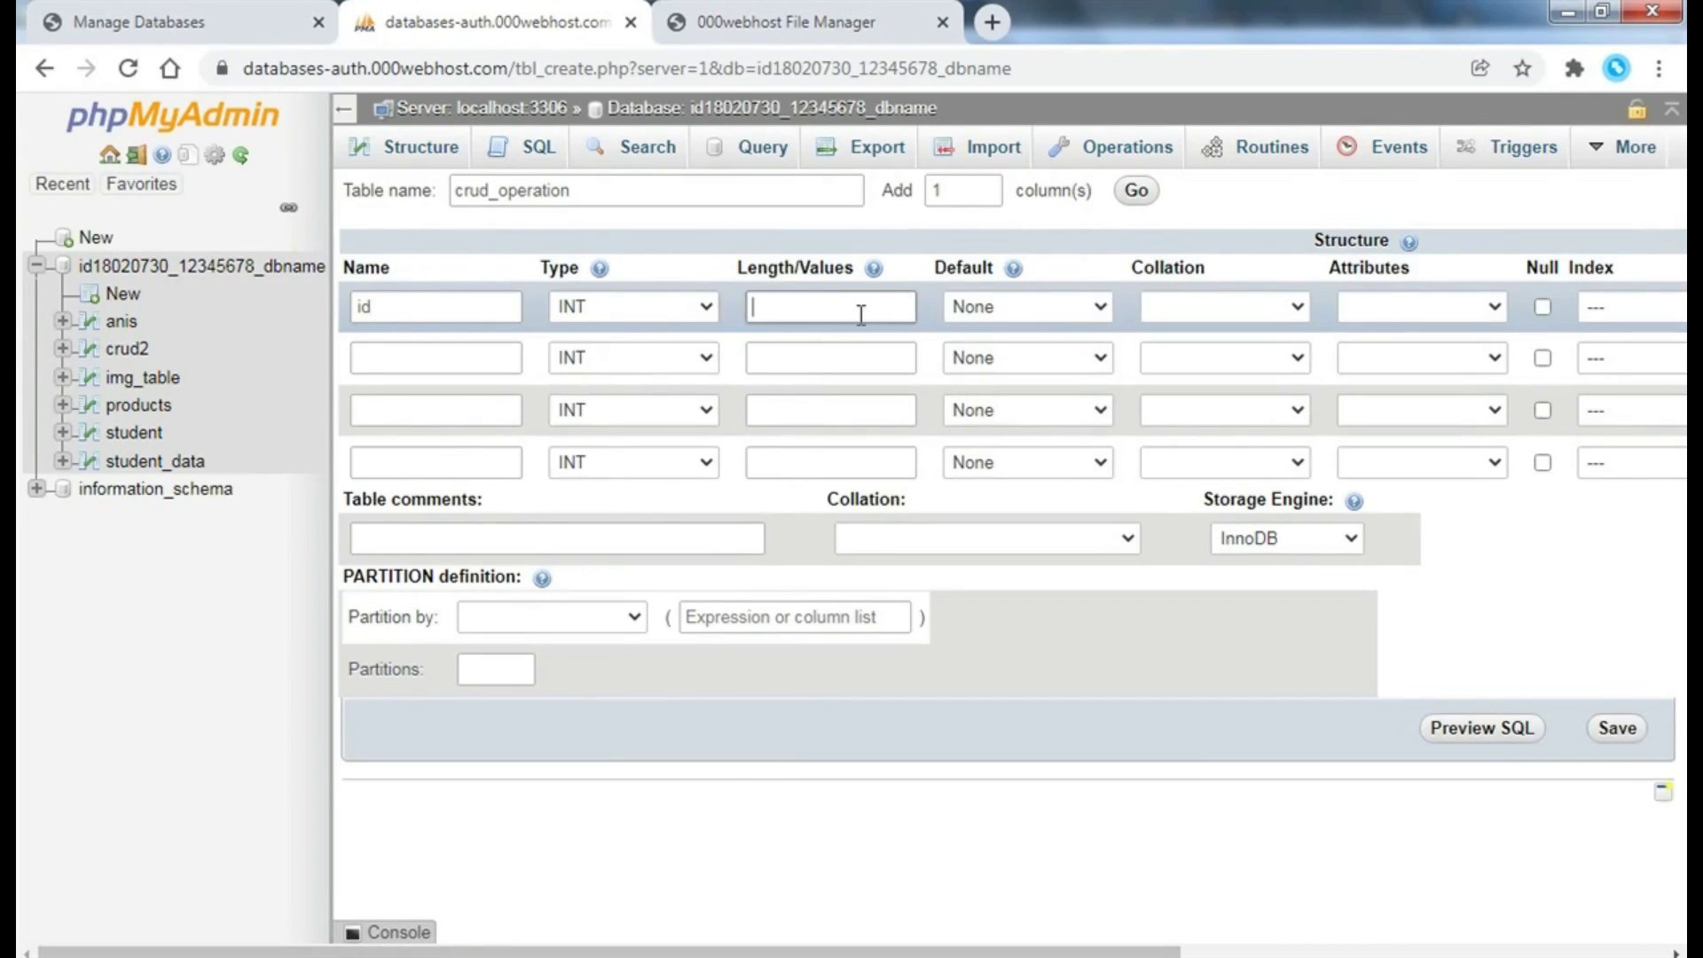
type("10")
- Add an fname column of type VARCHAR with length 100
left_click(434, 353)
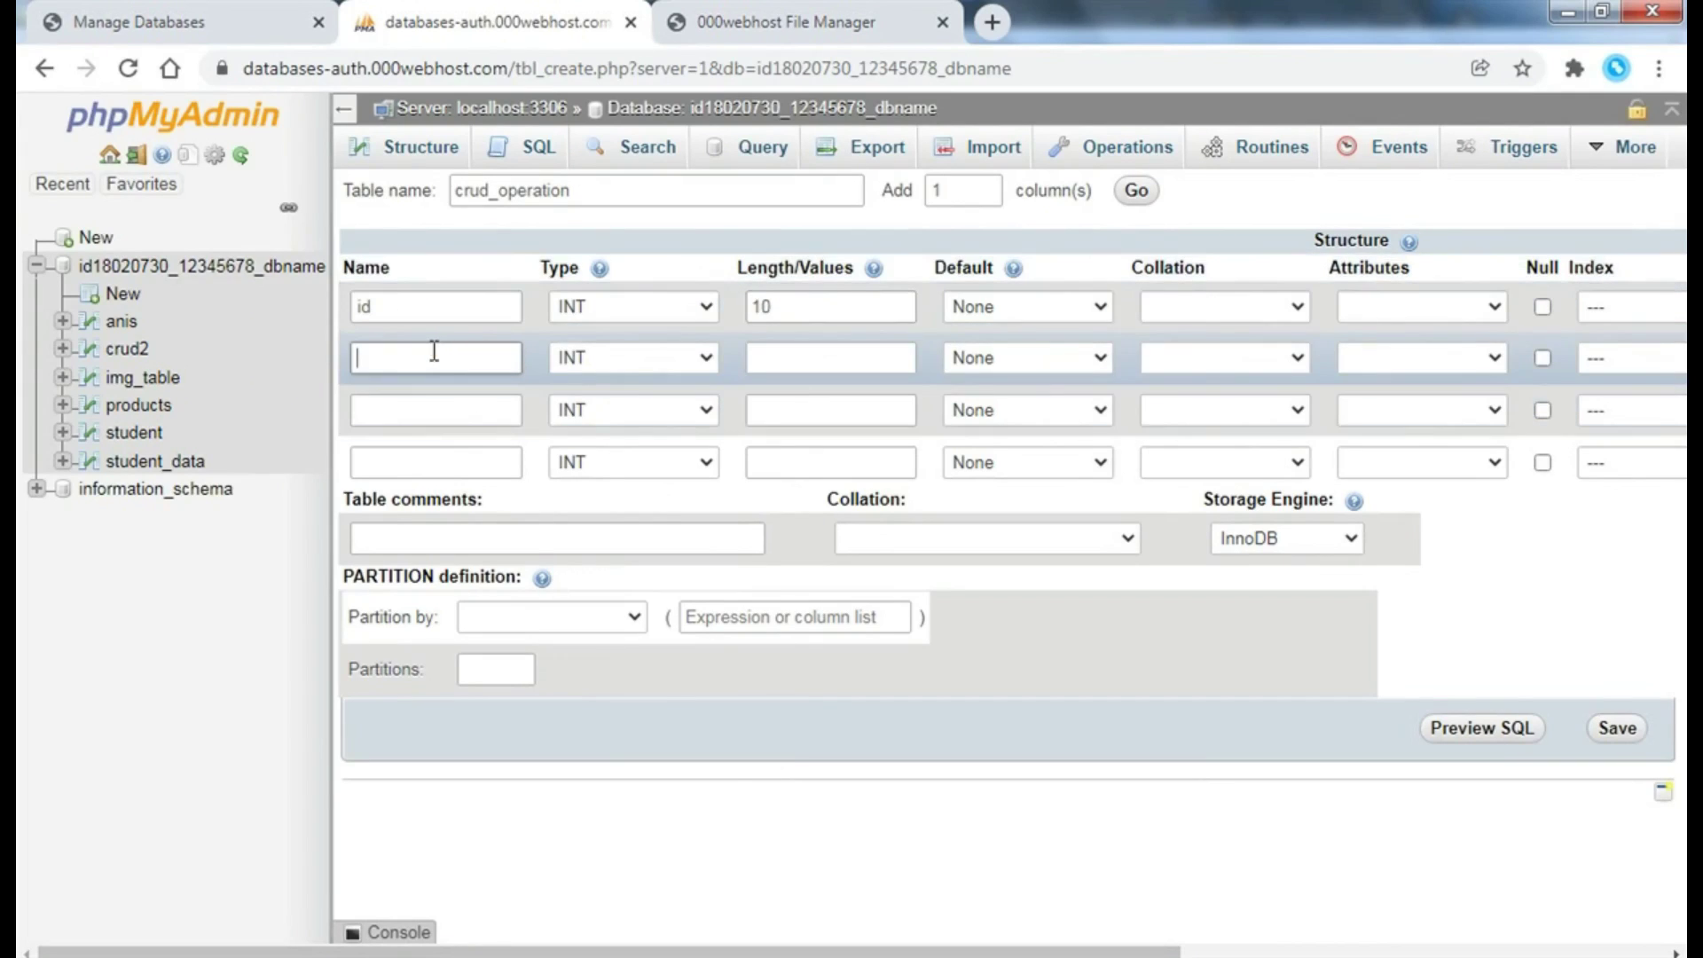
type("fname")
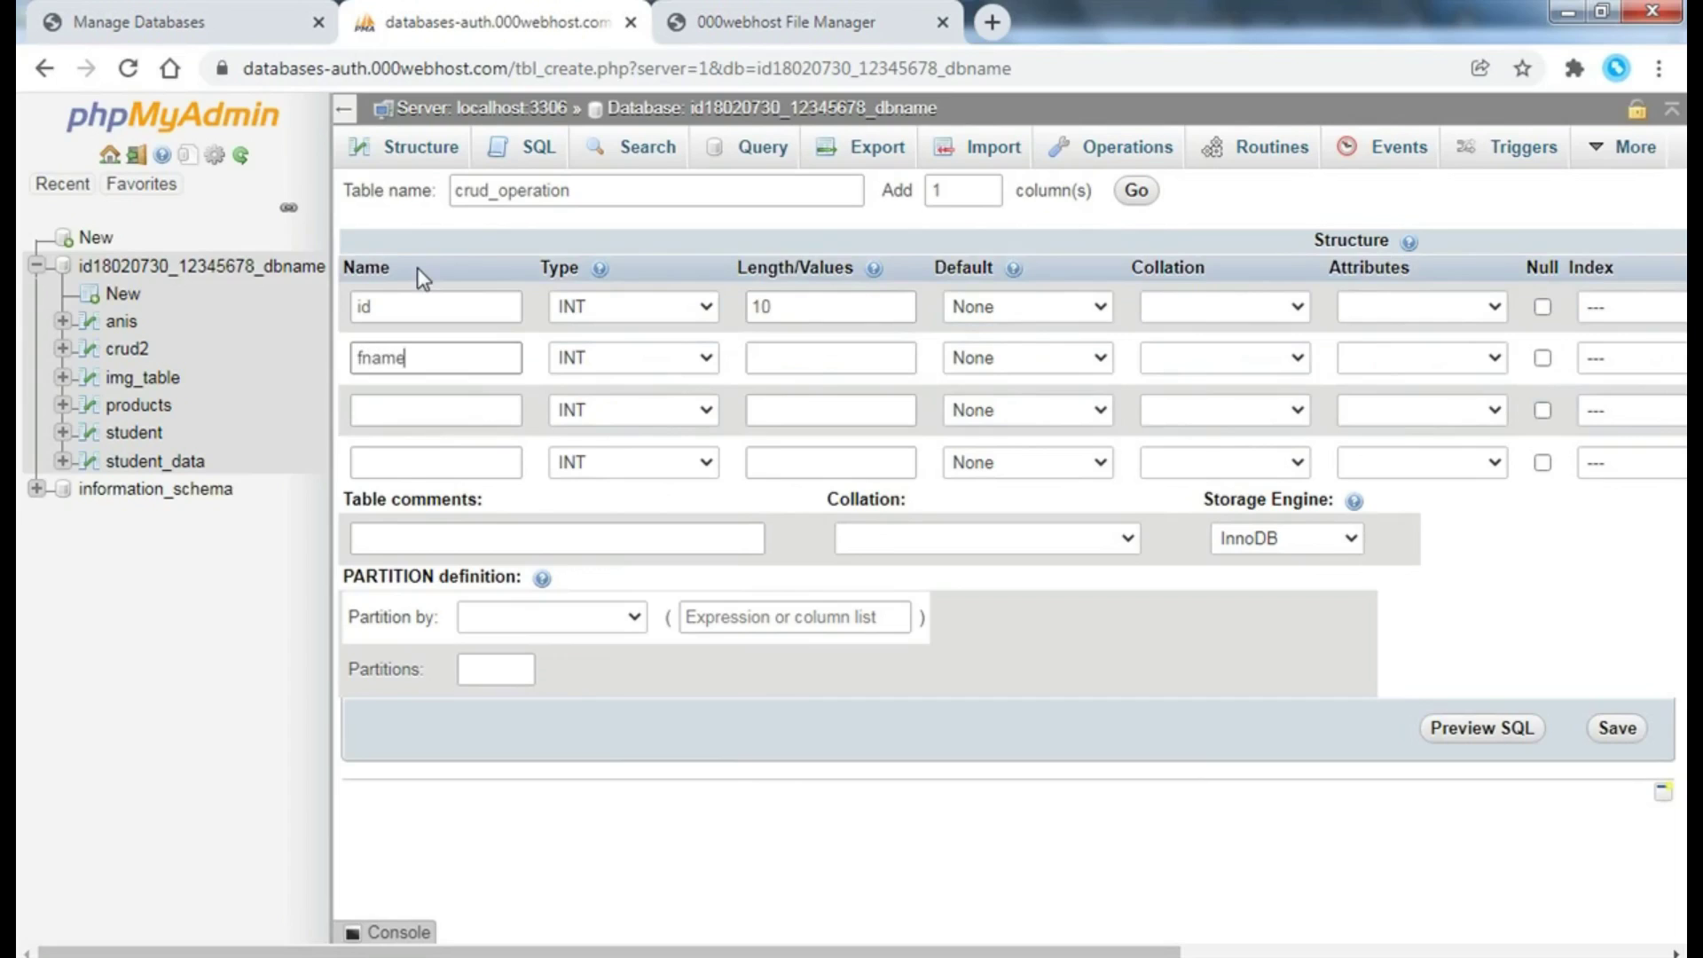
left_click(695, 353)
left_click(667, 401)
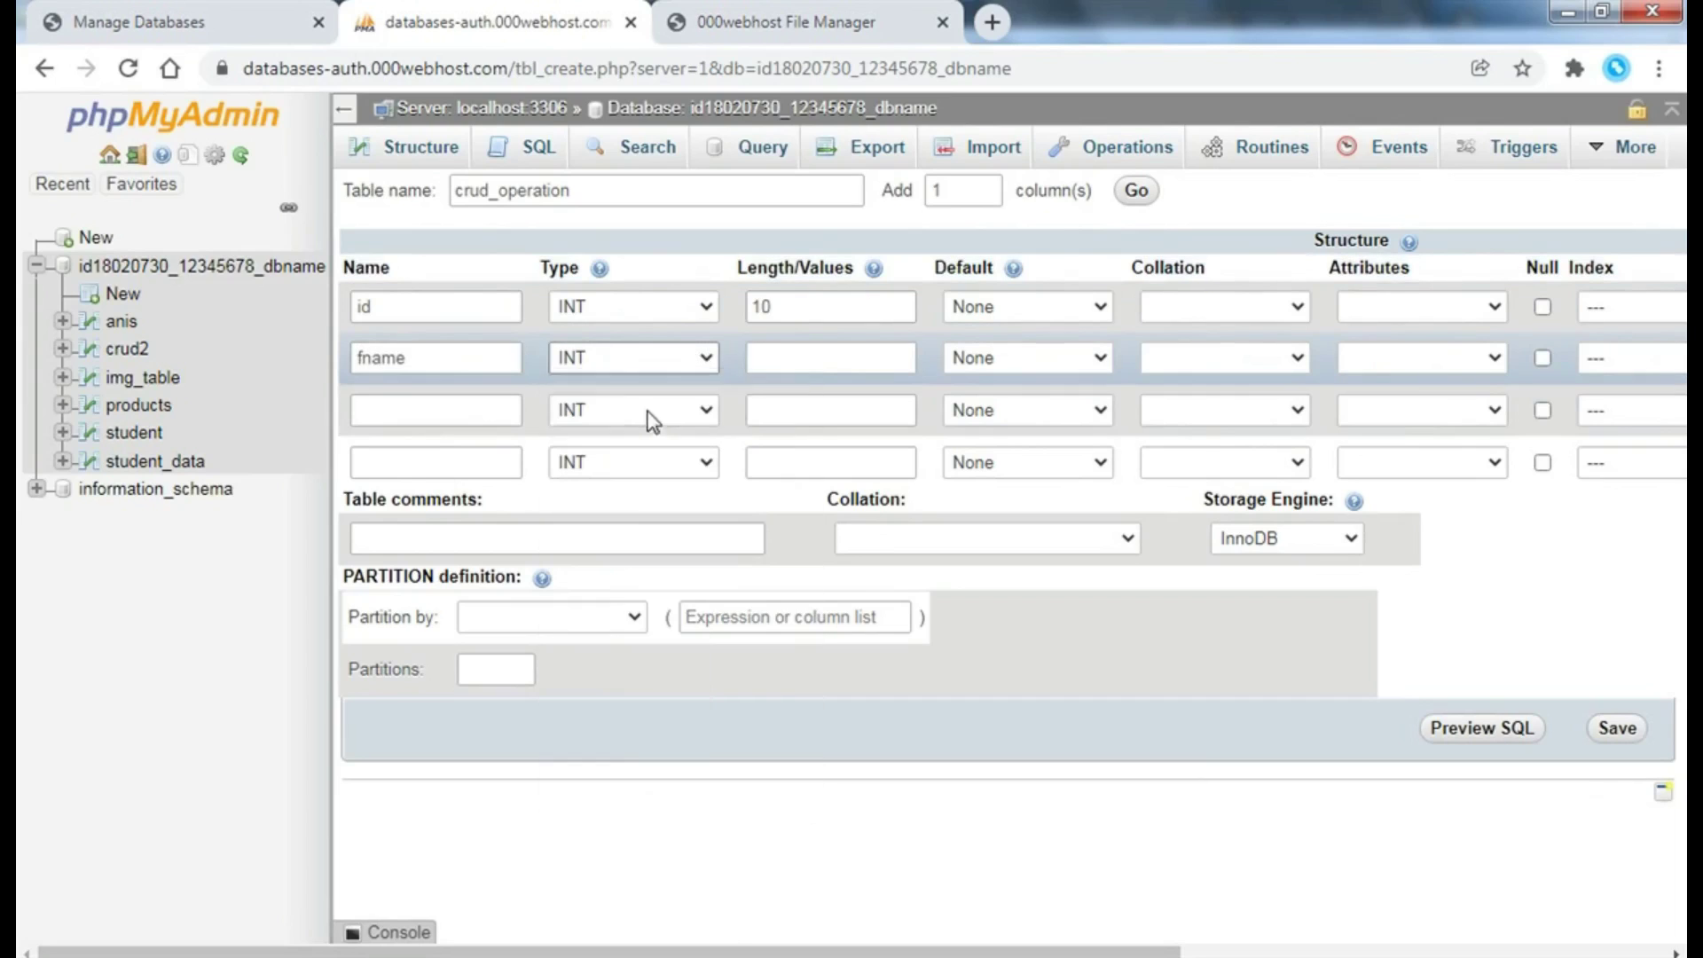
left_click(774, 374)
type("00")
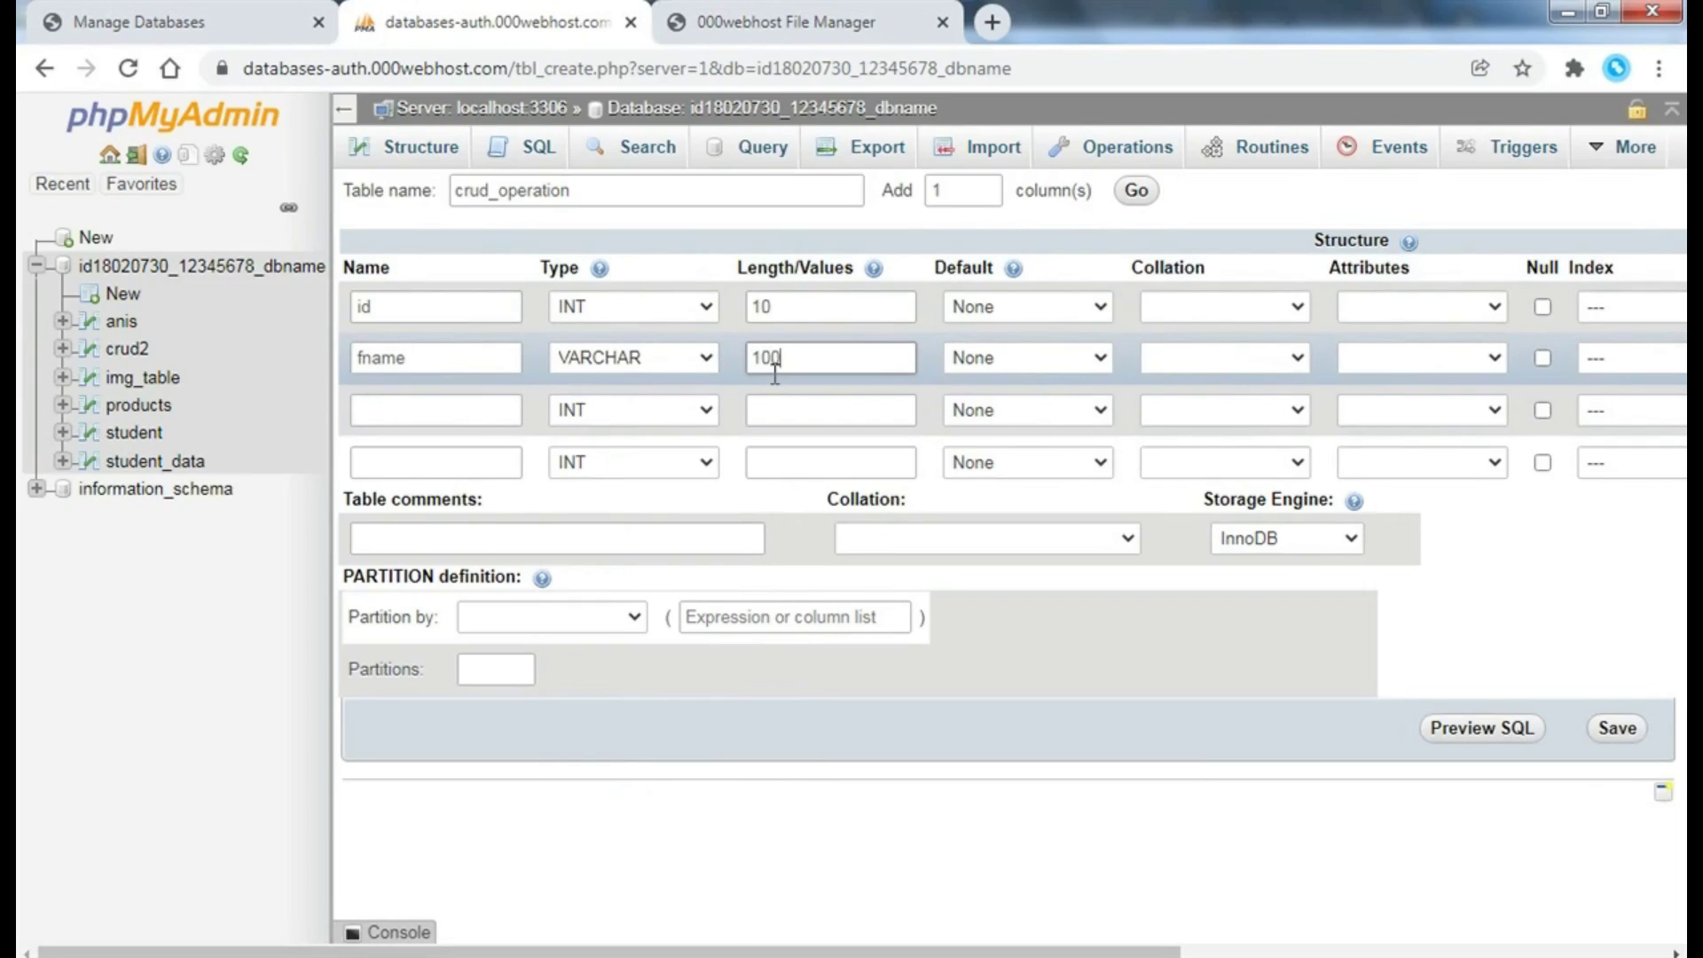
- Add an lname column of type VARCHAR as the third column
left_click(436, 413)
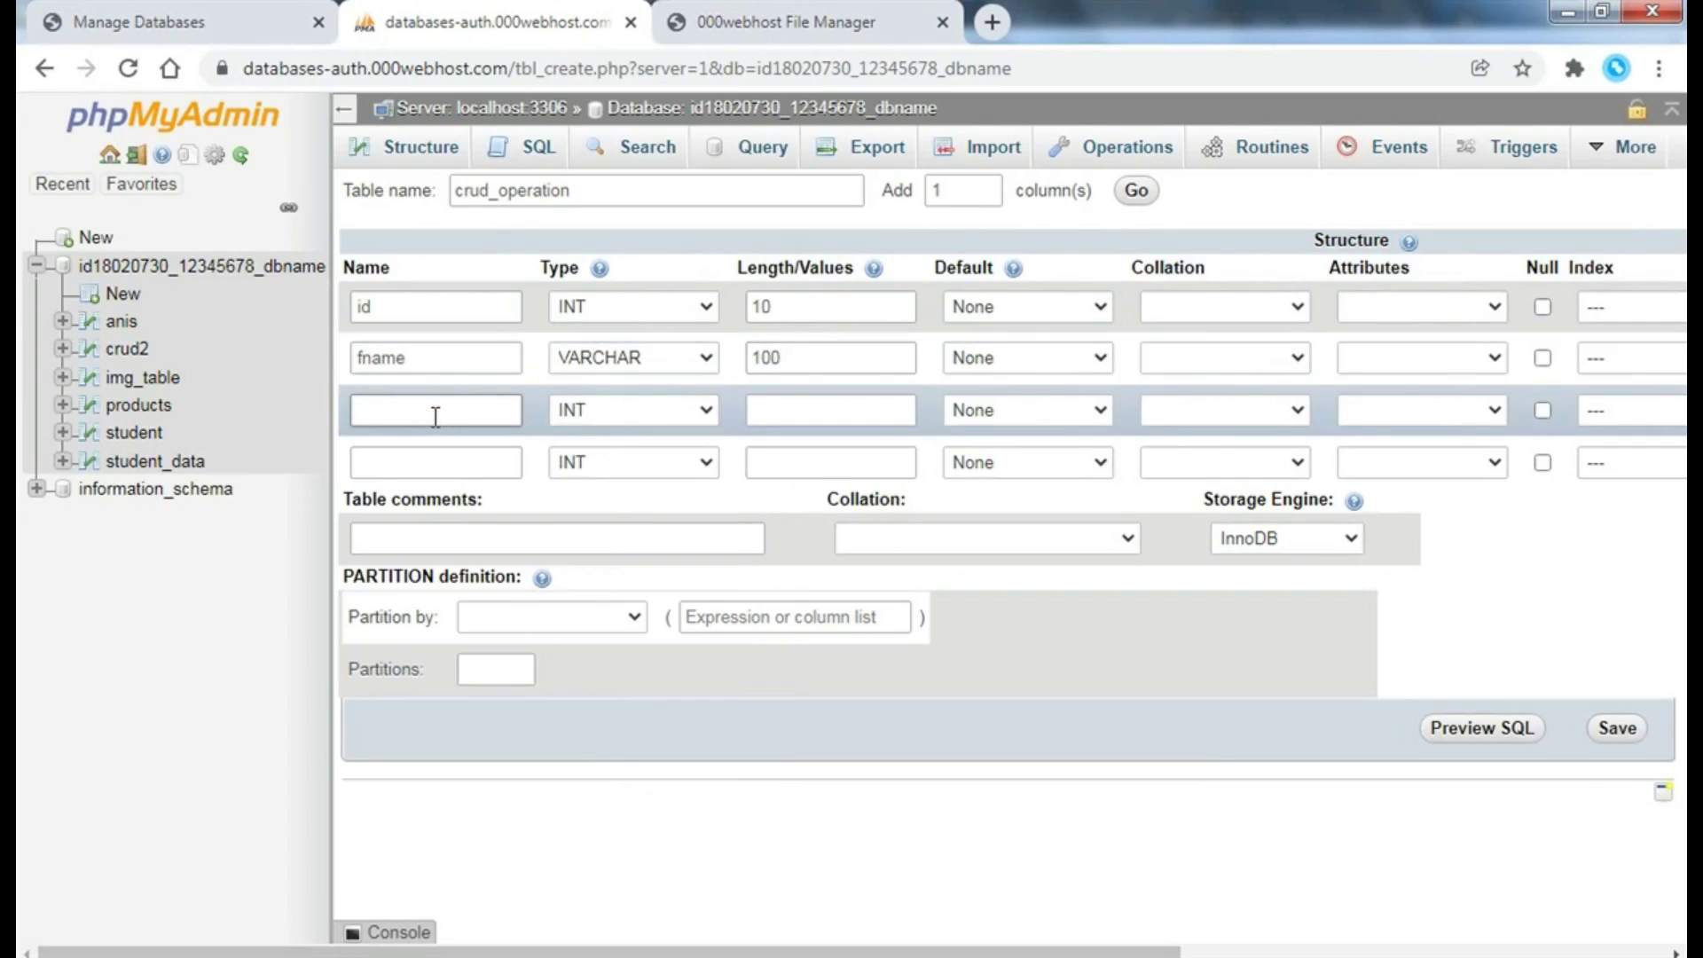
type("lname")
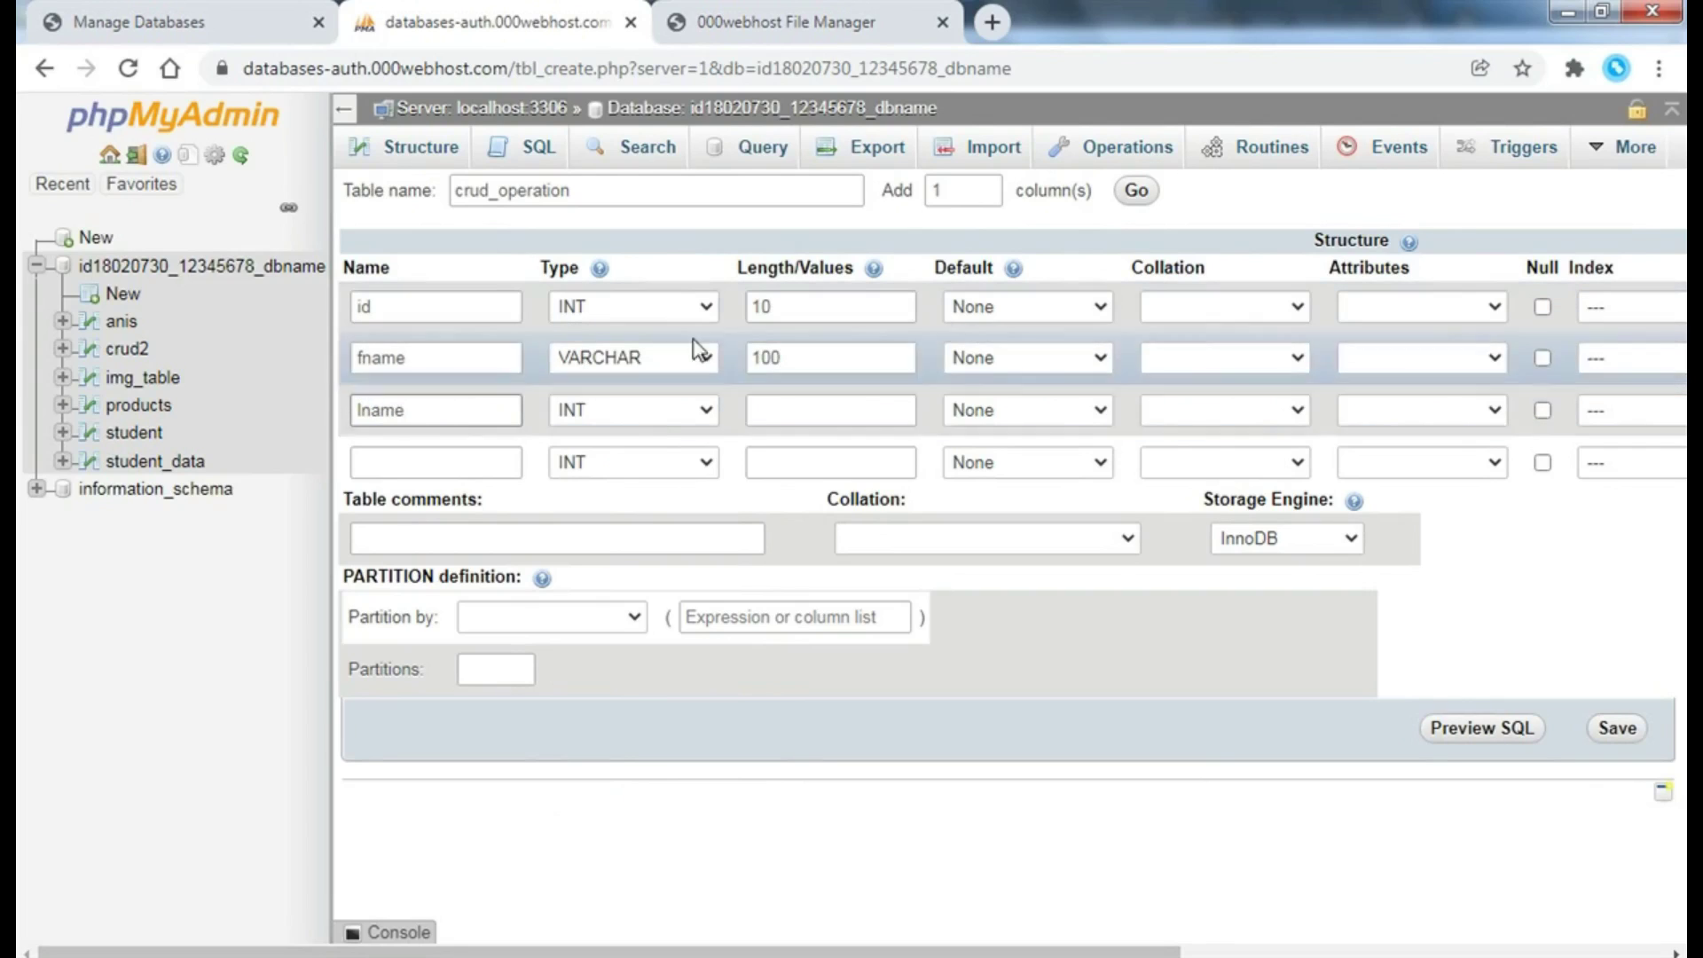
left_click(652, 413)
left_click(621, 413)
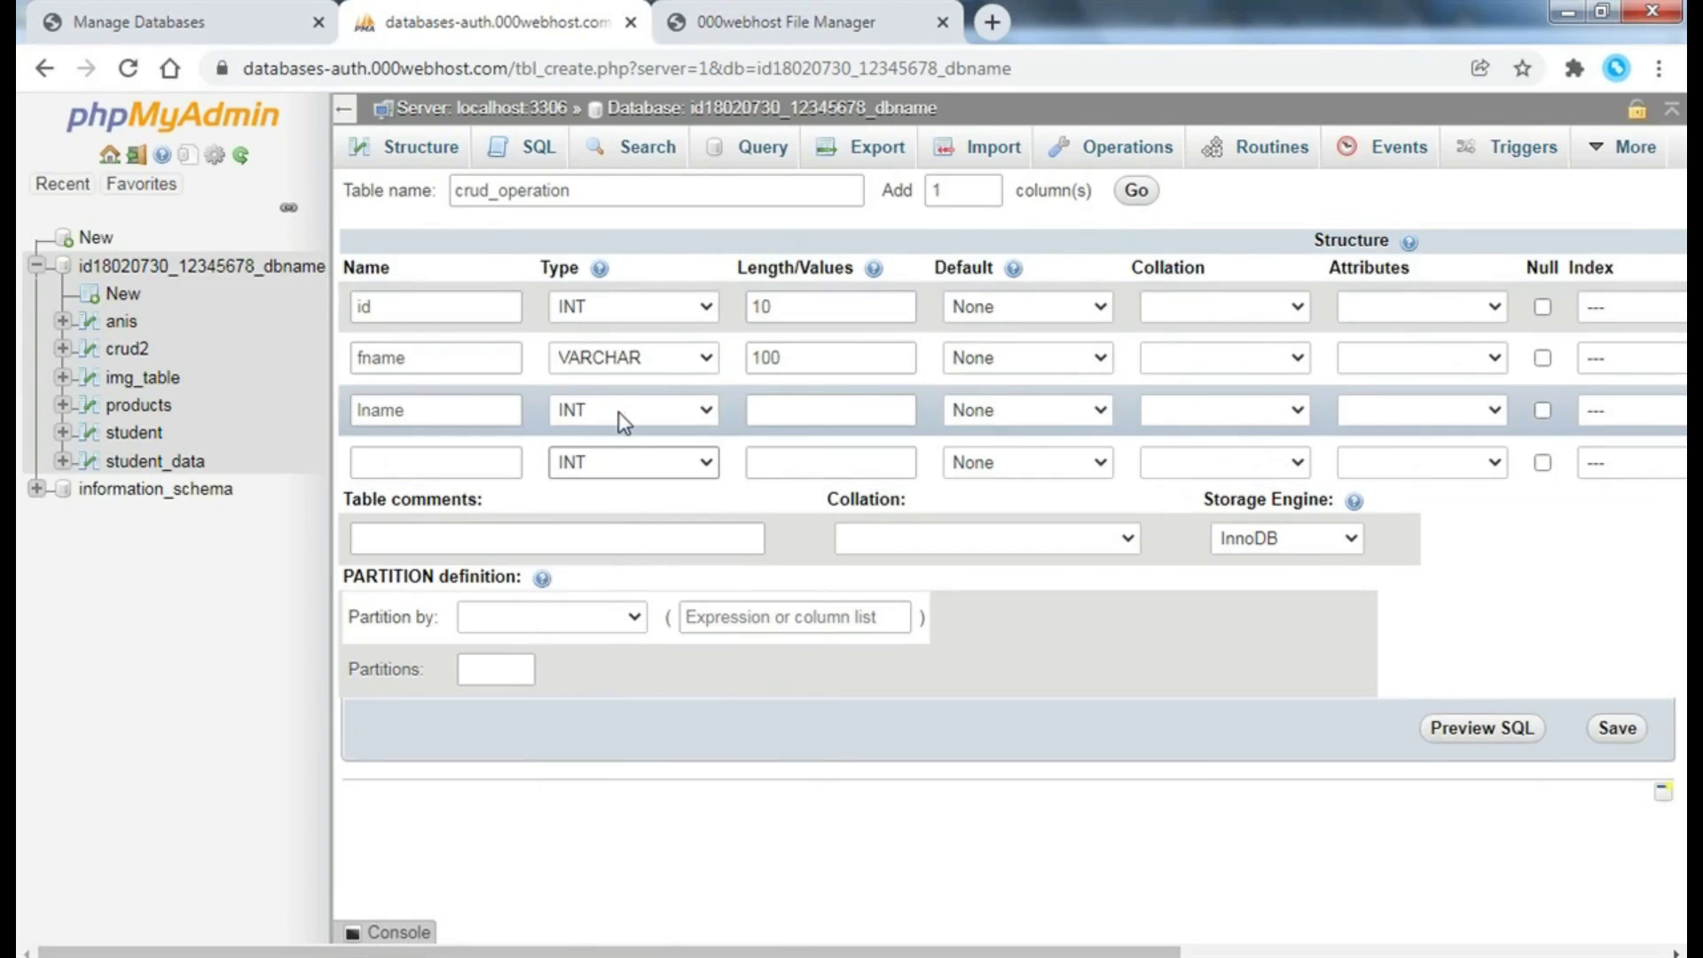
left_click(619, 411)
left_click(599, 459)
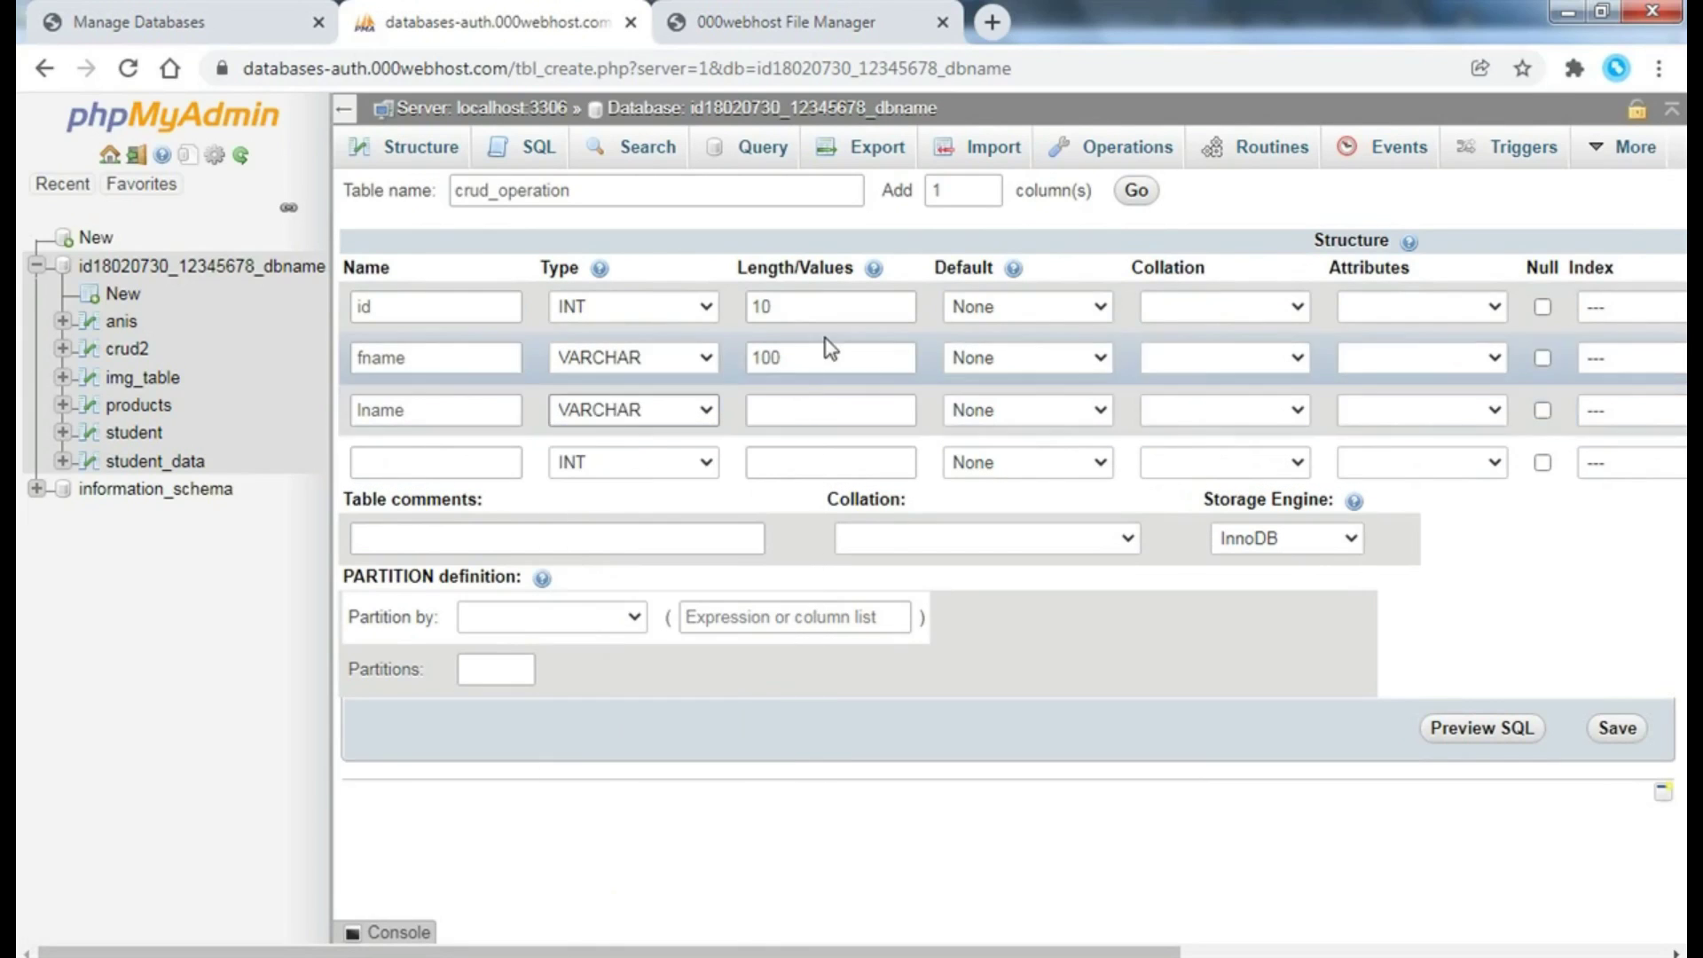
left_click(801, 413)
- Give lname length 100, make id an auto-increment primary key, and save the table
type("00")
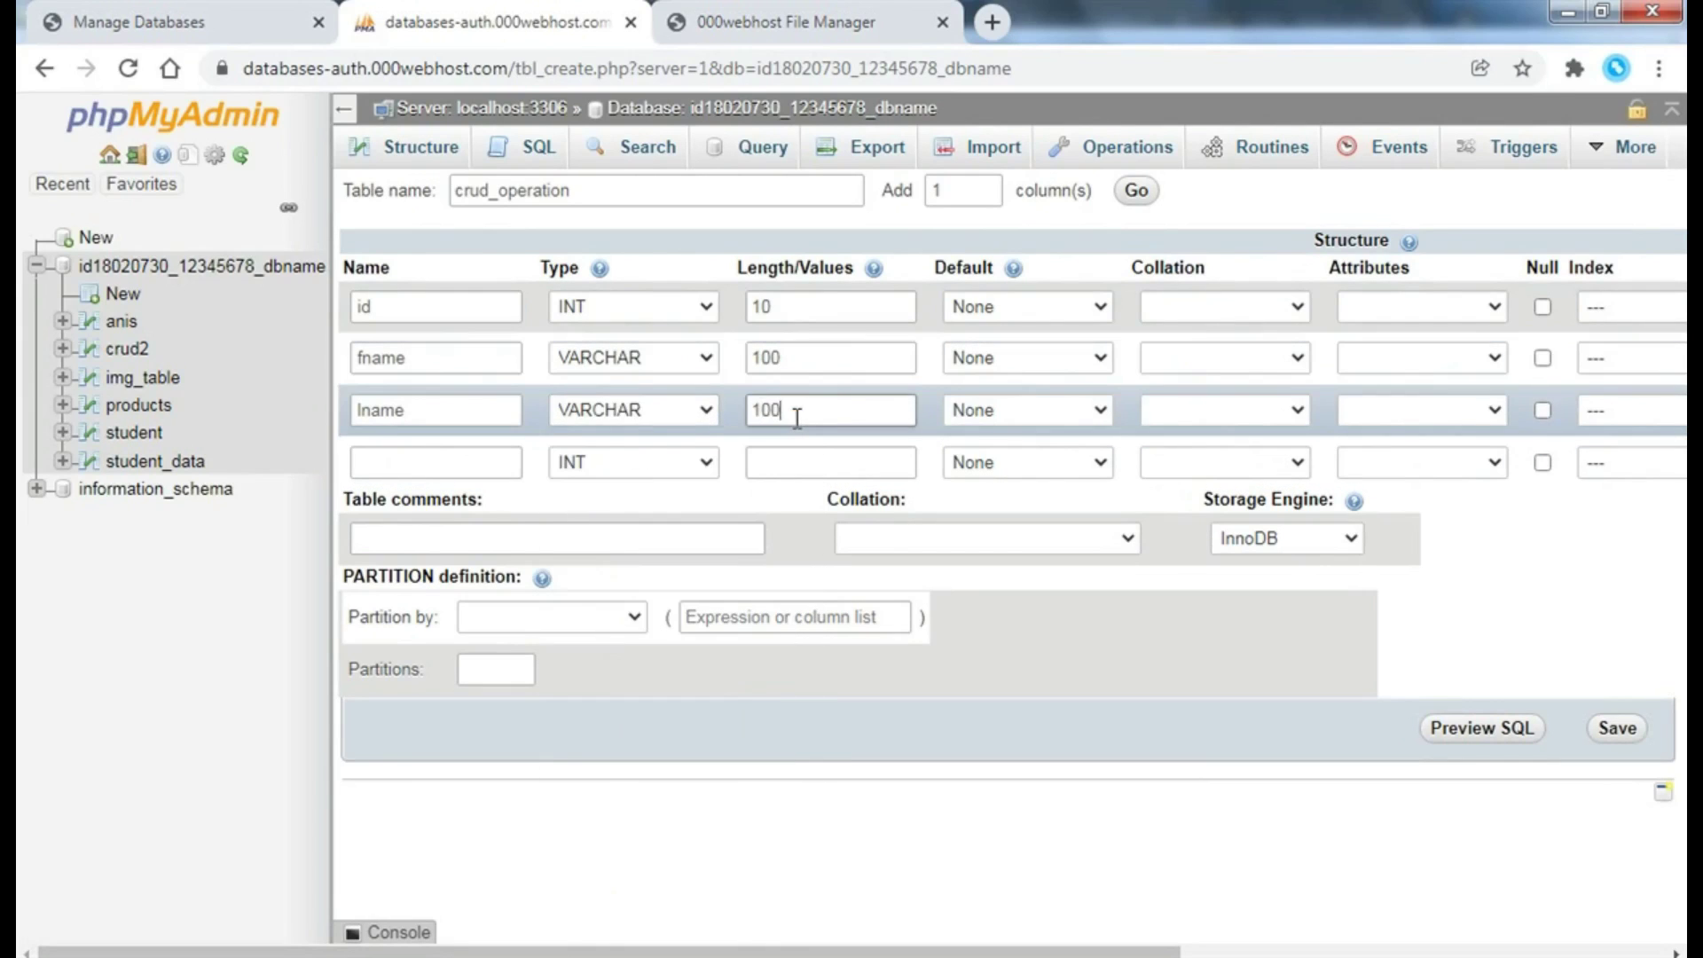
left_click_drag(1036, 951, 1291, 950)
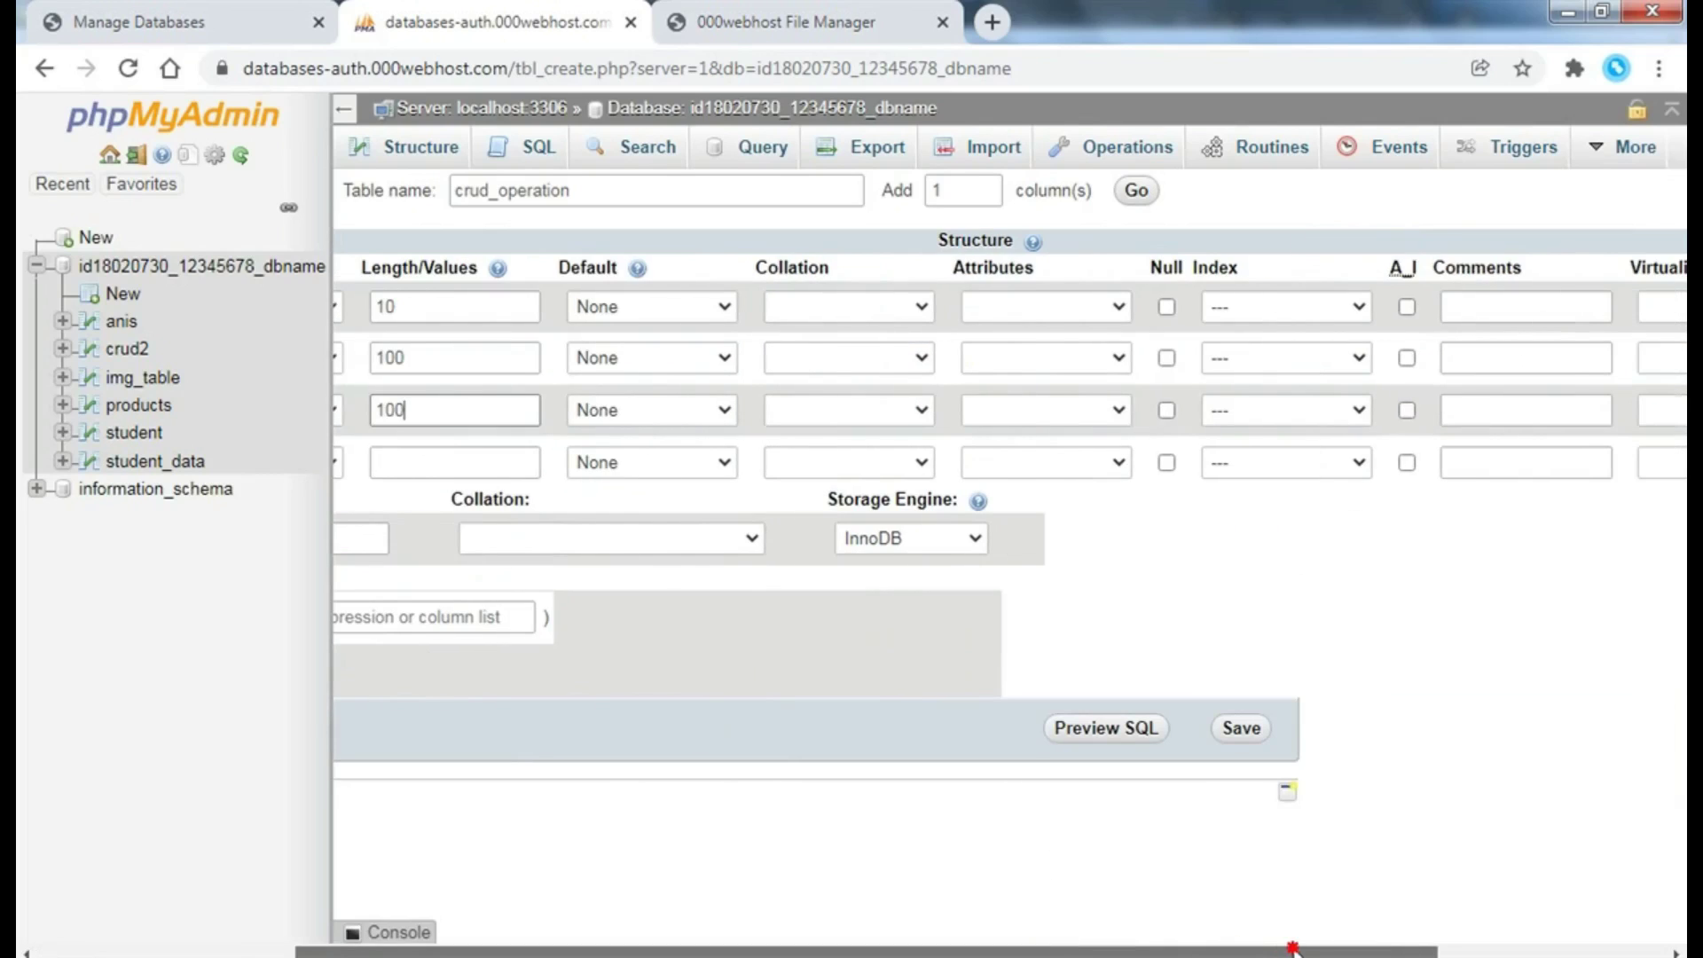
left_click(1406, 308)
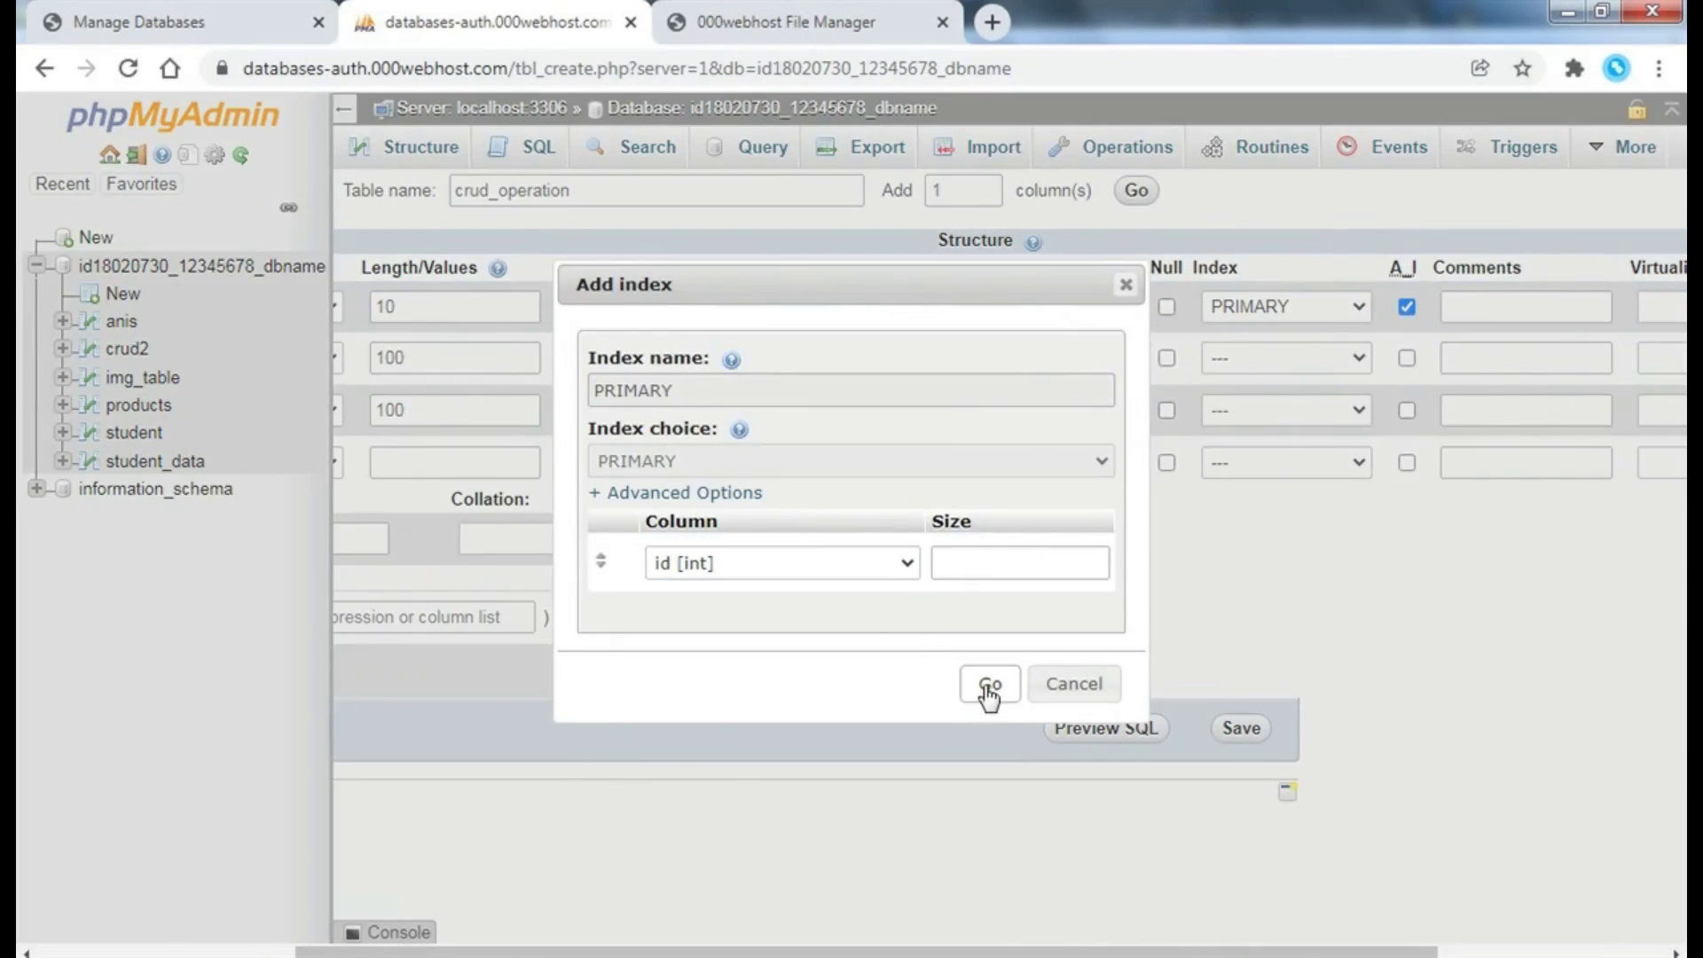
left_click(982, 688)
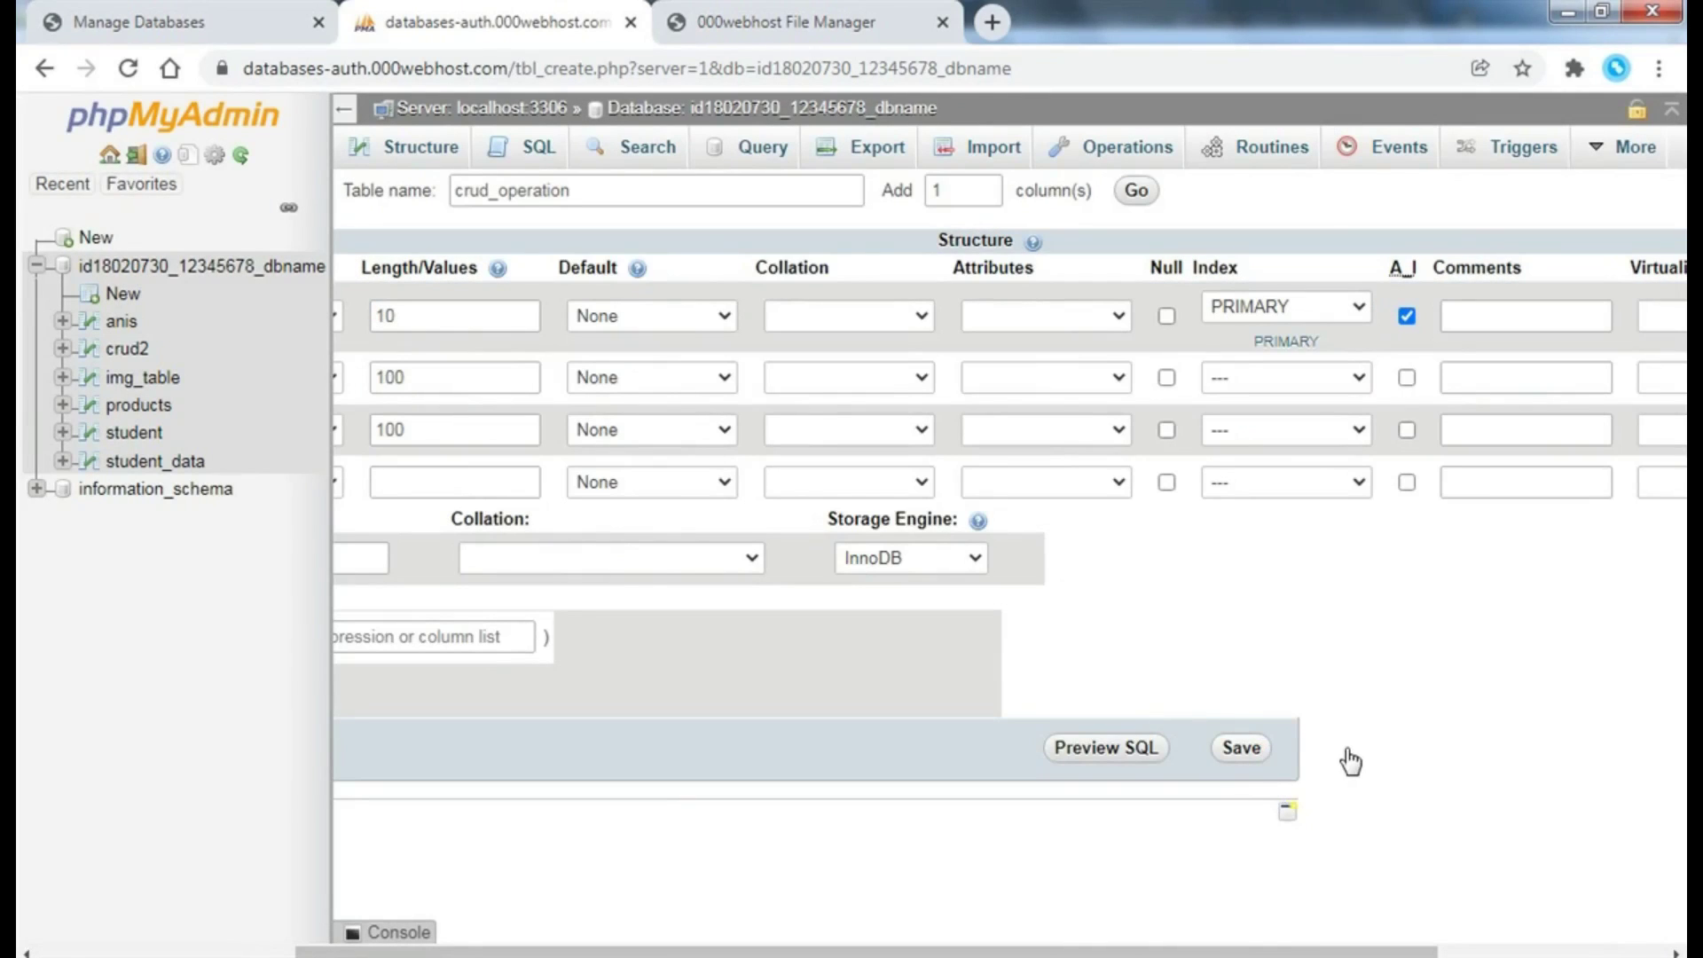
left_click(1241, 750)
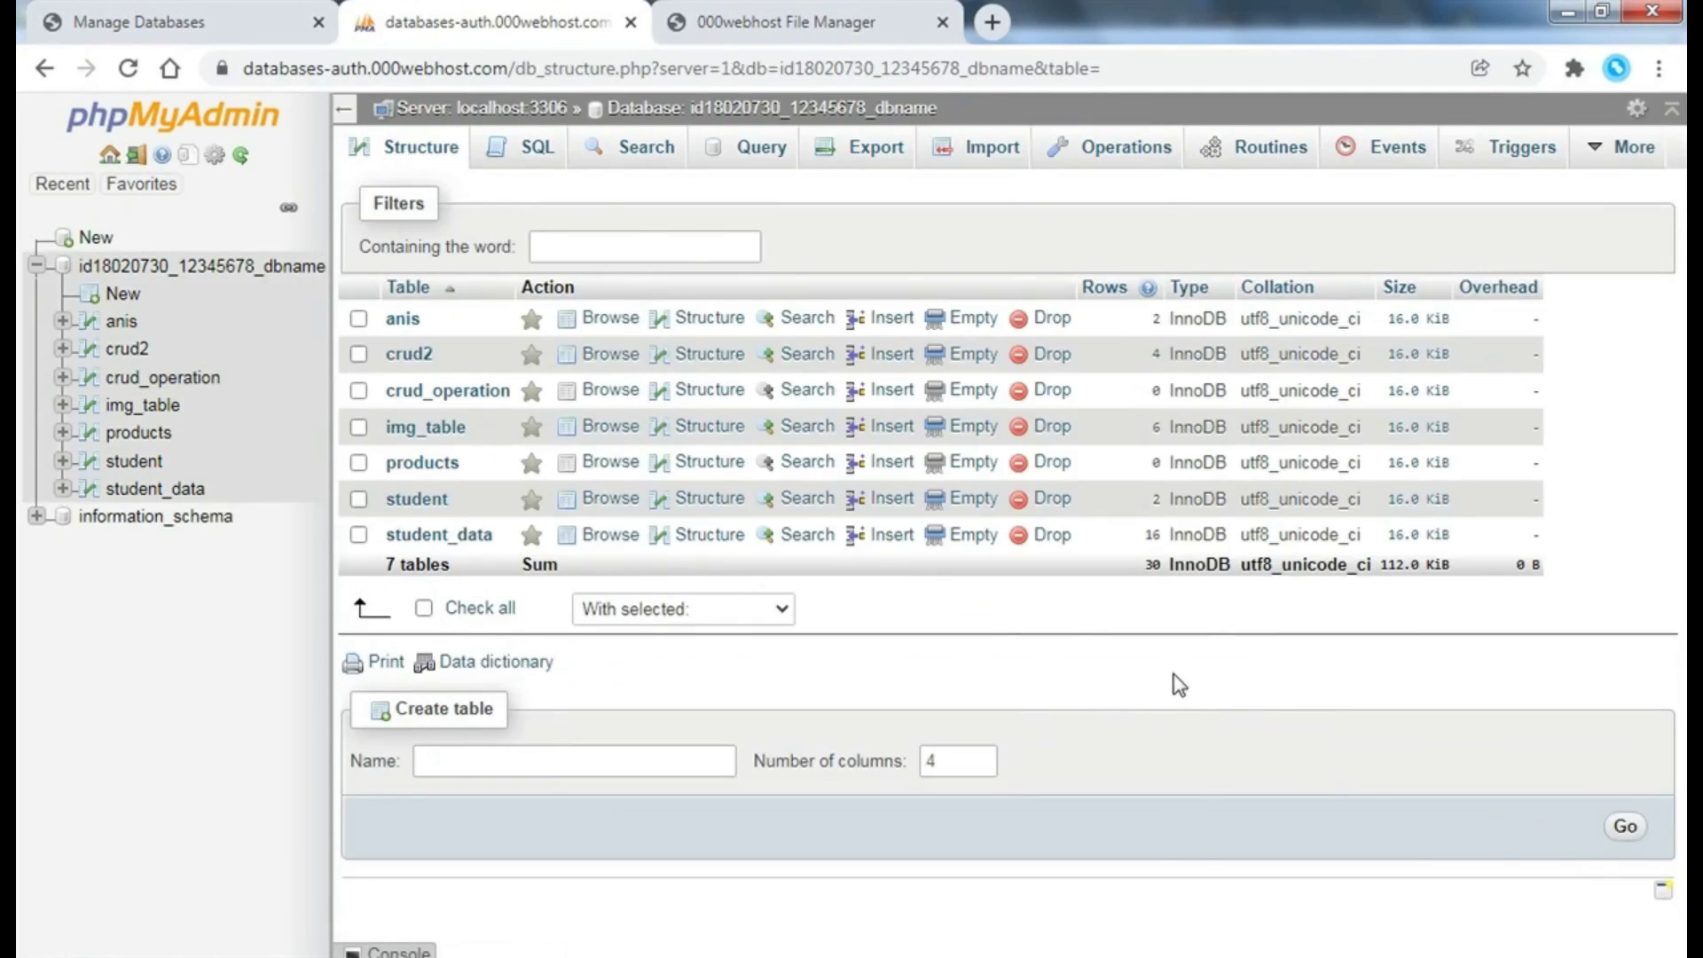
- Browse the empty crud_operation table and select its name in the SQL query
left_click(463, 397)
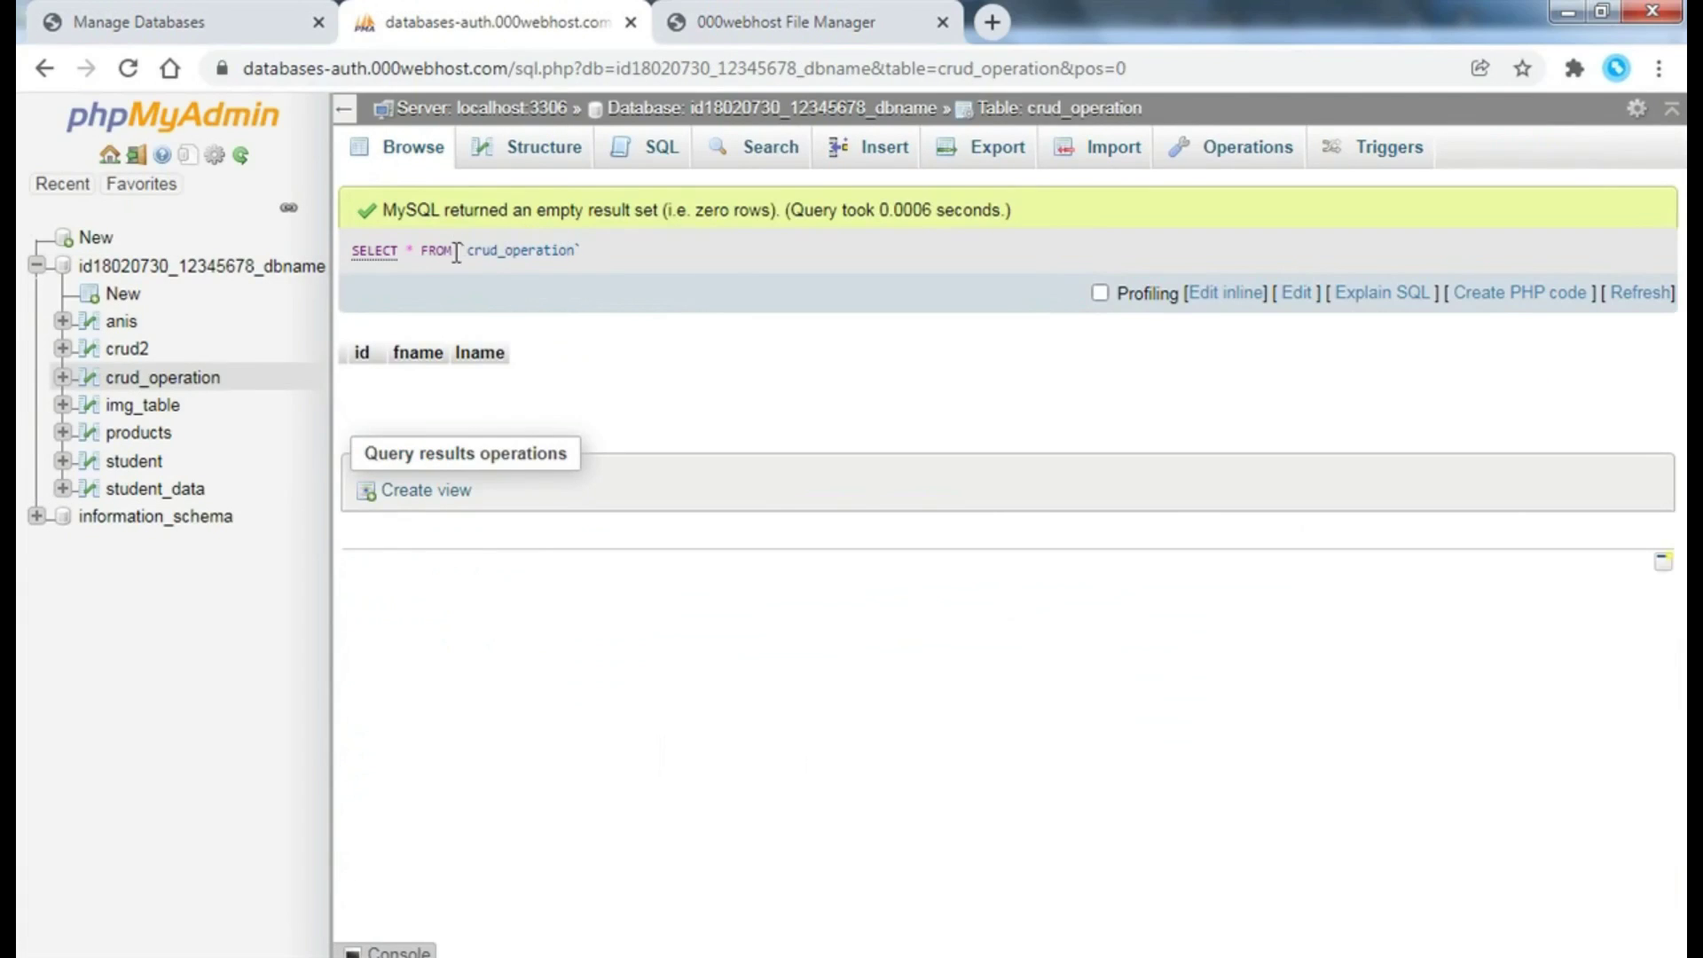
double_click(474, 248)
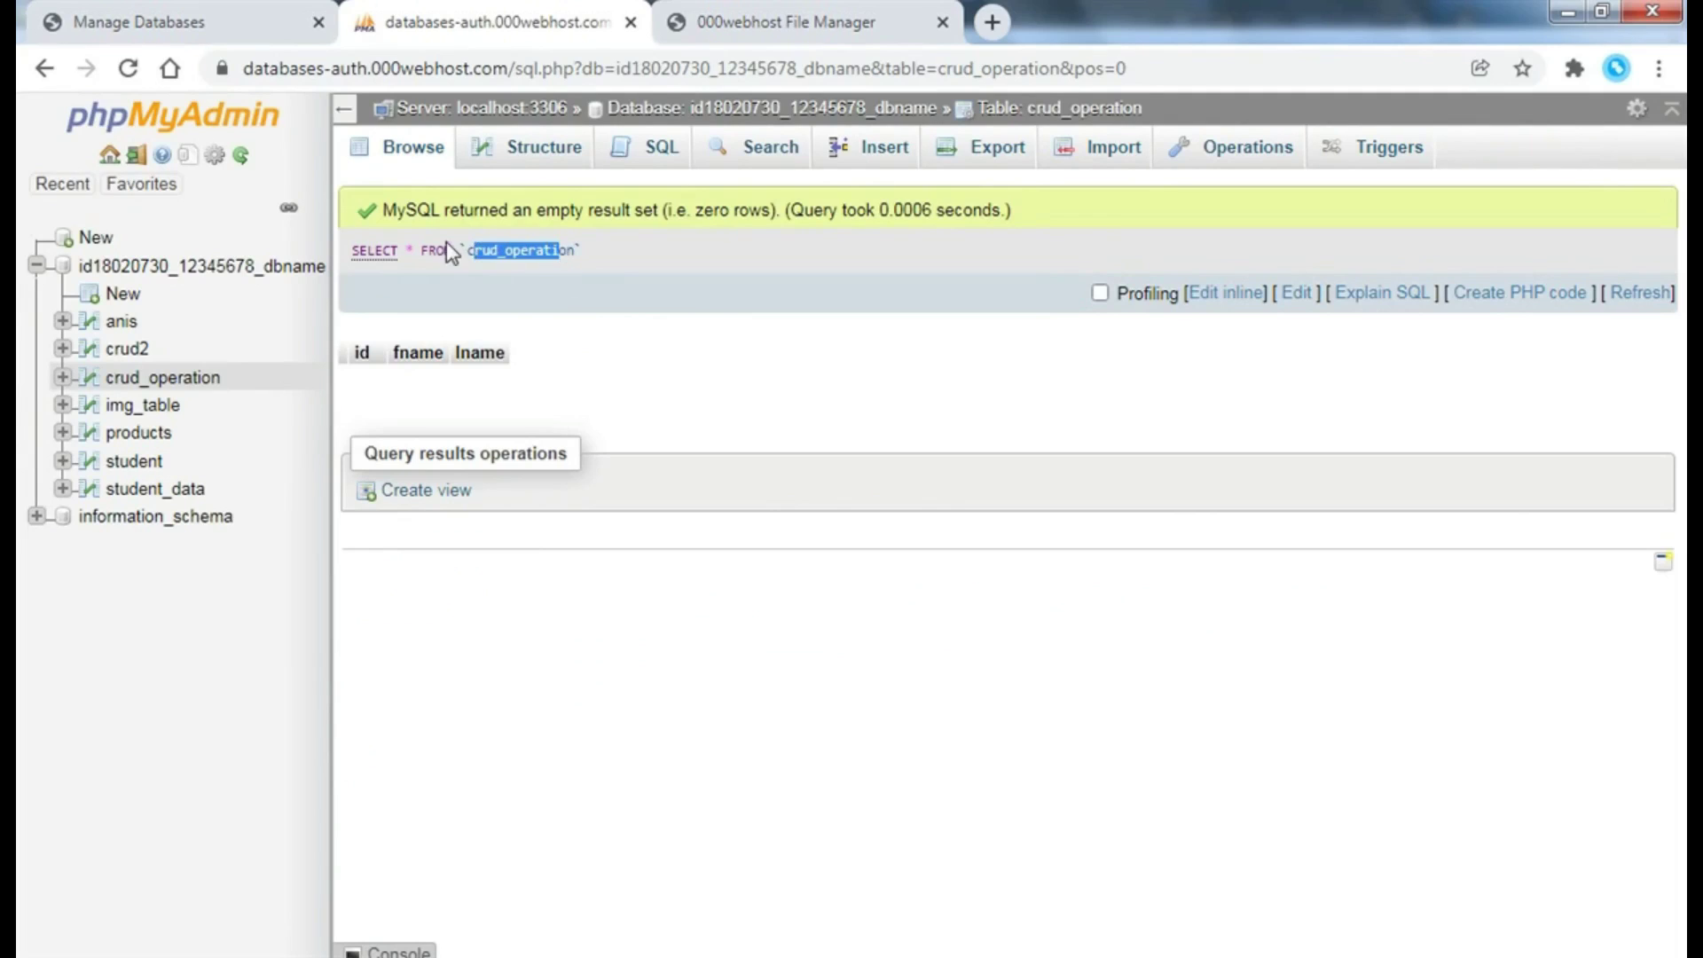
left_click_drag(466, 250, 575, 250)
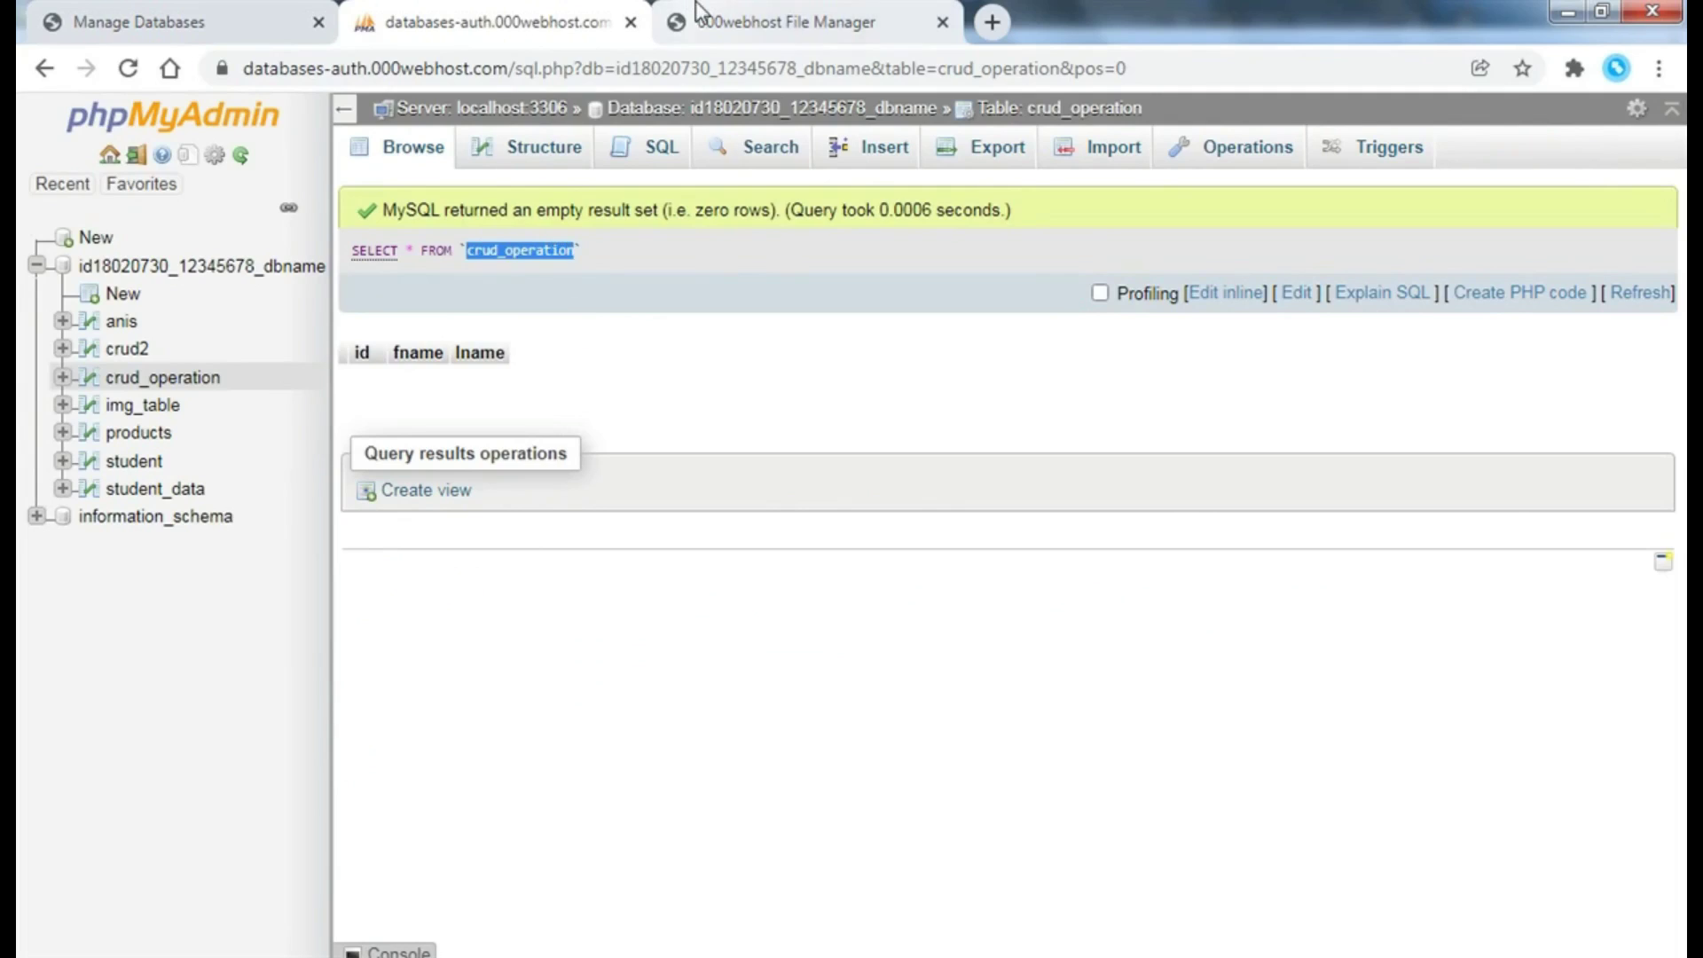
left_click(754, 21)
- Add a new folder named crud inside public_html
left_click(61, 245)
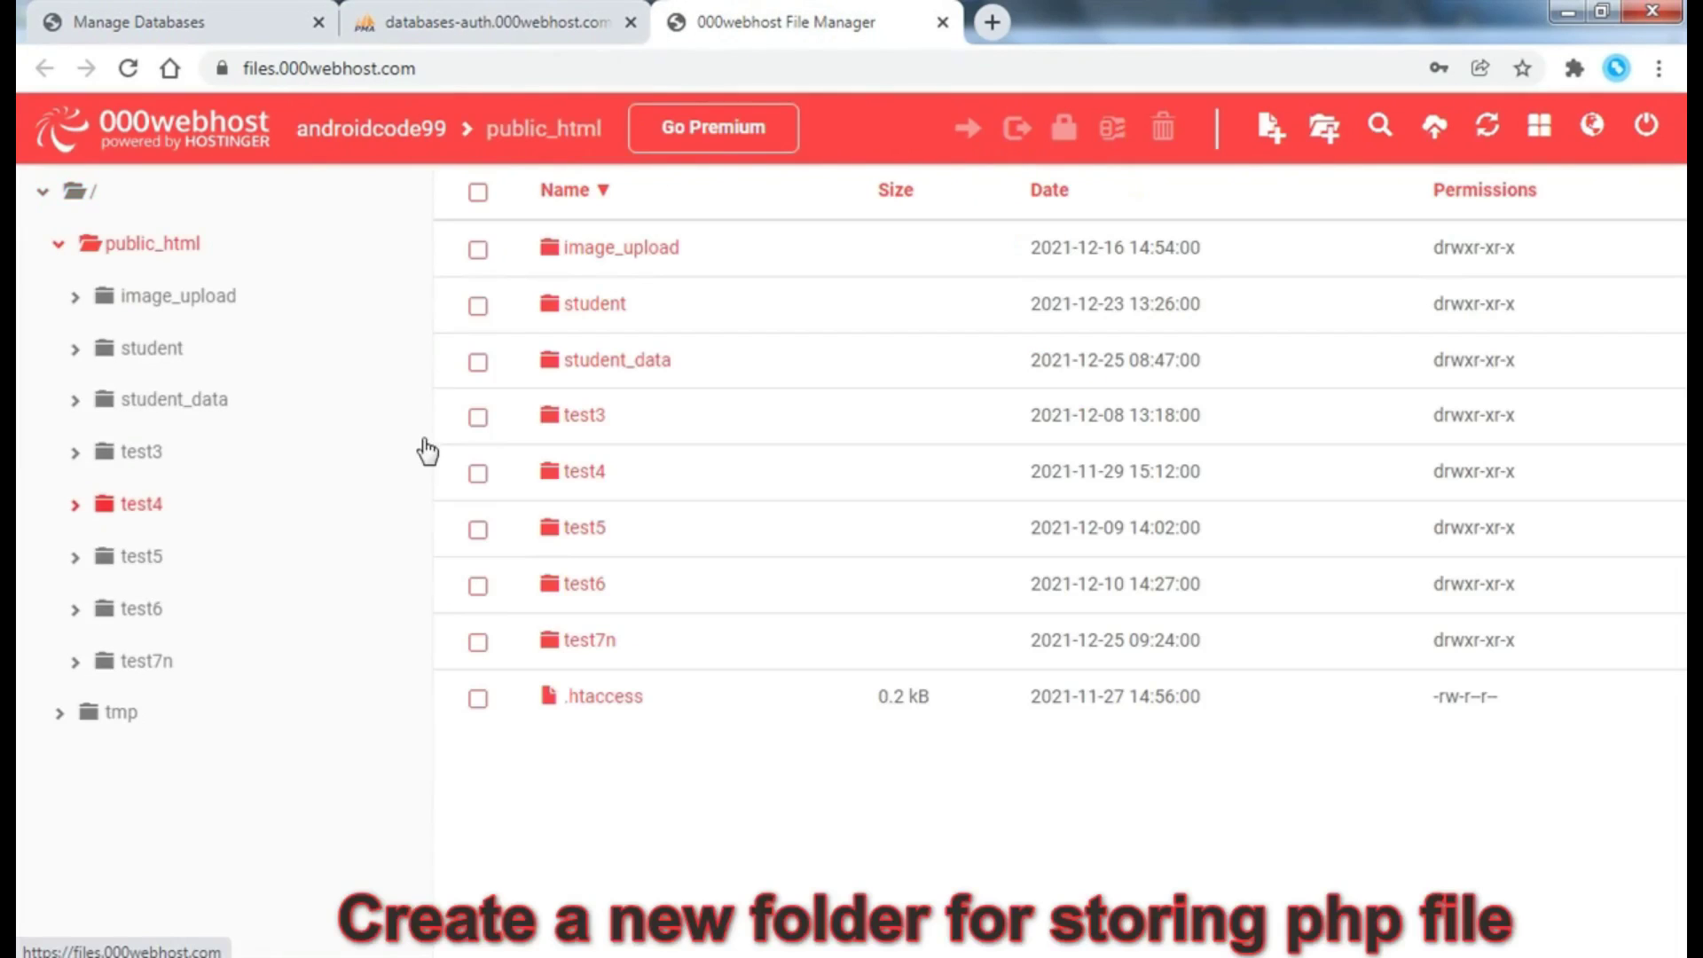
left_click(1327, 129)
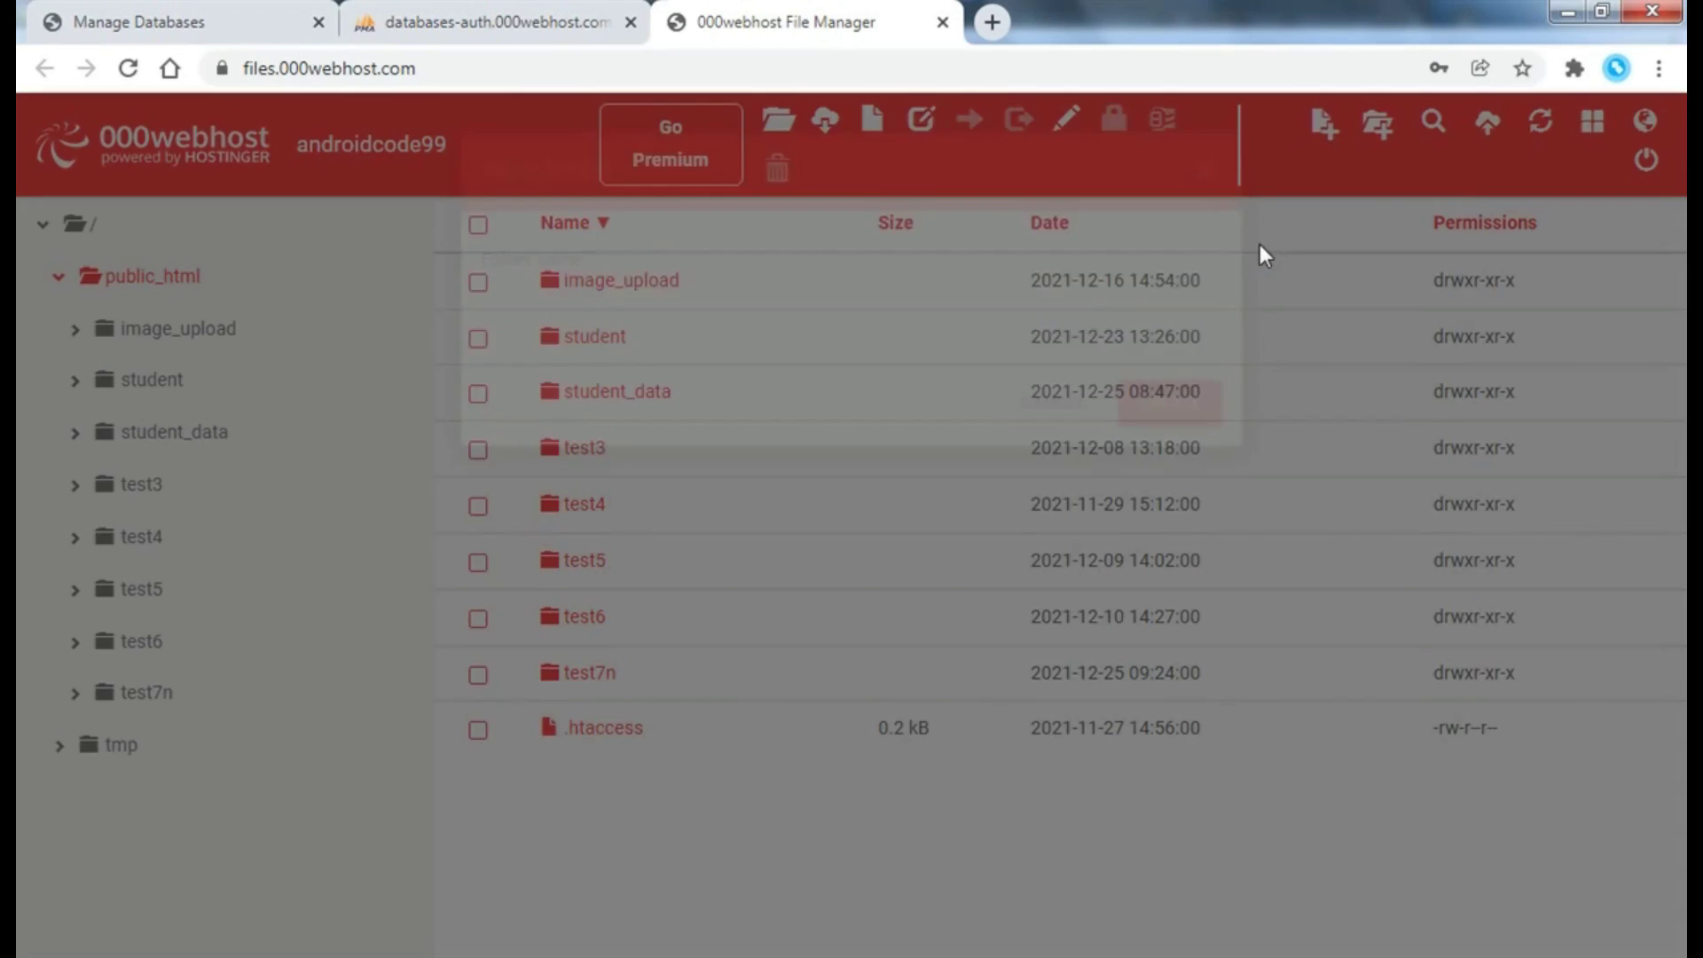
type("crud")
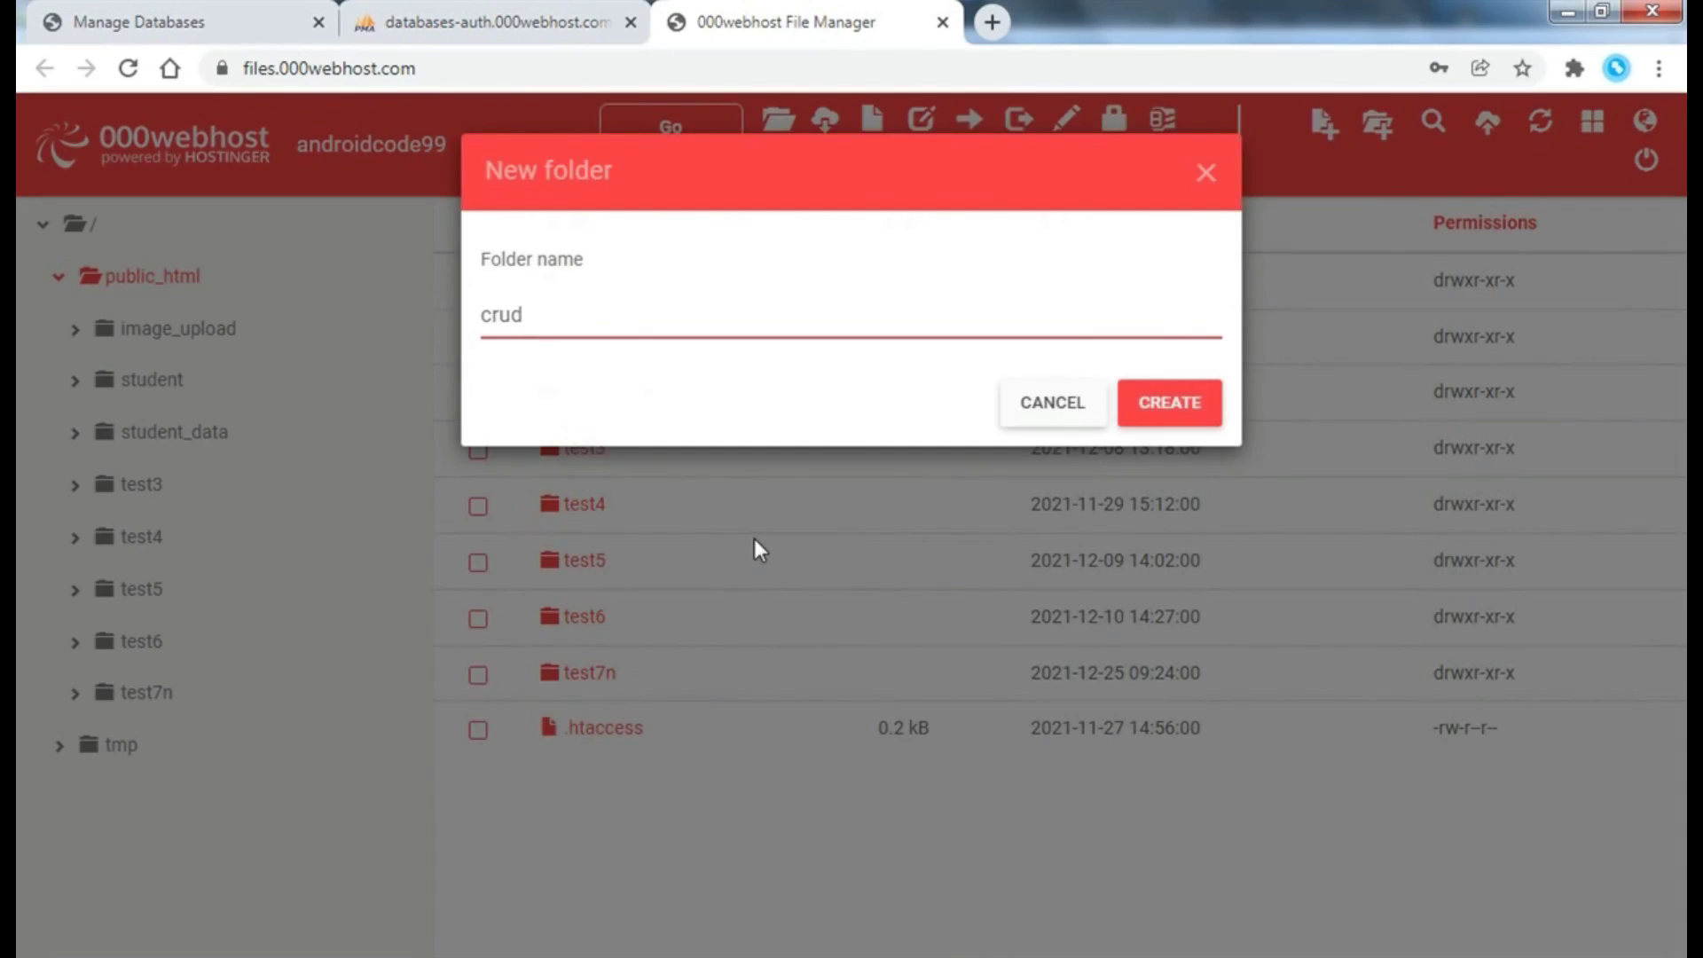
key("Return")
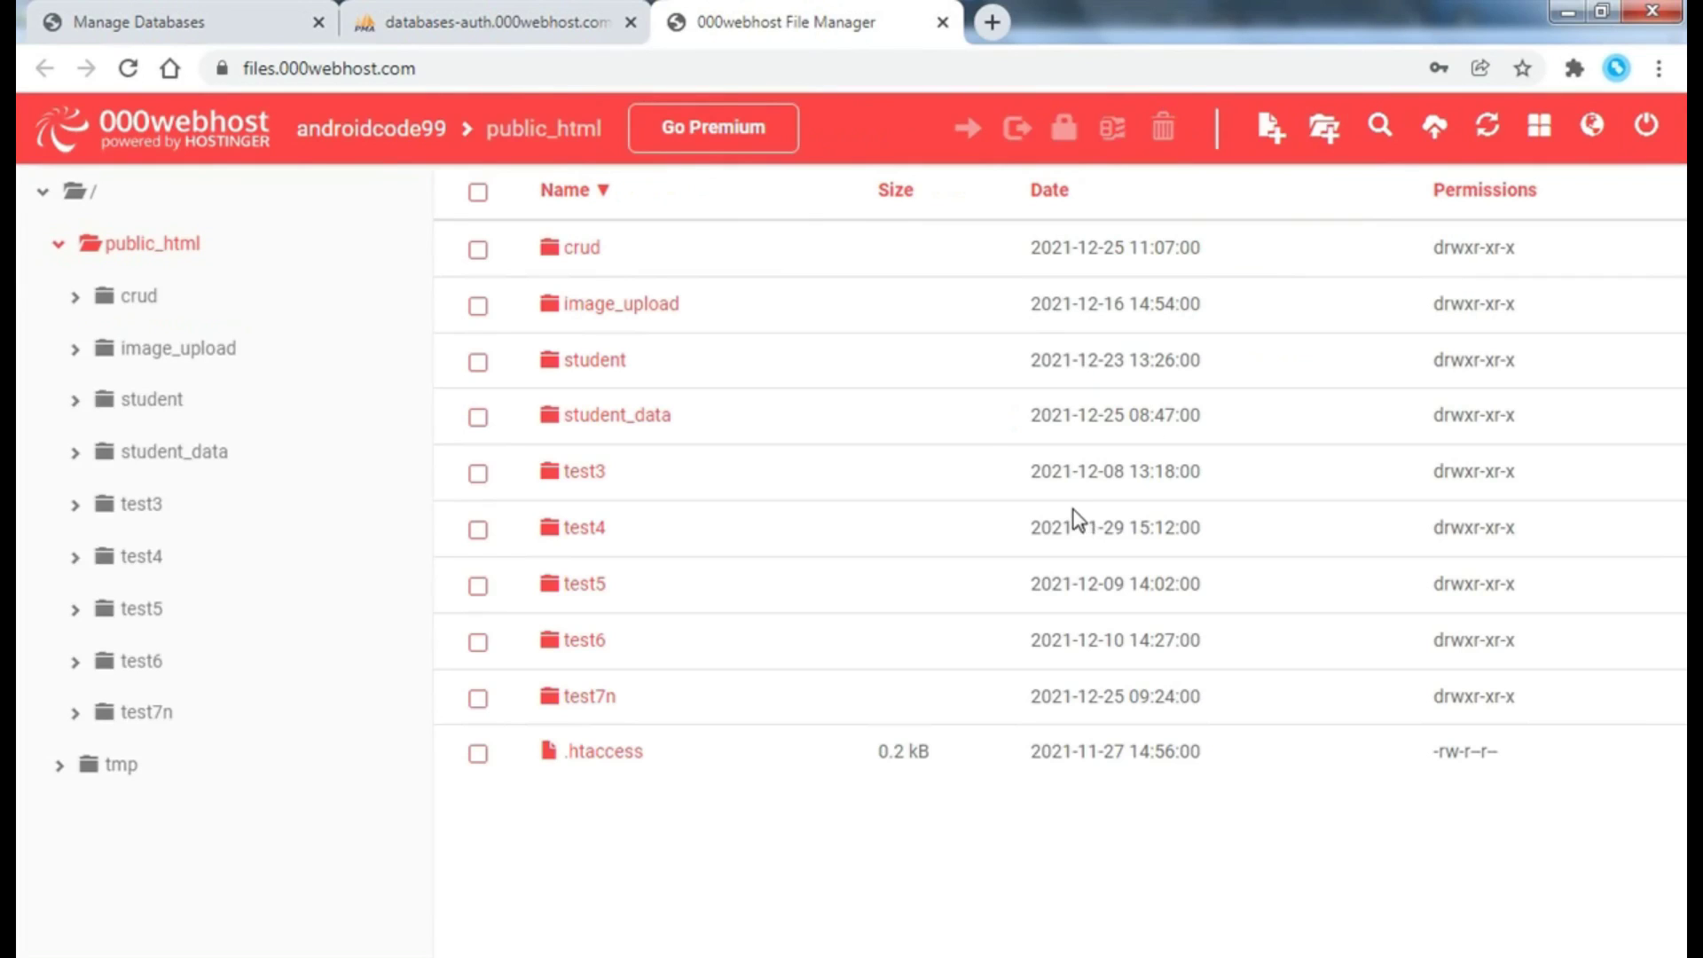
left_click(583, 247)
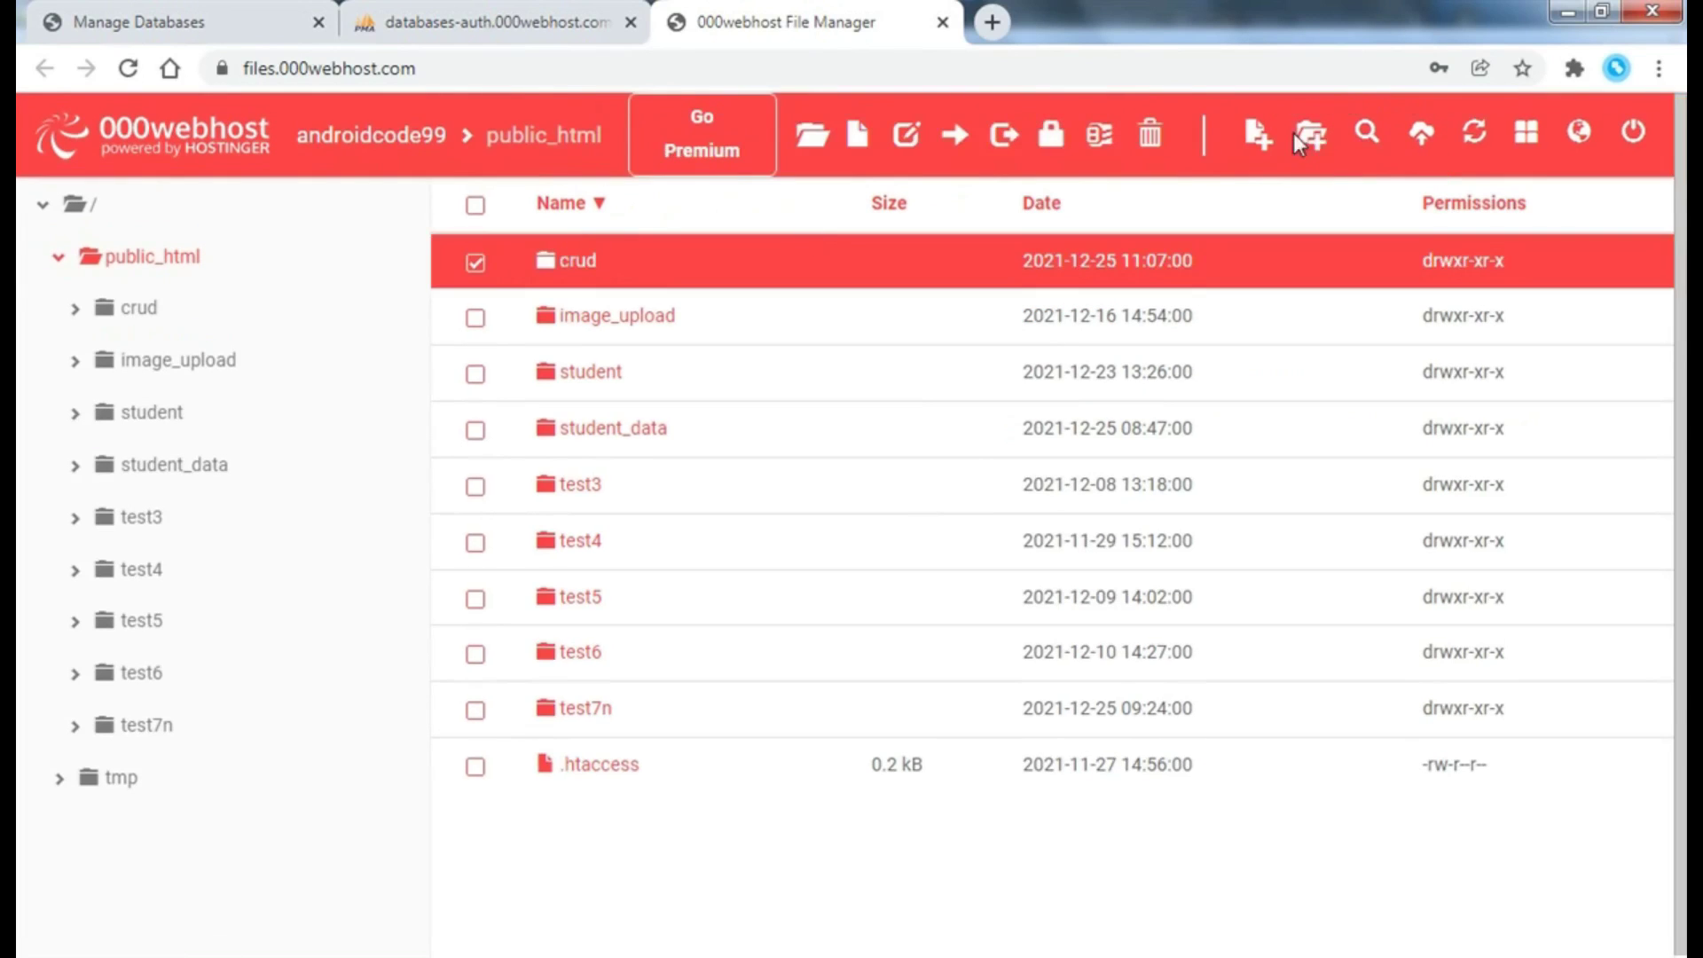
- Inside crud, add a db_connection folder and open it
left_click(811, 136)
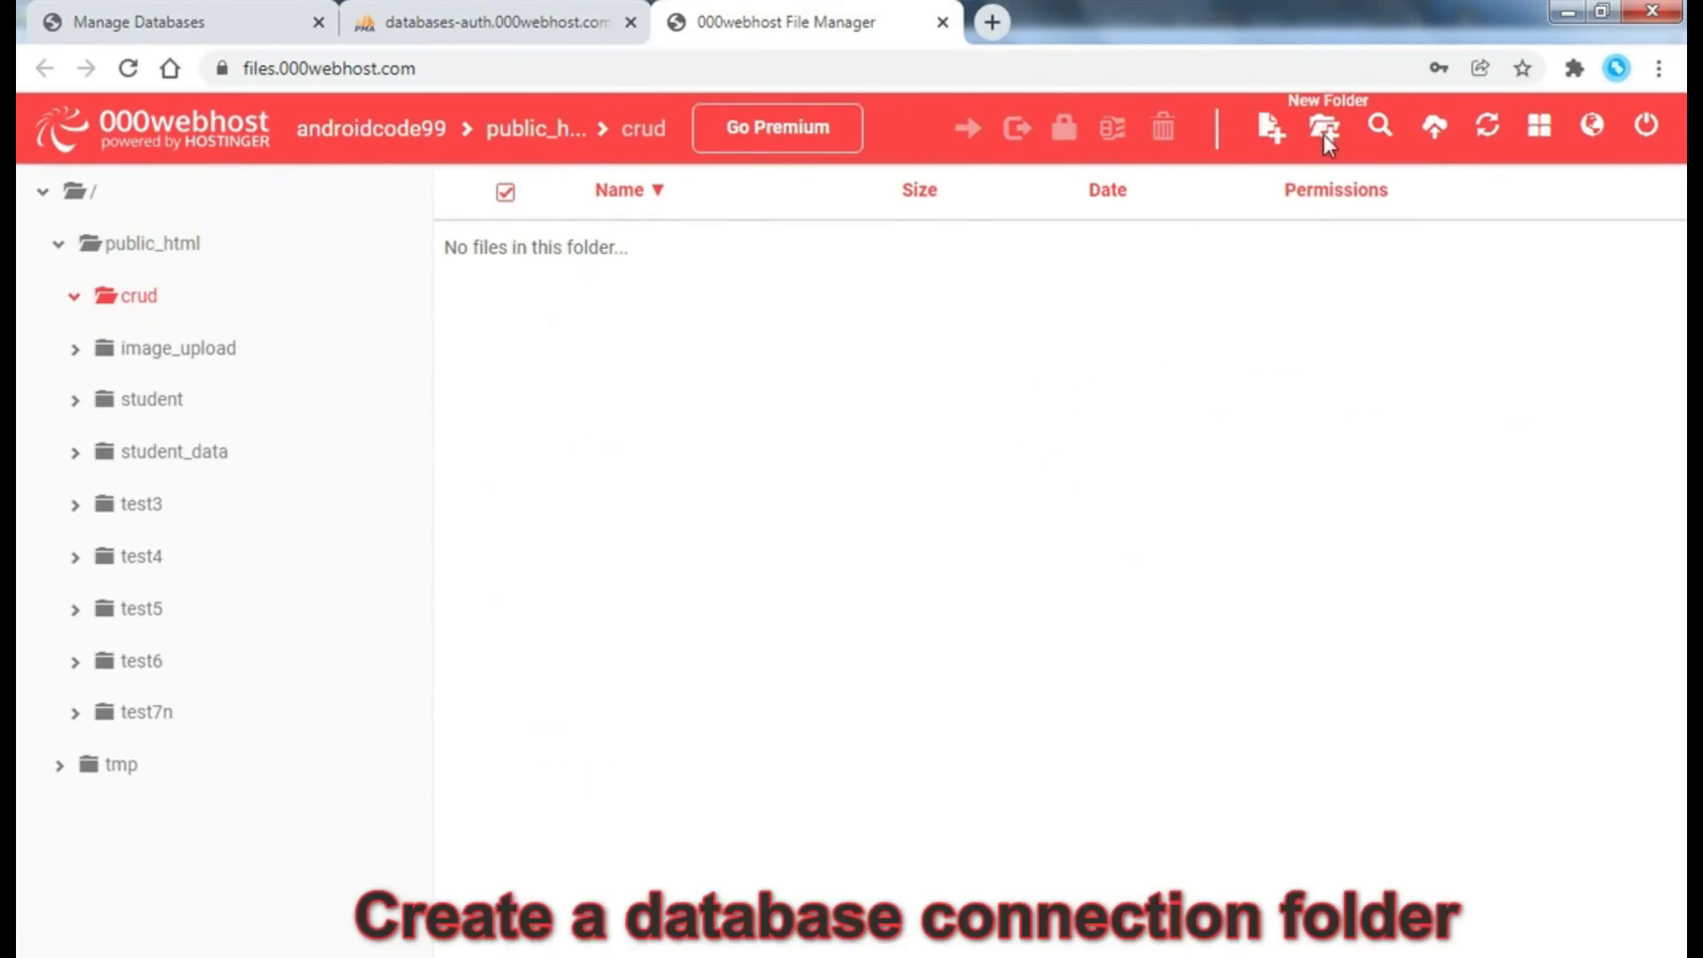
left_click(1323, 131)
type("db_")
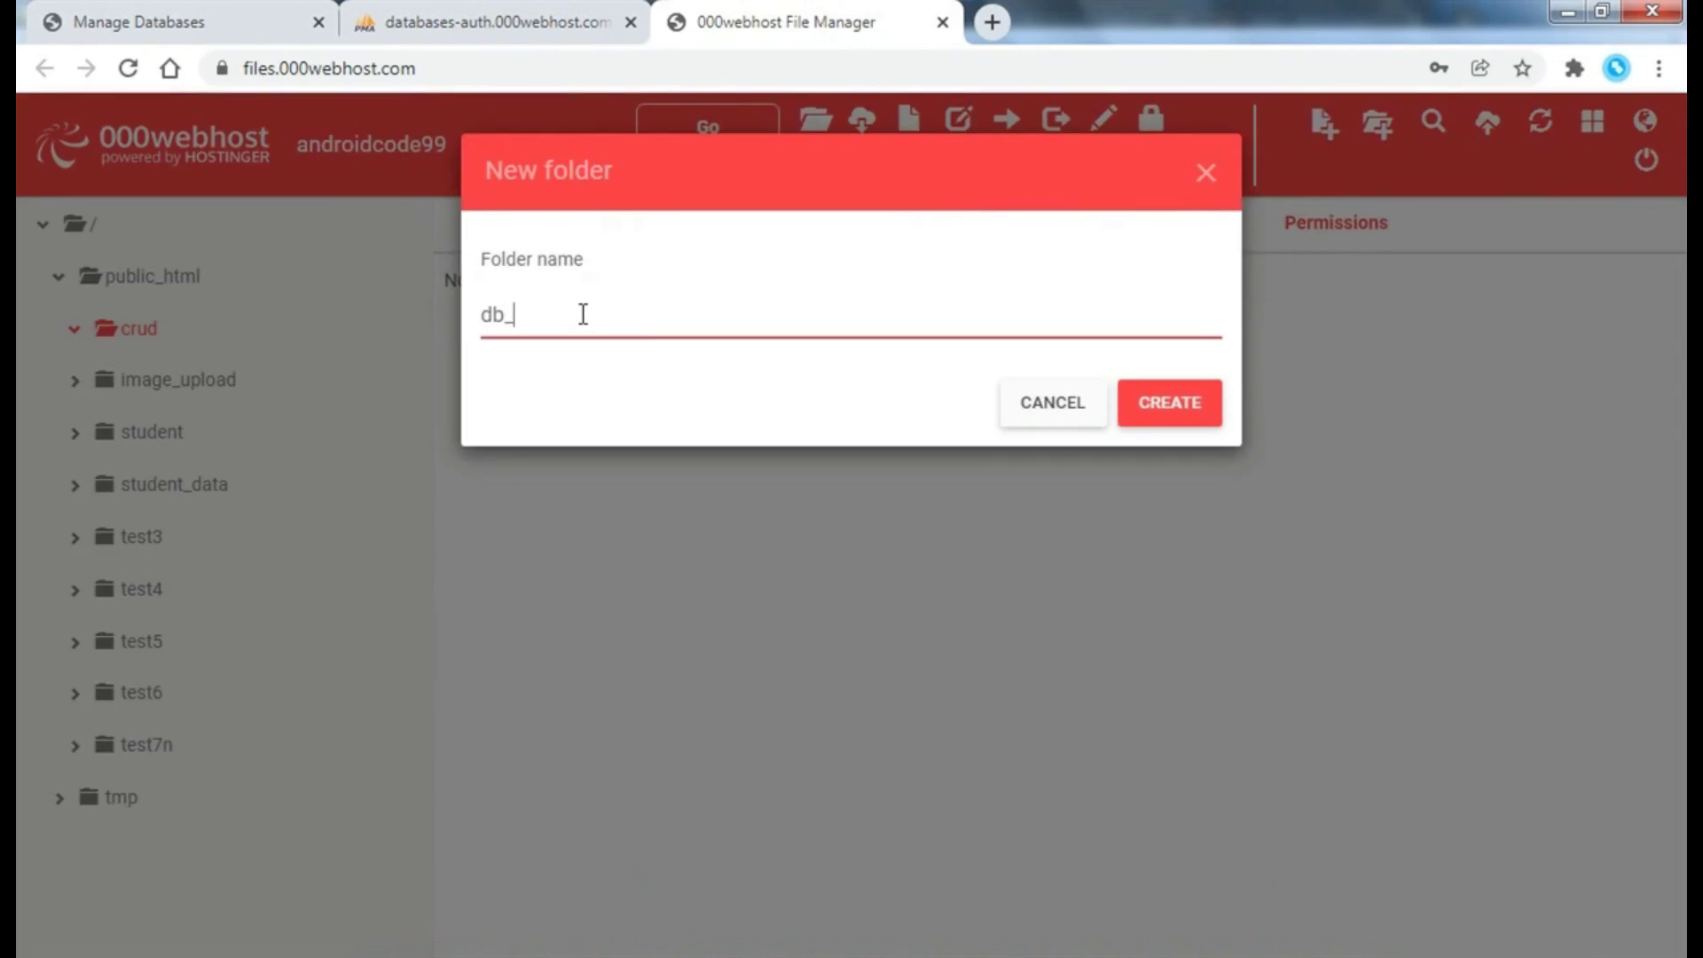
type("connection")
key("Return")
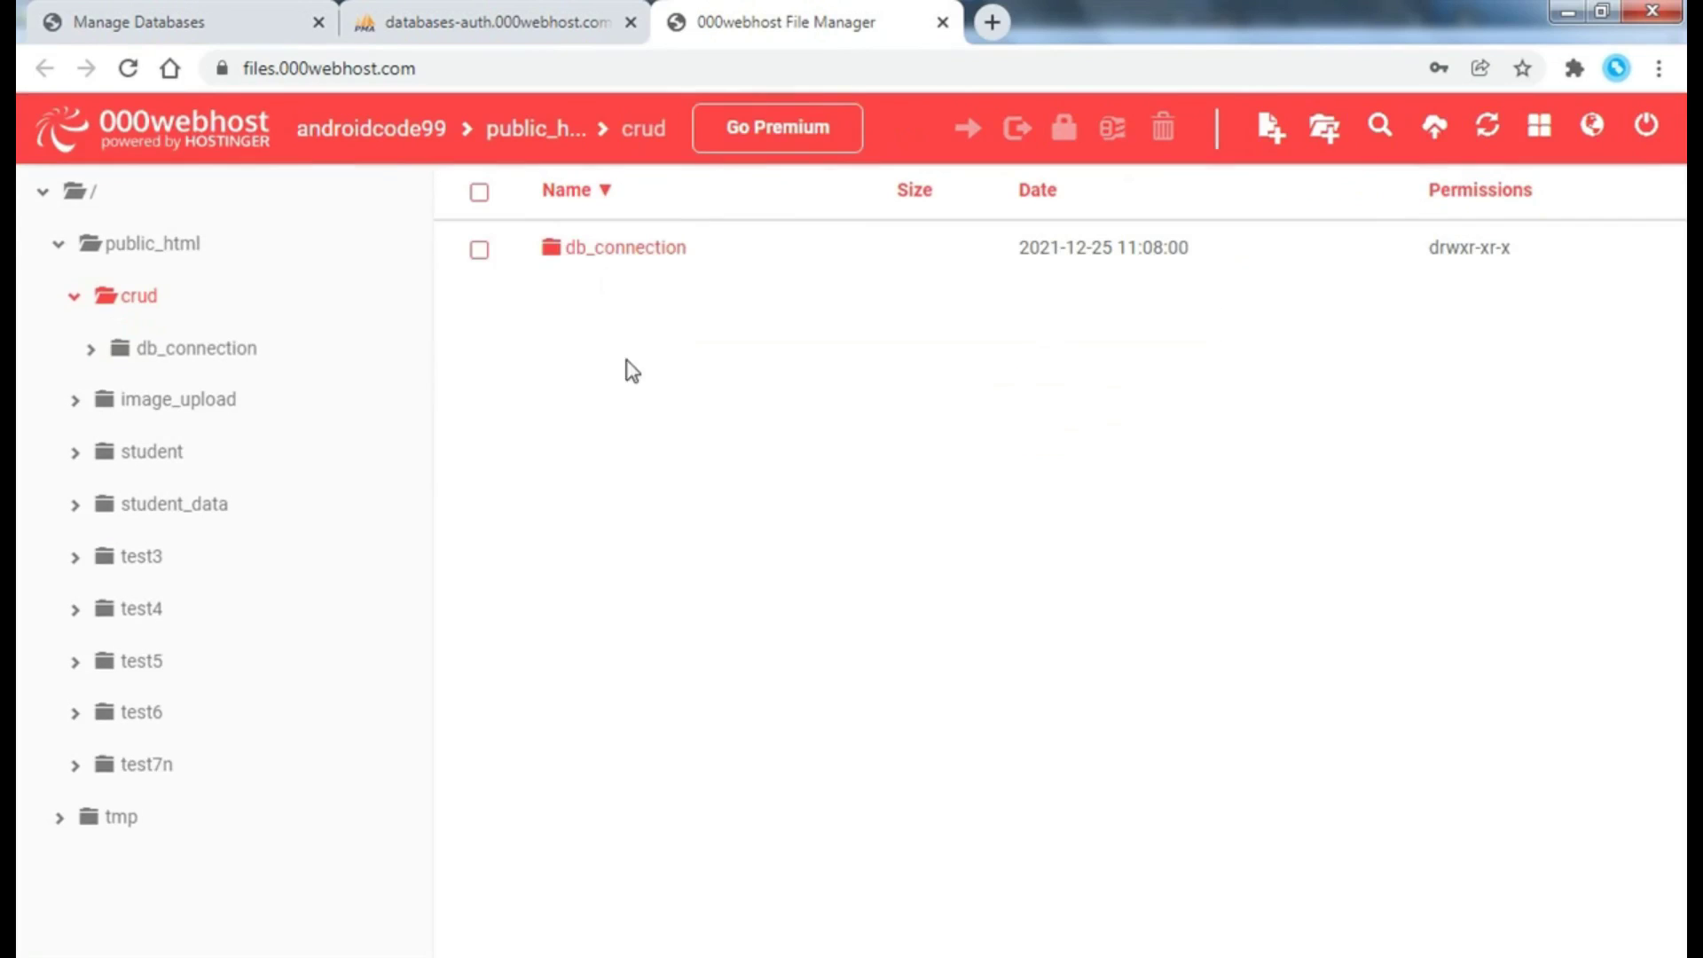
left_click(633, 247)
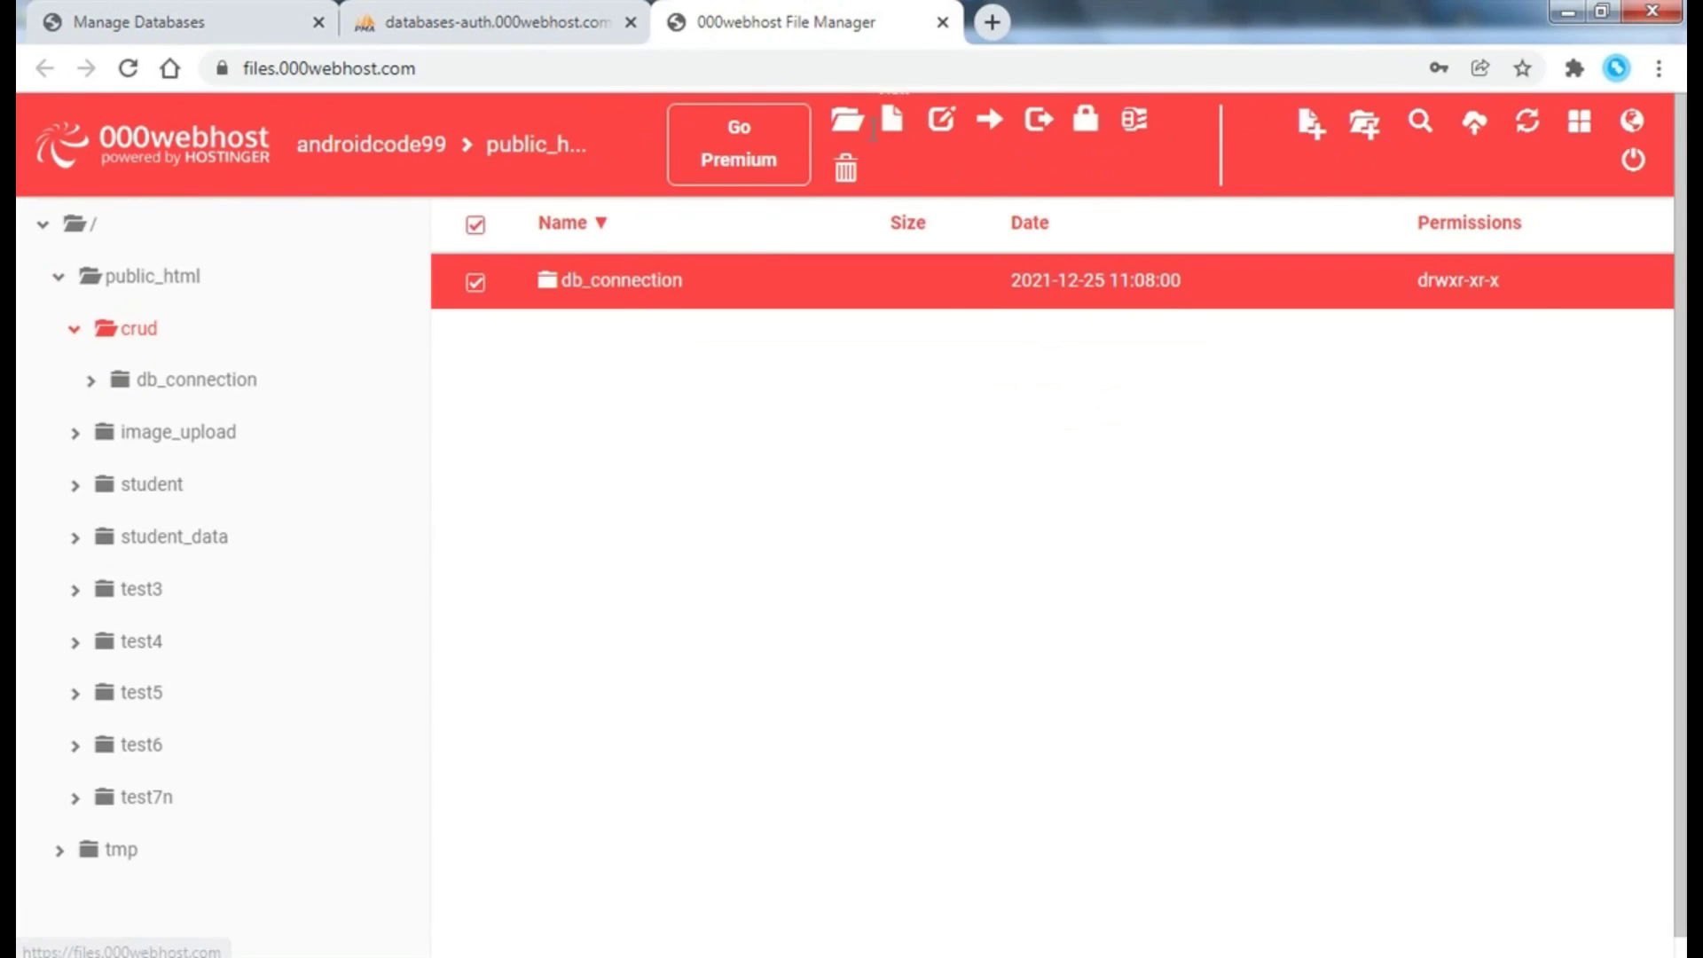
left_click(847, 119)
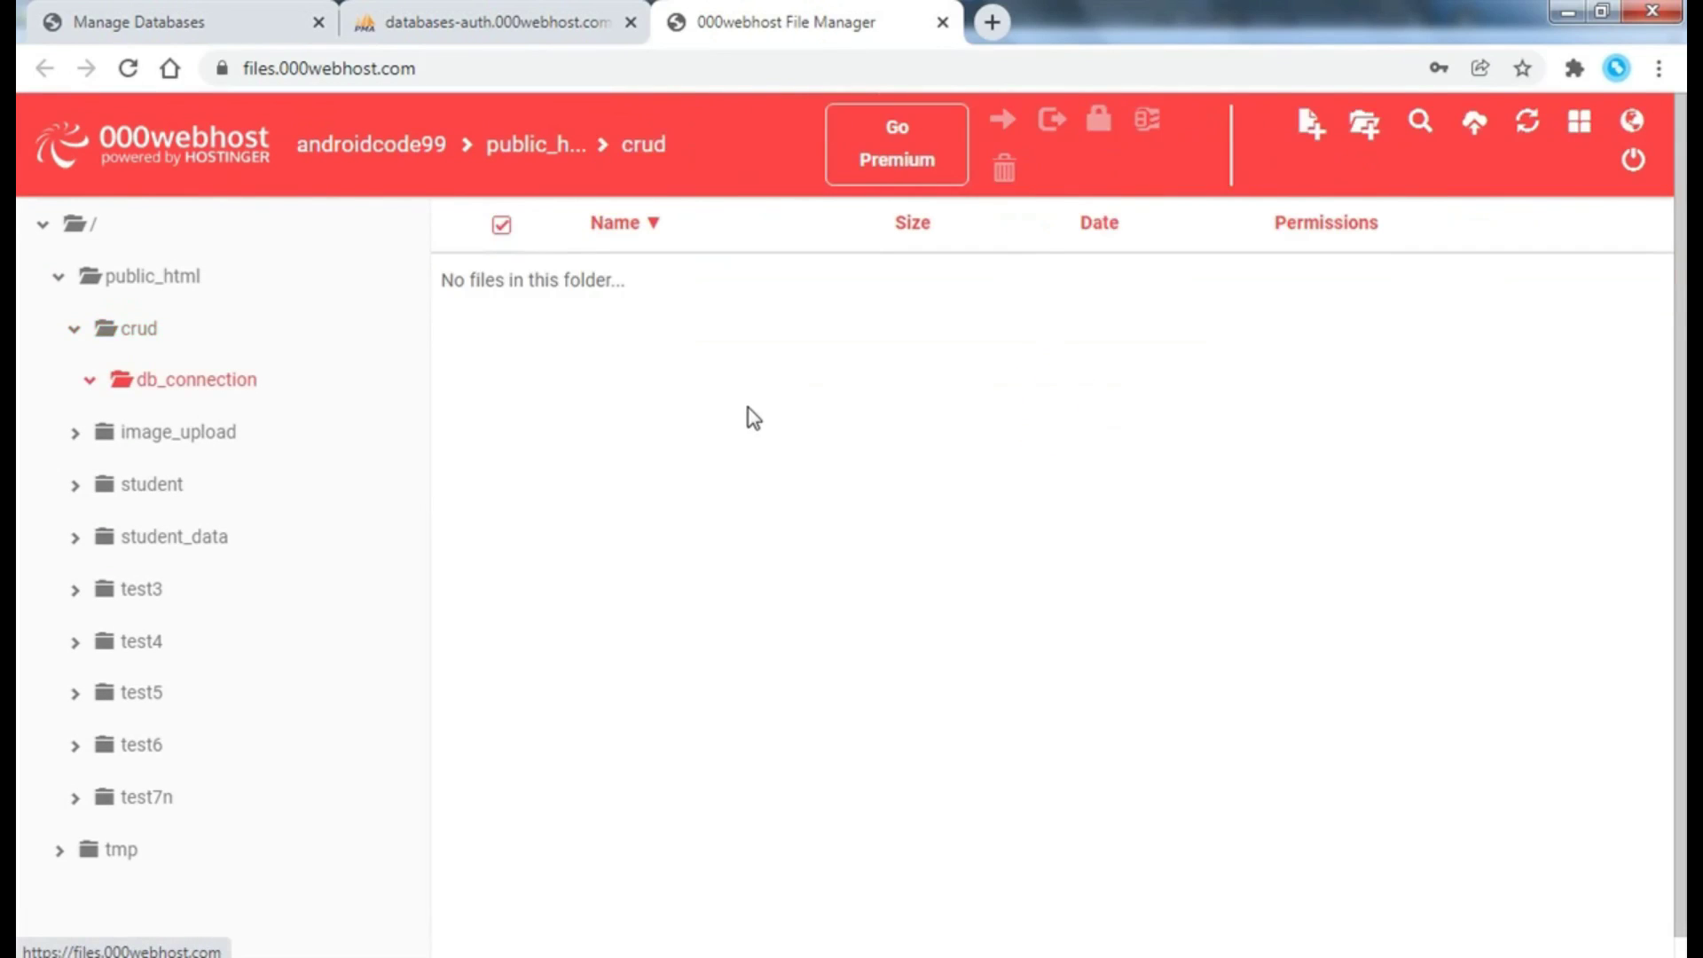
- Create a config.php file in db_connection and open it in the editor
left_click(1311, 126)
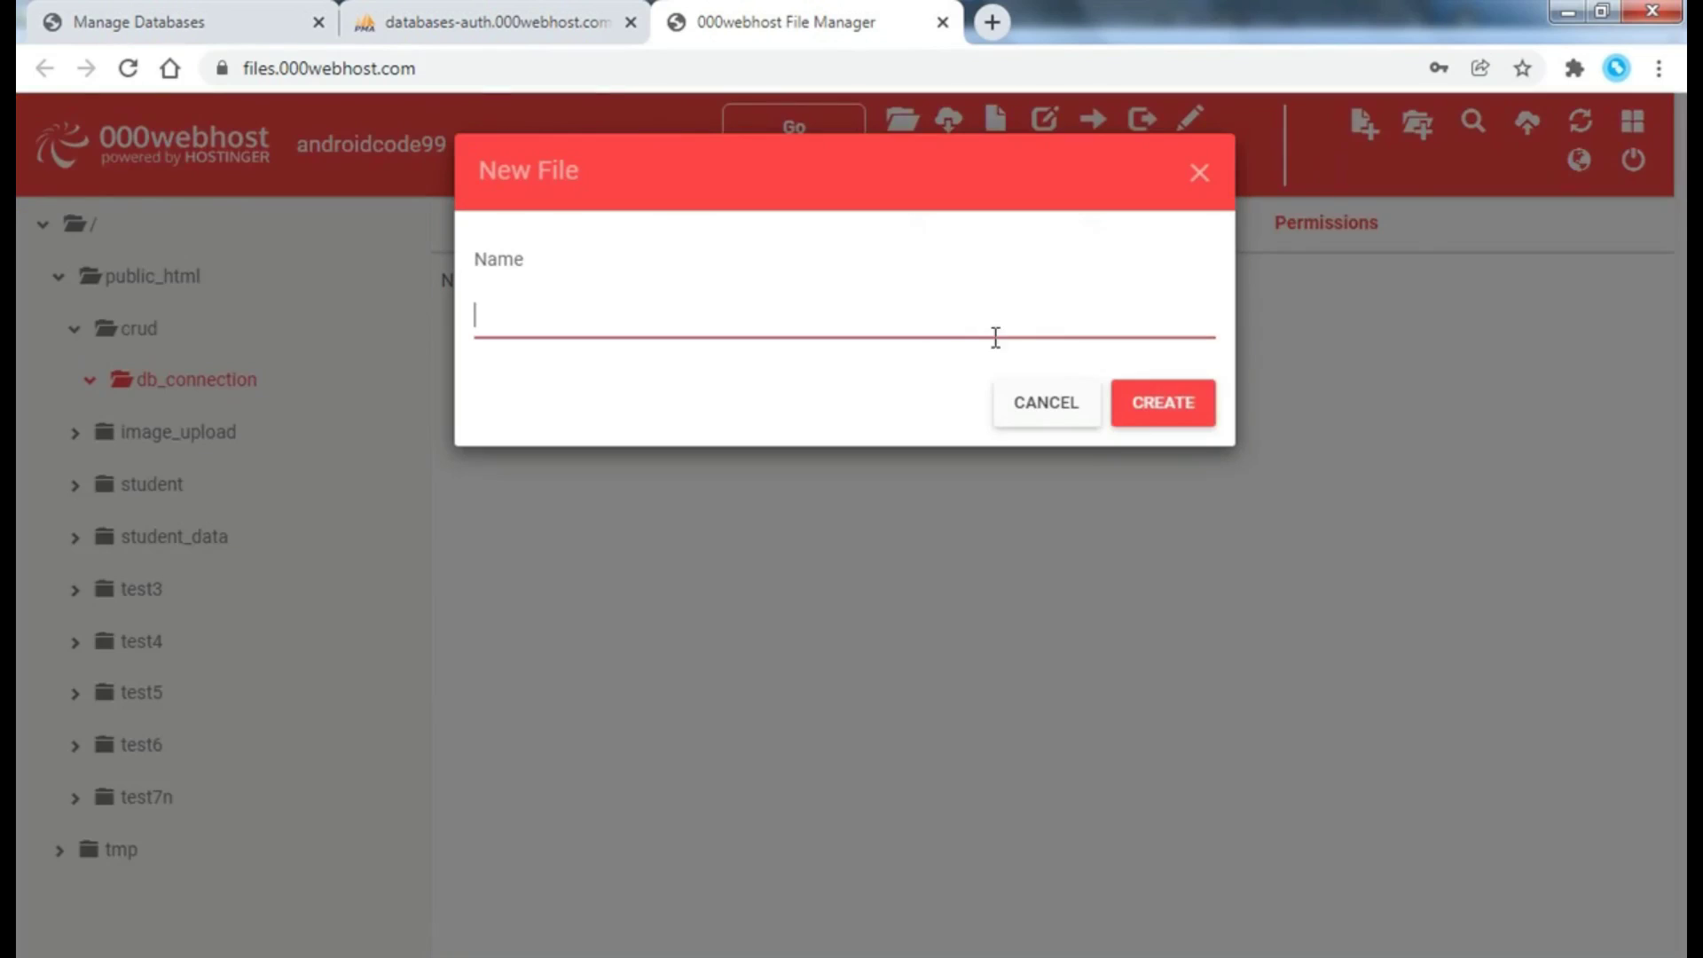
left_click(653, 319)
type("config")
type(".php")
key("Return")
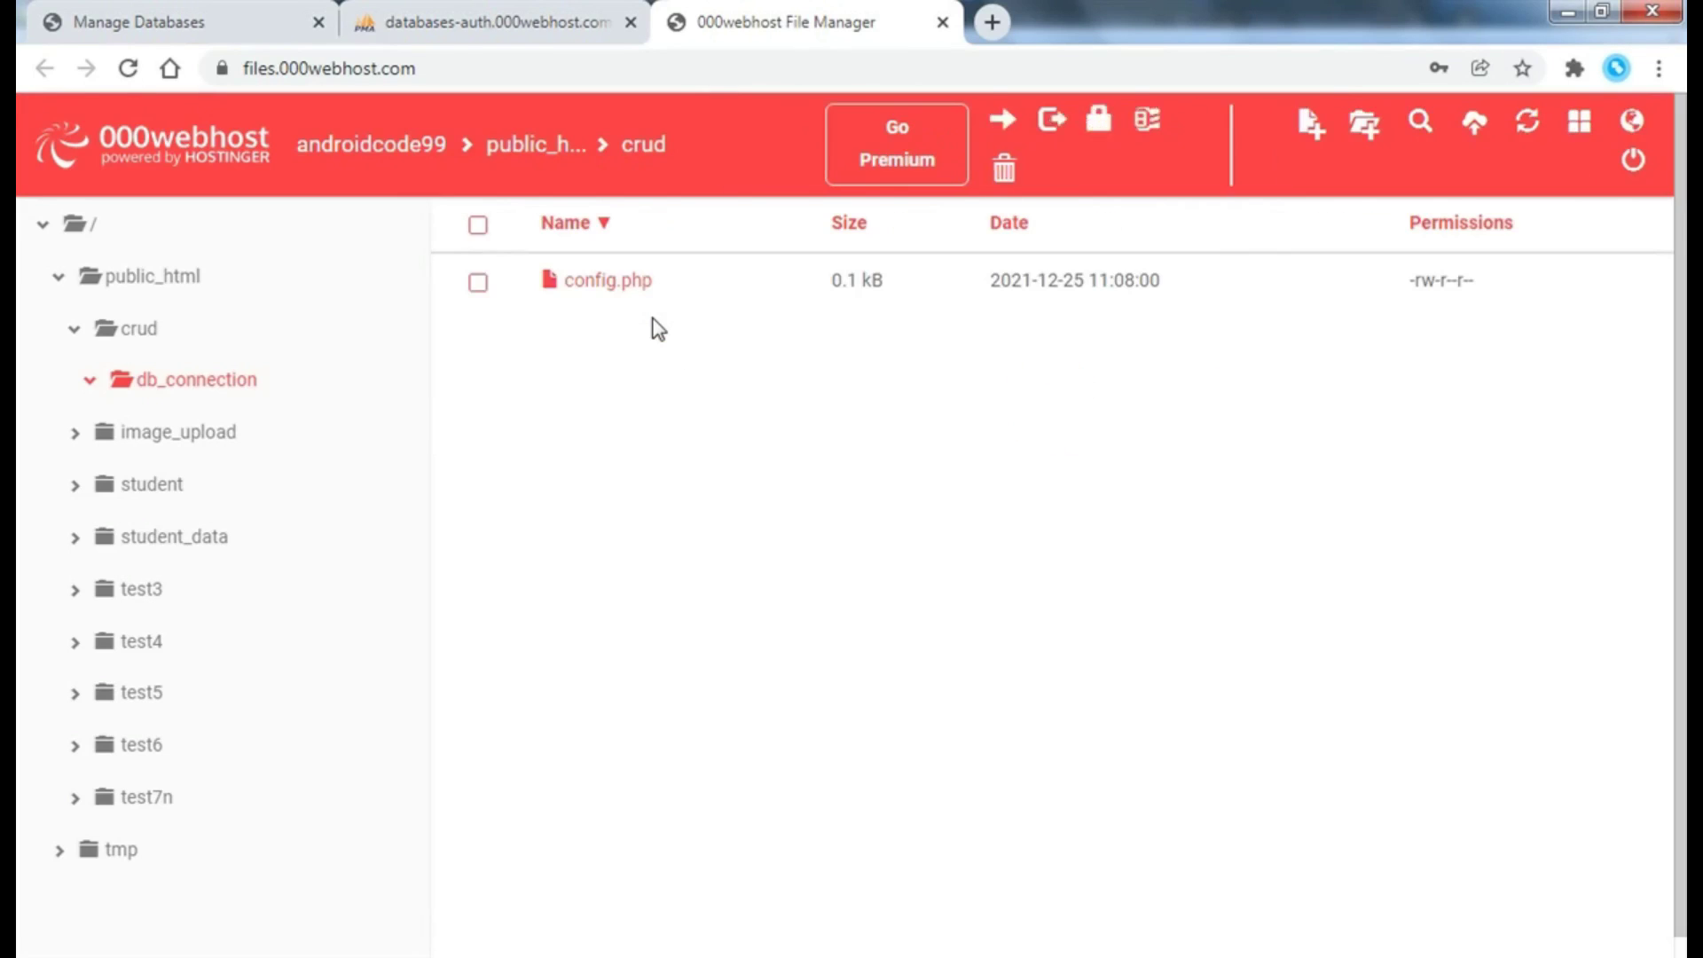
left_click(725, 278)
left_click(900, 118)
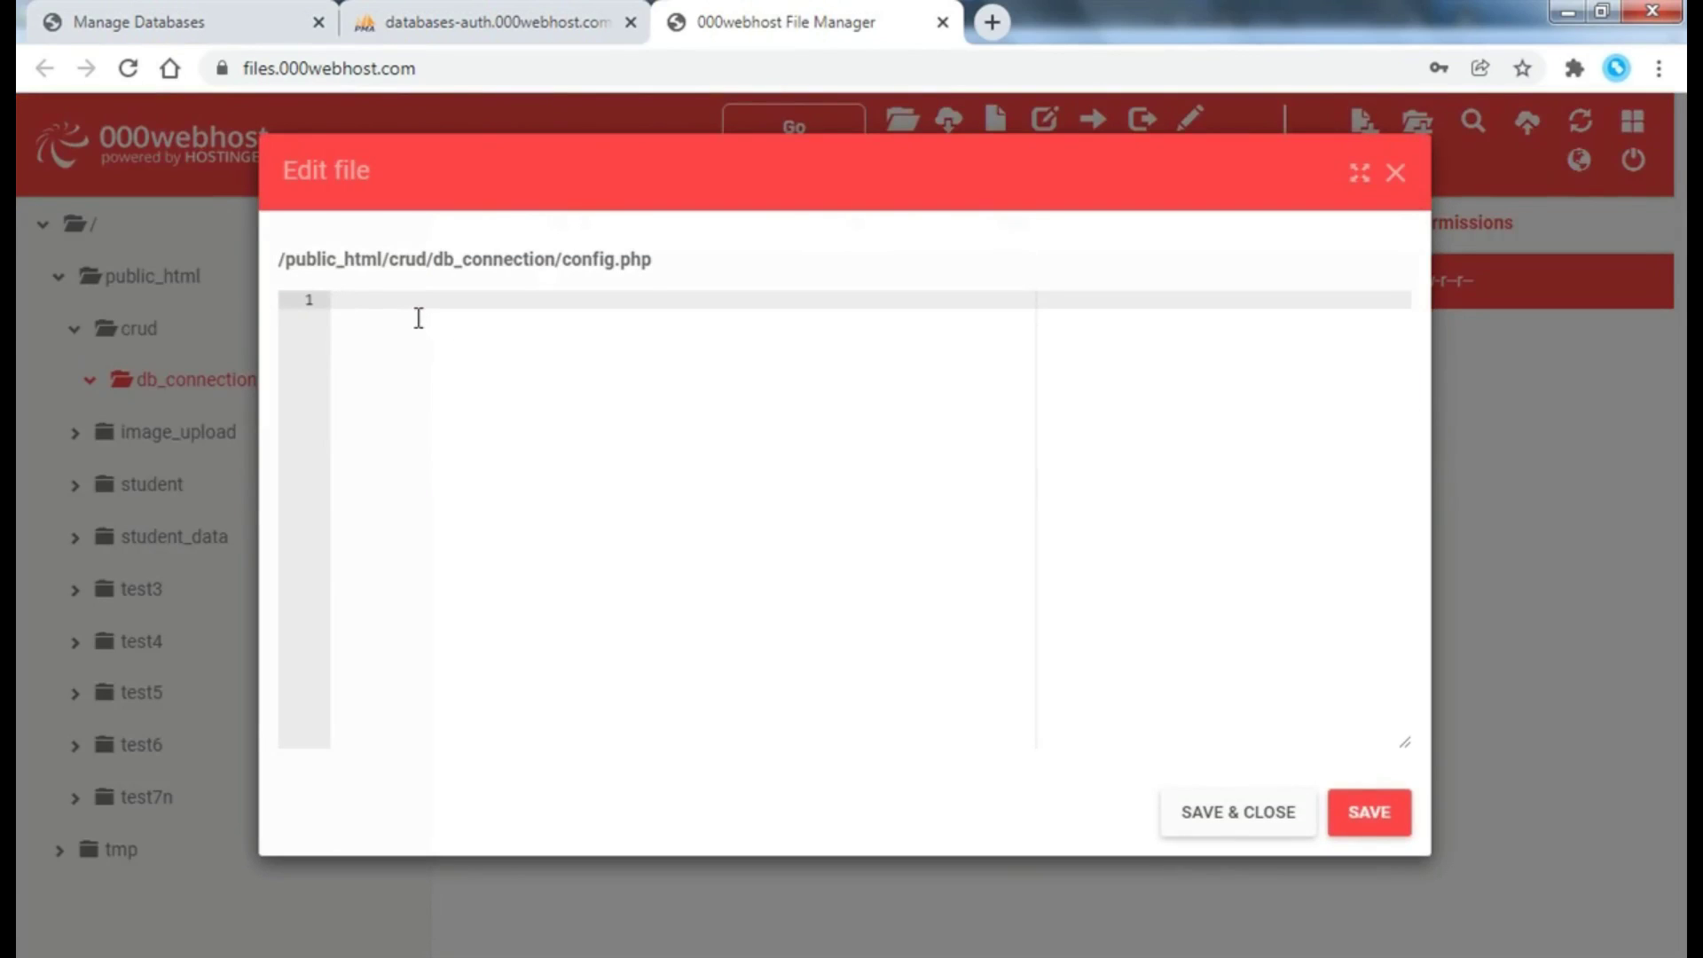
- Write the <?php and ?> tags and maximize the file editor
type("<?php")
key("Return")
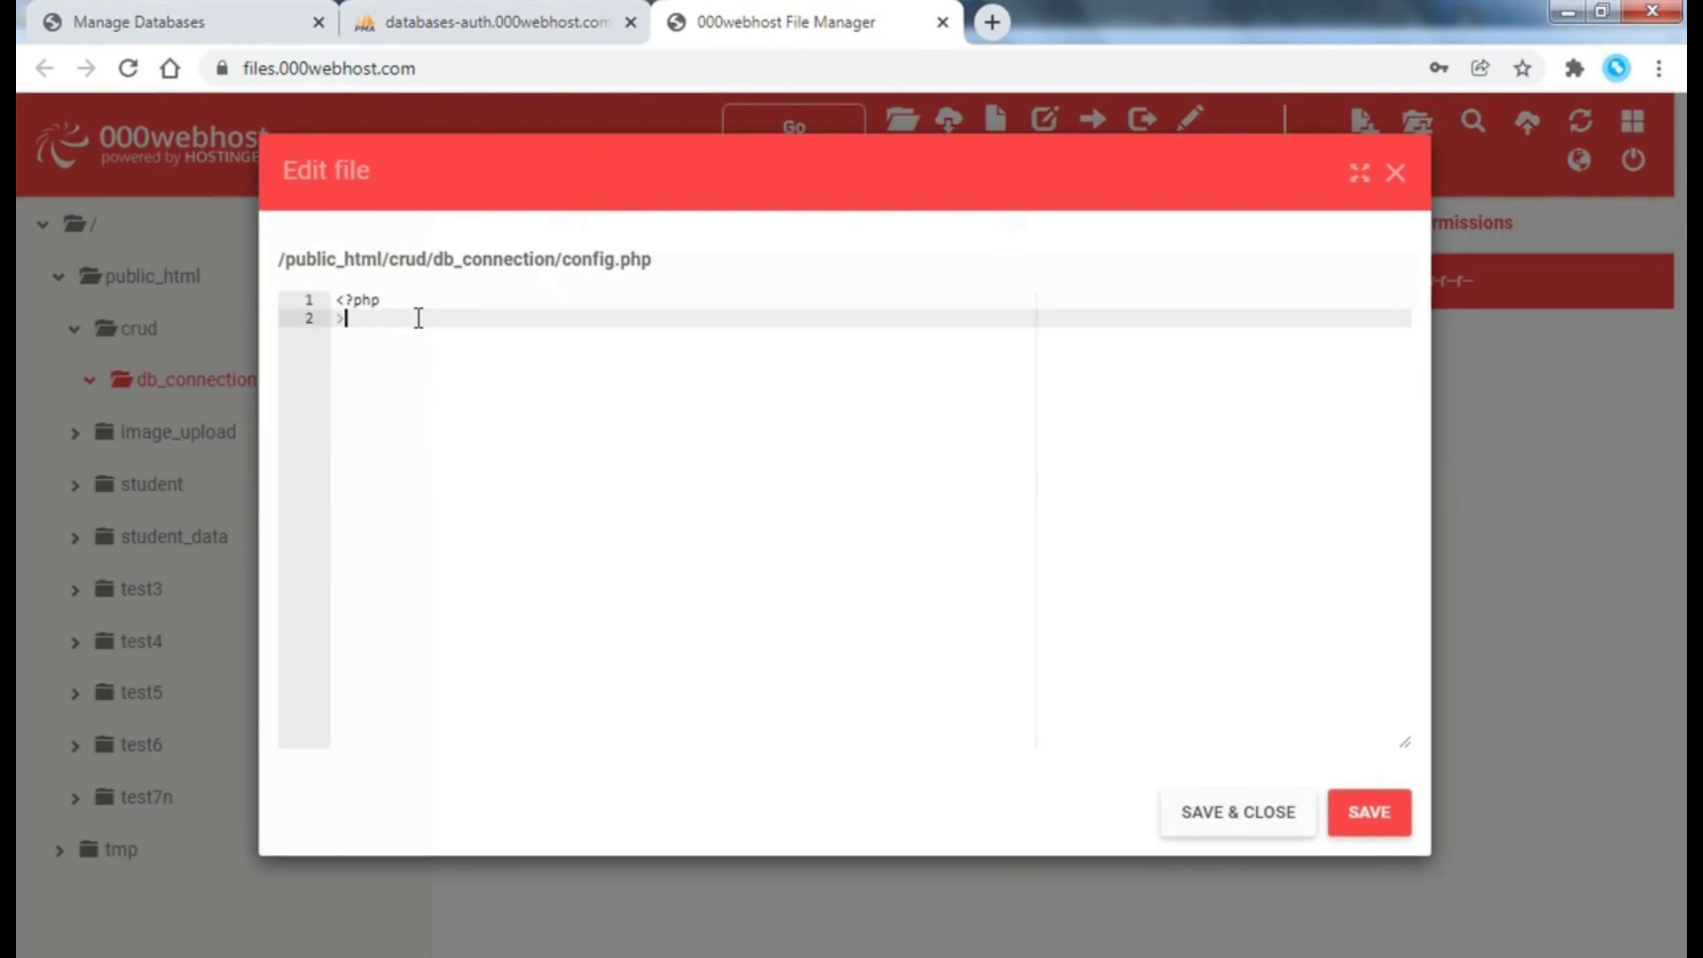
type("?")
key("Up")
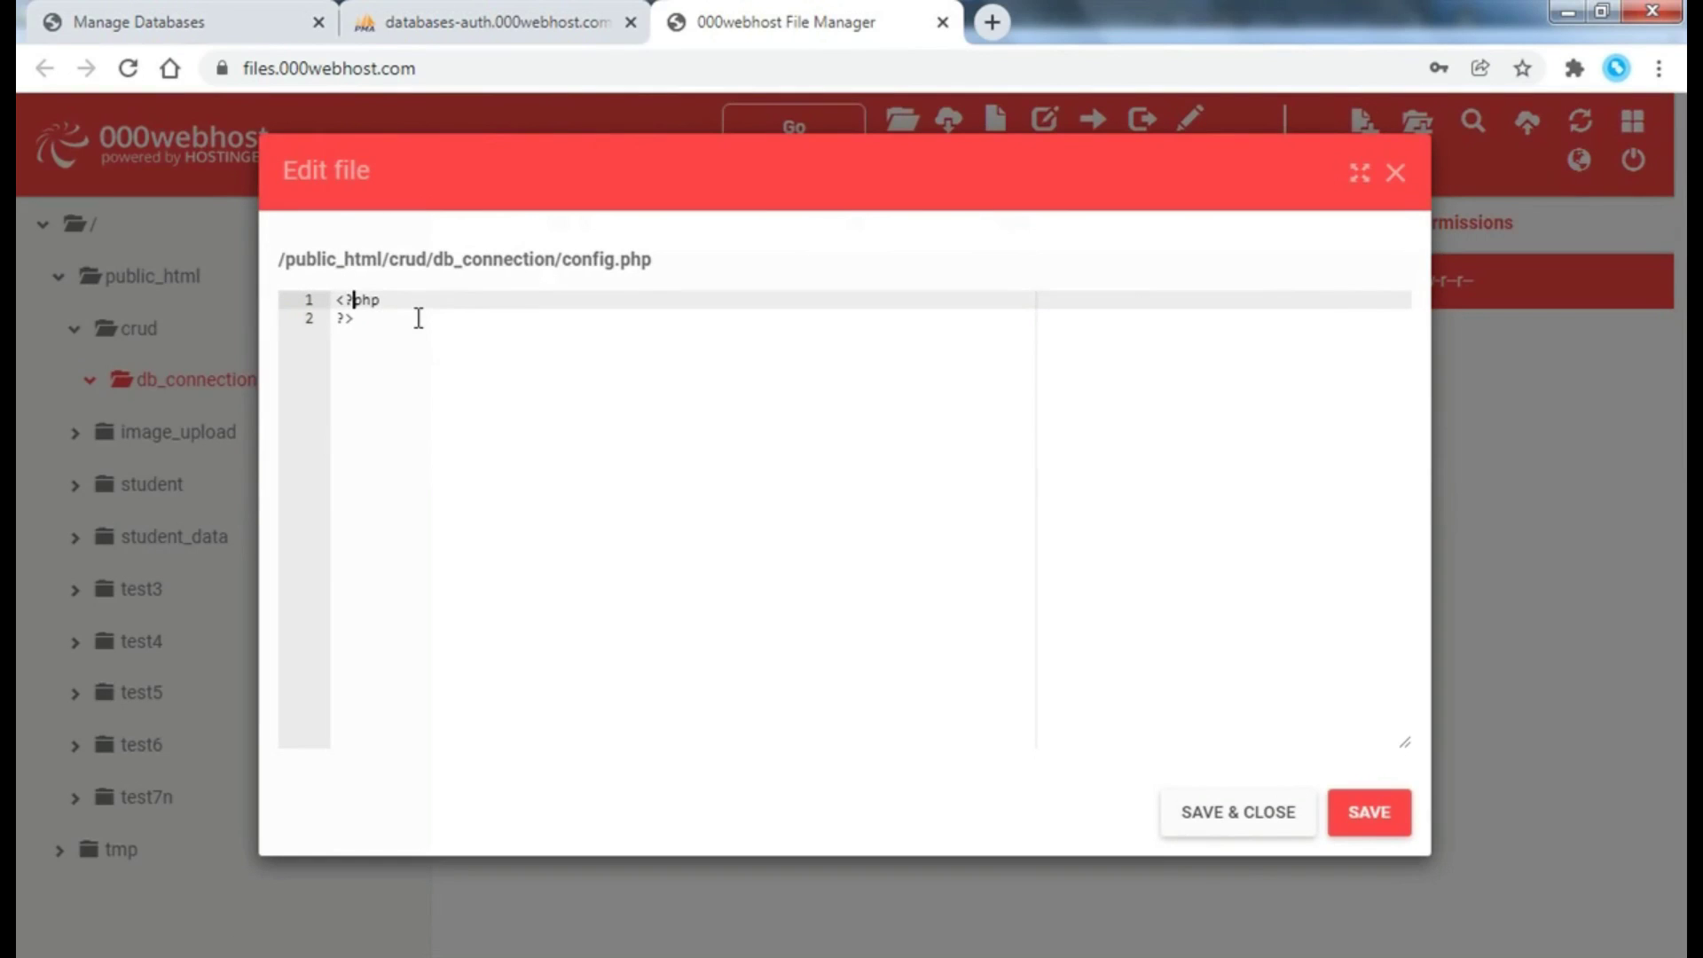
left_click(1360, 172)
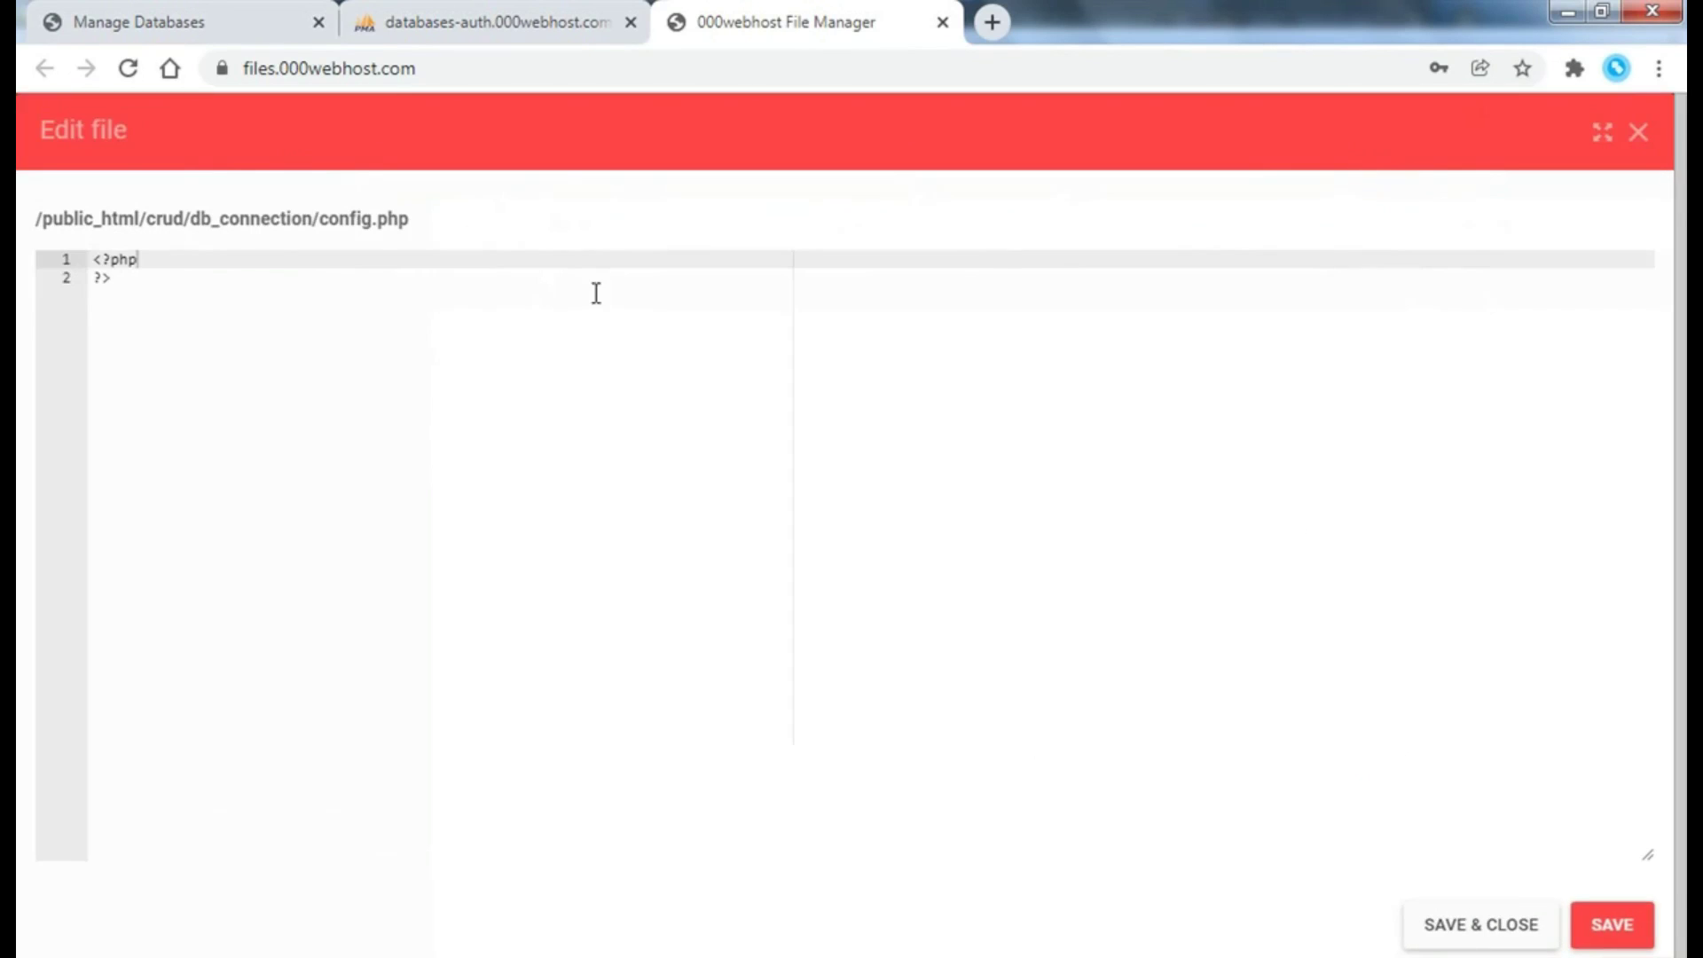
left_click(422, 280)
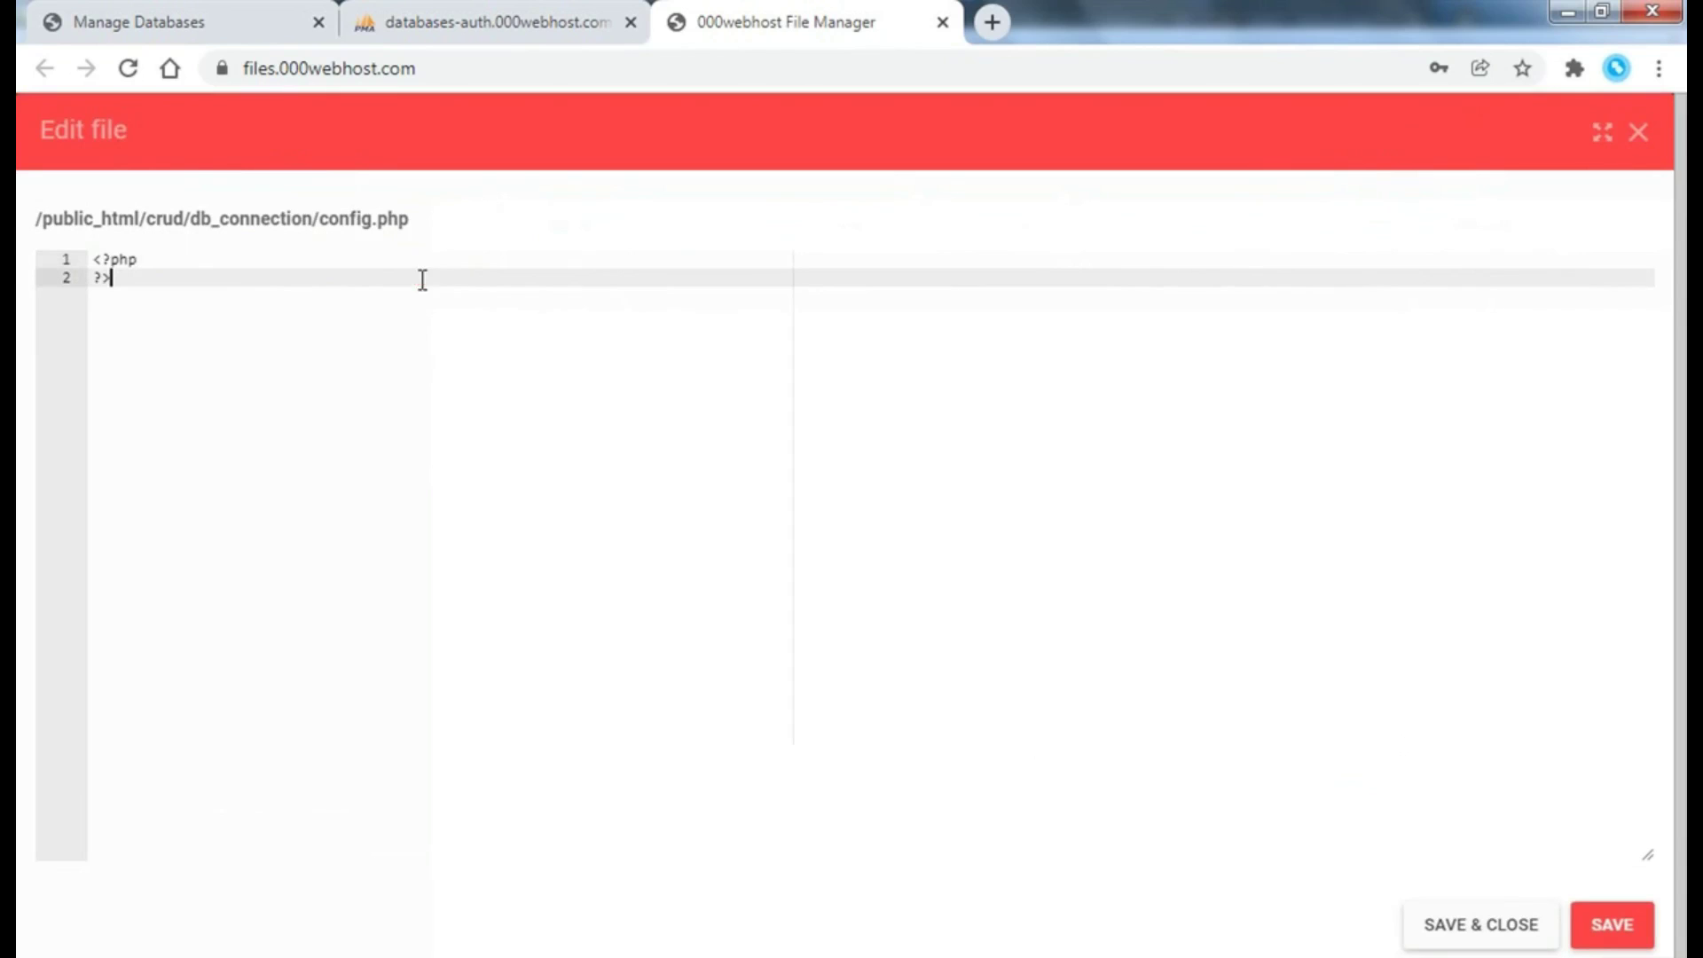
left_click(428, 264)
key("Return")
- Declare $server_name='localhost' plus empty $db_user, $db_password and $db_name variables
type("erver_name='")
type("local")
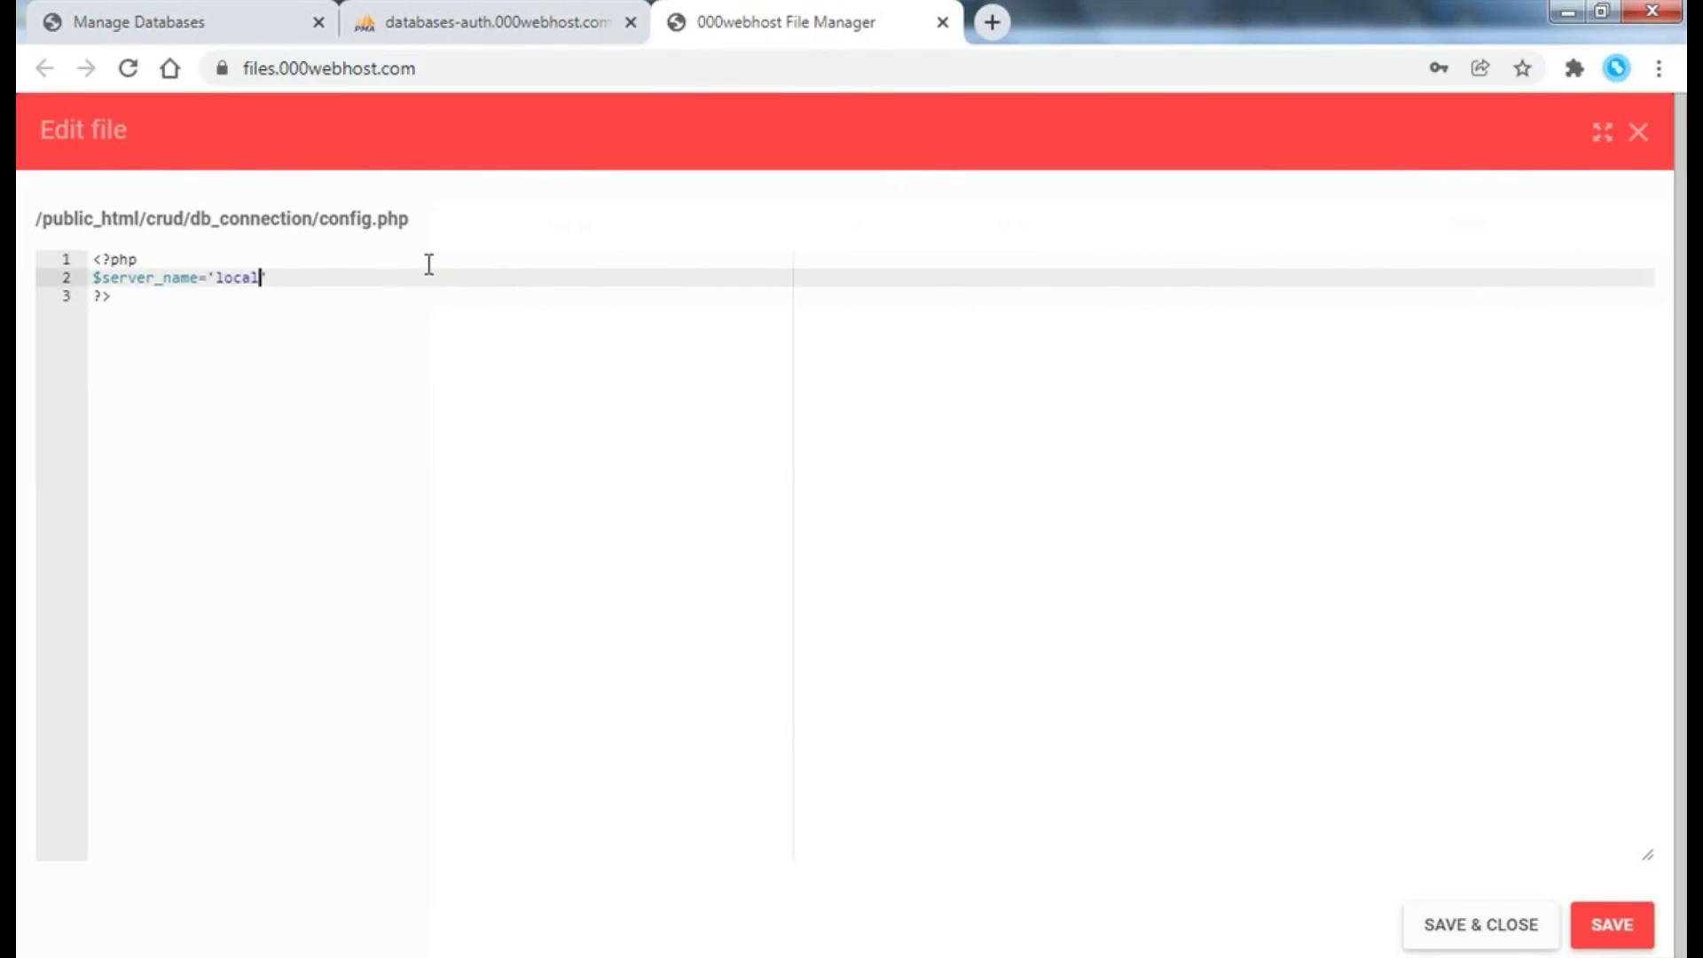
type("host")
key("Return")
type("db_u")
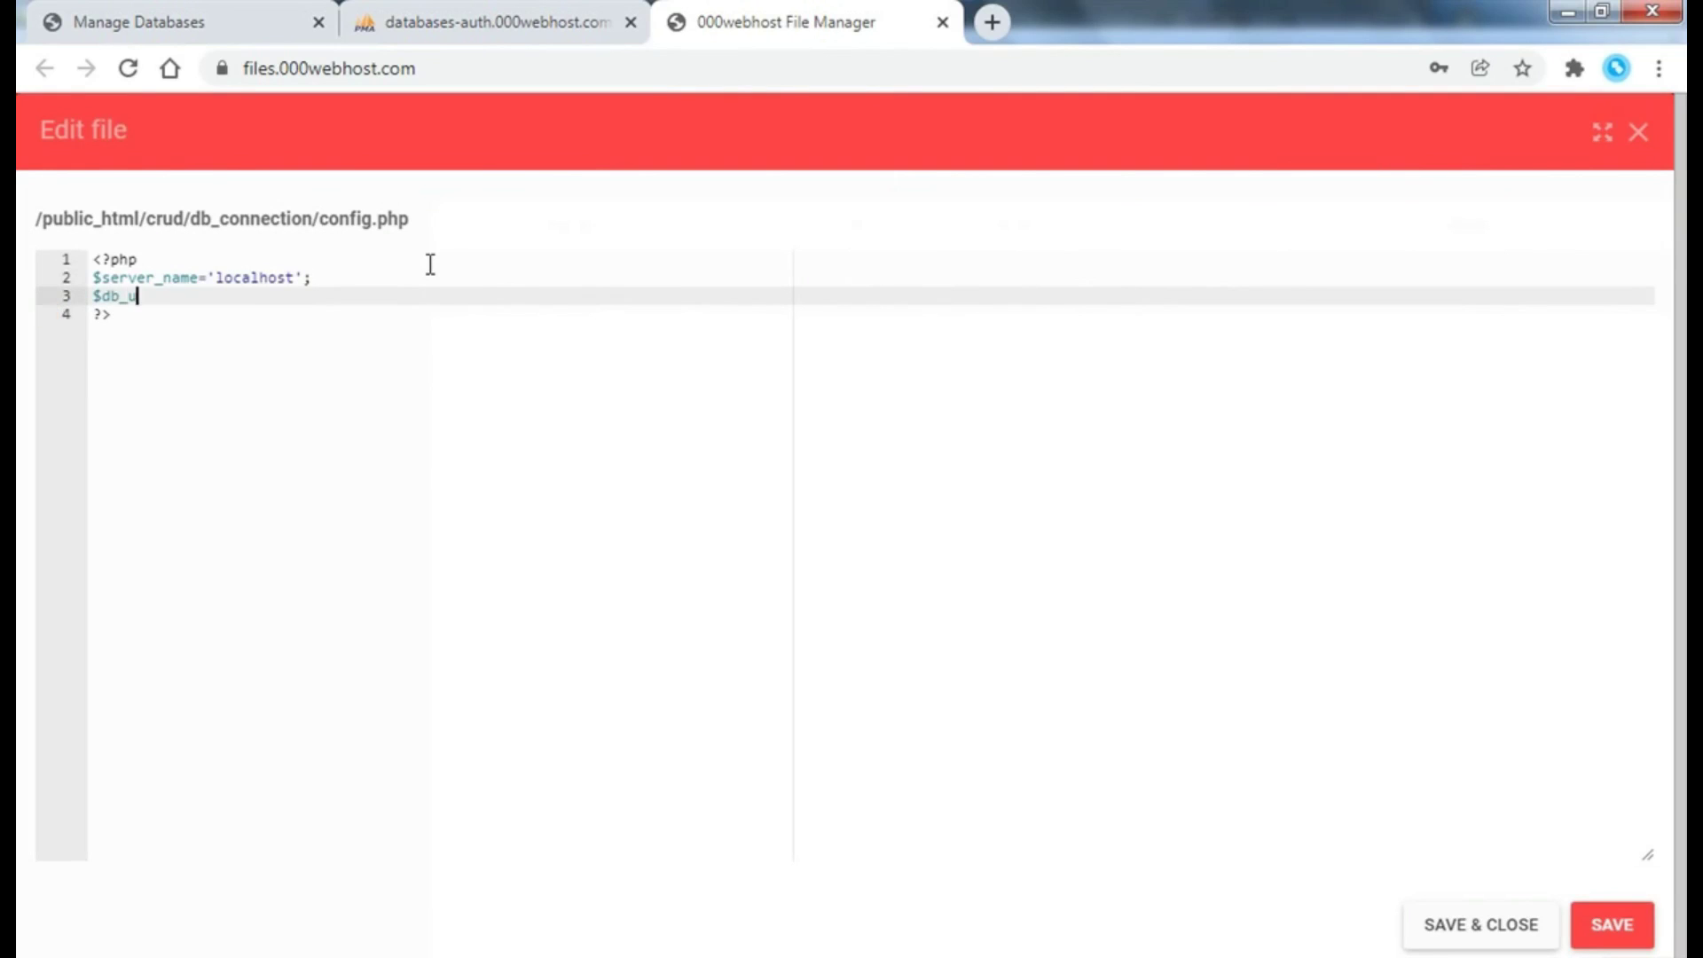
type("ser='';")
key("Return")
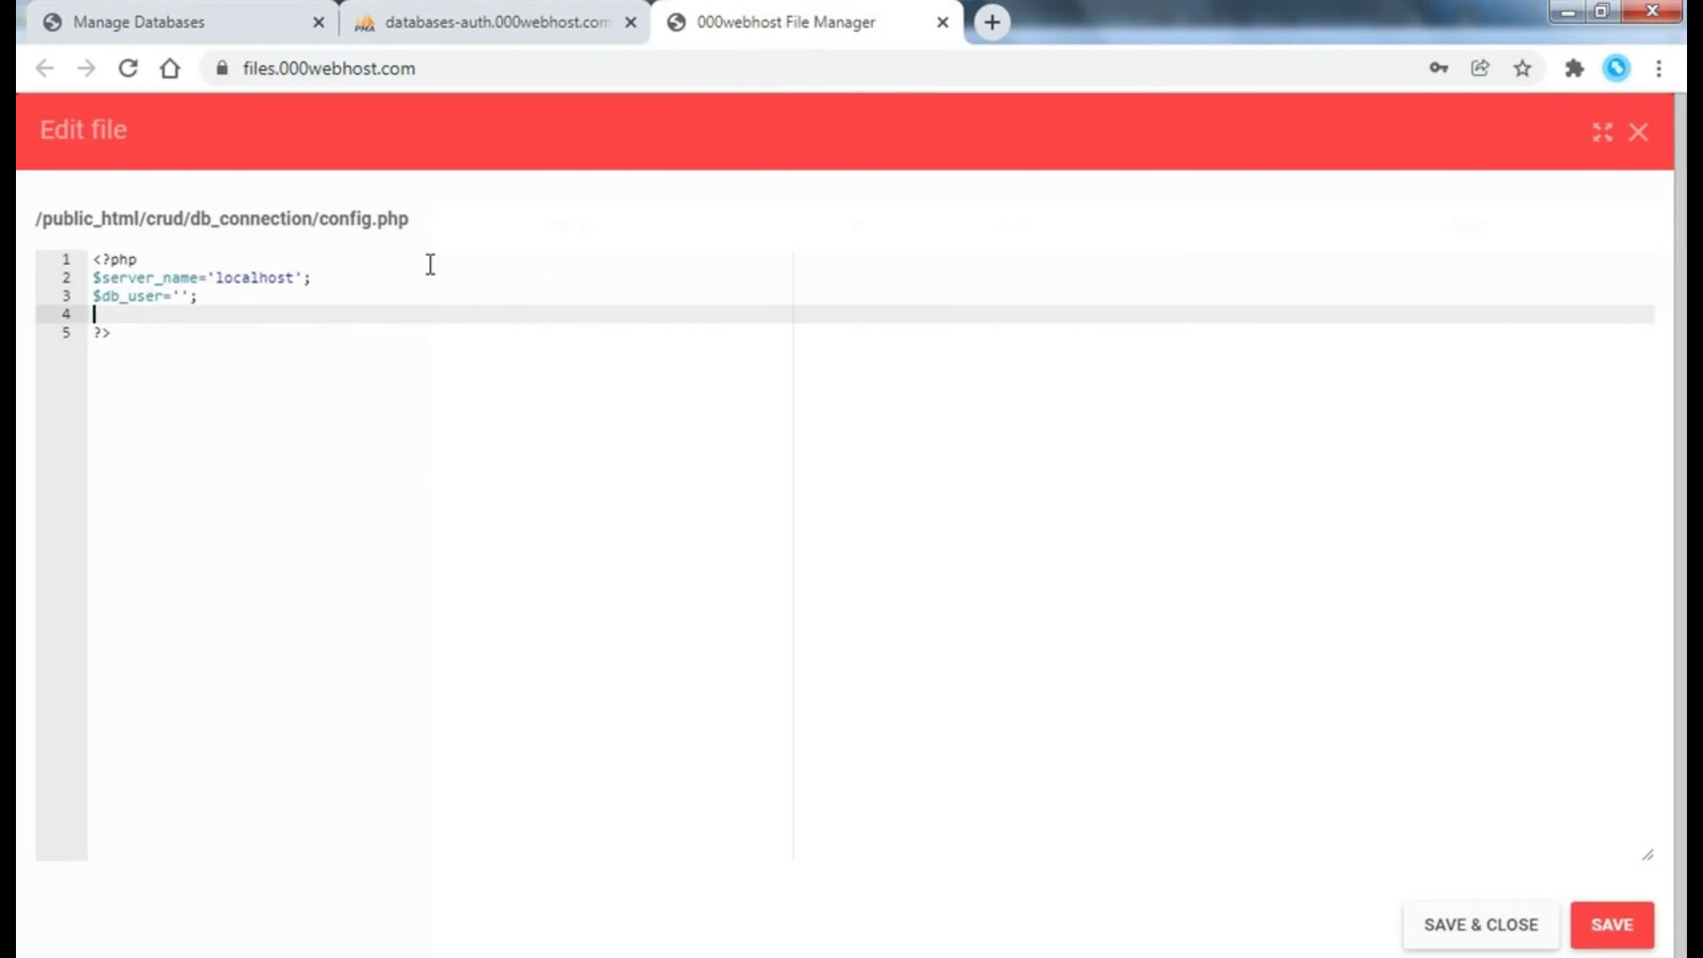
type("$db_password='")
type(";")
key("Return")
type("4")
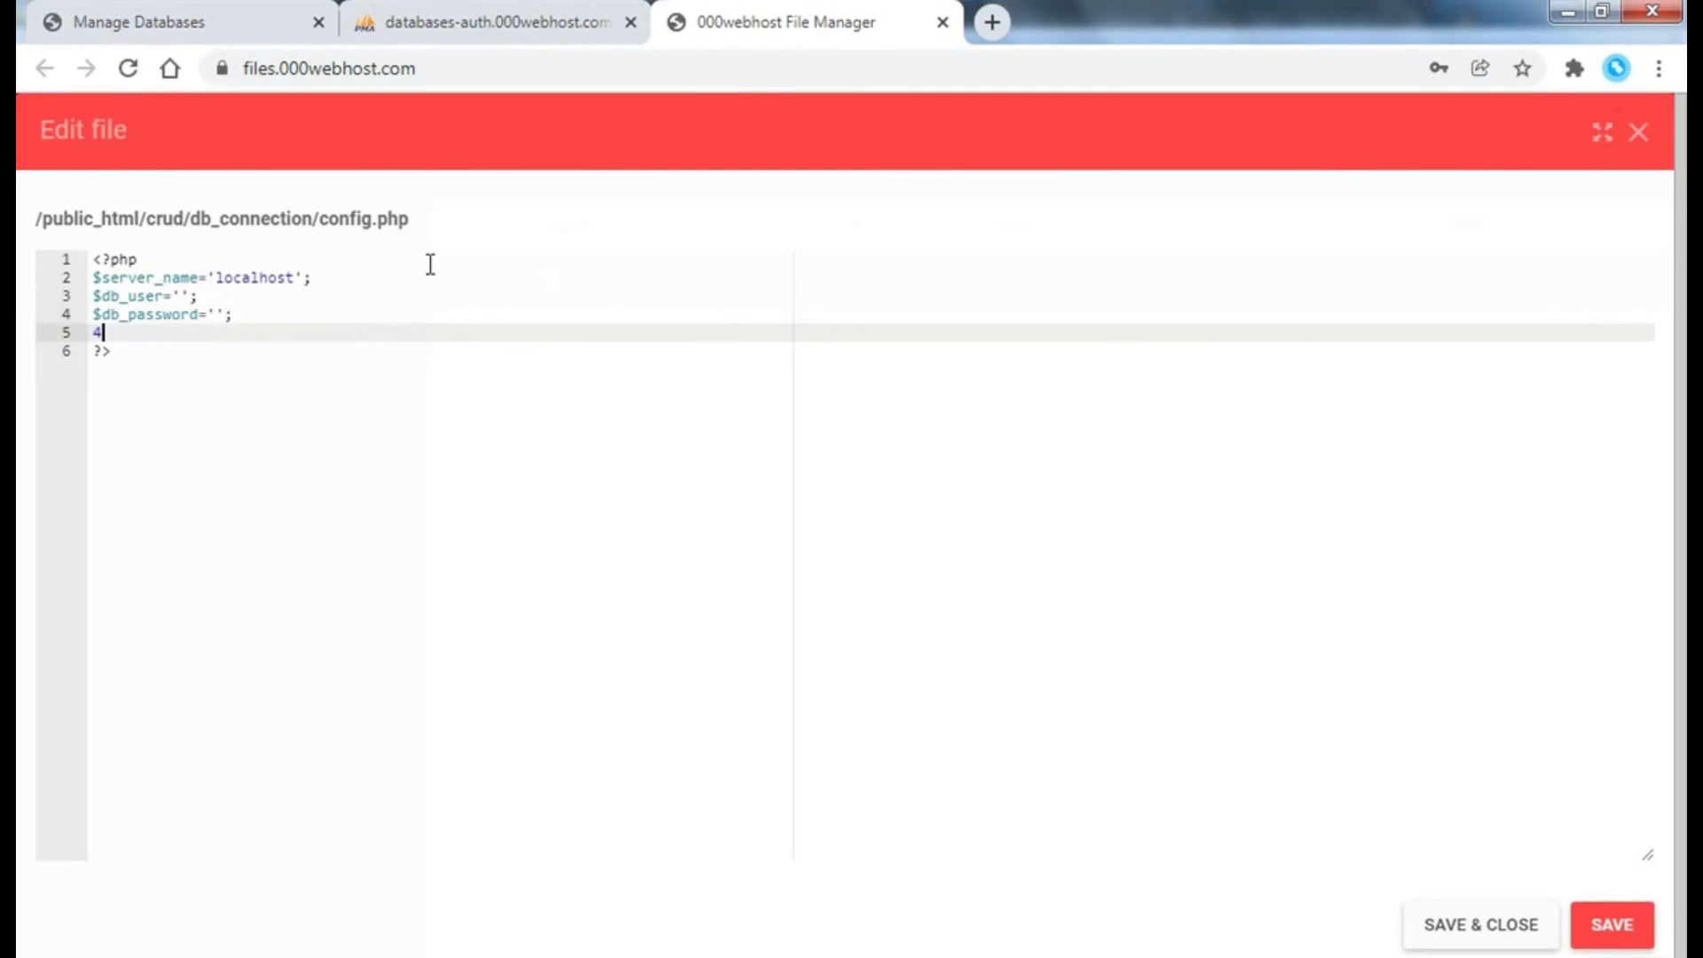
key("BackSpace")
type("$")
type("db_")
type("name=''")
type(";")
key("Return")
key("Return")
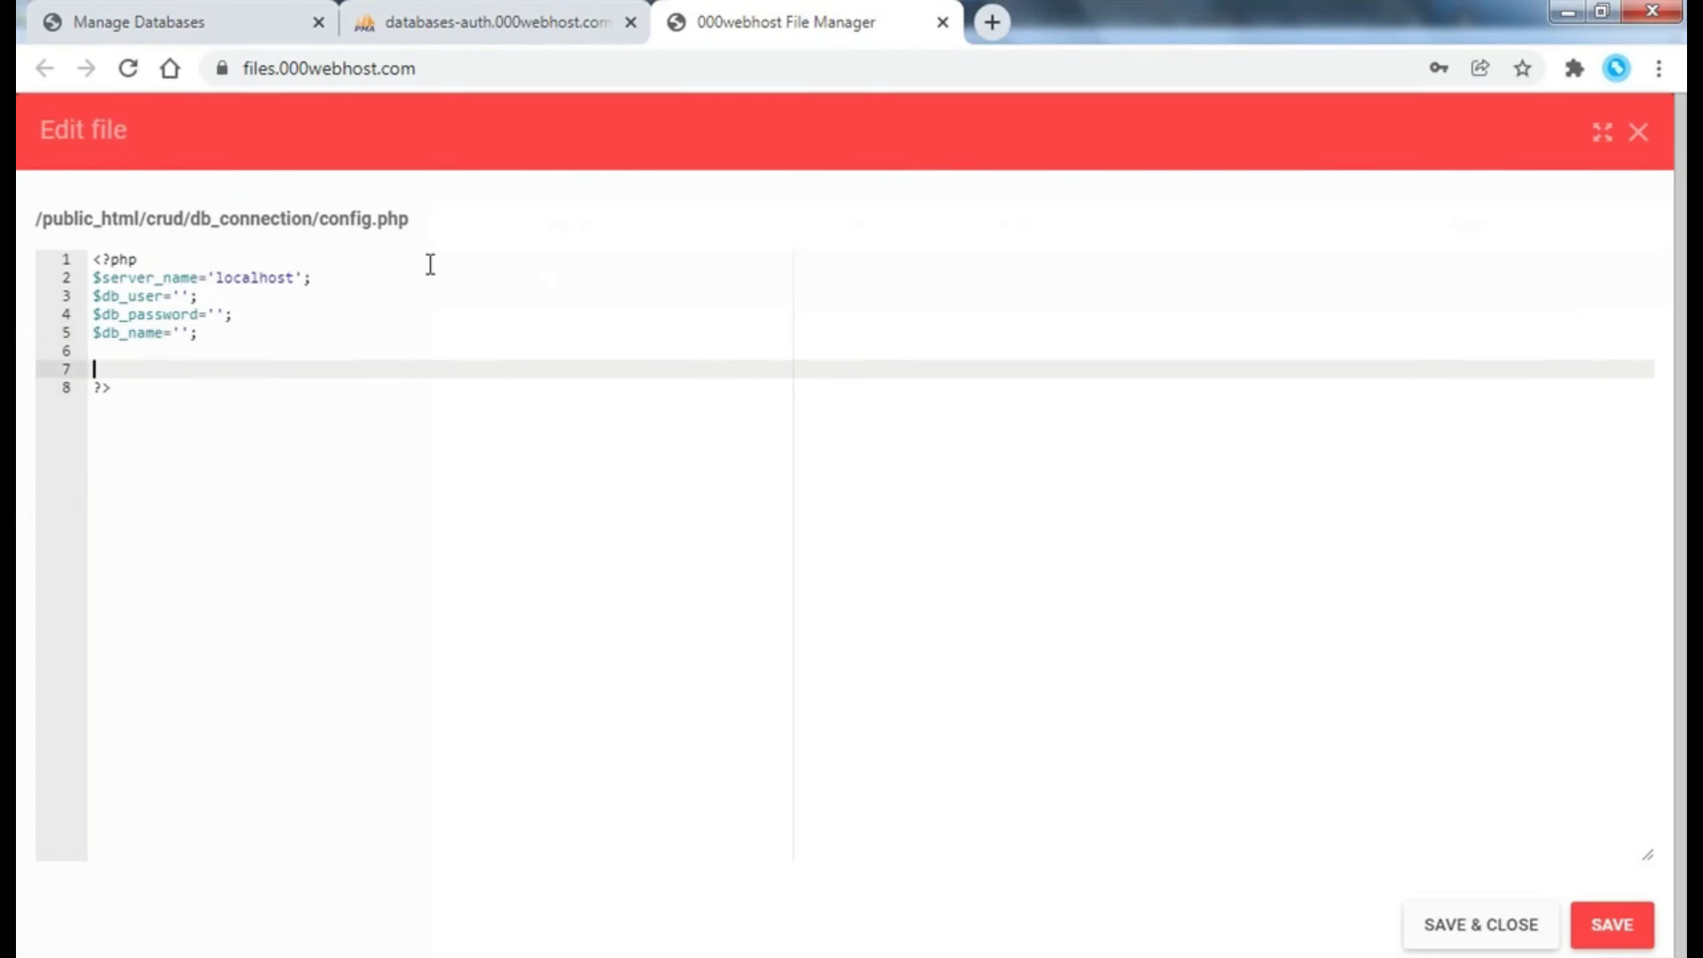
- Add $conn=mysqli_connect(...) with the four variables and an if(!$conn) die(mysqli_error()) check
type("conn=m")
type("ysqli_")
type("connect($")
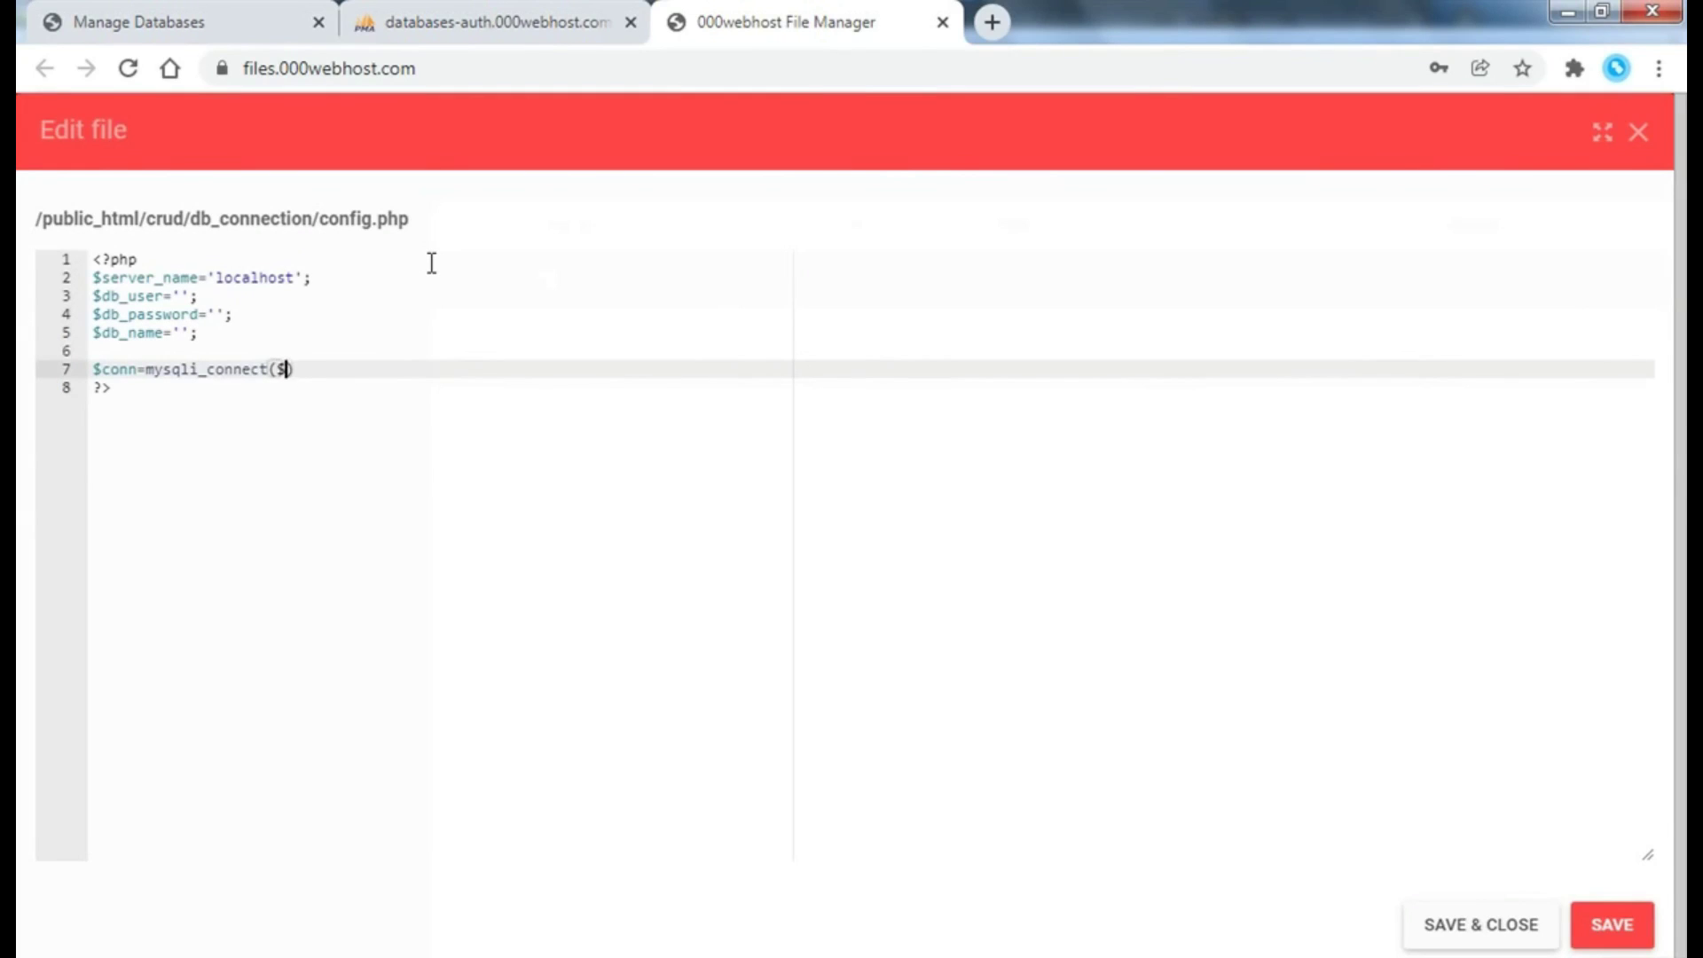
type("server_")
type("name,$")
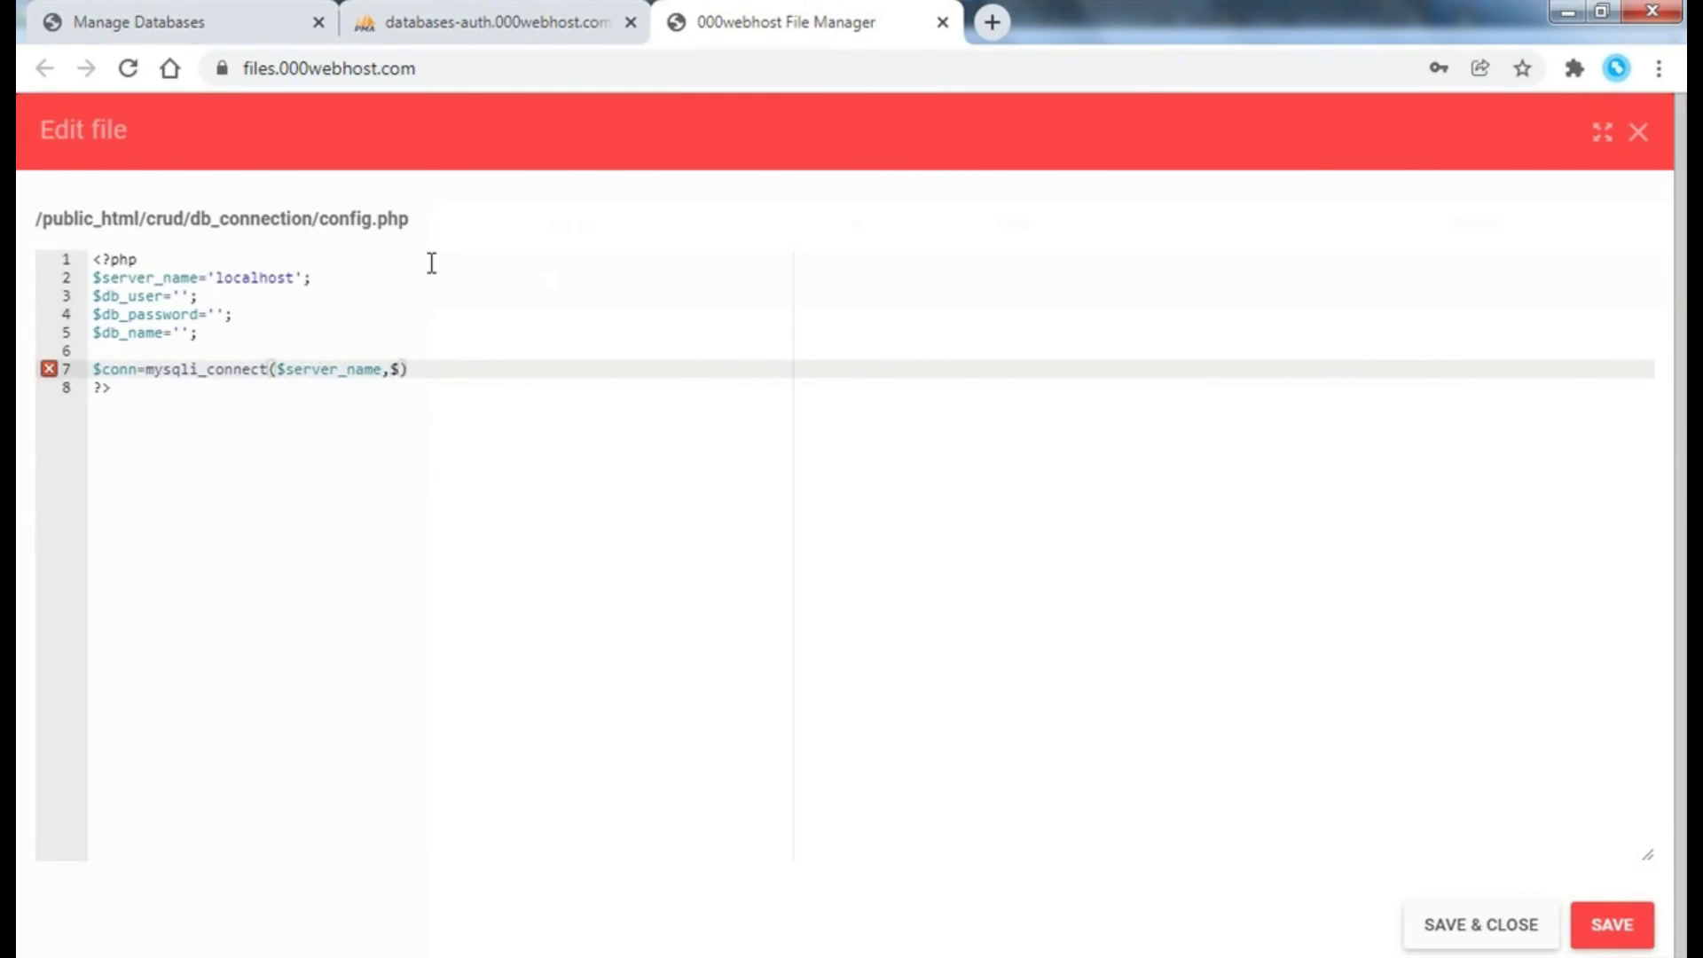
type("db_user")
type(",$db")
type("_password,")
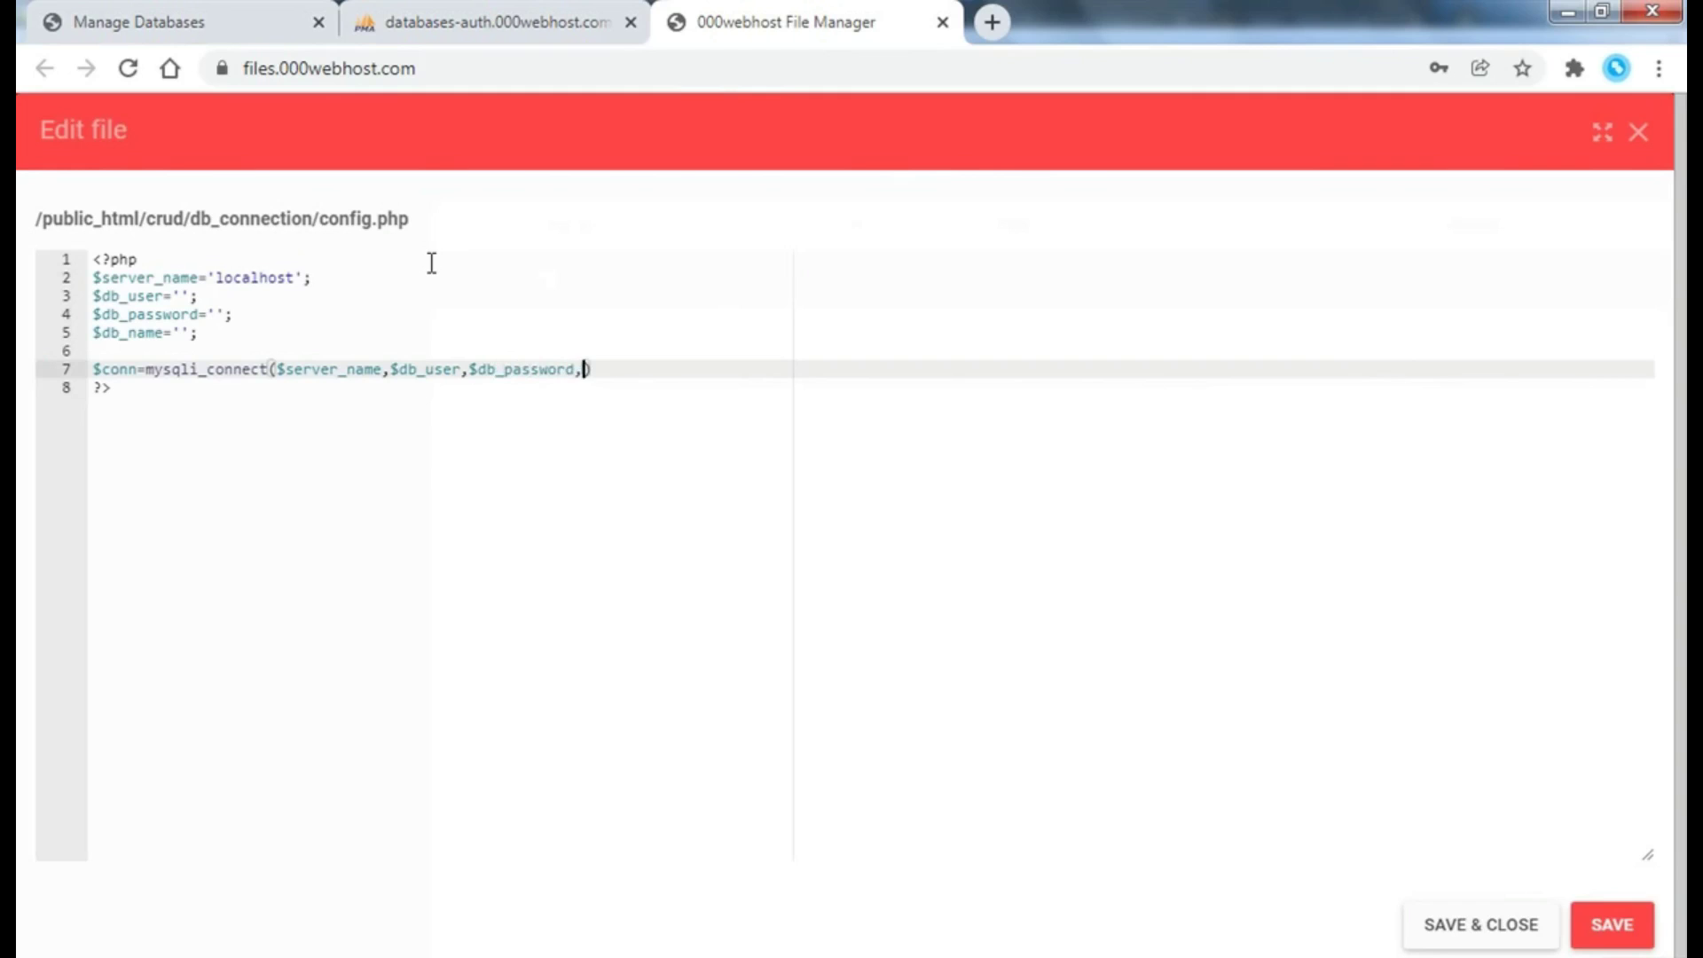
type("$db_")
type("name)")
type(";")
key("Return")
type("if(")
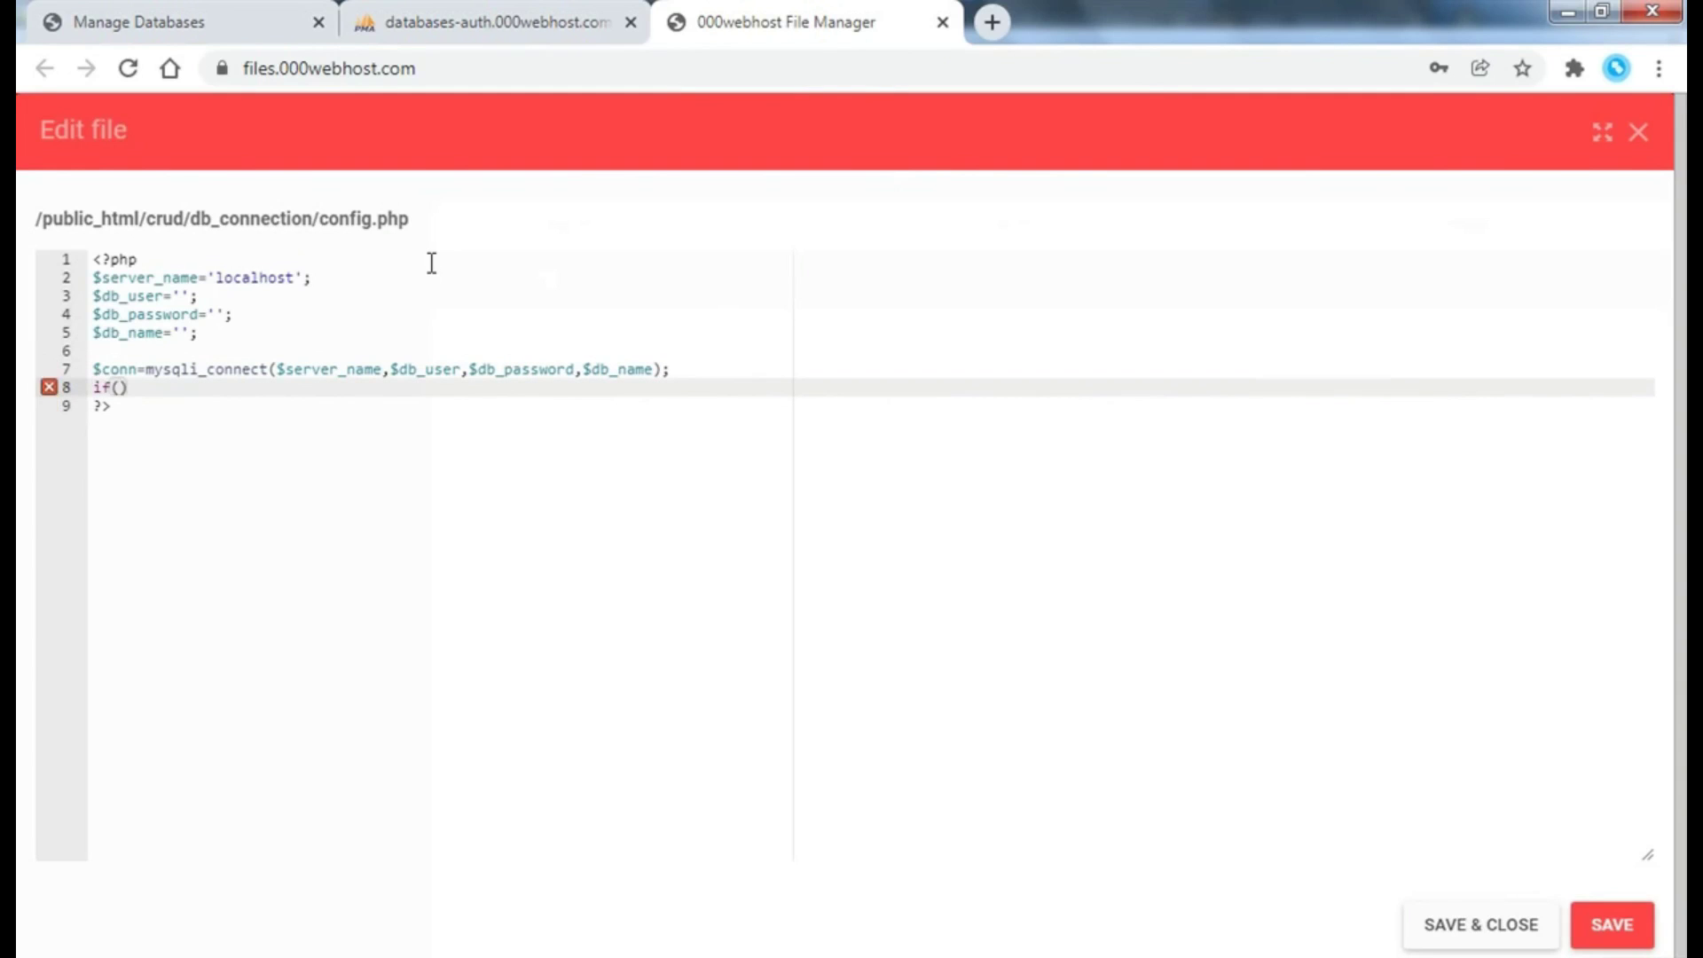
type("!$")
type("c")
type("onn)")
type("{}")
key("Return")
type("d")
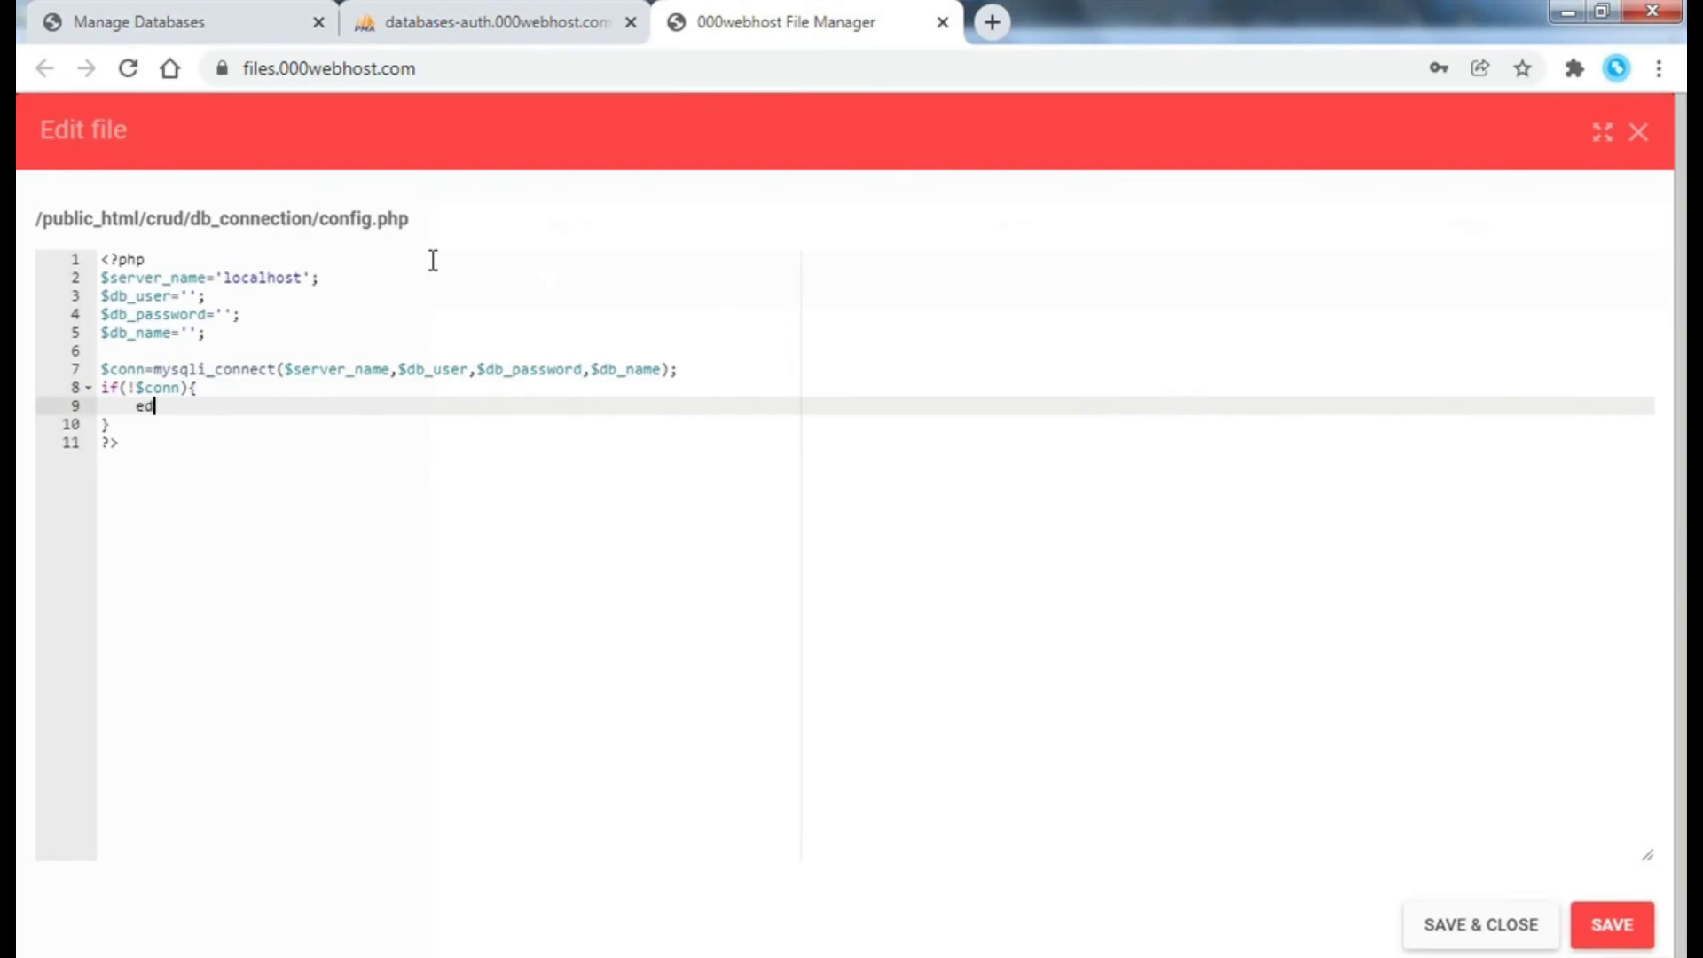
type("ie(")
type("mysqli_")
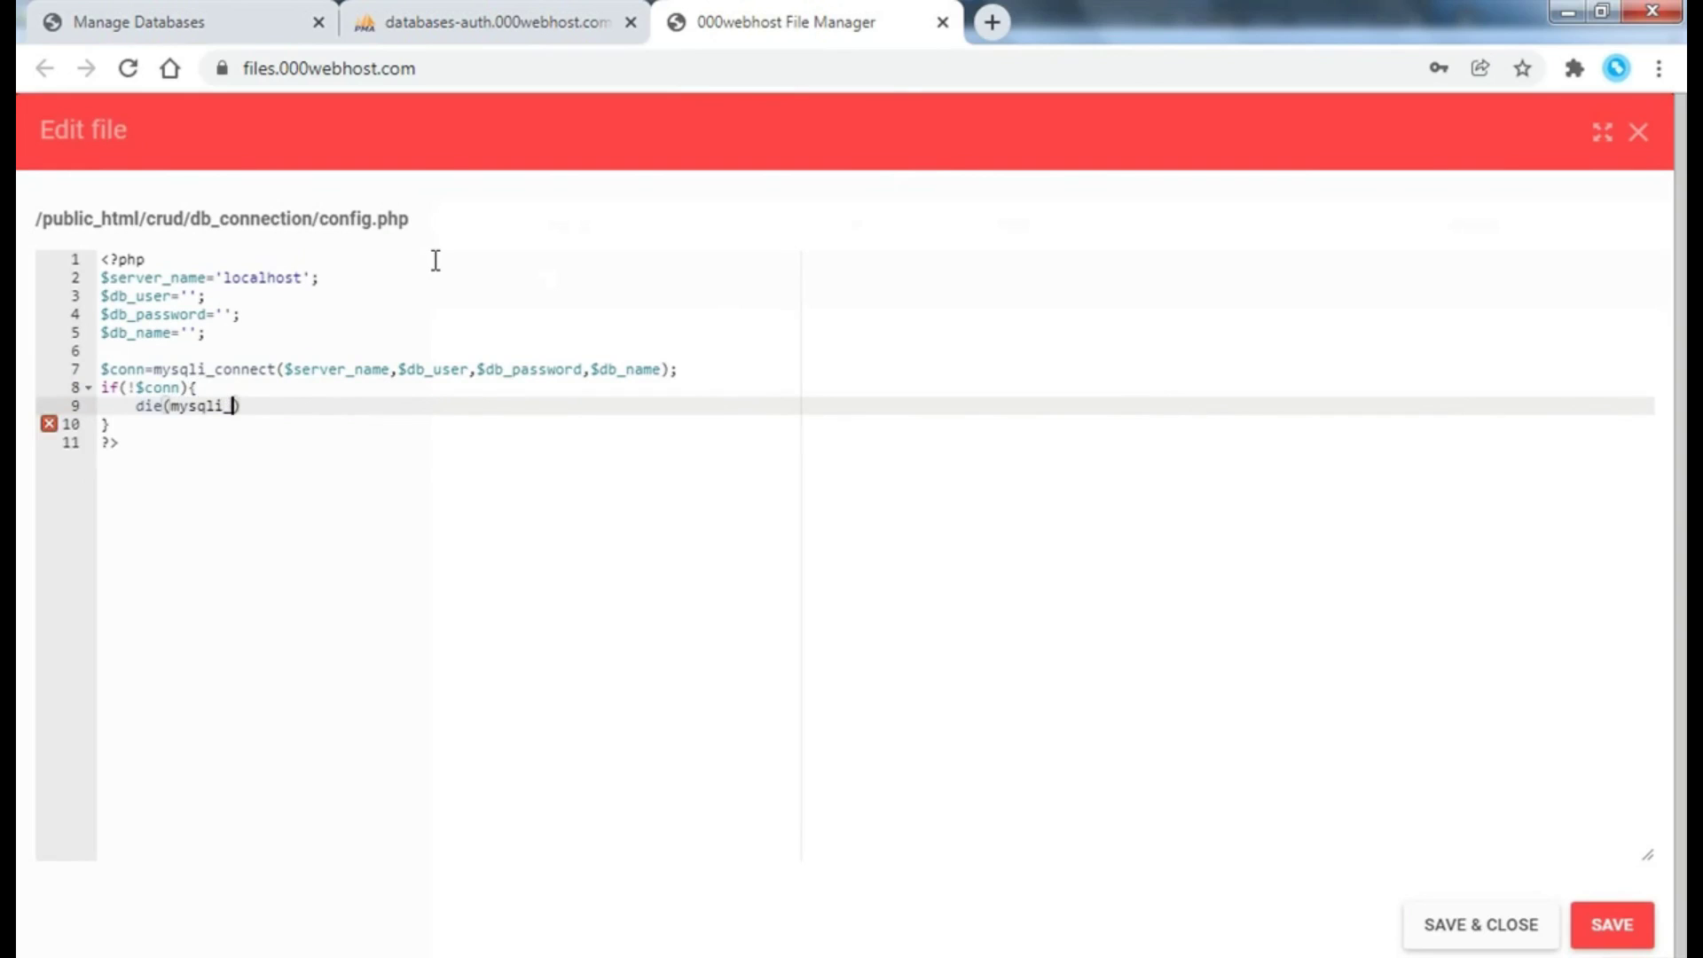
type("error(")
type("));")
key("Down")
key("Down")
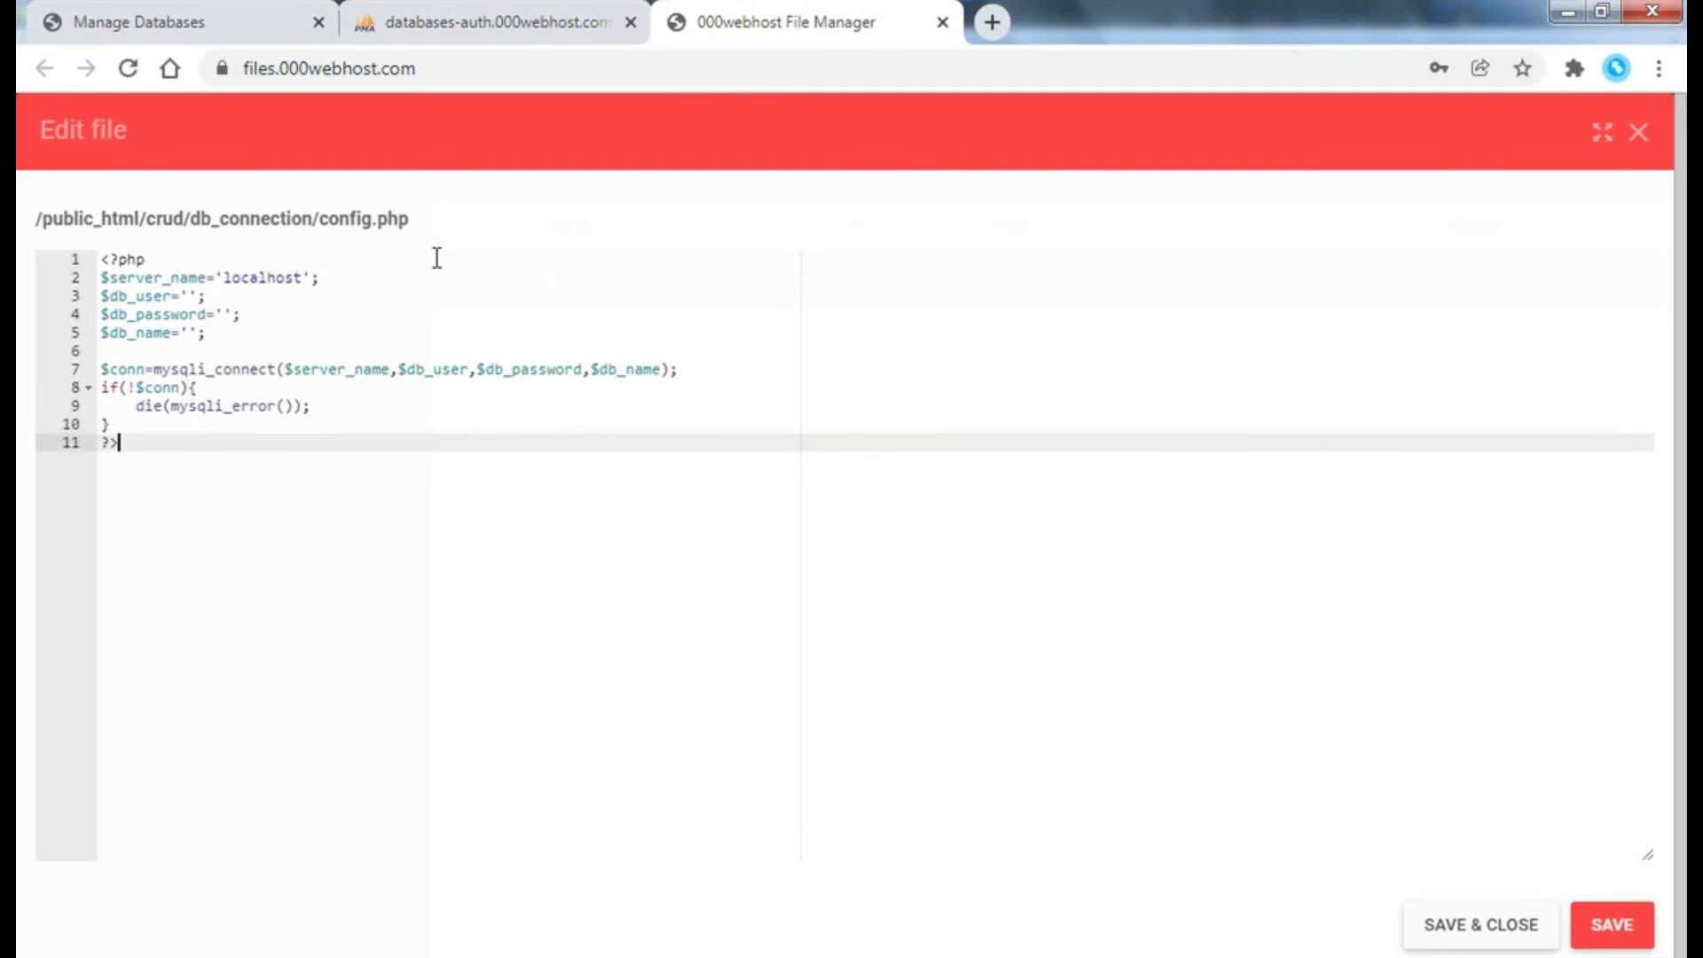
- Save and close config.php and return to the crud folder
left_click(1613, 926)
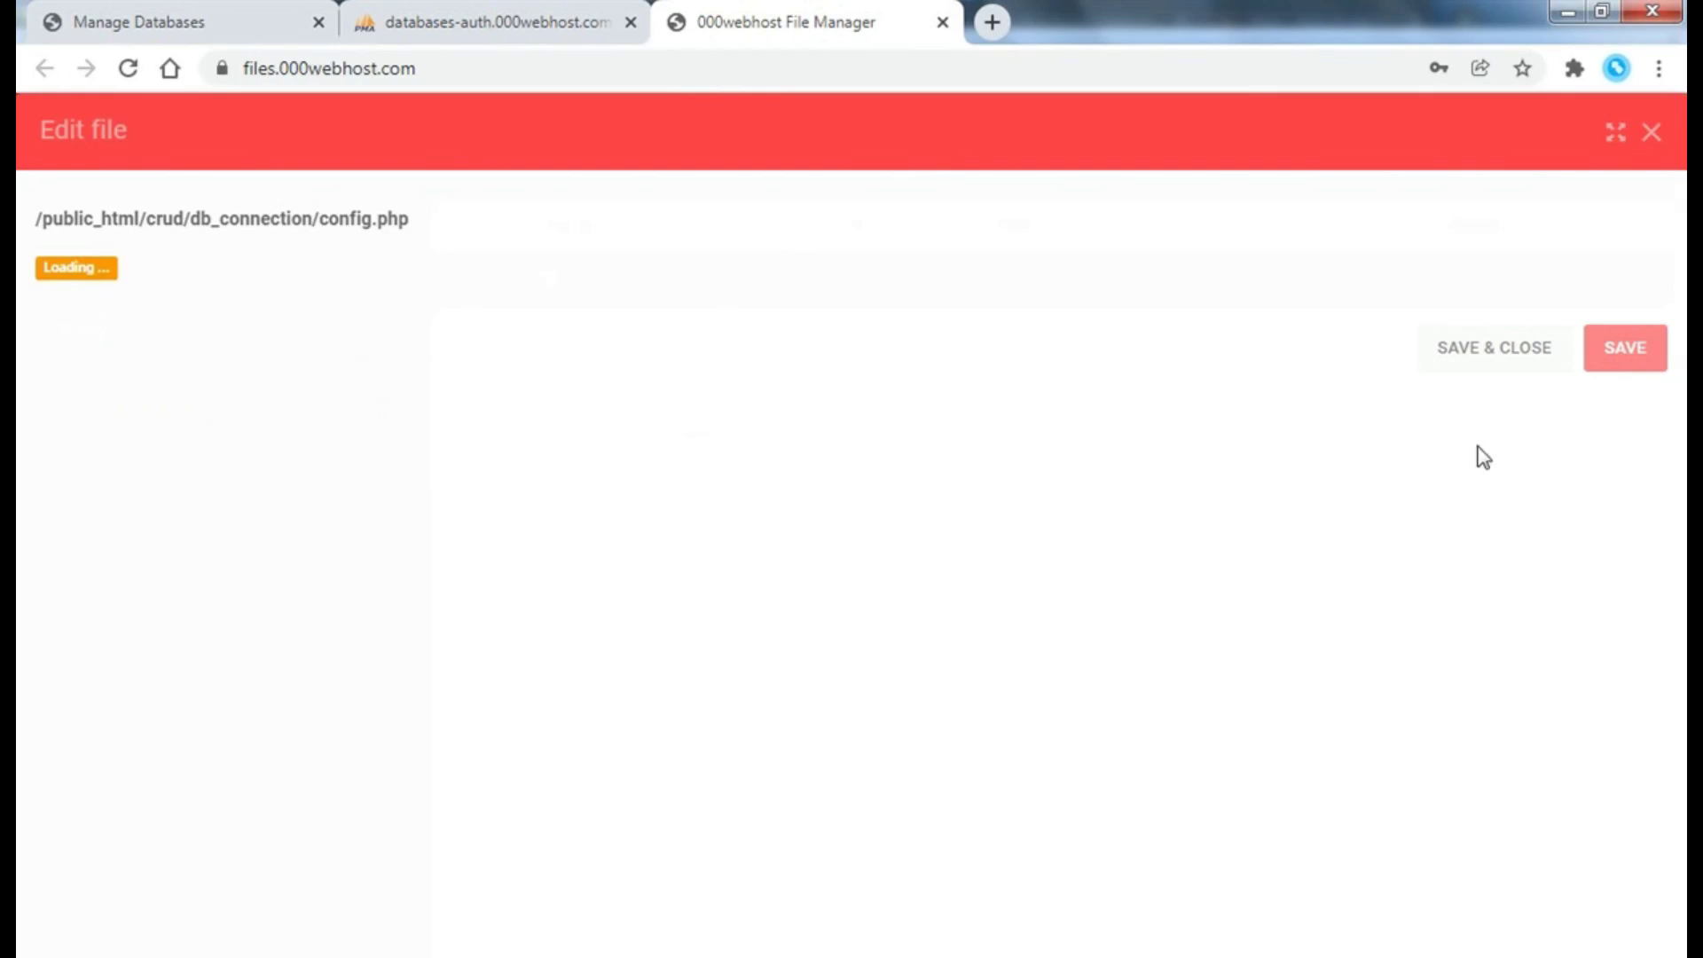
left_click(1479, 924)
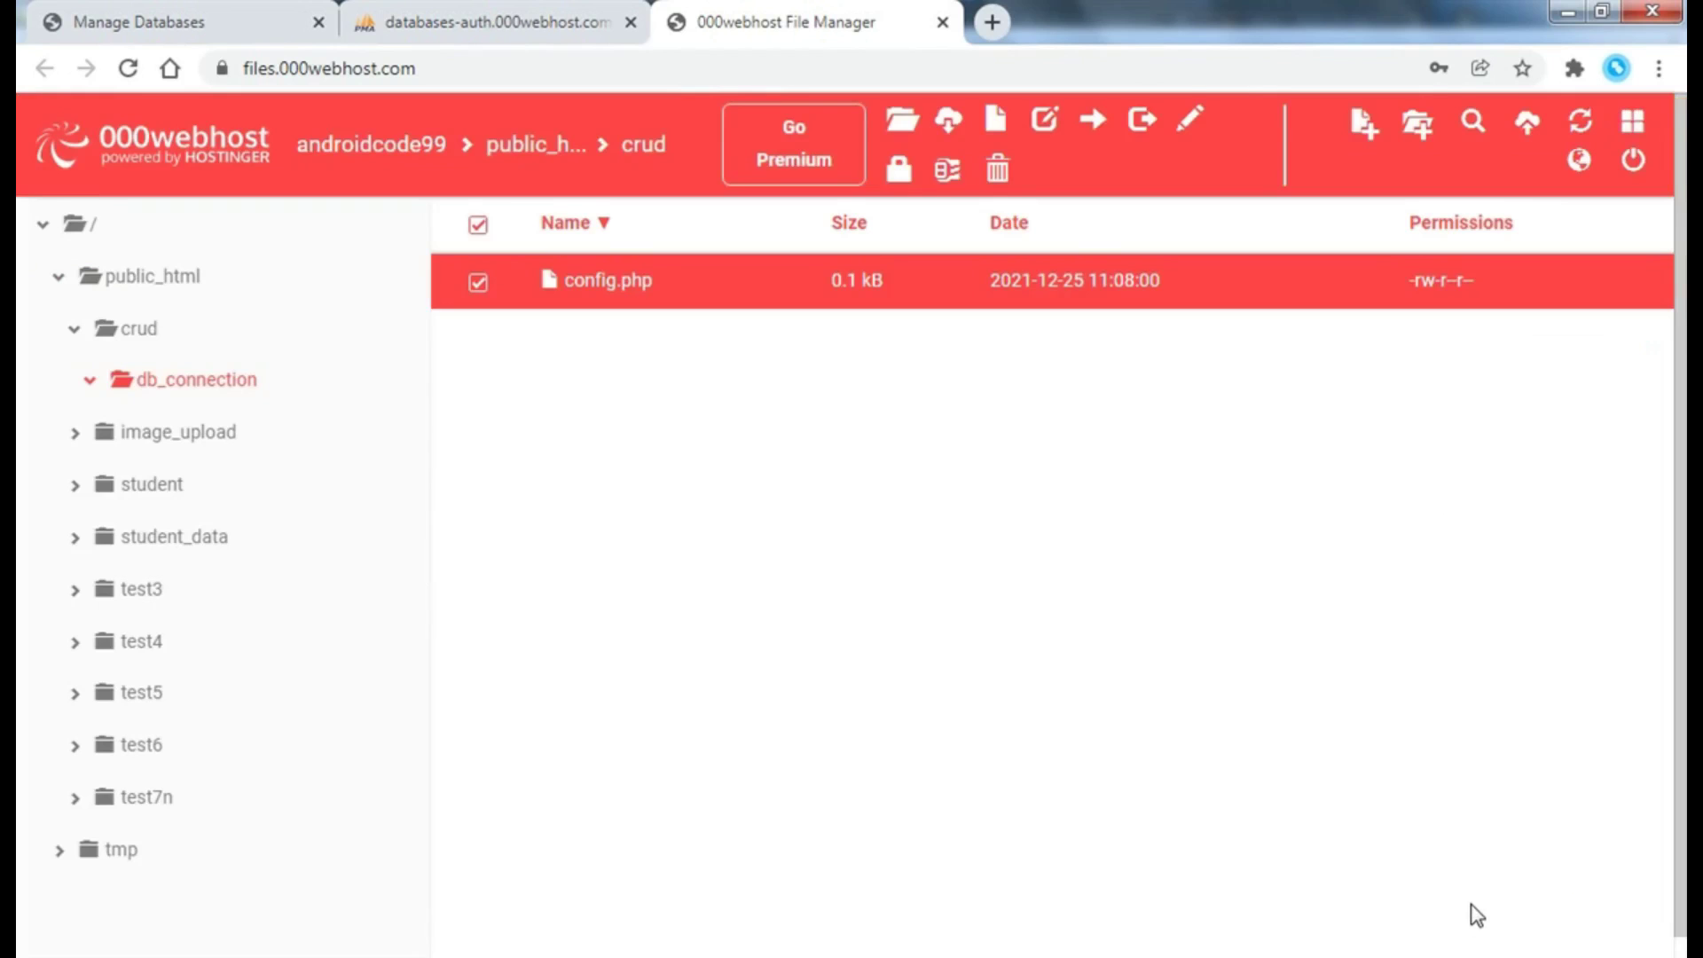
left_click(645, 147)
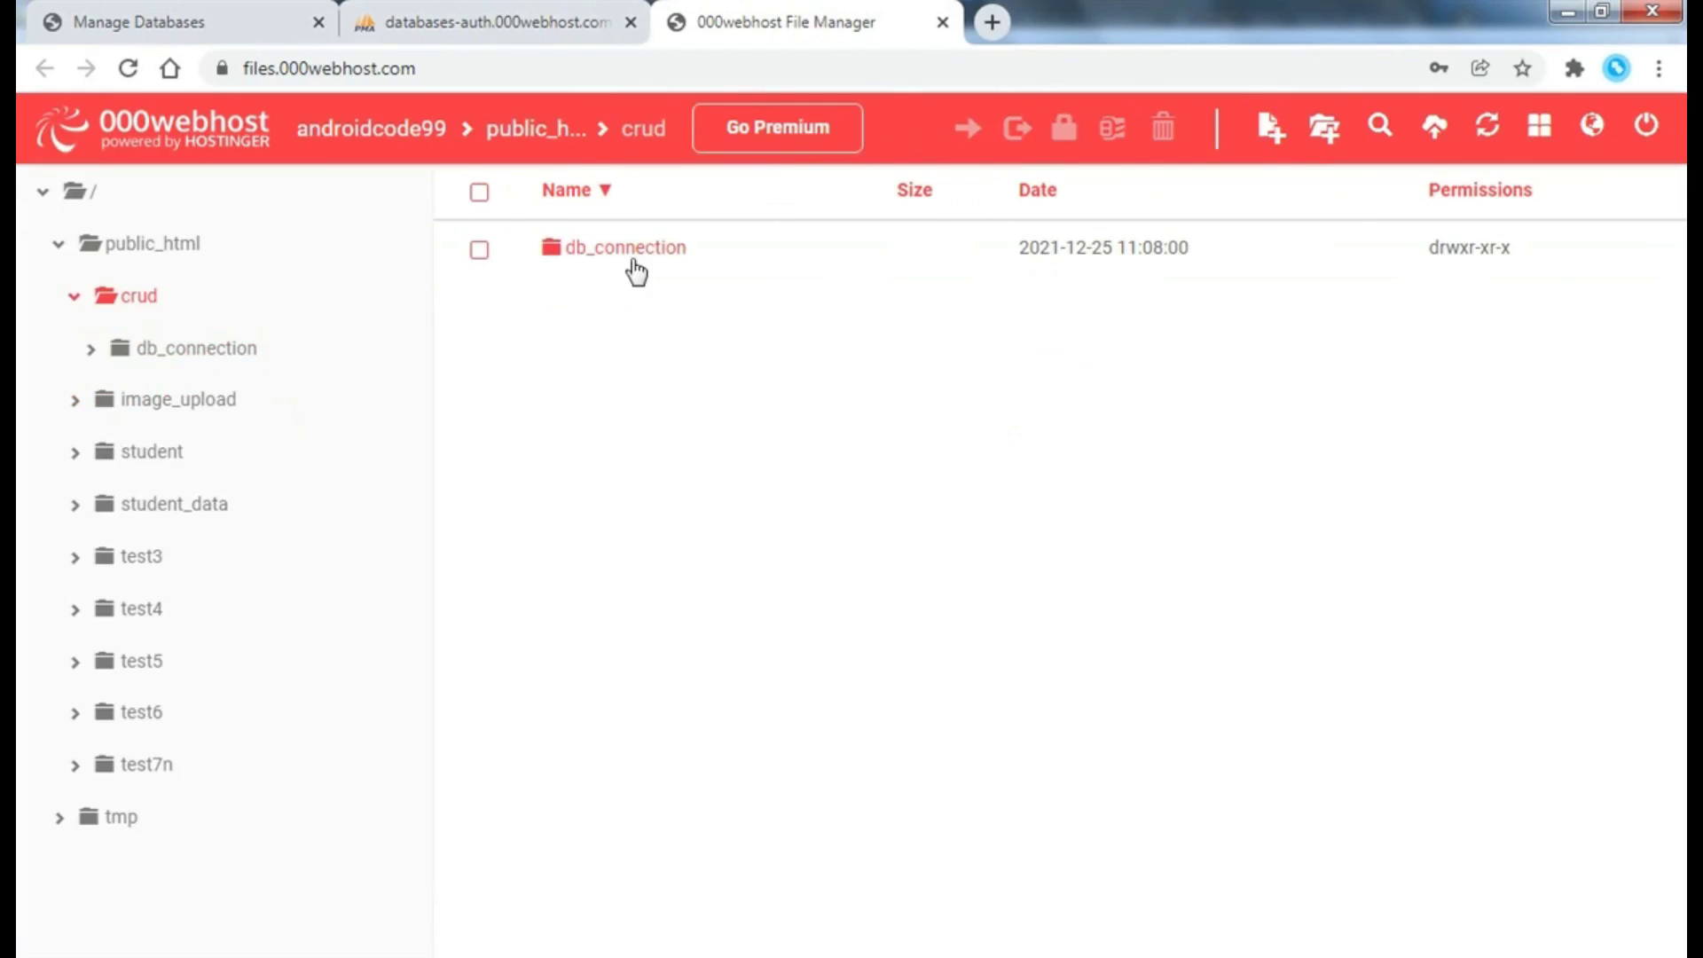
- Create a new file named insert.php in crud
left_click(1272, 126)
left_click(602, 318)
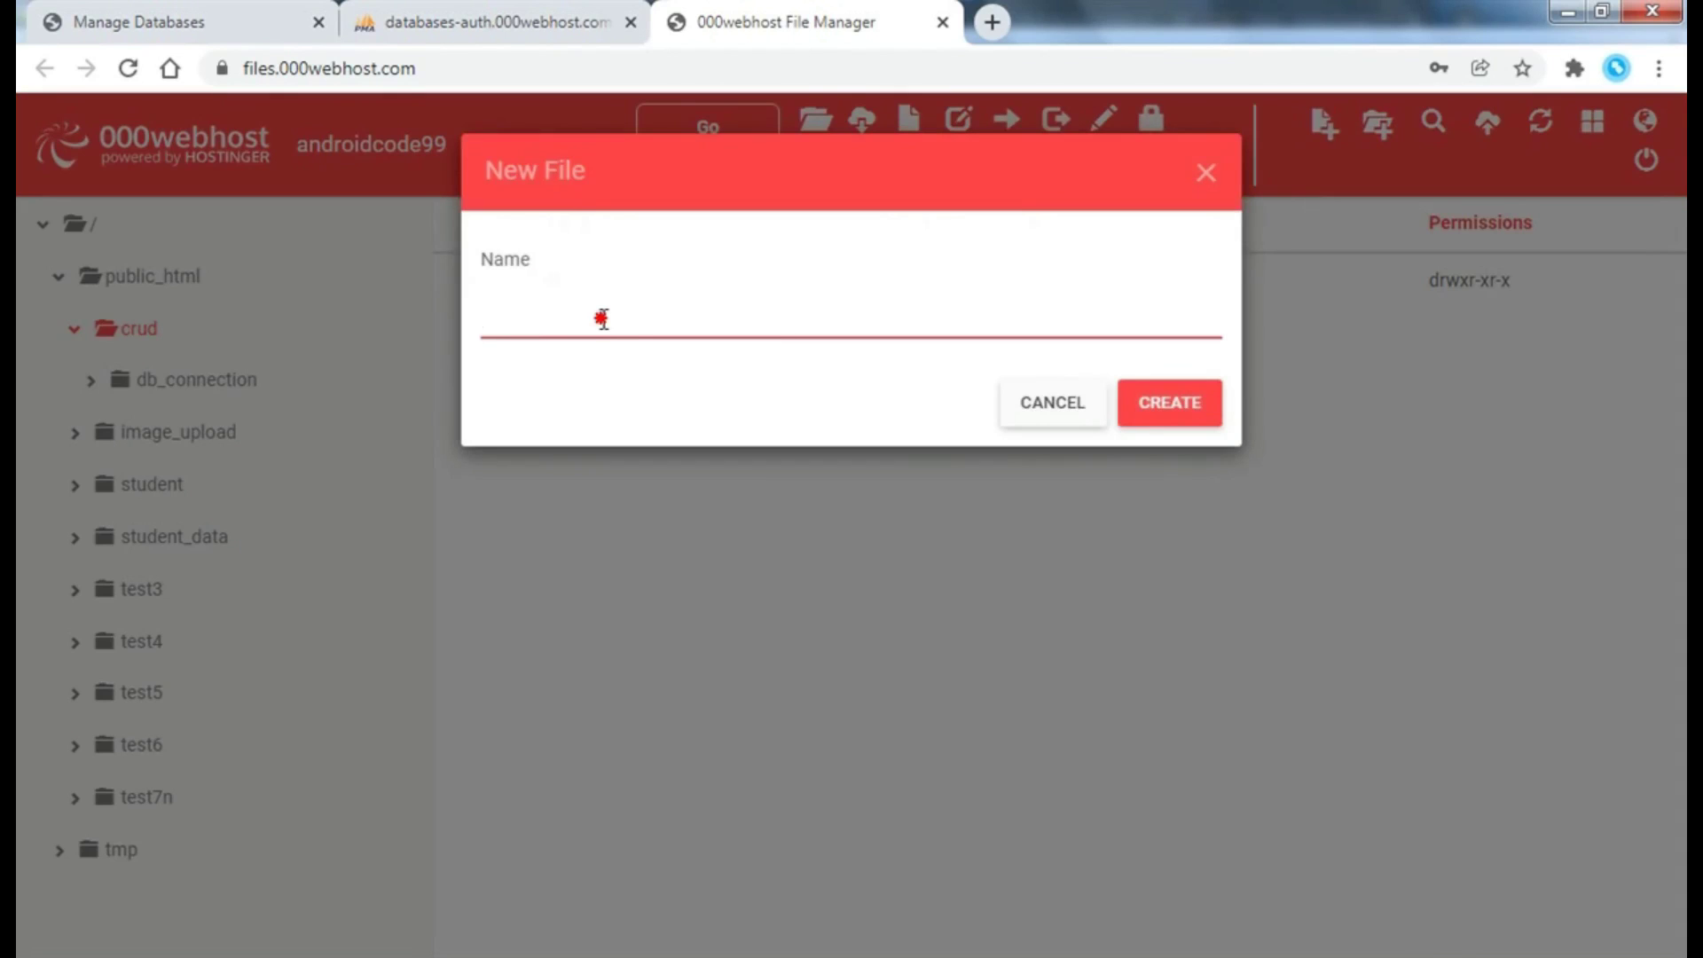
type("insert")
type(".php")
key("Return")
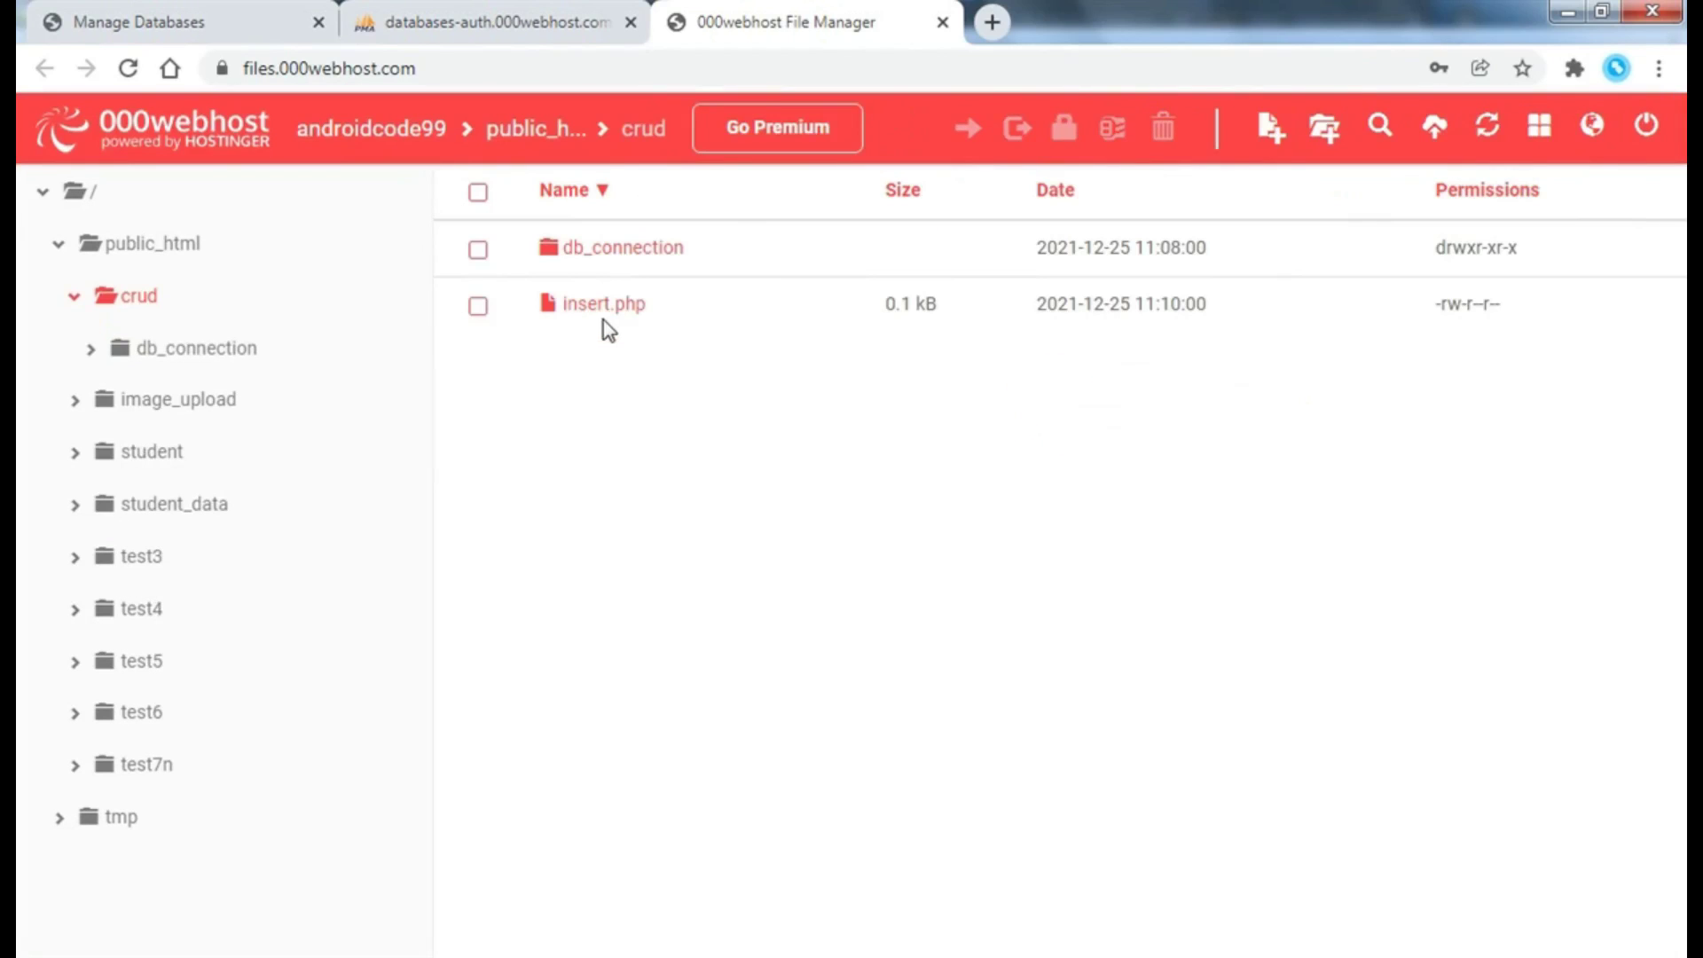
left_click(610, 305)
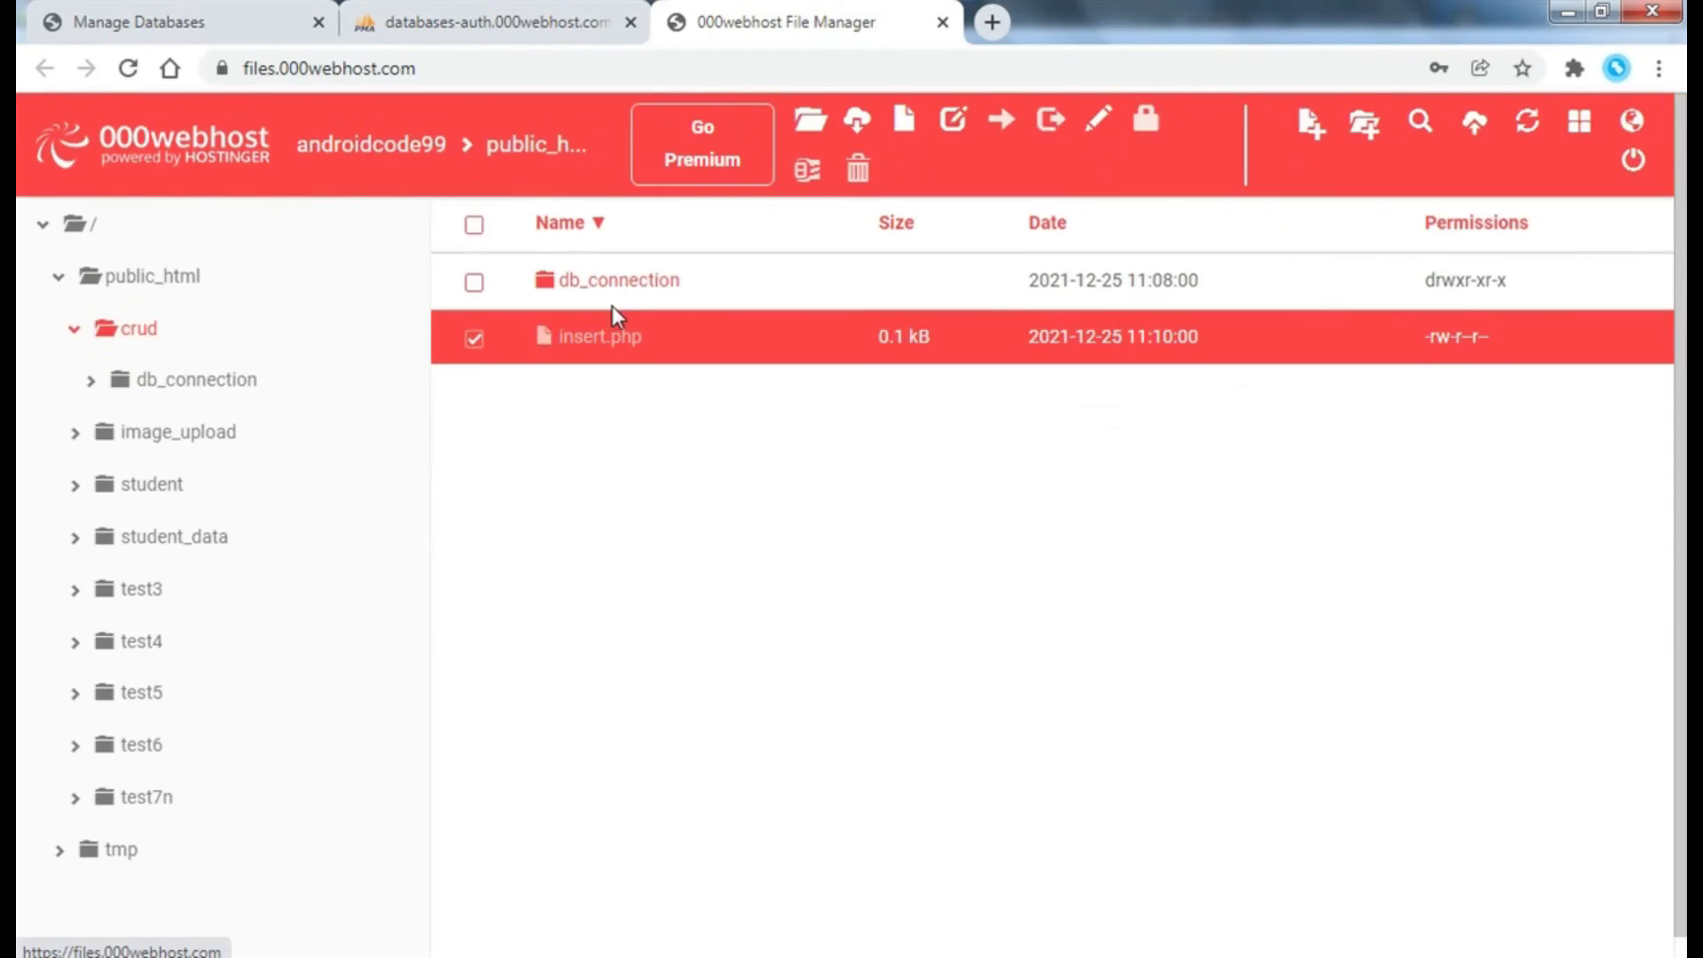
left_click(811, 125)
type("<?")
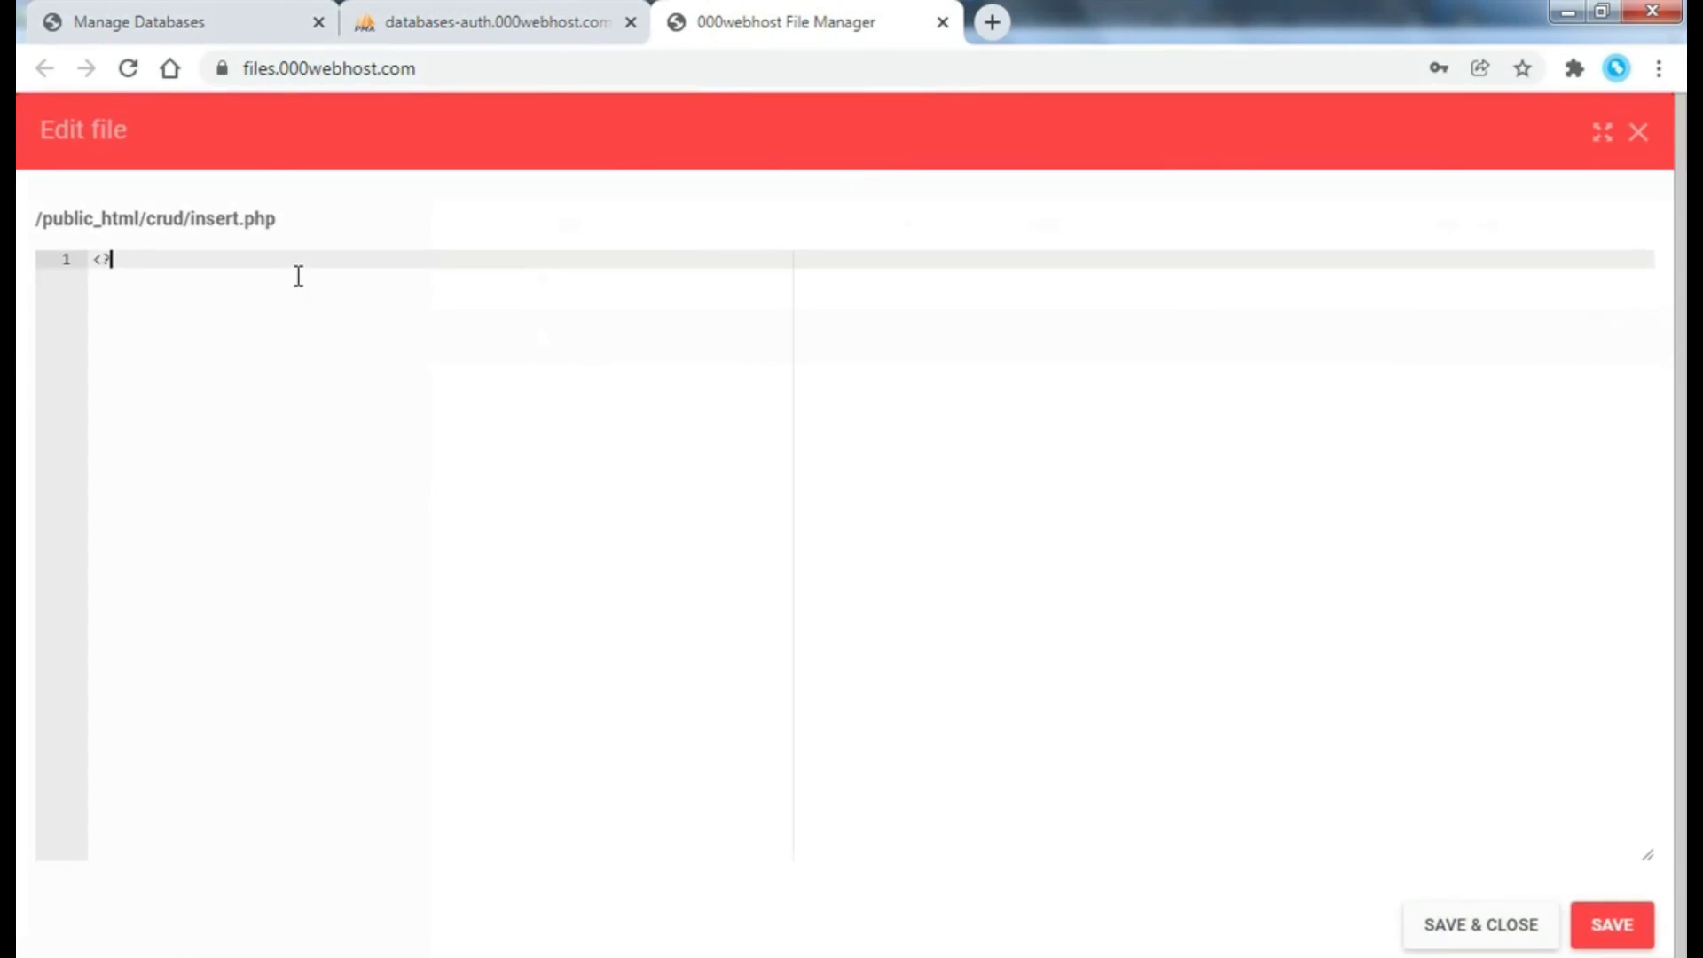
type("php")
key("Return")
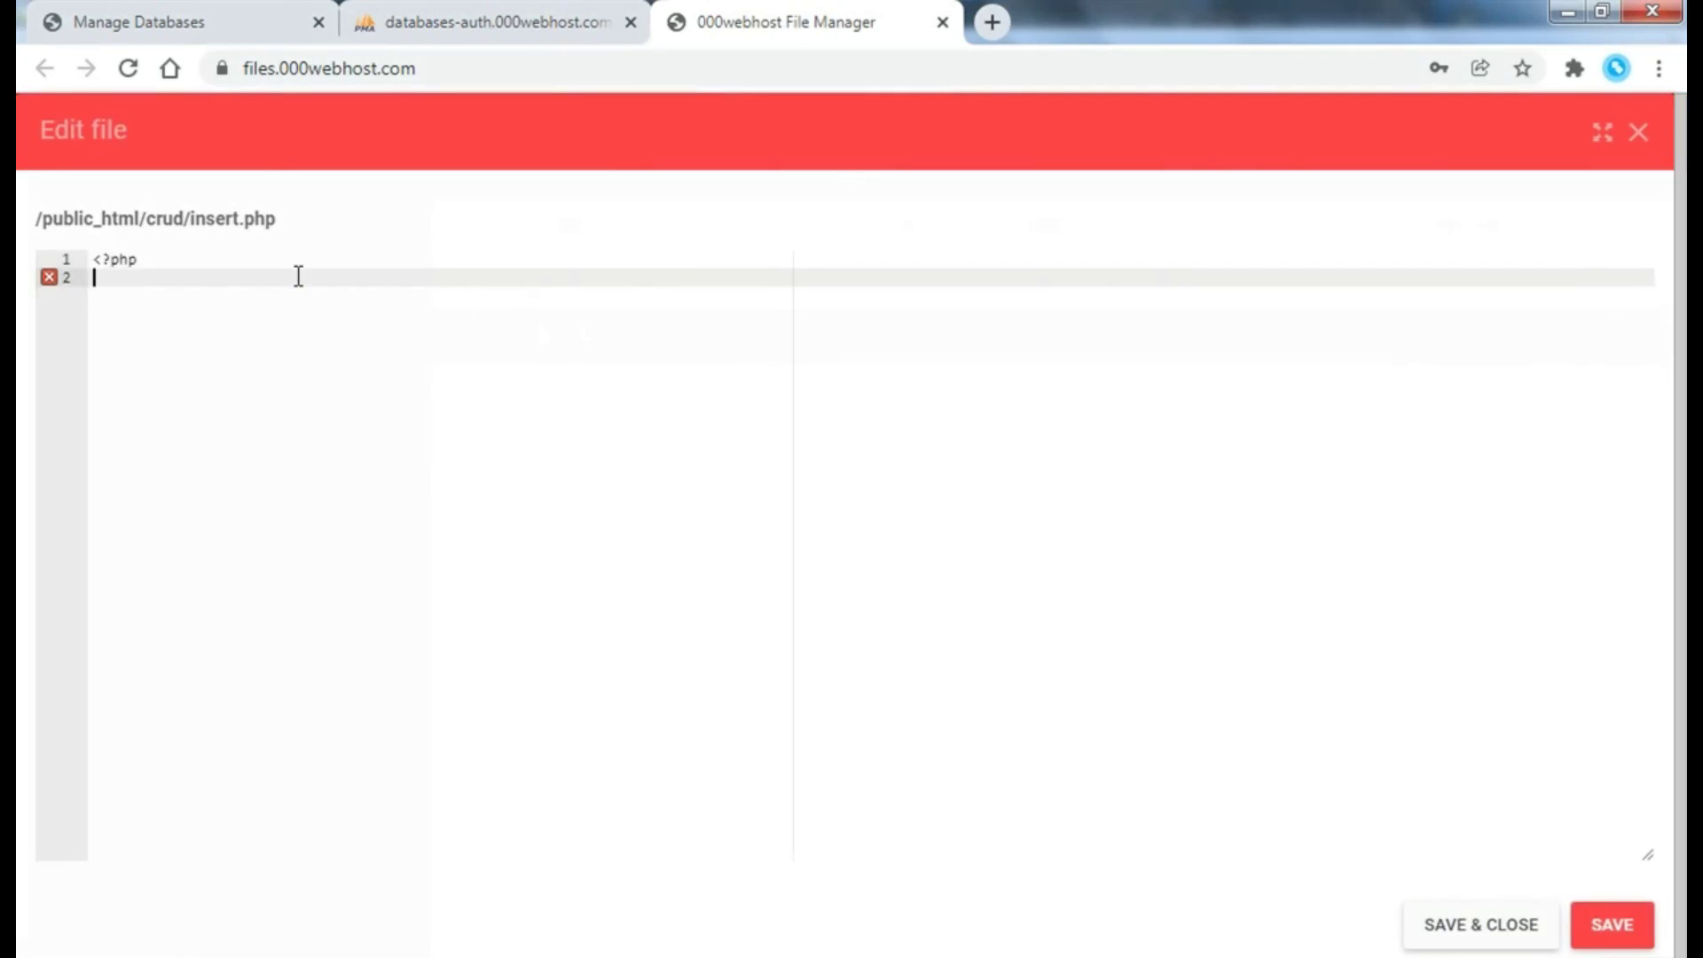
key("BackSpace")
type("?>")
key("Up")
key("End")
key("Return")
type("re")
key("BackSpace")
type("qu")
type("re")
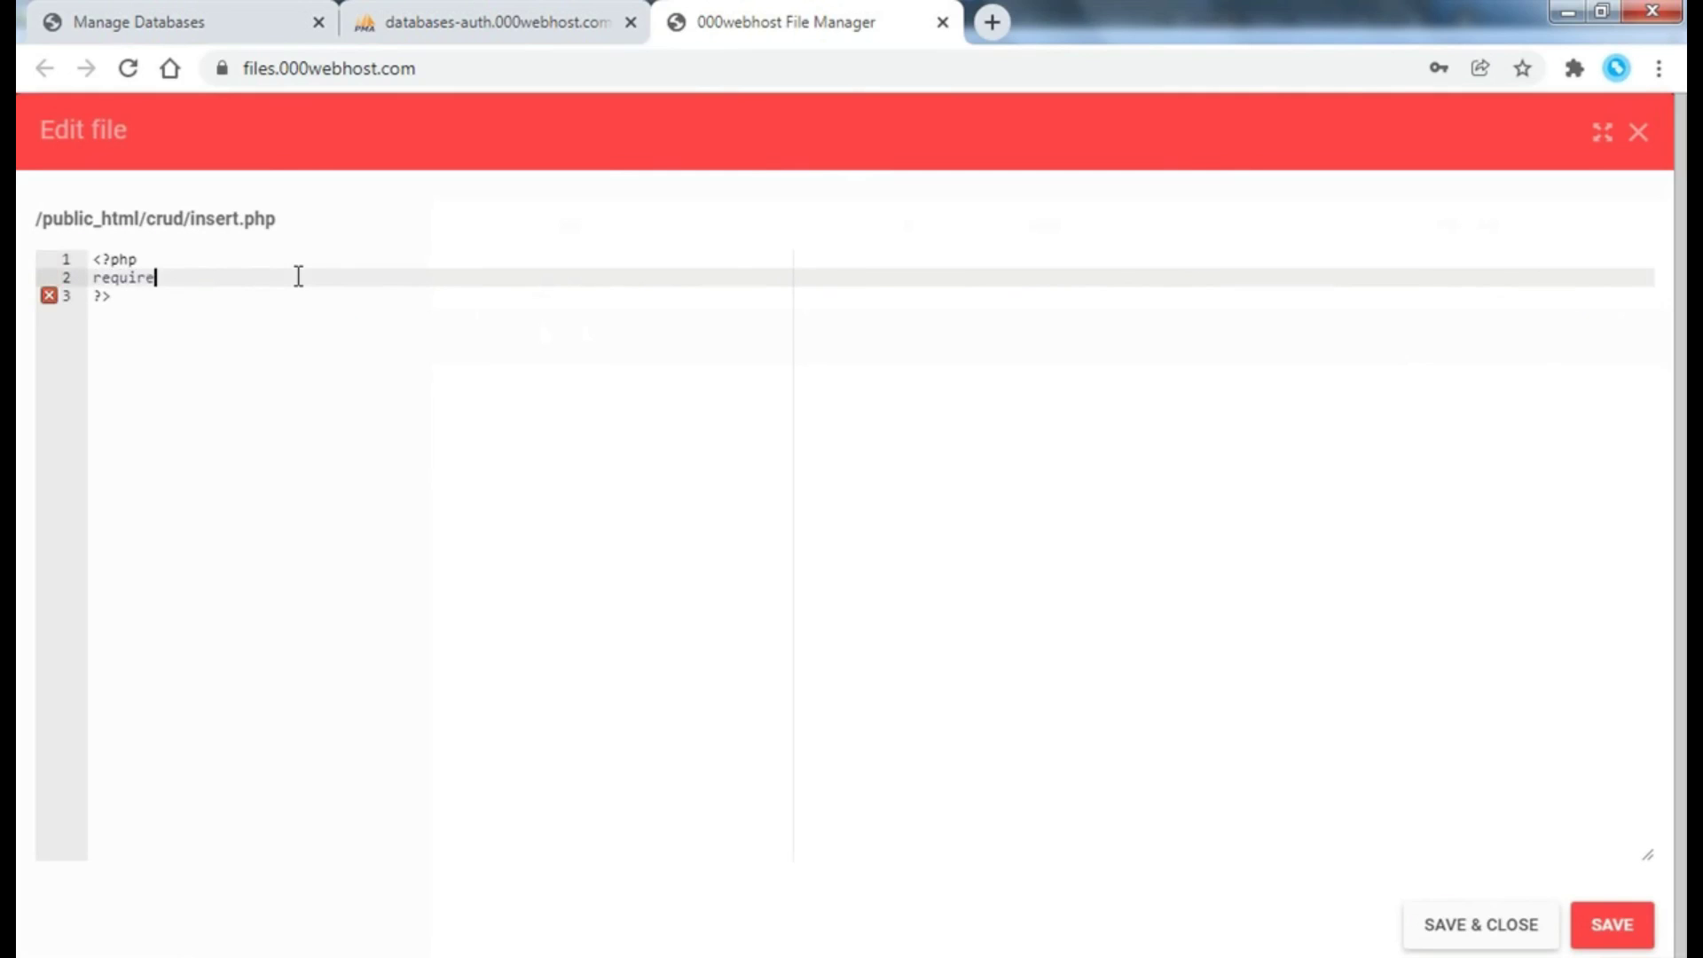
type("(\"")
type("conn")
type("ection/")
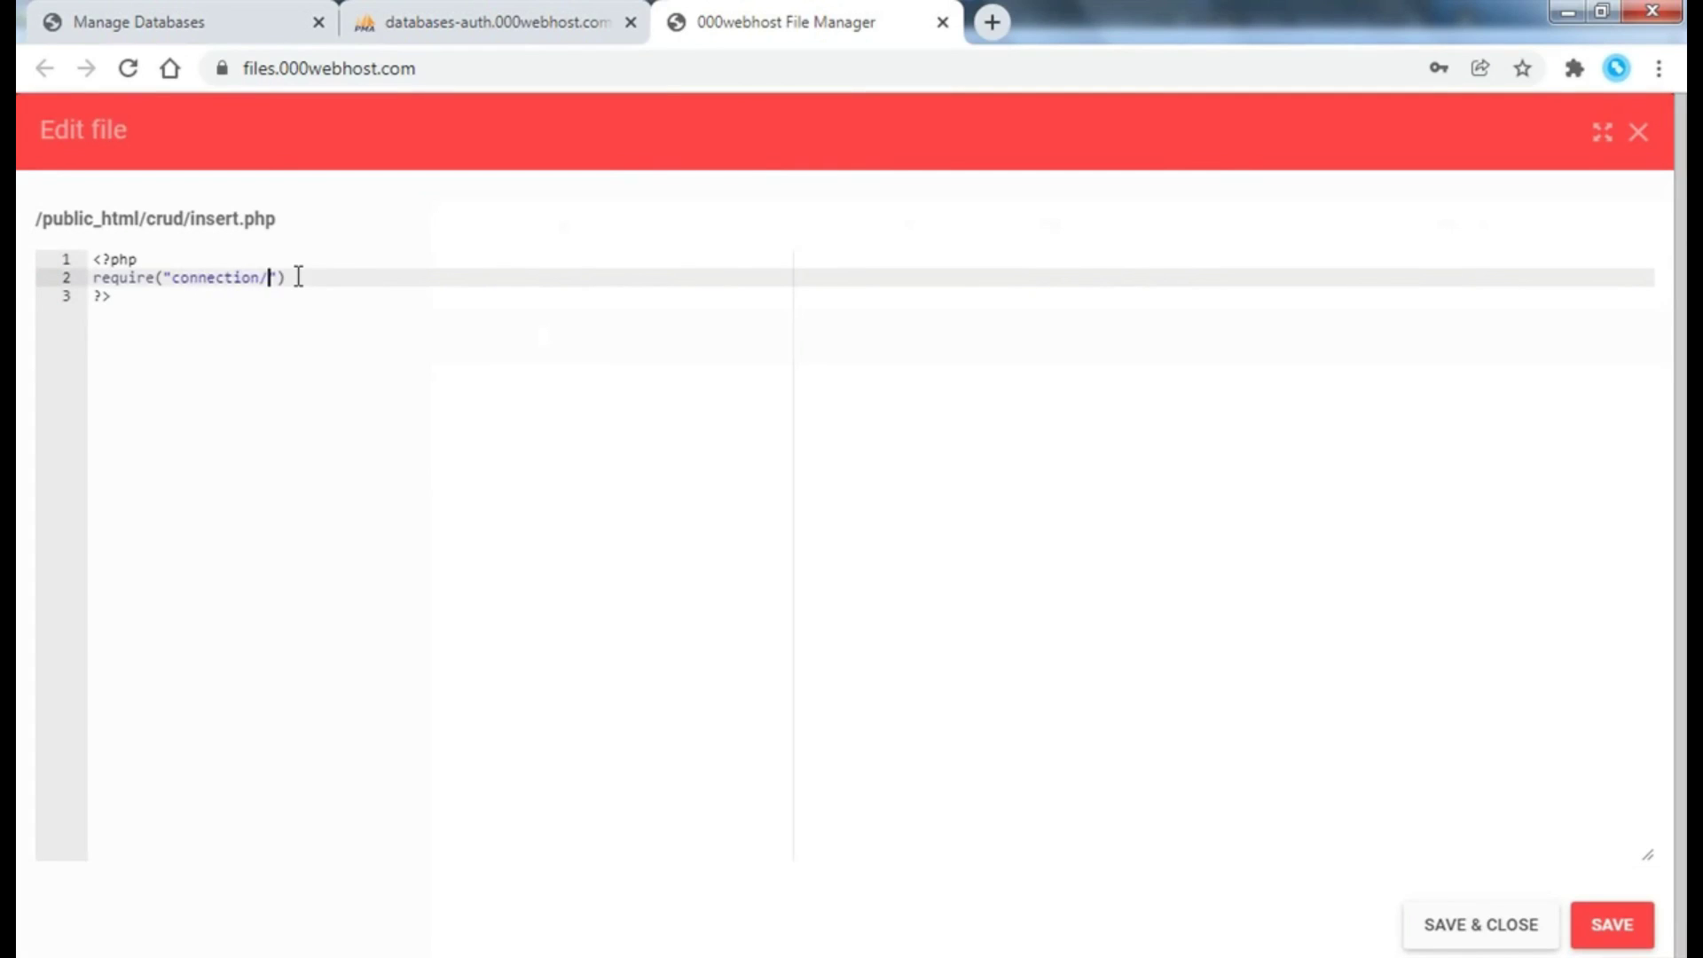
type("conne")
key("BackSpace")
key("BackSpace")
key("BackSpace")
type("nfig.php")
type(";")
left_click(1638, 131)
mouse_move(1631, 121)
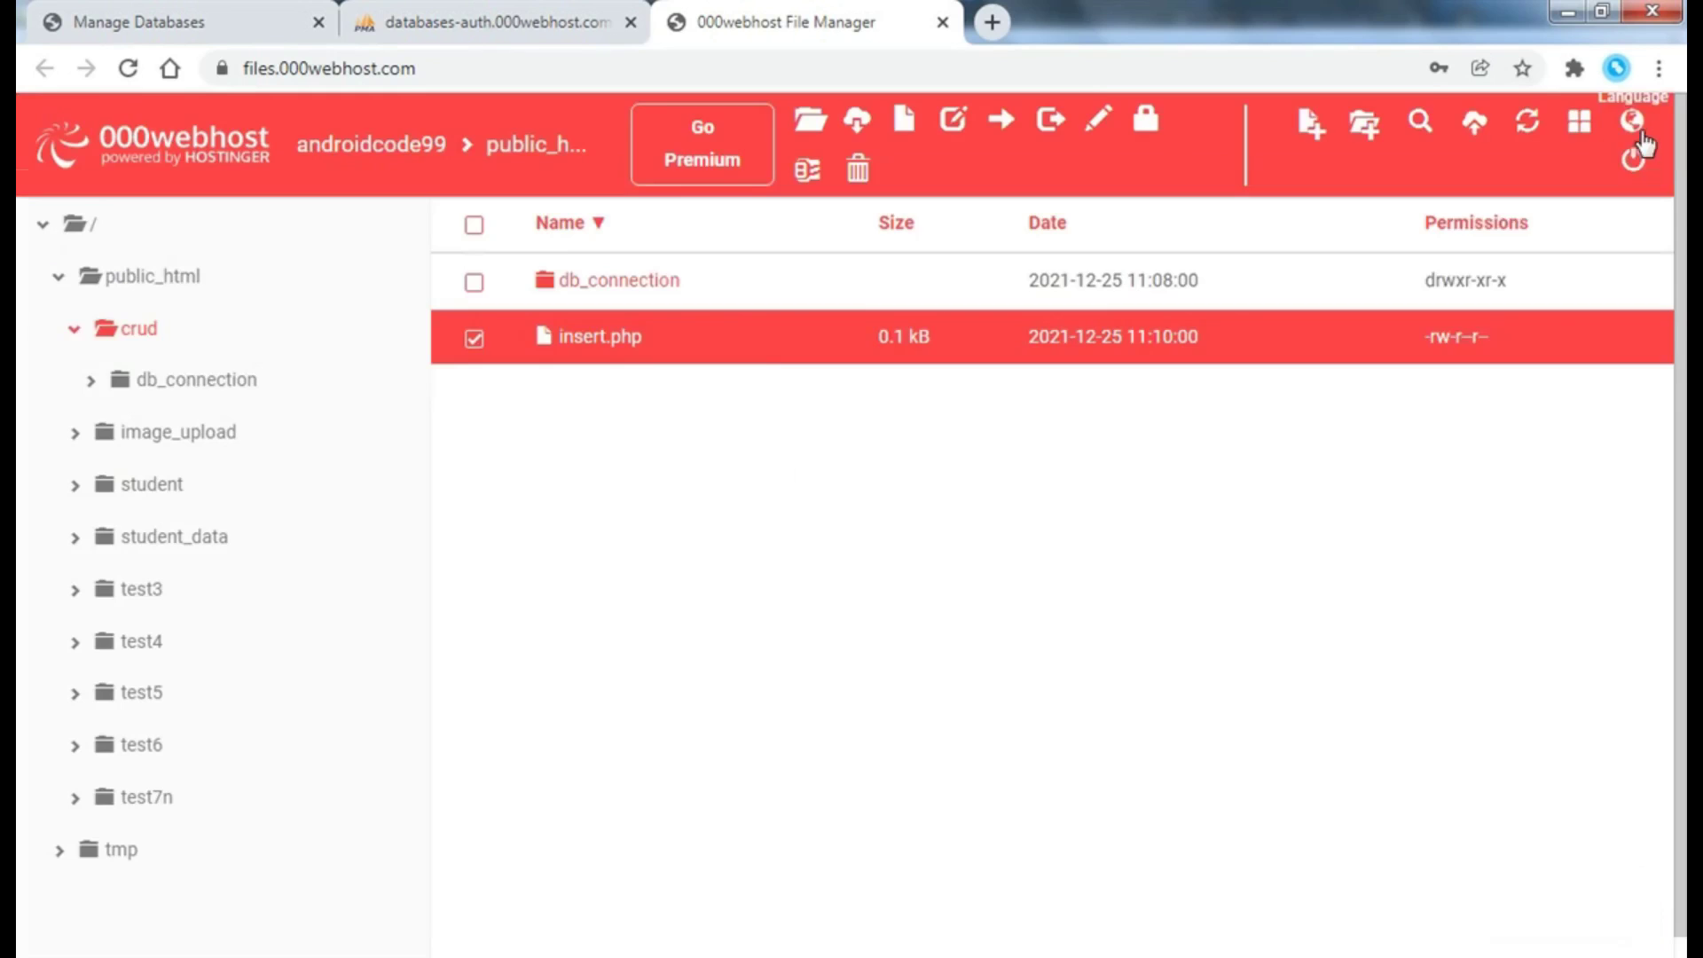
left_click(1363, 451)
- Reopen insert.php and lay out <?php and ?> tags with an empty line between them
left_click(806, 169)
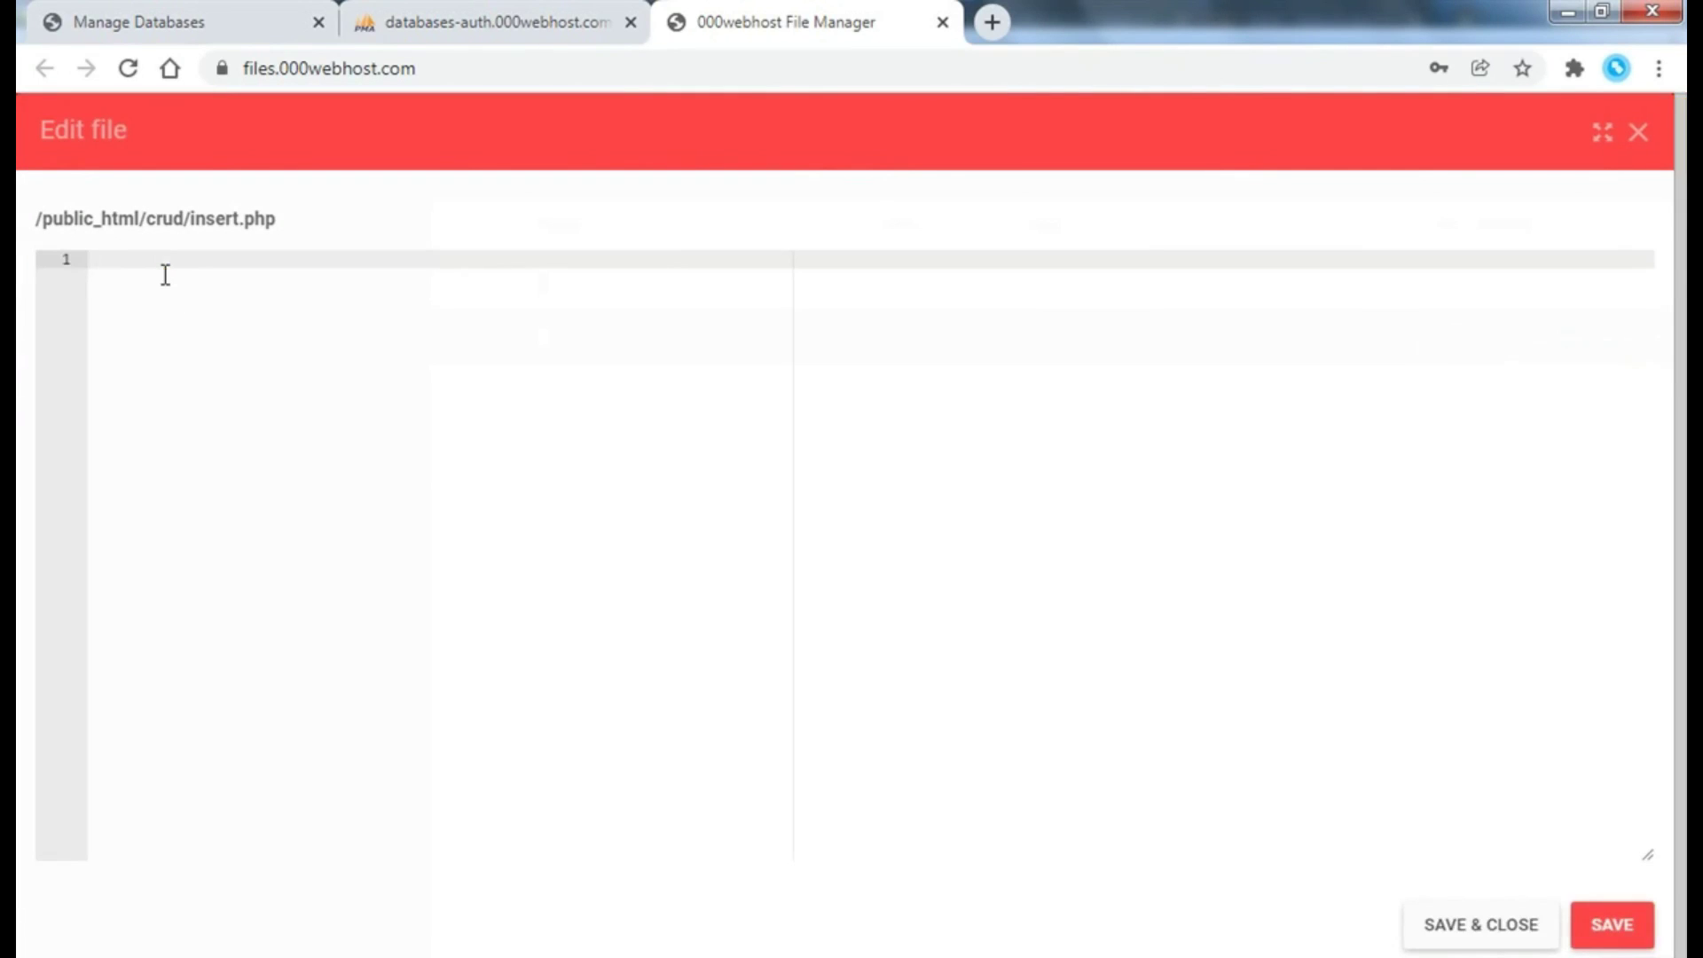
type("<?p")
type("hp")
key("Return")
type("<")
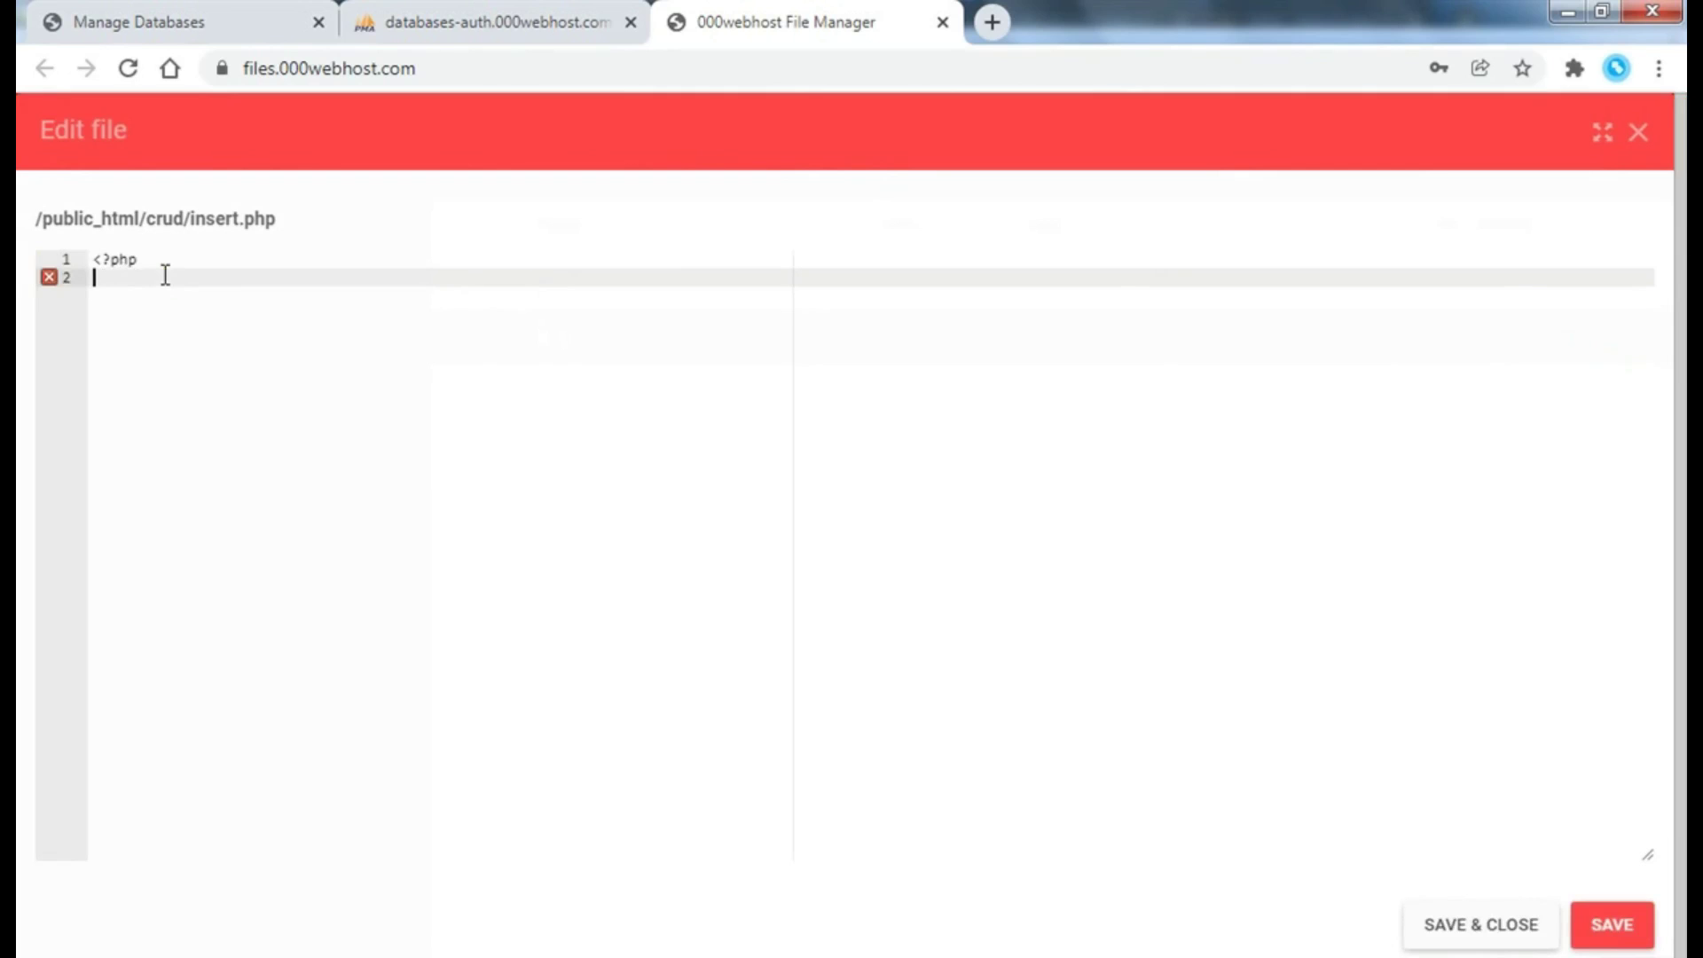
type("?>")
key("Up")
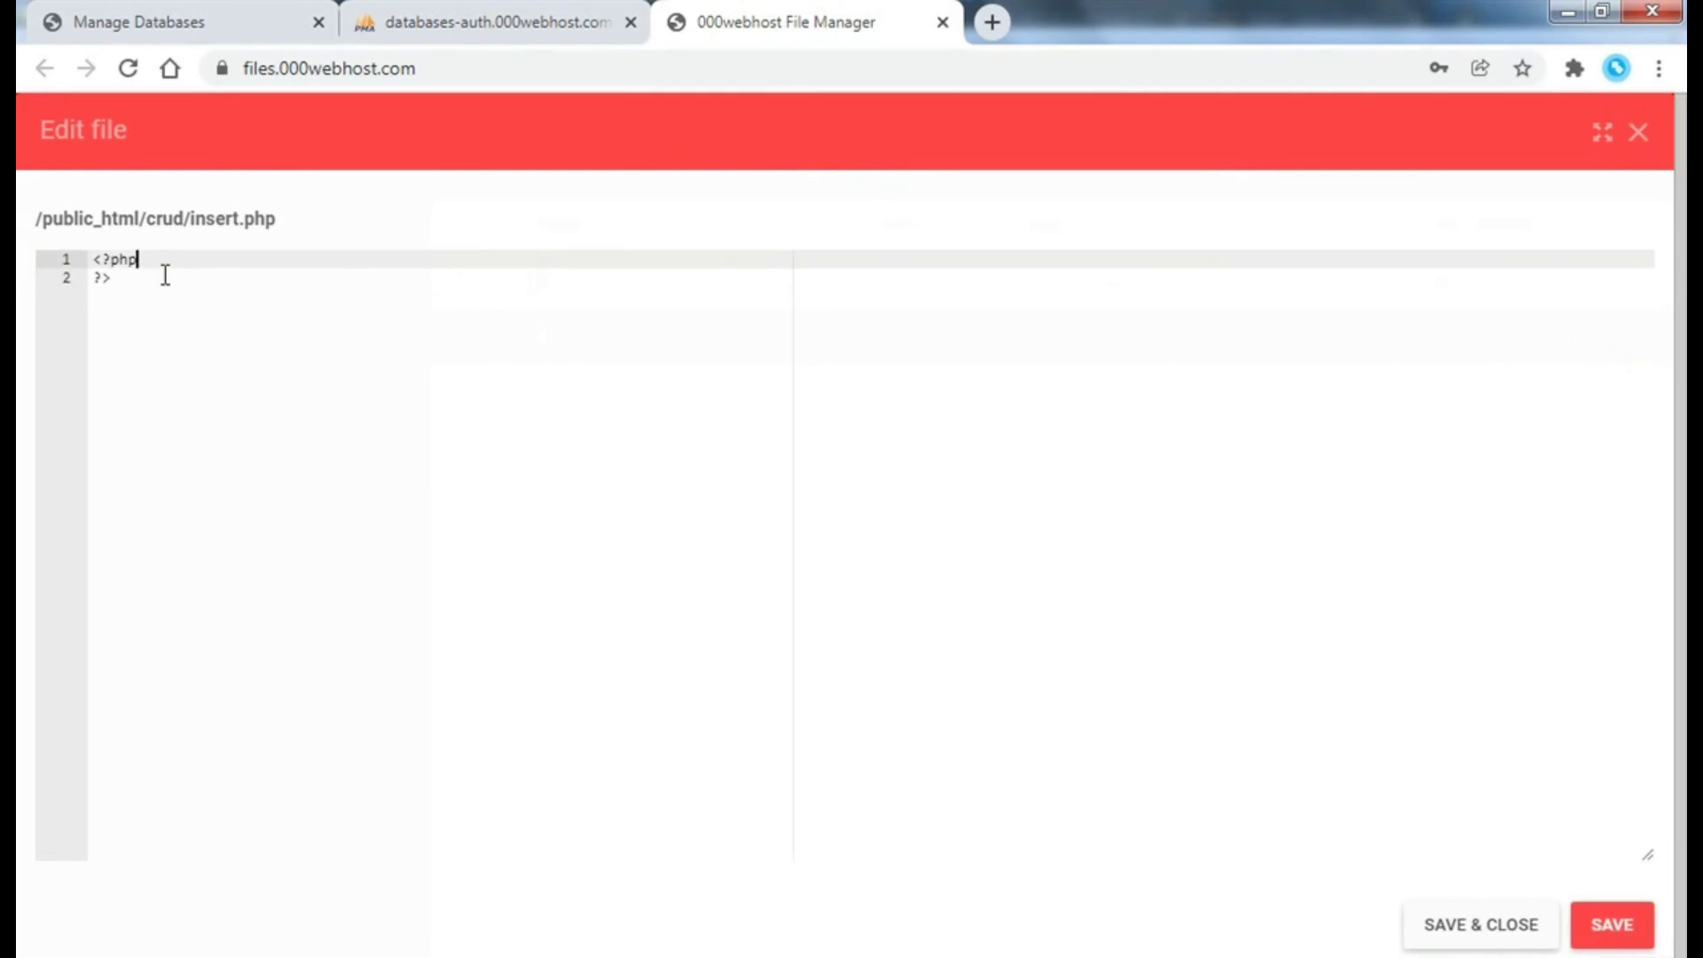
key("Return")
- Add require("db_connection/config.php"); and begin an if(isset($_POST['insert'])) check
type("require")
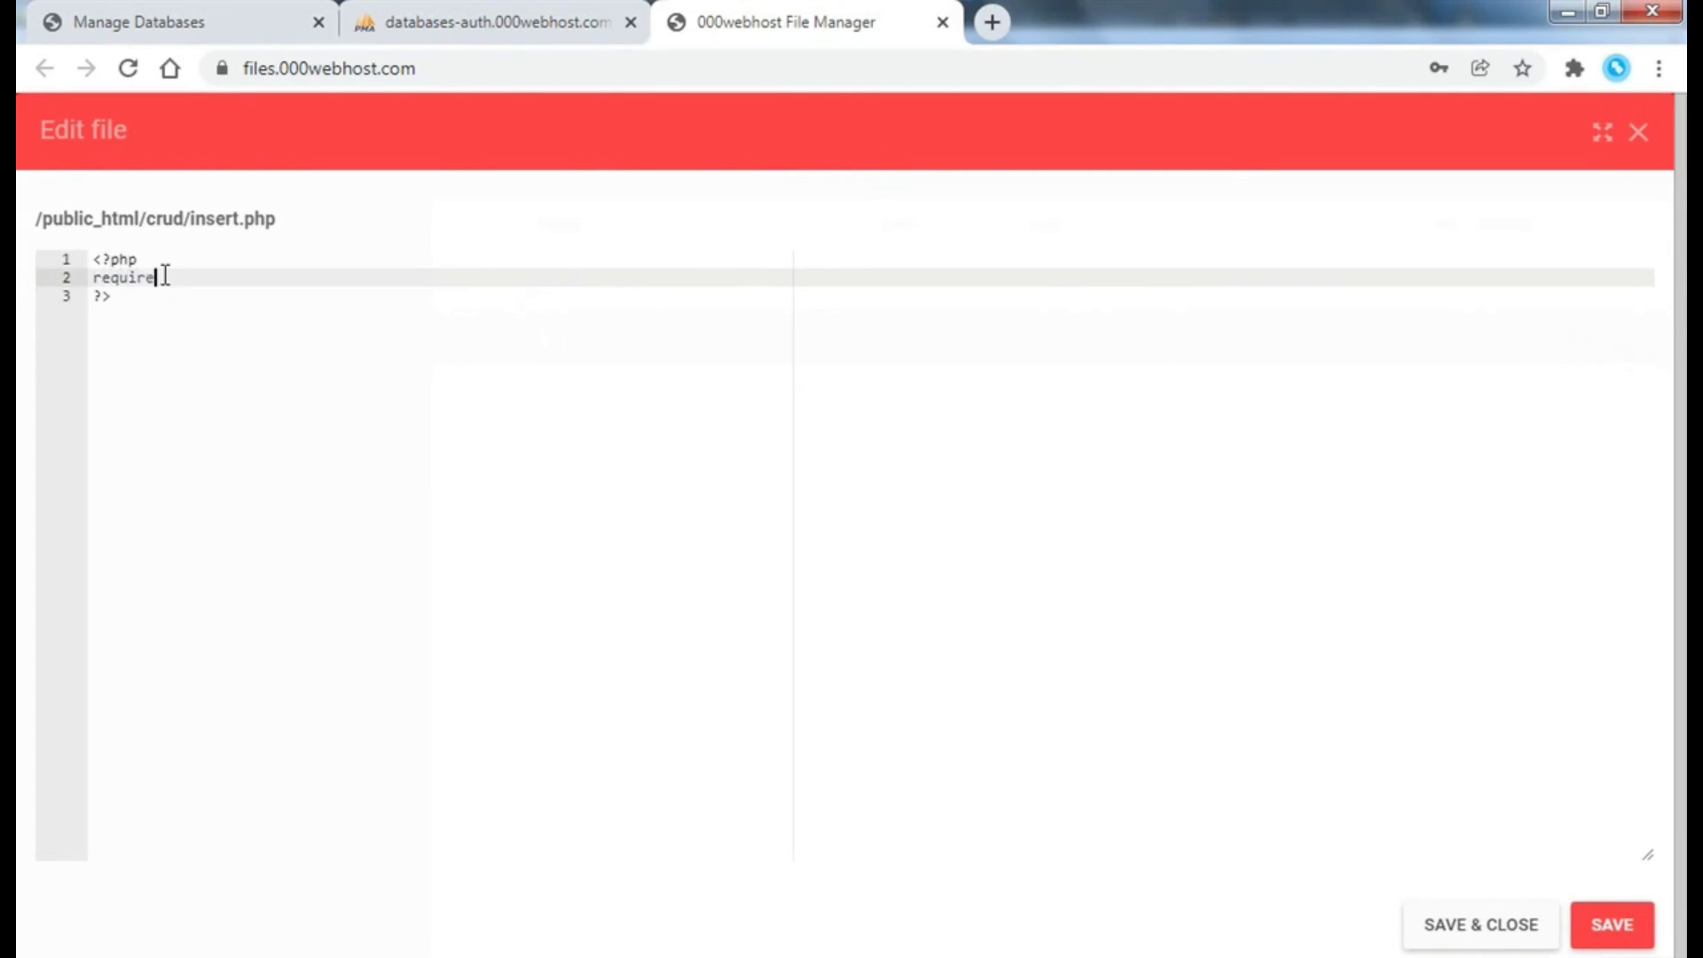
type("=")
type("(\"")
type("db_")
type("con")
type("nection/")
type("config.")
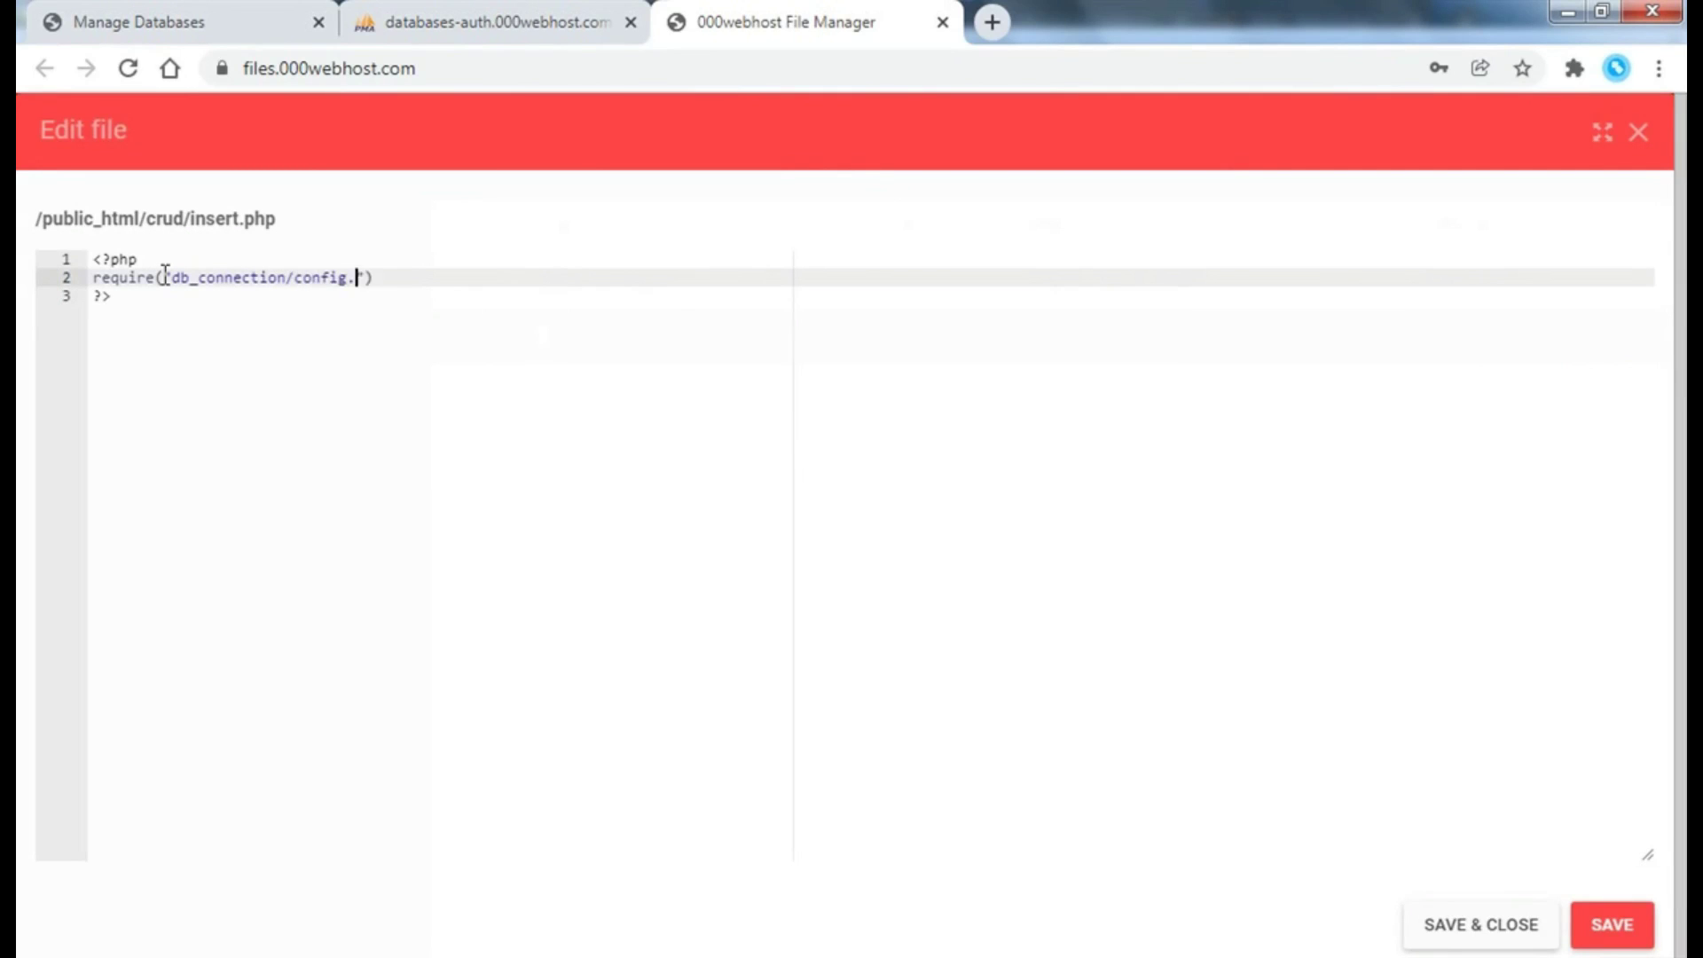
type("php")
type(";")
key("Return")
type("if")
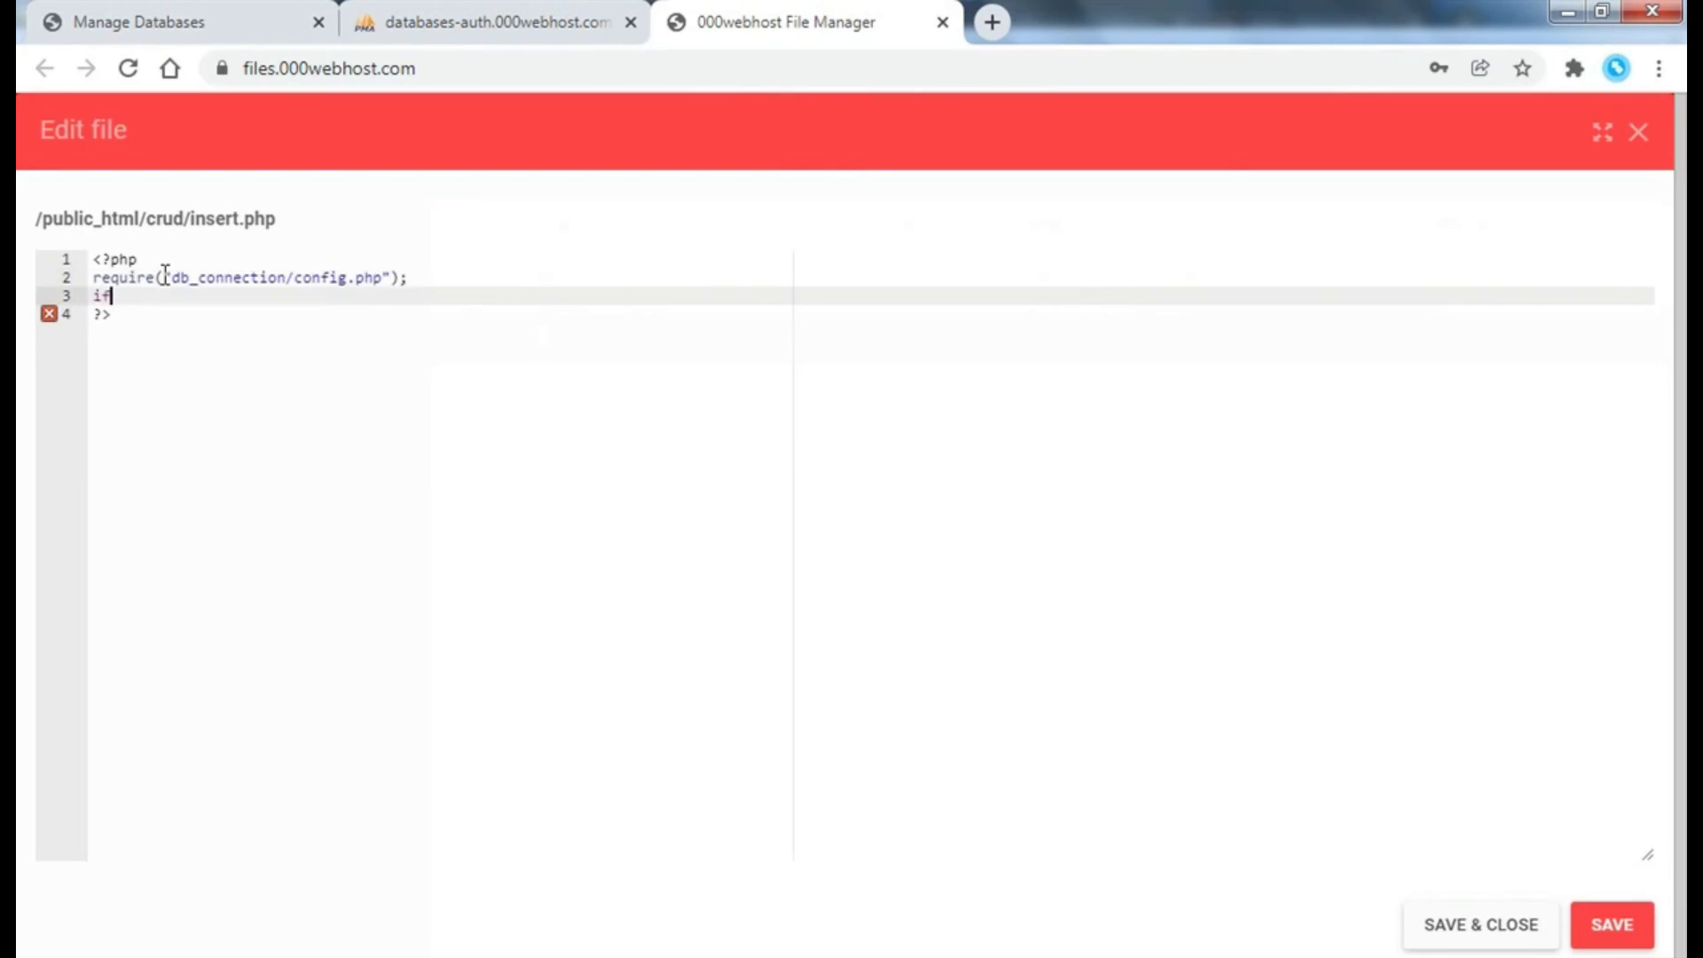
type("(isset(")
type("$_POST")
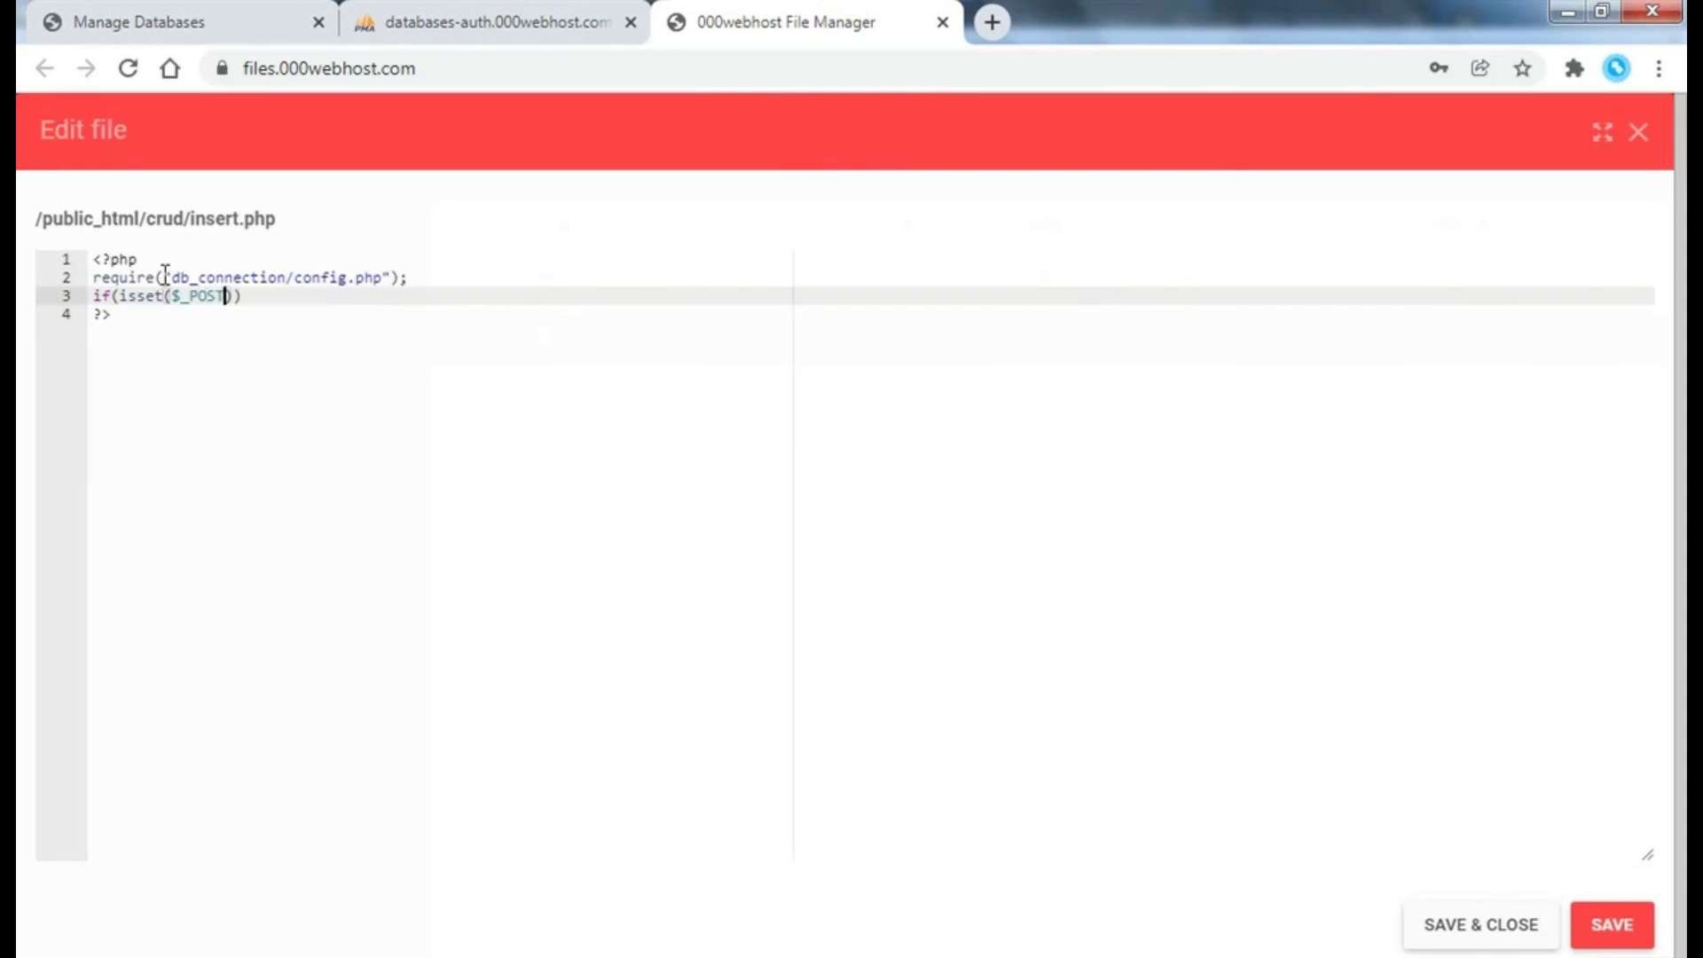
type("['")
type("insert")
key("BackSpace")
key("BackSpace")
key("BackSpace")
key("BackSpace")
key("BackSpace")
- Close the if(isset($_POST['insert'])){} block and assign $_POST['fnamet'] to a variable inside it
type("inse")
type("rt'])){}")
key("Left")
key("Return")
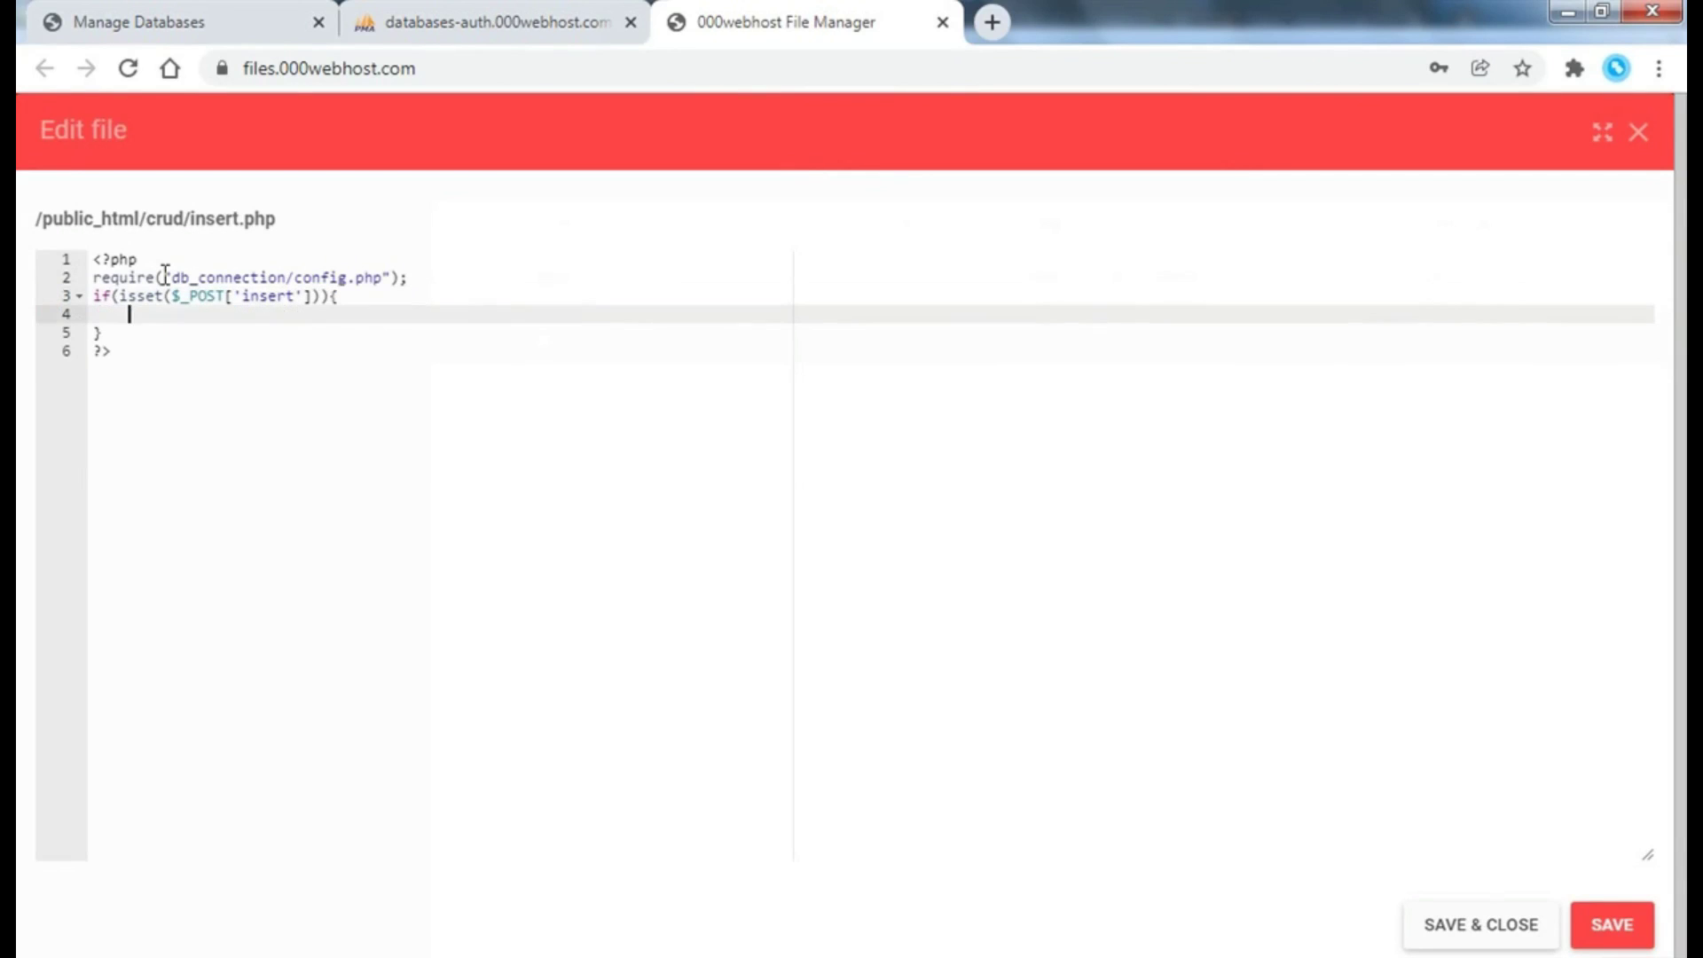
type("$na")
type("me=$")
type("_POST[")
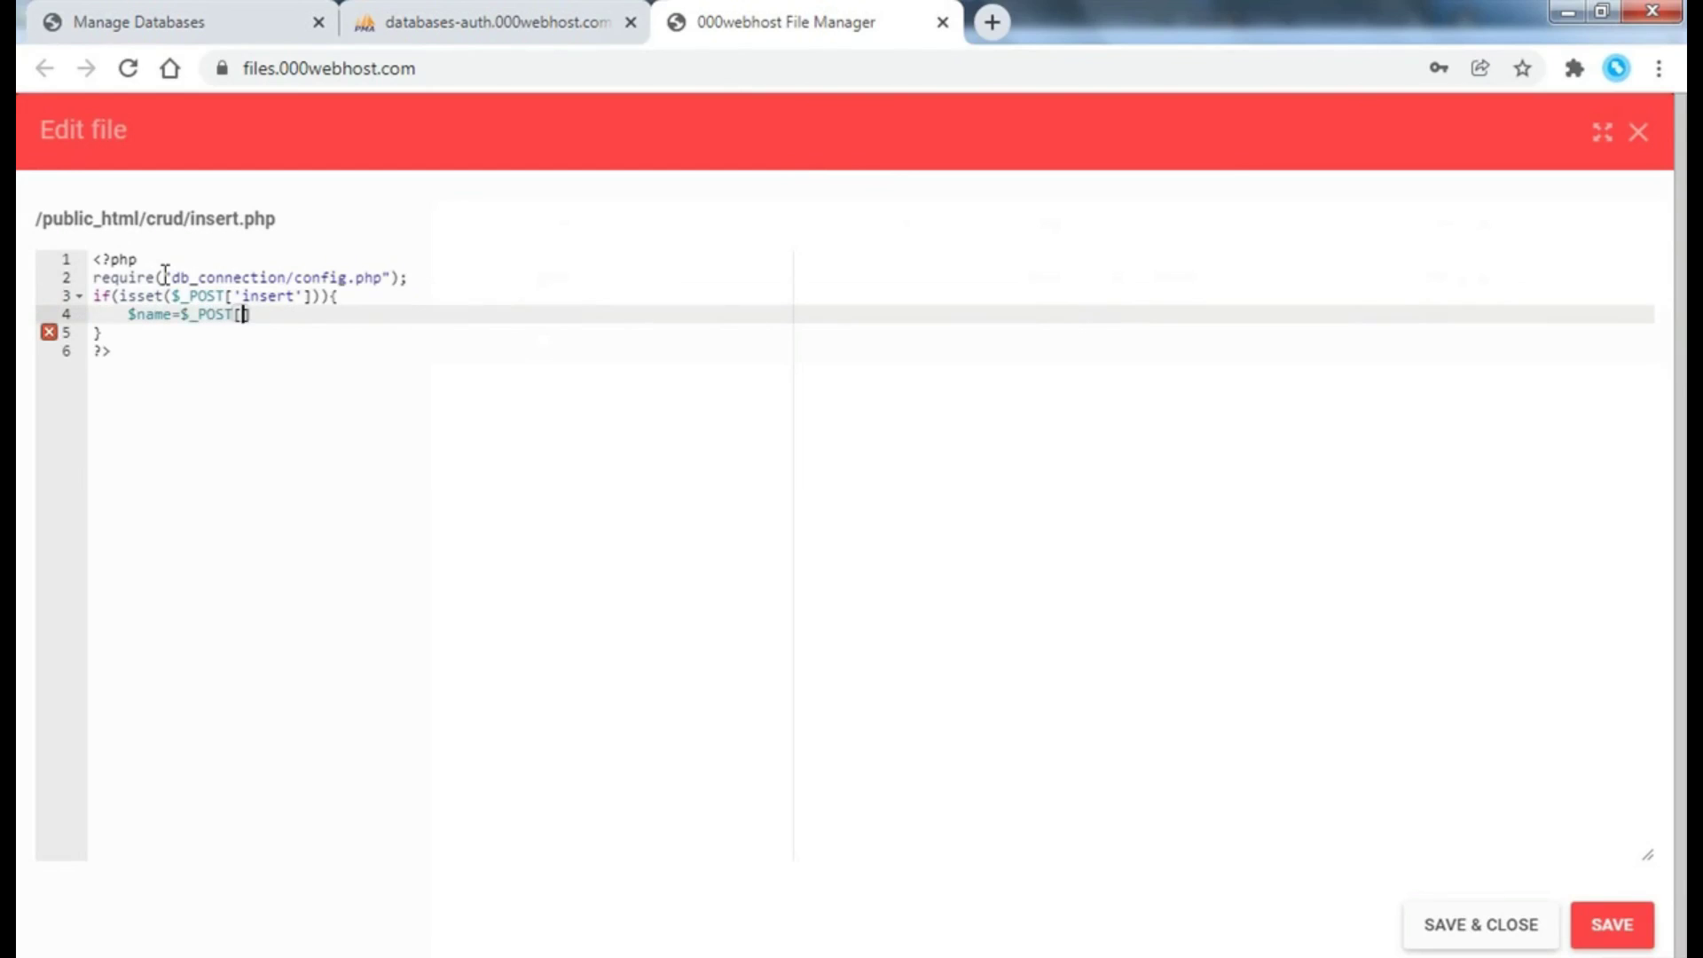
type("'NAM")
key("BackSpace")
key("BackSpace")
key("BackSpace")
type("na")
key("BackSpace")
key("BackSpace")
type("fnam")
type("et")
key("End")
type(";")
- Name that variable $fname and add $lname=$_POST['lnamet']; on the next line
key("Return")
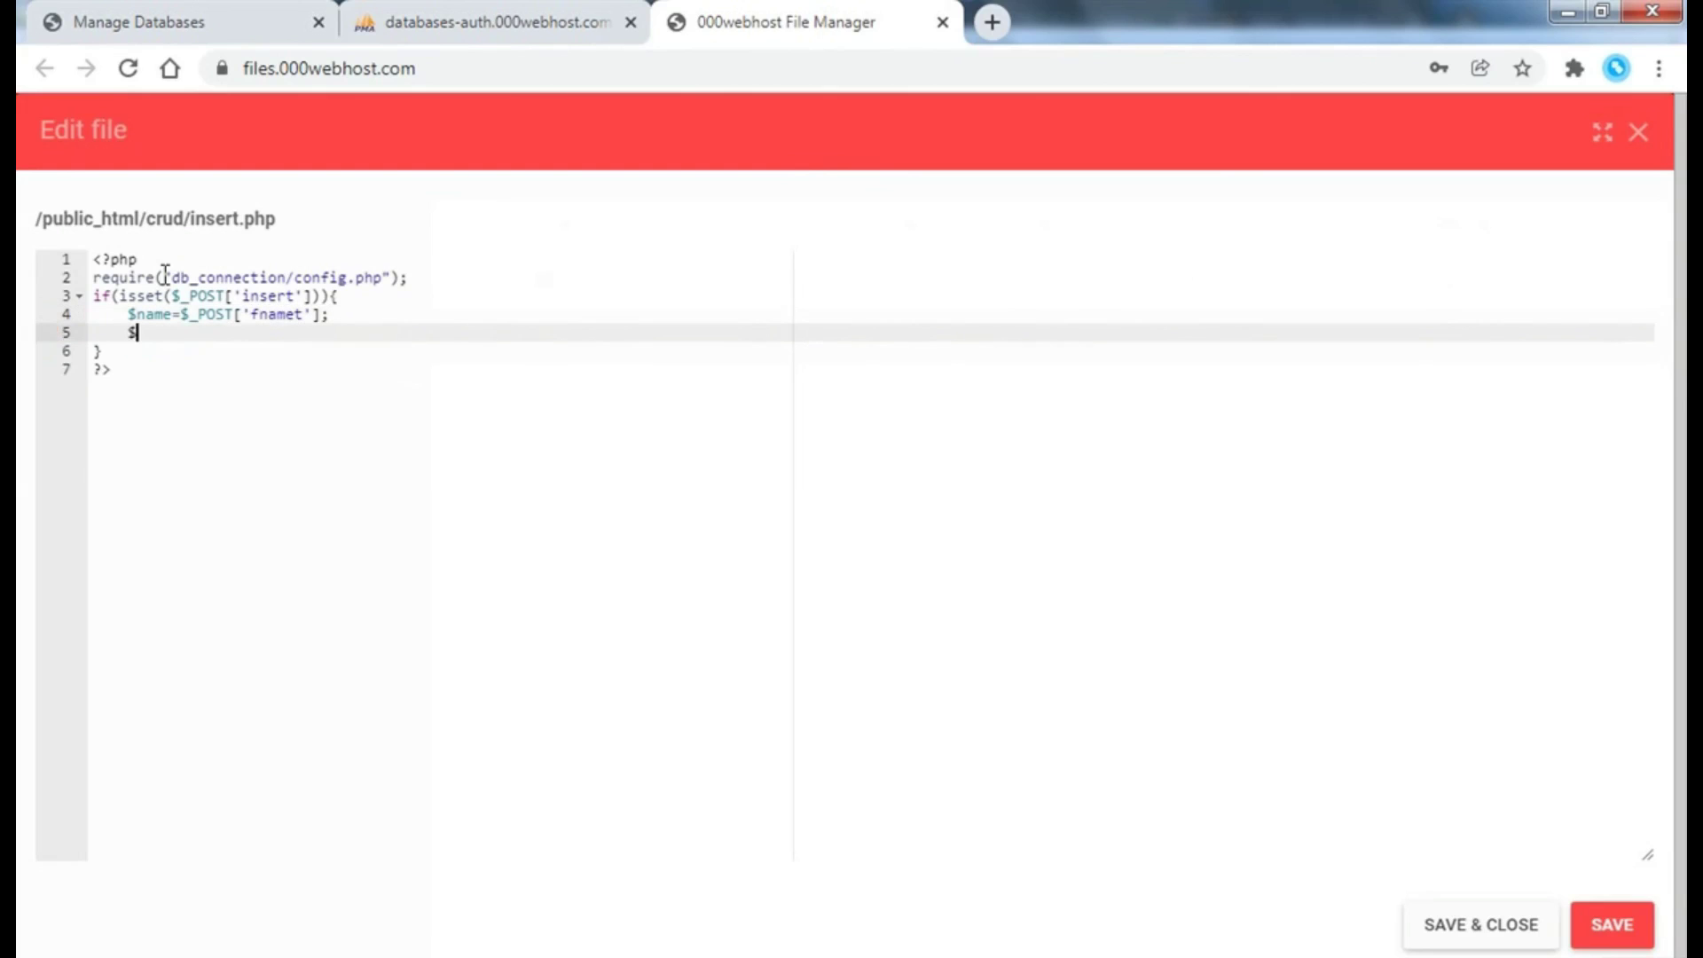
key("Up")
type("f")
key("Down")
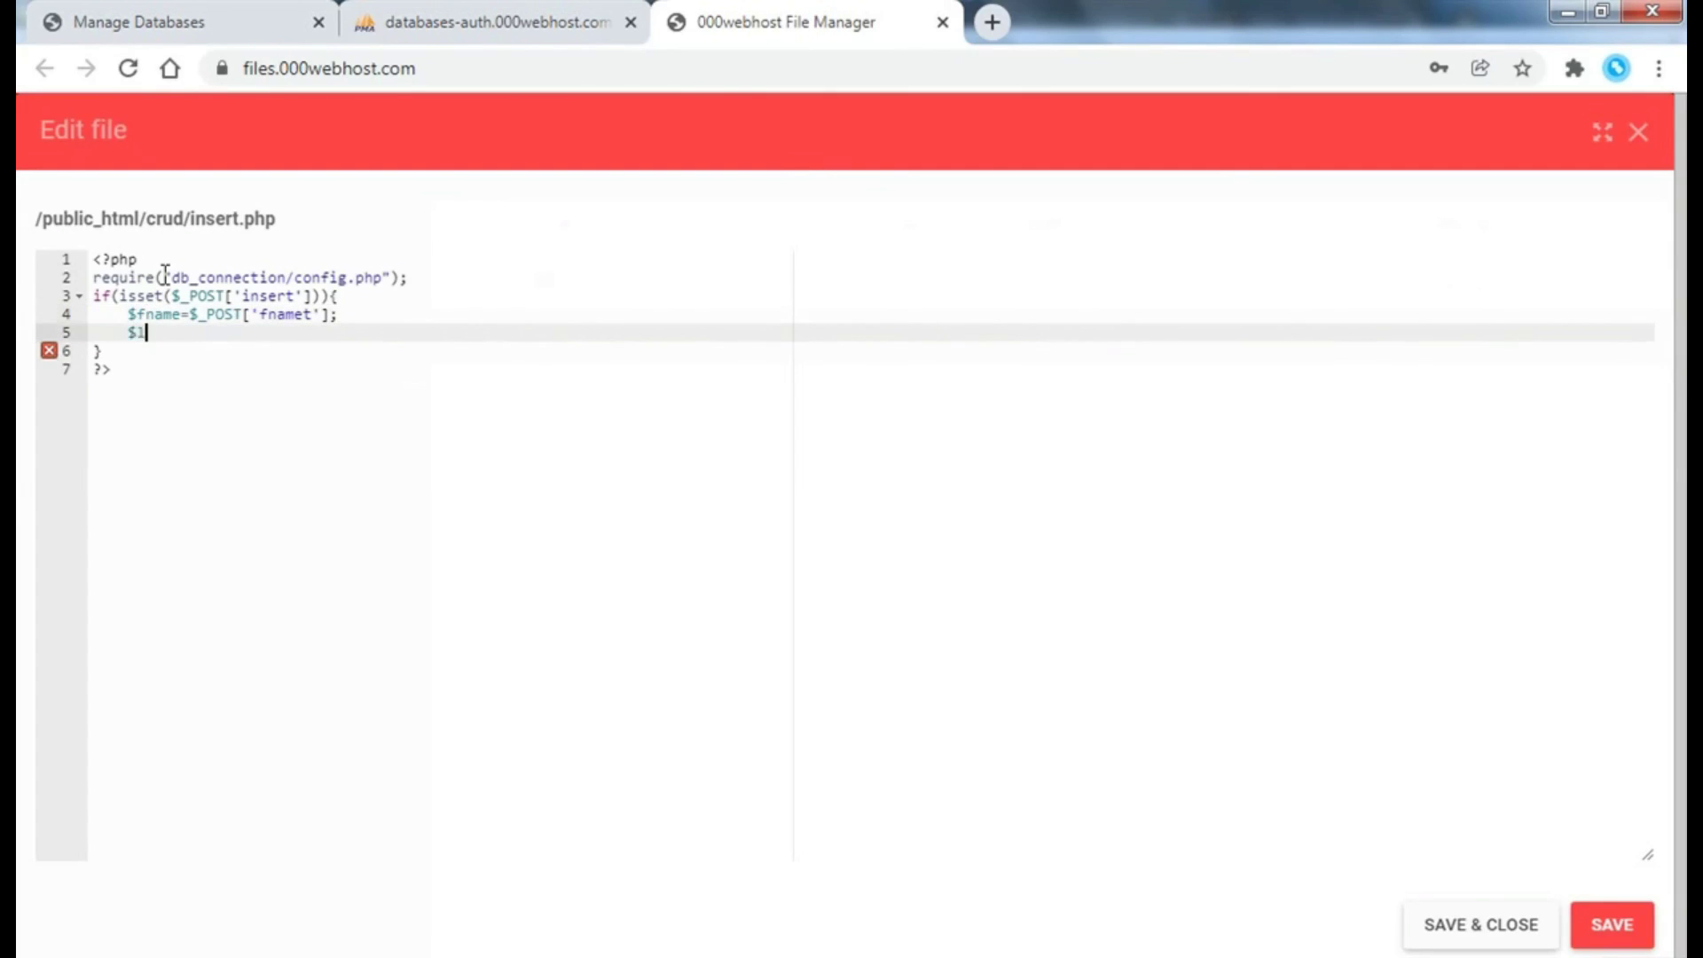
type("name=$_")
type("PO")
type("ST[")
key("BackSpace")
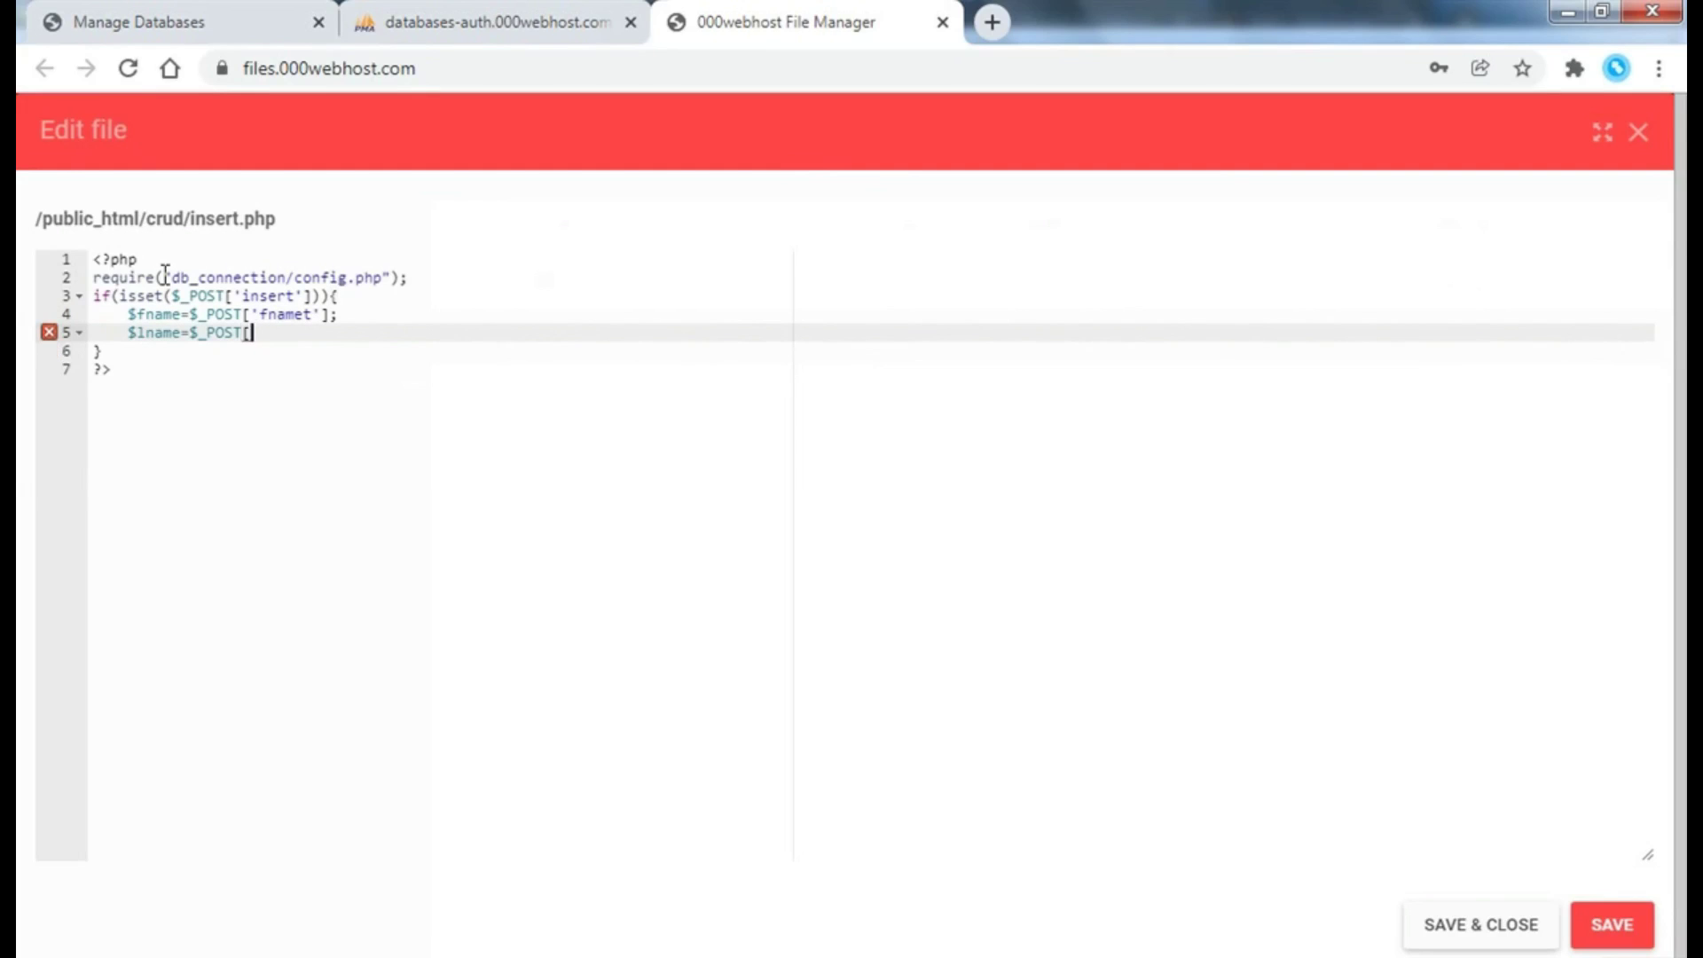
key("BackSpace")
type("{")
key("BackSpace")
type("[")
type("'")
type("lnamet'")
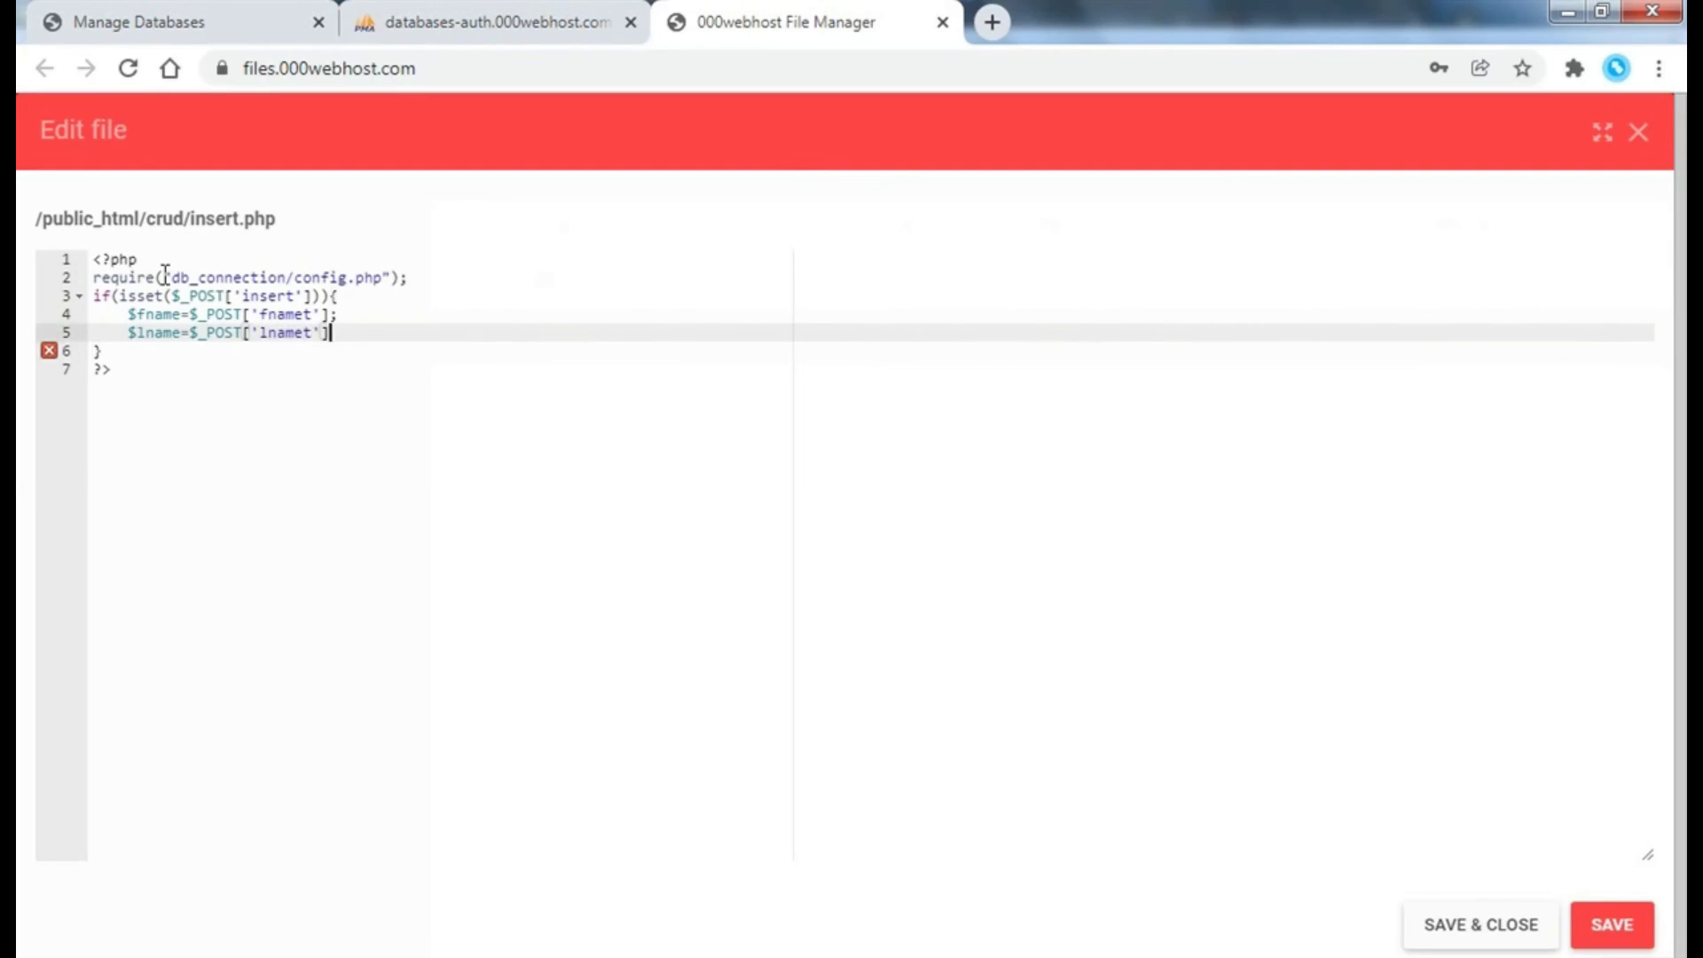
type("];")
- Write $query="INSERT INTO crud_operation(fname,lname)VALUES($fname,$lname)" using the table name copied from the database
key("Return")
key("Return")
type("$q")
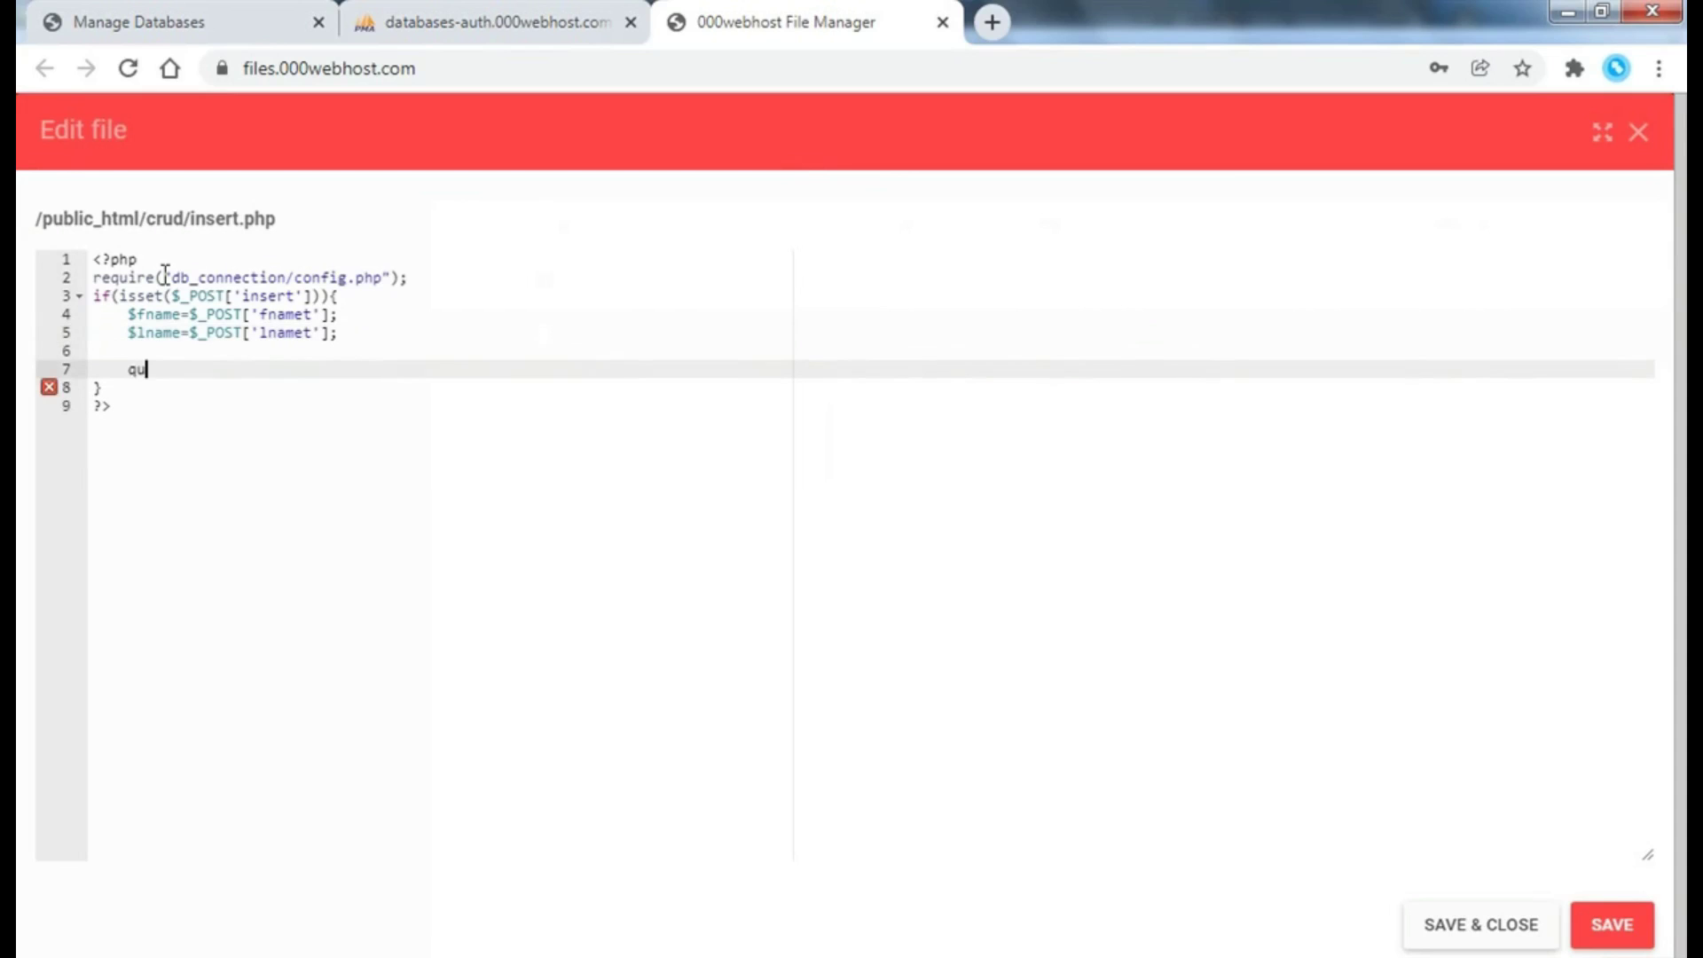
key("BackSpace")
key("BackSpace")
type("$quer4")
key("BackSpace")
key("BackSpace")
type("INSERT ")
type("IN")
key("BackSpace")
key("BackSpace")
key("BackSpace")
key("BackSpace")
key("BackSpace")
key("BackSpace")
type("\"IN")
type("SERT INTO")
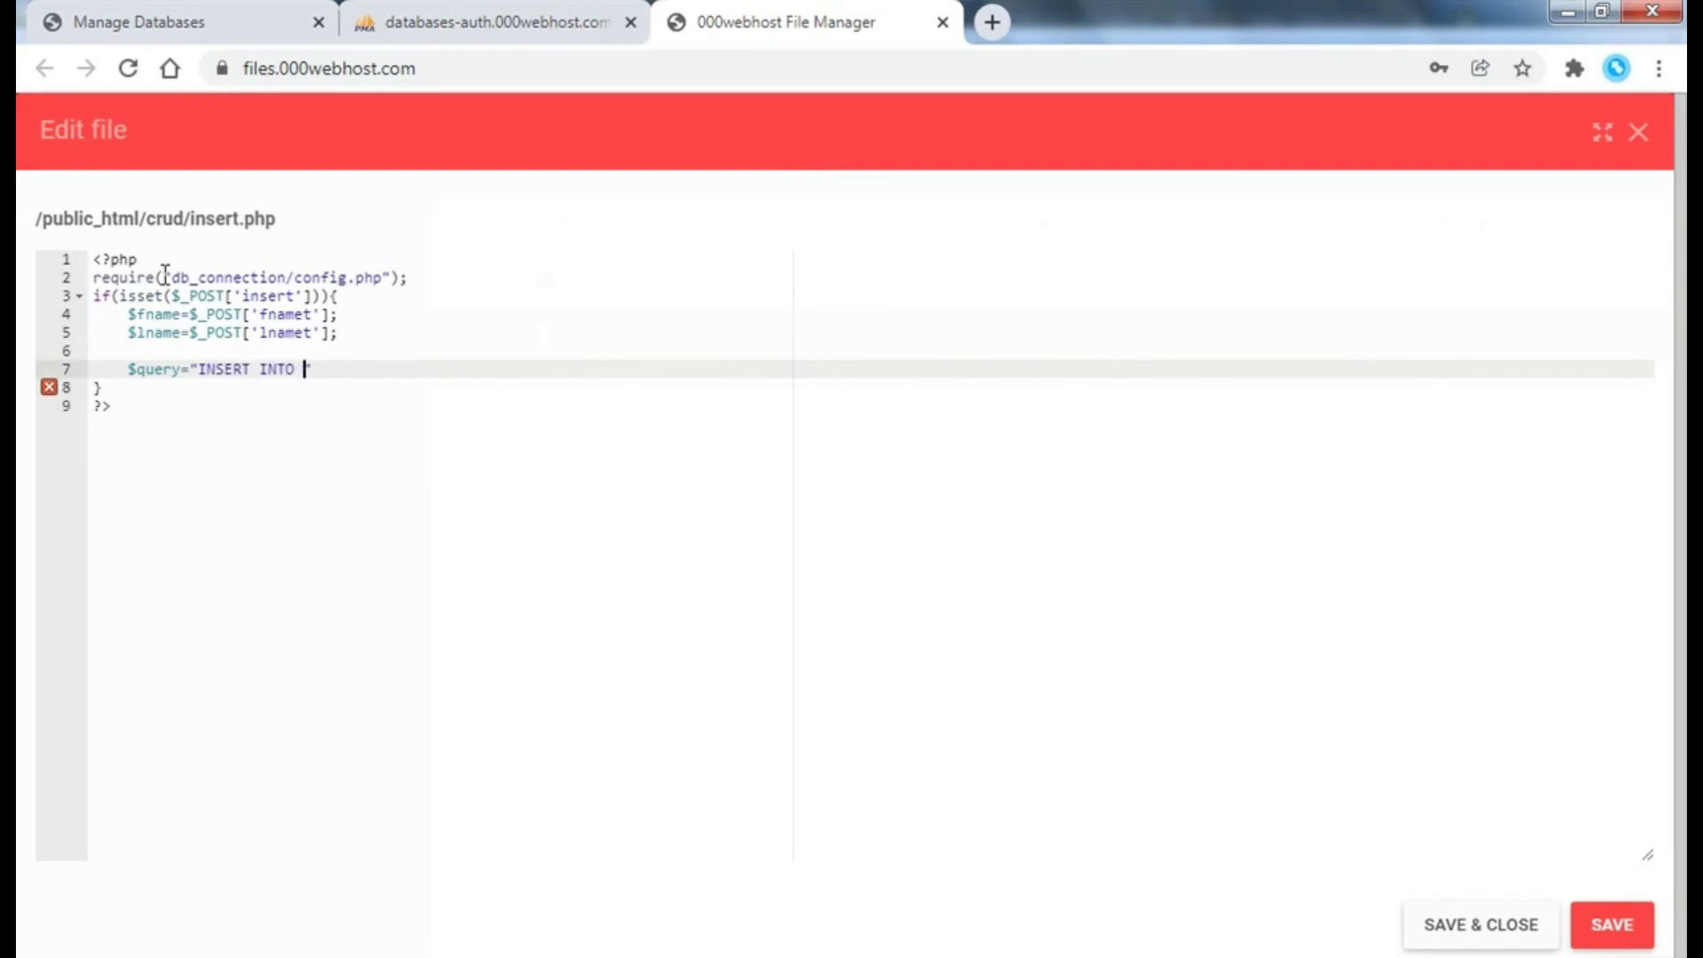
left_click(528, 12)
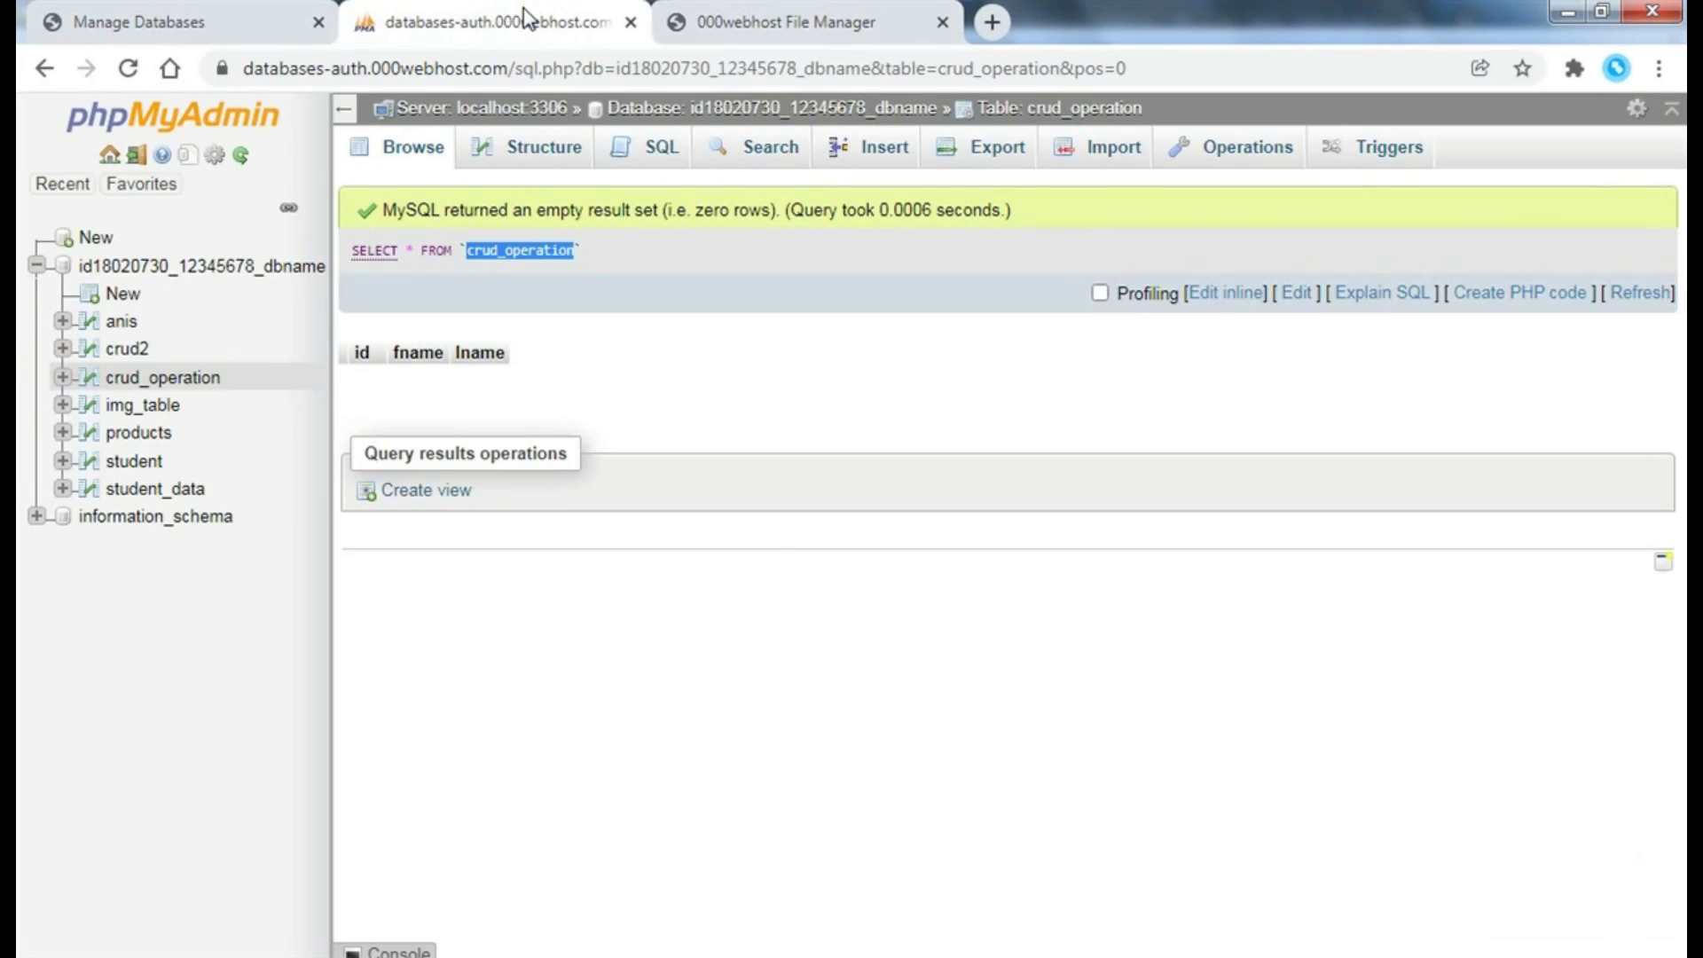
left_click(769, 14)
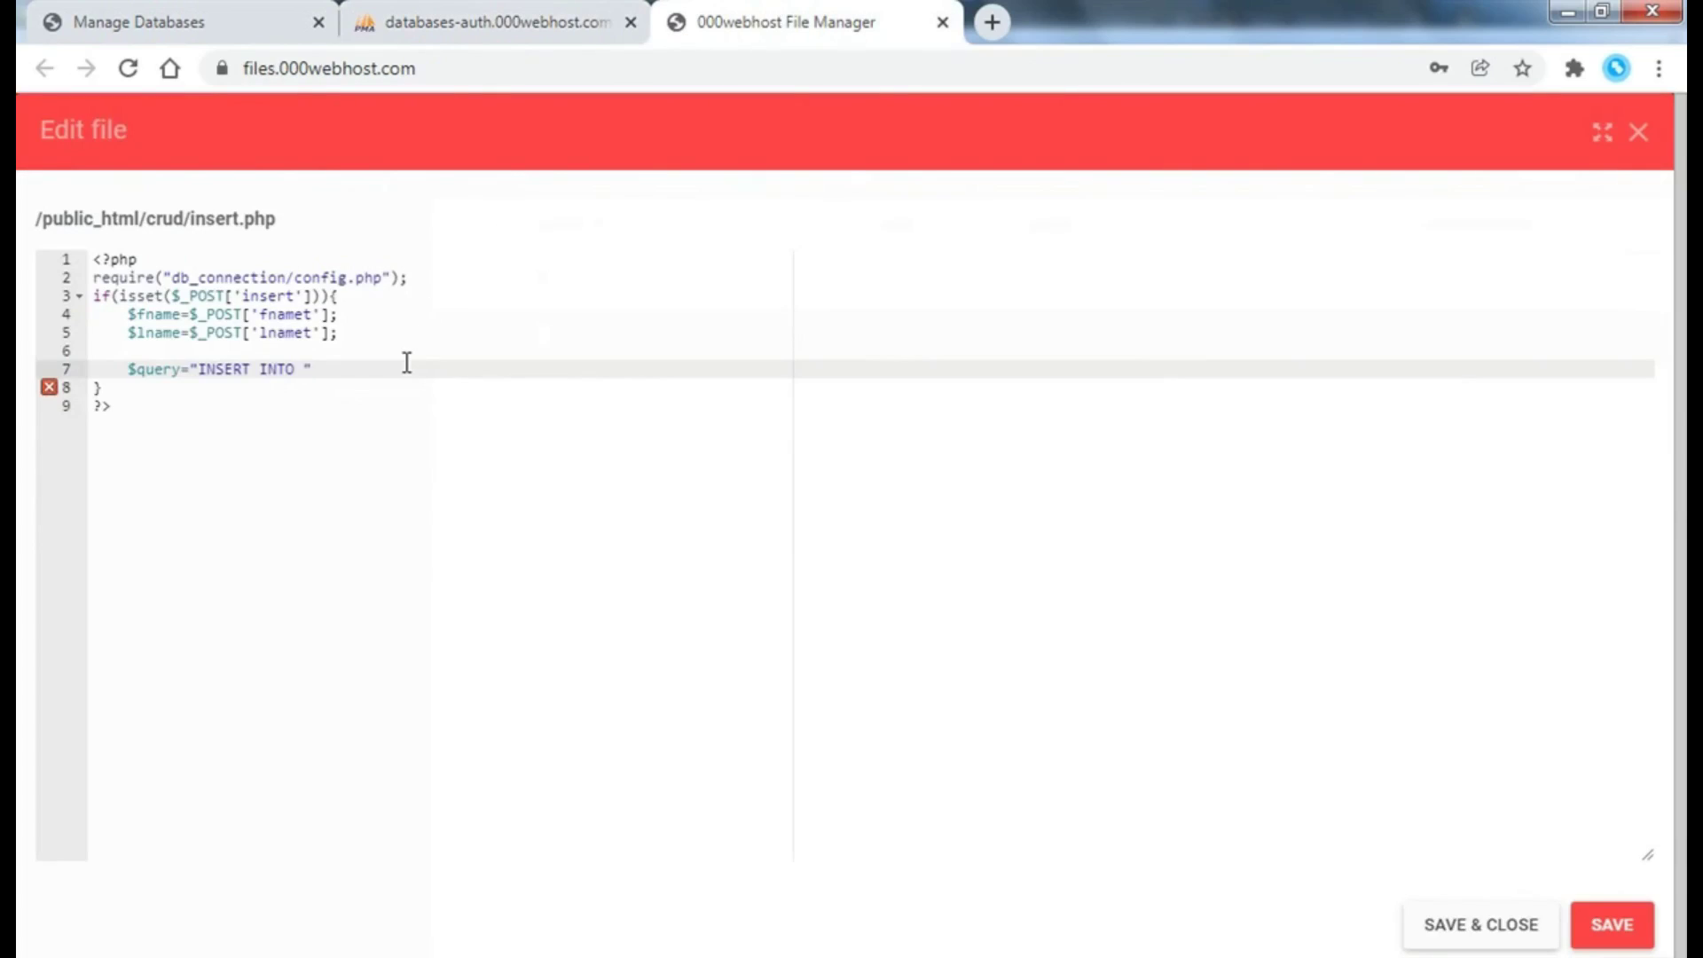
type("crud_operation")
type("(fna")
type("me,lname")
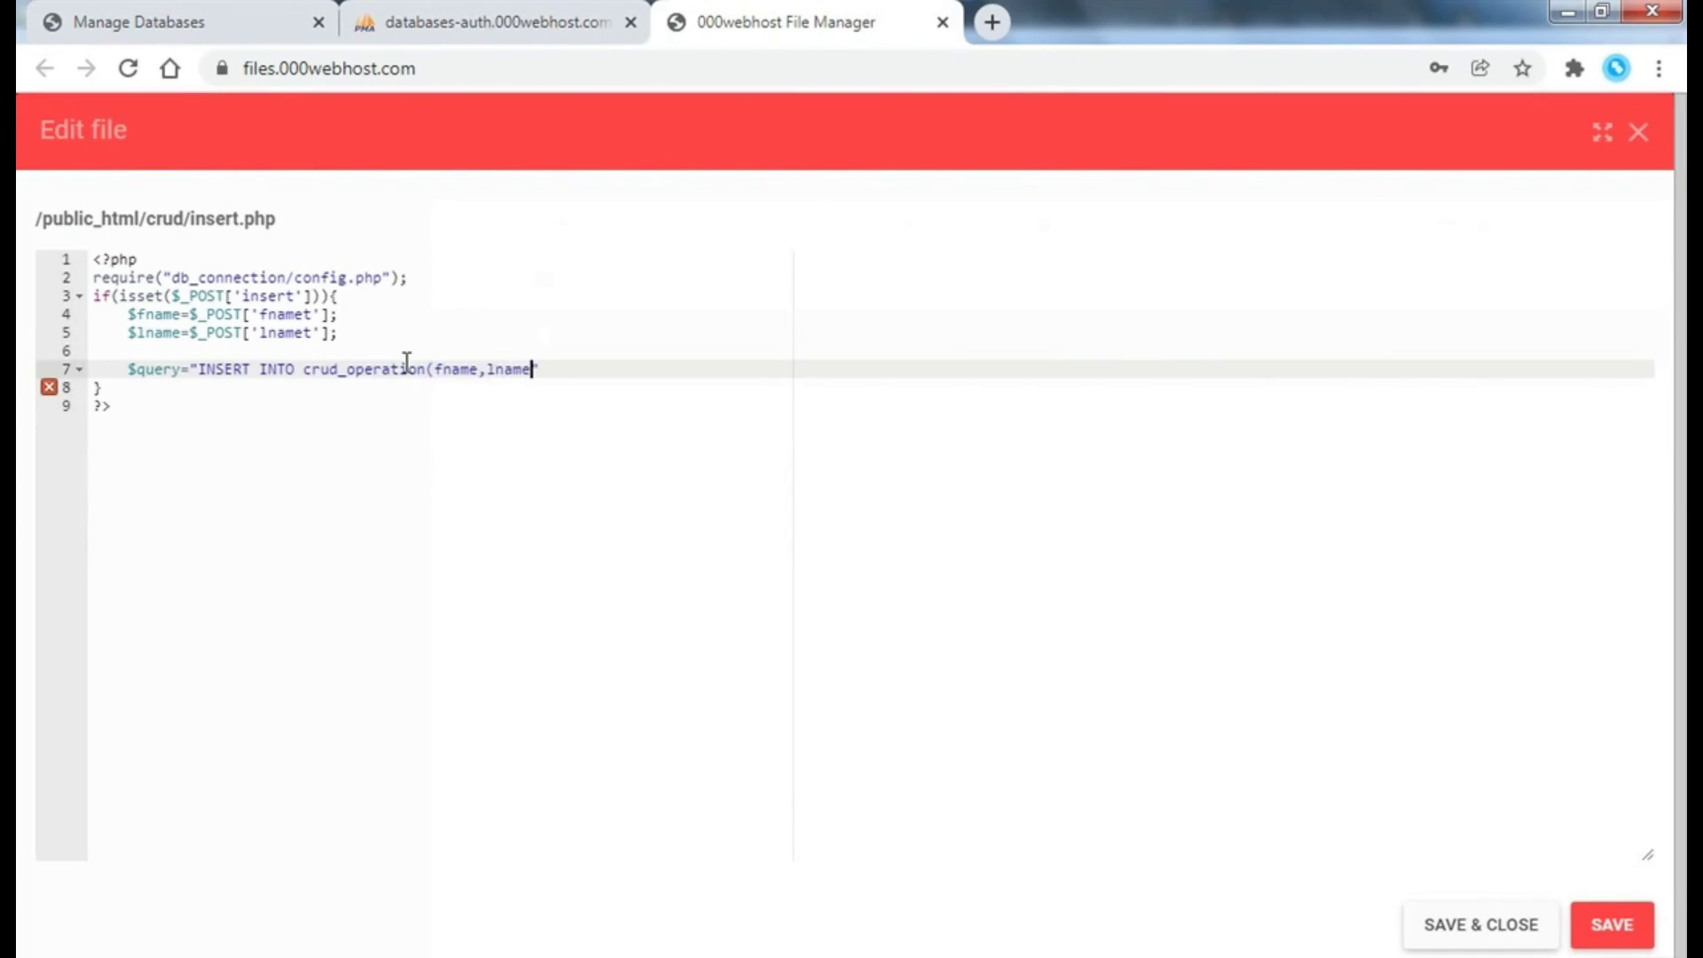
type(")V")
type("ALUES(")
type("$")
type("fname,$")
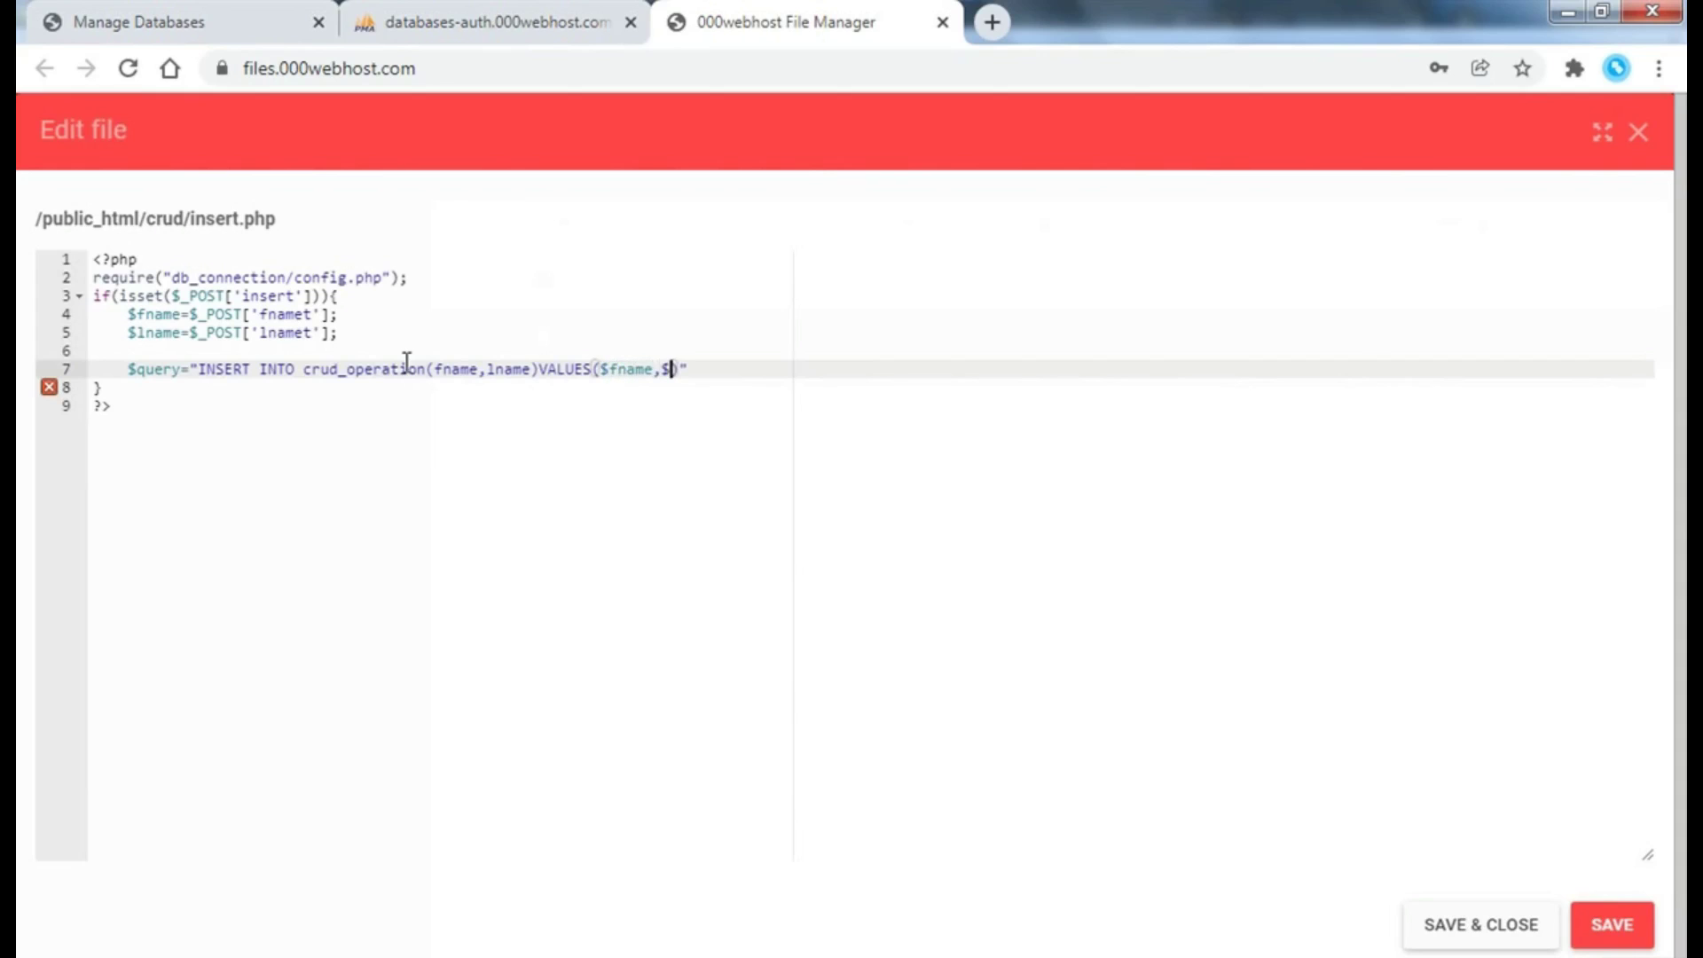
type("lname)\"")
- Run the query with mysqli_query($conn,$query) and start a mysqli_close($conn) line after the block
key("Return")
type("$")
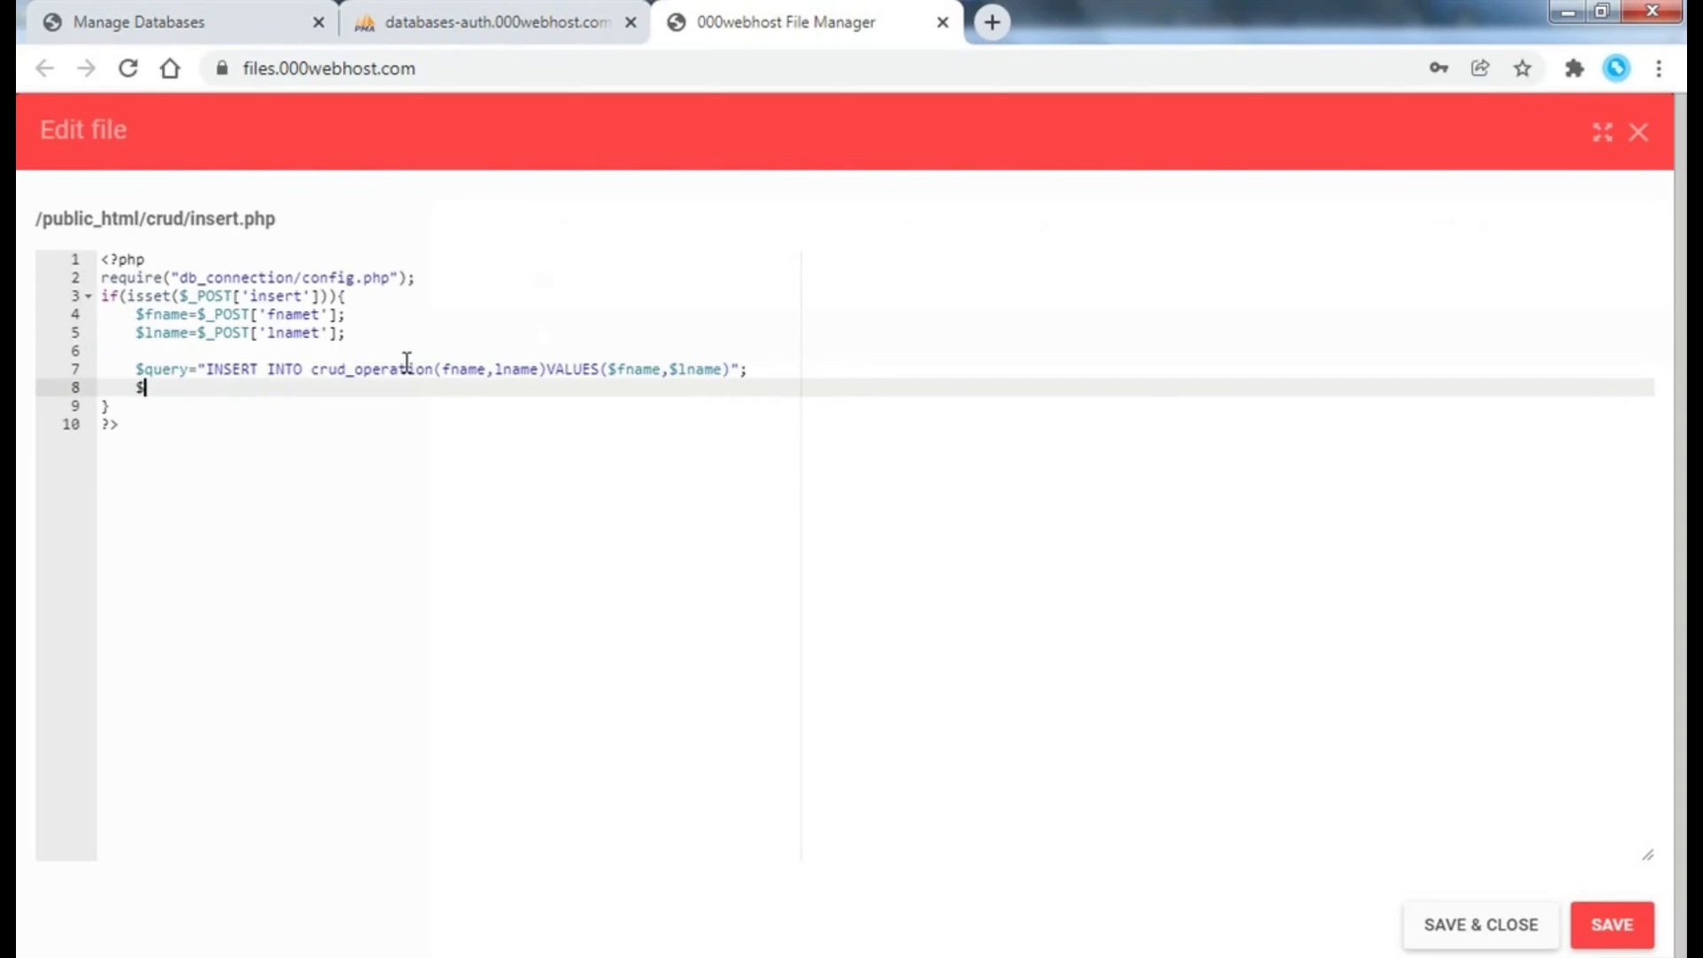
type("result")
type("=mysqli_")
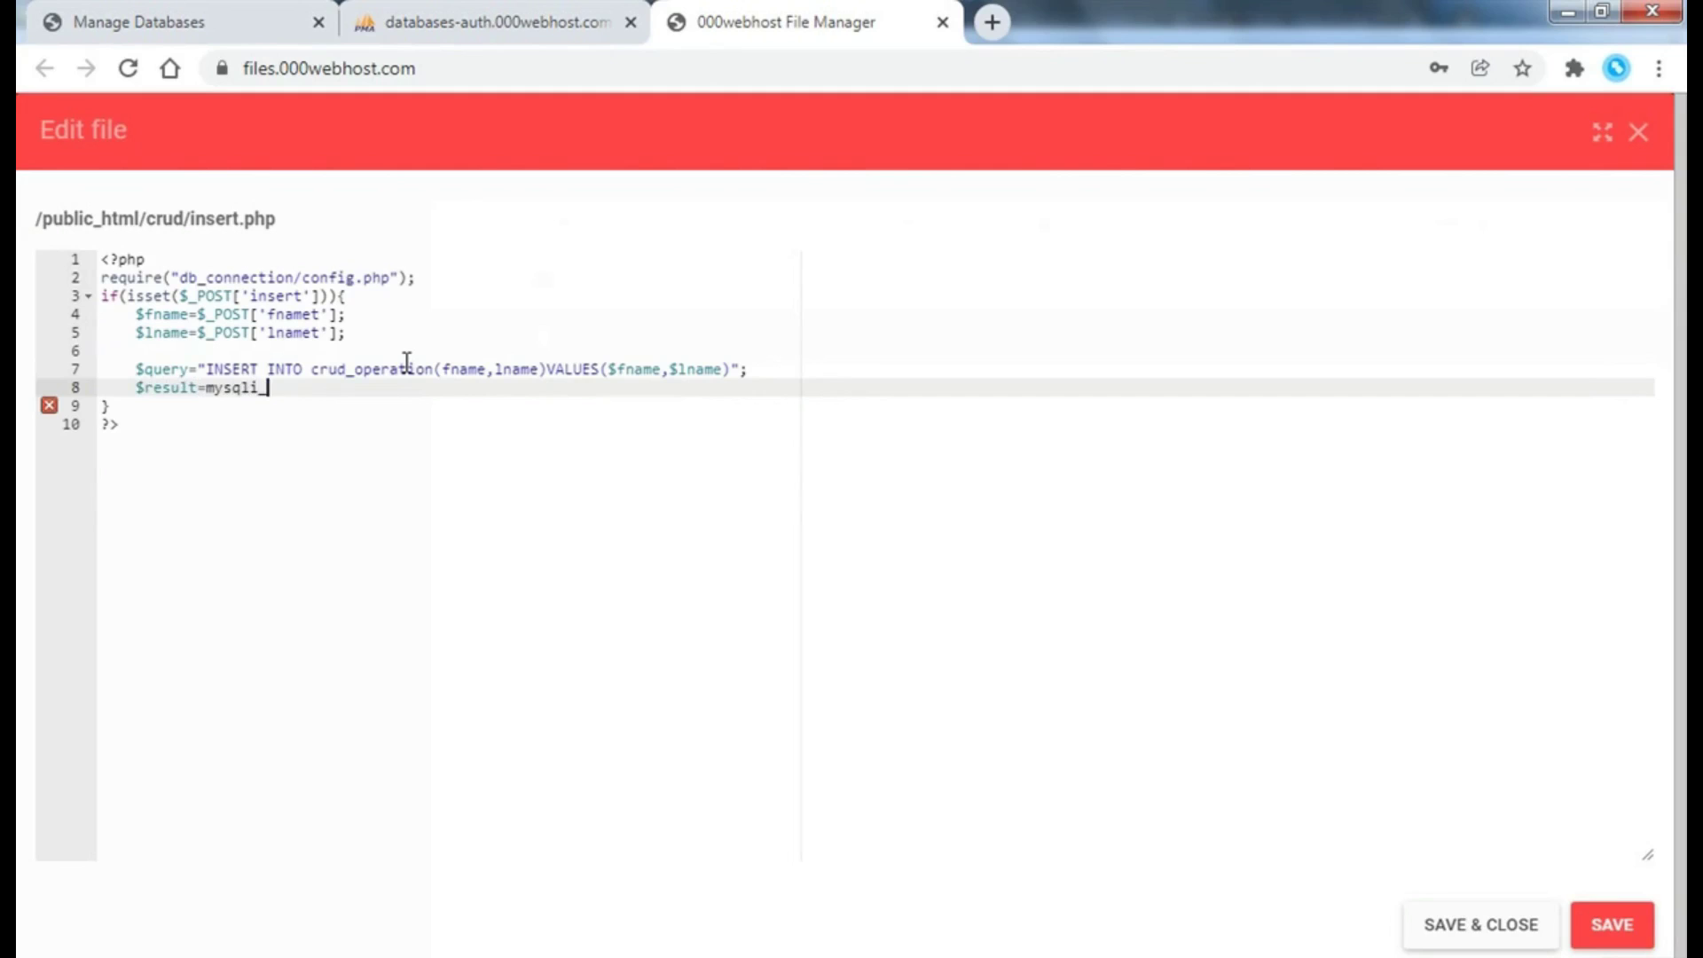
type("quer4y")
type("($co")
type("nn,$qu")
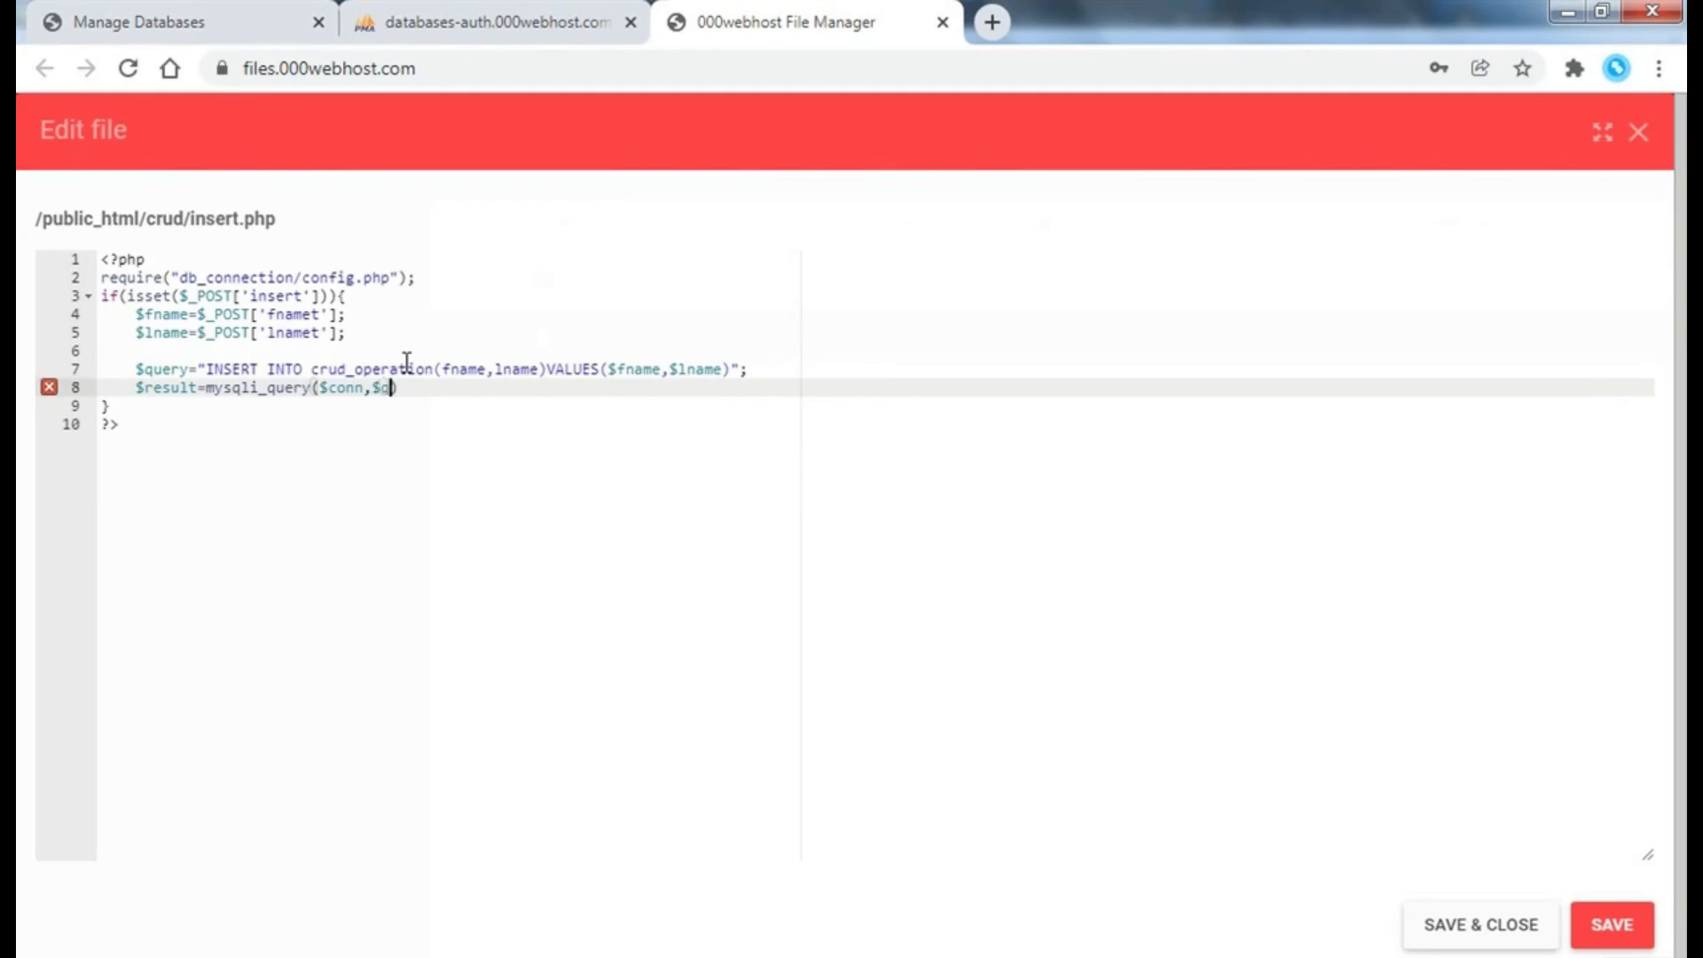
type("ery")
type(";")
key("Down")
key("Down")
key("Up")
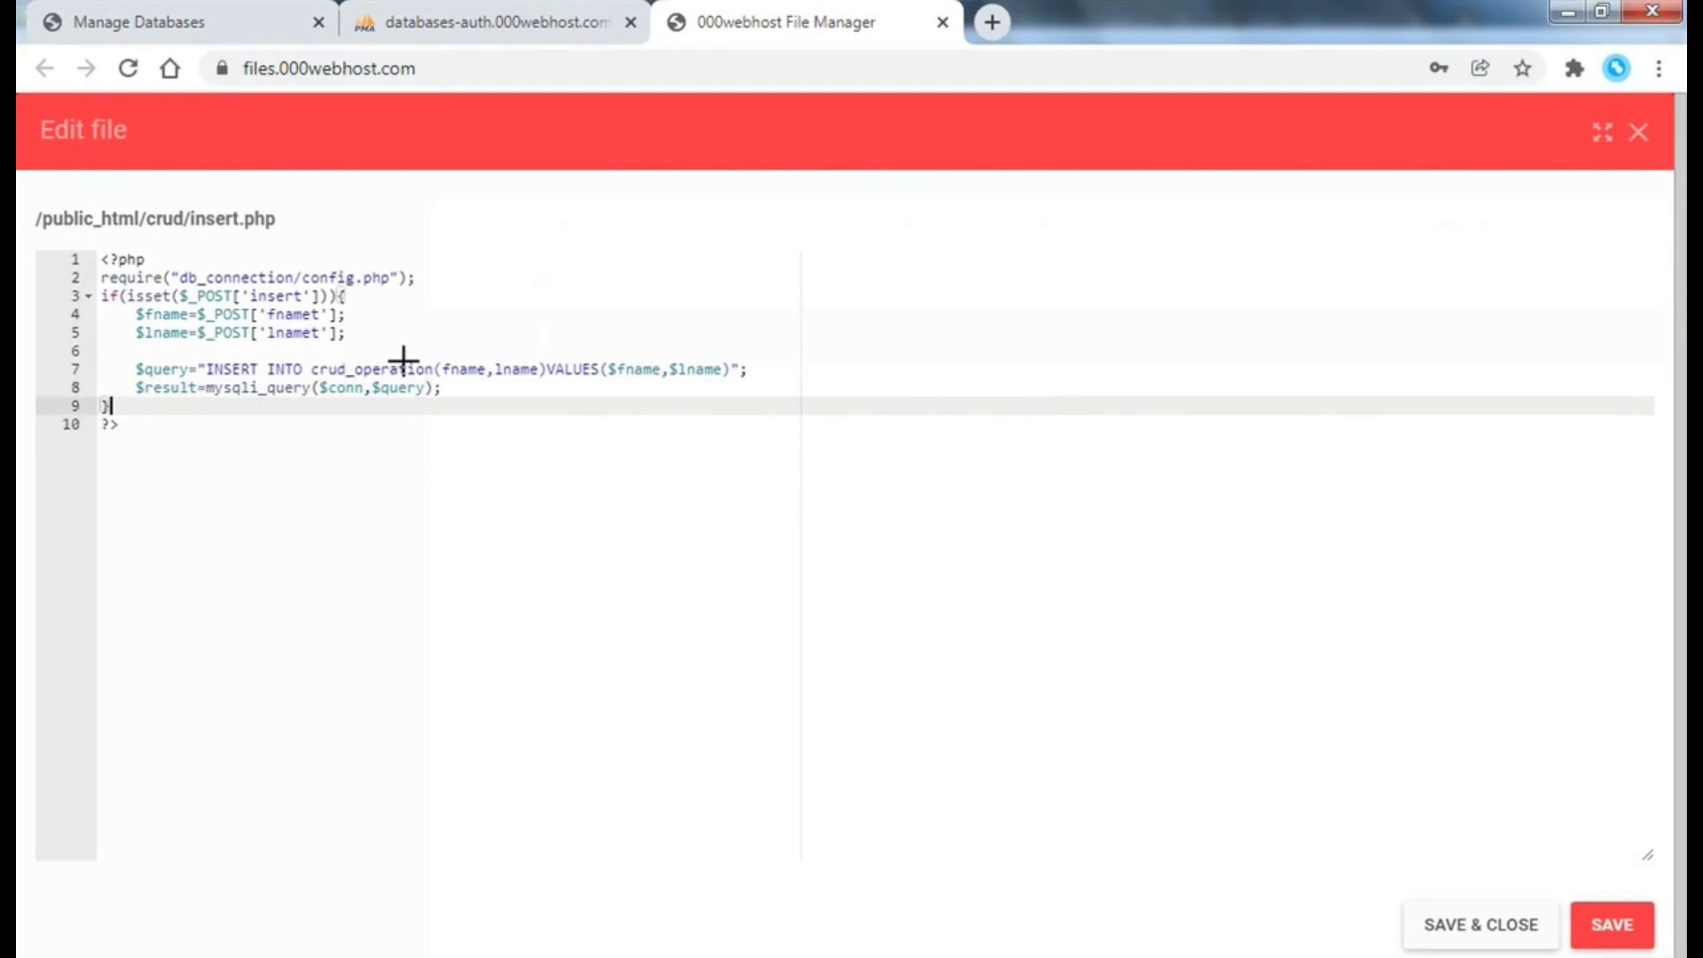
key("Return")
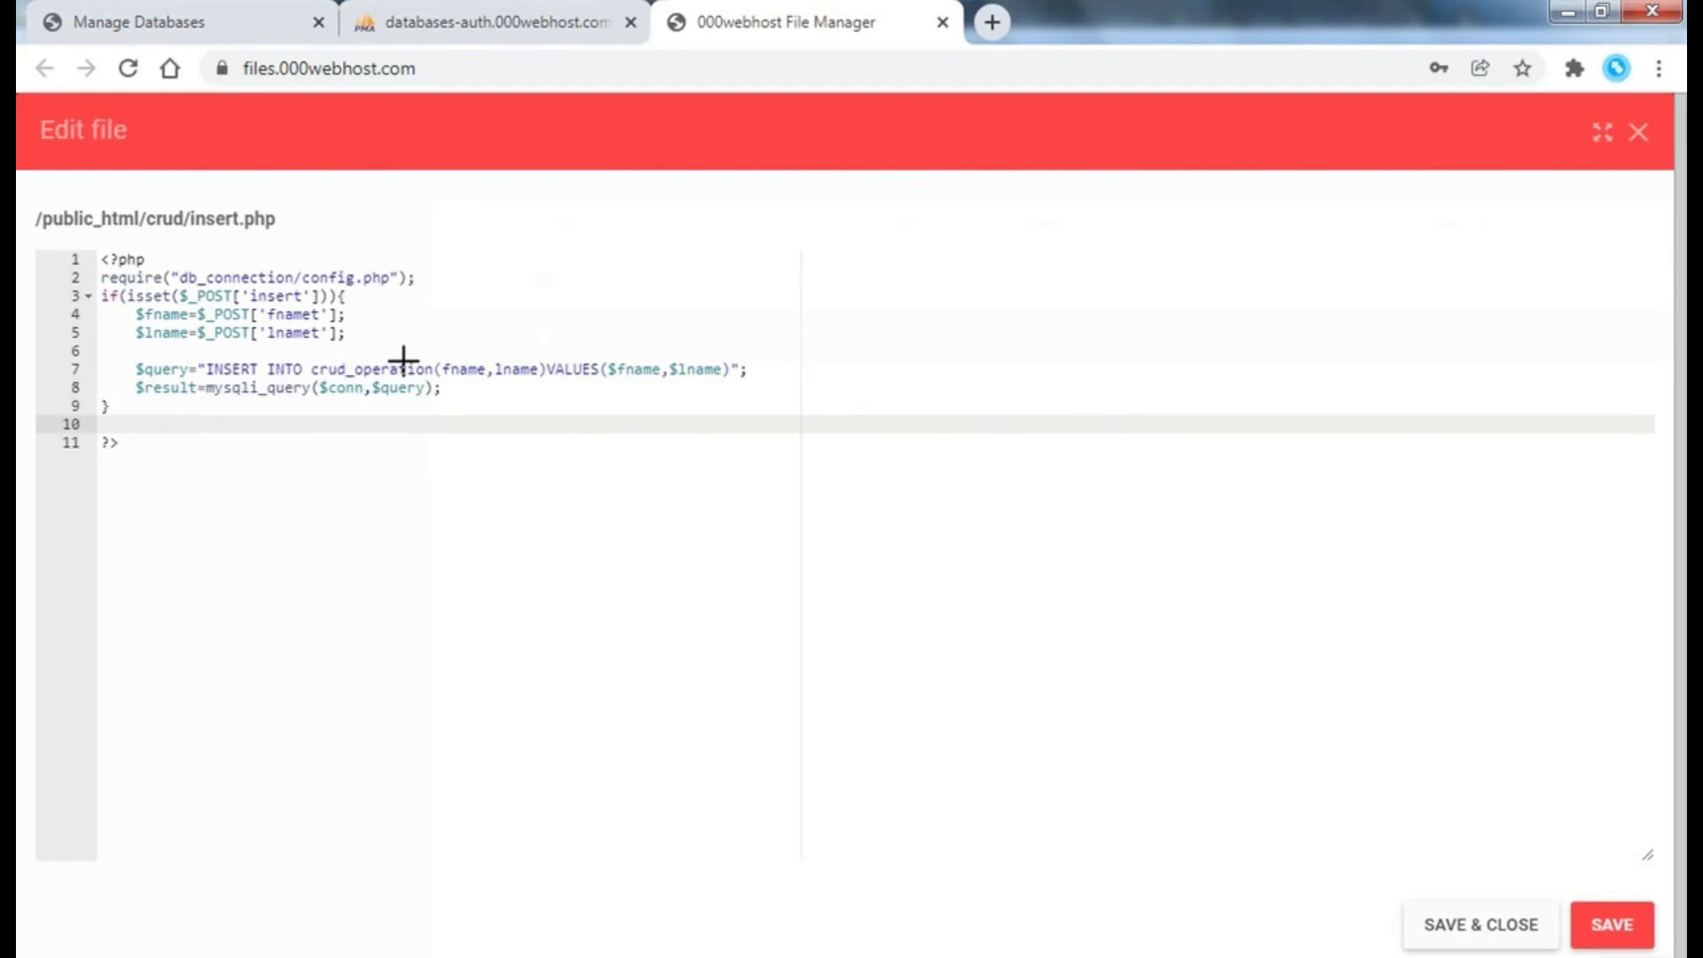
type("mysqli_")
type("(")
type("$cn")
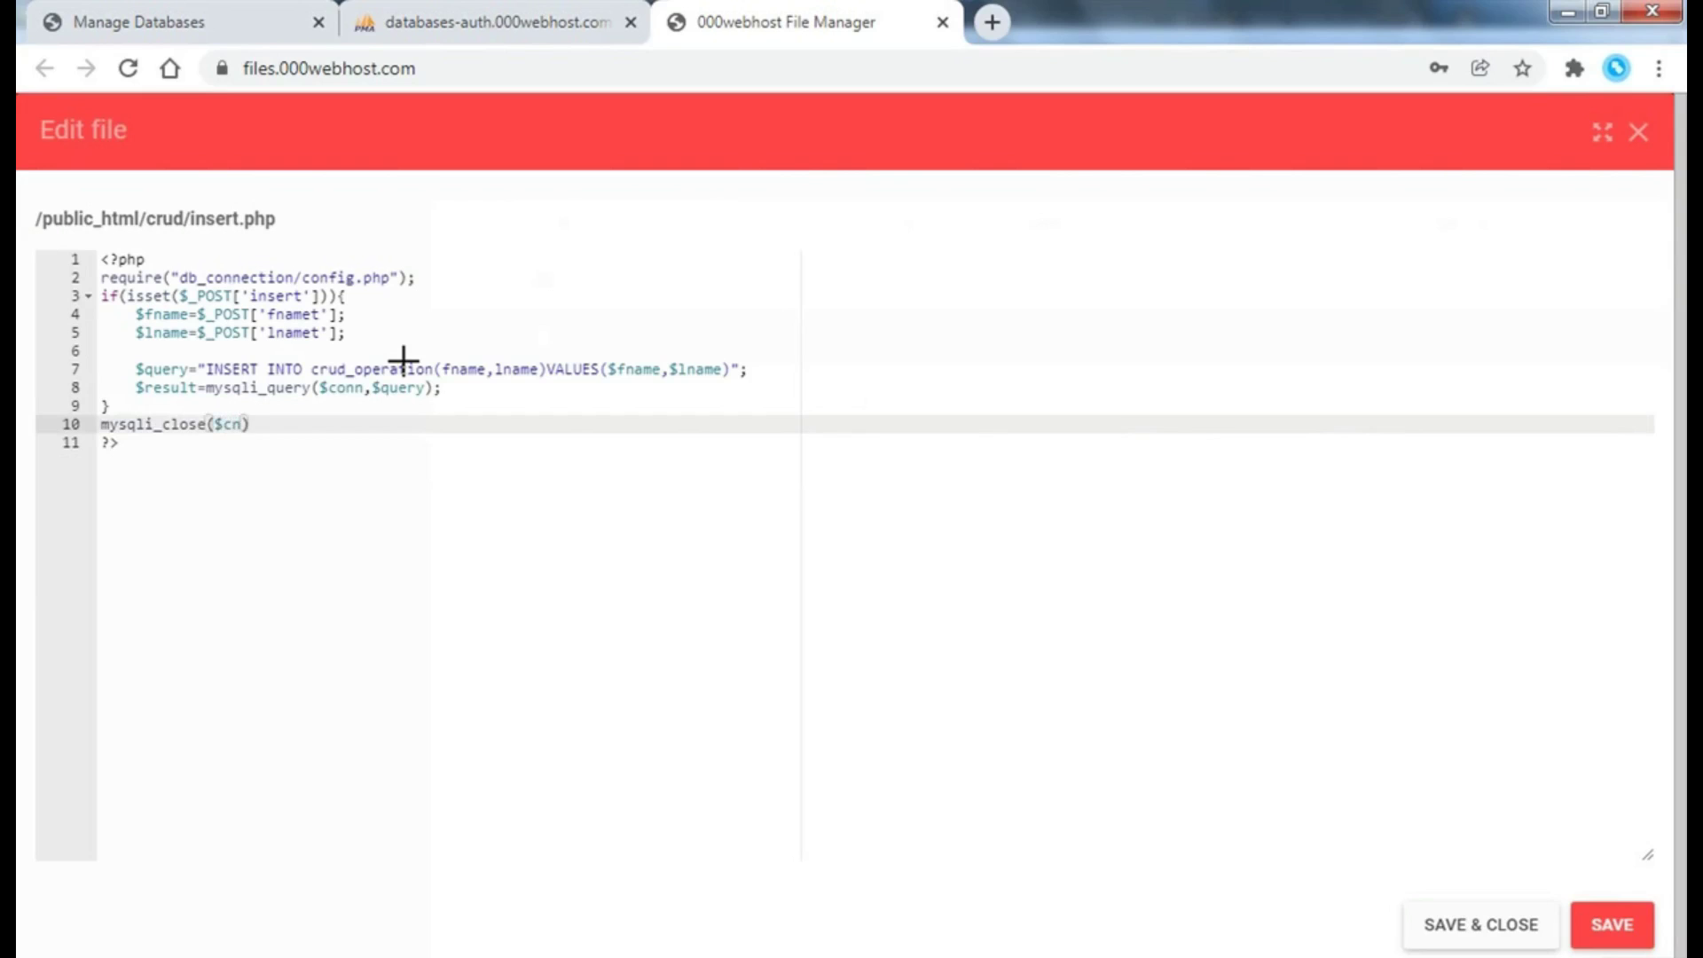
type("nn")
type(";")
- Save insert.php and open db_connection/config.php for editing
left_click(1488, 924)
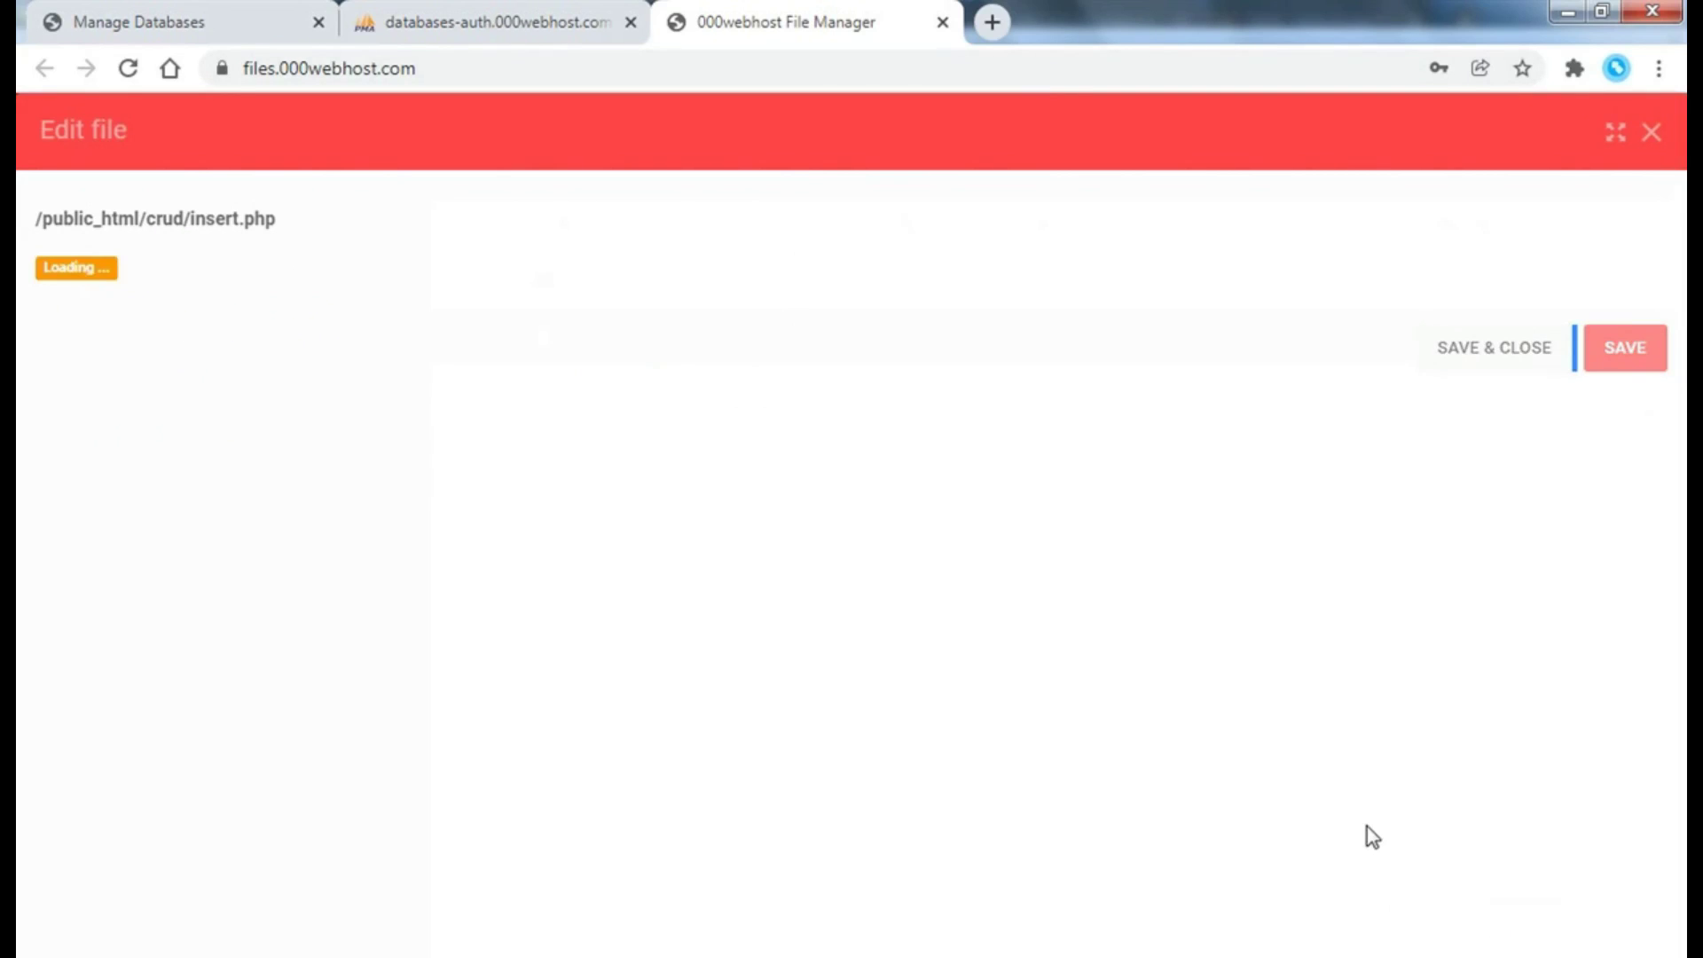
left_click(642, 295)
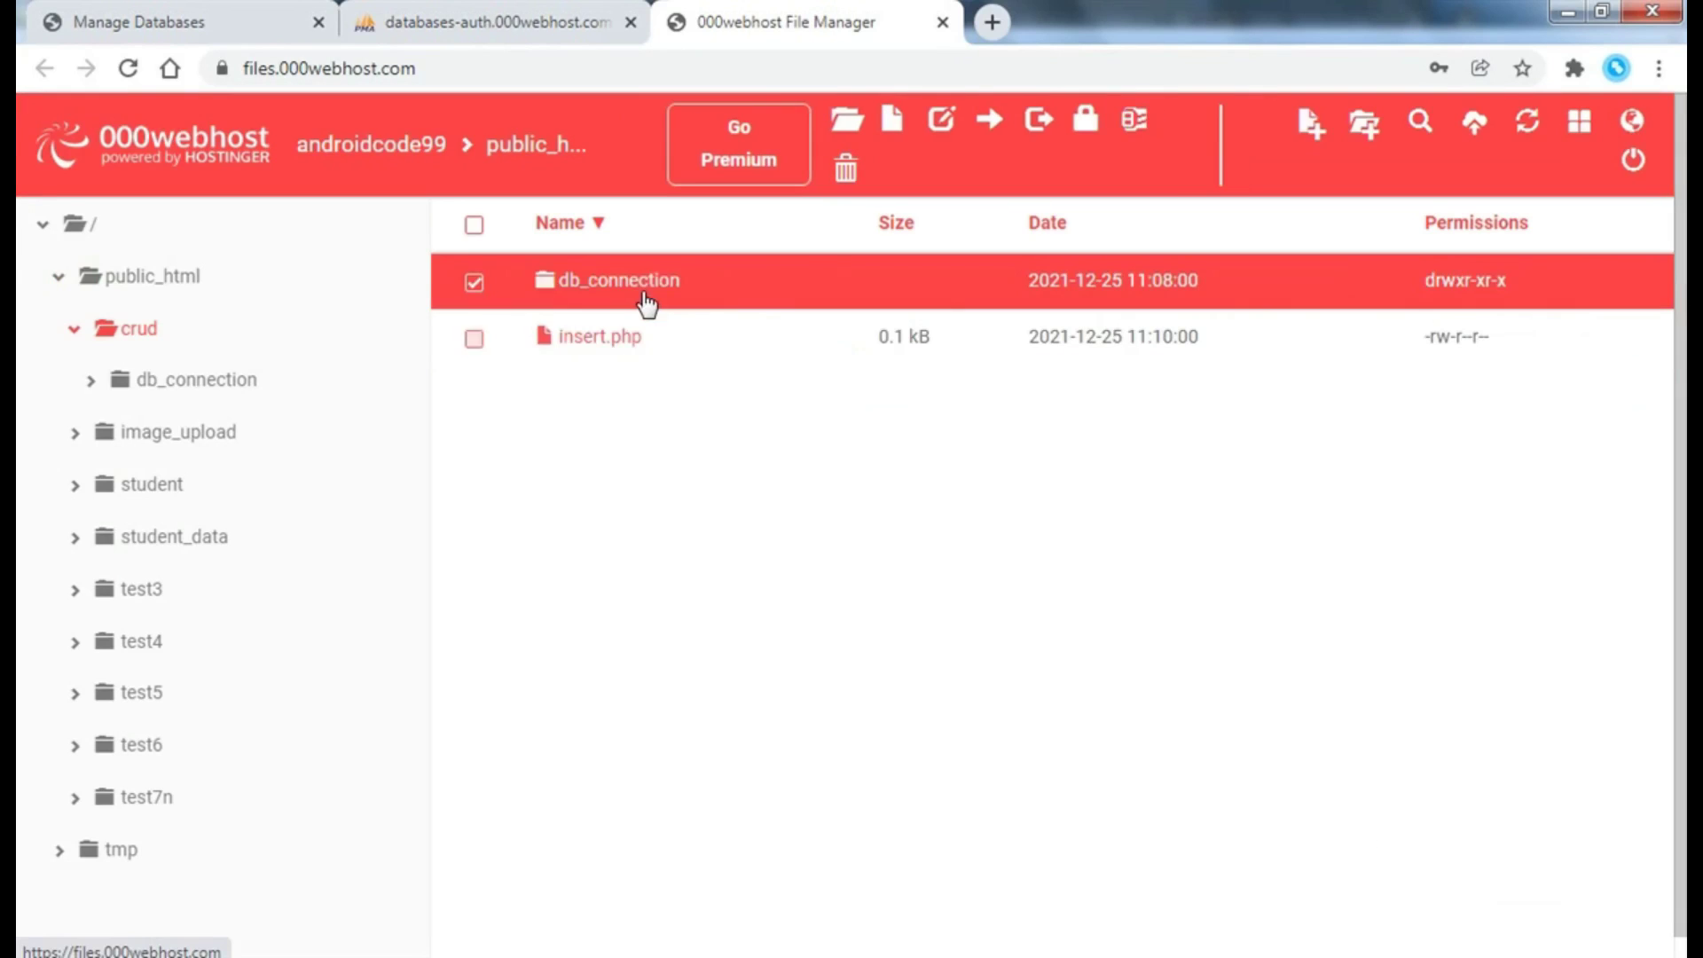
left_click(847, 124)
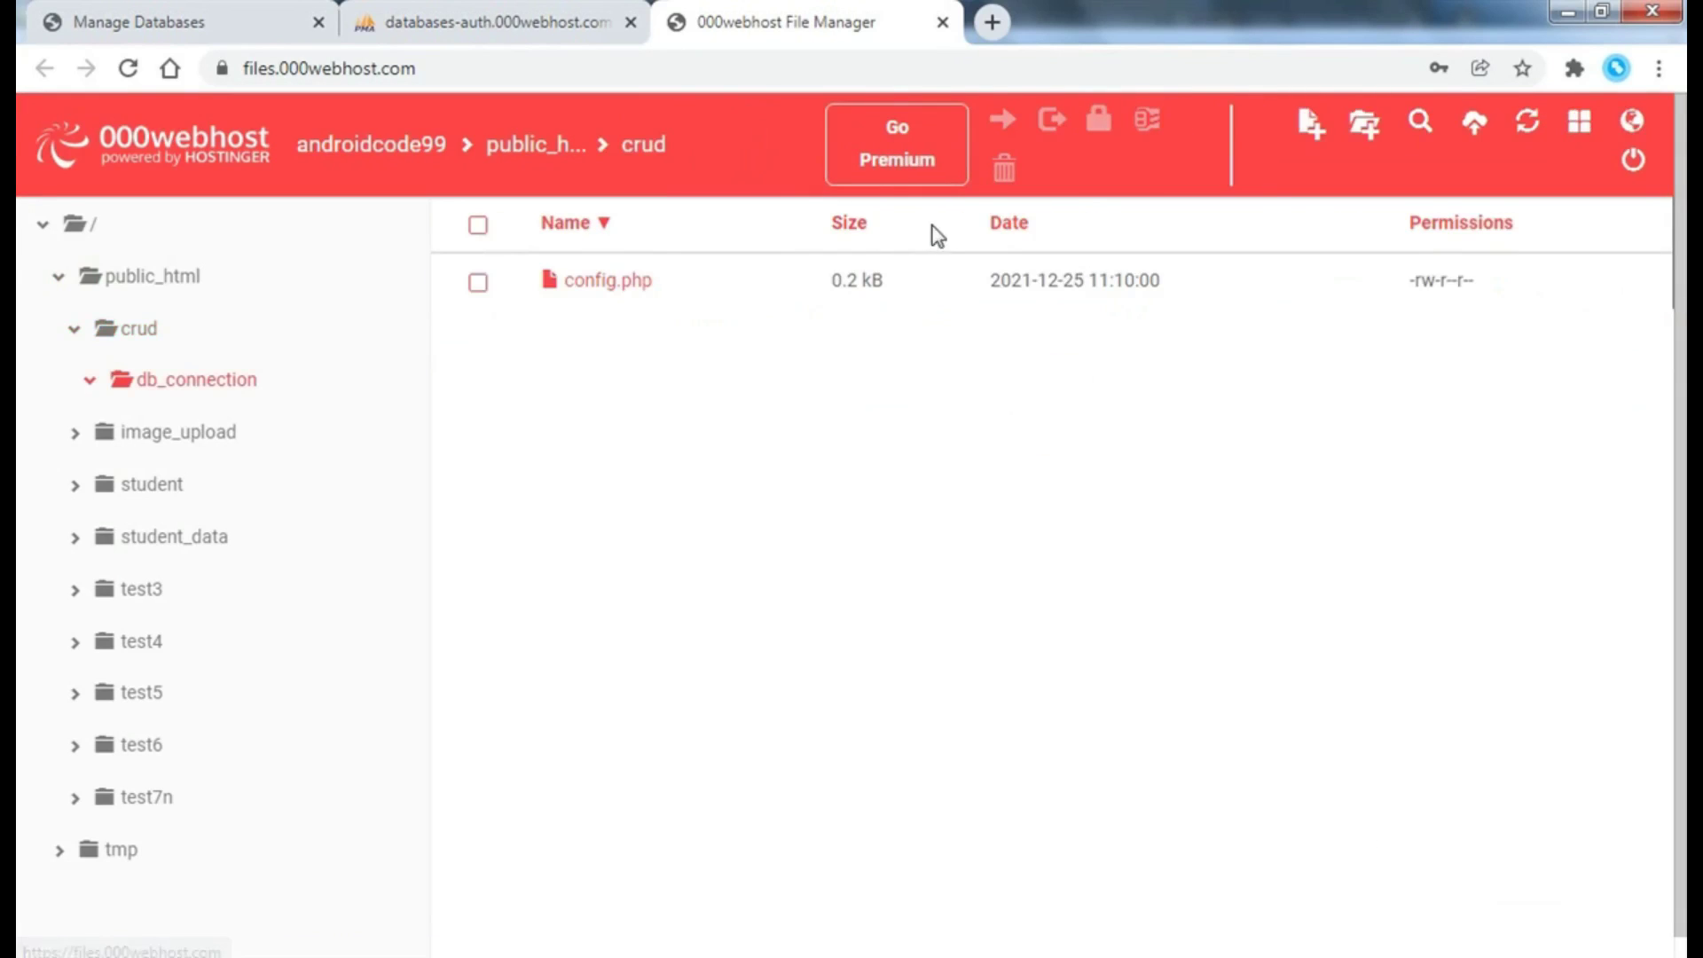
left_click(590, 286)
left_click(902, 120)
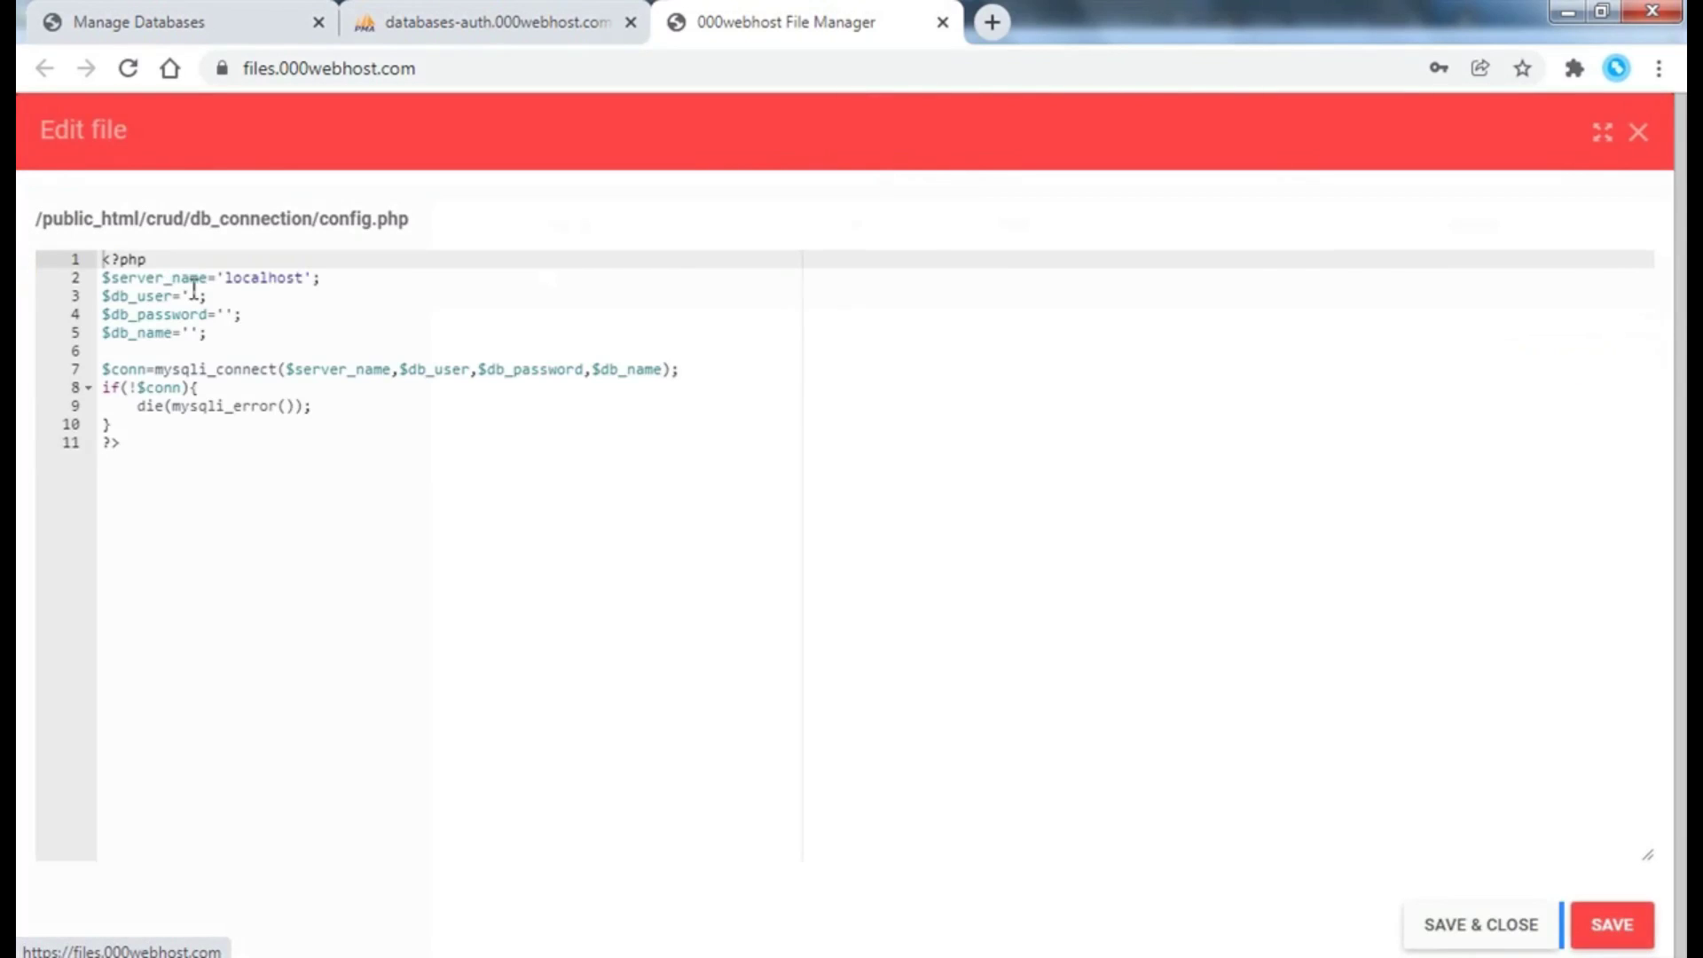
- Paste the database username and database name from the credentials notes into db_user and db_name
left_click(192, 296)
key("alt+Tab")
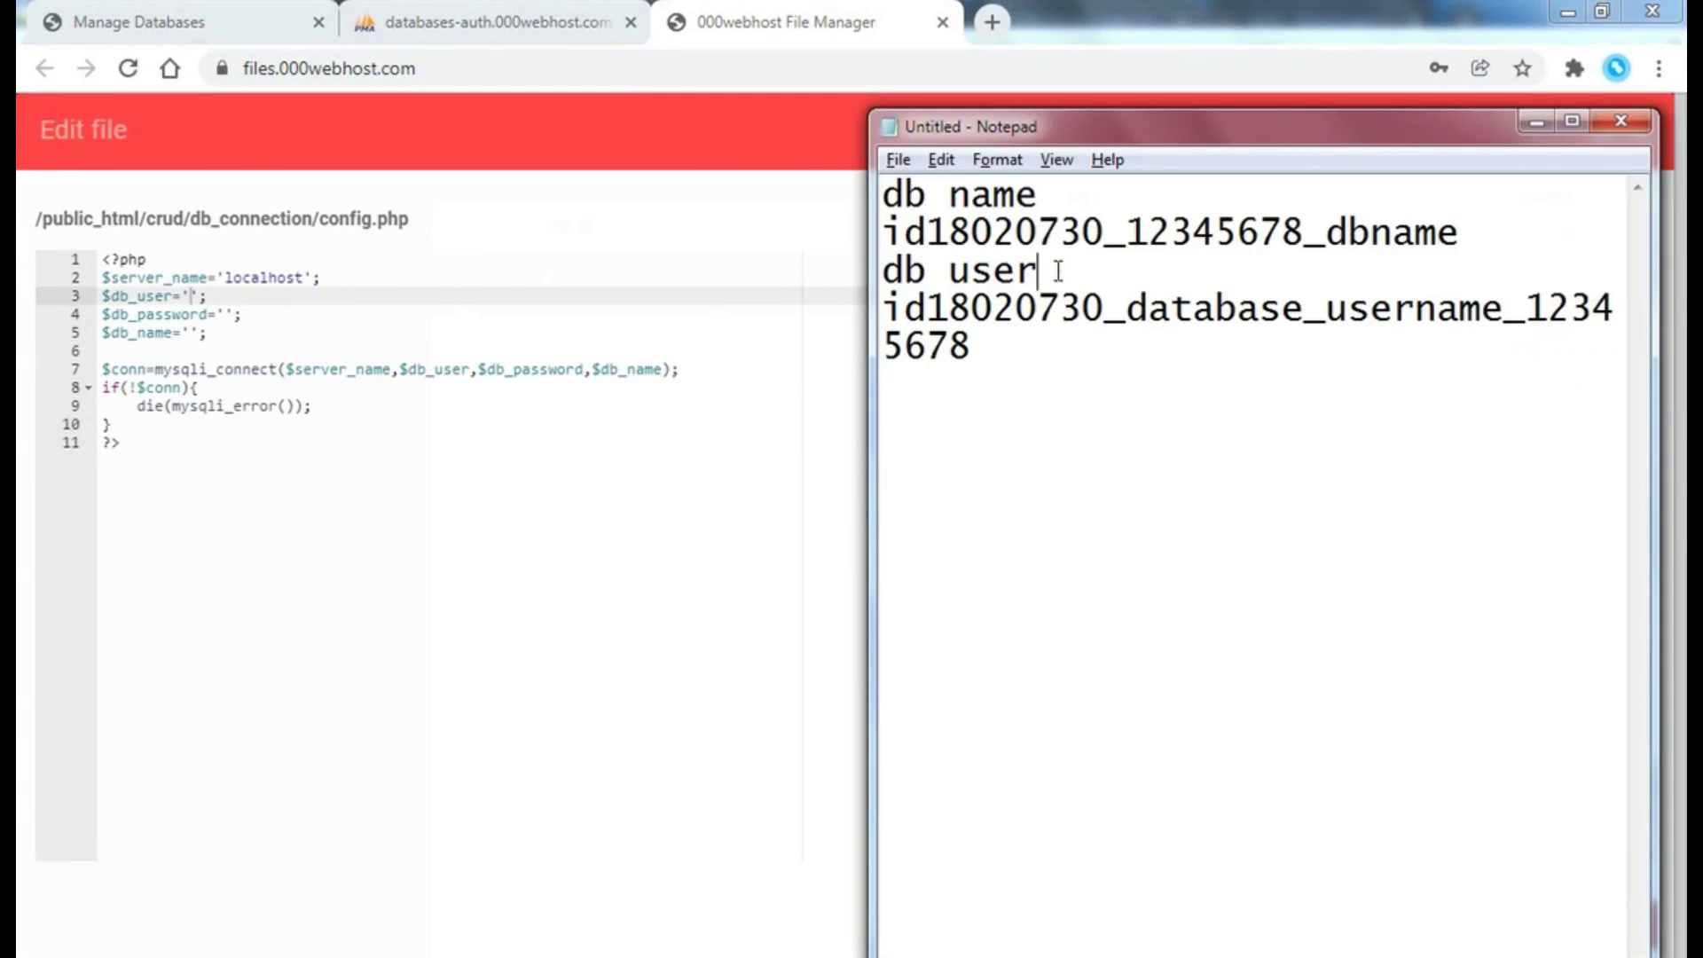
key("Down")
key("Down")
key("shift+Up")
key("shift+Home")
key("ctrl+c")
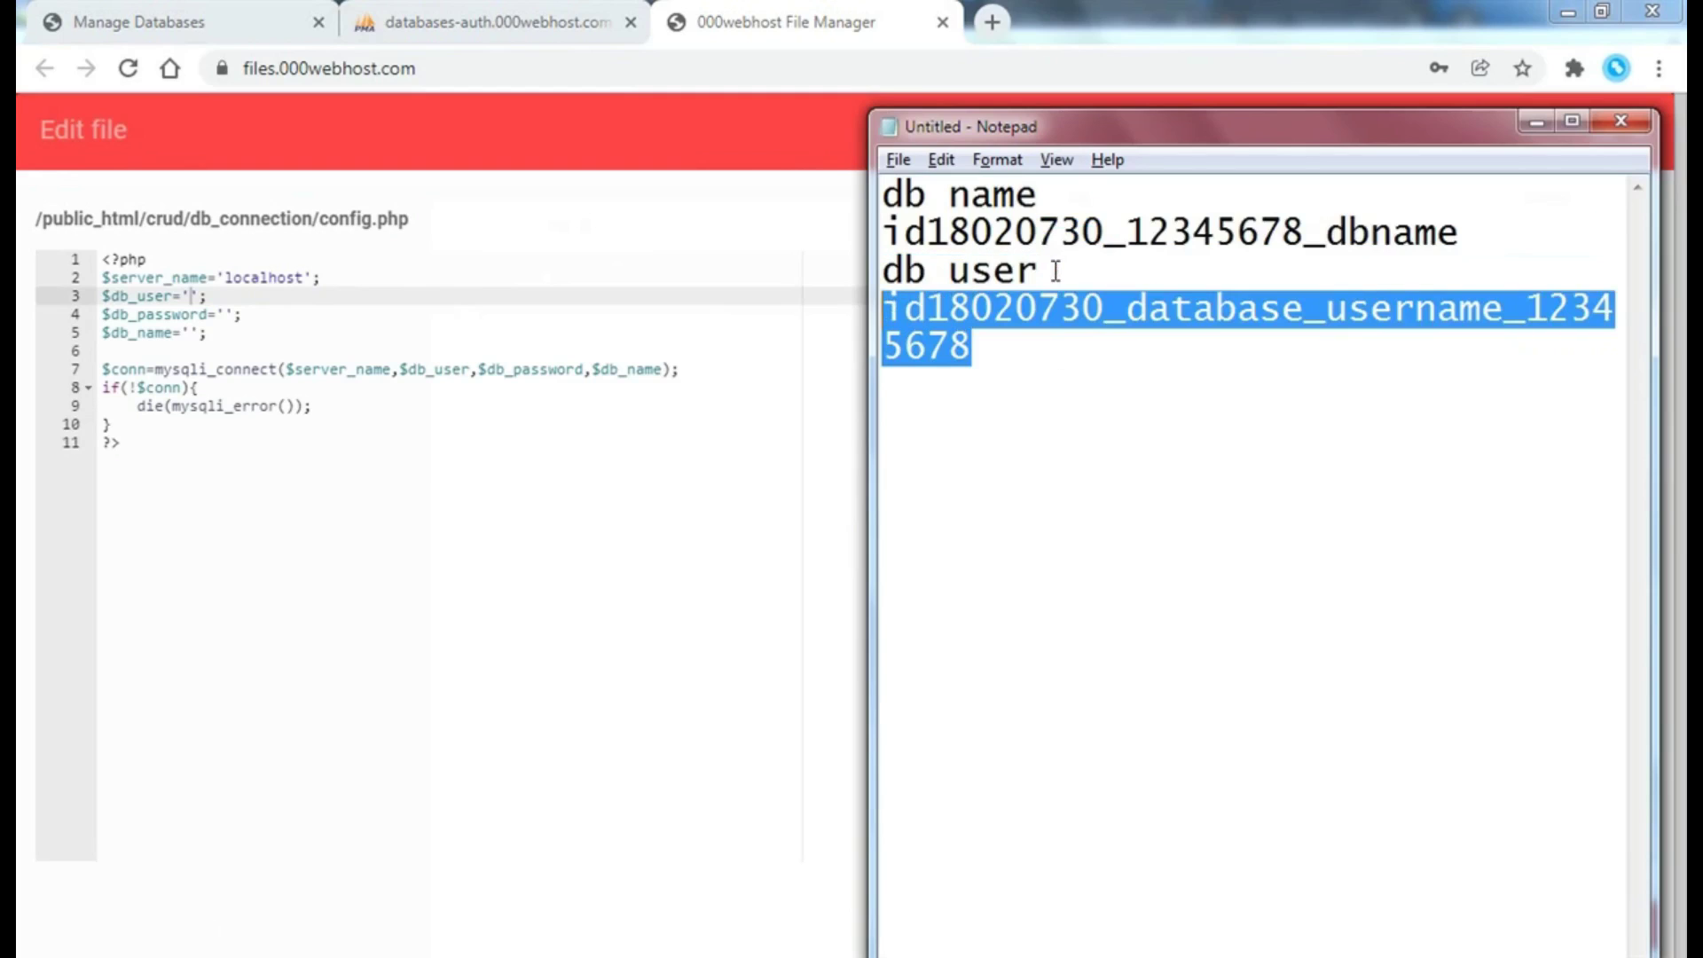
key("alt+Tab")
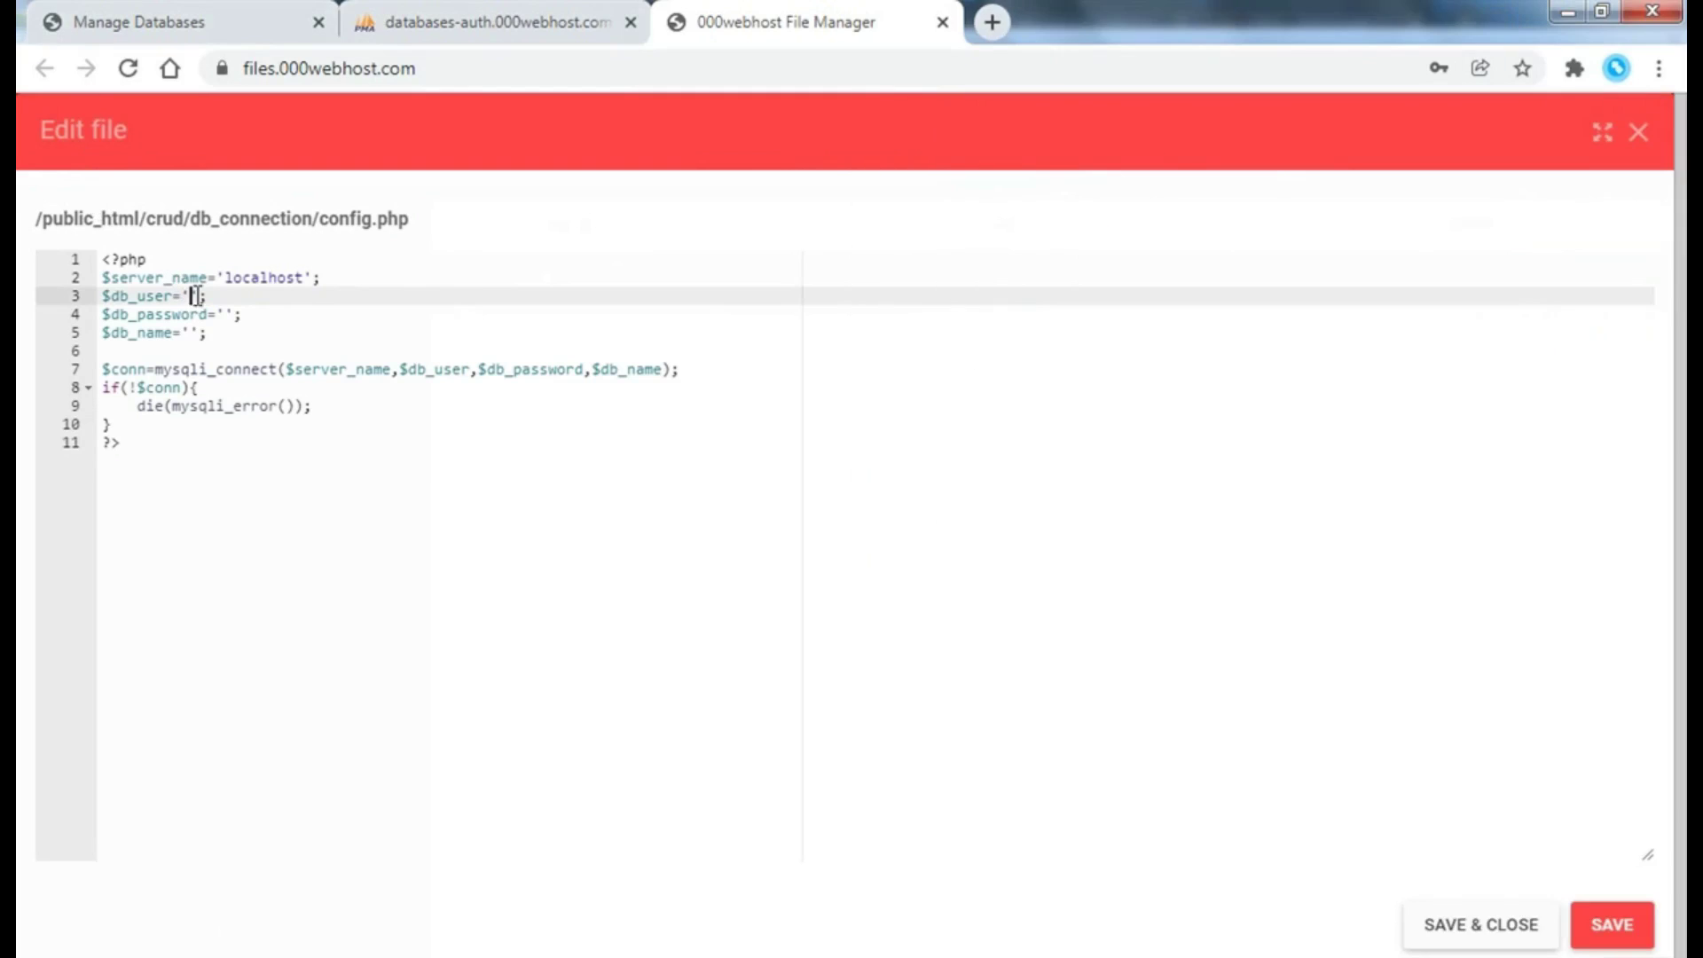
key("ctrl+v")
key("alt+Tab")
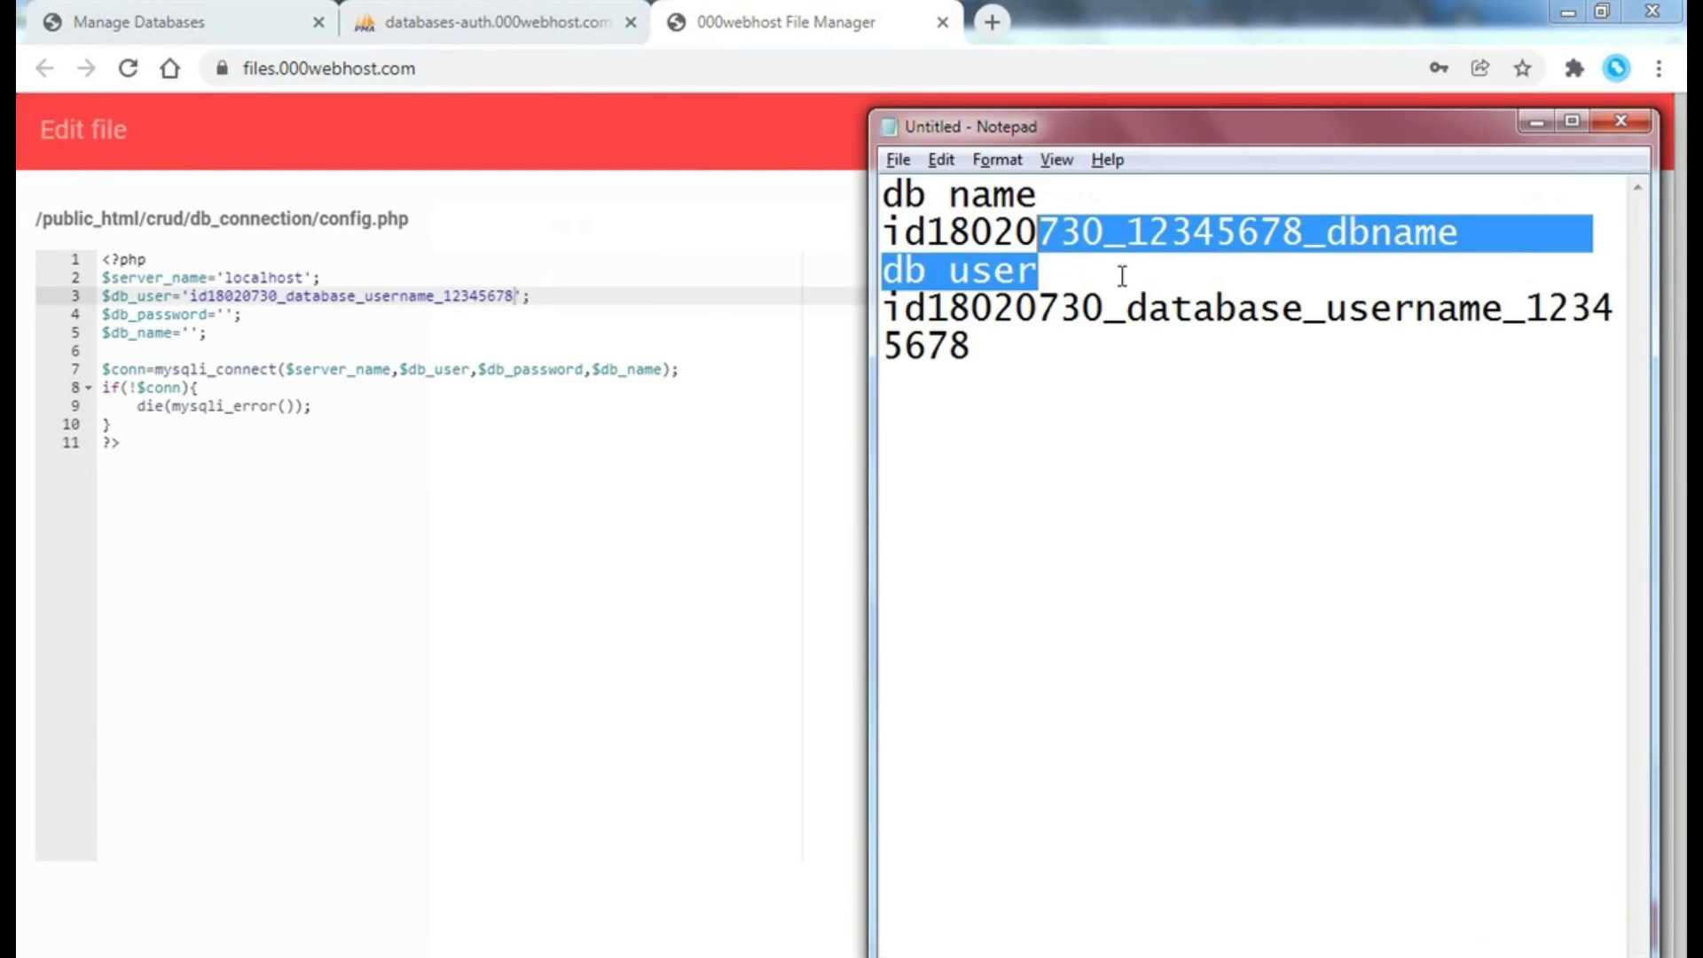
key("shift+Home")
key("ctrl+c")
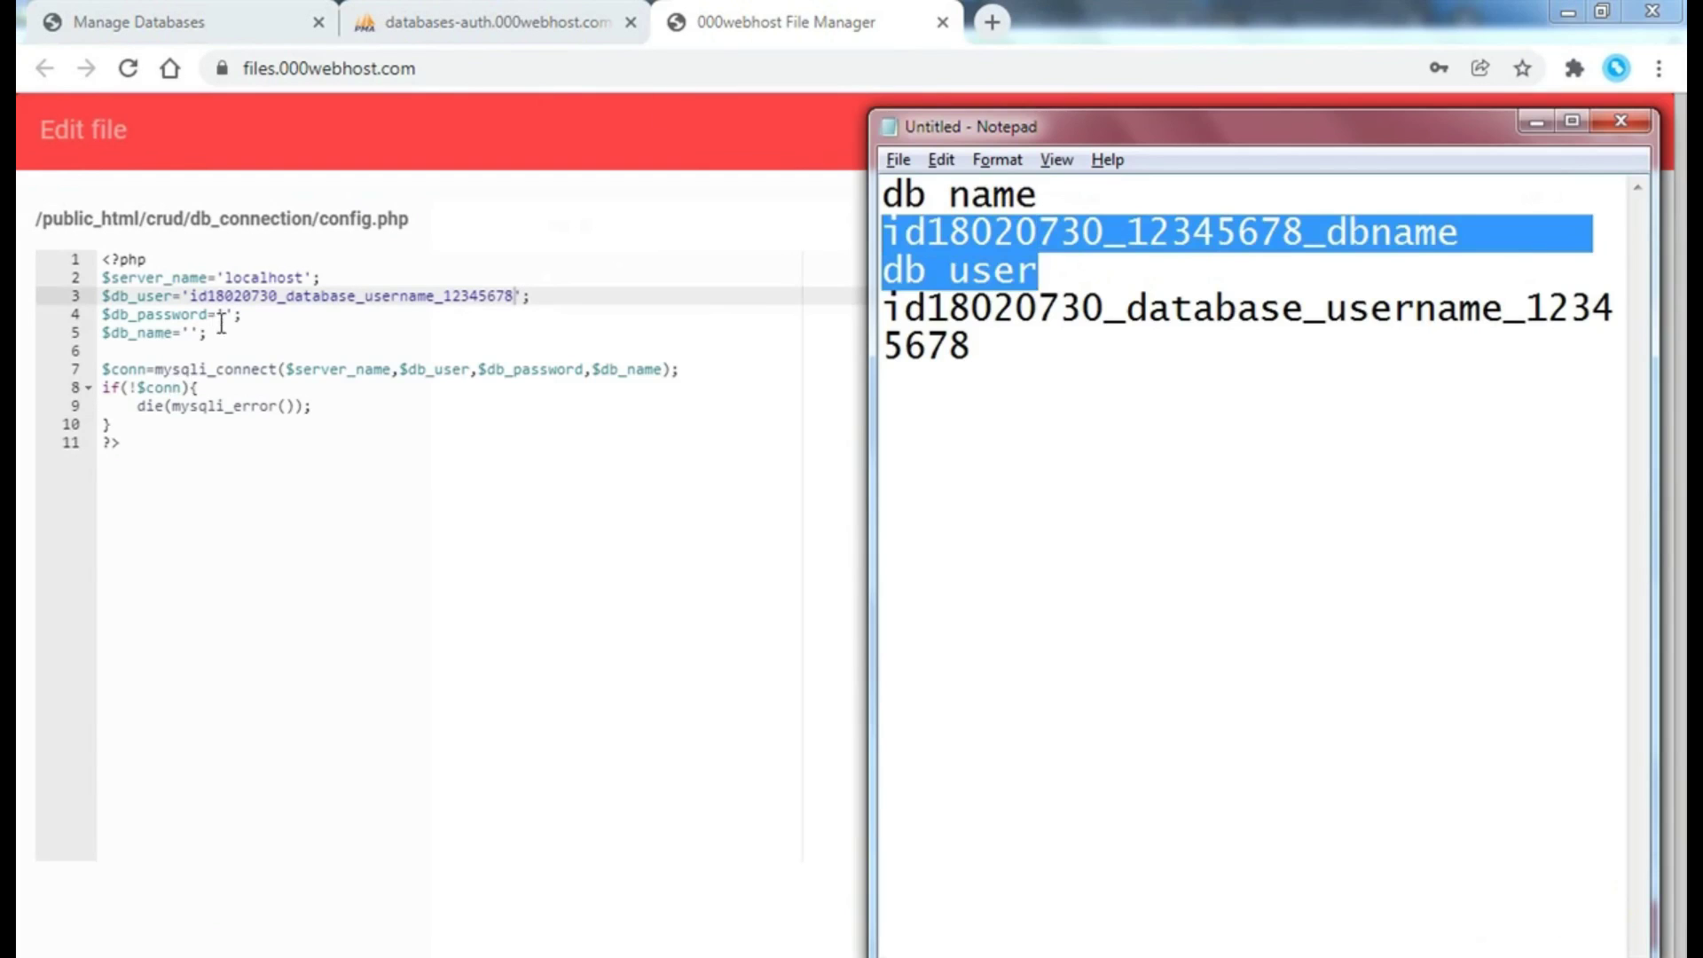
left_click(183, 332)
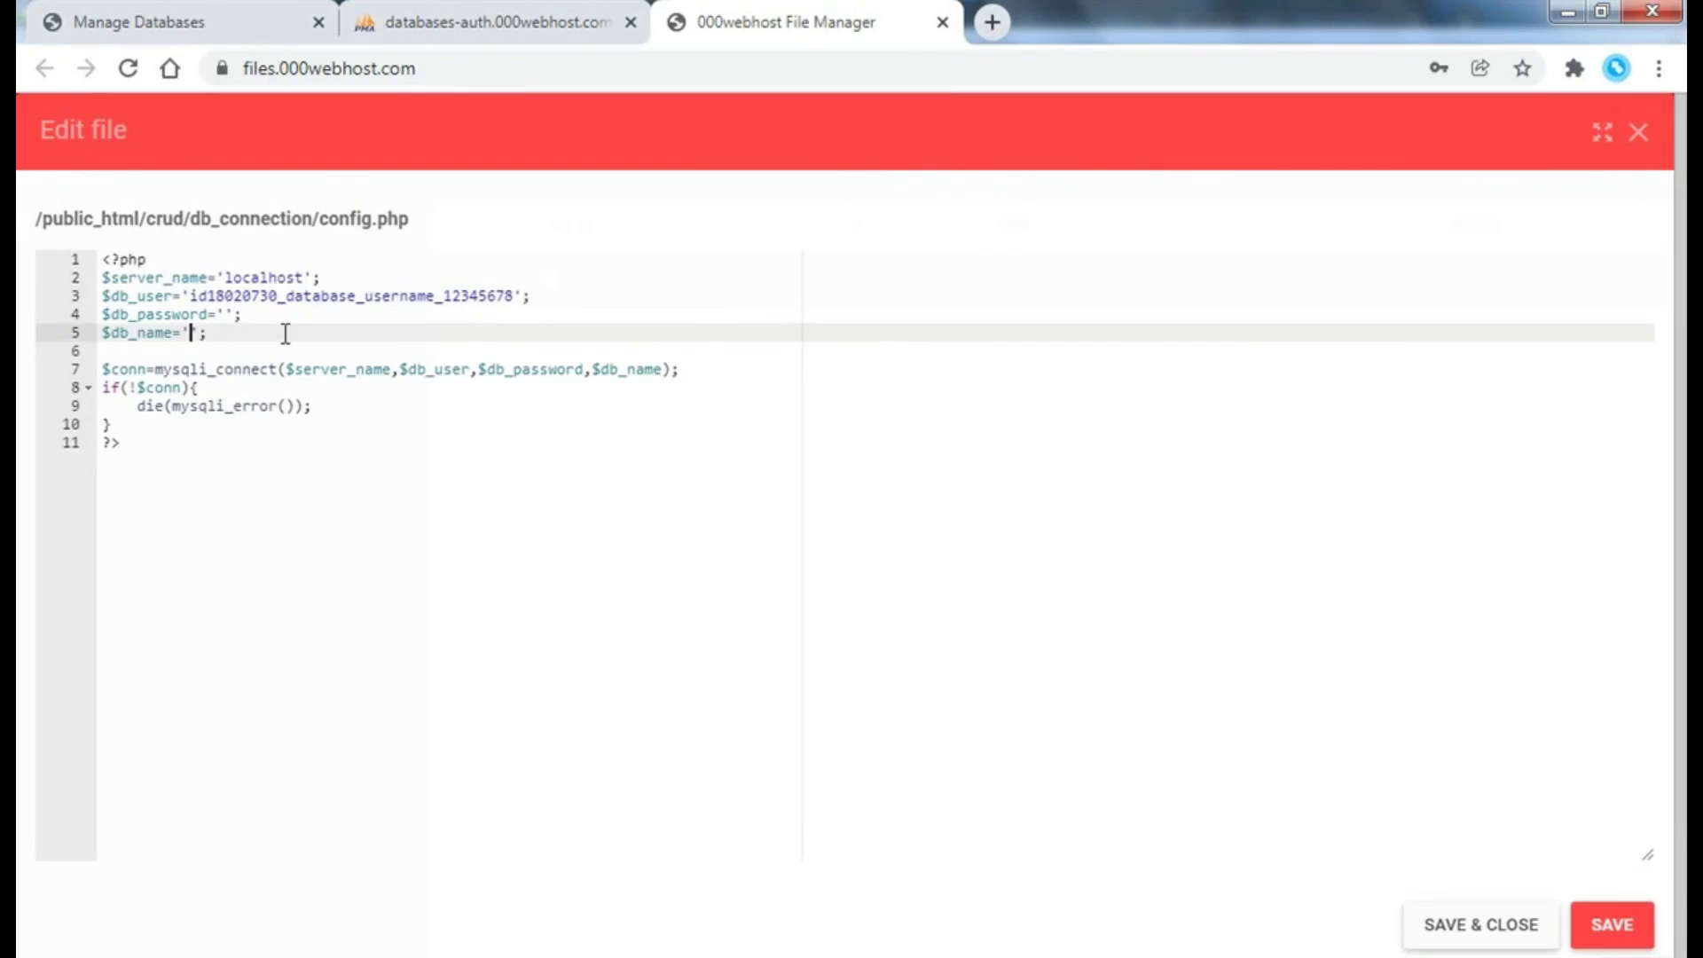
key("ctrl+v")
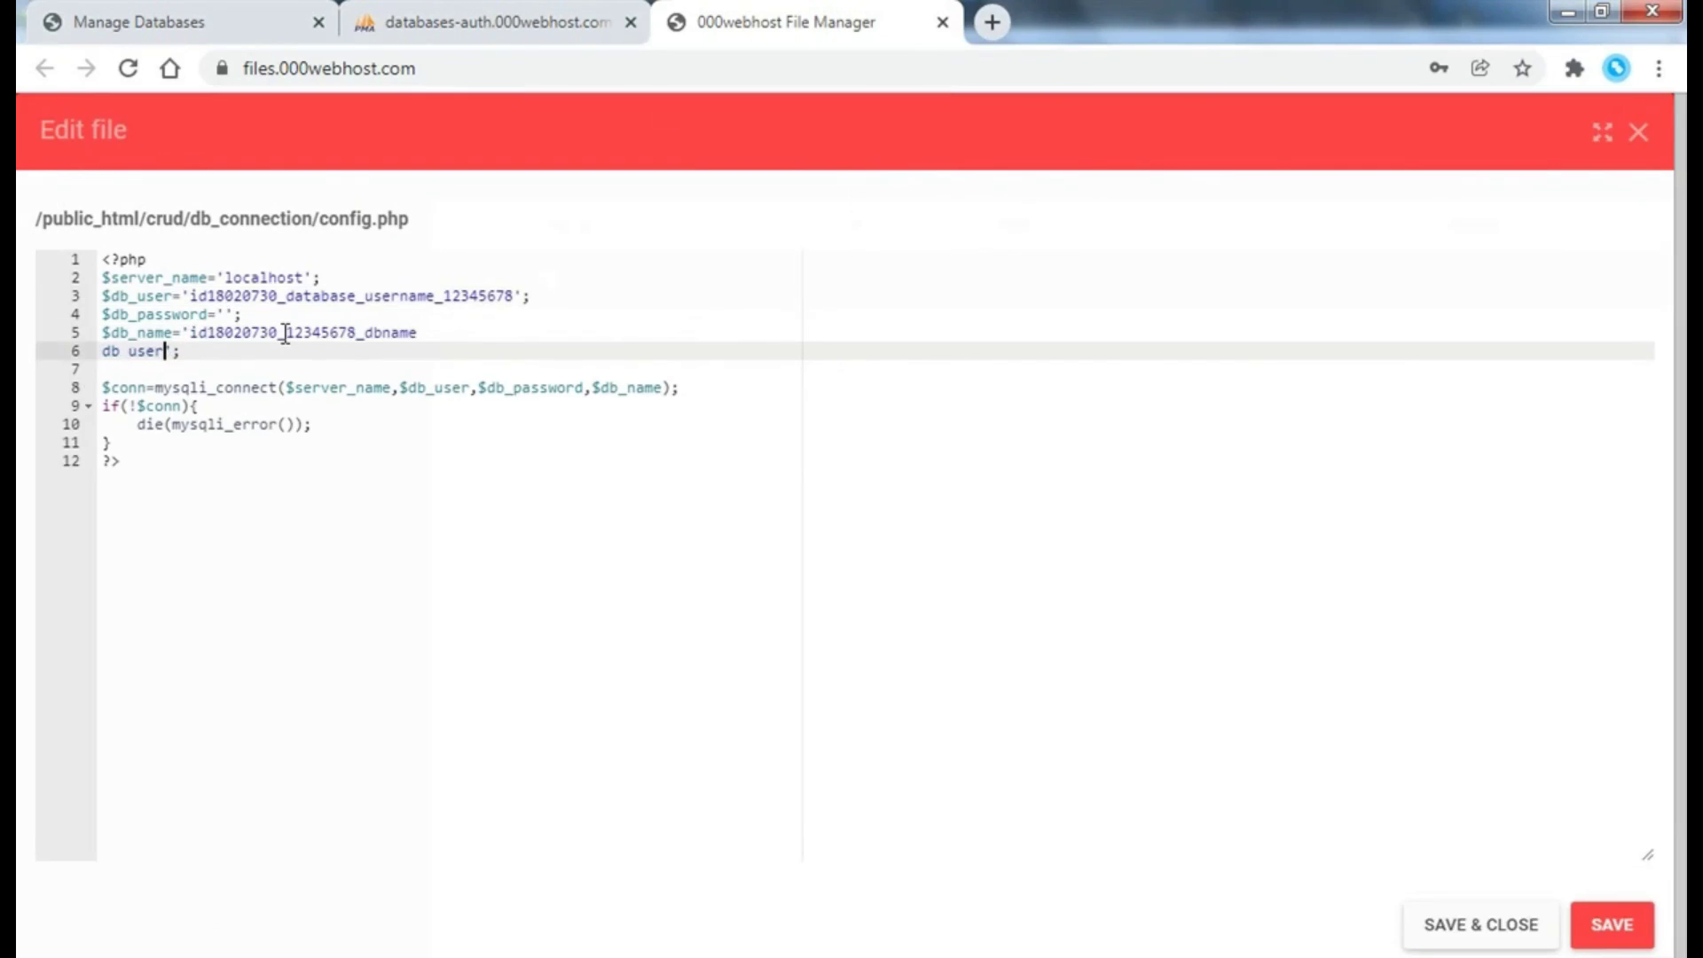
- Remove the stray db user text after dbname, enter the database password, and save config.php
key("BackSpace")
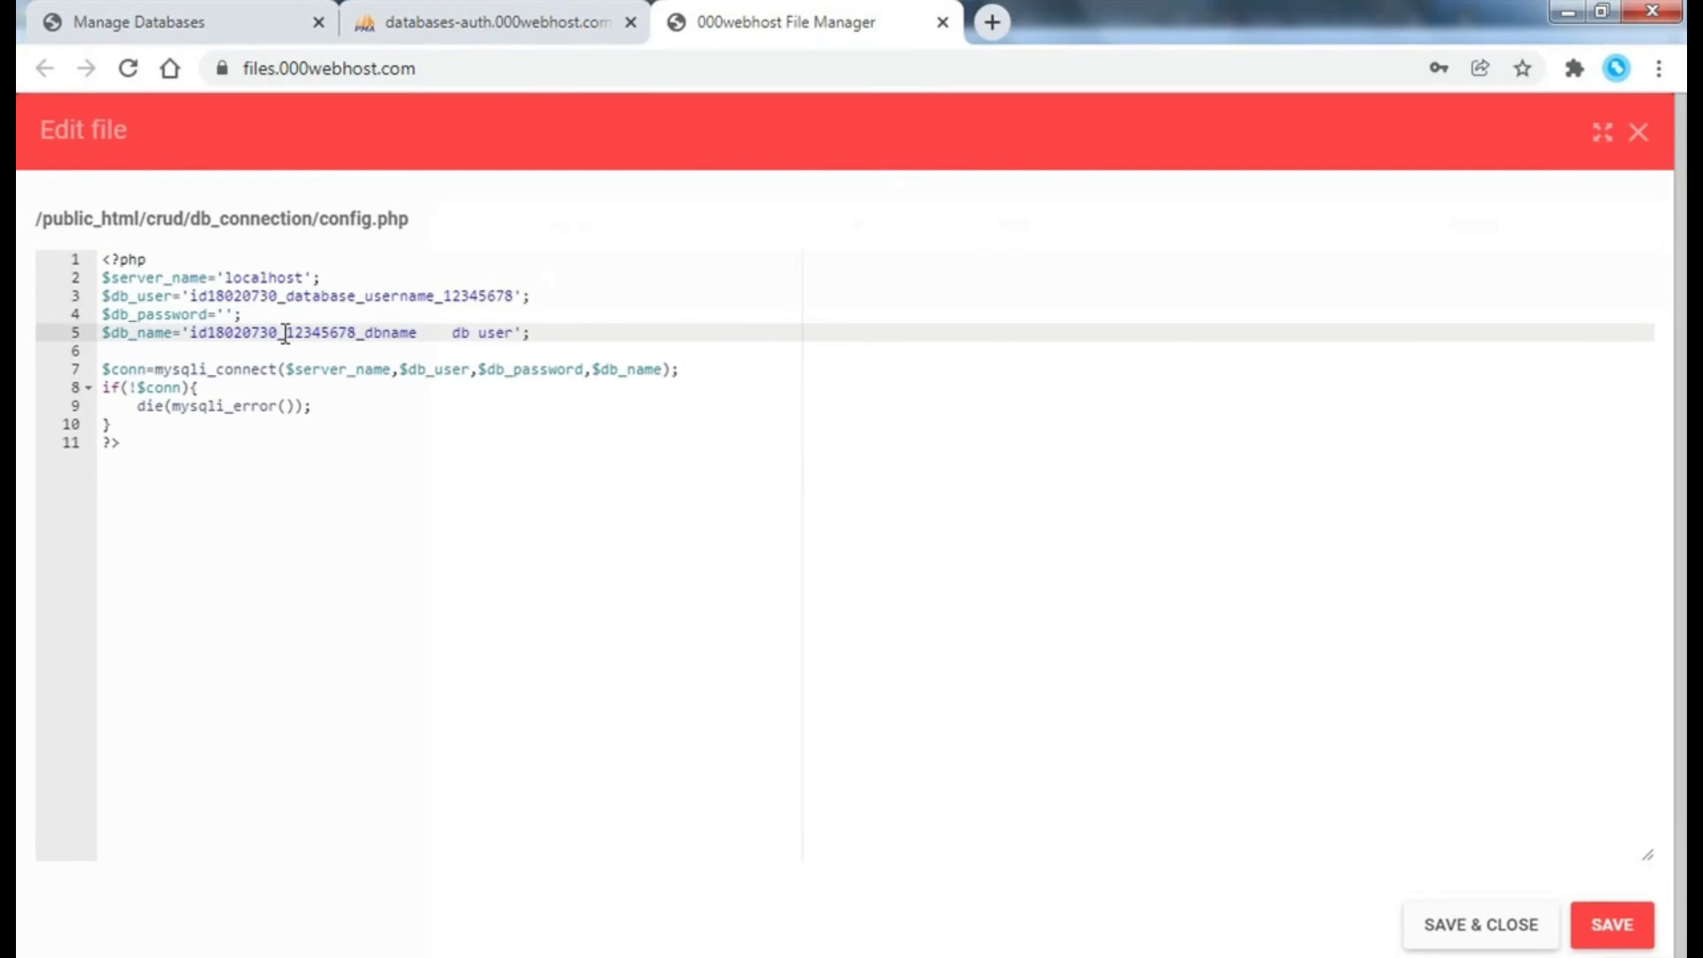
key("BackSpace")
key("BackSpace")
key("BackSpace")
key("shift+Right")
key("shift+Right")
key("shift+Right")
key("shift+Right")
key("shift+Right")
key("BackSpace")
key("Up")
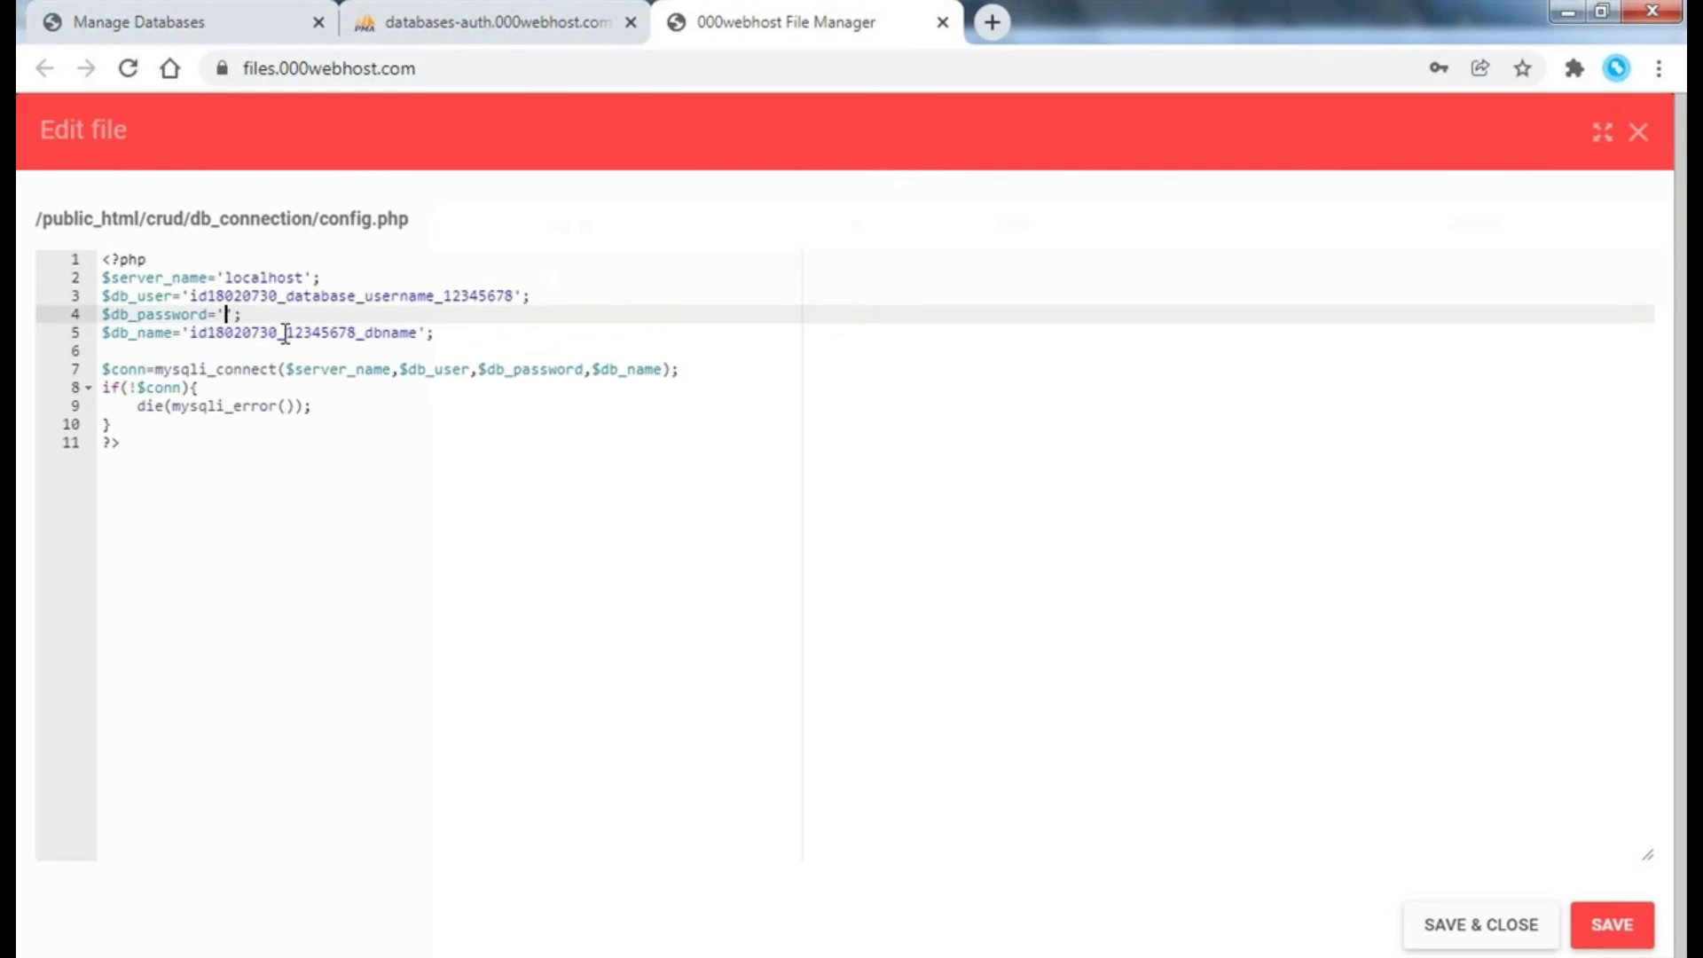
type("xxxxxxxx")
type("xxxxxxxxxxx")
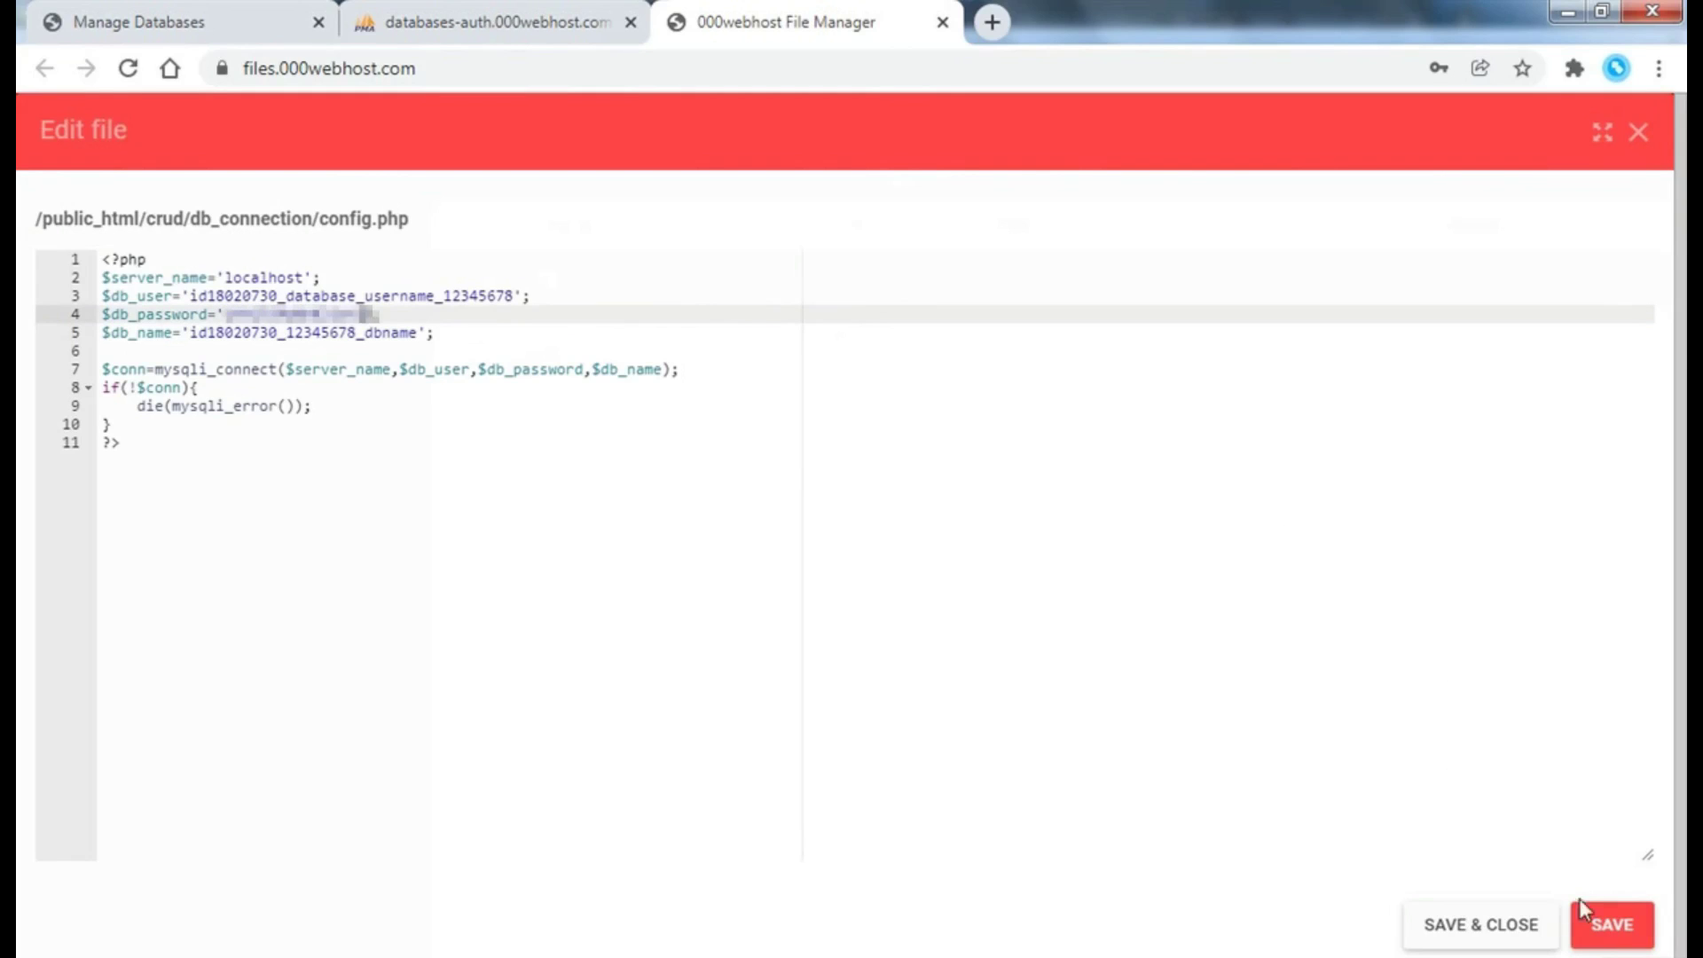
left_click(1589, 915)
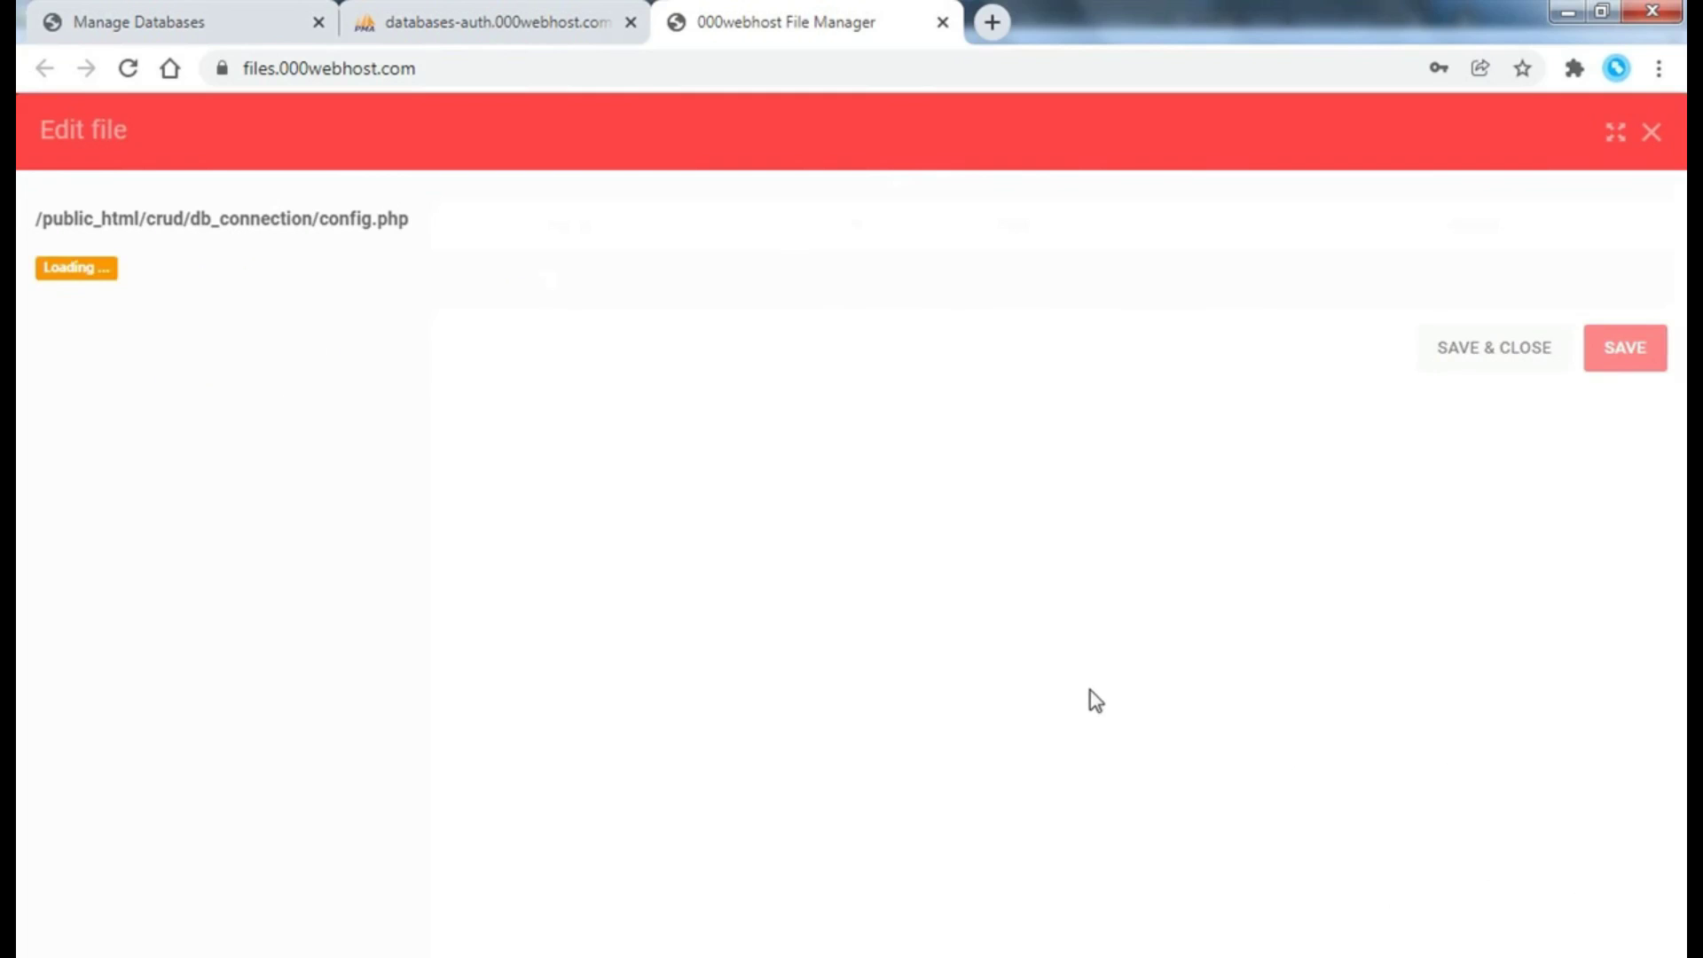
- Close config.php, add a new index.php file in the crud folder, and open it for editing
left_click(1428, 924)
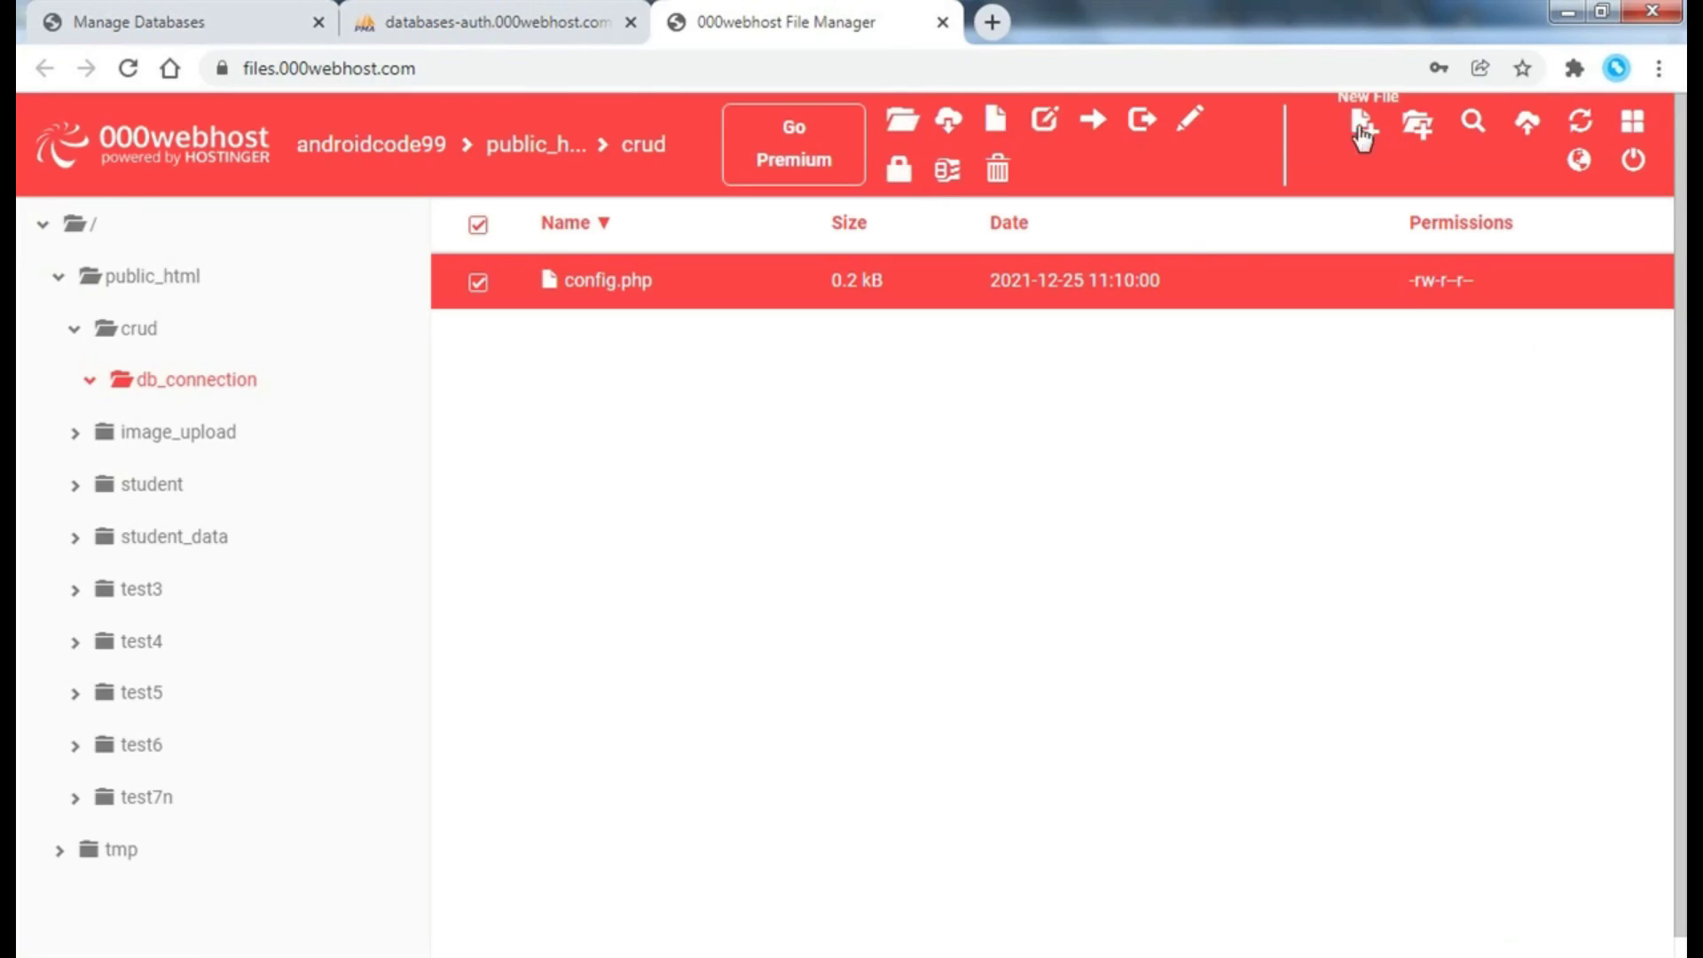
left_click(640, 151)
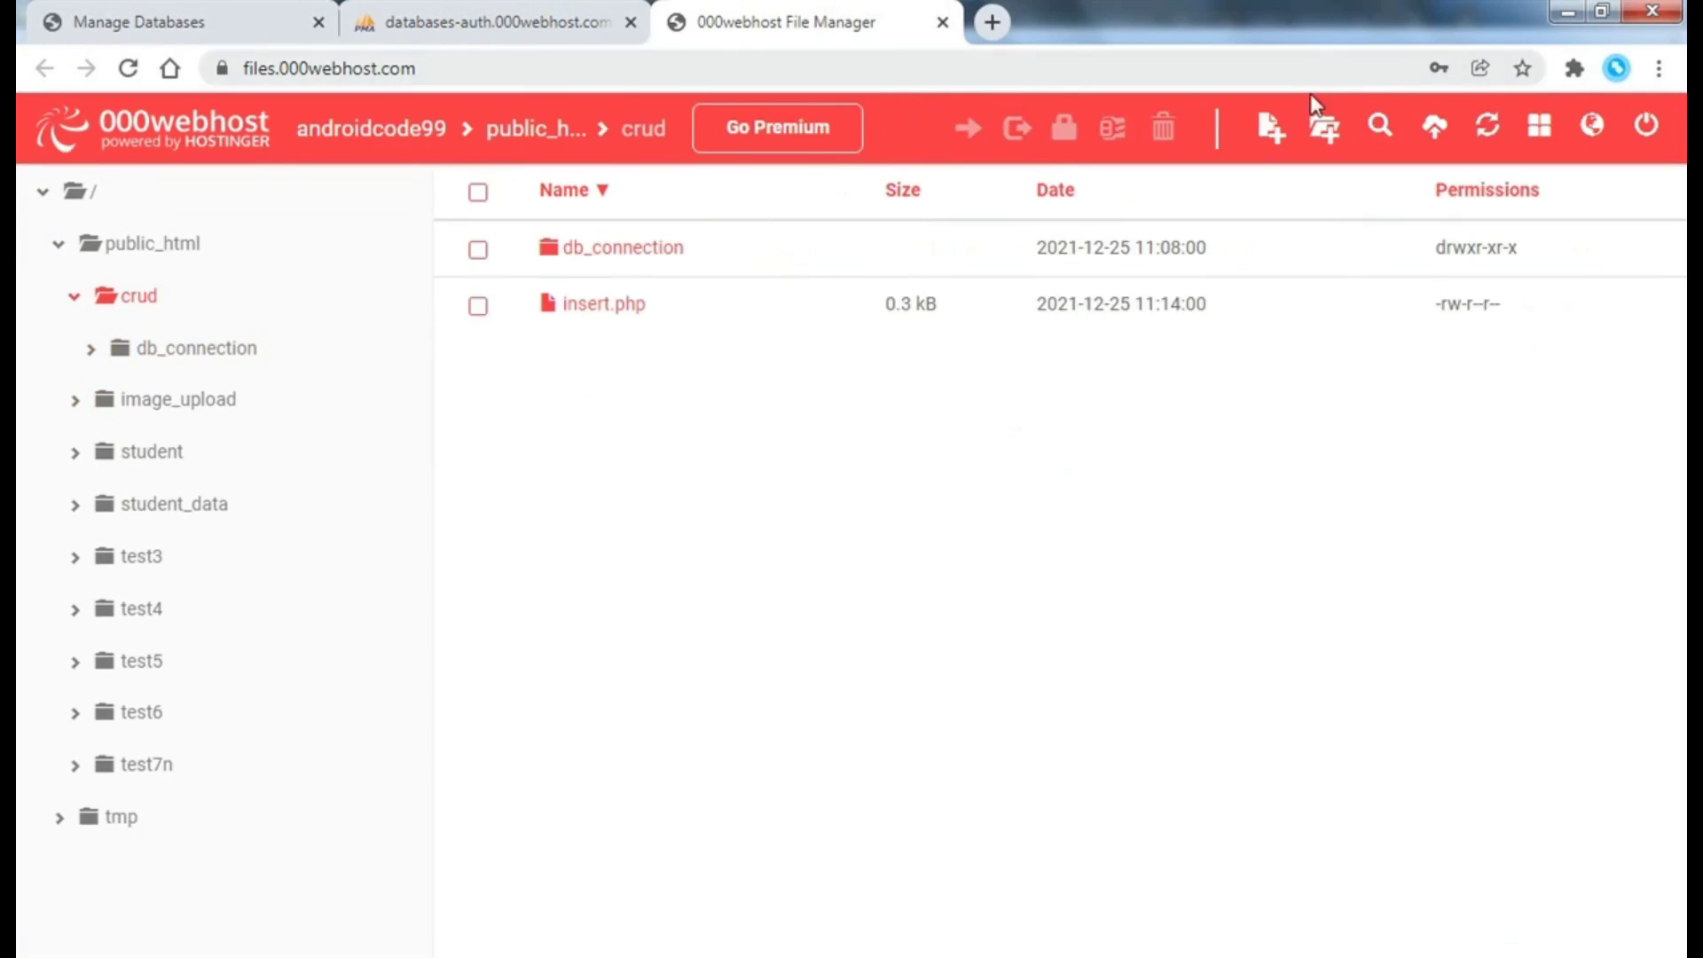
left_click(1265, 136)
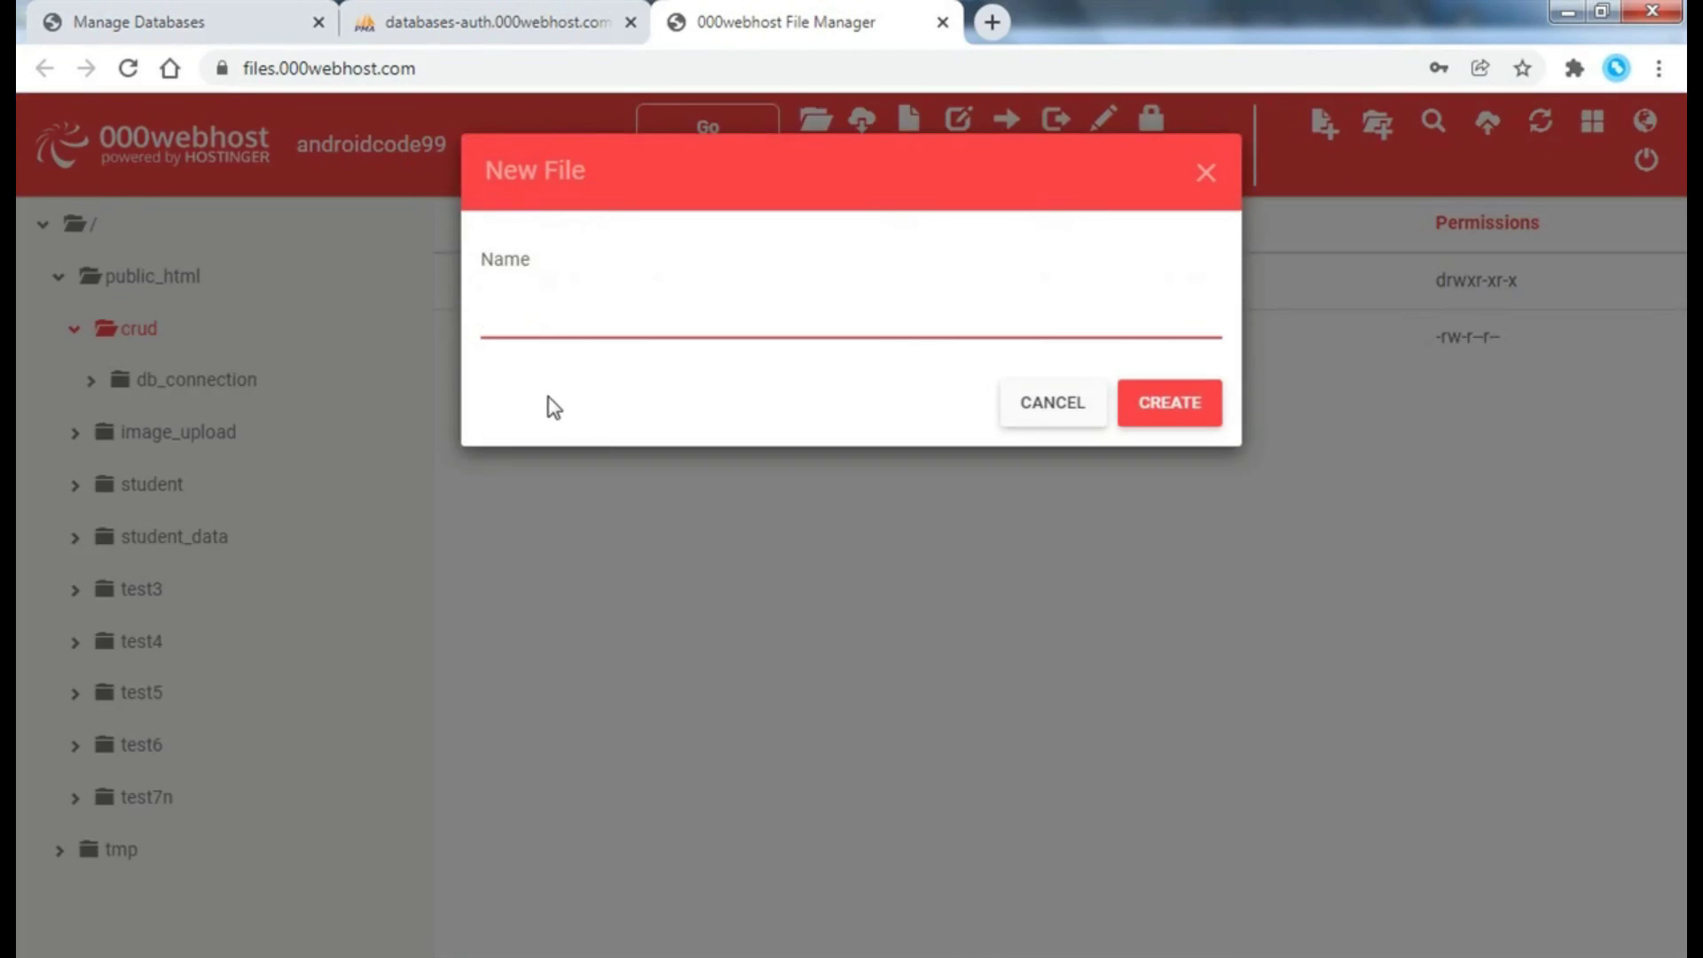
type("index.p")
type("hp")
key("Return")
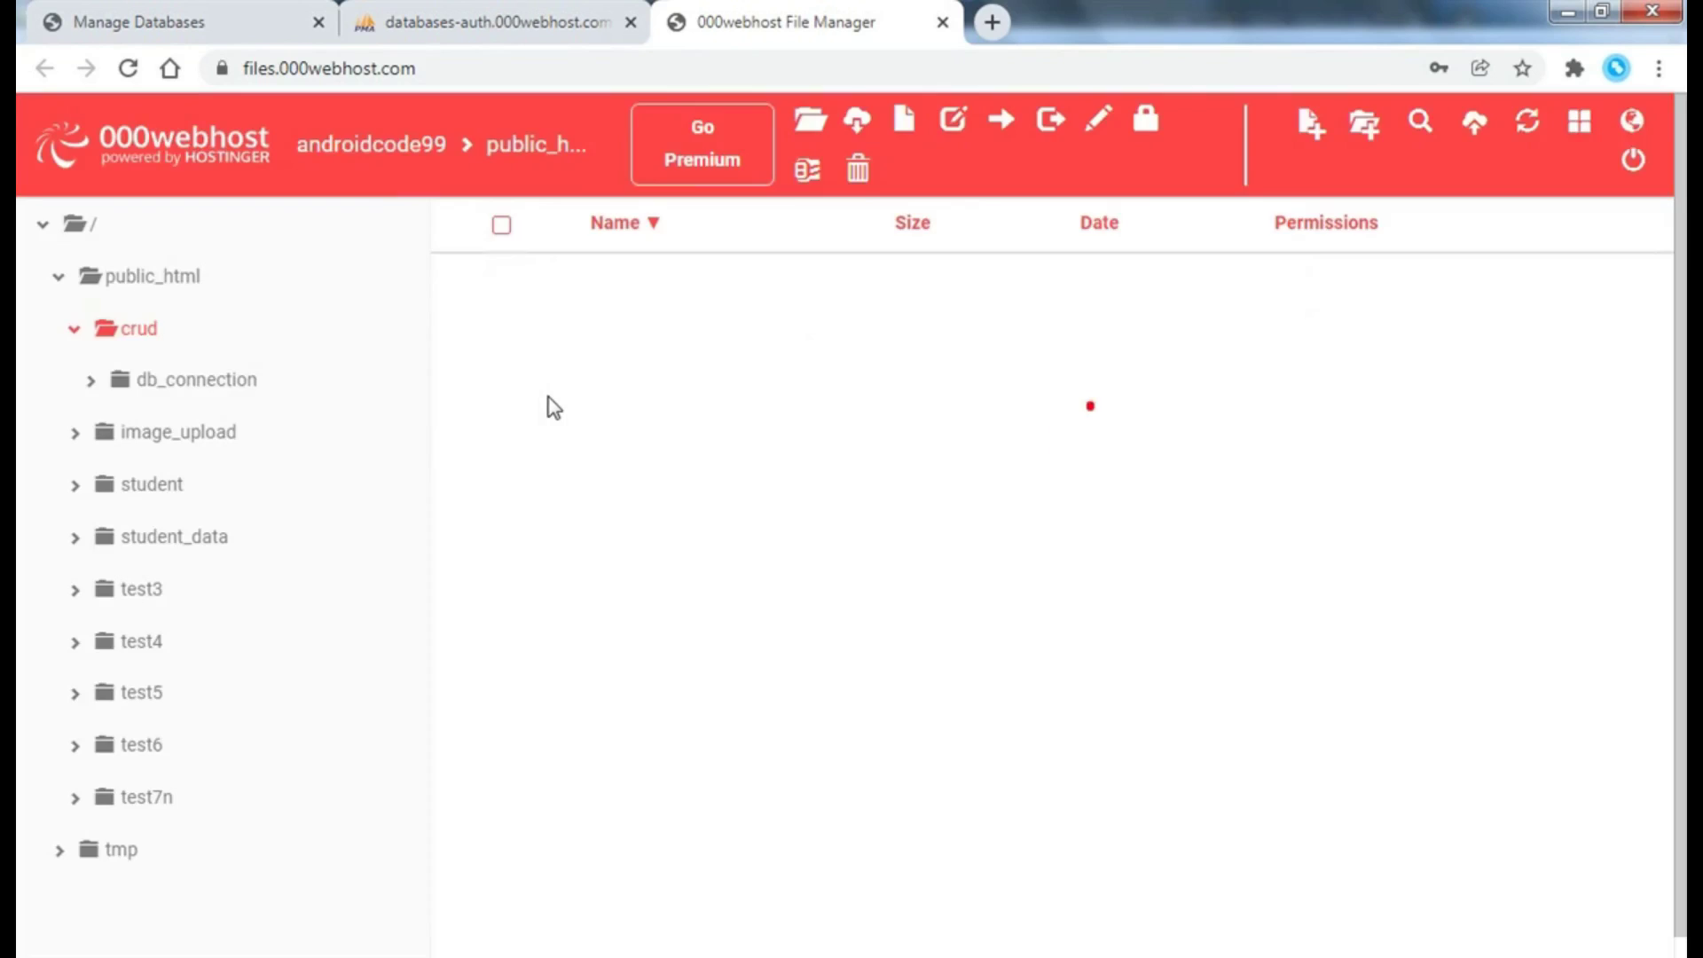
left_click(621, 303)
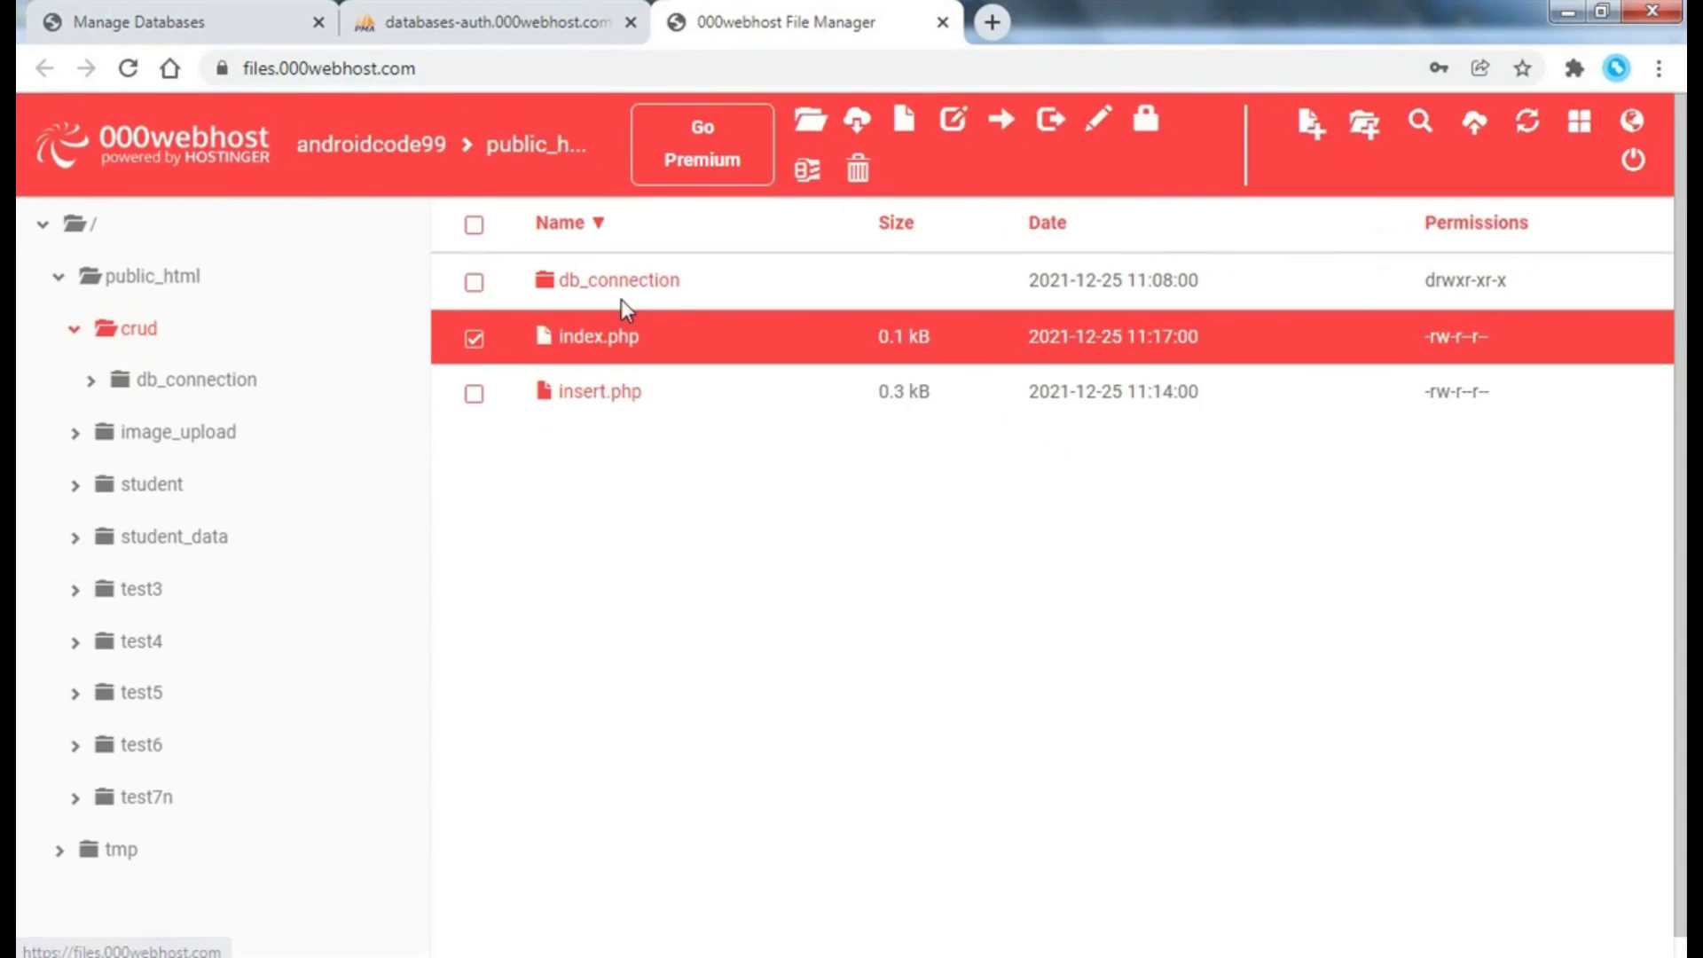
left_click(807, 124)
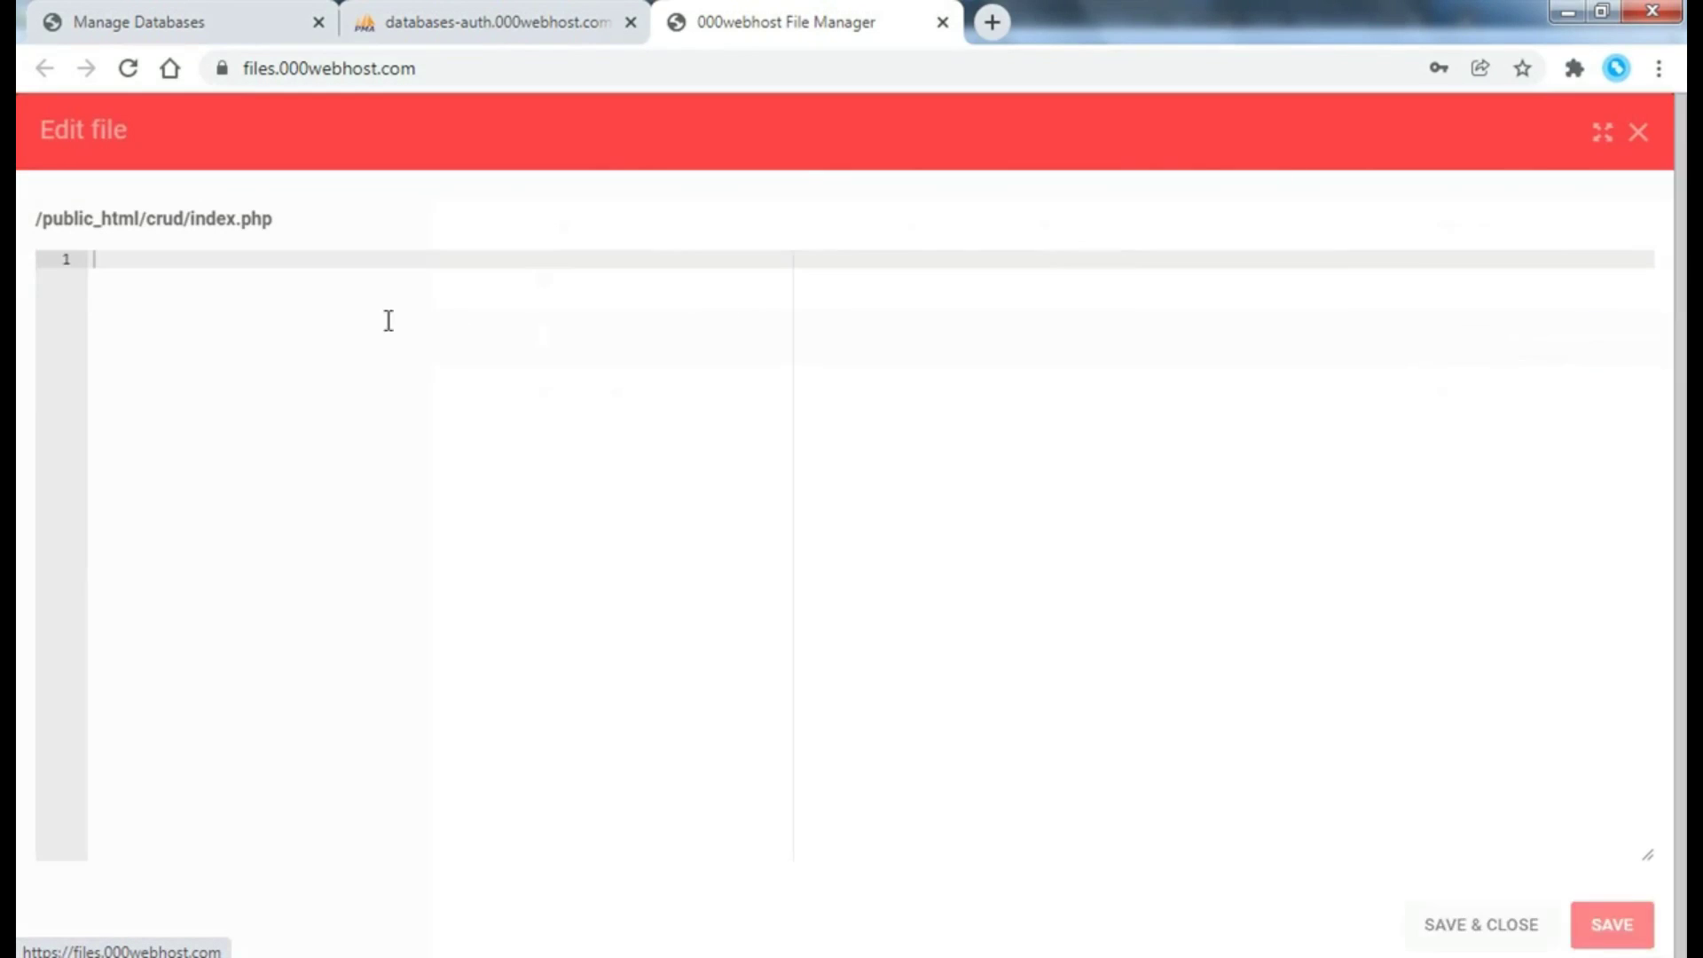
- Write <html> and <head> with the title 'crud operation Json data show in android RecyclerView'
left_click(268, 292)
type("<html")
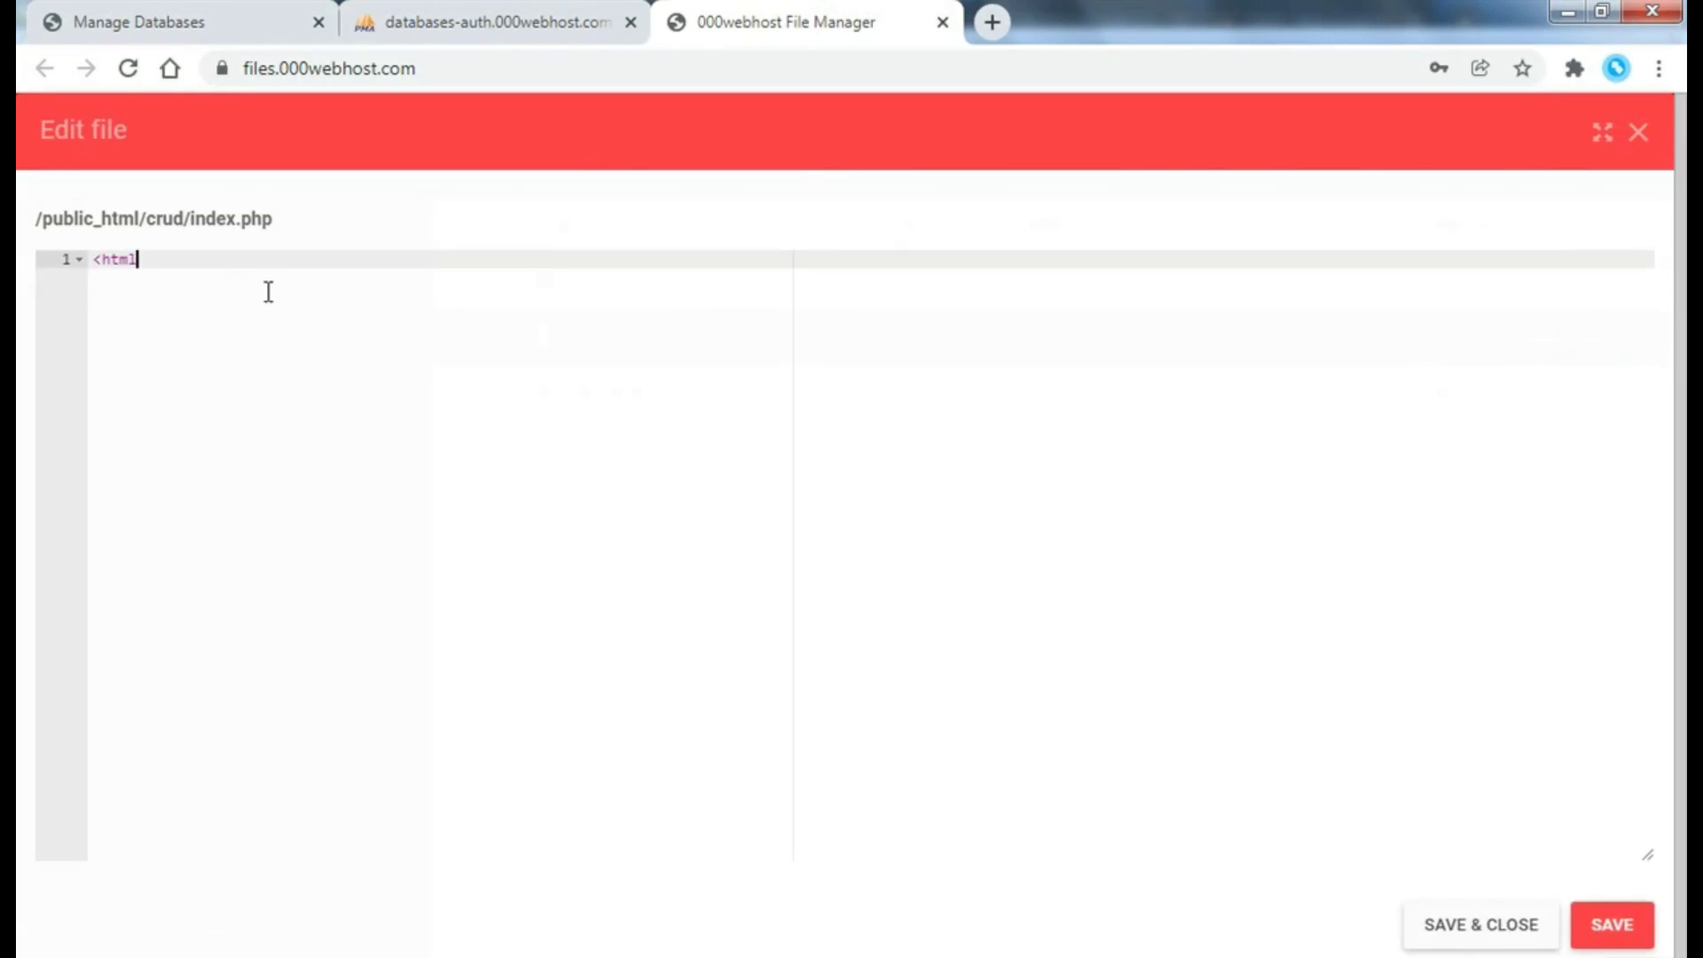
type(">")
key("Return")
type("<head")
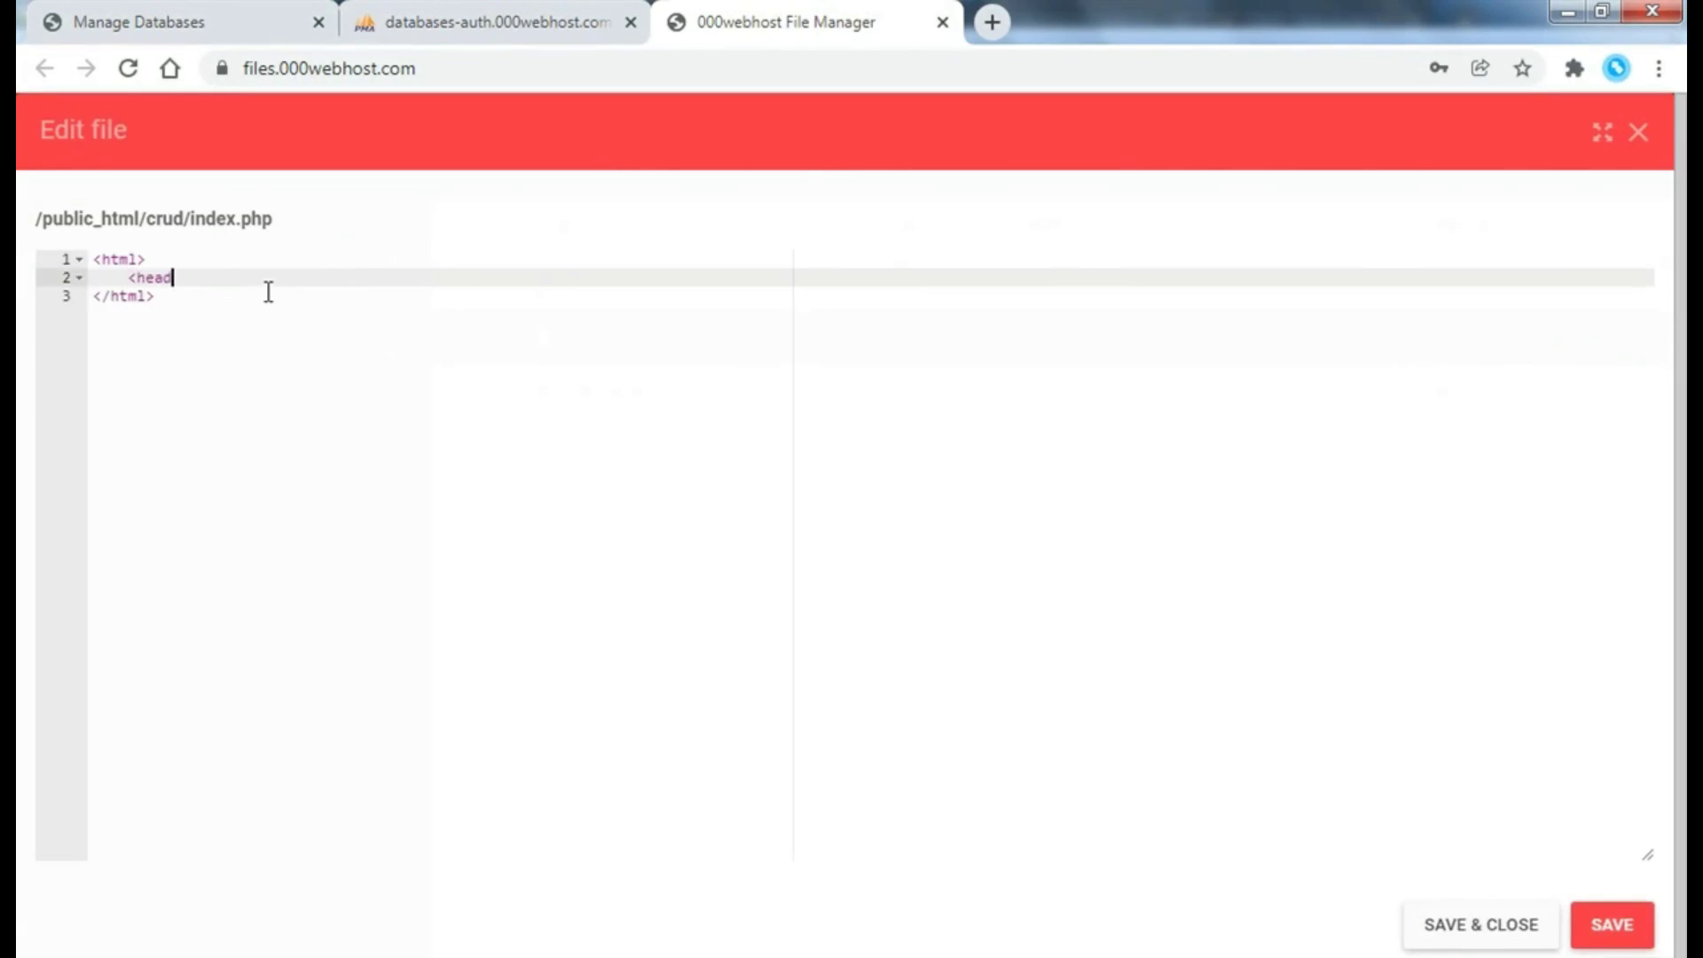
type(">")
key("Return")
type("<tit")
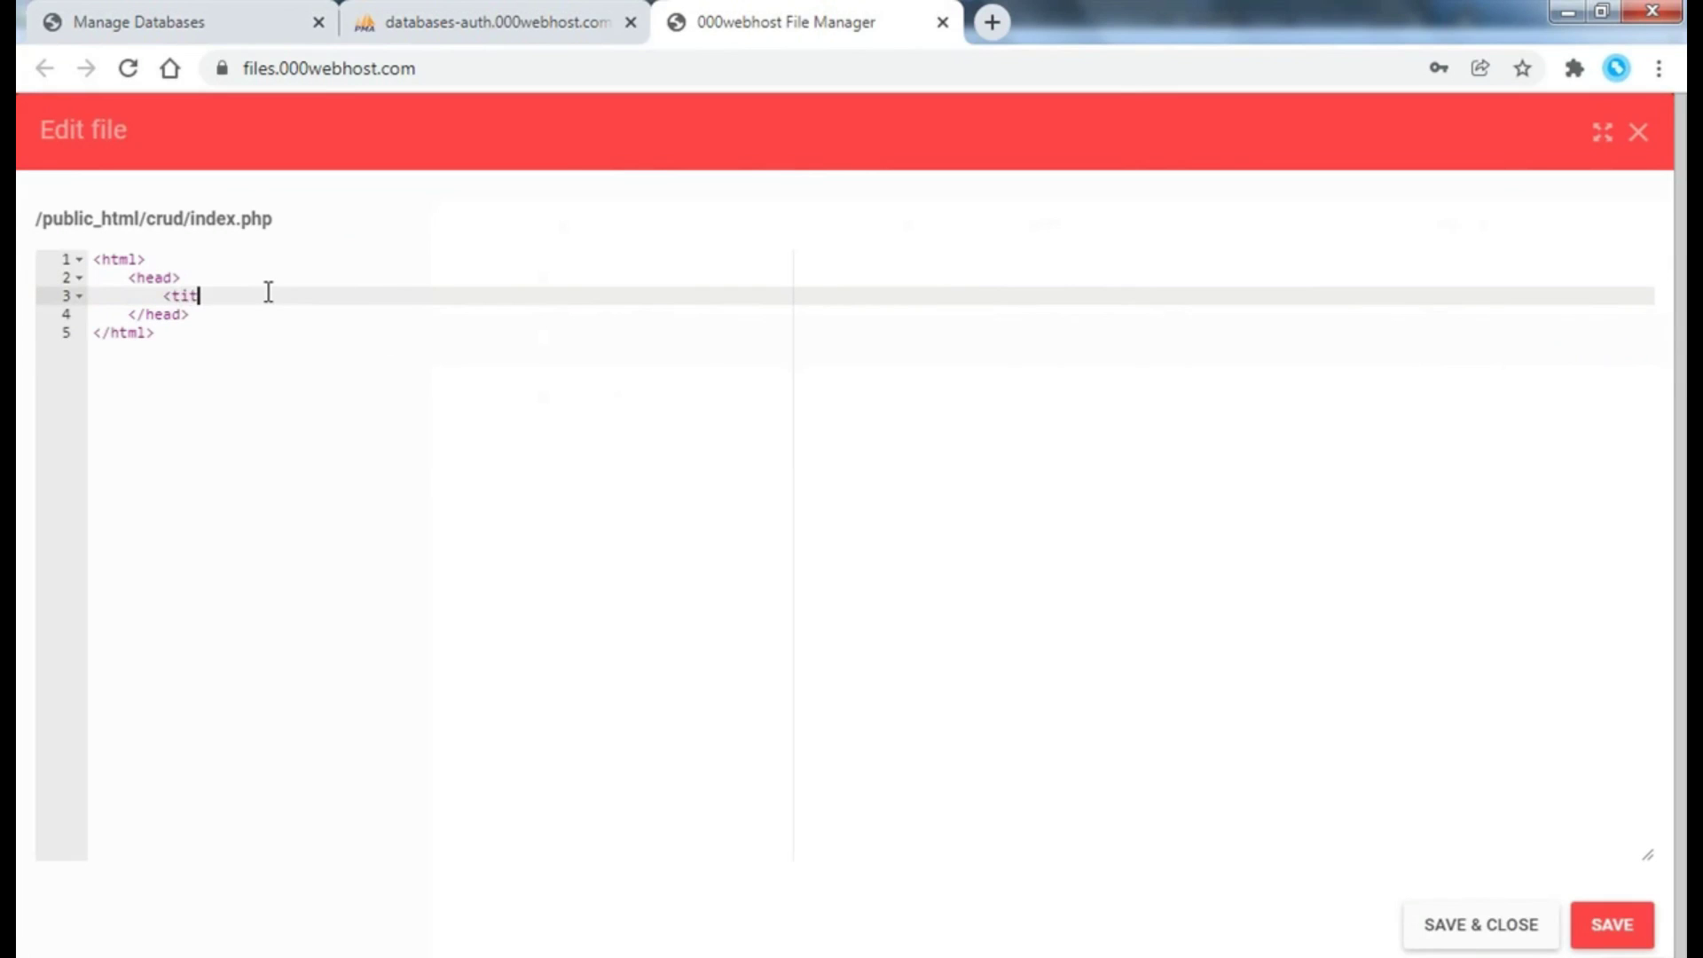
type("le>")
type("curd")
key("BackSpace")
key("BackSpace")
key("BackSpace")
type("rud")
type(" operation ")
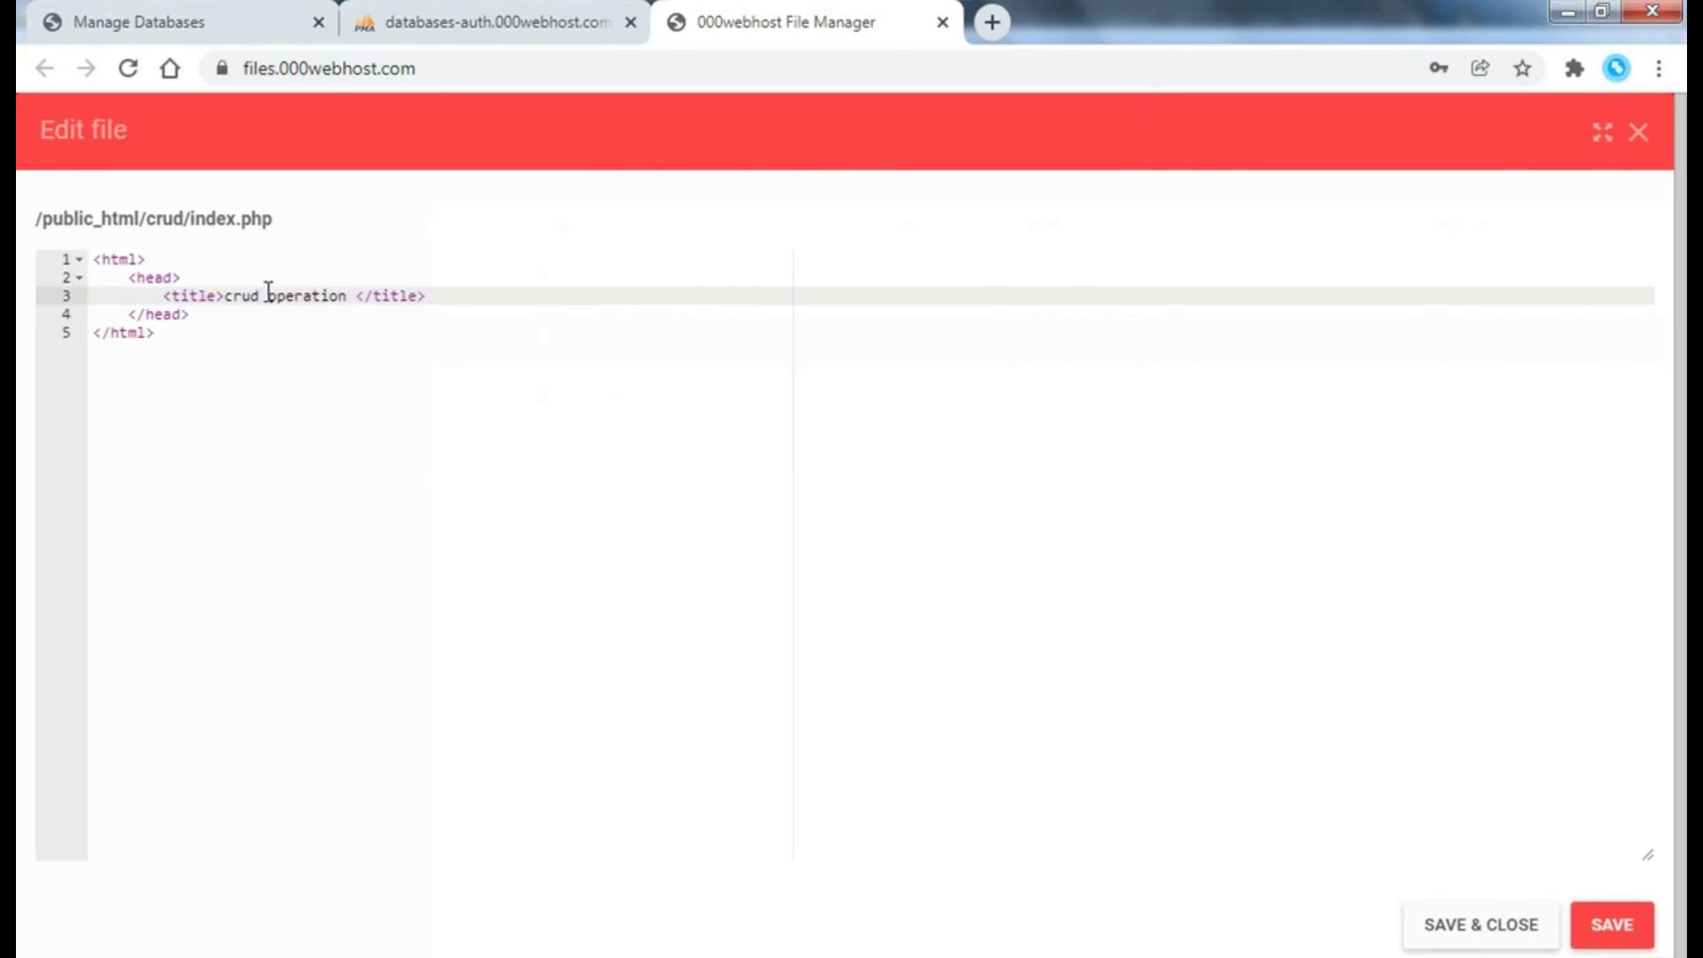
type("android studio")
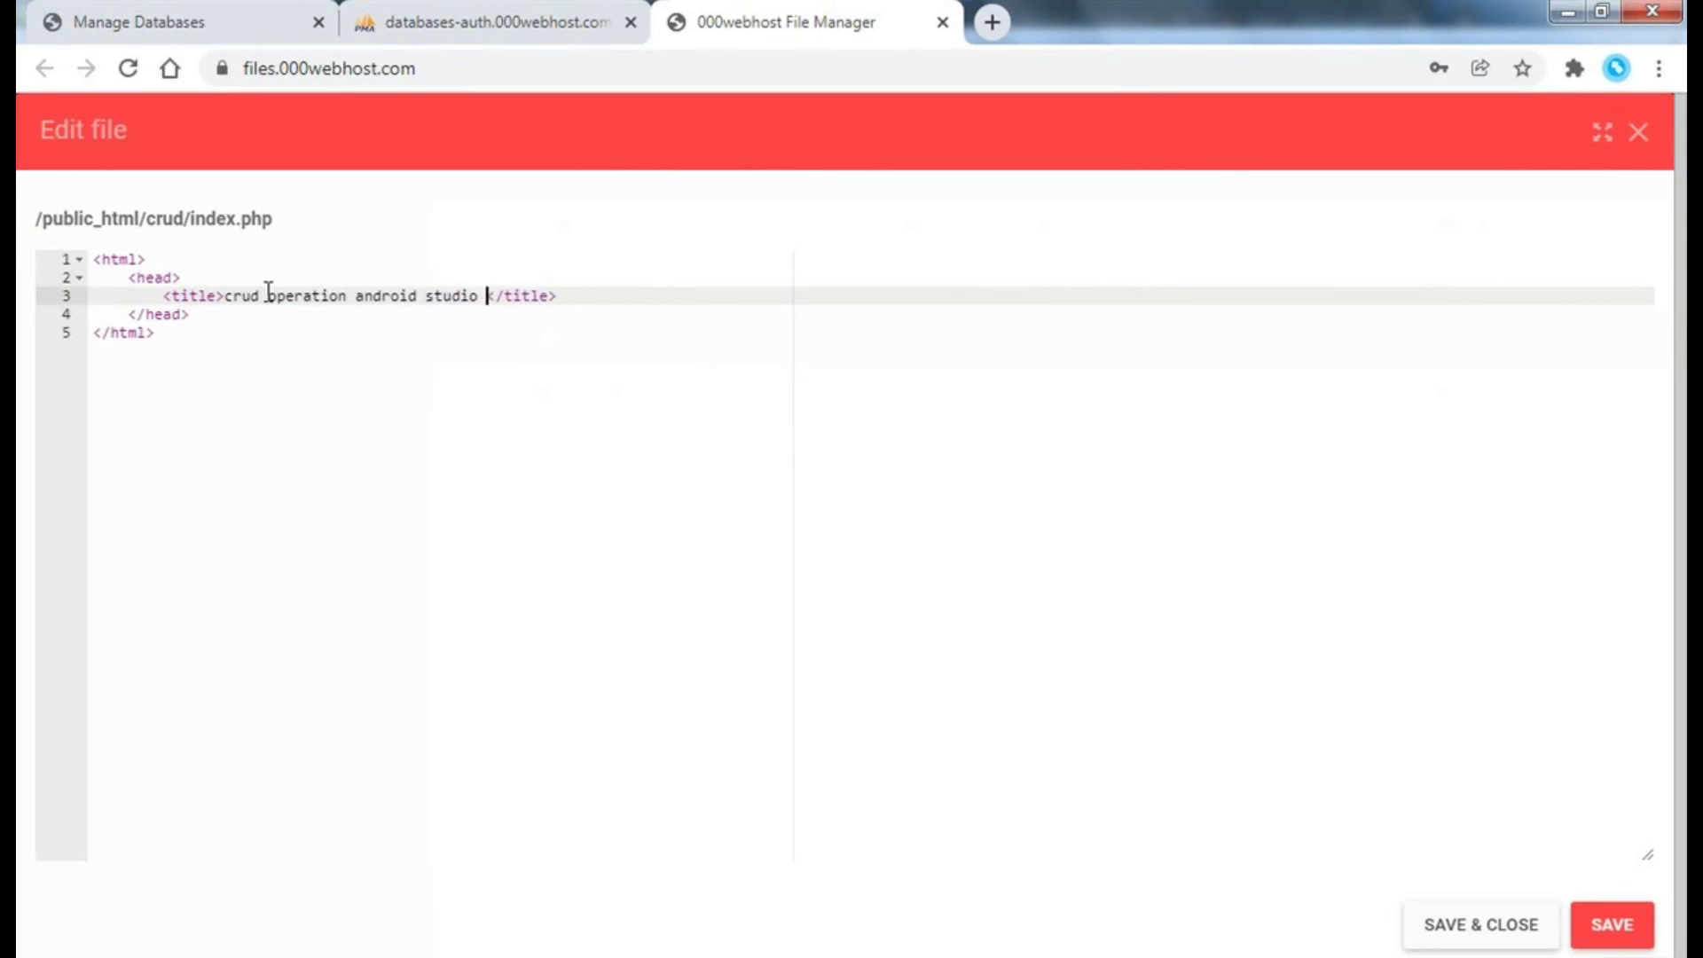
key("BackSpace")
key("BackSpace")
key("BackSpace")
key("BackSpace")
key("BackSpace")
key("BackSpace")
key("BackSpace")
key("BackSpace")
type("Js")
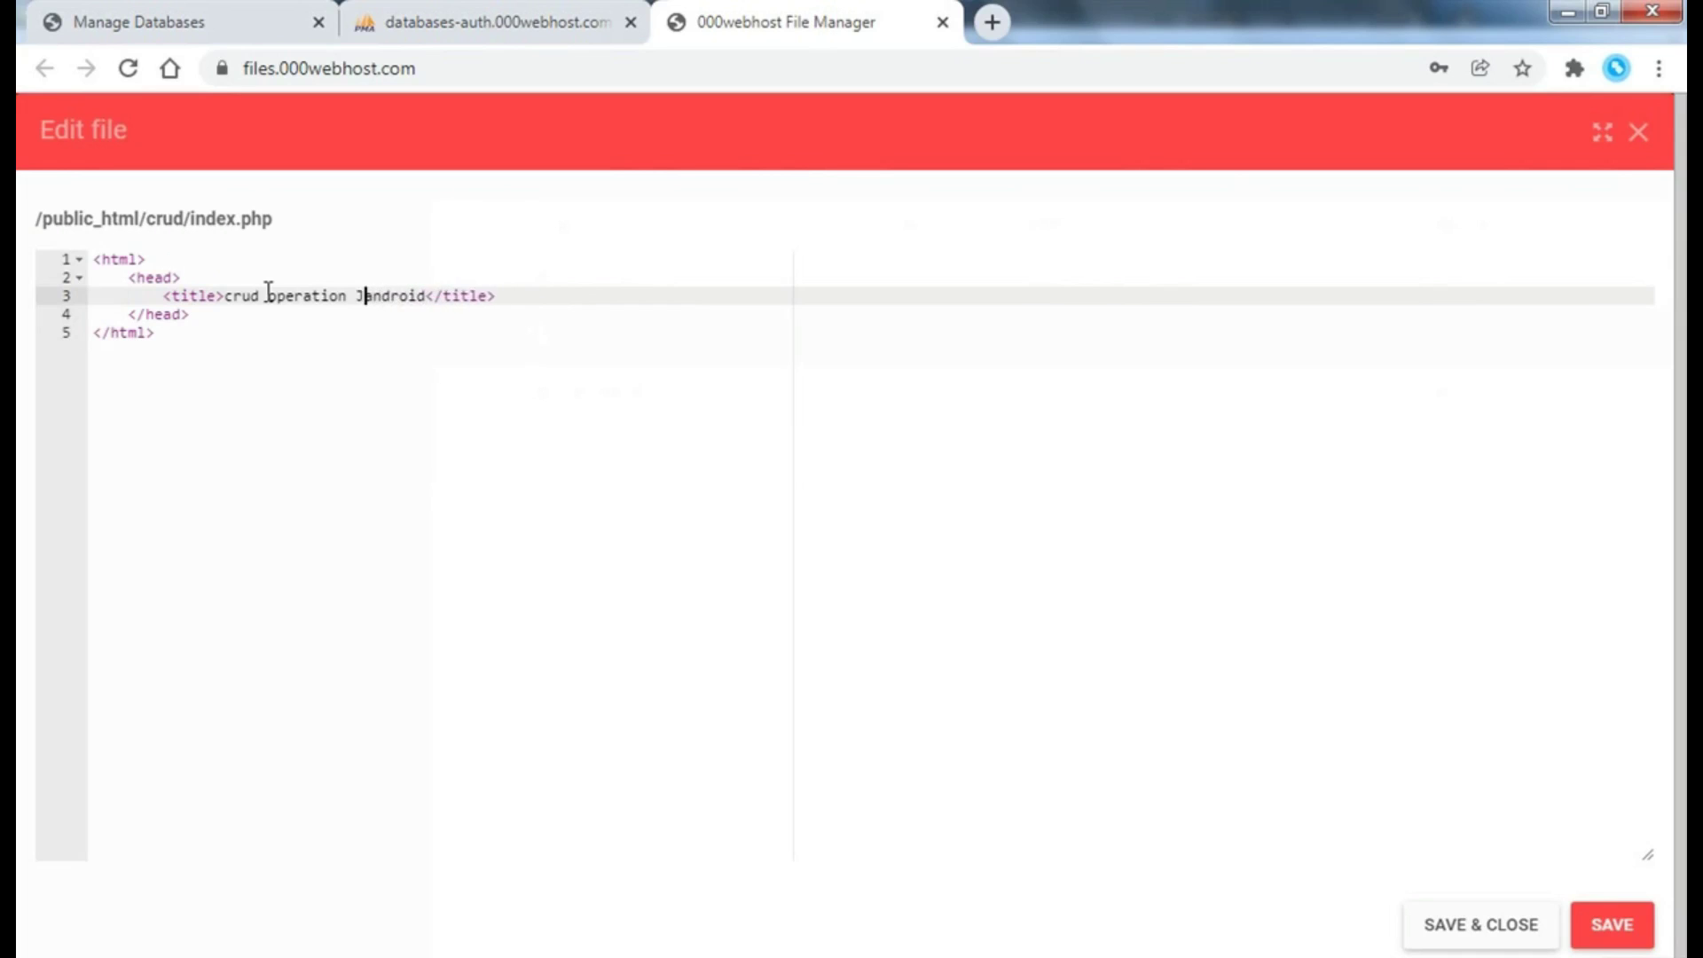
type("on ")
type("data sho")
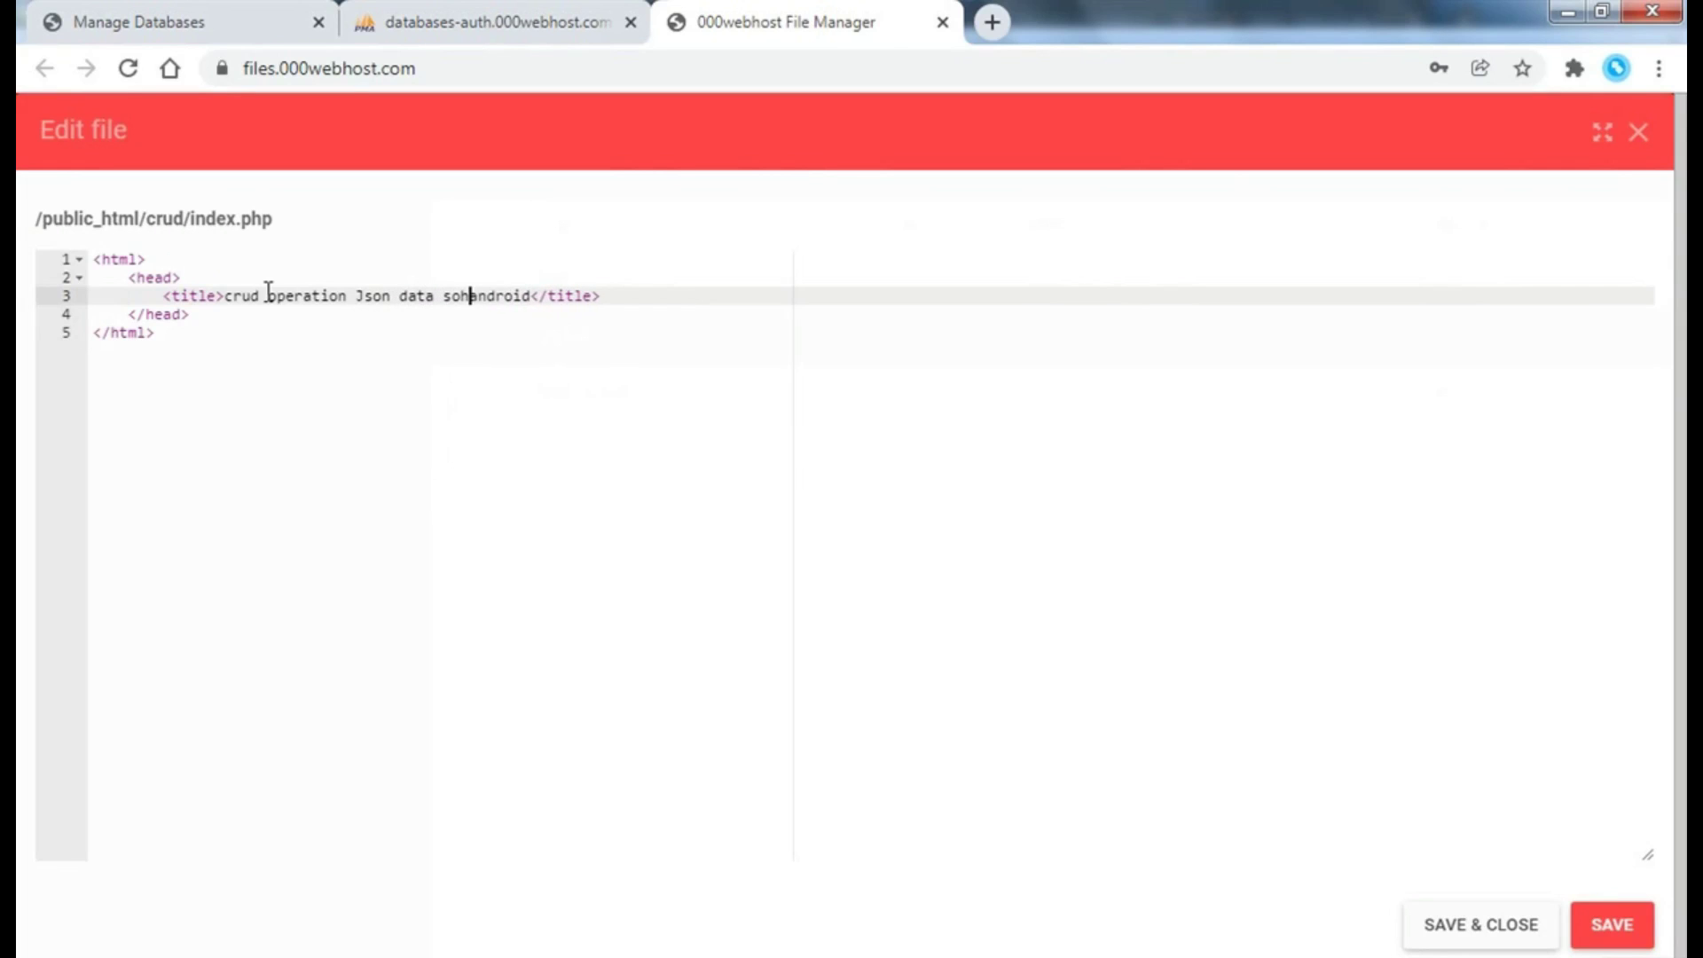
key("BackSpace")
type("how in")
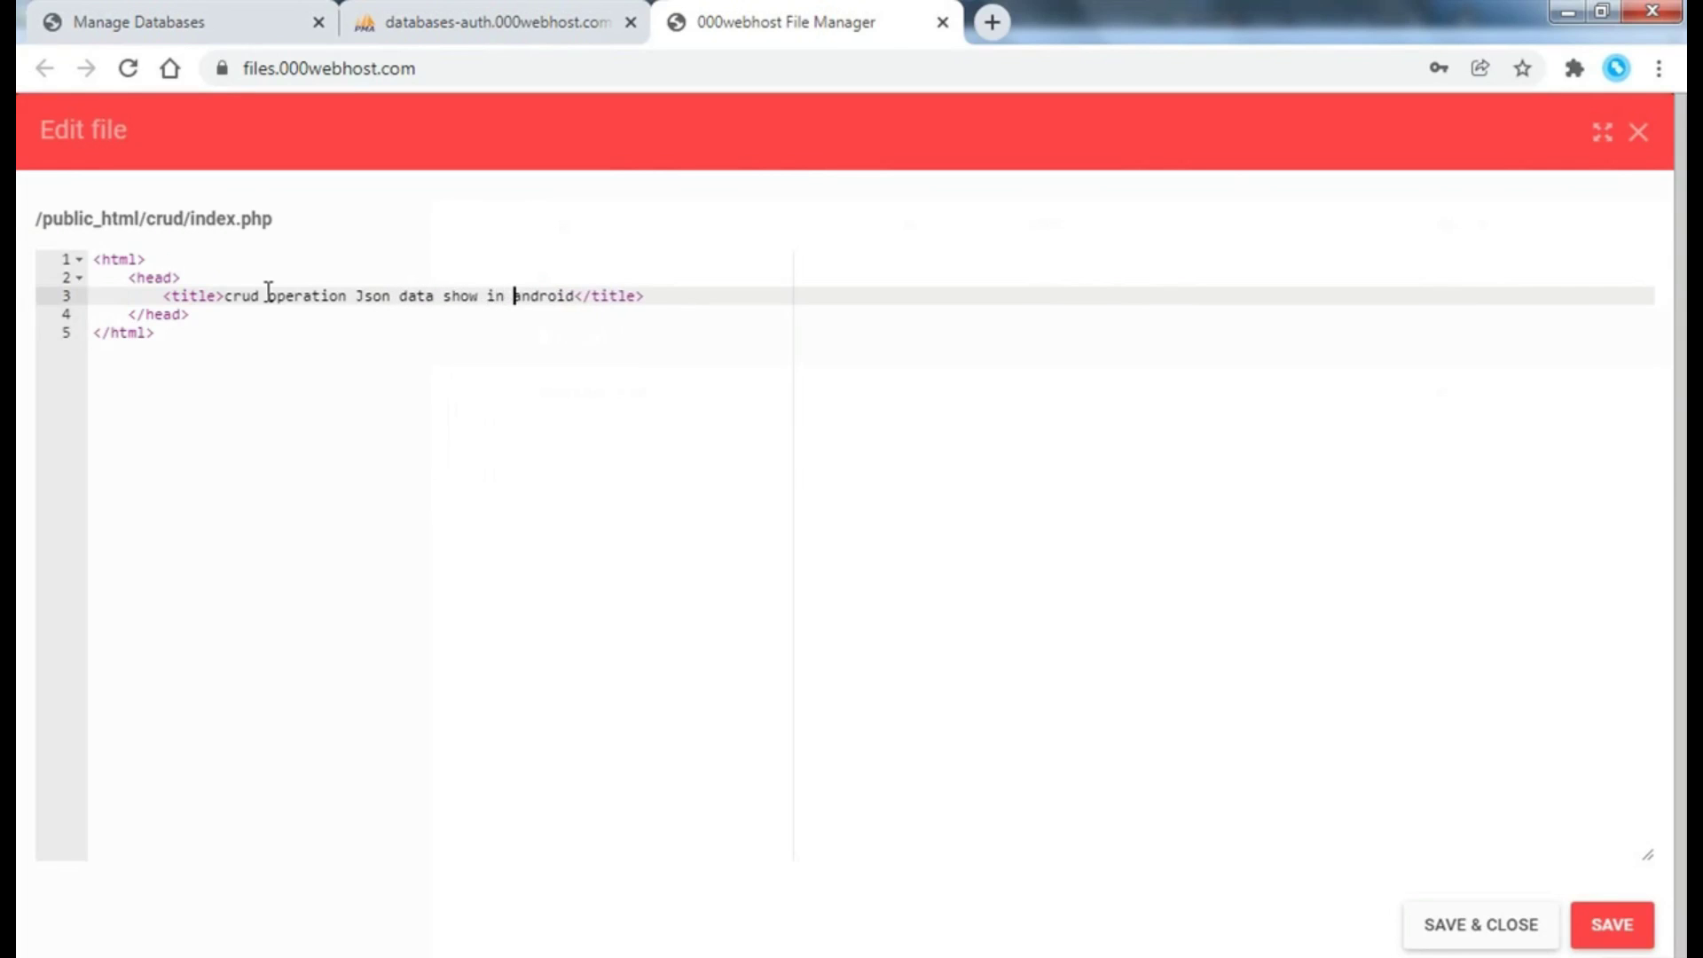
key("Right")
key("Right")
key("Right")
type("Recy")
type("clerView")
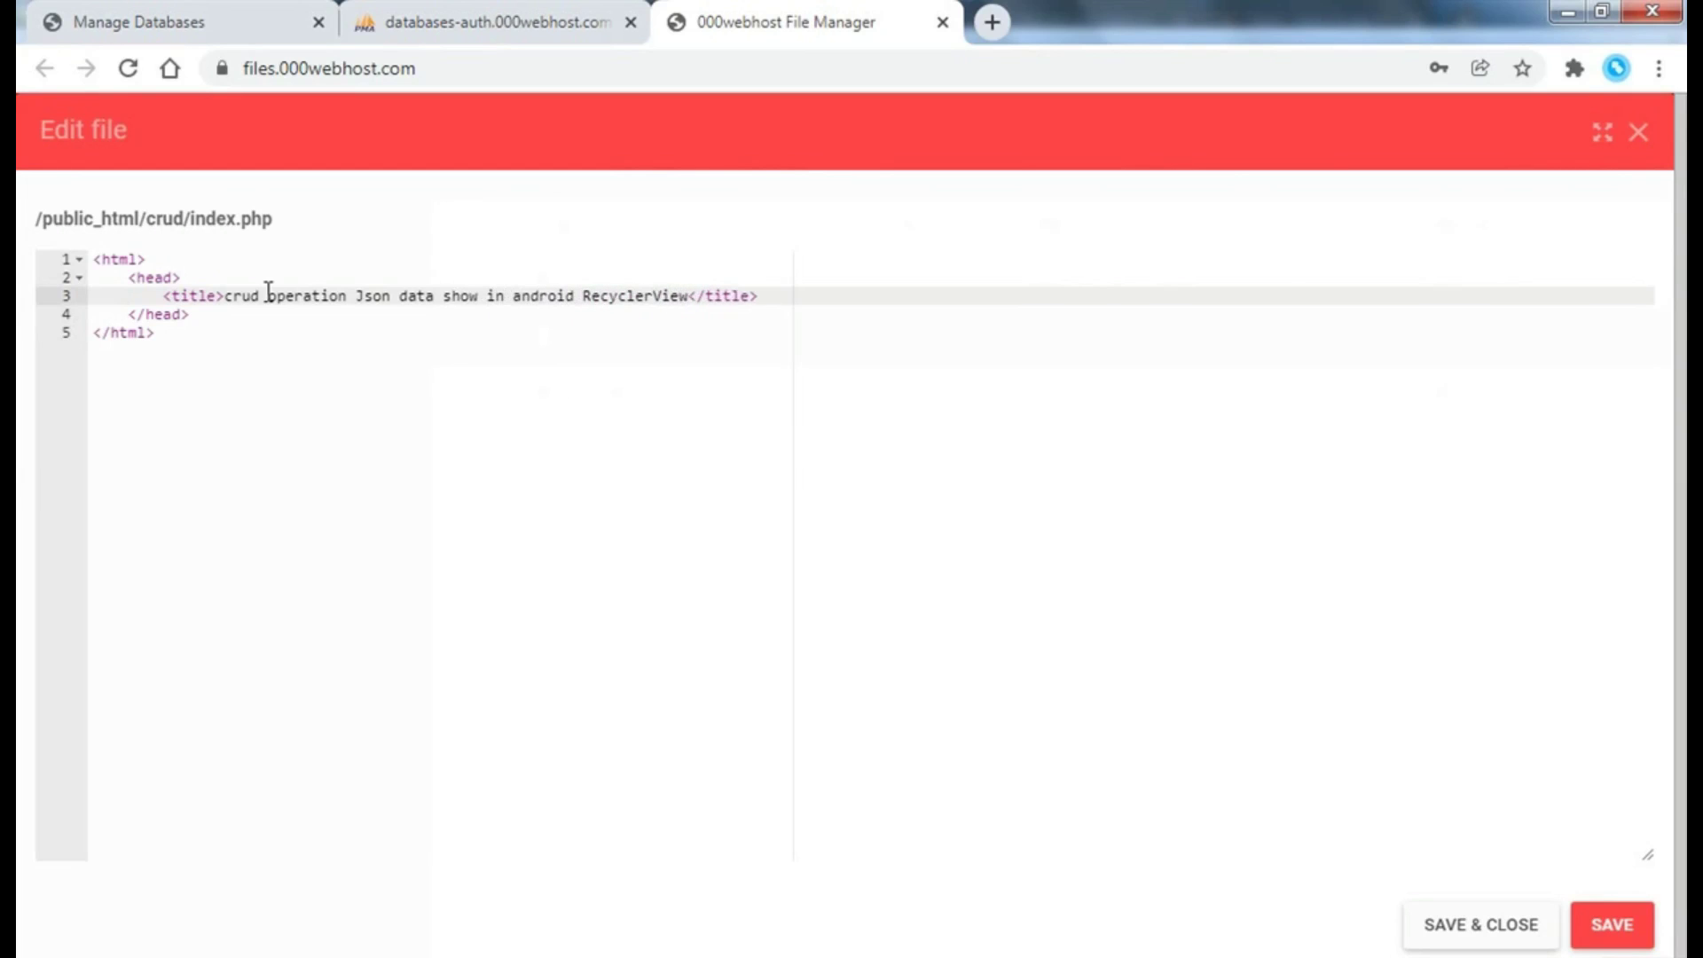
- Add <body> and <form action="insert.php" method="POST"> with an empty line inside the form
key("Down")
key("Down")
key("Up")
key("Return")
type("<")
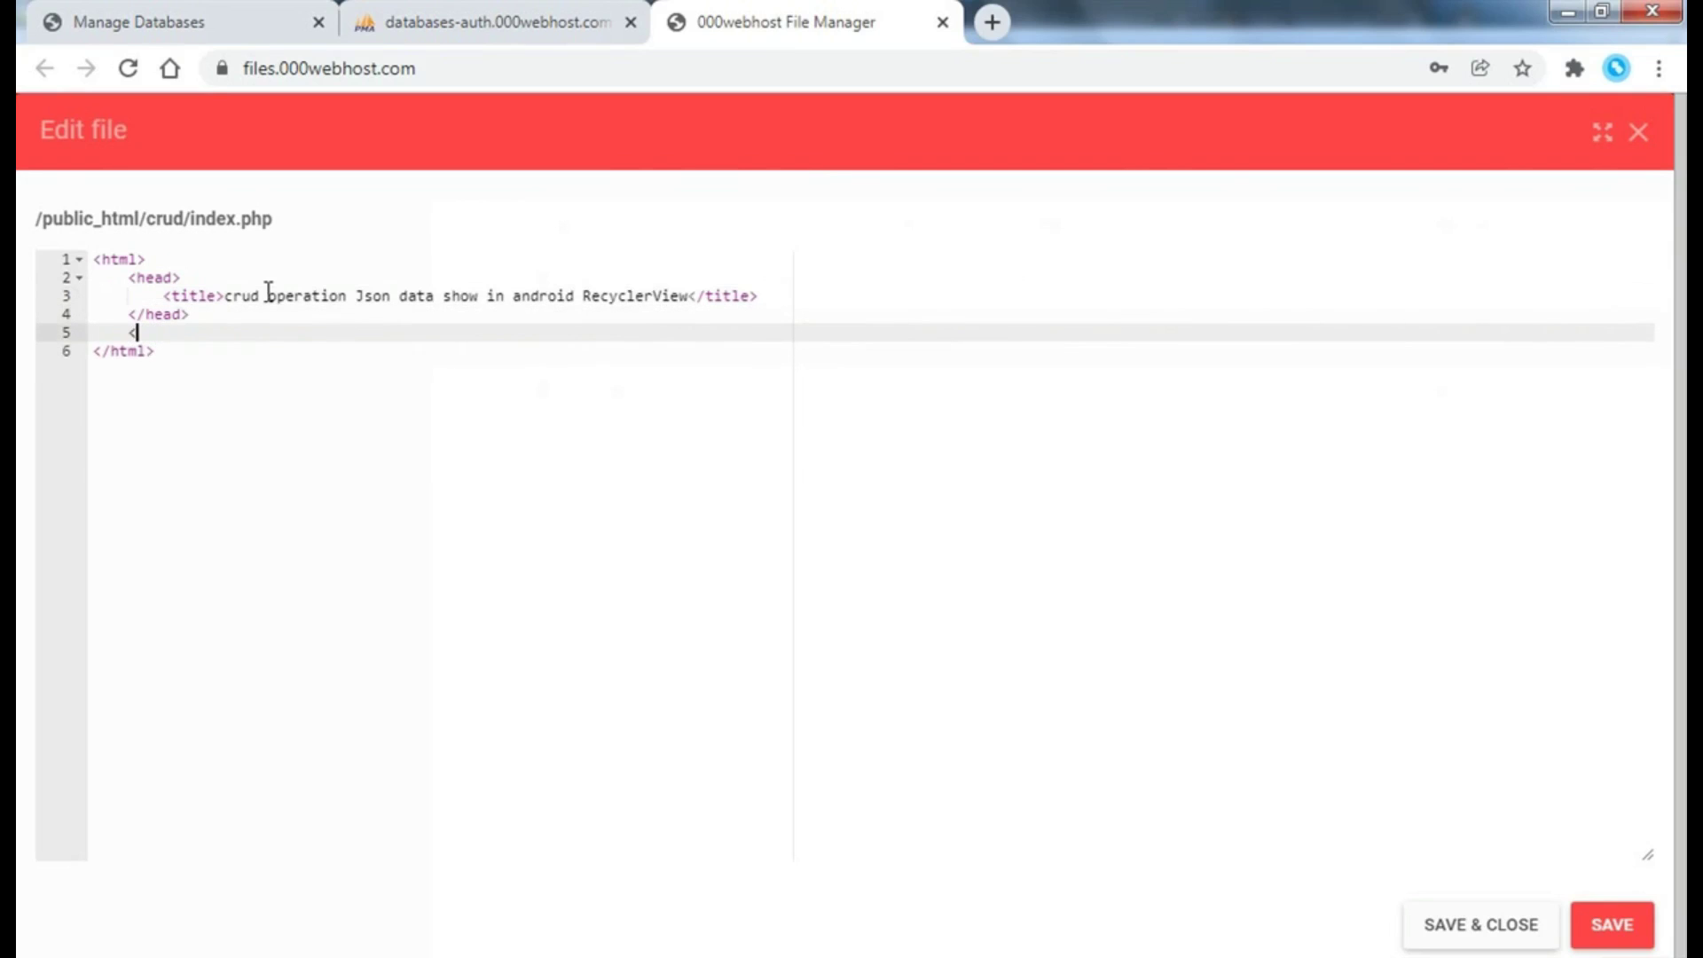
type("body>")
key("Return")
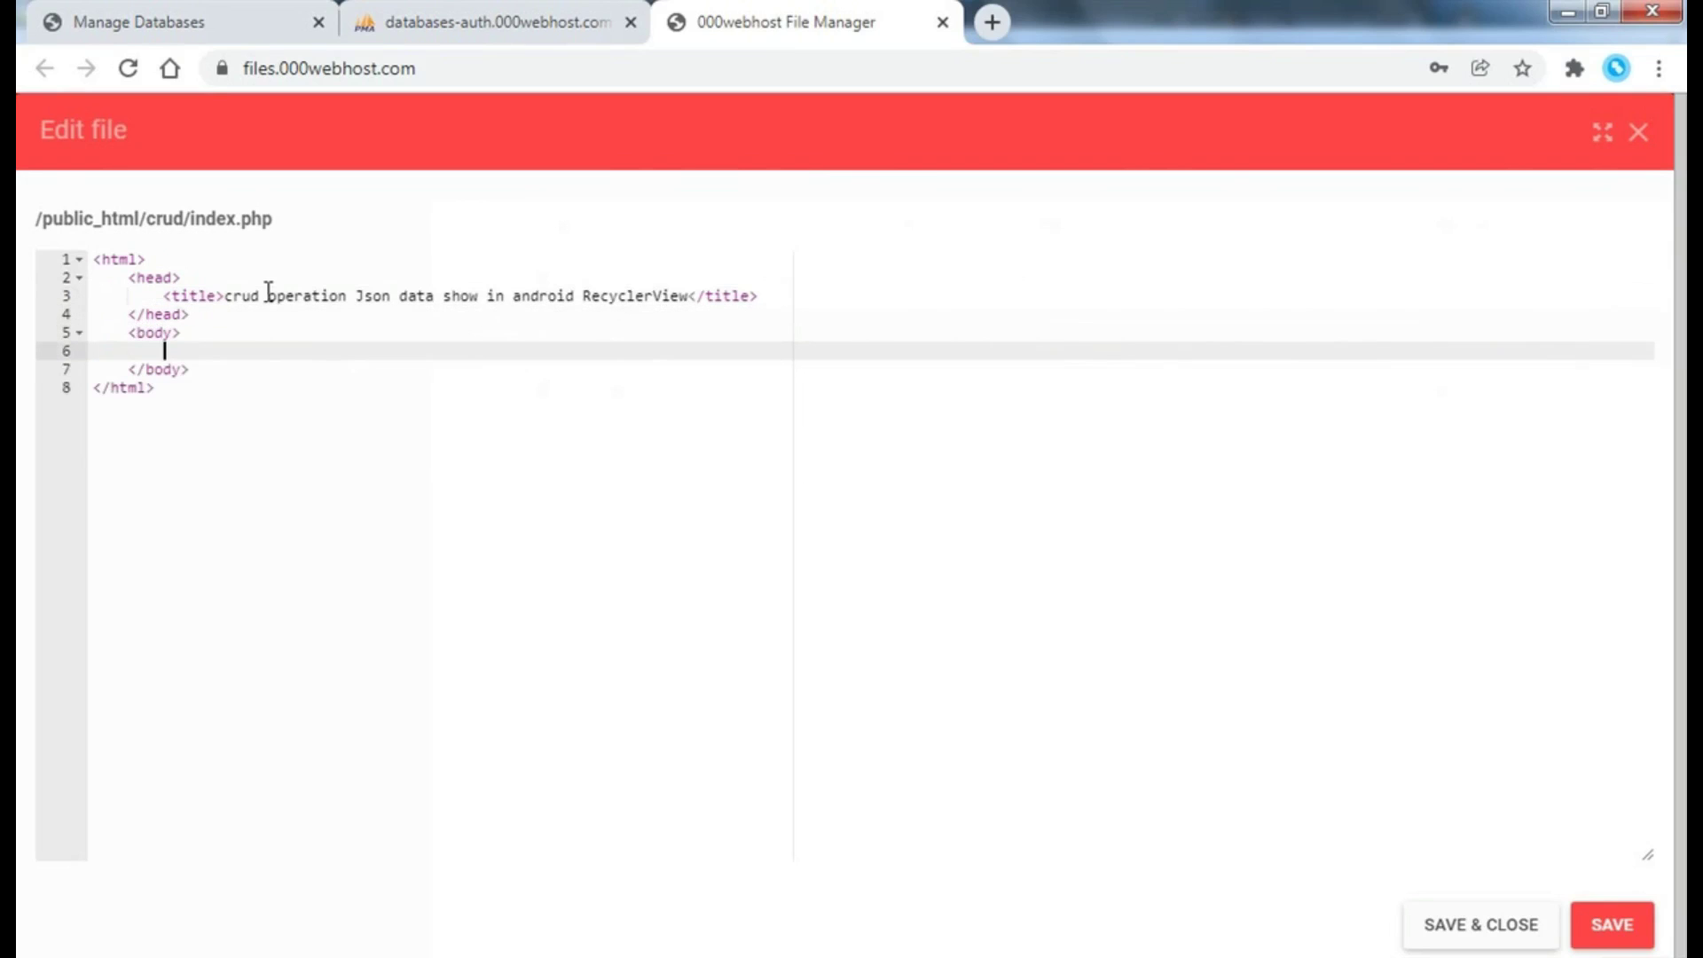
type("<form a")
type("ction=")
type("\"i")
type("nsert.hp")
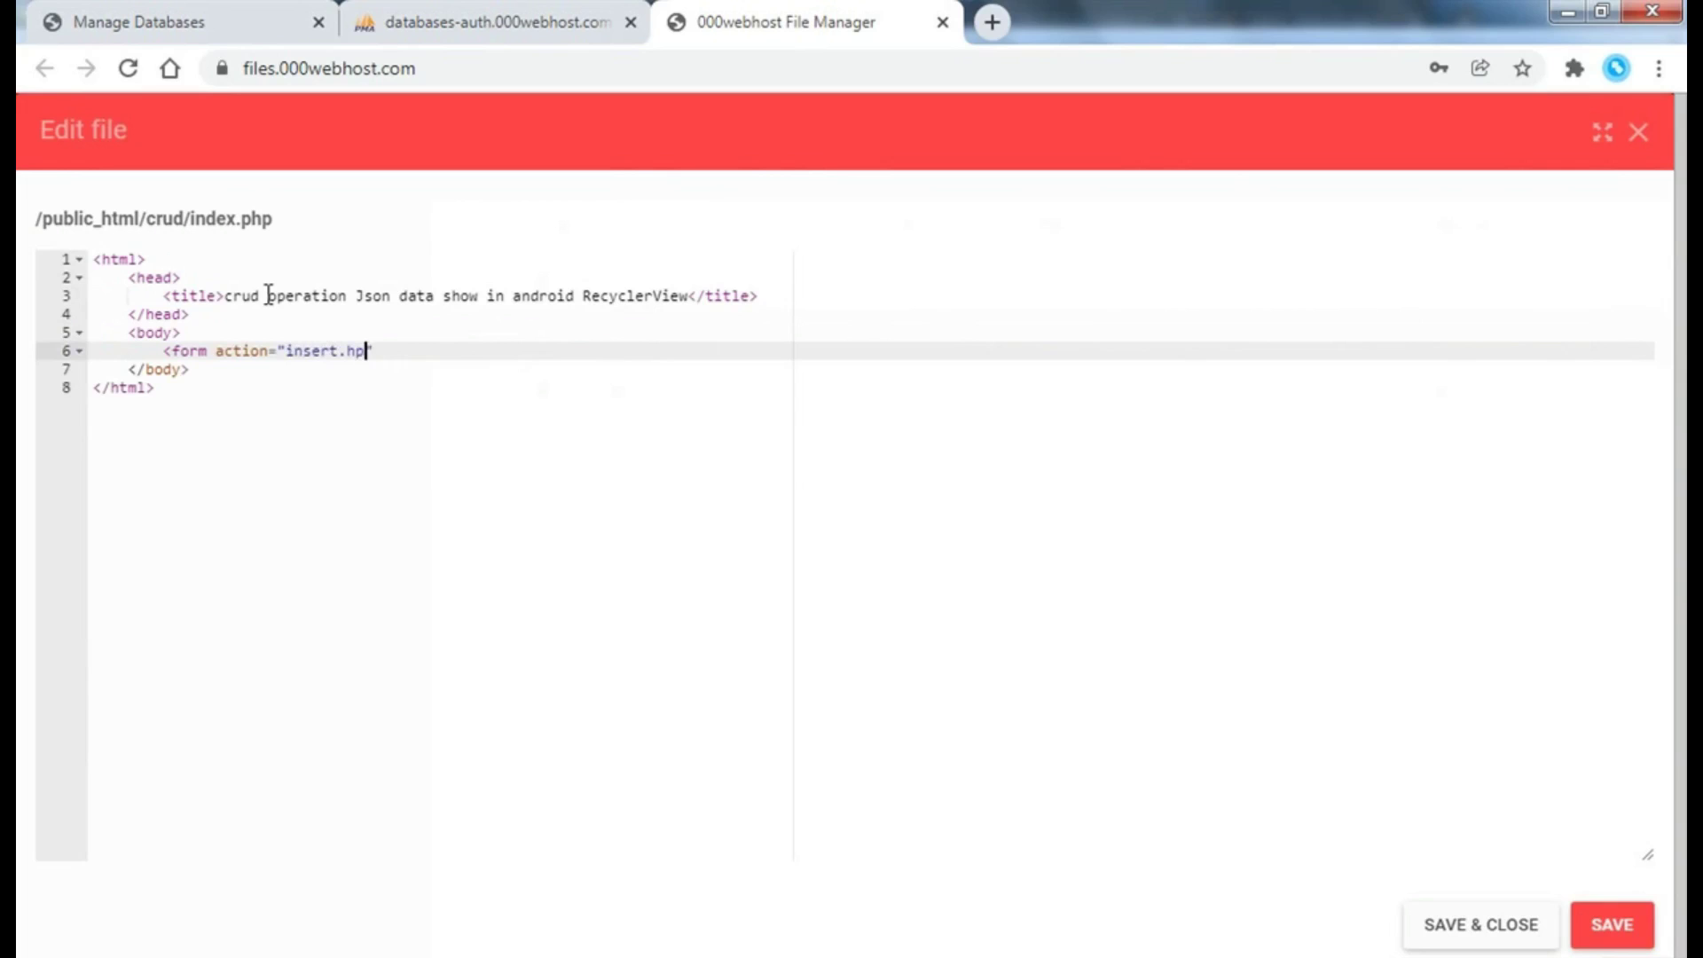
type("hp")
type("METHO")
key("BackSpace")
key("BackSpace")
key("BackSpace")
key("BackSpace")
key("BackSpace")
type("me")
type("thod=\"PO")
type("ST\"")
type(">")
key("Return")
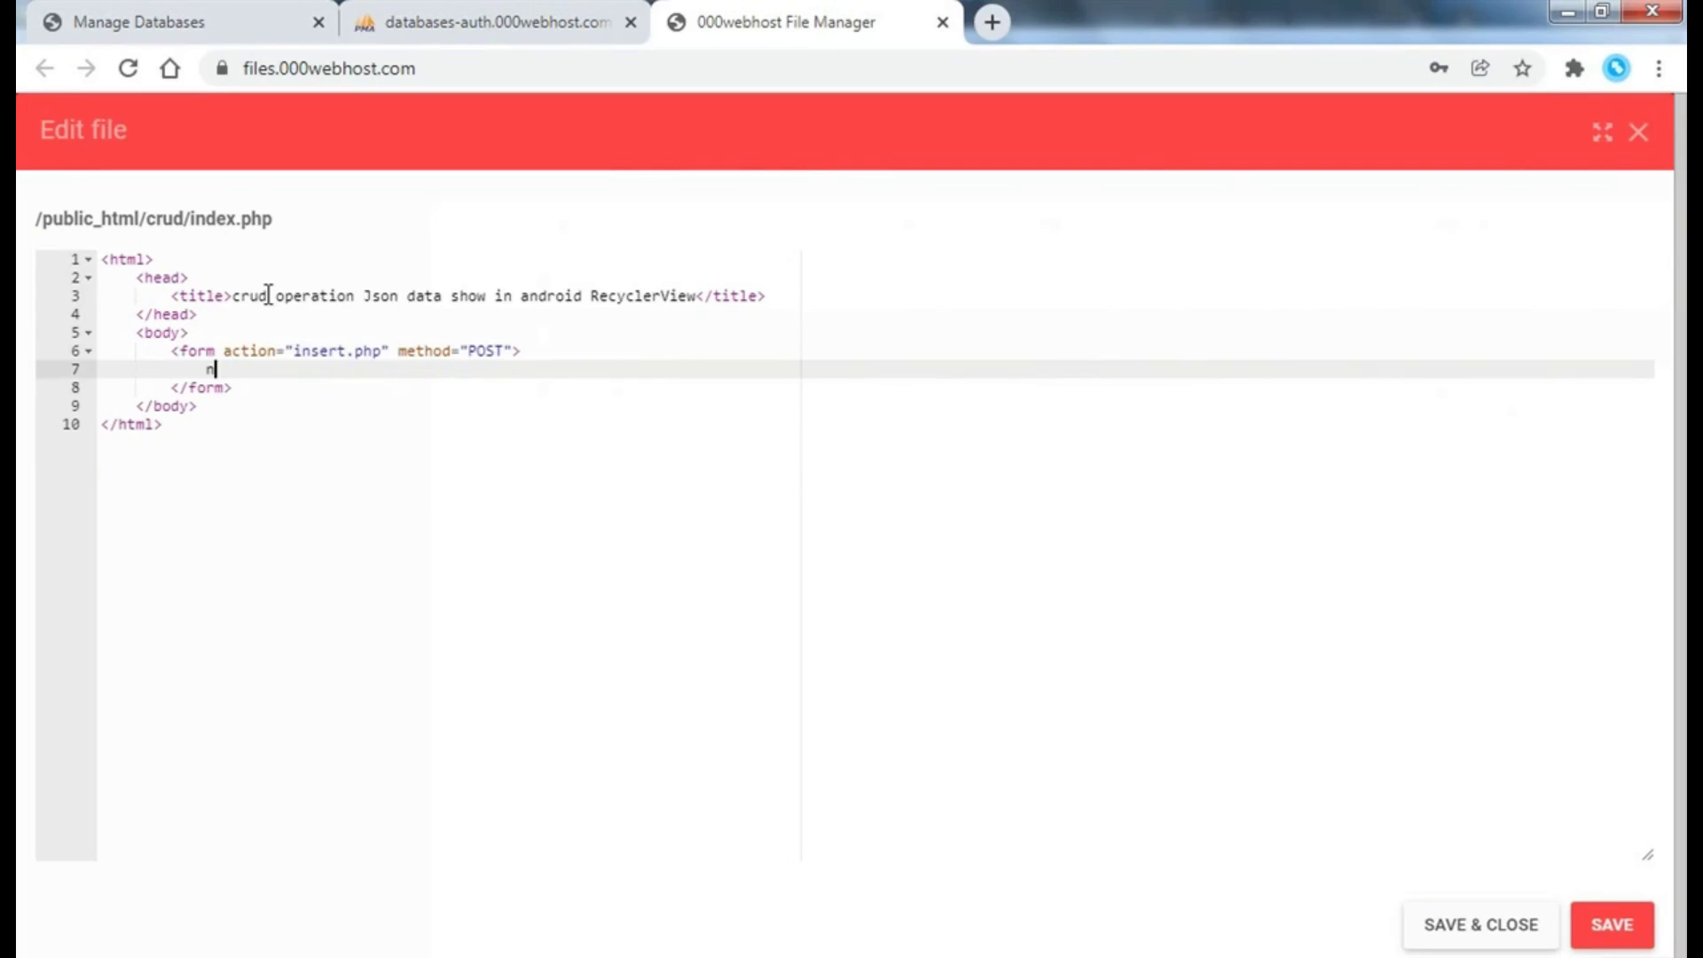
- Add a 'First Name:' label with a text input named fname and placeholder 'First Name'
type("am")
key("BackSpace")
key("BackSpace")
key("BackSpace")
type("First Name")
type("=")
key("BackSpace")
type(":")
type("-<input type=")
type("\"f")
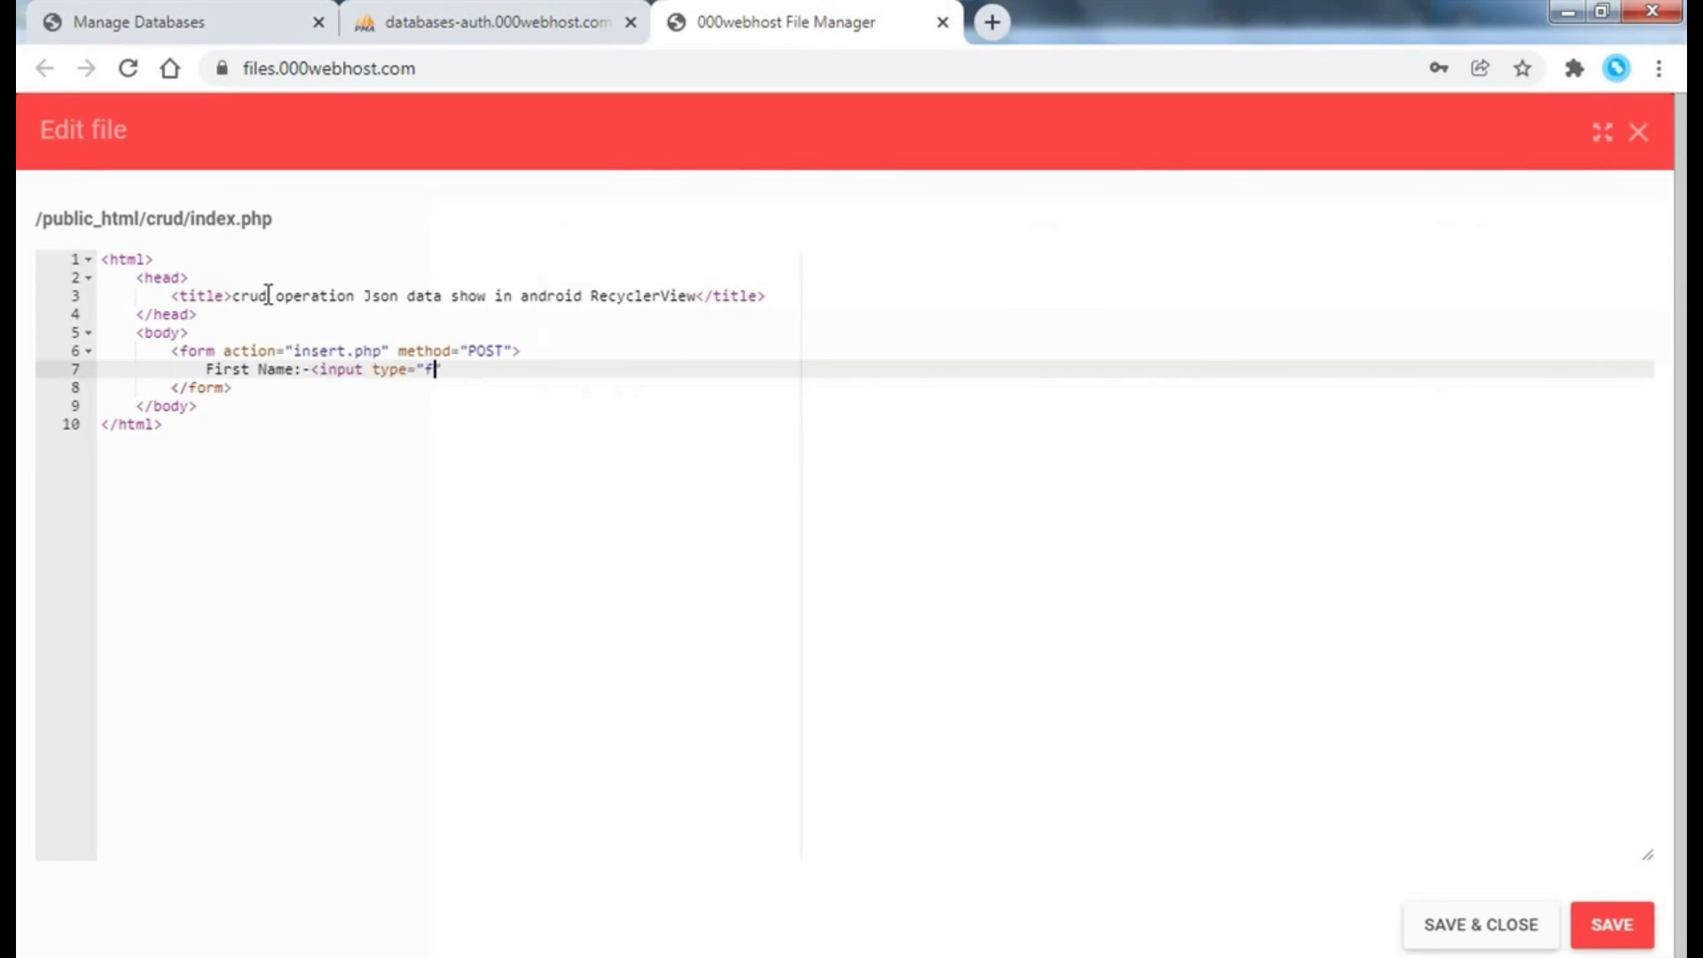
type("ext")
type("name")
type("=\"")
type("names")
key("BackSpace")
key("BackSpace")
key("BackSpace")
key("BackSpace")
key("BackSpace")
type("fname")
type("t")
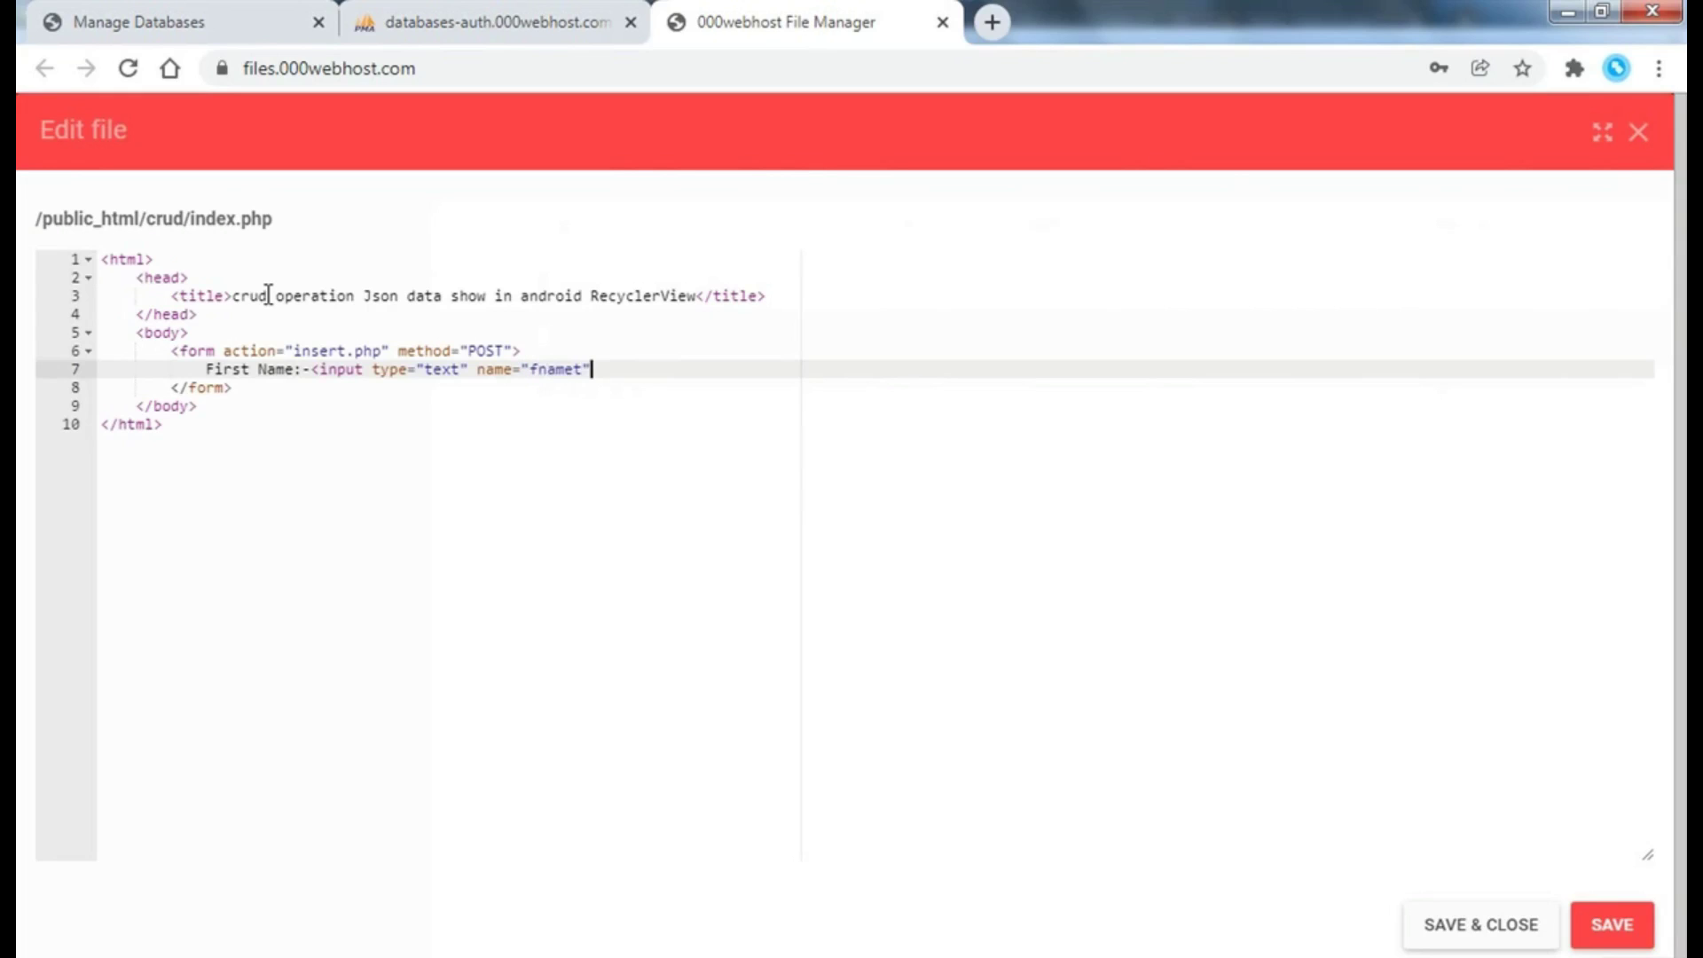
type("/")
type("p")
type("place")
key("BackSpace")
key("BackSpace")
type("ceholser=")
type("\"F")
type("irst Name\"")
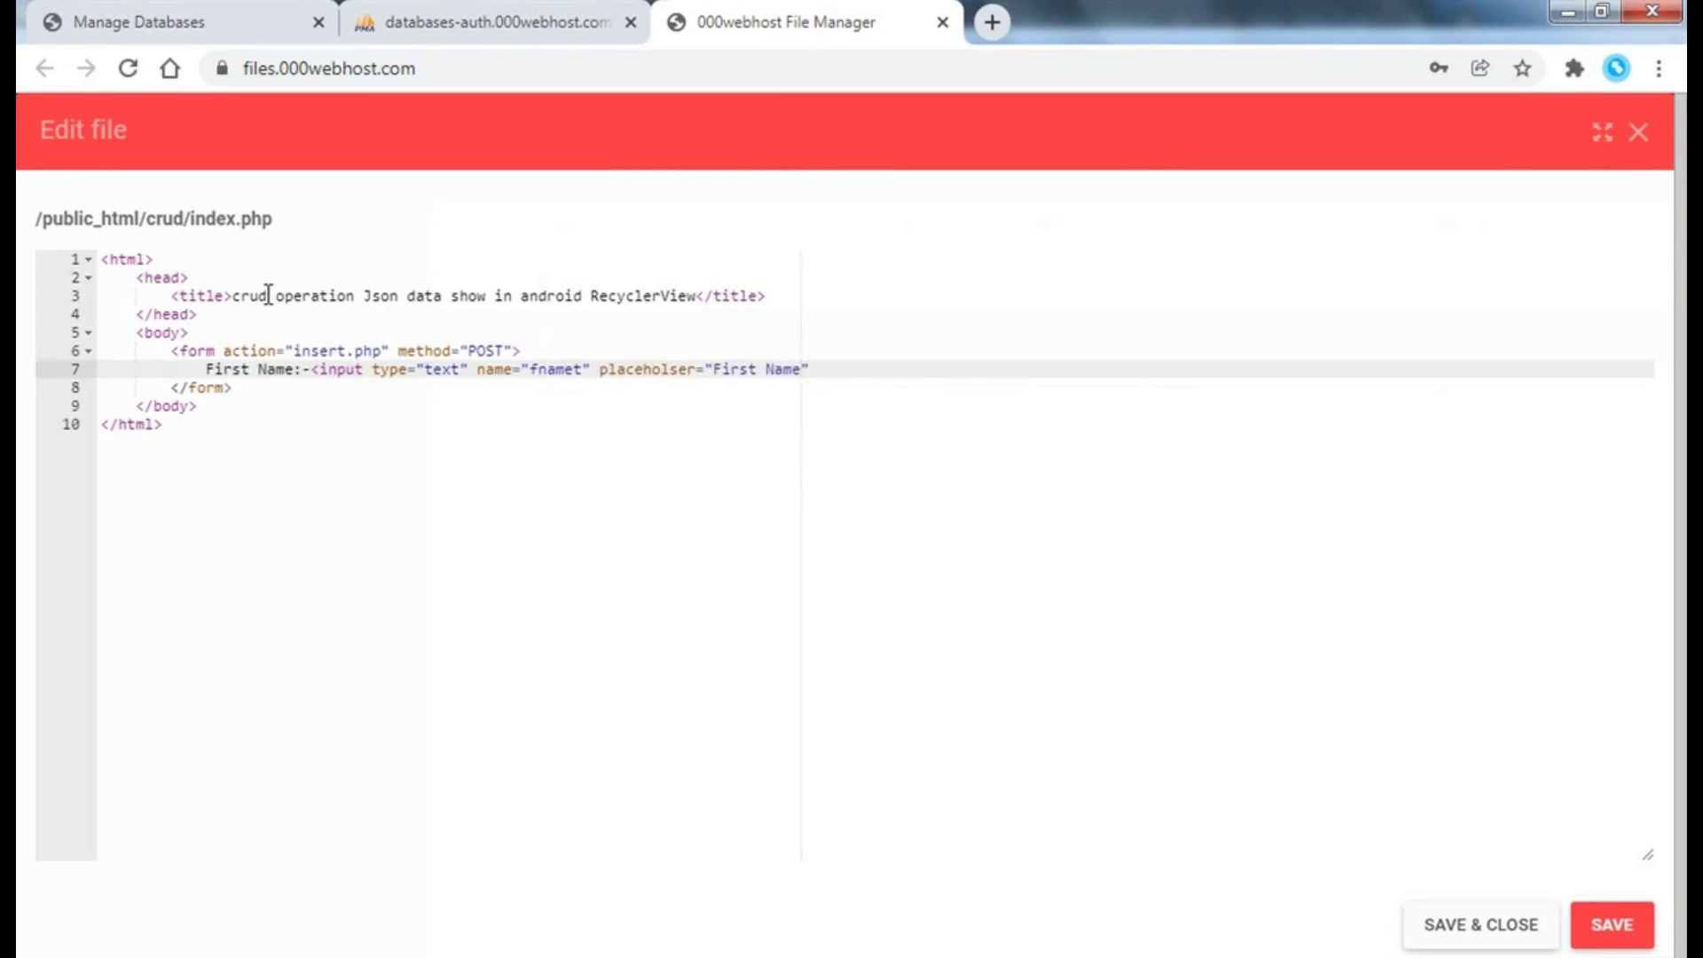
type("/>")
- Add a 'Last Name:' text input with placeholder 'Last Name', then begin a submit input
key("Return")
type("ast ")
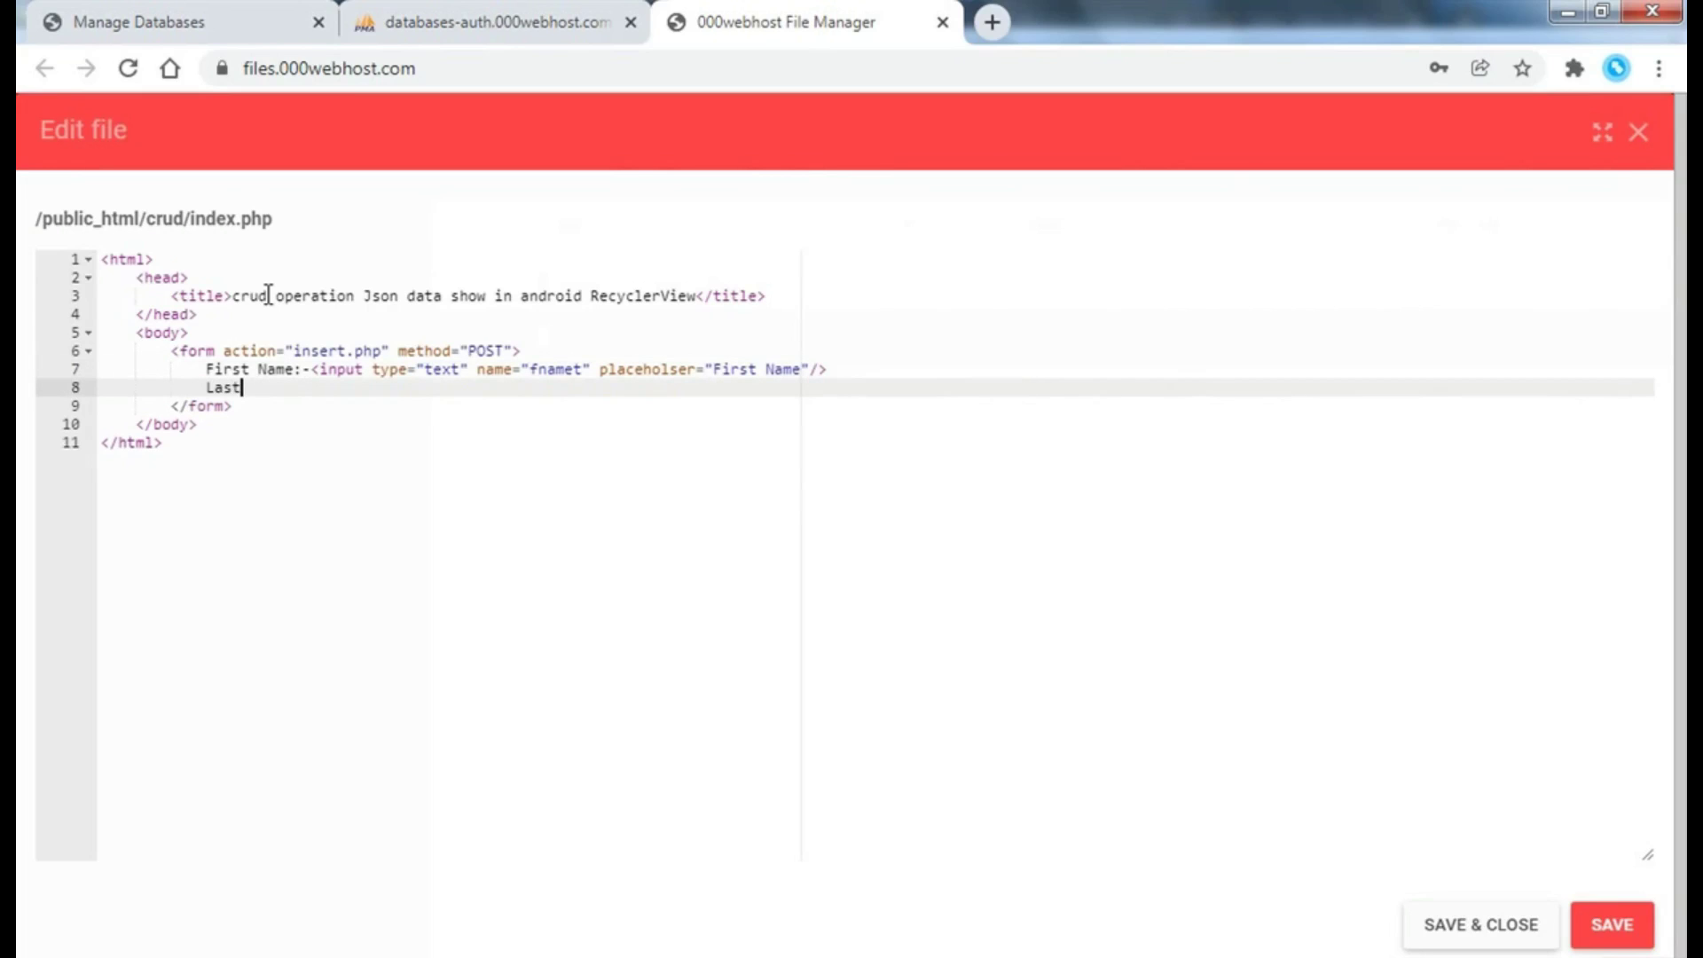
type("Name")
type(":-<input")
type(" type=\"")
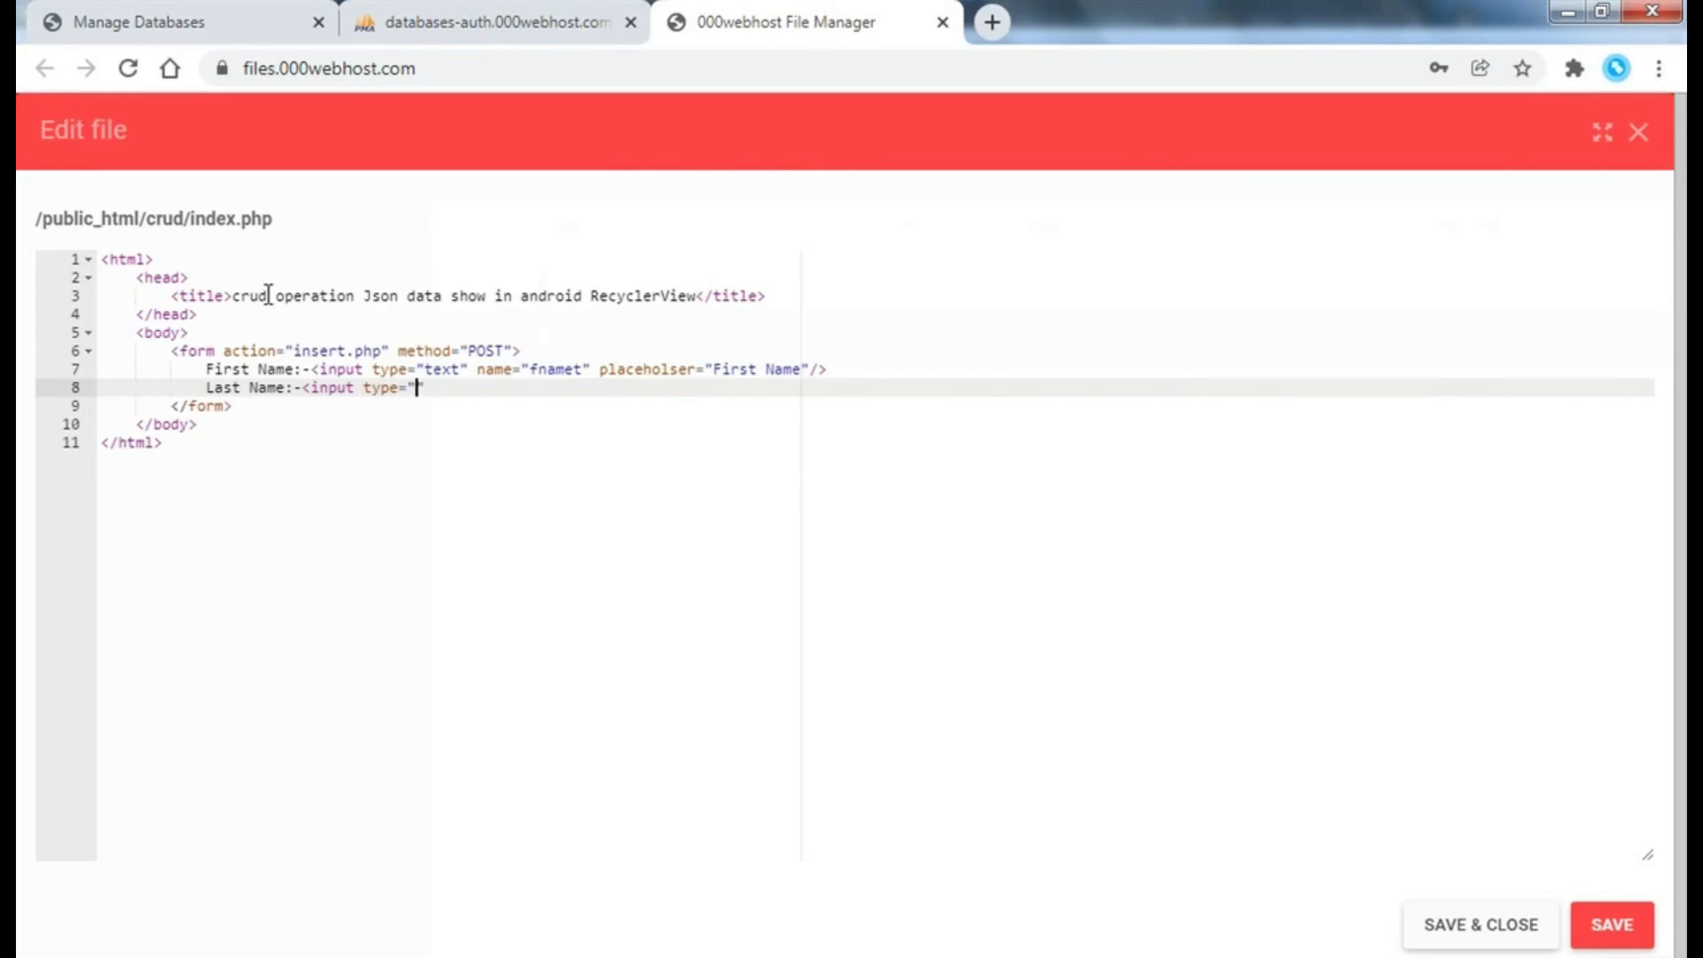
type("text\" n")
type("ame=\"")
type("lnamet\" ")
type("pla")
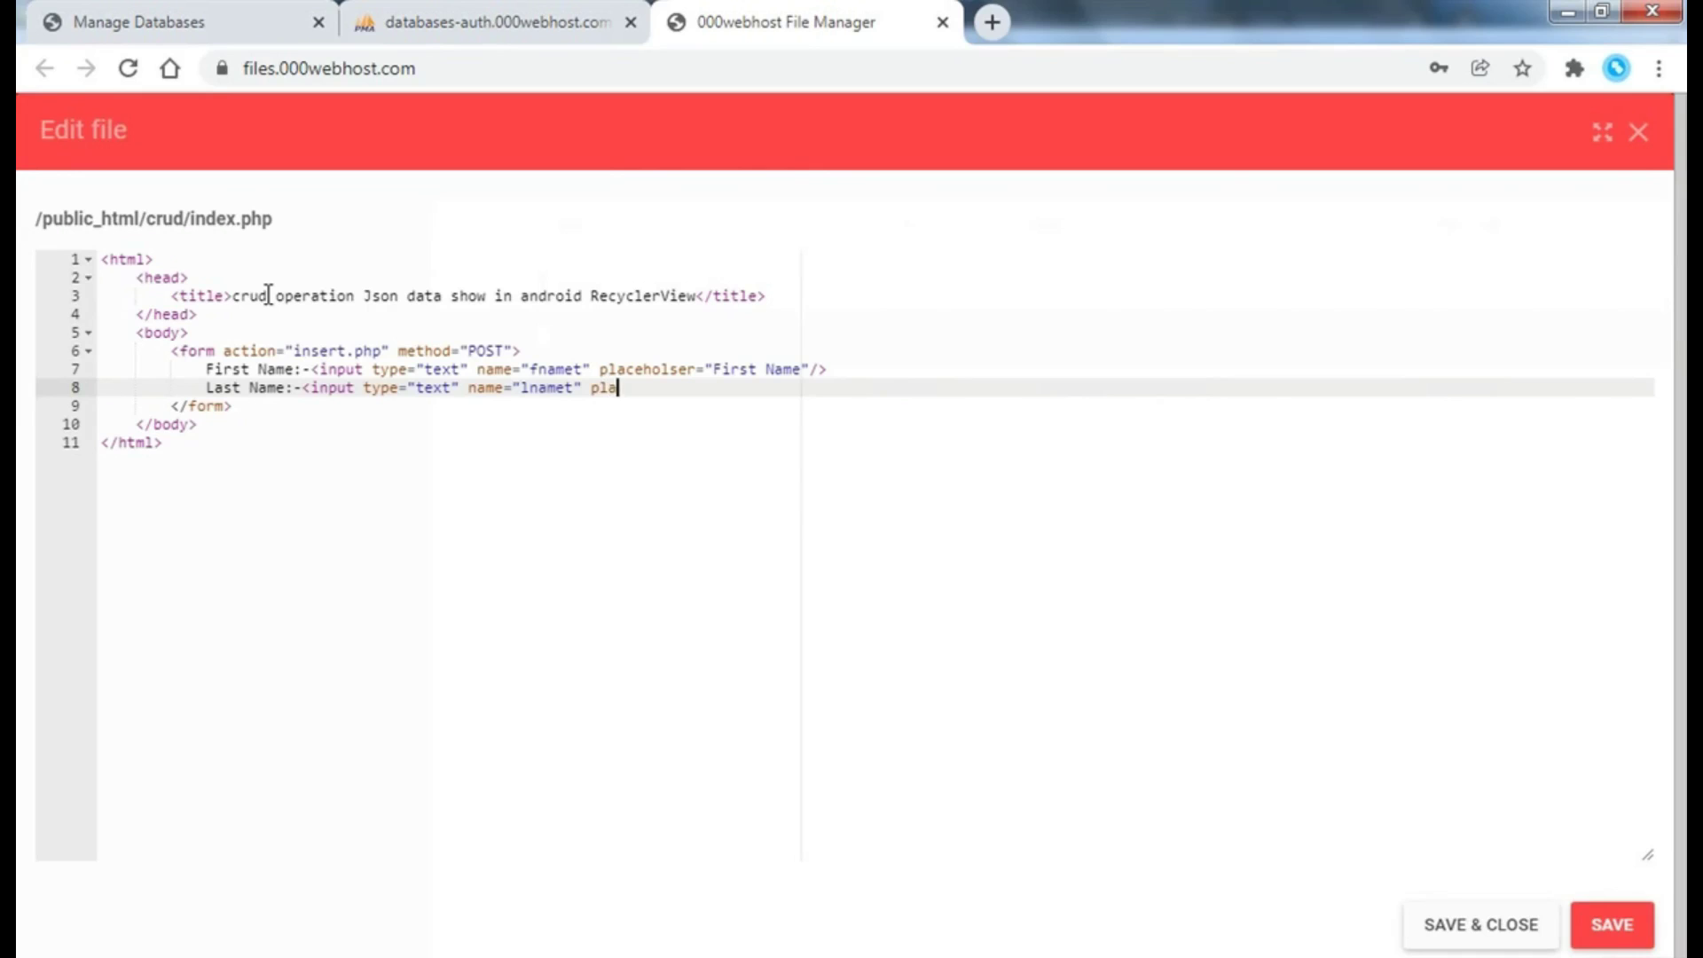
type("cehold")
type("er=\"")
type("Last ")
type("Name\"")
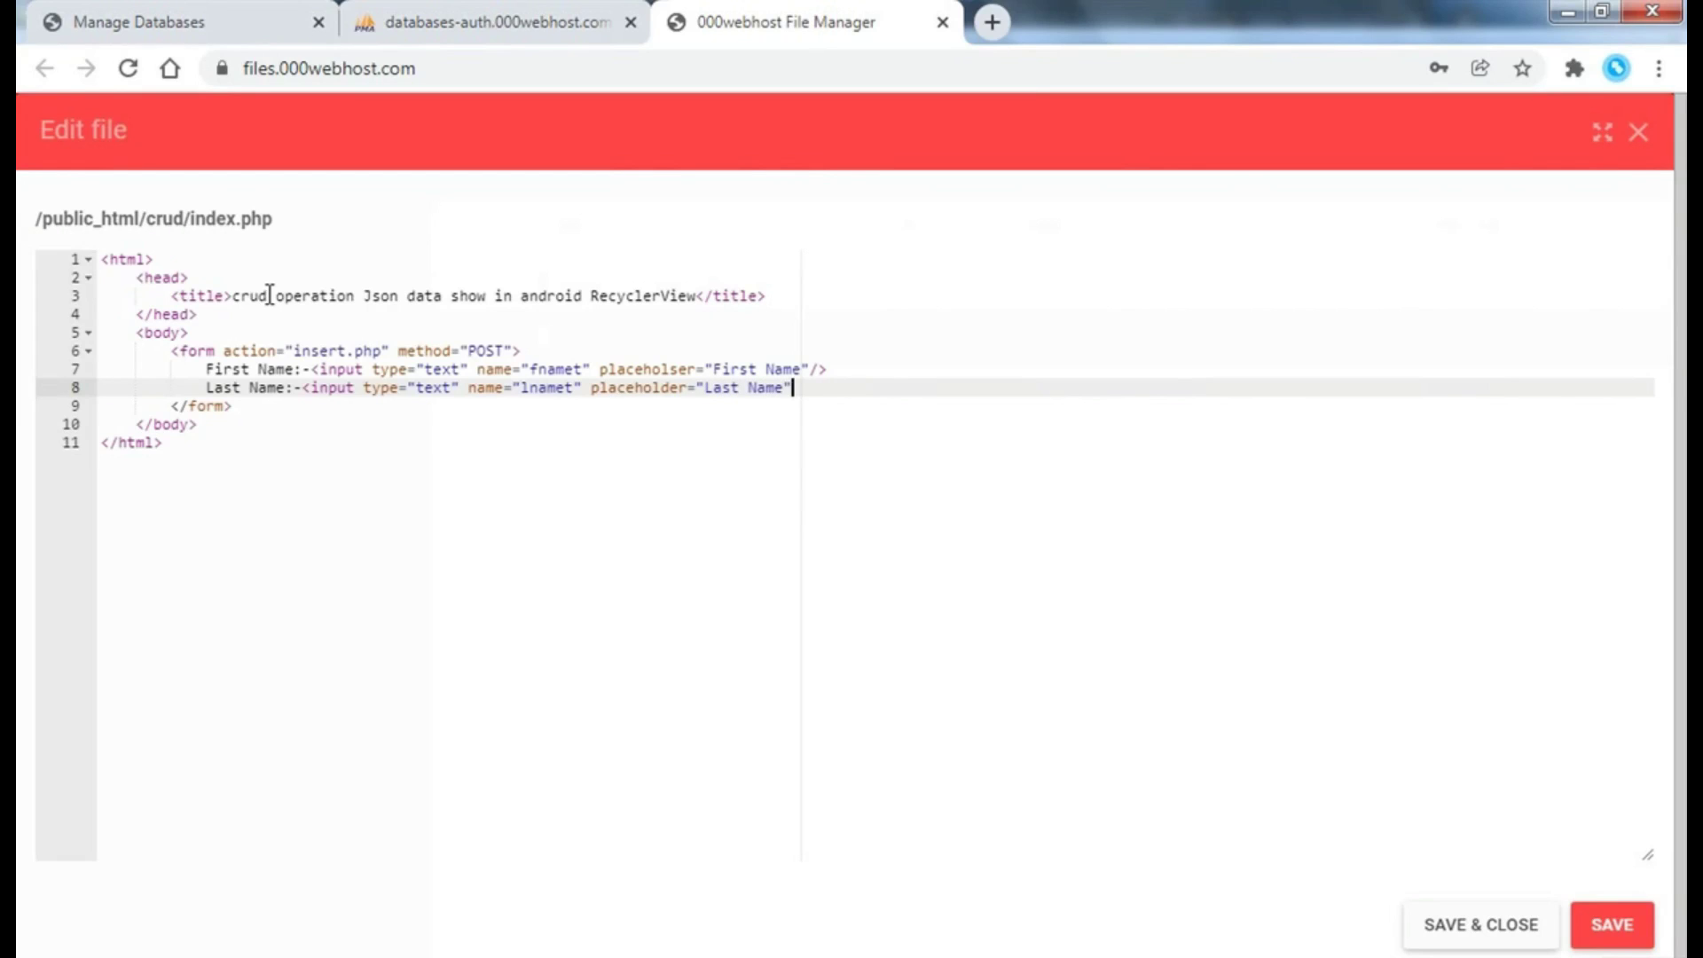
type("/>")
key("Return")
type("<")
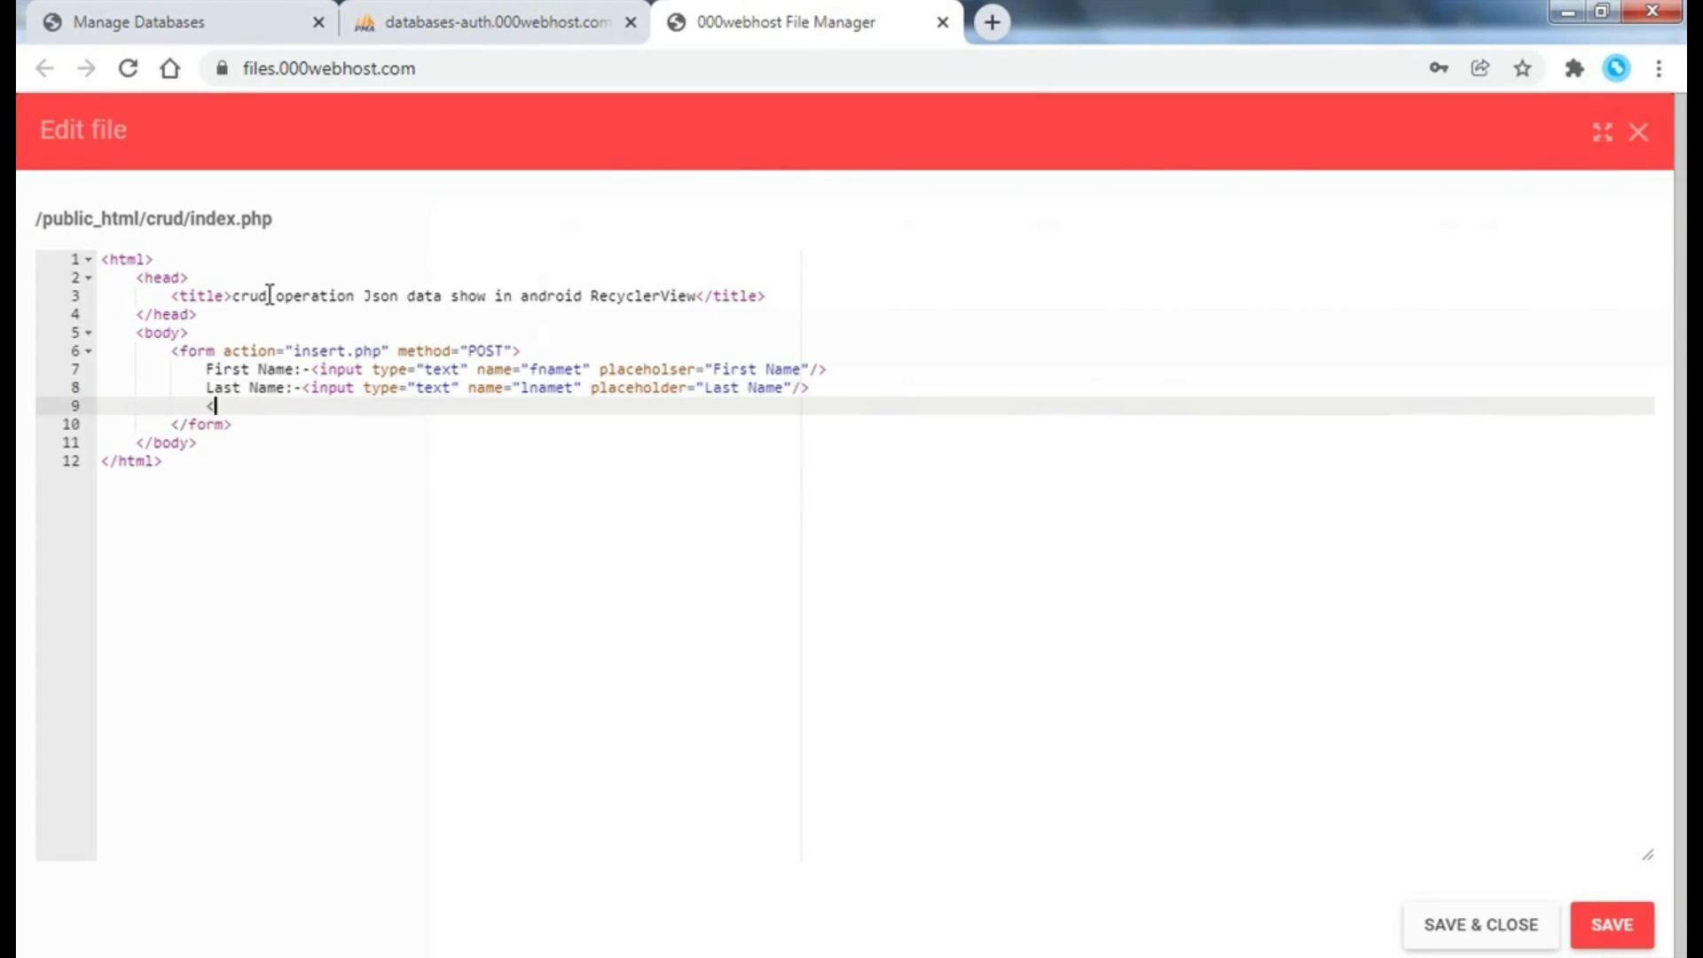
type("input t")
type("ype=\"sub")
type("mit\" ")
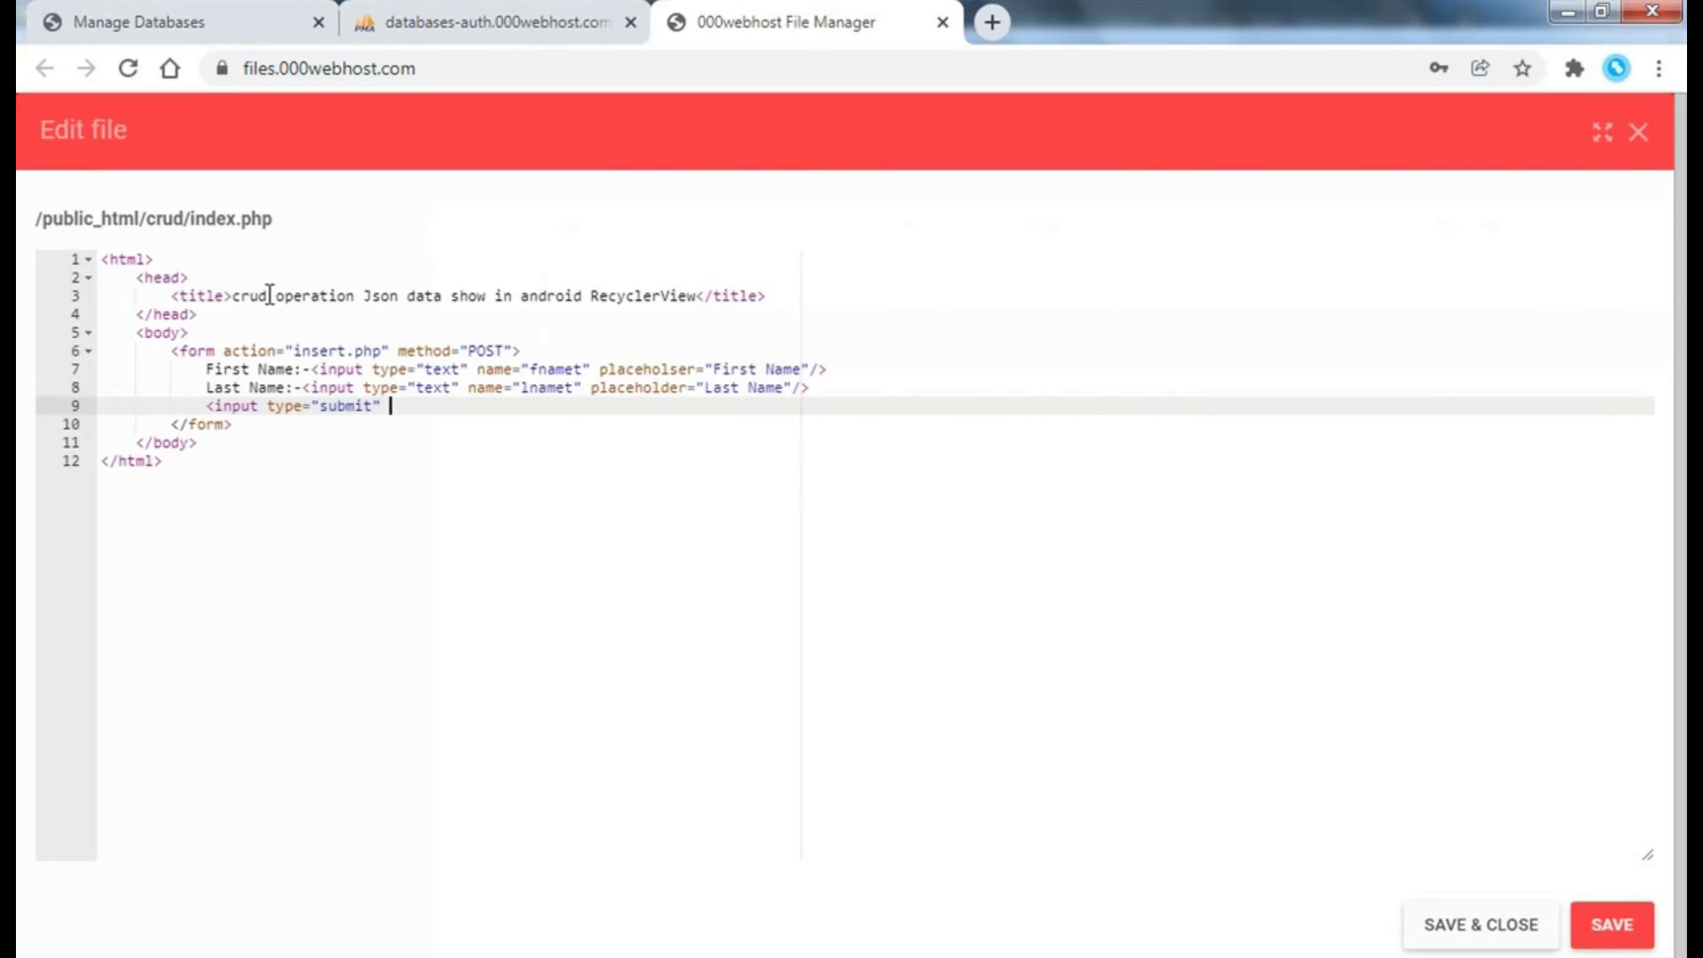
type("name=\"")
- Save index.php and check insert.php for the posted 'insert' key name
left_click(1501, 926)
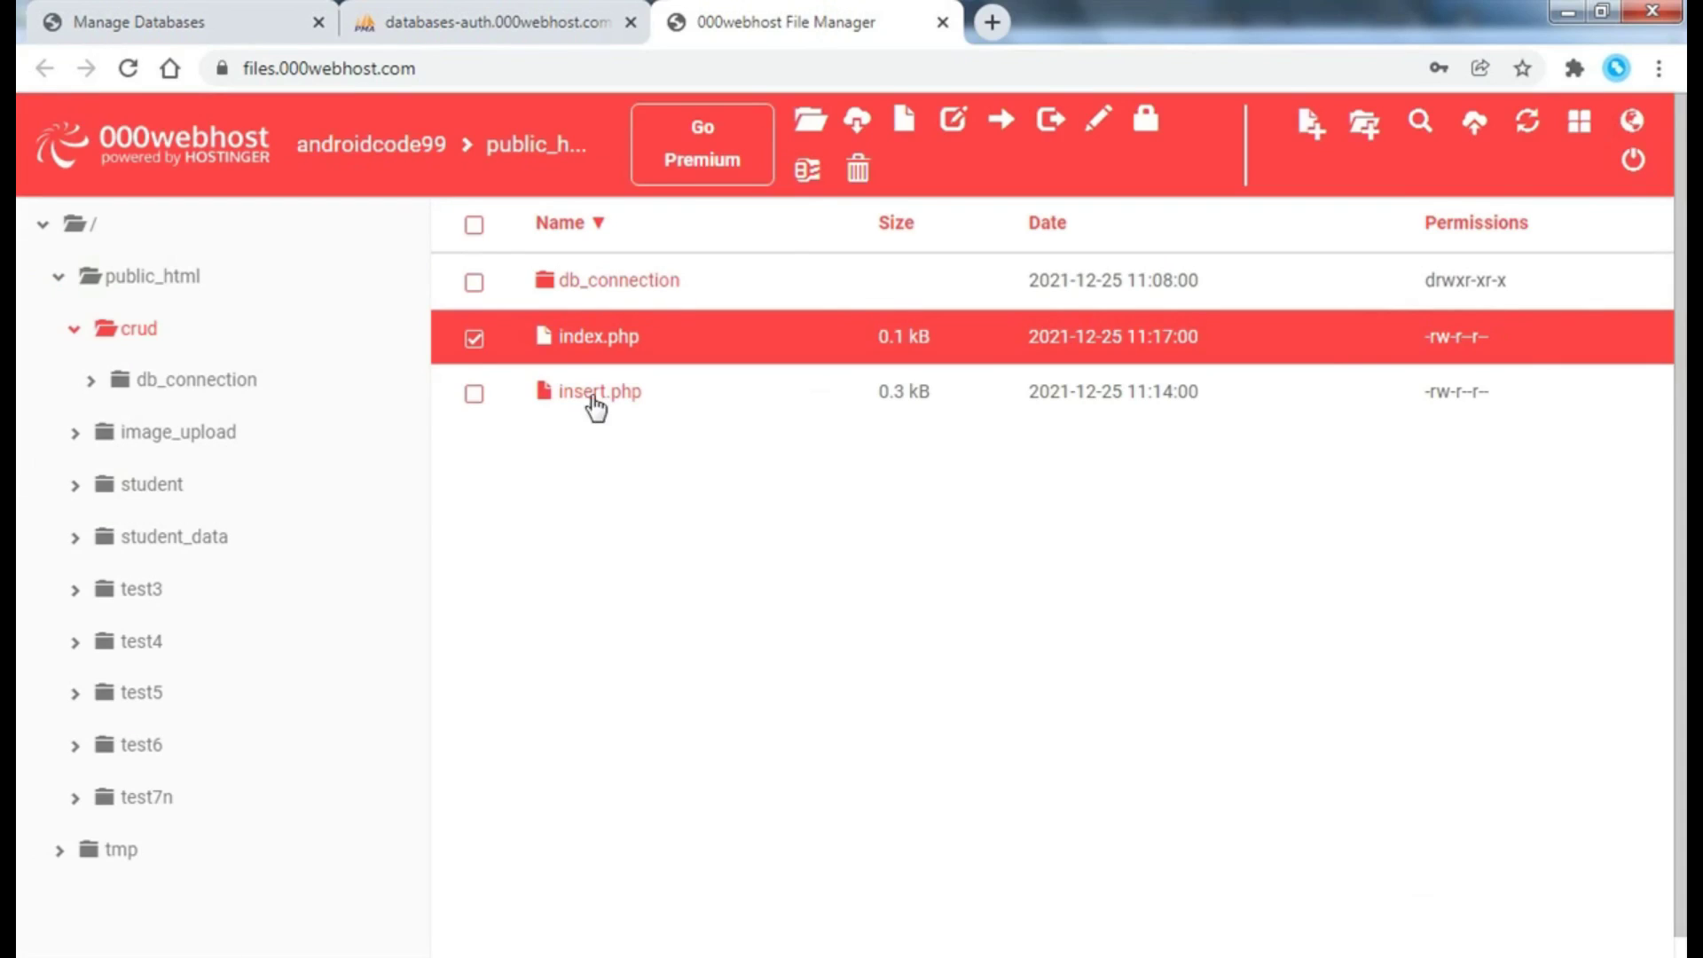
left_click(585, 397)
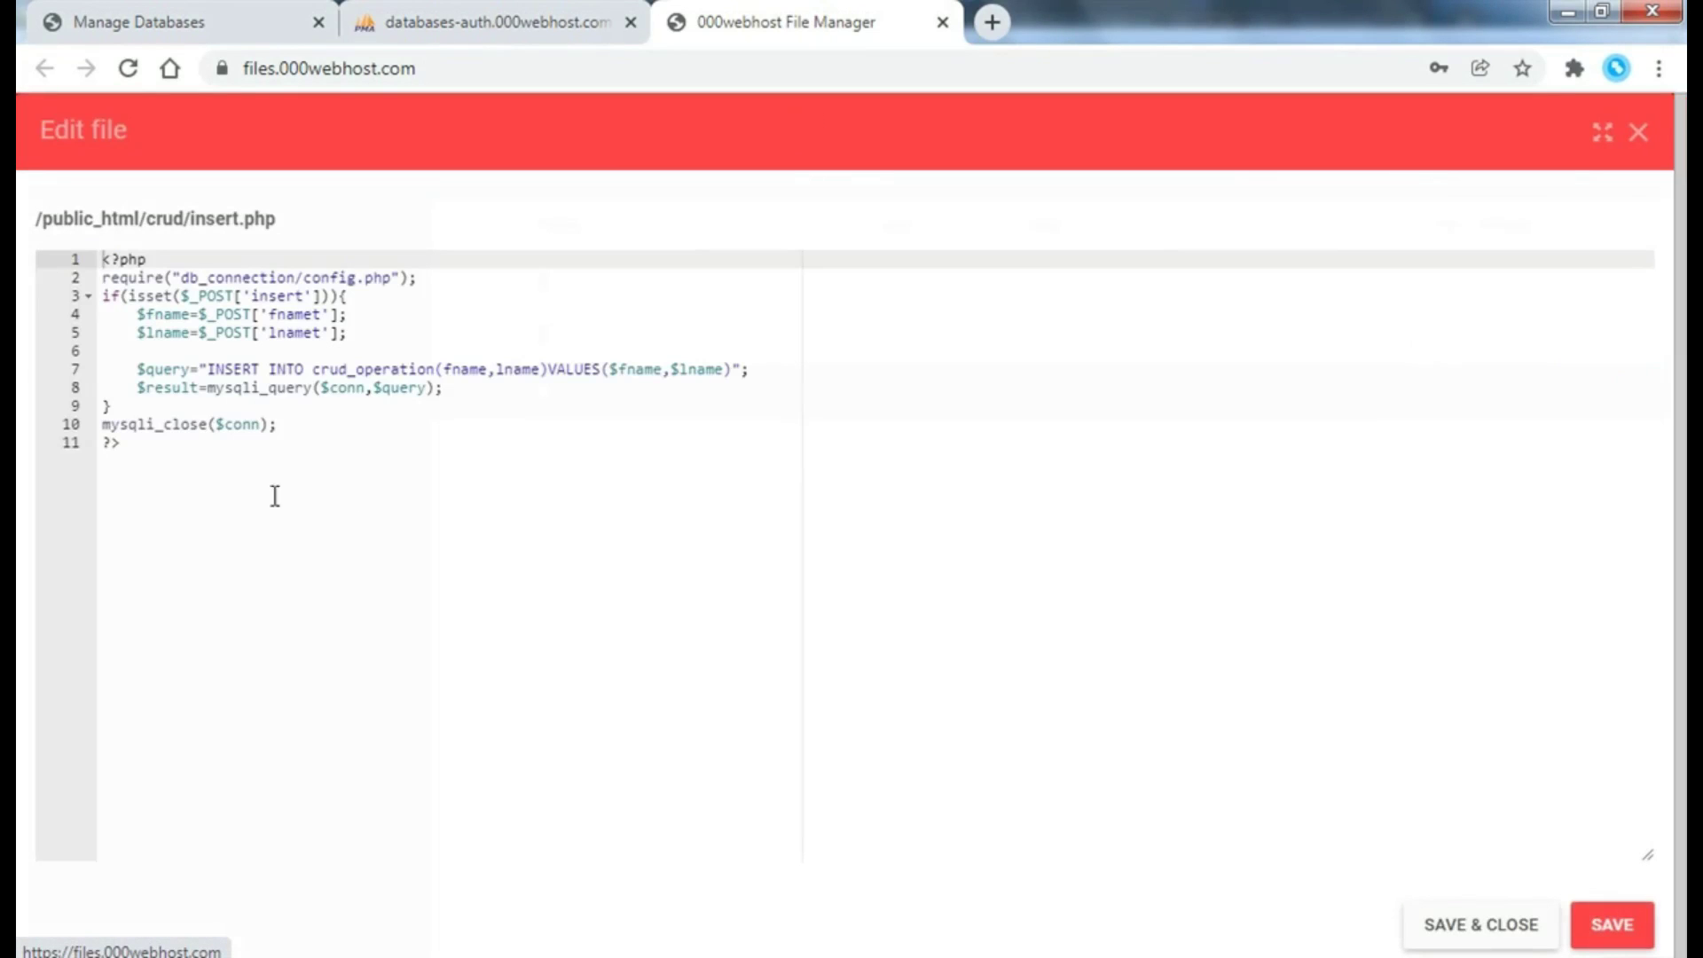
left_click(291, 312)
left_click(302, 333)
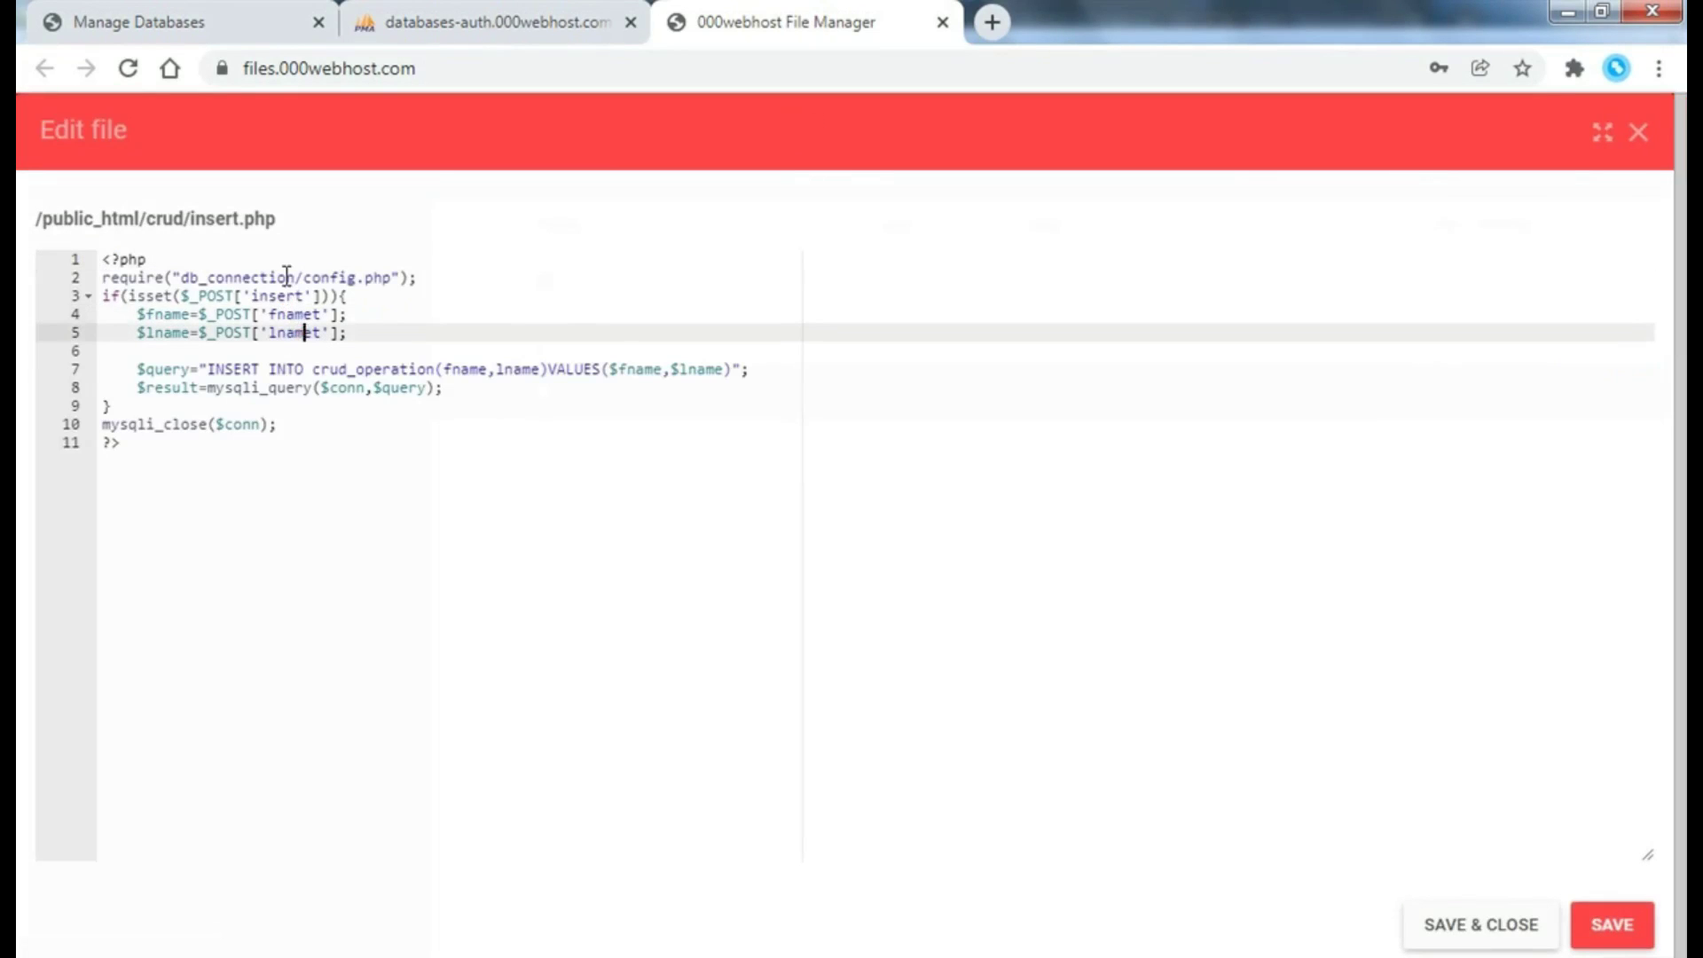
double_click(280, 295)
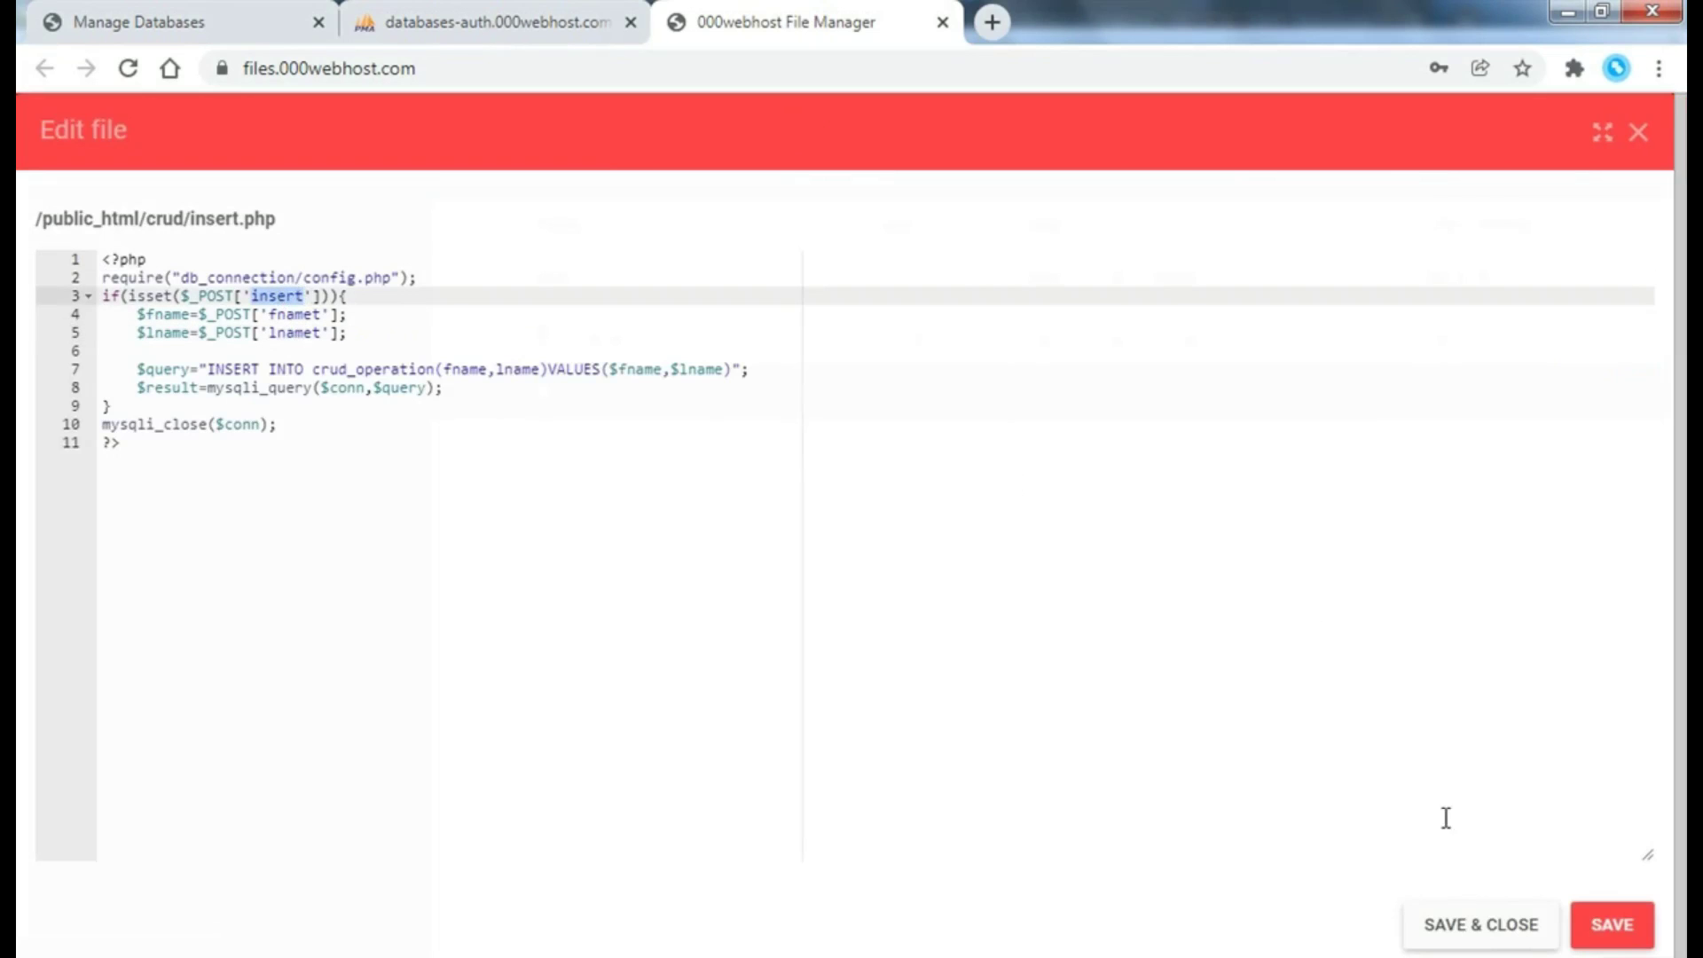
left_click(1482, 922)
- Reopen index.php, name the submit input 'insert', and save it
left_click(612, 351)
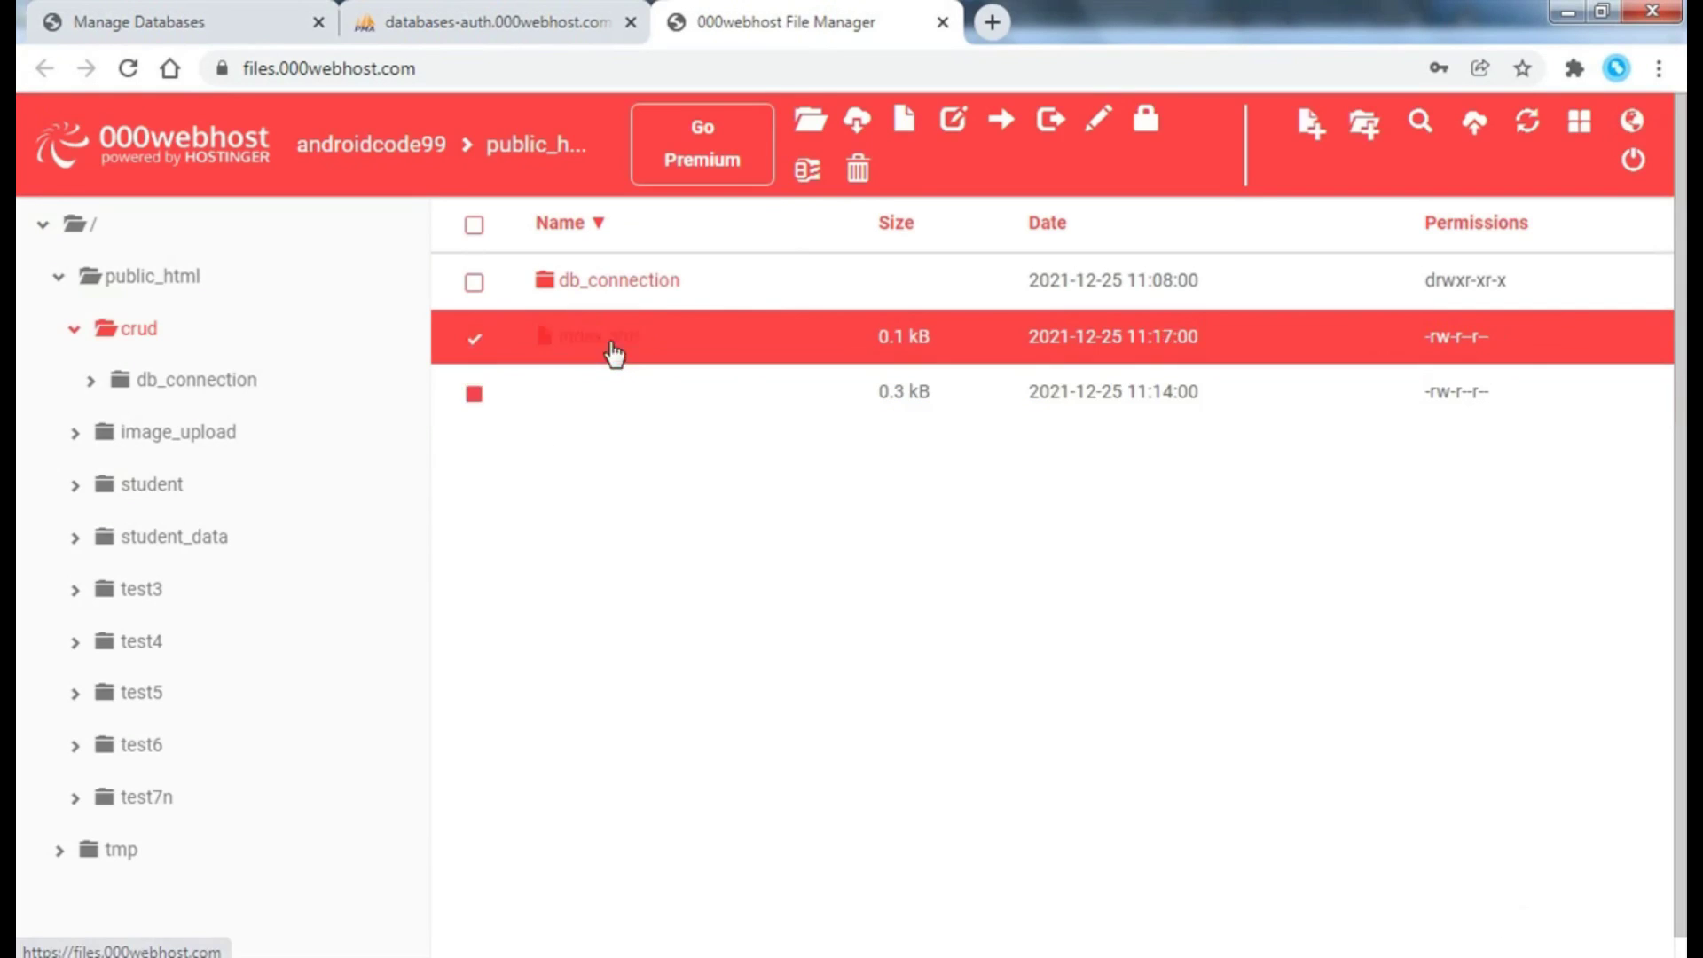
left_click(809, 122)
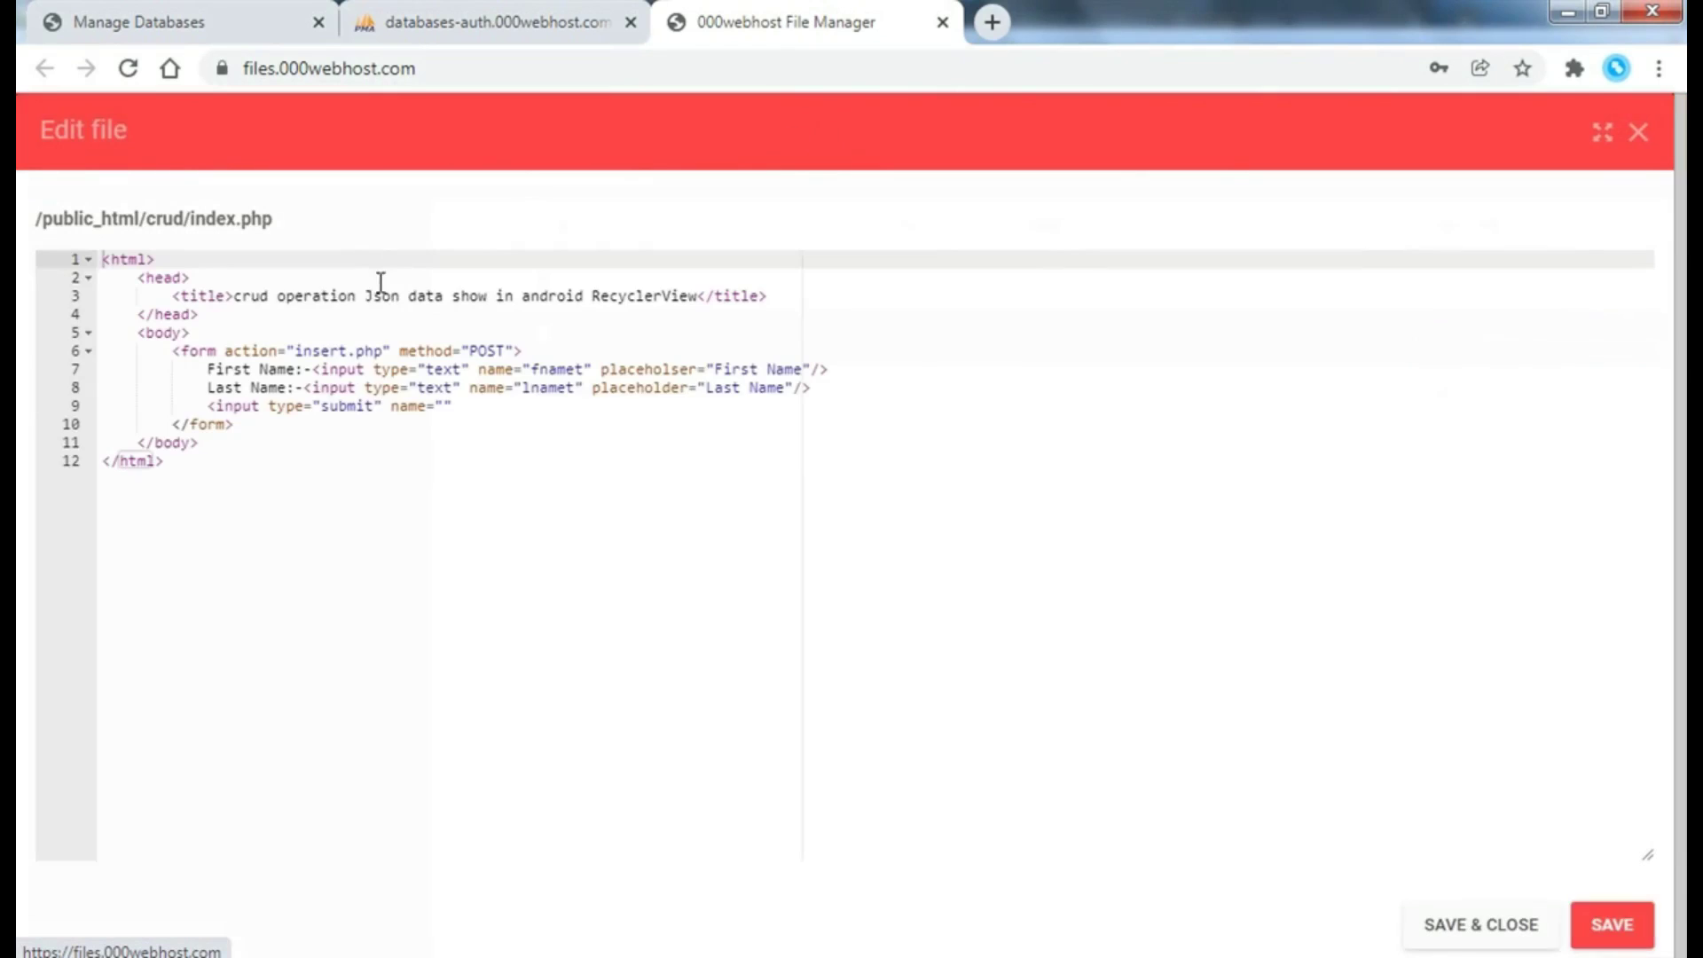
left_click(446, 406)
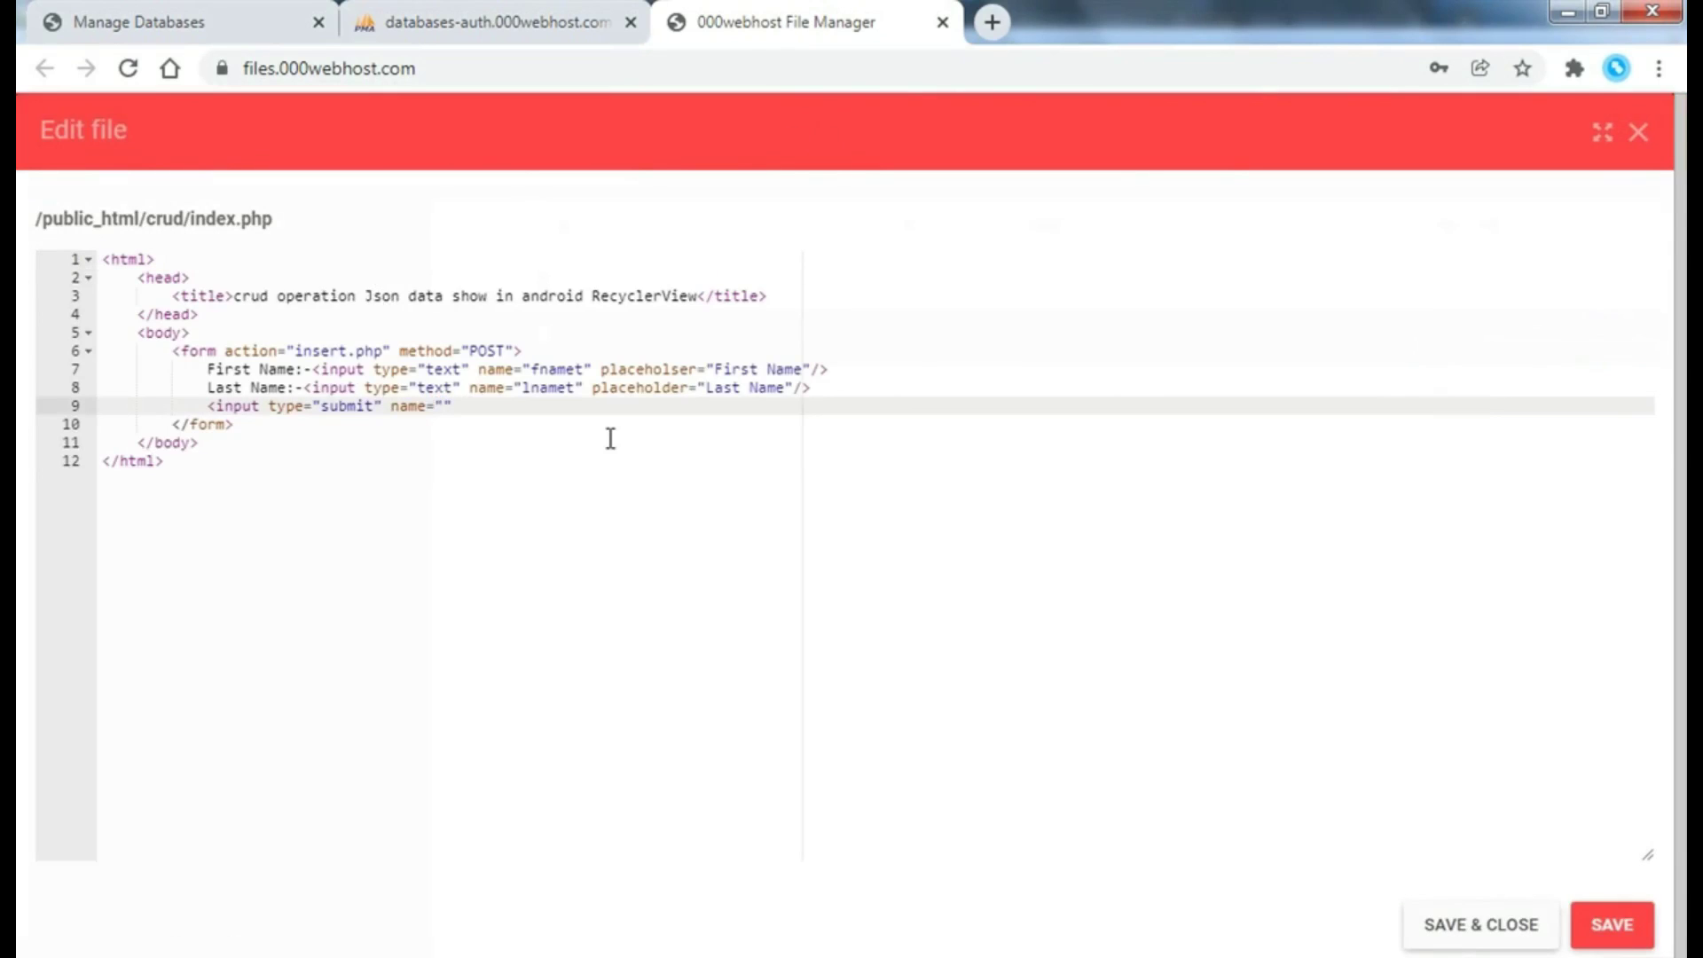
type("insert")
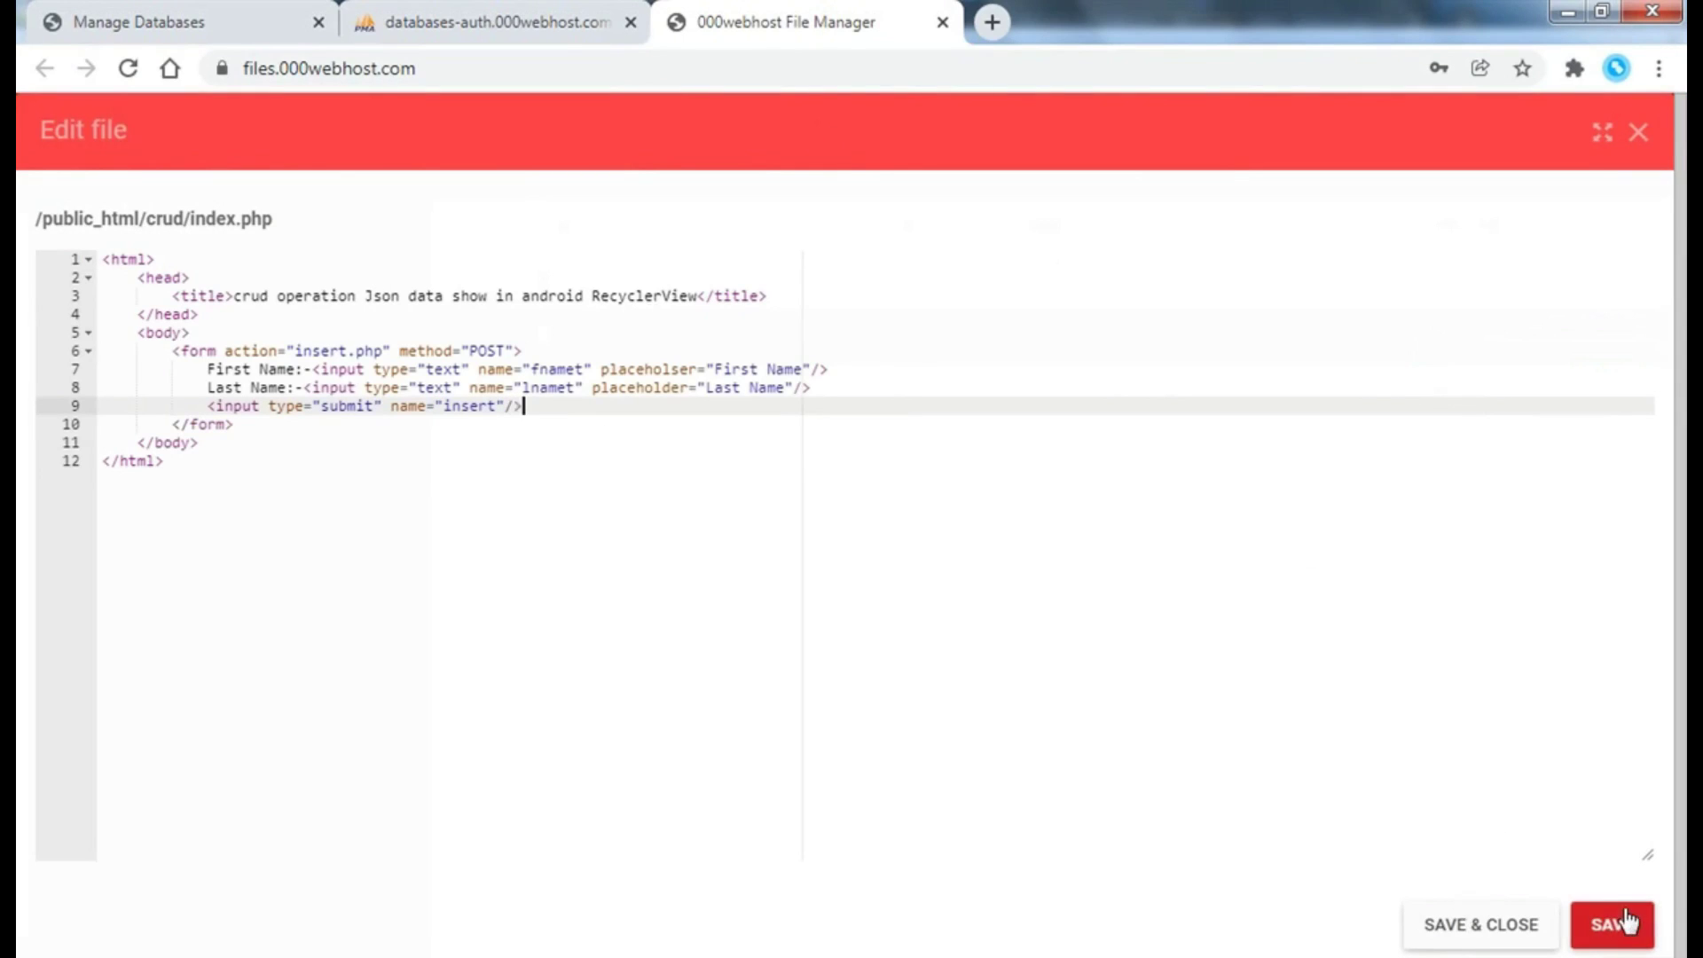
left_click(1601, 924)
left_click(635, 420)
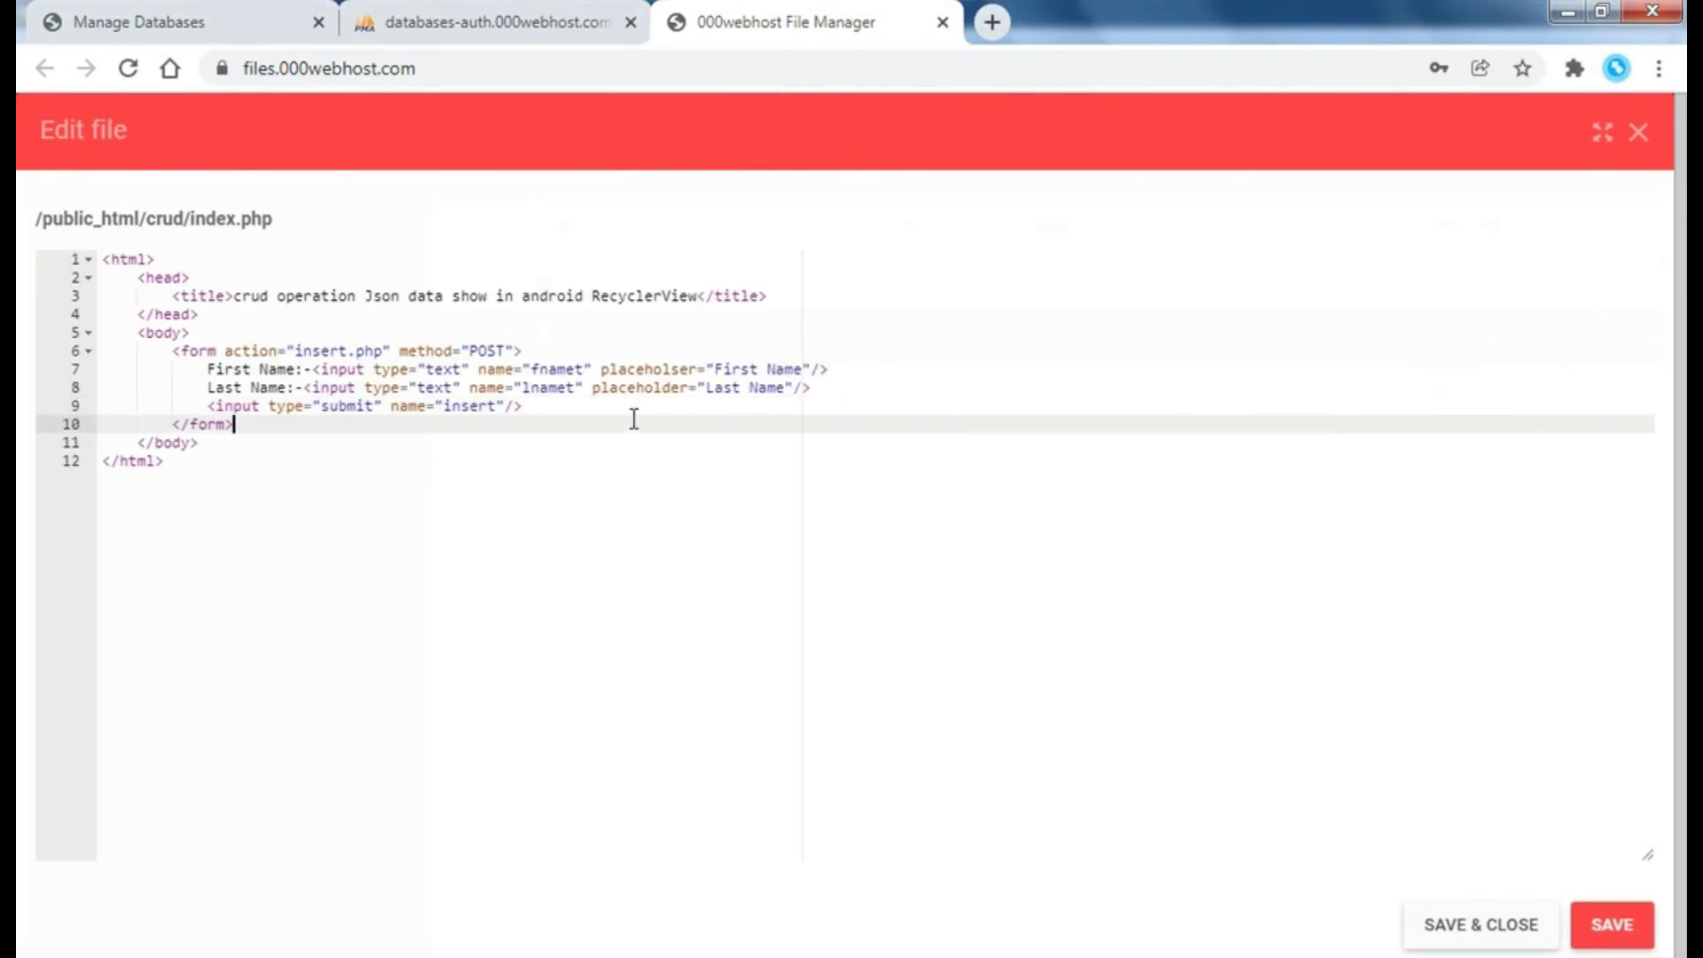
left_click(1658, 71)
- Load androidcode99.000webhostapp.com/crud/ in a new incognito window
left_click(1463, 169)
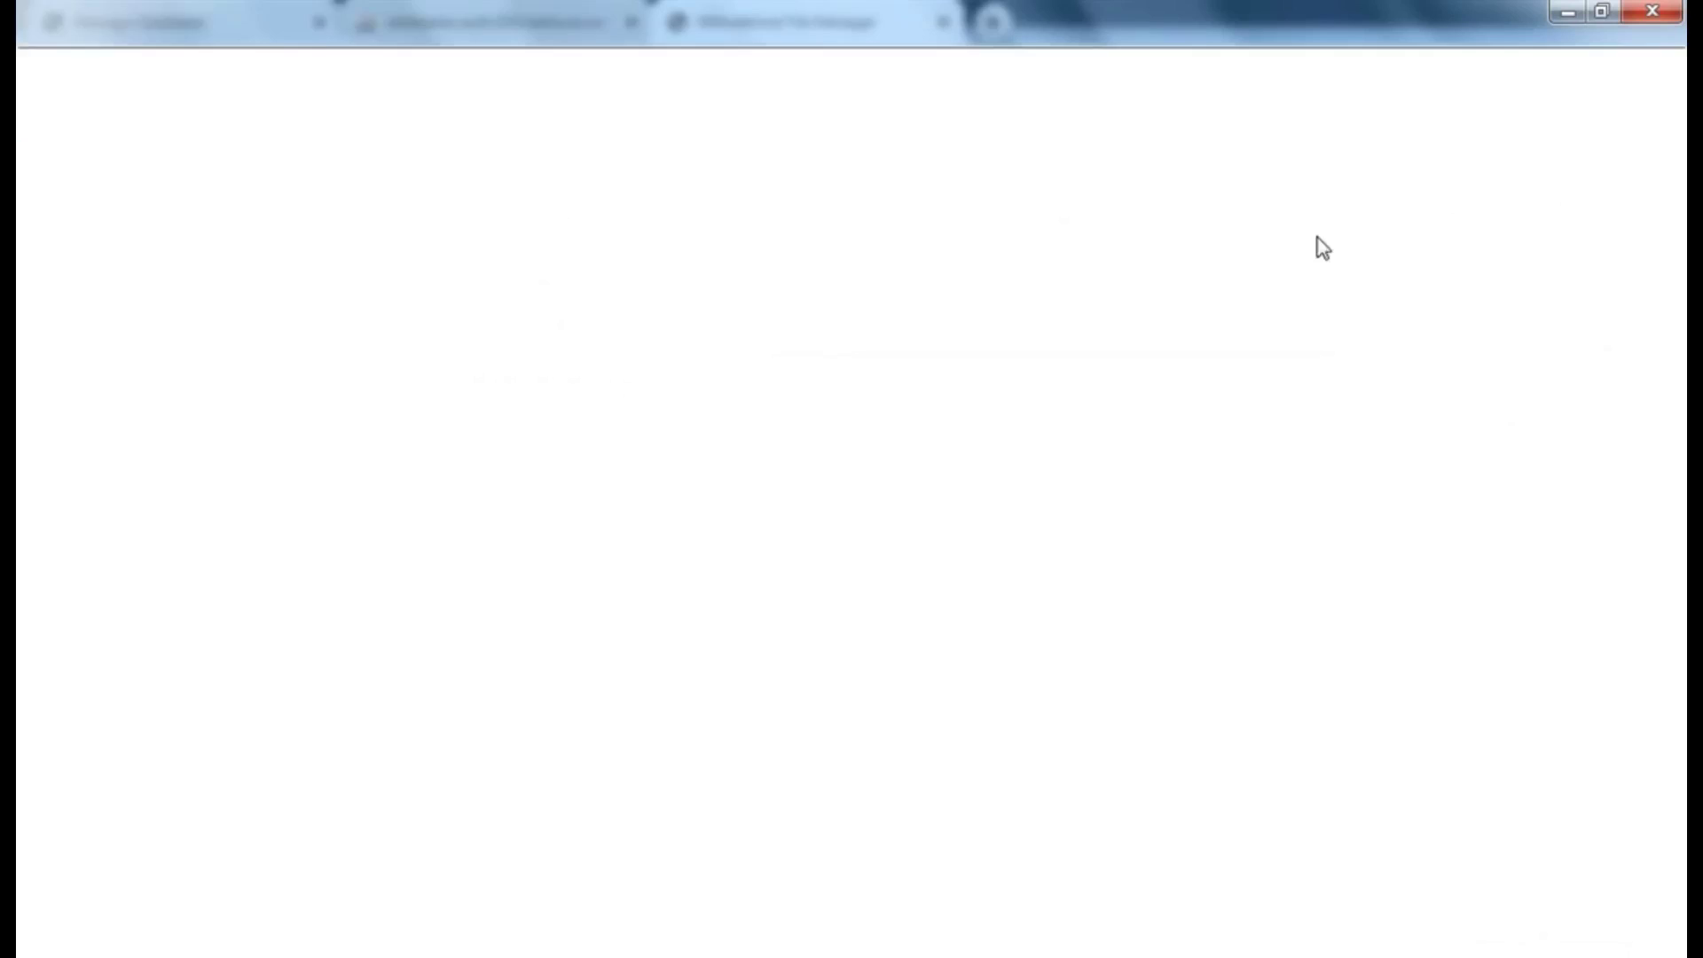
type("and")
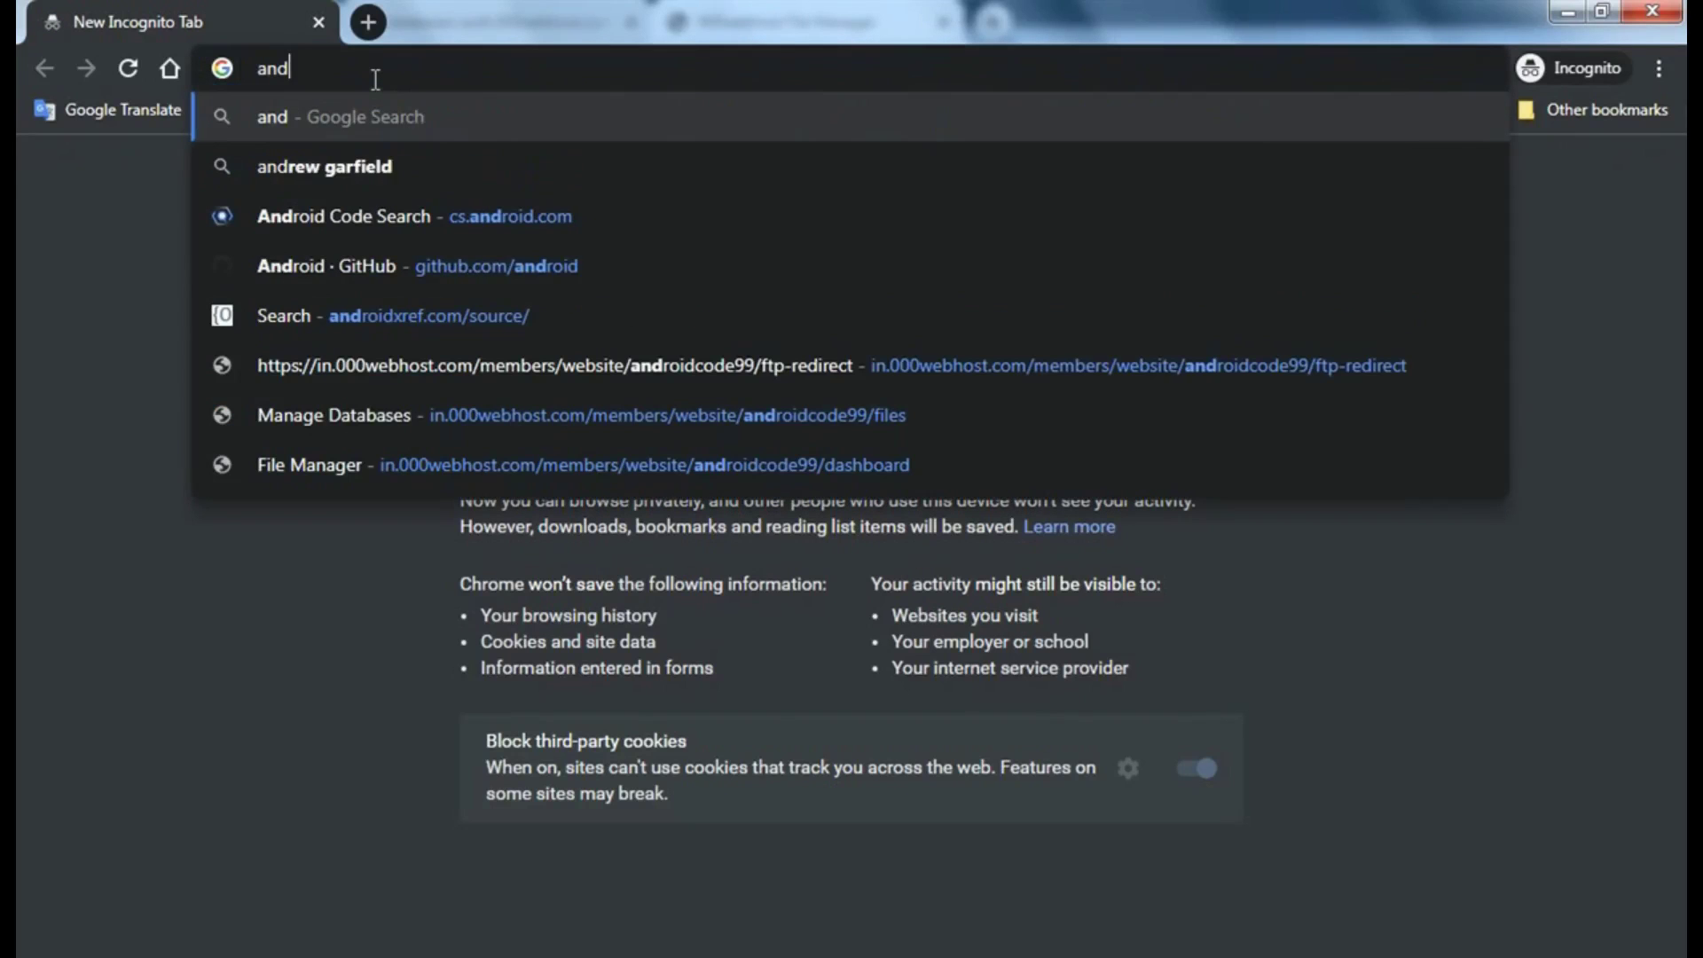
type("roidcode999")
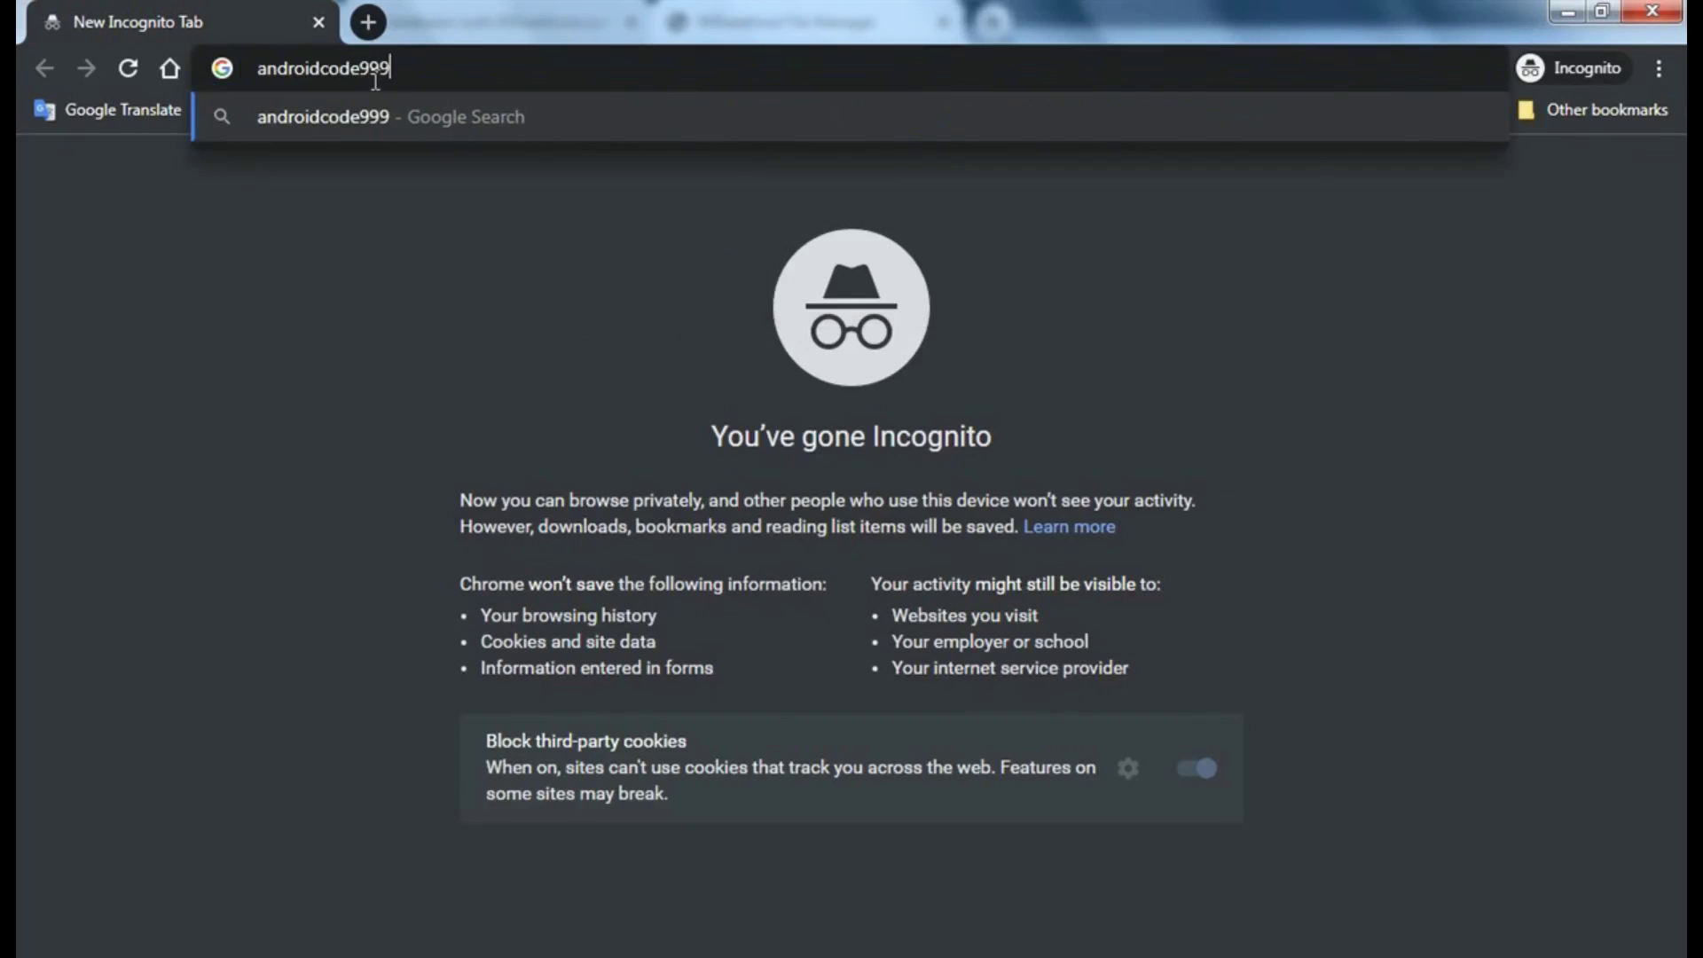
key("BackSpace")
type(".0")
type("000we")
key("BackSpace")
key("BackSpace")
key("BackSpace")
type("we")
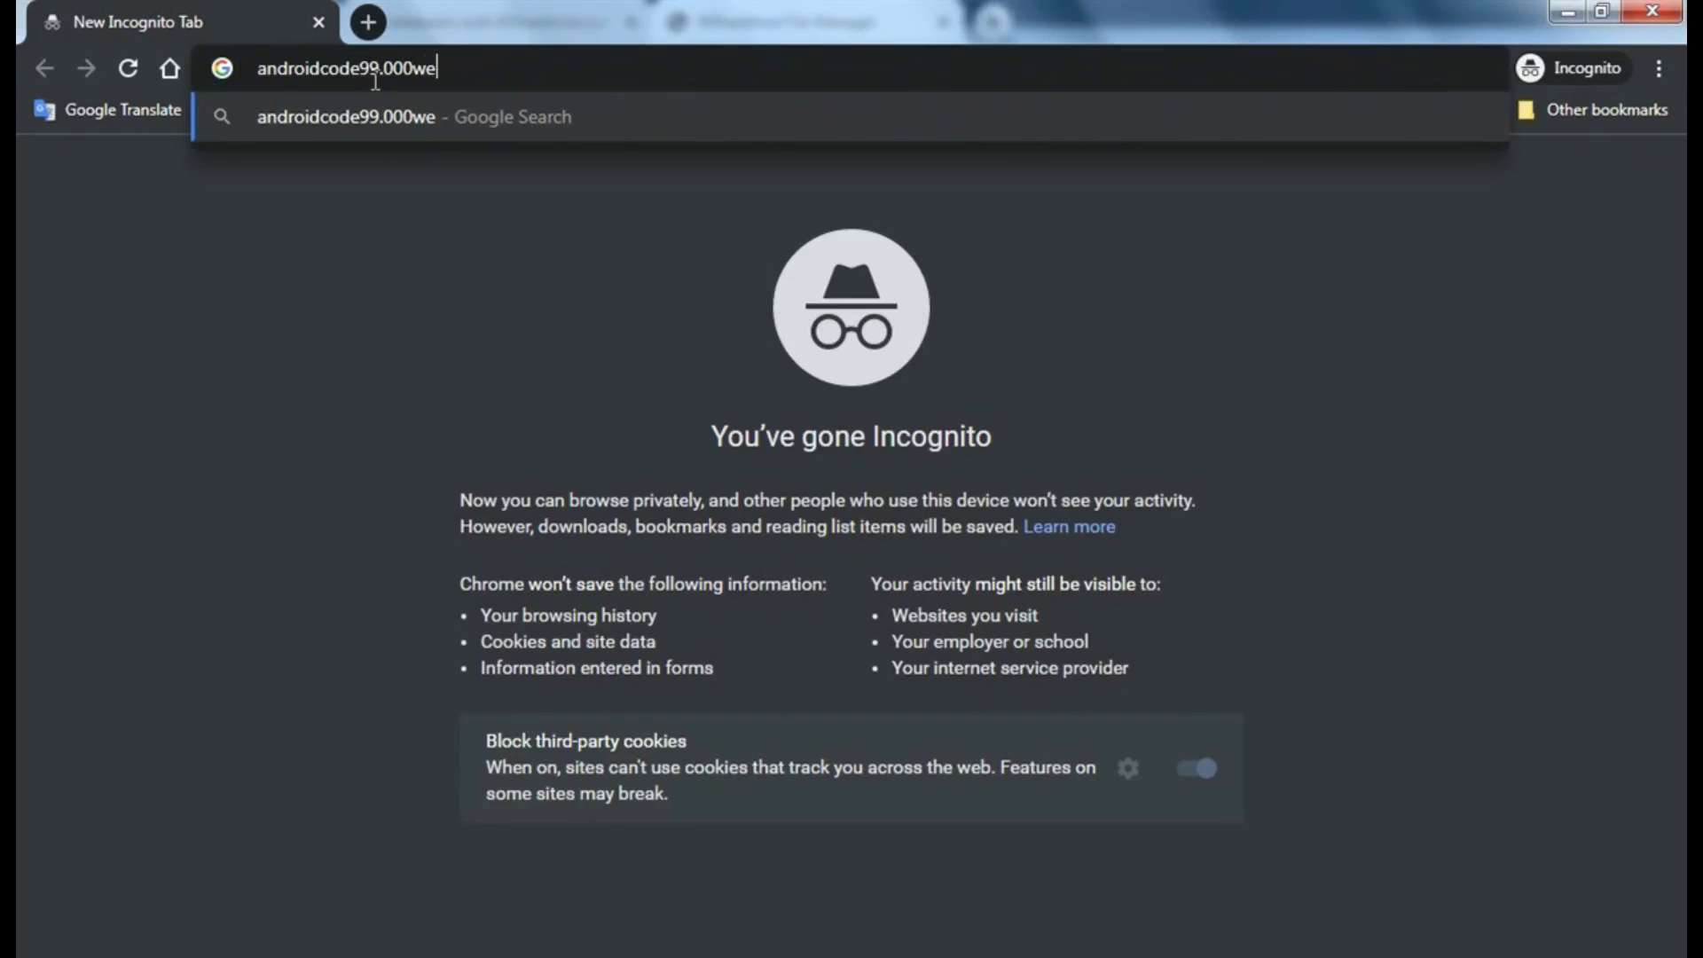
type("bhostapp")
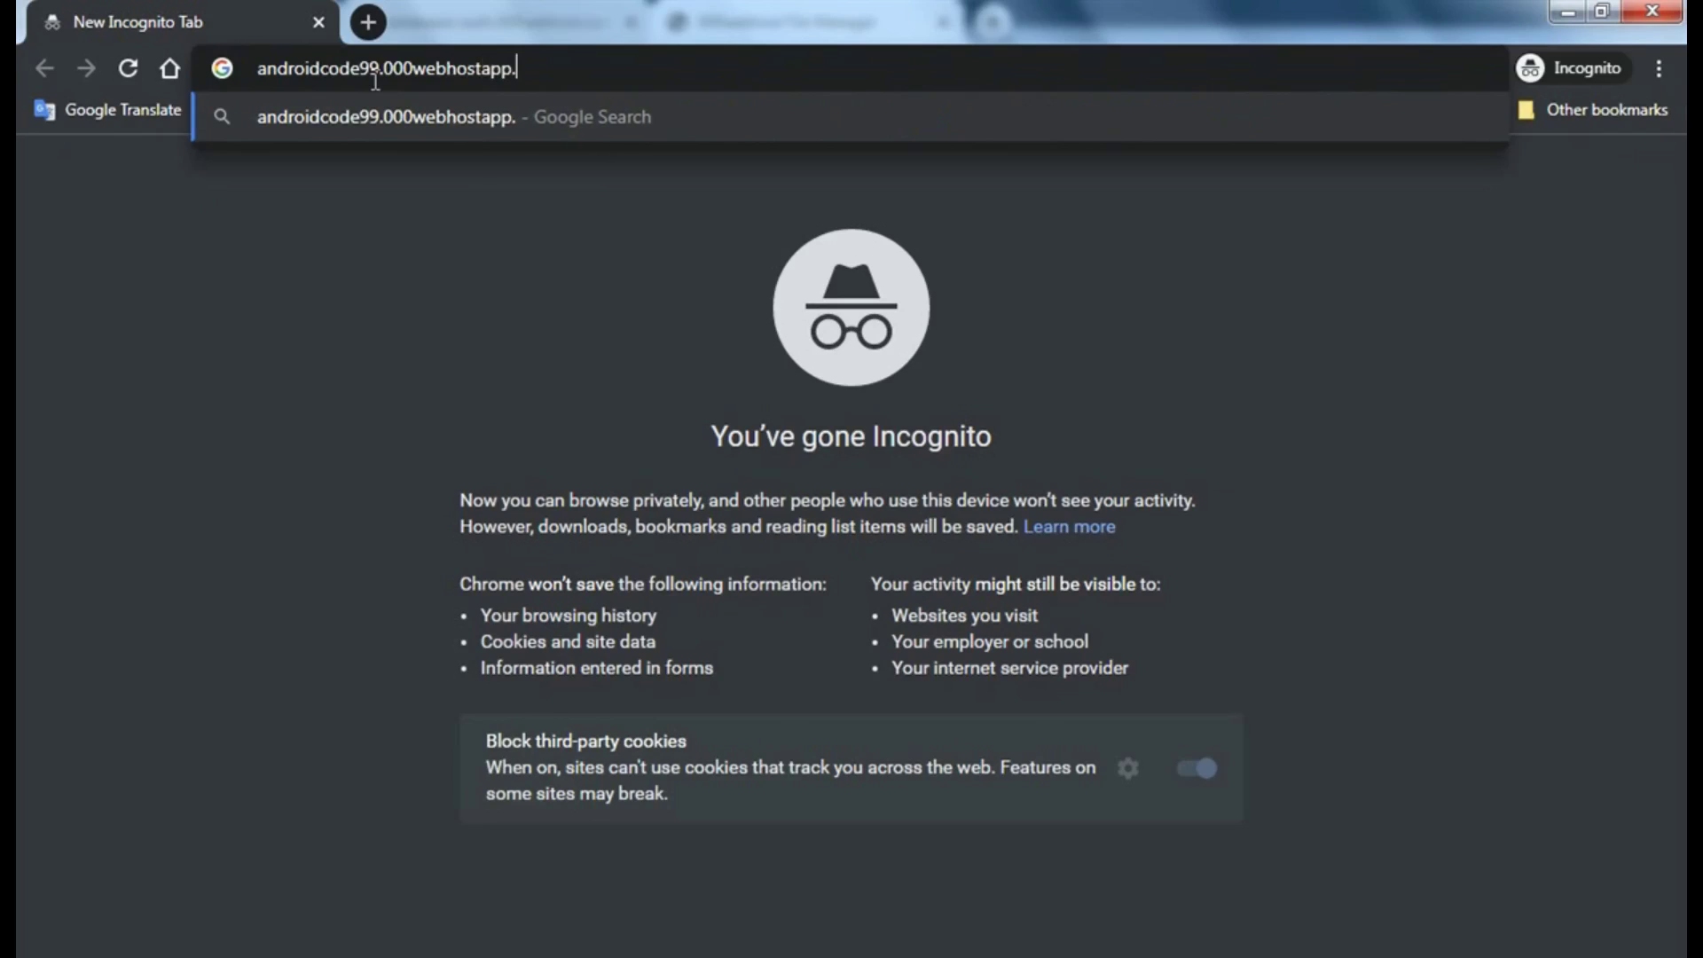
type(".o")
key("BackSpace")
type("com")
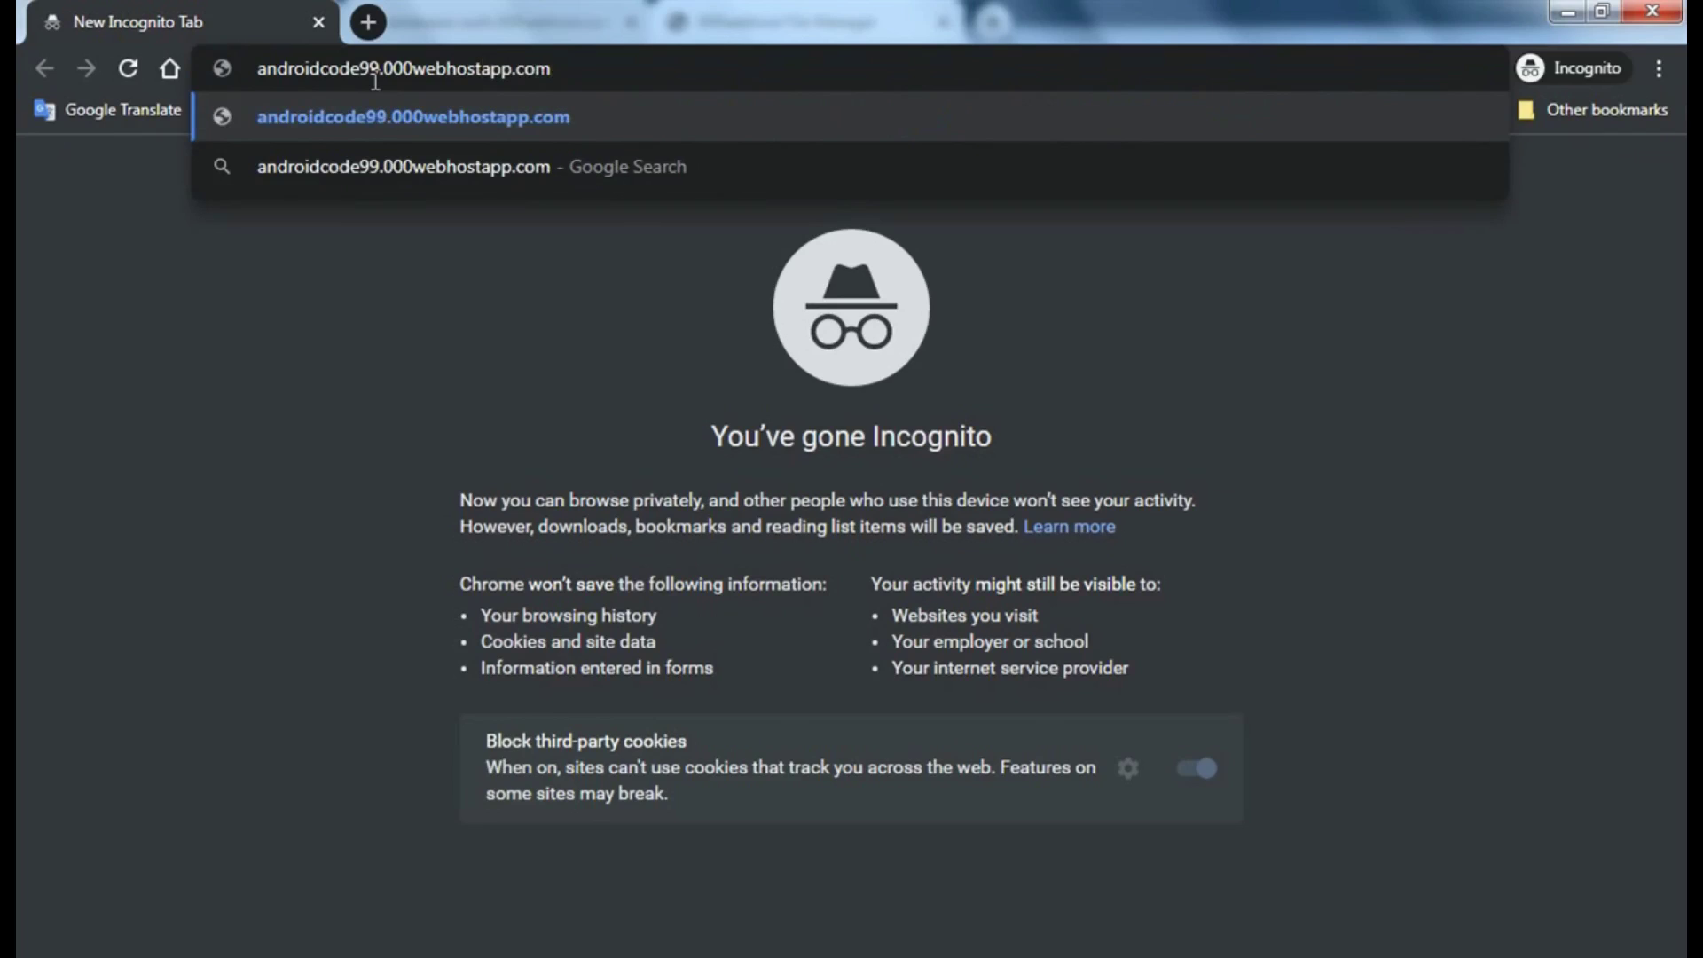
type("/")
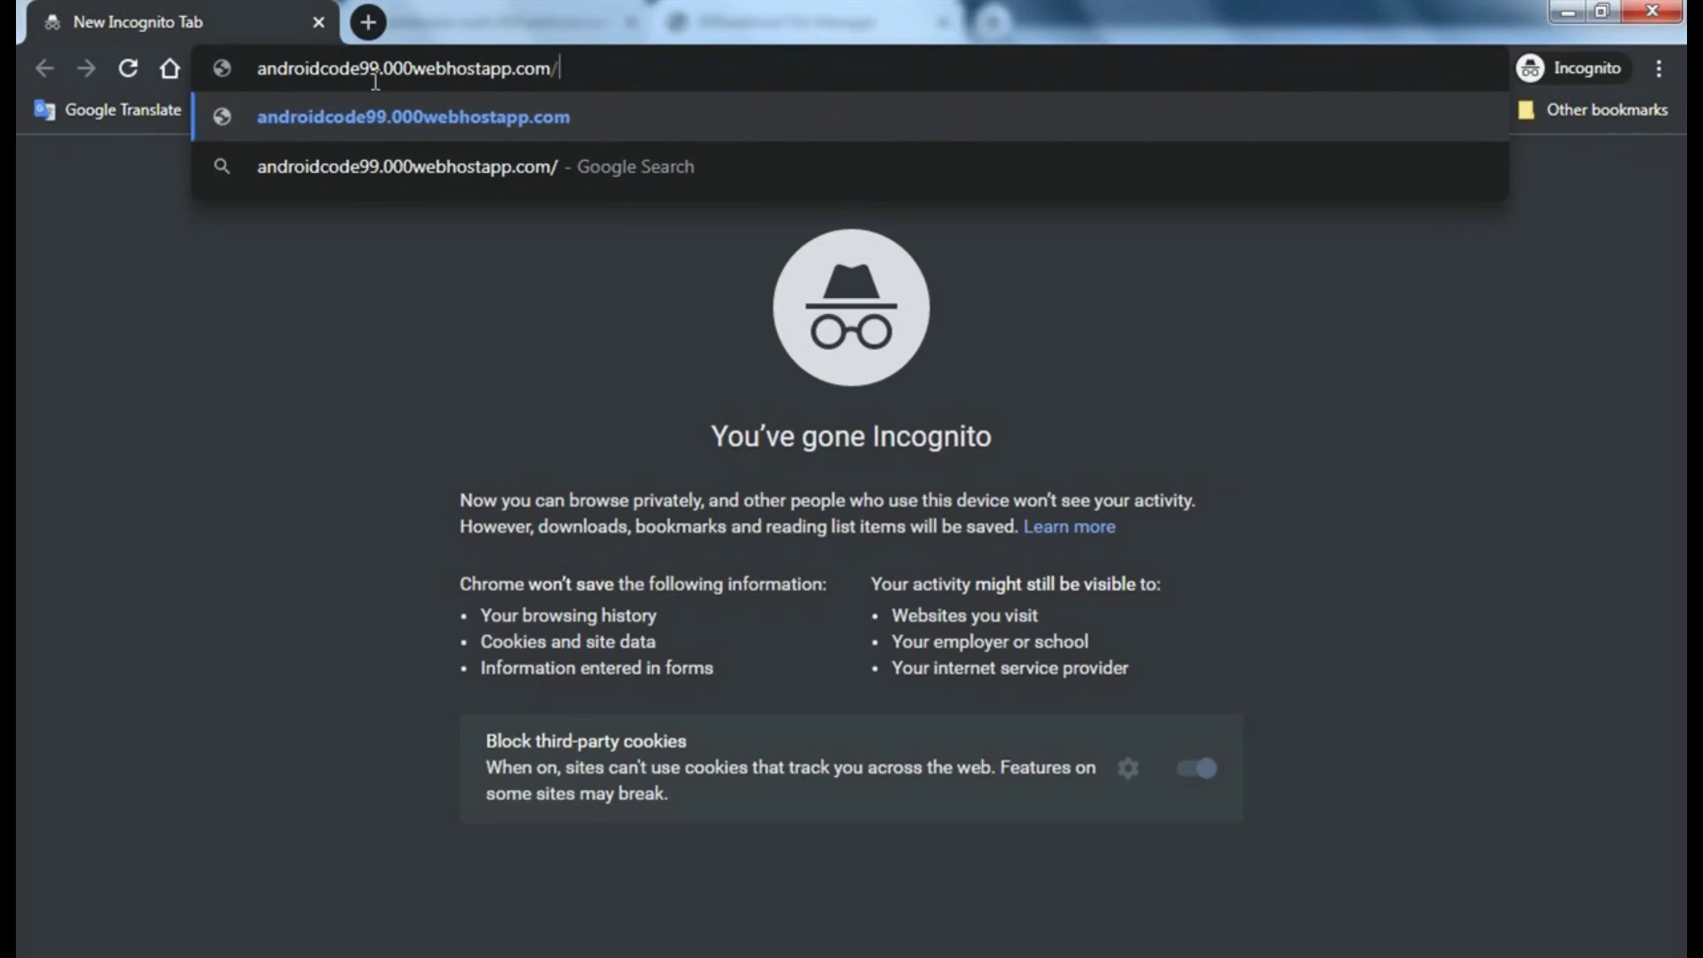
type("crud/")
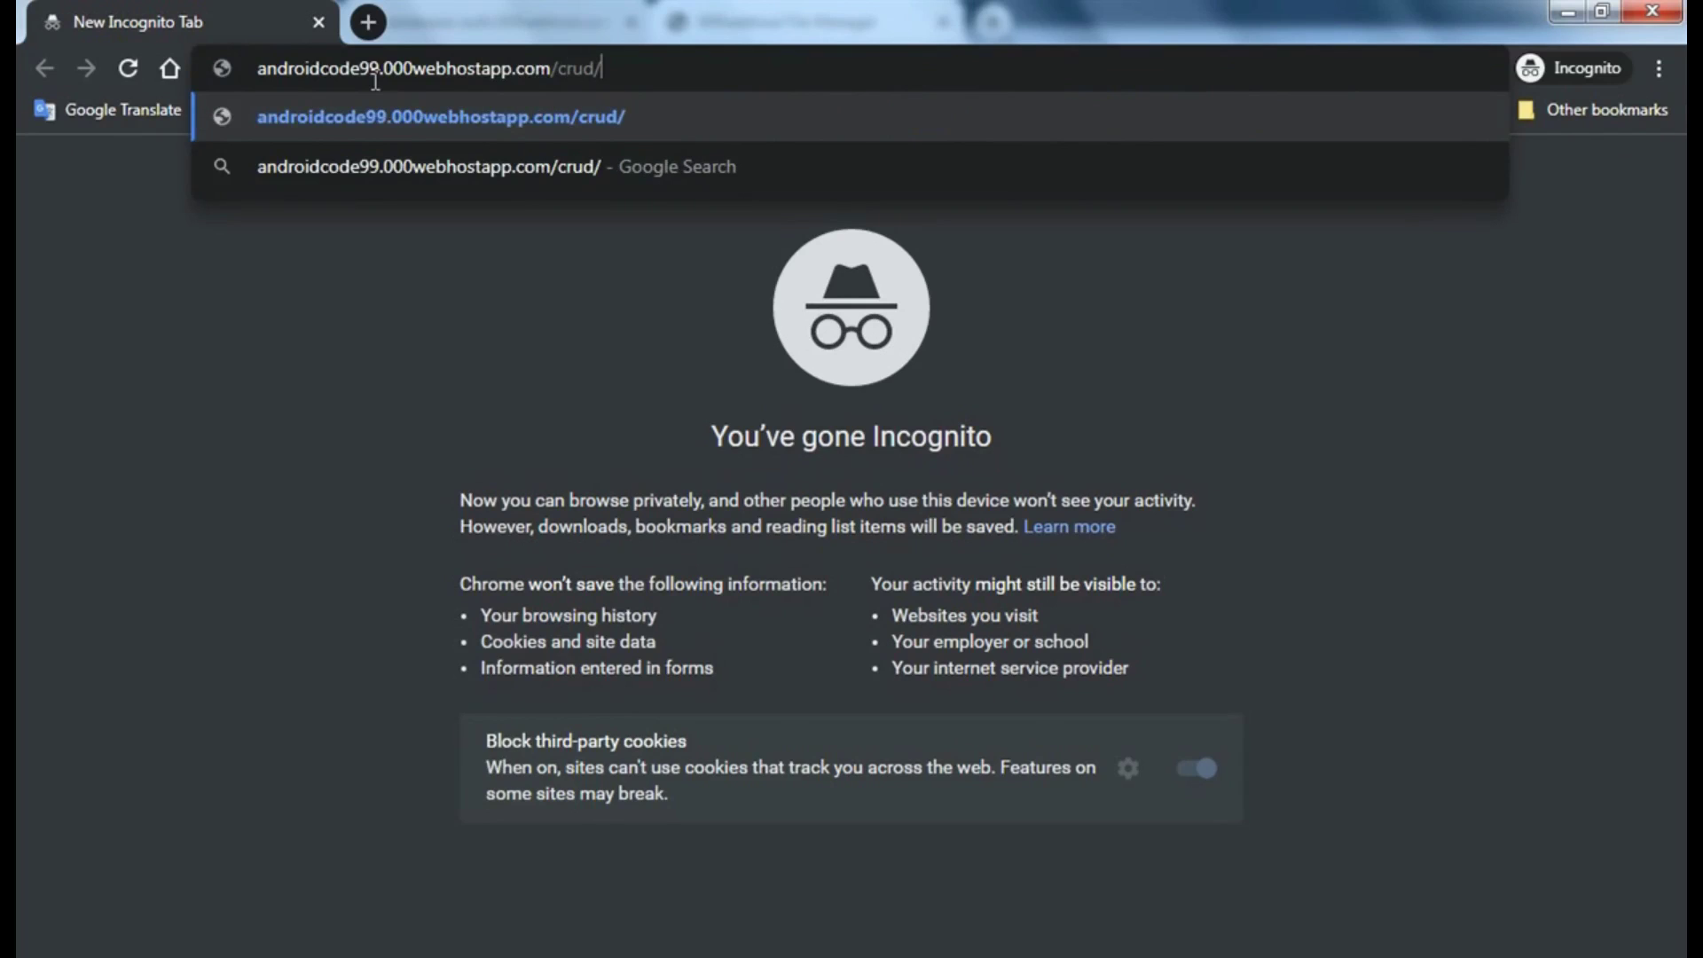
key("Return")
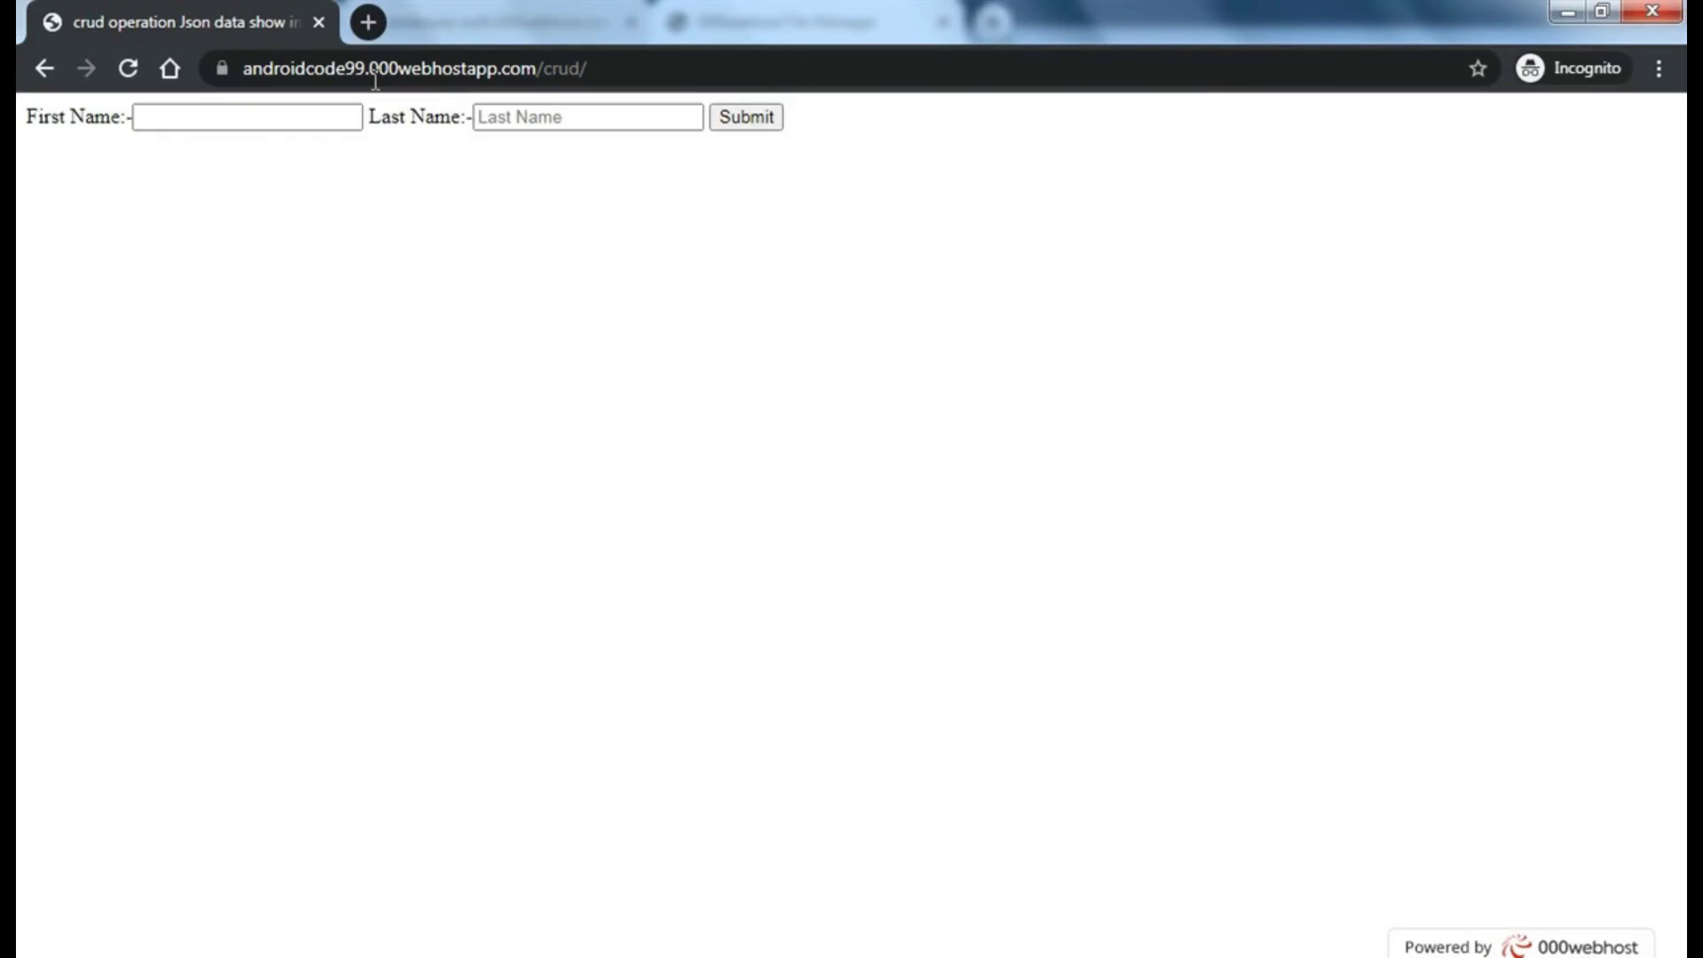
- End the First Name, Last Name and submit lines with <br> tags, save index.php, and reload the crud page
key("alt+Tab")
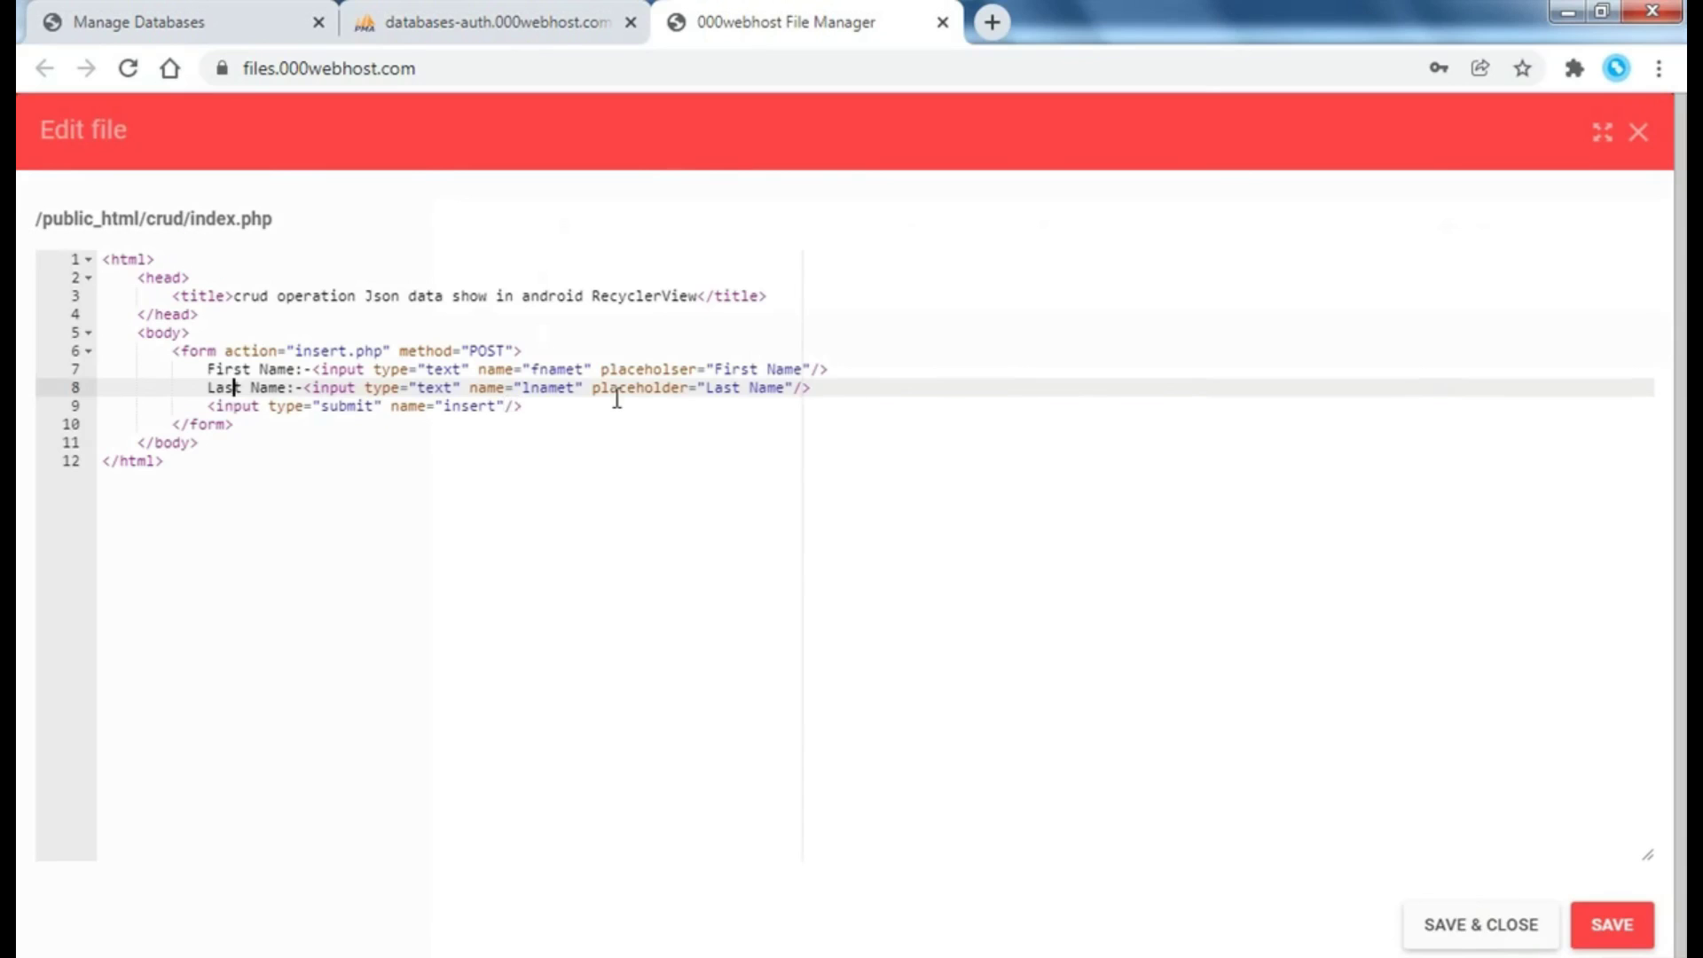
key("Up")
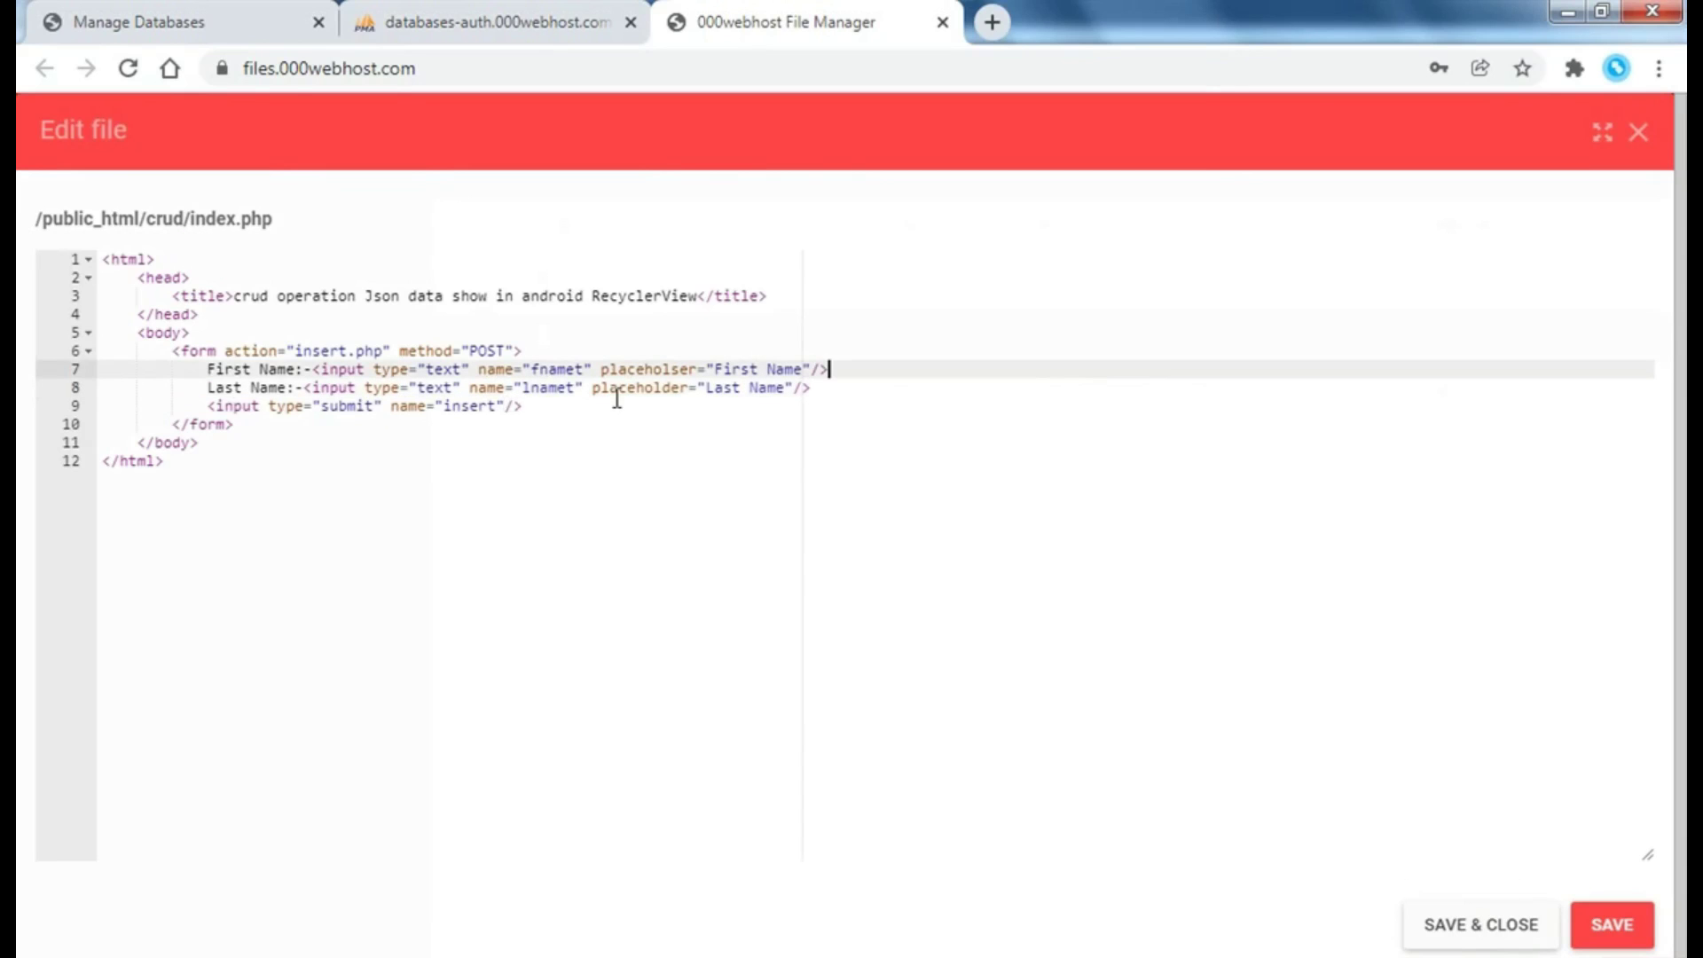
type("br")
key("Left")
key("Left")
key("Left")
key("ctrl+c")
key("Down")
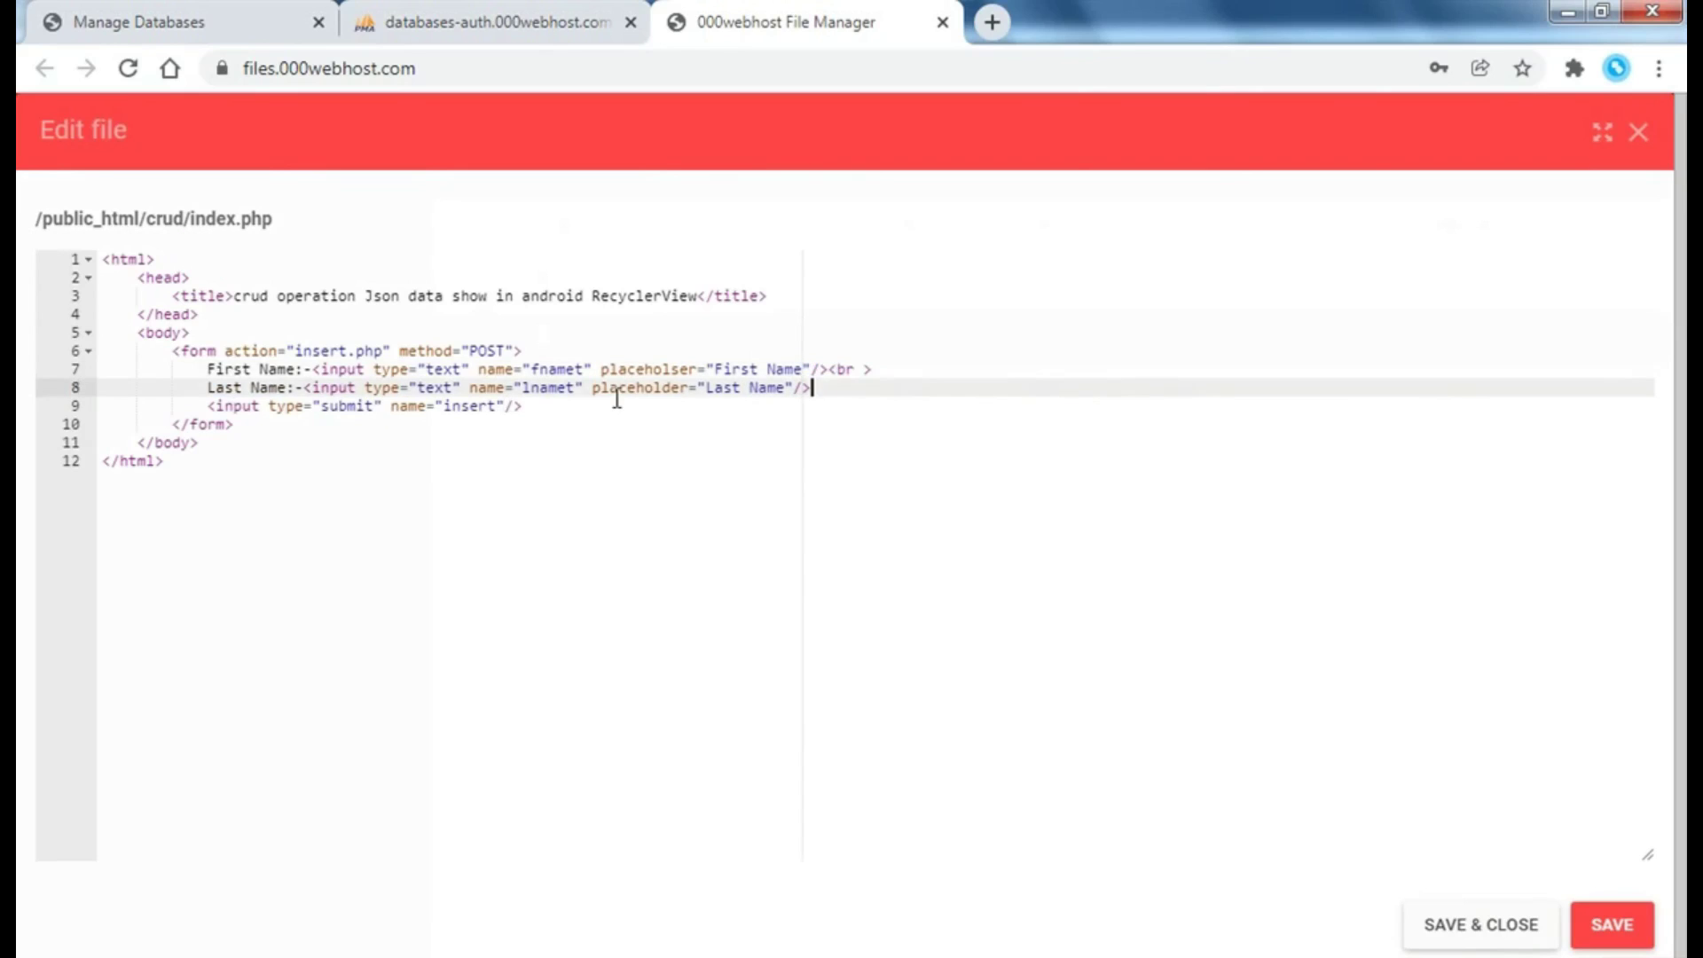
key("ctrl+v")
key("Down")
key("ctrl+v")
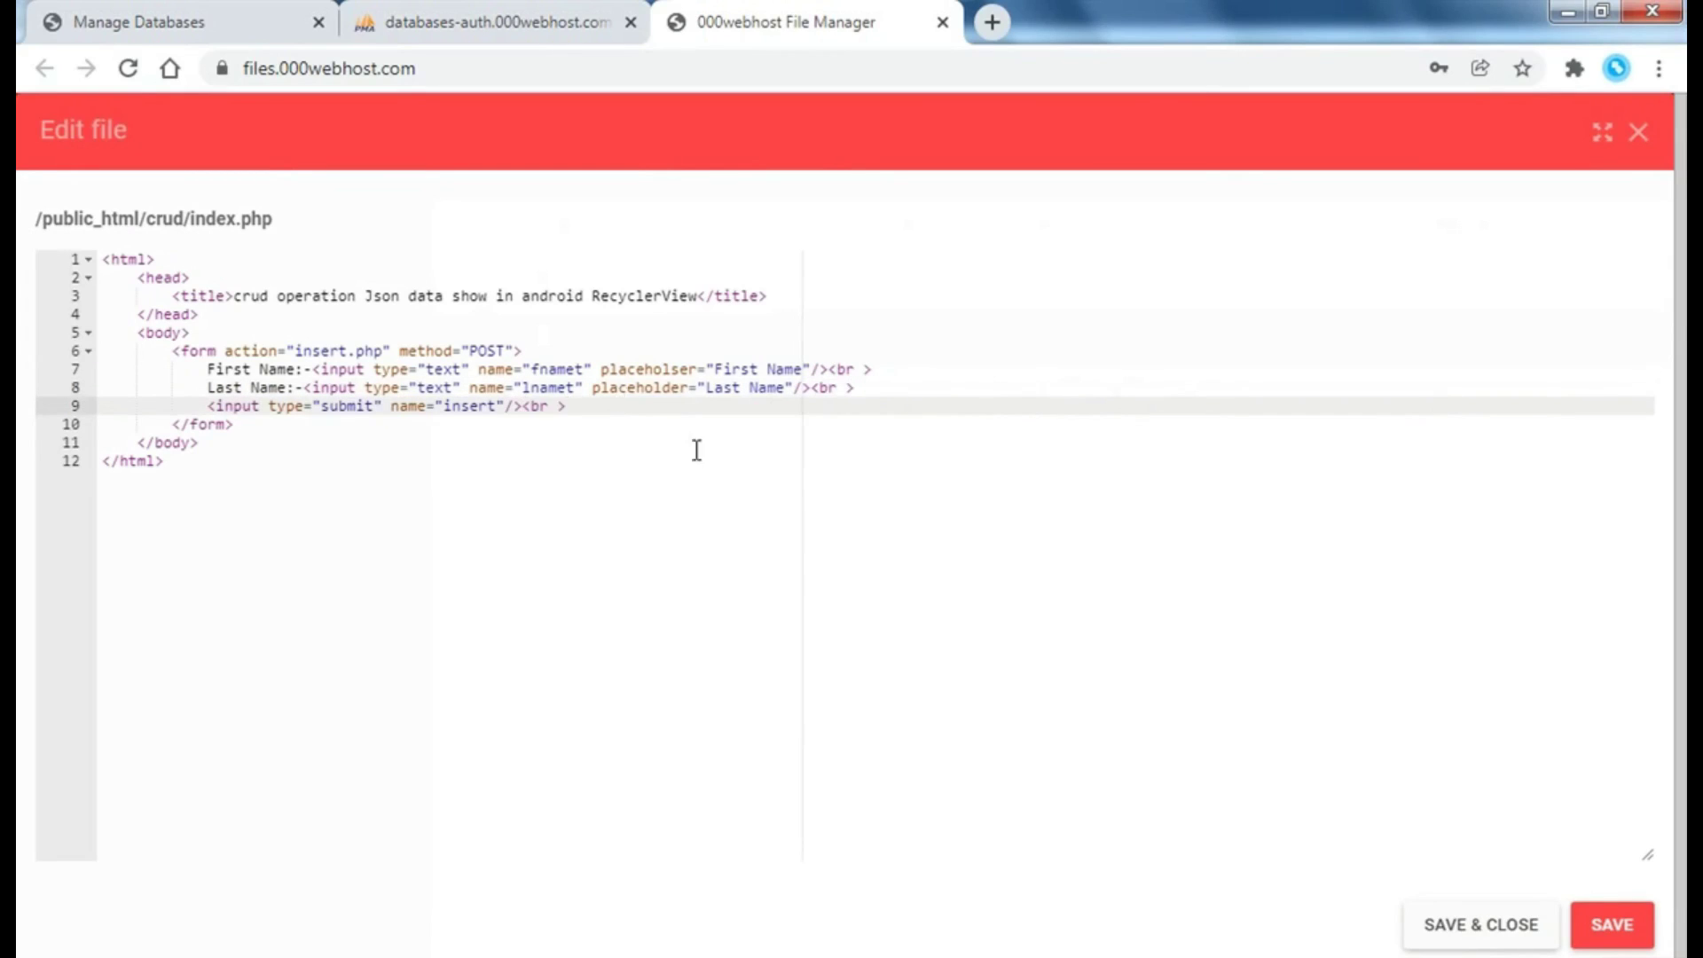
left_click(1603, 925)
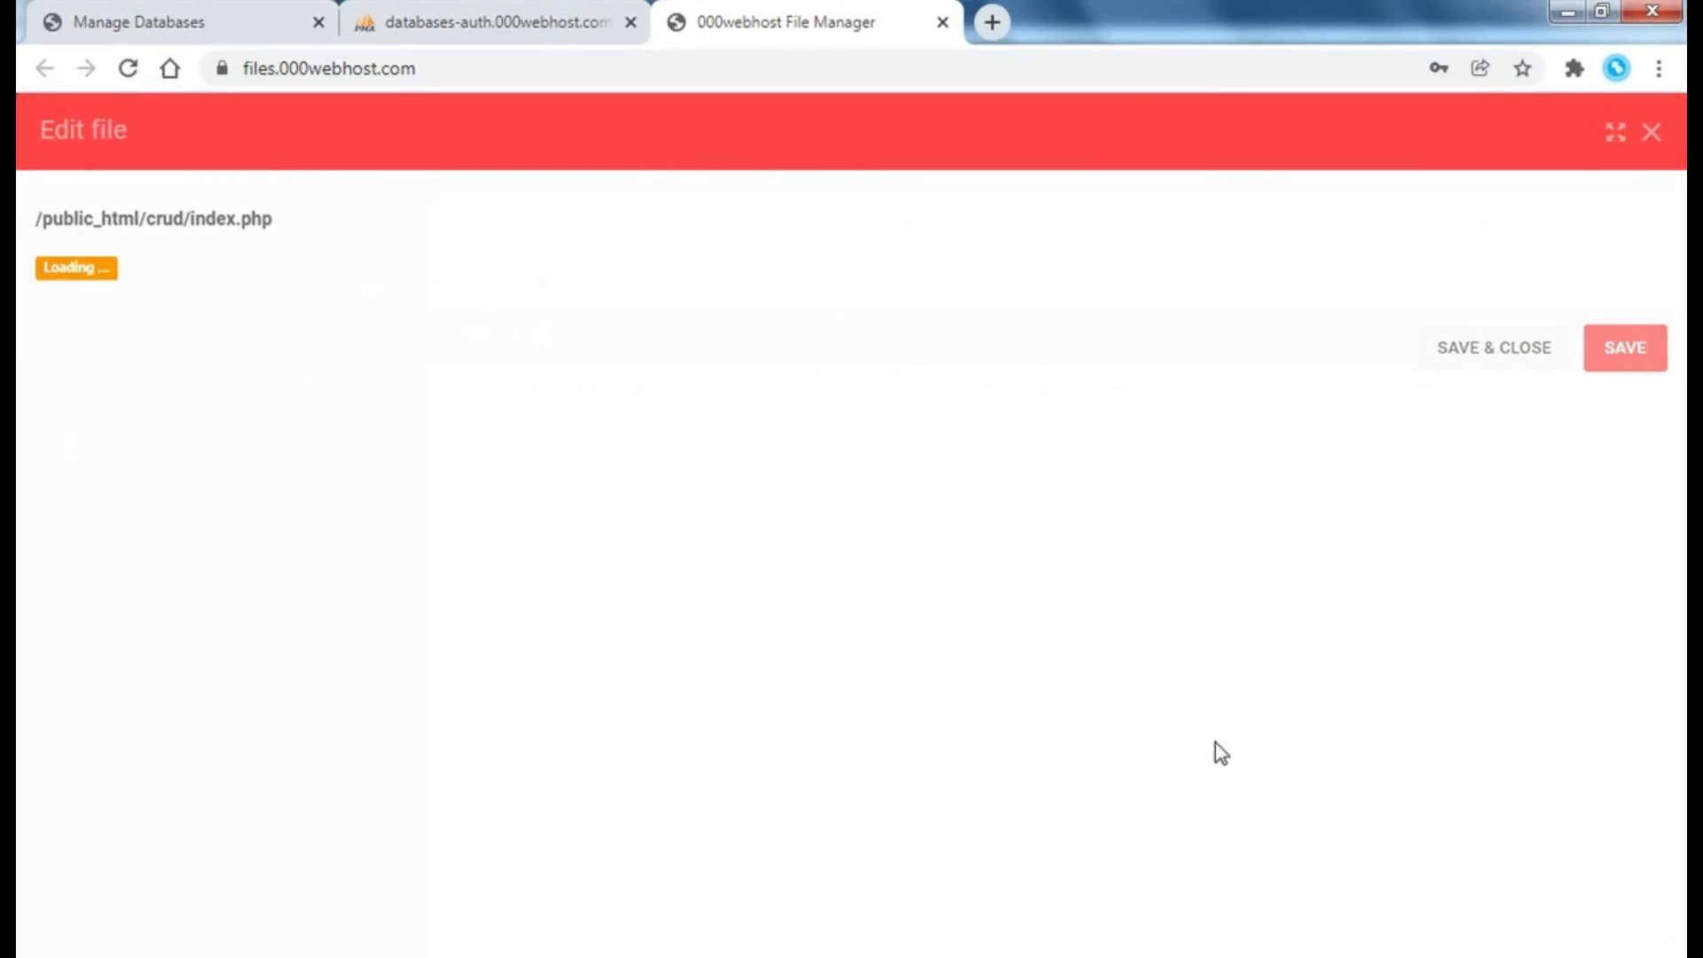
key("alt+Tab")
left_click(620, 69)
- Re-save index.php and reload the live /crud/ form to pick up the changes
key("Return")
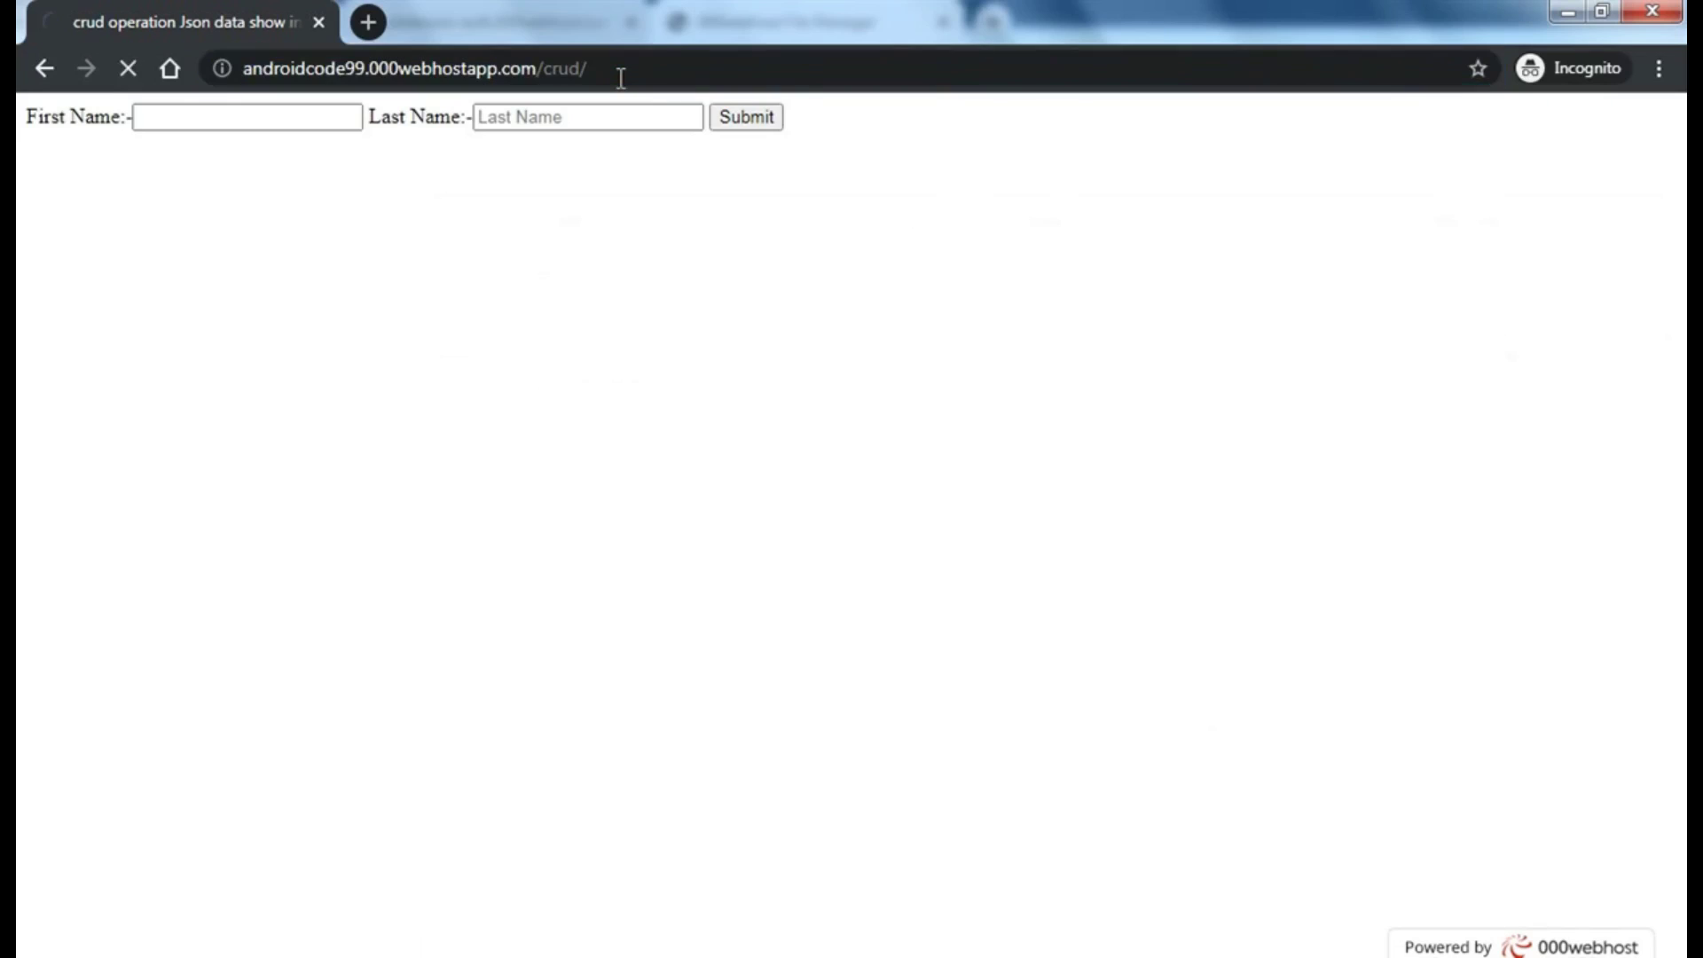
left_click(287, 124)
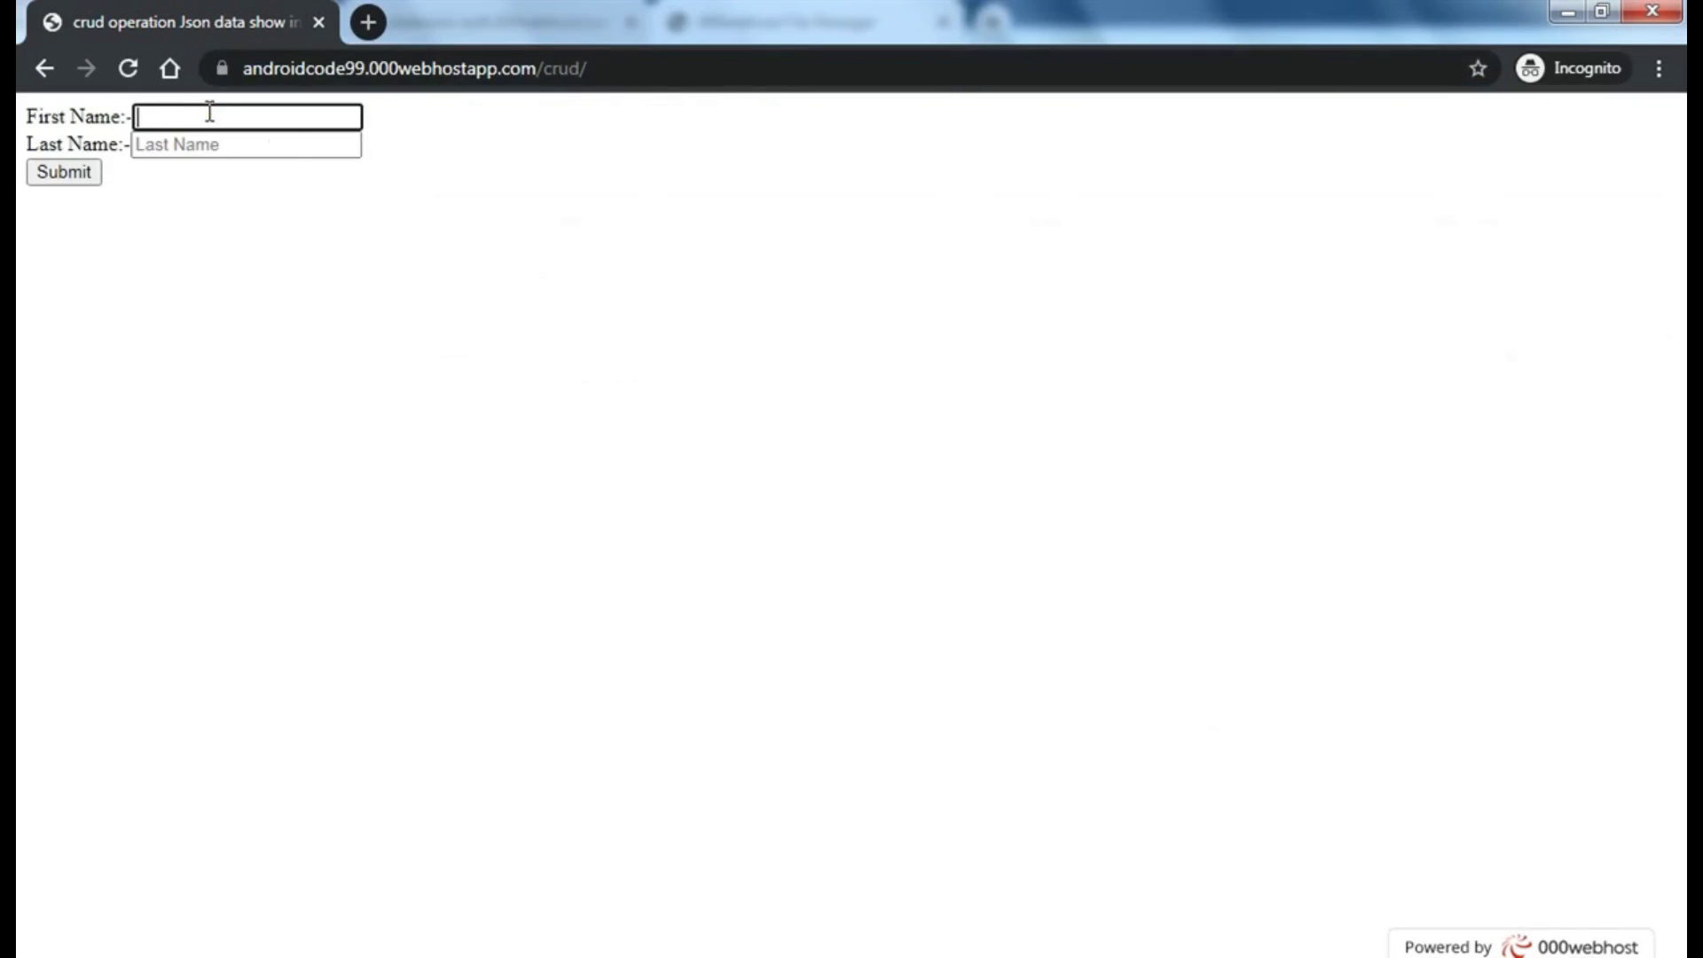
key("alt+Tab")
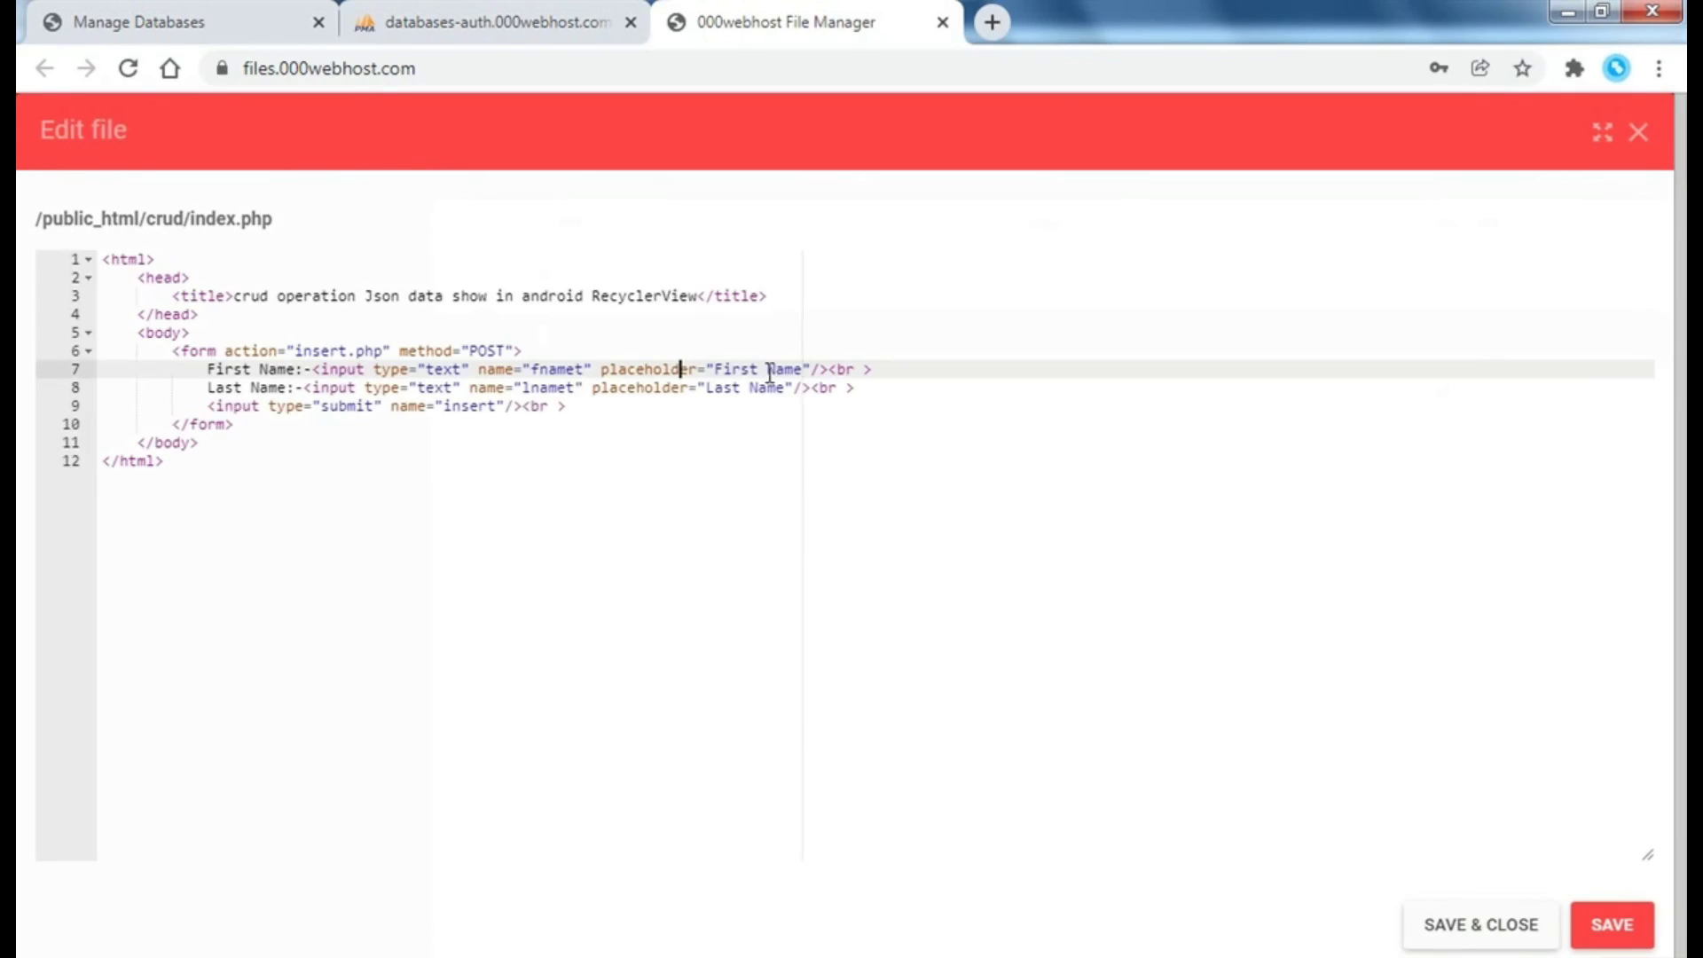
left_click(1612, 925)
key("alt+Tab")
left_click(425, 69)
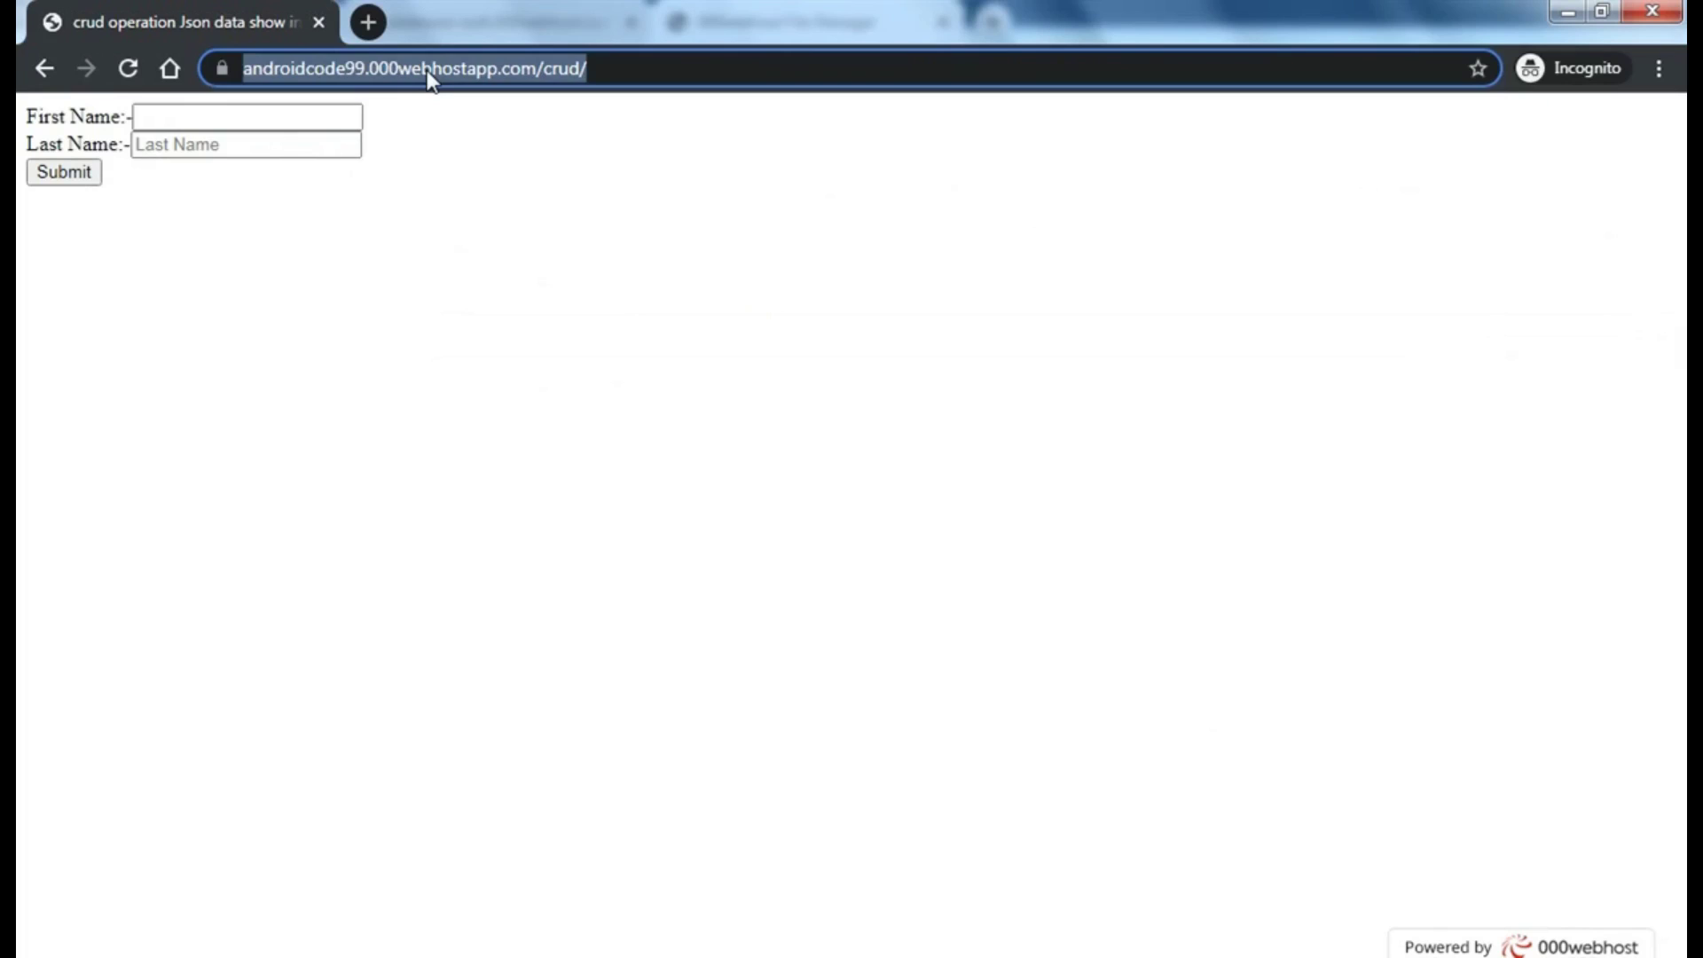
key("Return")
left_click(200, 118)
- Fill in a sample first and last name and submit the form
left_click(200, 118)
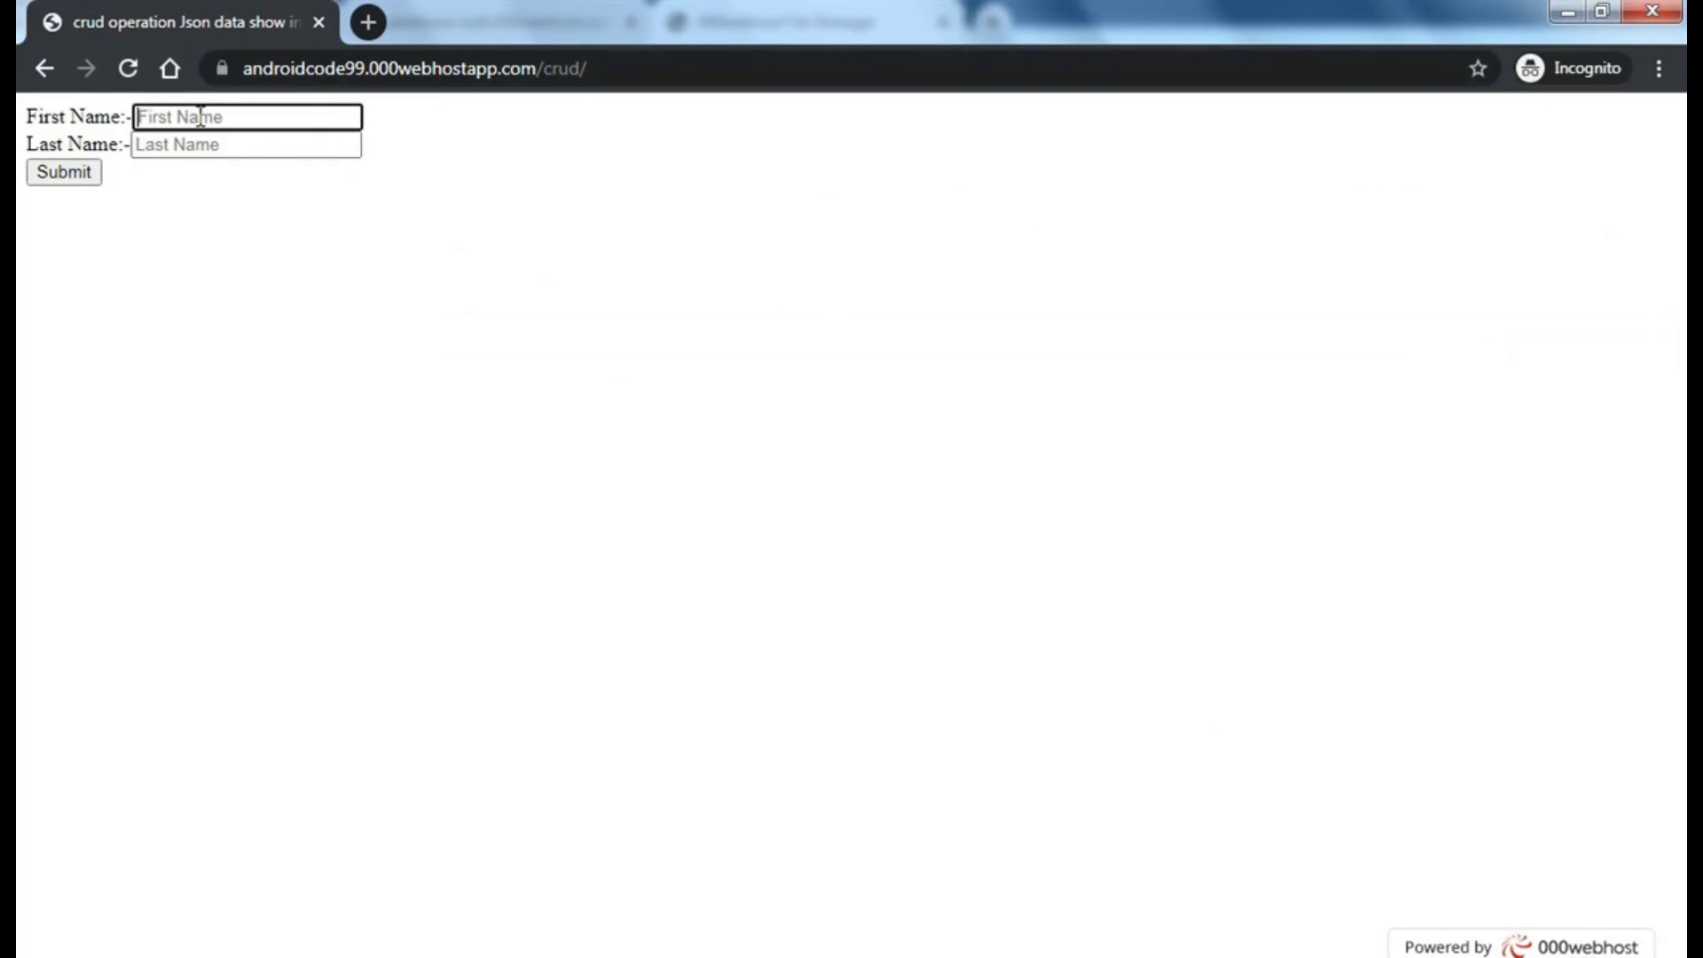
type("ro")
type("nso")
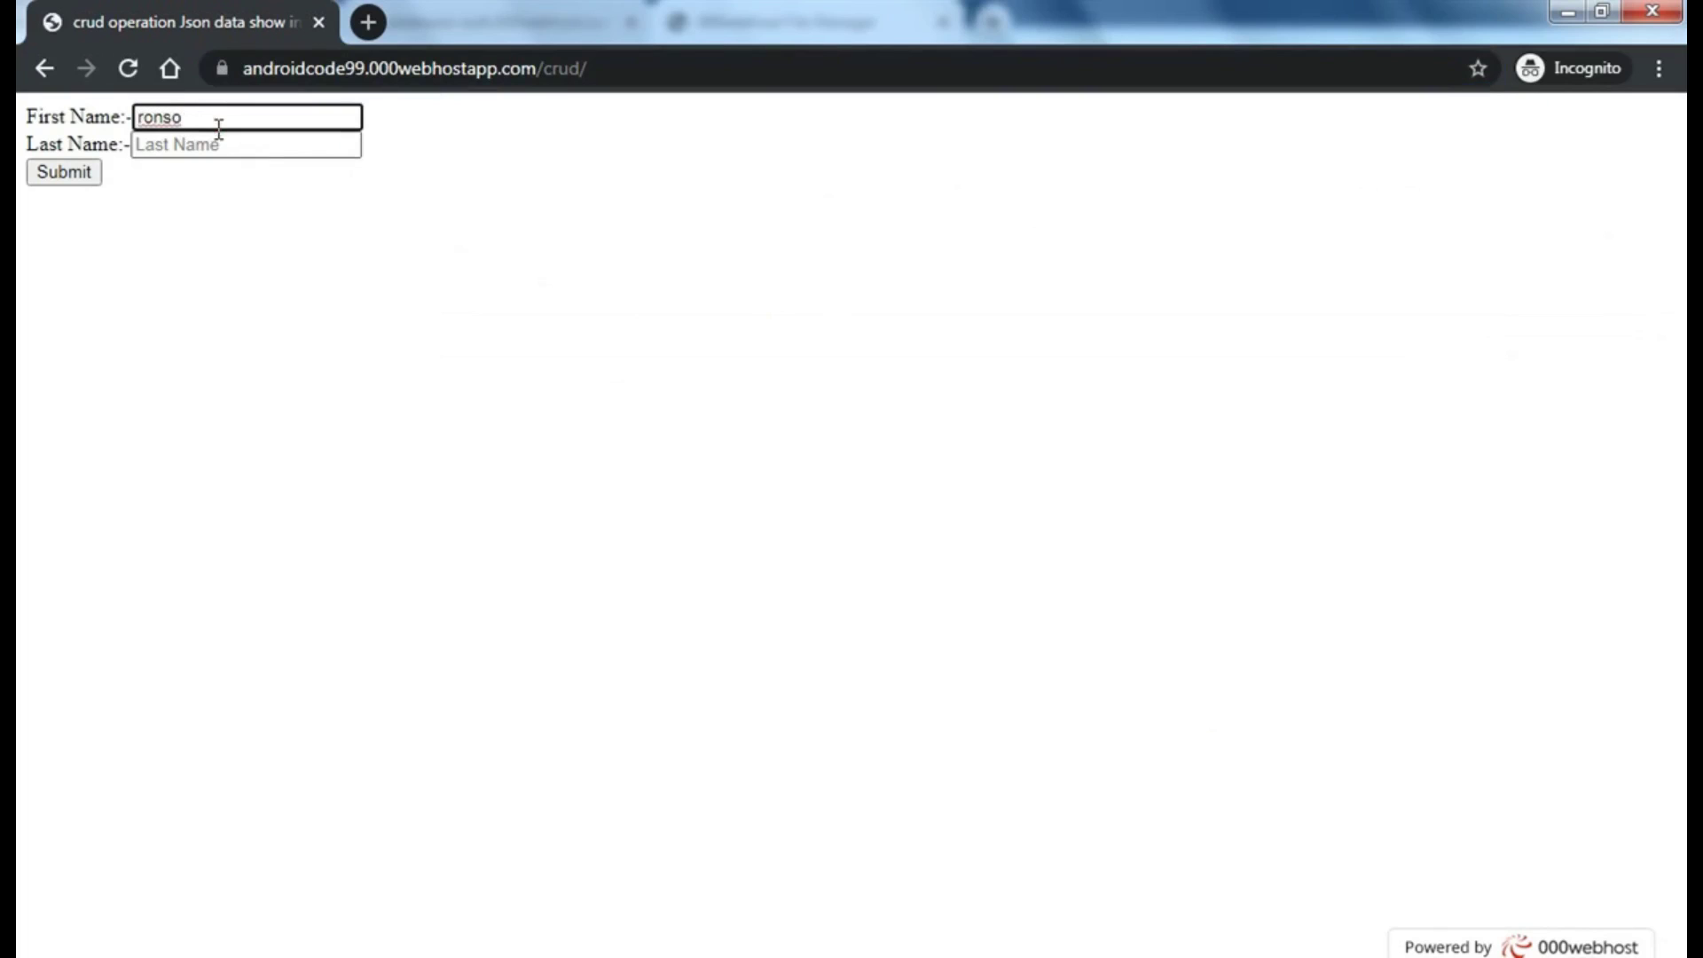
left_click(230, 143)
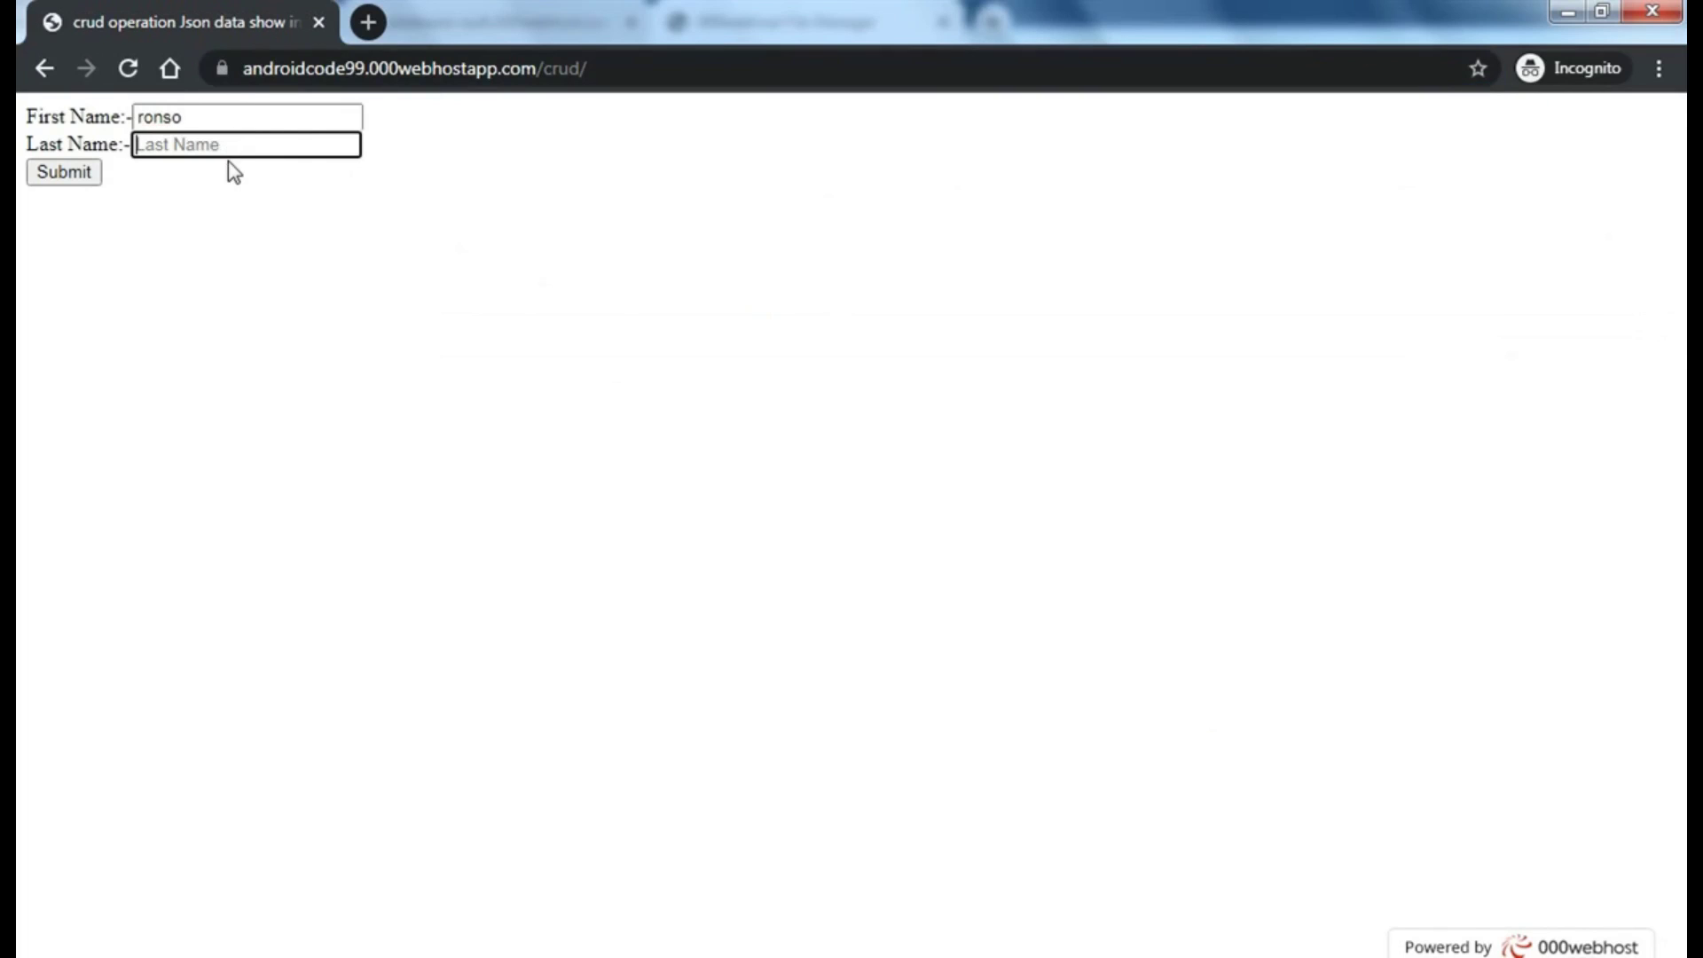
type("kapor")
left_click(62, 173)
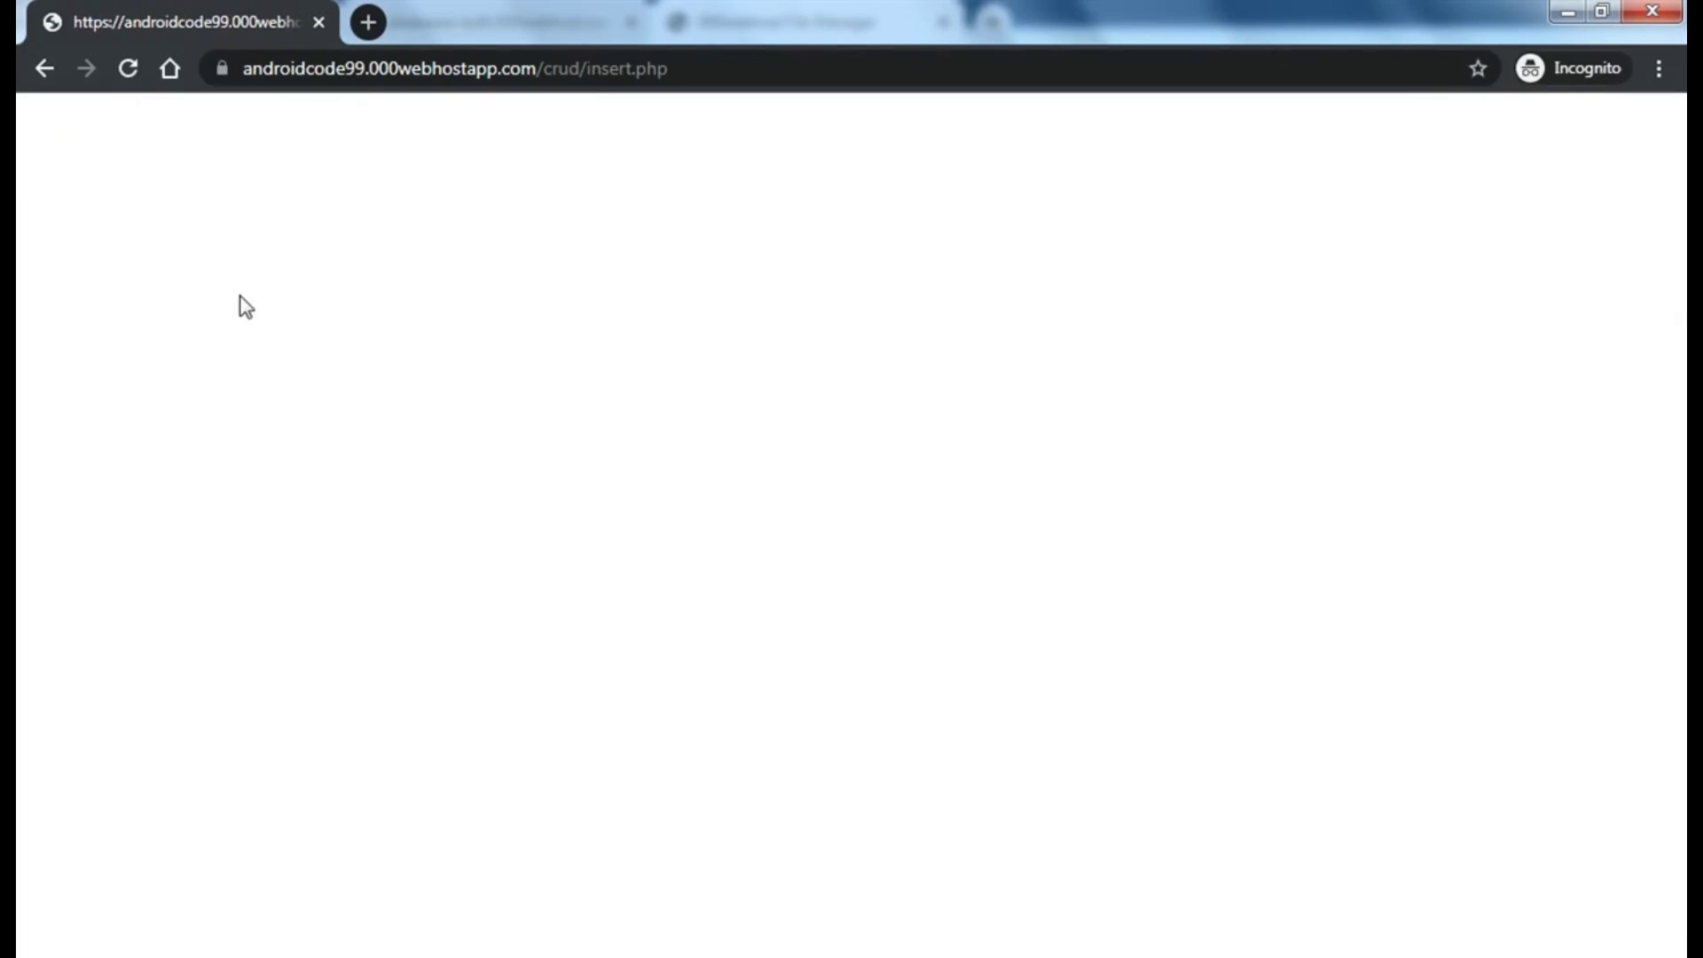
key("alt+Tab")
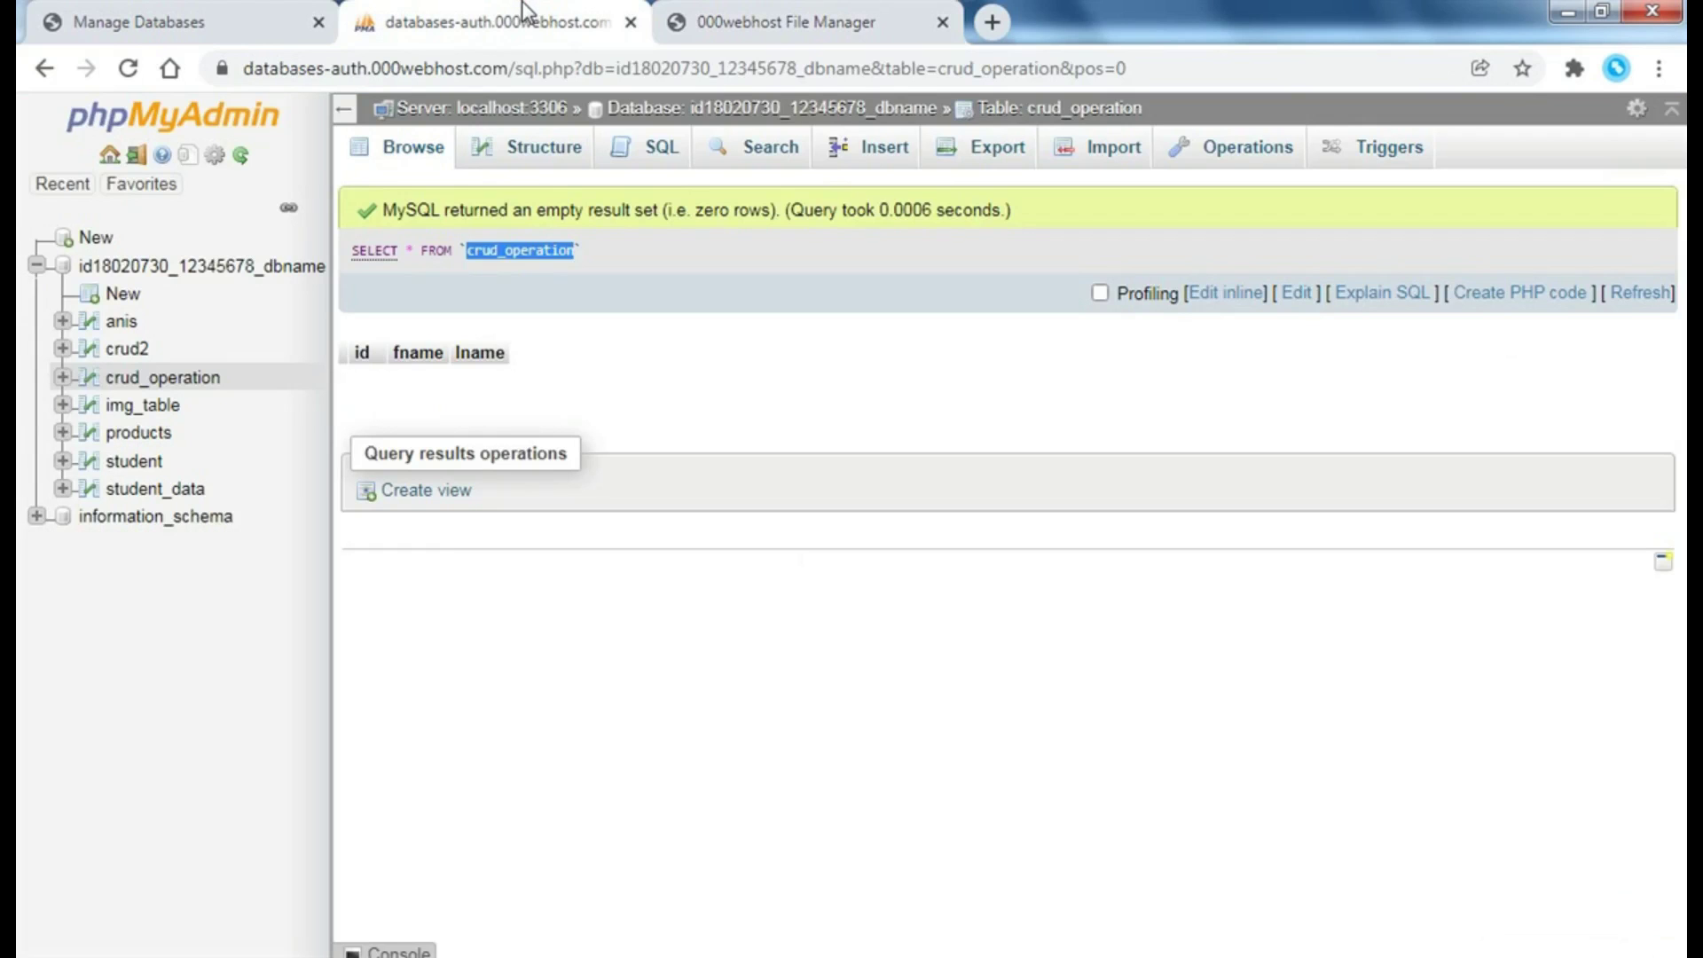
left_click(409, 151)
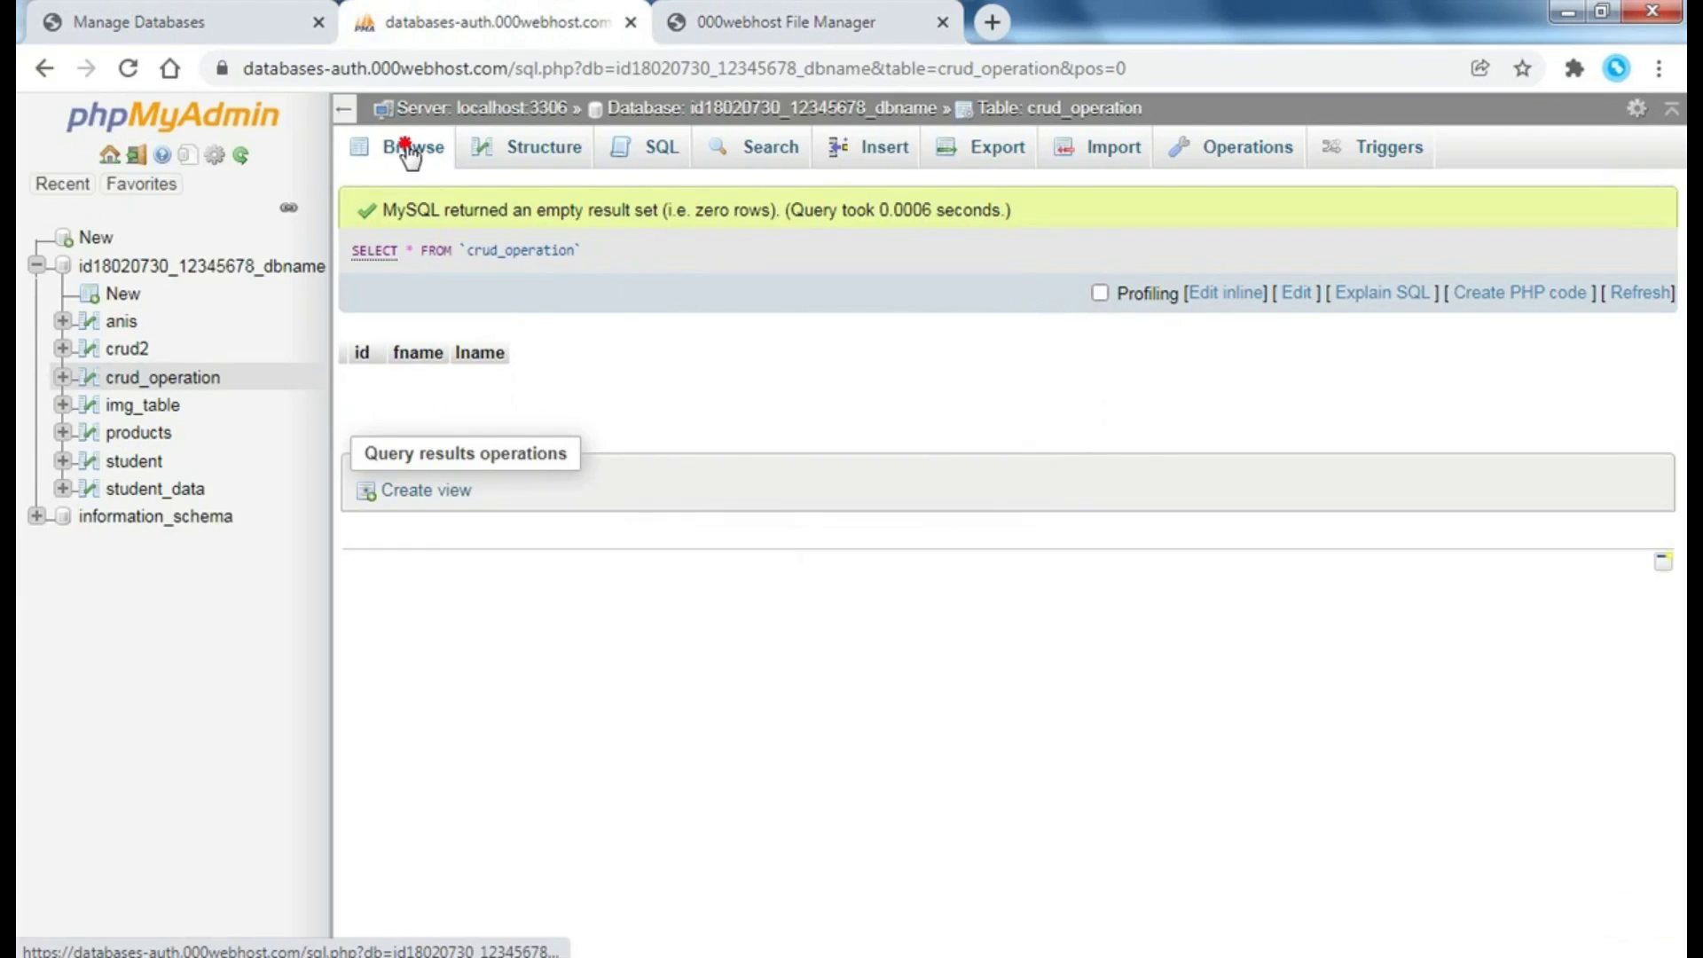
left_click(409, 153)
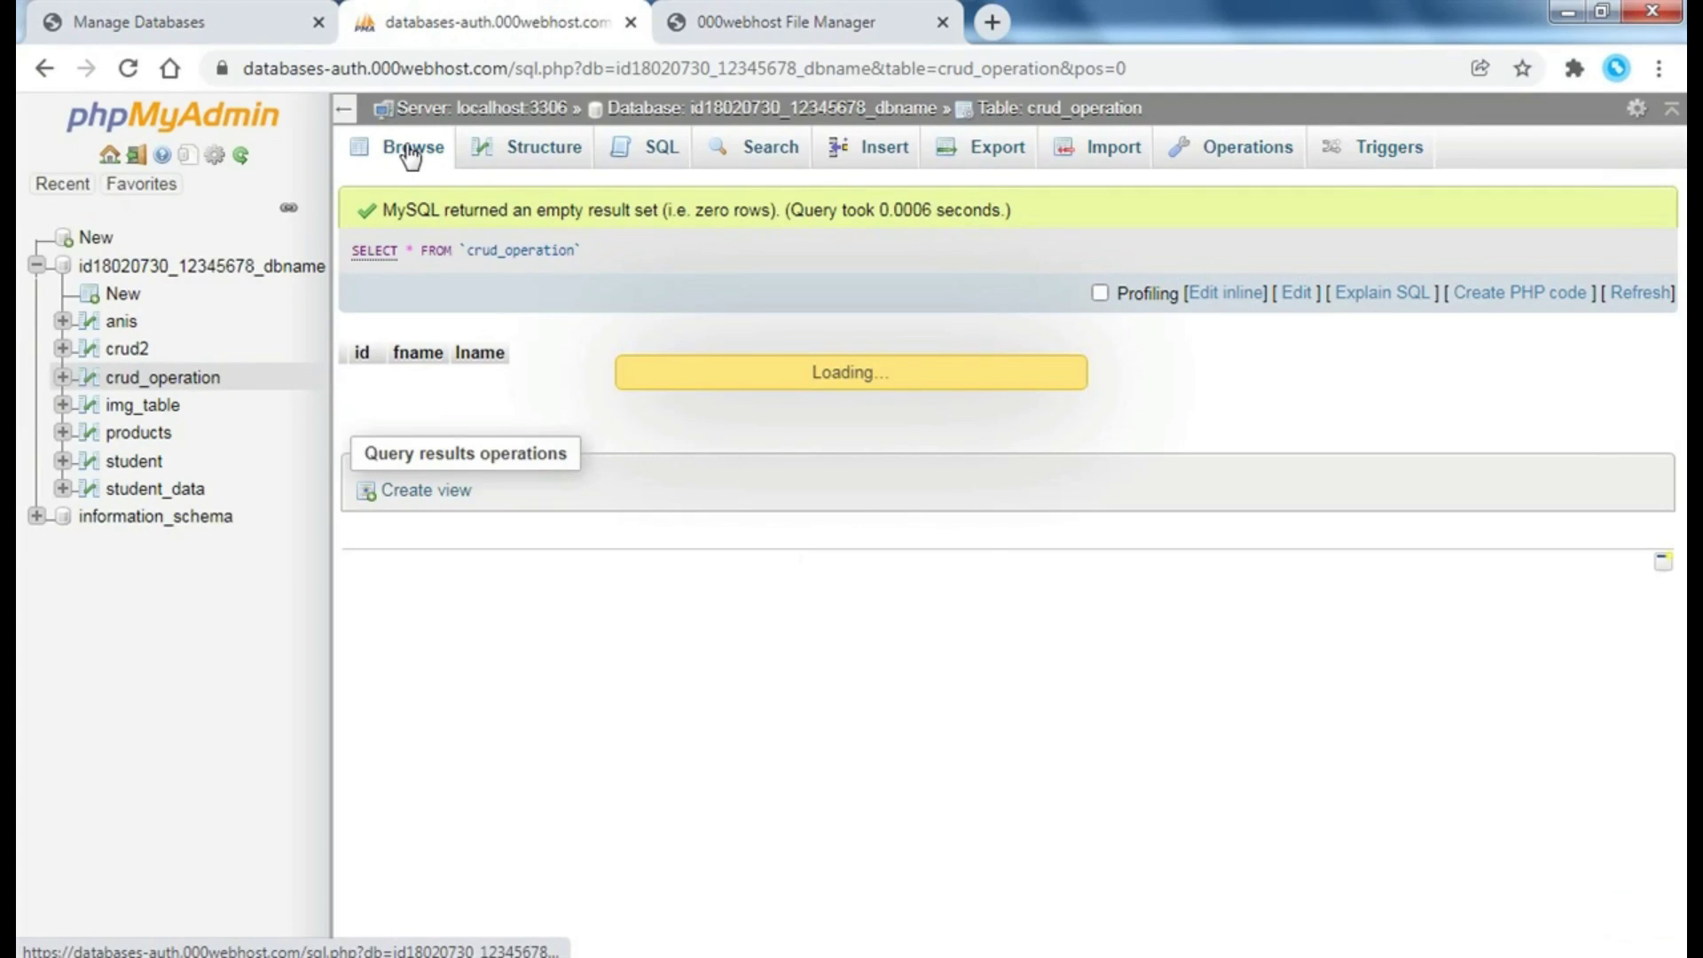
left_click(410, 154)
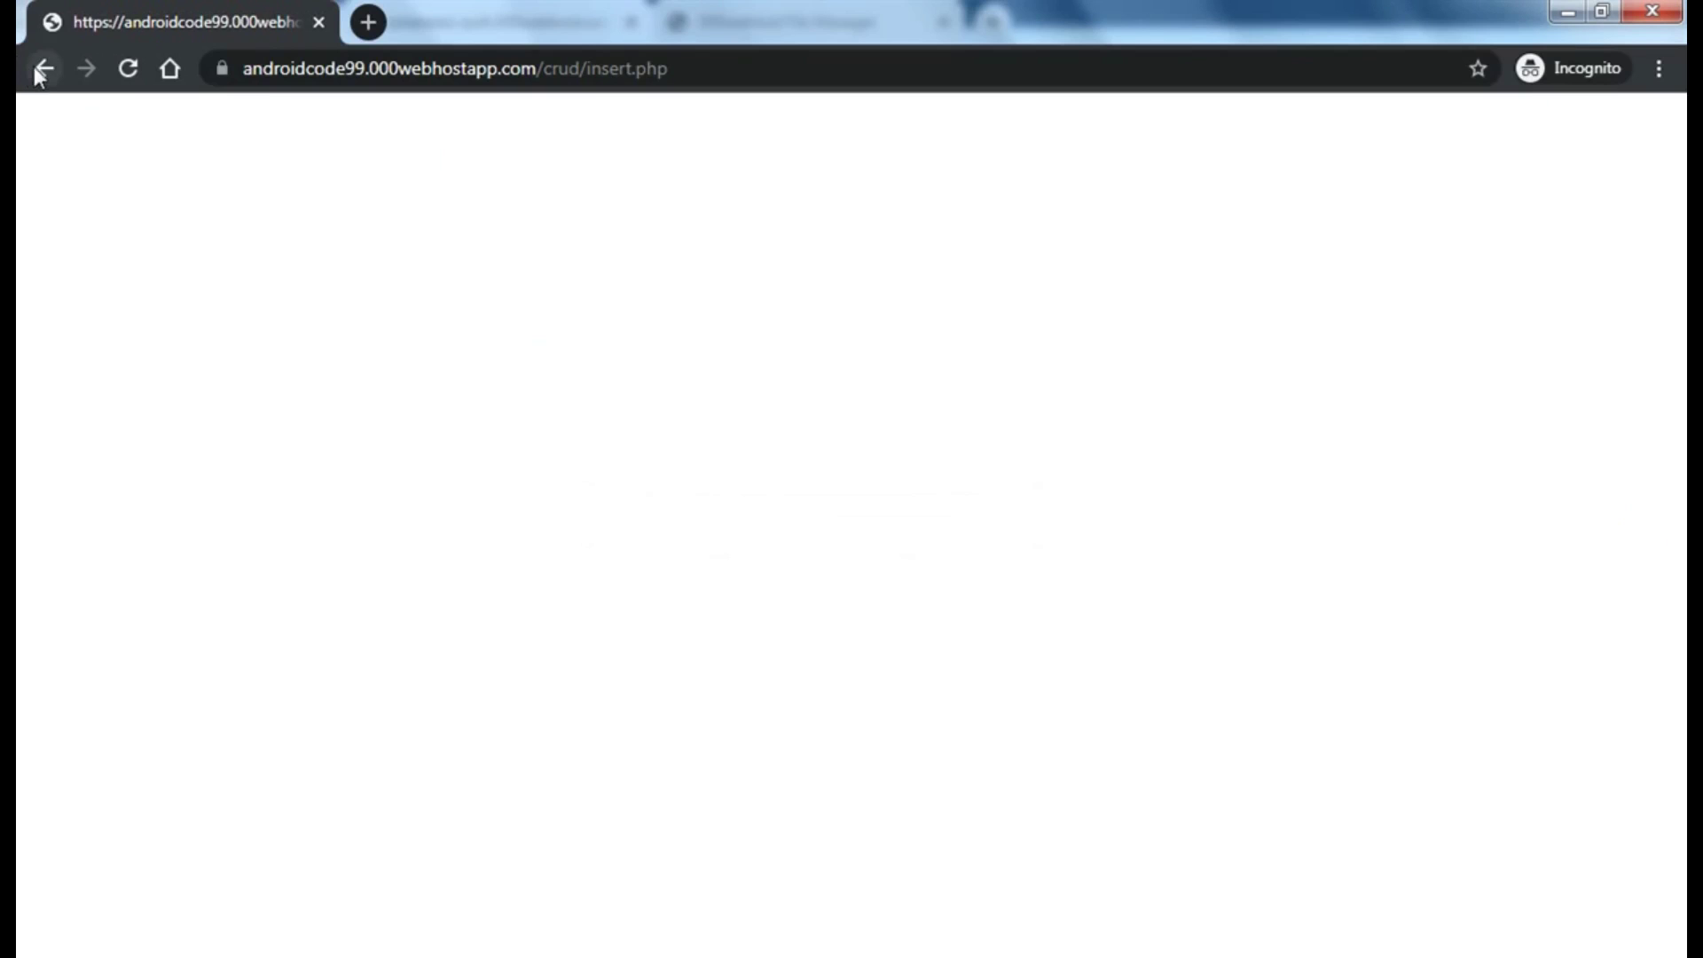
left_click(40, 68)
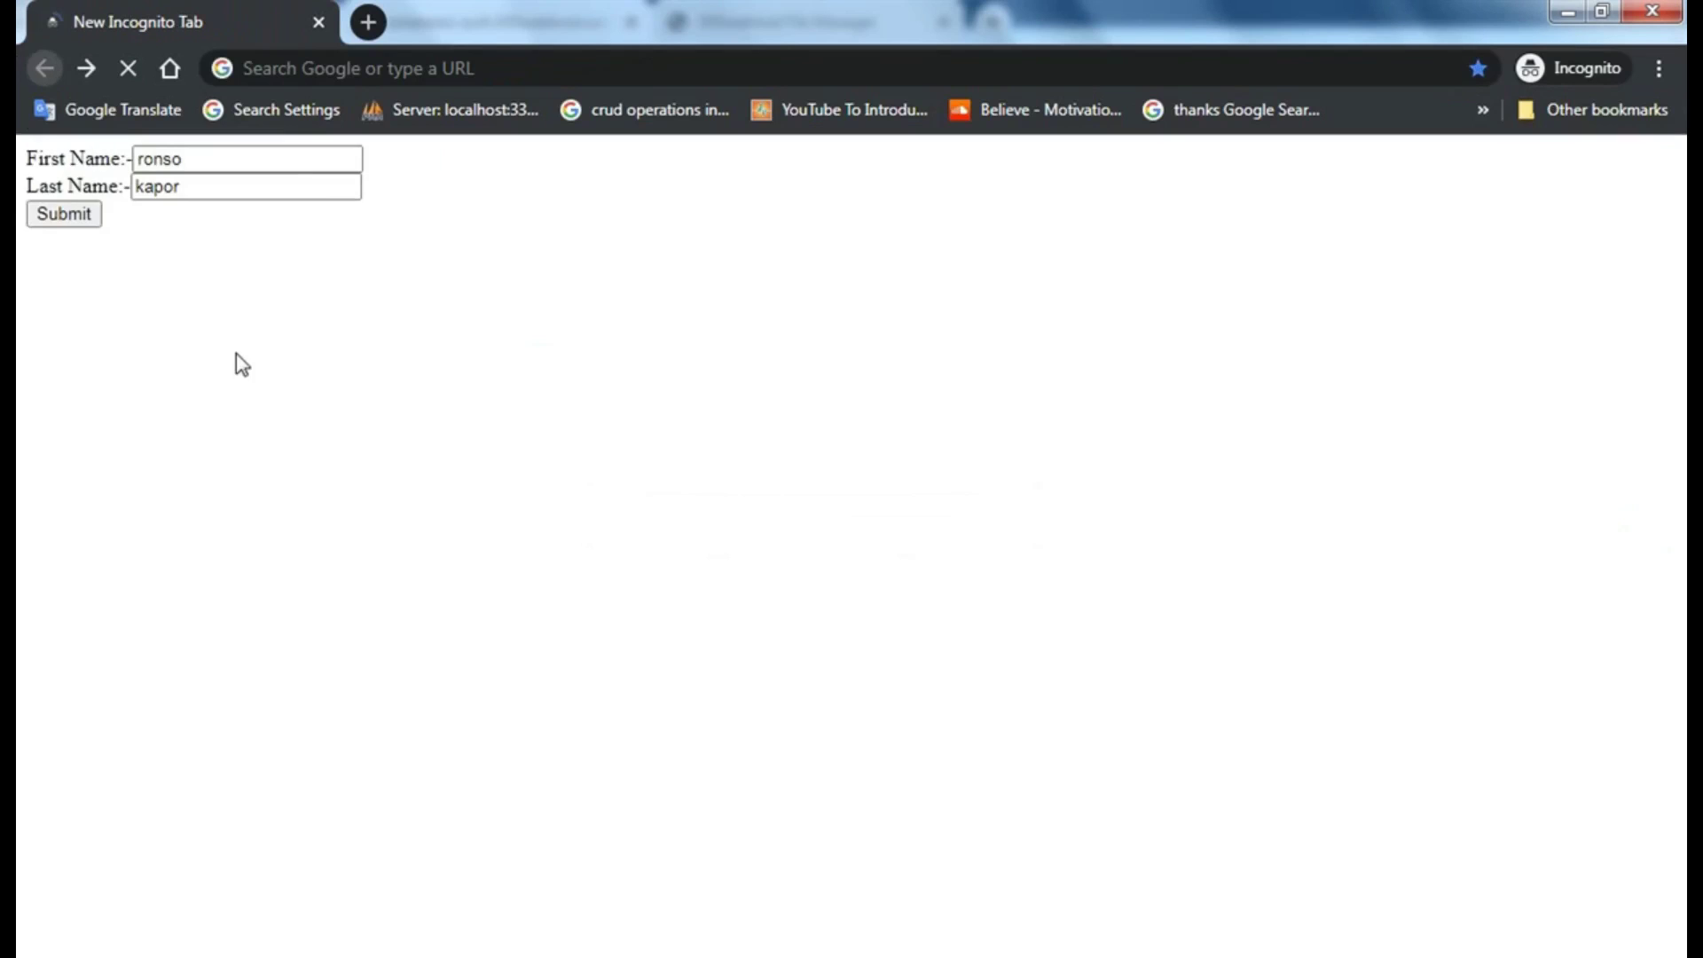
left_click(104, 71)
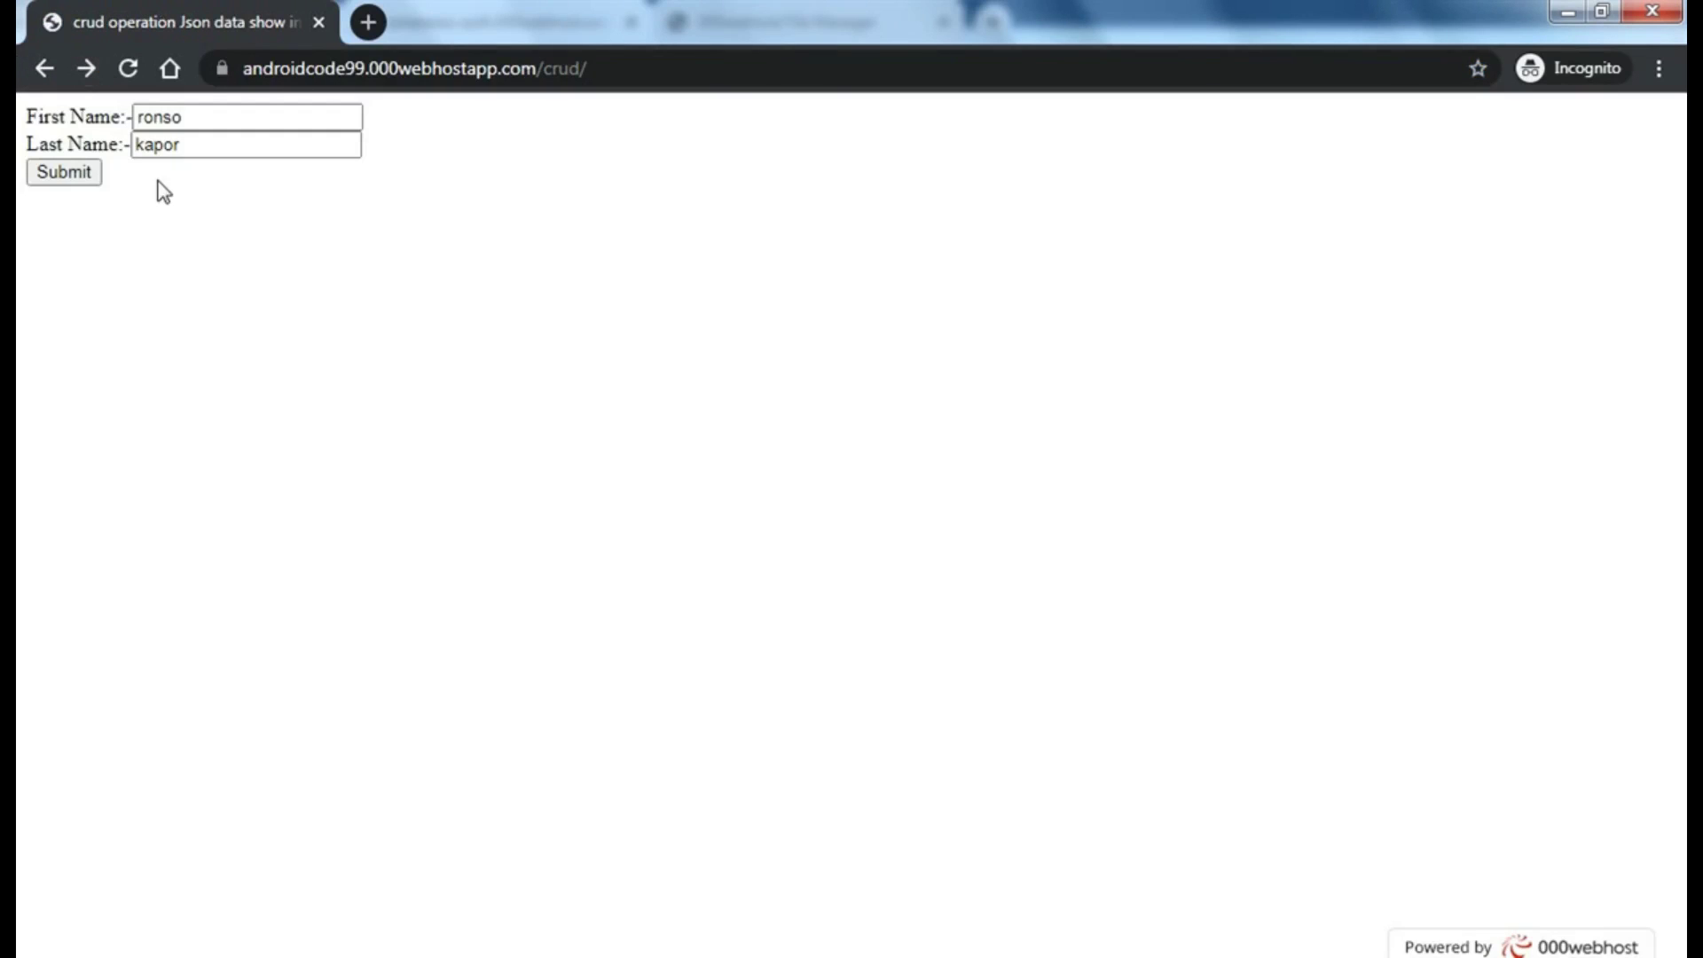
left_click(67, 174)
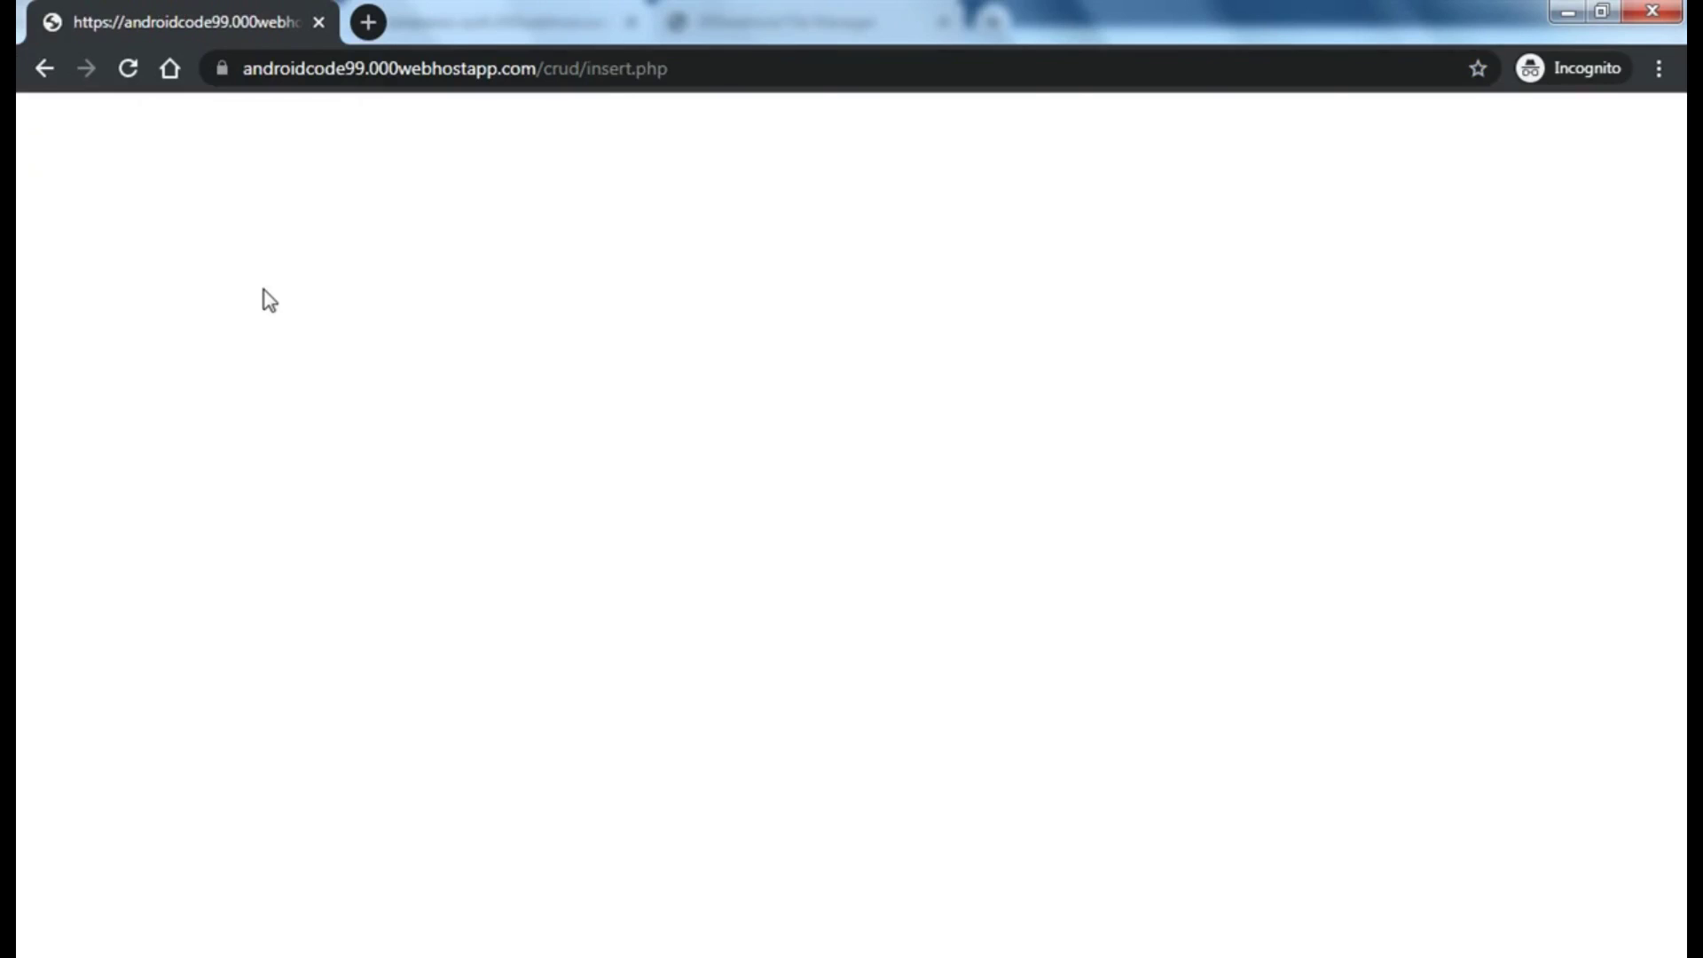
key("alt+Tab")
left_click(421, 155)
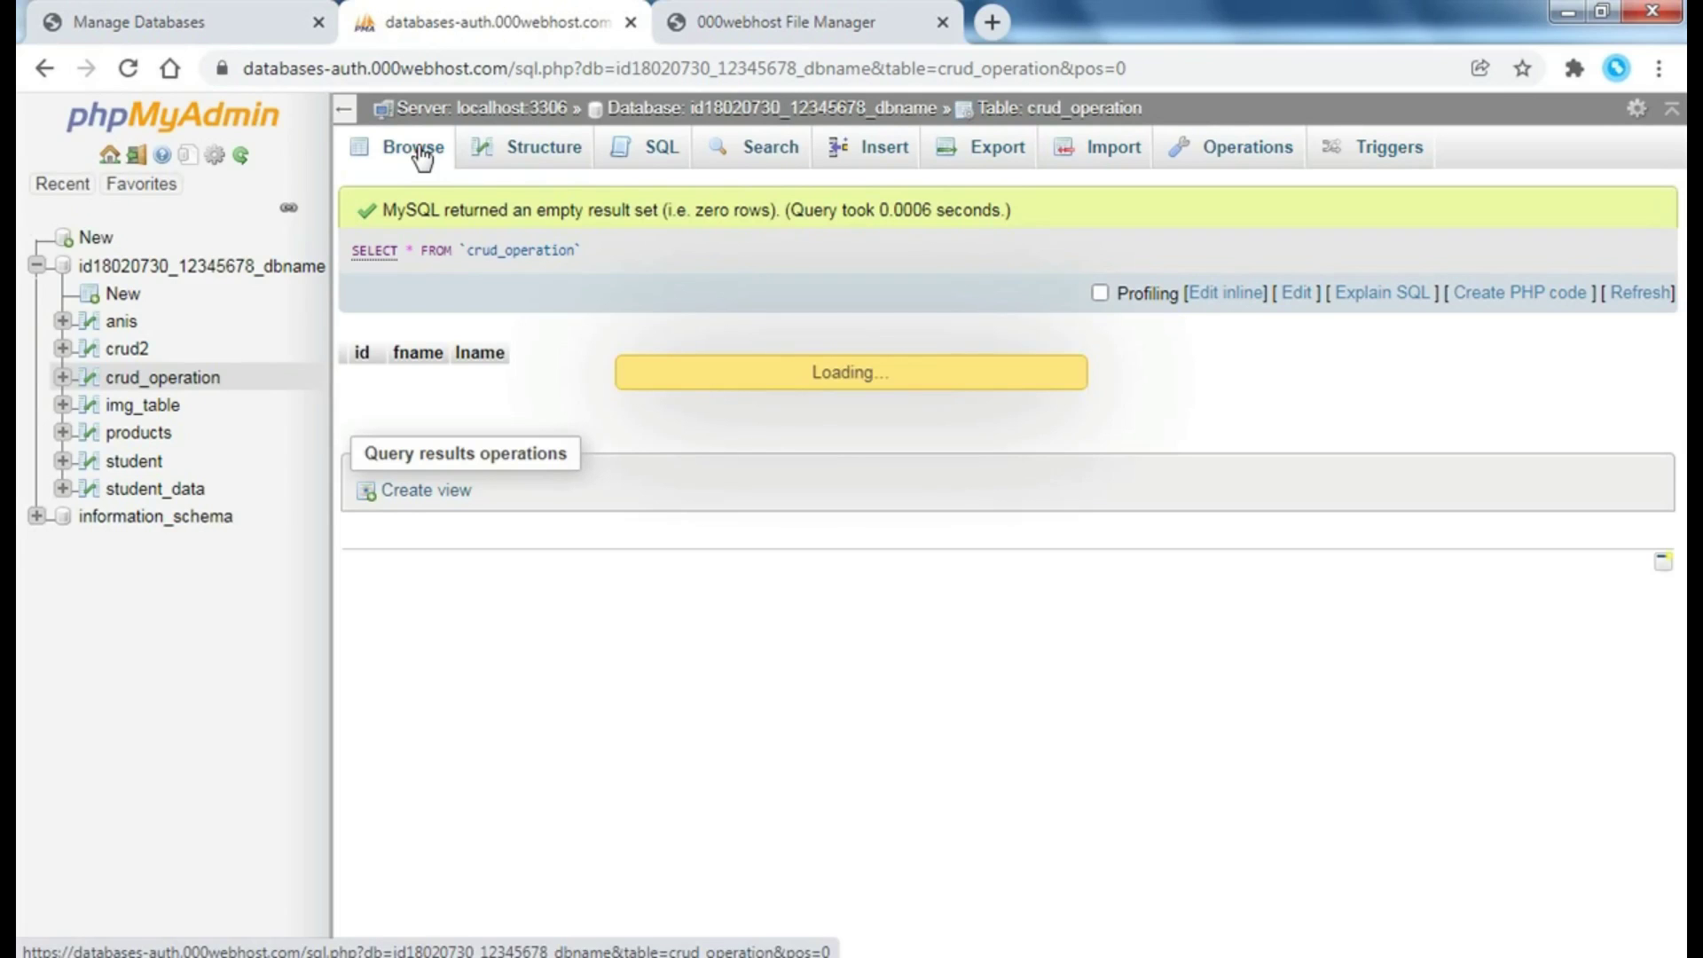
left_click(420, 156)
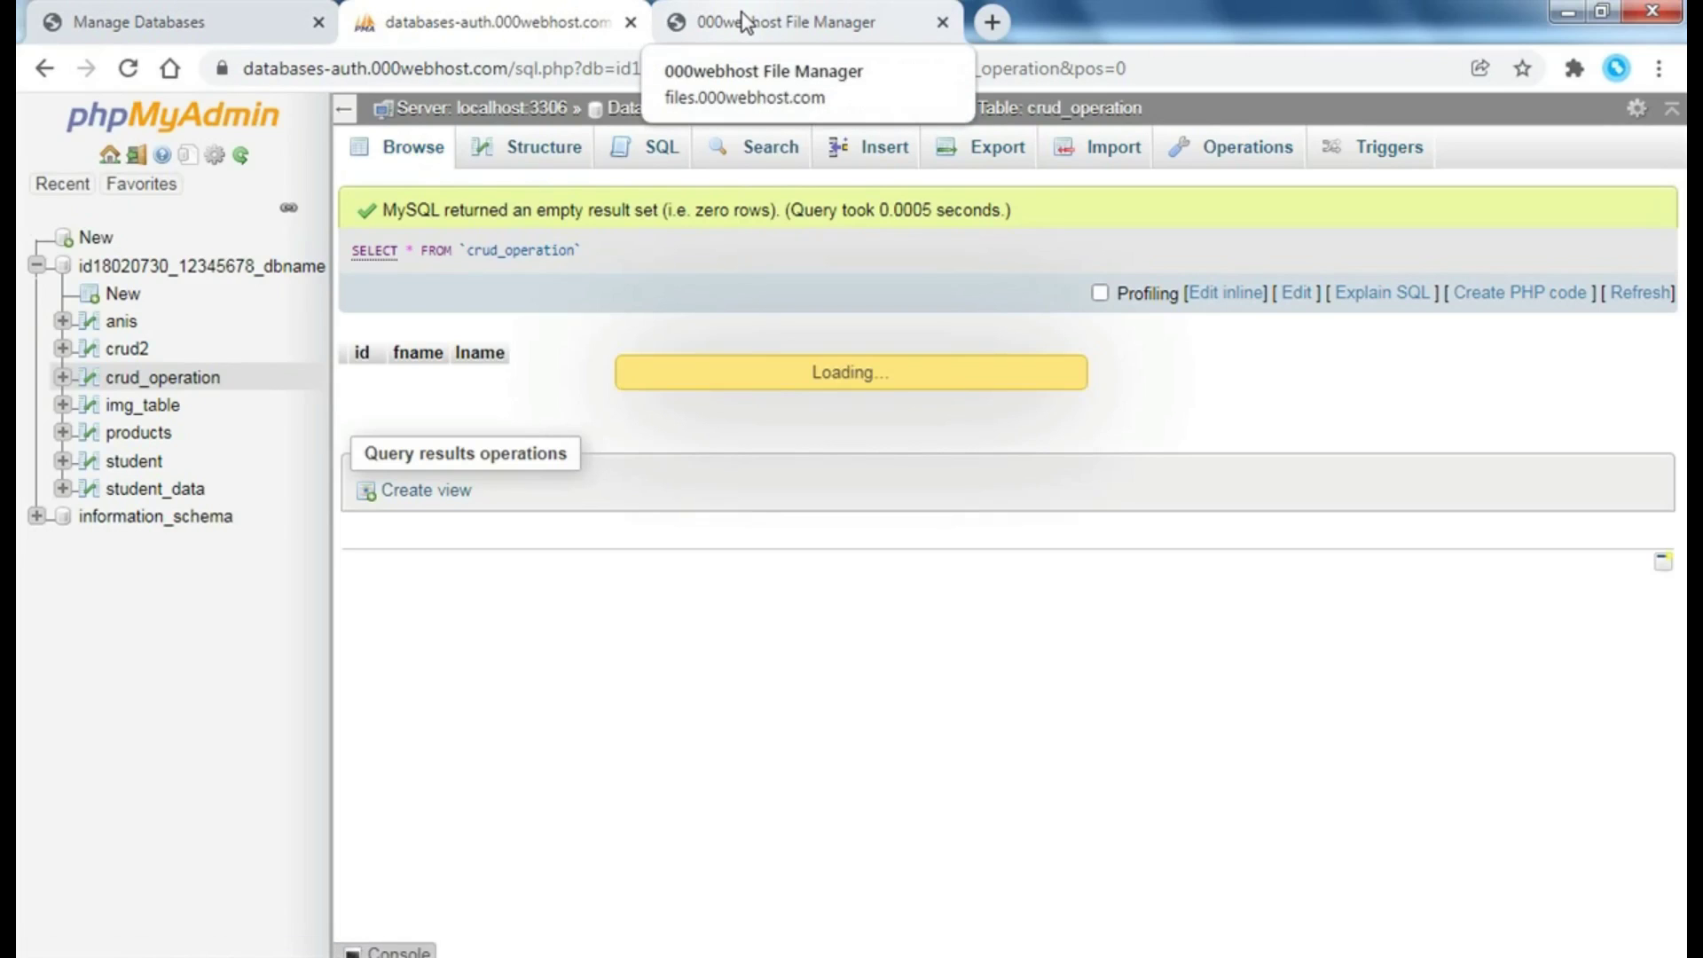
- Save and close index.php, then open insert.php in the editor
left_click(788, 12)
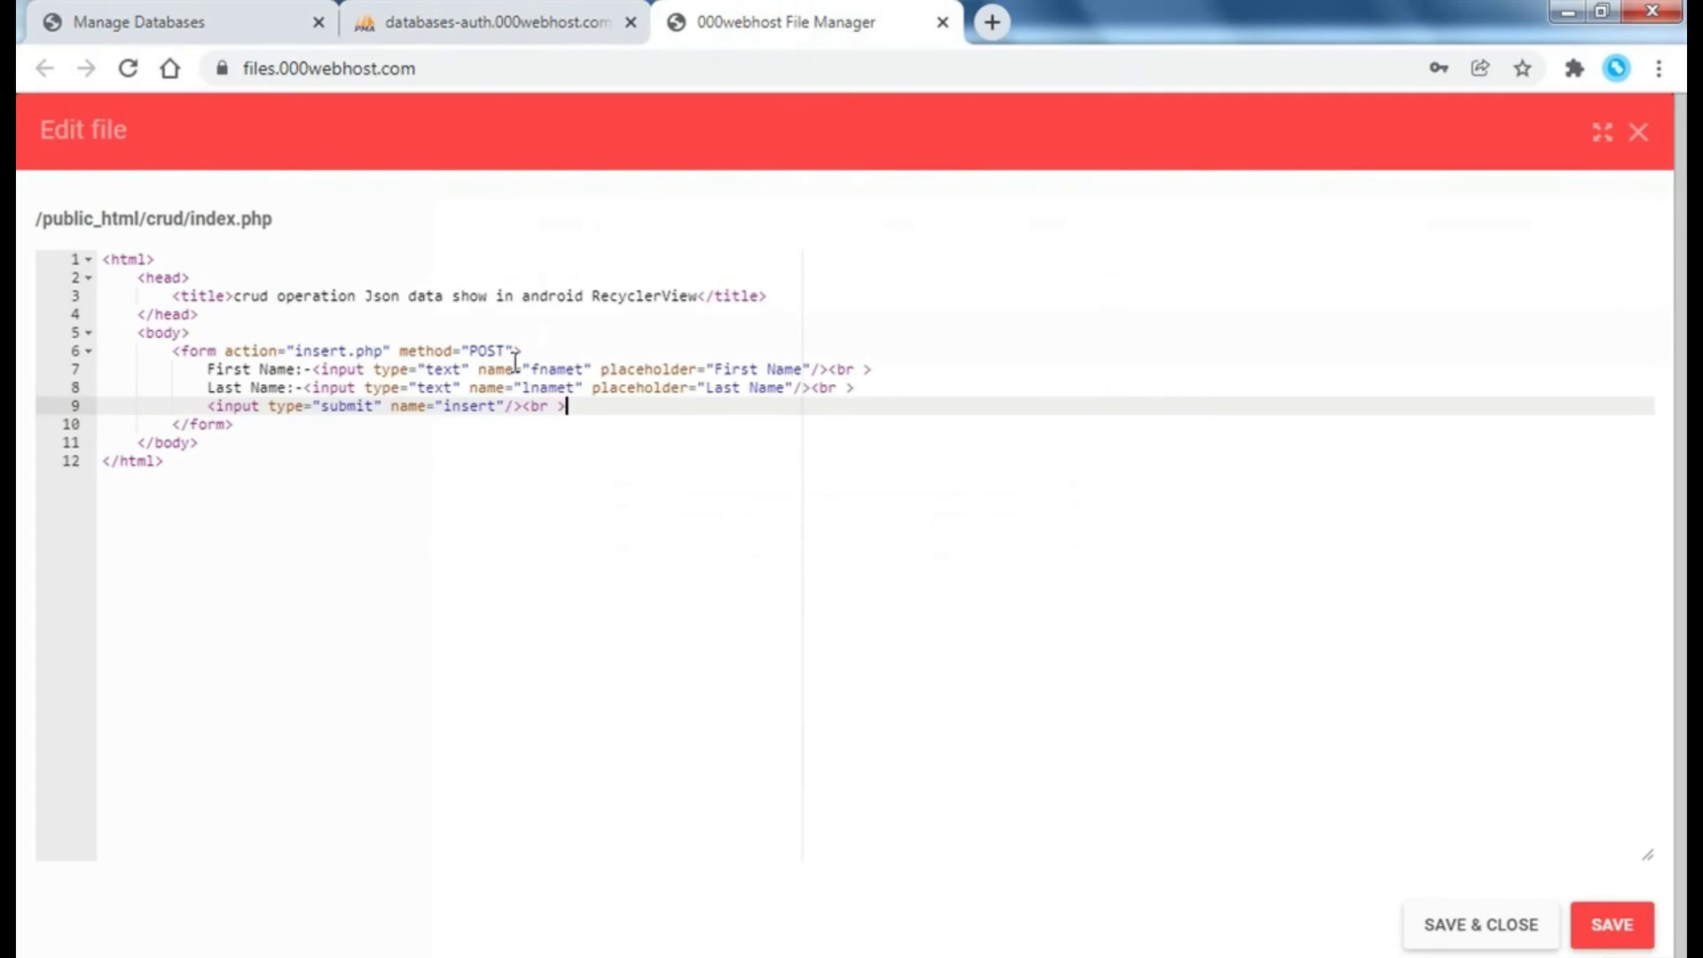
left_click(1487, 927)
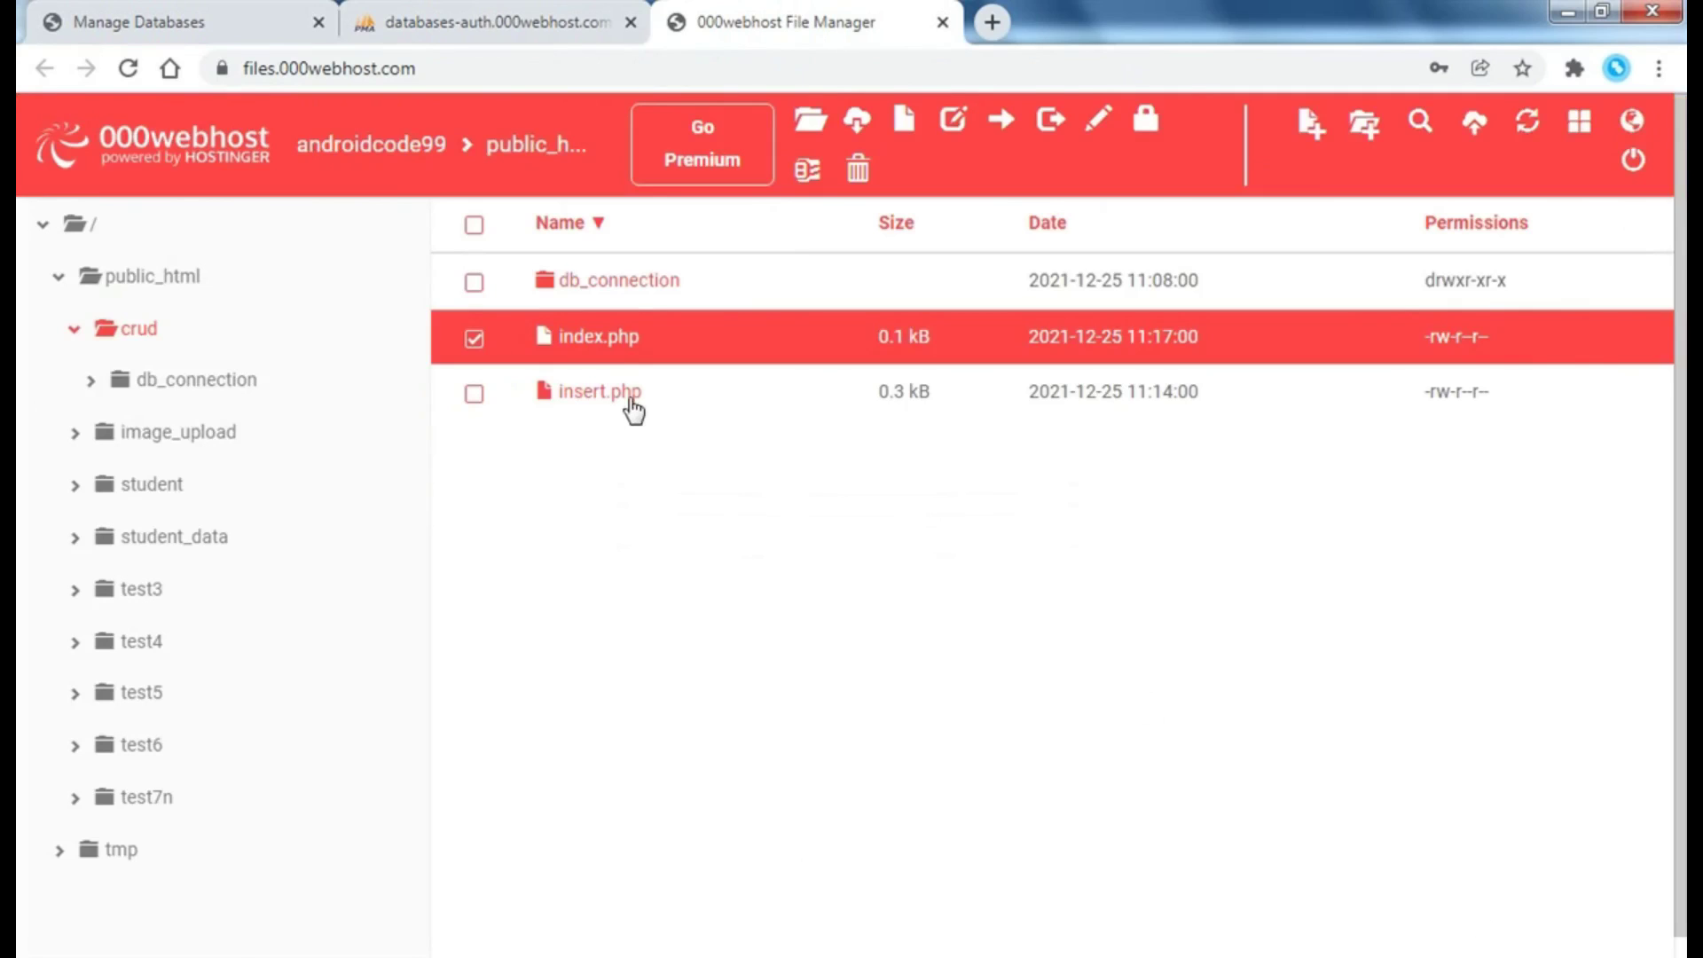
left_click(632, 409)
left_click(807, 117)
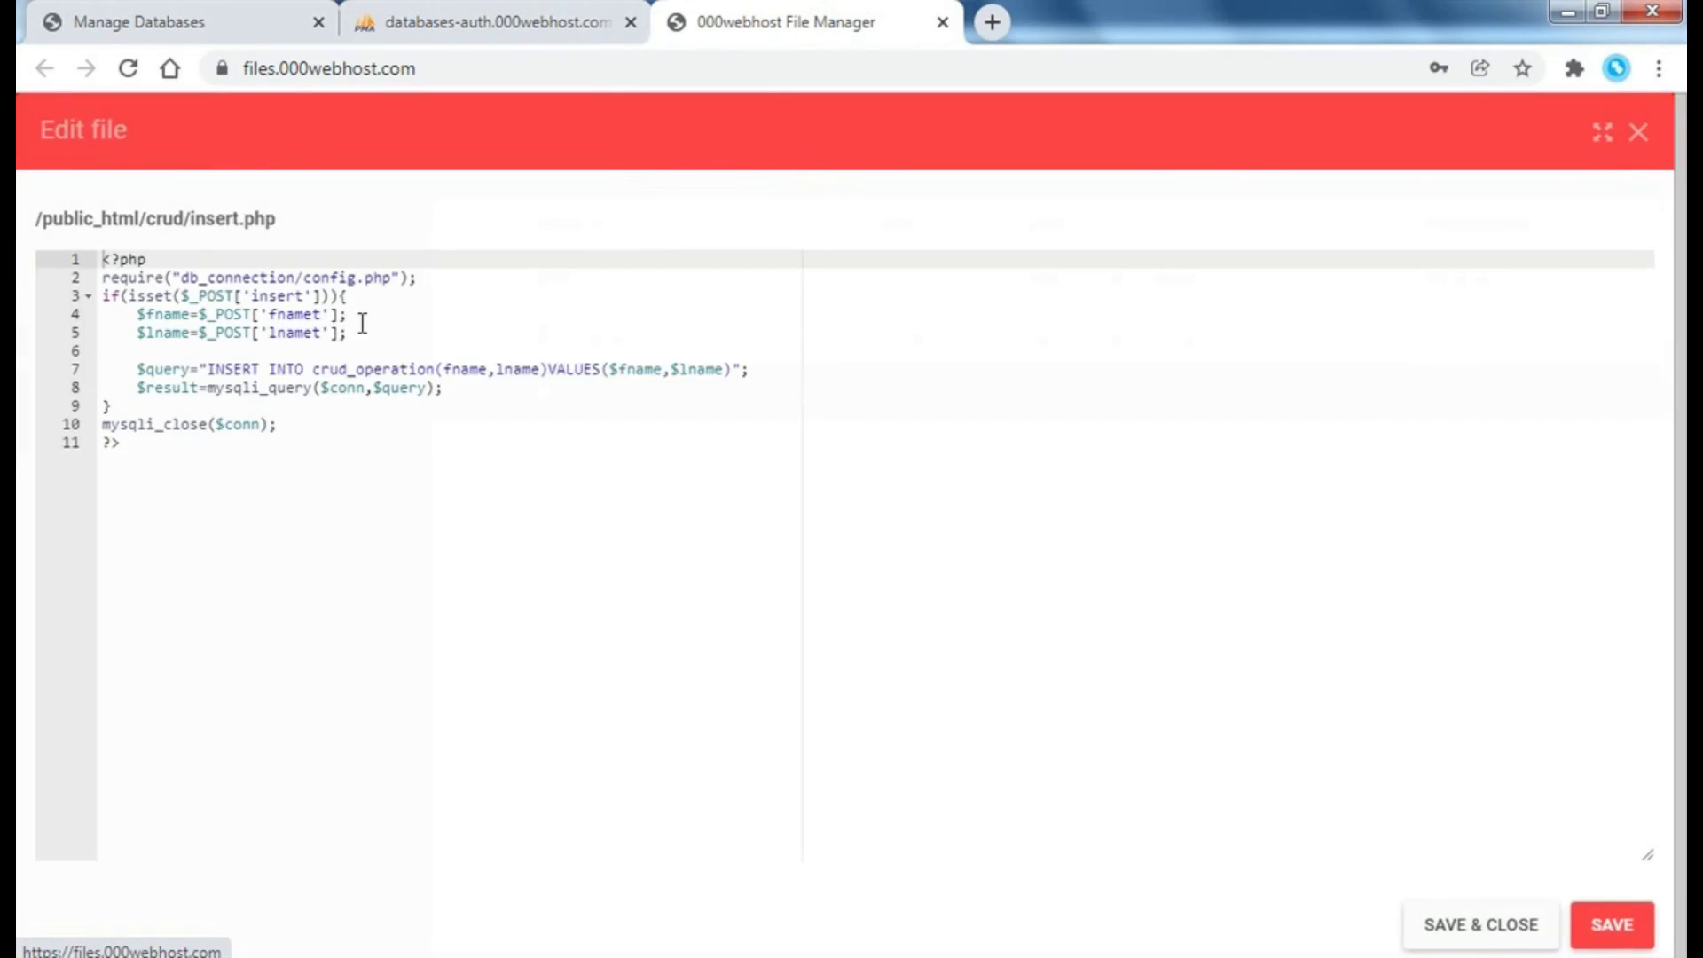
- Wrap $fname and $lname in single quotes in the INSERT's VALUES list
left_click(363, 321)
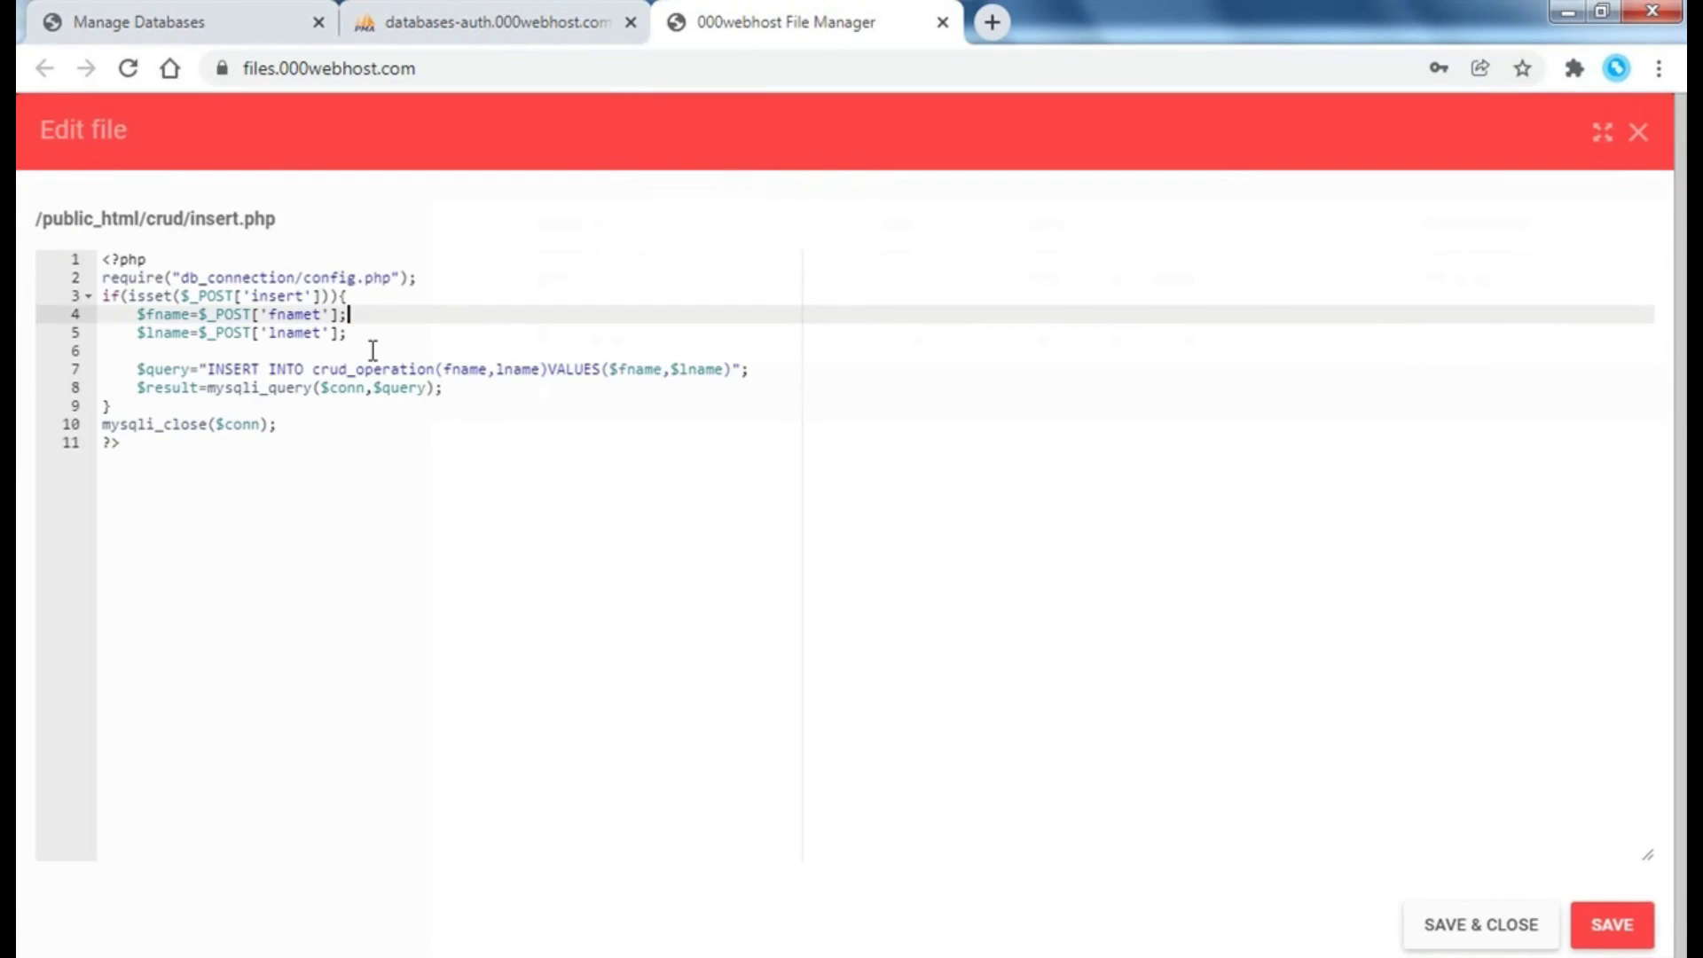
left_click(164, 408, "shift")
left_click(253, 350)
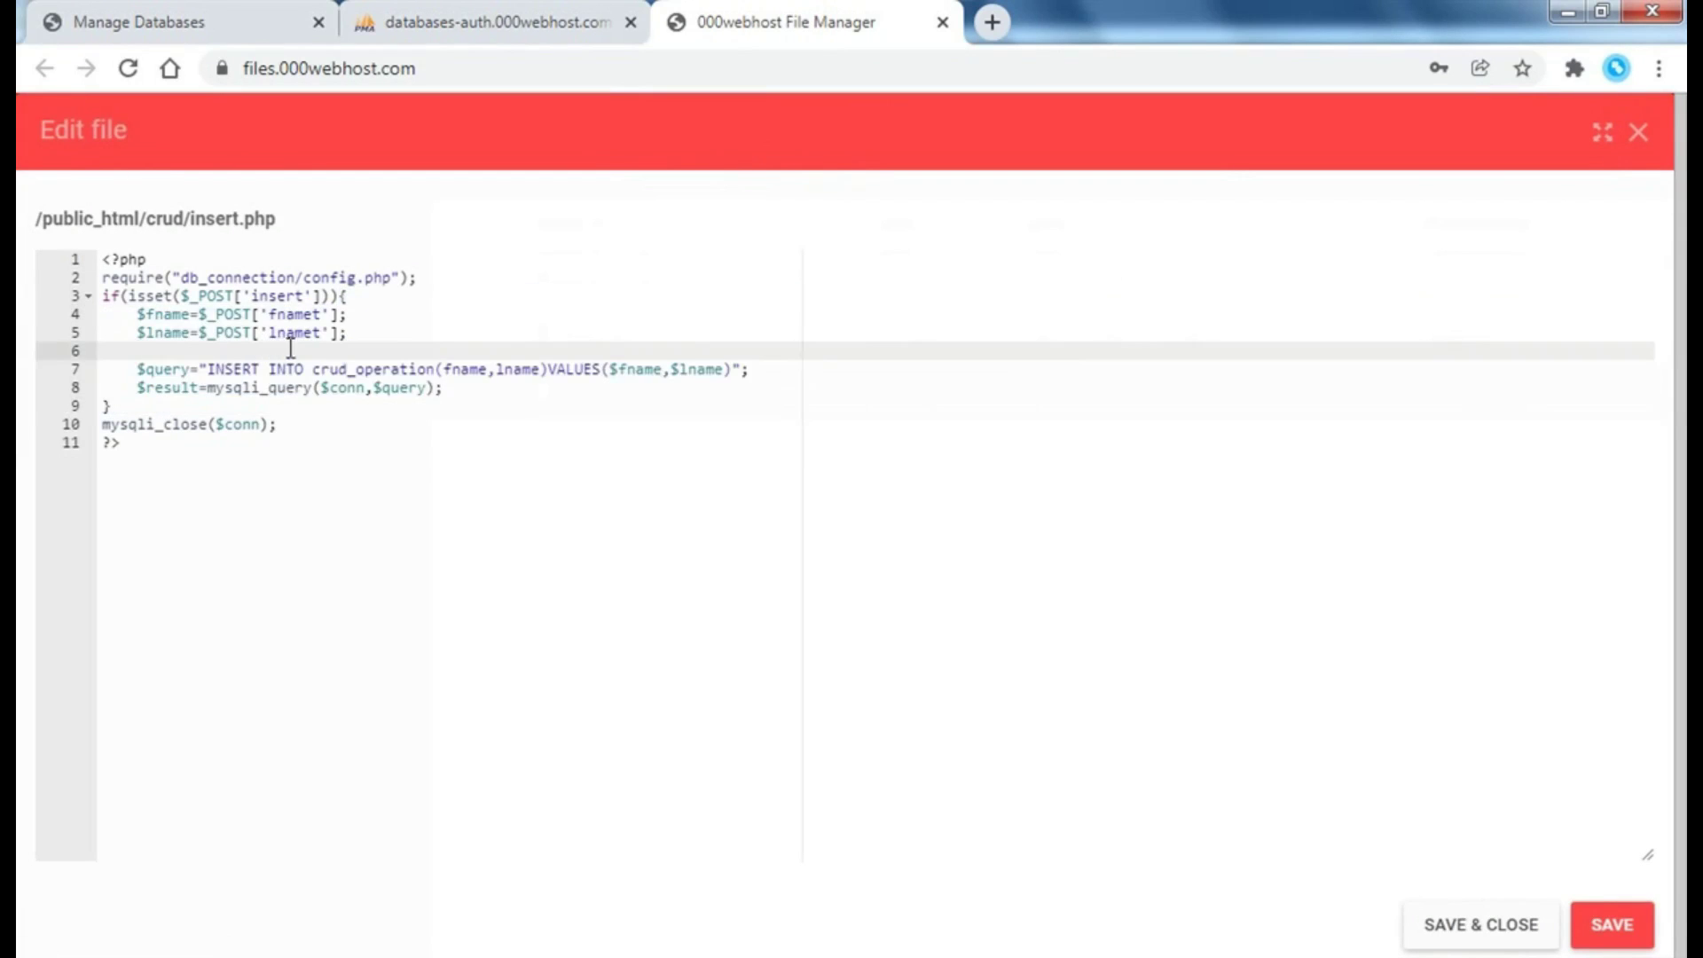
double_click(625, 369)
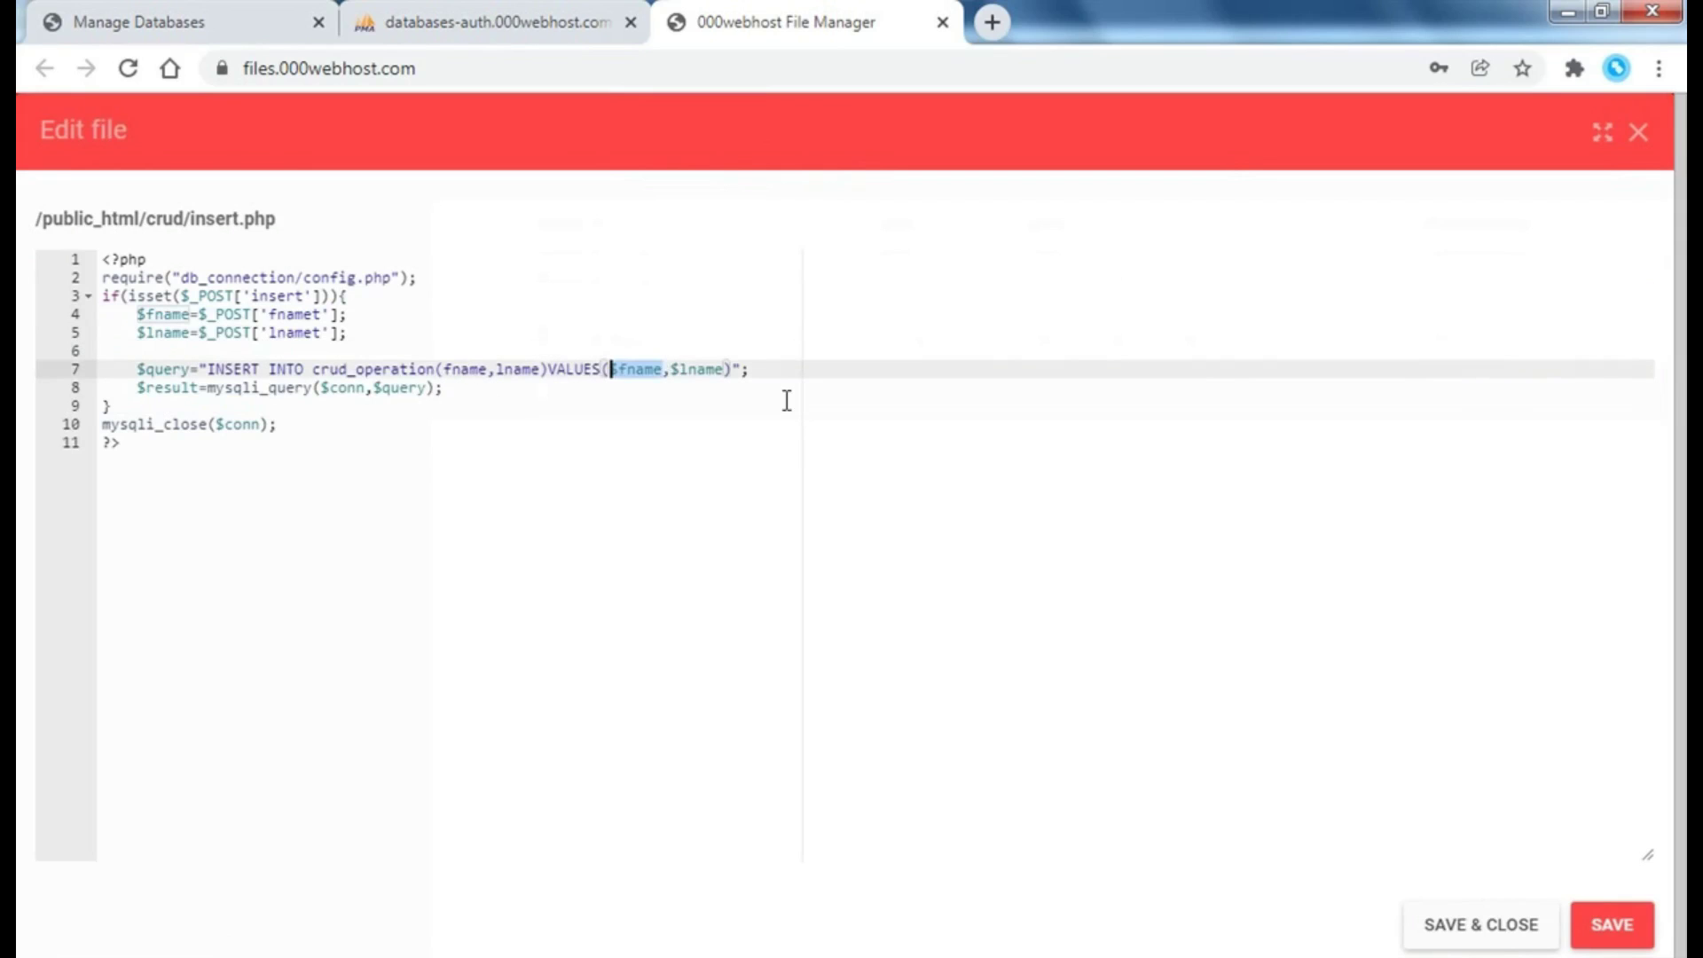
key("Left")
type("'")
key("Right")
key("Right")
key("Right")
type("',")
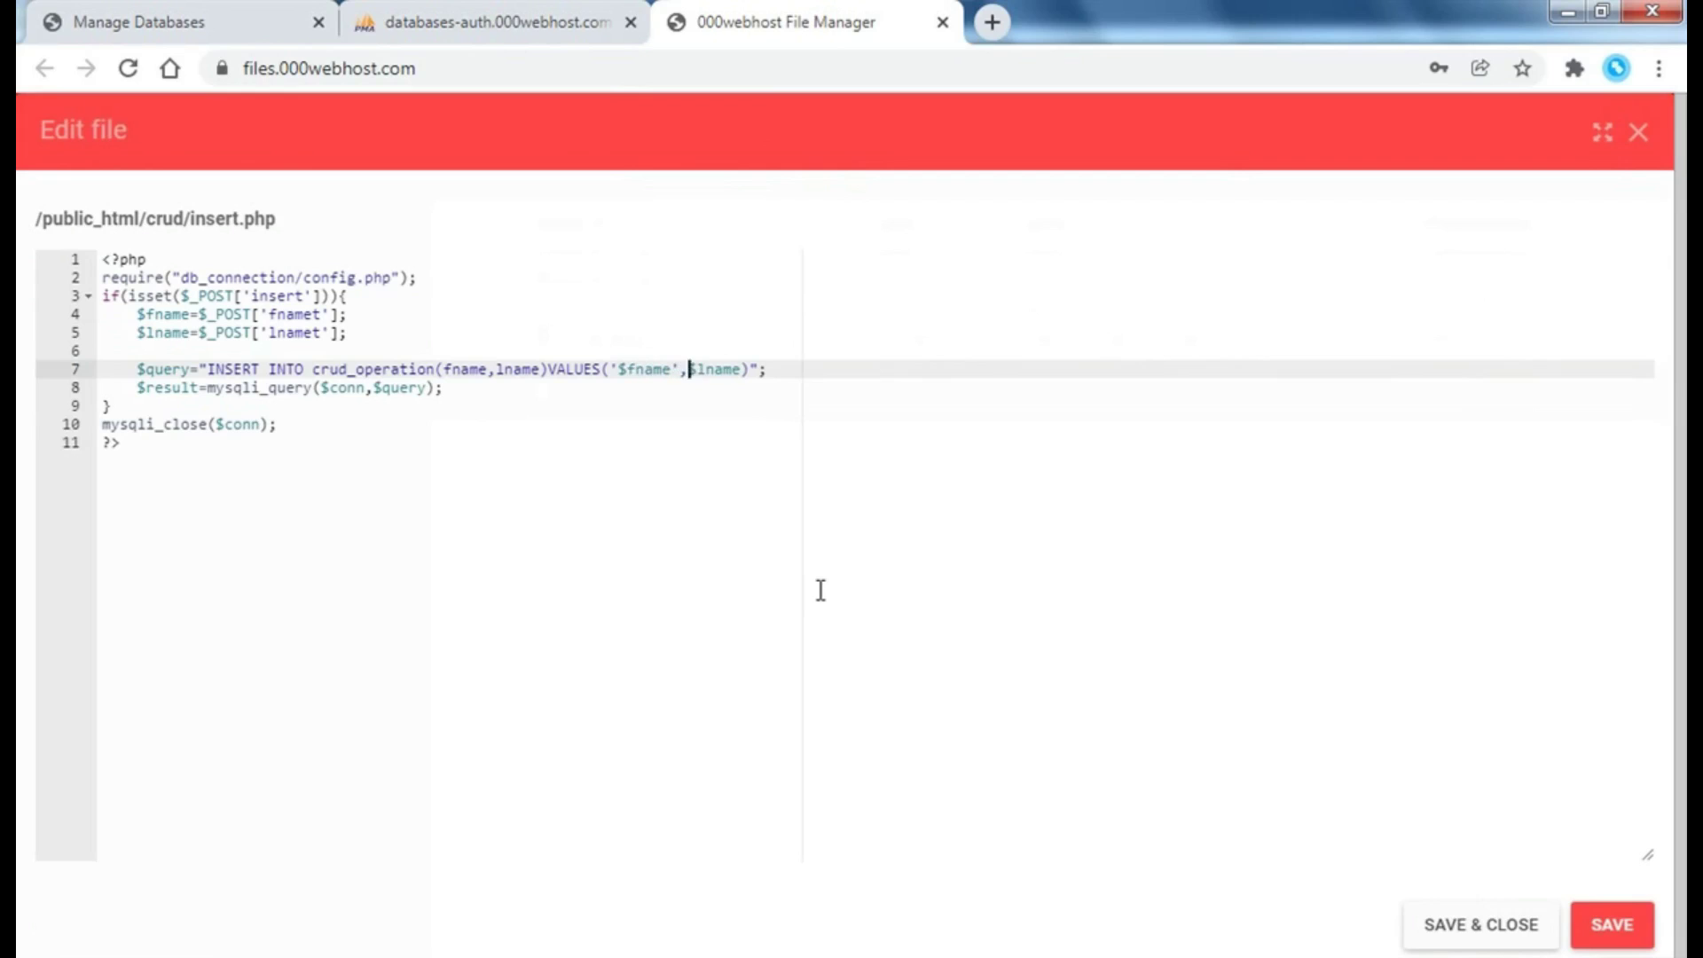
type("'")
key("Right")
key("Right")
key("Right")
key("Right")
key("Right")
type("'")
- Add a header("location:index.php"); redirect above mysqli_close and save insert.php
left_click(277, 430)
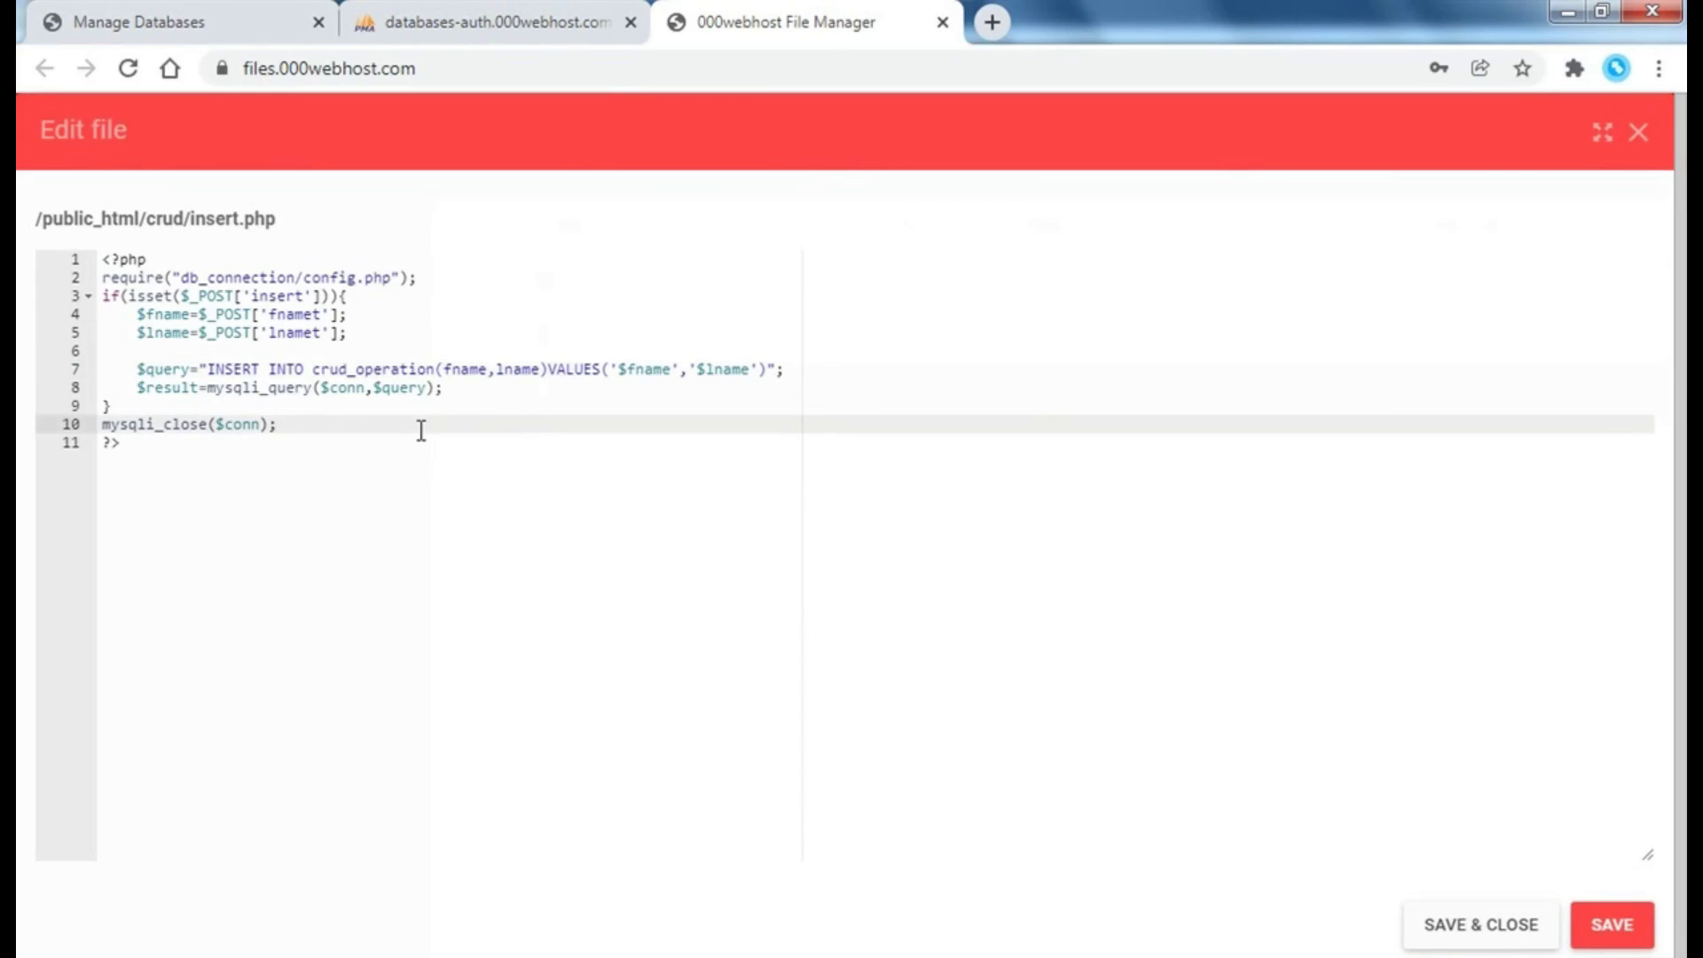
key("Up")
key("Return")
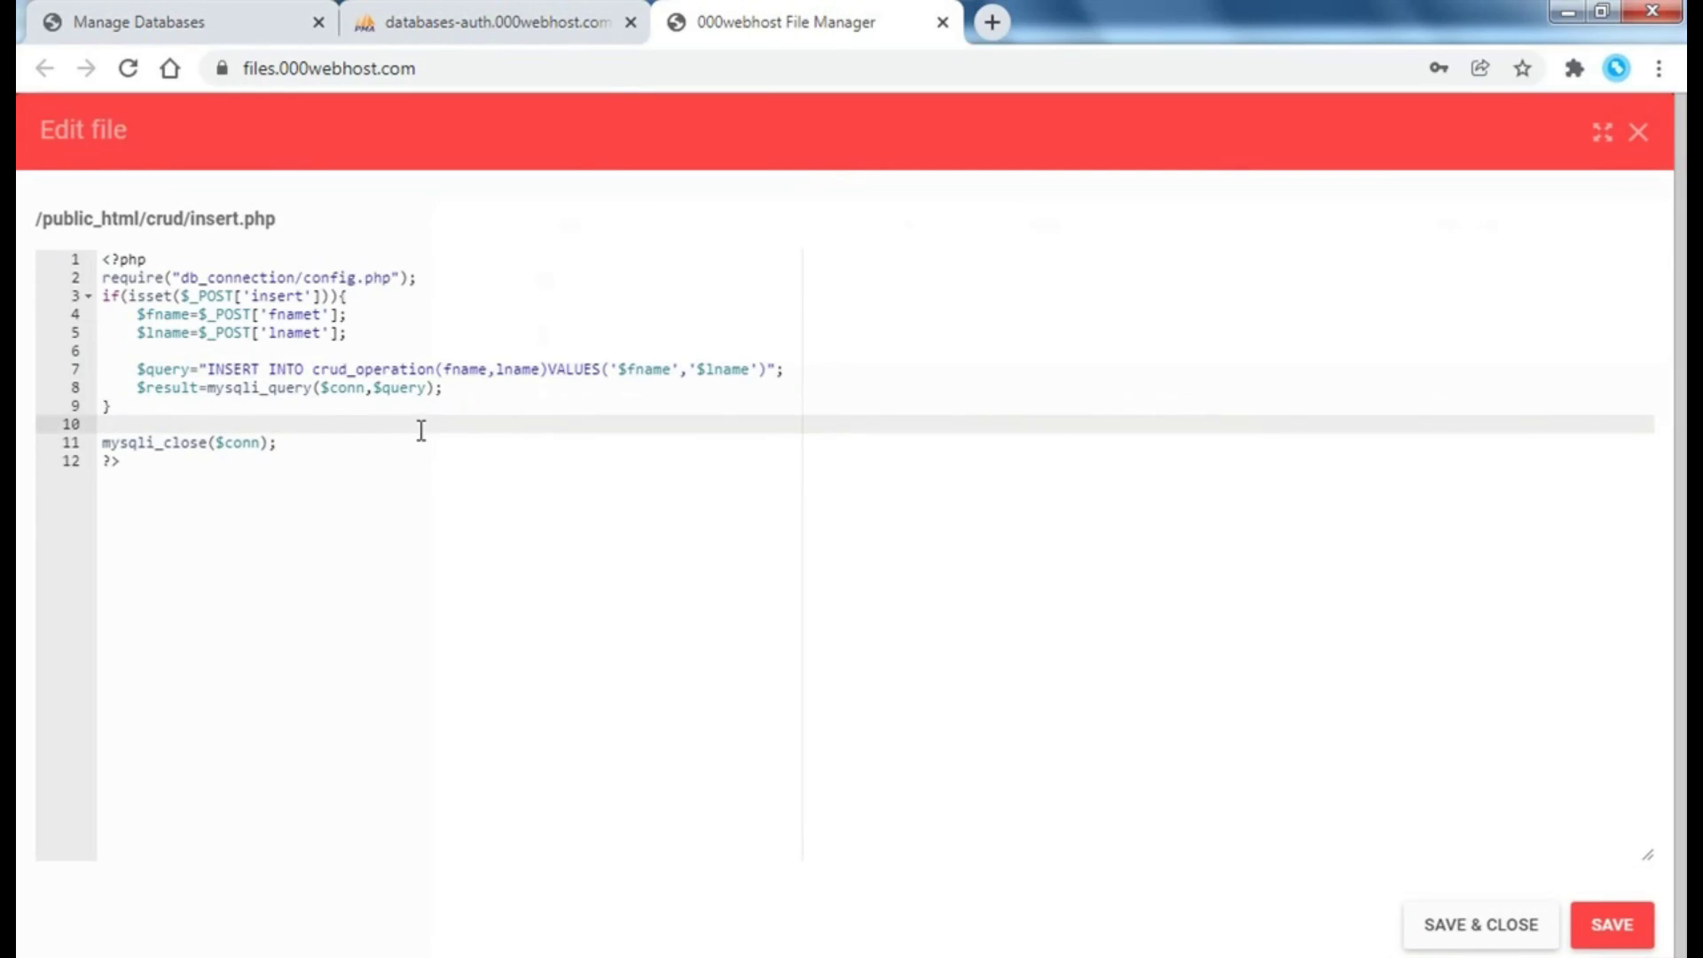
type("header")
type("\"")
type("location")
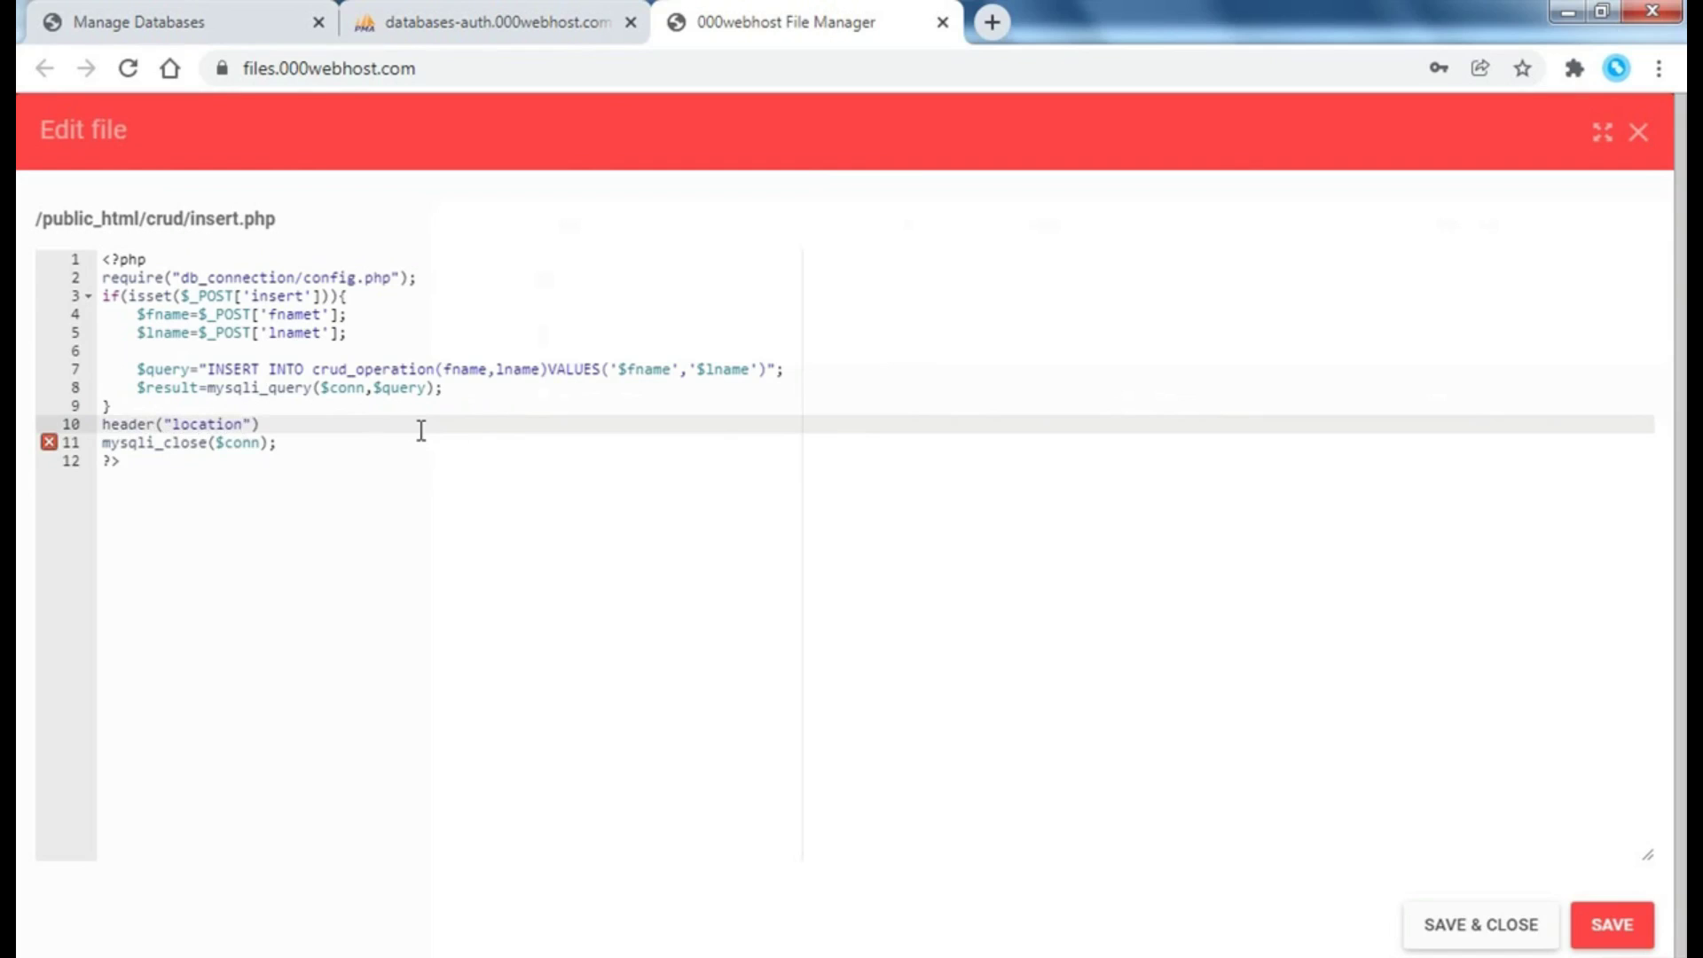
type("index")
key("BackSpace")
key("BackSpace")
key("BackSpace")
type("ndex")
type(".hhp")
type(";")
left_click(1489, 927)
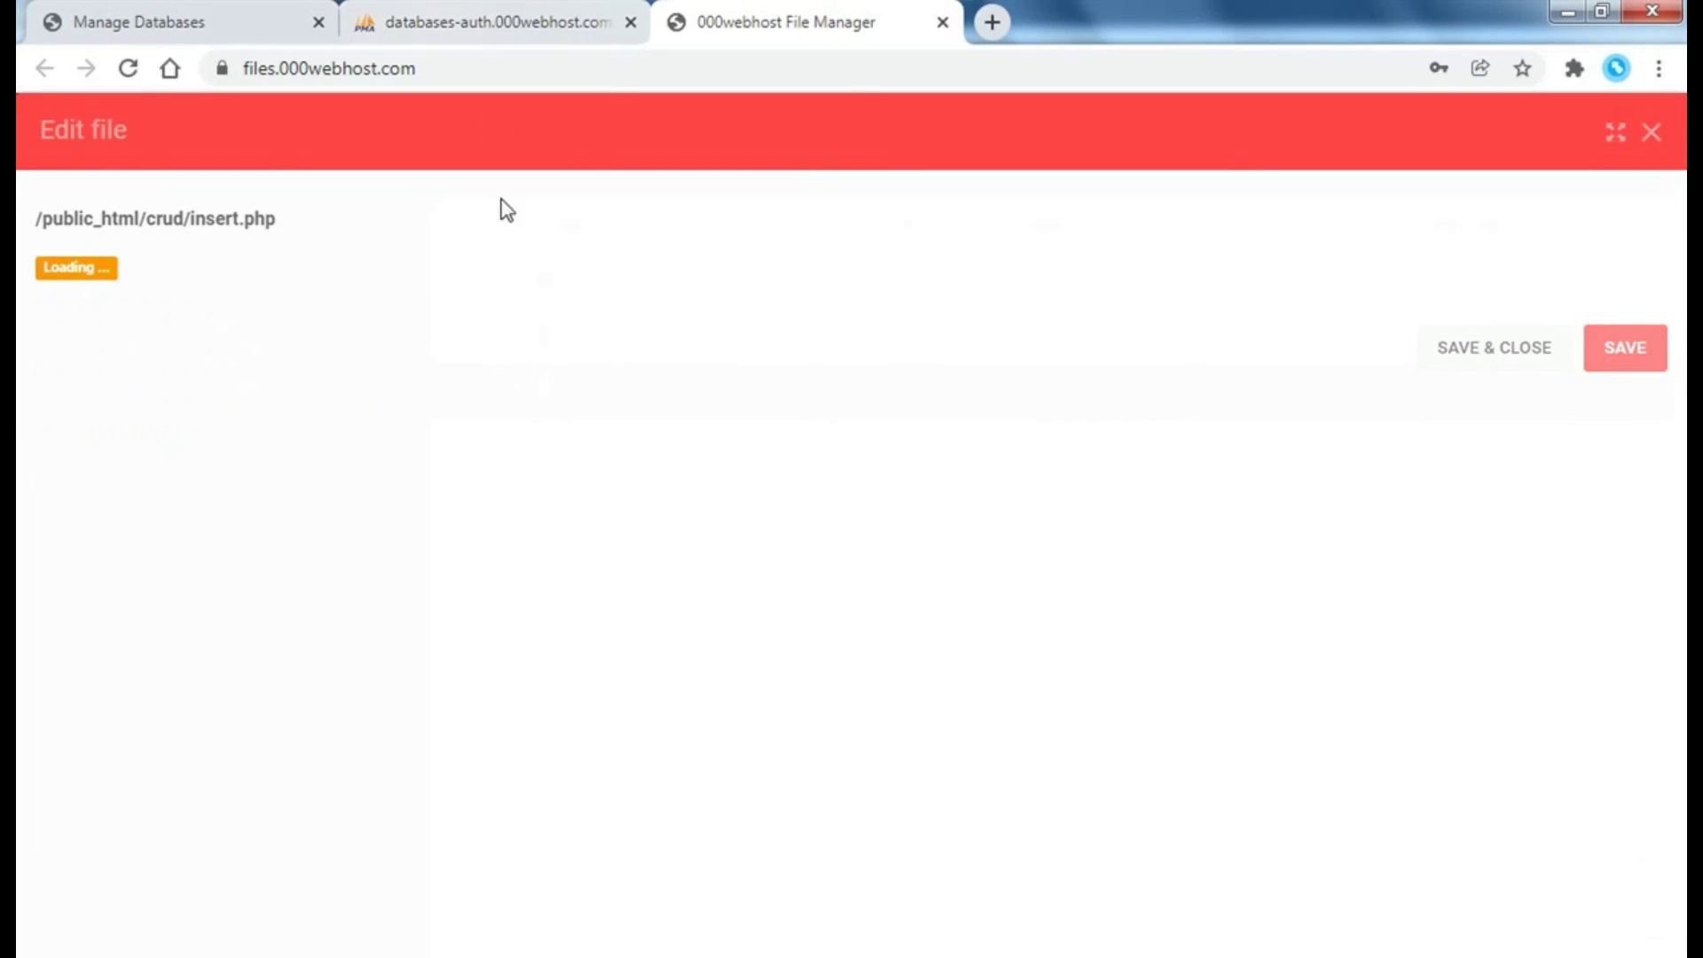
- Go back to the filled-in crud form and resubmit it to test the redirect
key("alt+Tab")
left_click(44, 68)
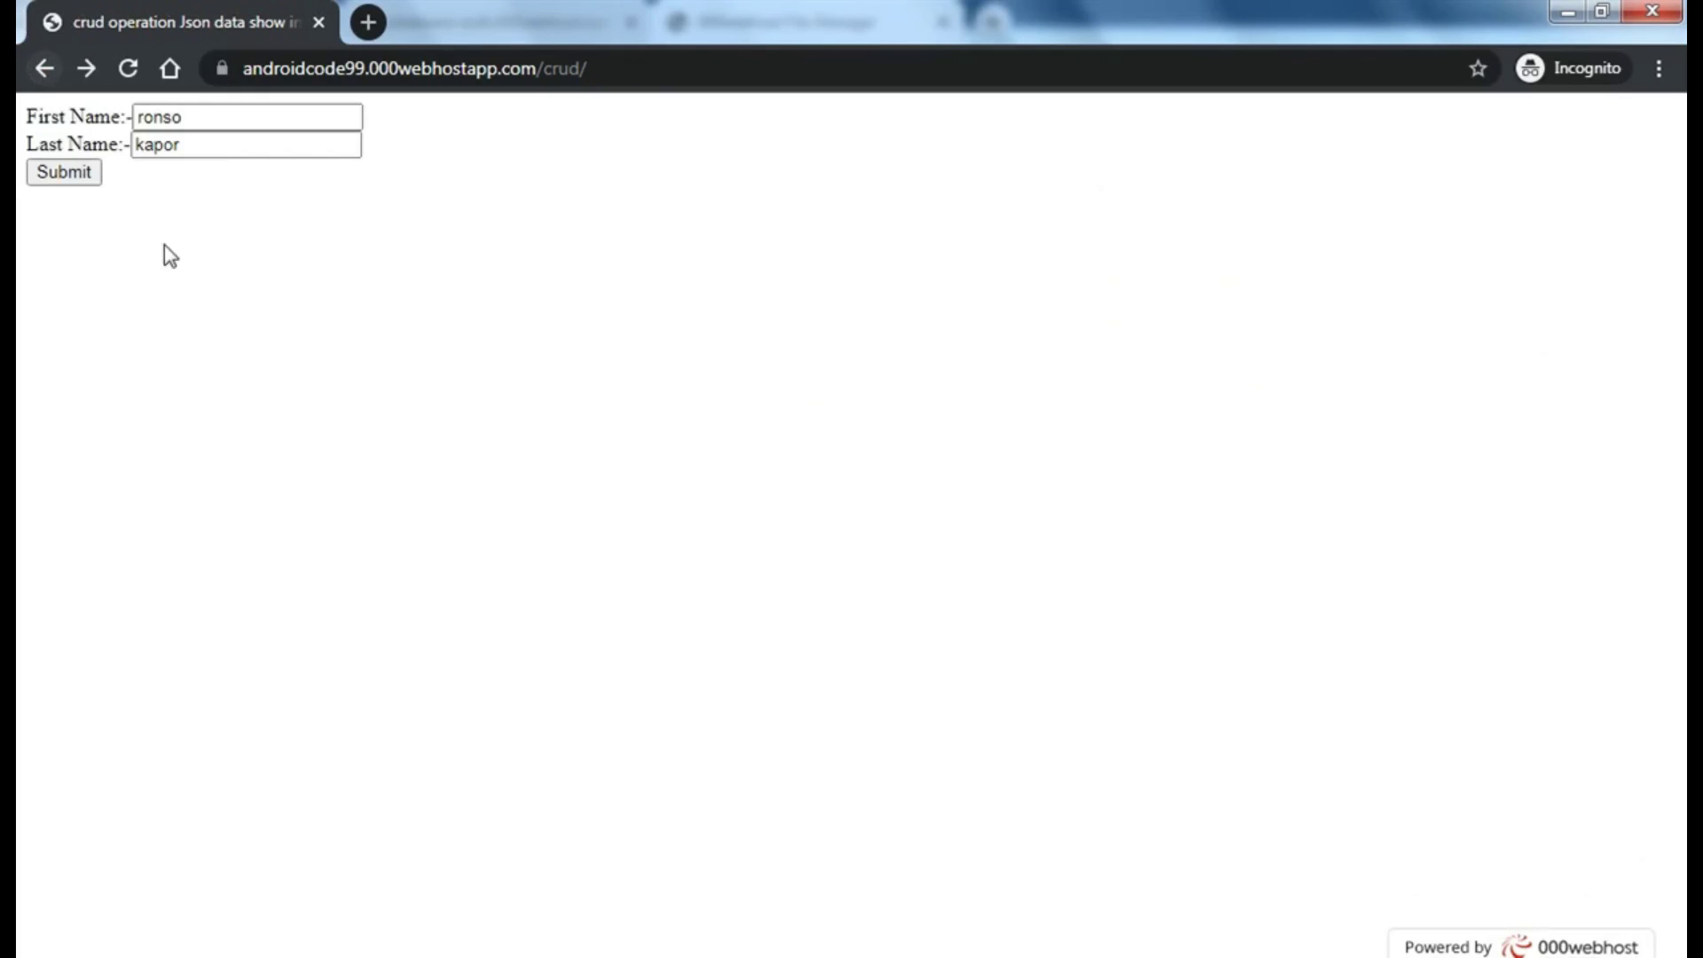
double_click(209, 142)
left_click(197, 116)
left_click(53, 180)
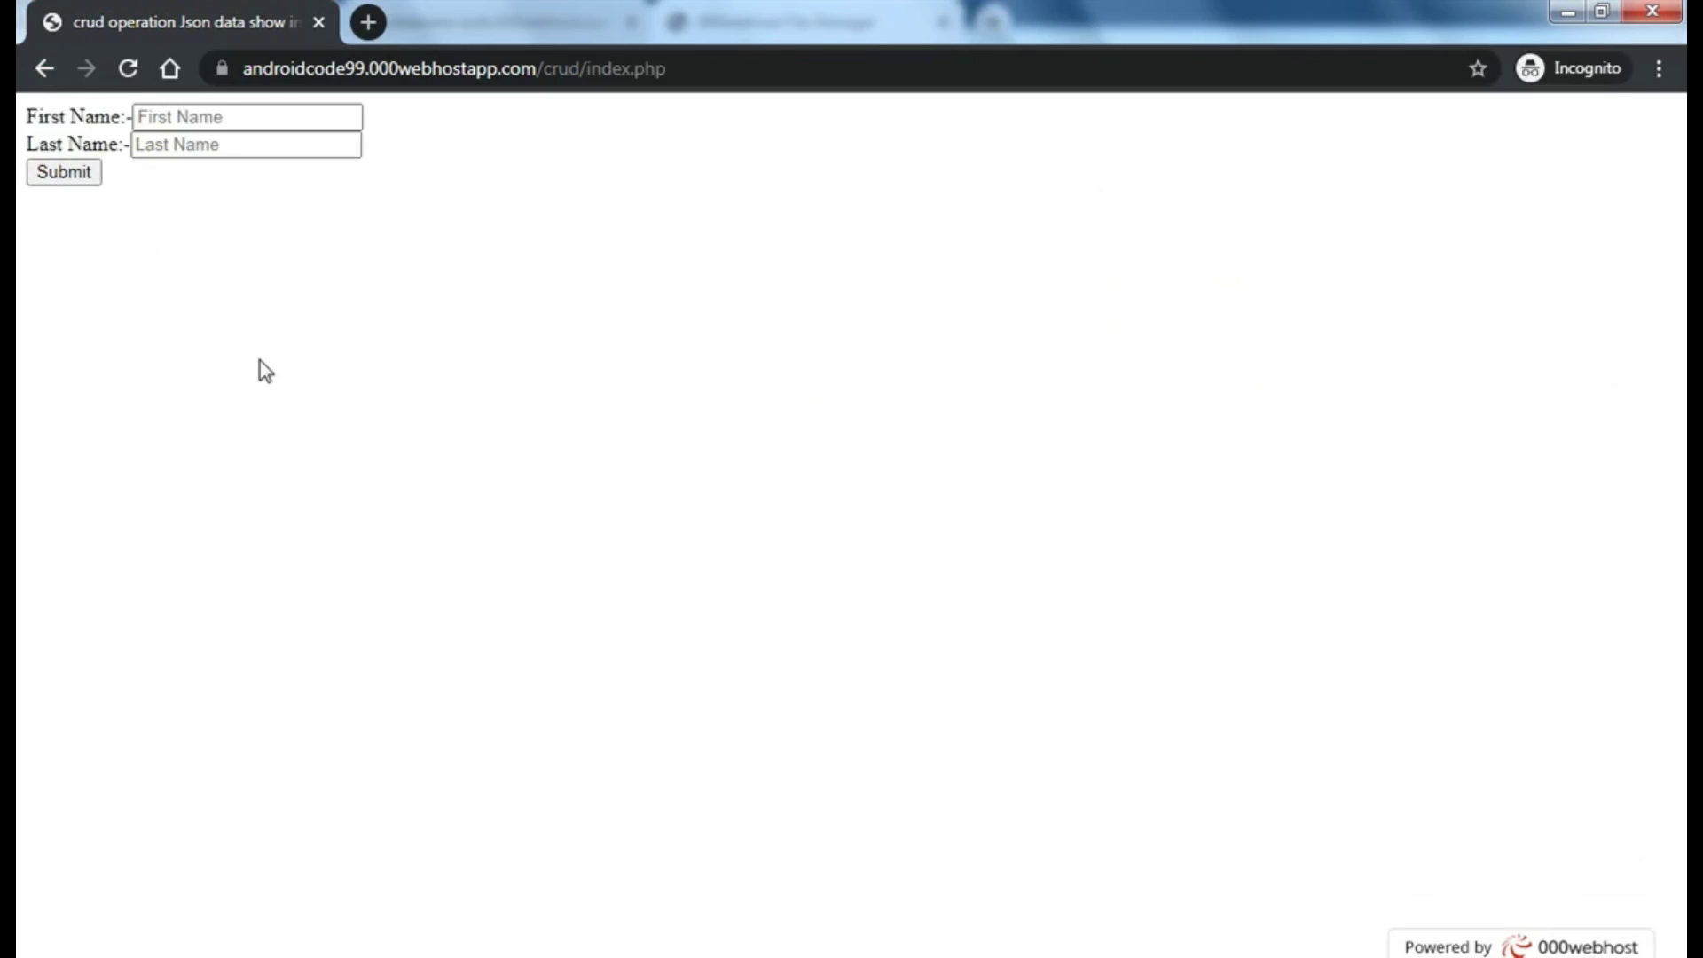
- Refresh the crud_operation table in phpMyAdmin to confirm the new record
key("alt+Tab")
left_click(493, 2)
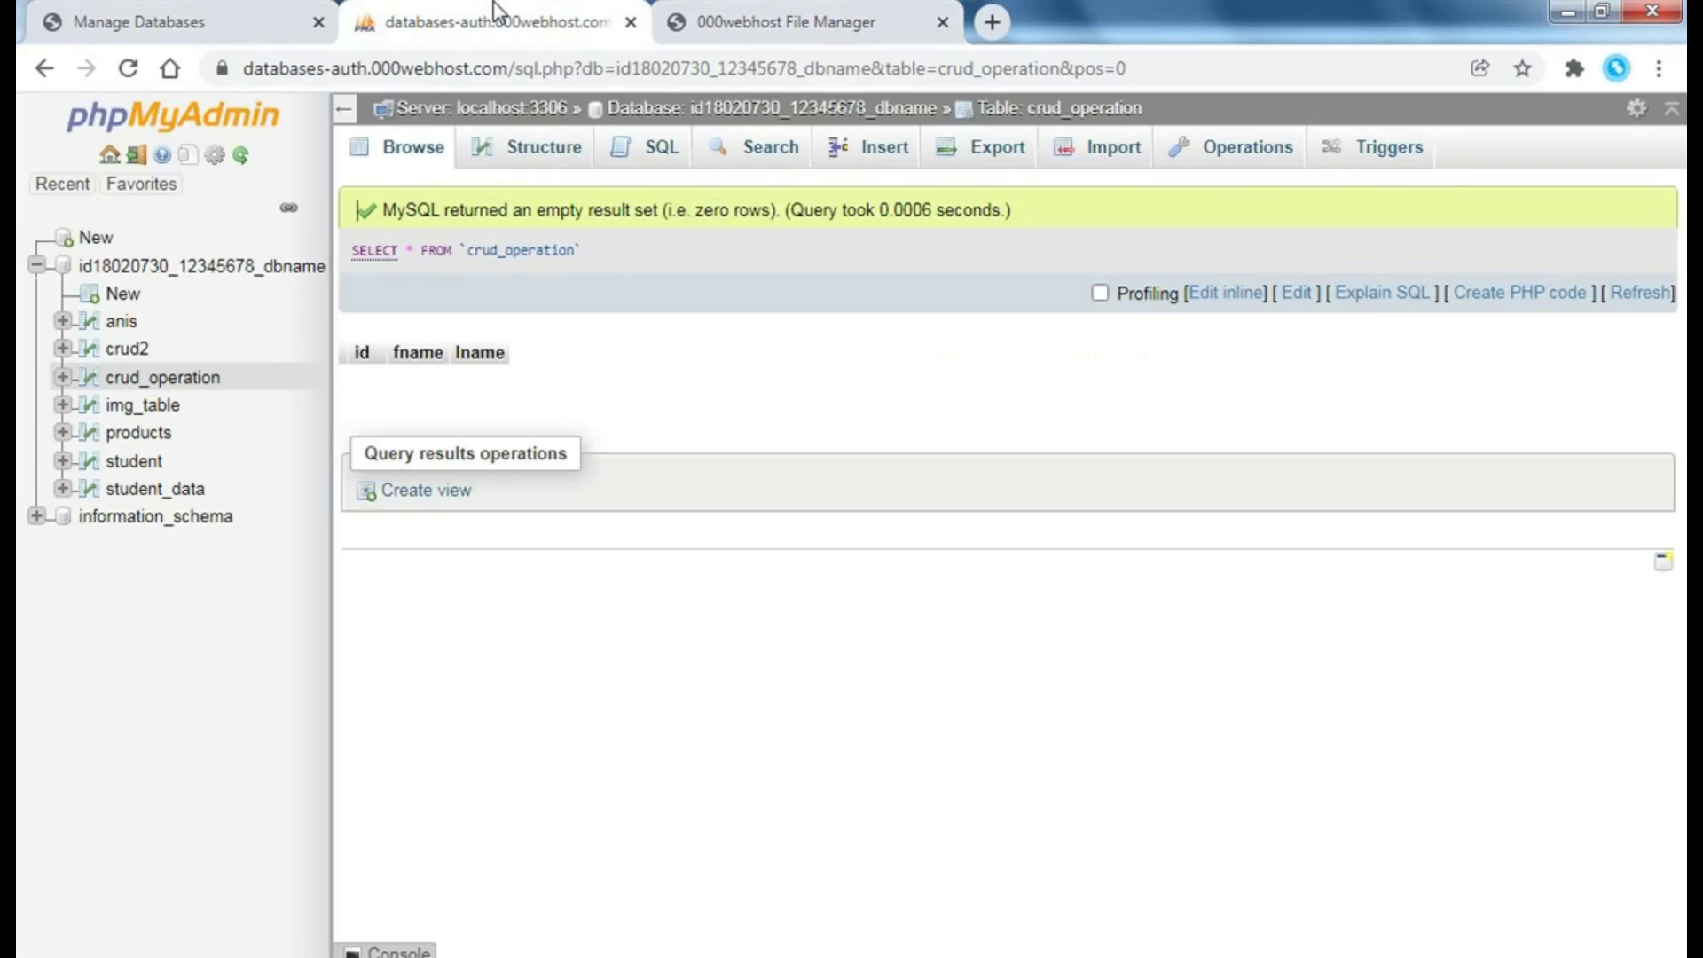
left_click(410, 141)
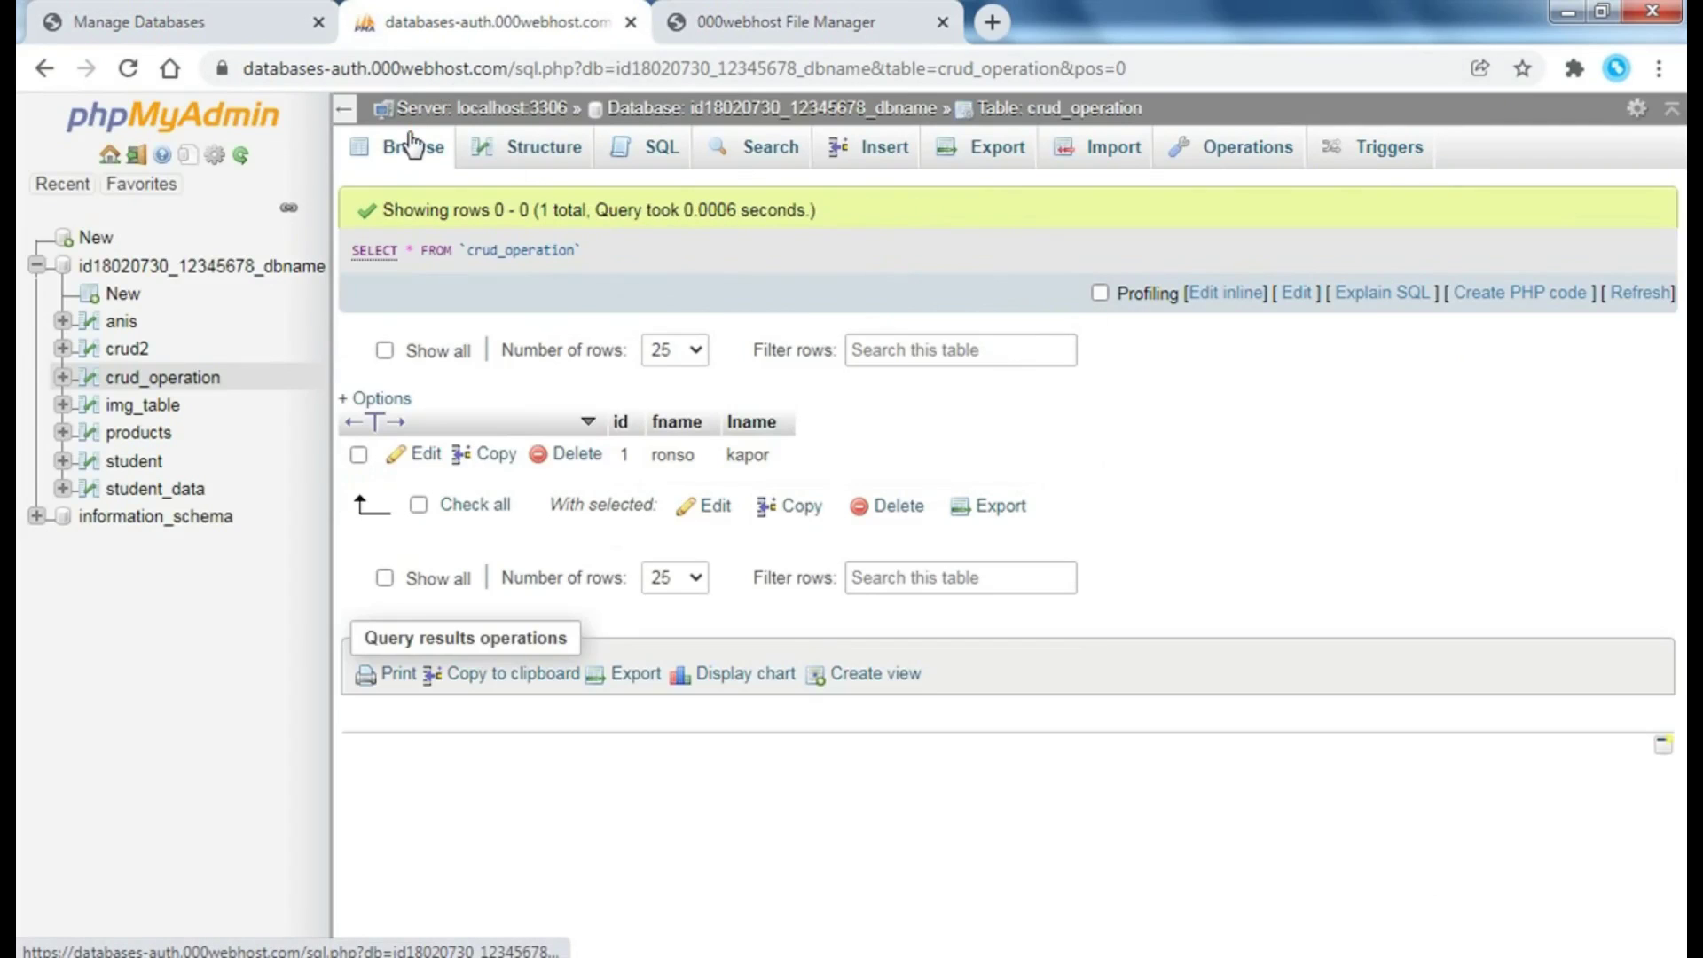
left_click(769, 13)
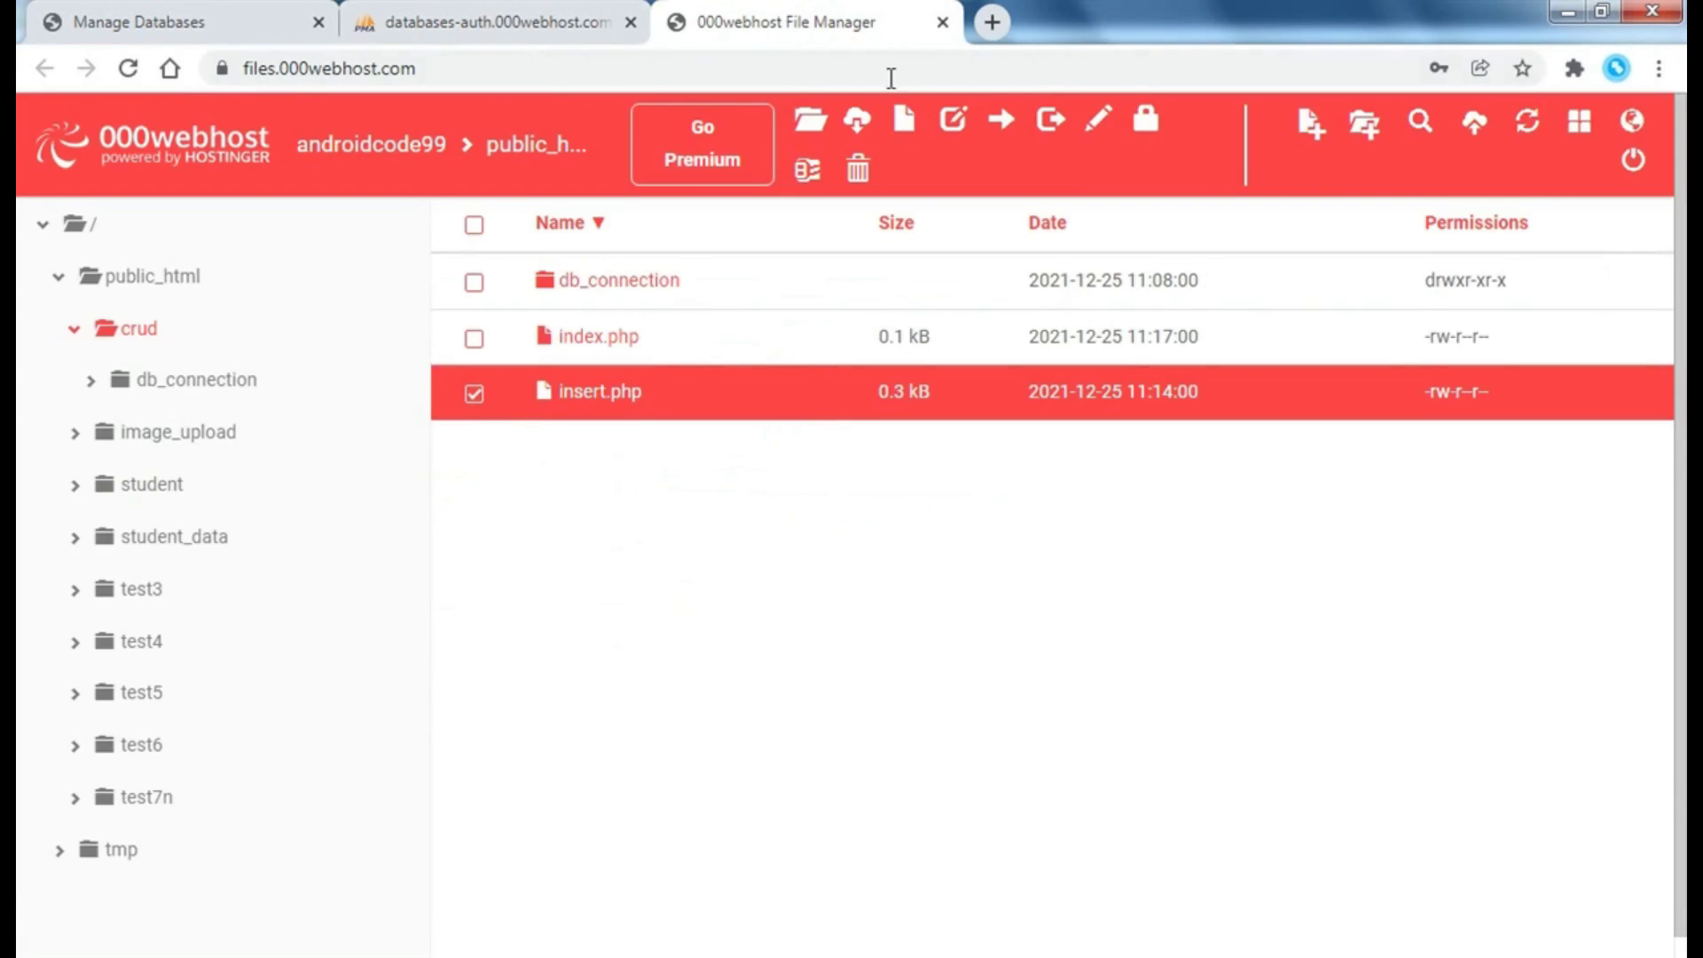
- Create select.php in the crud folder and open it for editing
left_click(1311, 125)
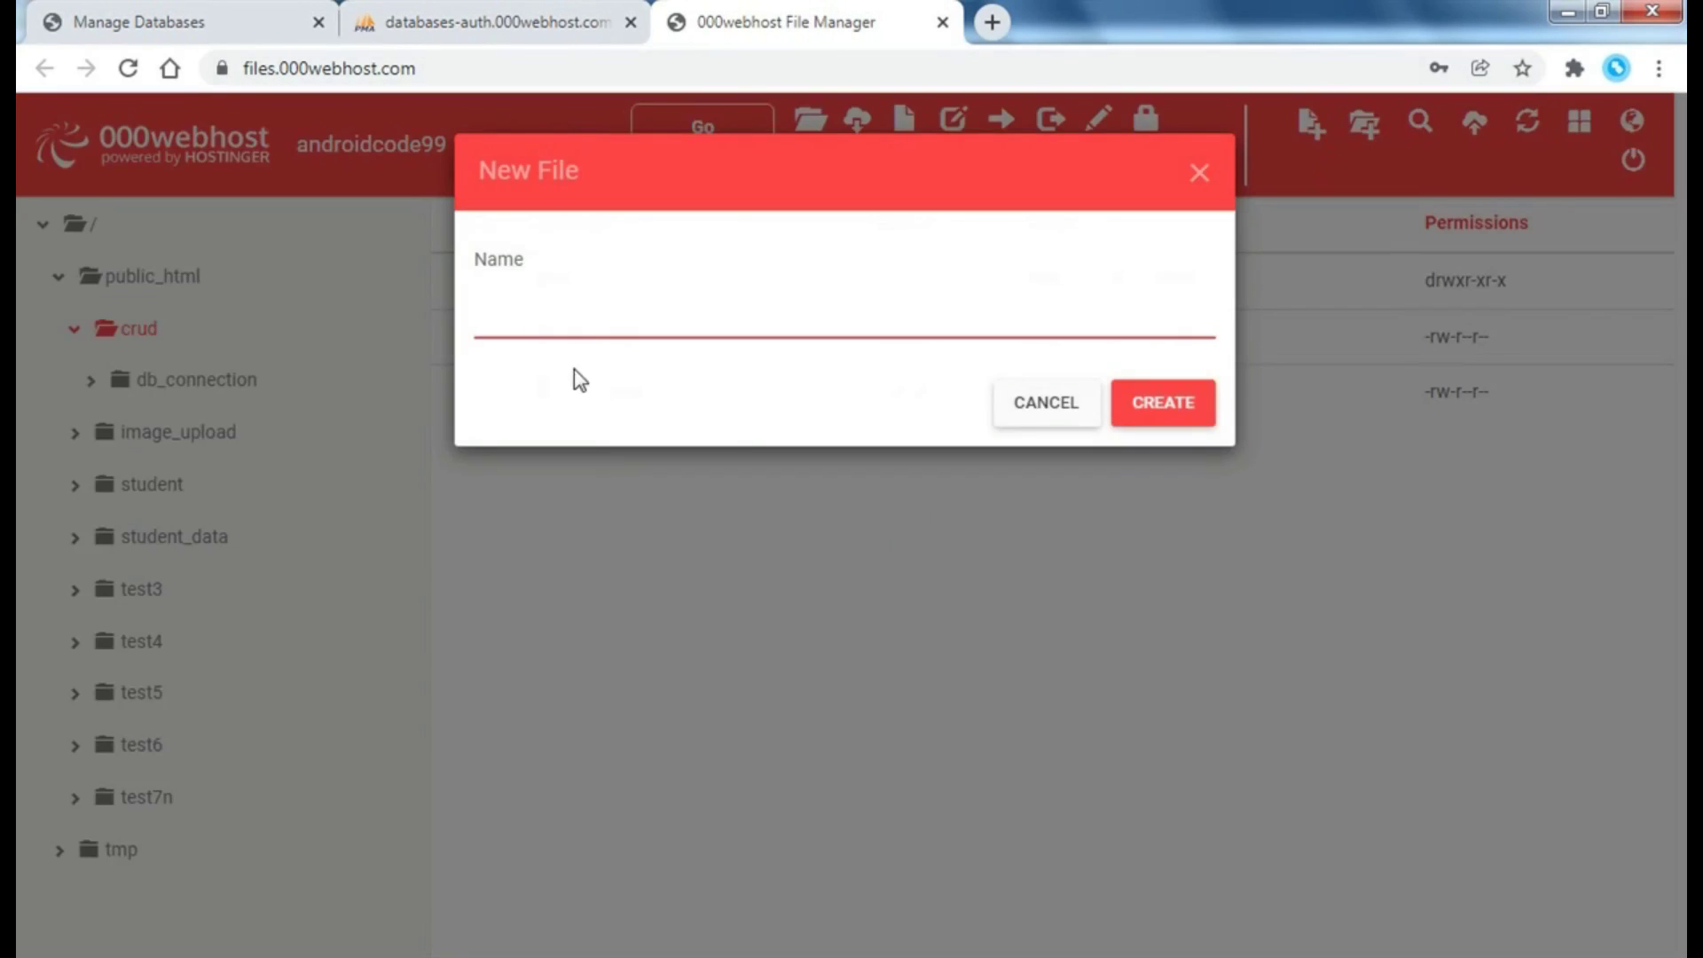
type("se")
type("ect.ph")
type("pphp")
key("Return")
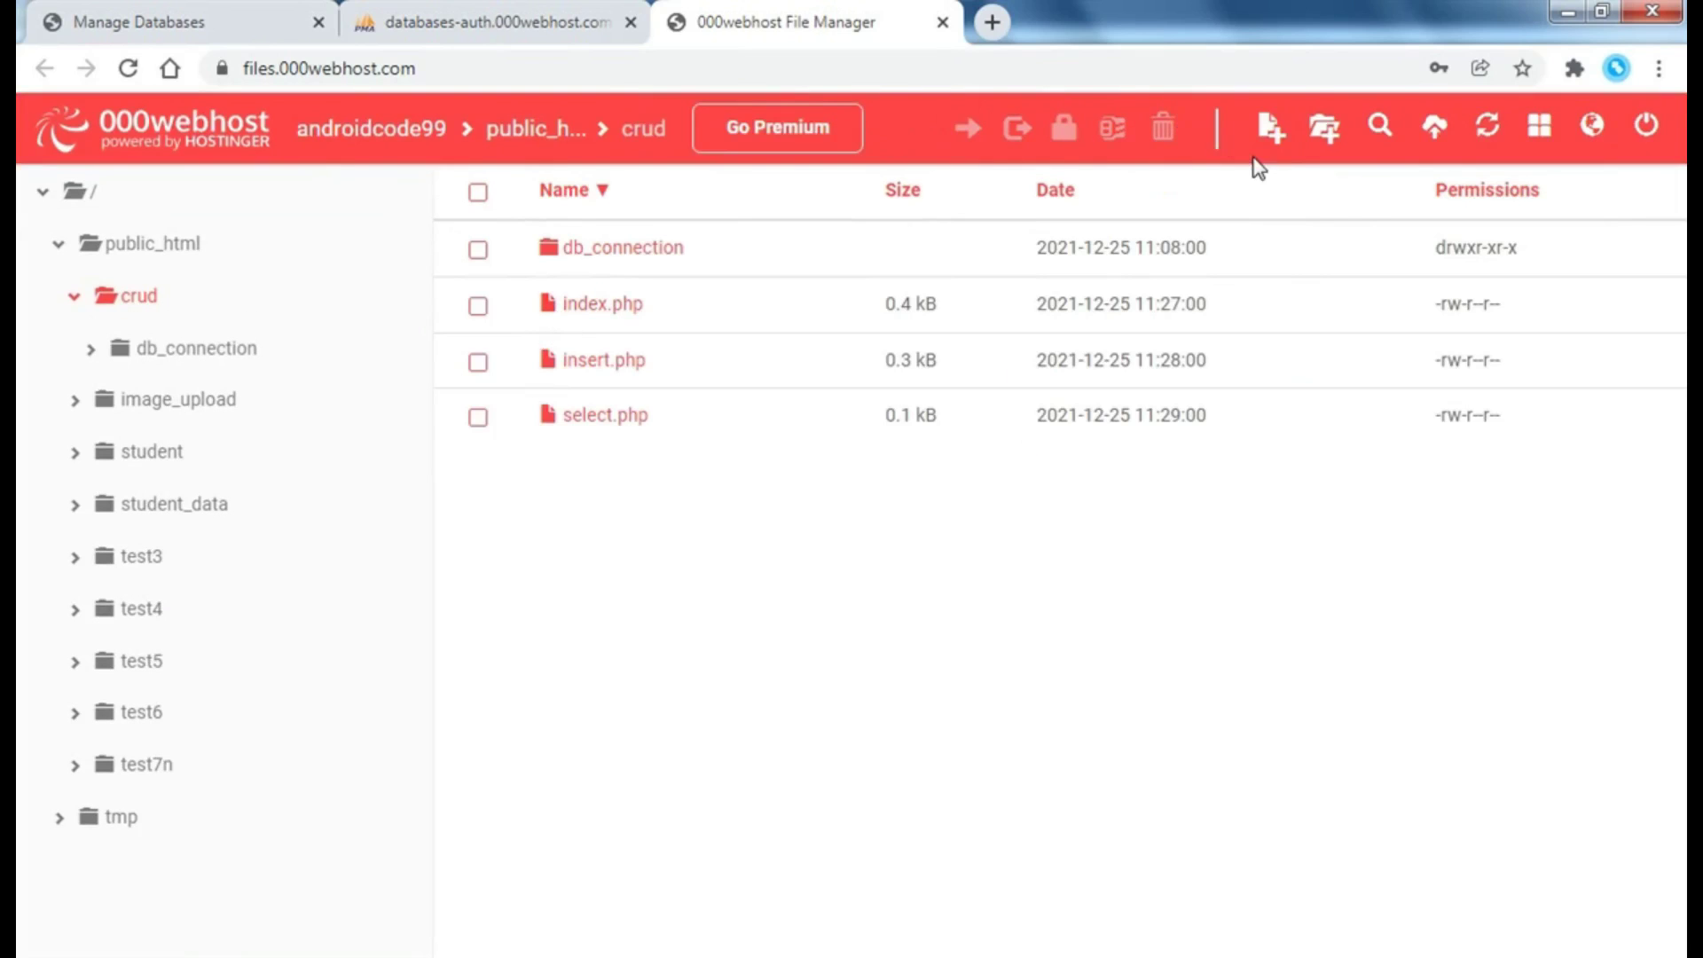
left_click(619, 417)
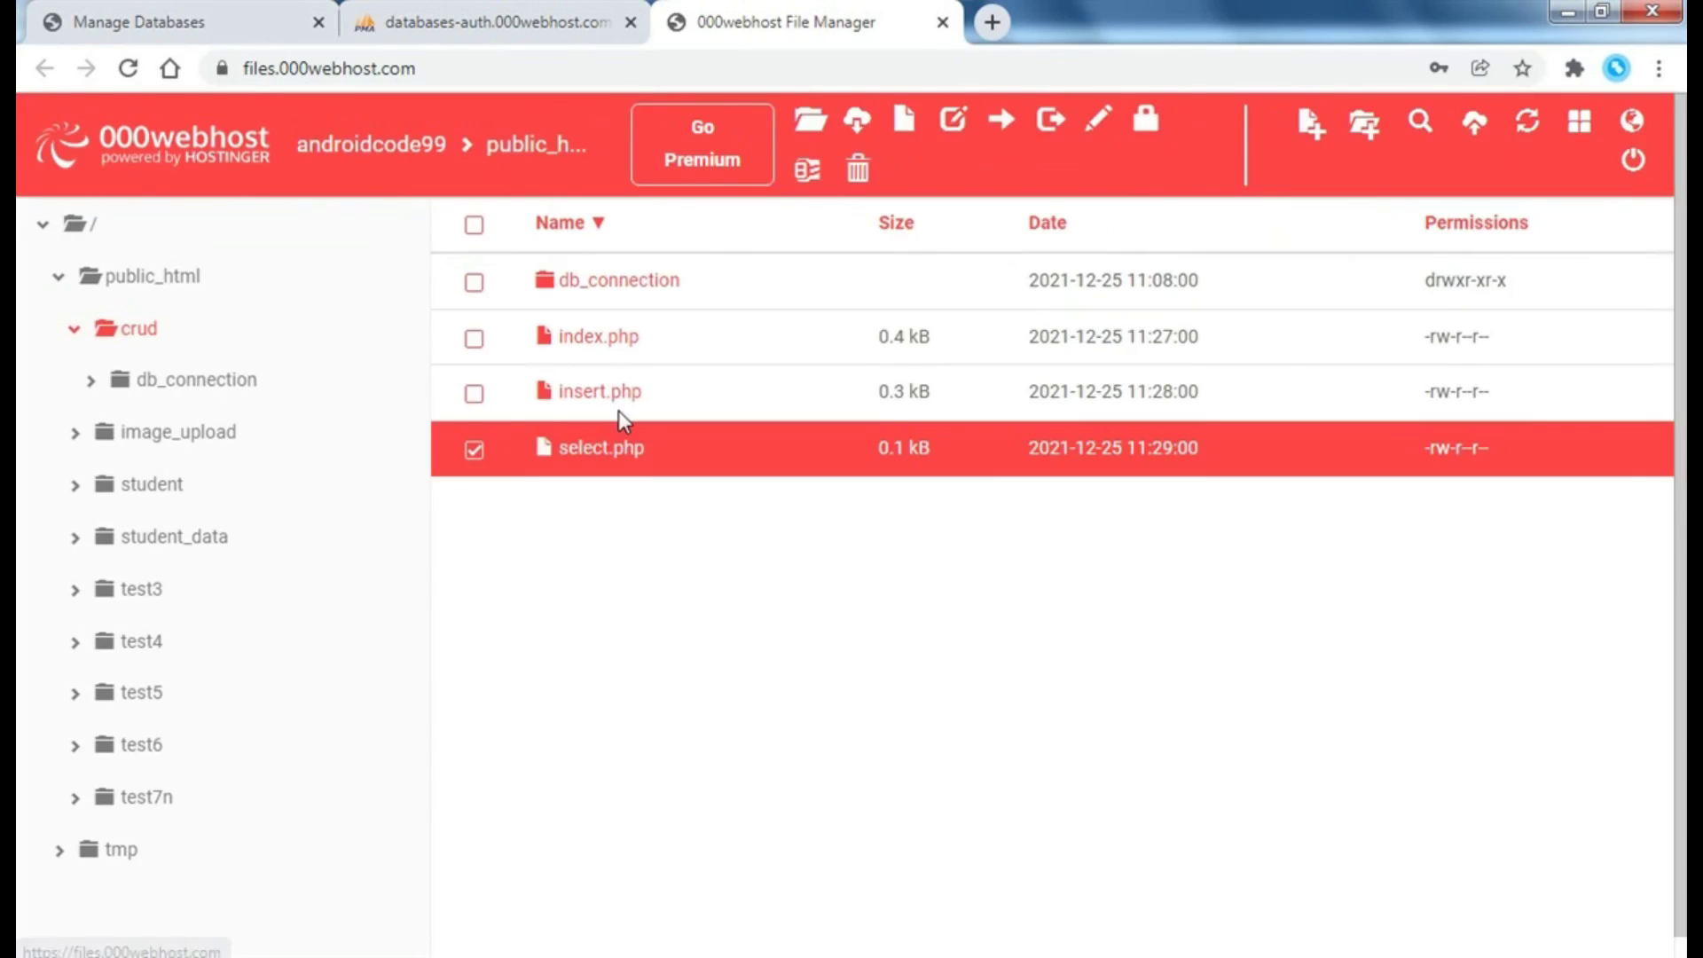
left_click(813, 123)
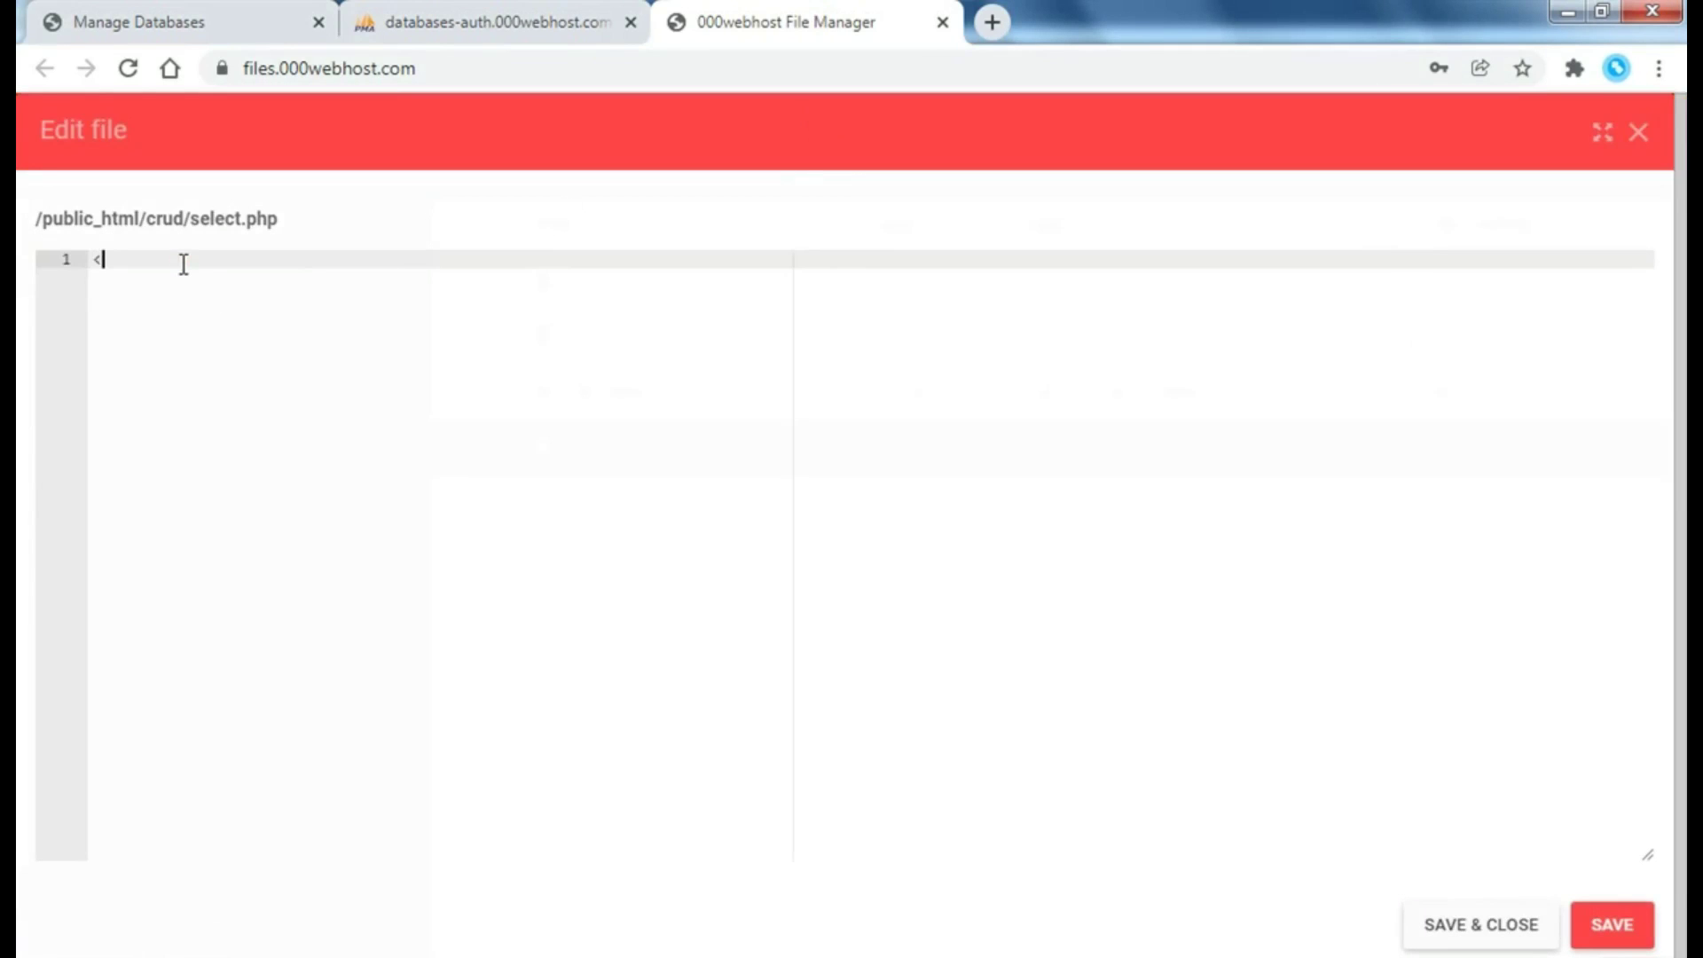
- Open a PHP block that requires "db_connection/config.php"
type("?php")
key("Return")
type("?>")
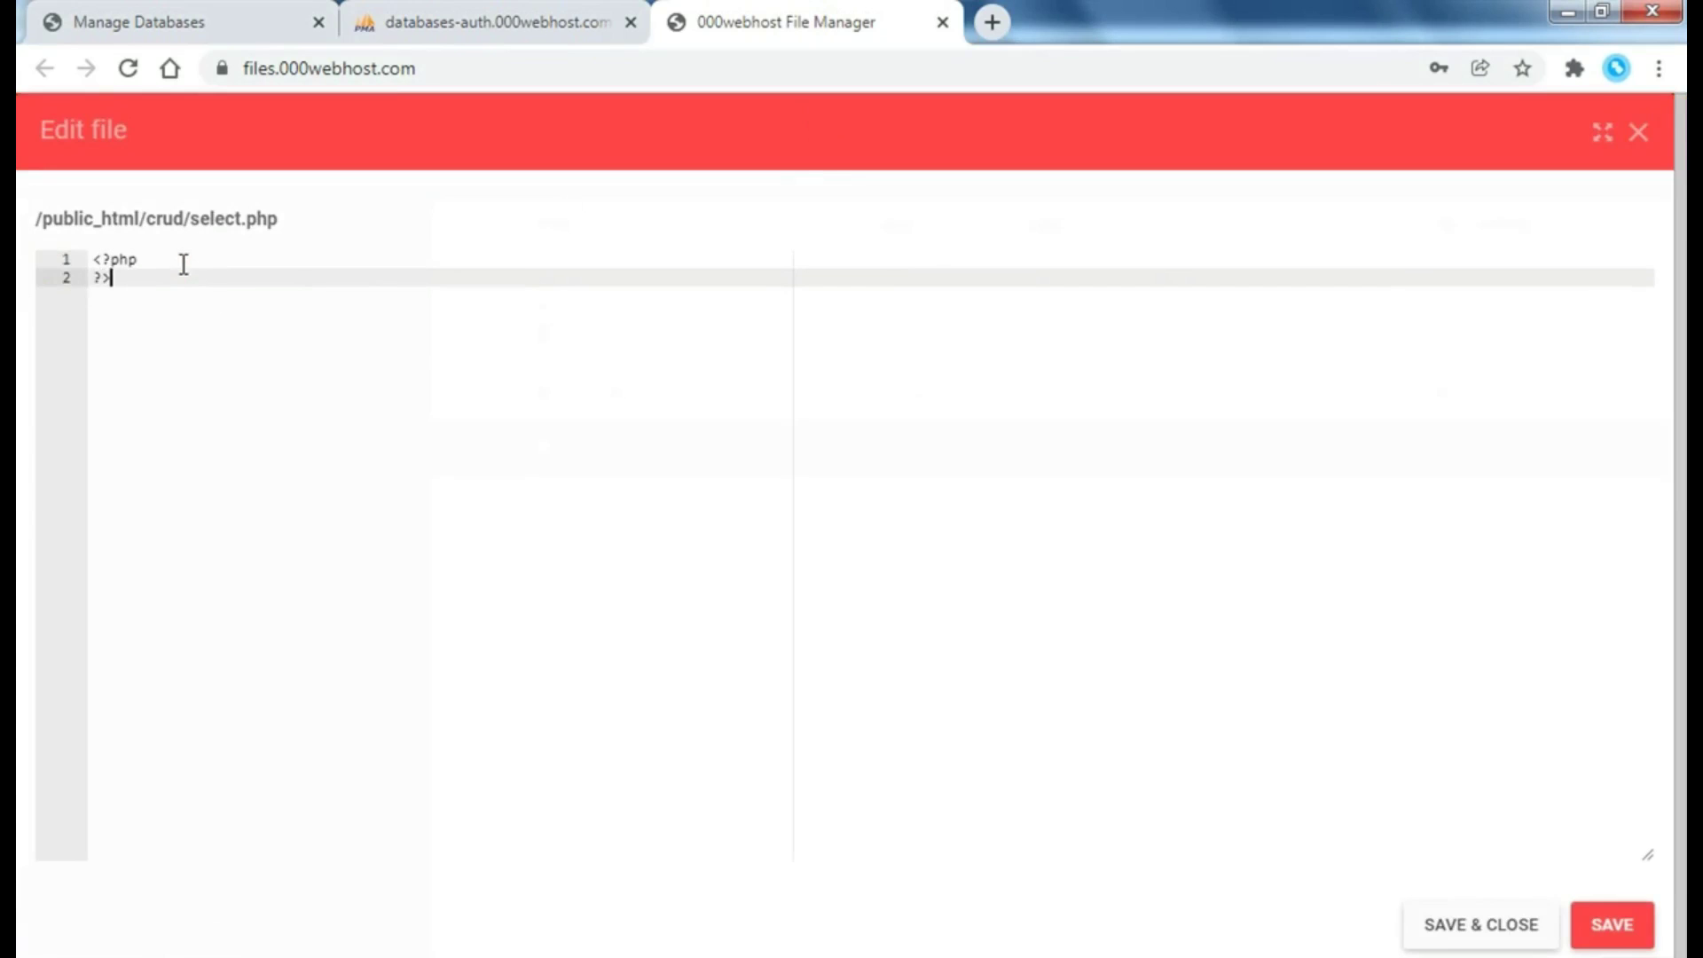
key("Left")
key("Left")
key("Return")
key("Up")
type("uire(")
type("\"")
type("con")
key("BackSpace")
key("BackSpace")
key("BackSpace")
type("db_")
type("connection")
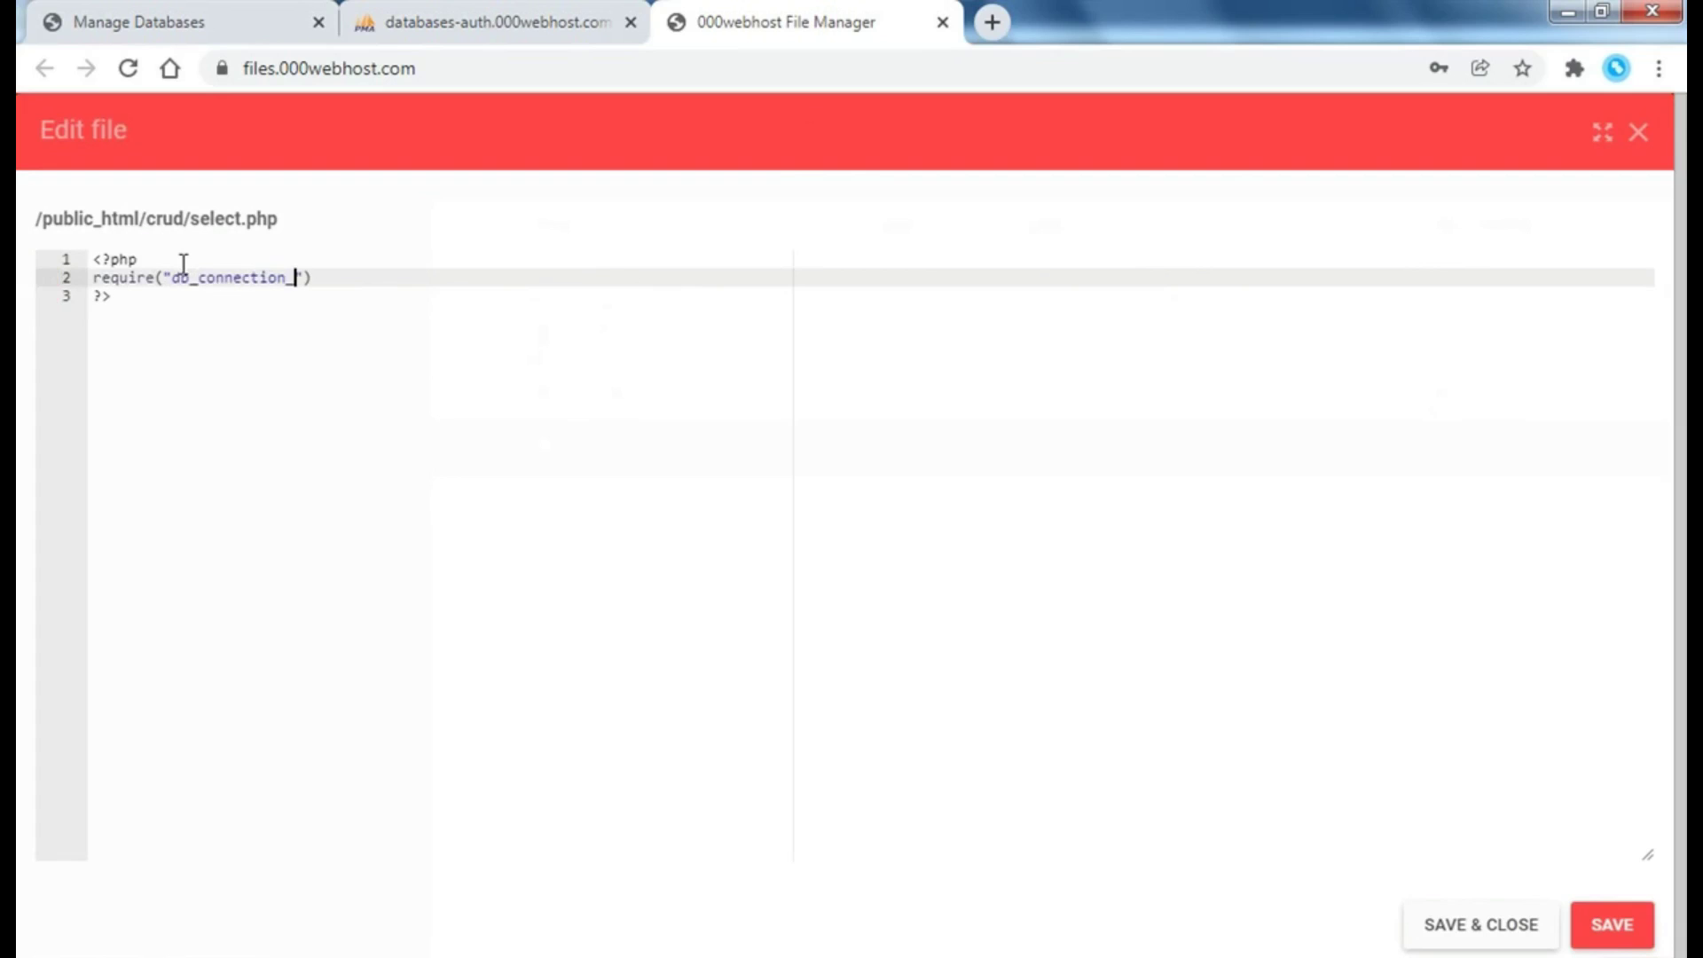
type("/con")
type("fig.ph")
type("p")
key("End")
key("Return")
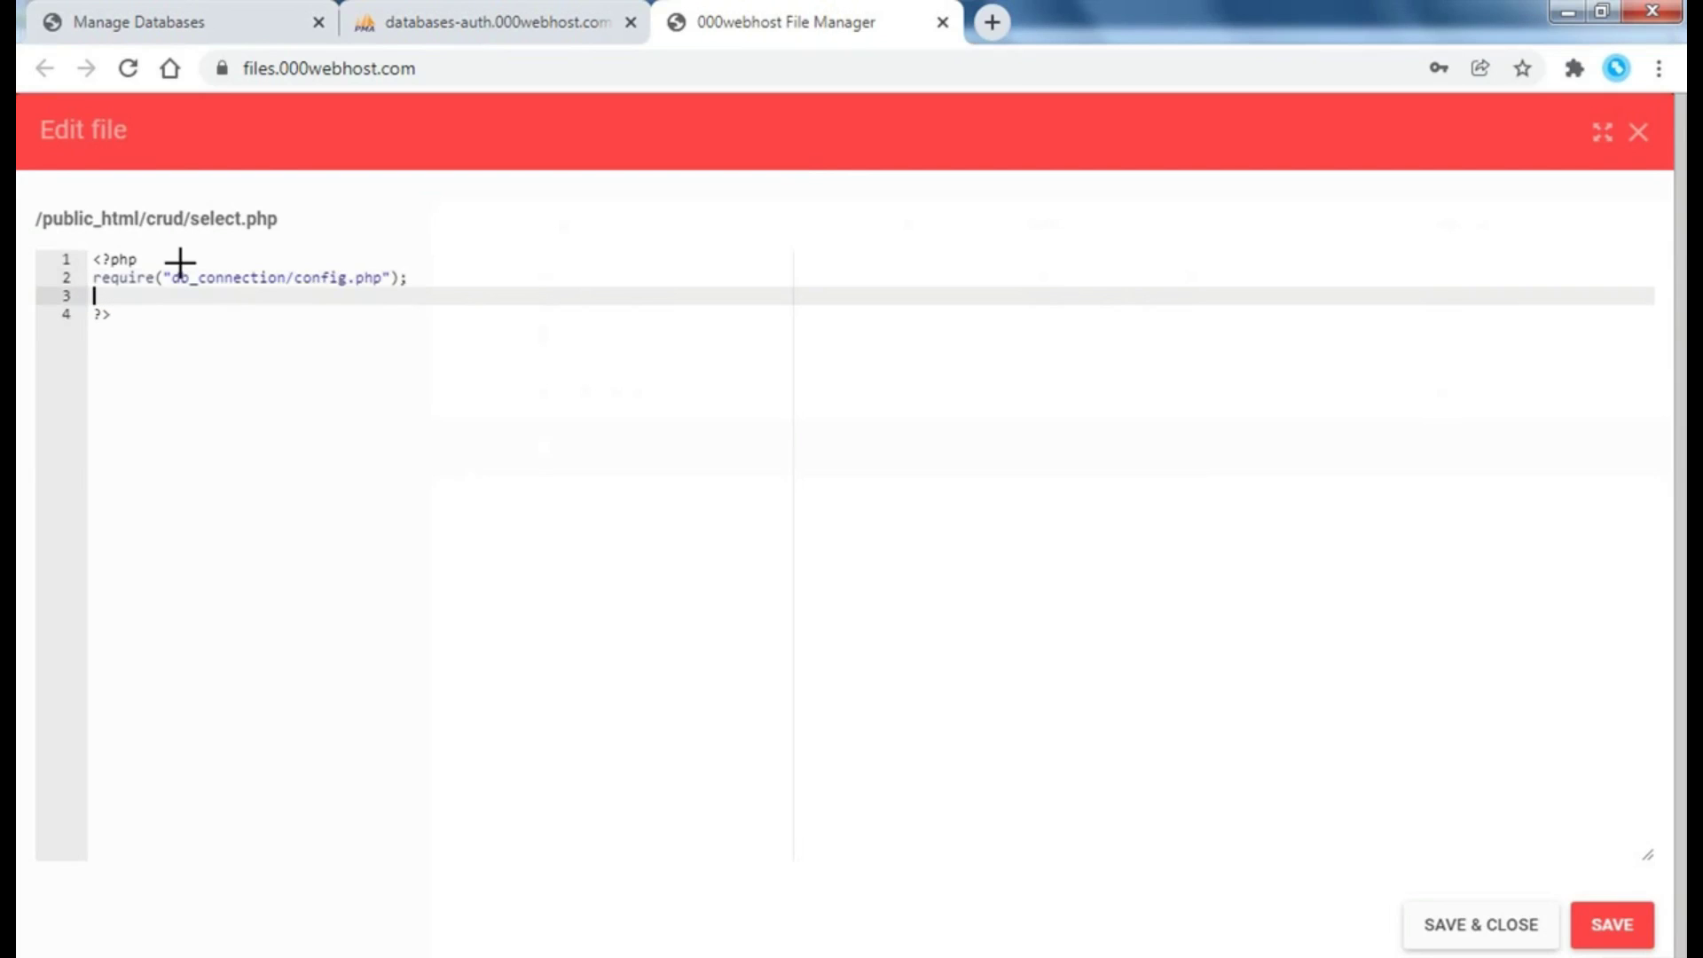
- Set $query to "SELECT *FROM crud_operation order by id desc", copying the table name from phpMyAdmin
type("$")
type("query=")
type("\"\"")
type("SELECT ")
type("*F")
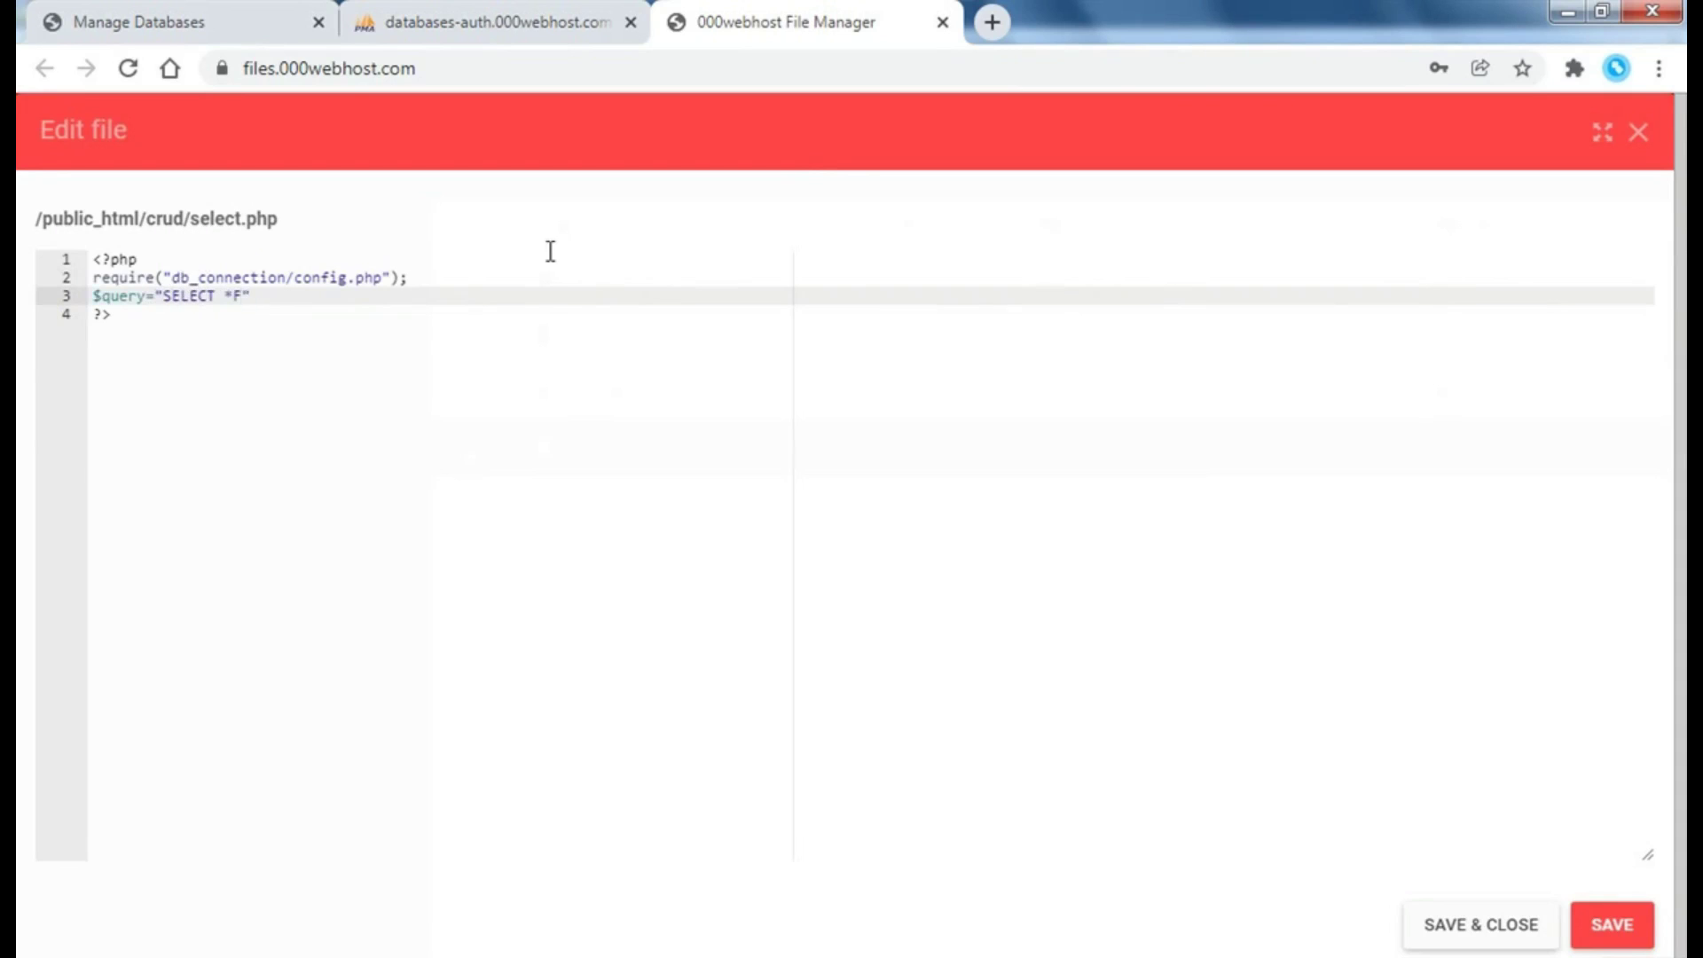
type("ROM")
left_click(497, 21)
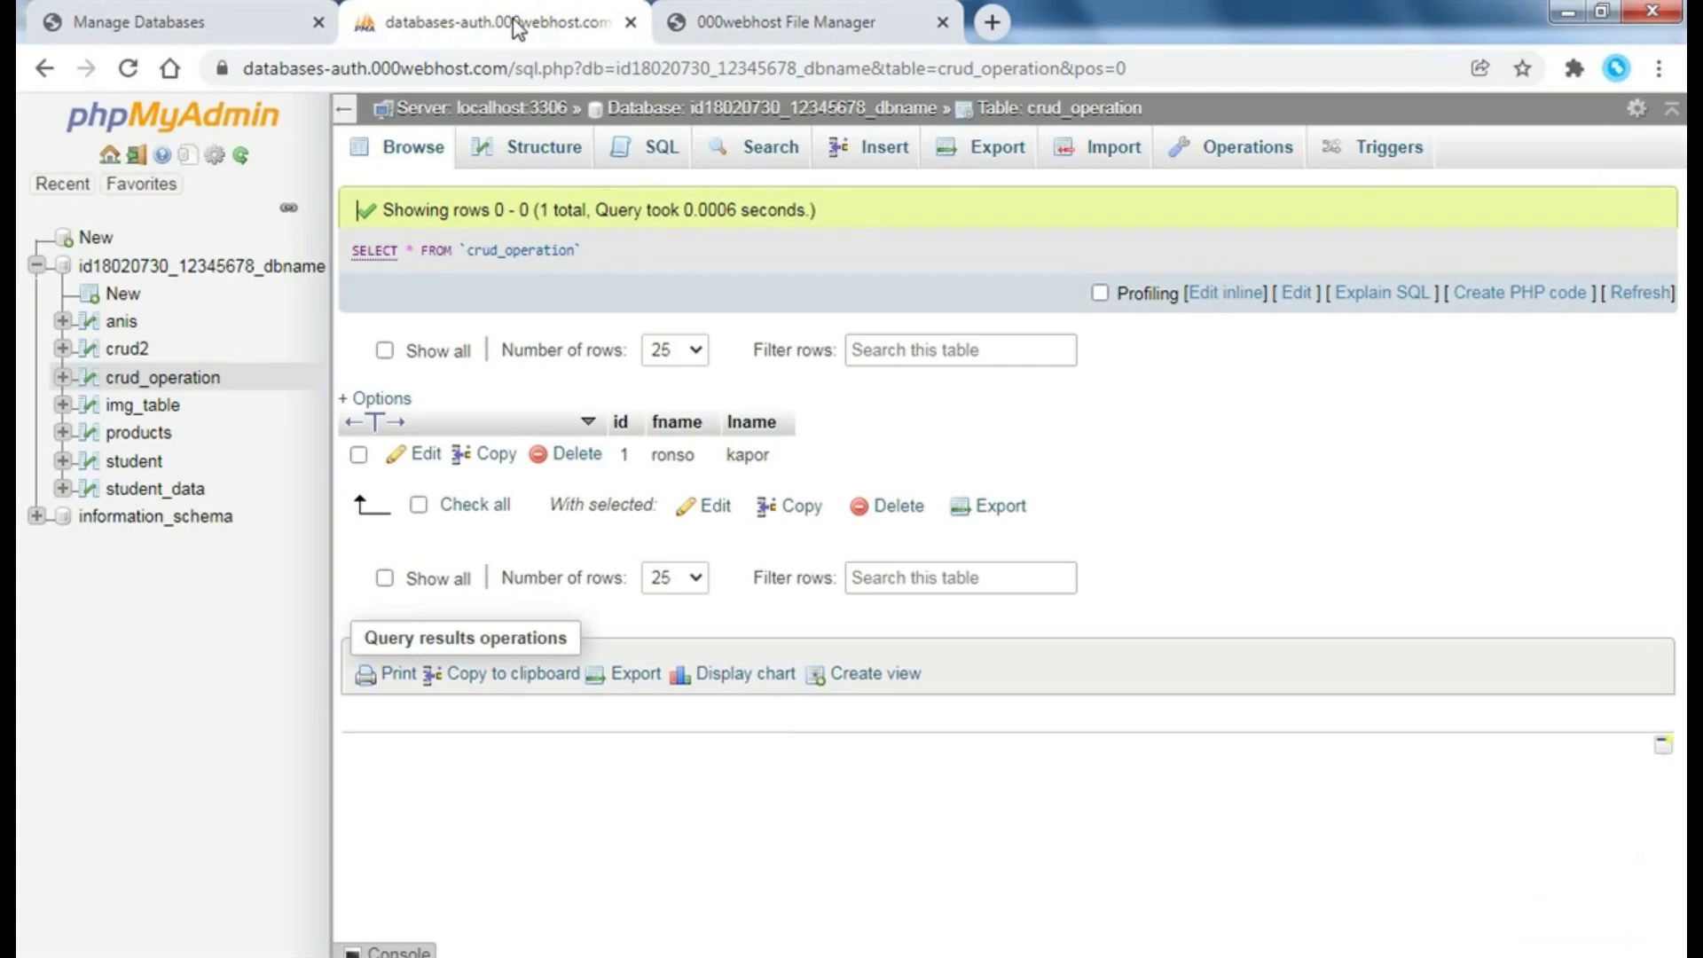
double_click(508, 251)
key("ctrl+c")
left_click(725, 27)
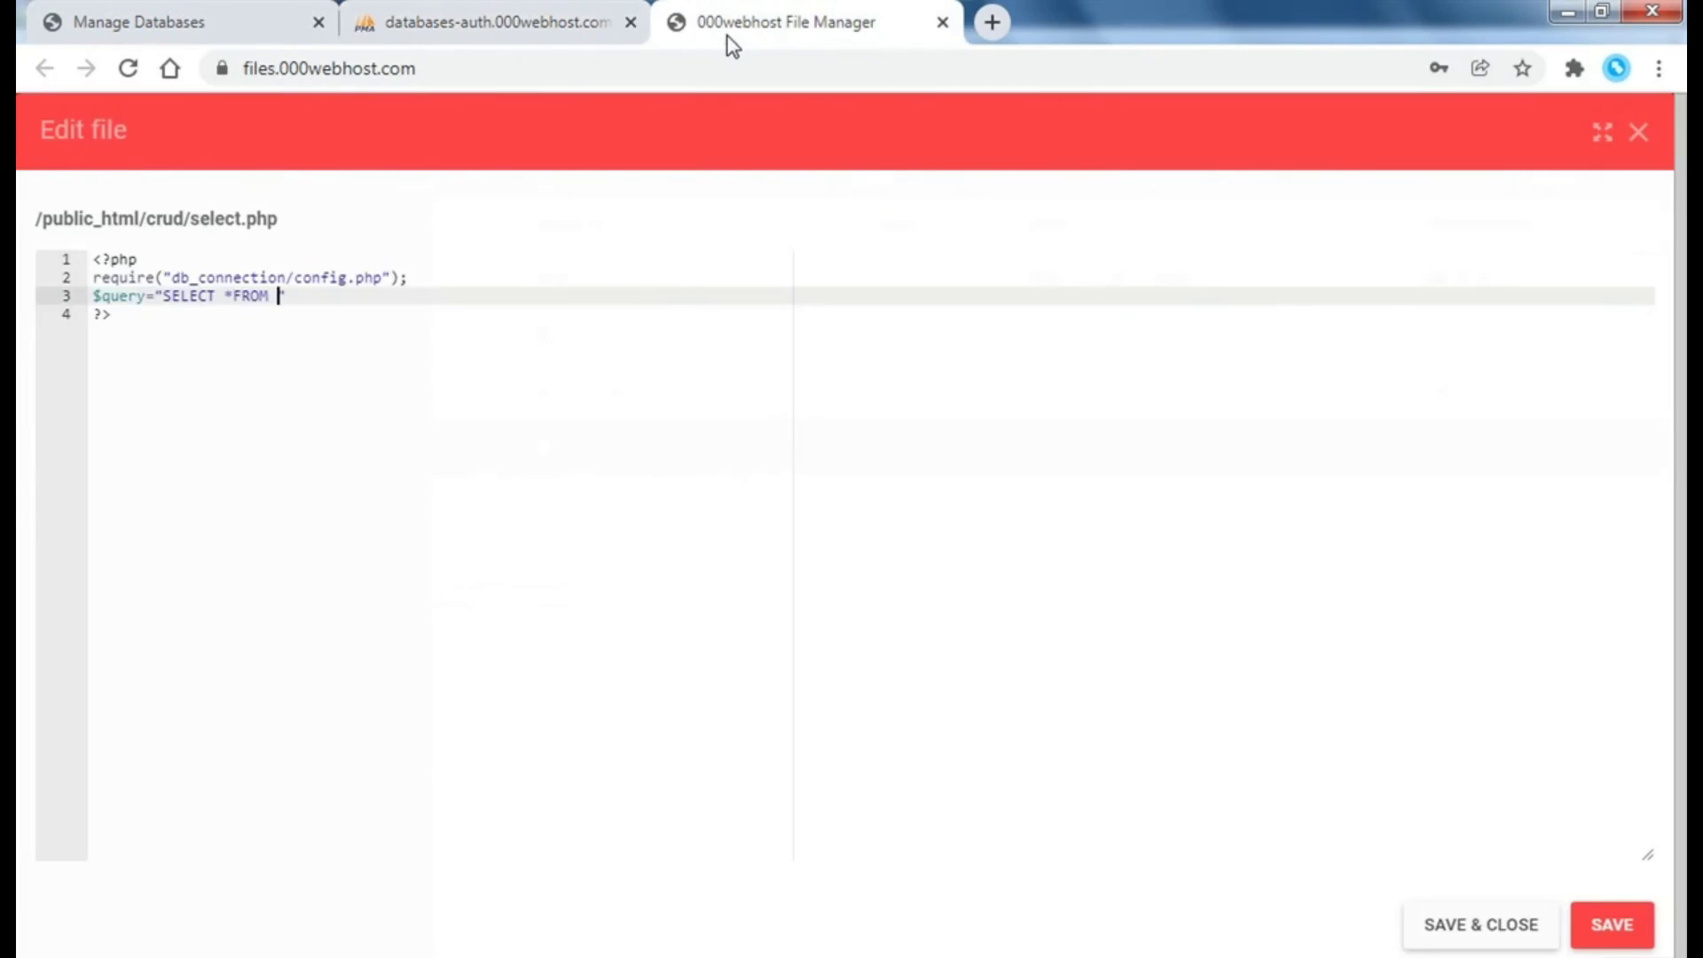
key("ctrl+v")
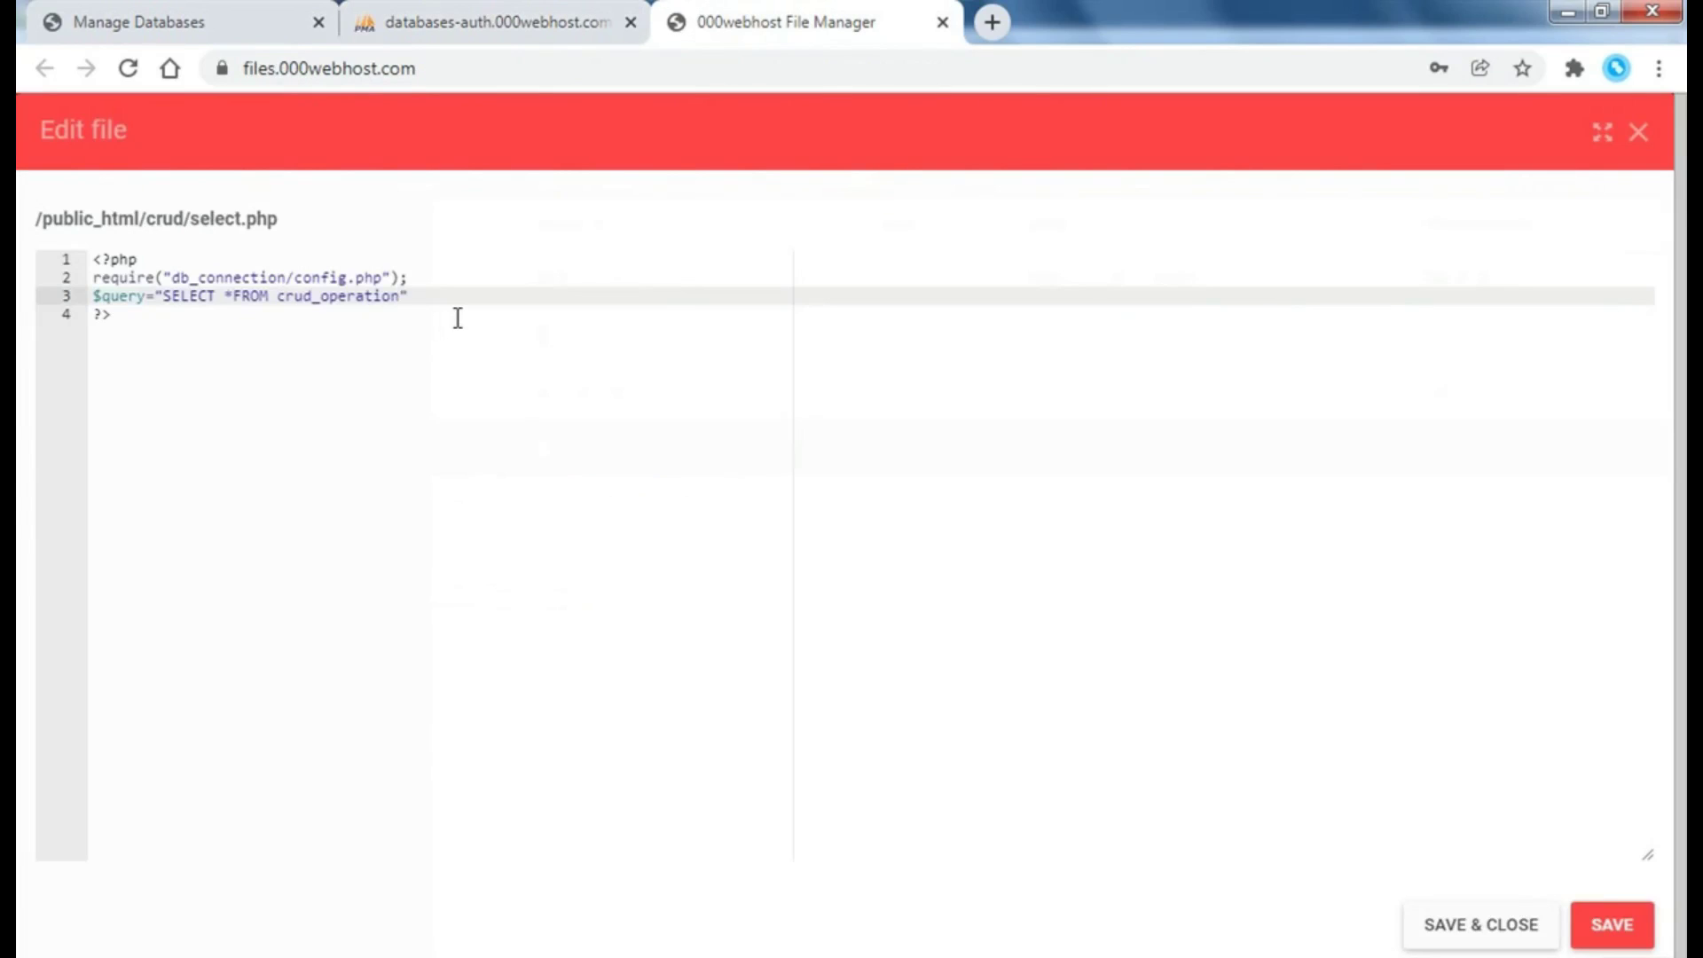
type("OR")
key("BackSpace")
key("BackSpace")
type("or")
type("der by id ")
type("desc\"")
type(";")
key("Return")
- Begin the $result=mysqli_query($conn,$query) line
type("$q")
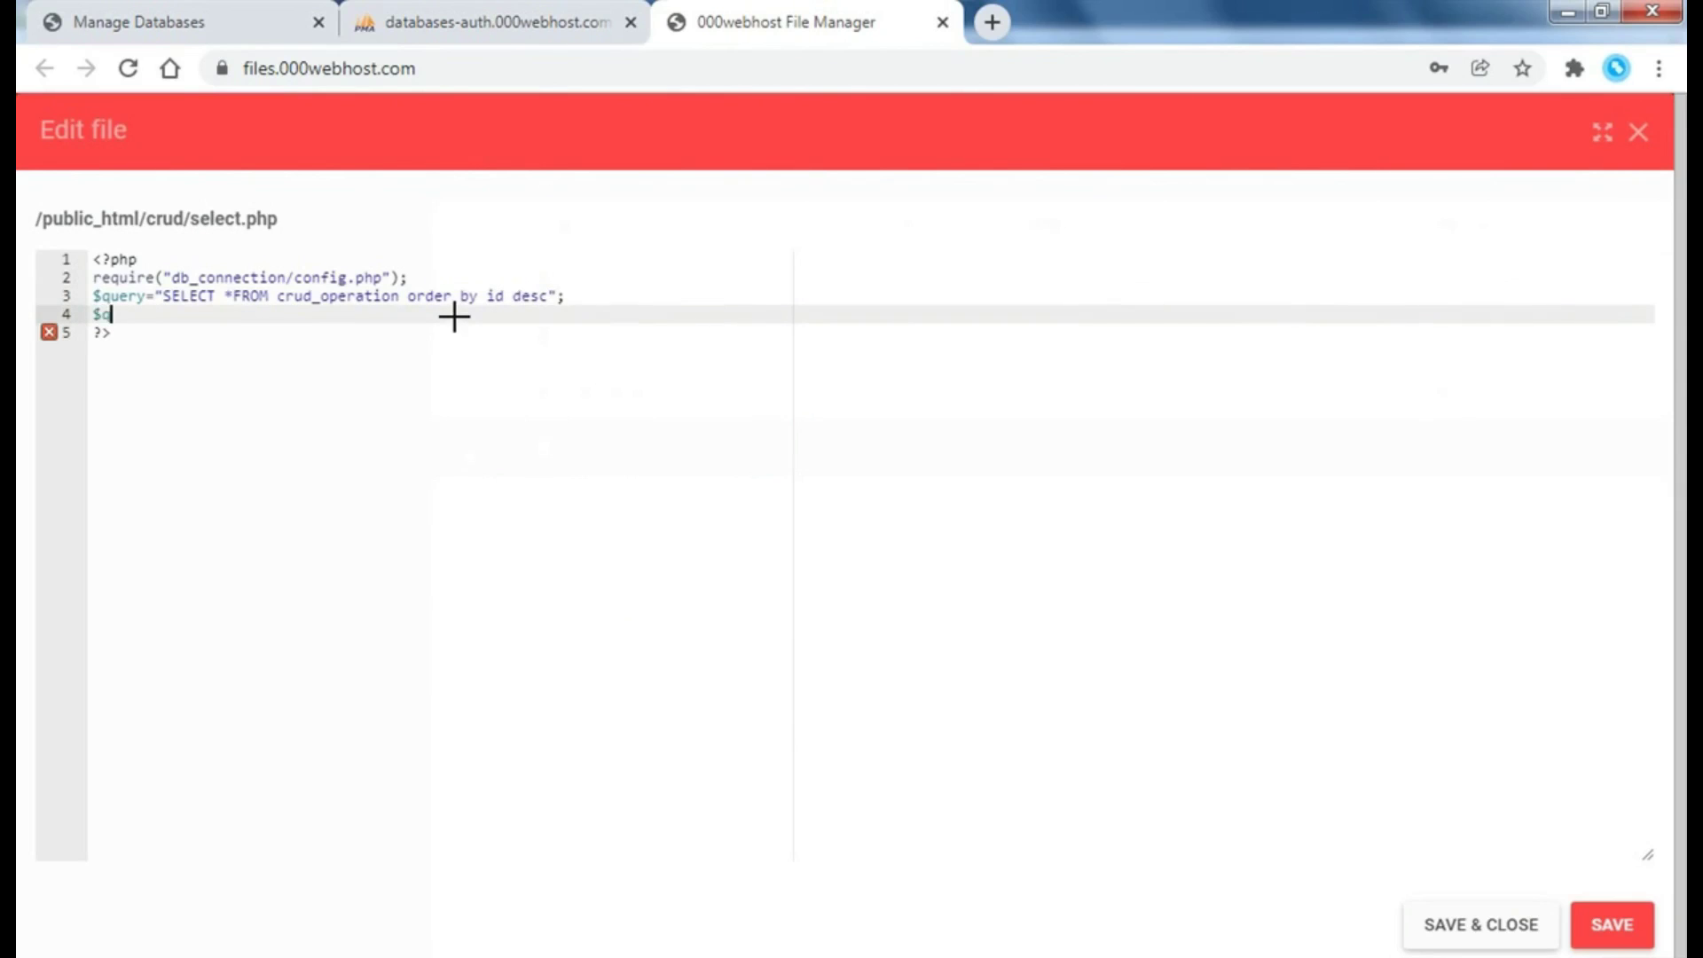
key("BackSpace")
type("result=")
type("m")
type("ysqli_c")
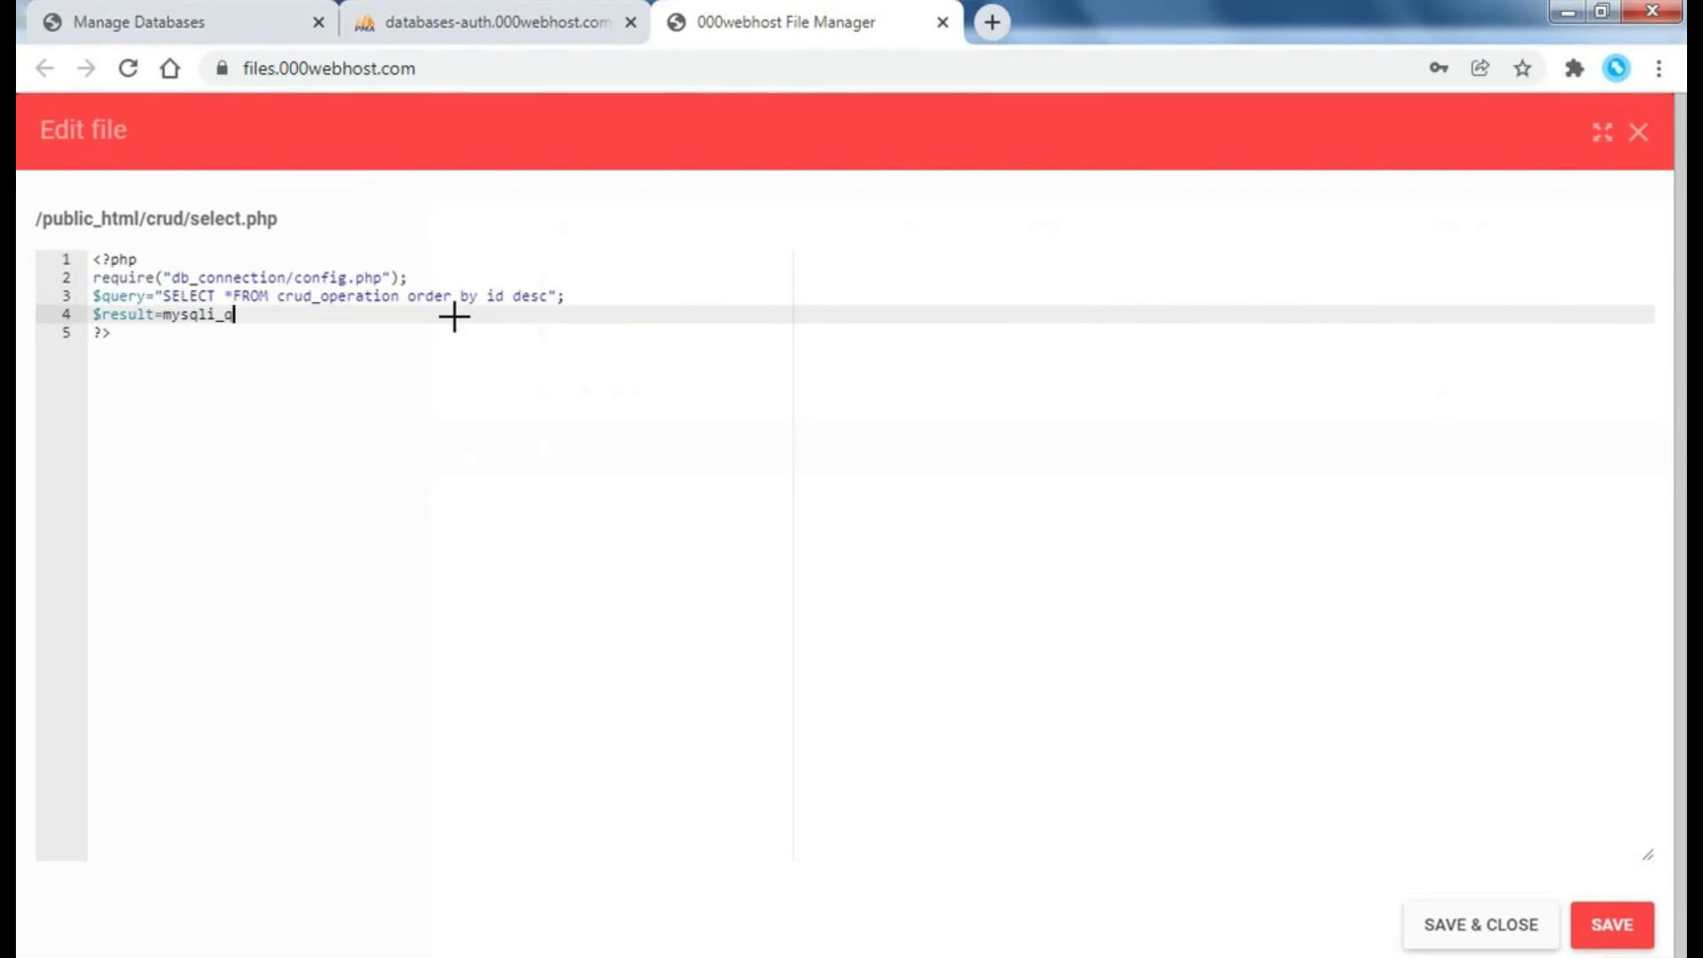
type("uery($c")
type("onn")
type(",$q")
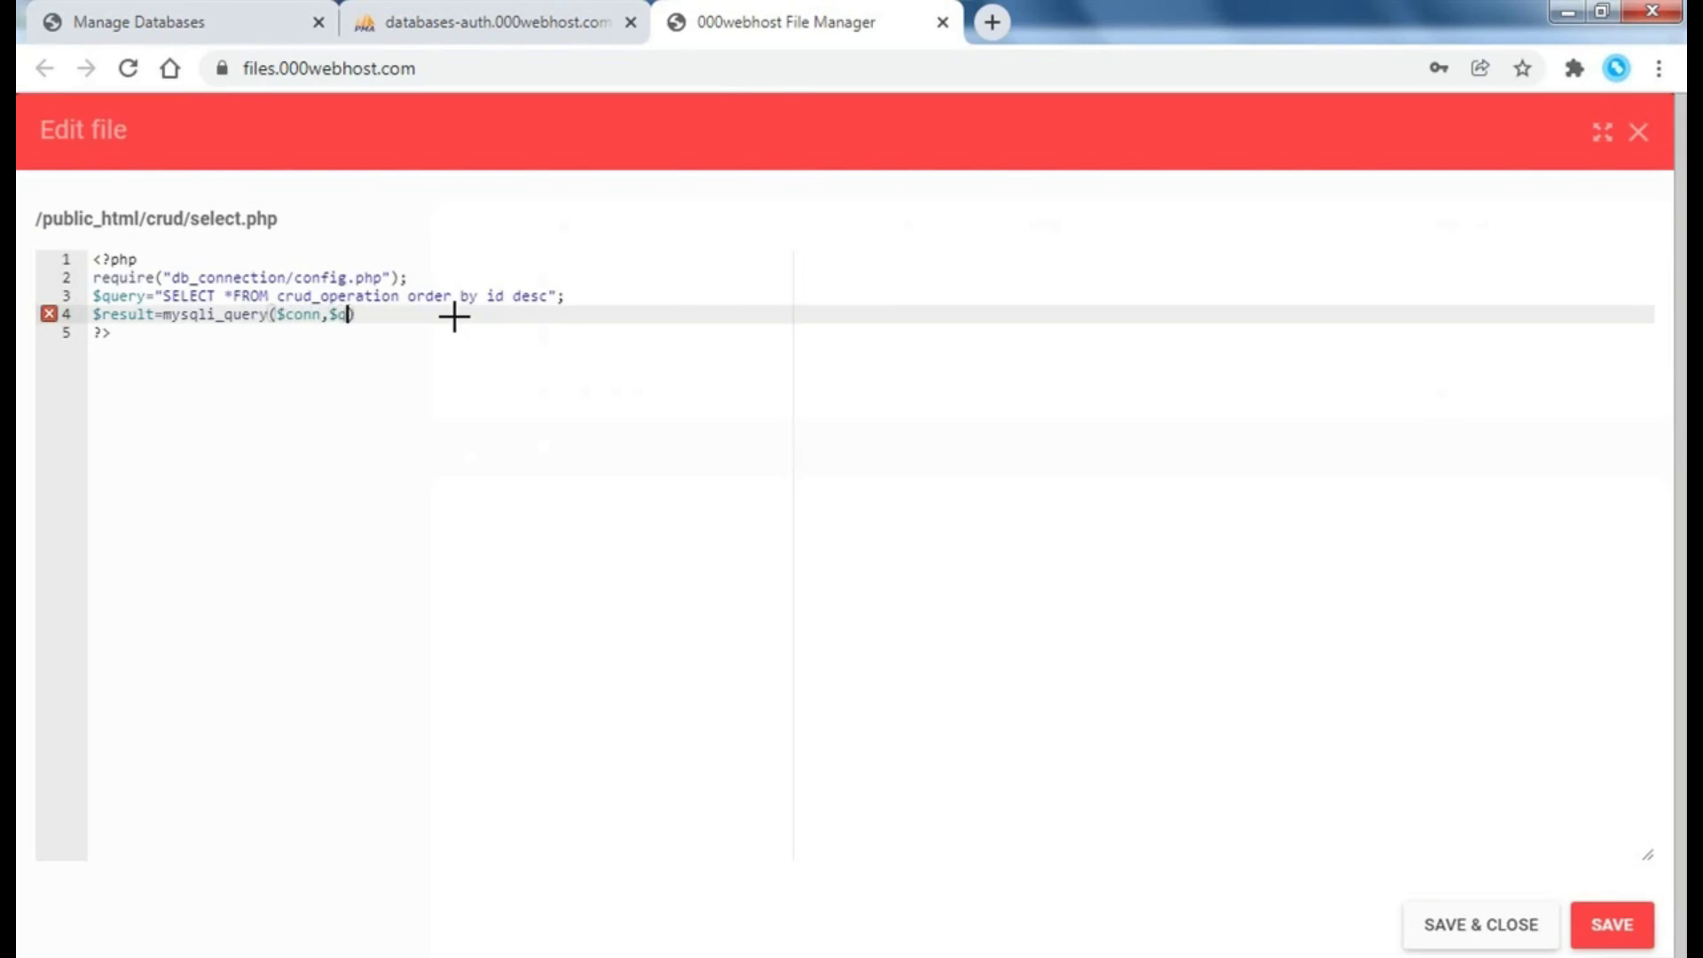
type("uery")
type(";")
- Echo an opening <table border='1' cellspacing='0' cellpadding='10'> tag followed by <tr>
key("Return")
key("Return")
type("echo")
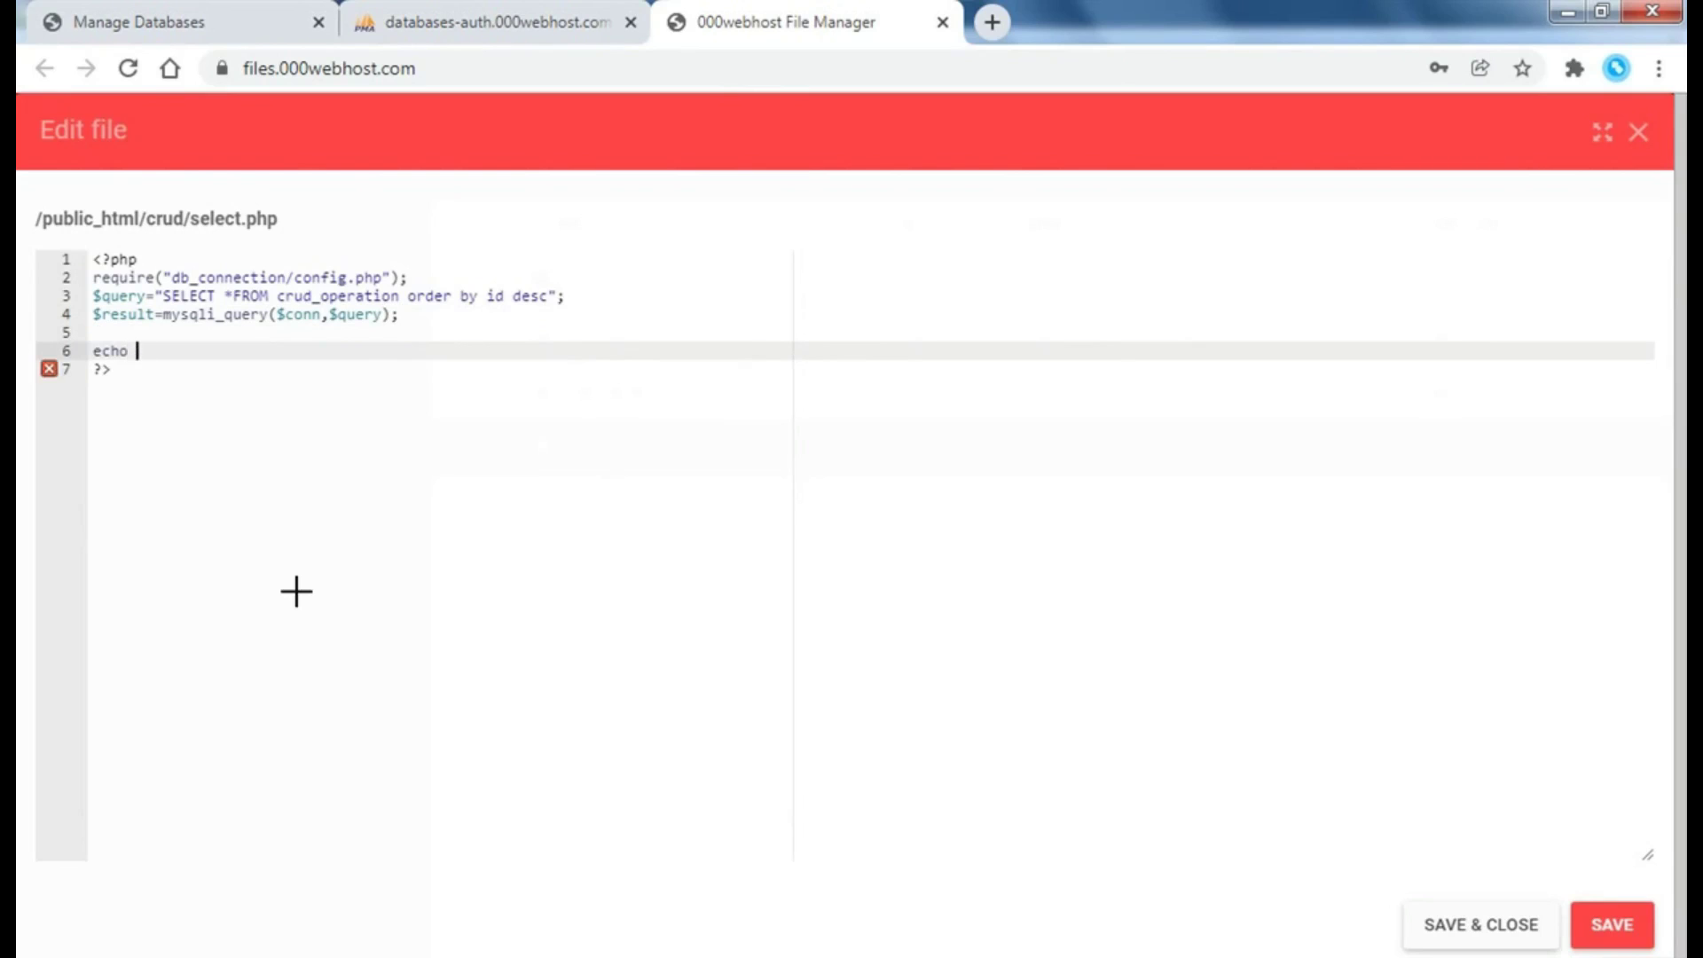
type("\"\"")
type("<table")
type(" border")
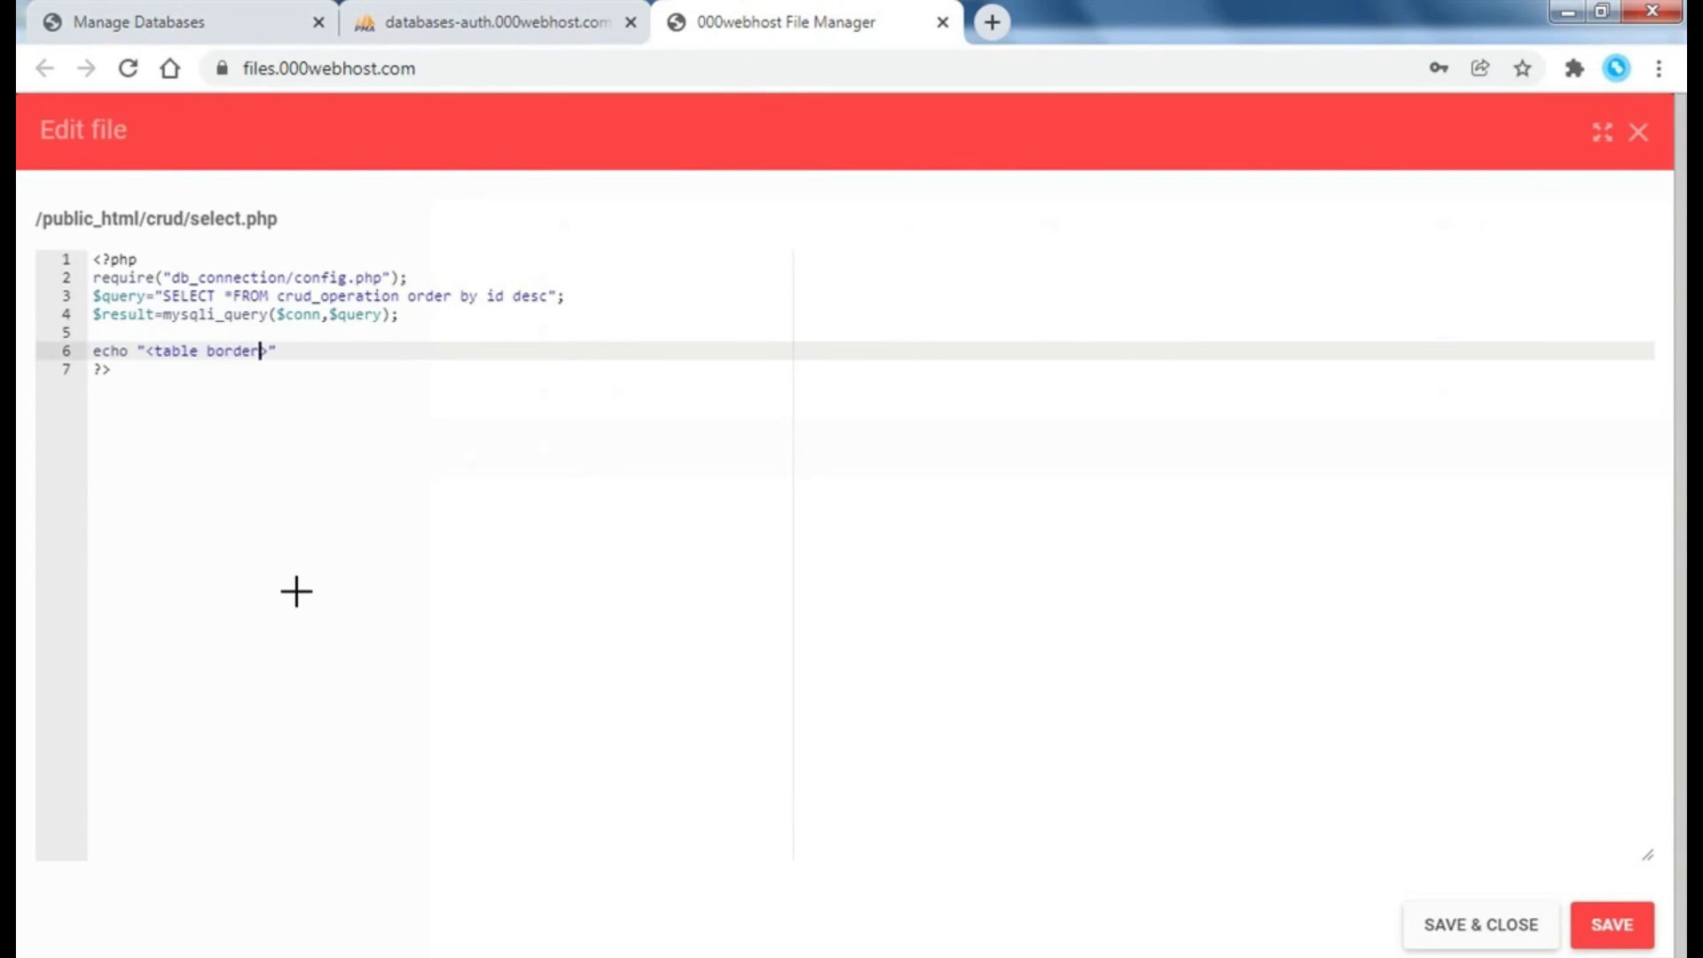
type("='1'")
type(" cellspa")
type("cing='0")
type("' cellp")
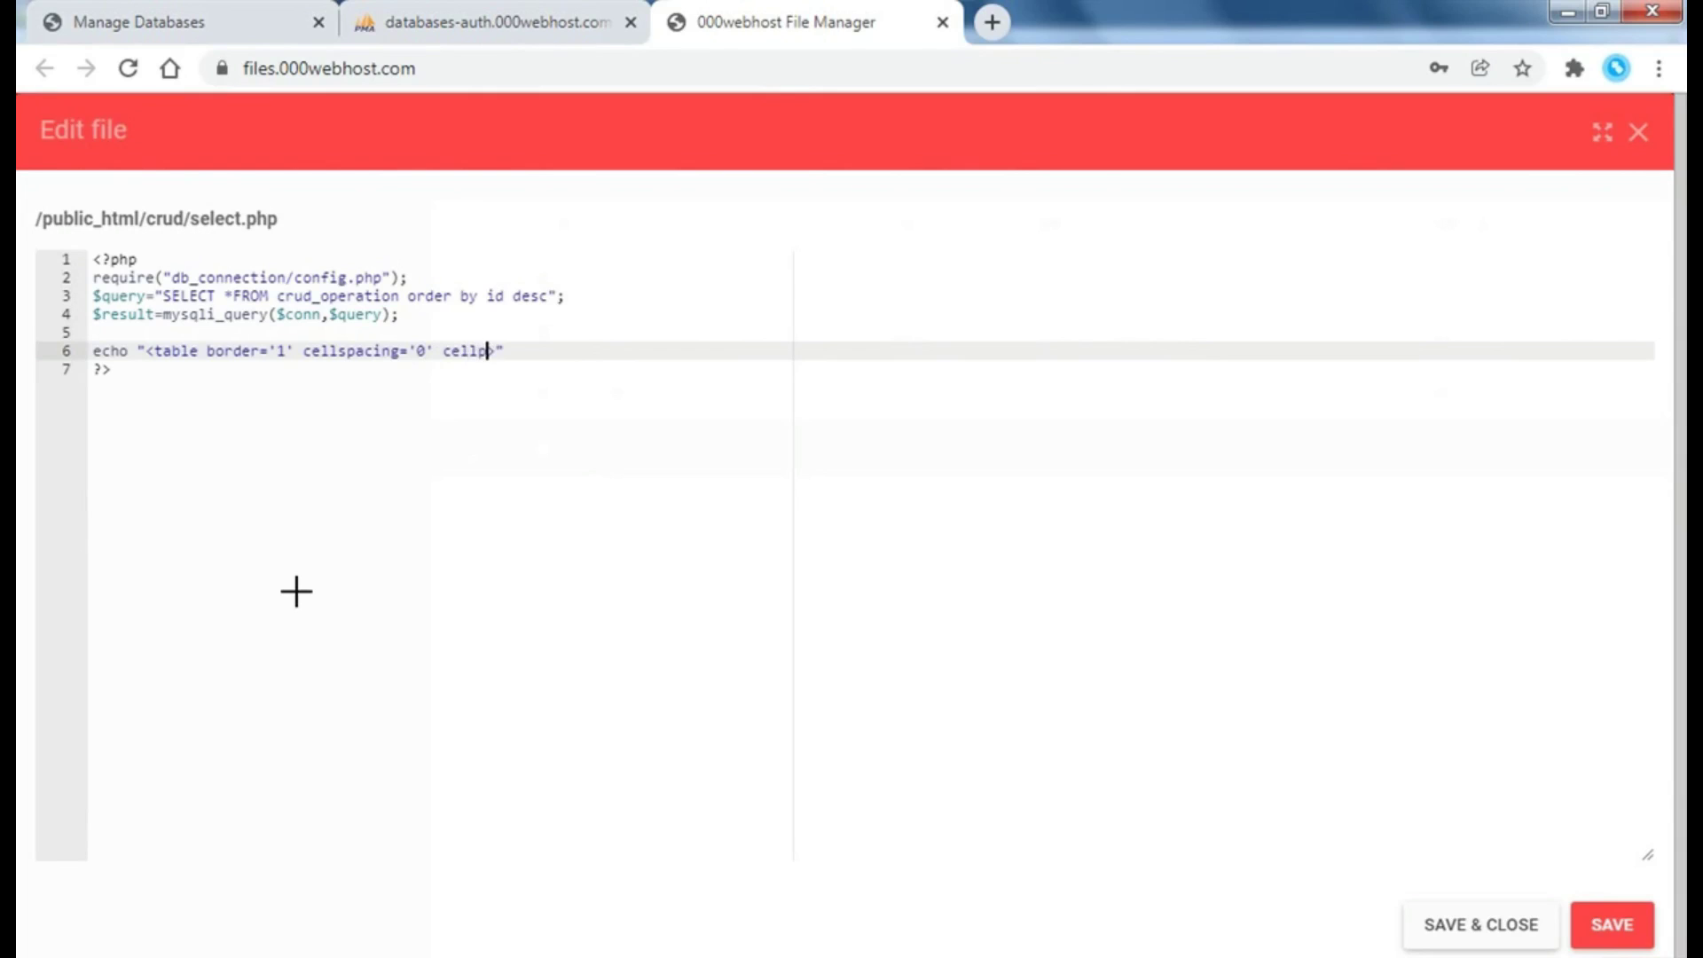
type("adding='")
type("2")
key("BackSpace")
type("10'>")
key("End")
key("Return")
type("<")
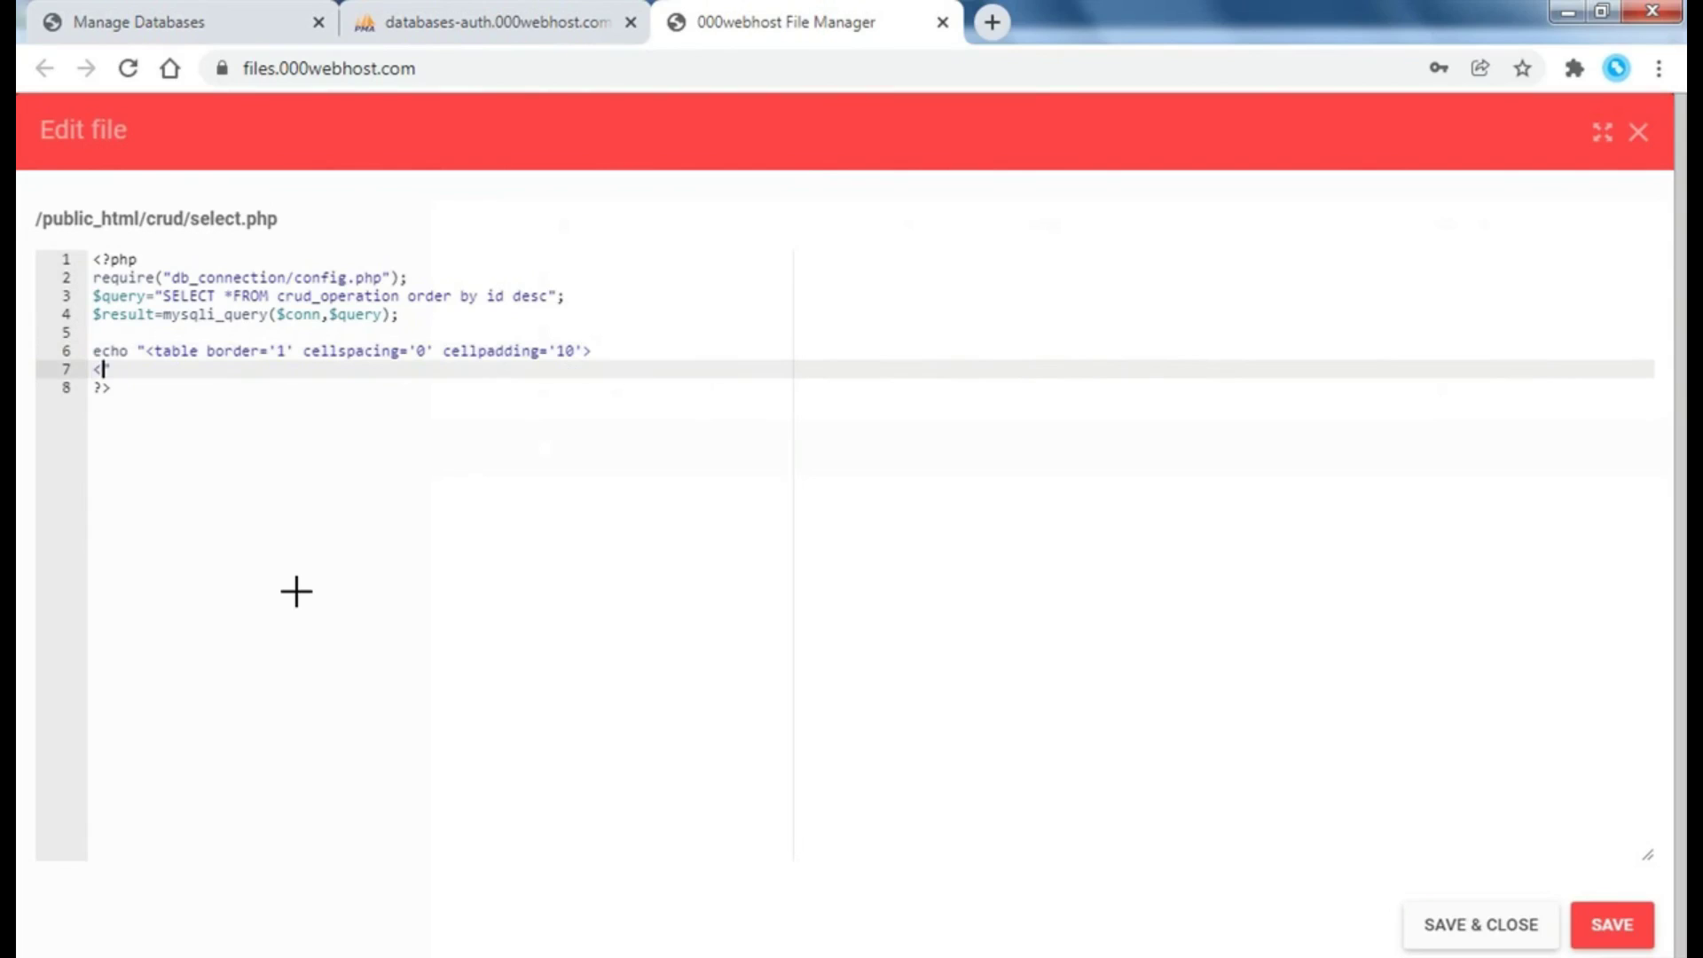
type("tr>")
key("Return")
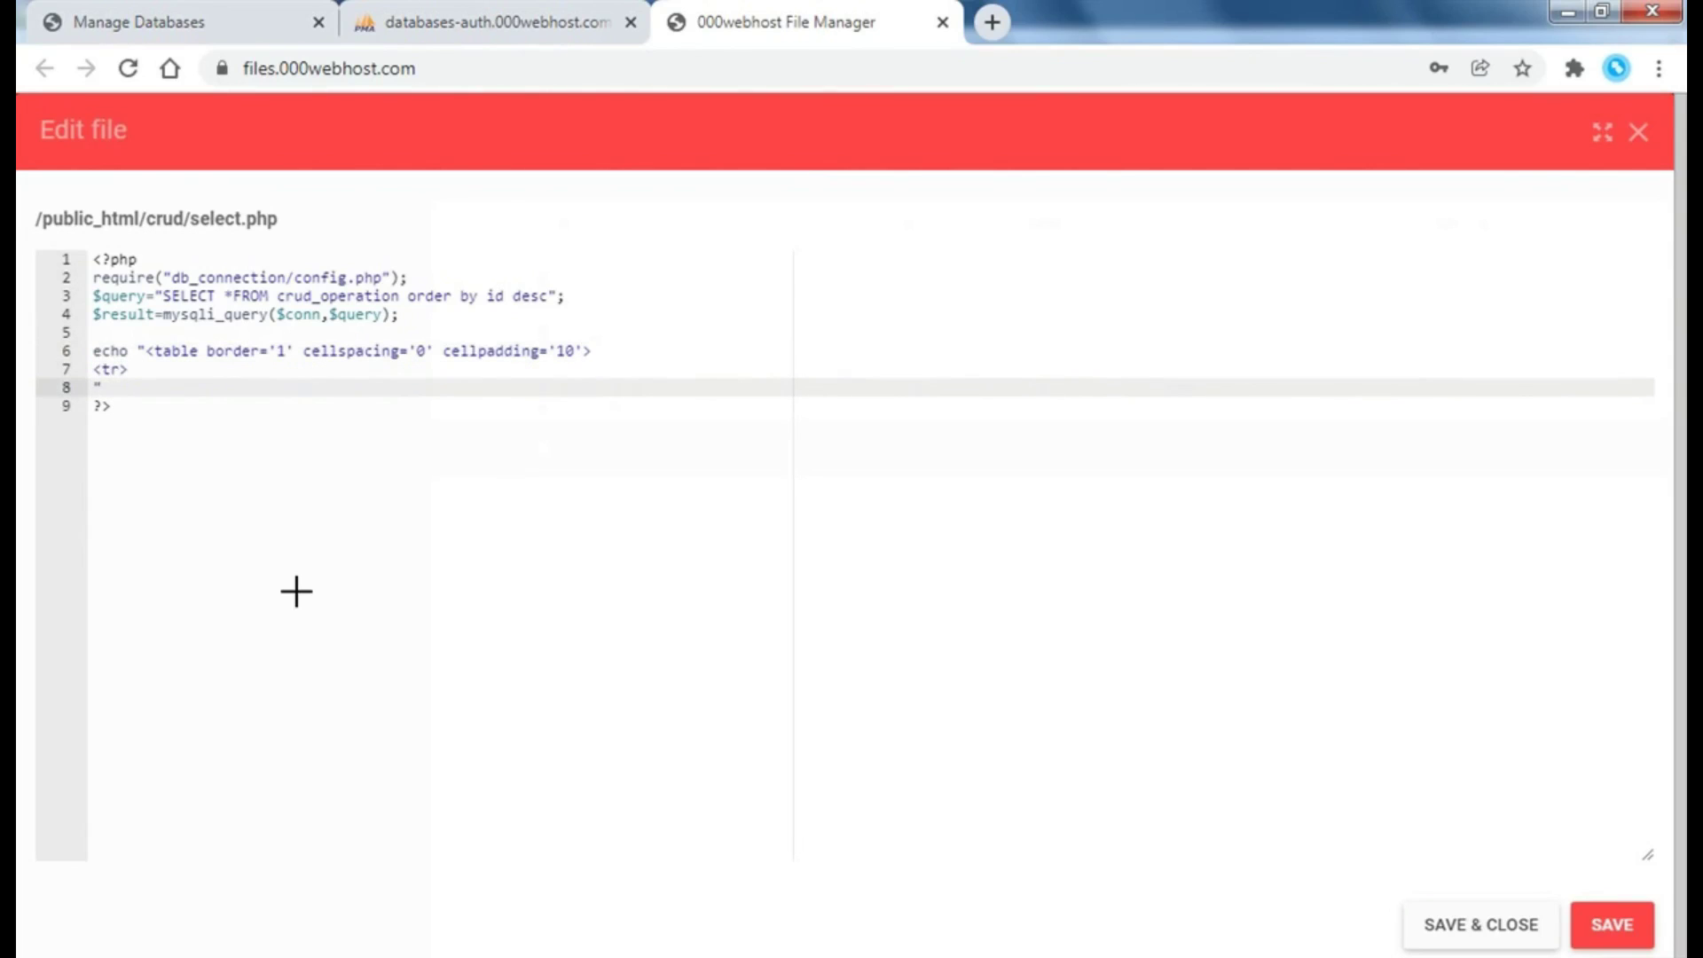
- Create five empty <th></th> header cell lines
type("<th><")
type("th")
key("Left")
key("Left")
key("Left")
type("/")
key("Right")
key("Right")
key("Right")
key("shift+Home")
key("ctrl+c")
key("Right")
key("Return")
key("ctrl+v")
key("Return")
key("ctrl+v")
key("Return")
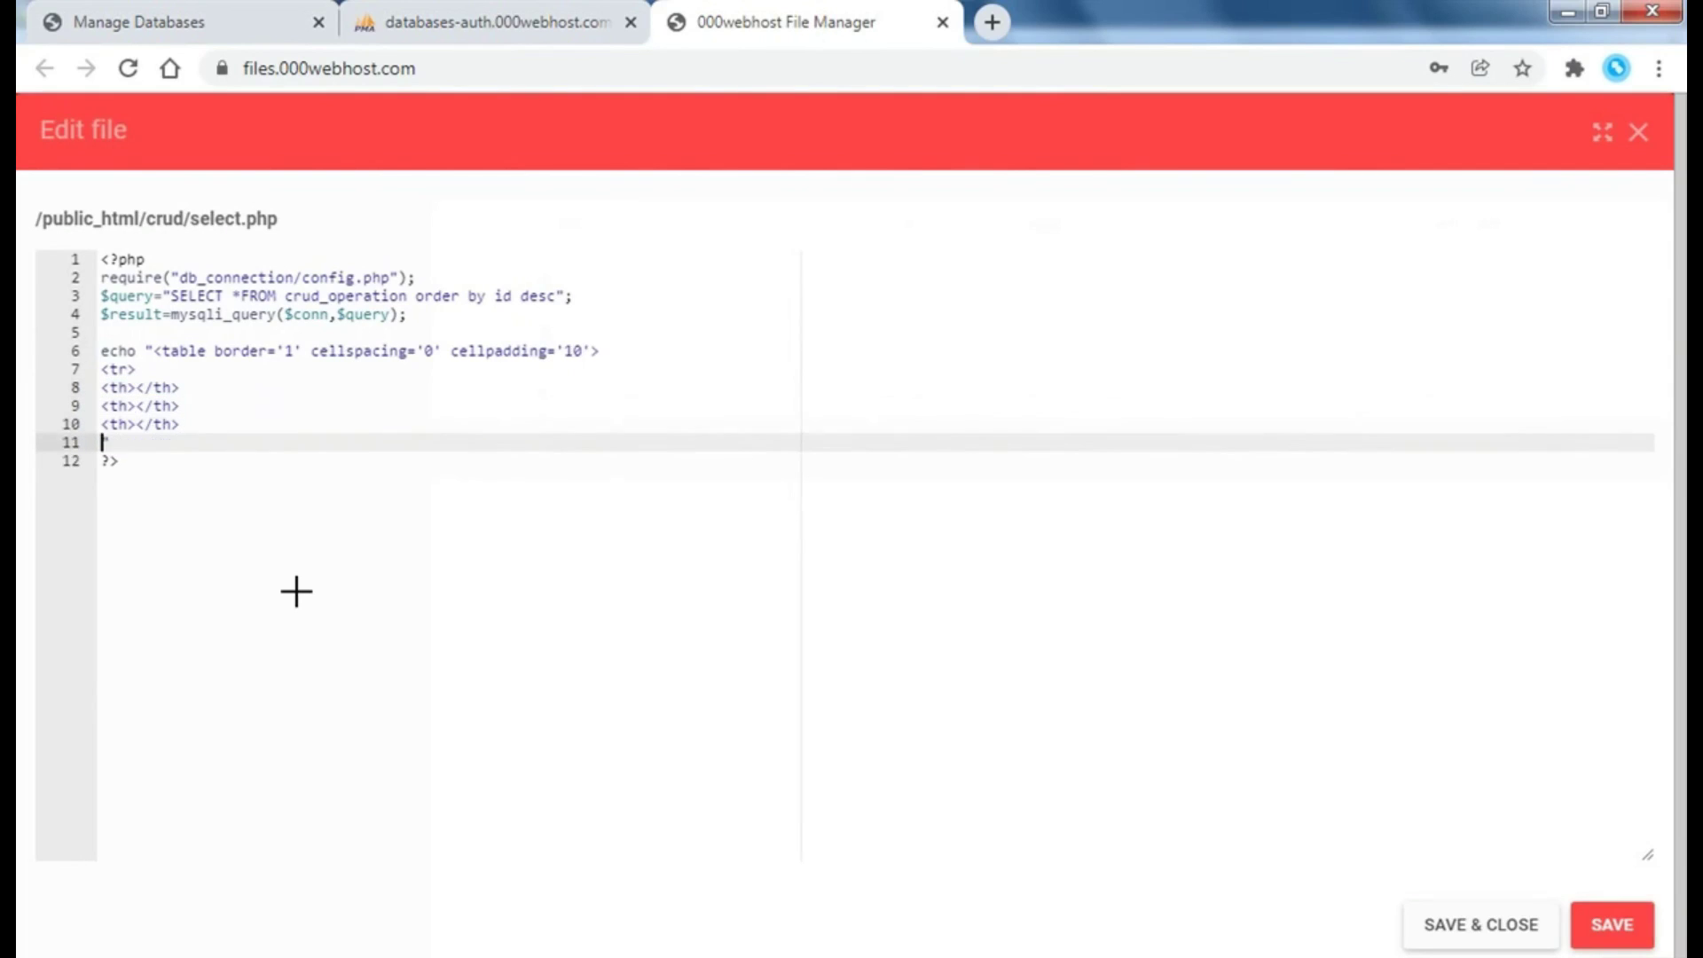
key("ctrl+v")
key("Return")
key("ctrl+v")
- Fill the header cells with ID, First Name, Last Name, Edit and Delete
key("Up")
key("Up")
key("Up")
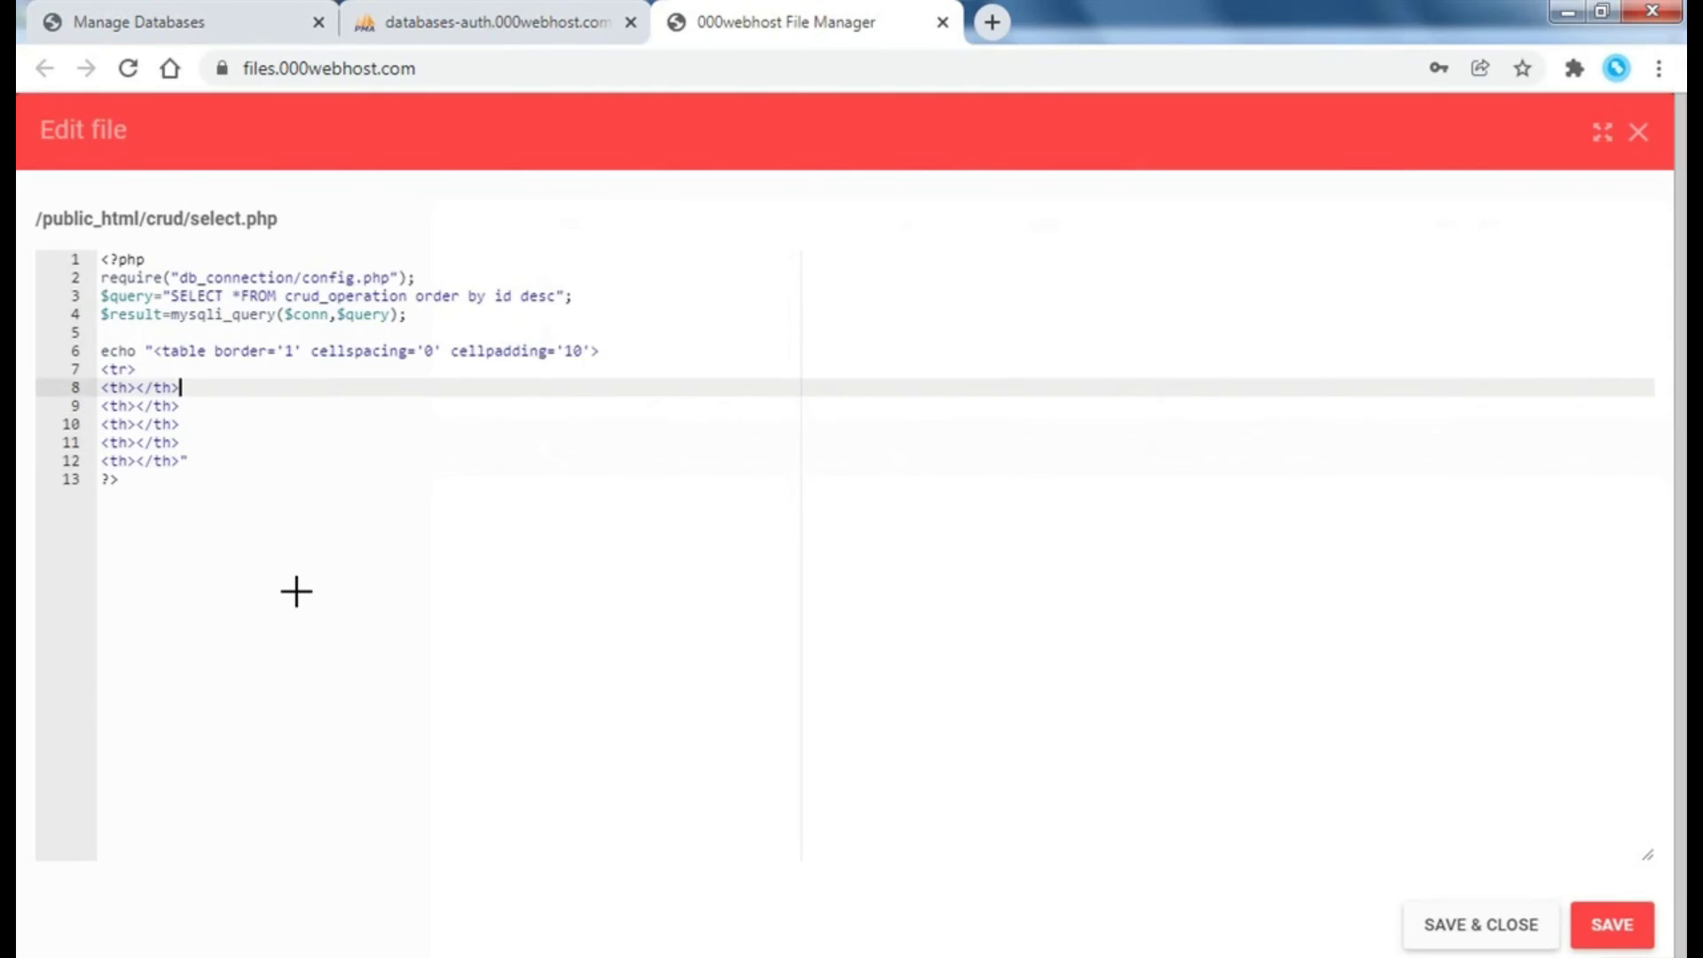
key("Left")
key("Left")
key("Left")
key("Left")
type("ID")
key("Down")
key("Left")
key("Left")
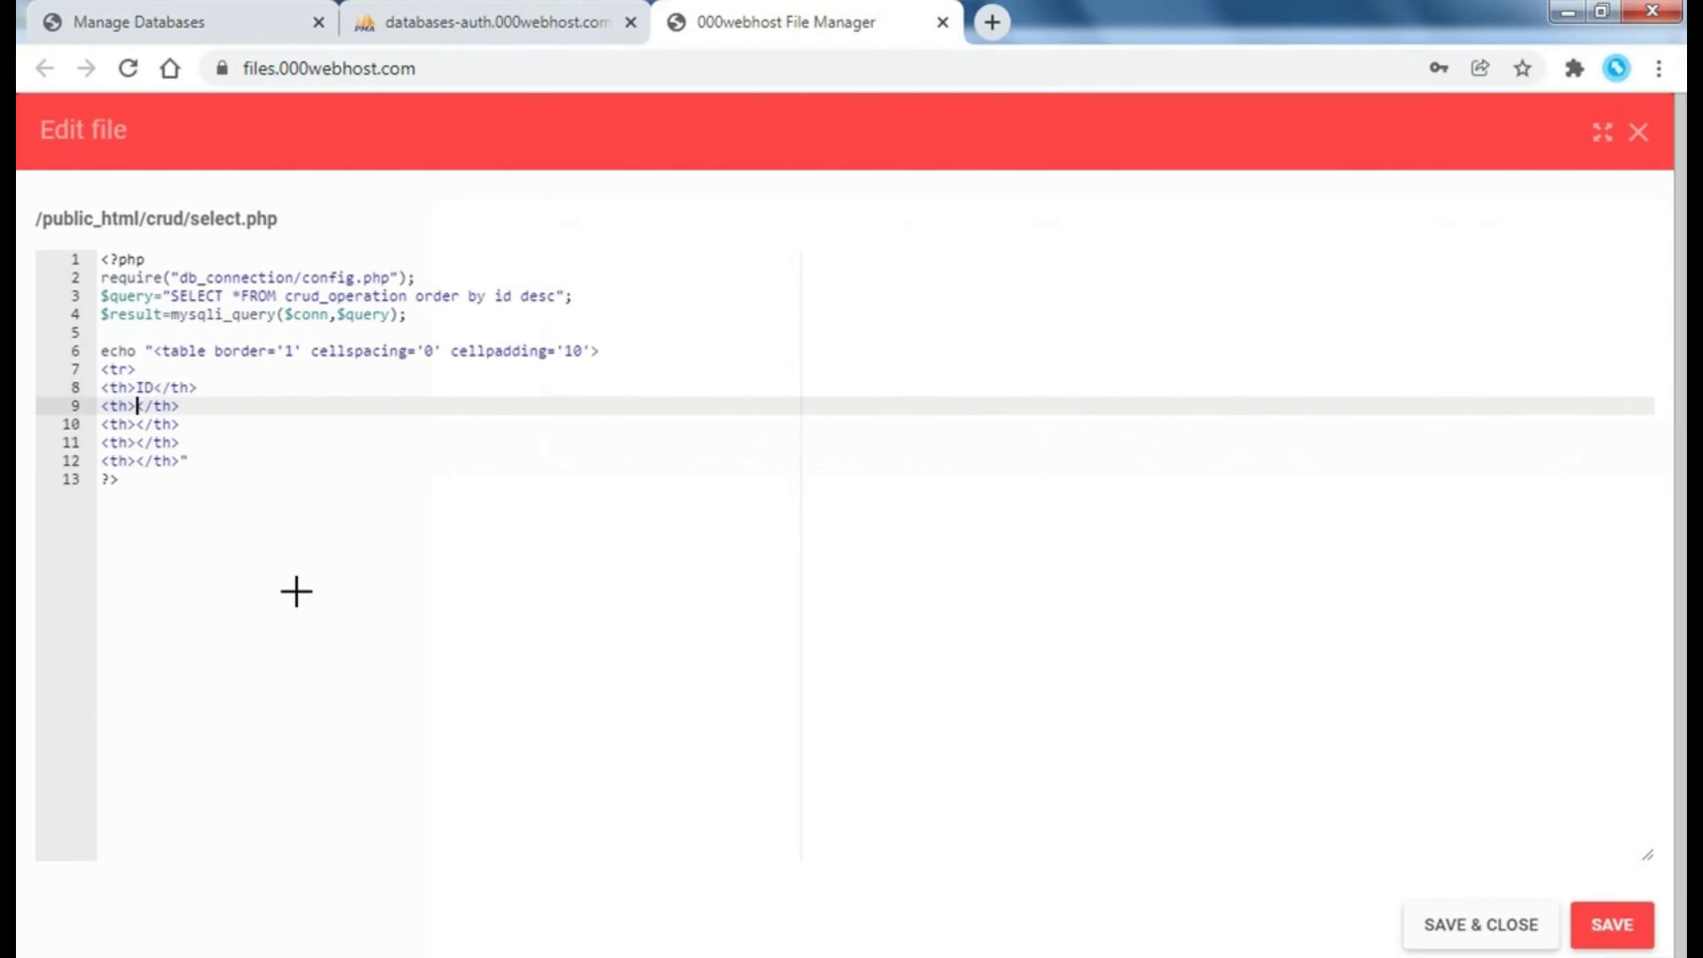
type("First ")
type("Name")
key("Down")
key("Left")
key("Left")
key("Left")
key("Left")
key("Left")
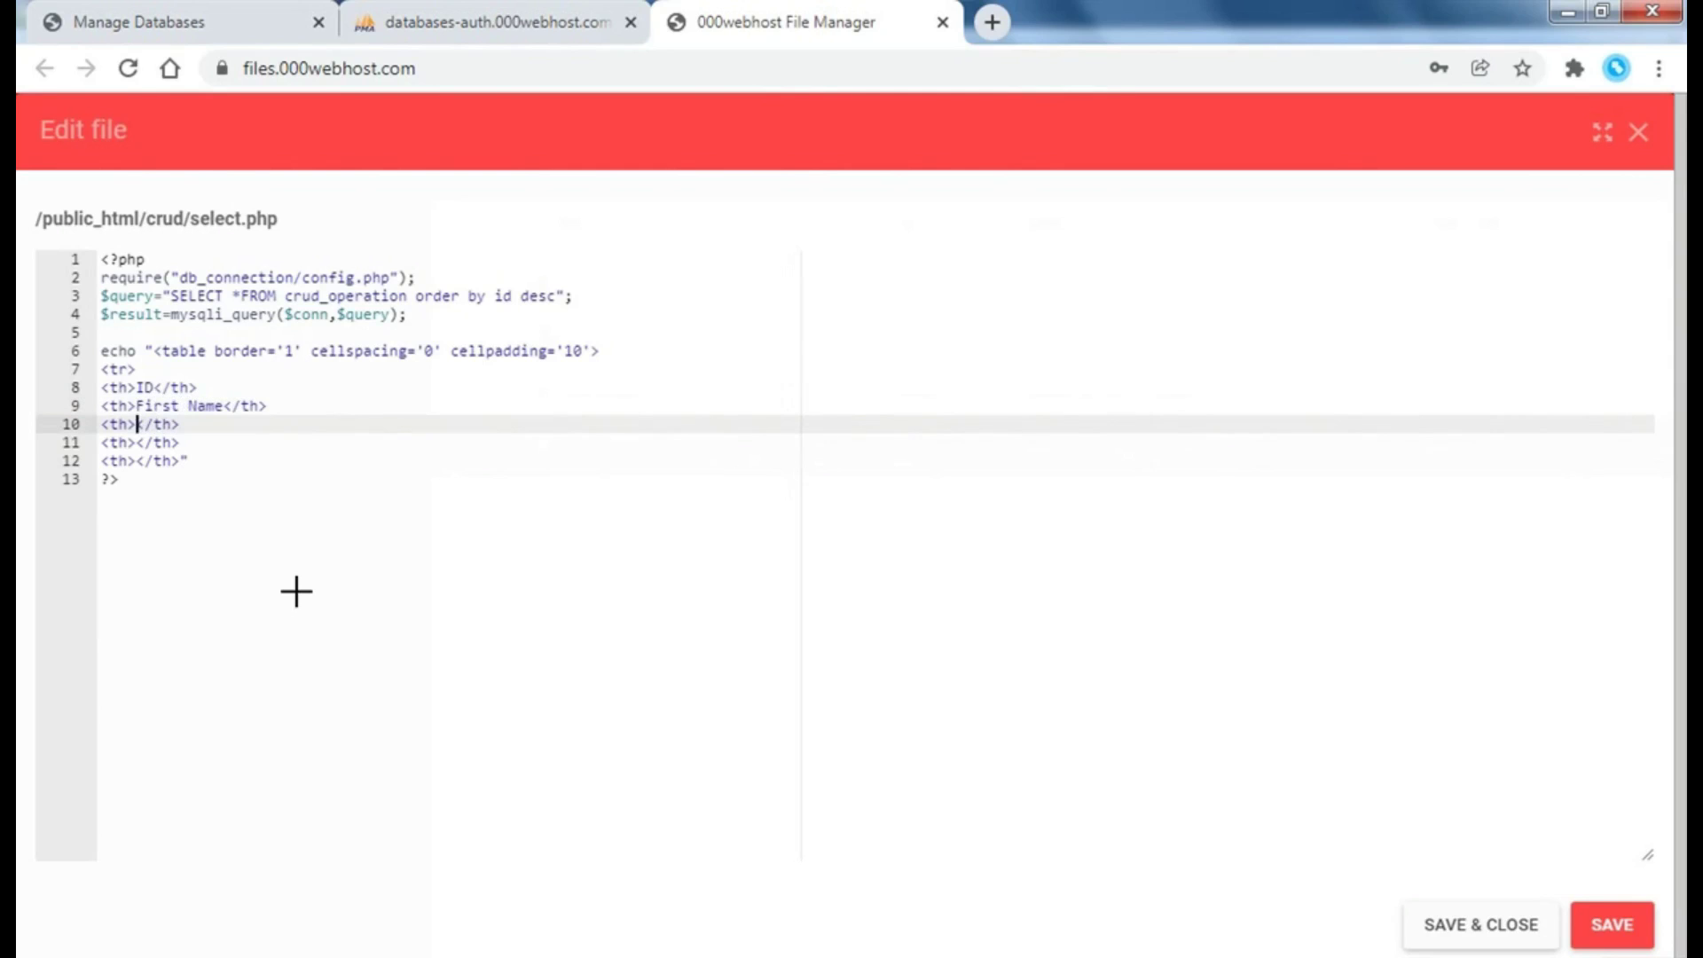
type("Last N")
type("ame")
key("Down")
key("Left")
key("Left")
key("Left")
key("Left")
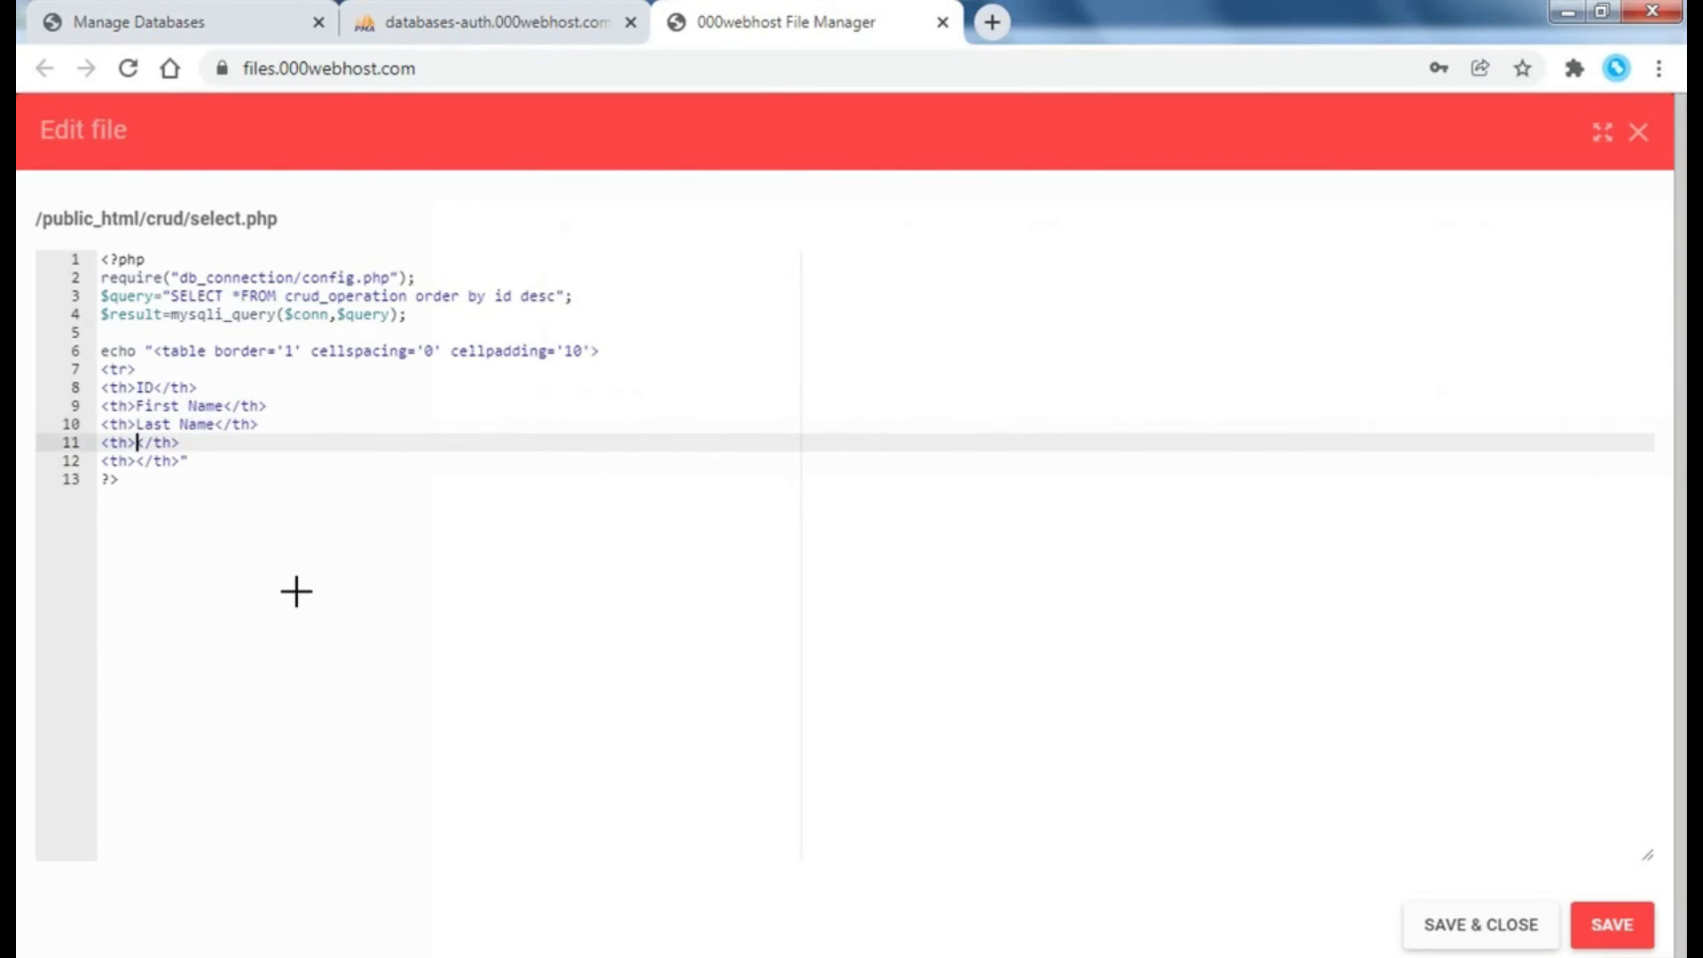
type("Edit")
key("Down")
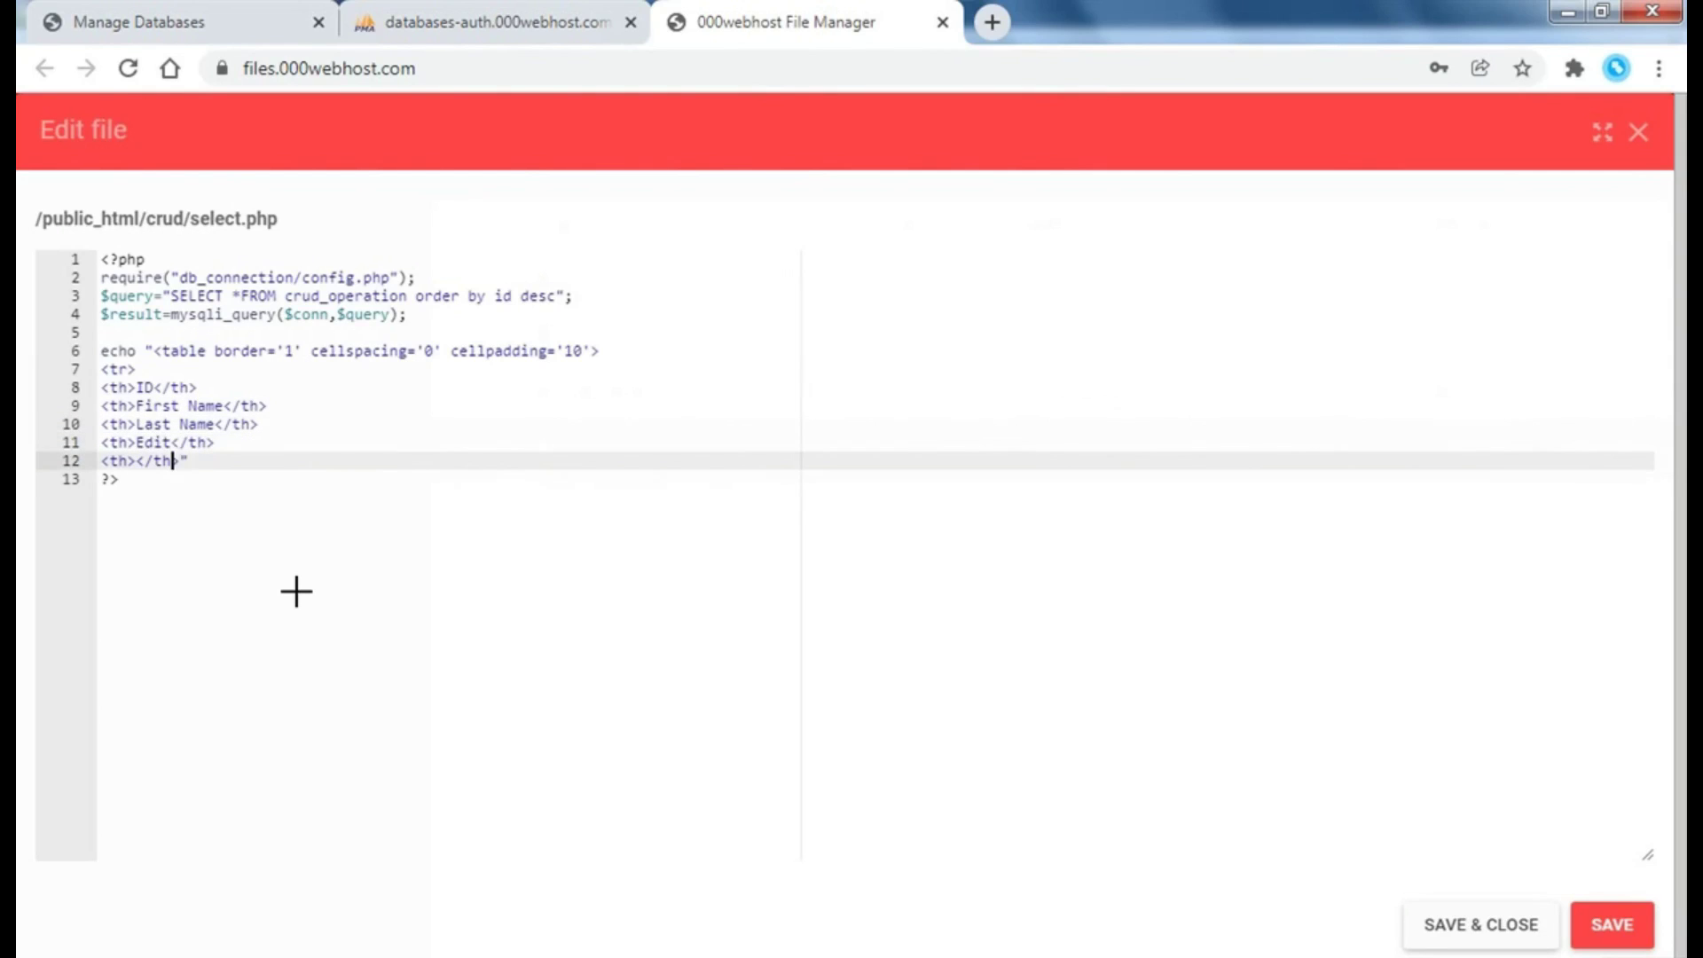
key("Left")
key("Left")
key("Left")
type("Delete</th>\"")
type(";")
- Close the header row with </tr>"; and leave blank lines below it
key("Left")
key("Left")
type("<t")
type("r")
key("BackSpace")
key("BackSpace")
type("/")
type("tr>")
key("Return")
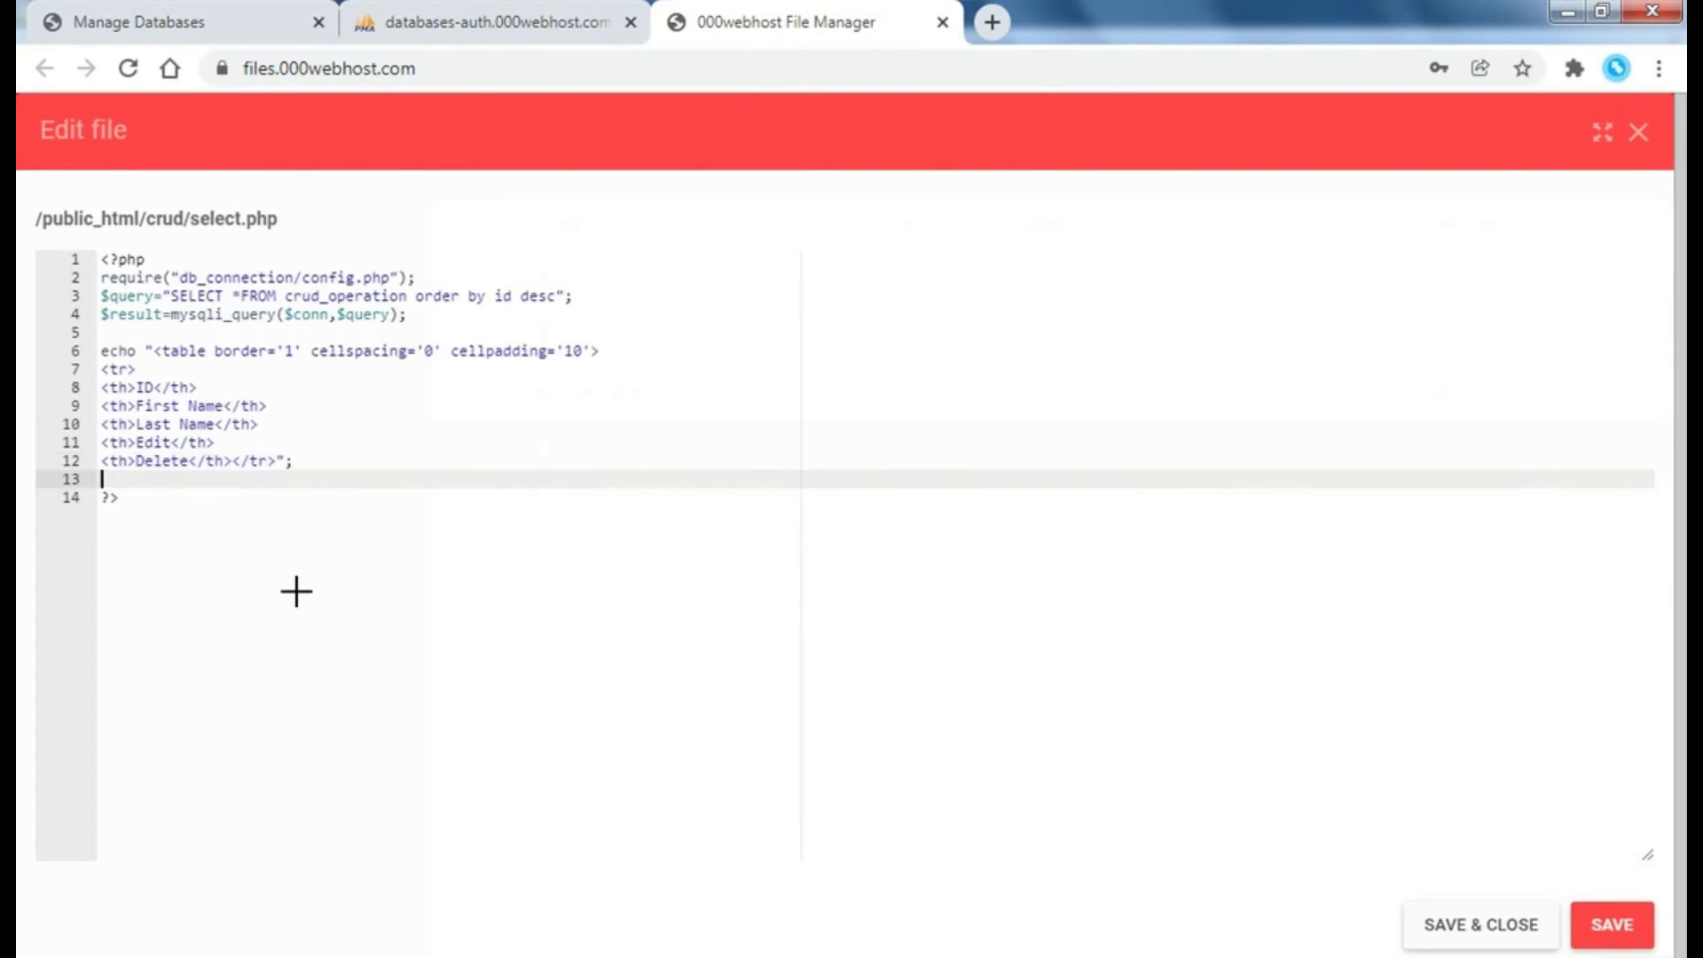
key("Return")
- Start a while loop over mysqli_fetch_array($result) that echoes <tr> and </tr>
type("s")
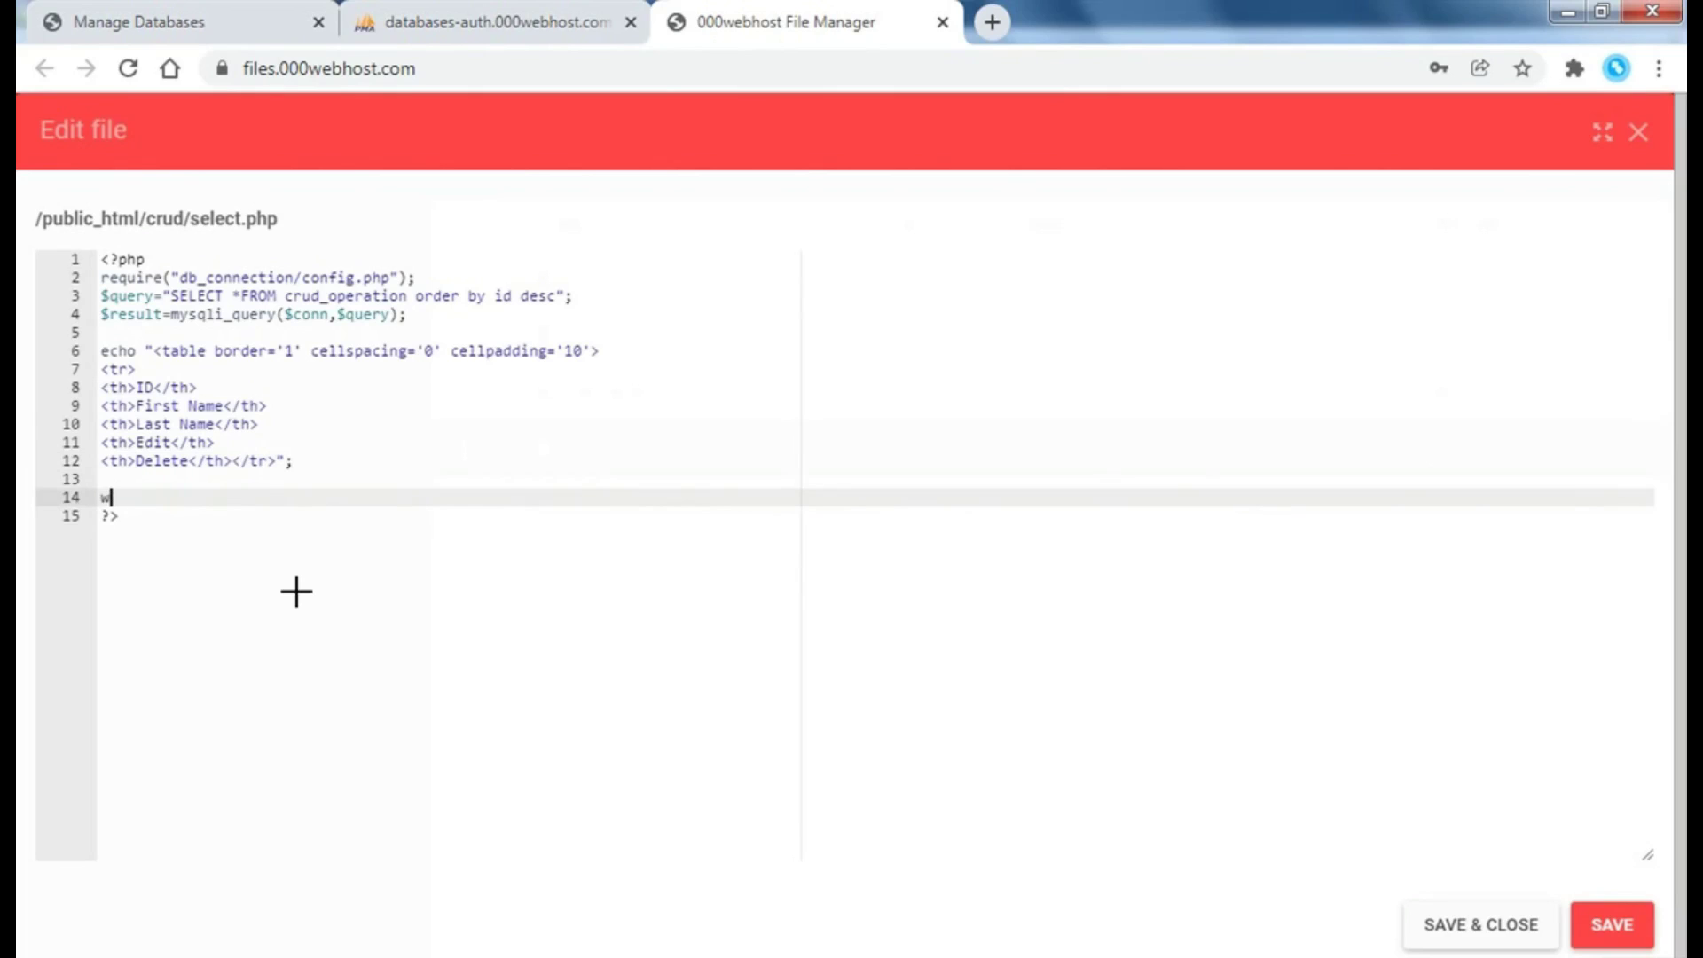
type("hile(")
type("$row=mysq")
type("li_fetch")
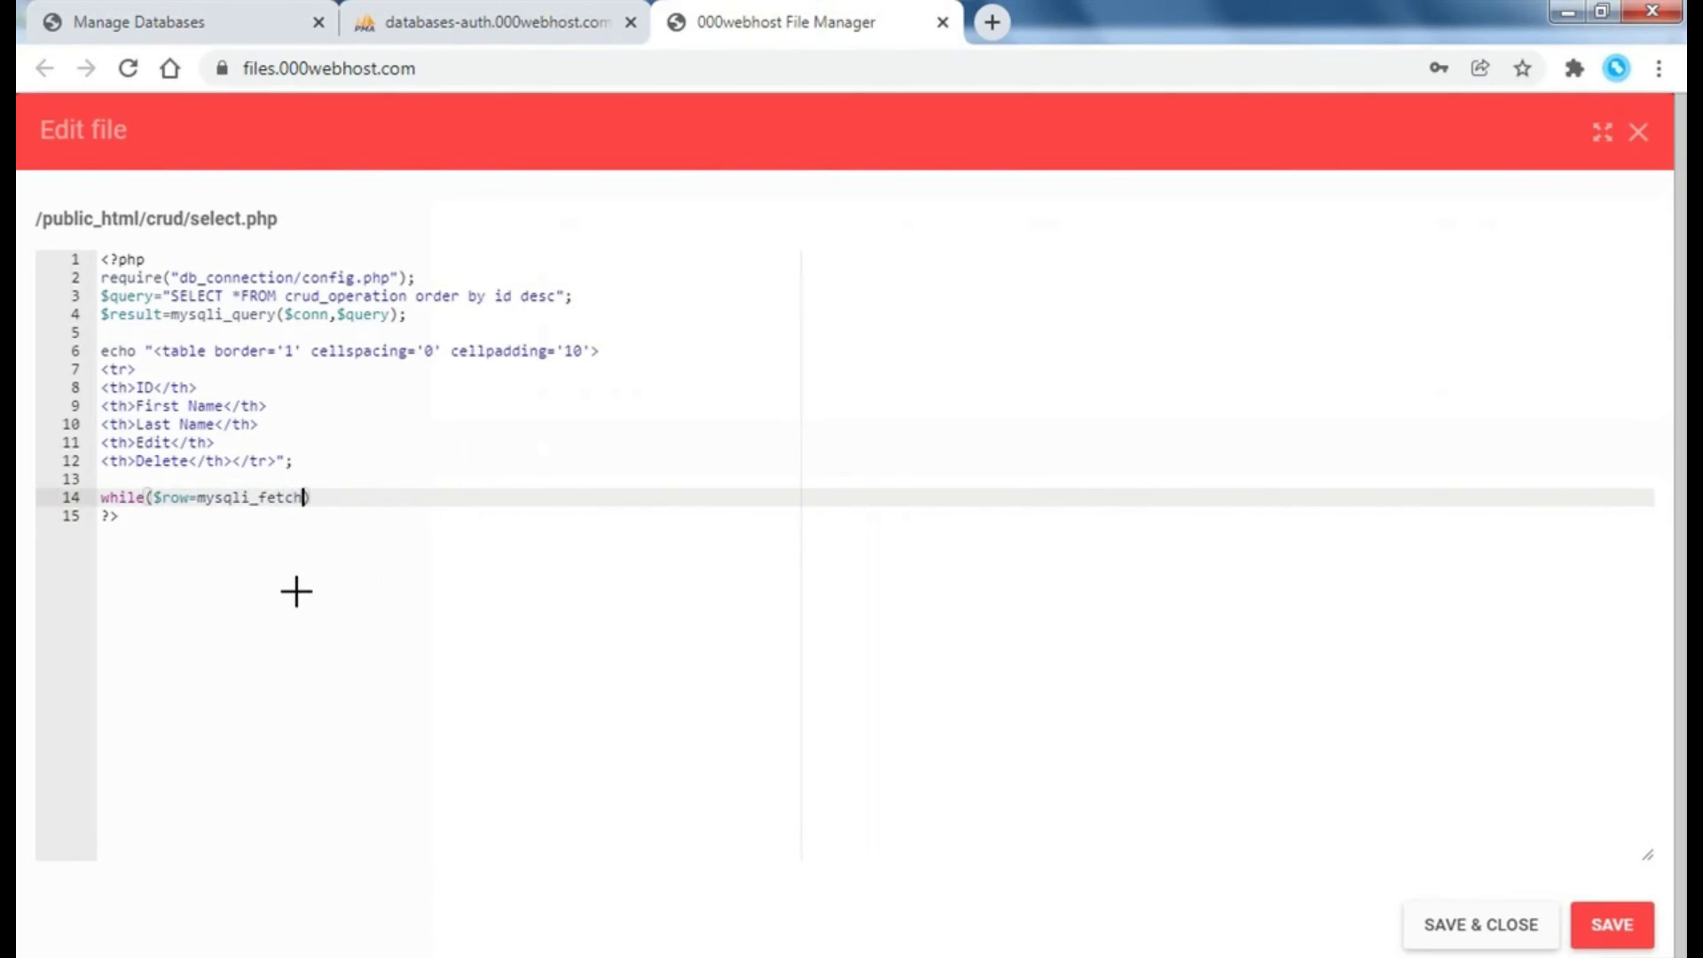
type("_array")
type("($res")
type("ult")
type("{")
key("Return")
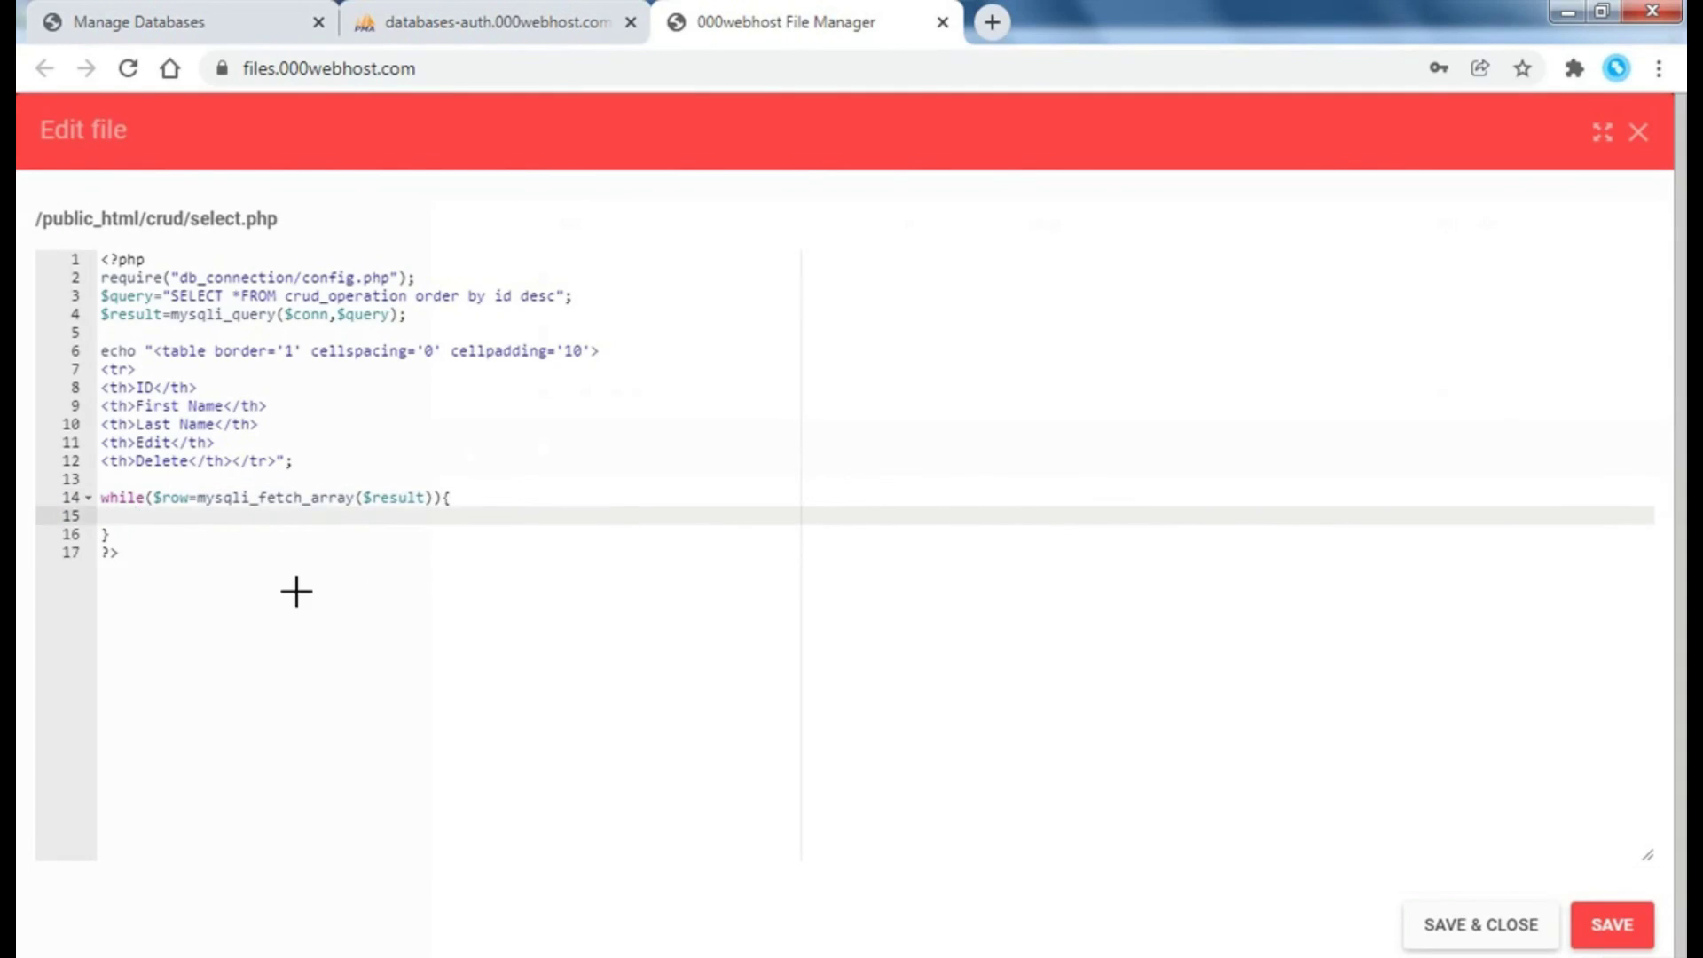
type("echo\"")
type("<tr")
type(">\";")
key("shift+Home")
key("ctrl+c")
key("End")
key("Return")
key("ctrl+v")
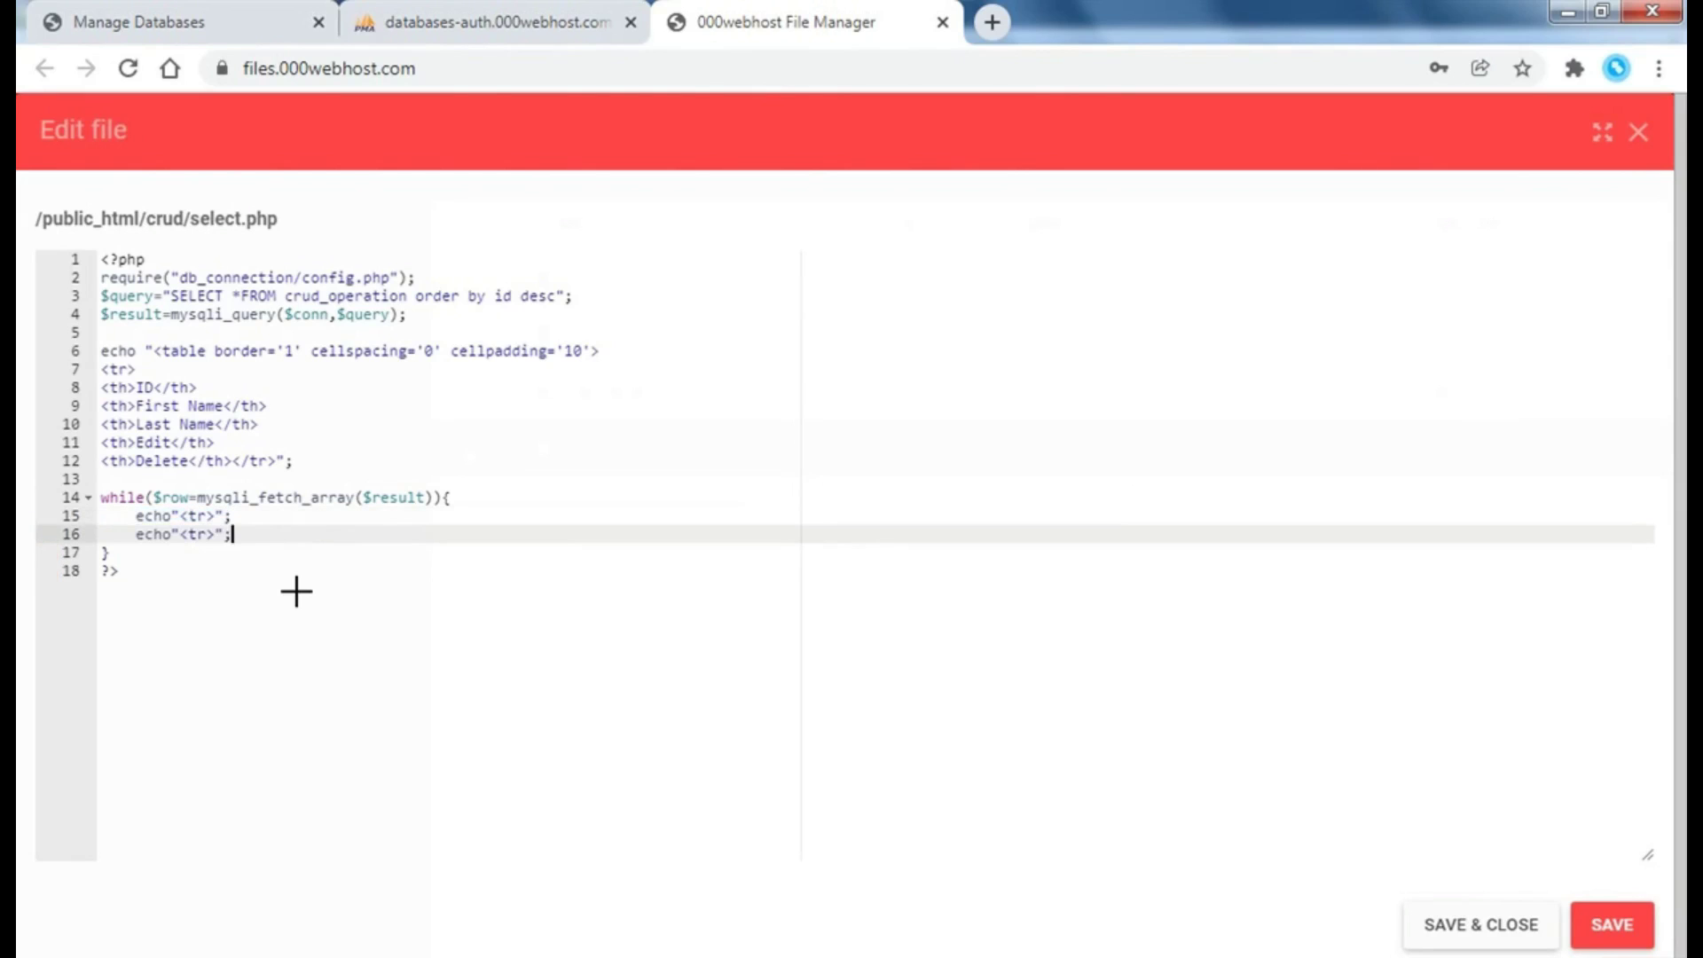
key("Left")
key("Left")
type("/")
- Add an echo"<td>""</td>"; cell line between the row's opening and closing tags
key("Up")
key("End")
key("Return")
type("ech")
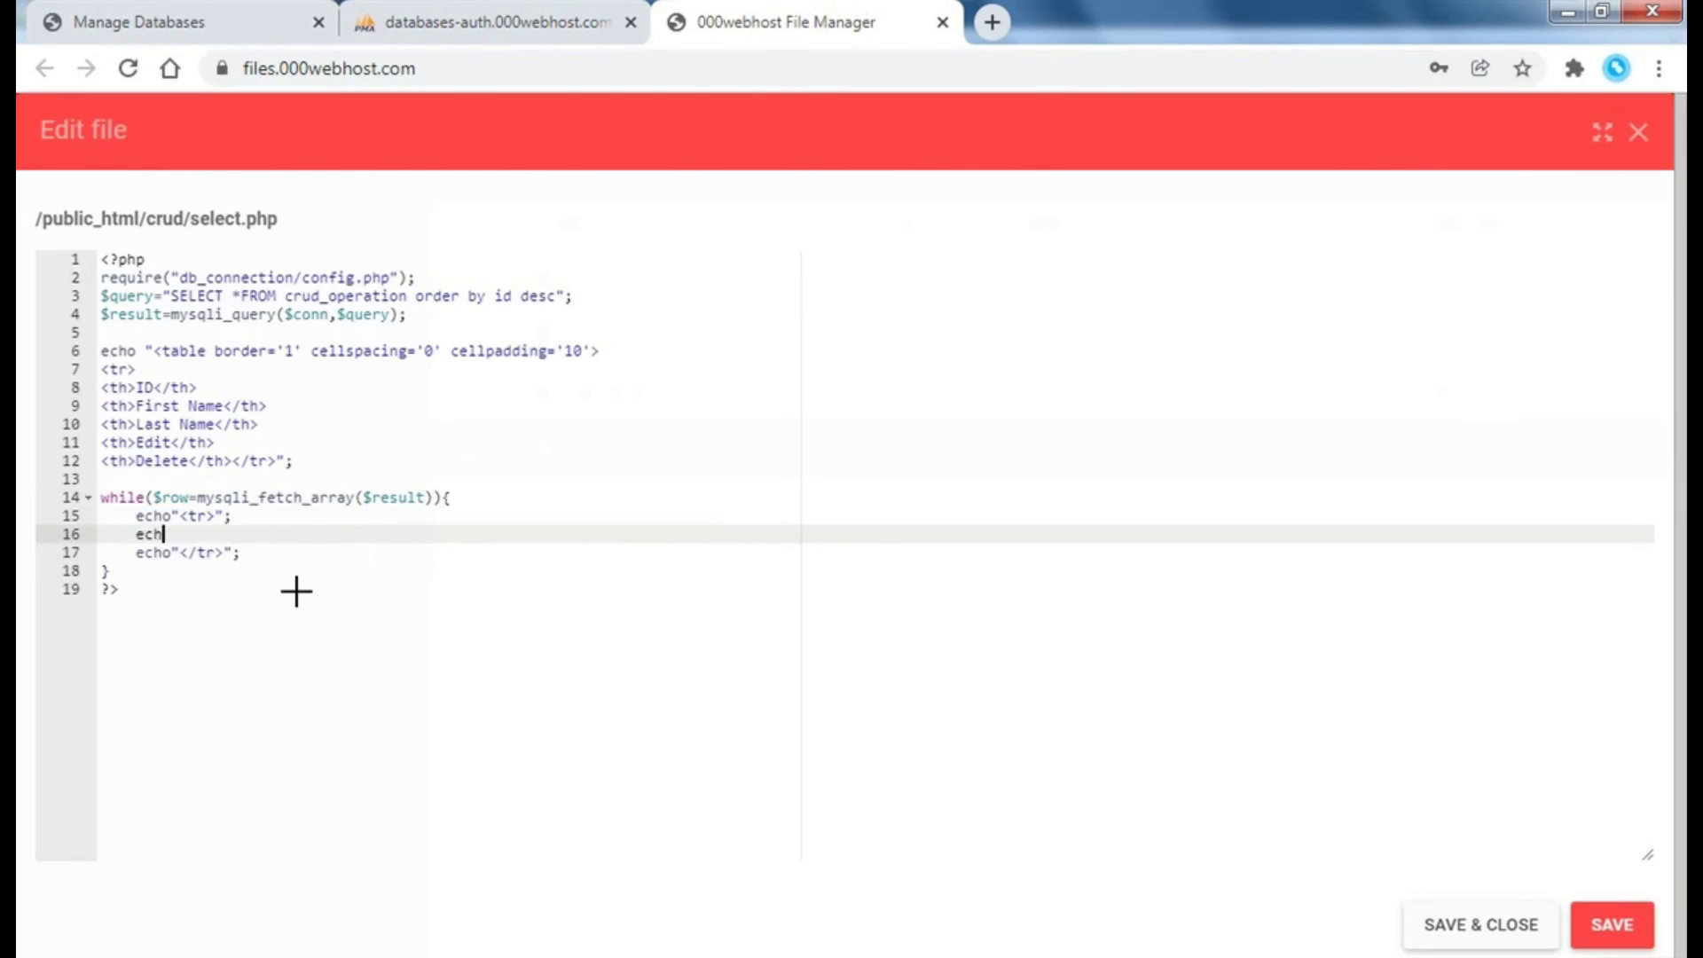
type("o\"<")
type("td></t")
type("d")
key("BackSpace")
key("BackSpace")
type("/td>")
type("\";")
key("Left")
key("Left")
key("Left")
key("Left")
type("\"\"")
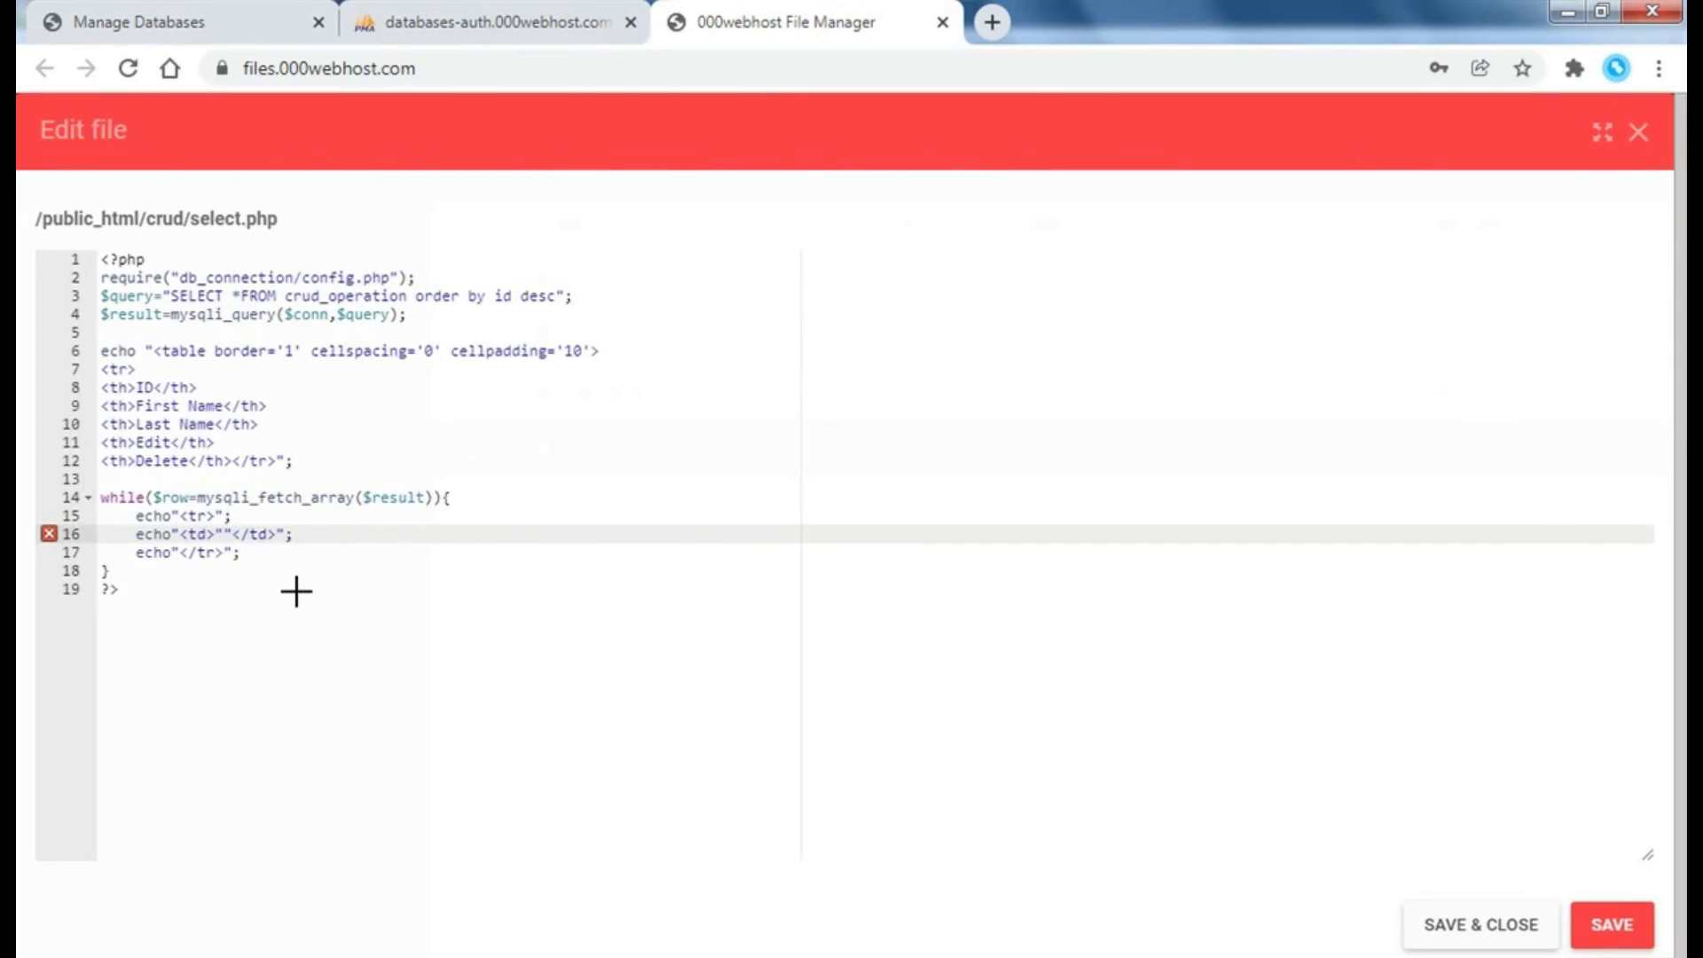
- Duplicate the table-cell echo line into four copies
key("shift+Home")
key("ctrl+c")
key("End")
key("Return")
key("ctrl+v")
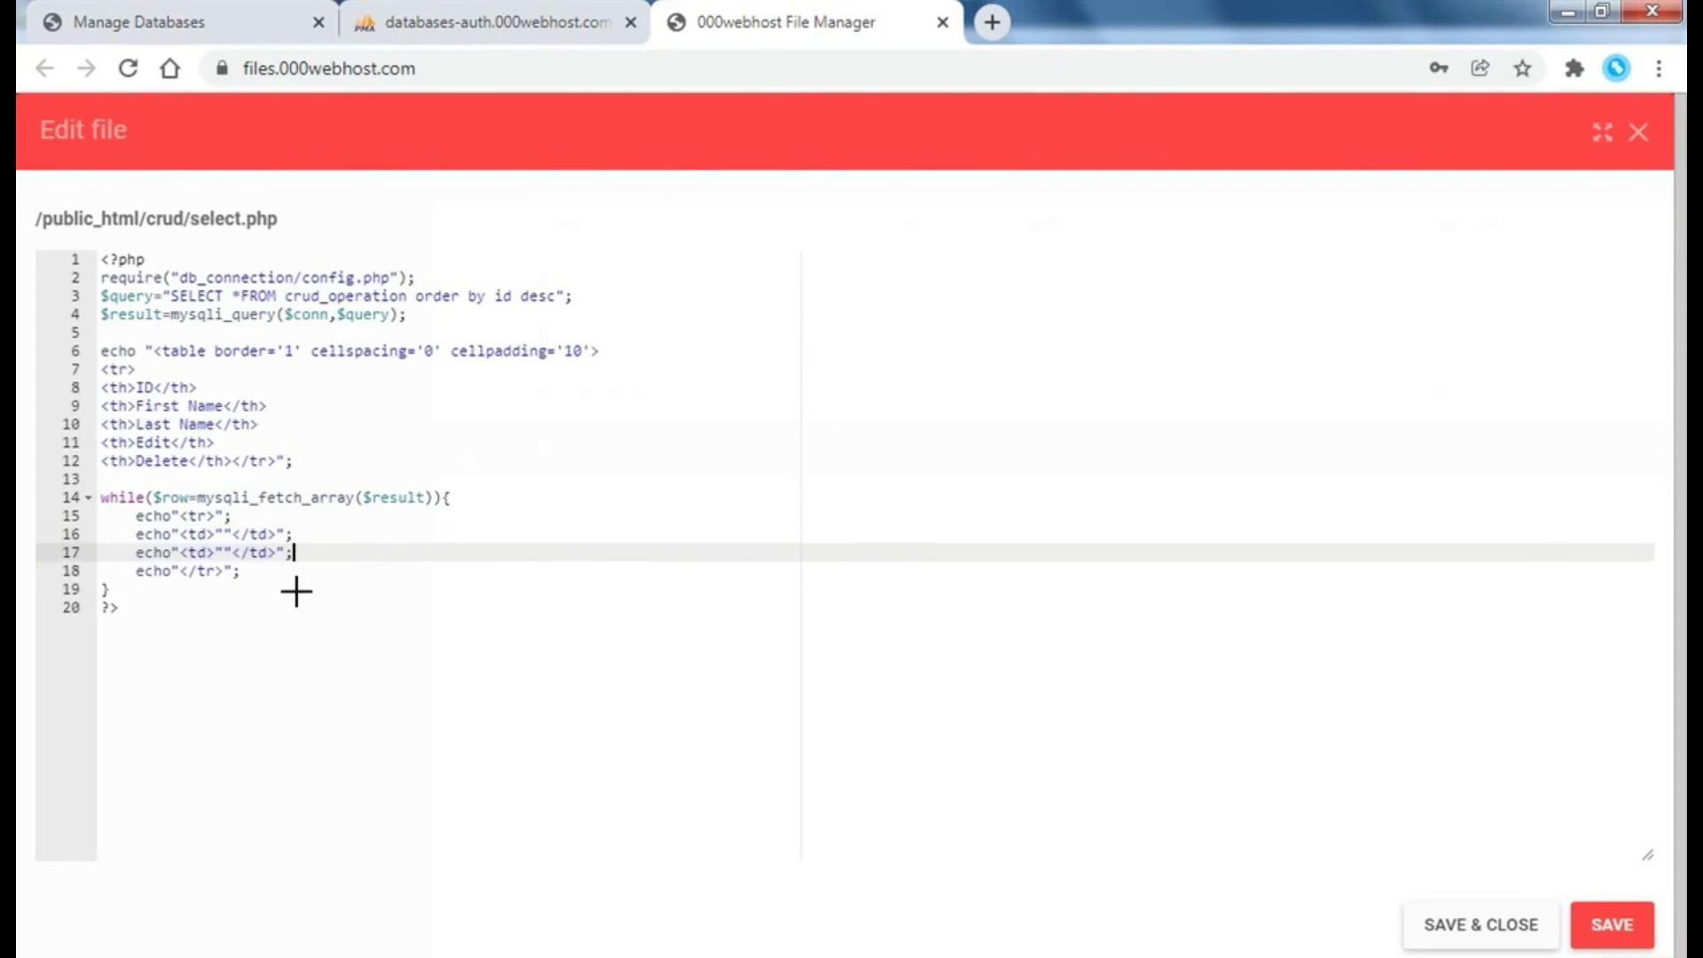
key("Return")
key("ctrl+v")
key("Return")
key("ctrl+v")
- Fill the first cell line with $row['id']
key("Up")
key("Up")
key("Up")
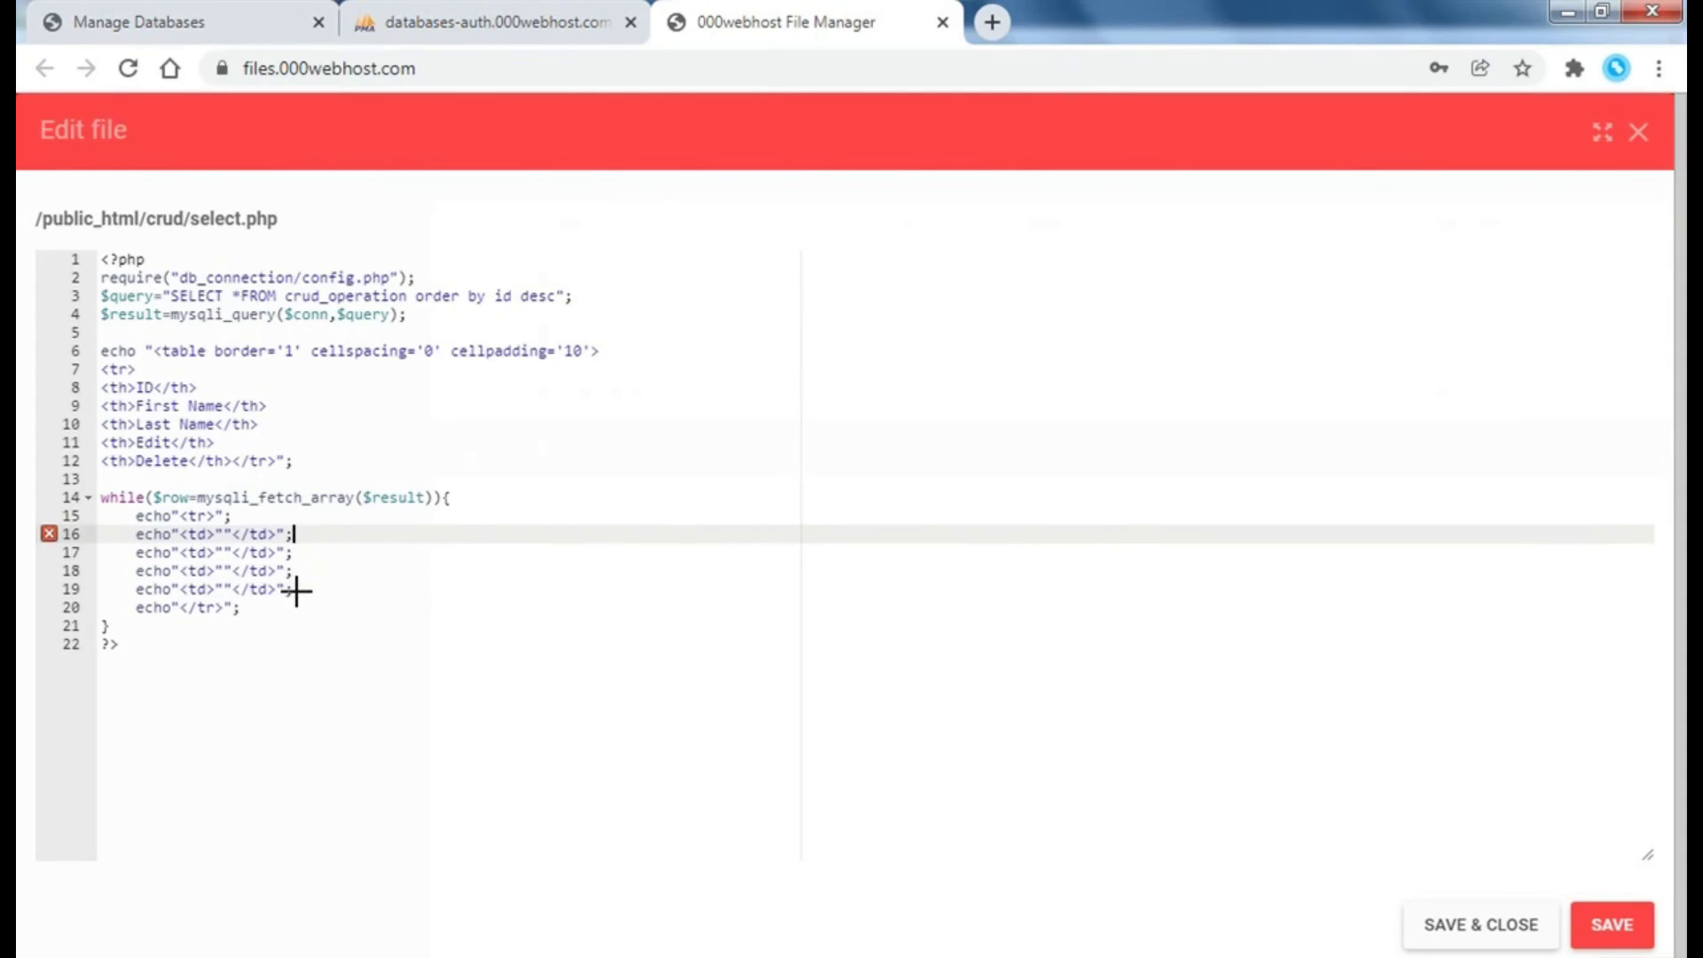
key("Left")
key("Left")
key("Left")
key("Left")
key("Left")
key("Left")
key("Left")
type("..")
type("$row[i")
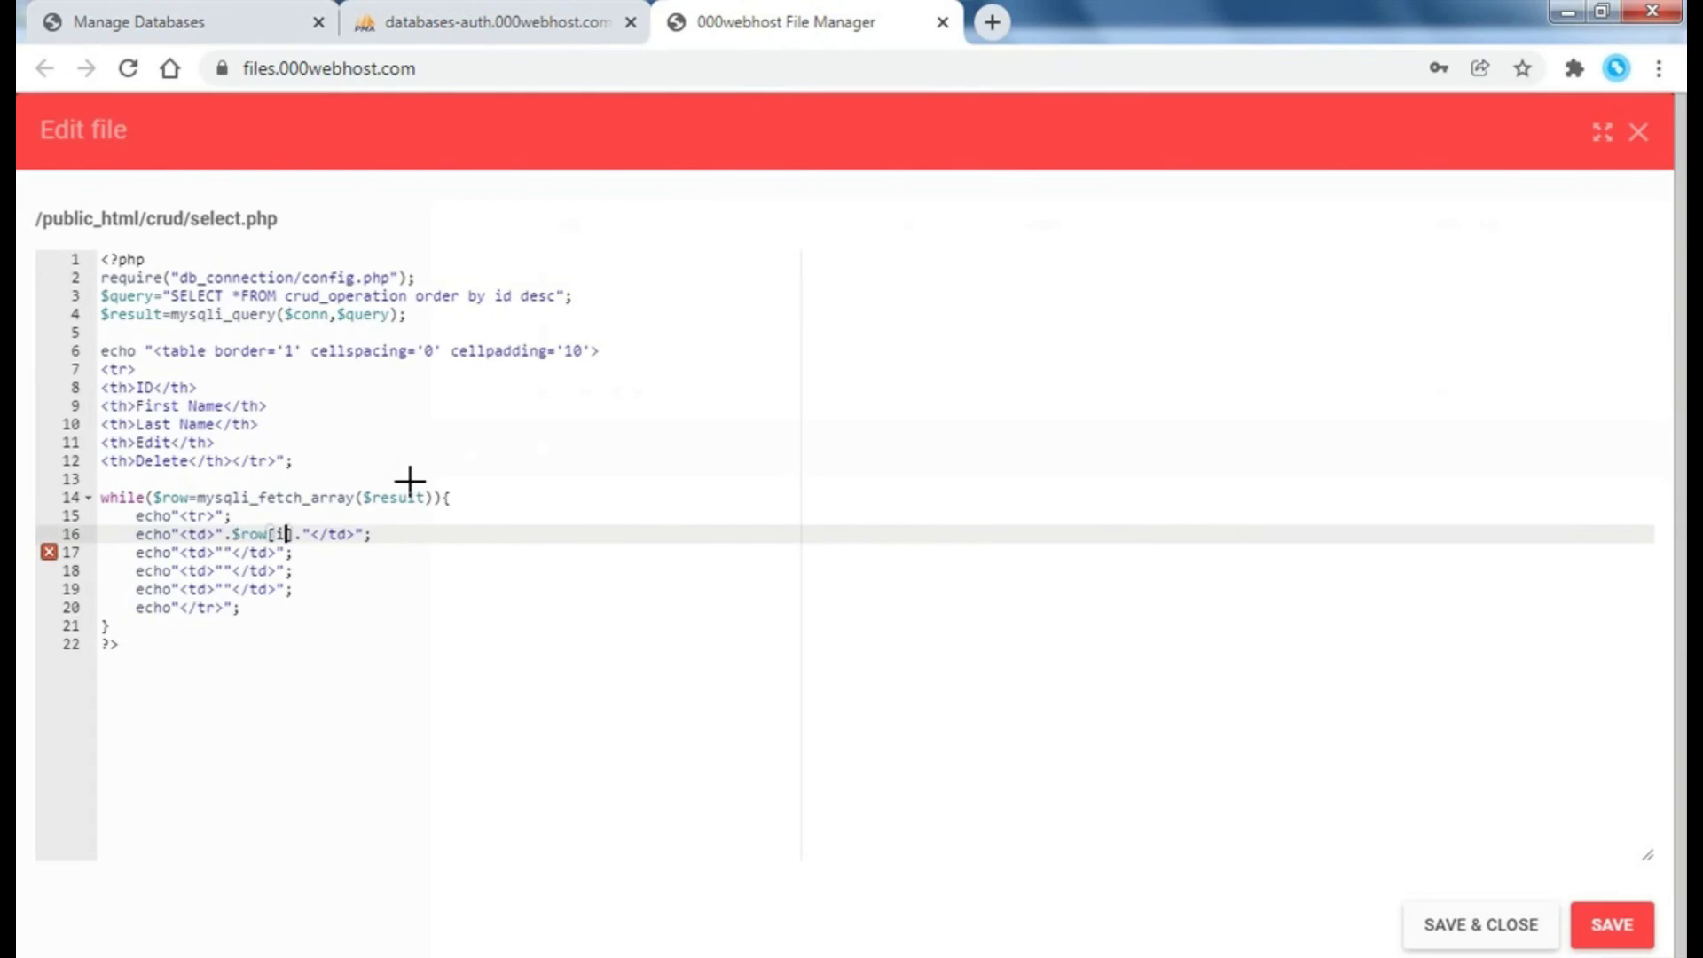
key("BackSpace")
type("'id")
key("Right")
key("Right")
- Fill the next two cell lines with $row['fname'] and $row['lname']
key("shift+Left")
key("shift+Left")
key("shift+Left")
key("shift+Left")
key("shift+Left")
key("shift+Left")
key("ctrl+c")
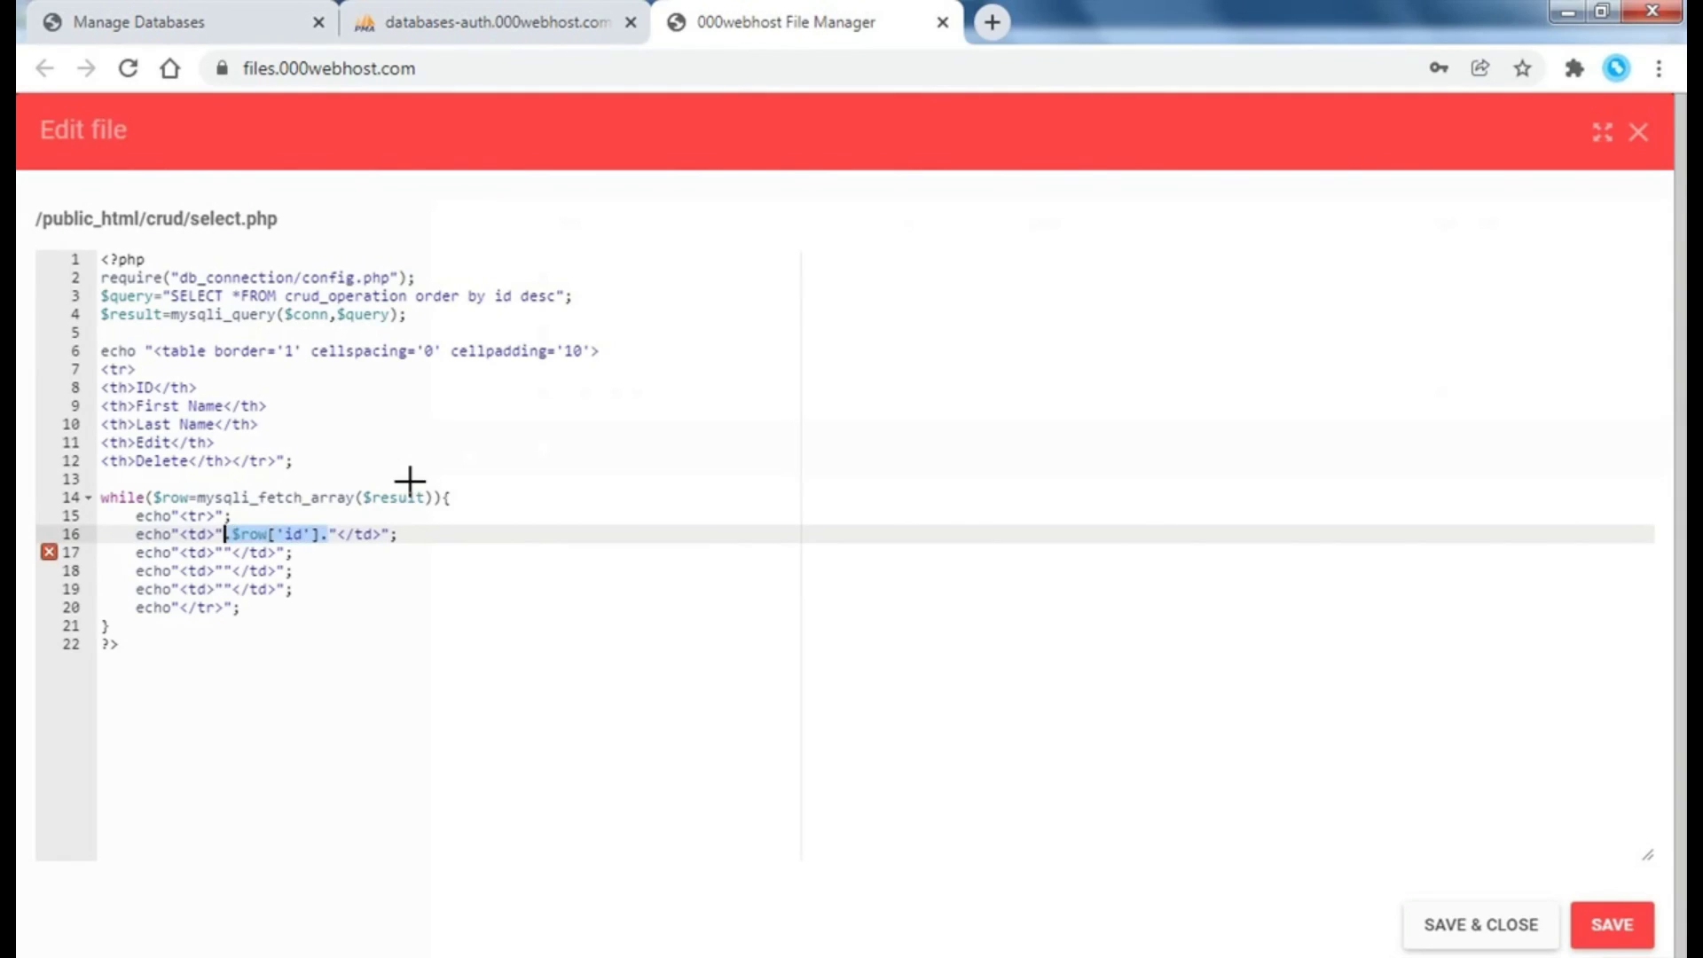
key("Down")
type(".")
key("ctrl+v")
key("Left")
key("Left")
key("Left")
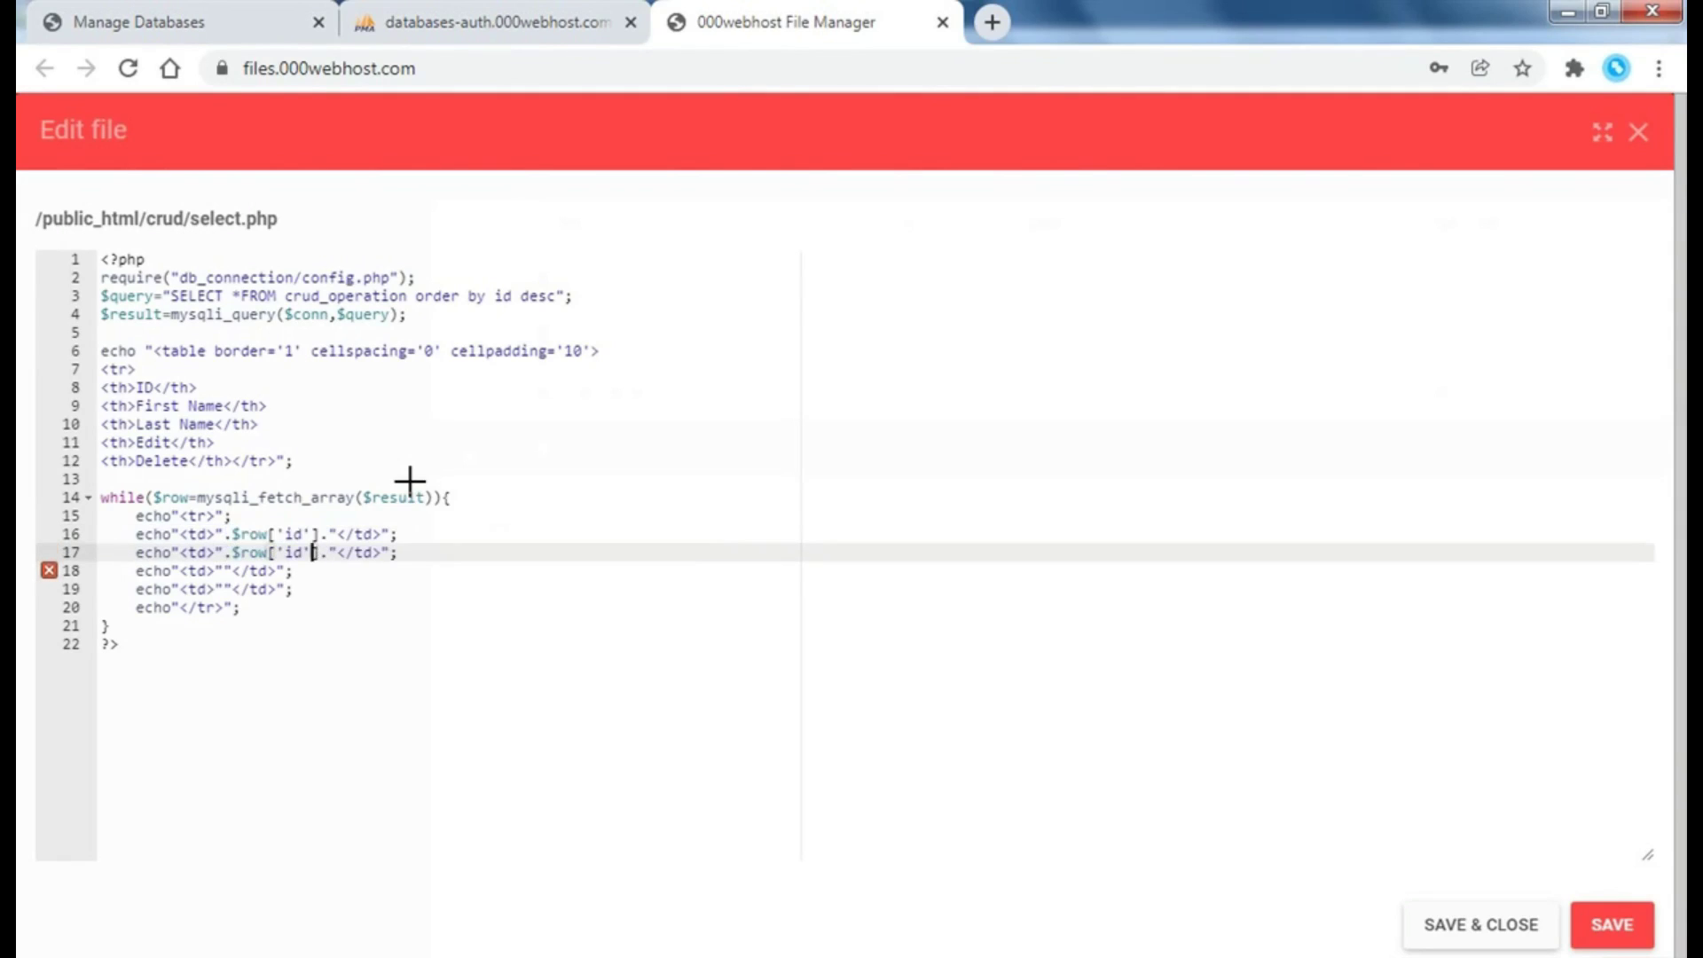
key("BackSpace")
key("BackSpace")
type("fna")
type("me")
key("Down")
key("Left")
key("Left")
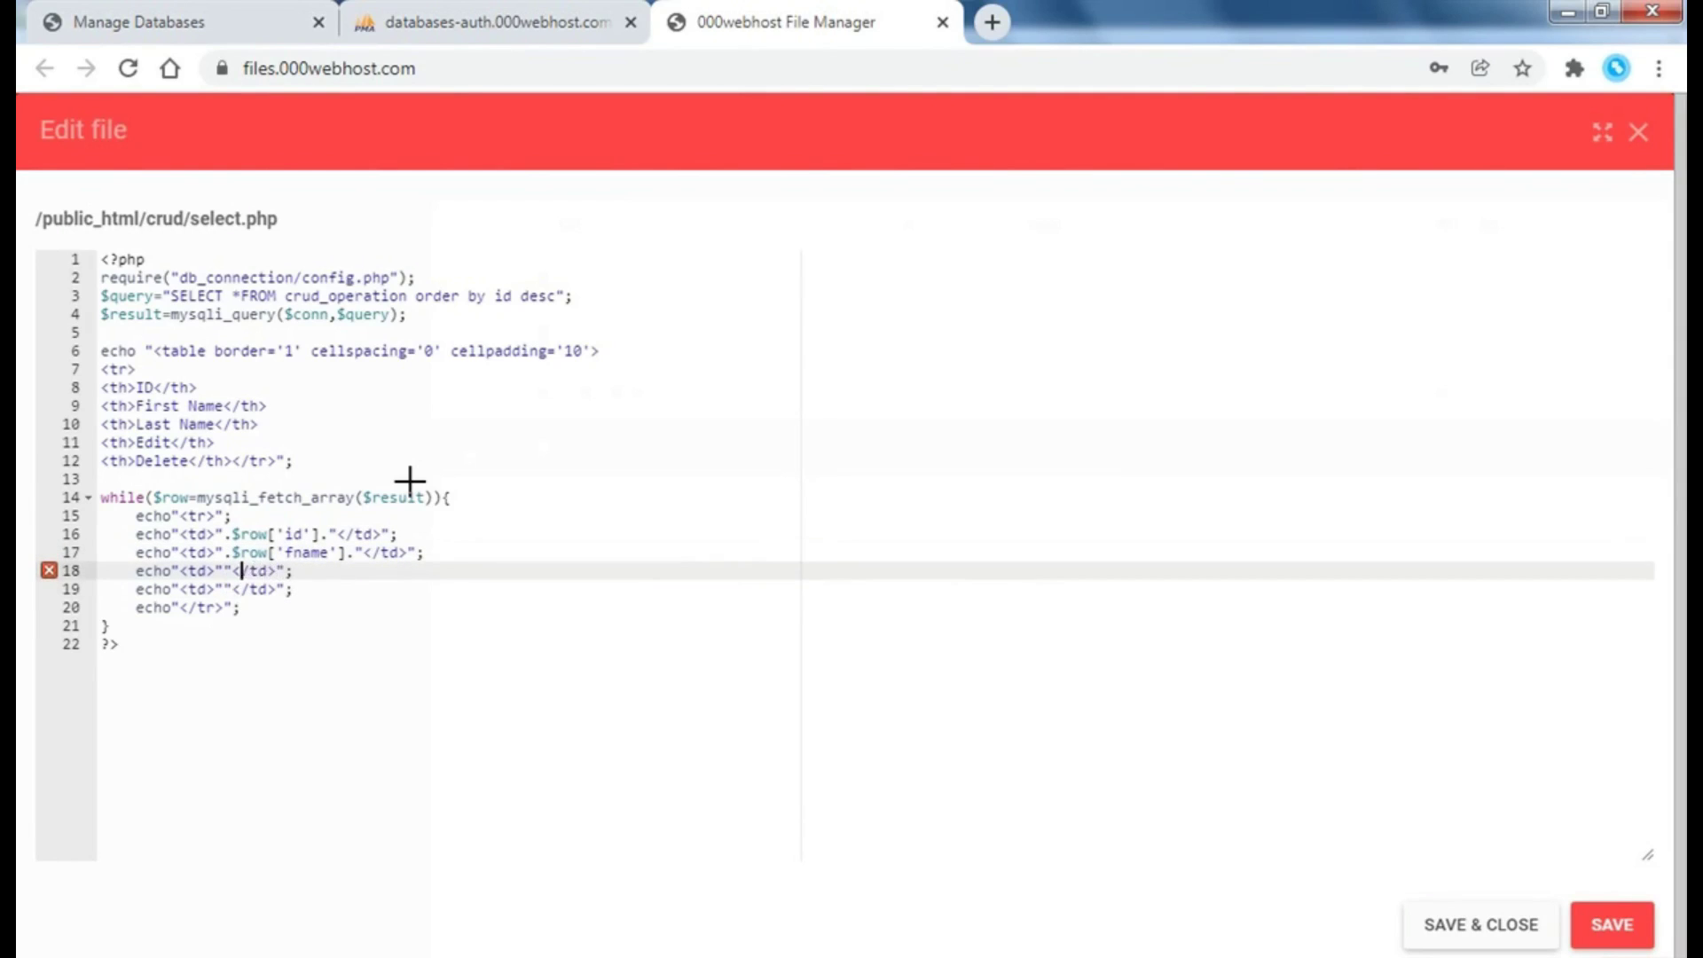
key("Left")
key("Left")
key("ctrl+v")
key("Left")
key("Left")
key("Left")
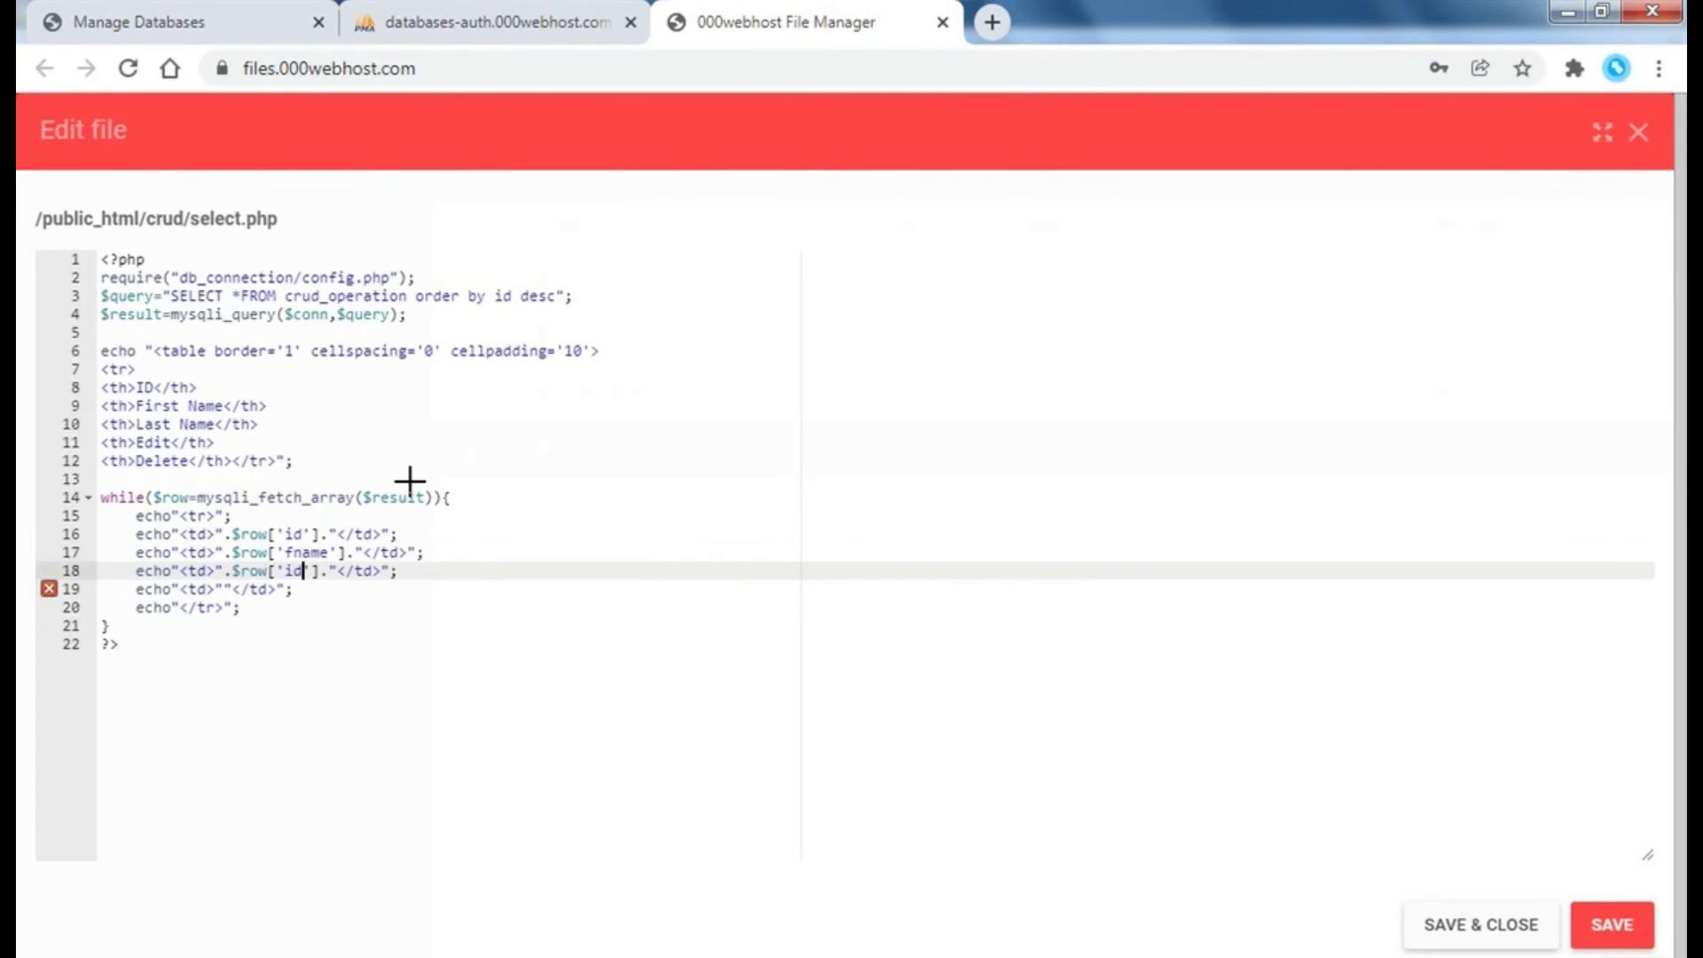
key("BackSpace")
- Delete the unneeded fourth cell line and the leftover empty line
key("BackSpace")
type("lname")
key("Down")
key("shift+Home")
key("BackSpace")
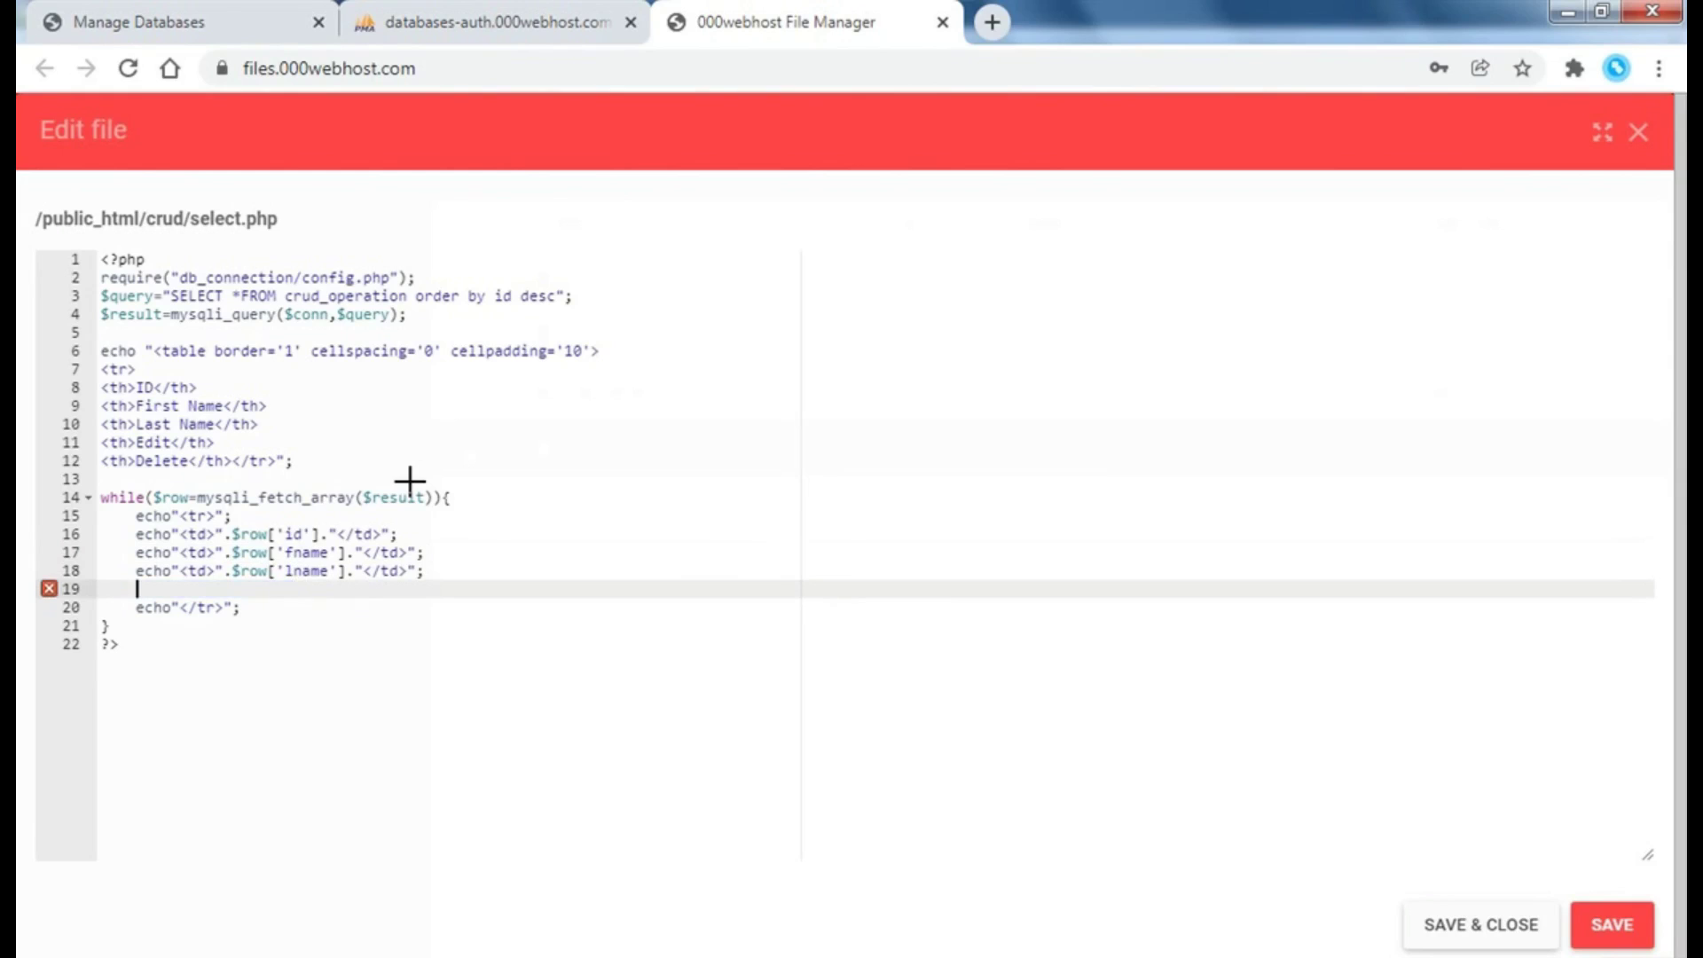
key("BackSpace")
key("Down")
key("Down")
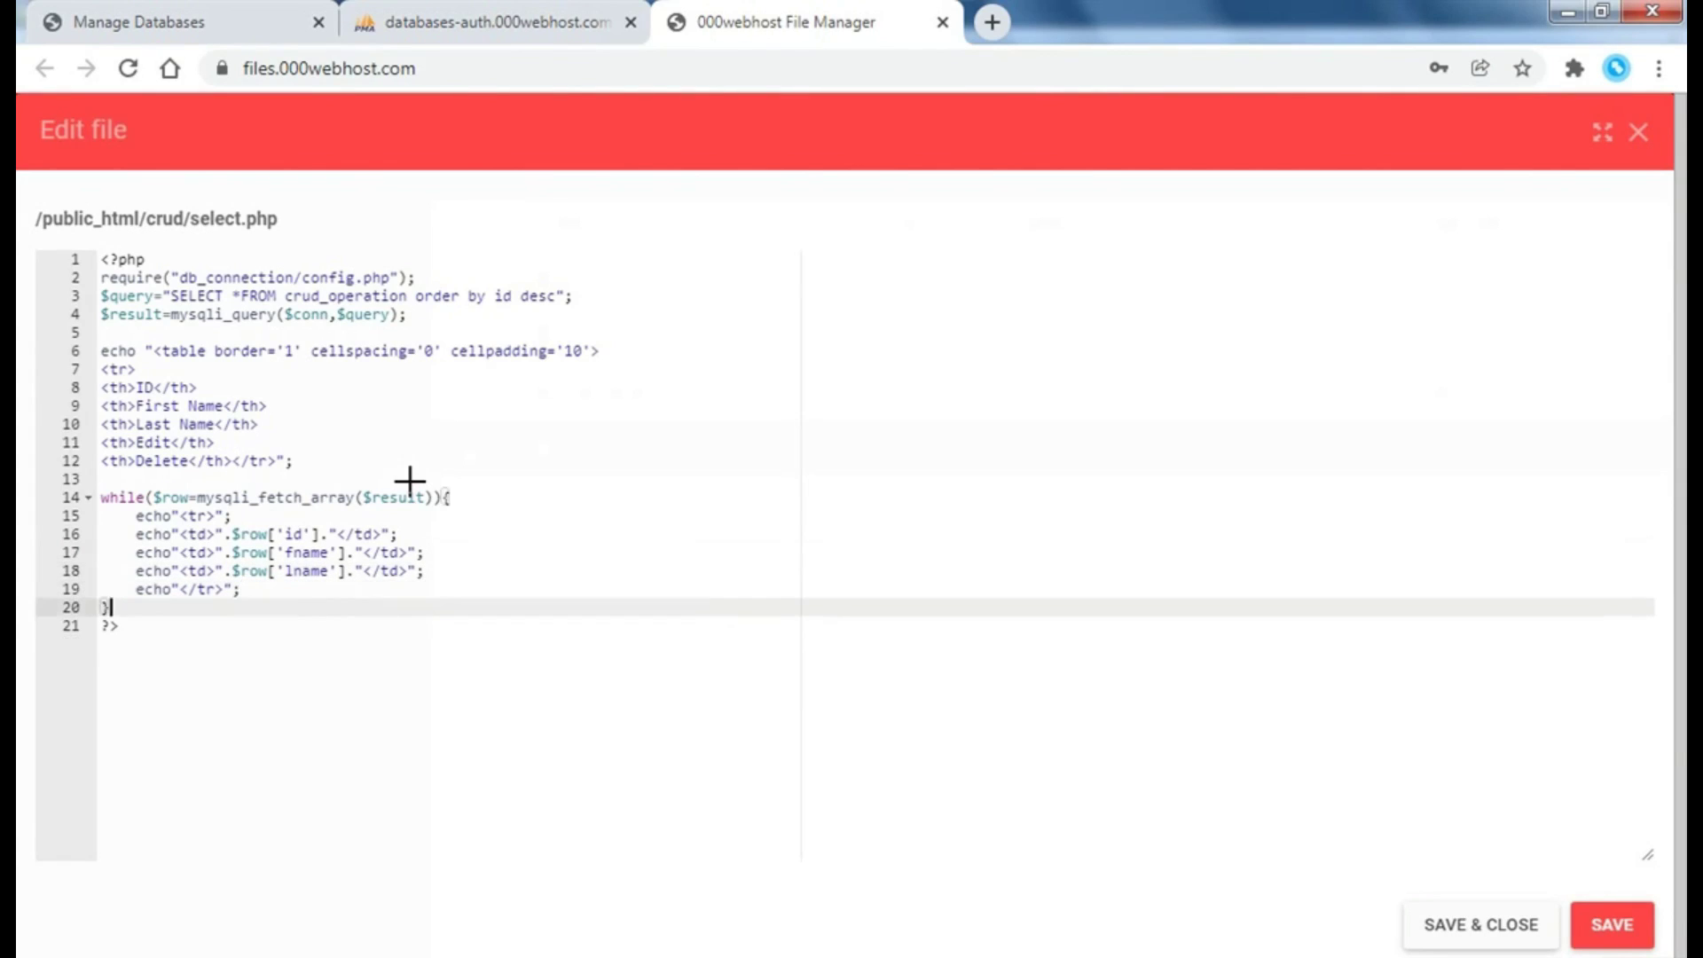
- Add echo"</table><p>"; after the loop and save select.php
key("Return")
type("echo\"")
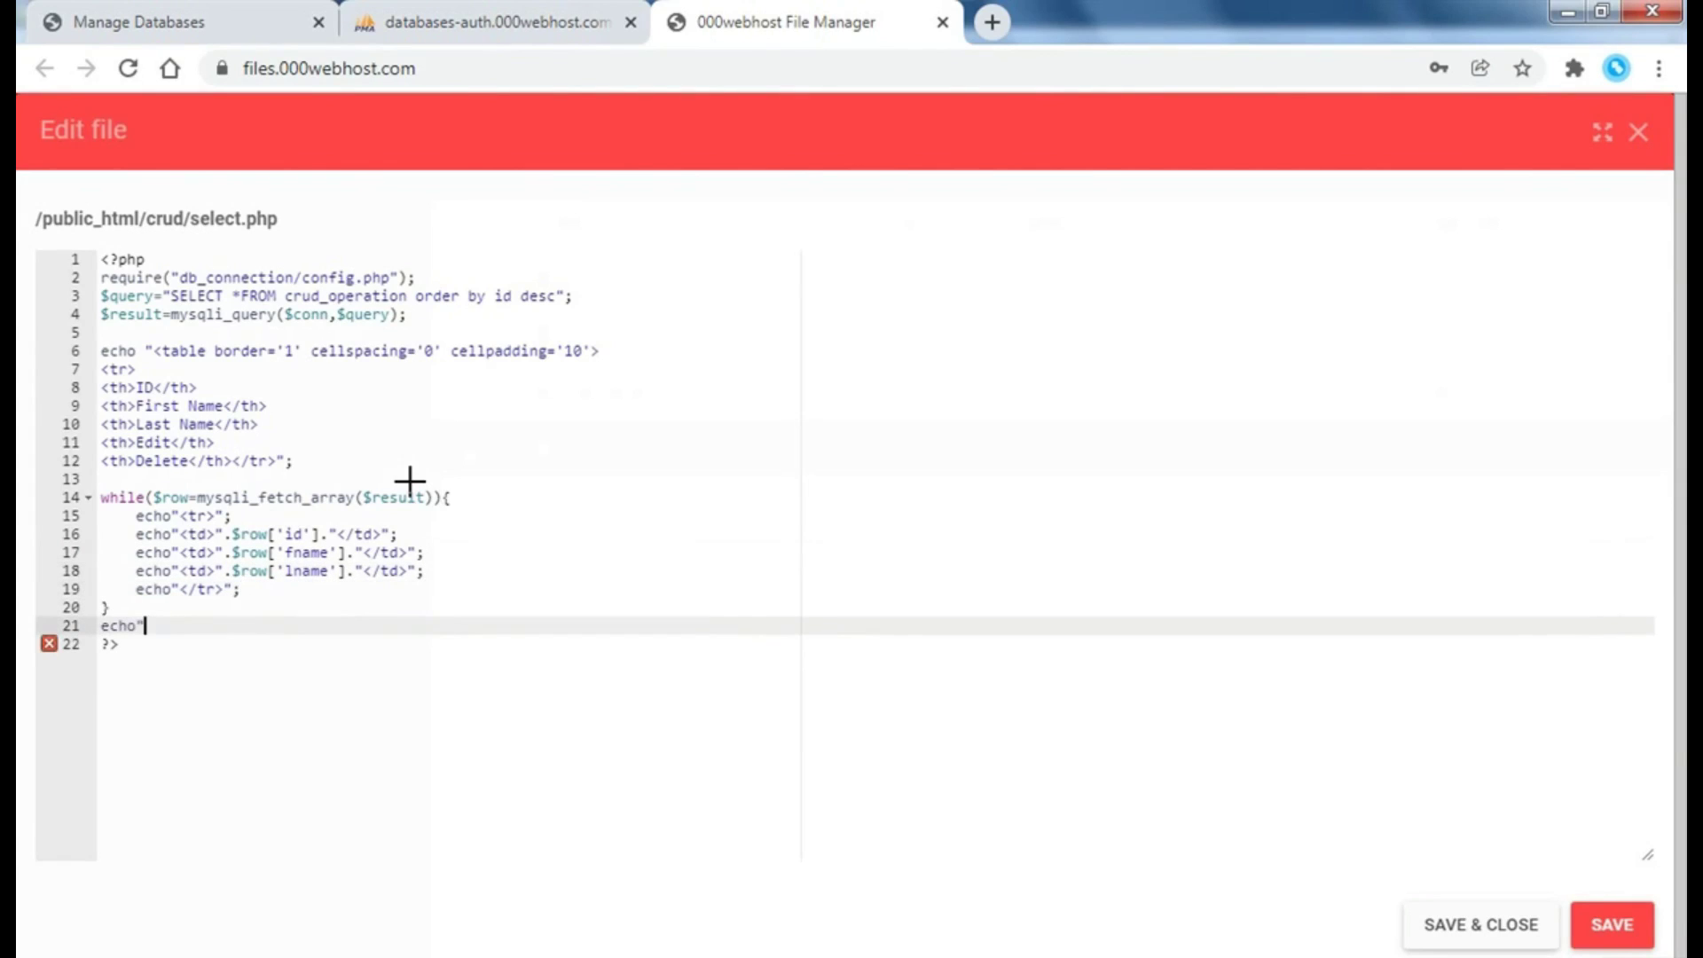
type("</table")
type("><")
type("/")
key("BackSpace")
type("p")
type(">\";")
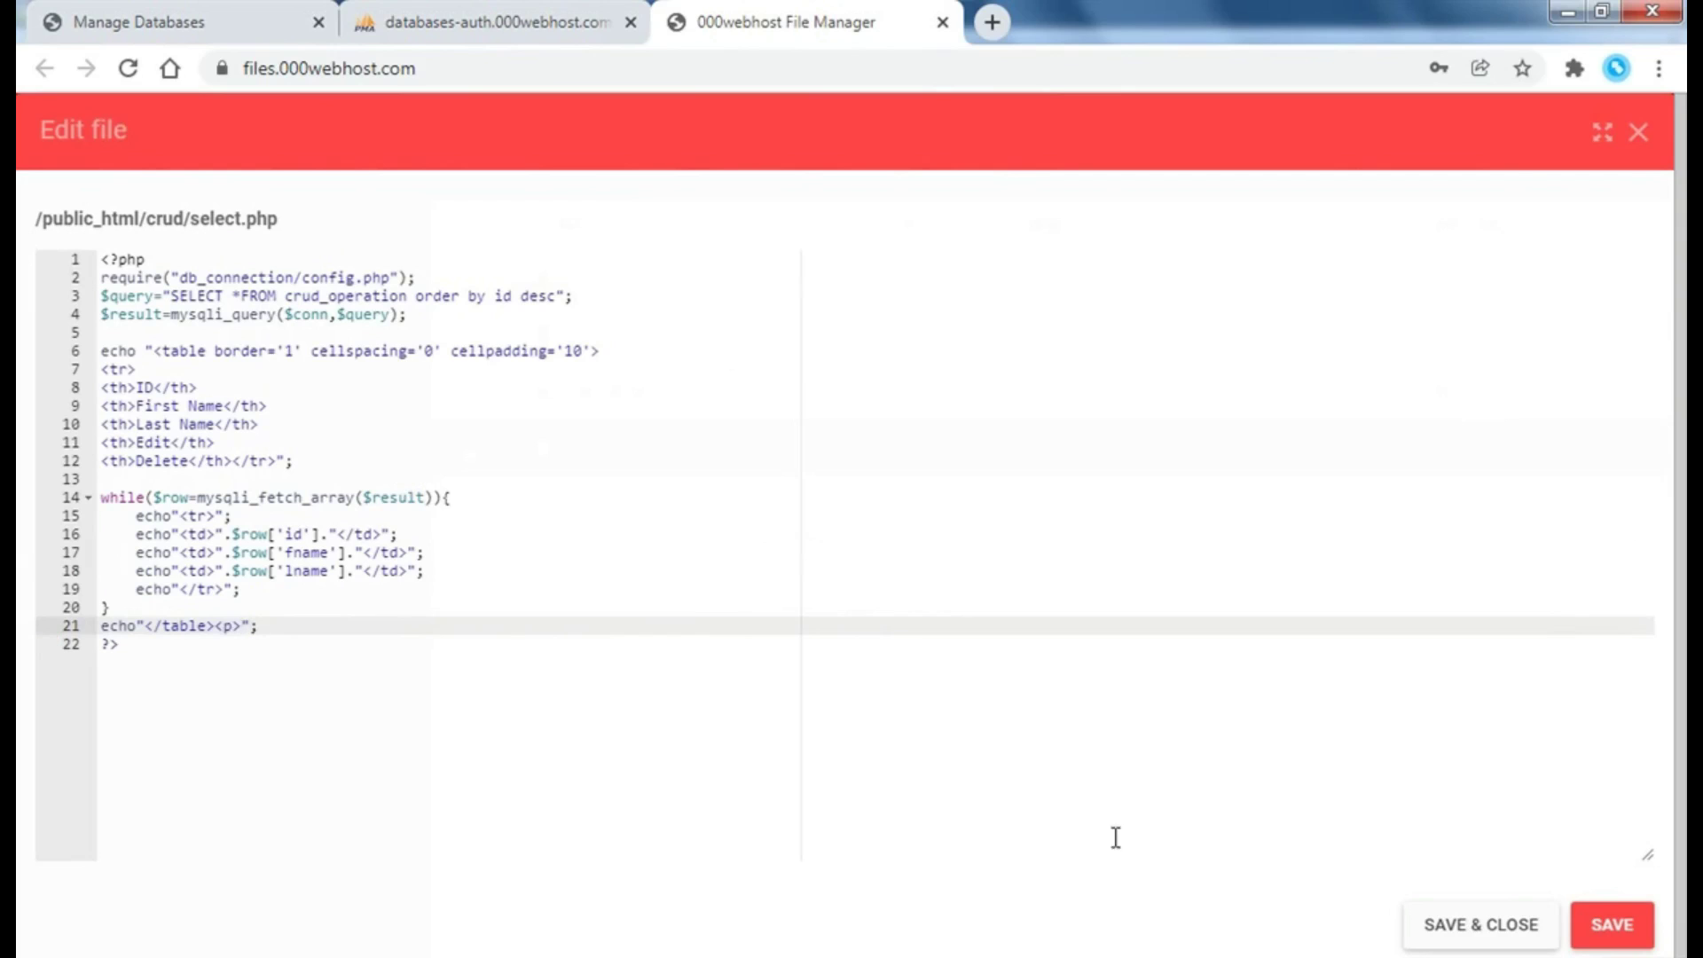
left_click(1590, 925)
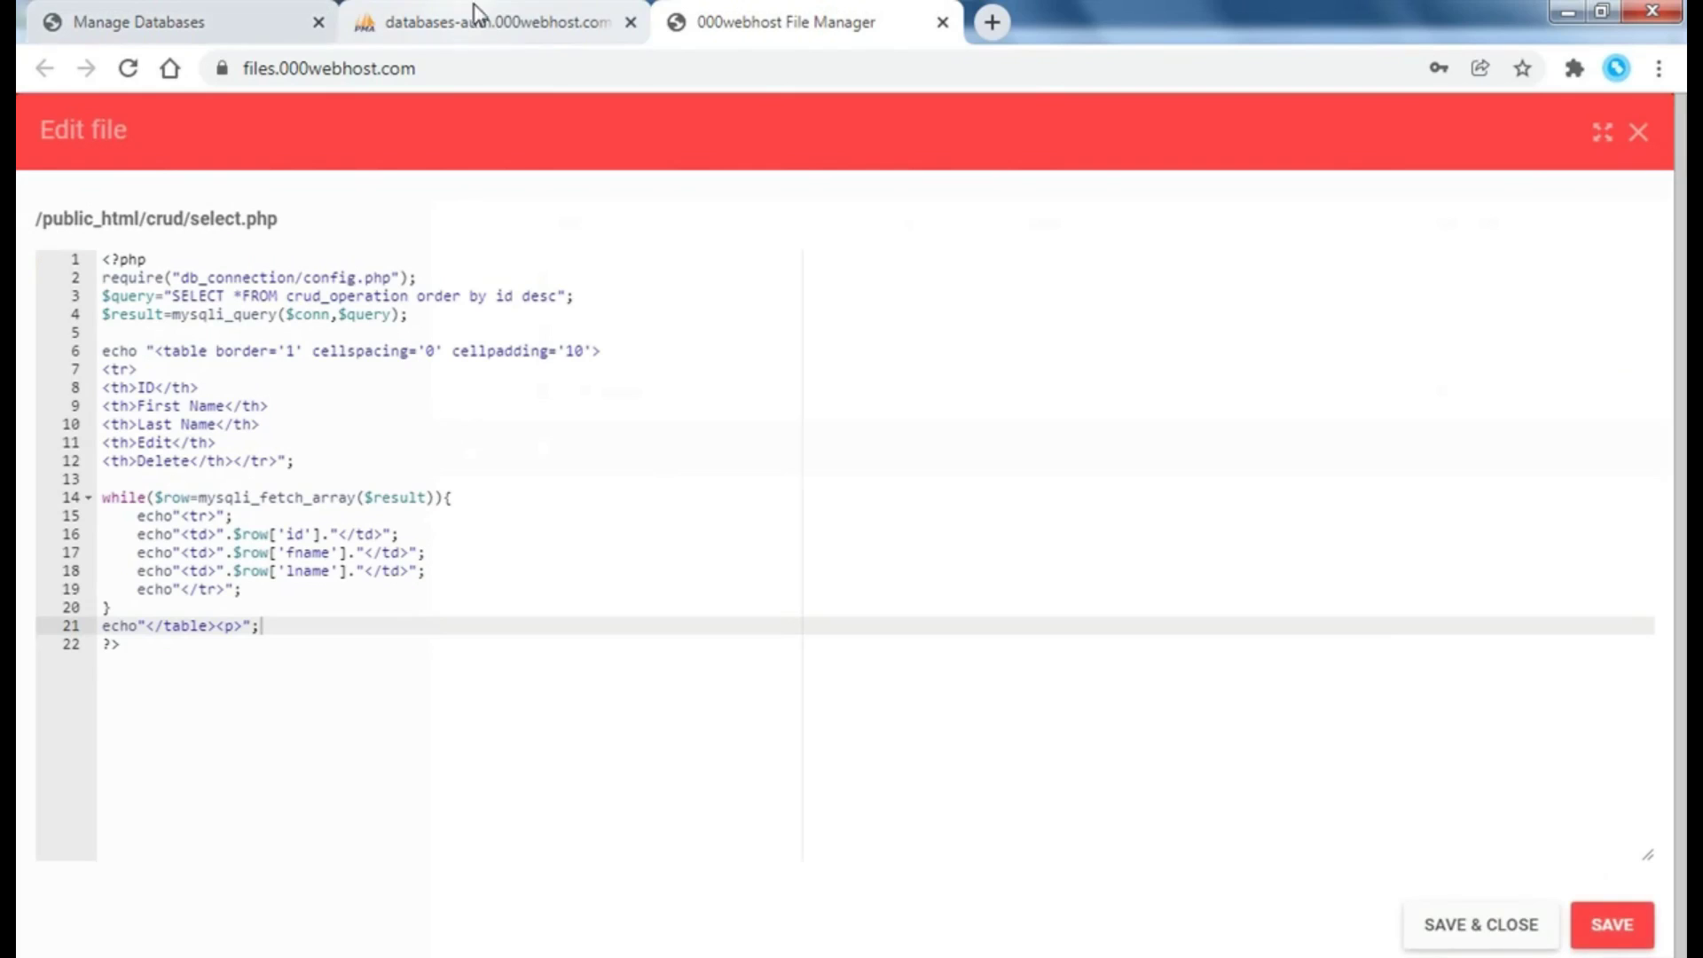
key("alt+Tab")
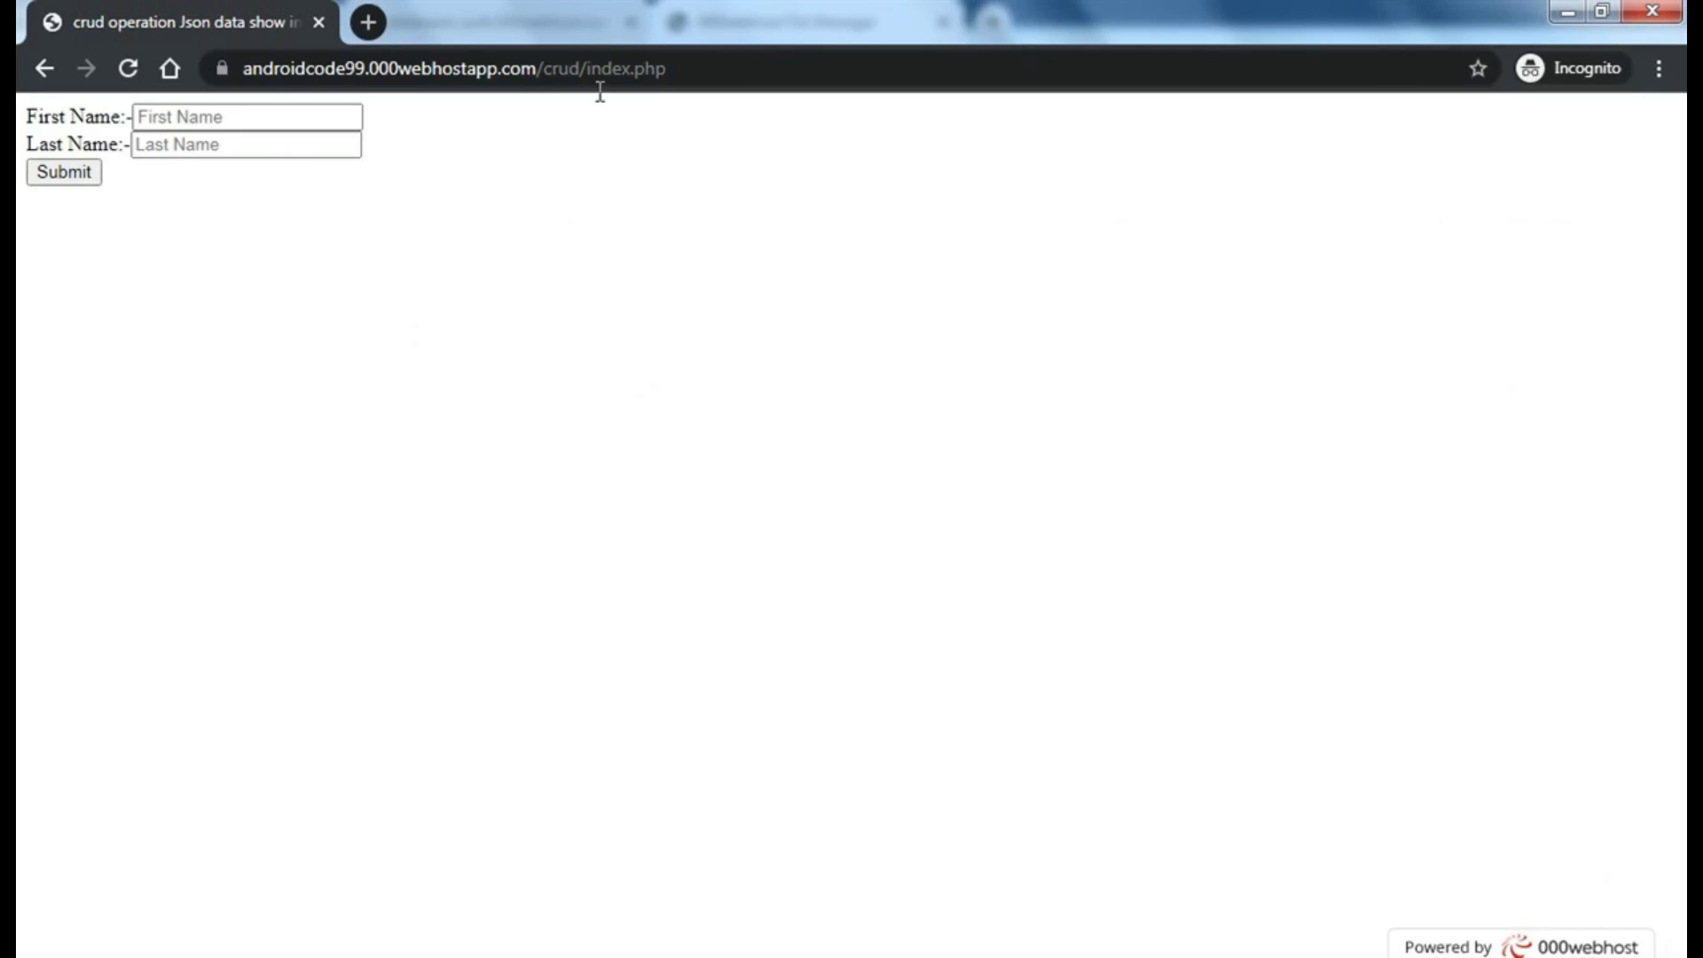
- Load the live crud/select.php in a new incognito tab, showing the record-1 table
left_click(314, 67)
key("ctrl+c")
left_click(368, 22)
key("ctrl+v")
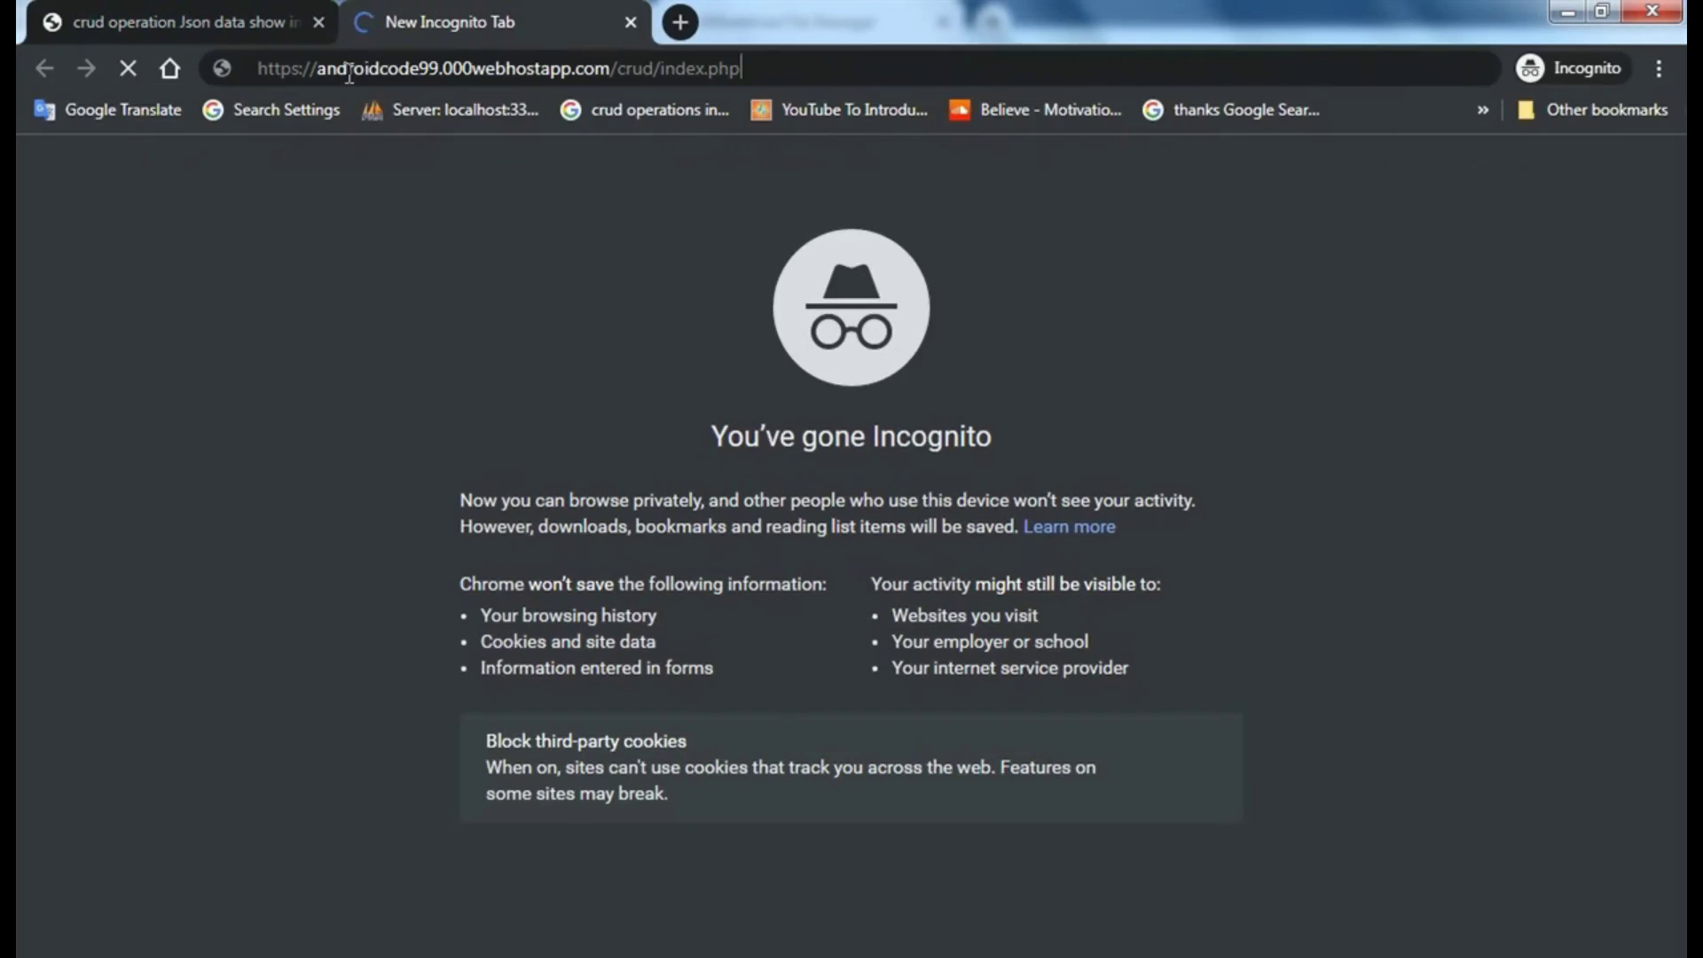
key("ctrl+shift+Left")
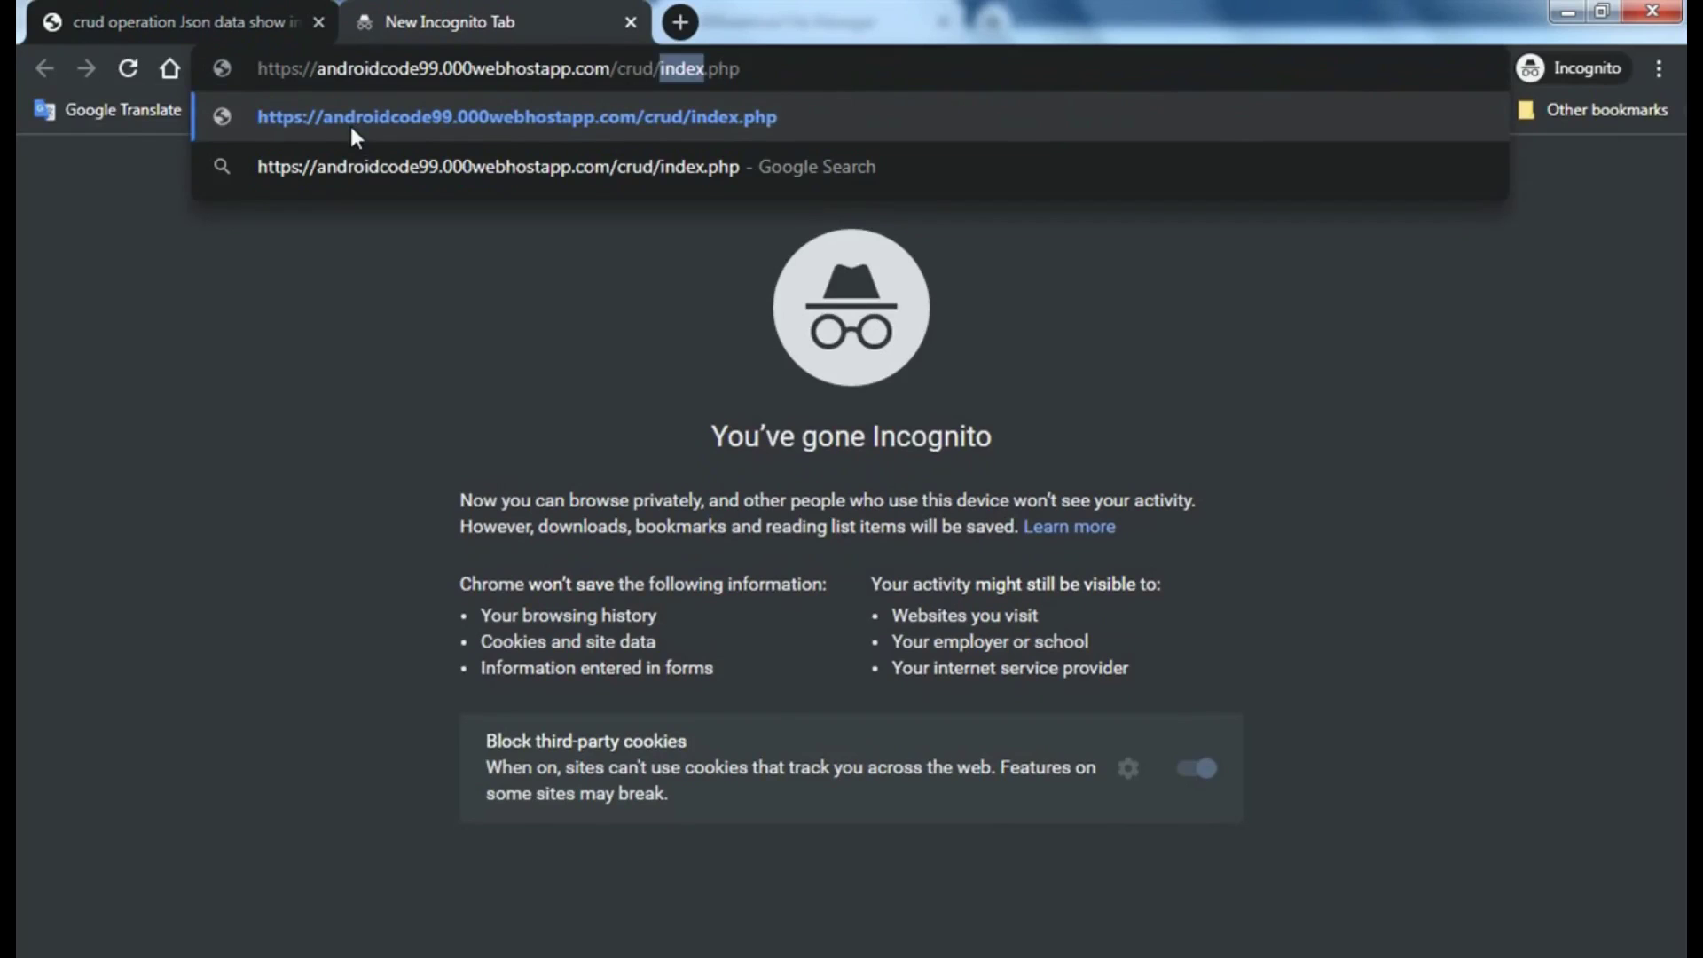
type("selecdt")
type("t")
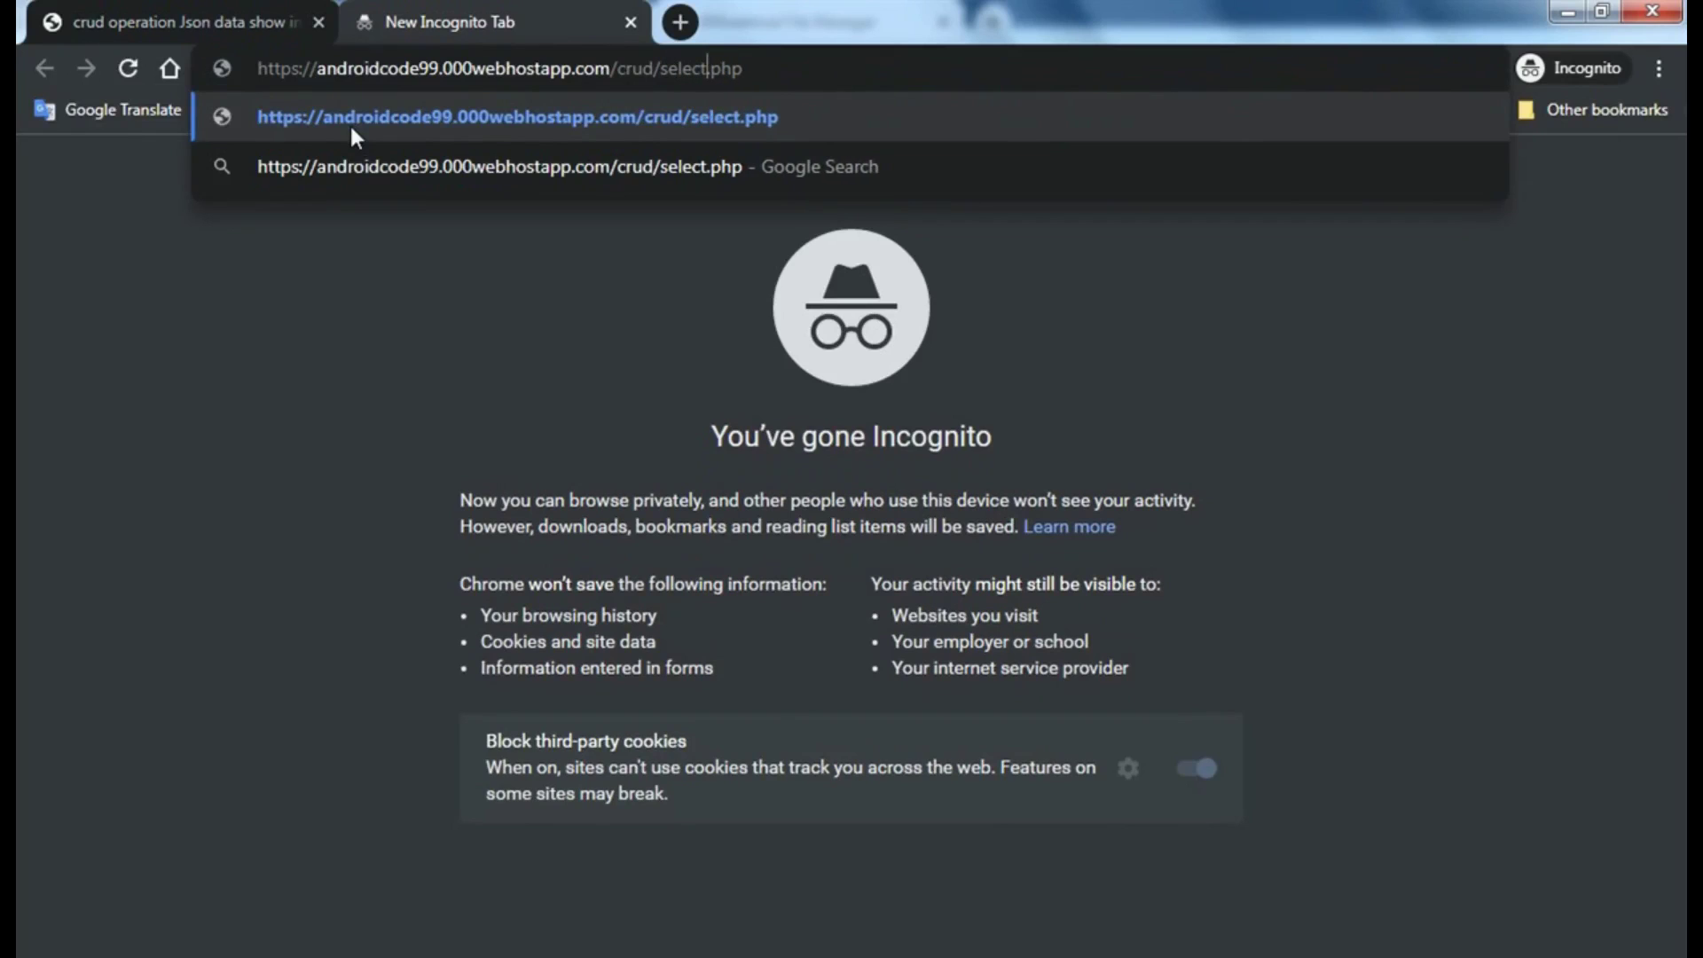
key("Return")
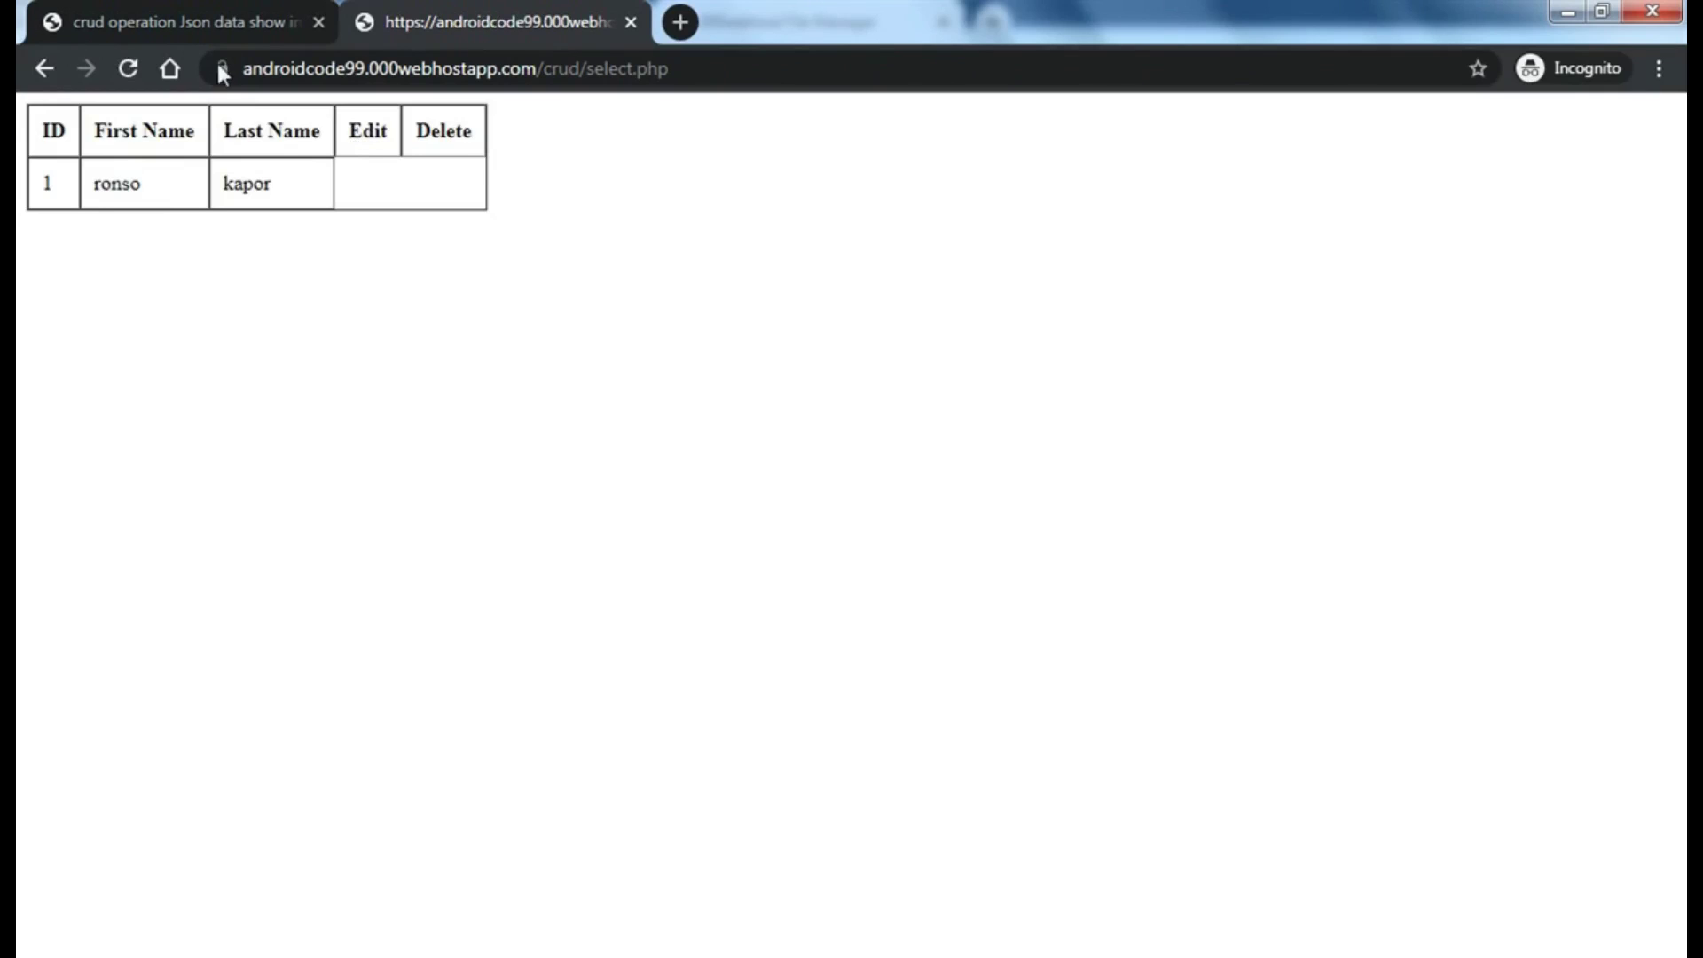
left_click(466, 206)
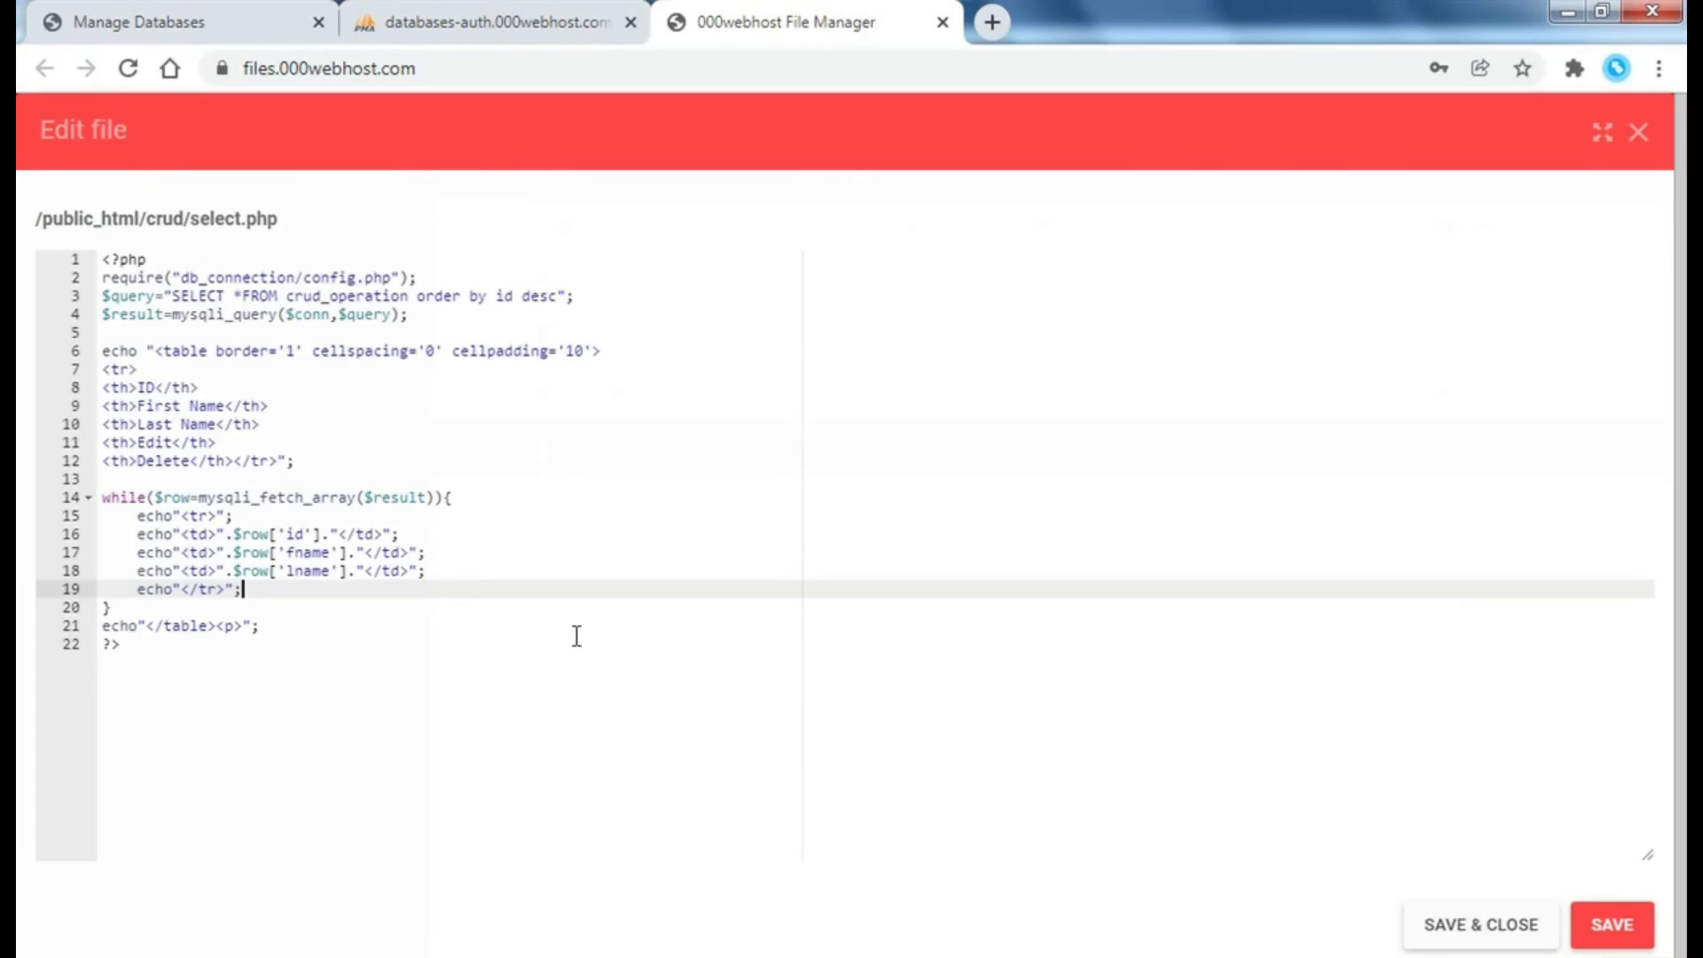
- Add a cell echoing <a href='edit.php?id=$row[id]'>Edit</a> after the lname cell
left_click(510, 570)
key("Return")
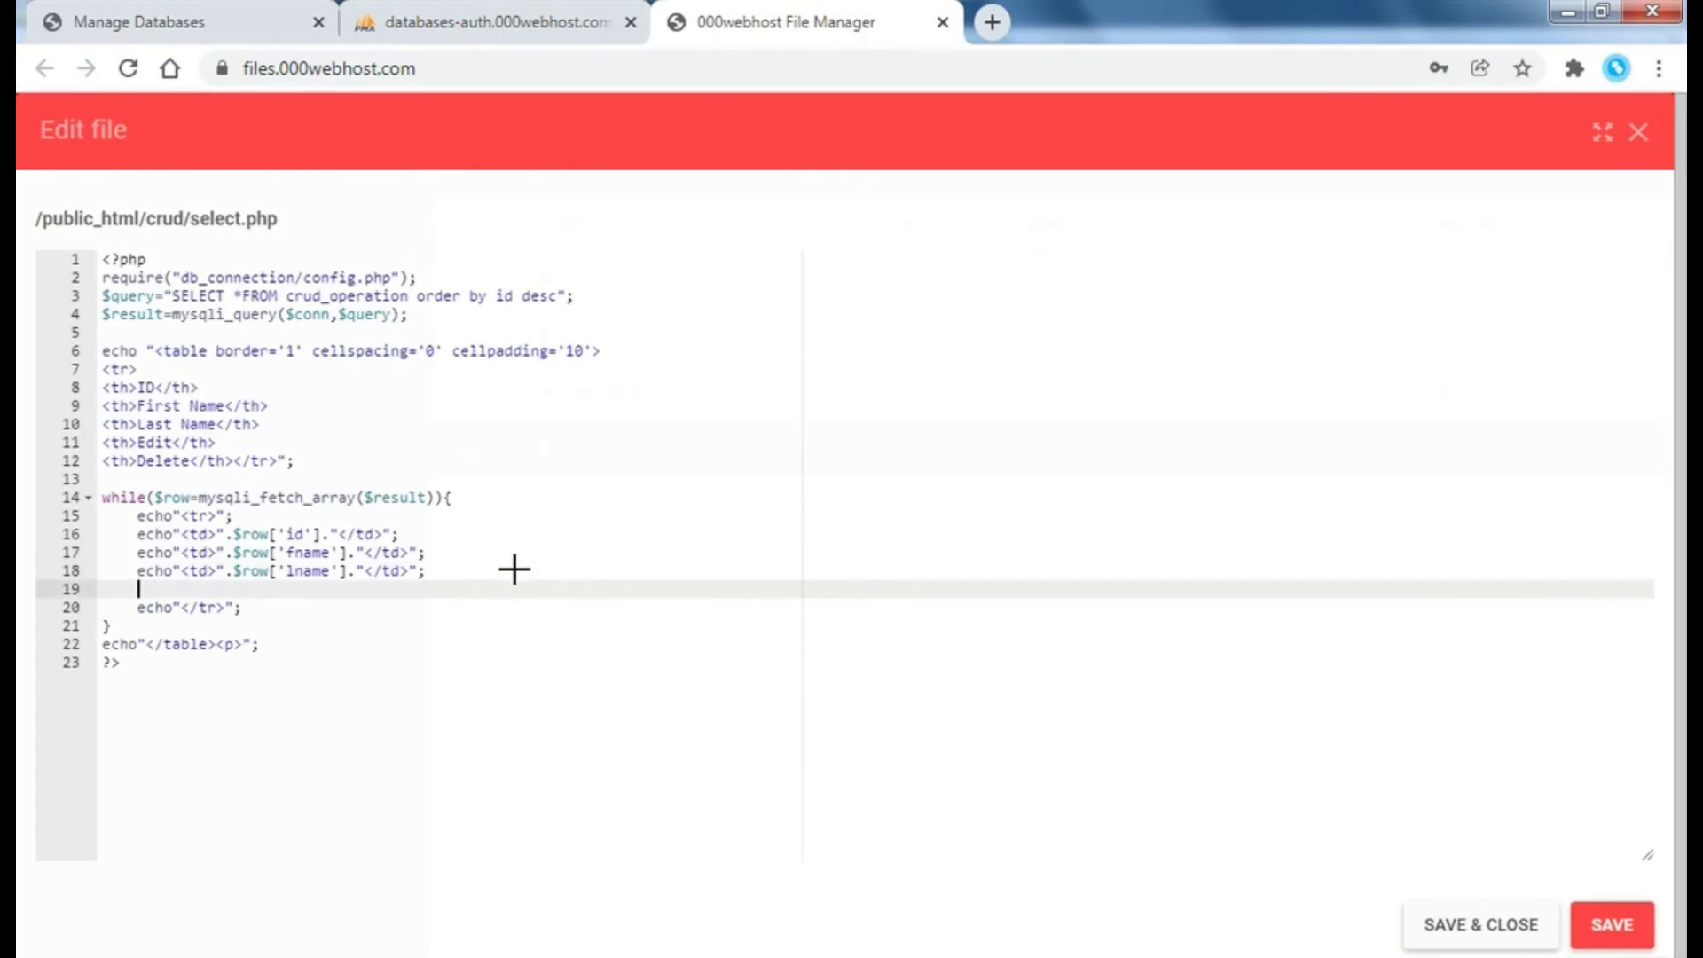
type("echo\"<")
type("td>")
type("<a hr")
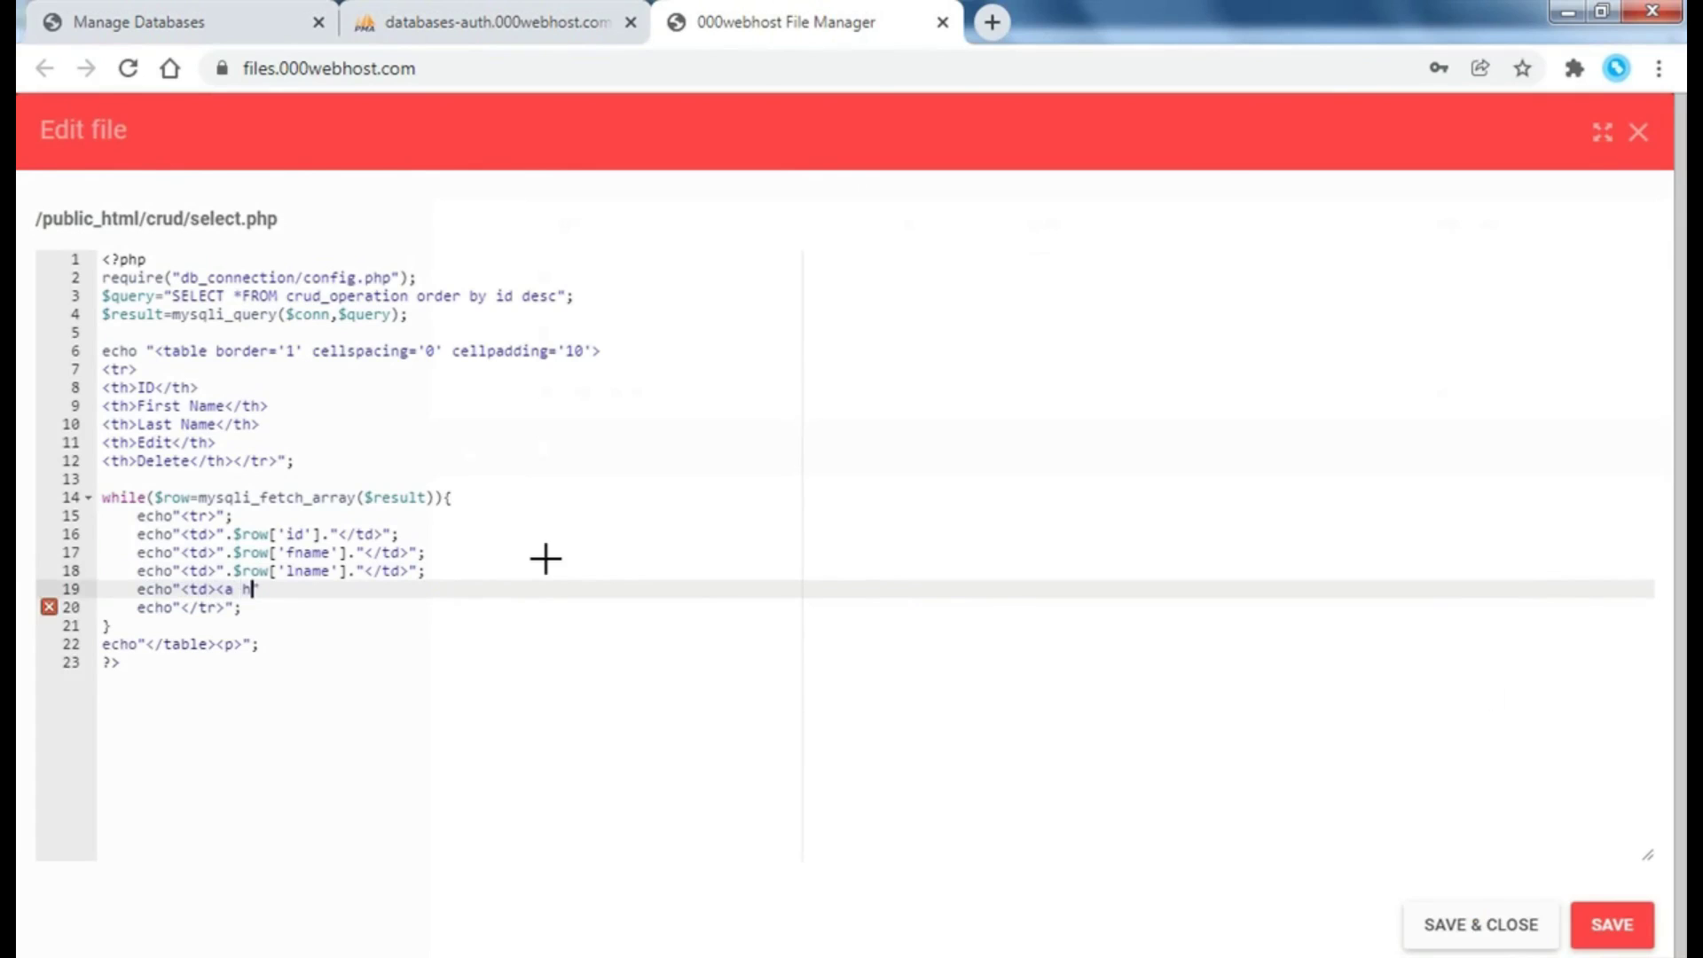
type("ef='")
type("edit")
type(".php")
type("?id=")
type("$row[")
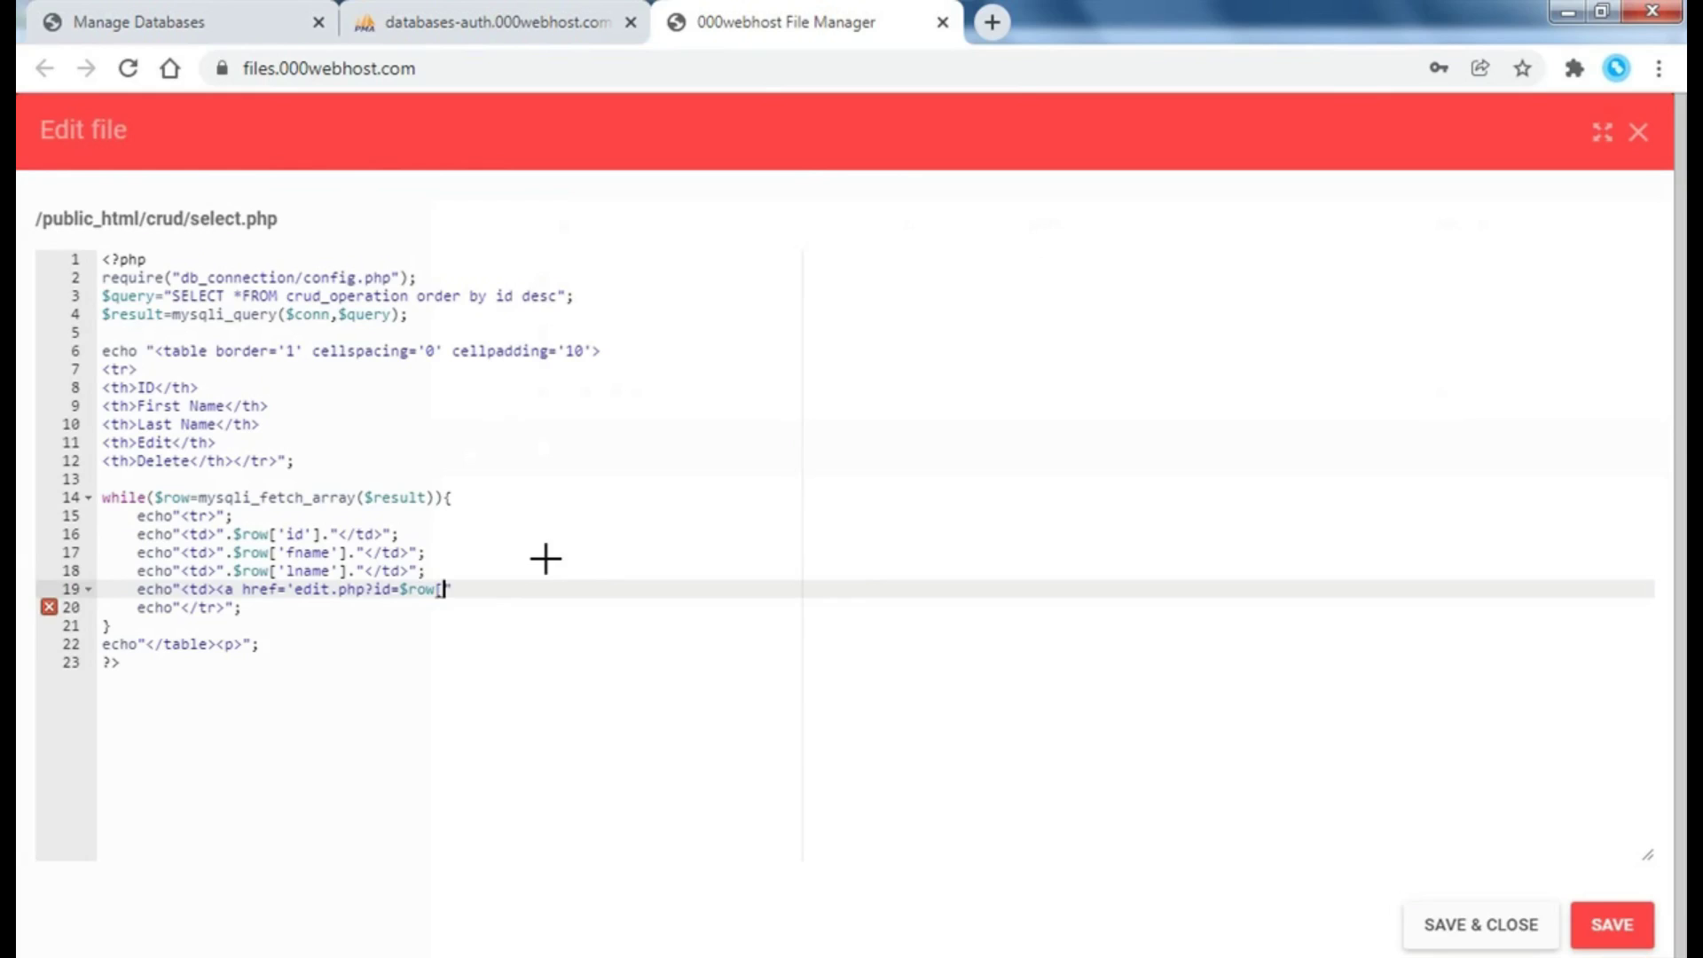
type("id]")
type("'>")
type("Edit<")
type("/a><t")
type("d")
key("BackSpace")
key("BackSpace")
type("/td")
type(">\"")
type(";")
- Add a matching cell linking to delete.php?id=$row[id] labelled Delete
key("shift+Home")
key("ctrl+c")
key("End")
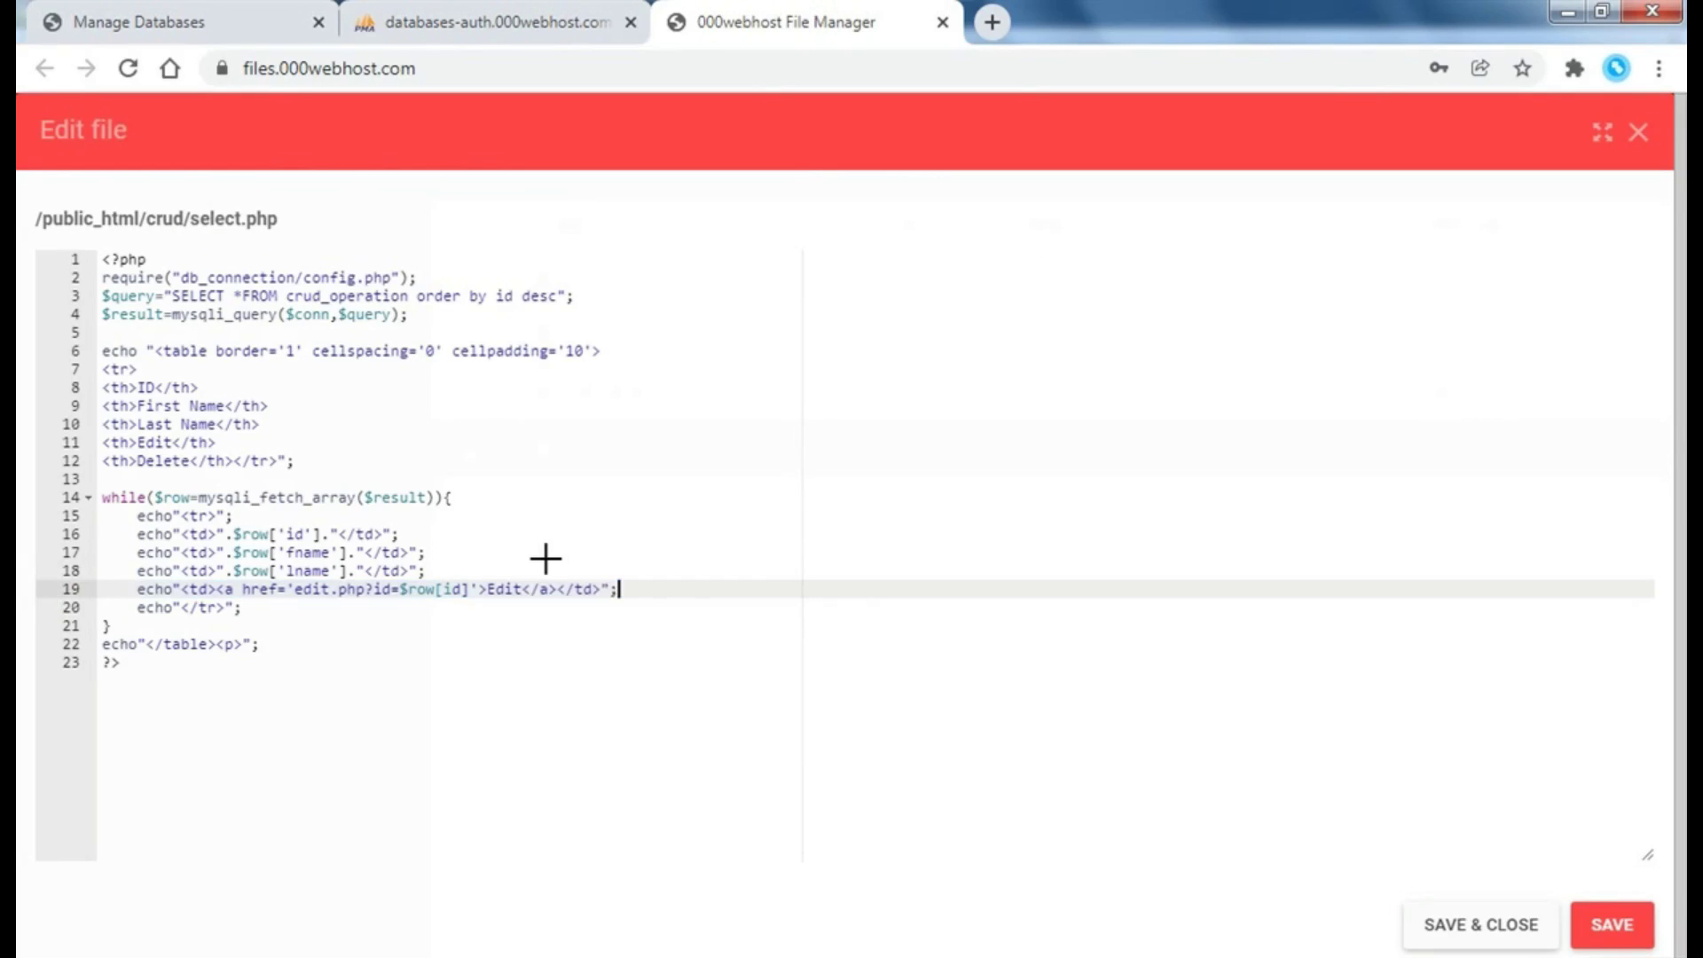
key("Return")
key("ctrl+v")
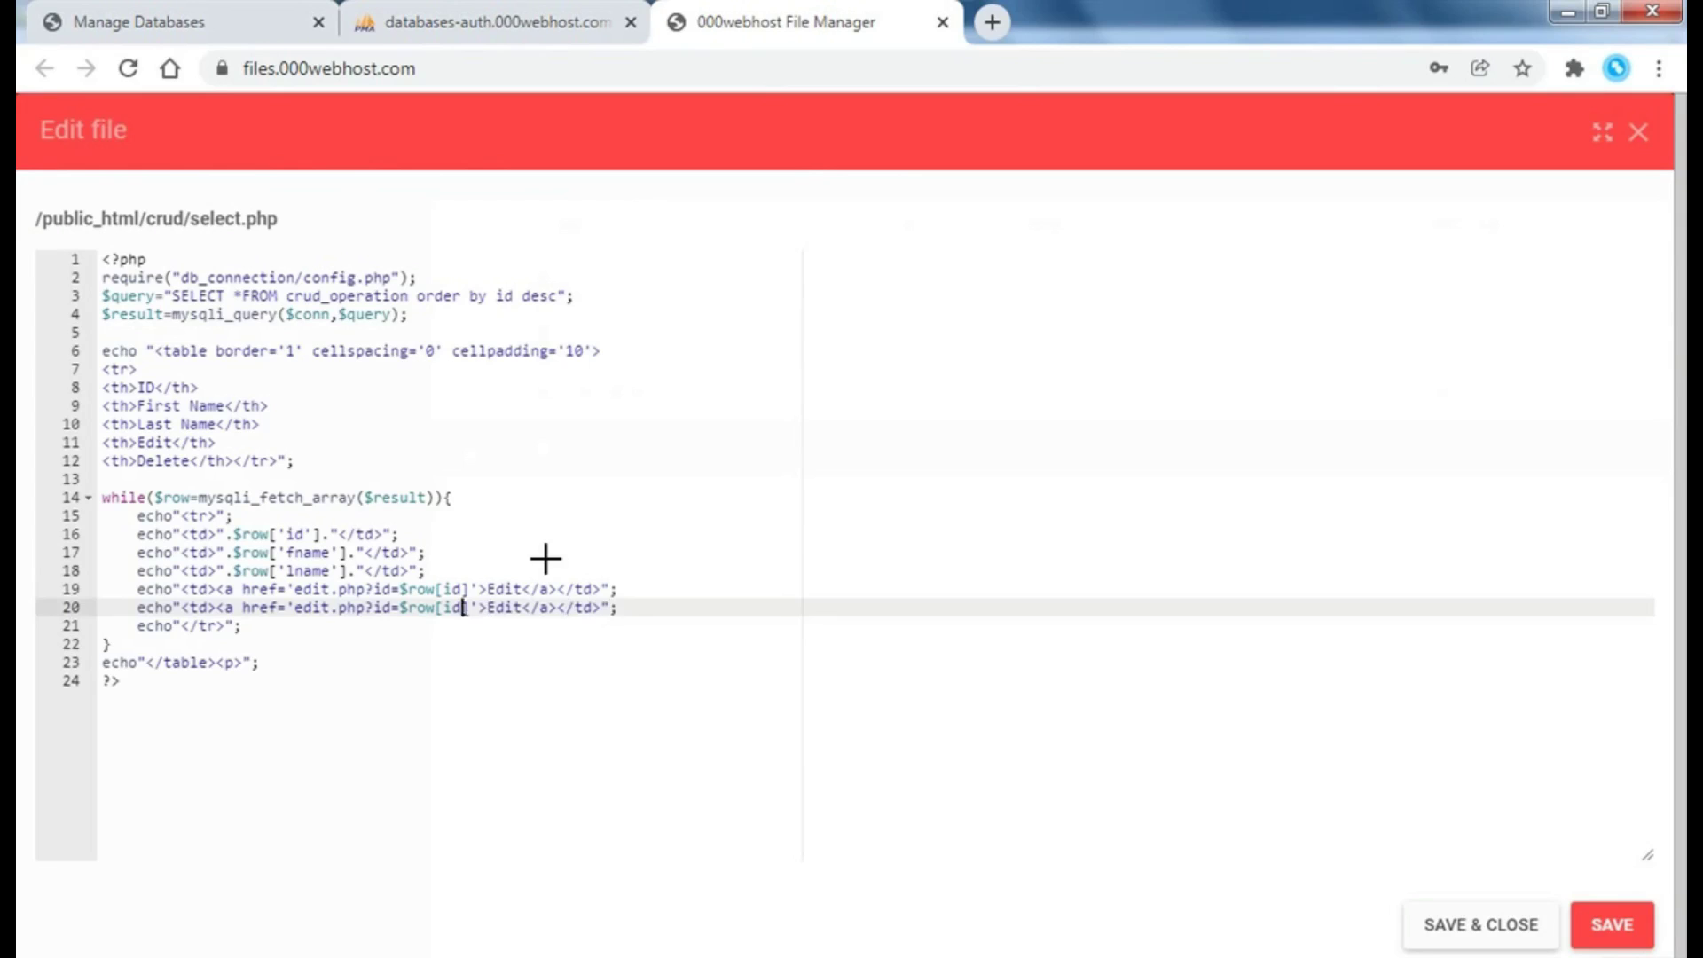
key("BackSpace")
key("BackSpace")
key("BackSpace")
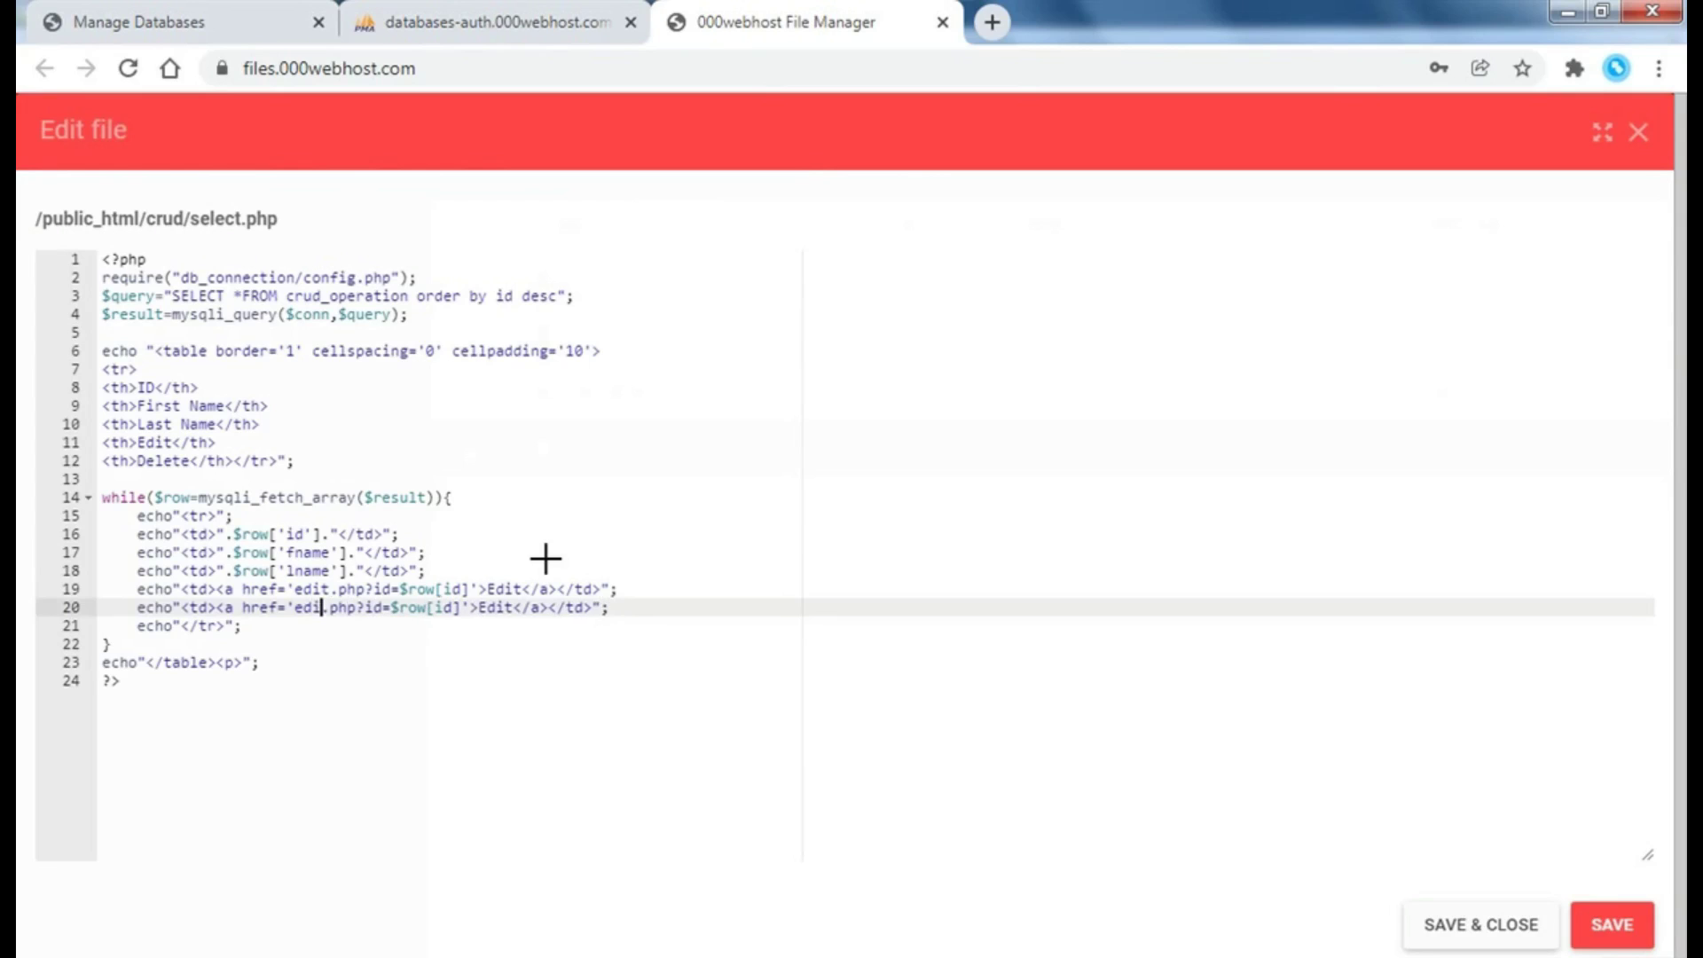
type("delete")
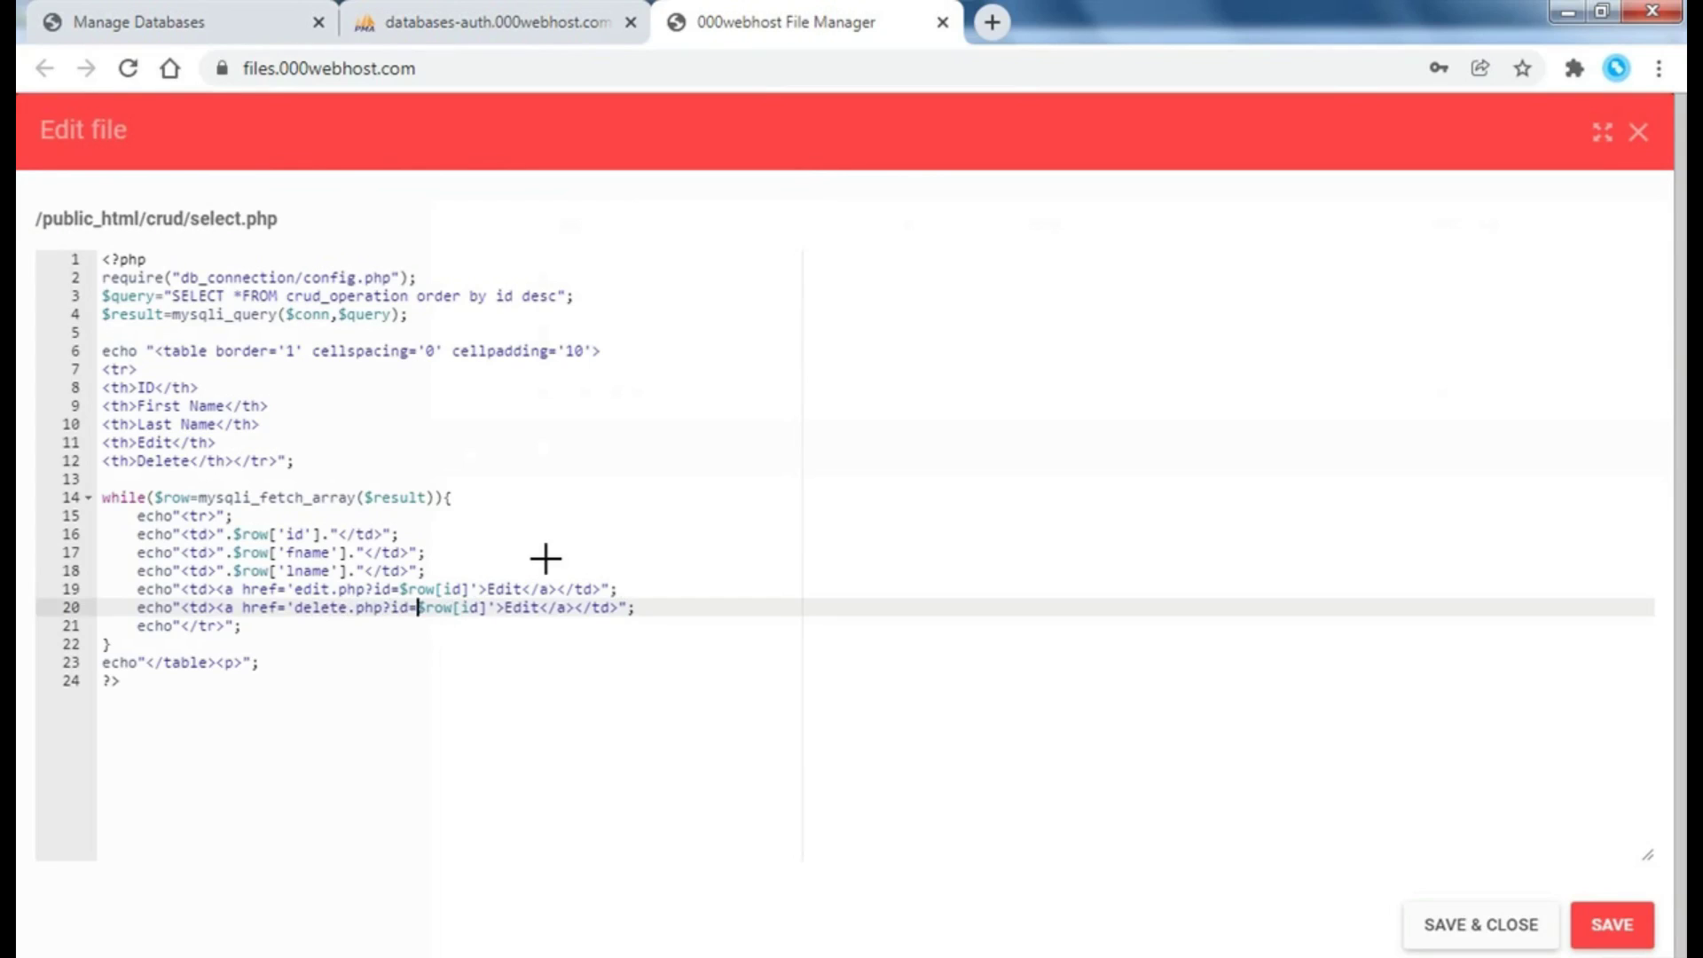
key("Right")
key("Right")
key("Right")
key("ctrl+shift+Left")
key("BackSpace")
type("De")
type("lete")
key("End")
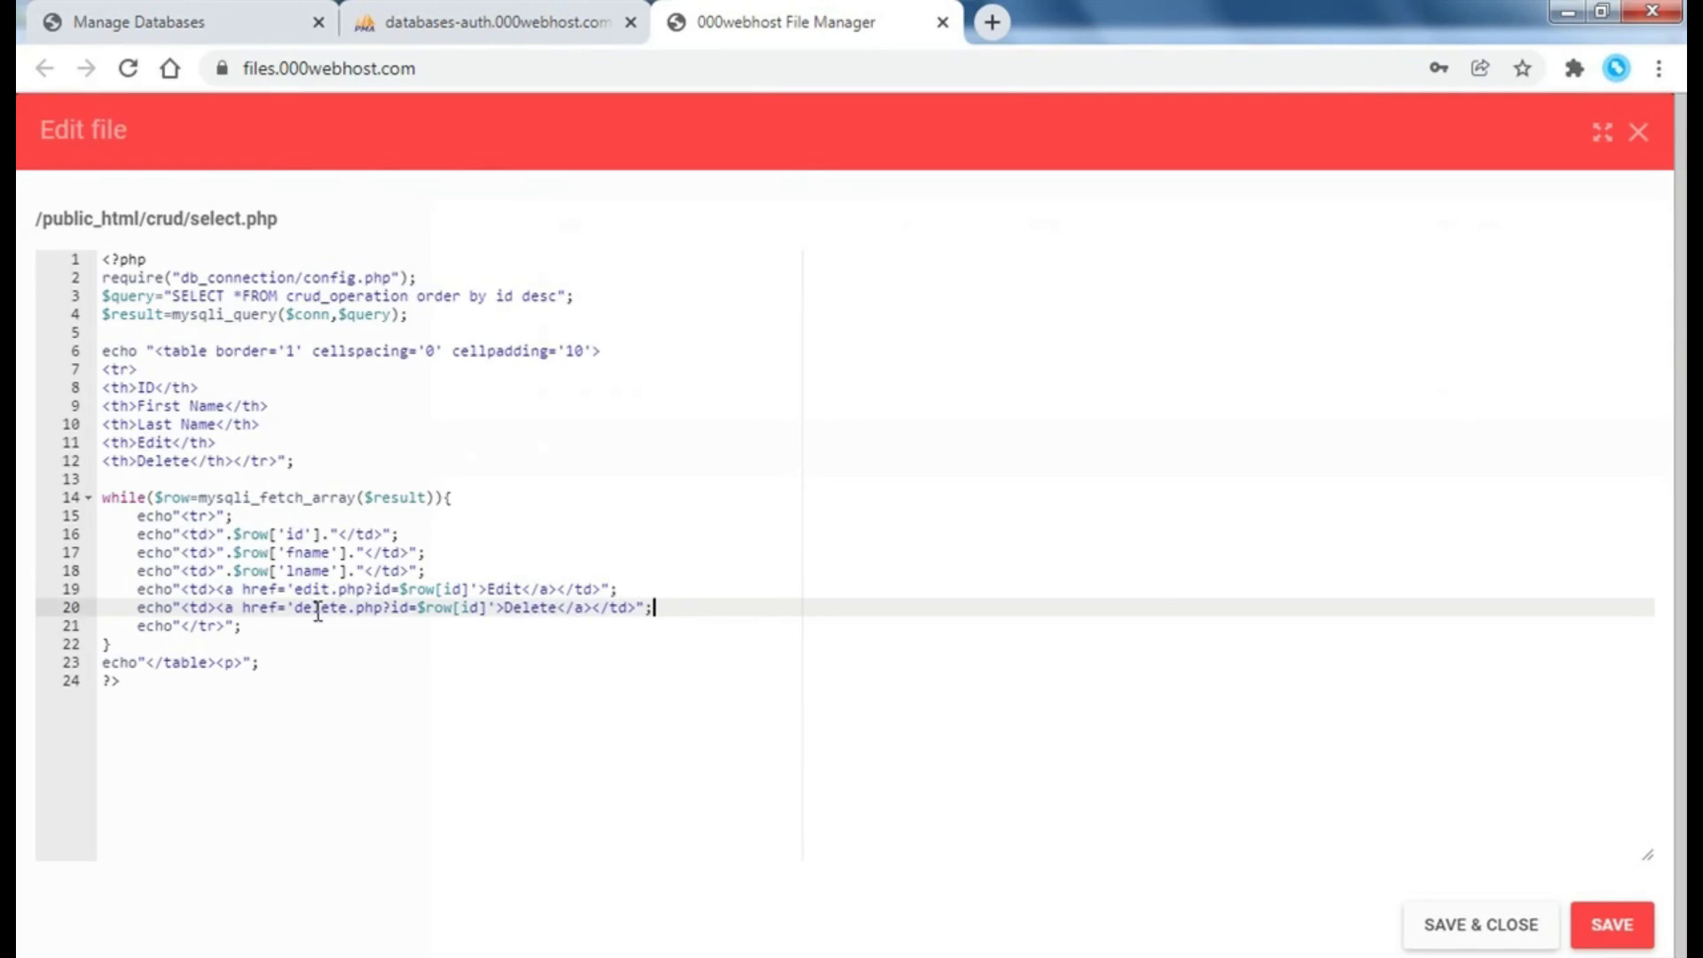
- Save select.php and reload the live page to show the Edit and Delete links
left_click(1611, 924)
key("alt+Tab")
left_click(422, 63)
key("Return")
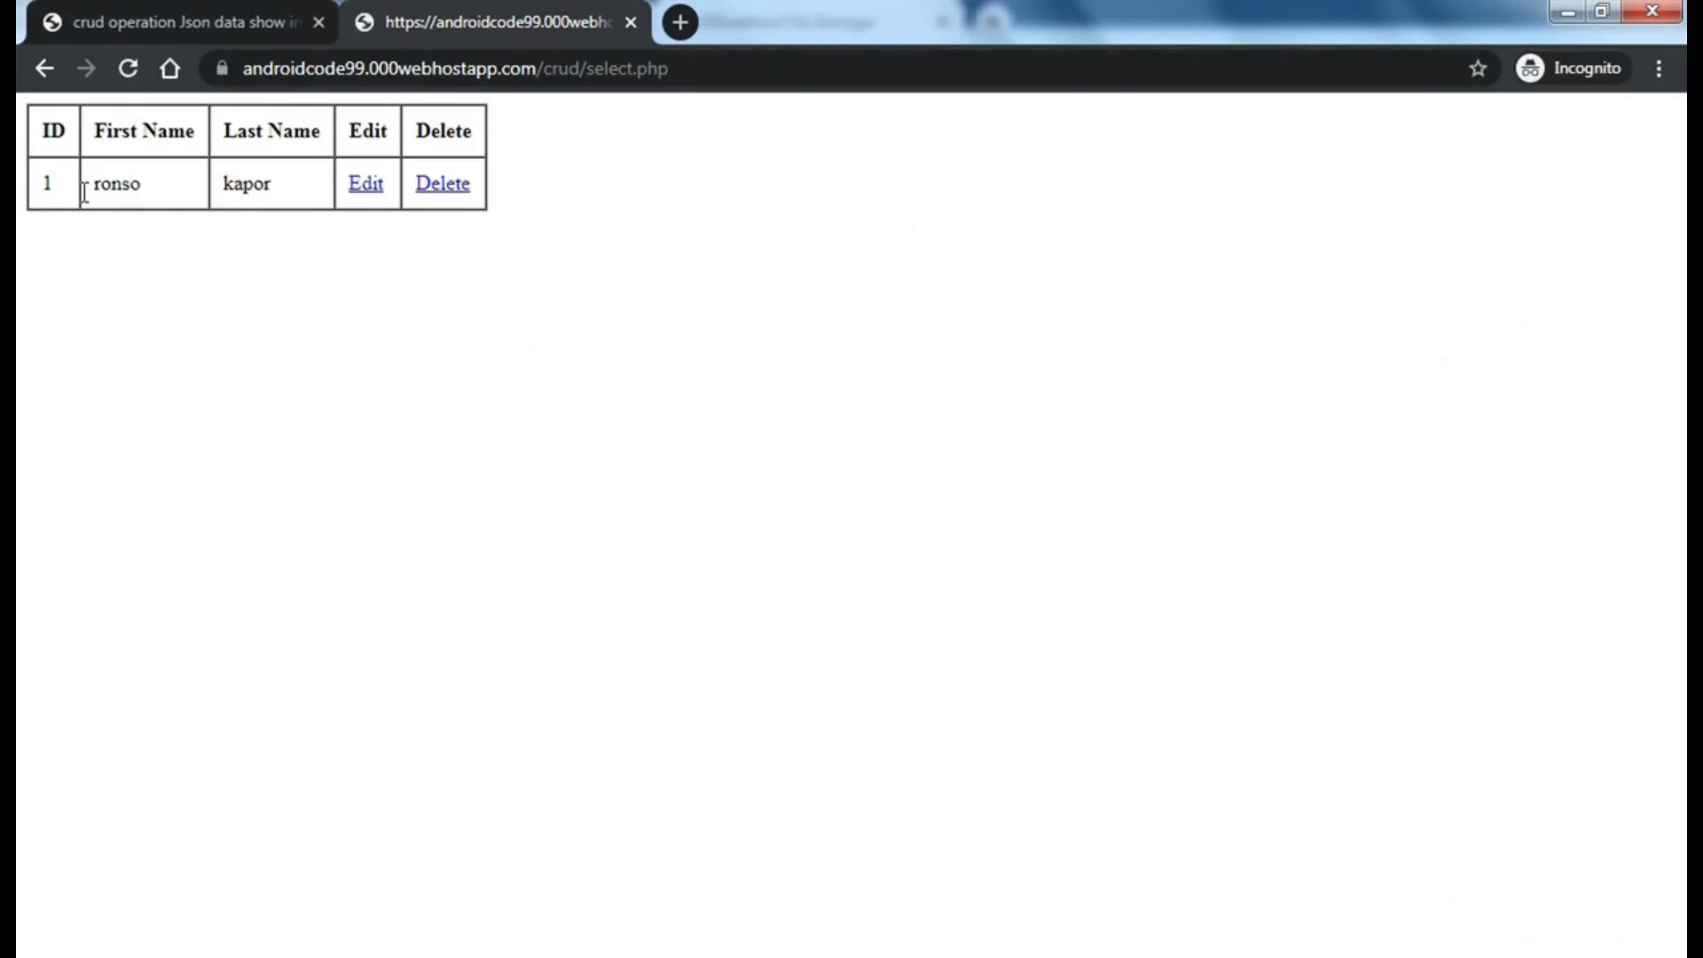
key("alt+Tab")
left_click(327, 669)
- Start typing echo"<a href="index.php" on a new line after the table close
key("Return")
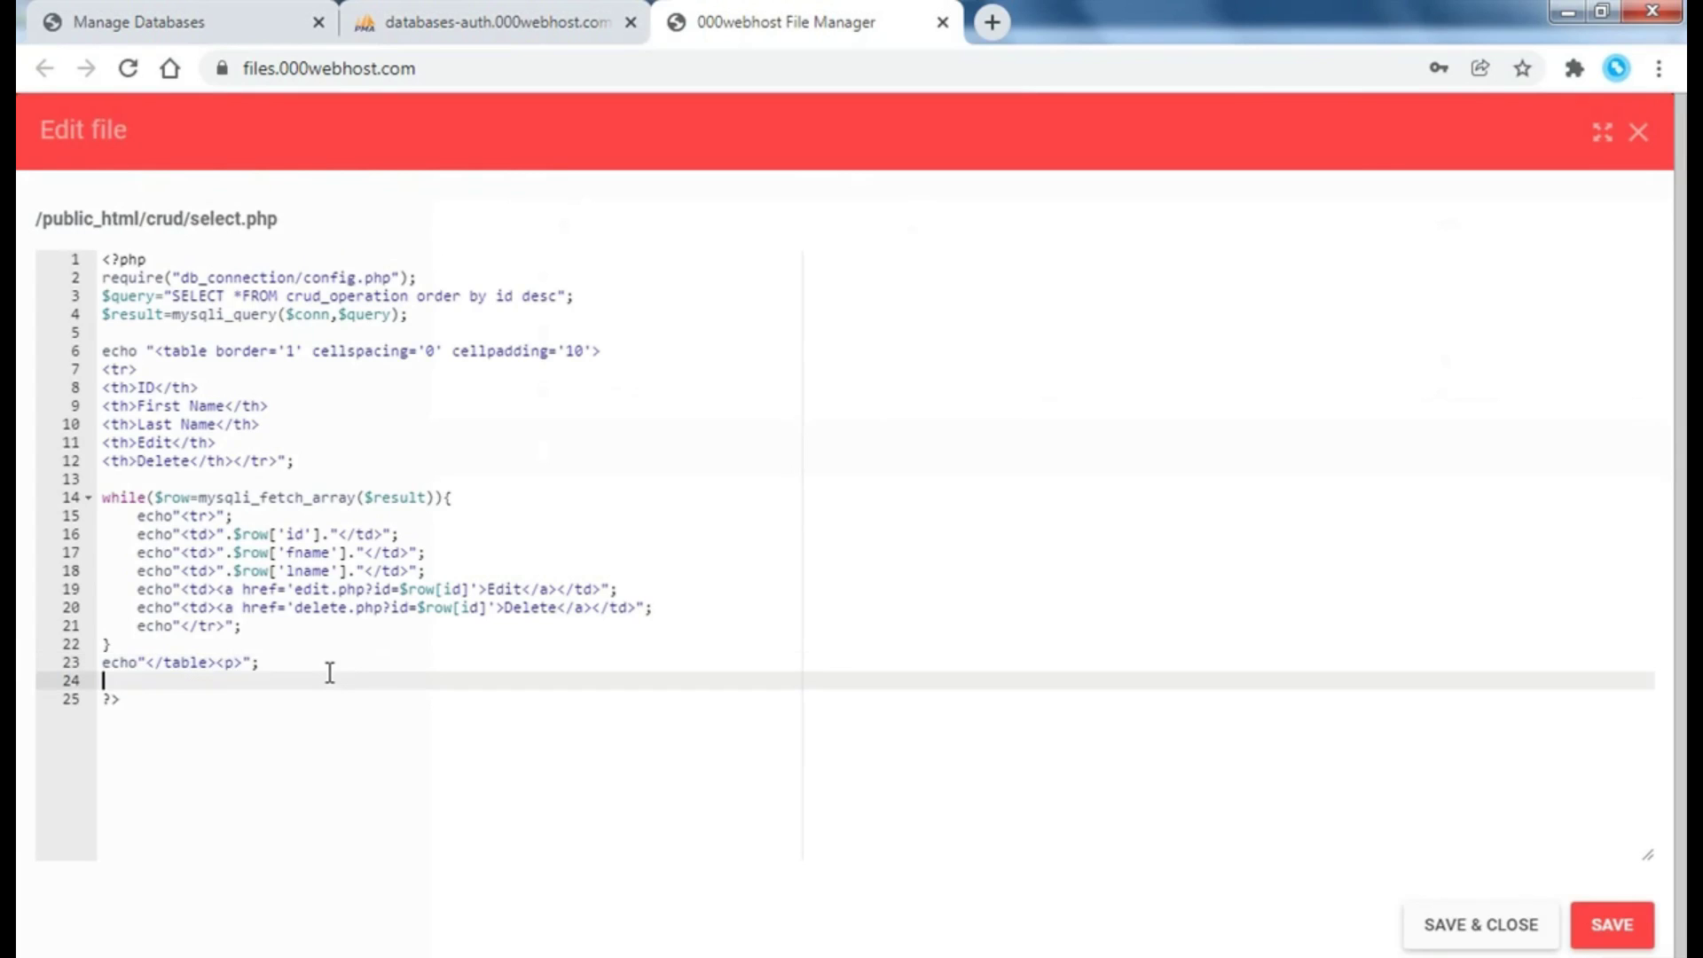
type("ecdho")
type("o")
type("a href=\"")
type("index.")
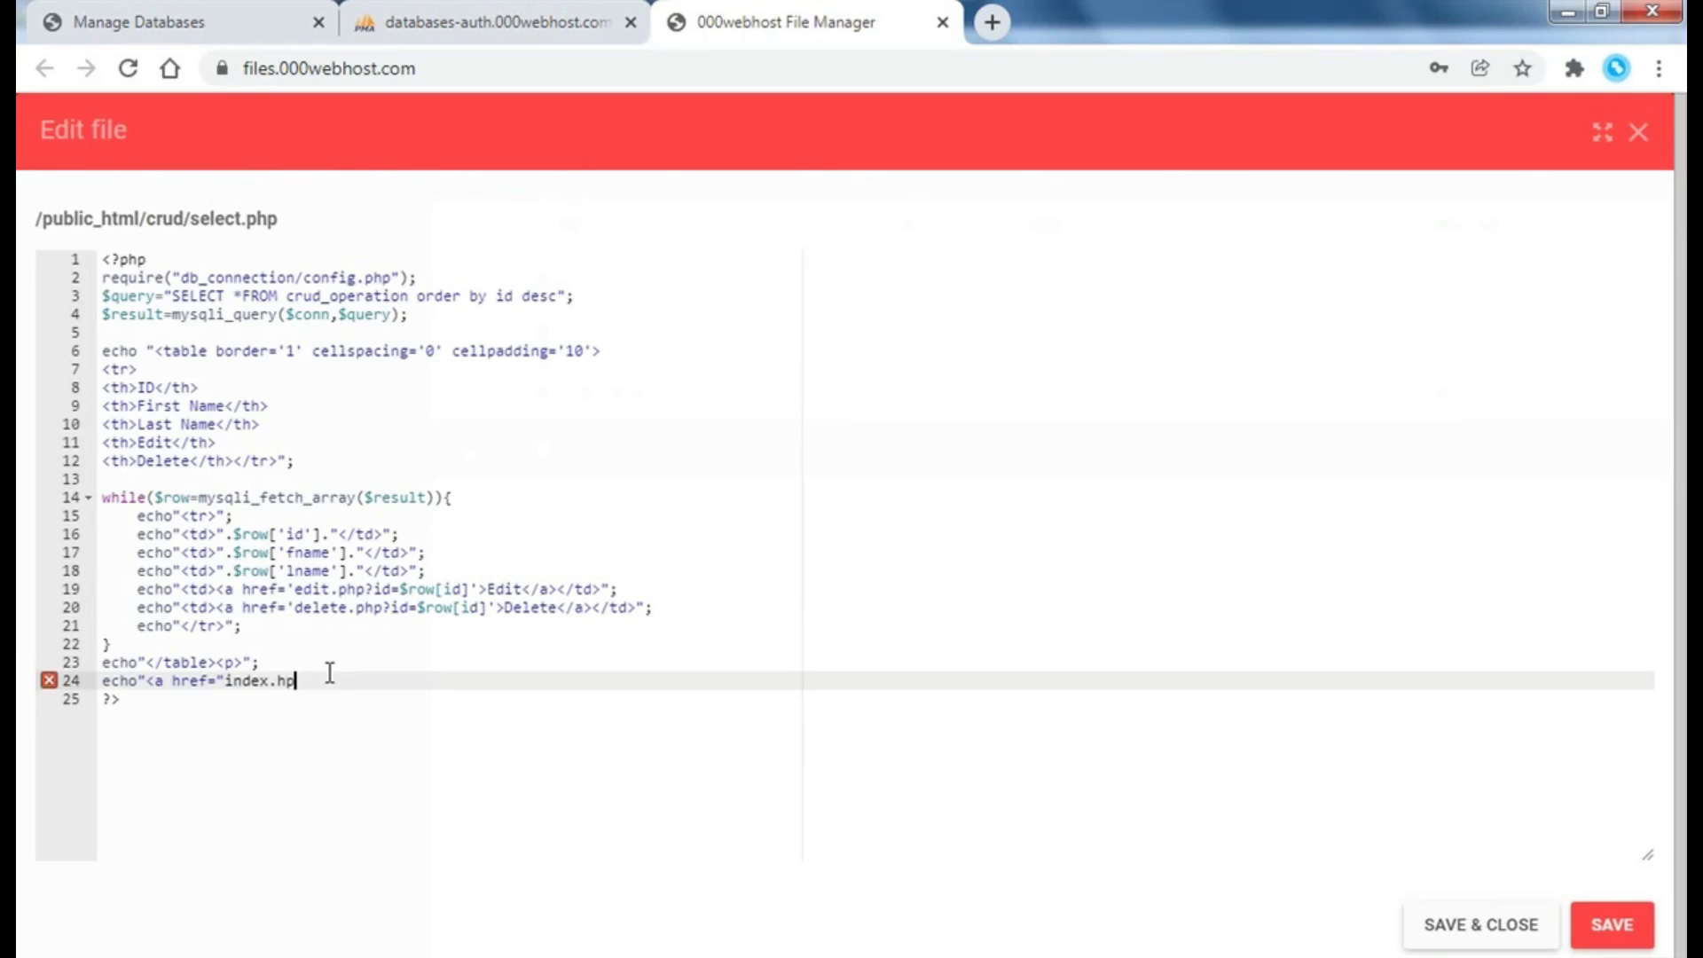
type("php")
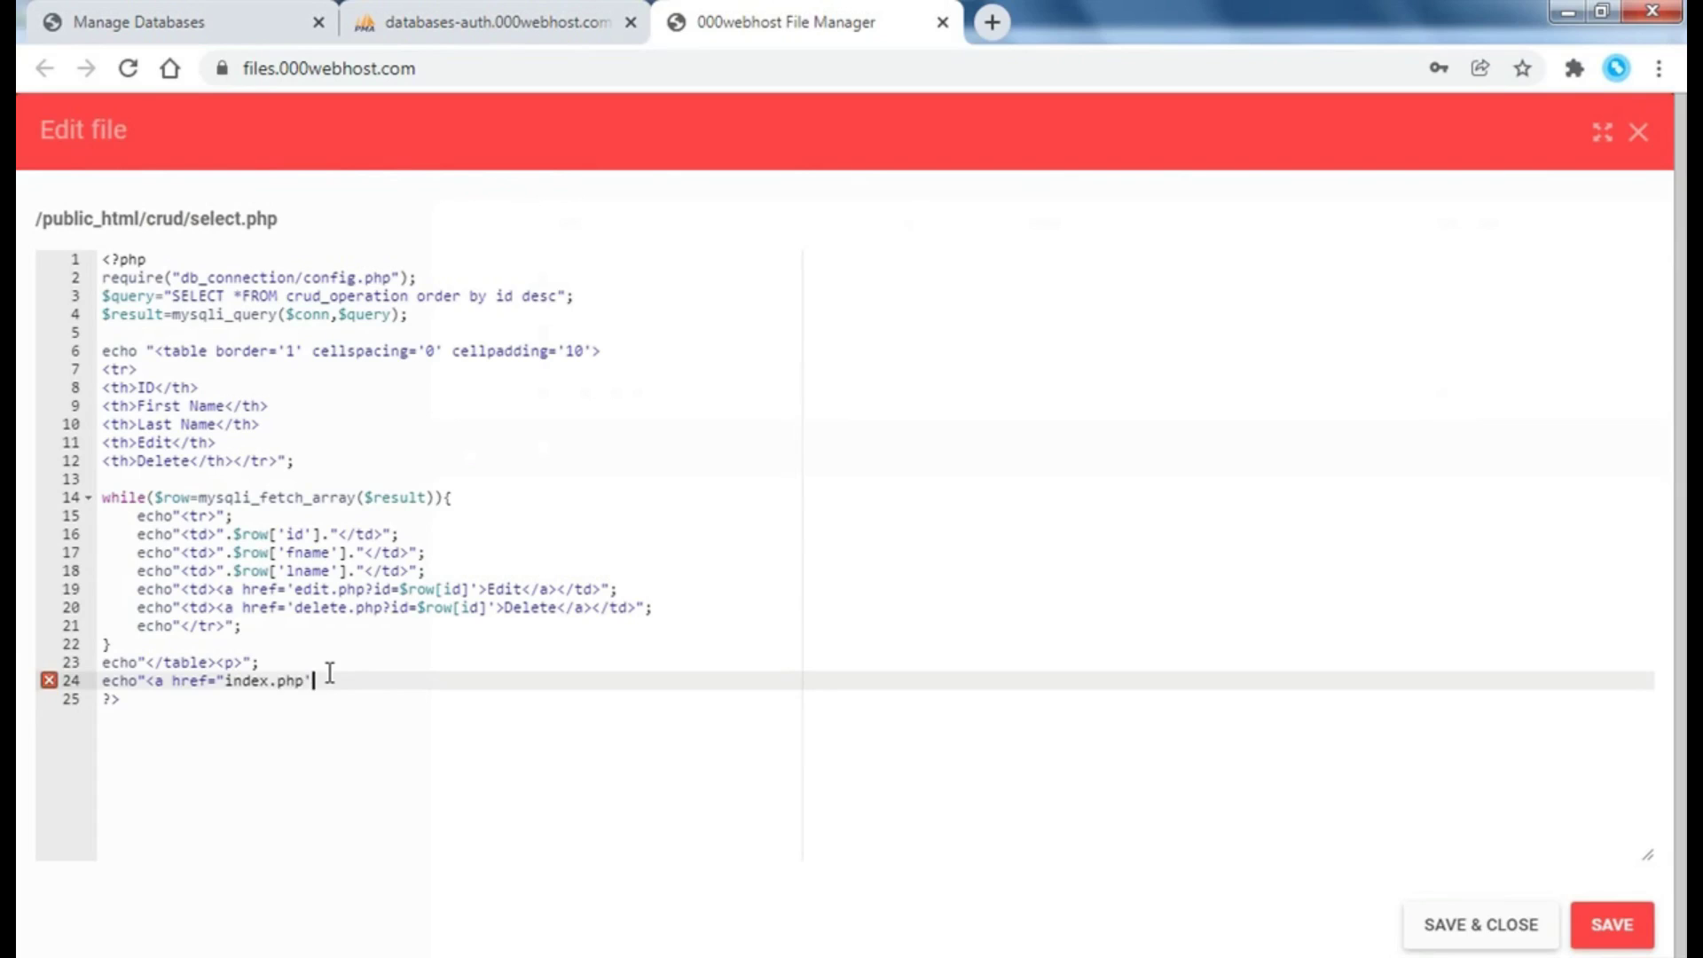
- Complete the 'New Record Insert' link to index.php on line 24 of select.php and save it
key("BackSpace")
type("'>N")
type("ew Re")
type("cord Insert")
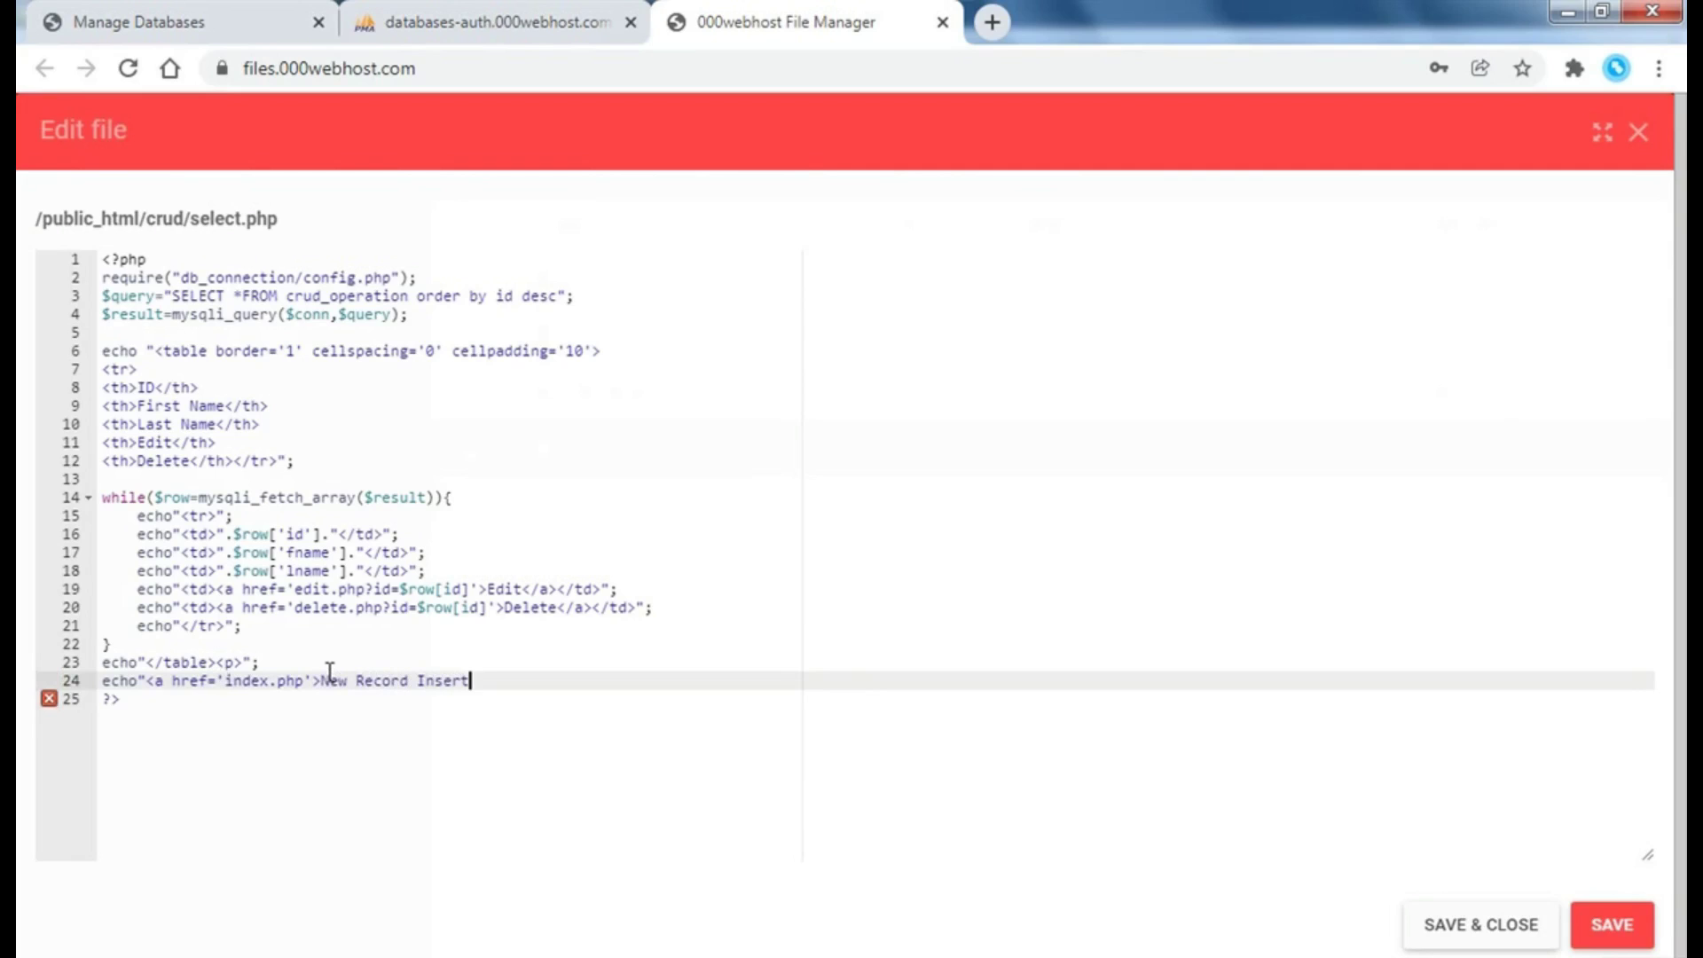
type("</a>\"")
type(";")
left_click(1593, 927)
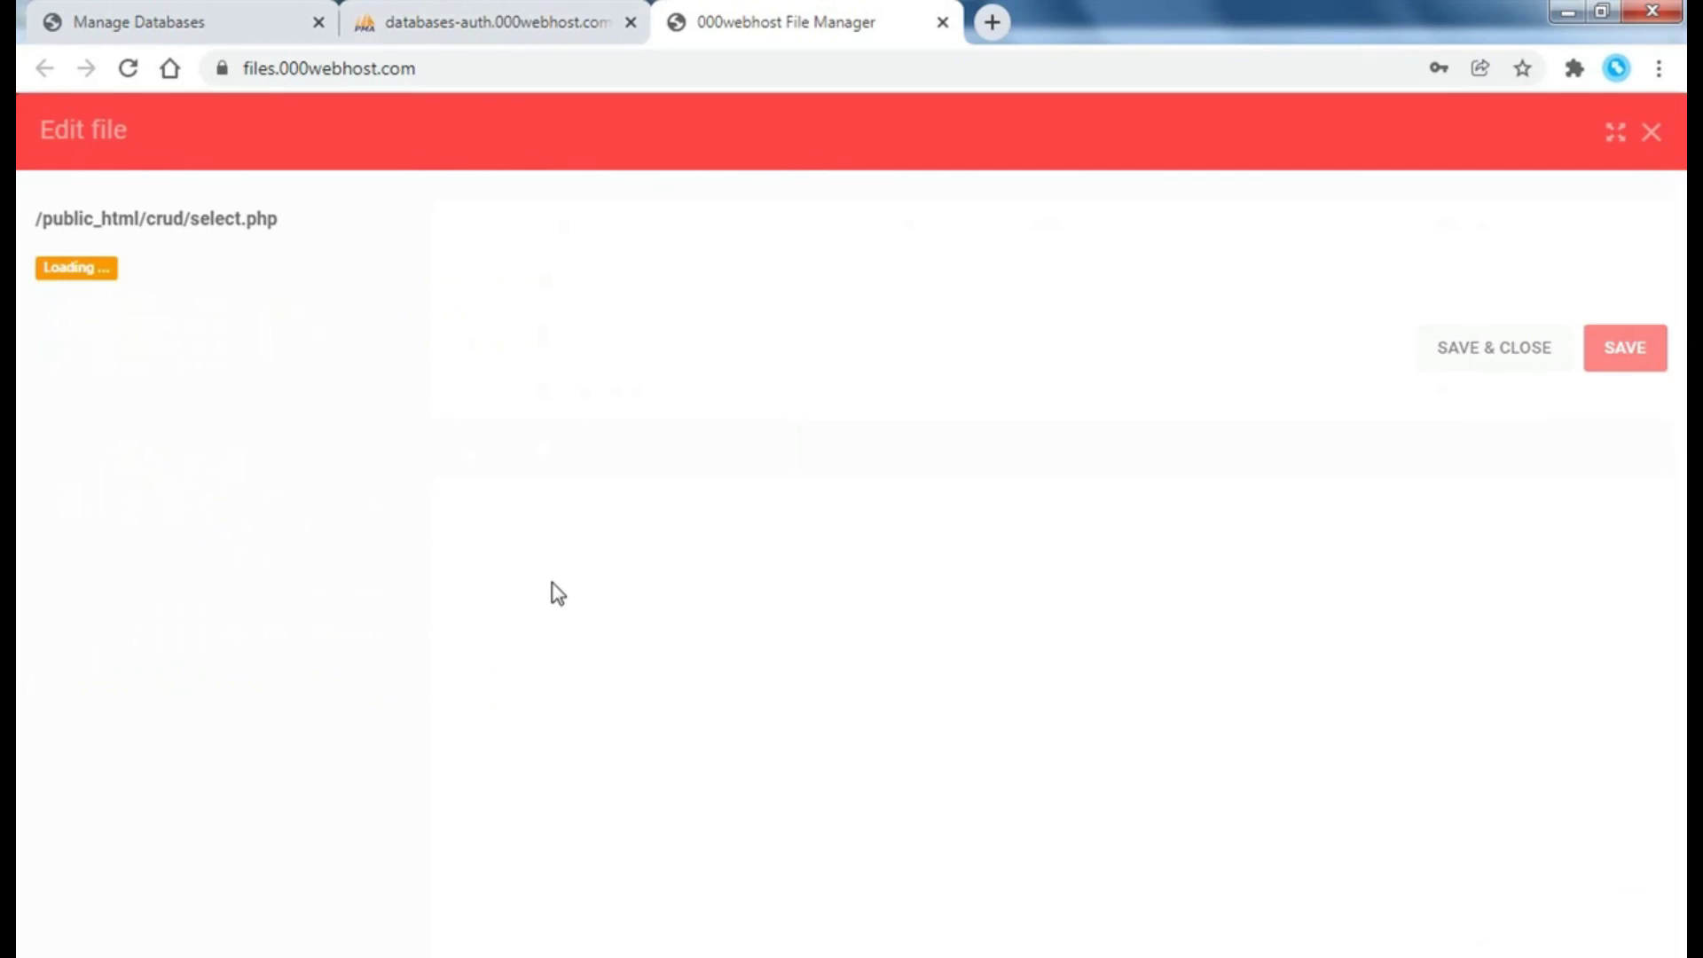
- Reload the live select.php page and follow its New Record Insert link to the form
left_click(422, 68)
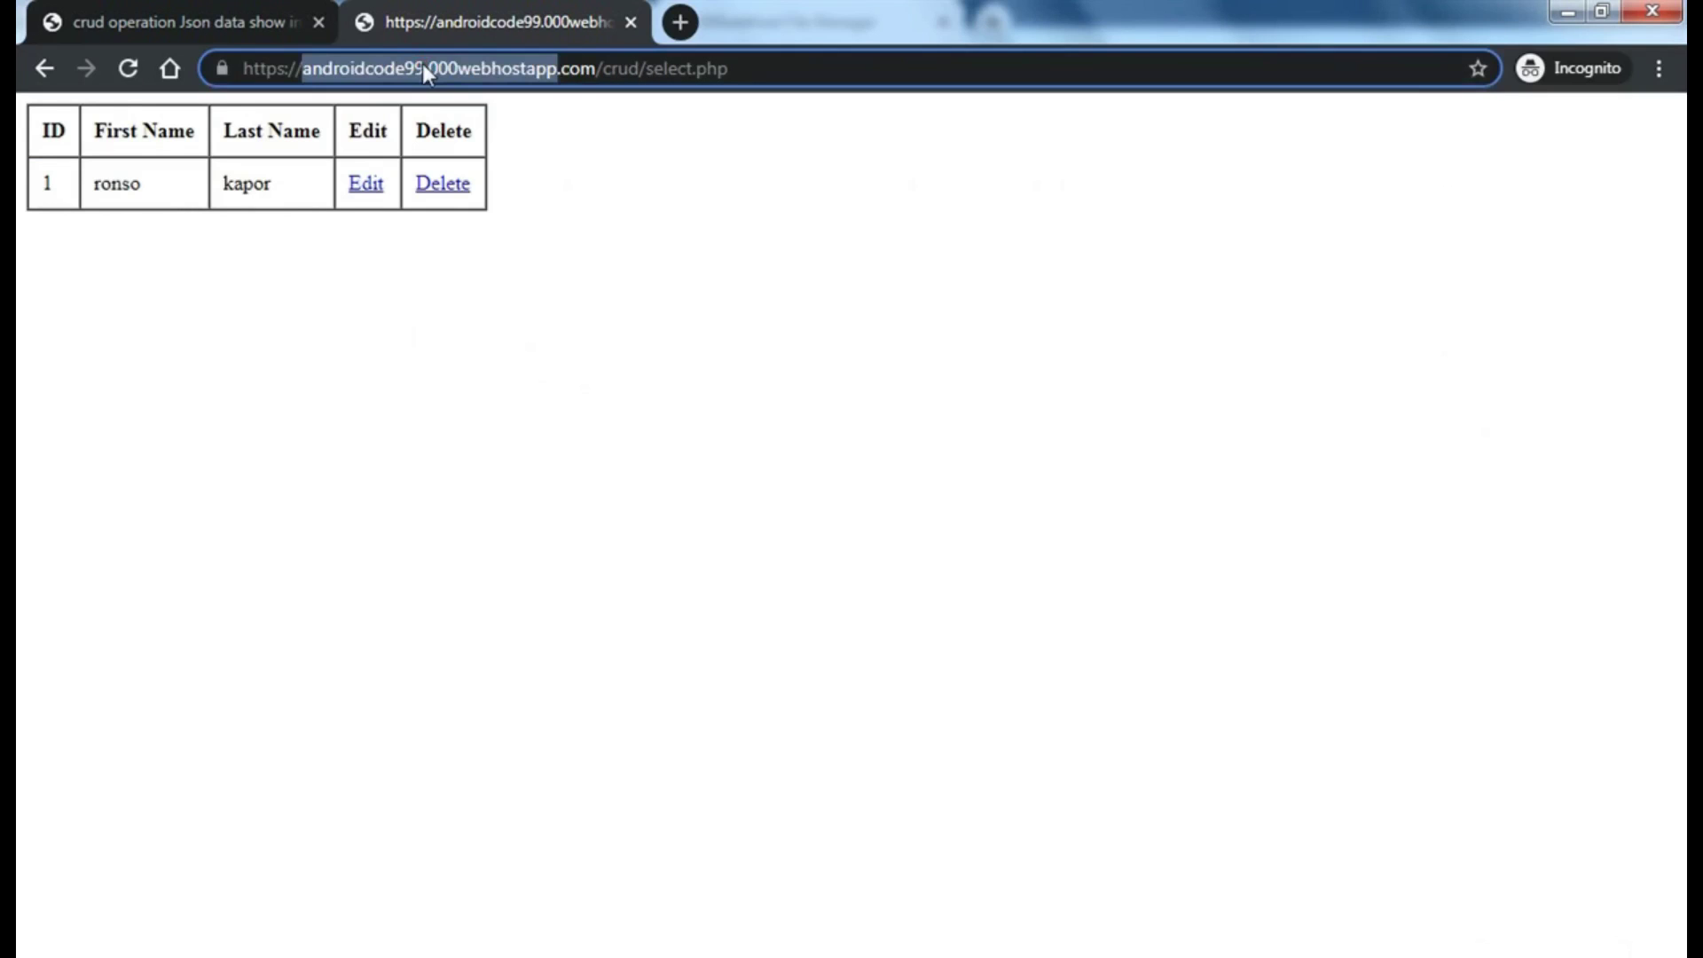
key("Return")
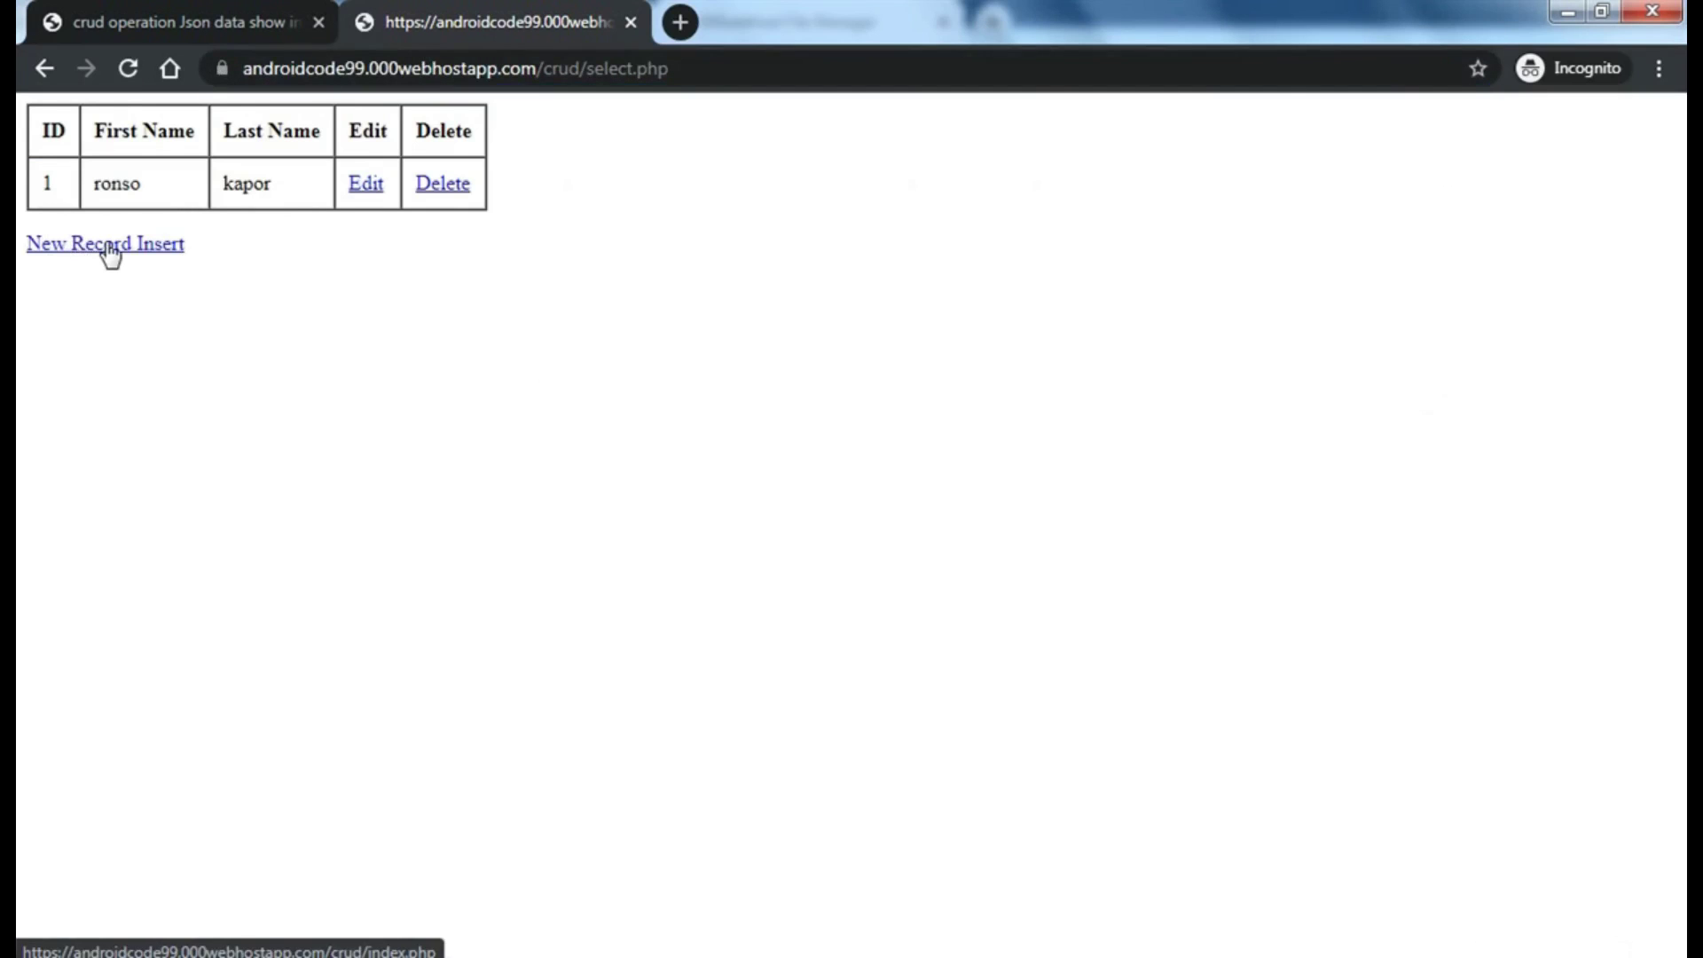
left_click(106, 245)
- Submit a new record with a first and last name, then save and close select.php
left_click(240, 115)
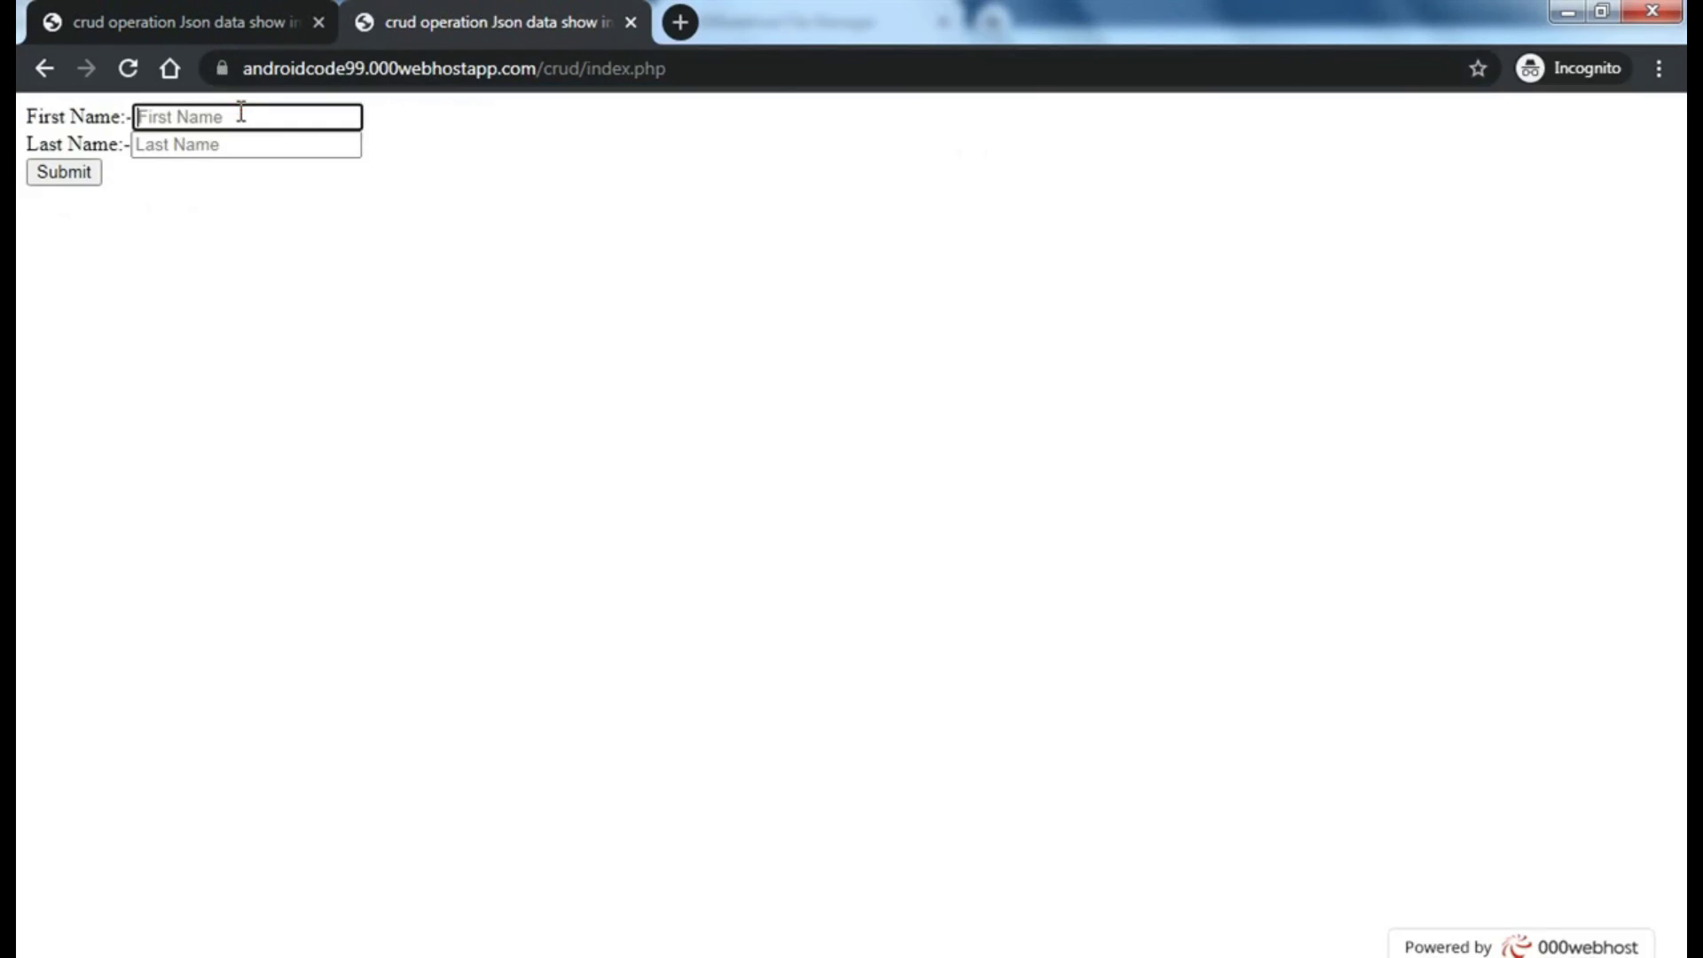
type("pen")
type("so")
left_click(245, 142)
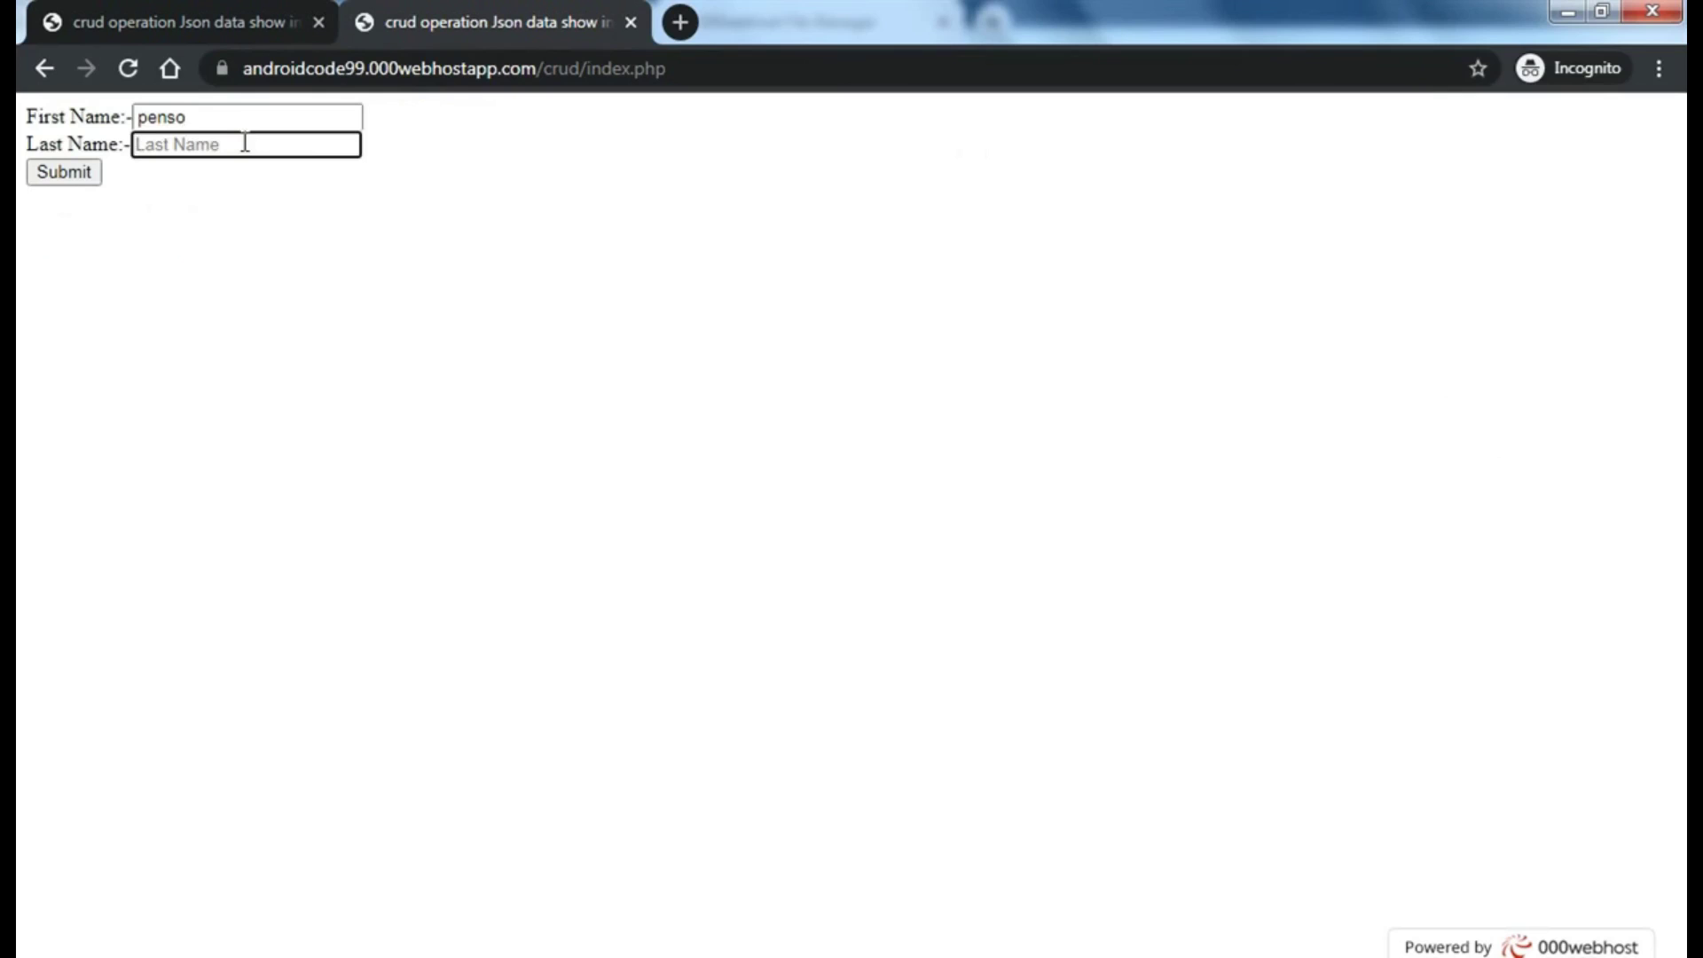
type("kumhar")
left_click(62, 172)
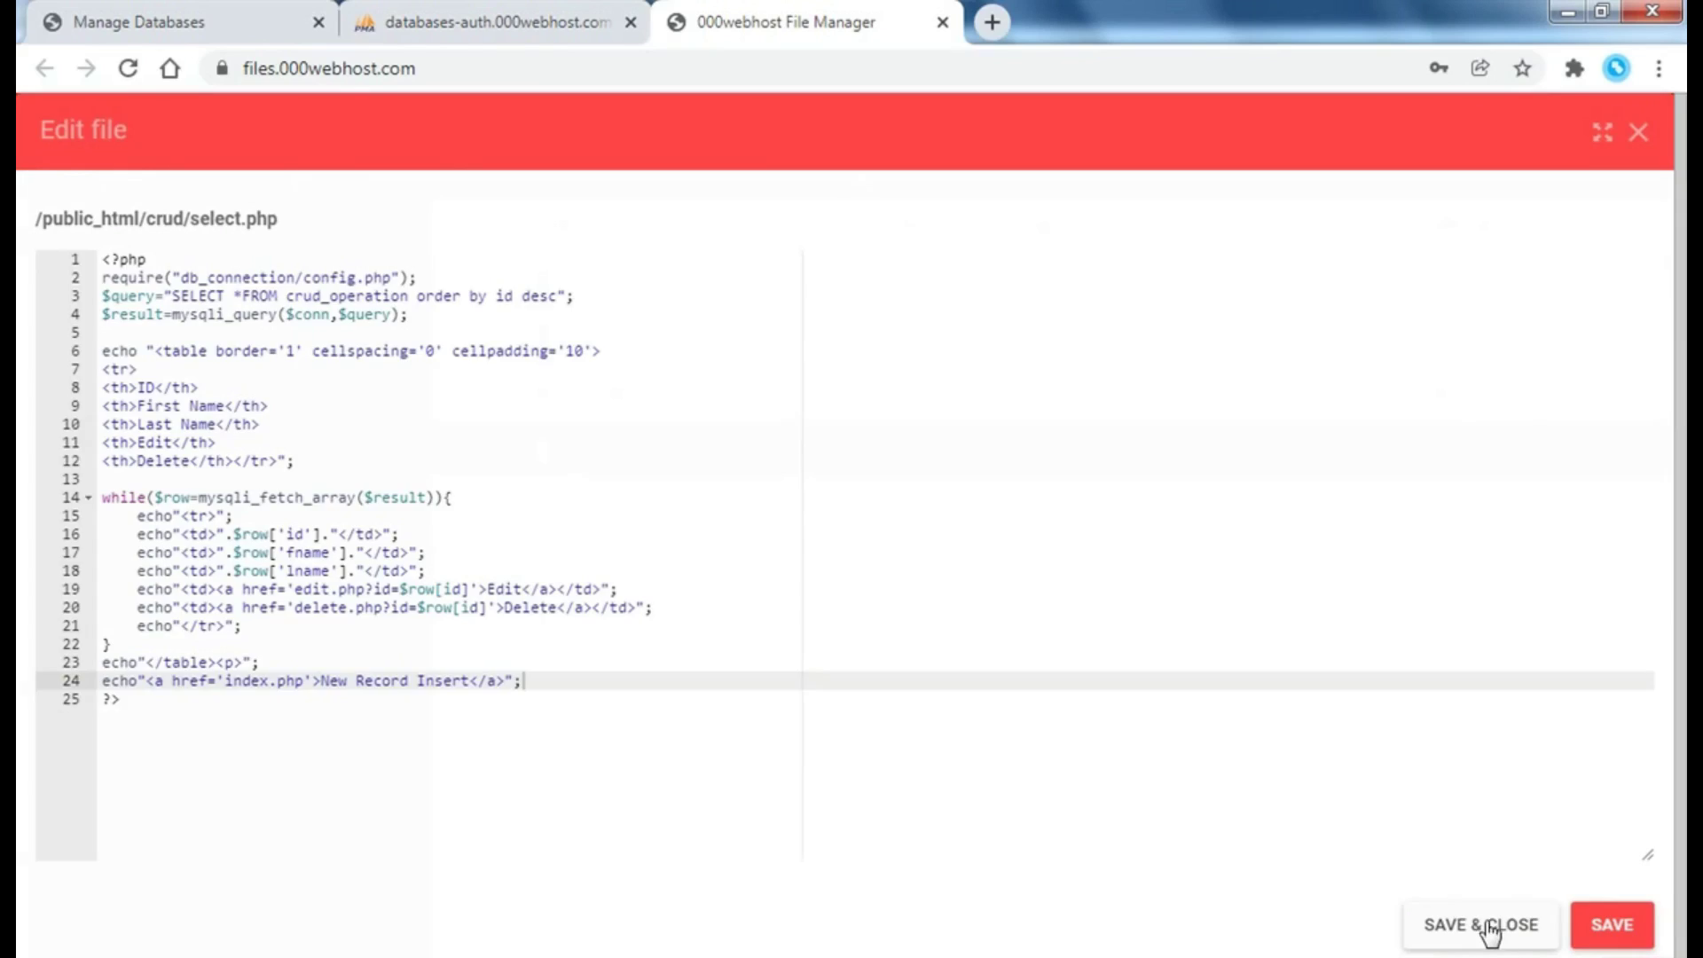
left_click(1479, 923)
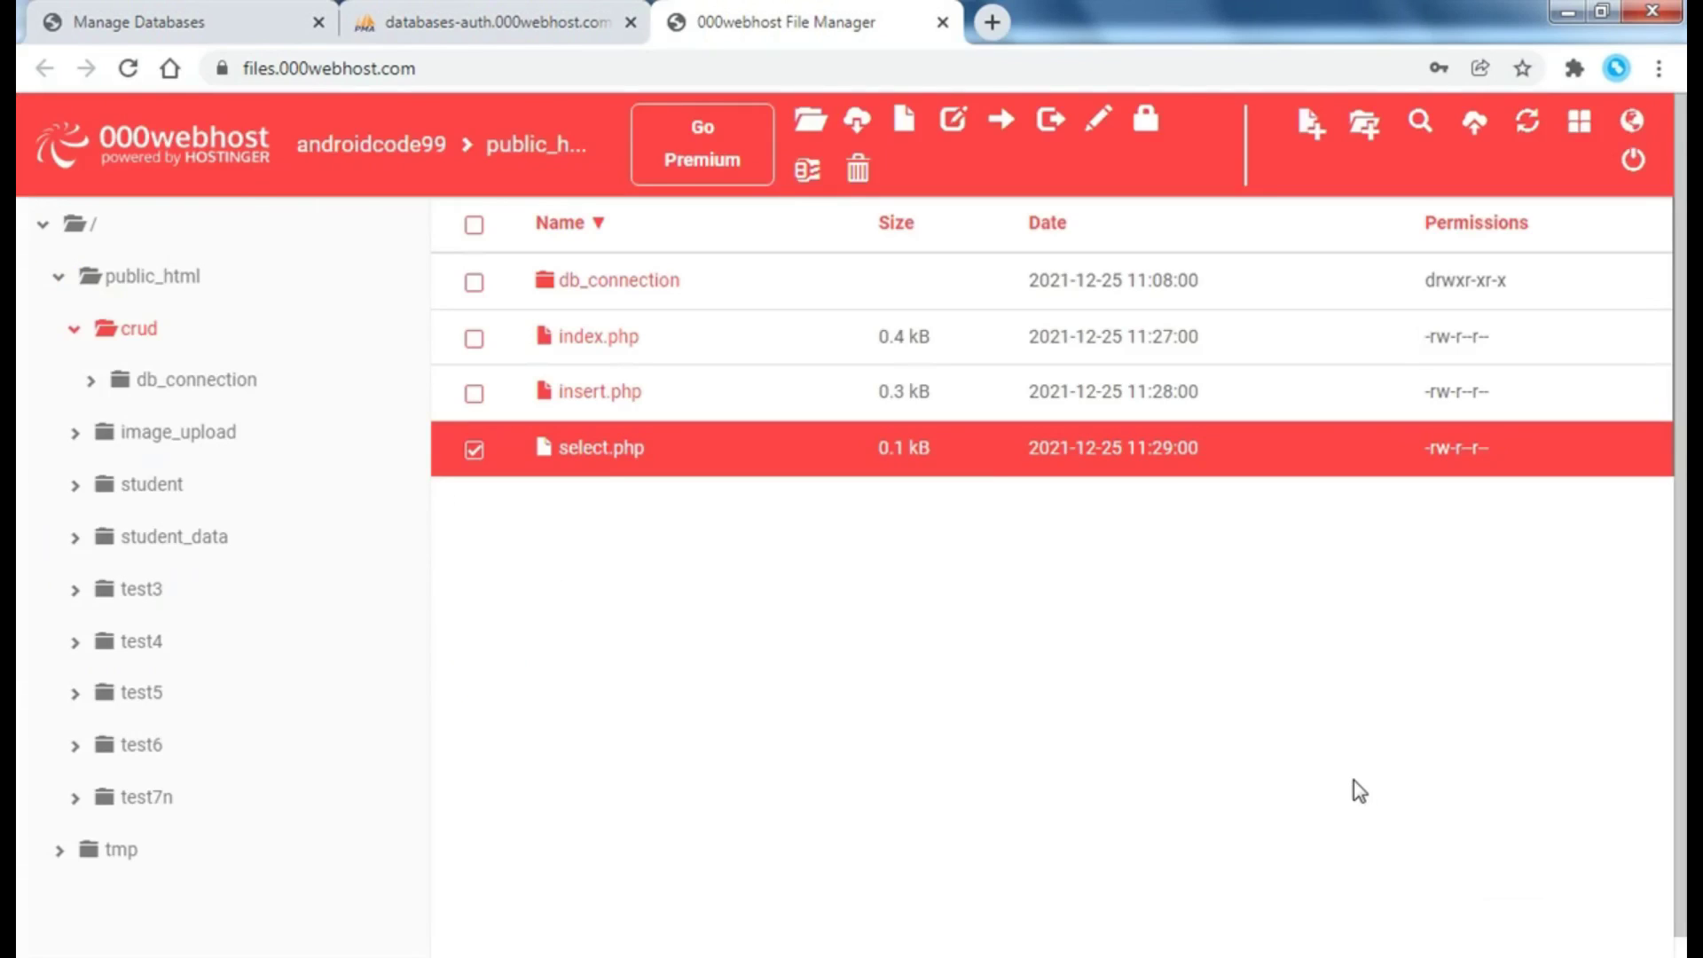
- Open index.php and add an <a href="select.php"> link below the closing form tag, then save
left_click(597, 397)
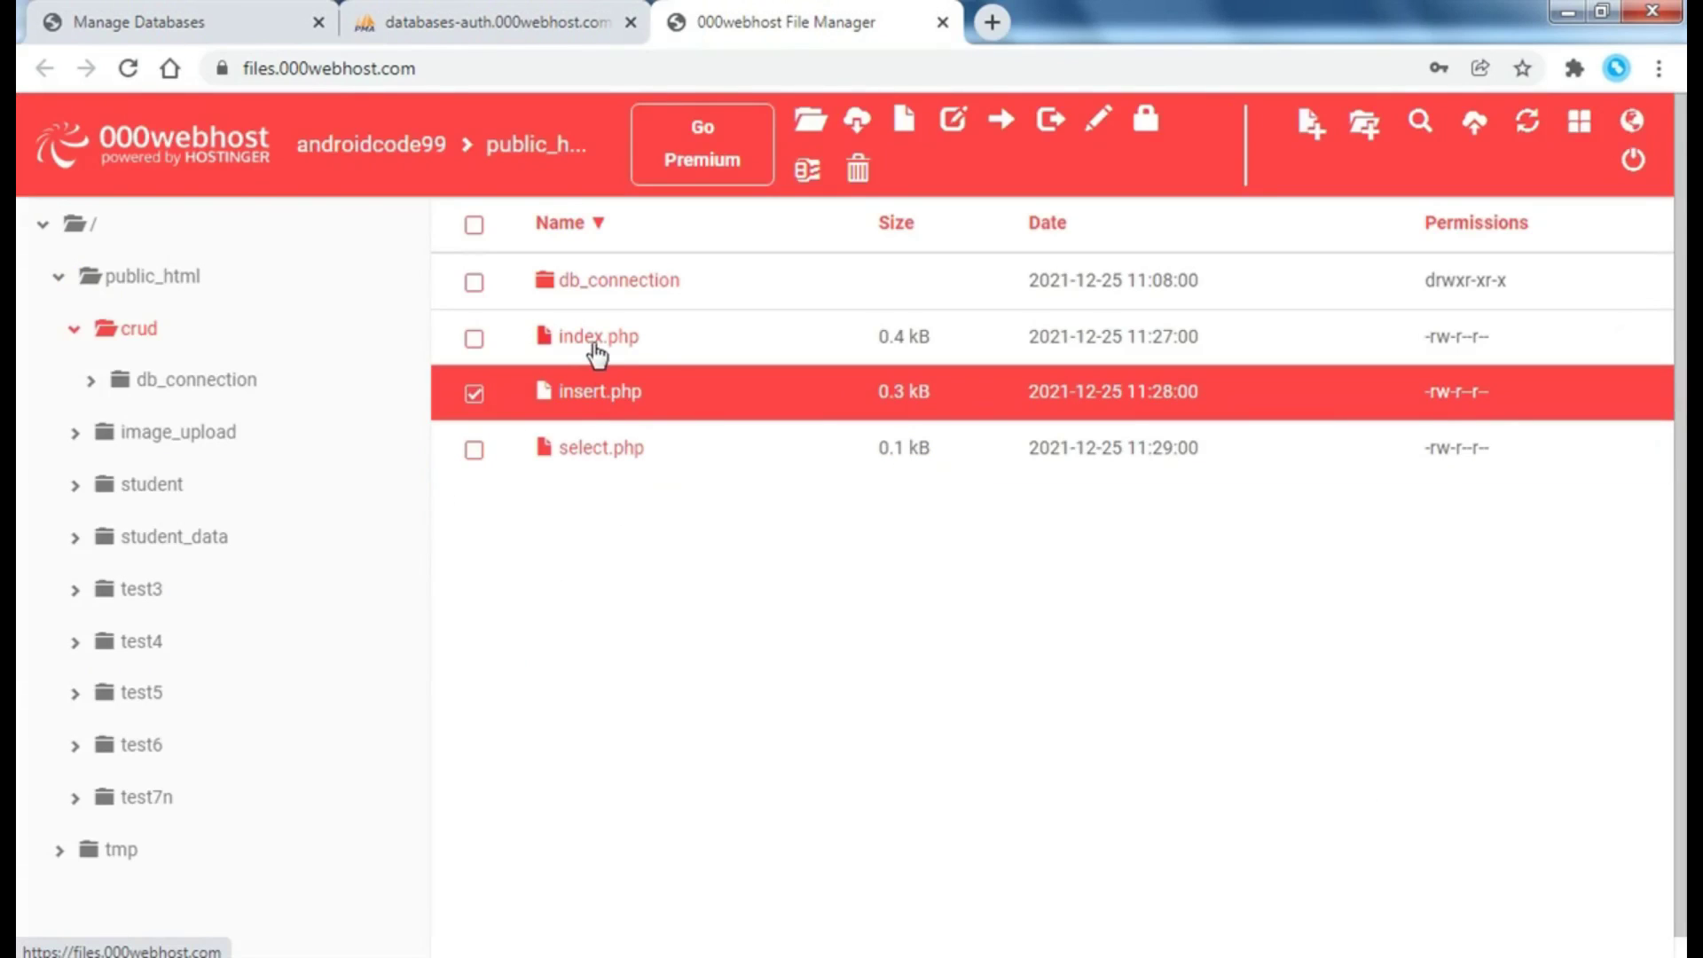
left_click(612, 348)
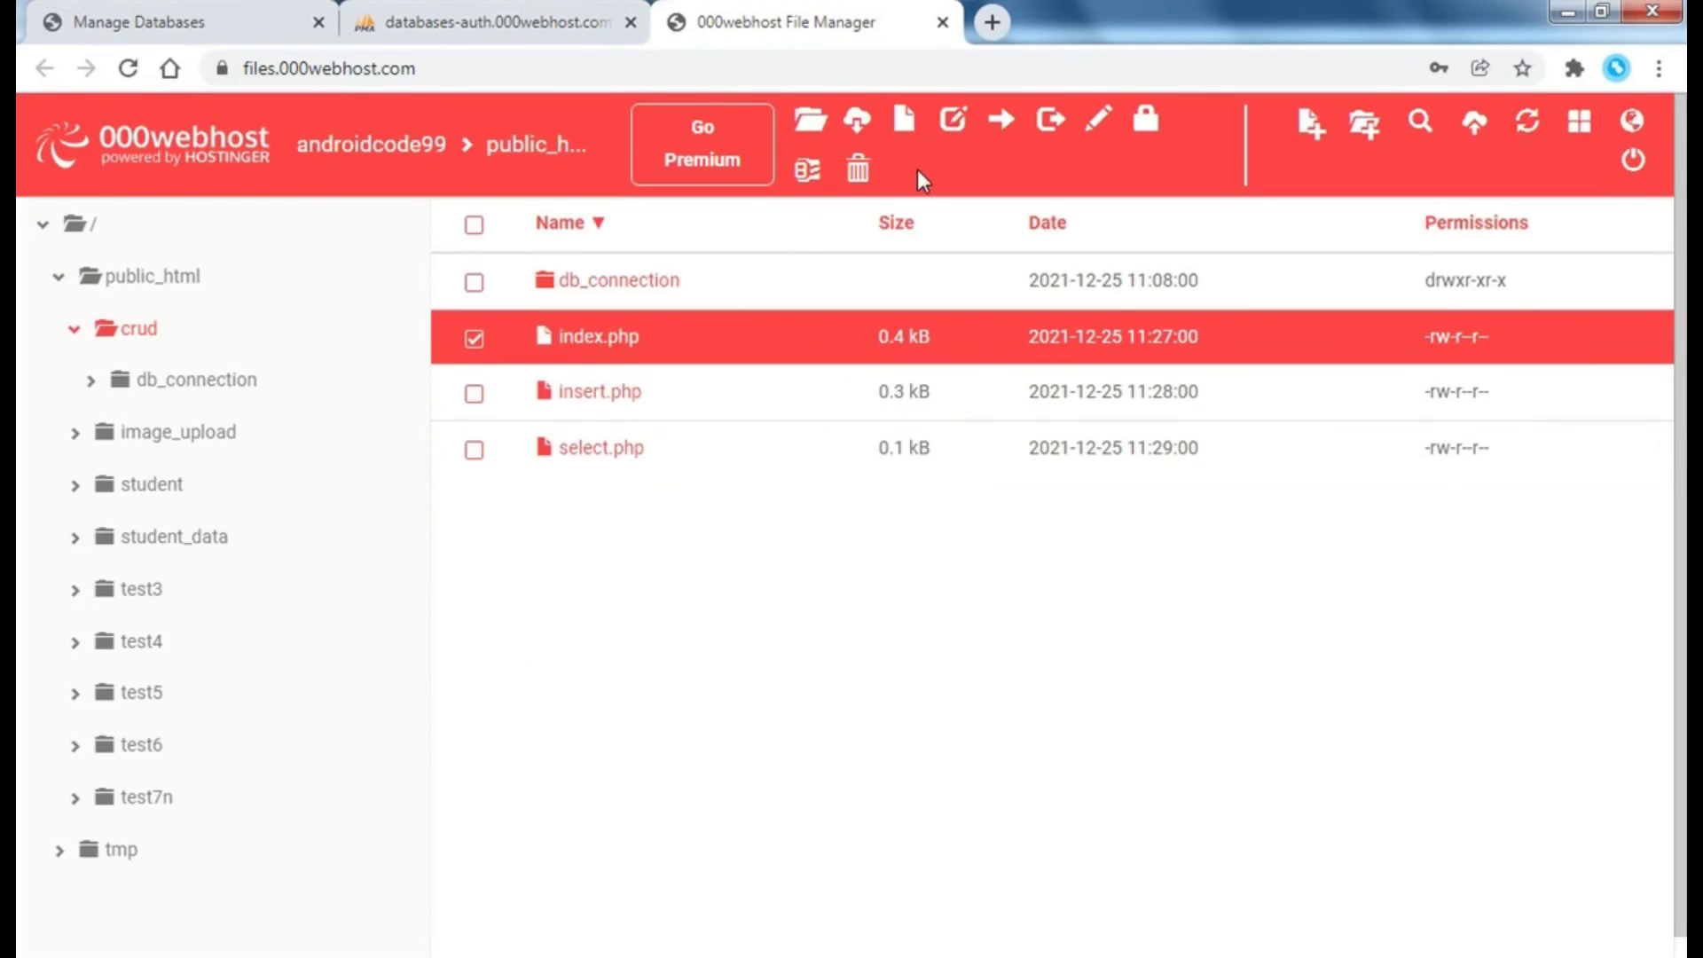
left_click(812, 123)
left_click(310, 424)
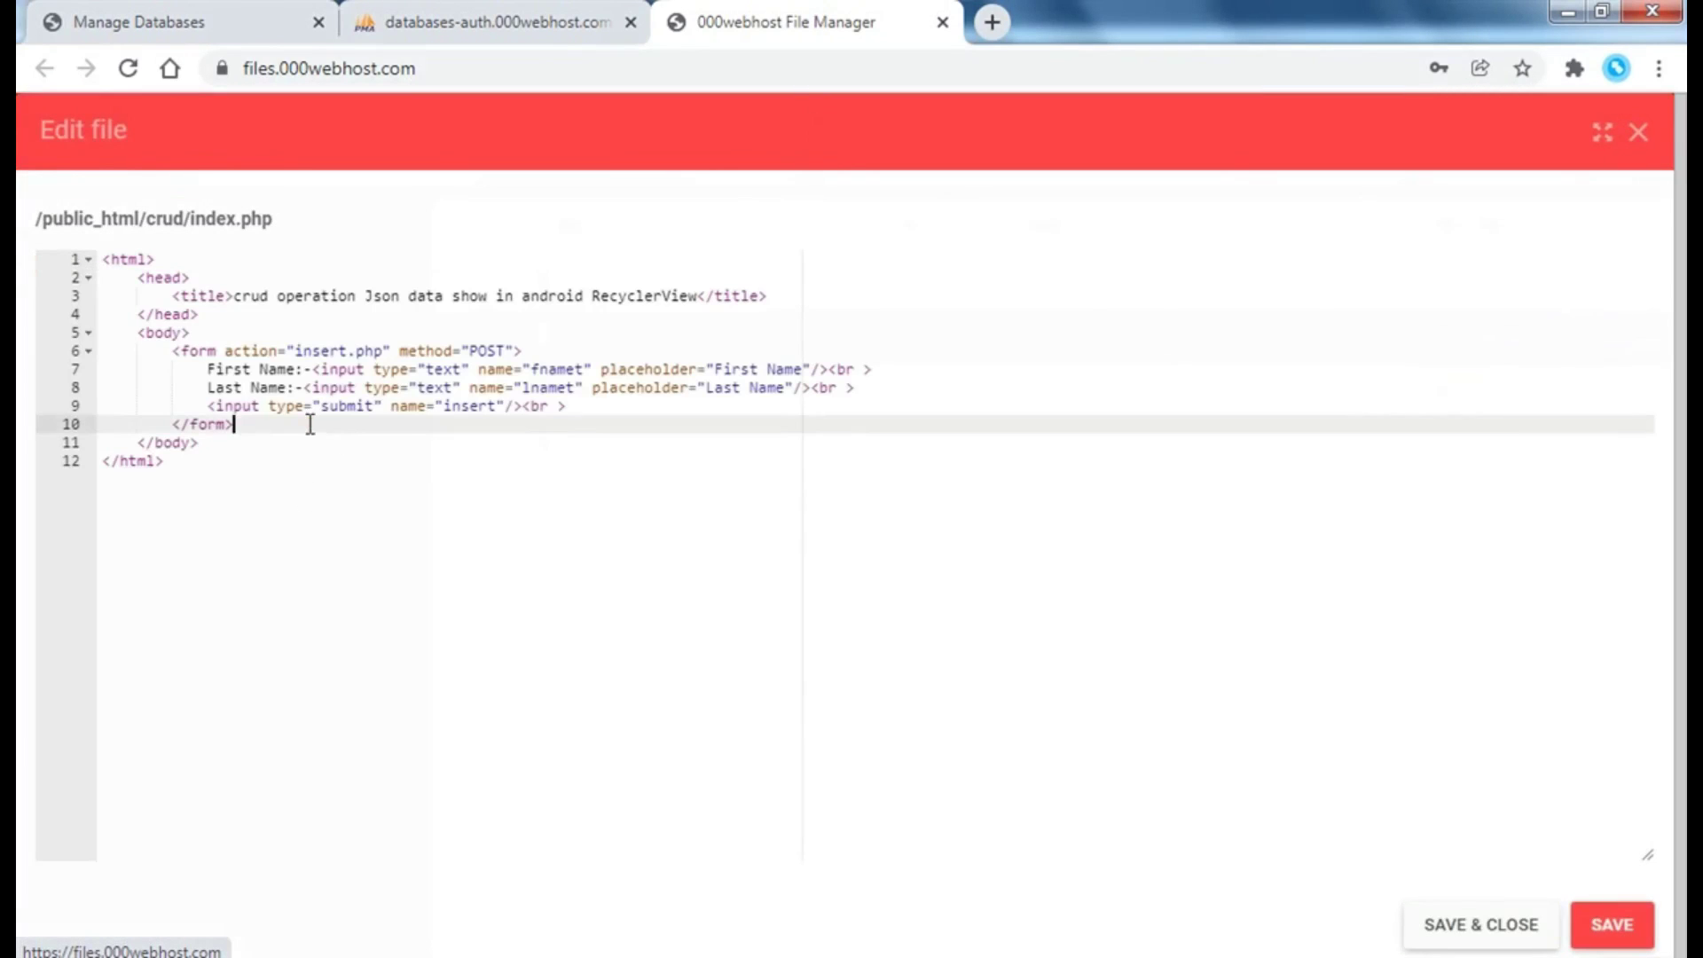
key("Return")
type("<a")
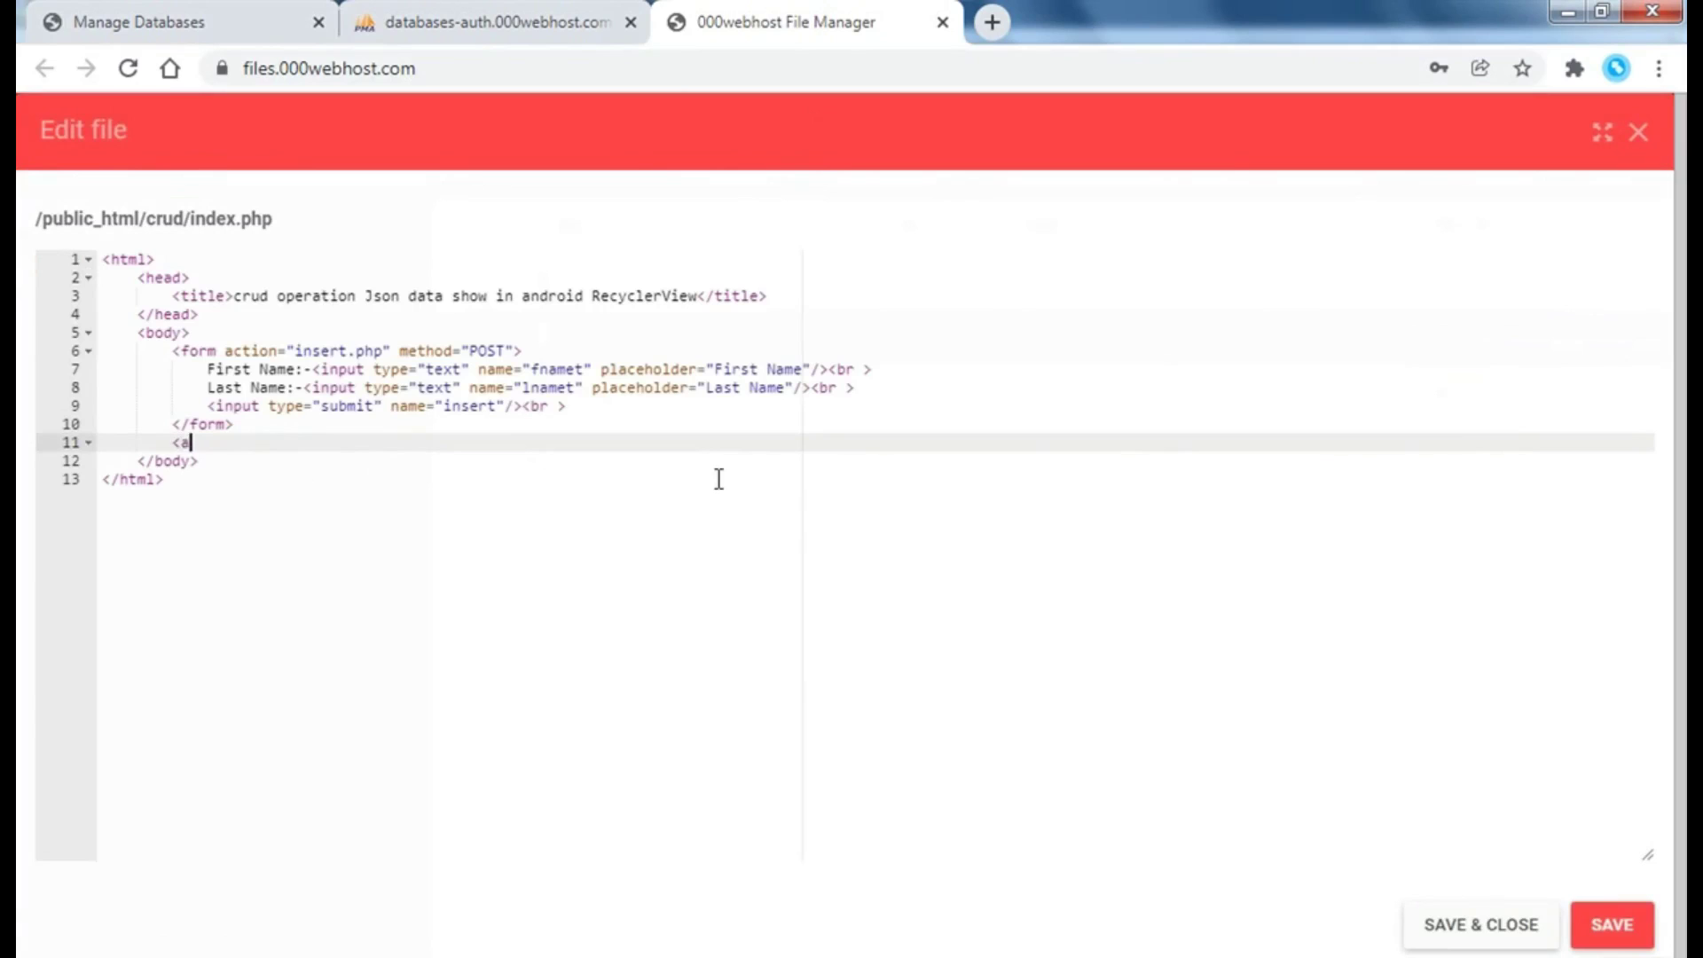
type(" href=\"")
type("select.")
type("hp")
key("BackSpace")
key("BackSpace")
type("ph")
type("p\"")
type("></a>")
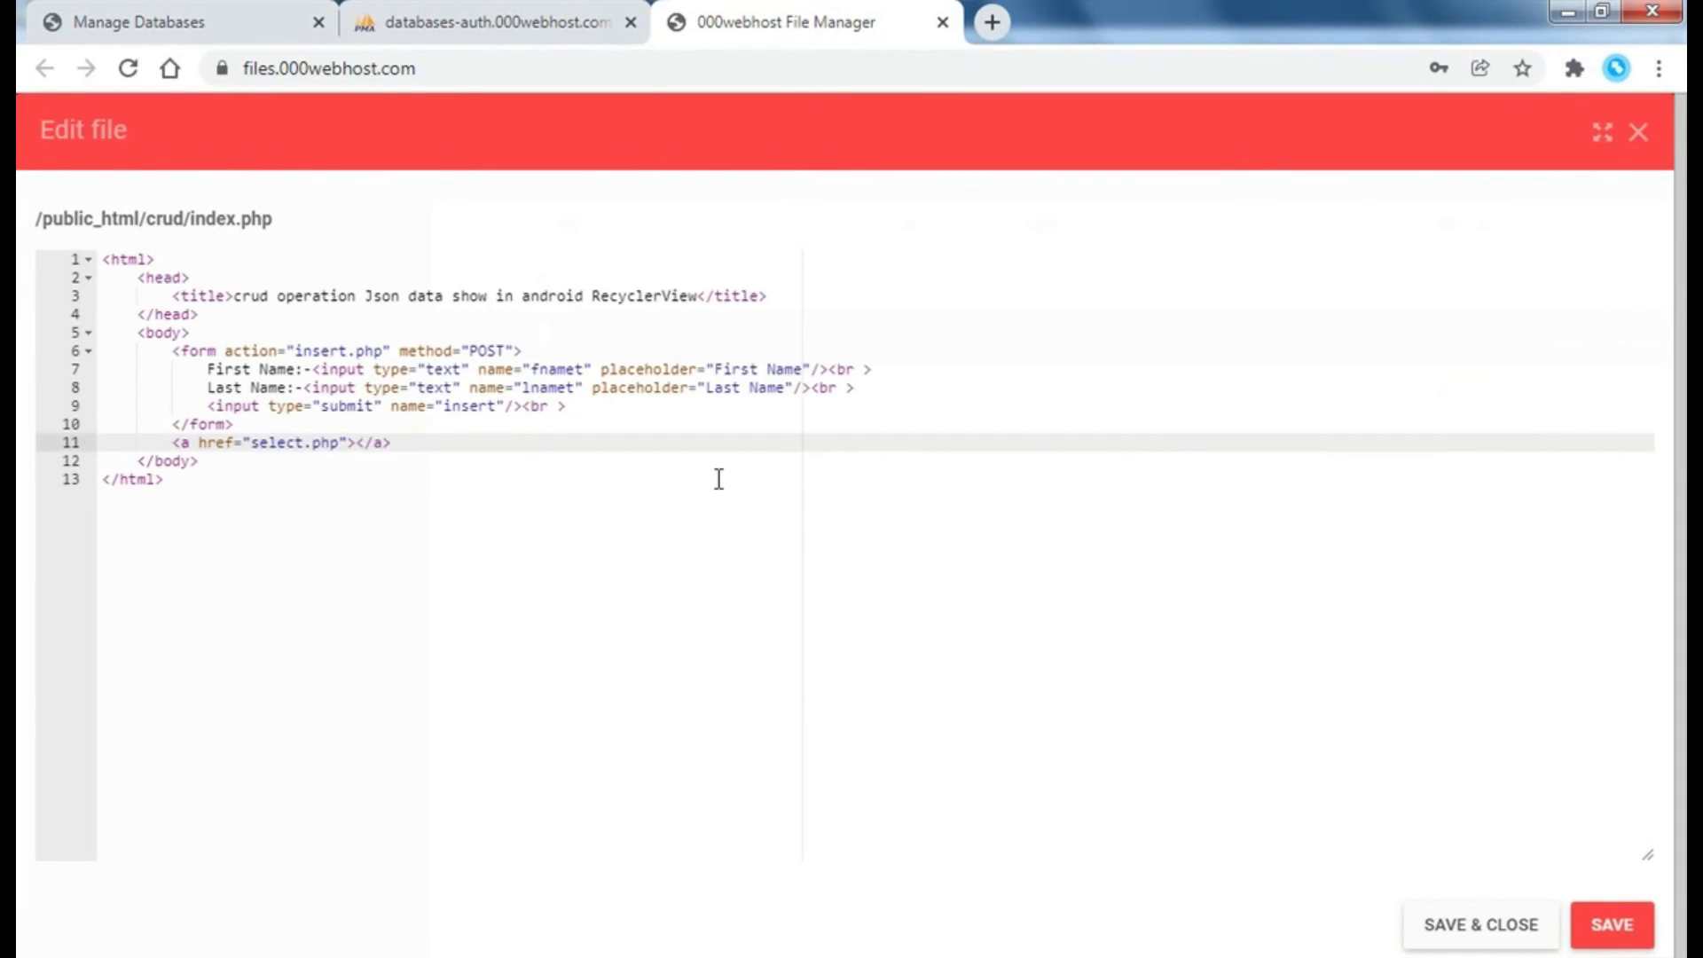
left_click(1614, 923)
- Give the new link the text 'Display Record' and save index.php again
left_click(447, 442)
key("Left")
key("Left")
key("Left")
type("D")
type("isplay")
type(" Rec")
type("ord")
left_click(1634, 938)
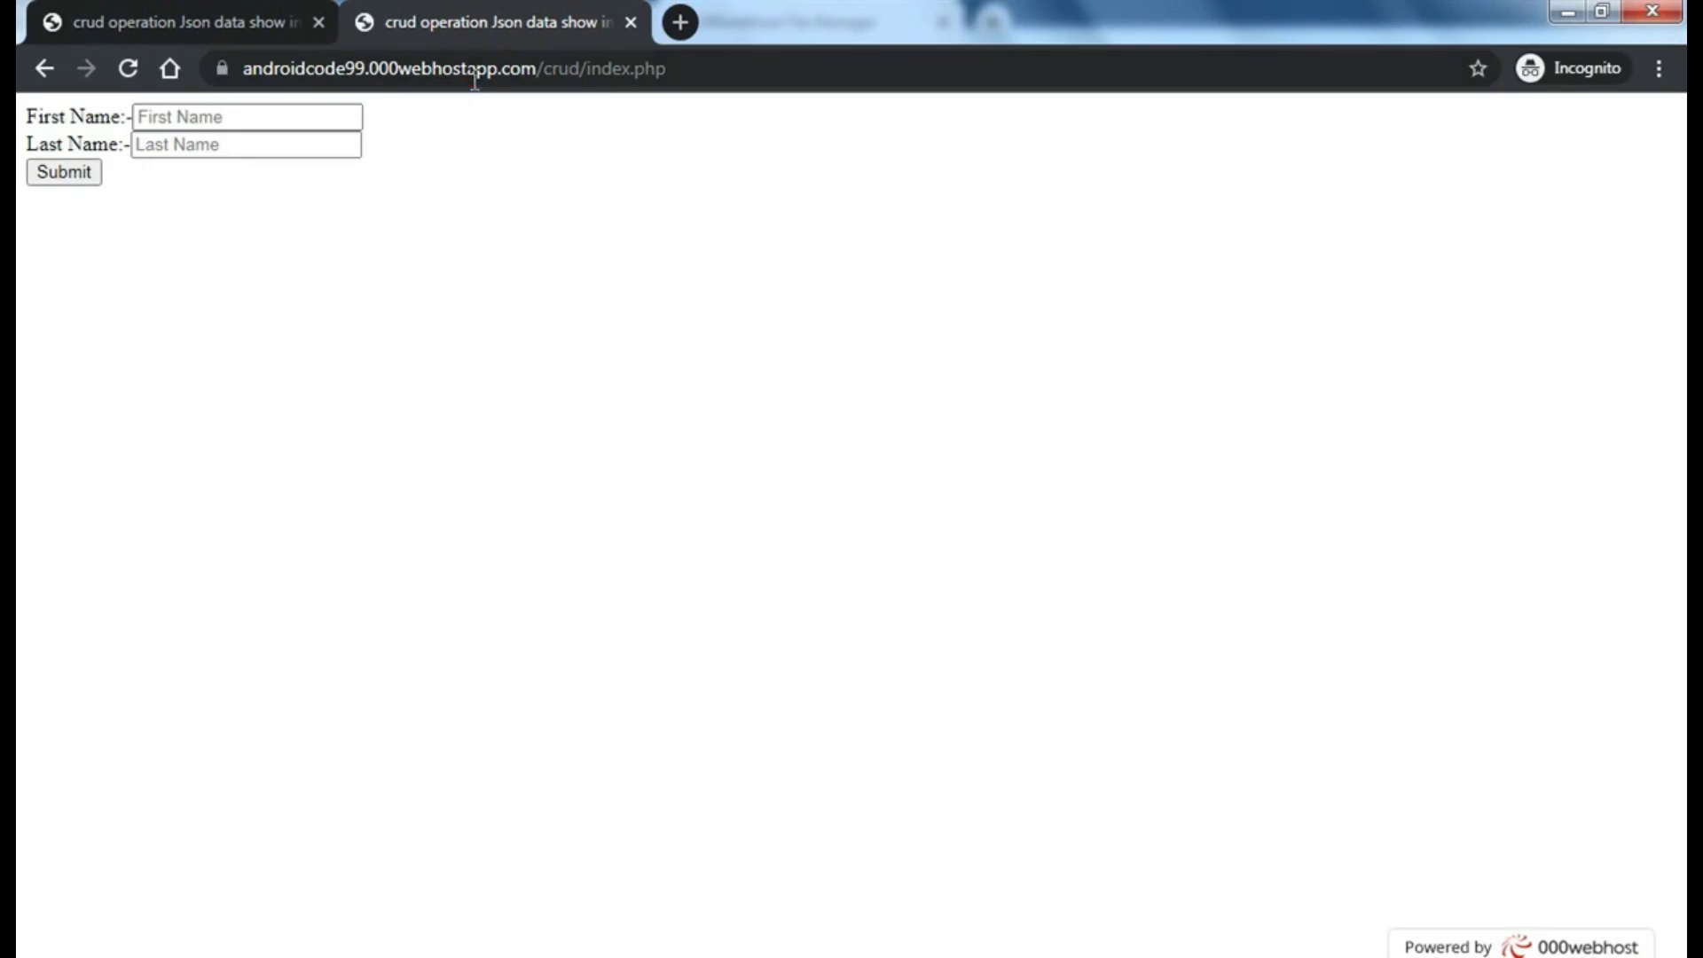
- Reload index.php, go to the records table via Display Record, then open New Record Insert
left_click(475, 80)
key("Return")
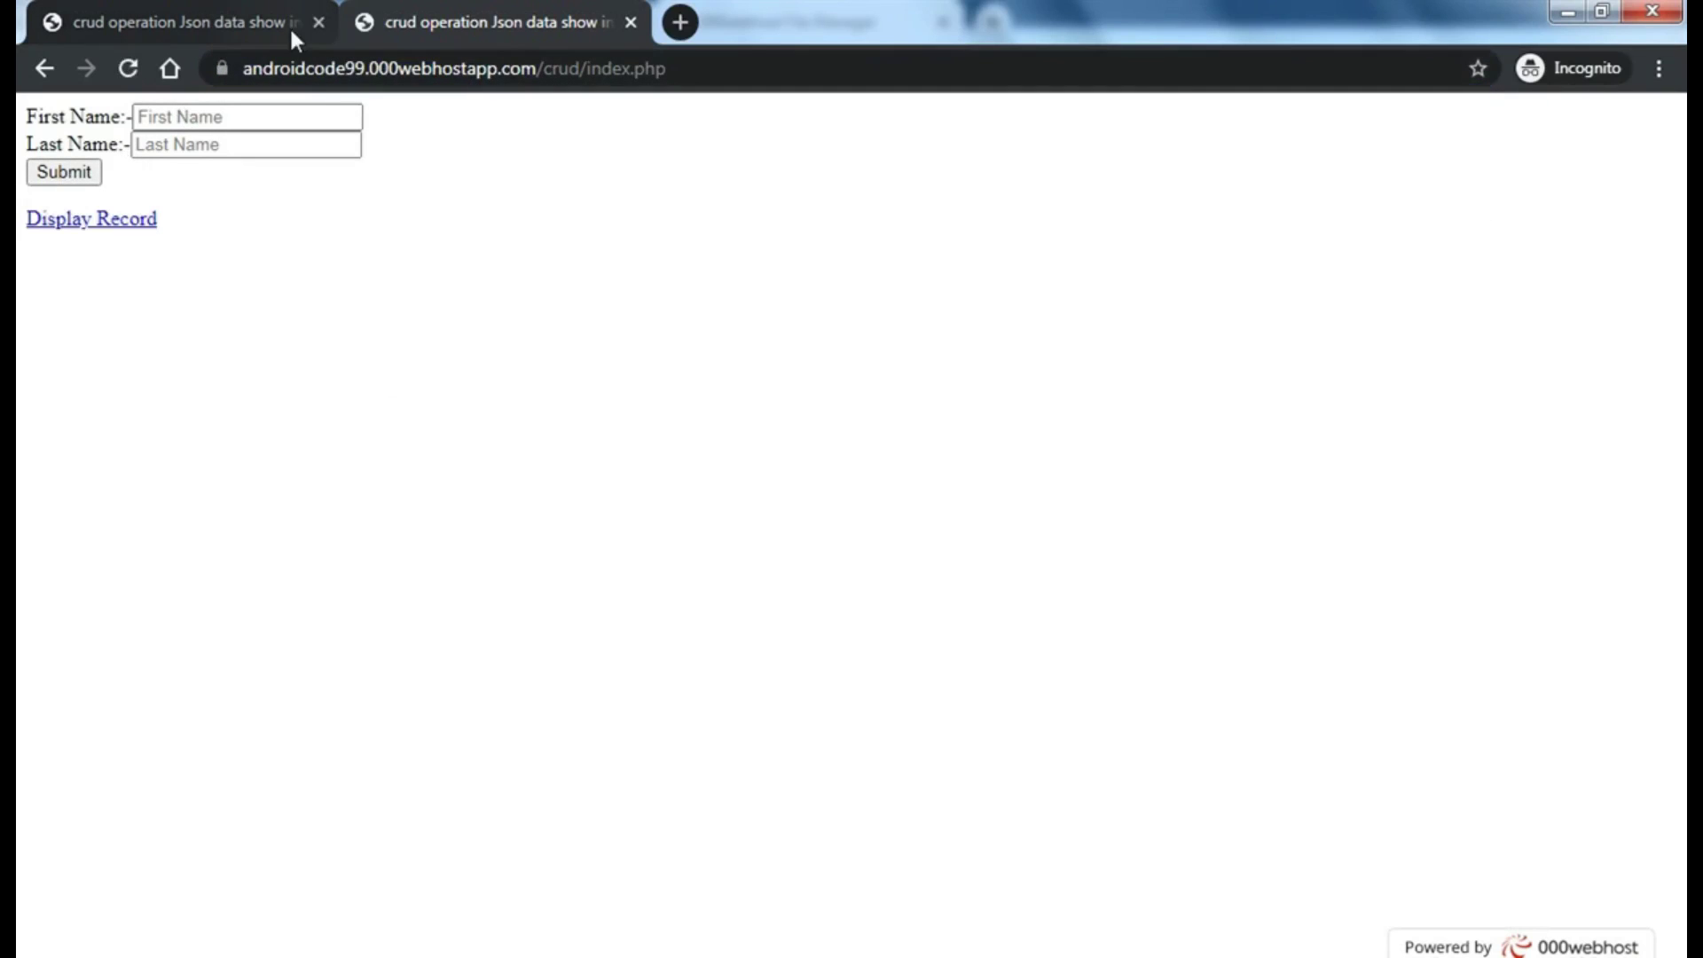
left_click(92, 219)
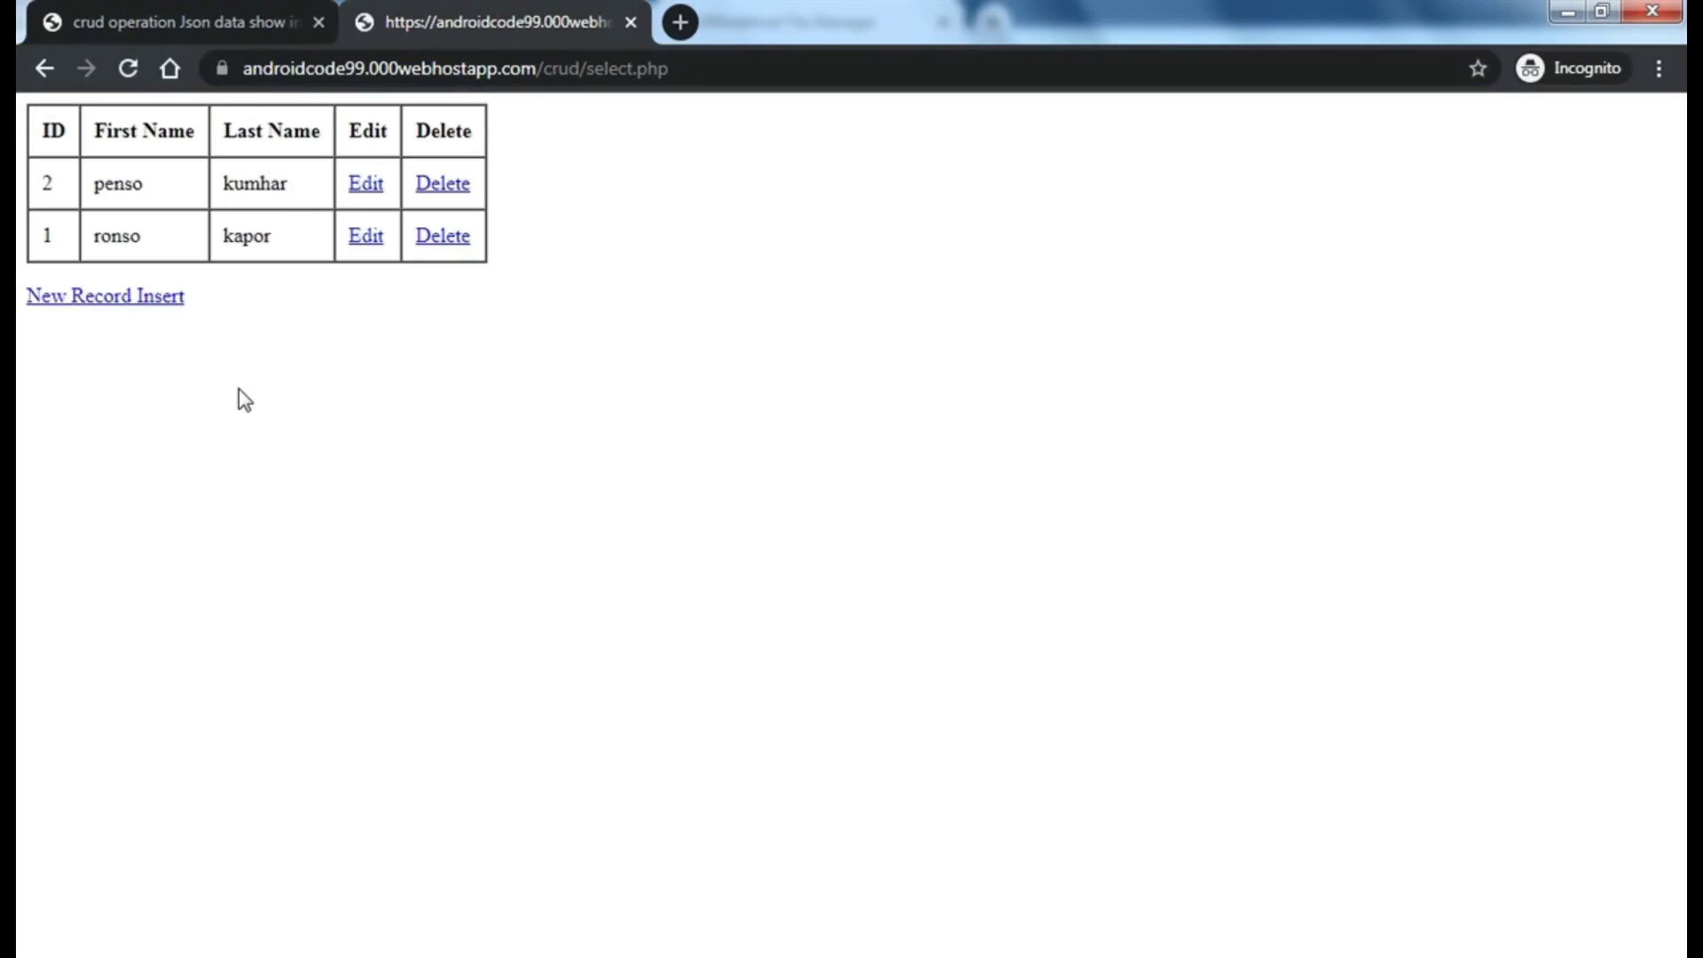
left_click(111, 296)
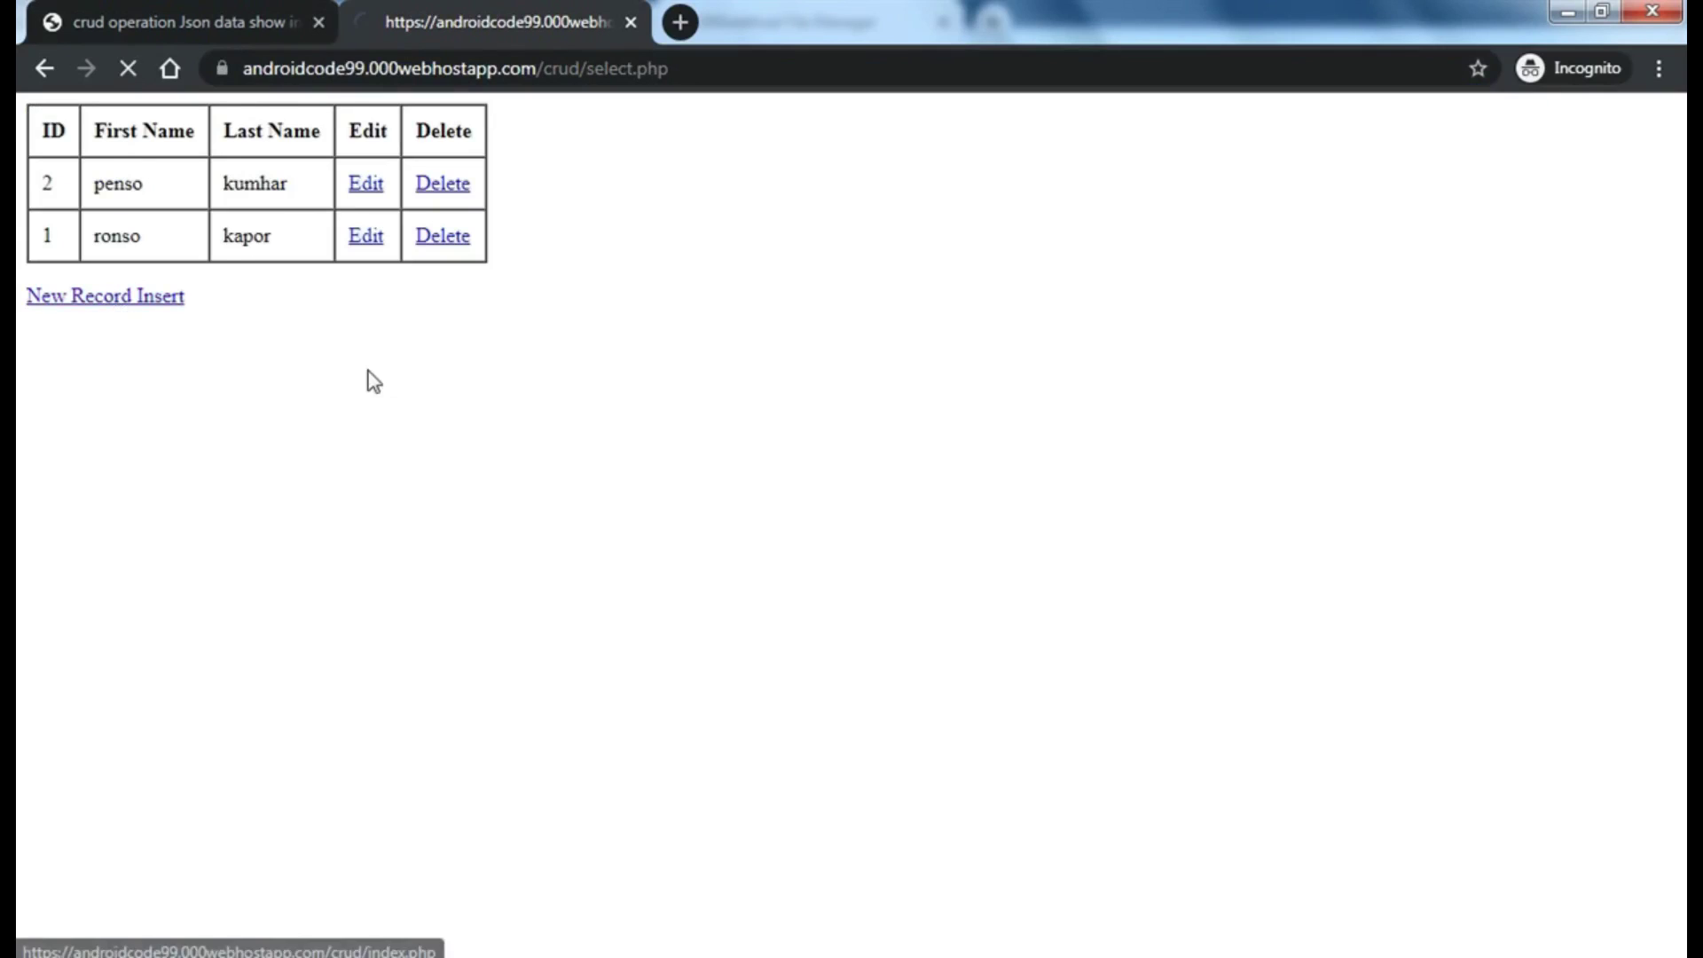
- Submit a record with first name 'course' and last name 'code', then view the records table
left_click(213, 114)
type("c")
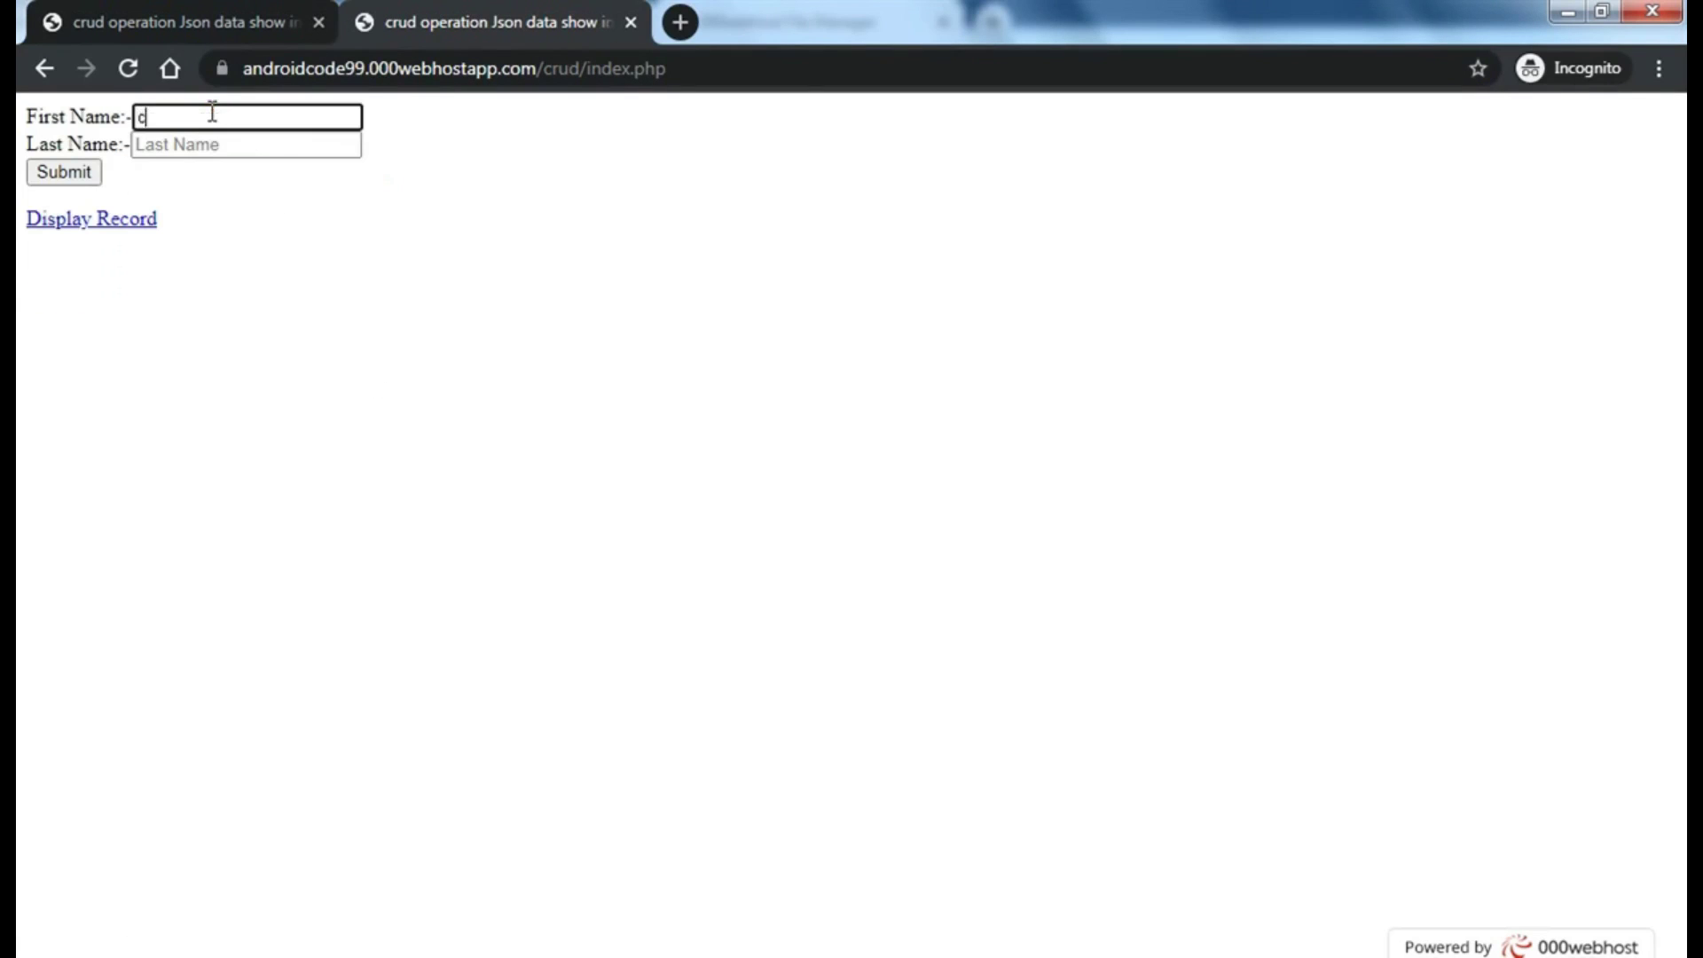
type("ous")
key("BackSpace")
type("rs")
type("e")
left_click(225, 142)
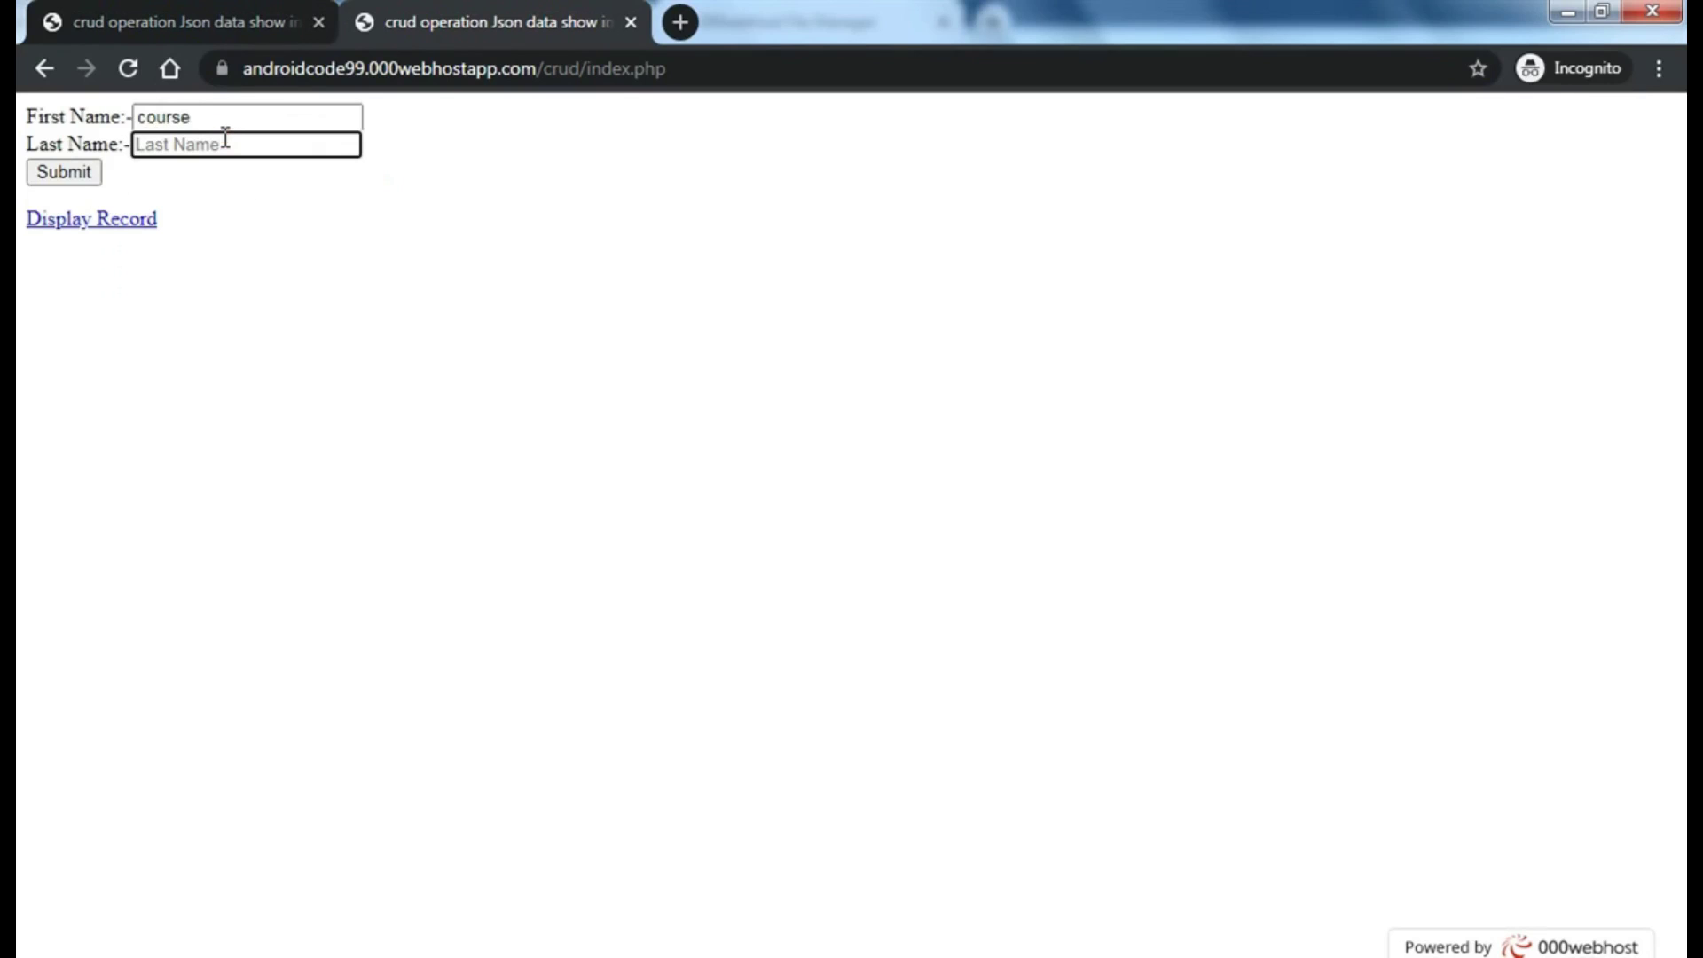
type("code")
left_click(39, 176)
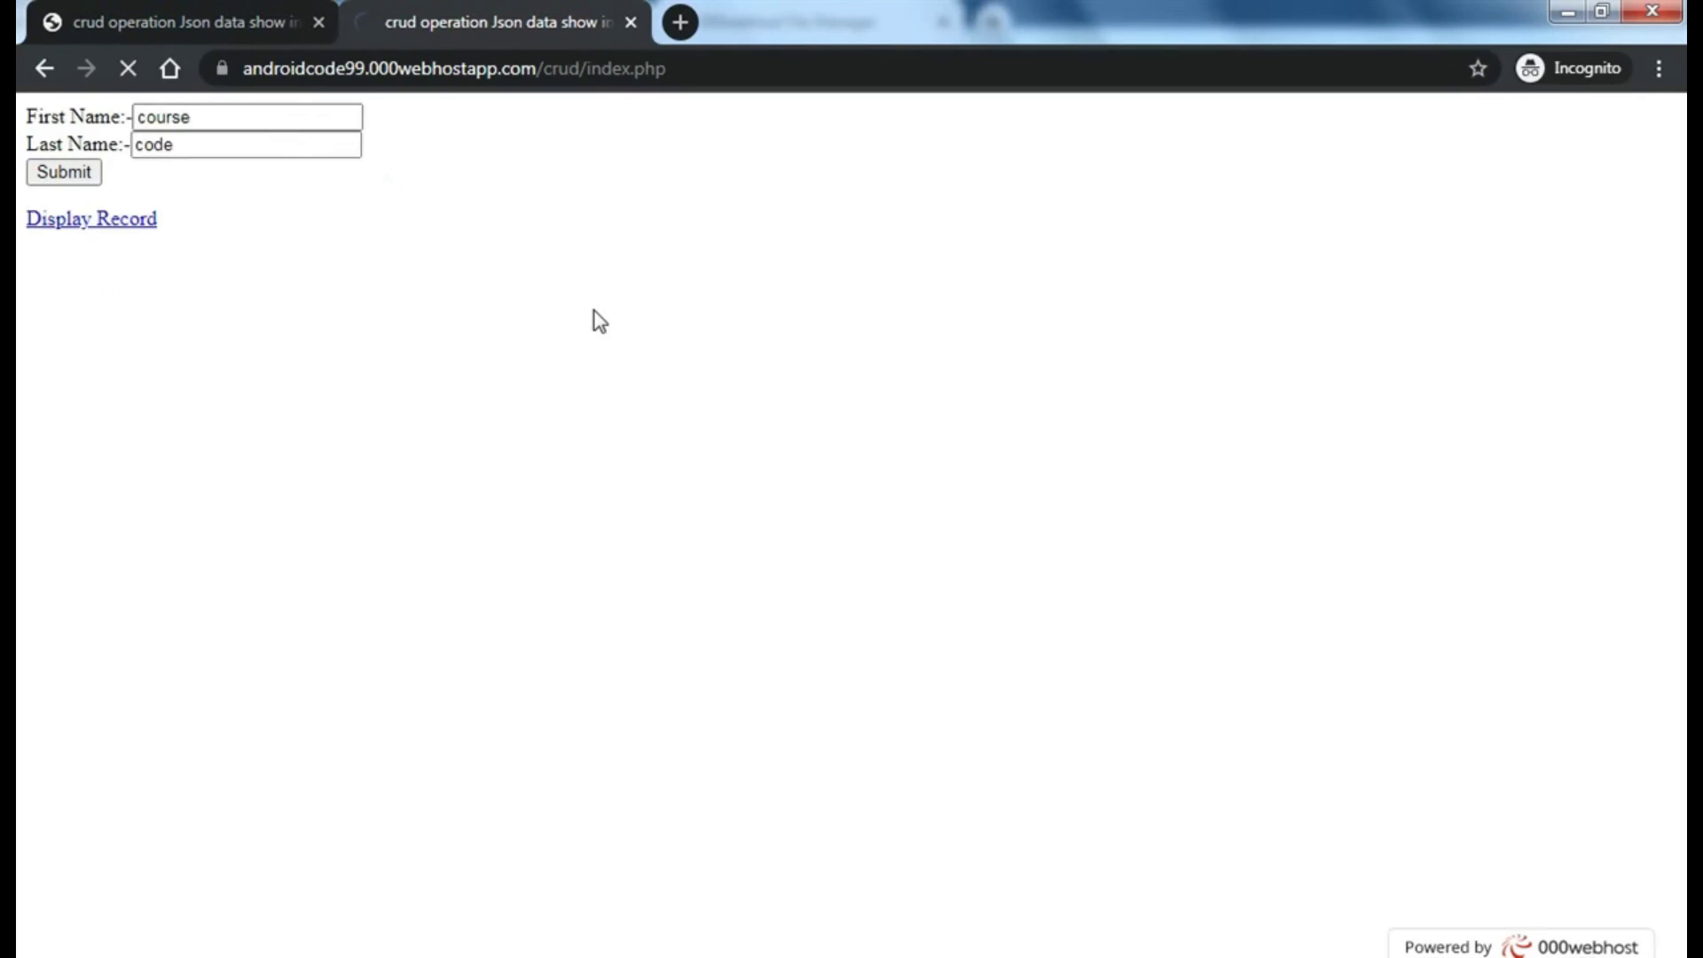
left_click(89, 219)
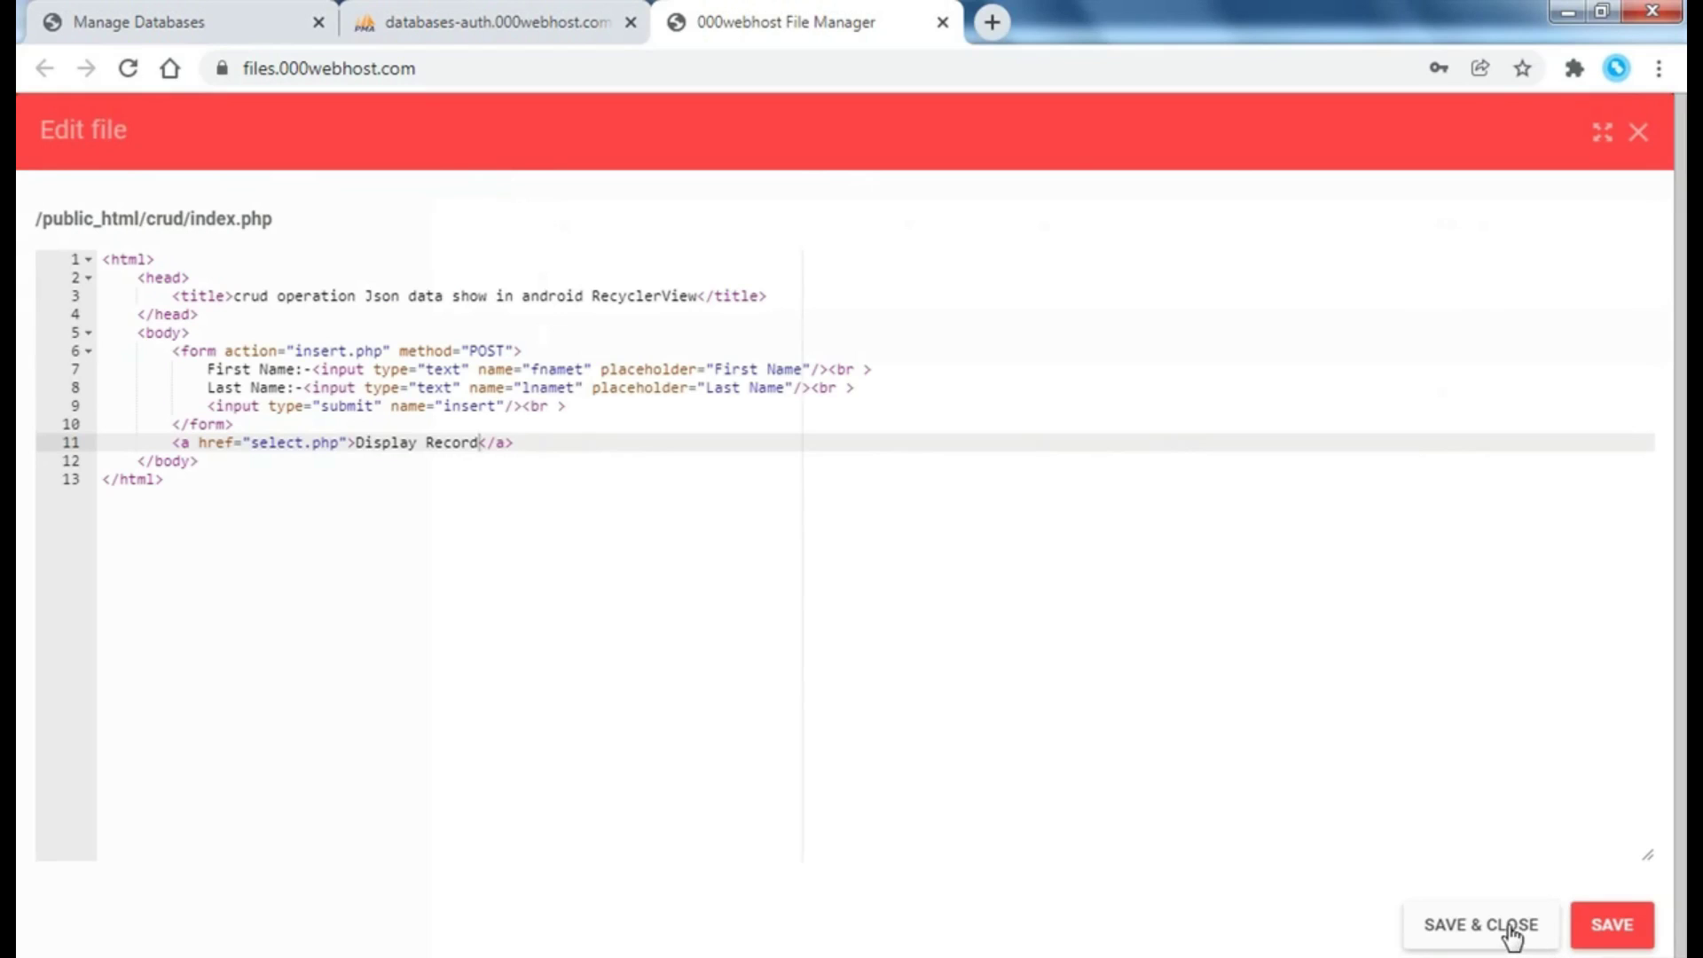
left_click(1500, 927)
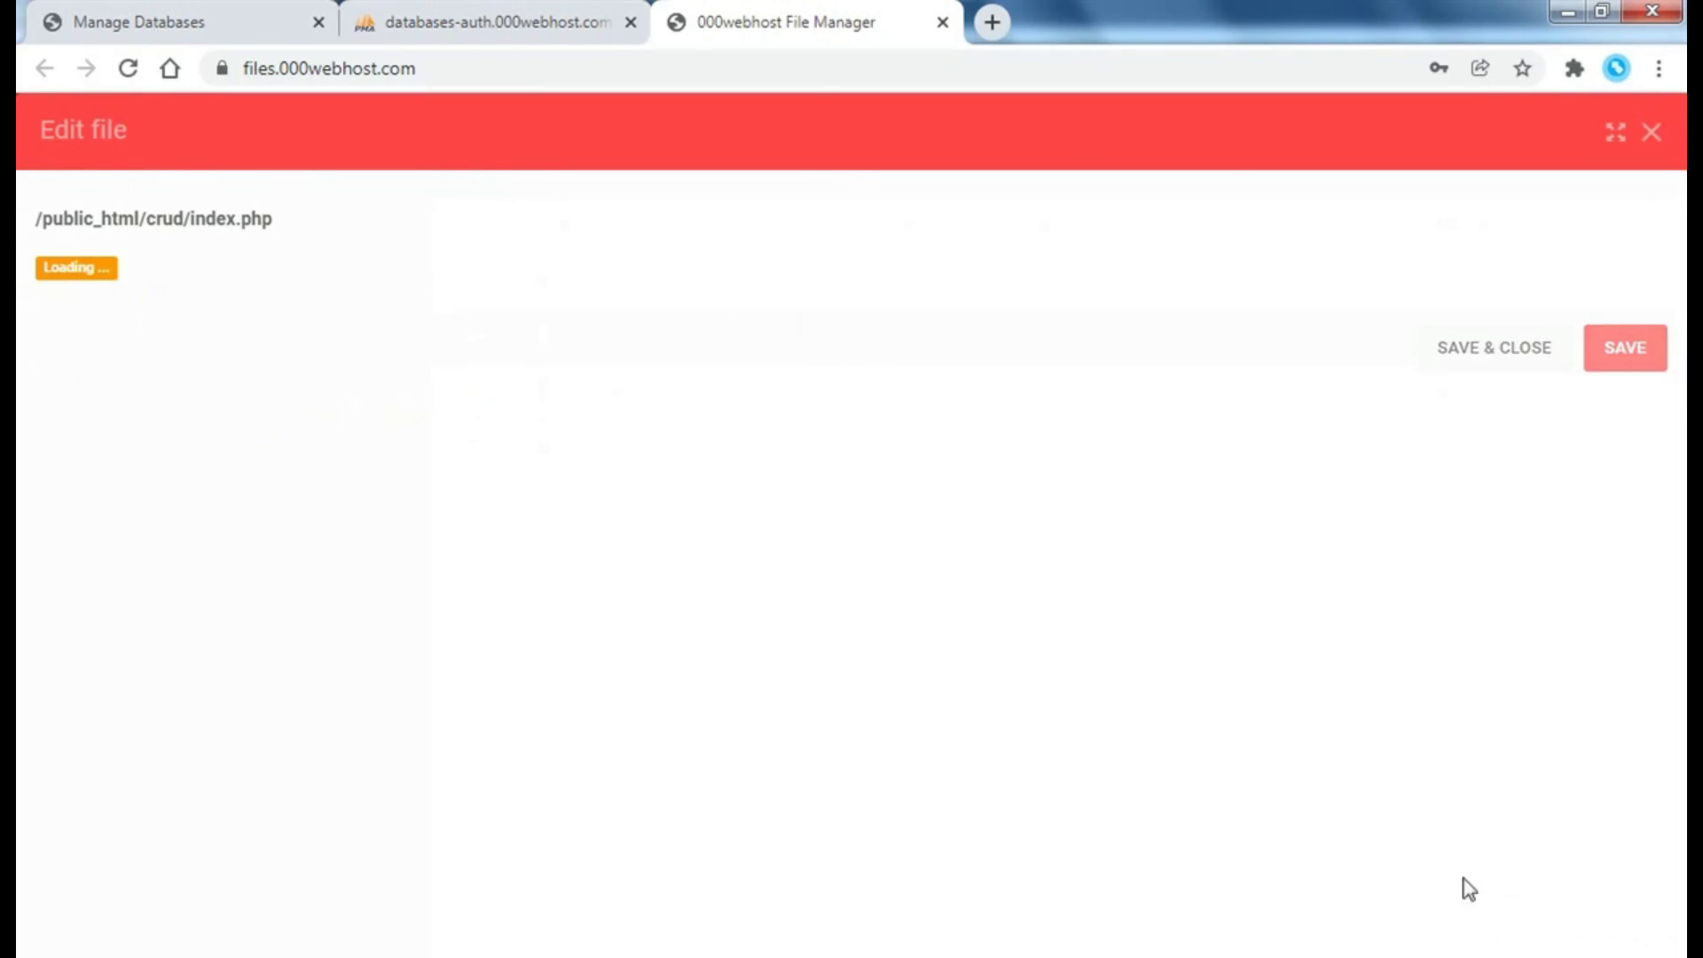
- Change select.php's 'order by id desc' to 'asc', save, and reload the live records page
left_click(634, 452)
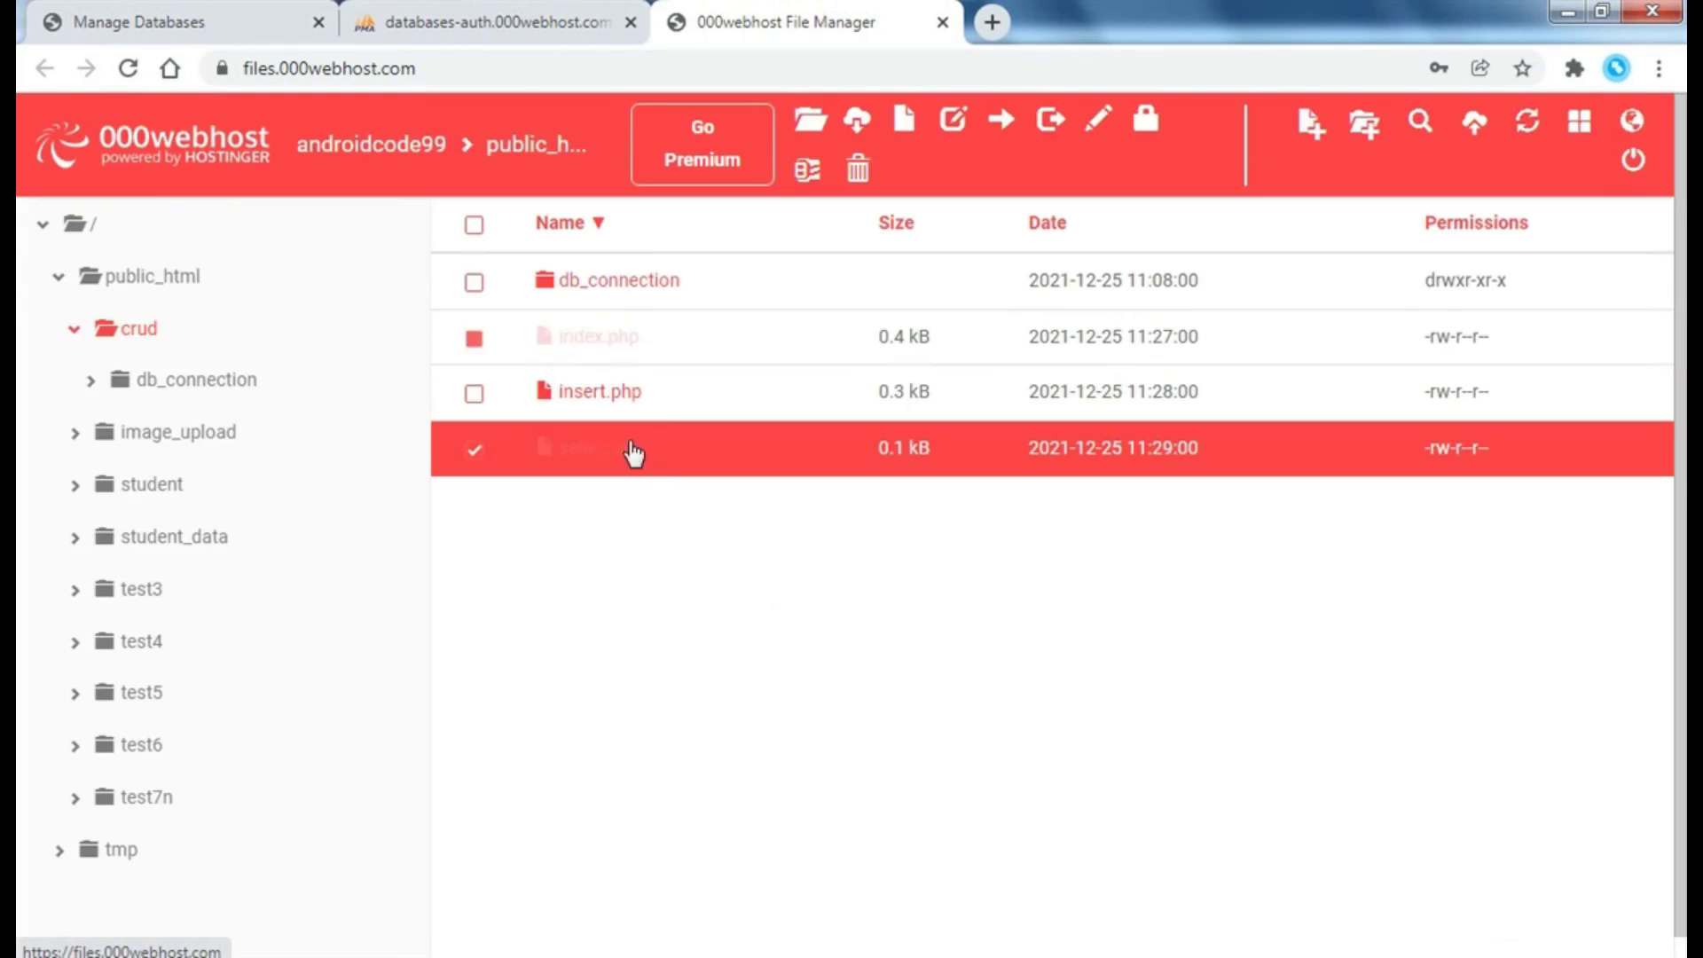
left_click(810, 120)
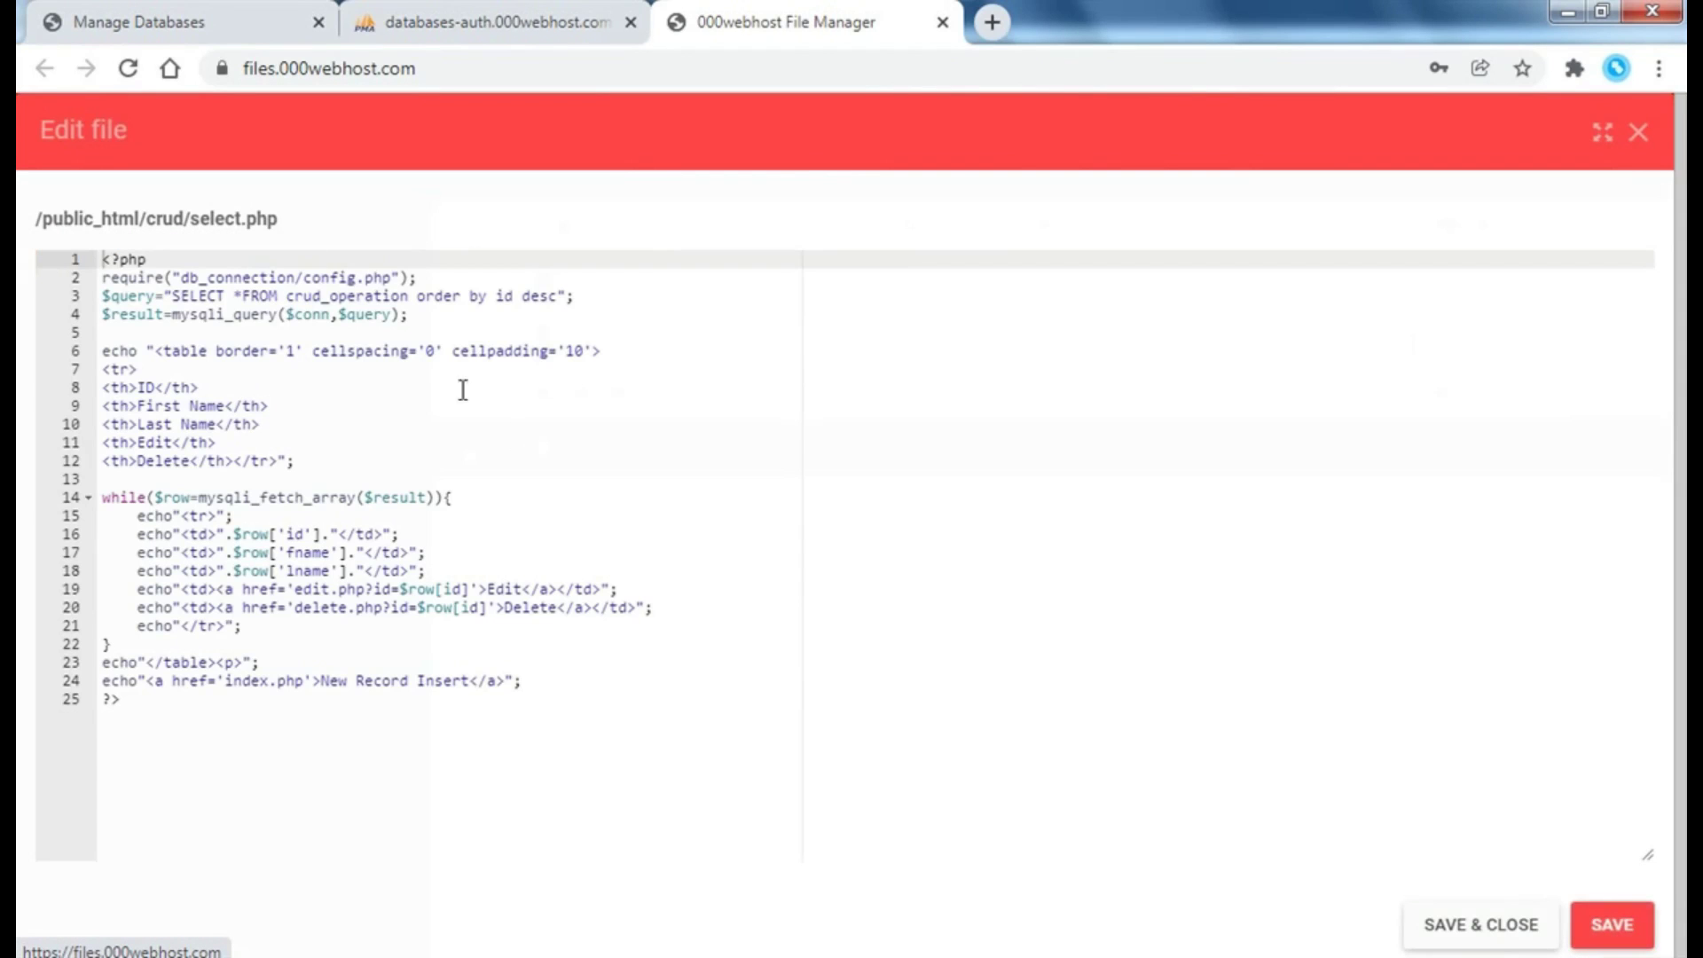
left_click(567, 298)
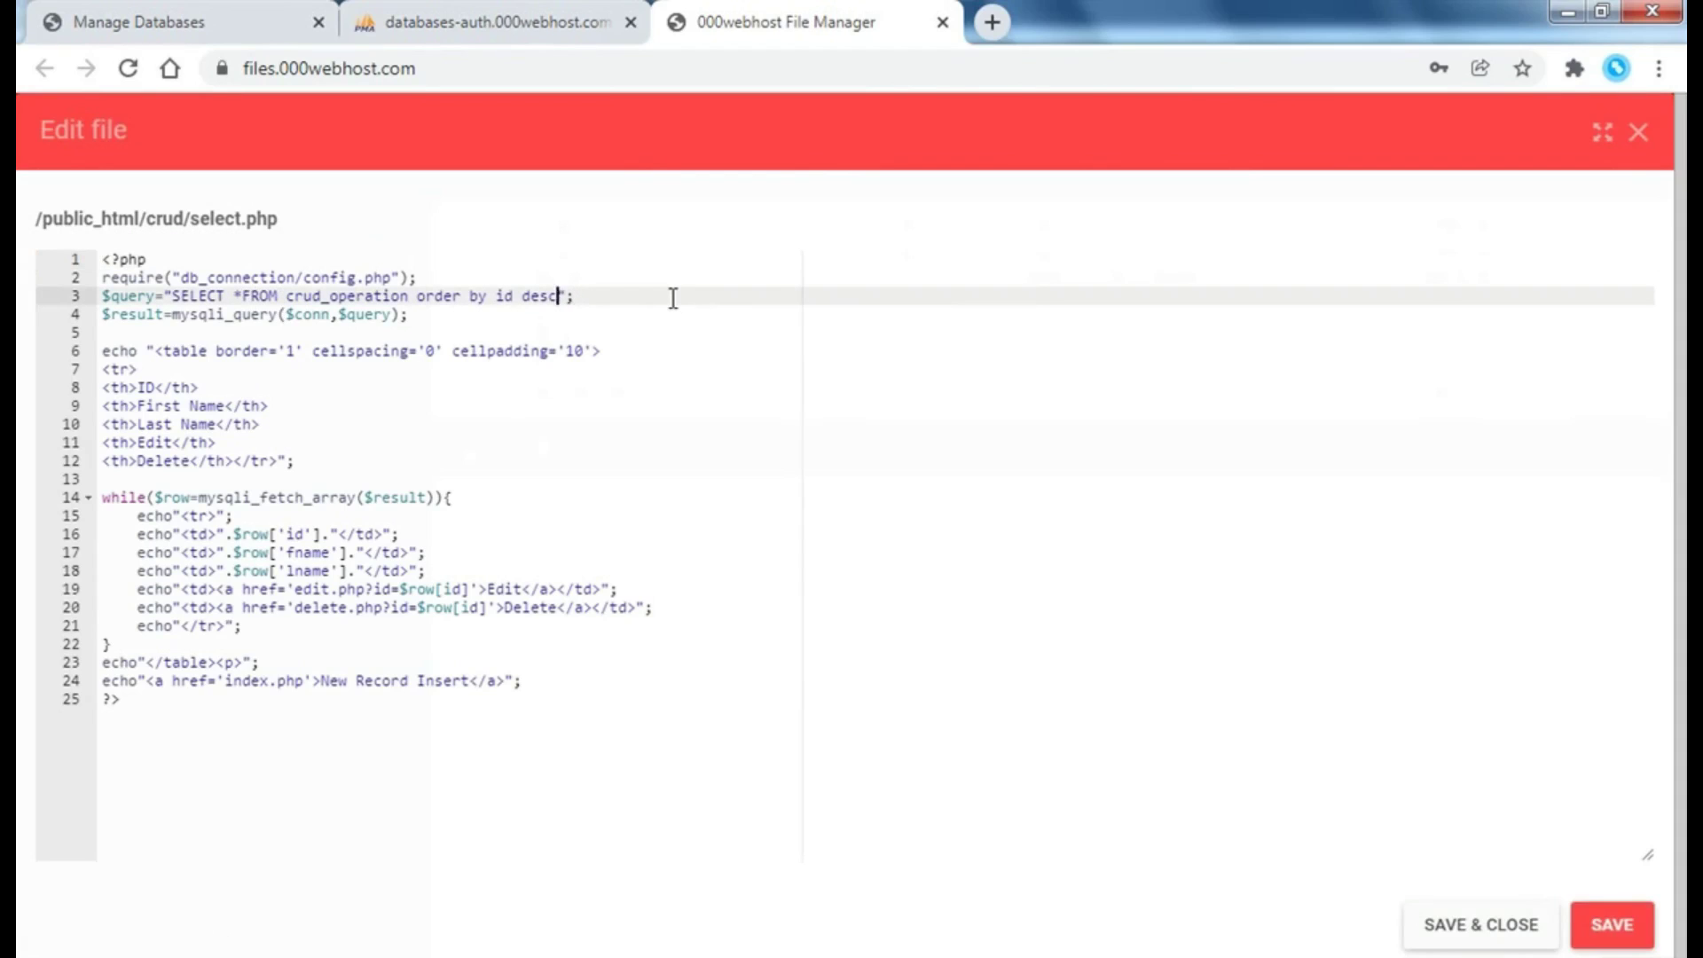
key("BackSpace")
key("BackSpace")
key("BackSpace")
type("asc")
left_click(1587, 922)
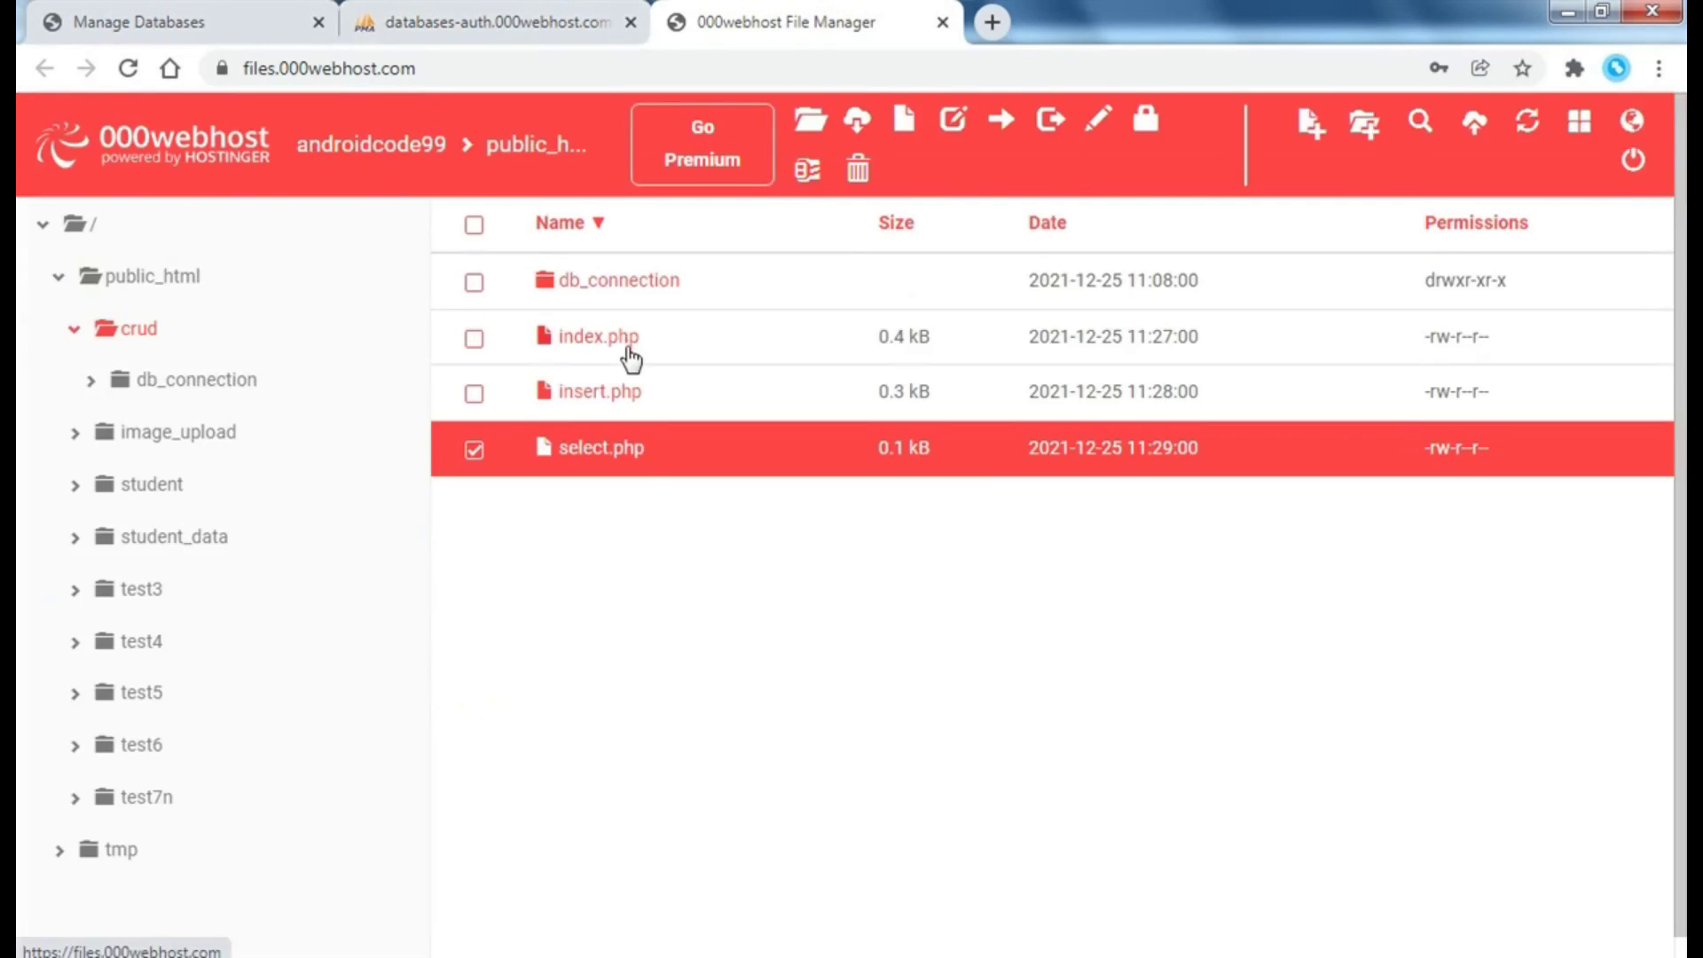
key("alt+Tab")
left_click(570, 76)
key("Return")
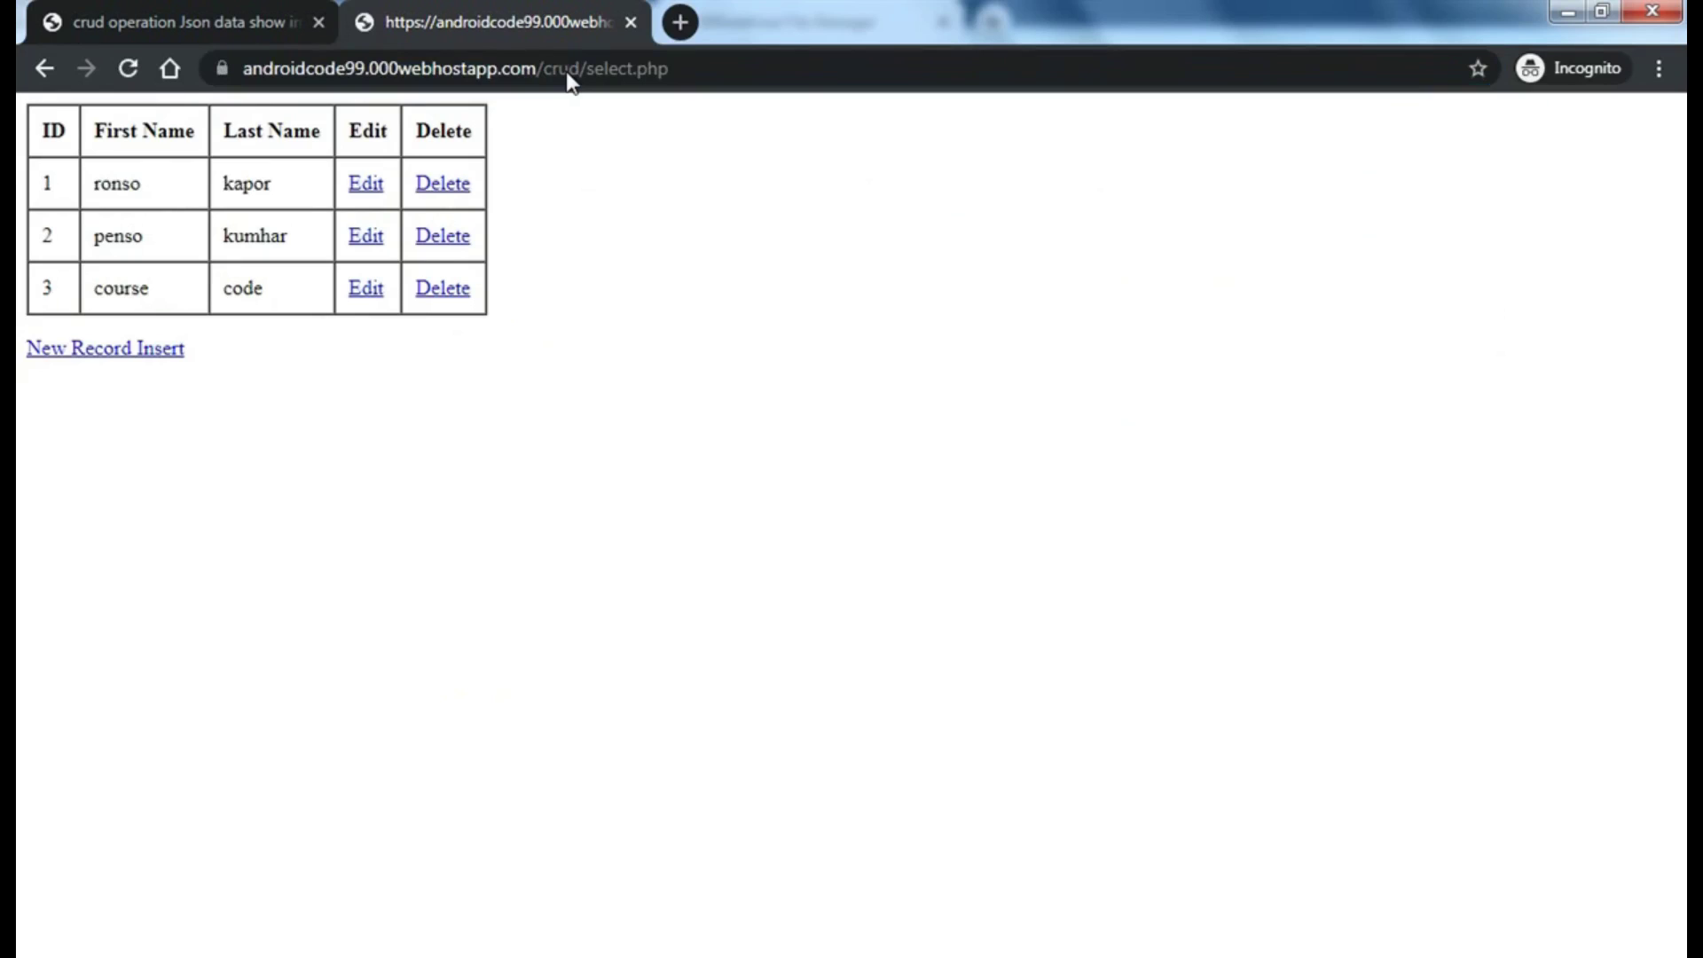
- Create a new file named edit.php in the crud folder
key("alt+Tab")
left_click(1312, 124)
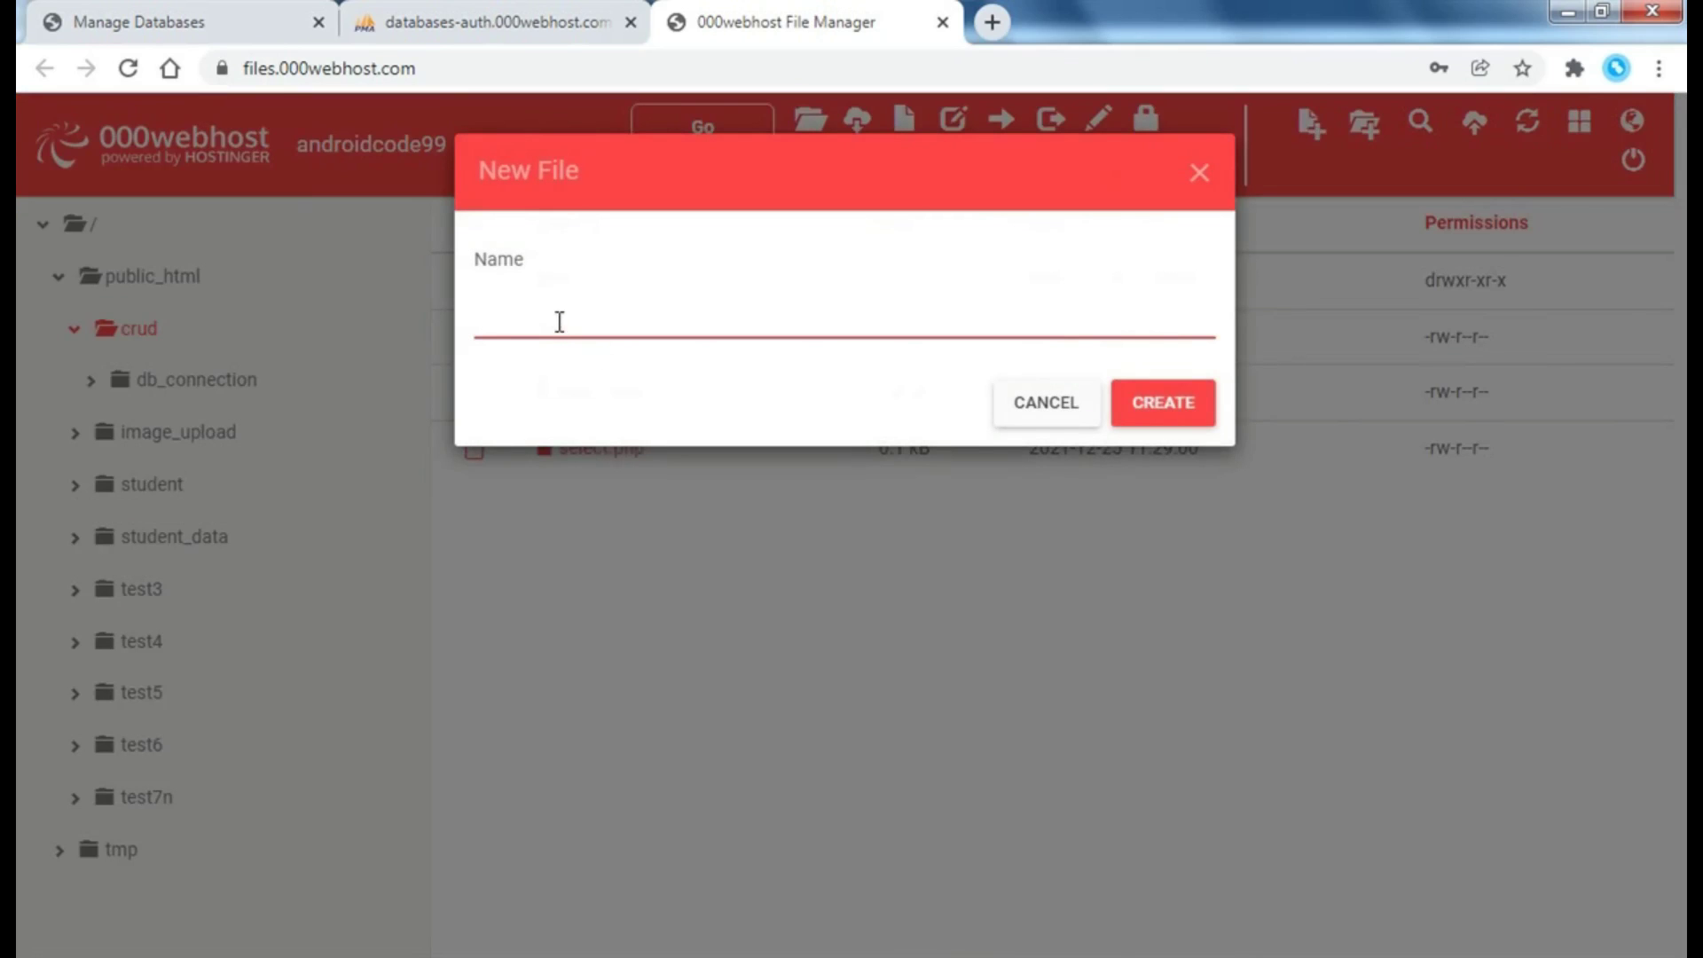
type("edit")
type(".hp")
type("hp")
key("Return")
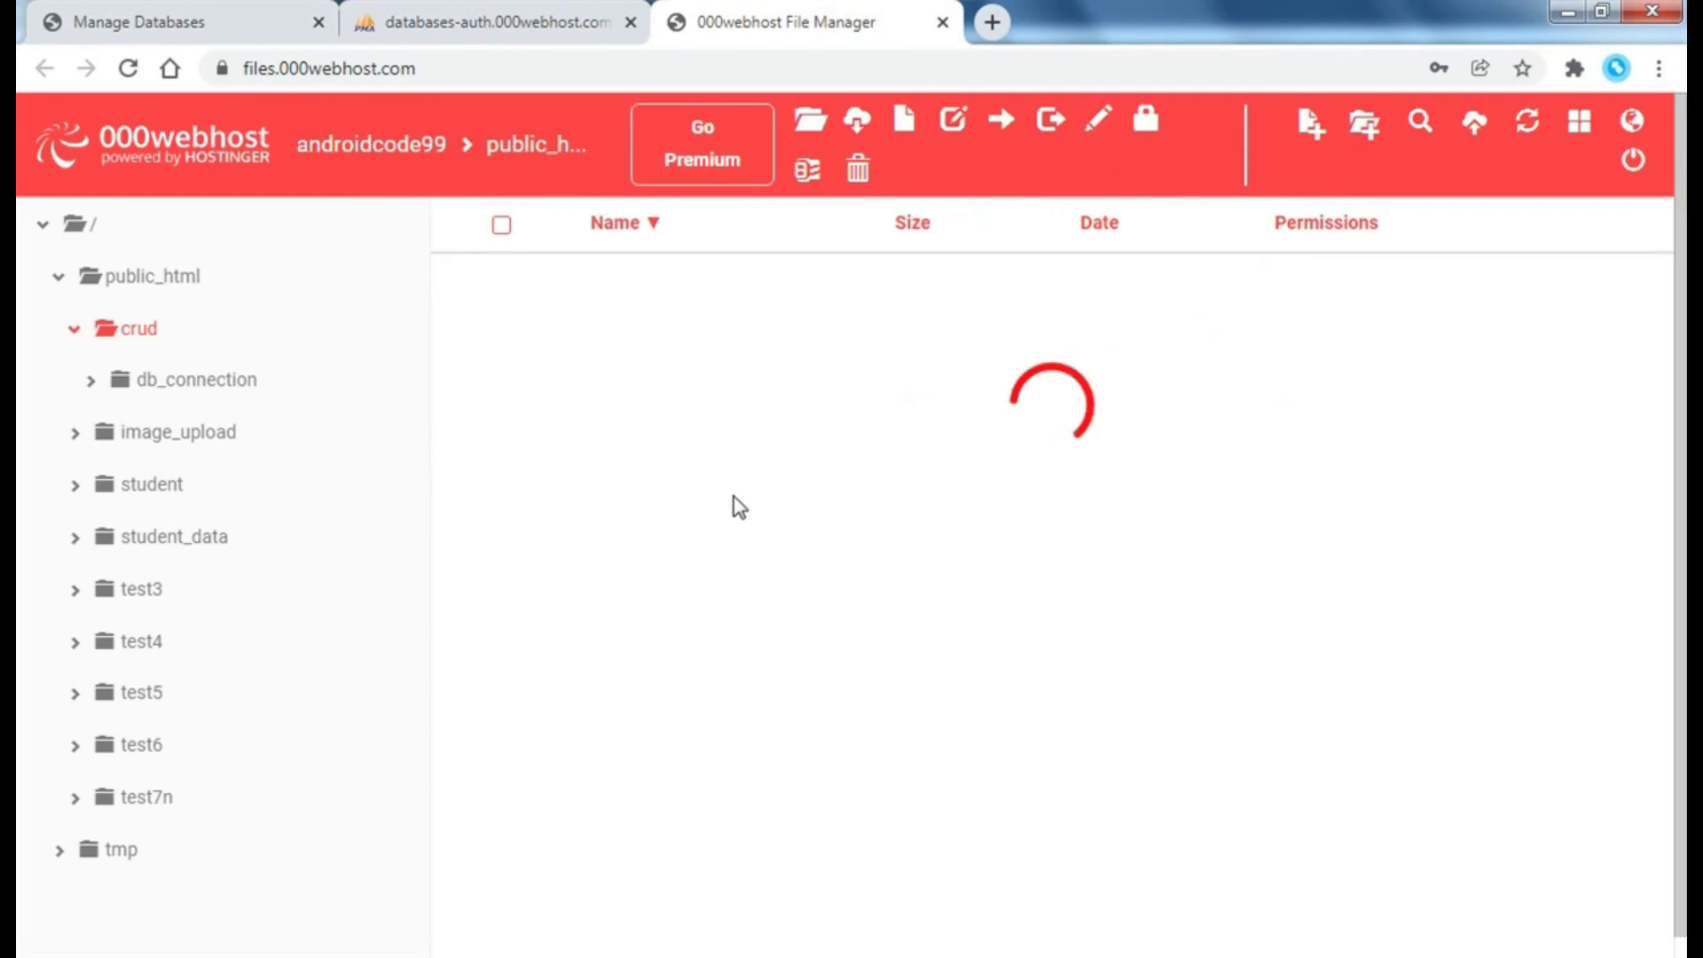
- Inspect the edit.php link on line 19 of select.php, close it, and select edit.php
left_click(612, 479)
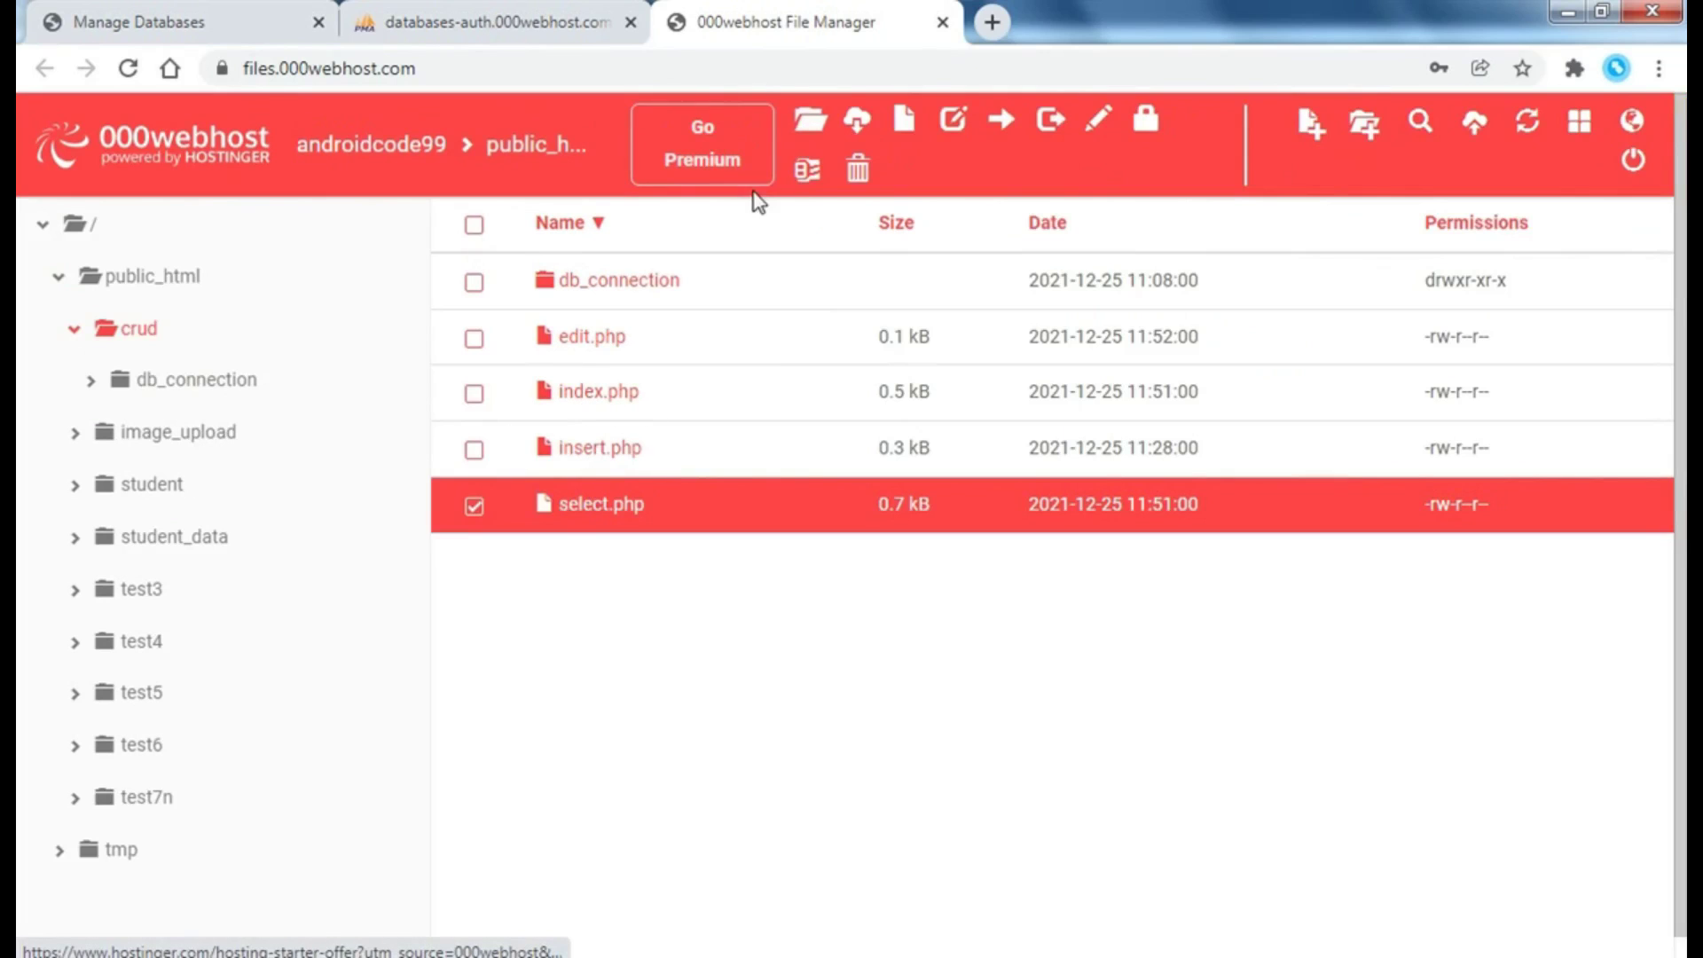
left_click(812, 118)
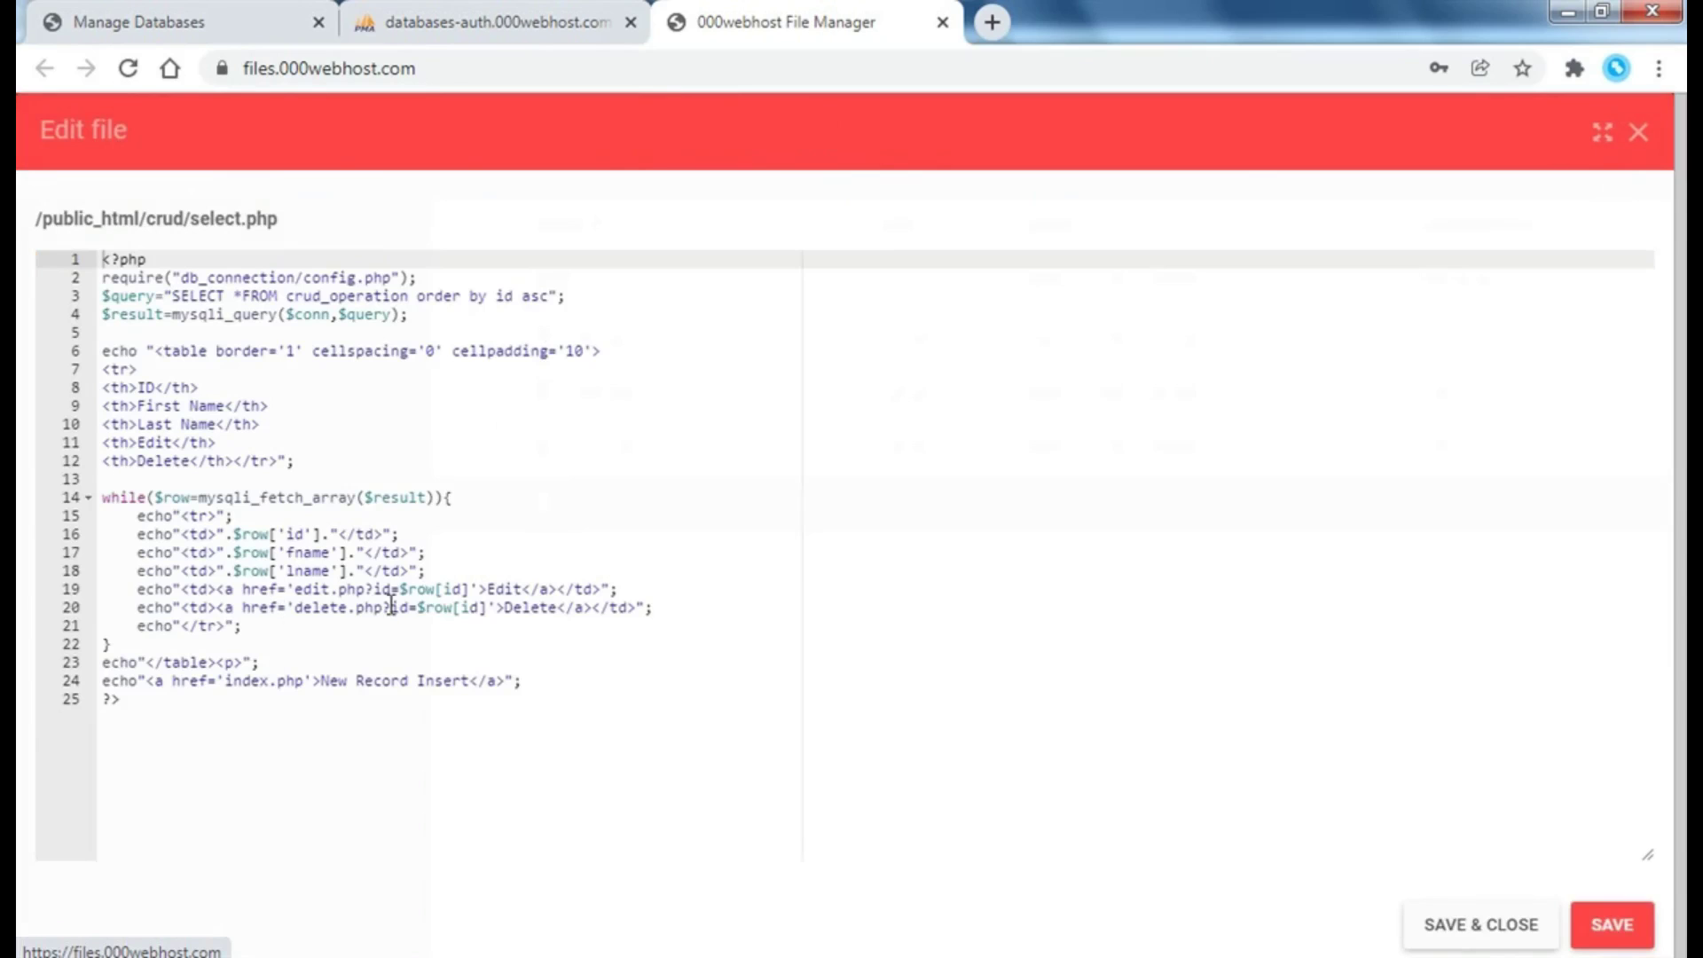
double_click(313, 590)
left_click(312, 589)
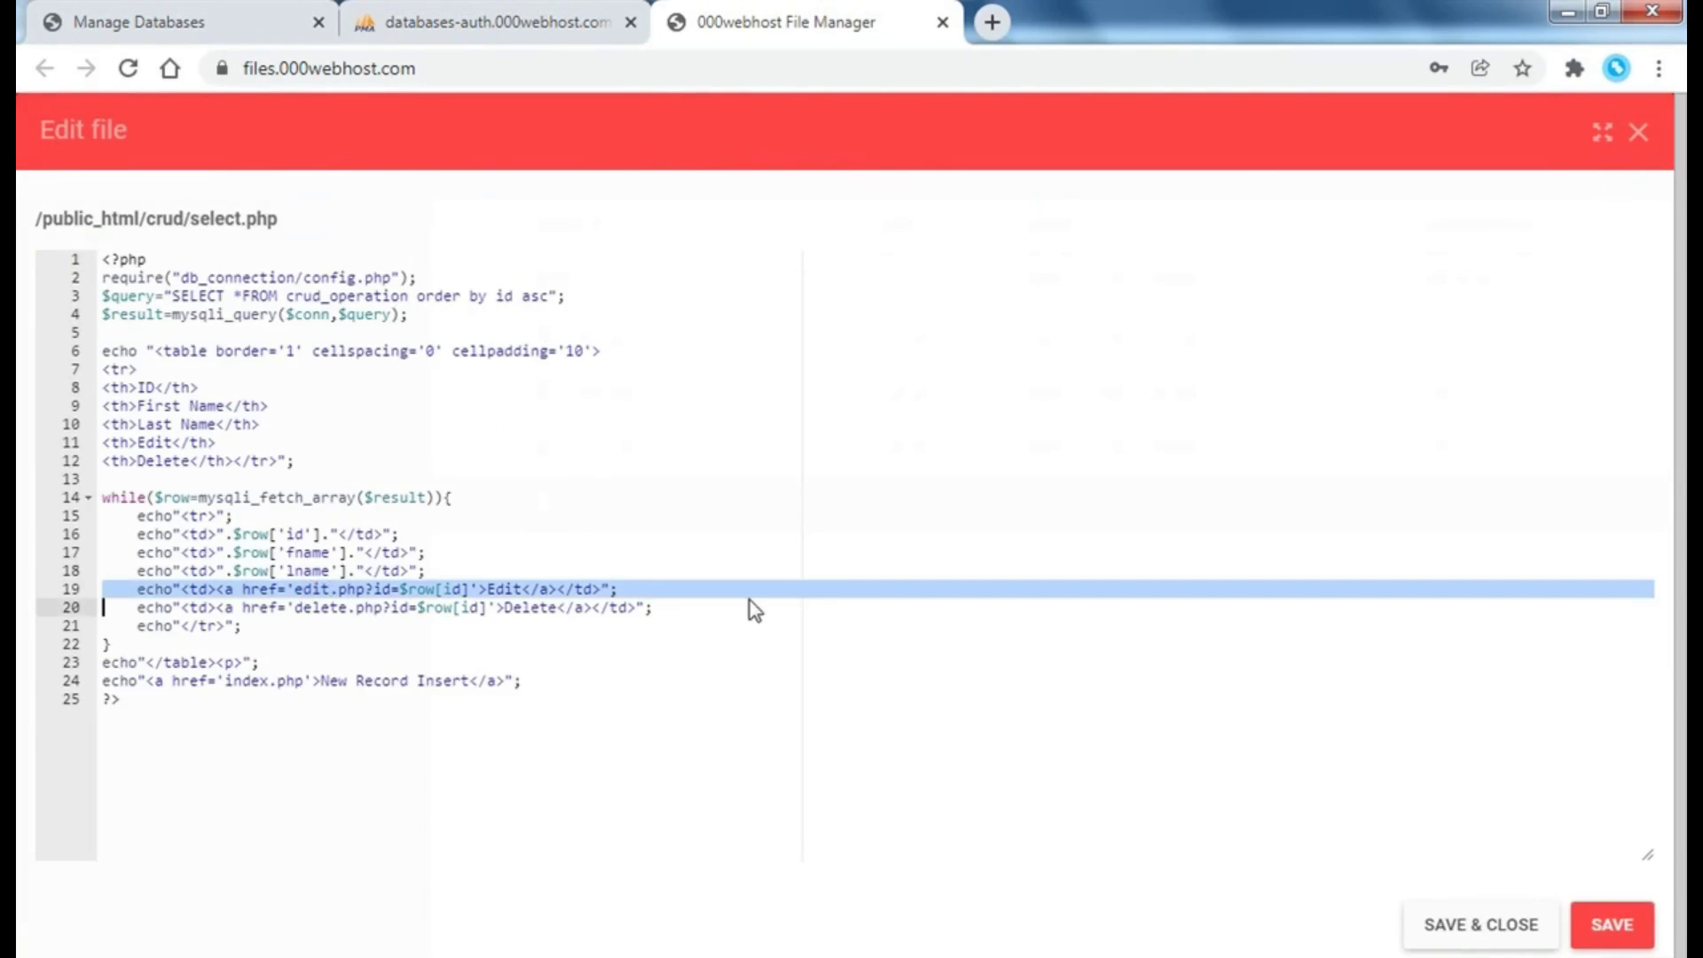
left_click(1455, 933)
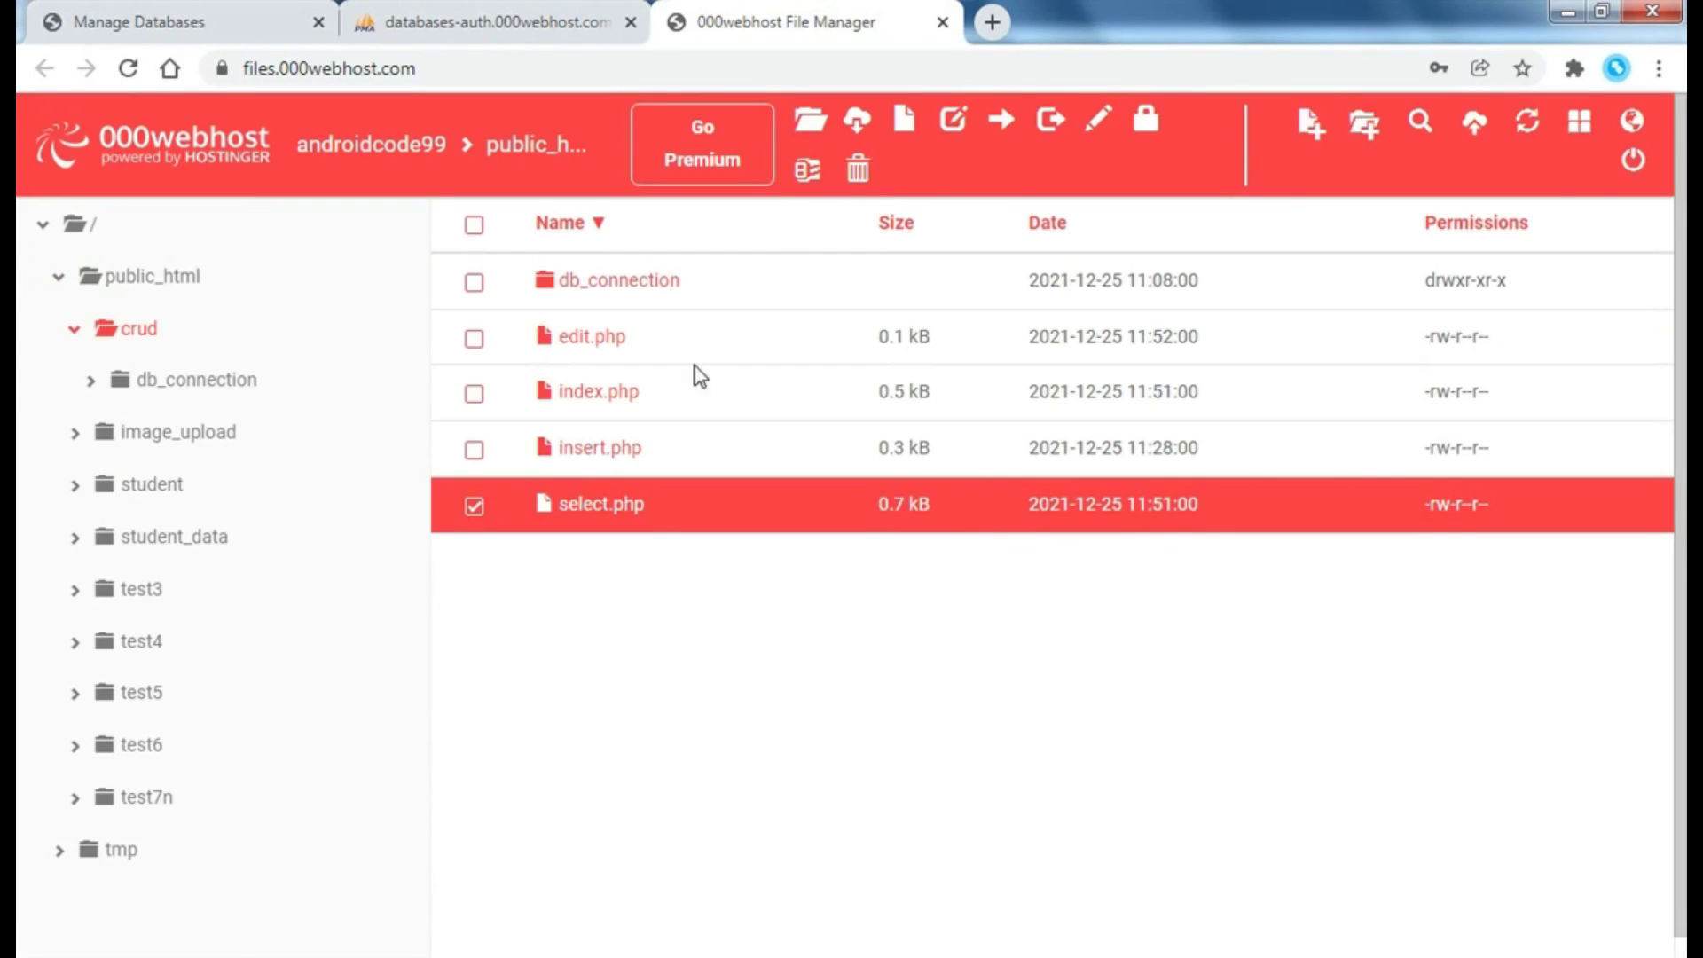
left_click(590, 350)
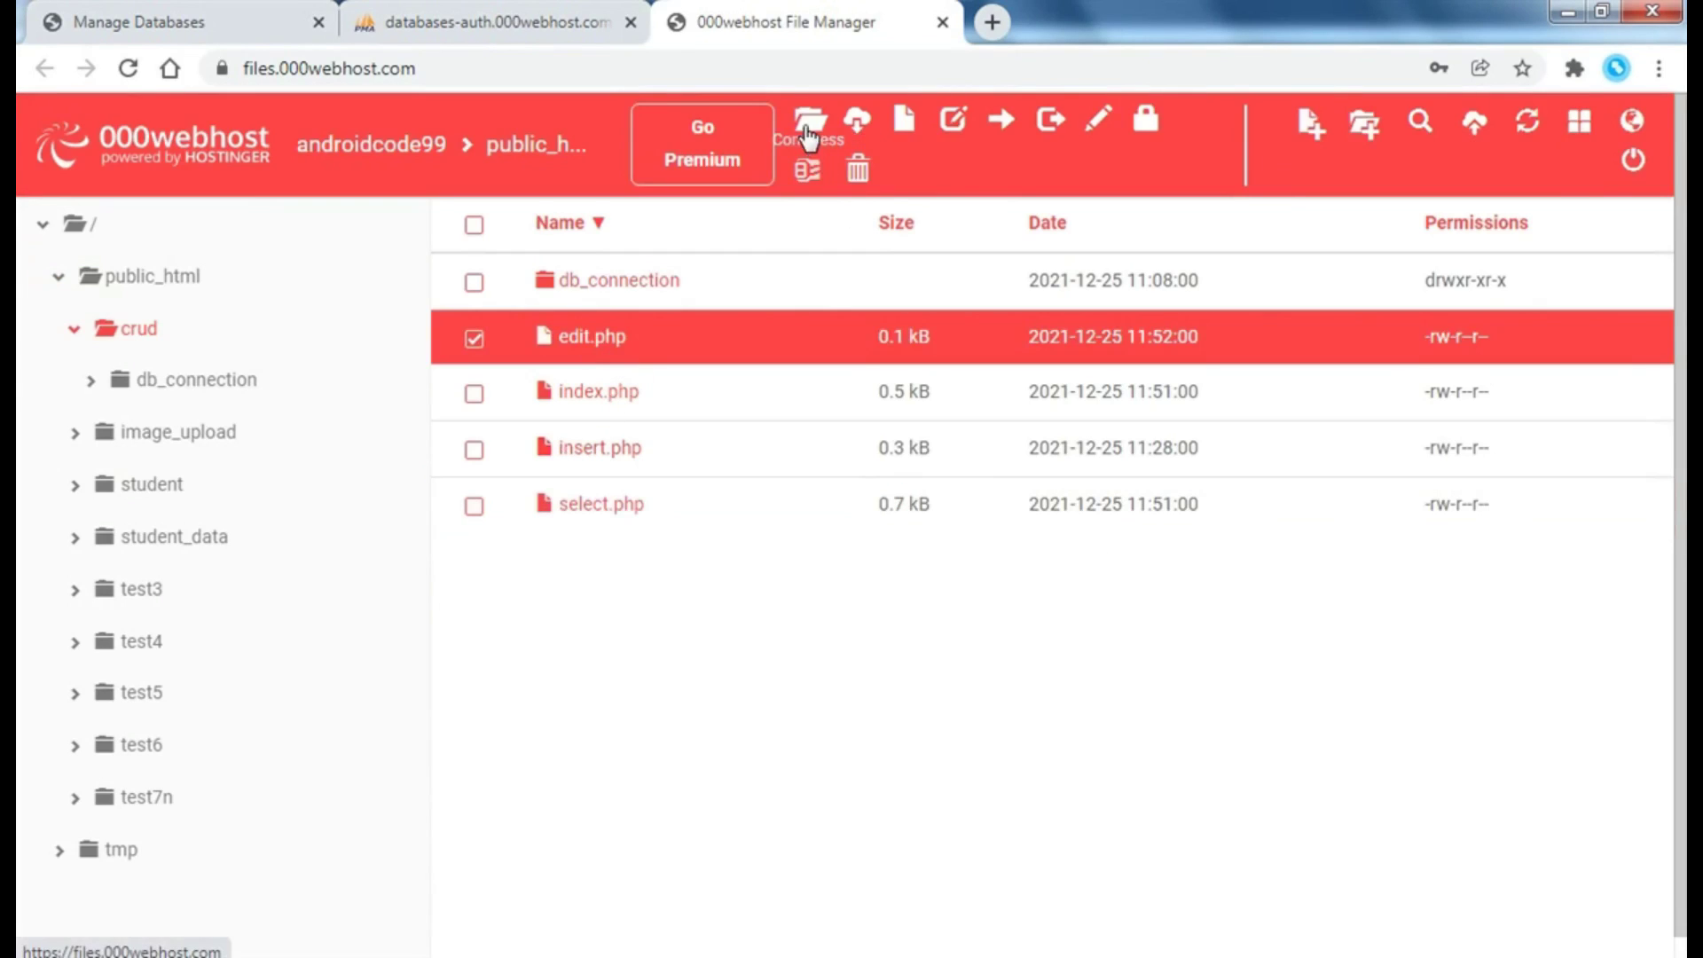
- Dismiss the Compress prompt, open edit.php in the editor, and start the PHP opening tag on line 1
left_click(807, 167)
left_click(1198, 173)
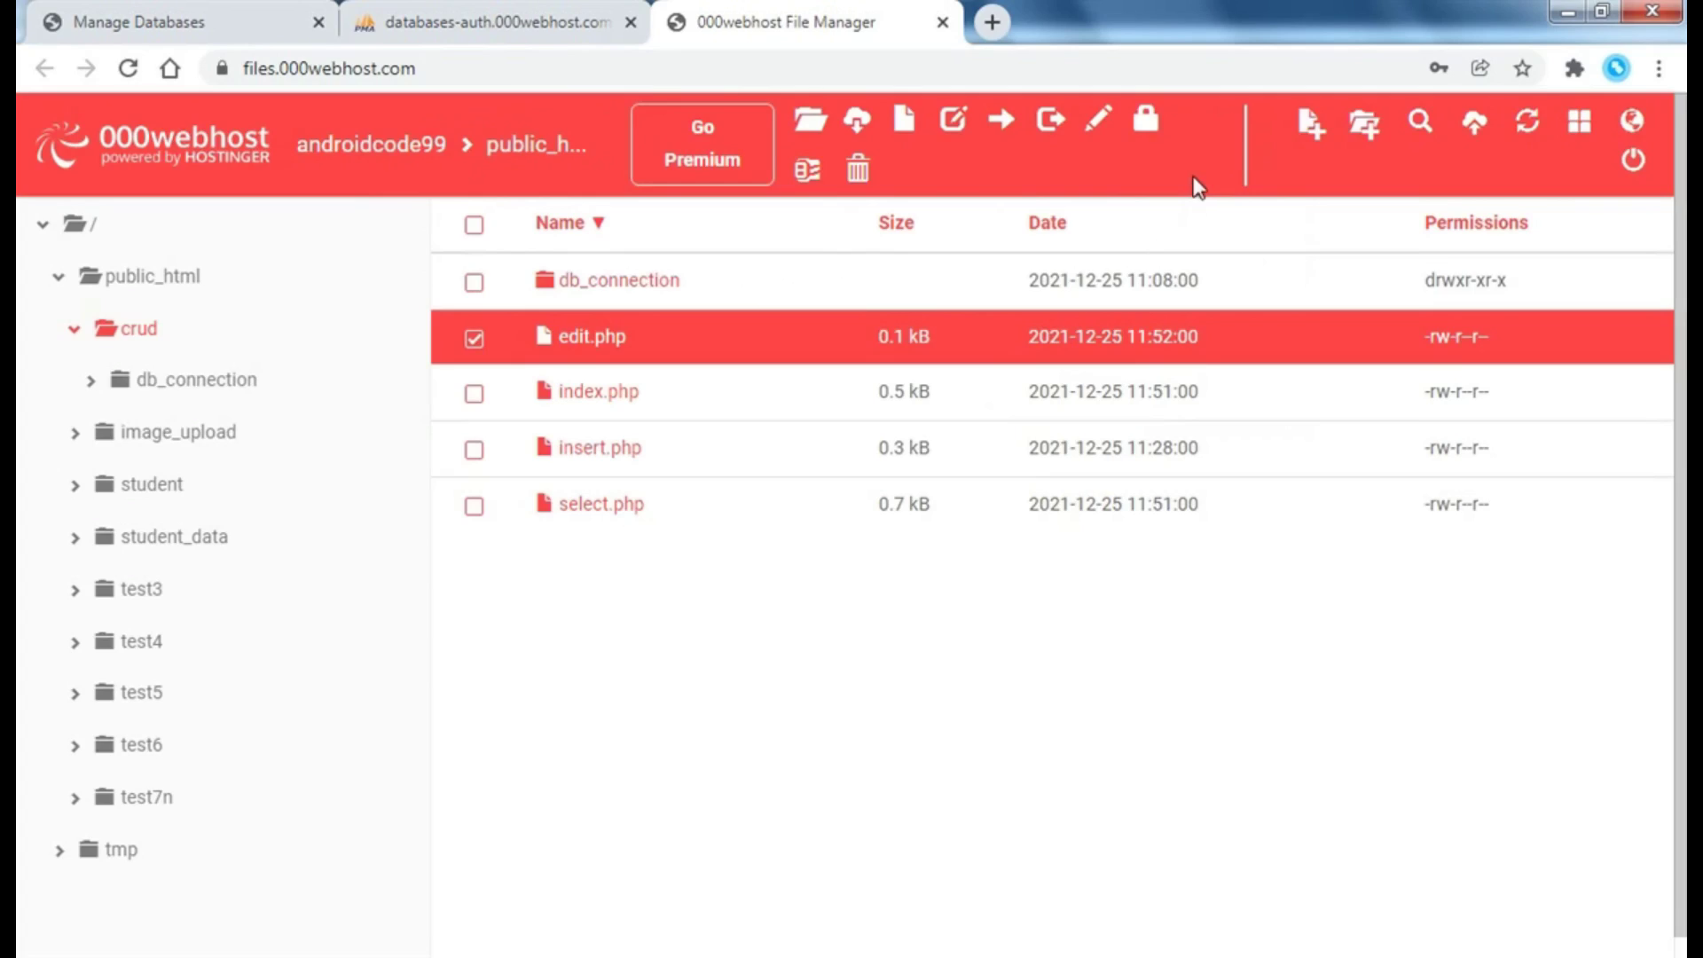
left_click(809, 124)
left_click(241, 255)
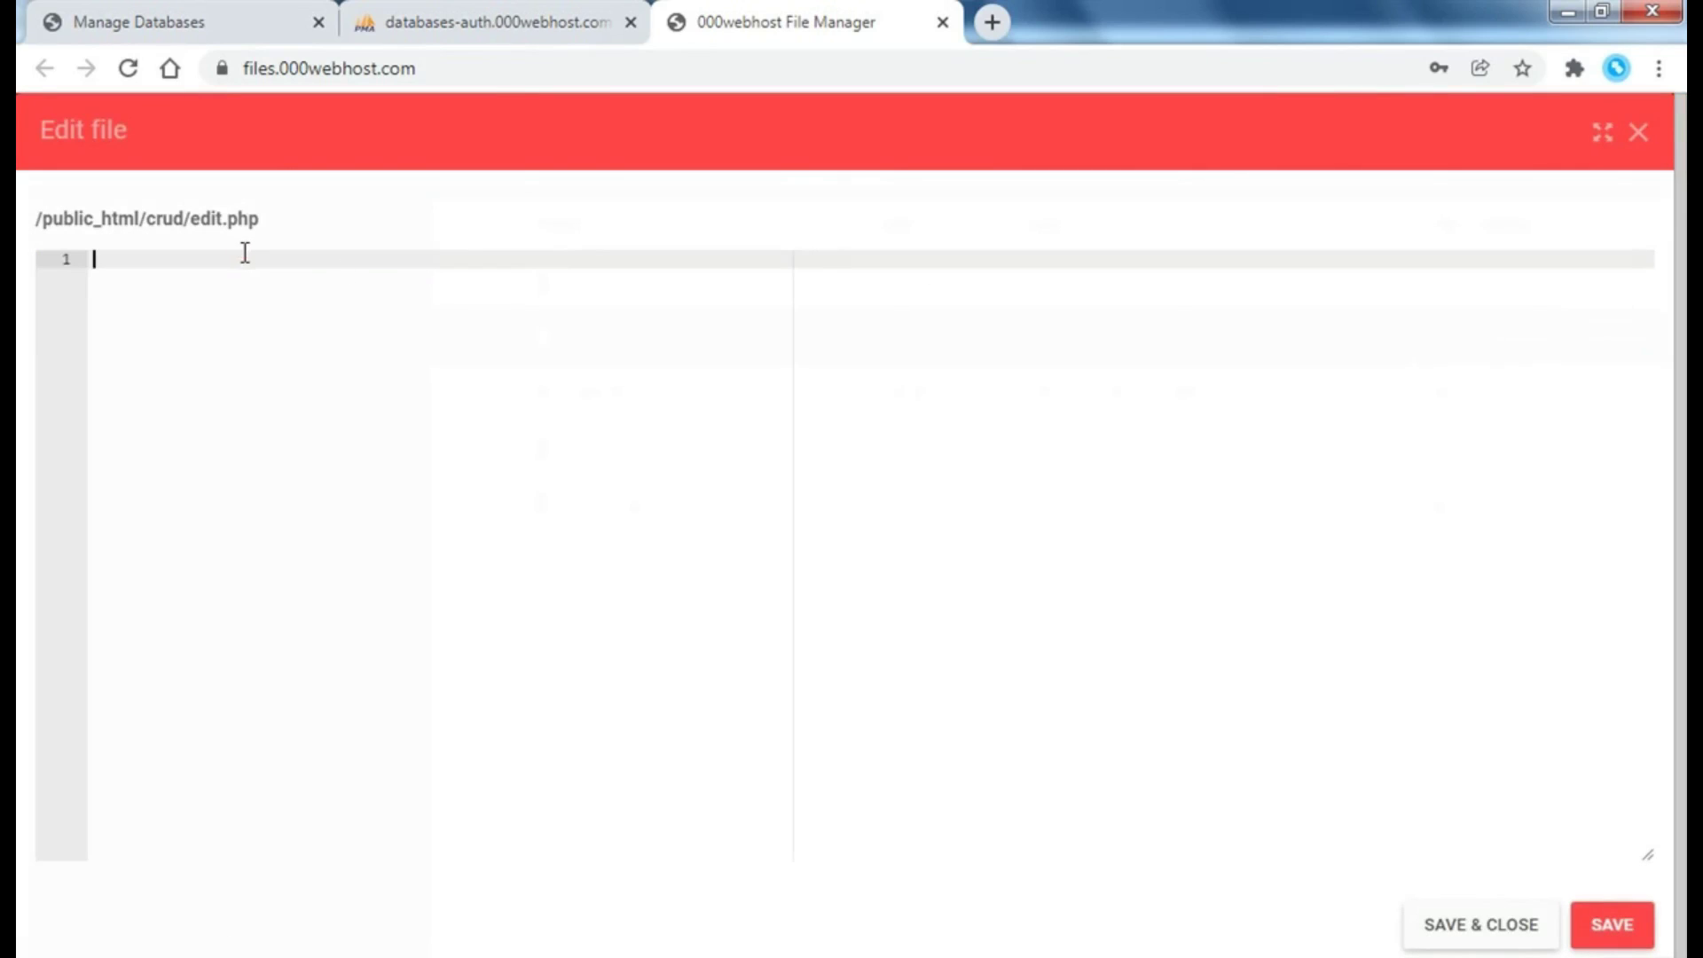
type("<p")
type("hp")
key("BackSpace")
- Write the <?php and ?> tags with an empty line between them
type("?ph")
type("p")
key("Return")
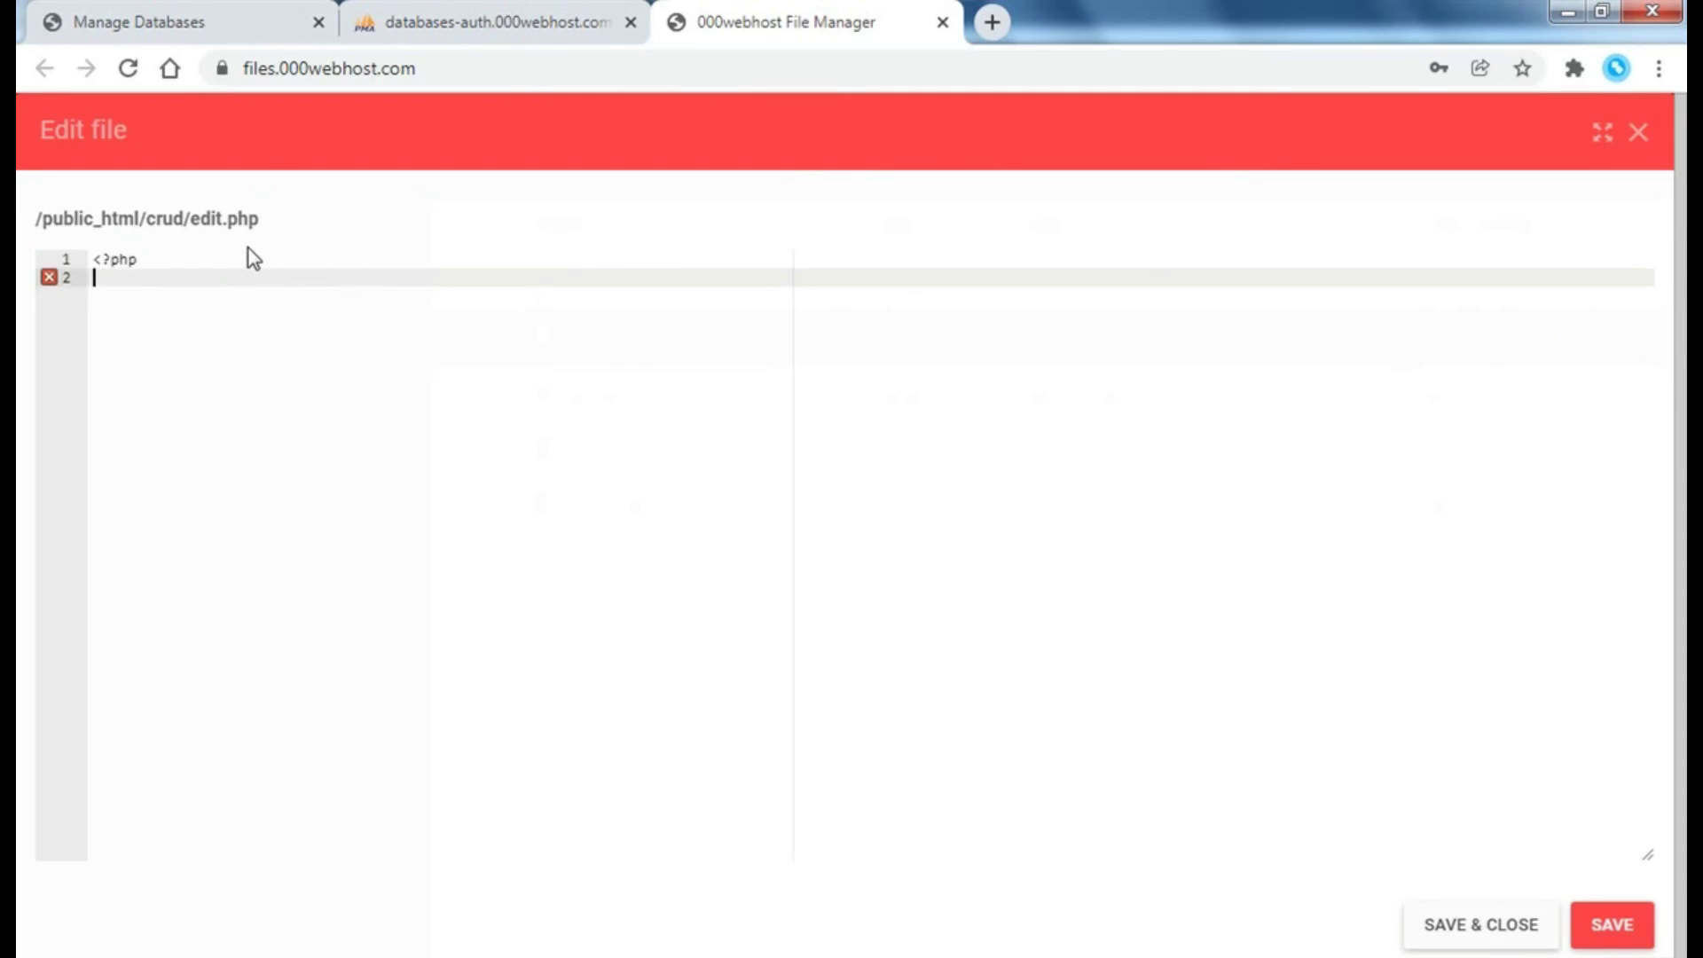
type("?>")
key("Up")
key("End")
key("Return")
- Add require("db_connection/config.php"); on line 2
type("in")
key("BackSpace")
type("require")
type("(\"con")
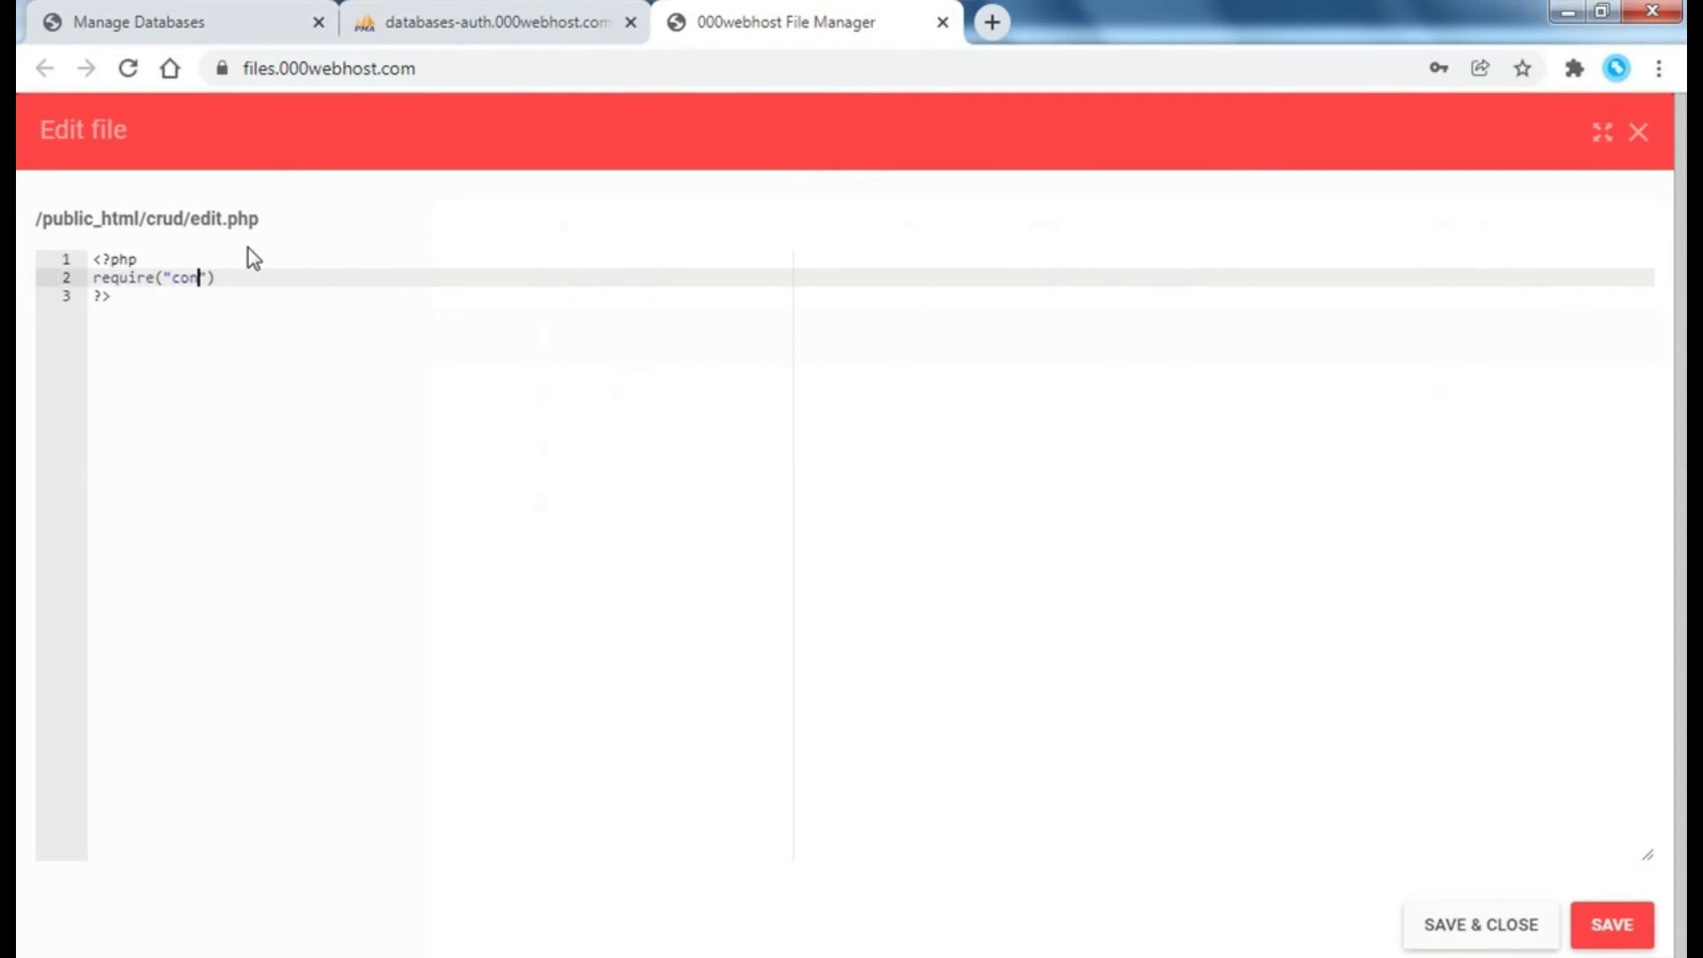
type("nection")
key("BackSpace")
type("n")
key("Left")
key("Left")
key("Left")
key("Left")
type("db_")
key("End")
key("Left")
key("Left")
type("/config.php")
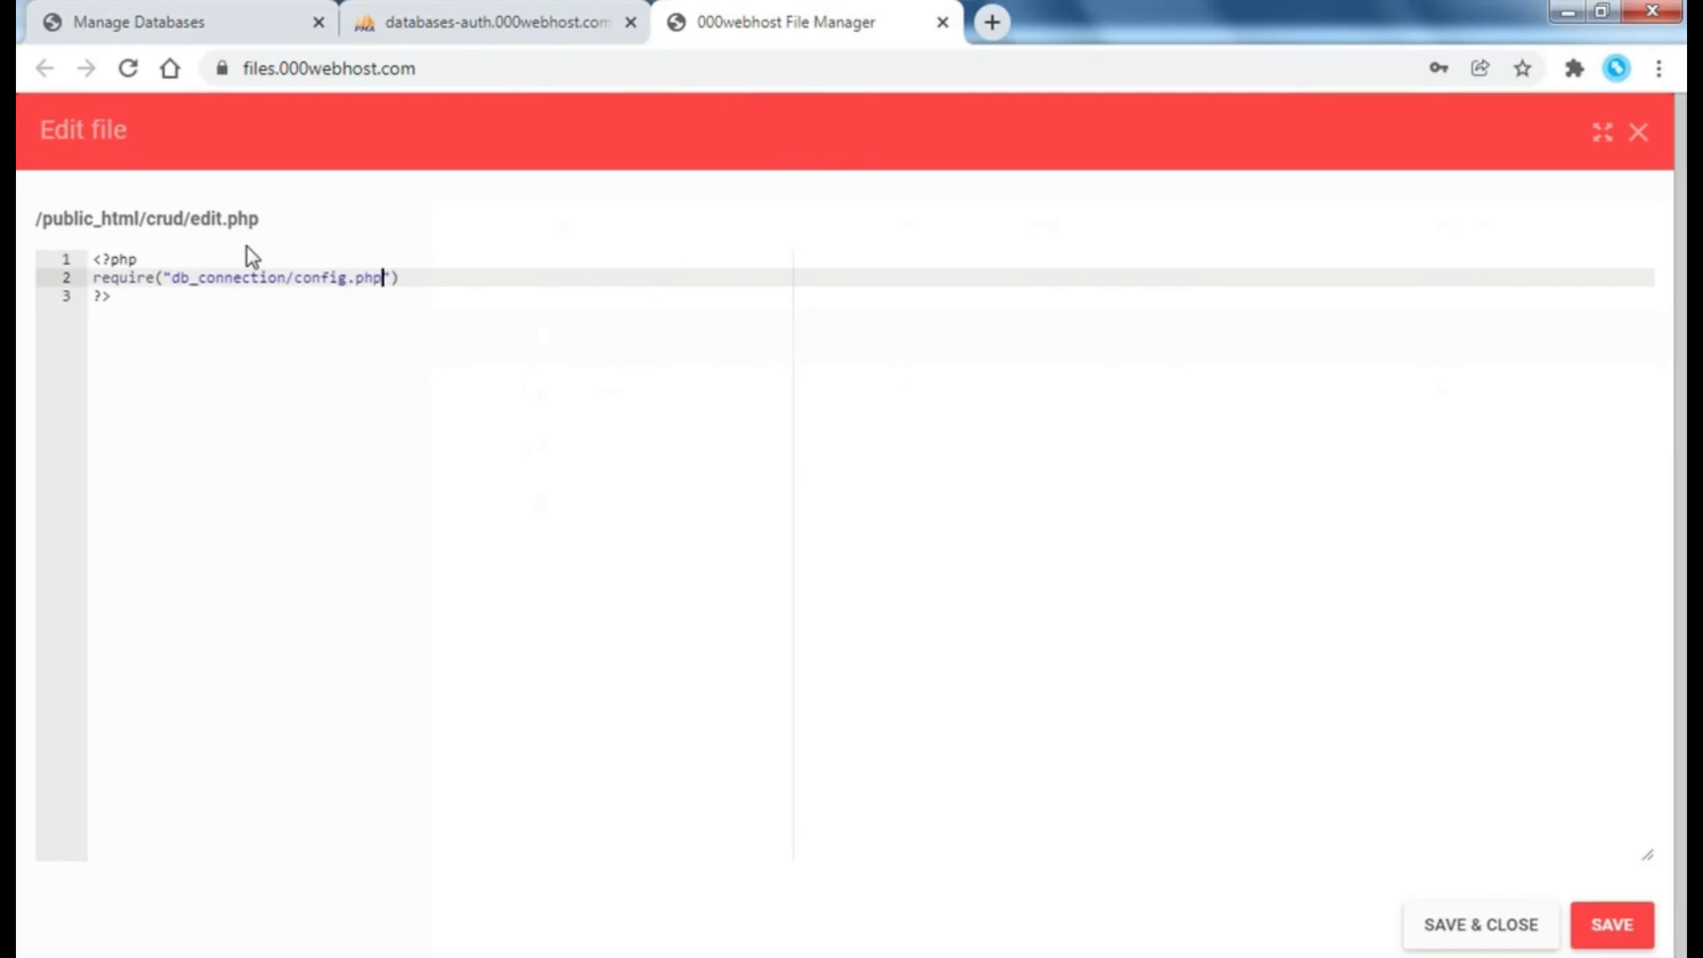
key("End")
type(";")
- Open an if(isset($_POST['update'])) { block on the next line
key("Return")
type("if")
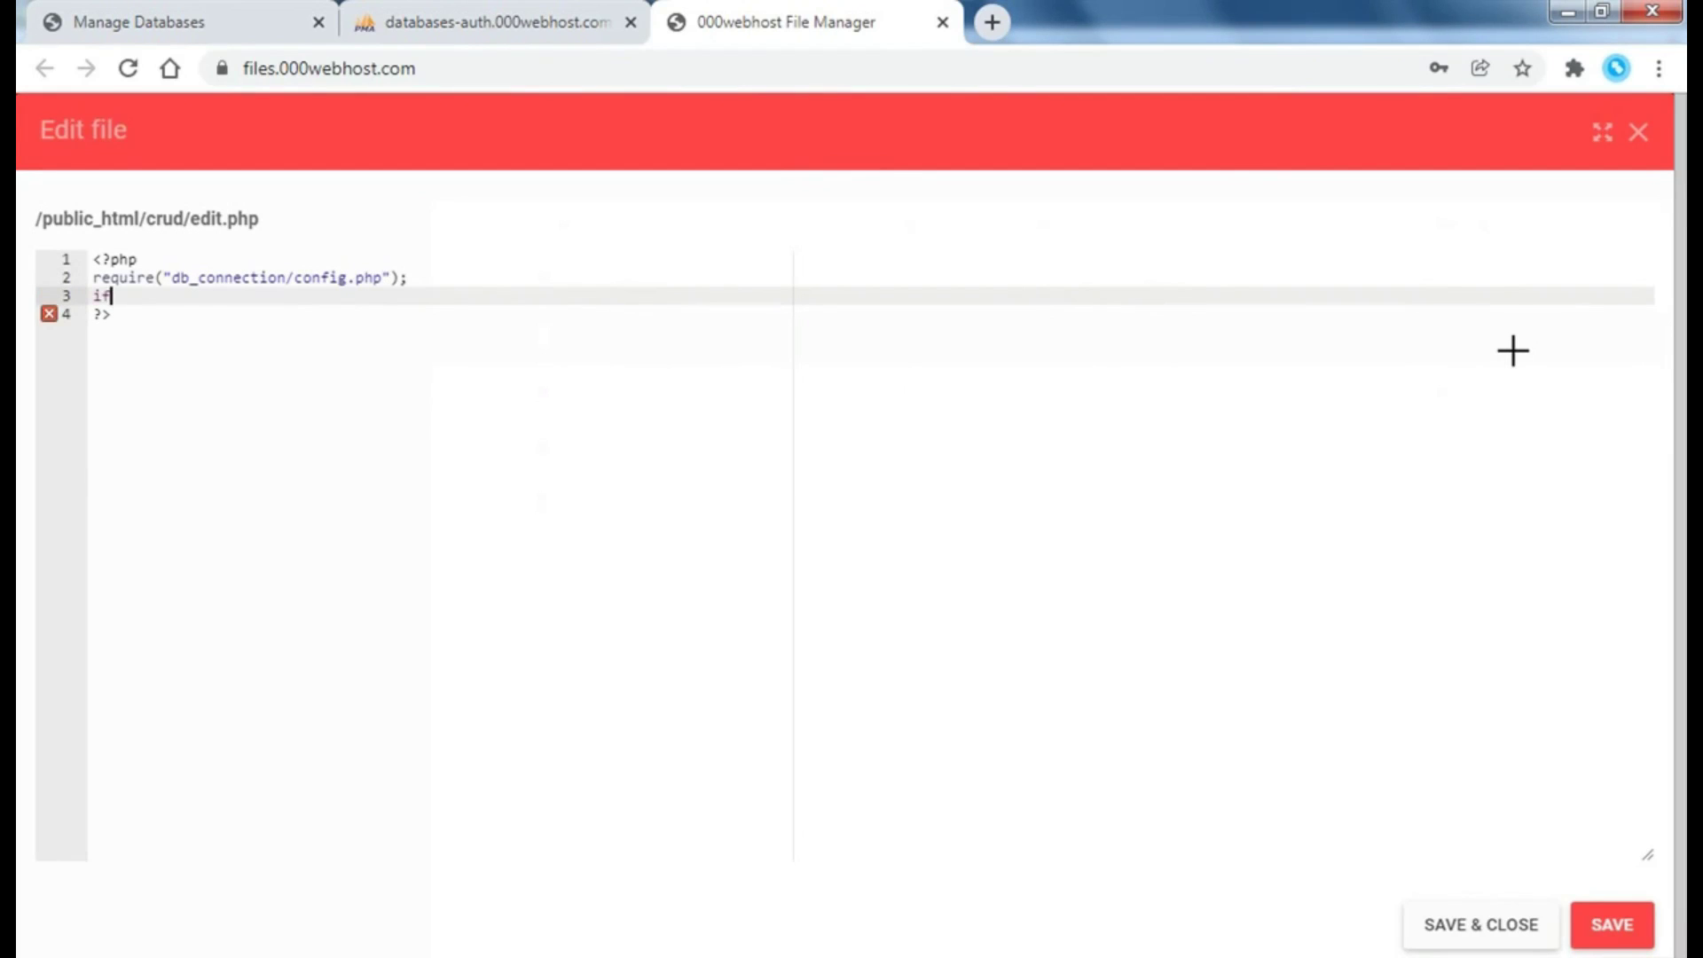
type("(isse")
type("t($")
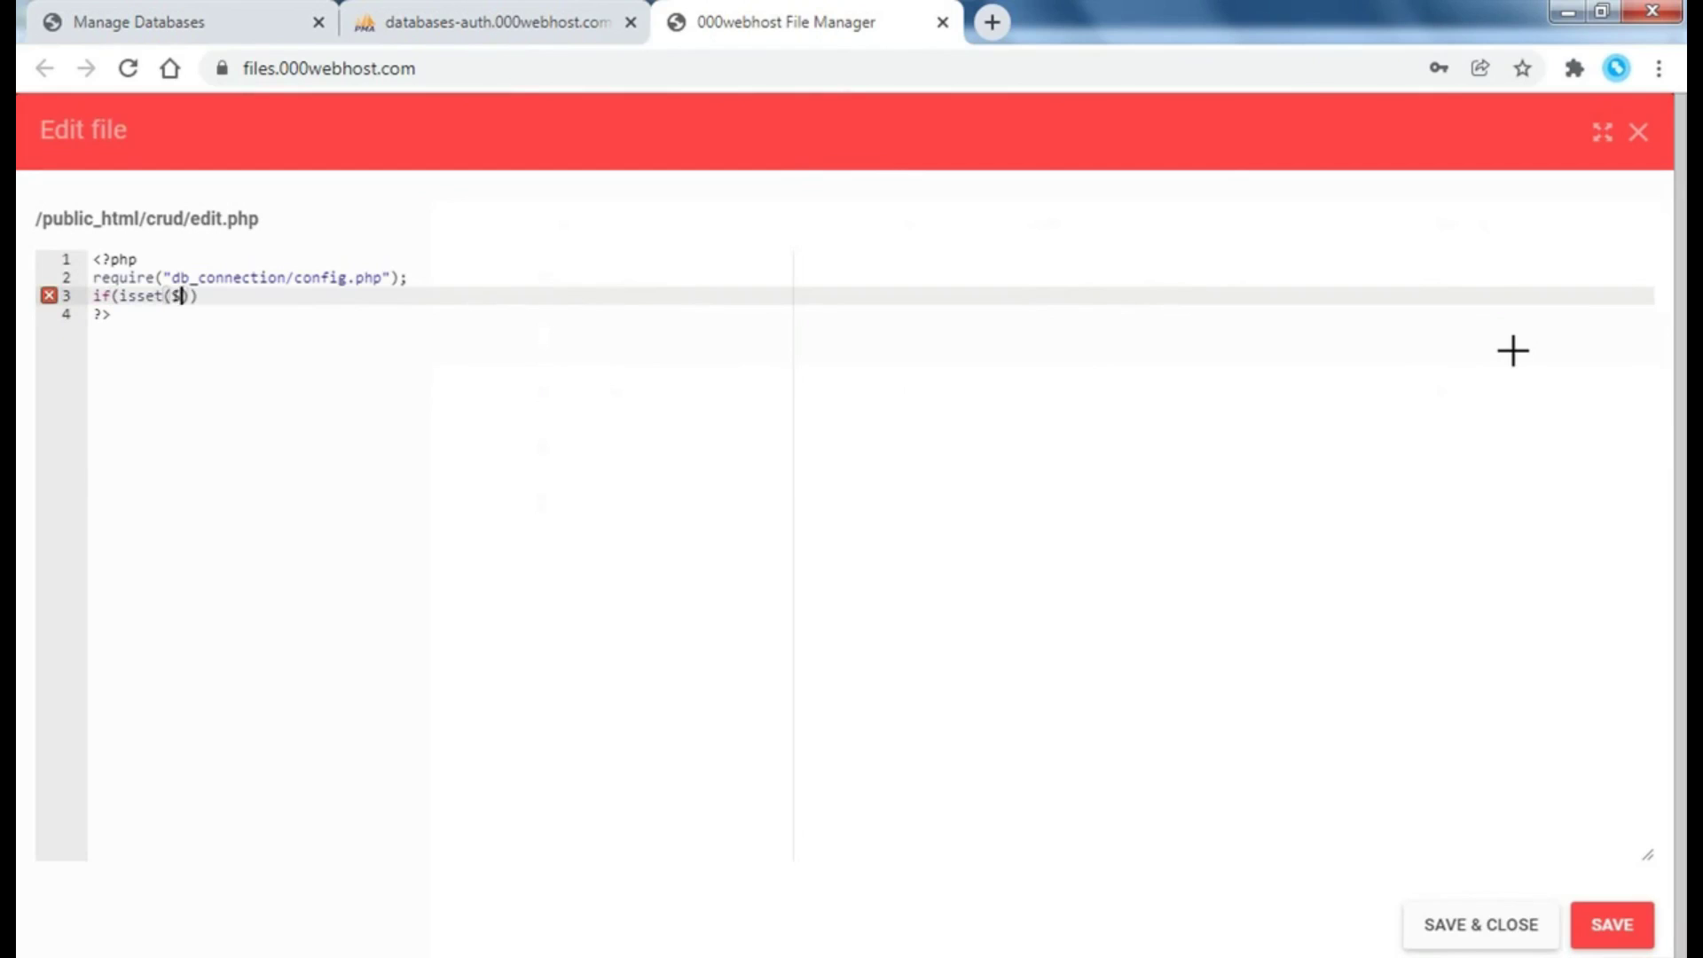
type("_POST[")
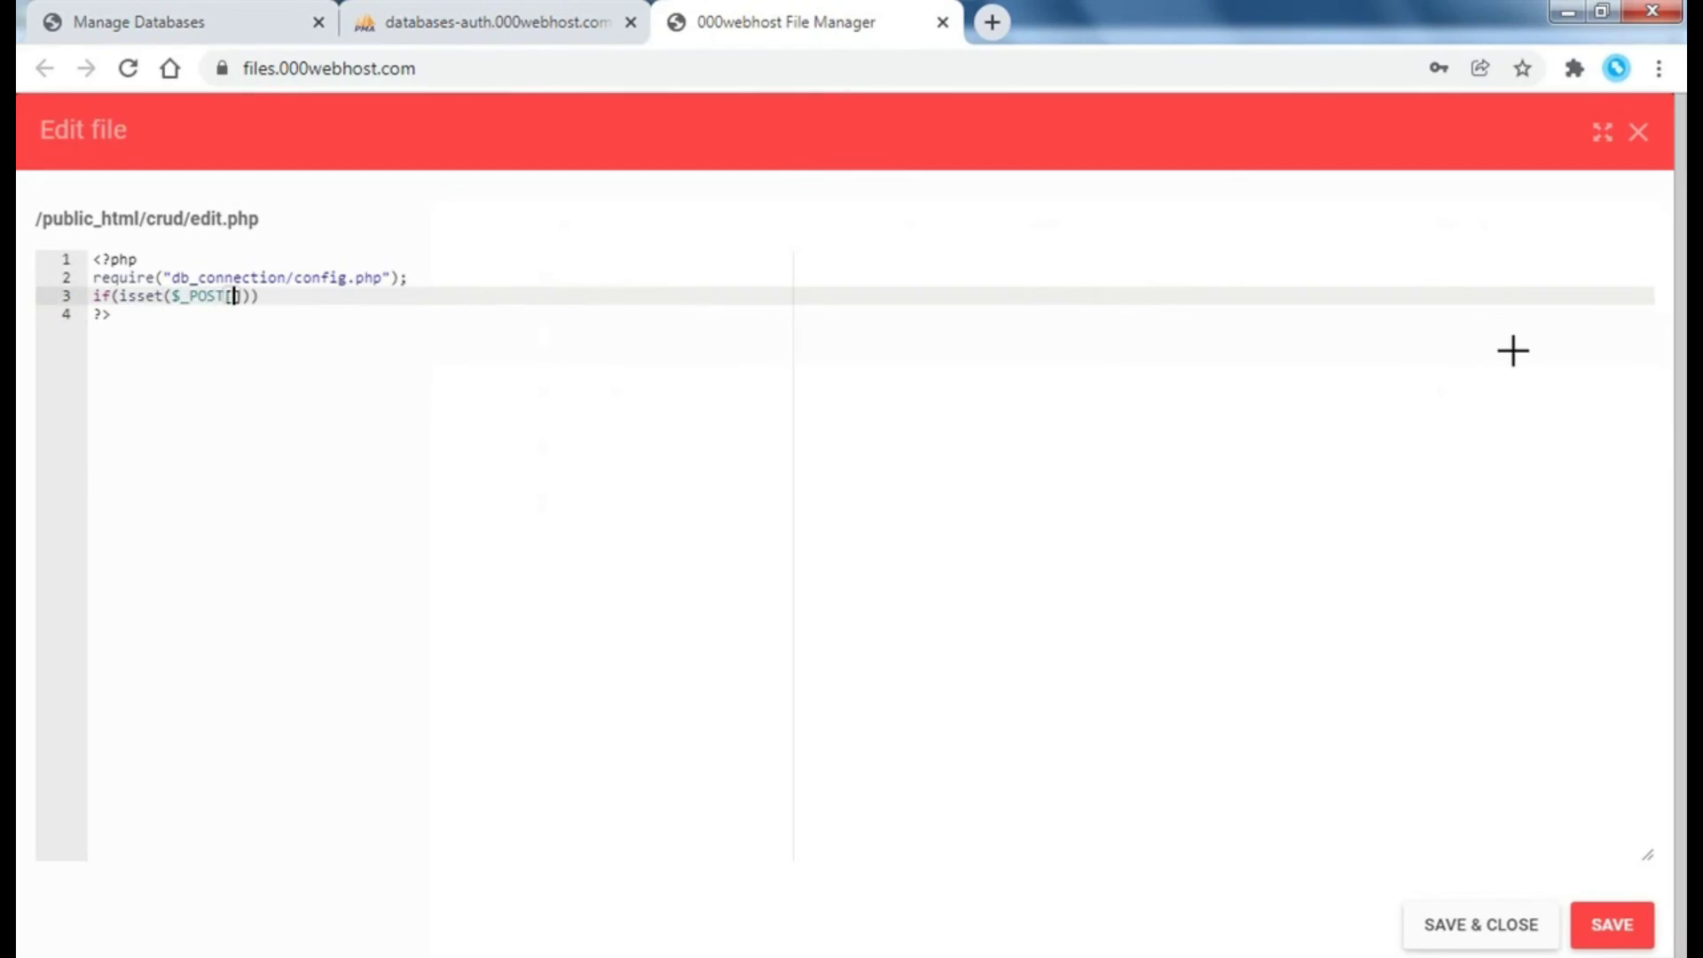
type("'")
type("update")
key("End")
type("{")
key("BackSpace")
type("{")
key("Return")
- Inside the block, assign $id, $fname and $lname from the posted id, fname and lname fields
type("$i")
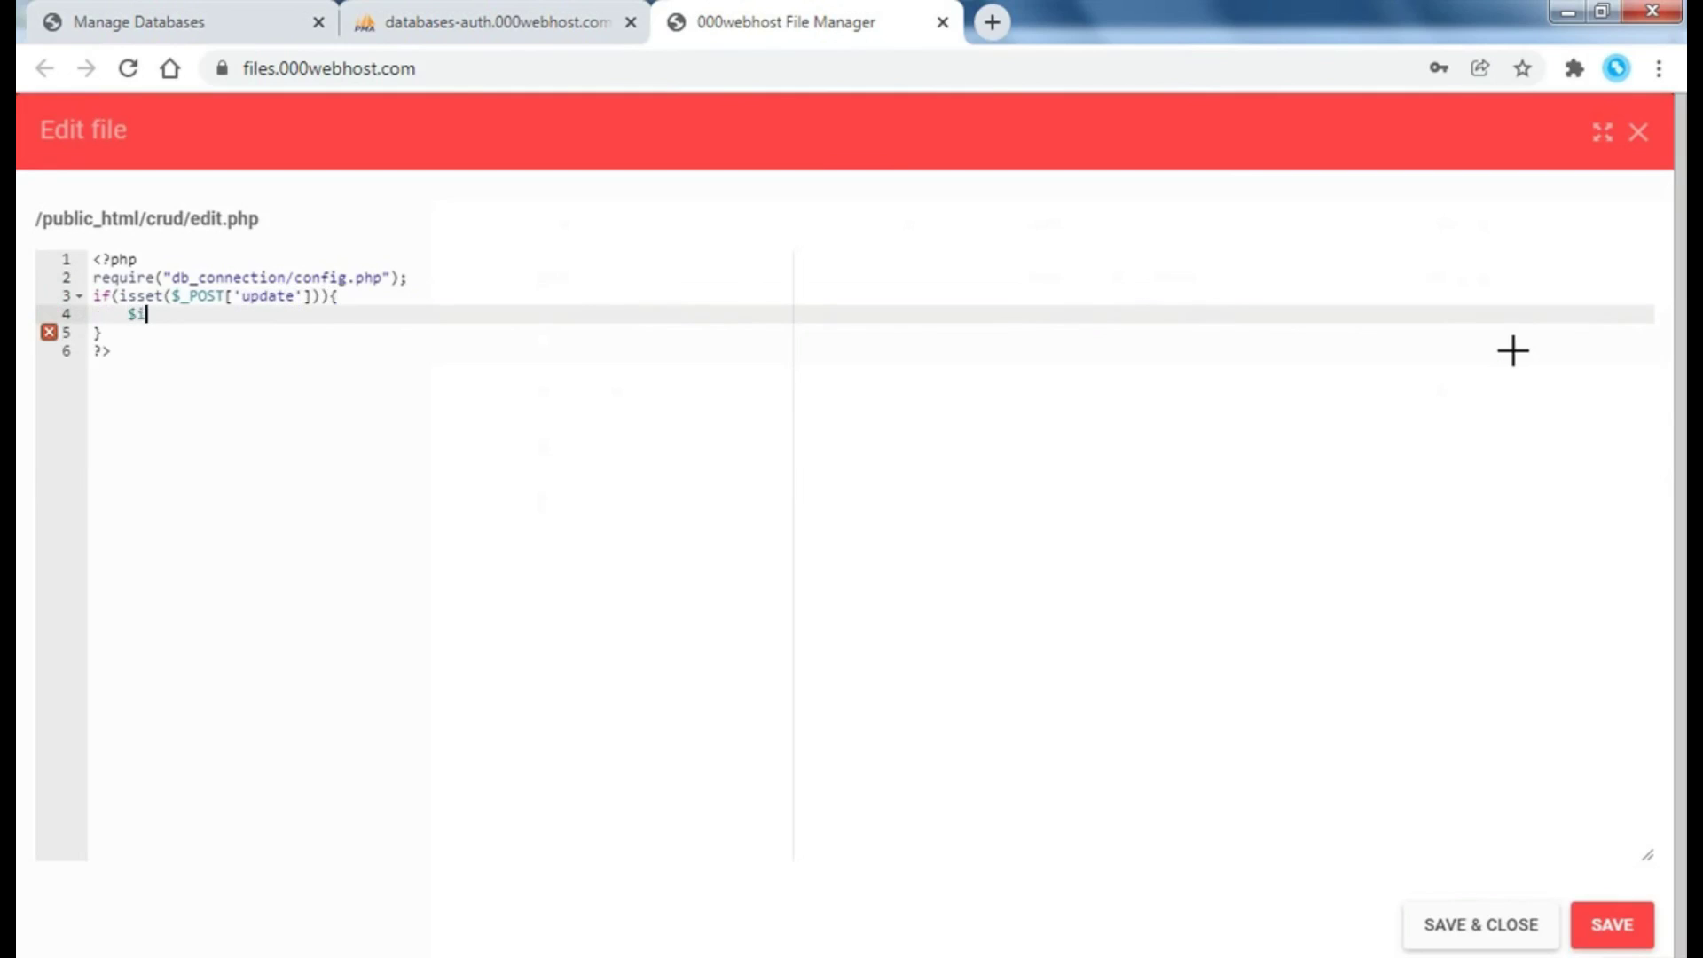
type("d=")
type("+")
type("_")
type("POST['i")
type("d")
type("']")
type(";")
key("Return")
type("$f")
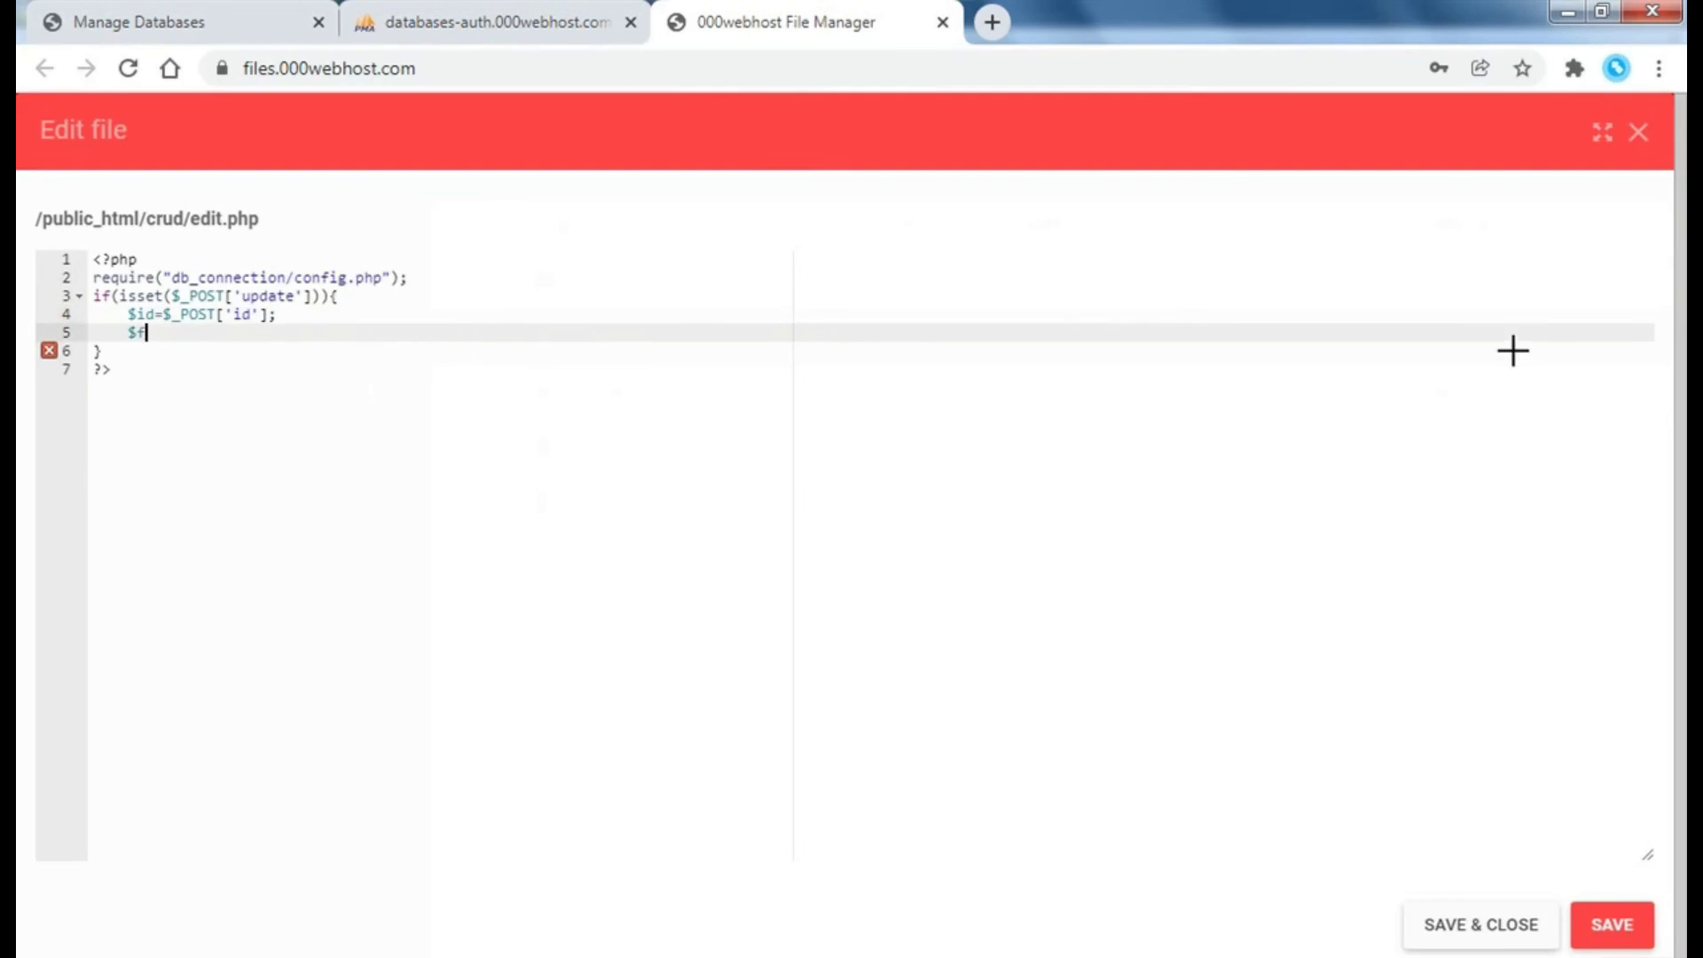
type("name")
type("=$_P")
type("OST")
type("['")
type("fna")
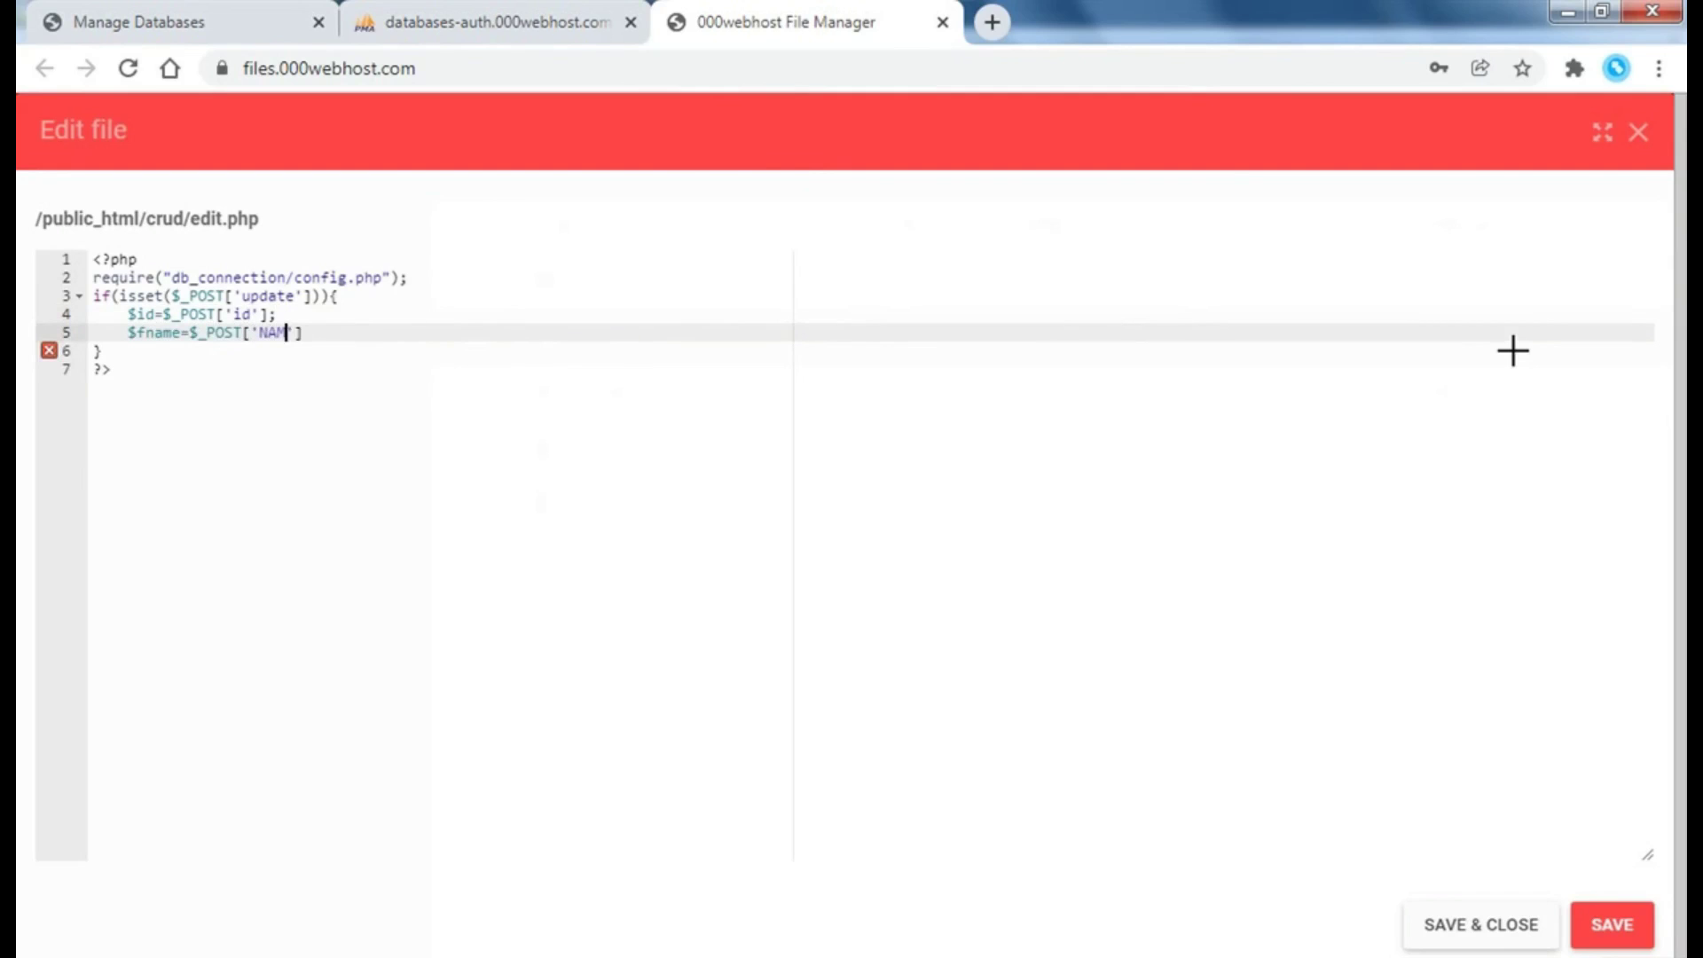
type("m")
key("BackSpace")
key("BackSpace")
key("BackSpace")
key("BackSpace")
type("fname")
key("End")
type(";")
key("Return")
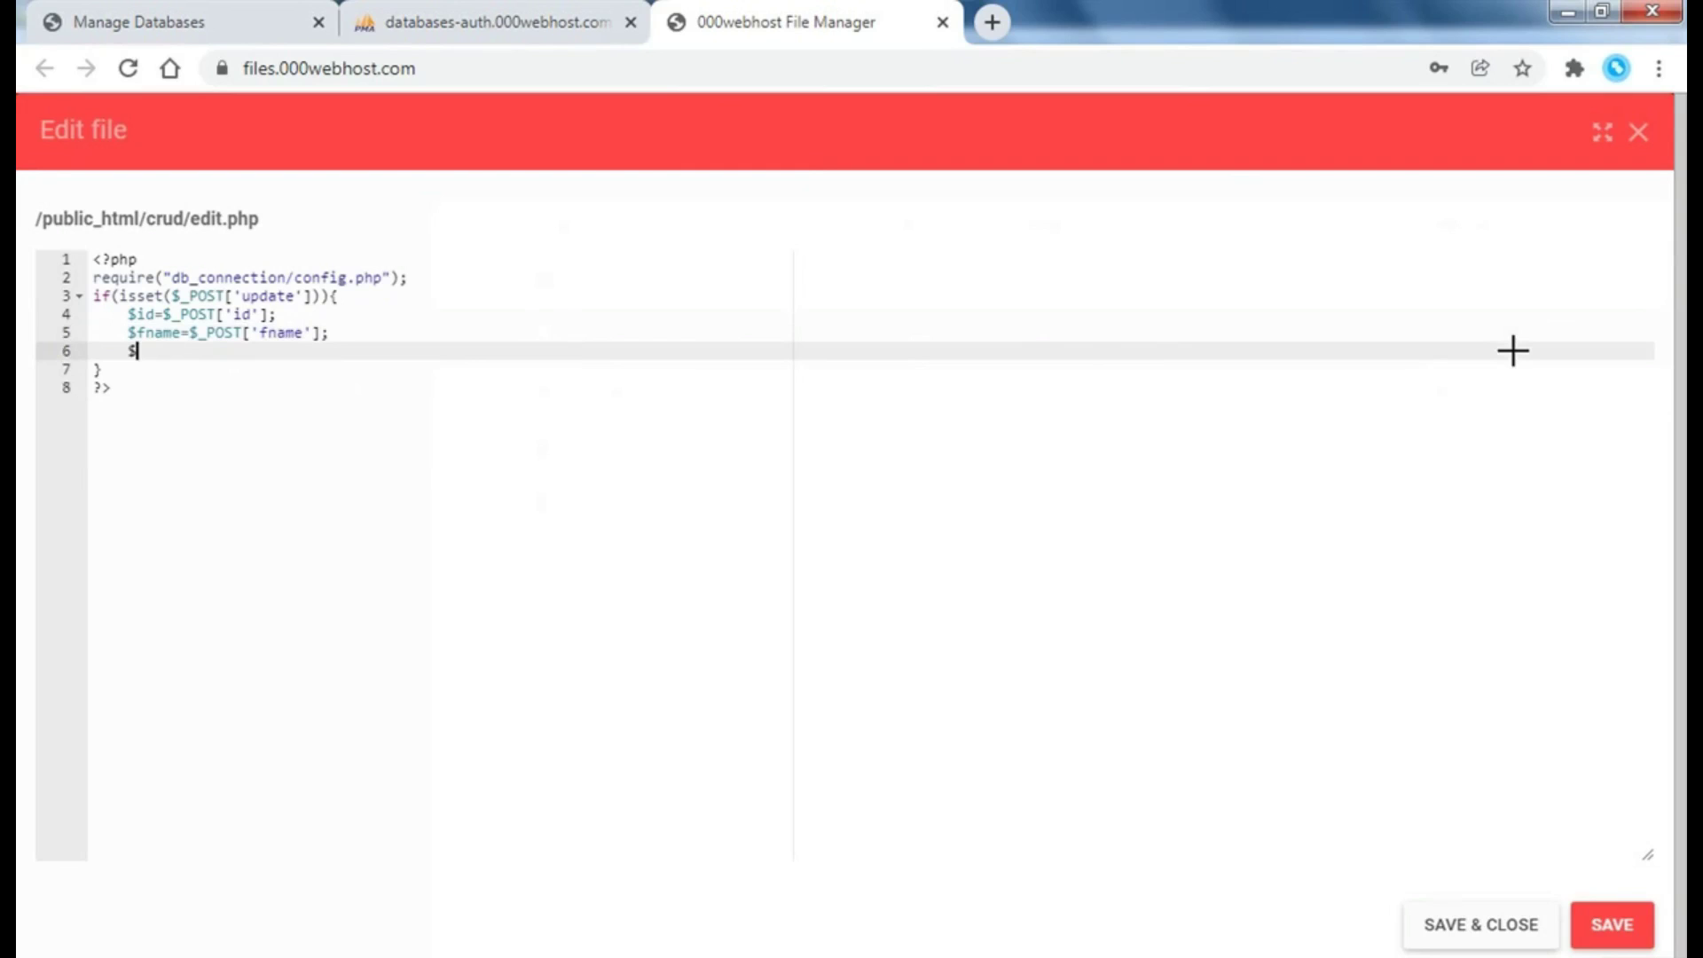
type("lname=$")
type("_")
type("POST[")
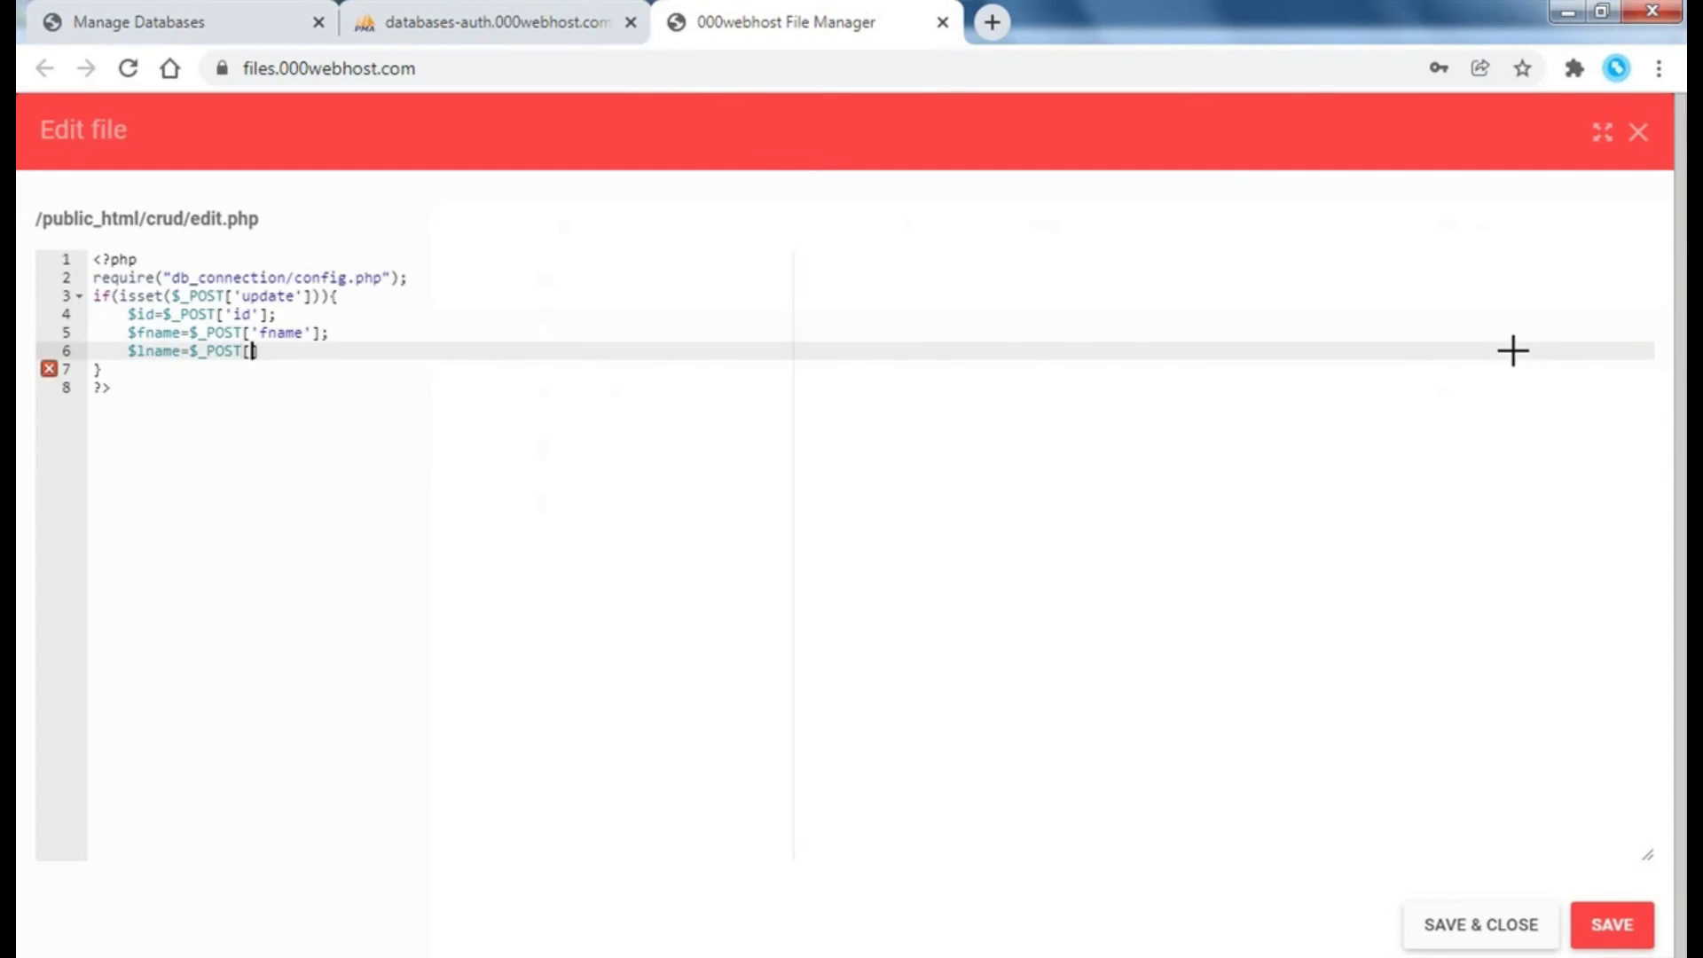
type("'lna")
type("me'];")
- Write the query: UPDATE crud_operation SET fname='$fname', lname='$lname' WHERE id='$id'
key("Return")
key("Return")
type("query=\"s")
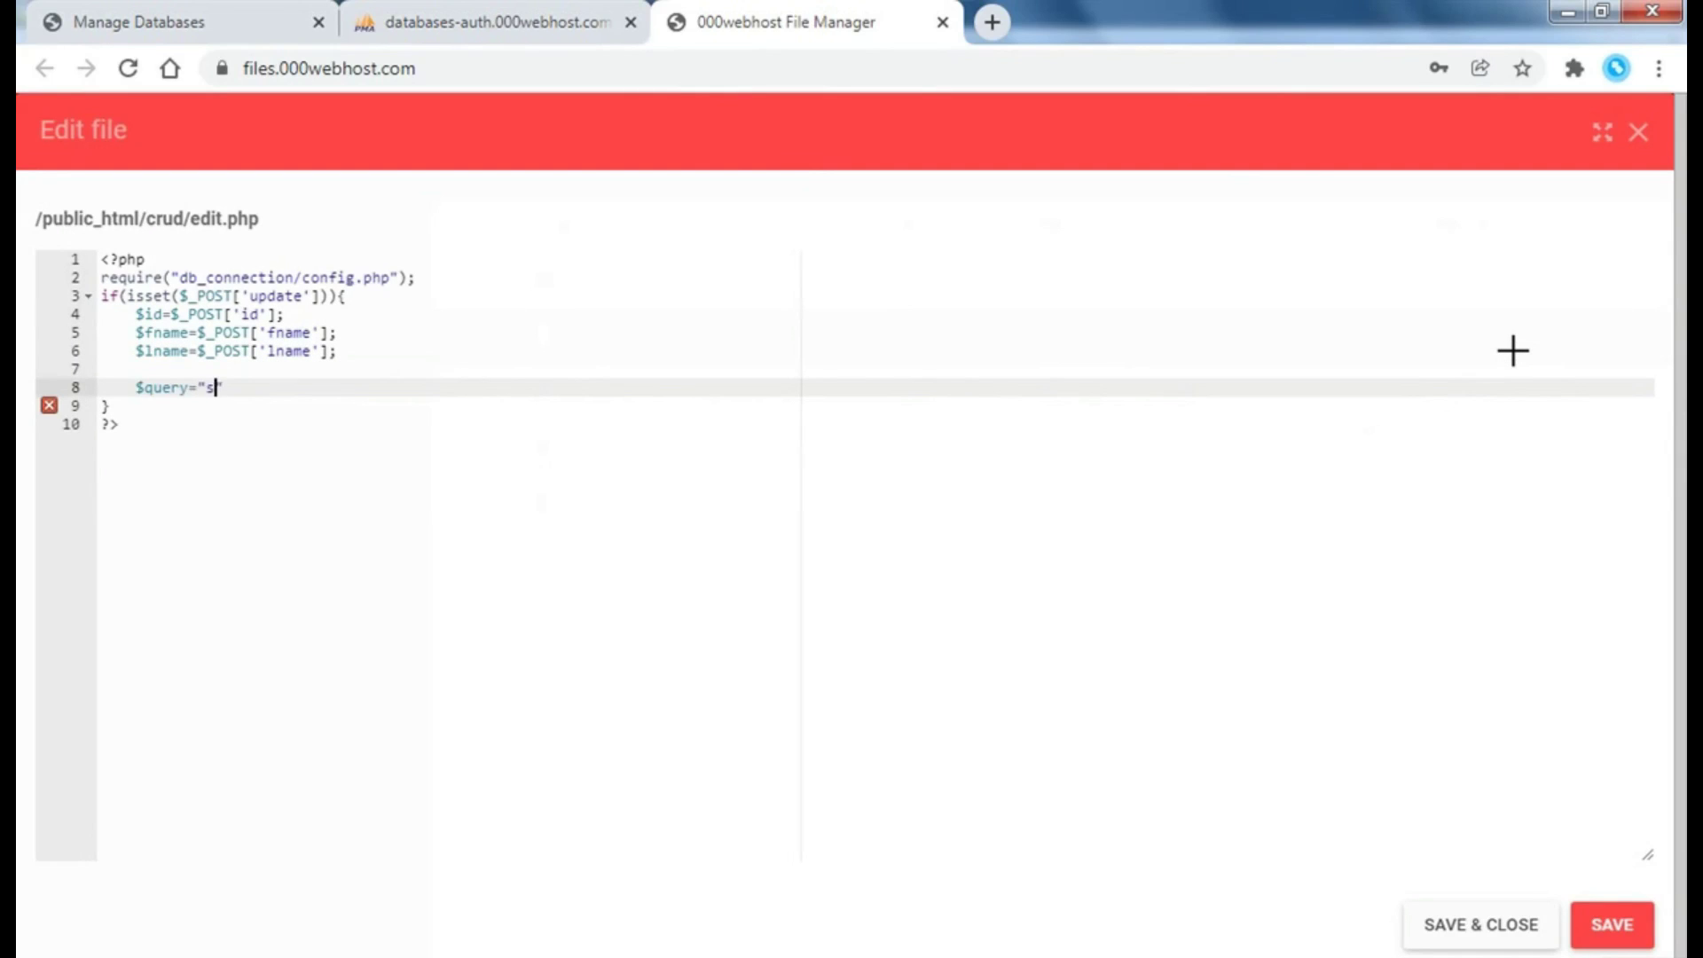
key("BackSpace")
type("UPD")
type("ATE")
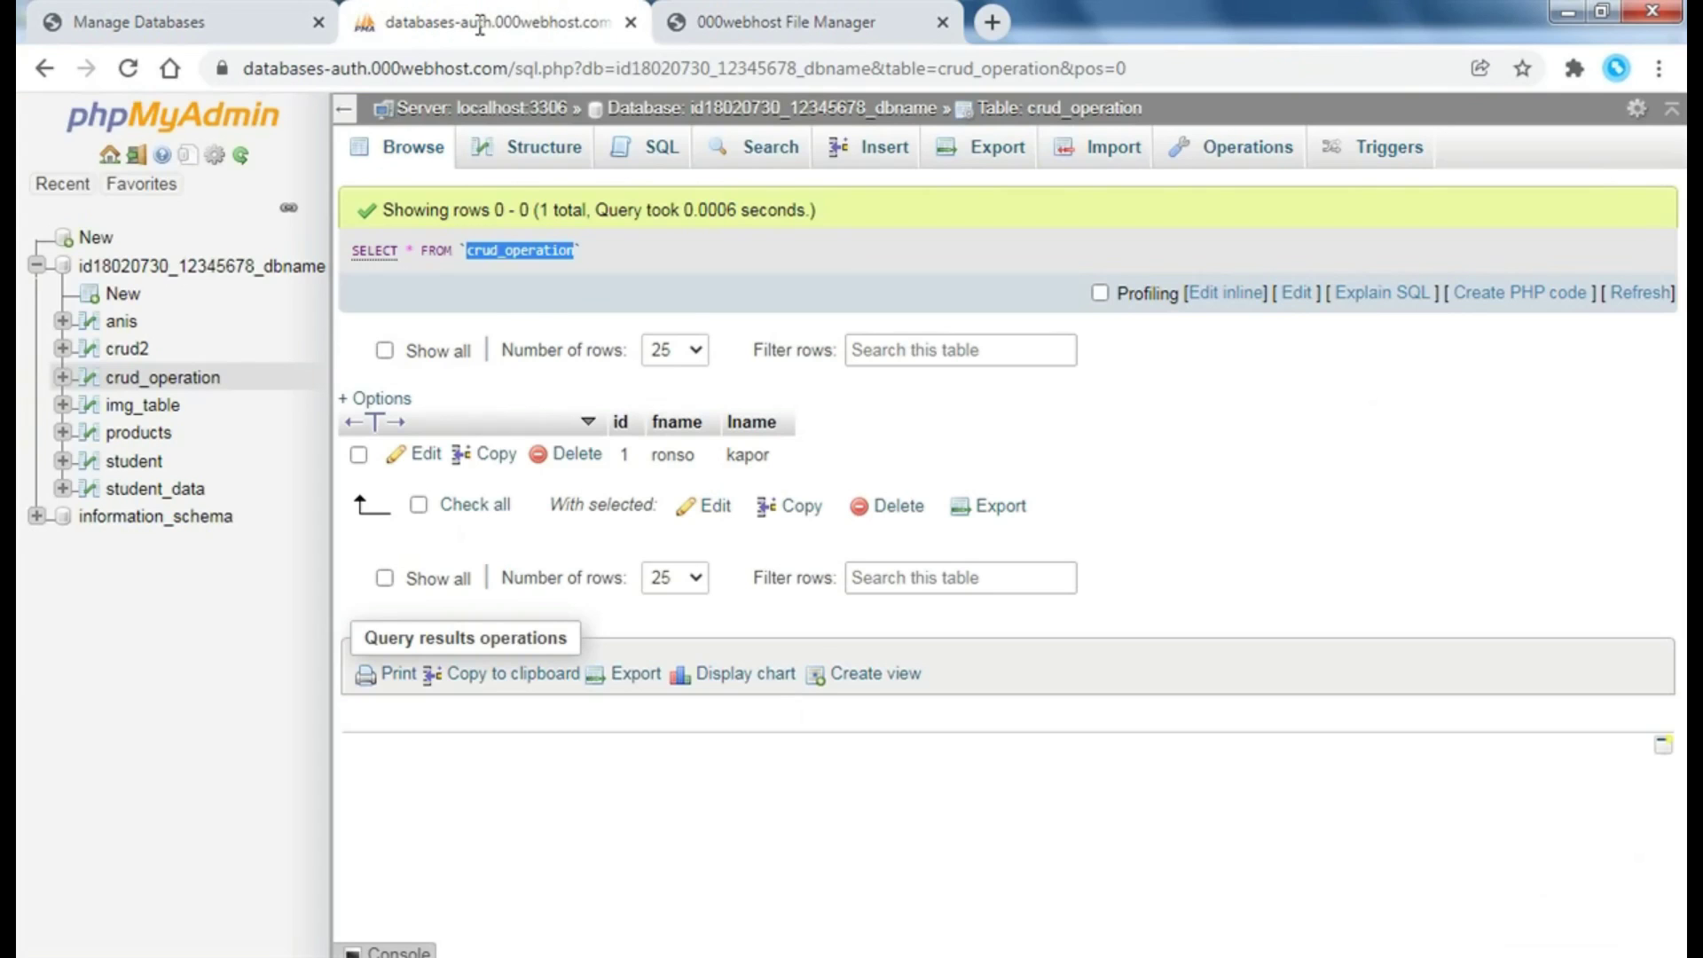
left_click(482, 23)
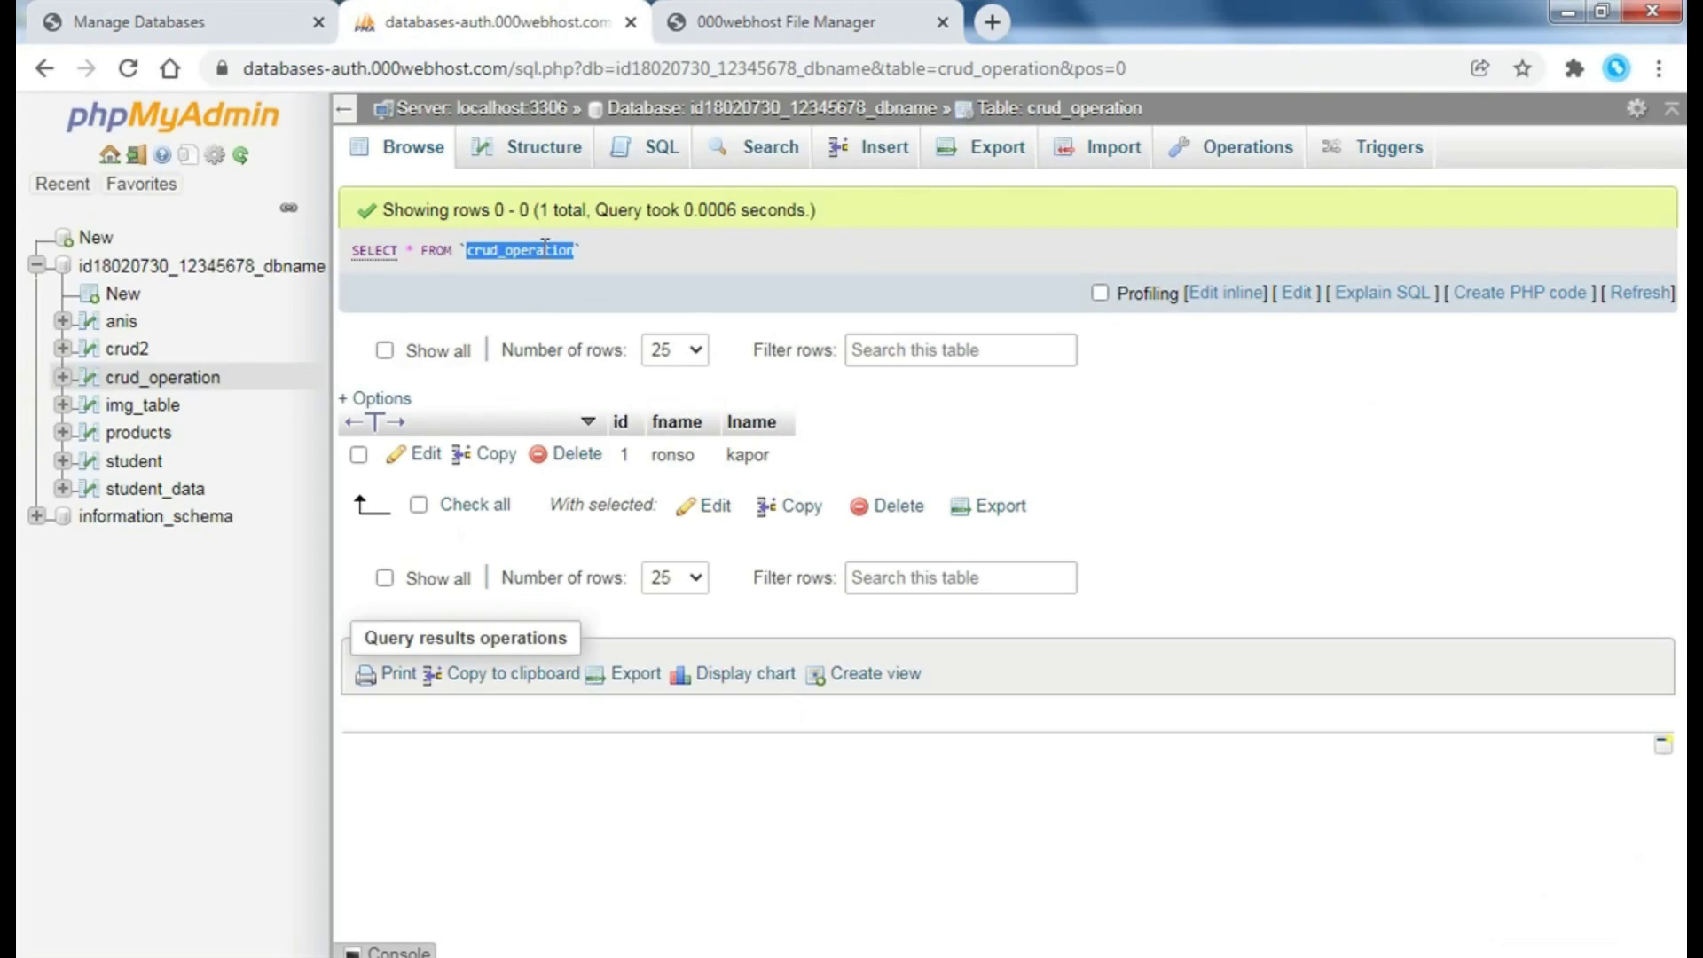
left_click(763, 22)
type("crud_operation")
type("SET")
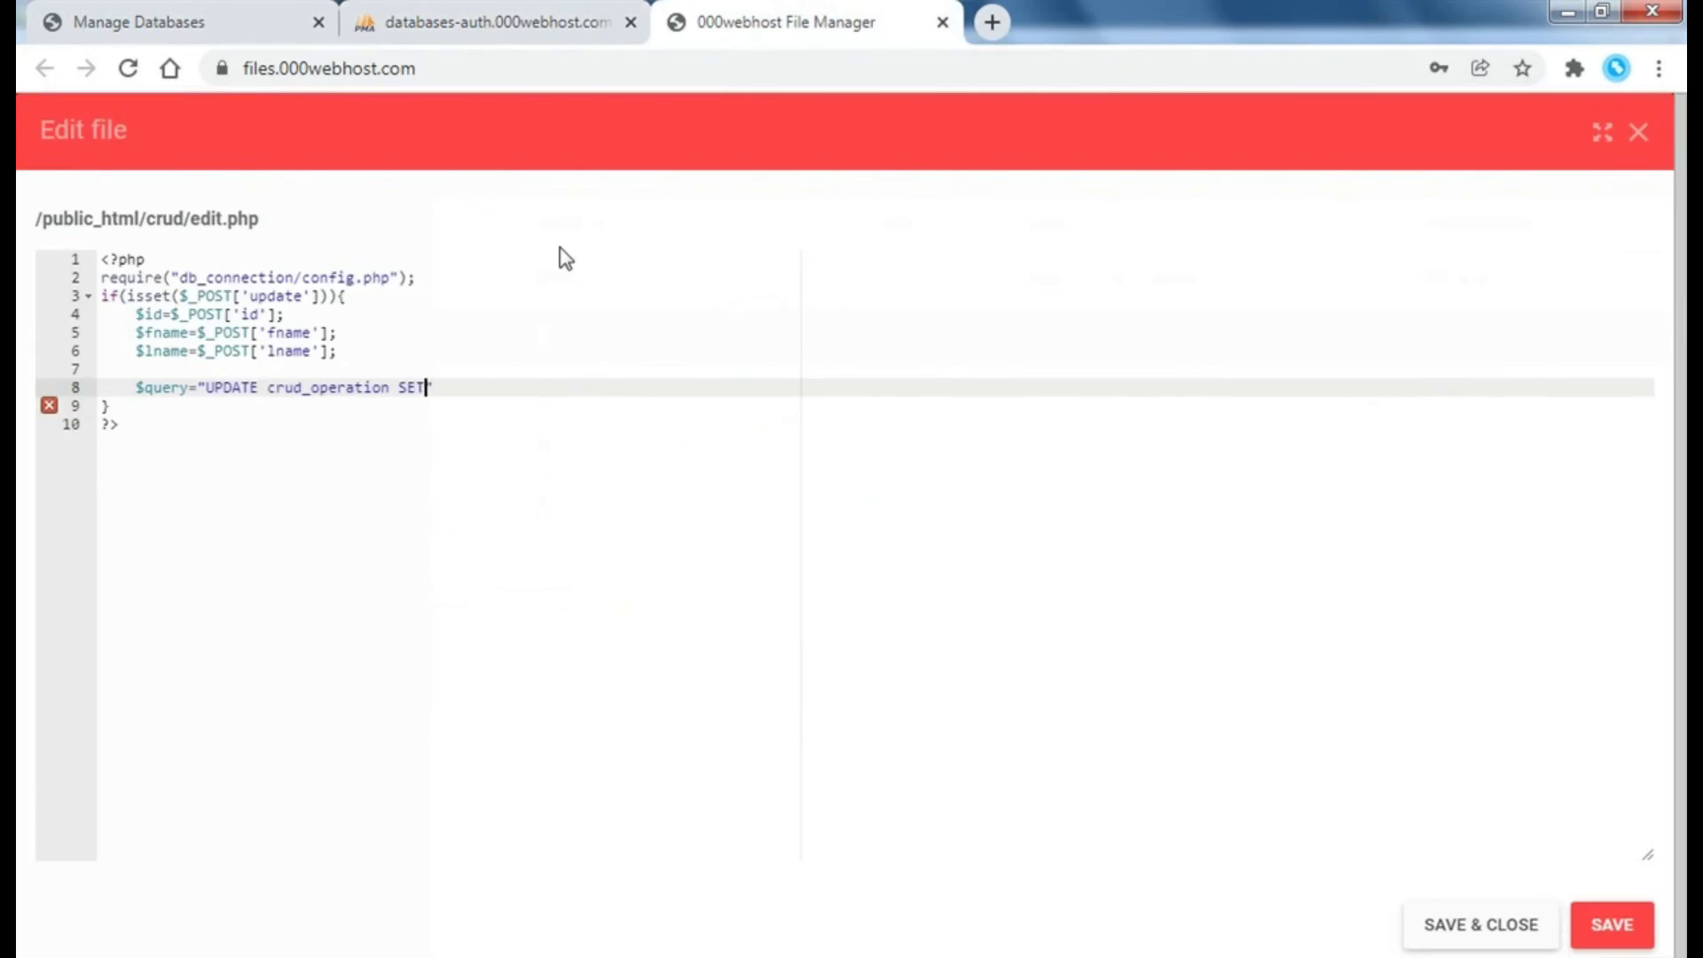
key("BackSpace")
key("BackSpace")
key("BackSpace")
type("ET ")
type("Ffname")
type("=")
key("BackSpace")
type("$")
type("fname'")
type(",")
type("lname='$")
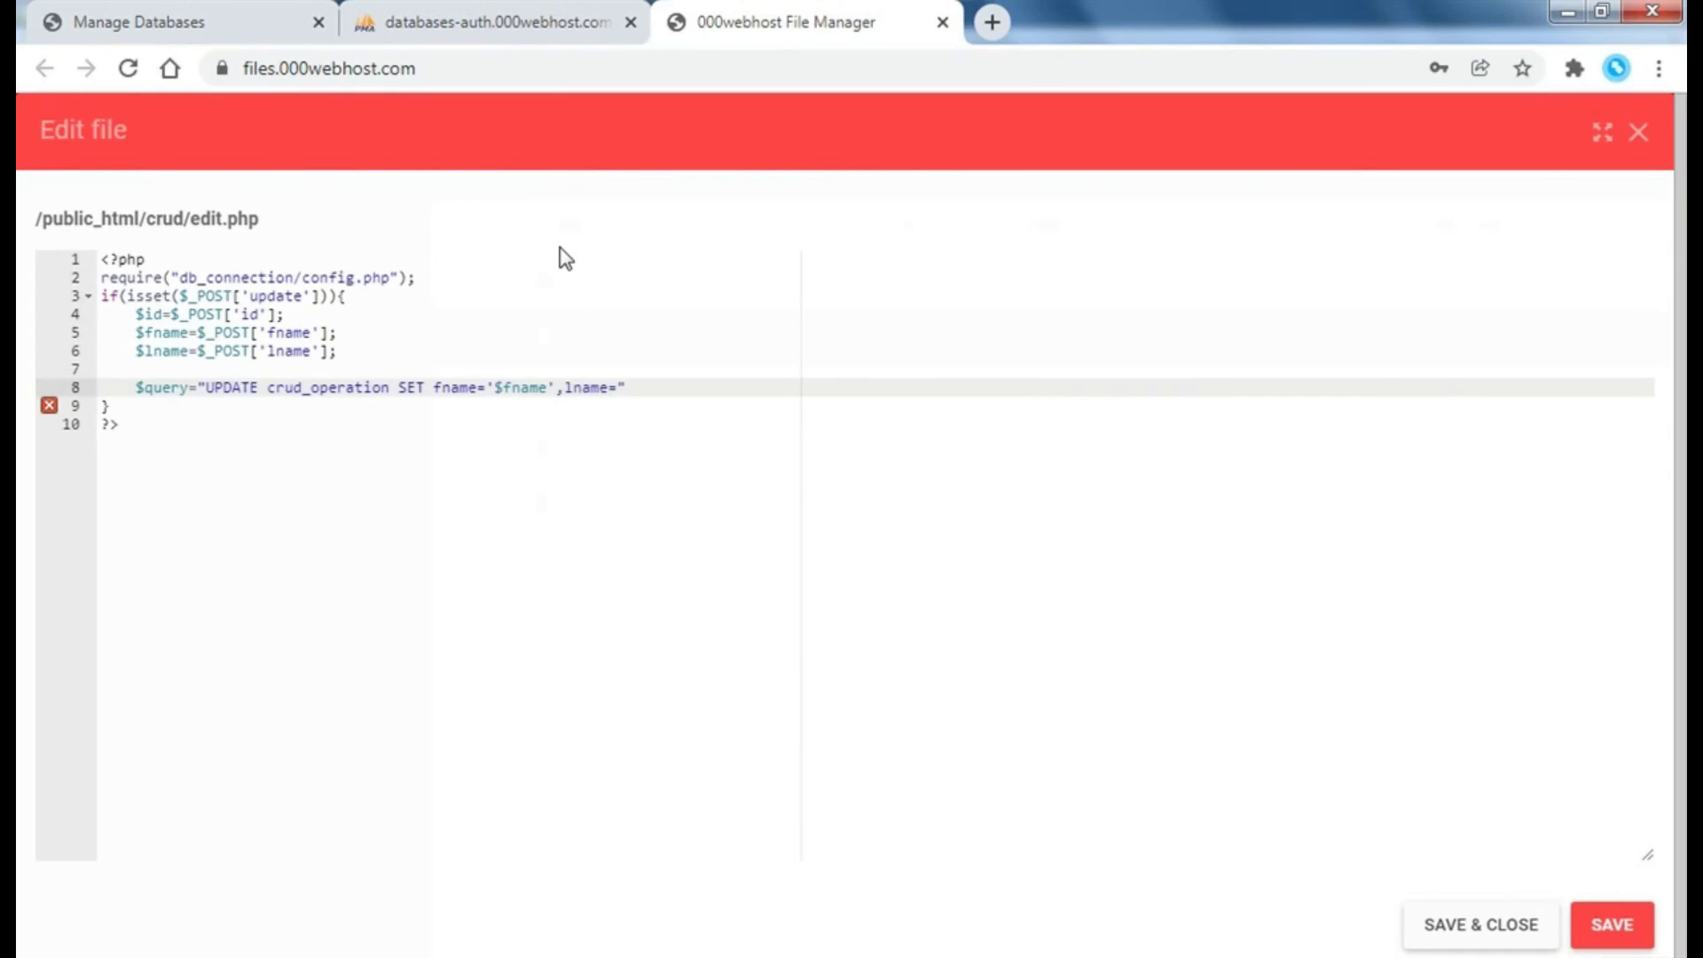
type("lname'")
type(" wher")
key("BackSpace")
key("BackSpace")
key("BackSpace")
type("here id")
type("='$id")
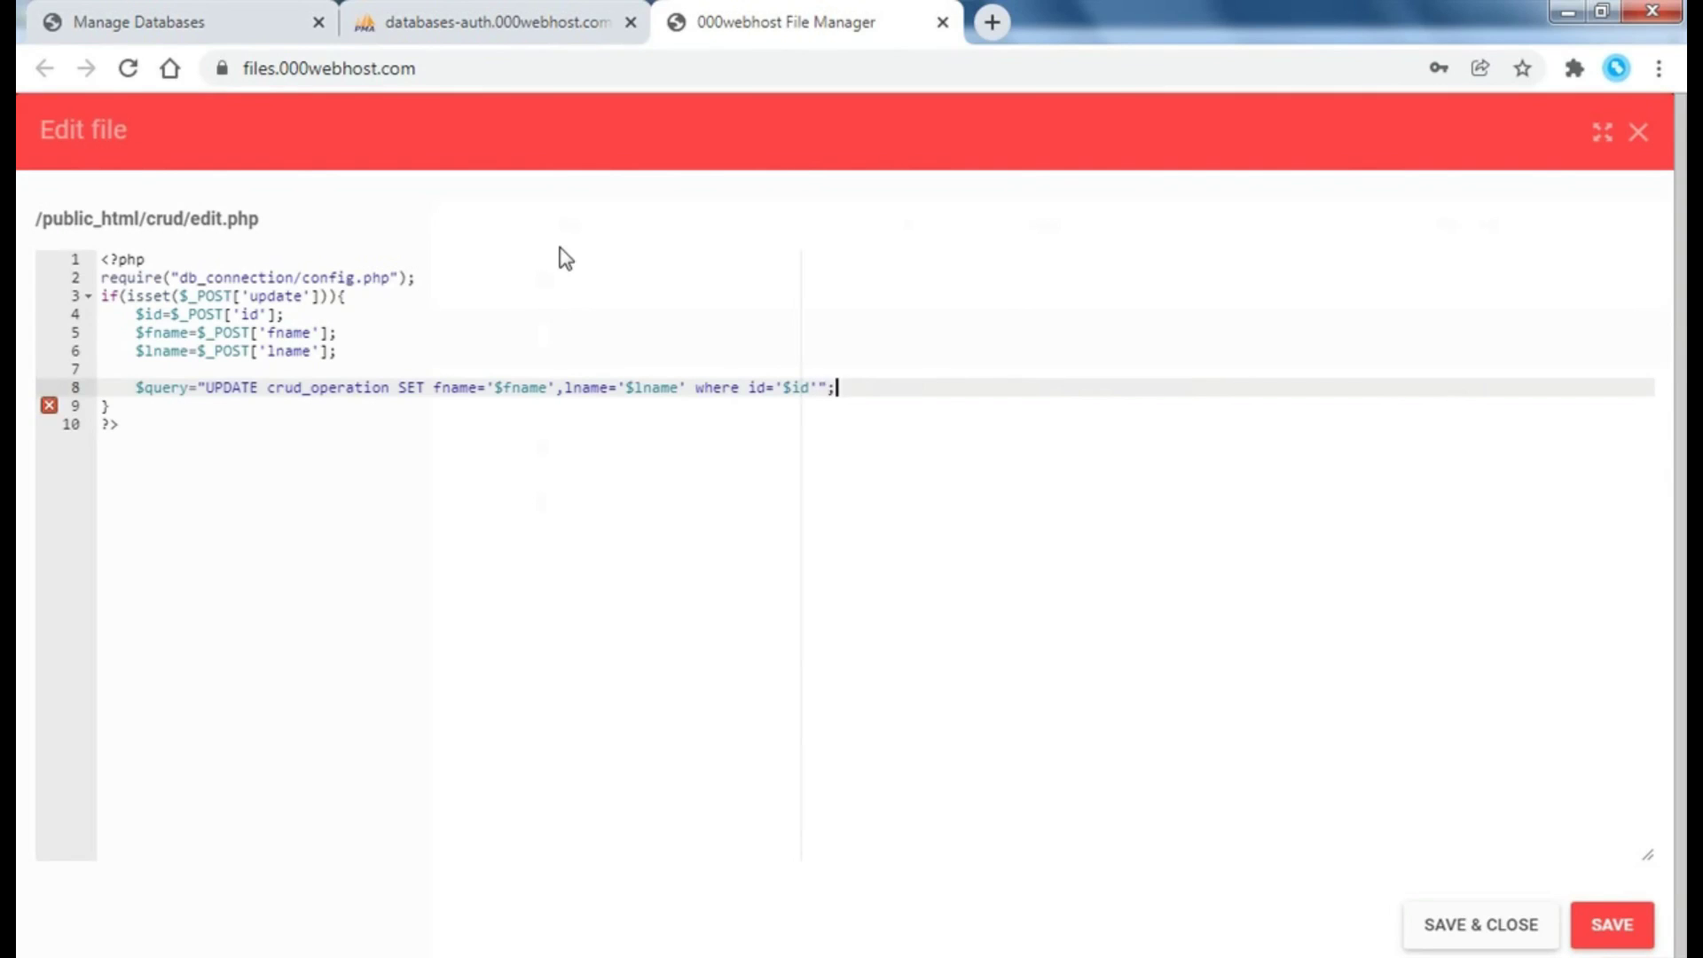
- Run the query with mysqli_query or die("could not connect"), then header("location:select.php");
key("Return")
type("$resu")
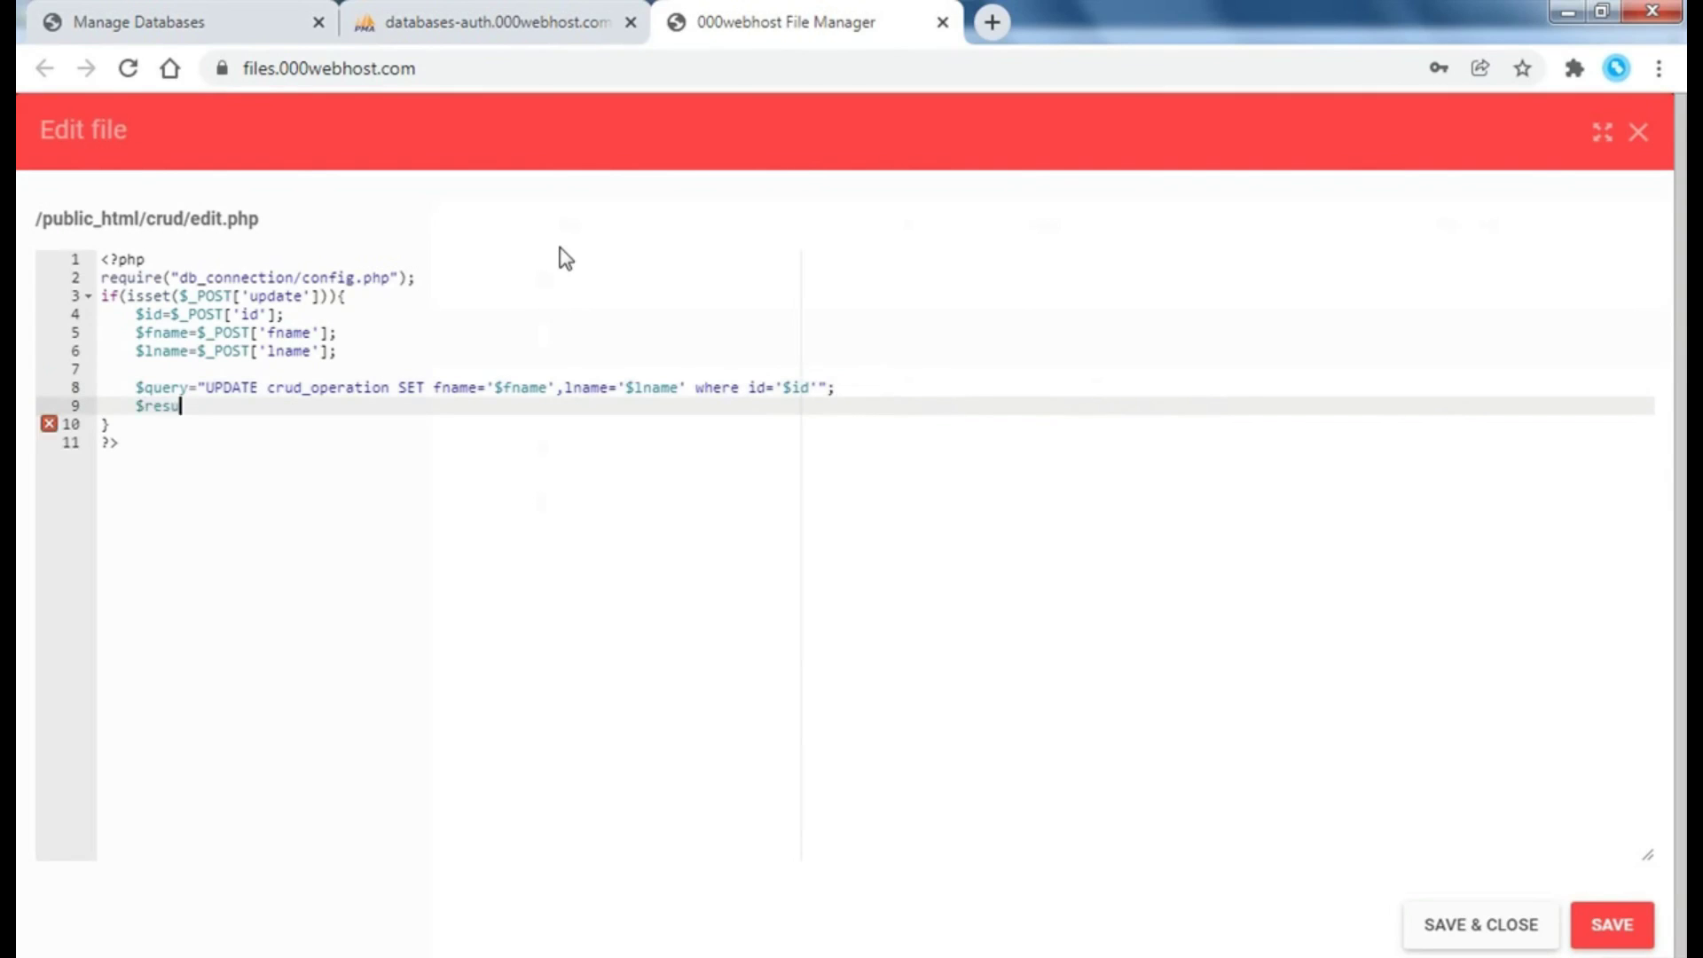
type("lt=mysq")
type("li_quer")
type("y($co")
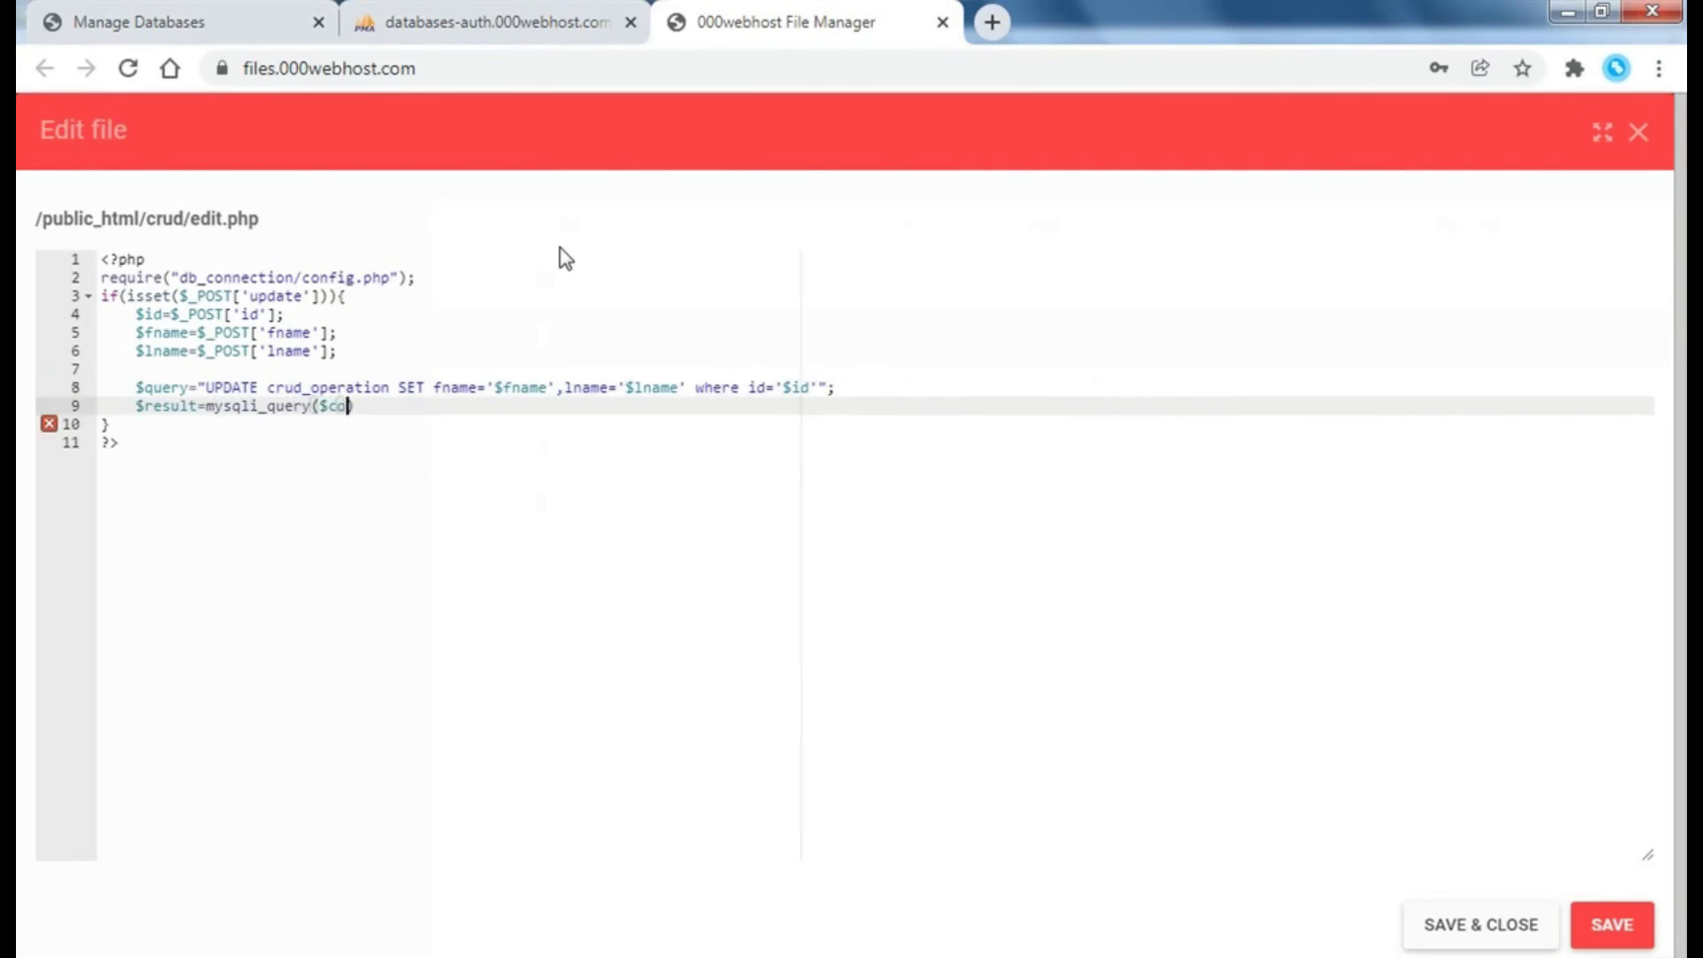
type("nn,$")
type("query)r")
type("or ")
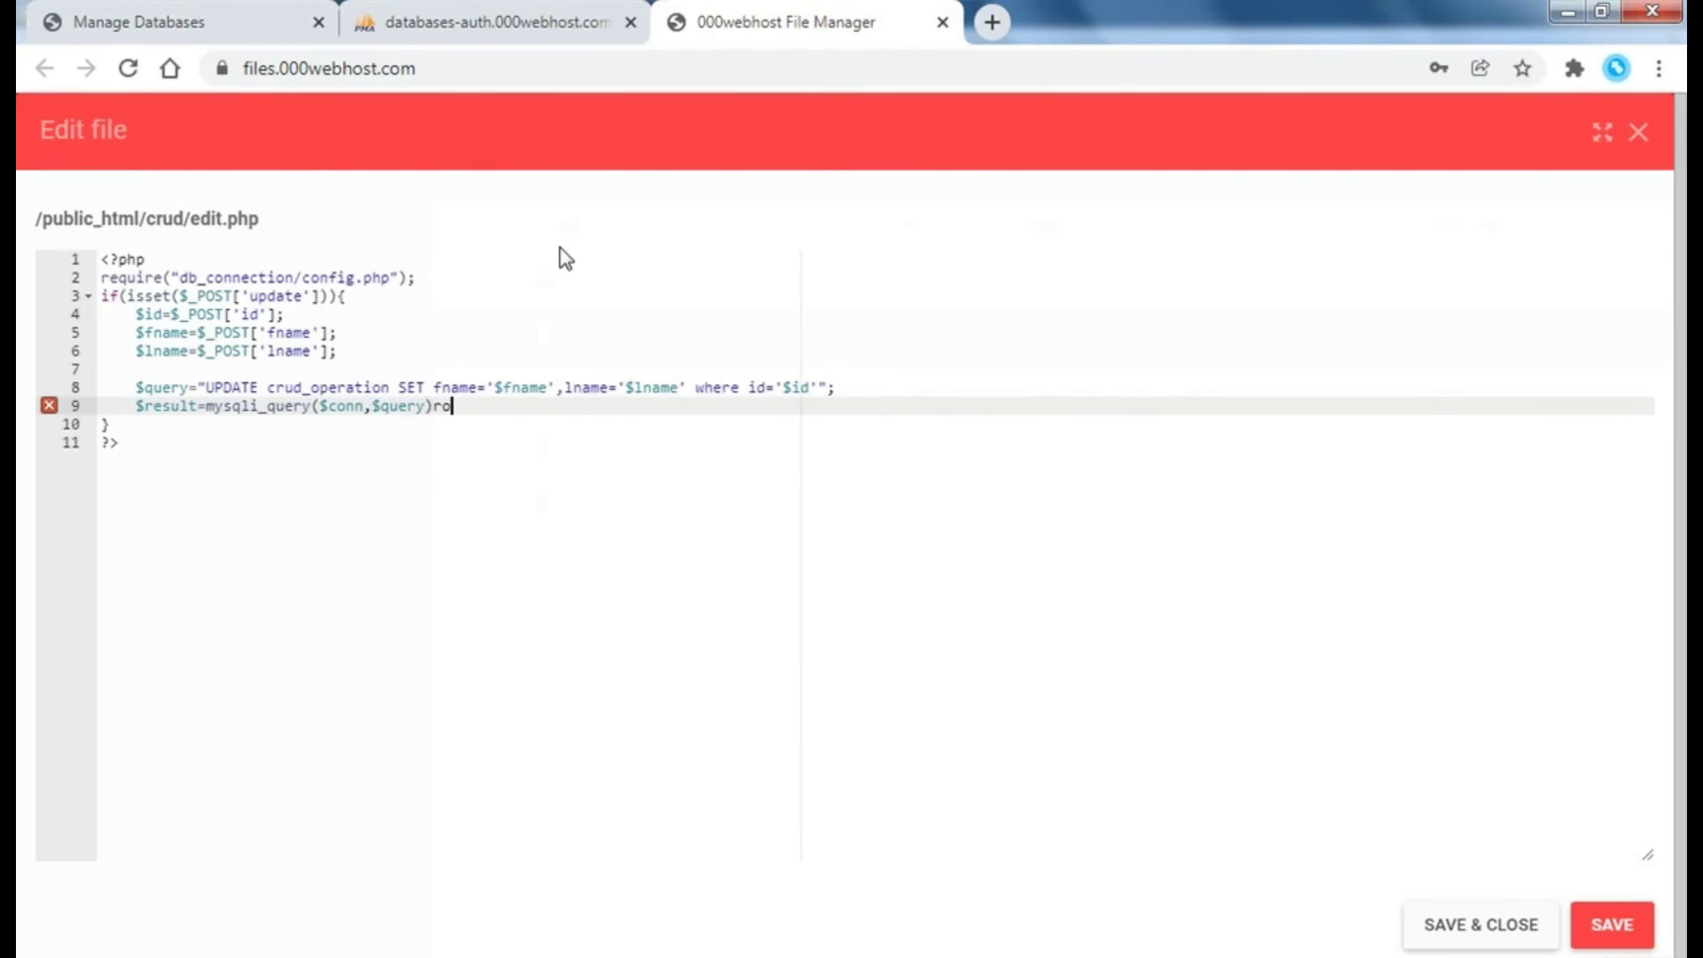
type("die(\"")
type("coud")
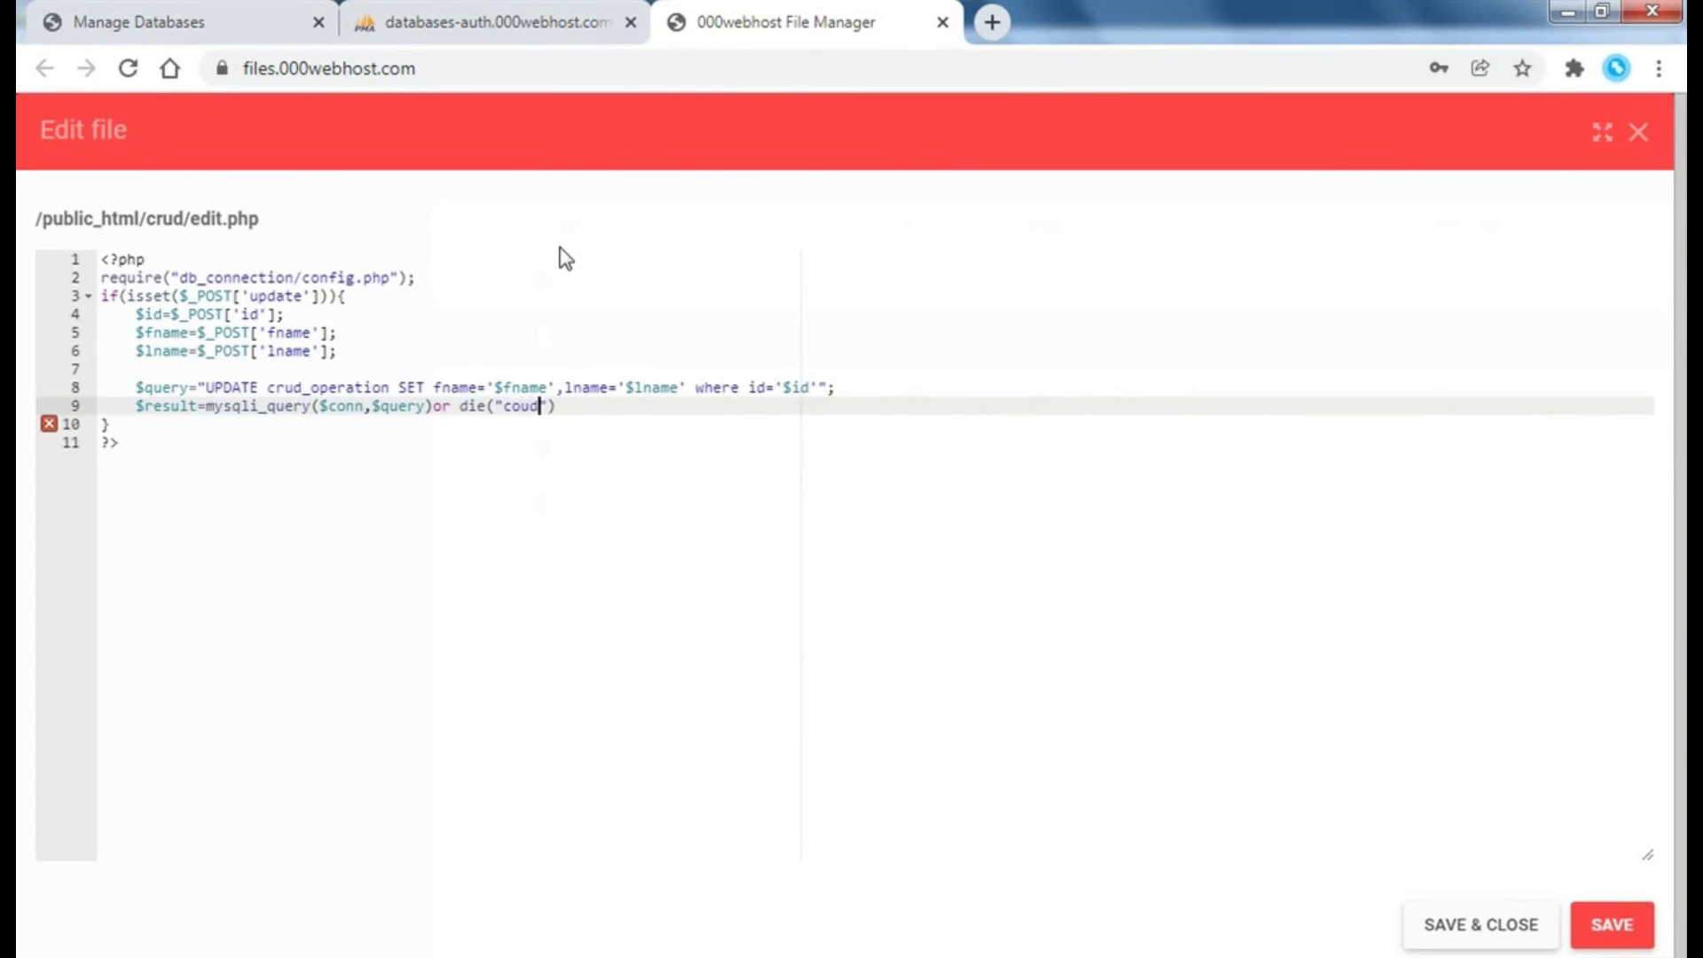
type("d not c")
type("onnect\")")
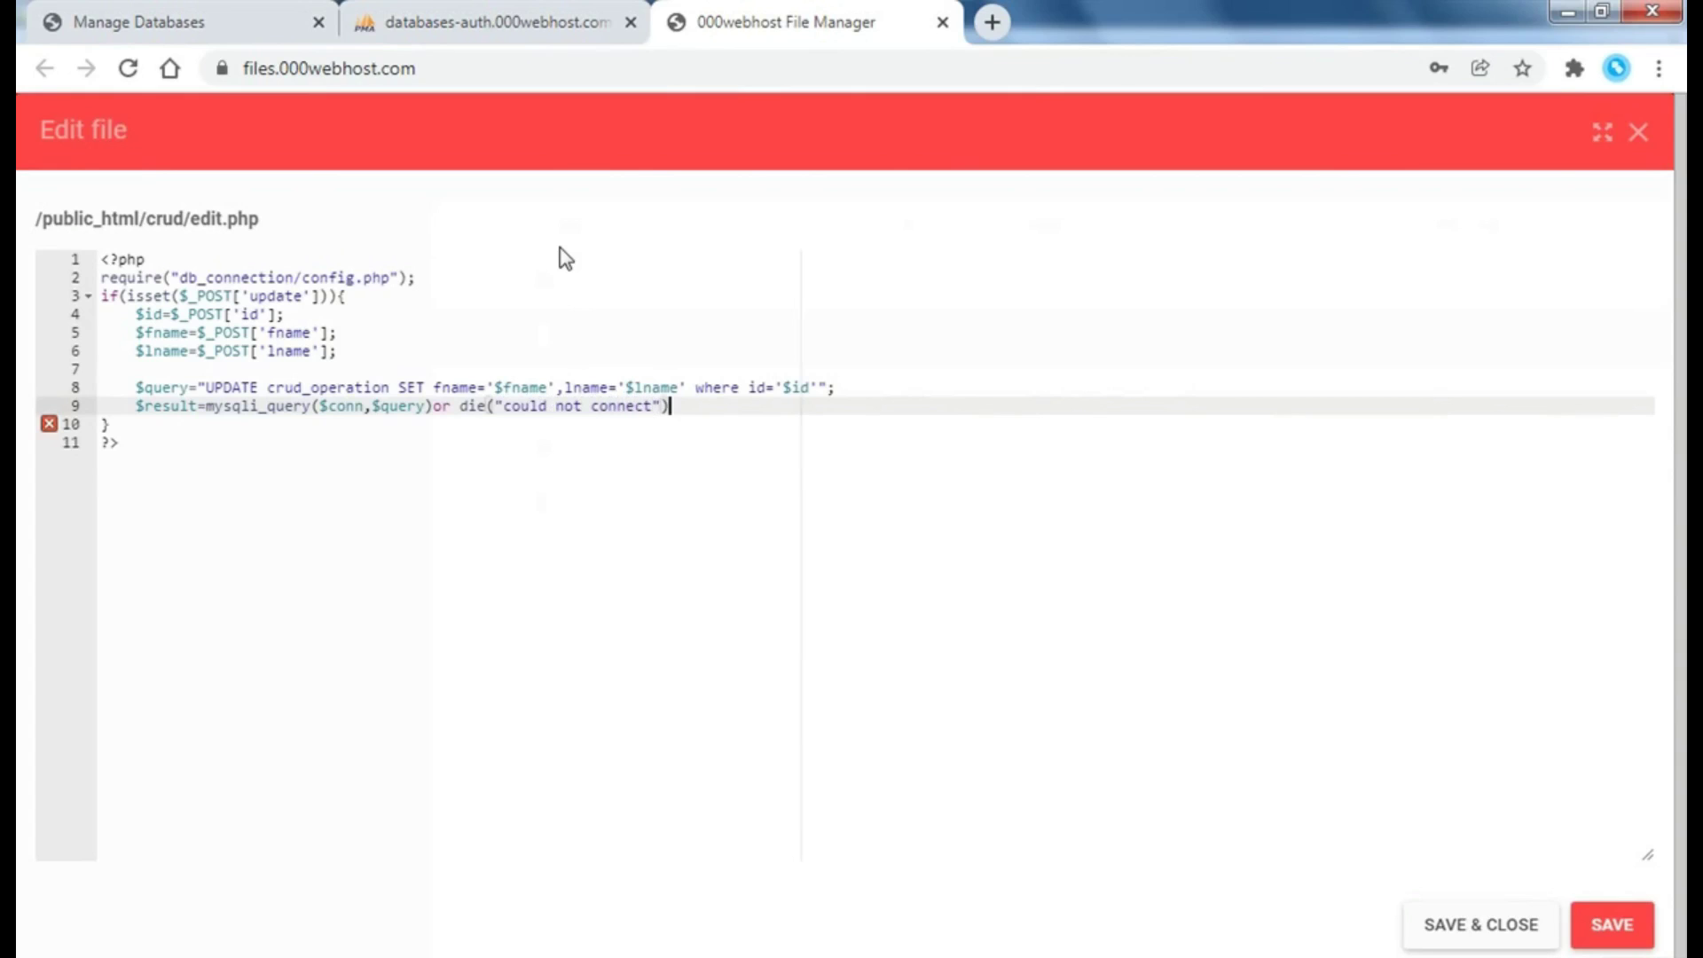
key("Return")
type("he")
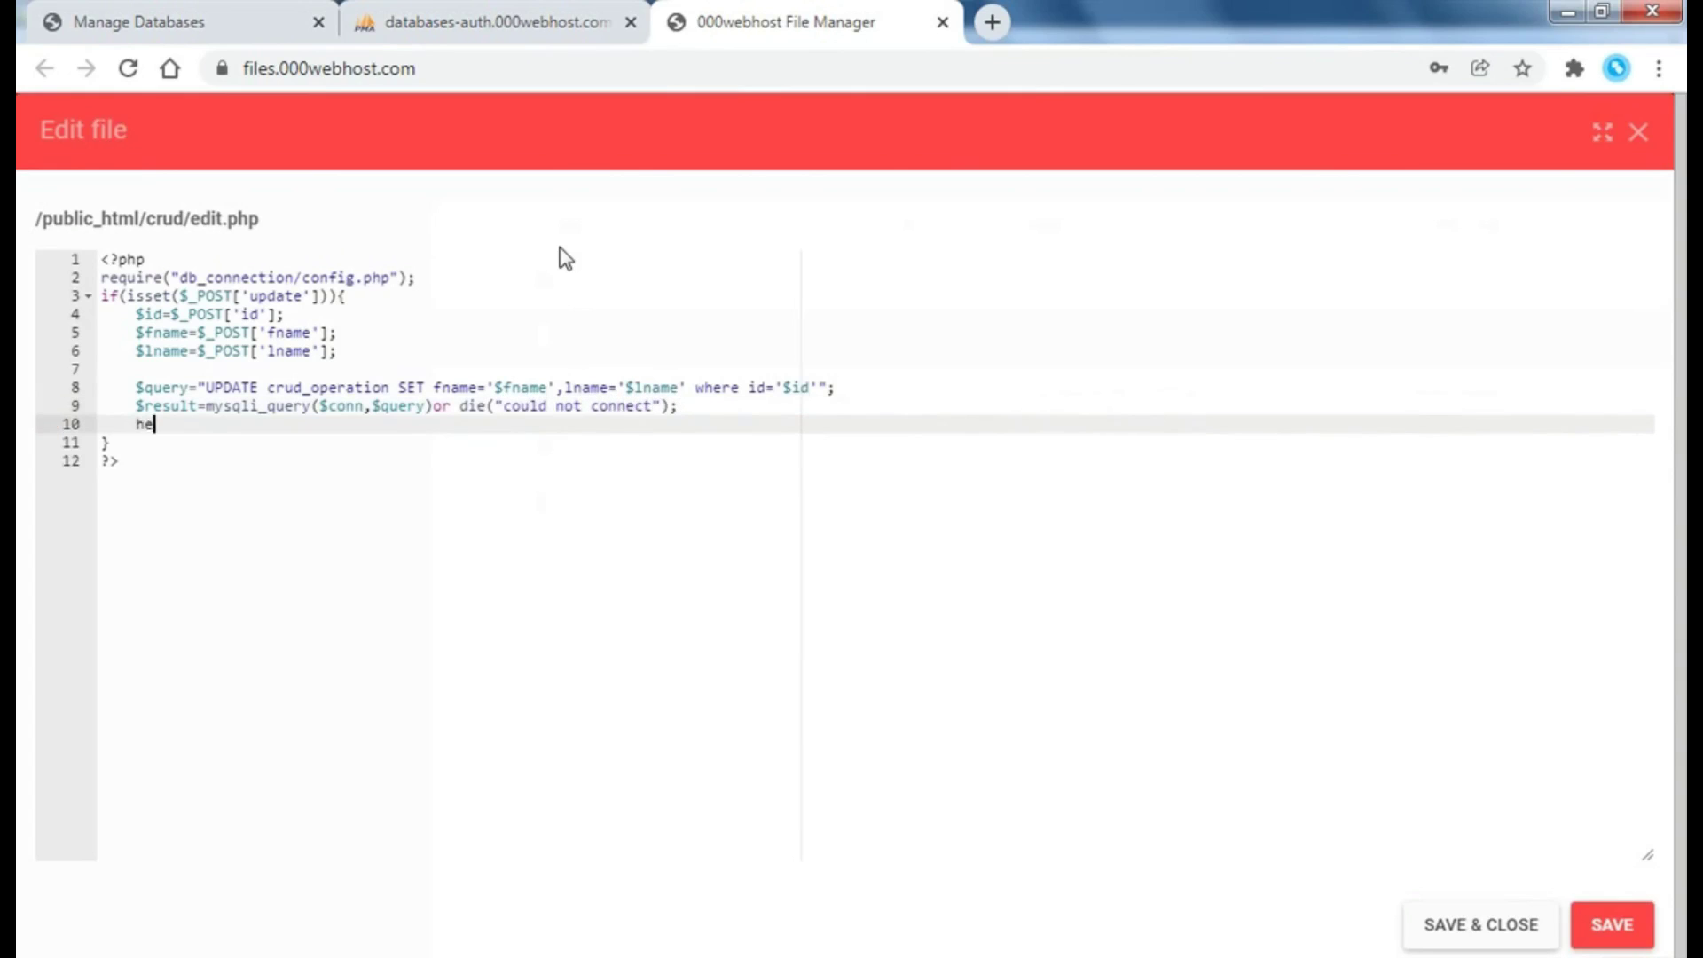
type("ader(\"")
type("location:")
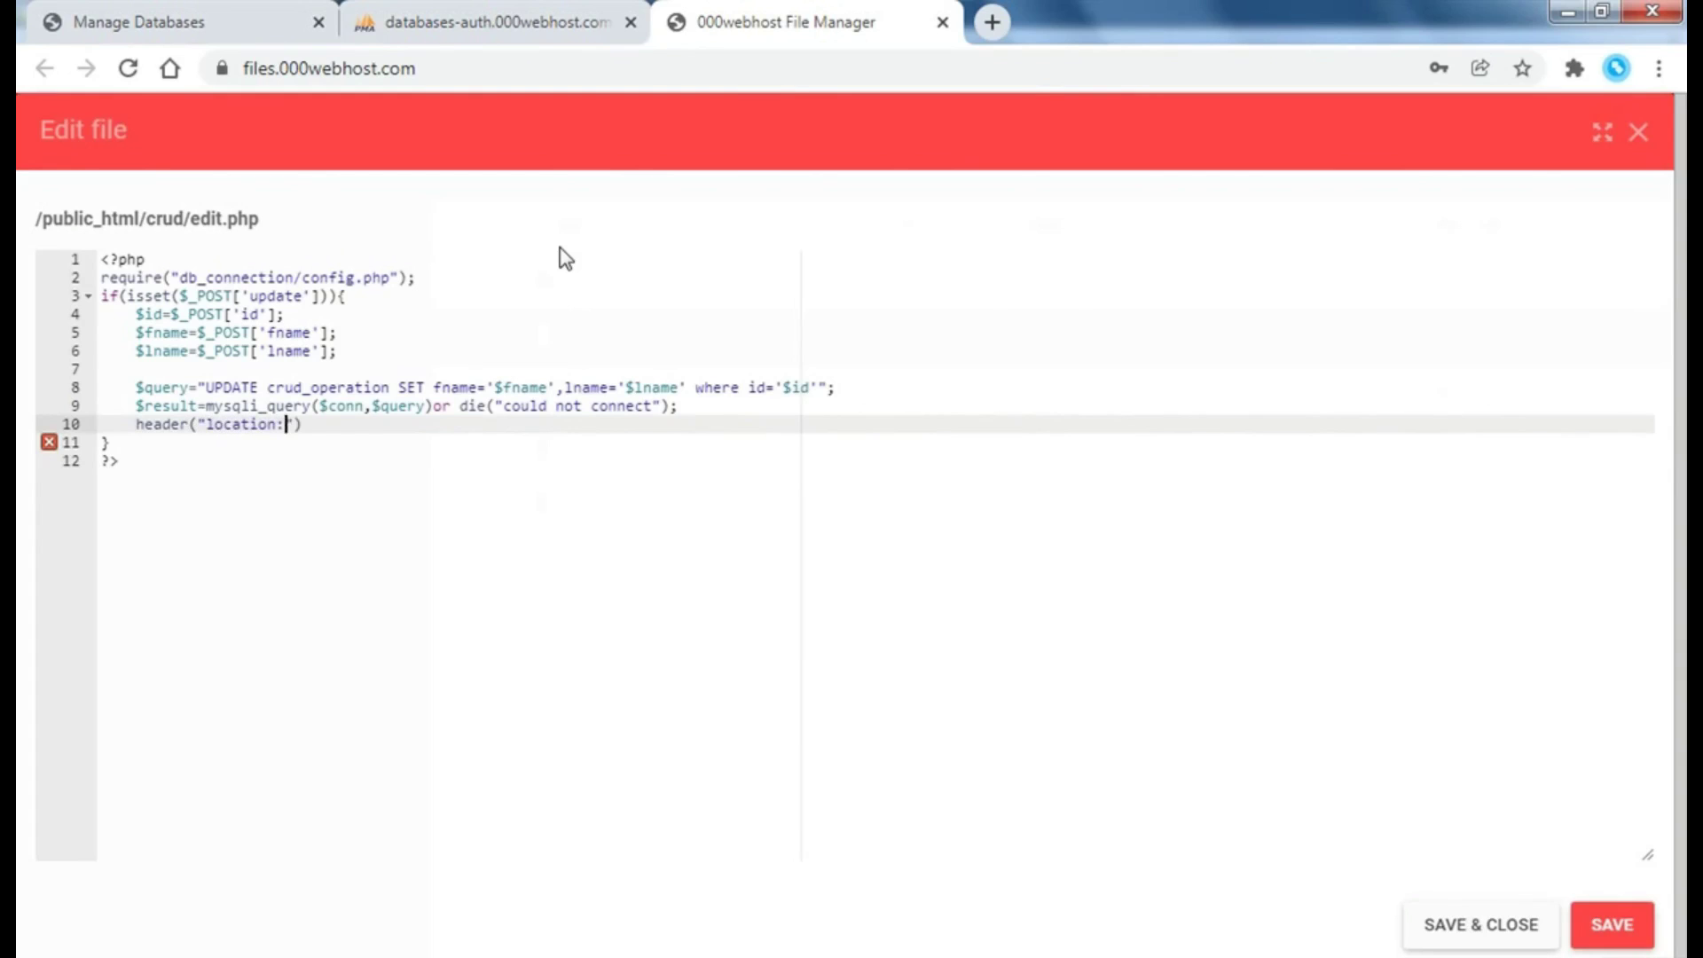
type("select.hp")
key("BackSpace")
key("BackSpace")
type("php")
key("End")
type(";")
- Add blank lines below the PHP block to begin the HTML section
key("Down")
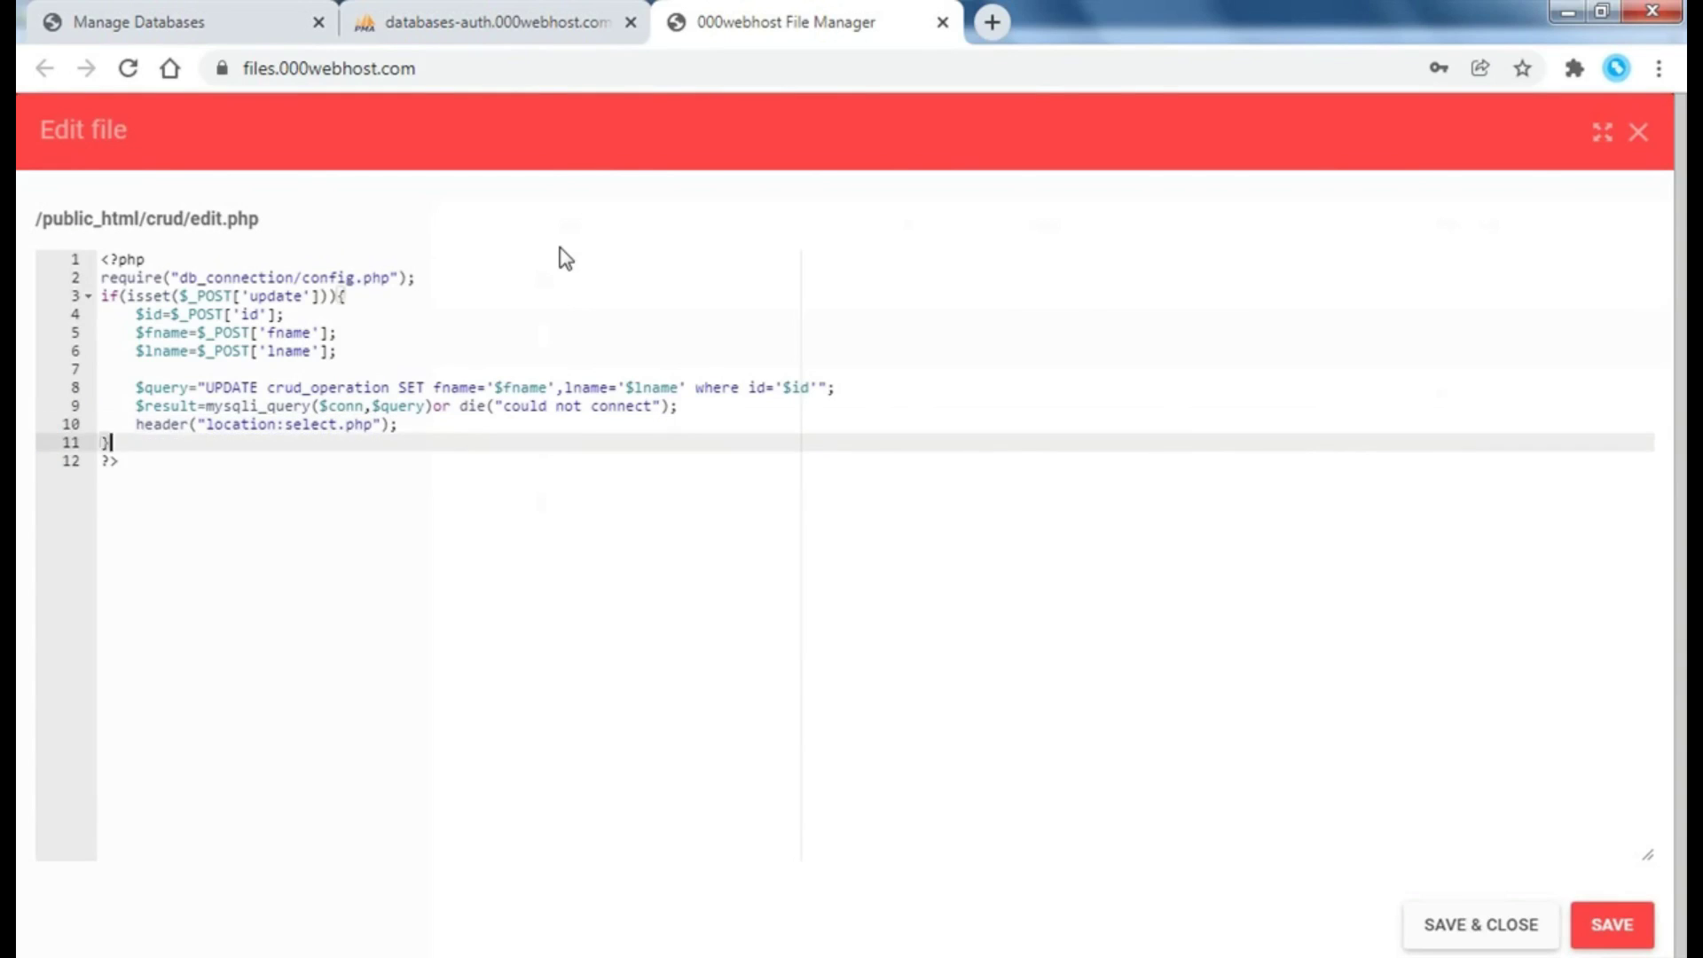
key("Down")
key("Return")
key("Return")
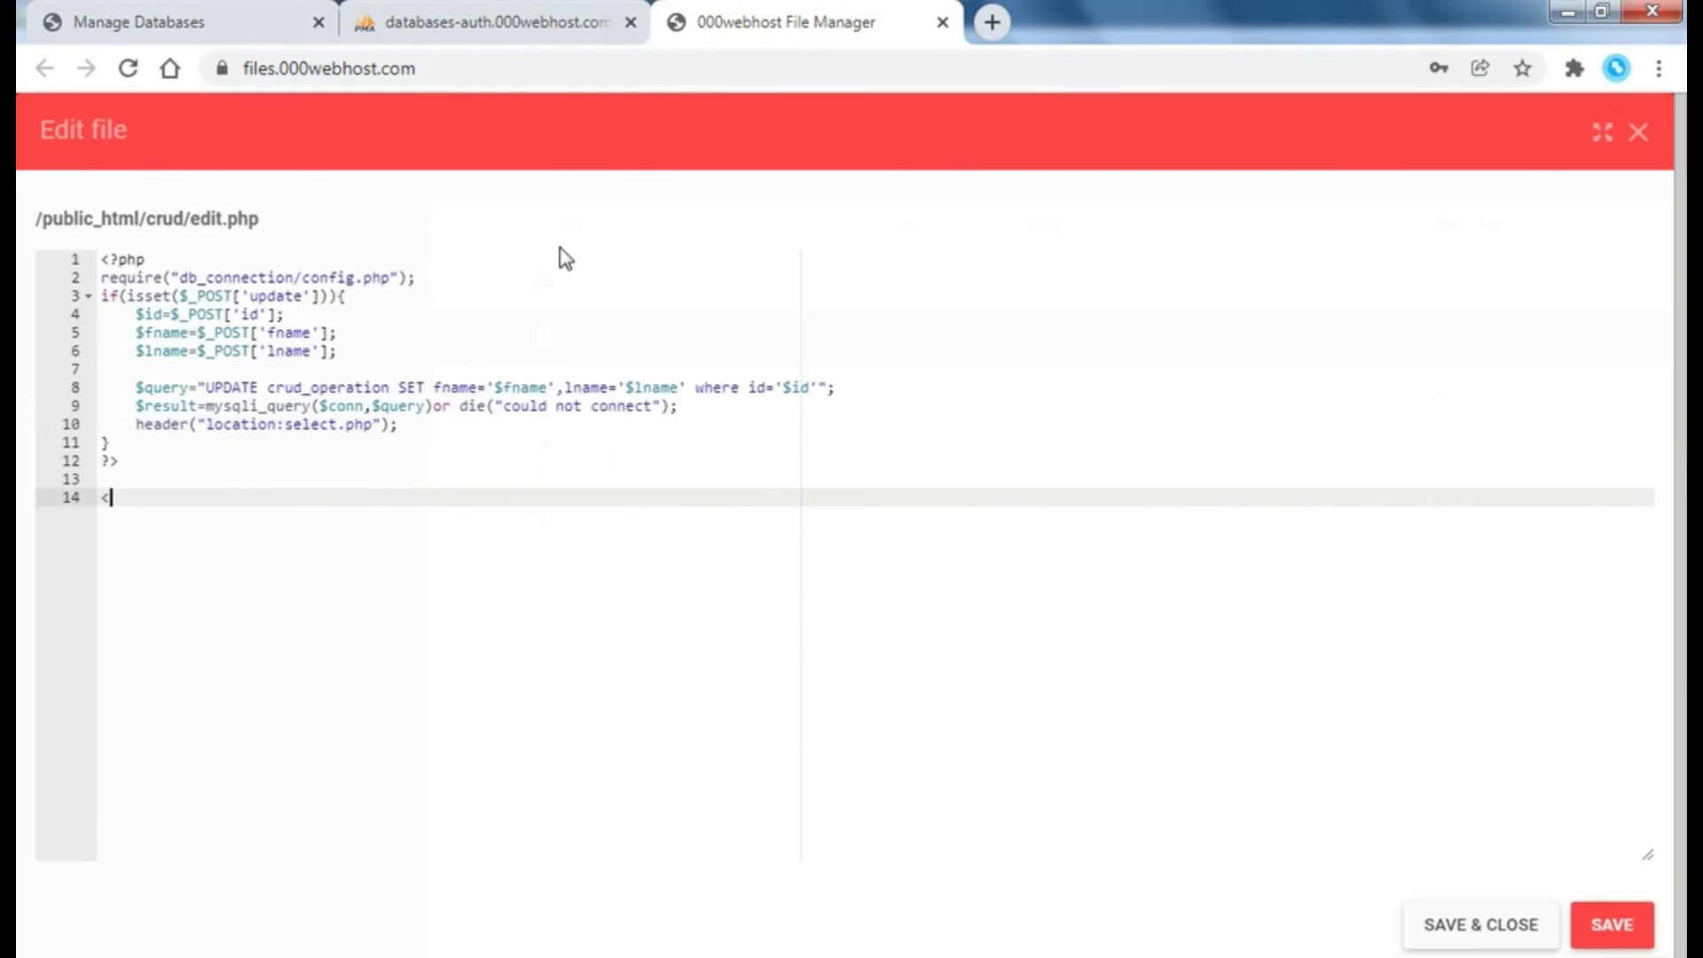
- Open a second <?php block and set $id = $_GET['id'];
type("php")
key("Return")
key("Up")
key("Right")
type("?")
key("End")
key("Return")
key("Return")
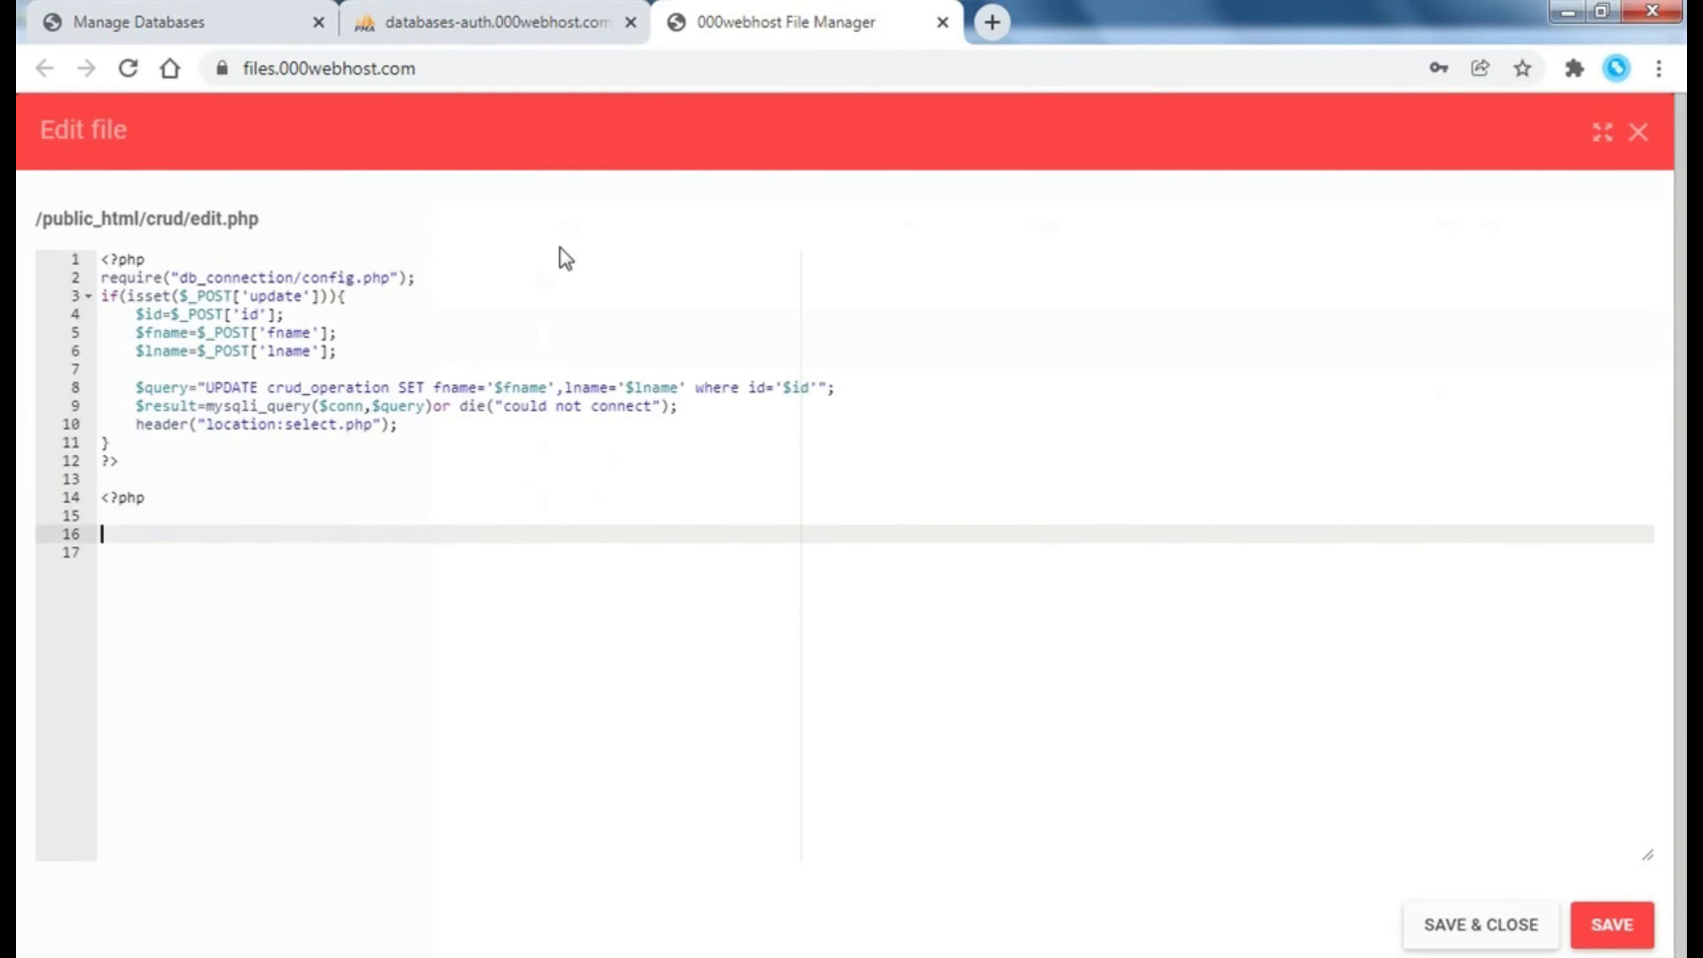
key("Up")
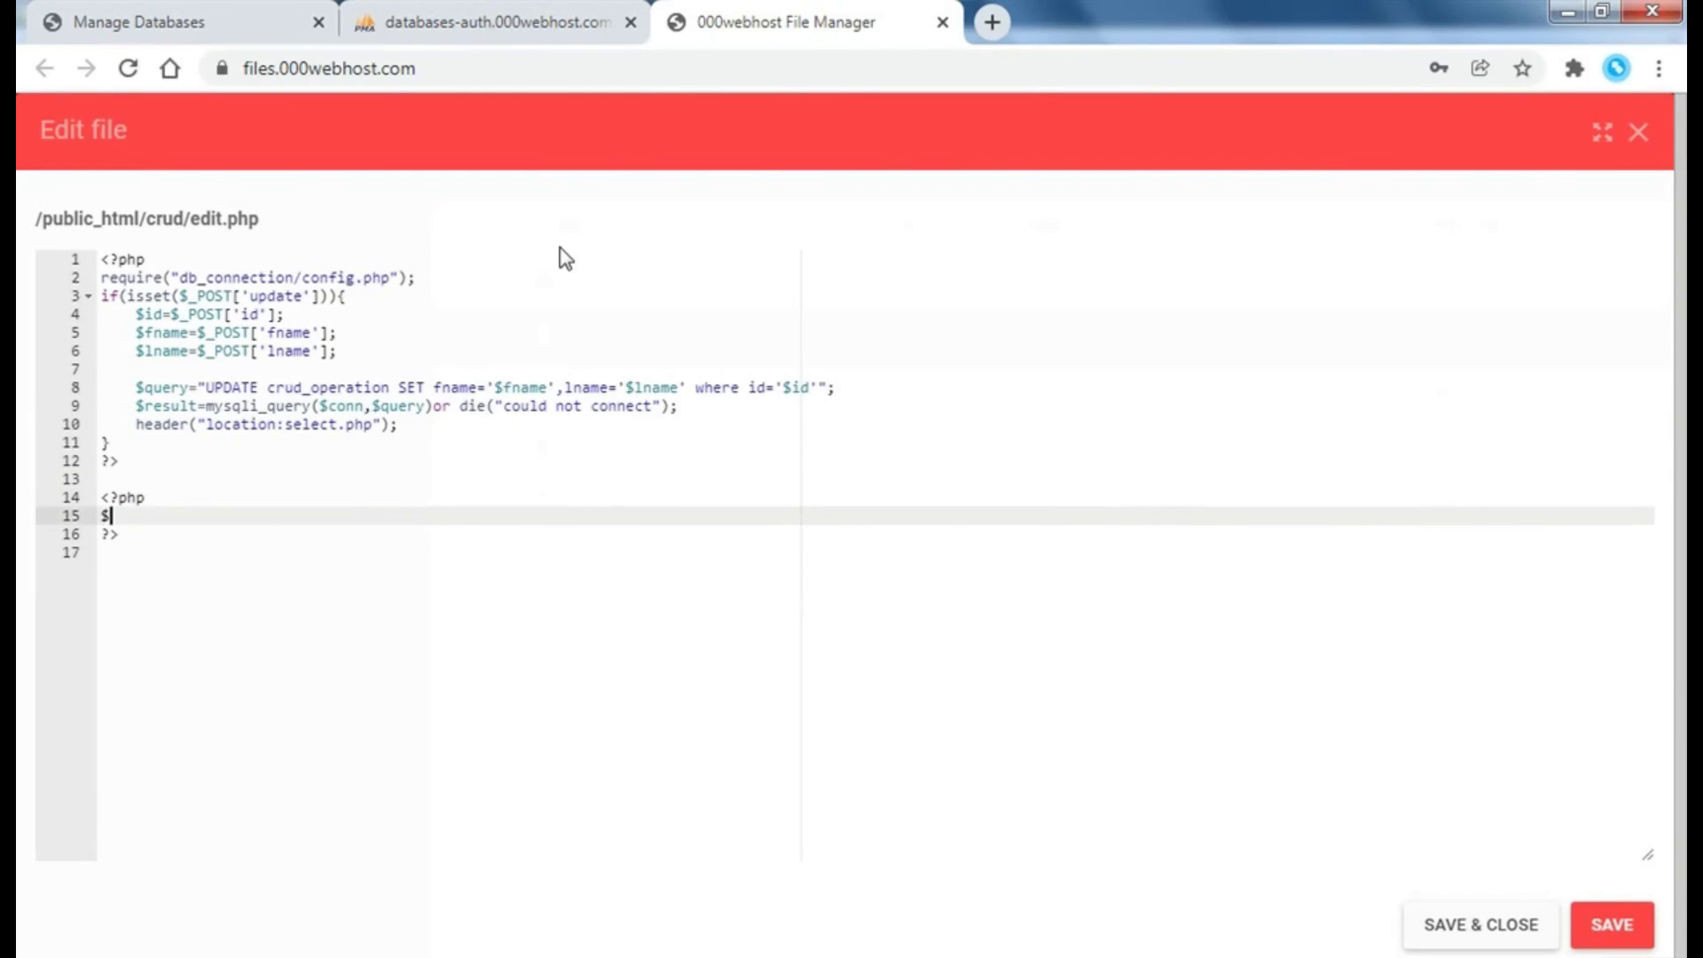
type("id=$_")
type("GET[i")
key("BackSpace")
type("'id']")
type(";")
key("Return")
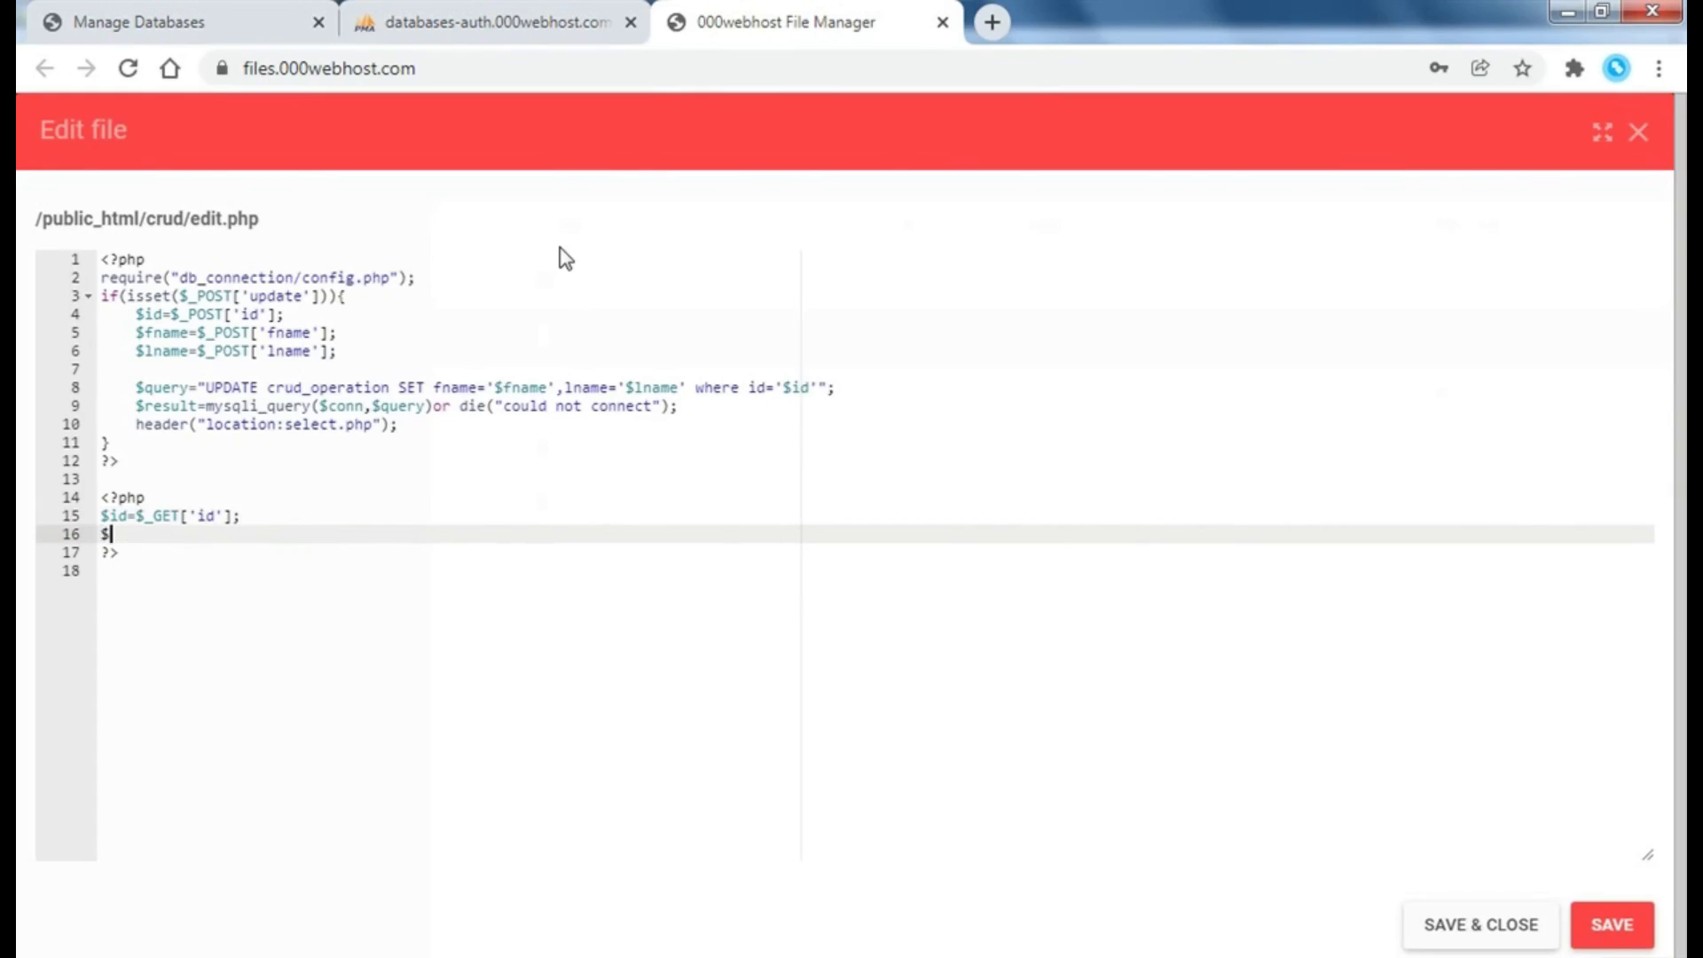
- Write $query = "SELECT * FROM crud_operation", copying the table name from phpMyAdmin
type("query=\"")
type("SELECT ")
type("*FR")
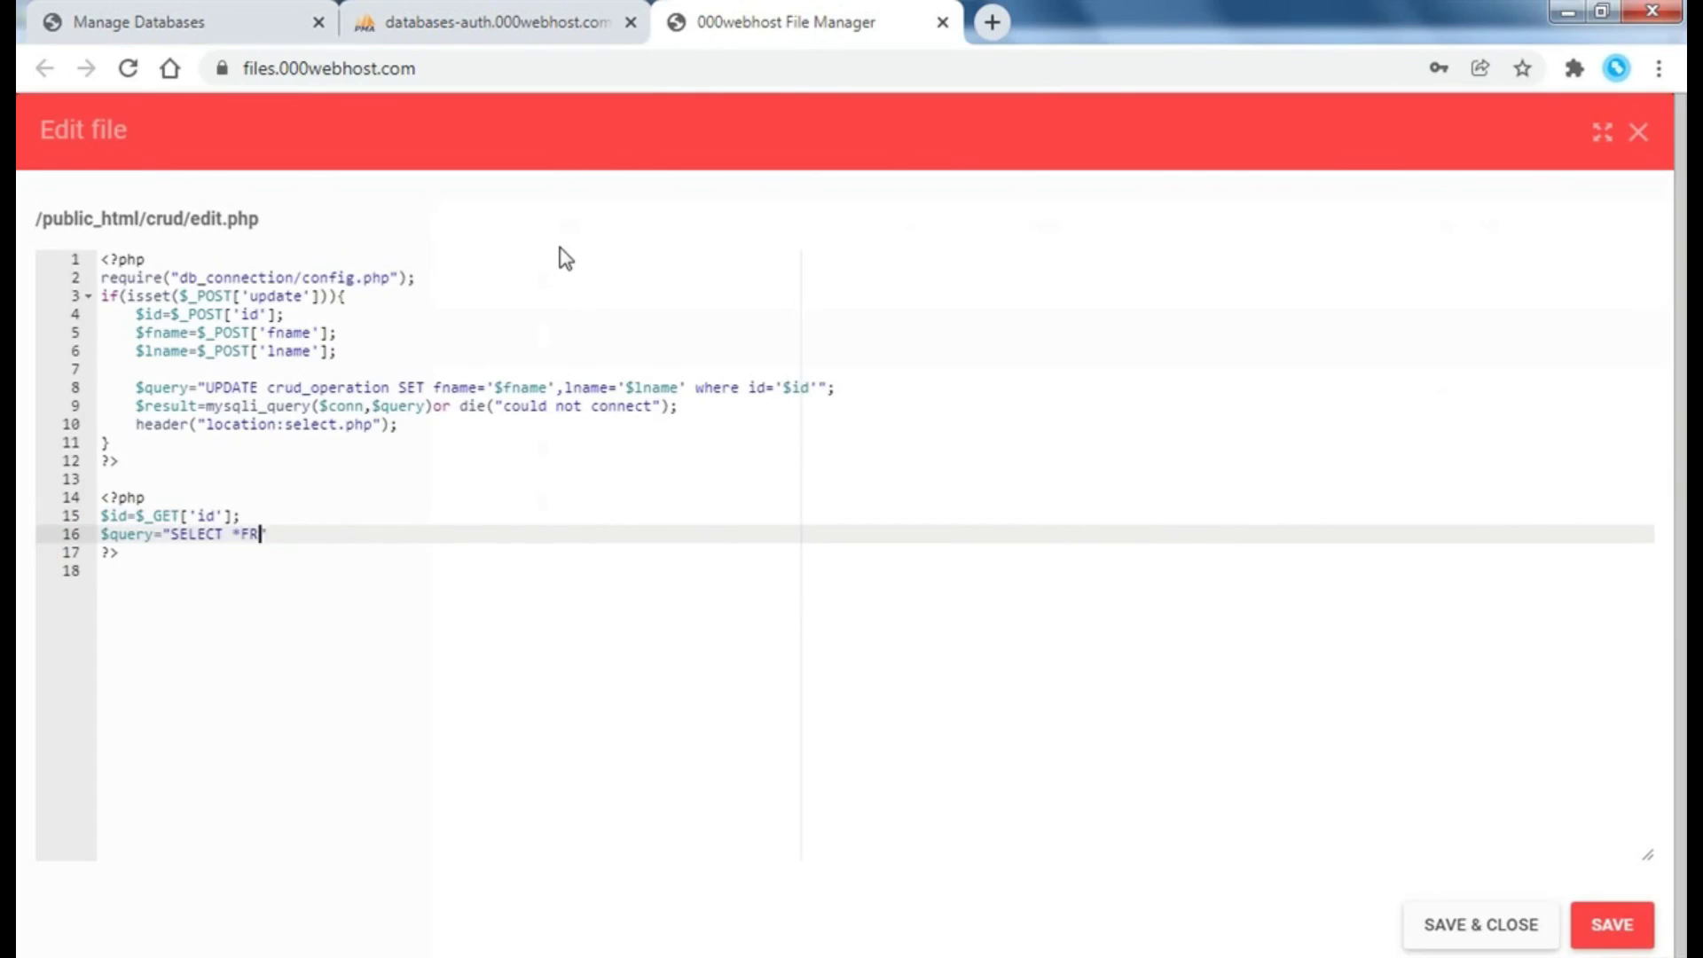
type("OM")
left_click(416, 20)
key("ctrl+c")
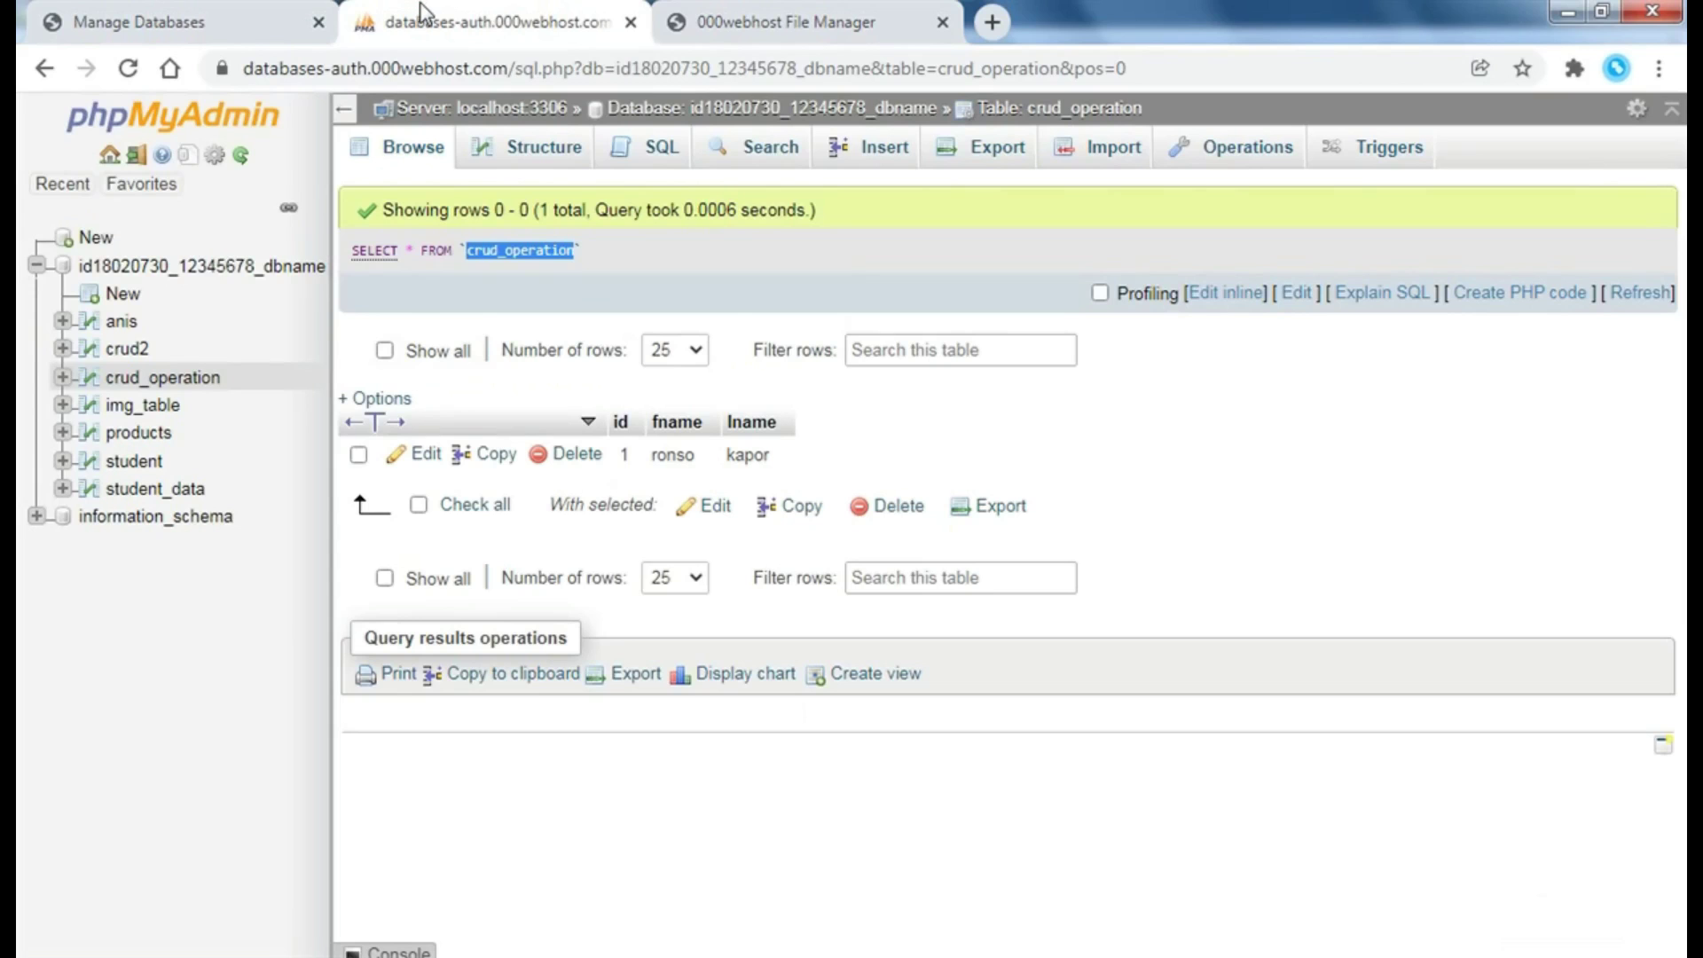
left_click(696, 14)
key("ctrl+v")
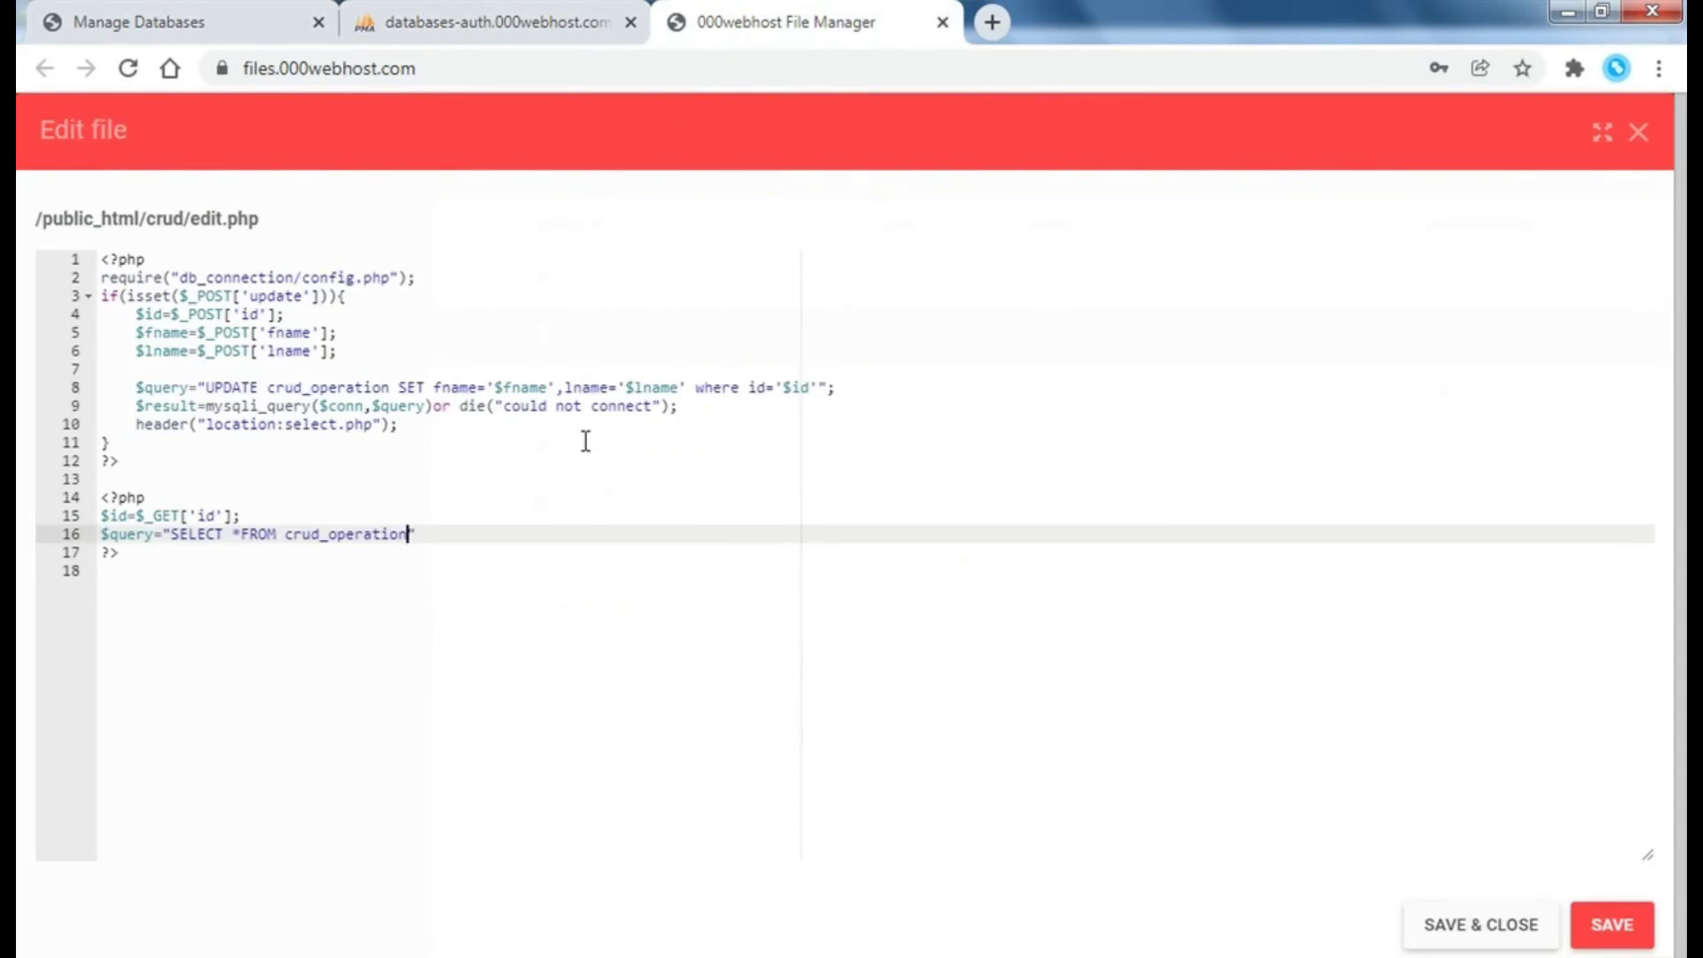
key("End")
key("Return")
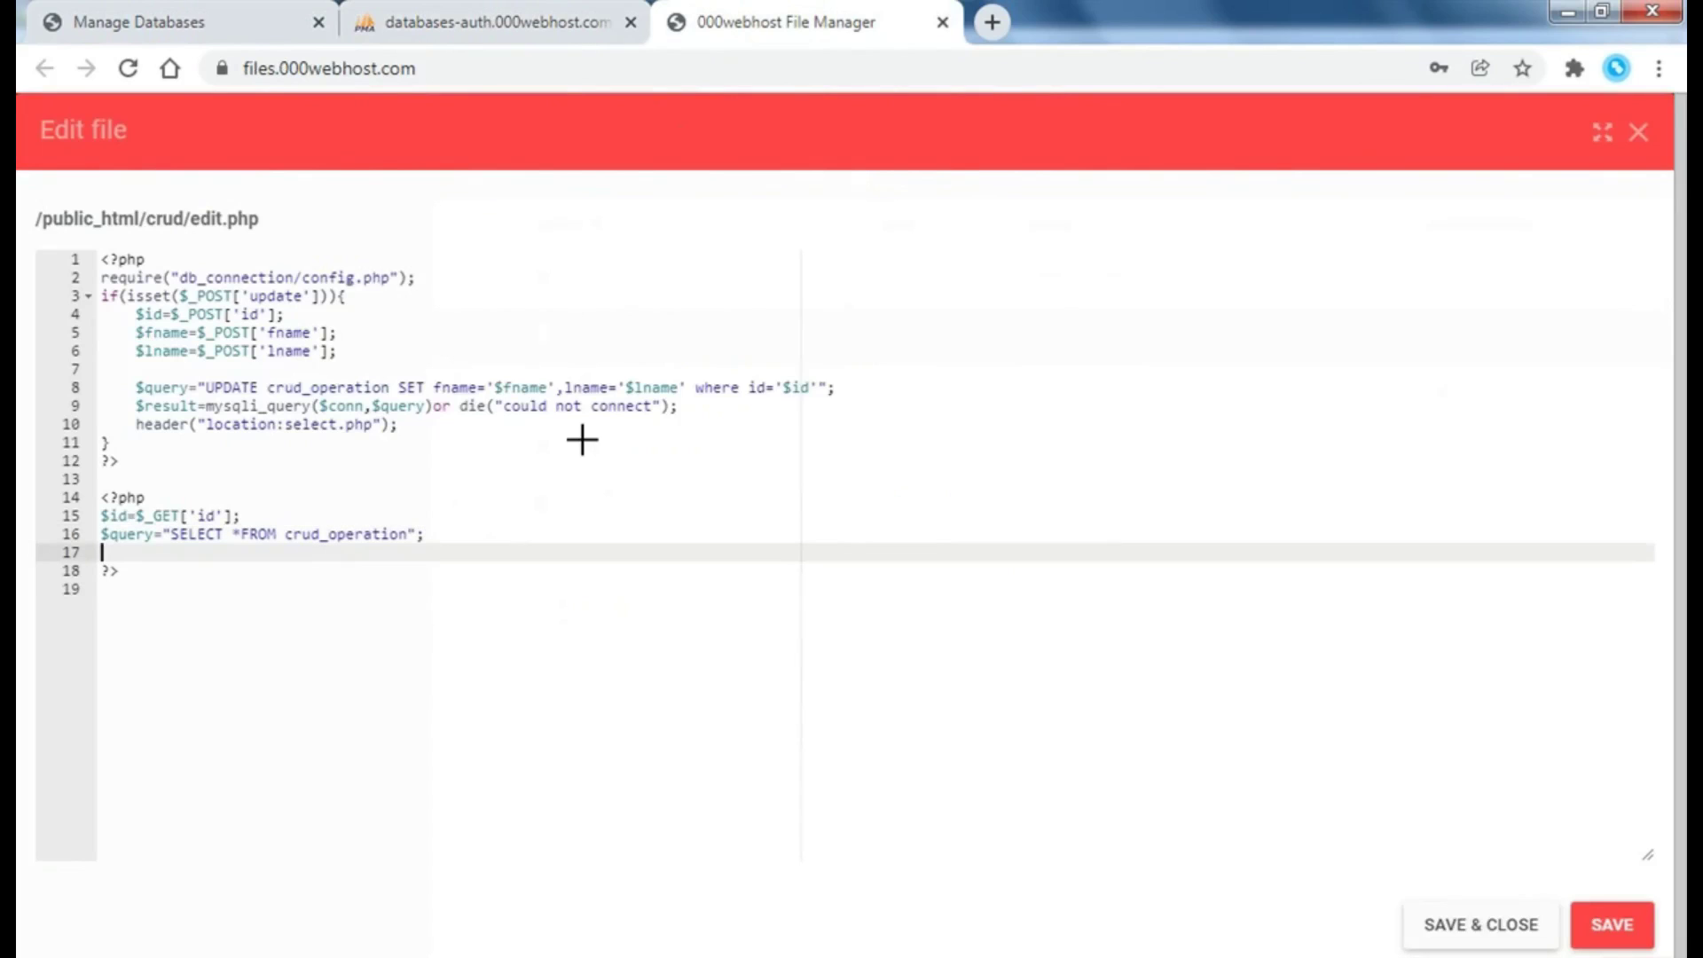
- Run the query with $result=mysqli_query($conn,$query);
type("$RE")
key("BackSpace")
key("BackSpace")
key("BackSpace")
type("$result=")
type("mysqli_q")
type("uery($")
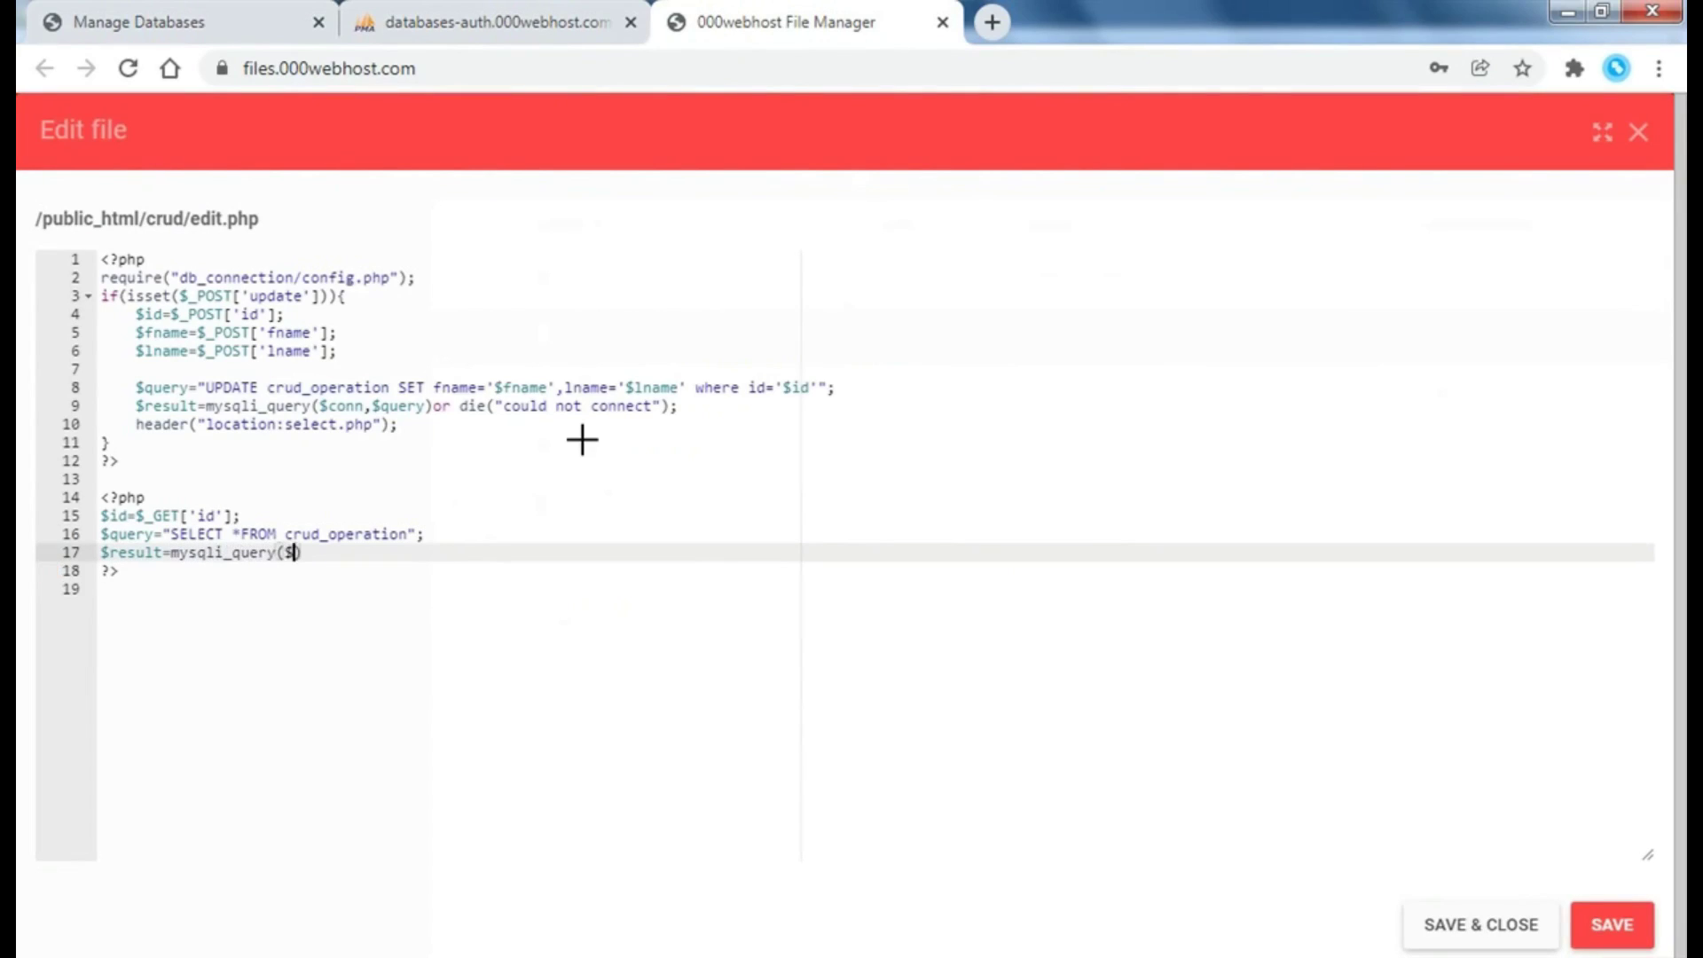
type("conn,$")
type("query")
type(";")
key("Return")
key("Return")
- Start a while loop over $row=mysqli_fetch_array($result)
type("$d")
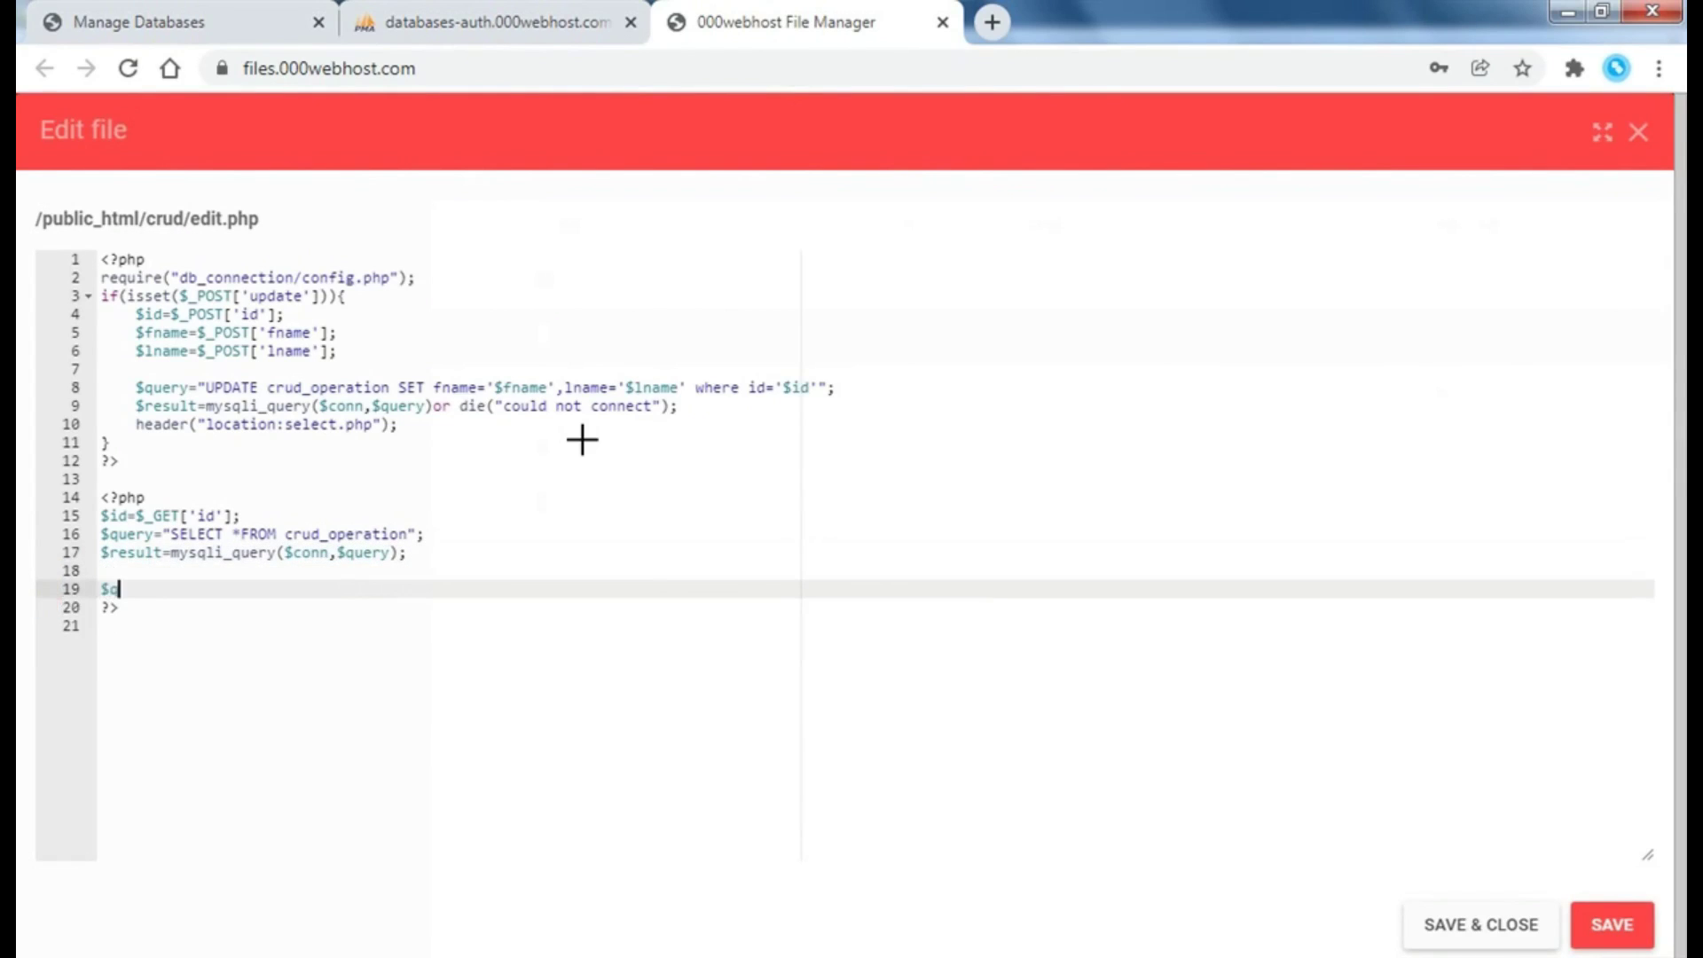
type("w")
key("BackSpace")
key("BackSpace")
type("while")
type("(my")
key("BackSpace")
key("BackSpace")
type("$row")
type("=mysqli_")
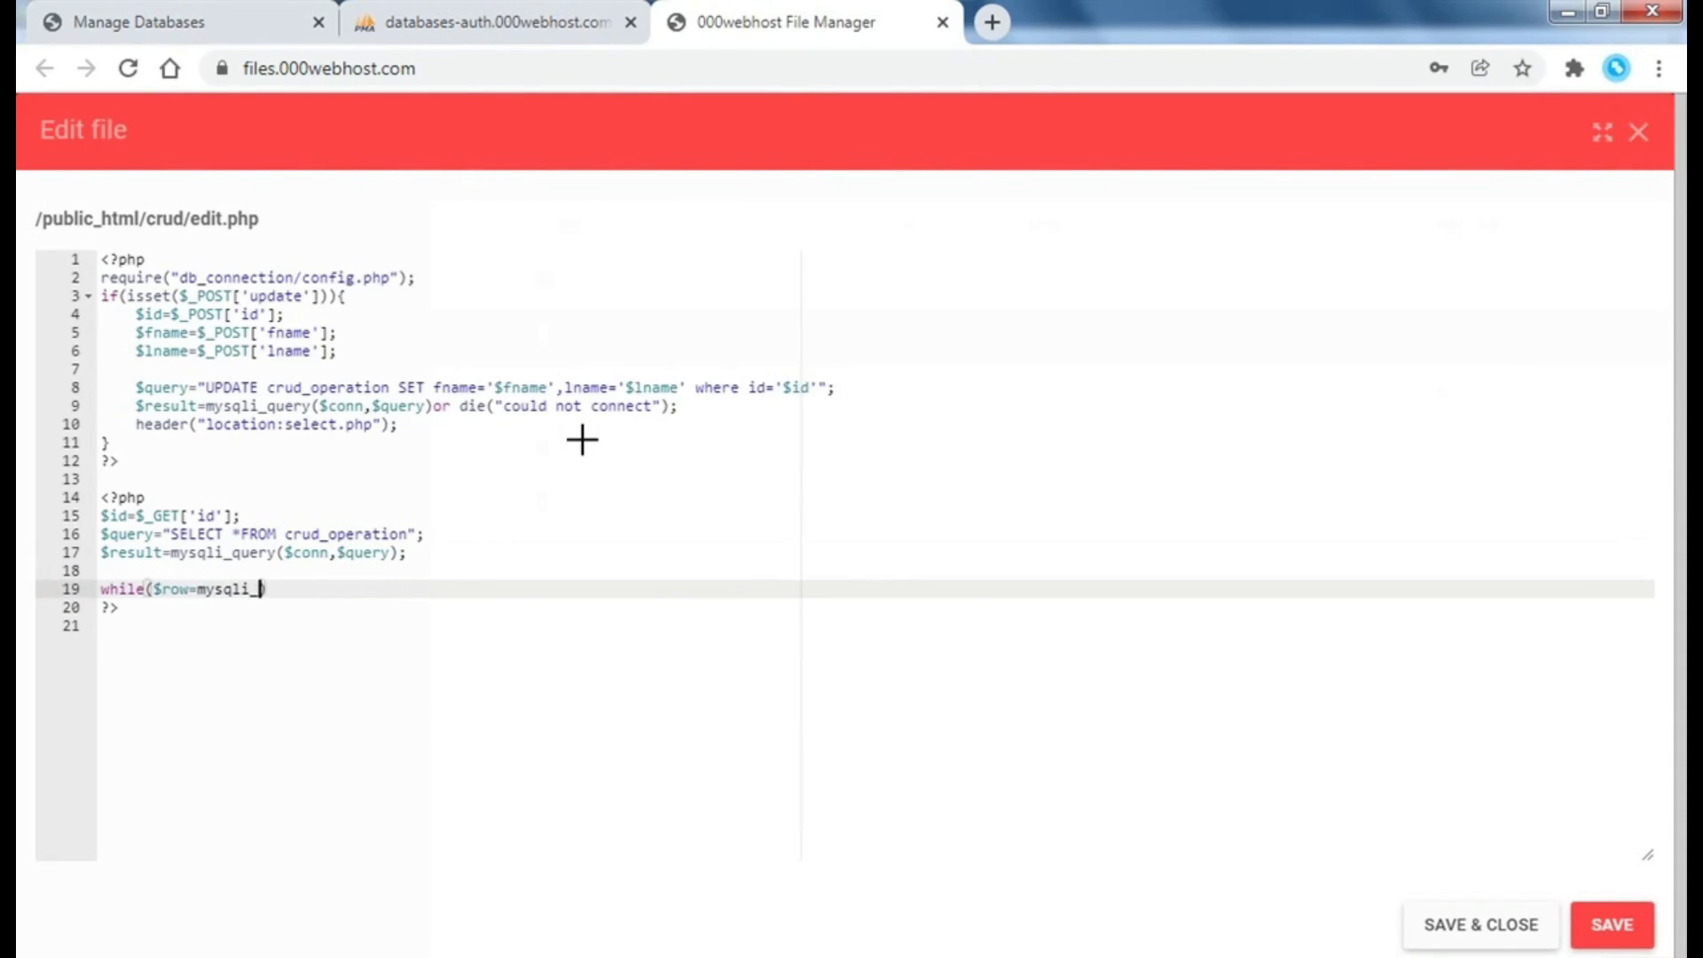
type("fetch_")
type("array(")
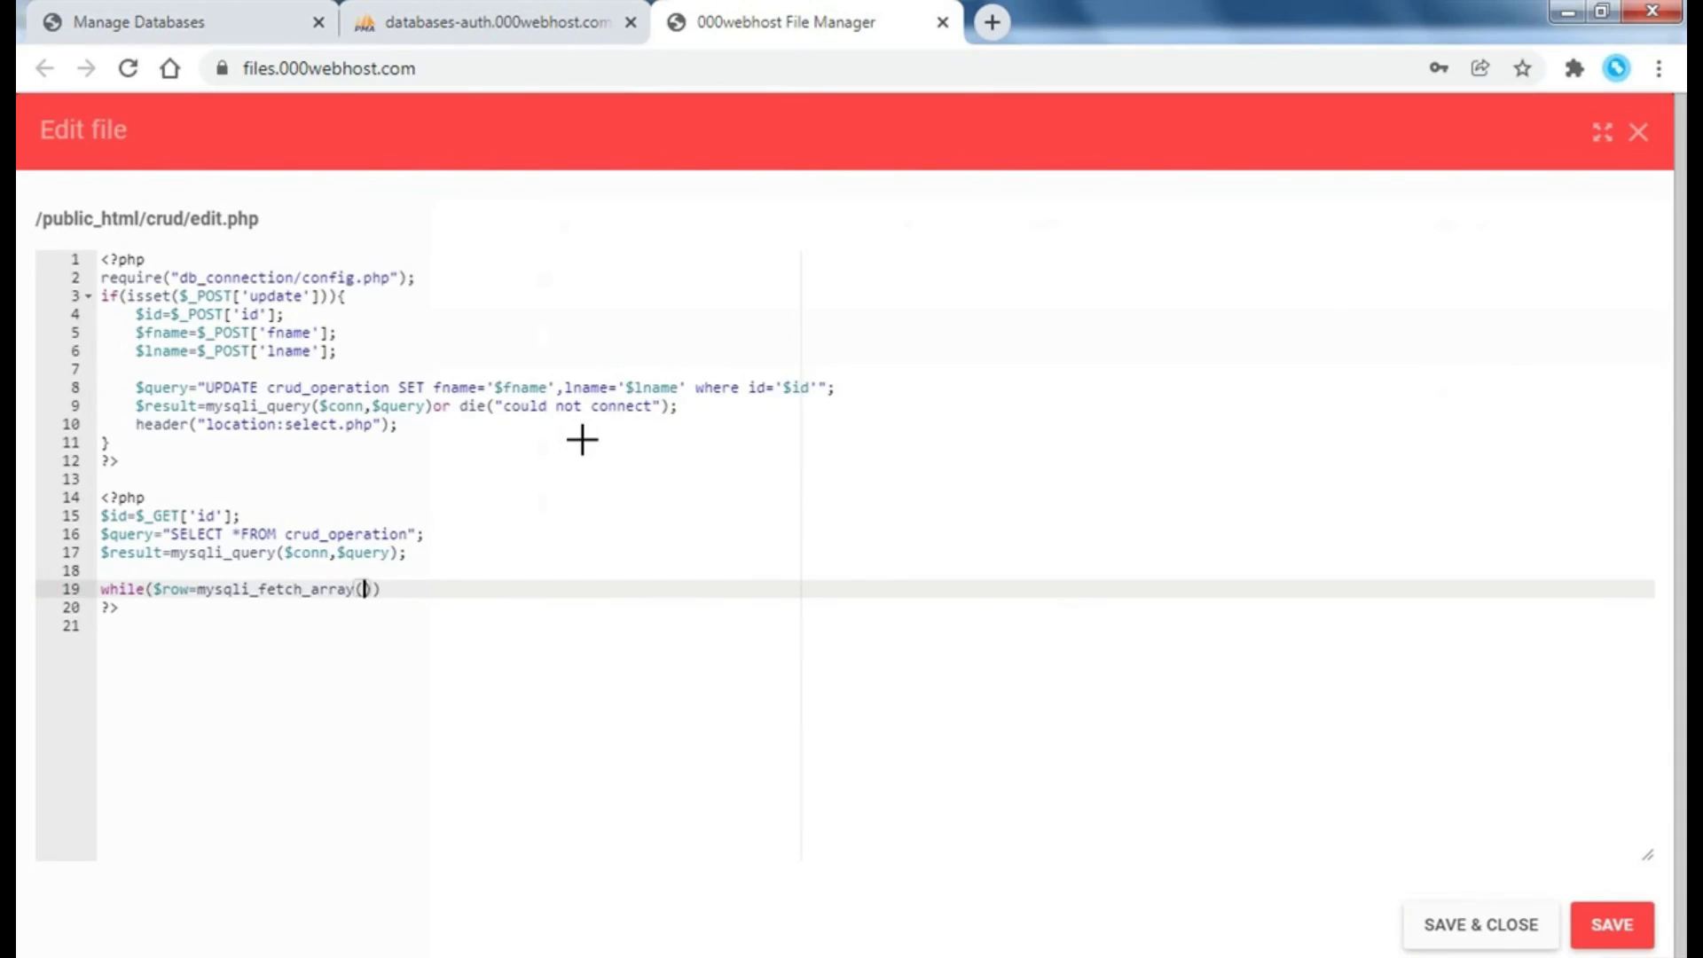
type("$result")
key("Right")
key("Right")
type("{")
key("Return")
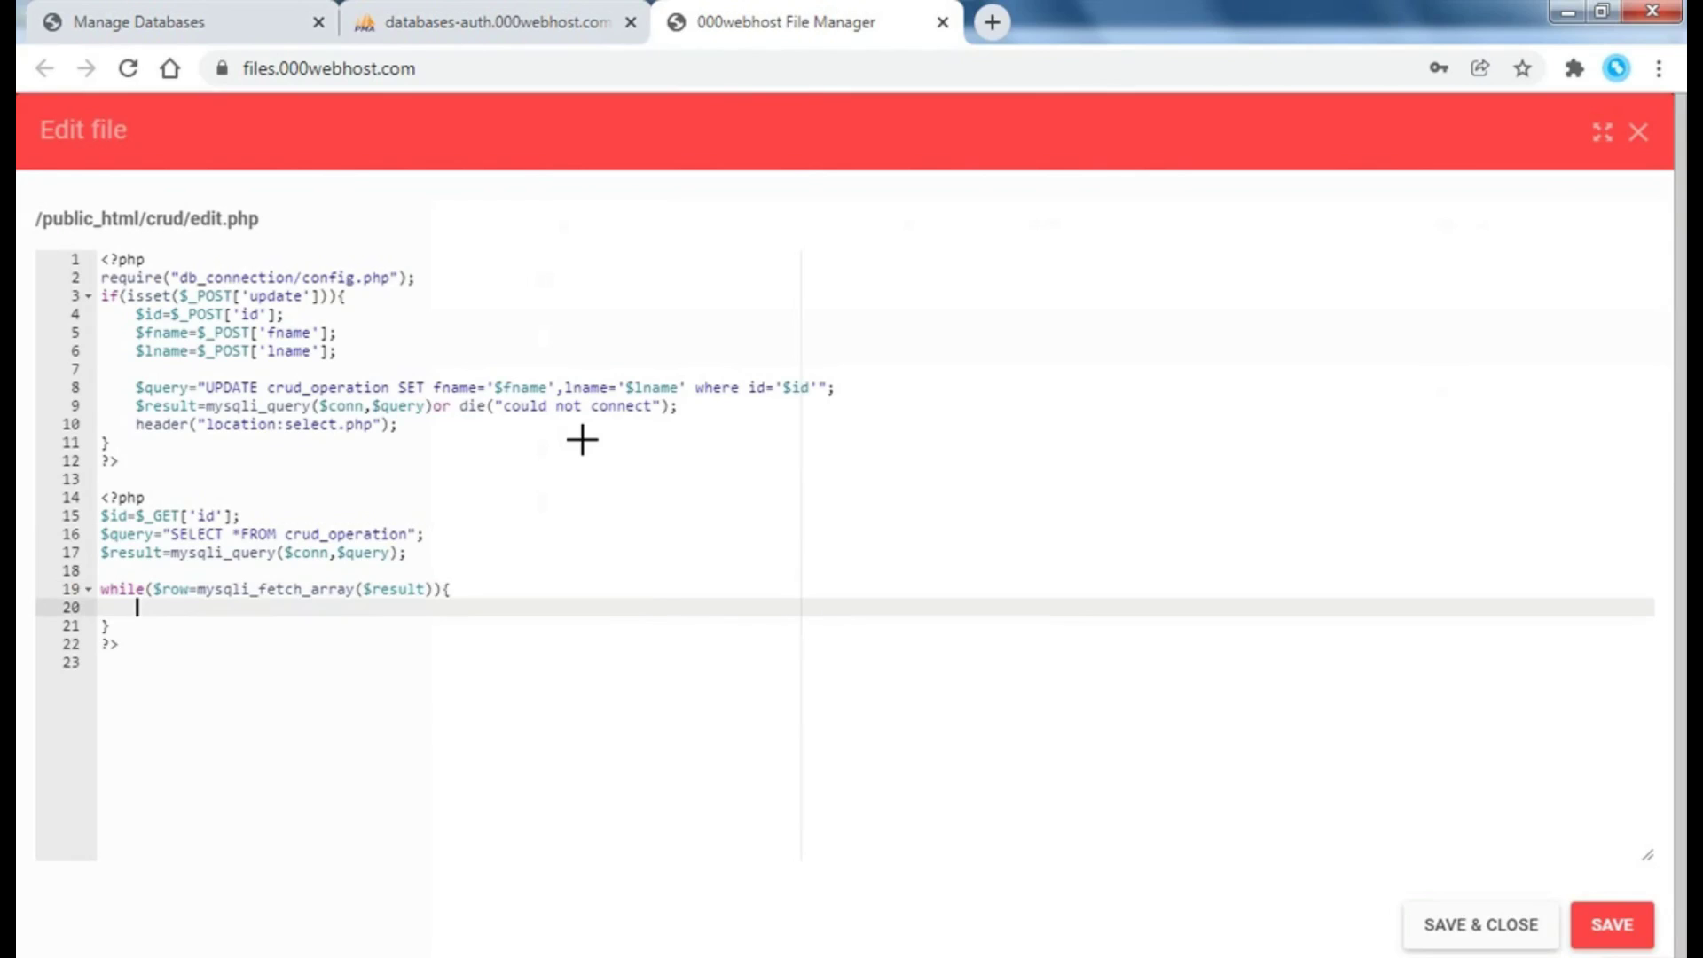
- Inside the loop, set $fname=$row['fname']; and $lname=$row['lname'];
type("$fname=")
type("$row")
type("[")
type("'fn")
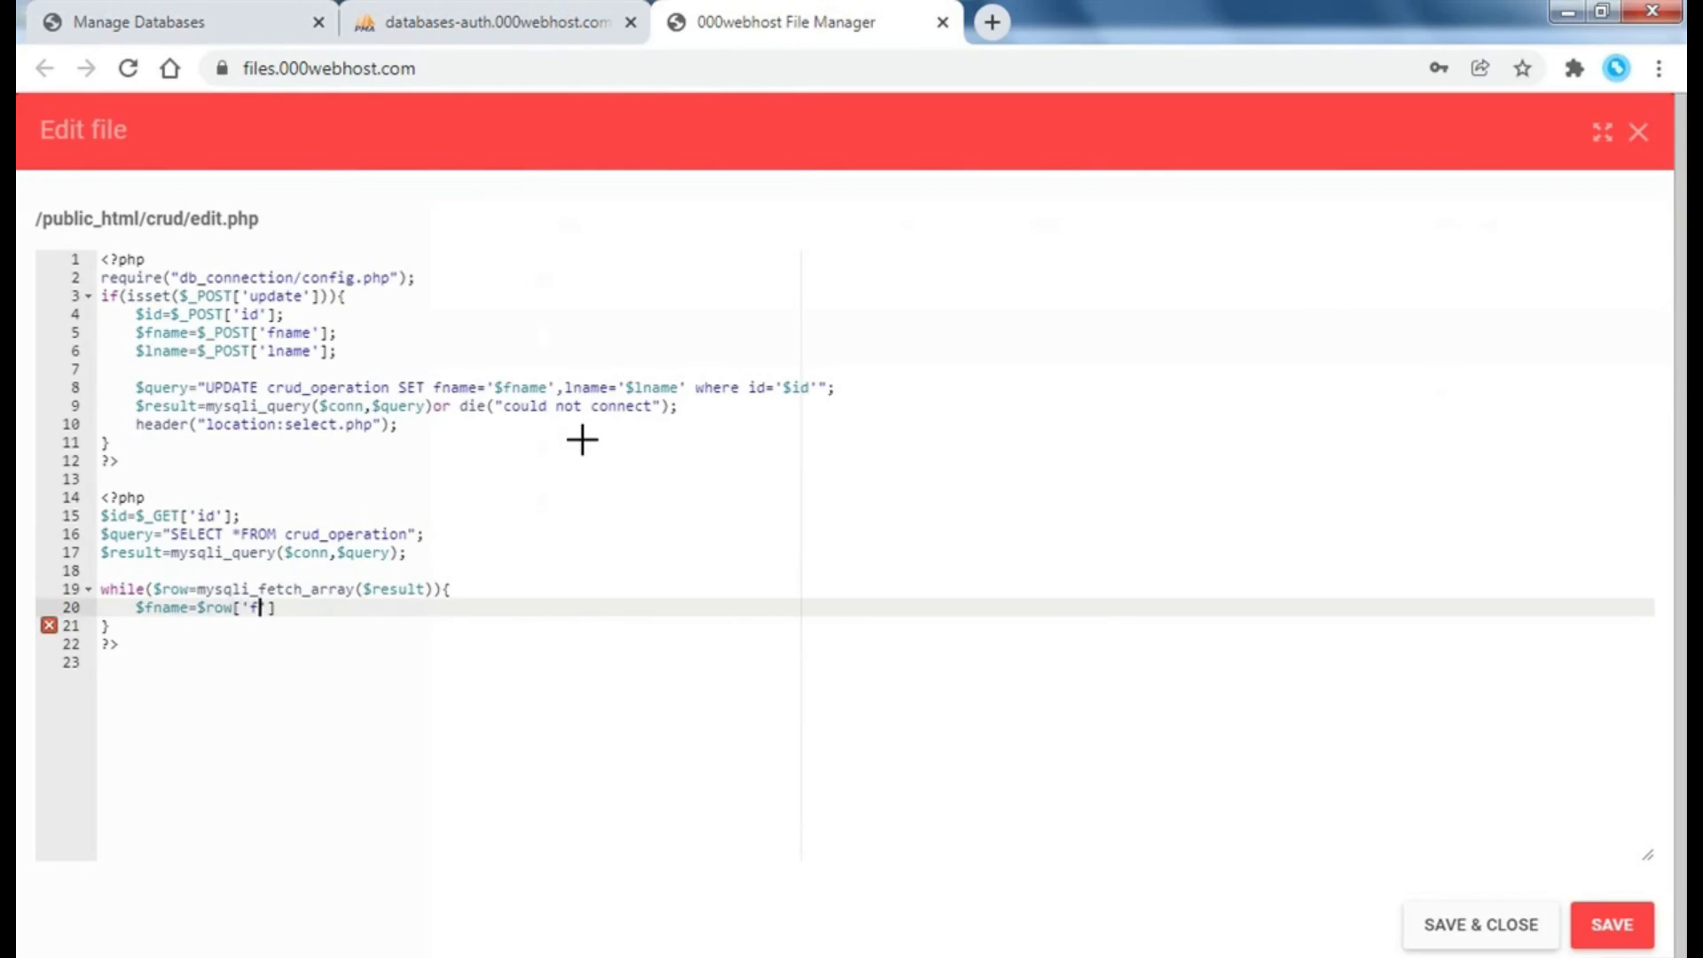
type("ame'];")
key("Return")
type("$l")
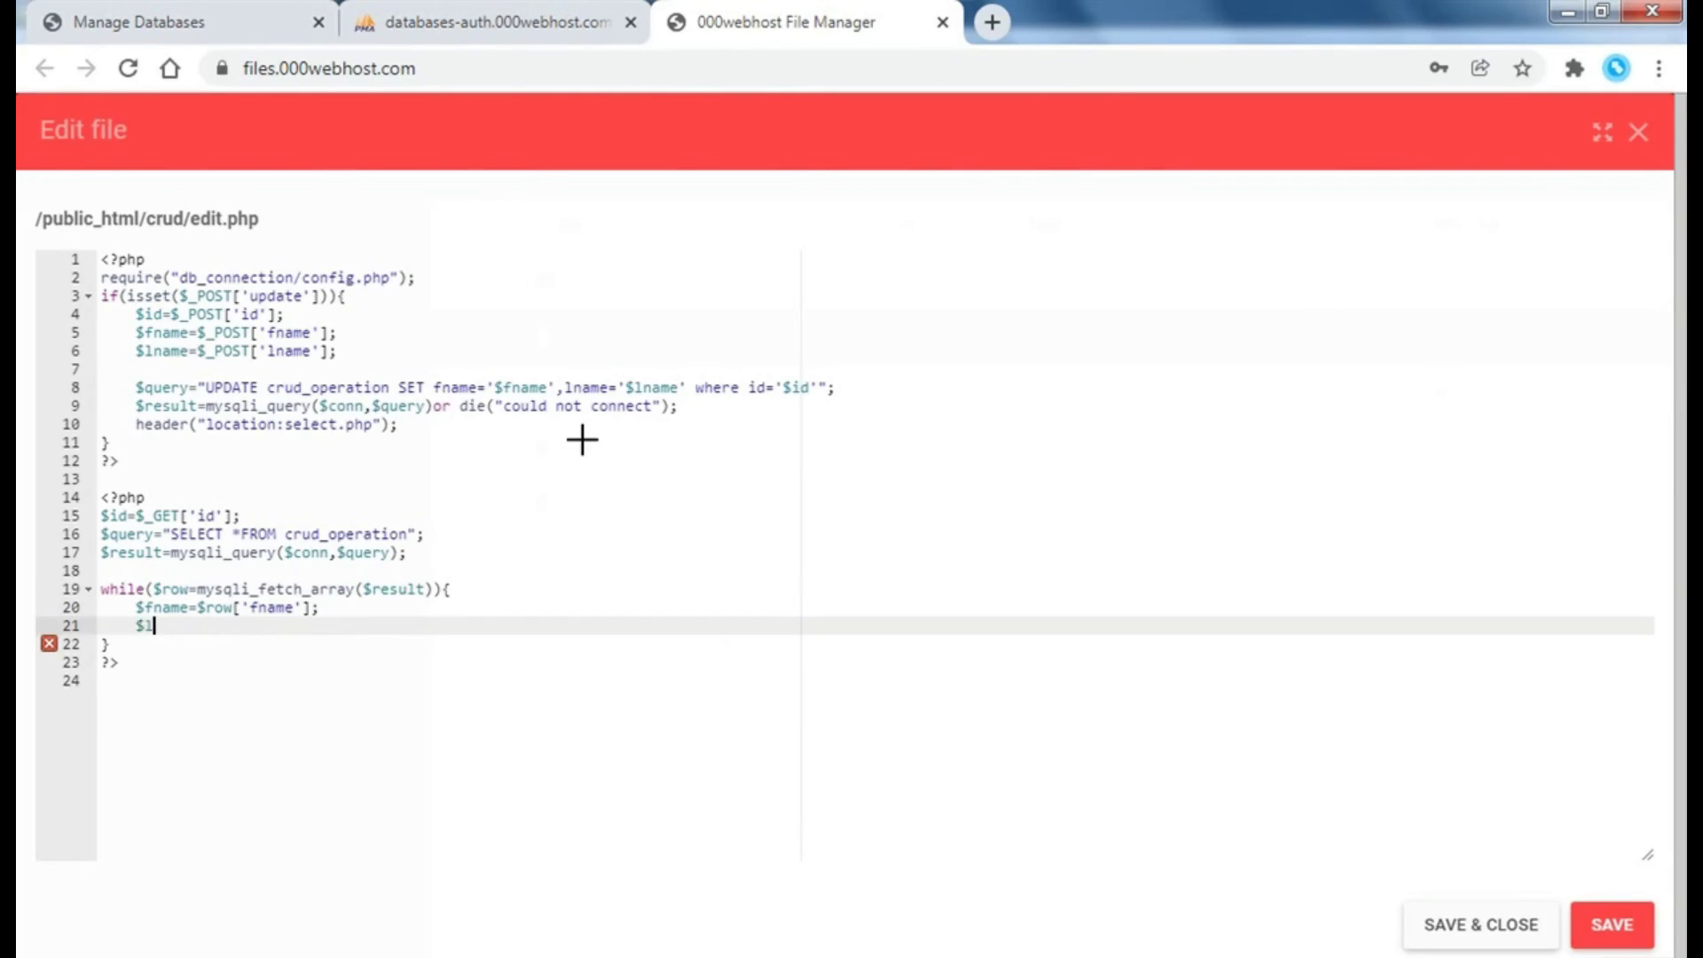
type("name=$")
type("row[")
type("'lname']")
type(";")
key("Down")
key("Down")
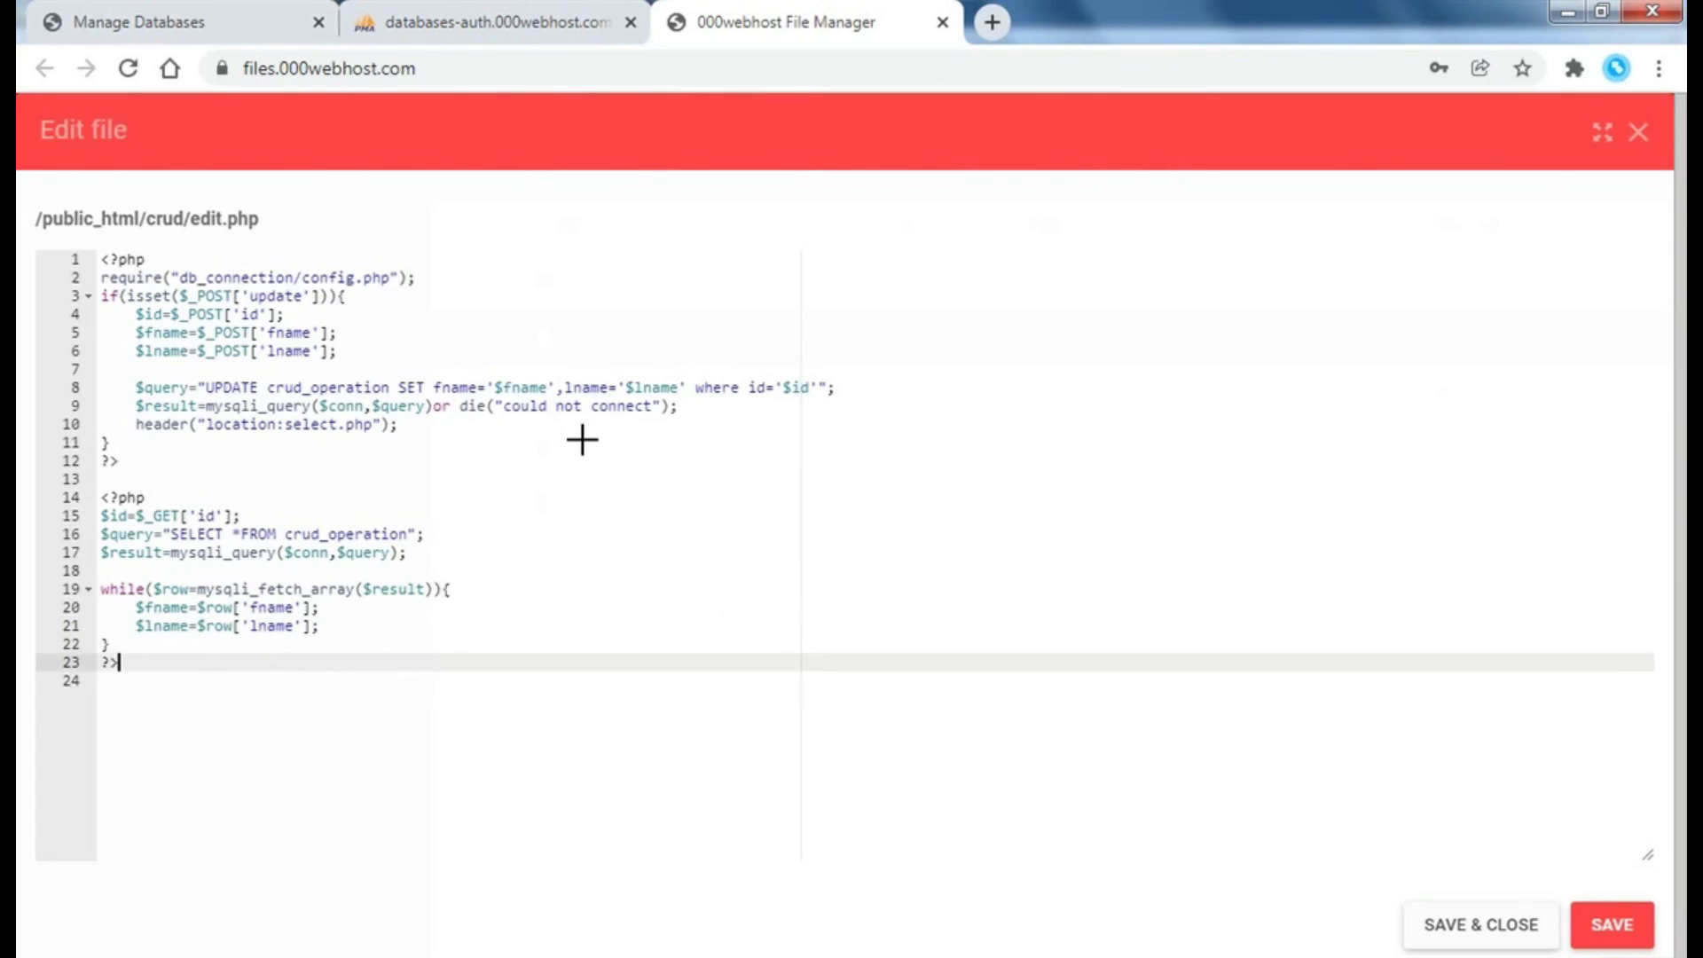
key("Down")
key("Return")
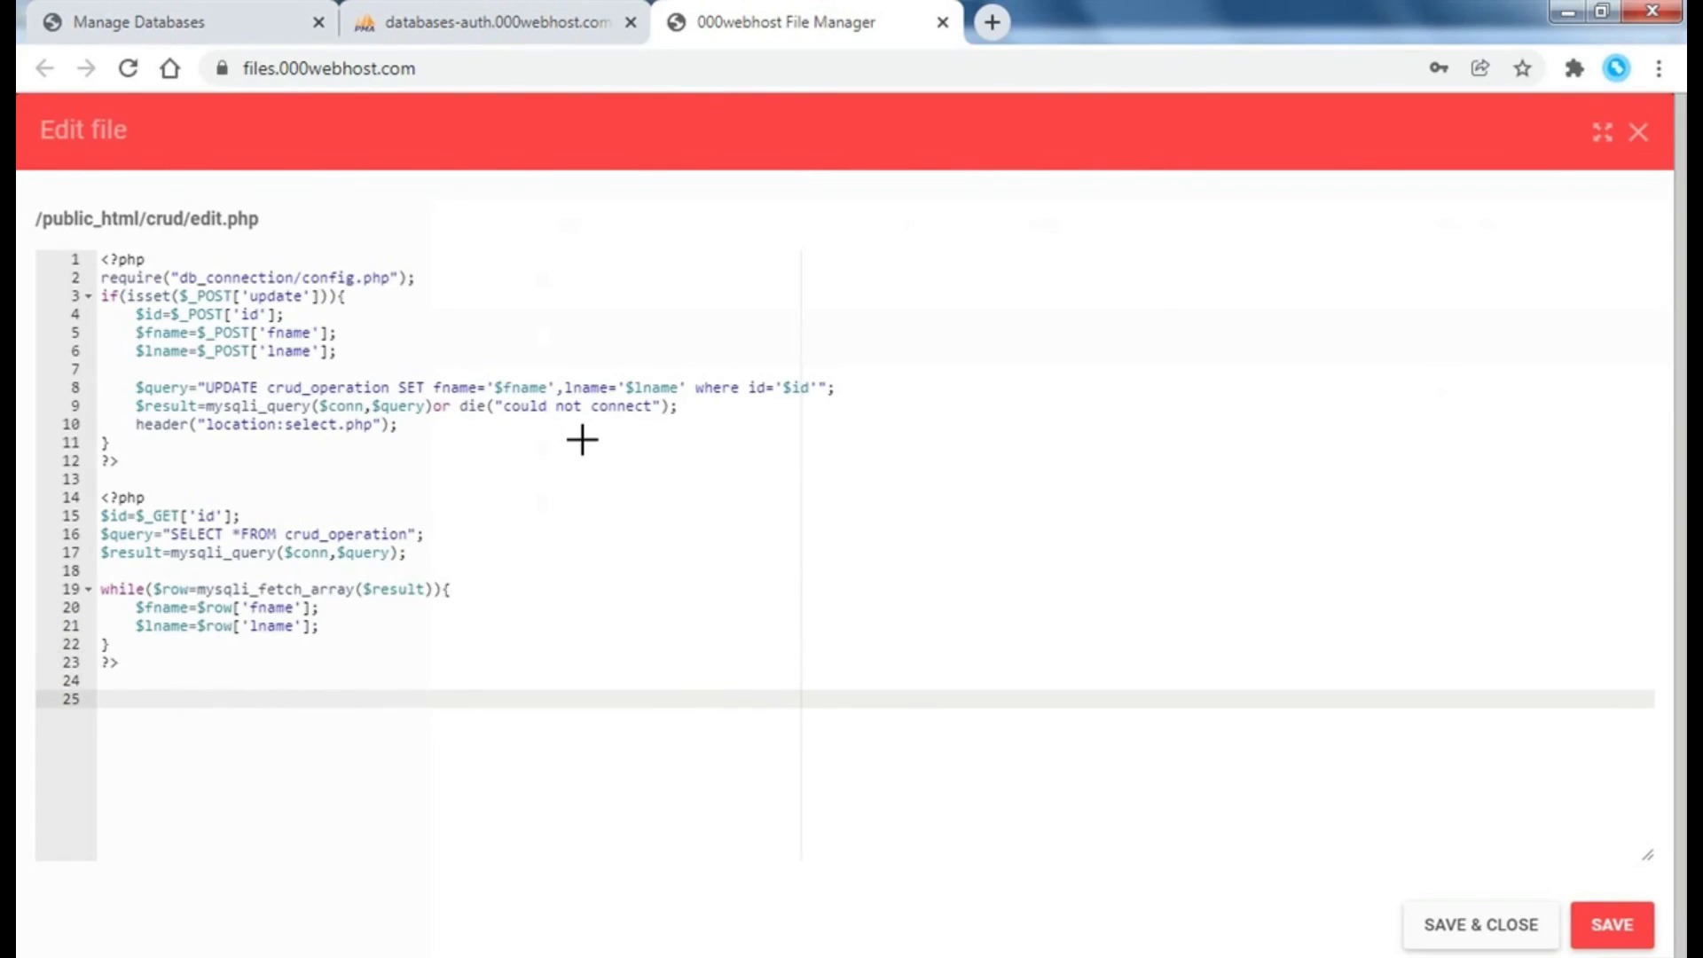
- Start the HTML markup with a header whose title is 'Update data'
type("html>")
key("Return")
type("<header")
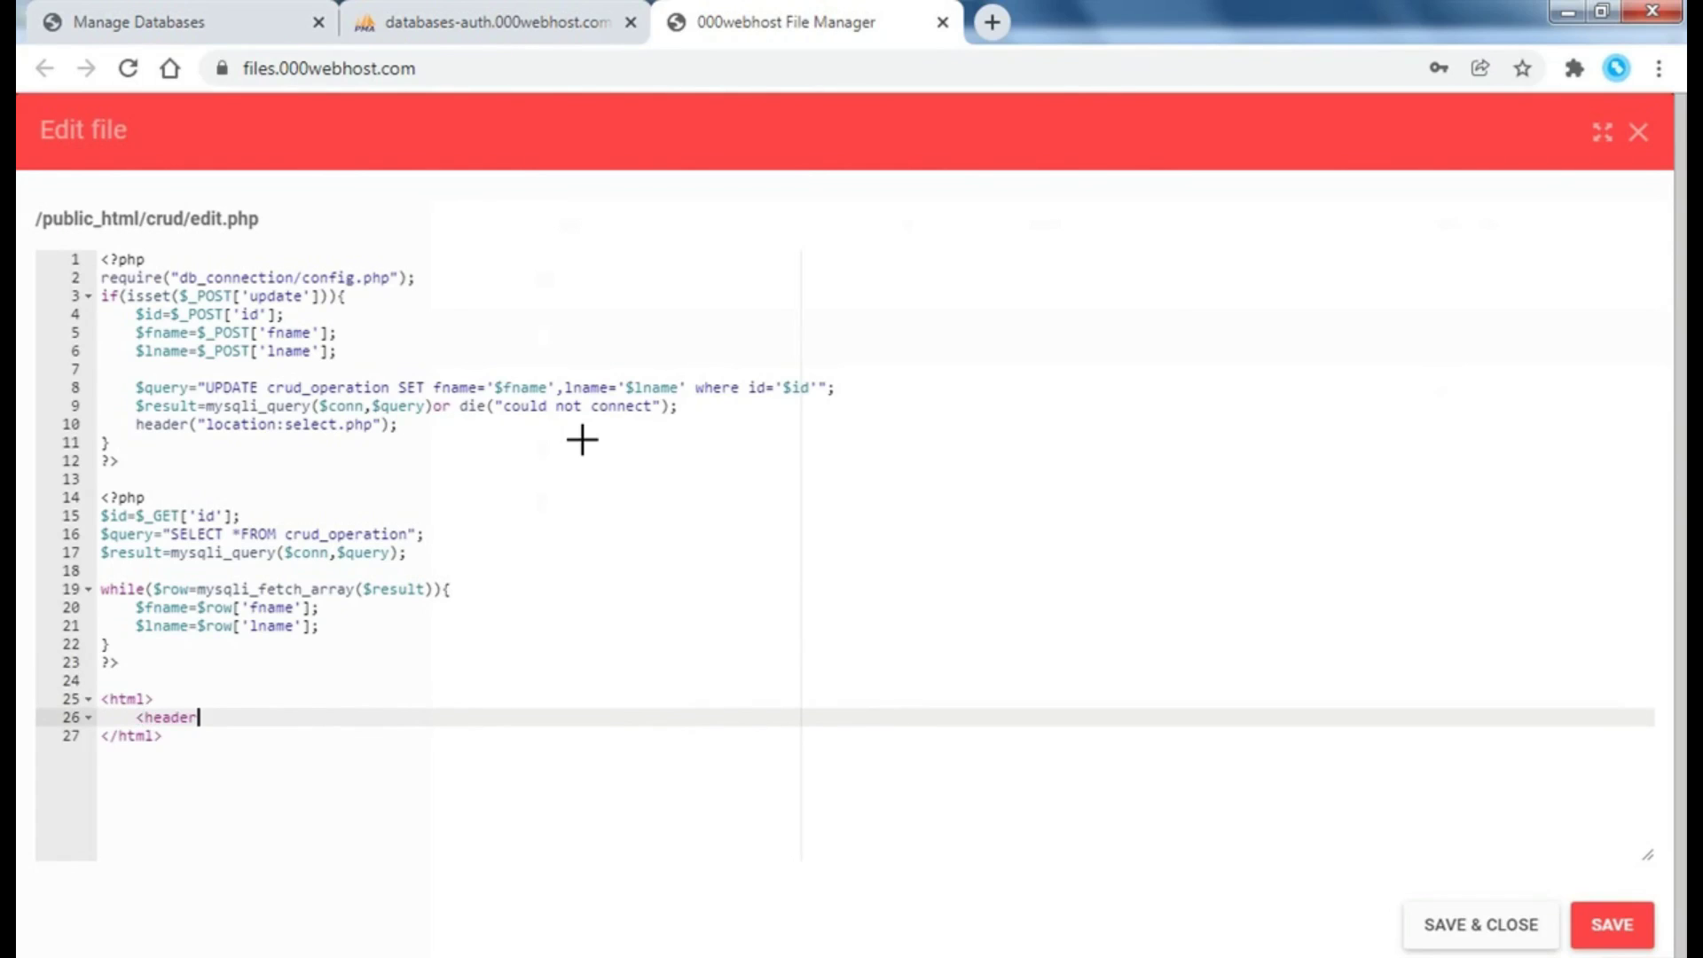
type(">")
key("Return")
type("<ti")
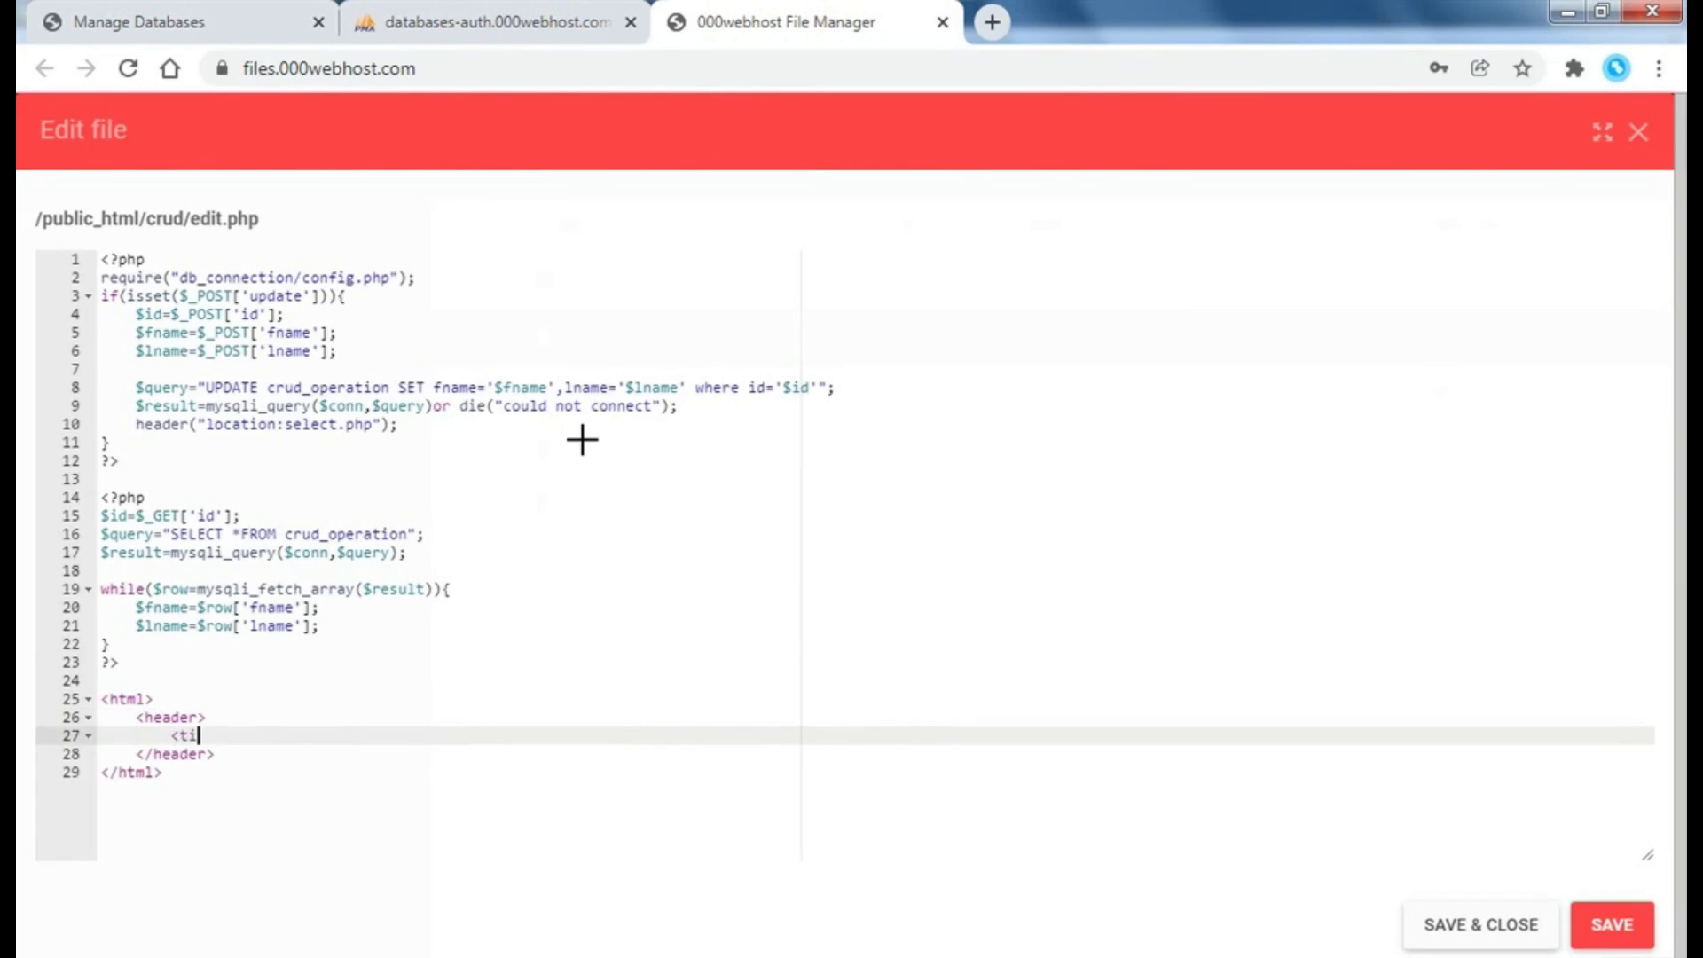
type("tle>")
type("Update d")
type("ata</title>")
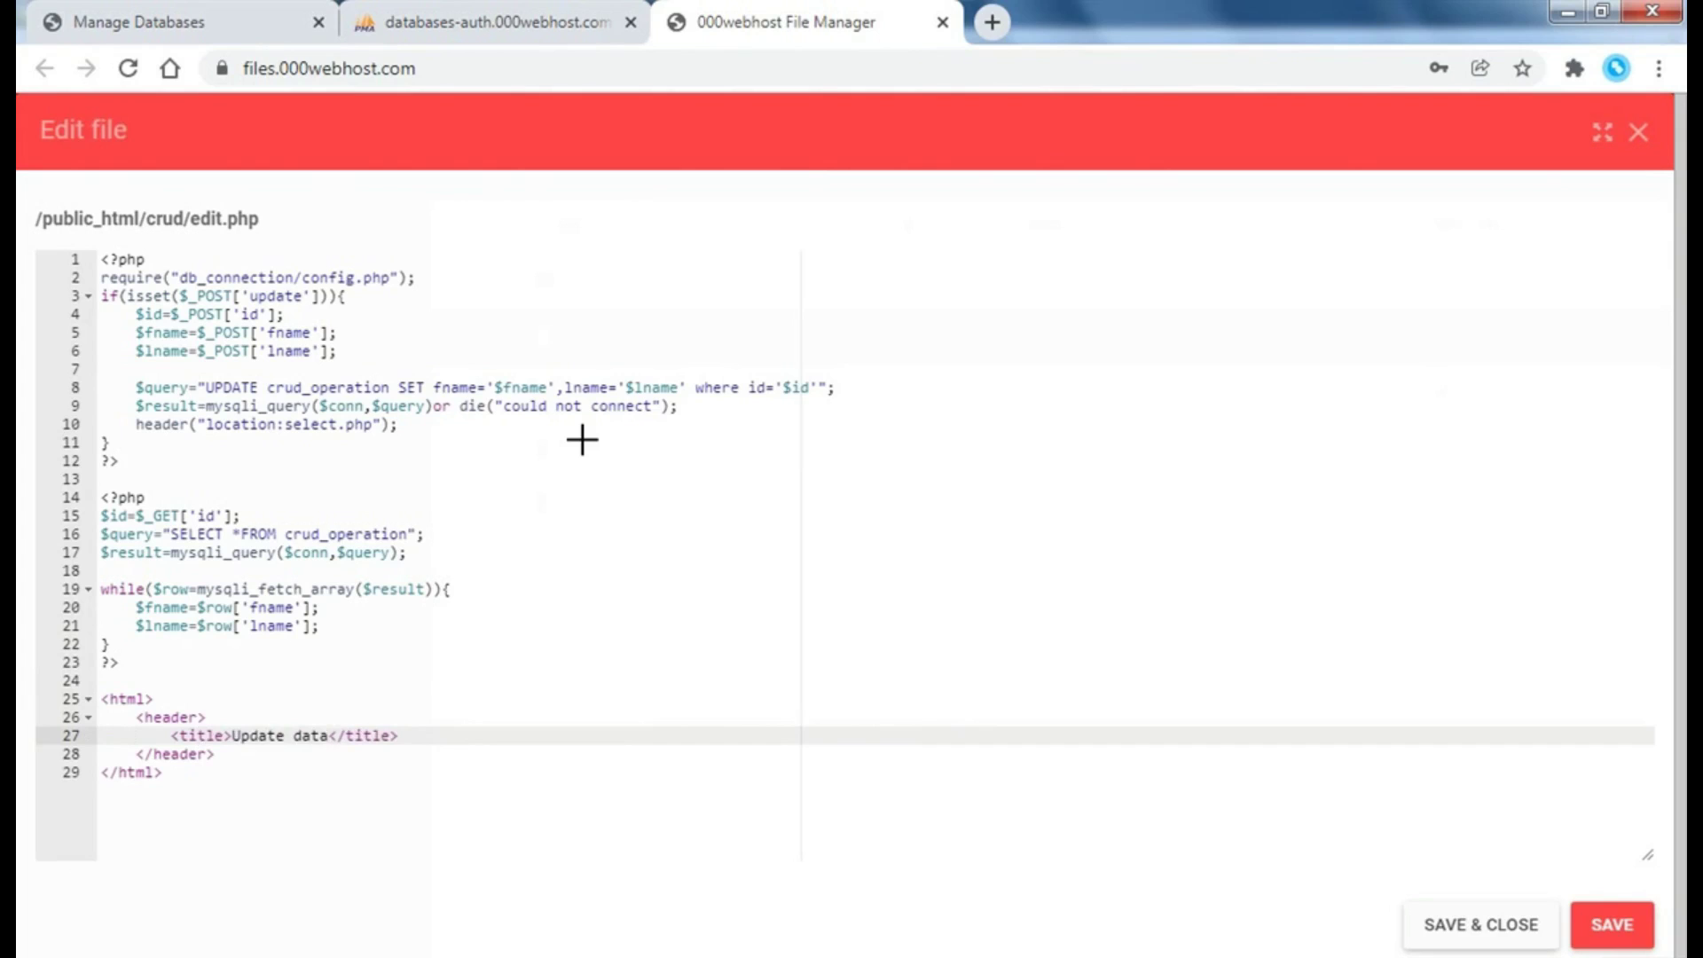
- Add a form tag with action="" and method="POST"
key("Down")
key("Return")
type("<")
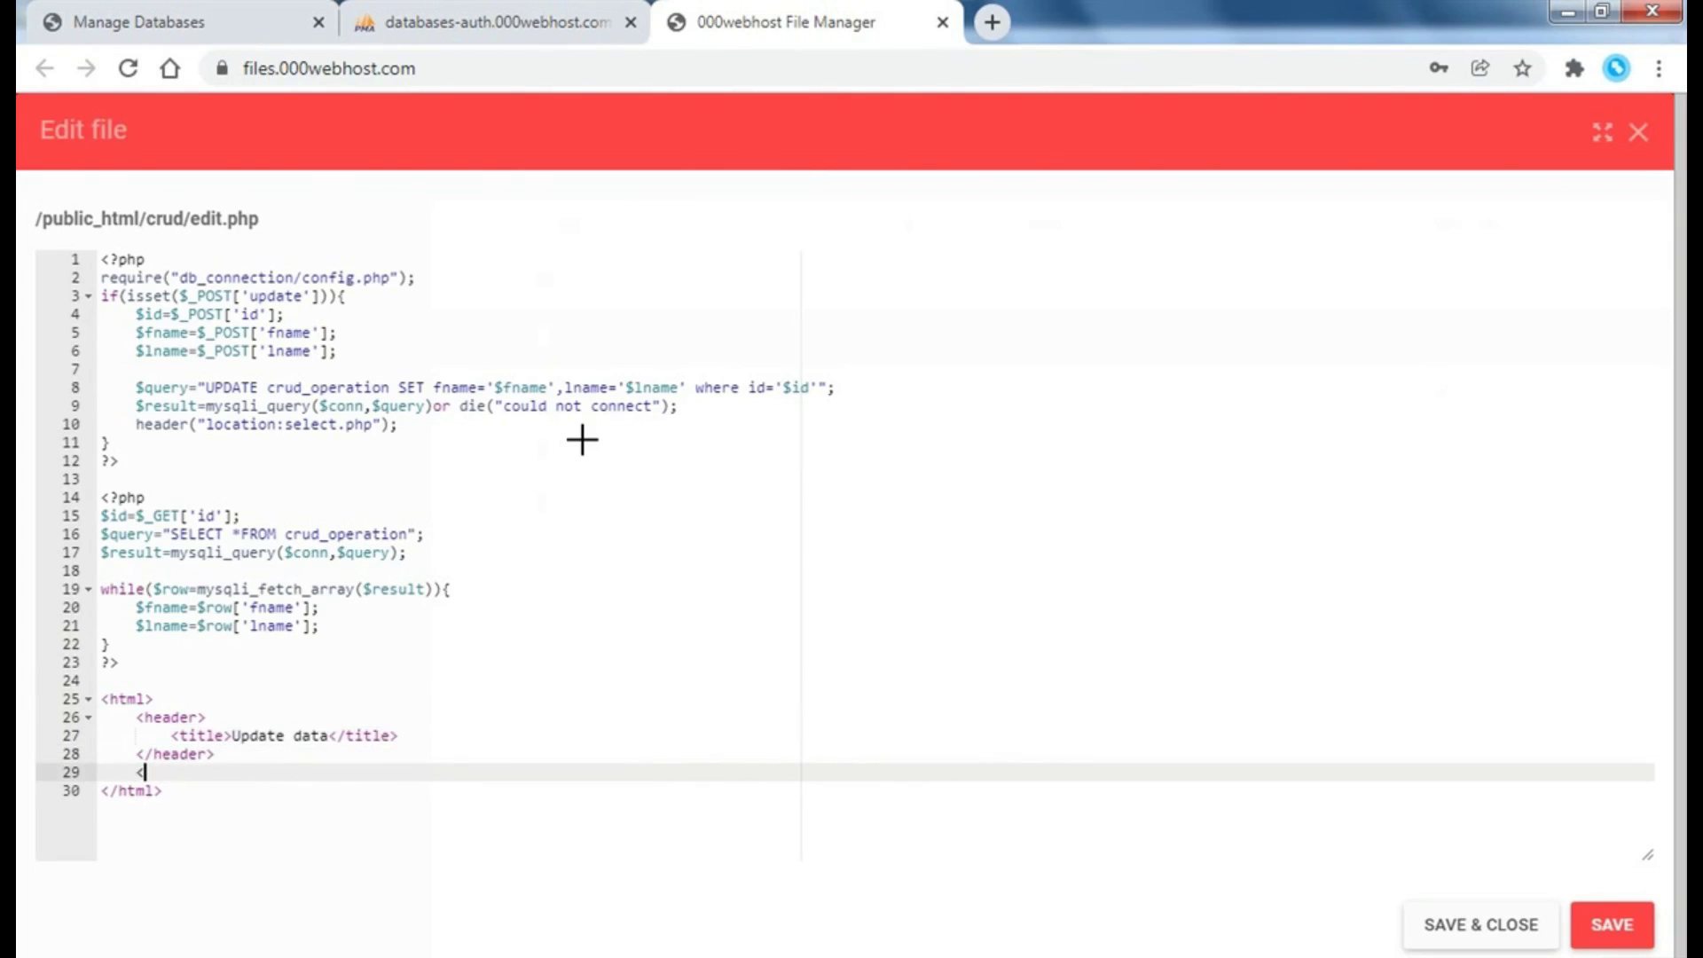
type("form>")
key("Return")
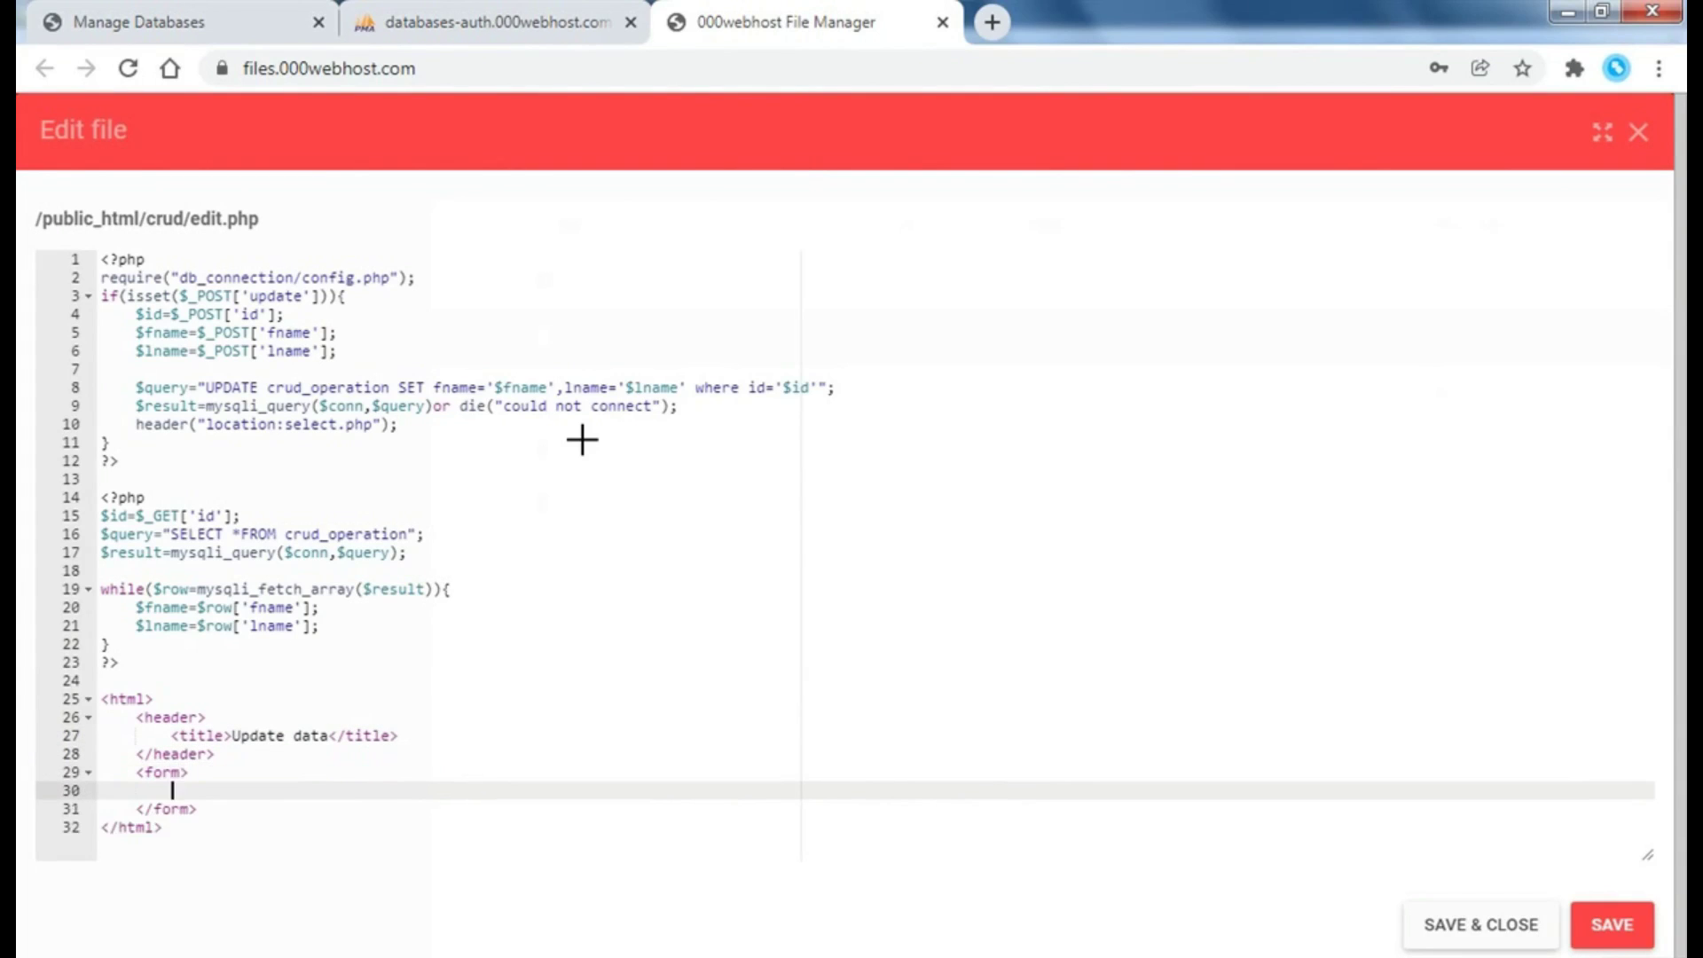
key("Up")
key("Left")
type("act")
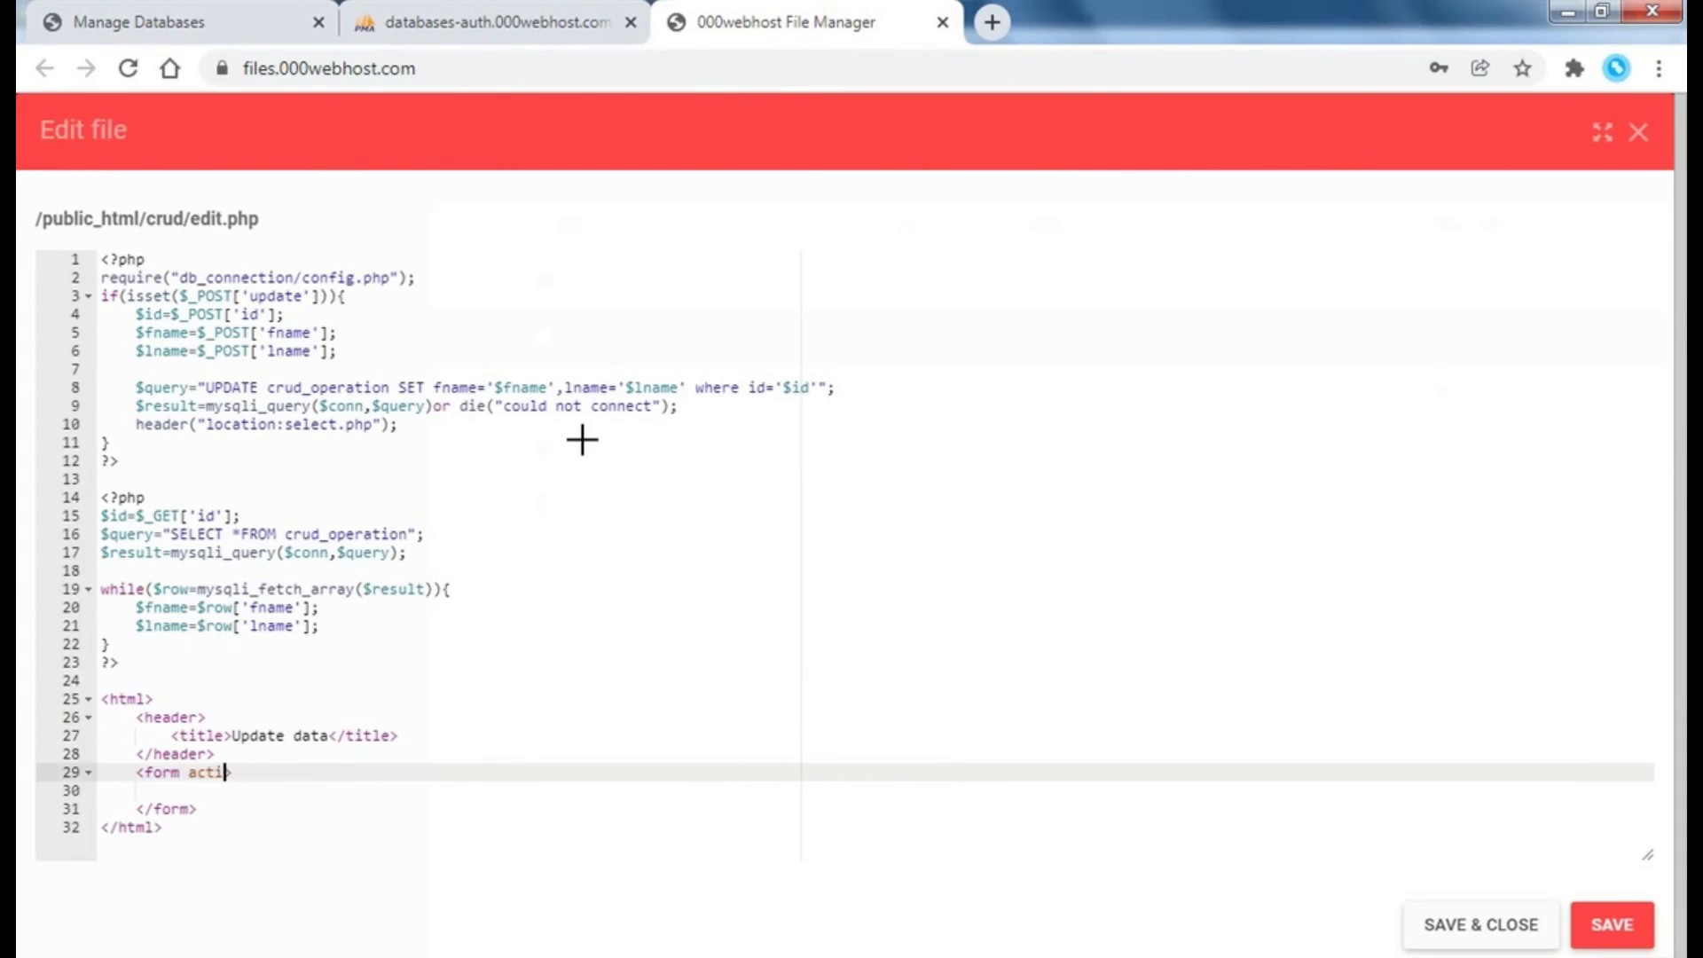
type("ion=\"\" m")
type("ethod=")
type("\"POST")
key("Return")
- Type the 'First Name:-' label and a text input named fname with an update-first-name placeholder
key("BackSpace")
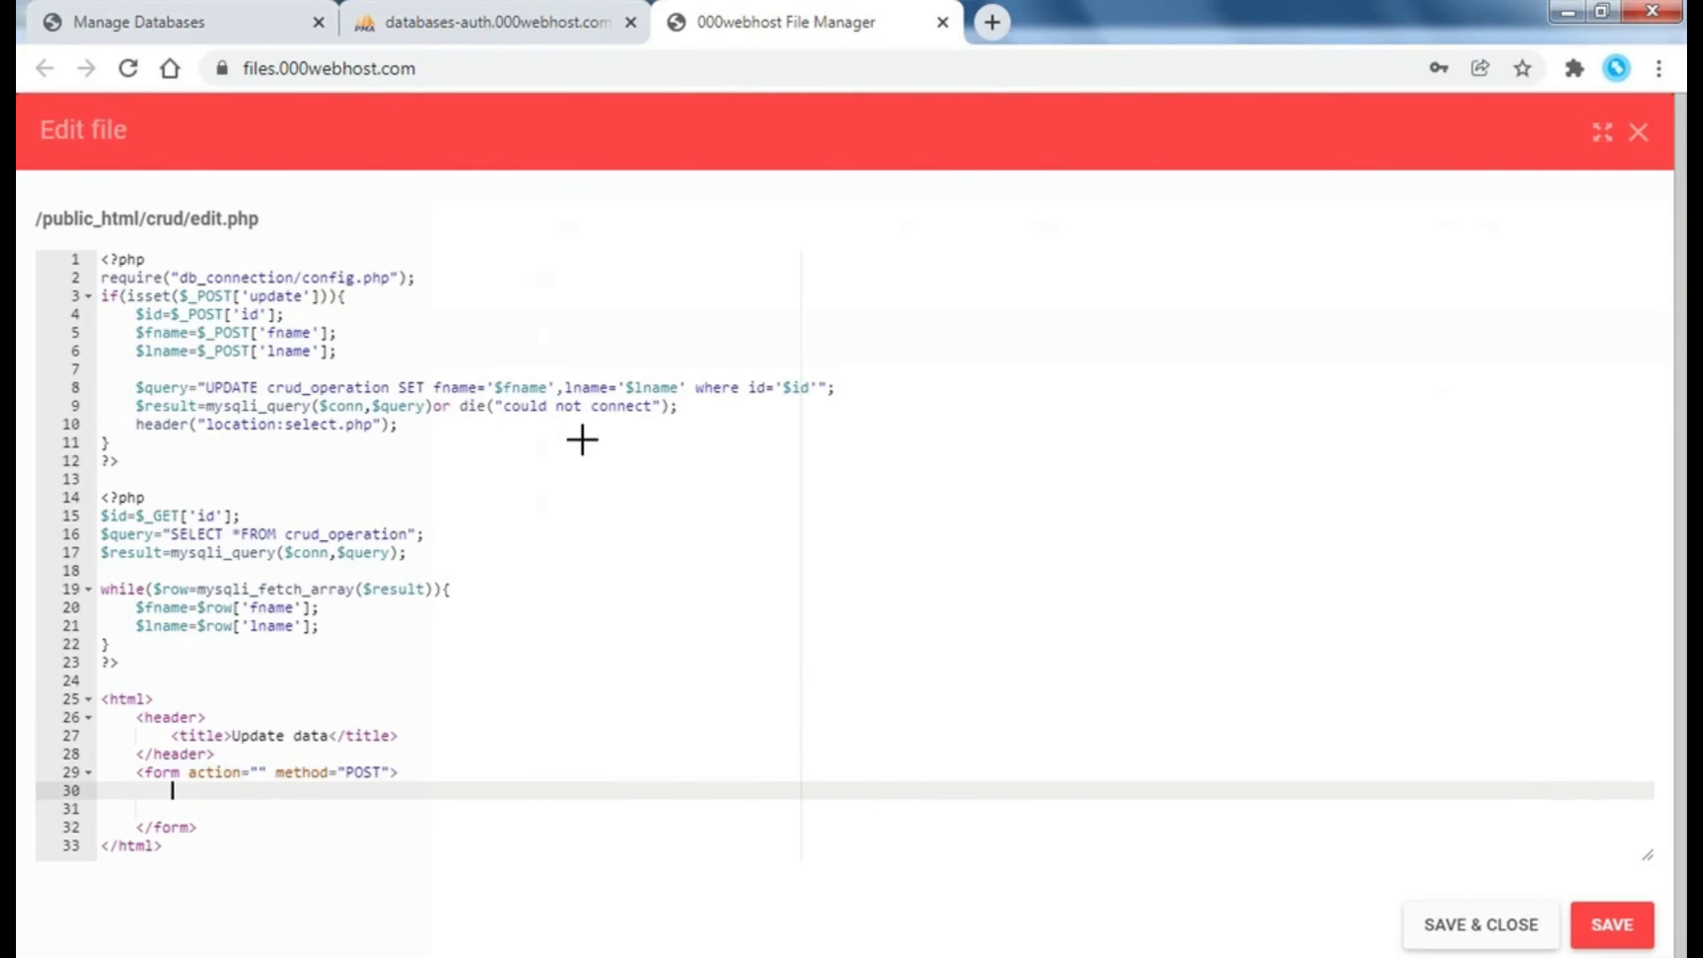
type("fR")
key("BackSpace")
key("BackSpace")
type("irst ")
type("Name:-")
type("<input type=")
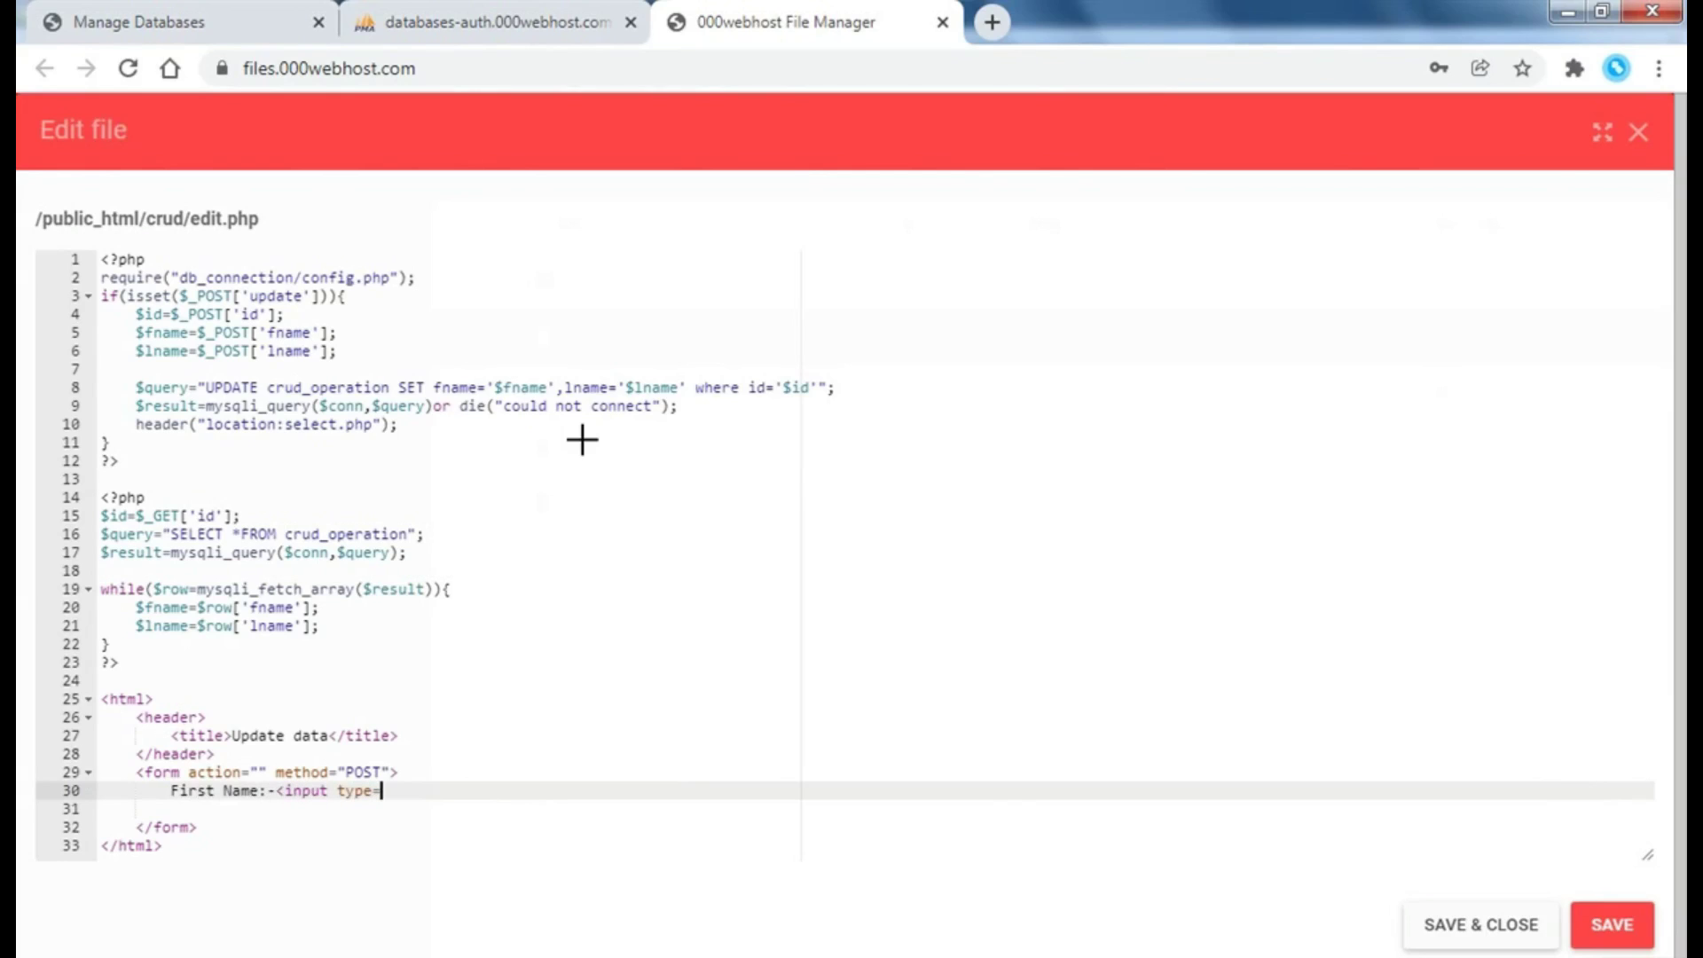
type("\"texty")
key("BackSpace")
type("ame=\"upda")
key("BackSpace")
key("BackSpace")
key("BackSpace")
key("BackSpace")
type("fname")
type(" pla")
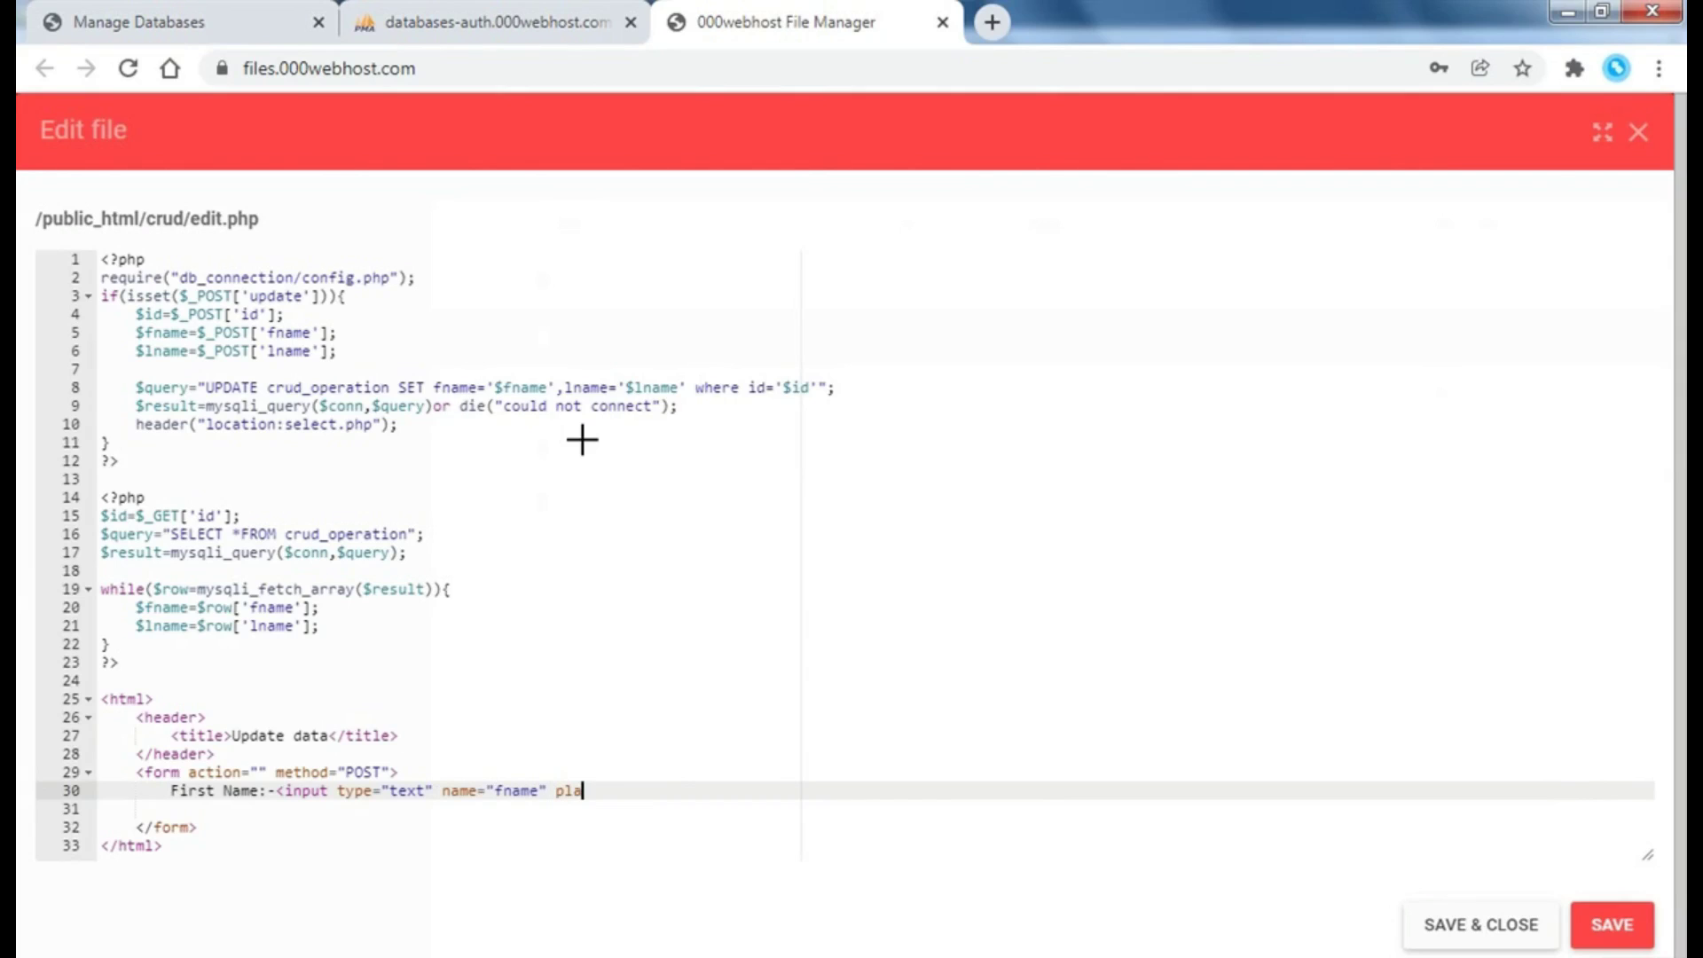
type("ceholder")
type("=\"upldate ")
type("first name")
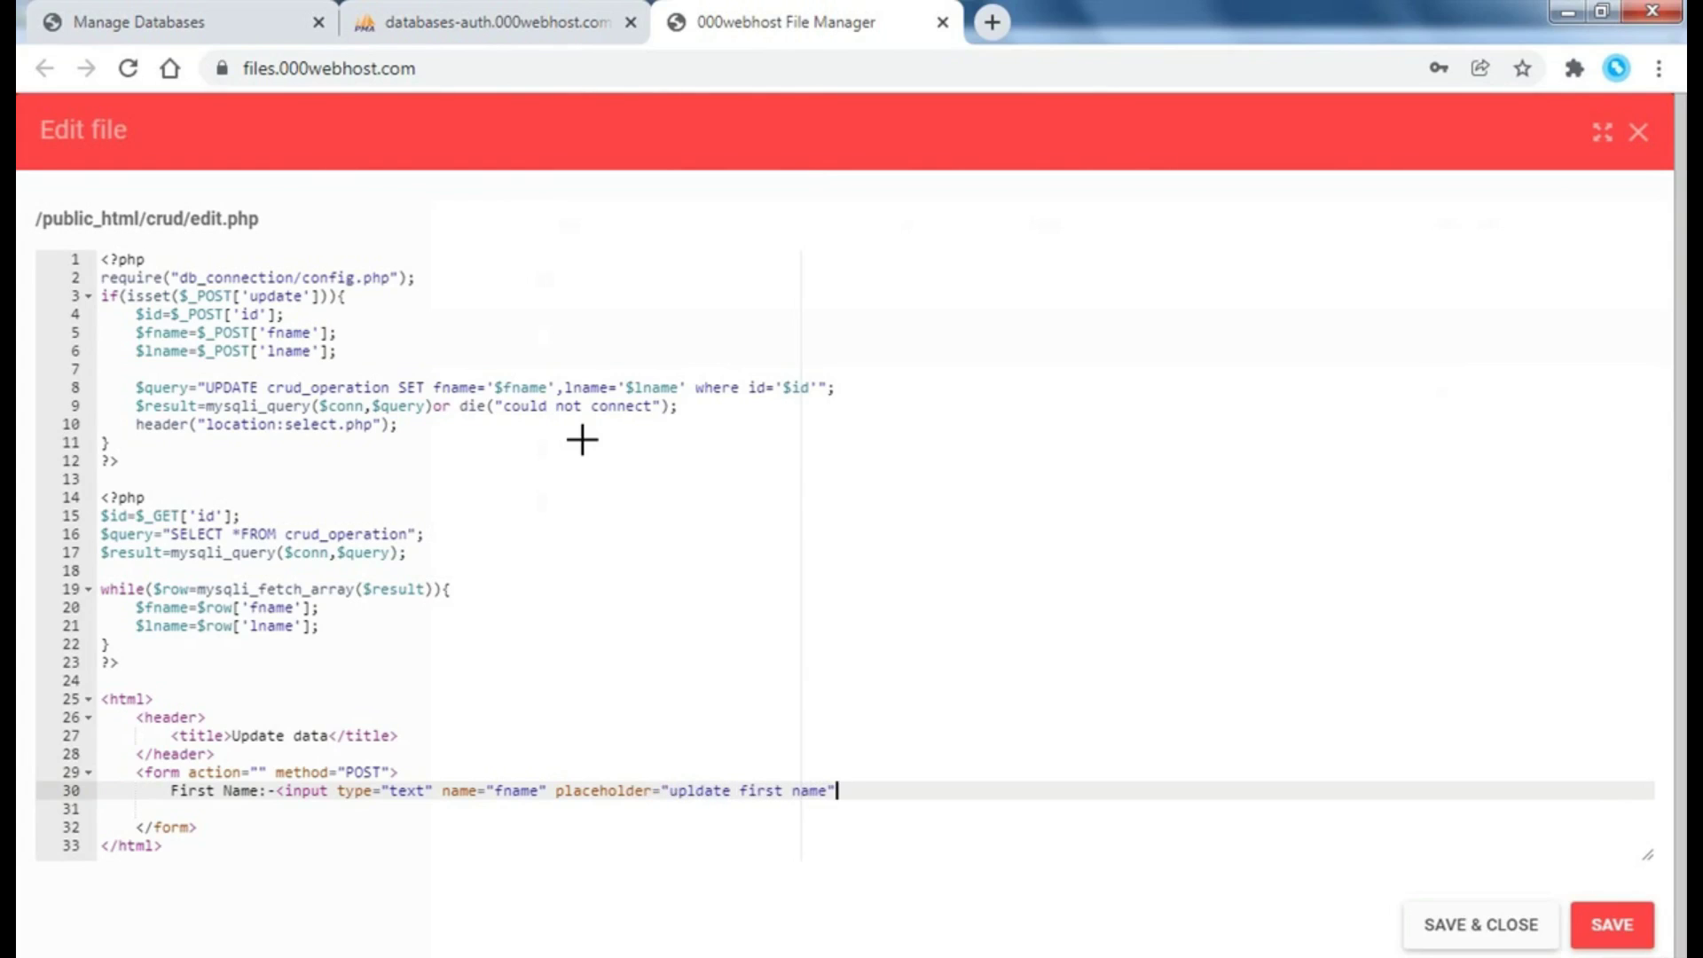
type(" value")
type("=\"<?")
- Prefill the field with <?php echo $fname;?> and mark it required, followed by <br>
key("BackSpace")
key("BackSpace")
type("<p")
key("BackSpace")
type("?php ")
type("echo ")
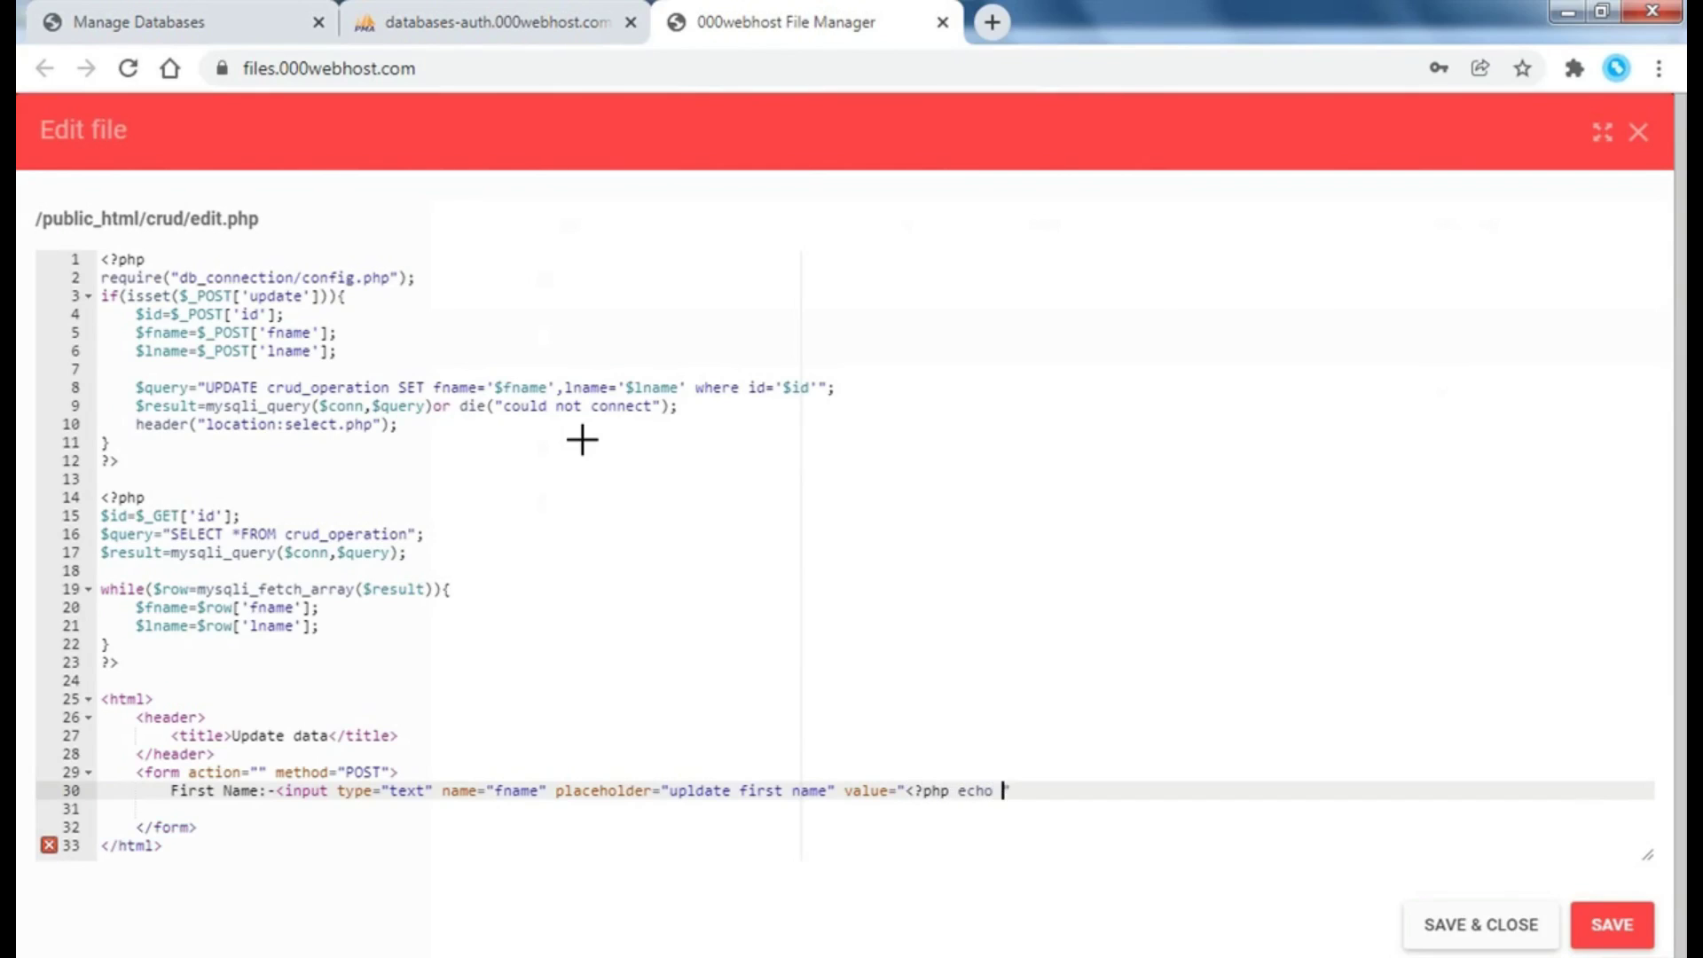
type("$f")
type("name;?")
type(">")
key("BackSpace")
key("Right")
key("BackSpace")
type("required")
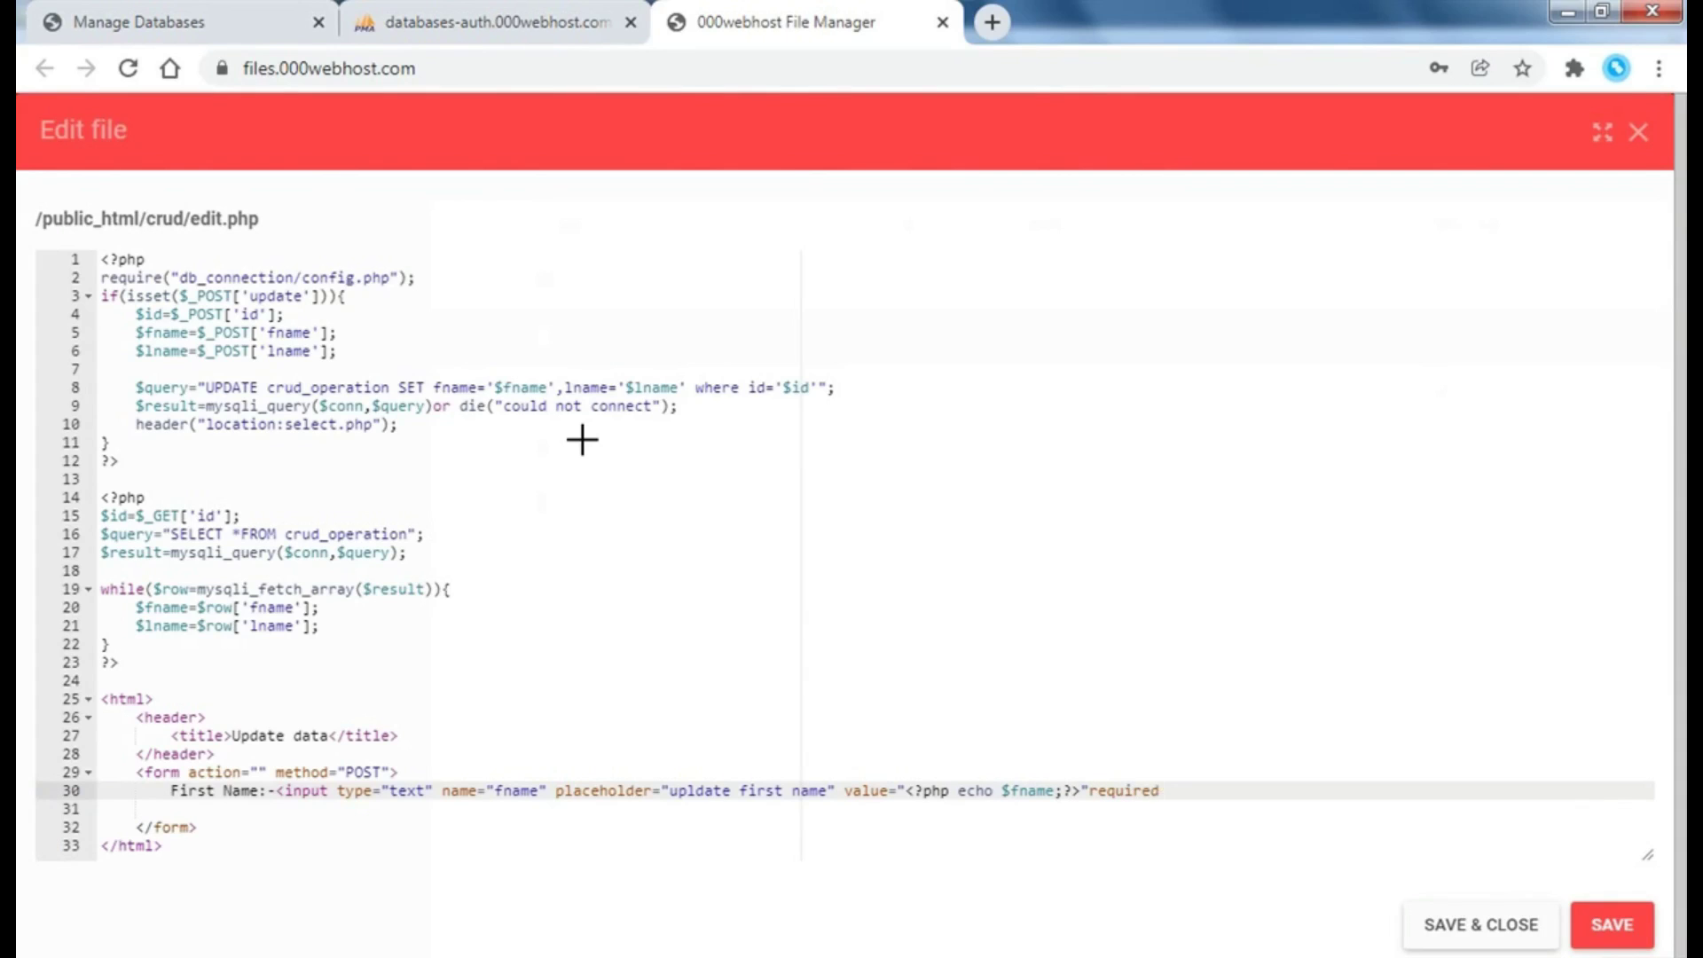
type("><br>")
key("Return")
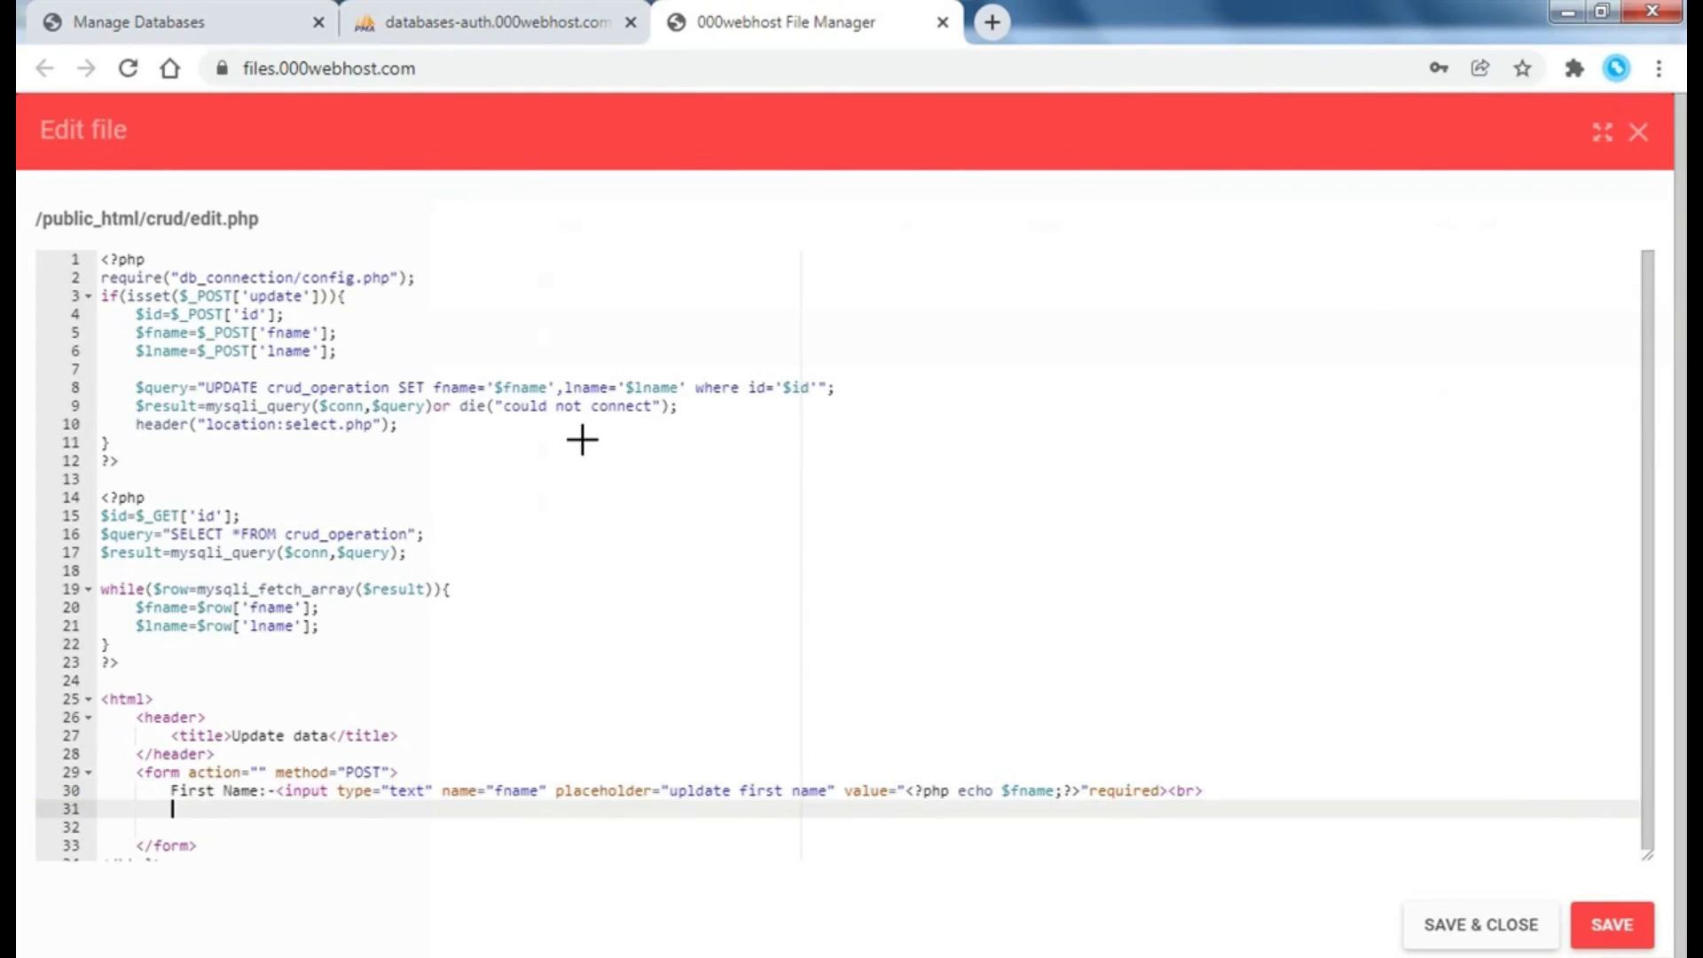
- Type 'Last Name:-' with a required lname text input, placeholder 'update last name', value echoing $lname
type("Last Nam")
type("e:-<inpu")
type("t type=\"tex")
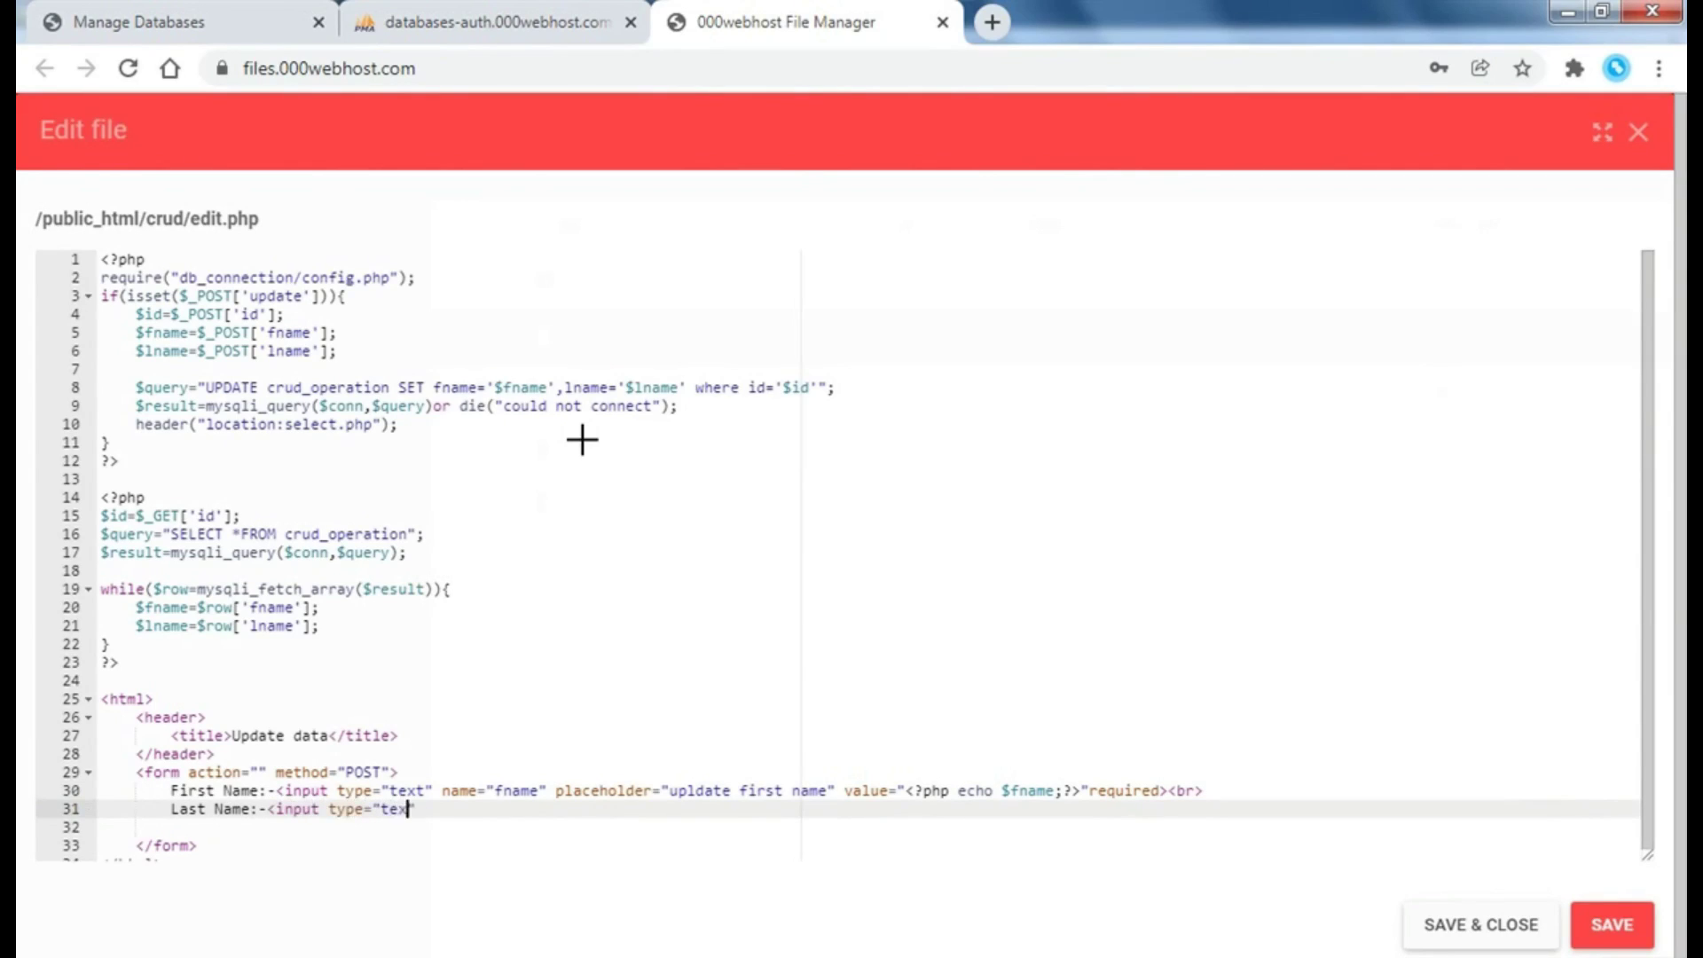
type("t\" l")
type("ame=\"")
type("lname")
type(" placeholde")
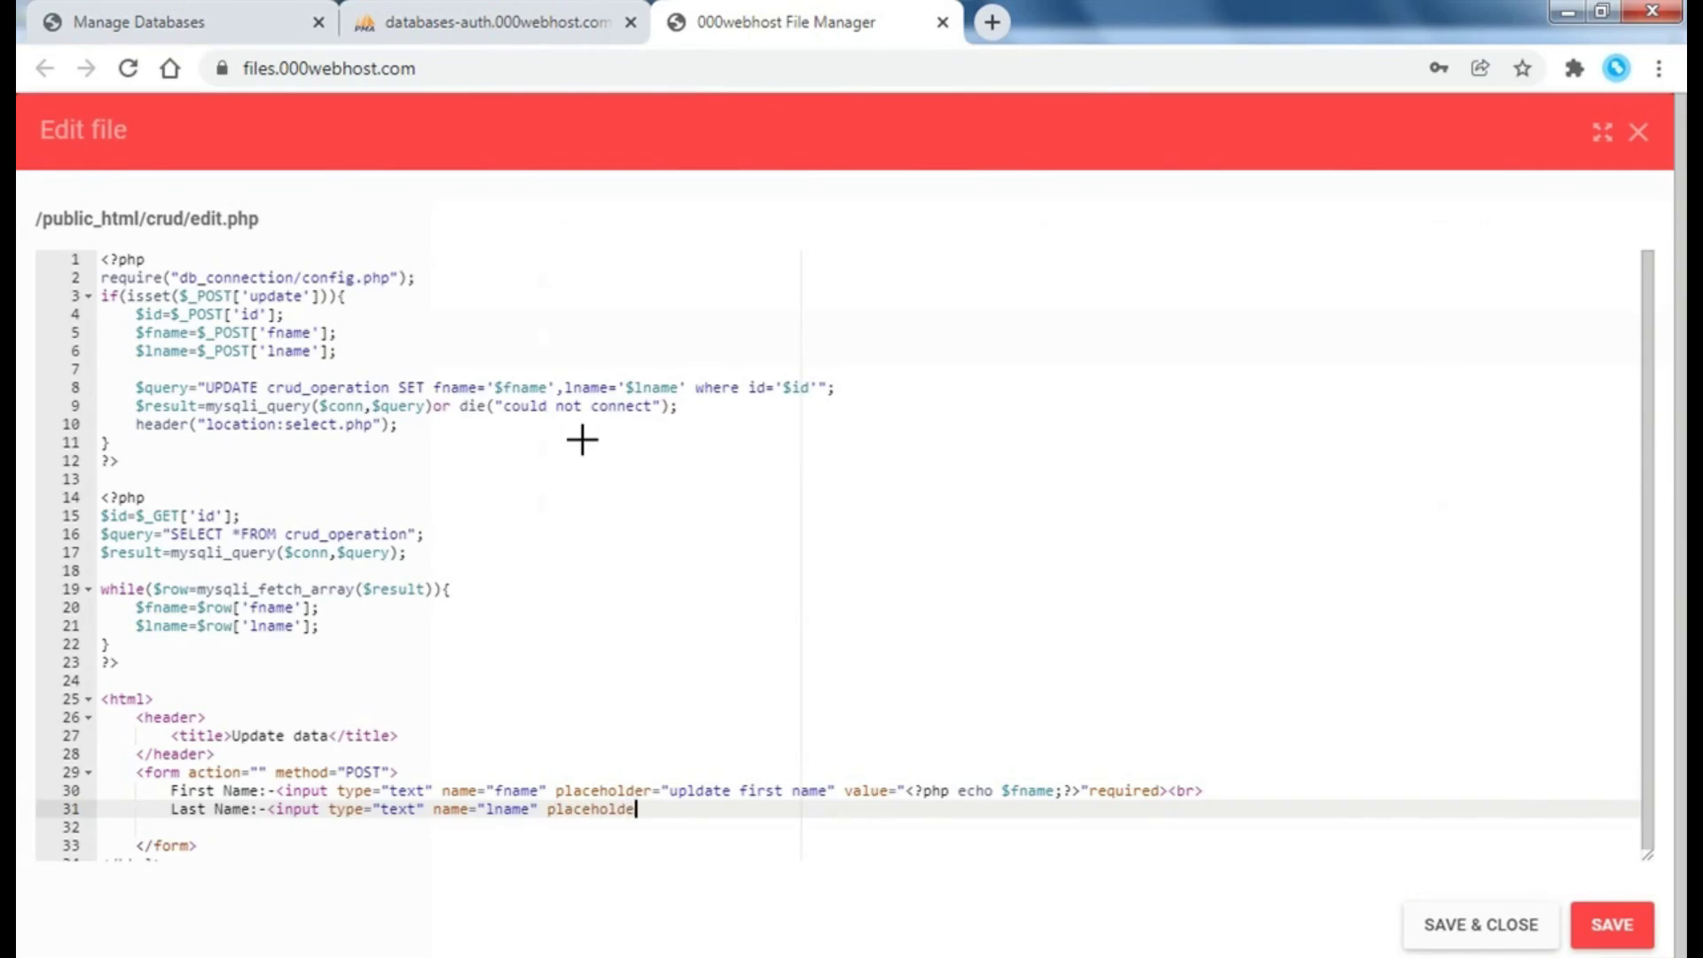
type("r=\"")
type("update f")
type("last")
key("BackSpace")
key("BackSpace")
key("BackSpace")
key("BackSpace")
key("BackSpace")
type("las")
type("t name\" v")
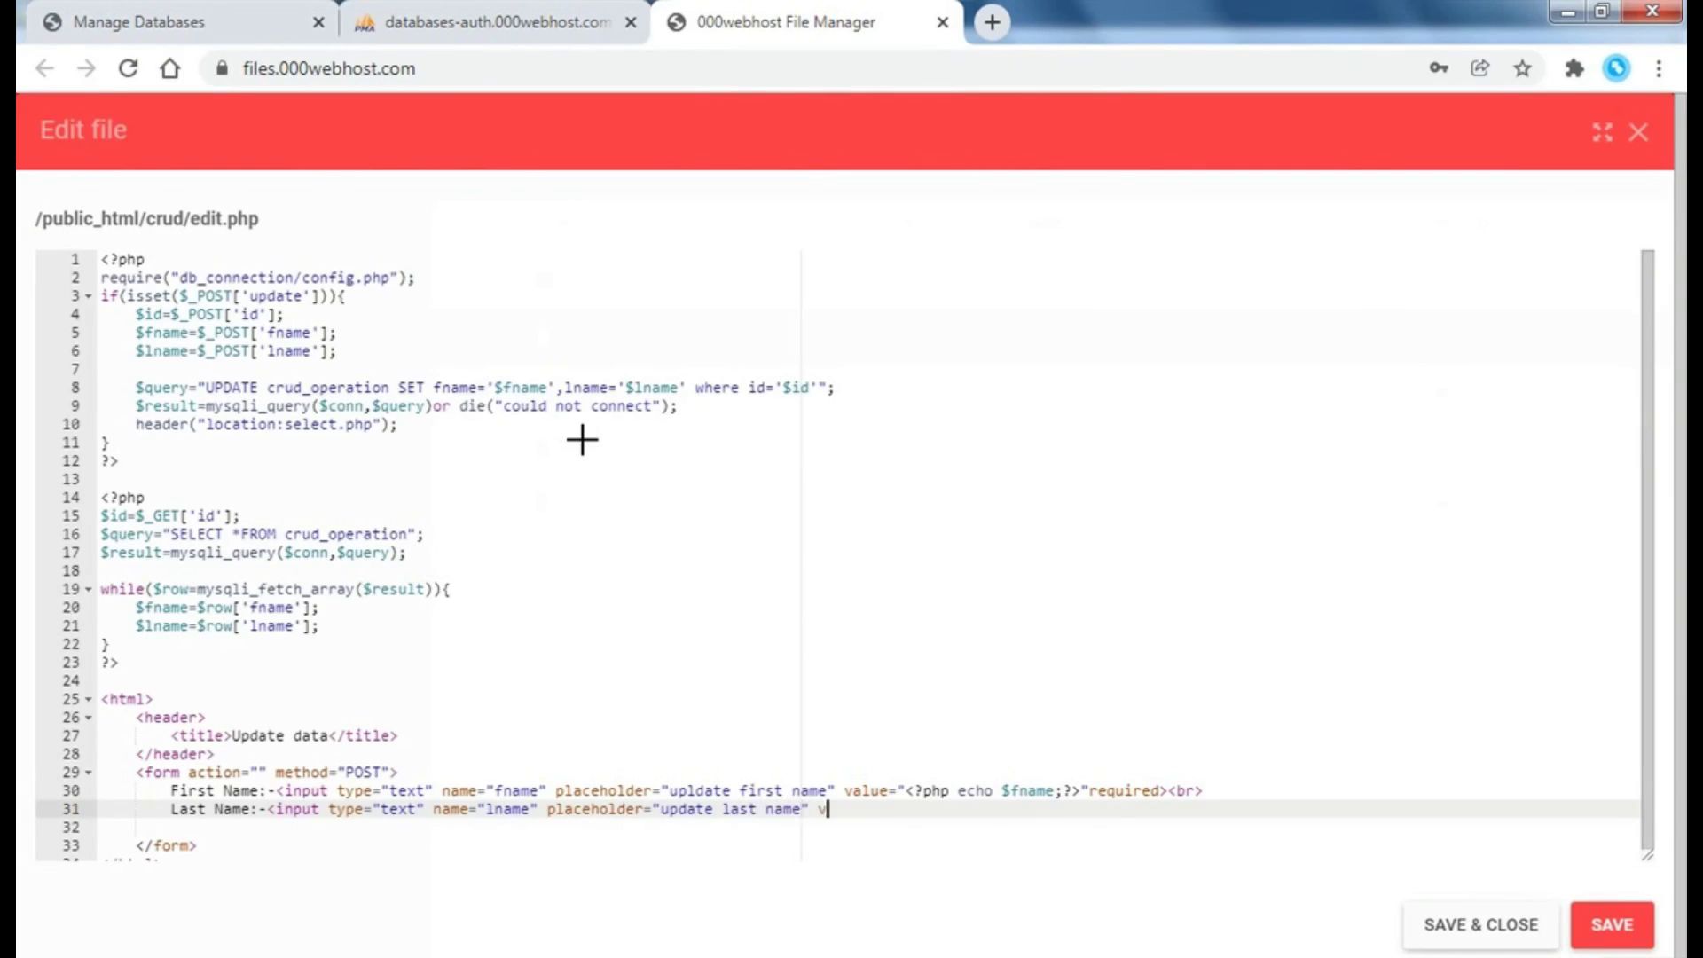
type("alue=\"<")
type("?php ")
type("echo $l")
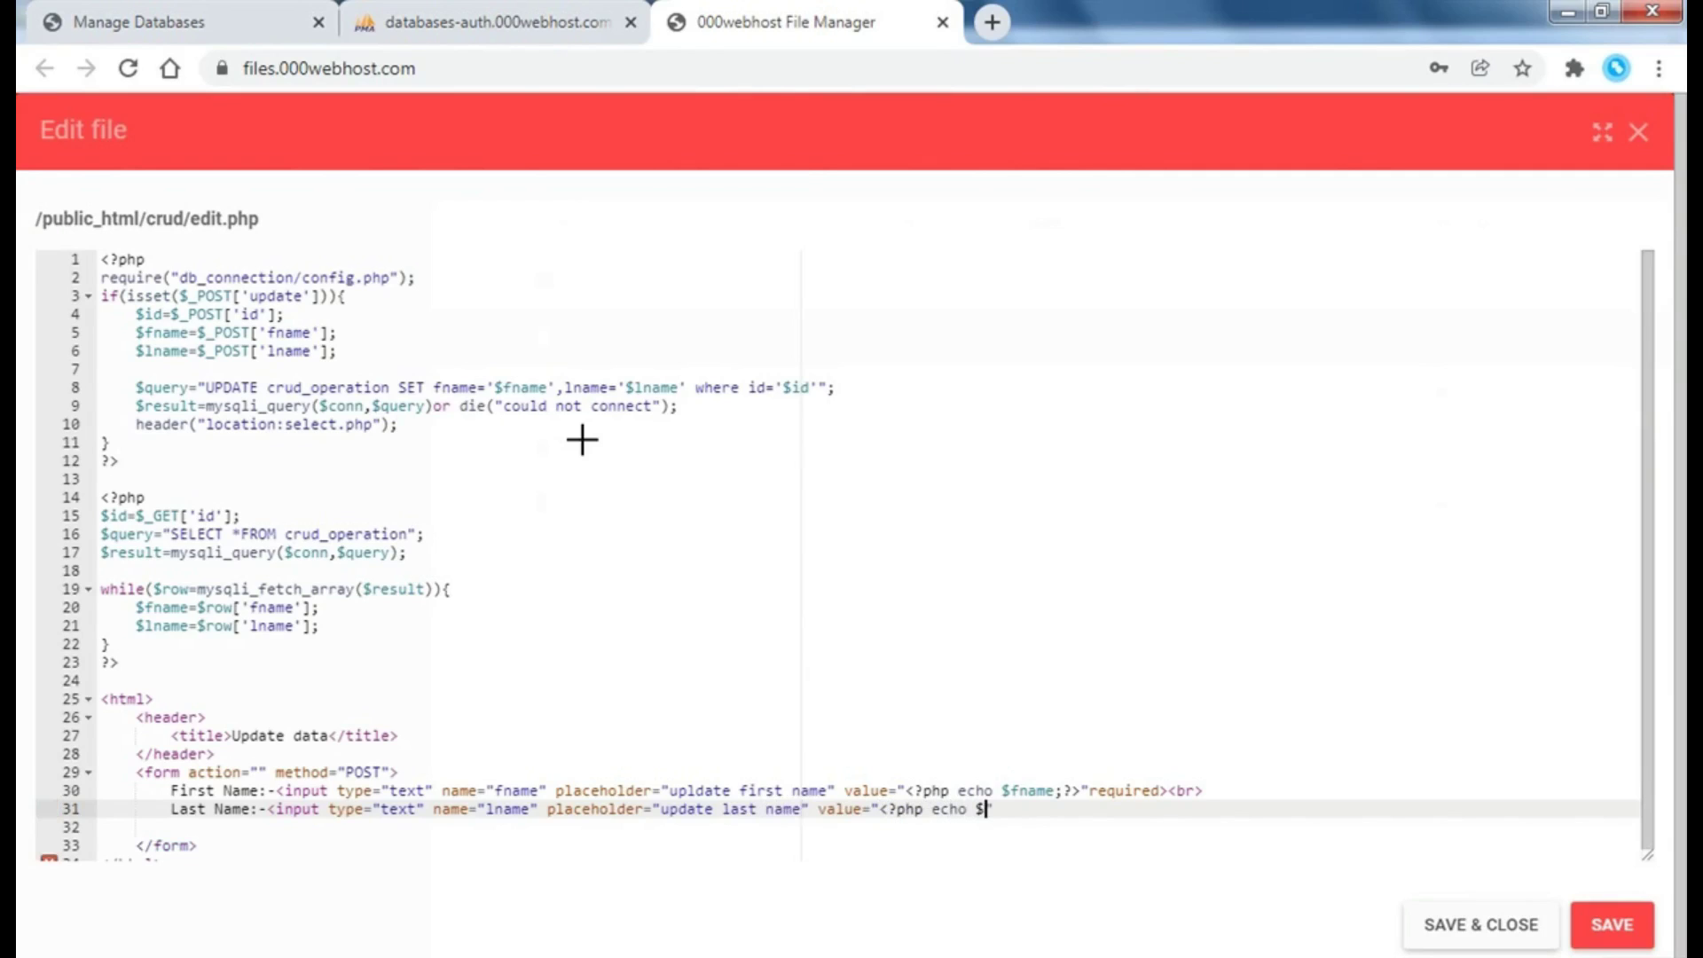
type("name")
type(";?>\"")
type("required>")
type("<br")
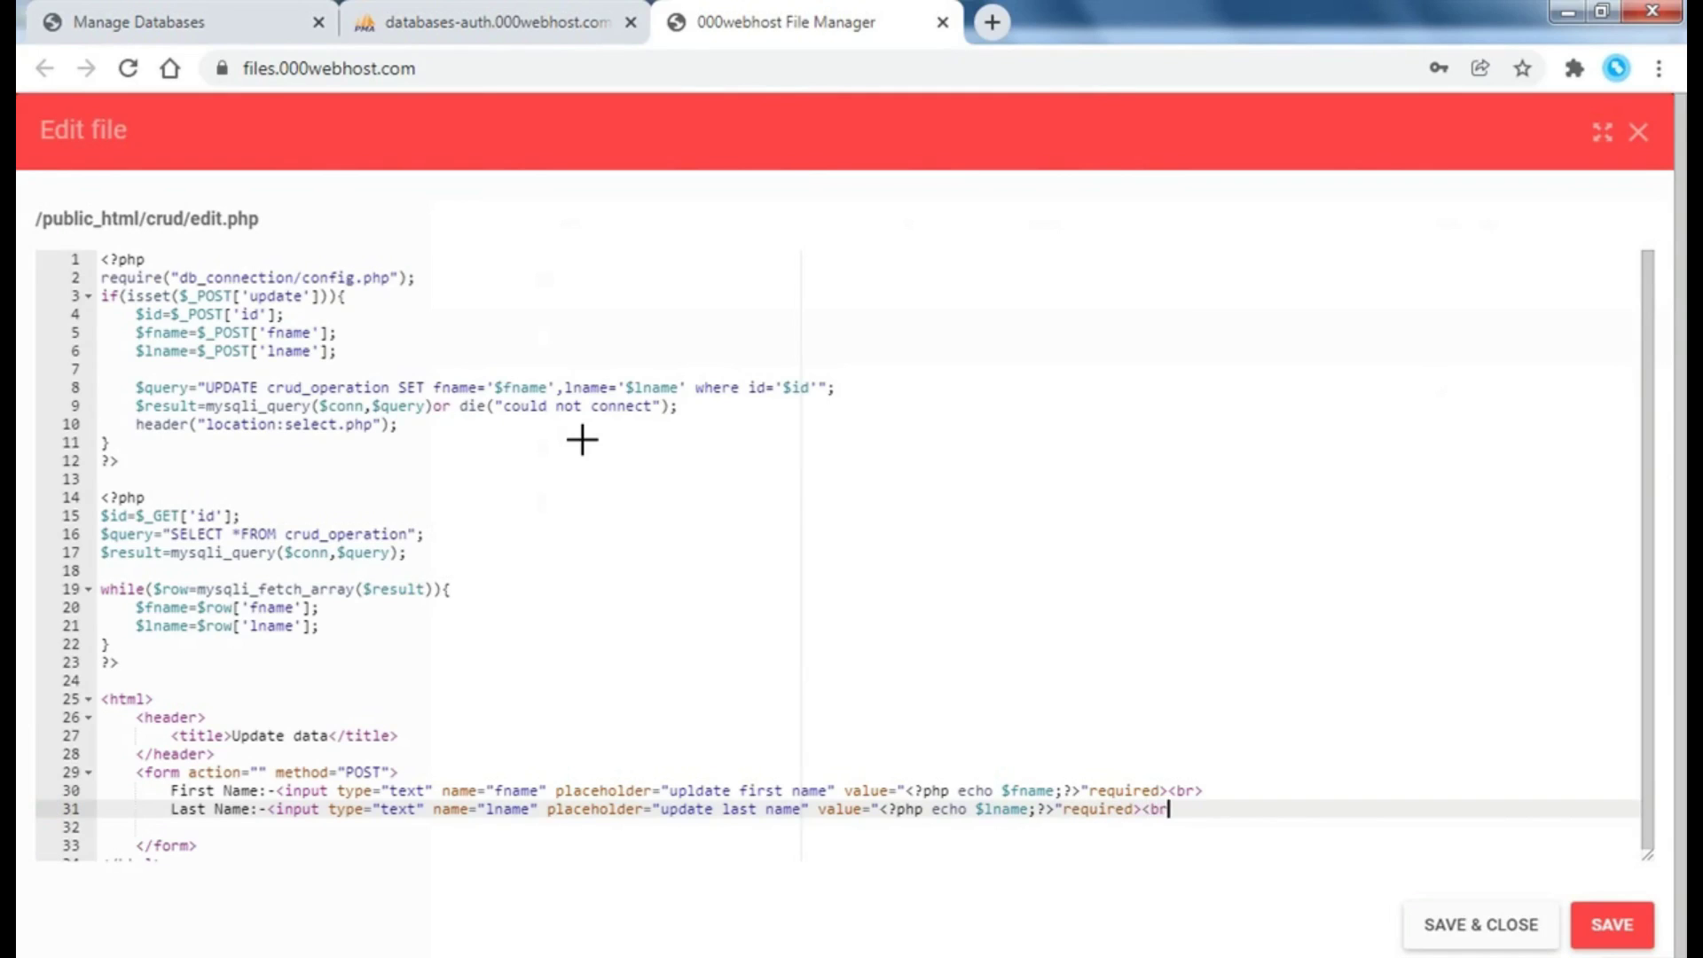
type(" >")
- Add a hidden id input echoing $_GET['id'] and a submit input named update
key("Down")
type("input")
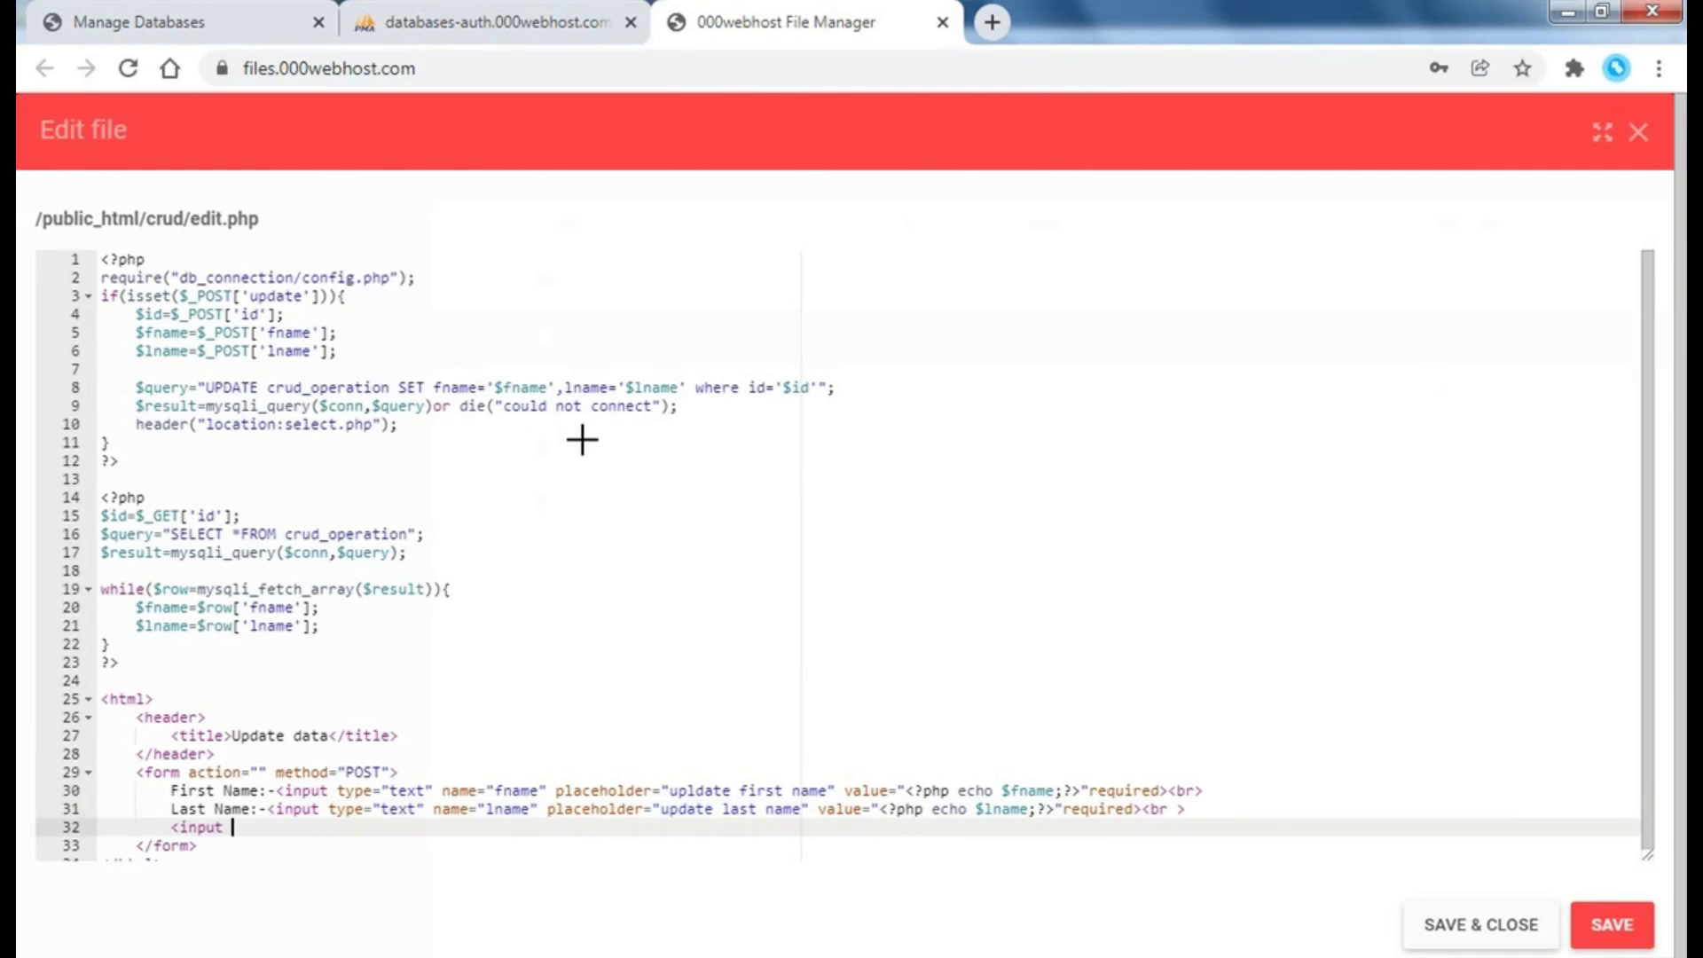
type(" type=\"hi")
type("dden\" n")
type("ame=\"i")
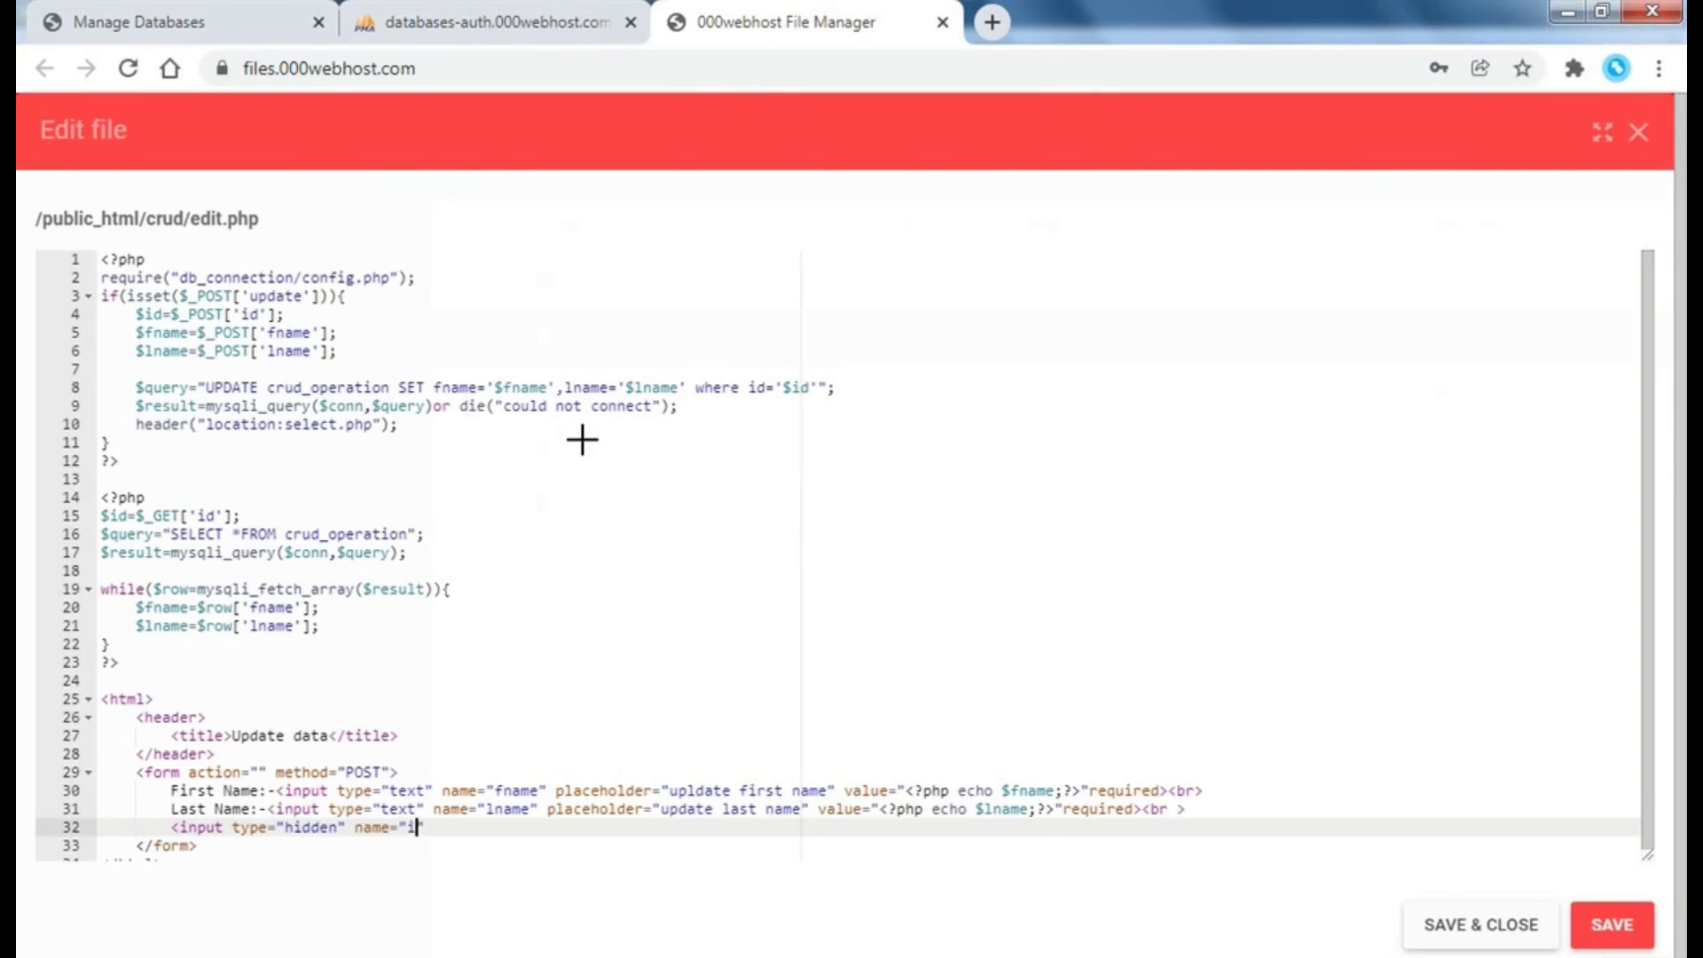
type("d\" value=")
type("\"<?")
type("php echo")
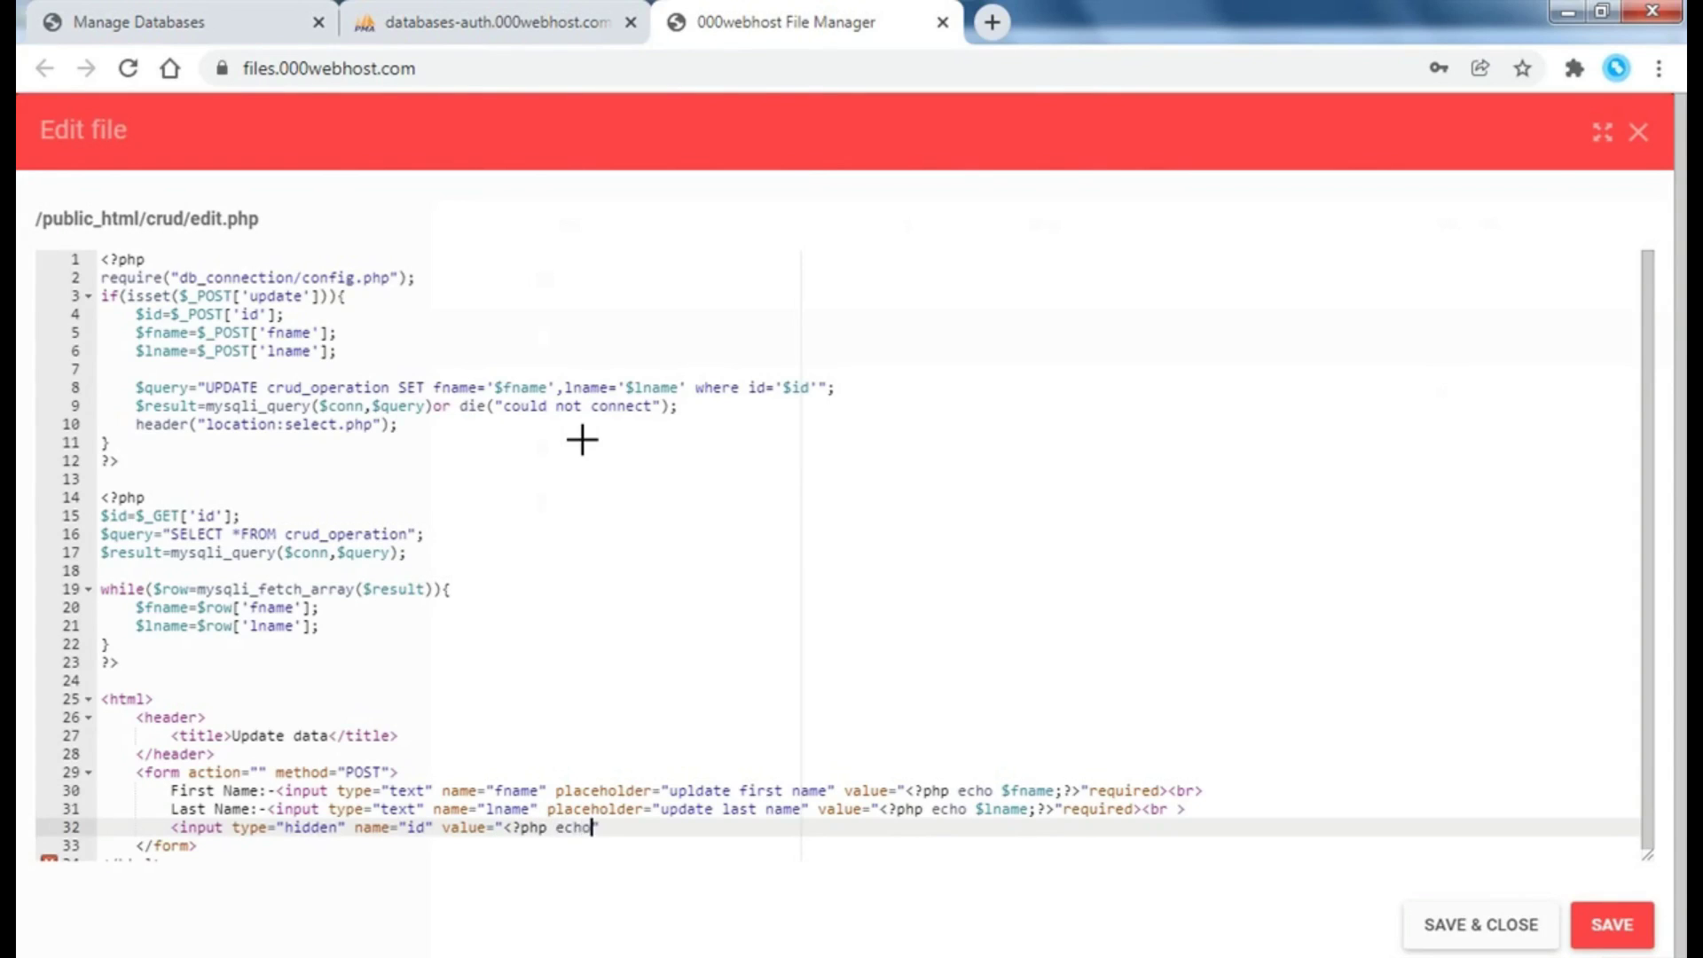
type(" $_")
type("GET['")
type("id'];")
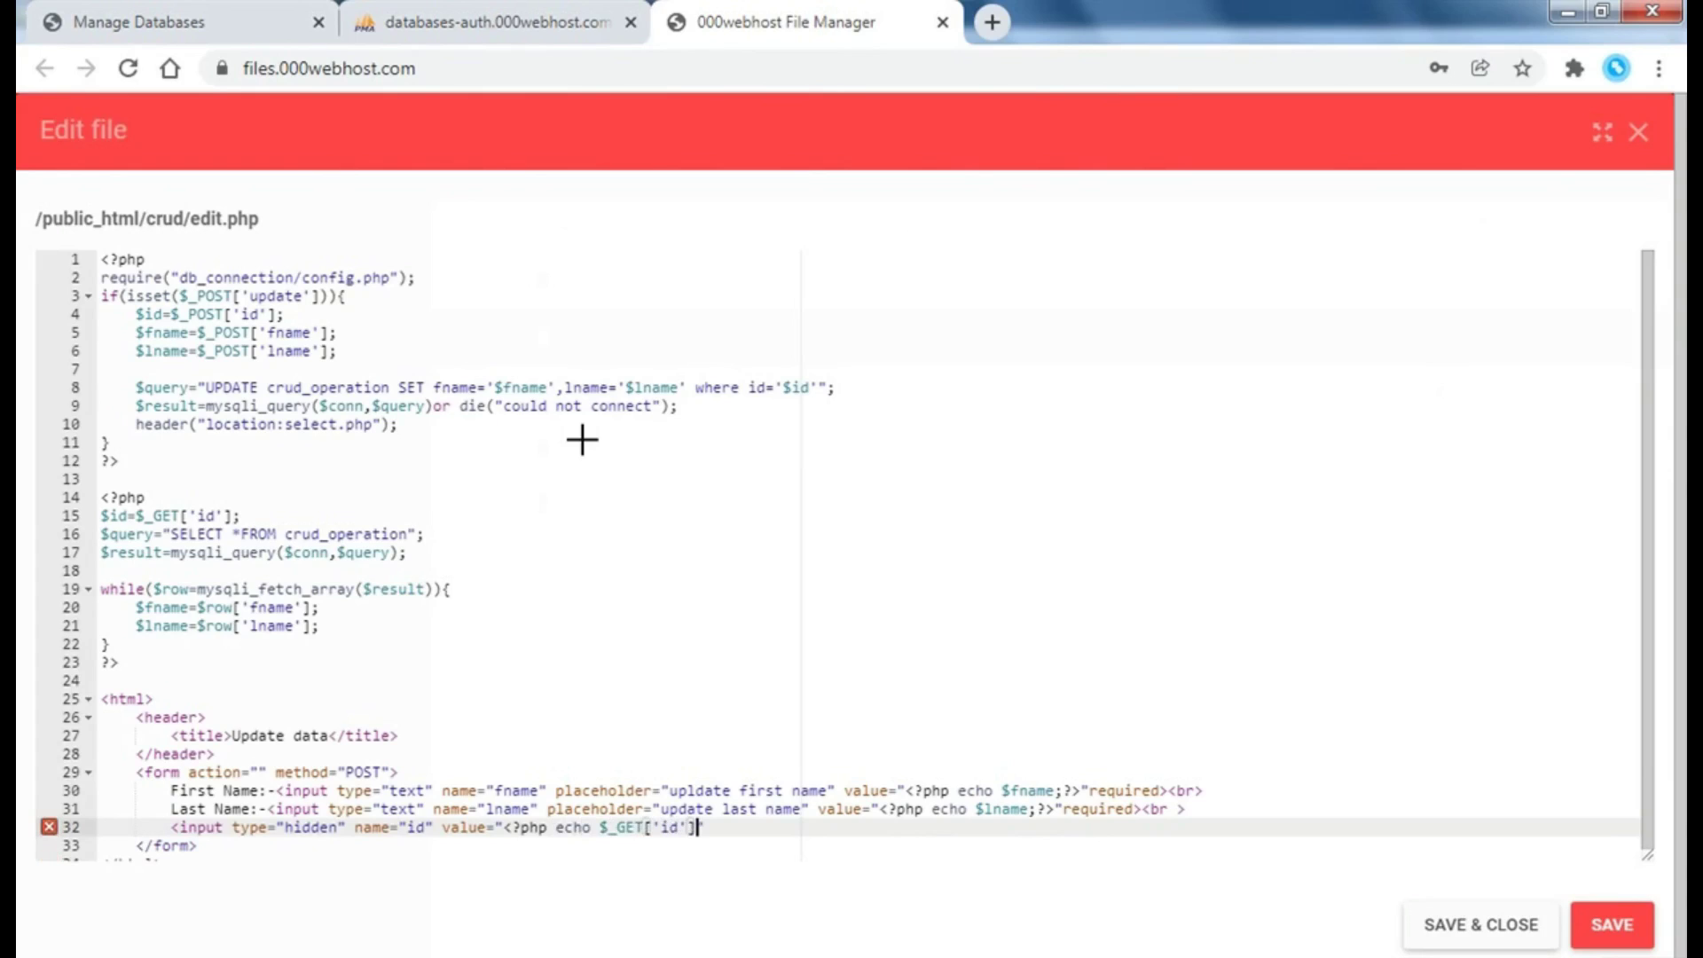
type("?>\"><")
type("br")
type(" >")
key("Return")
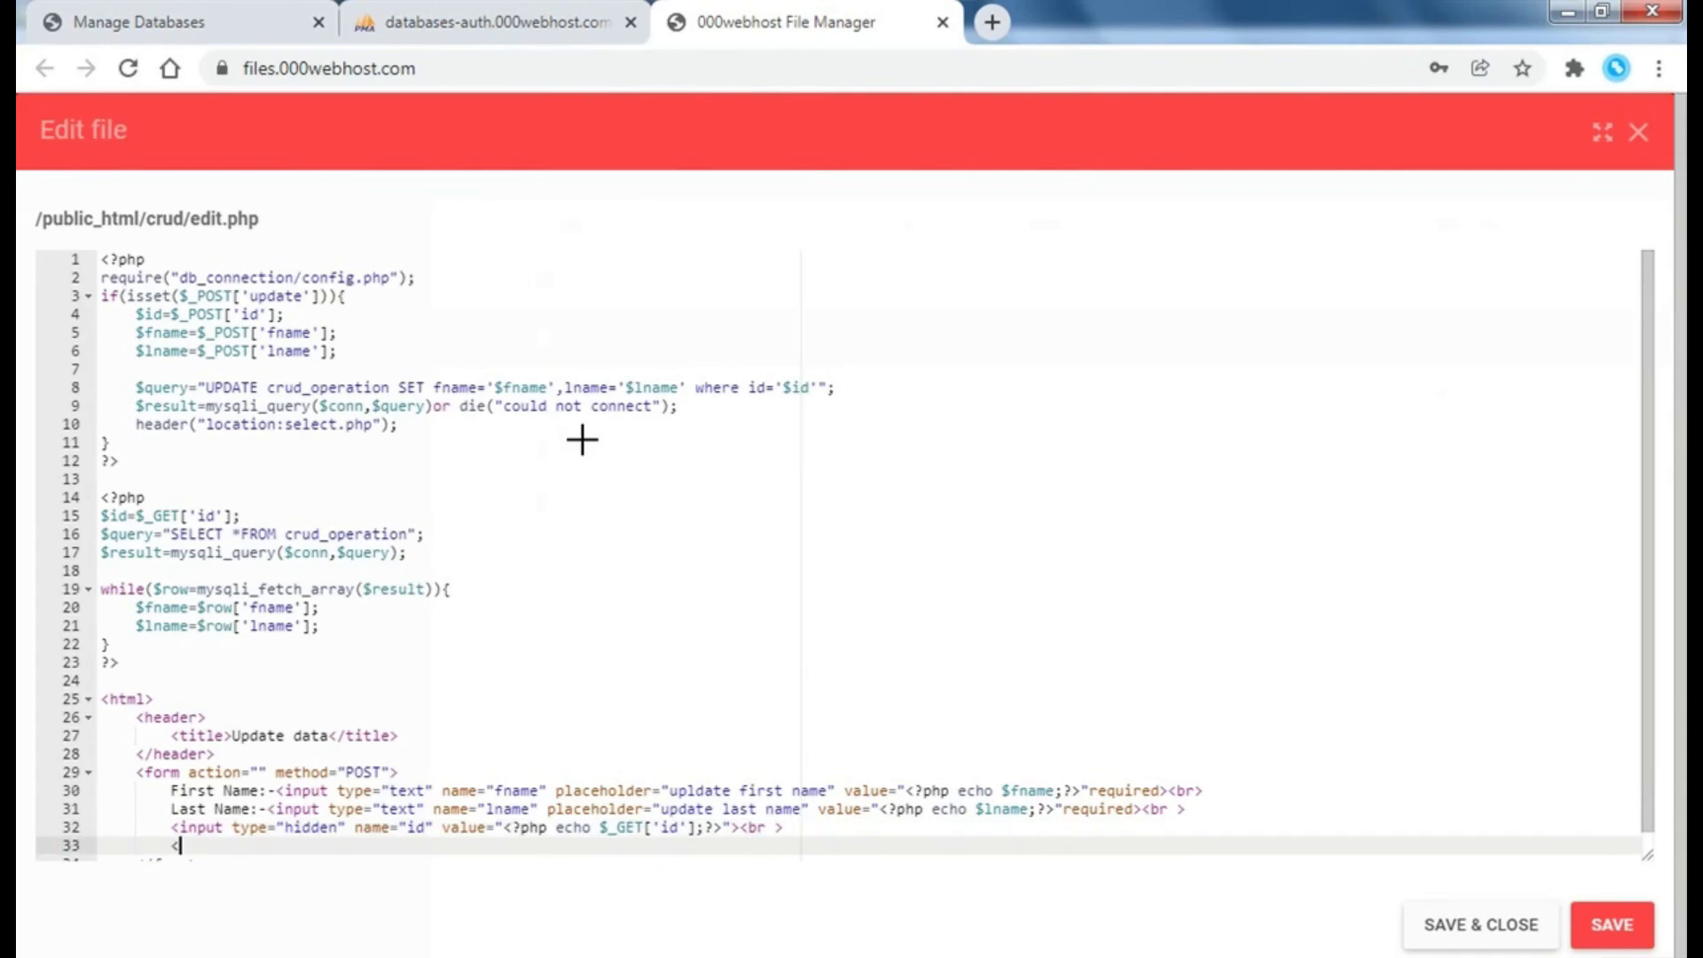
type("input type")
type("=\"submit\"")
type(" name=")
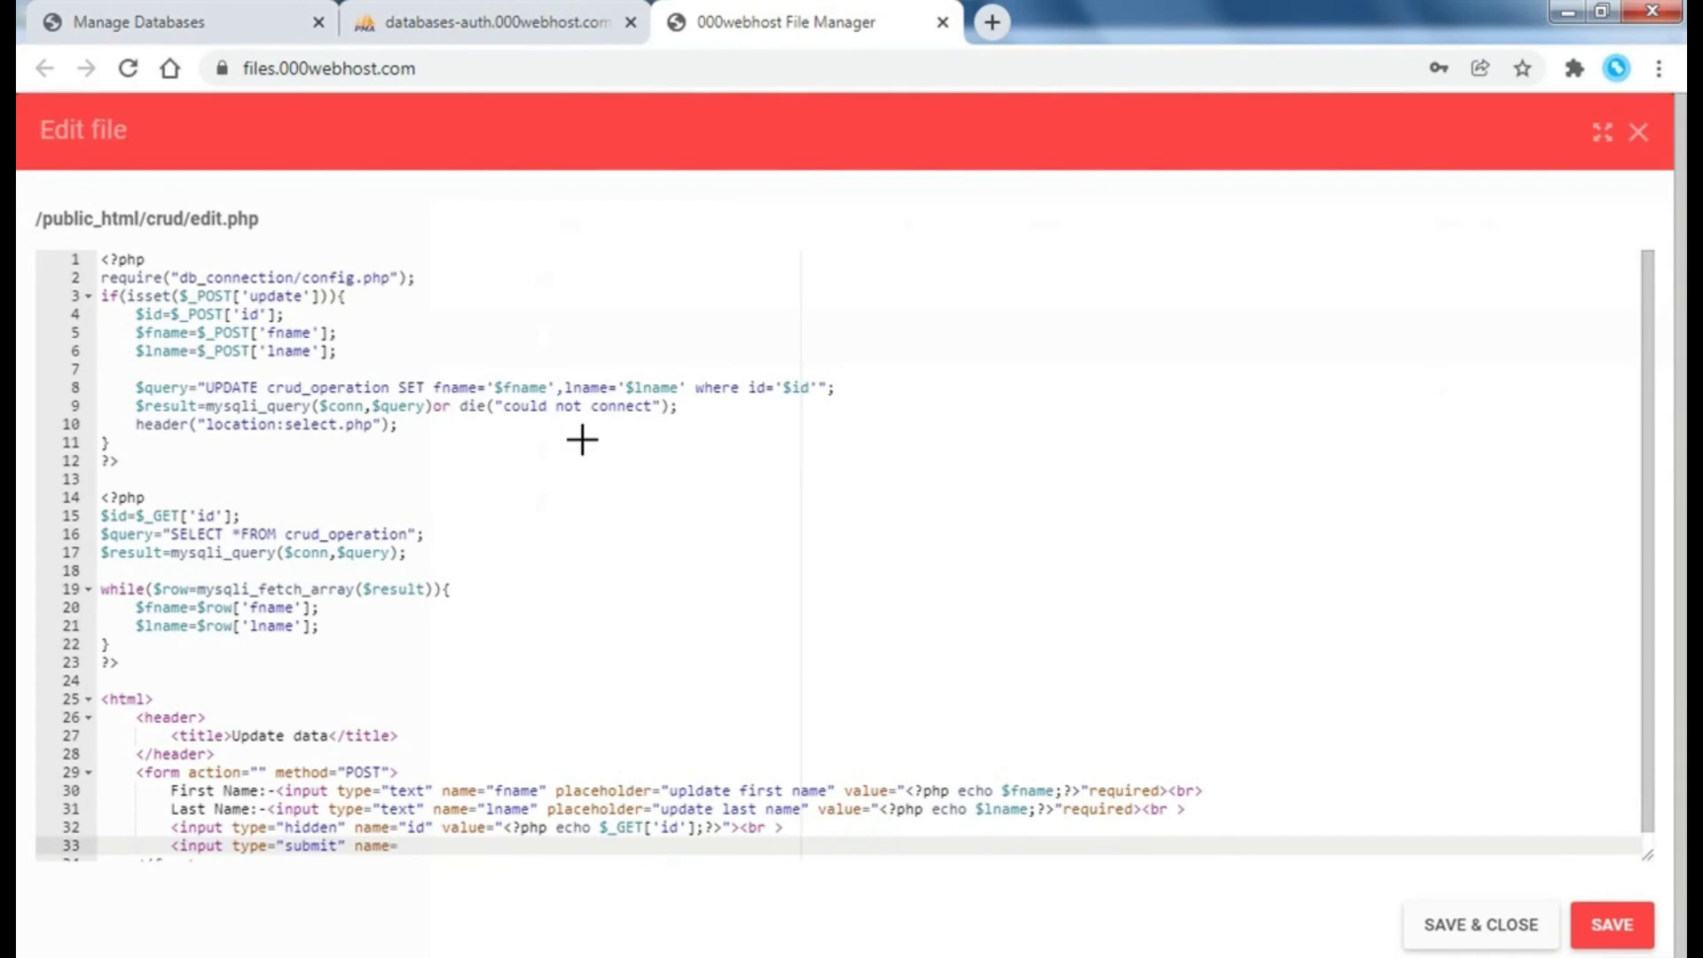
type("\"update\"/")
type(">")
- Add closing slashes to the hidden, last name and first name inputs, then save edit.php
key("Up")
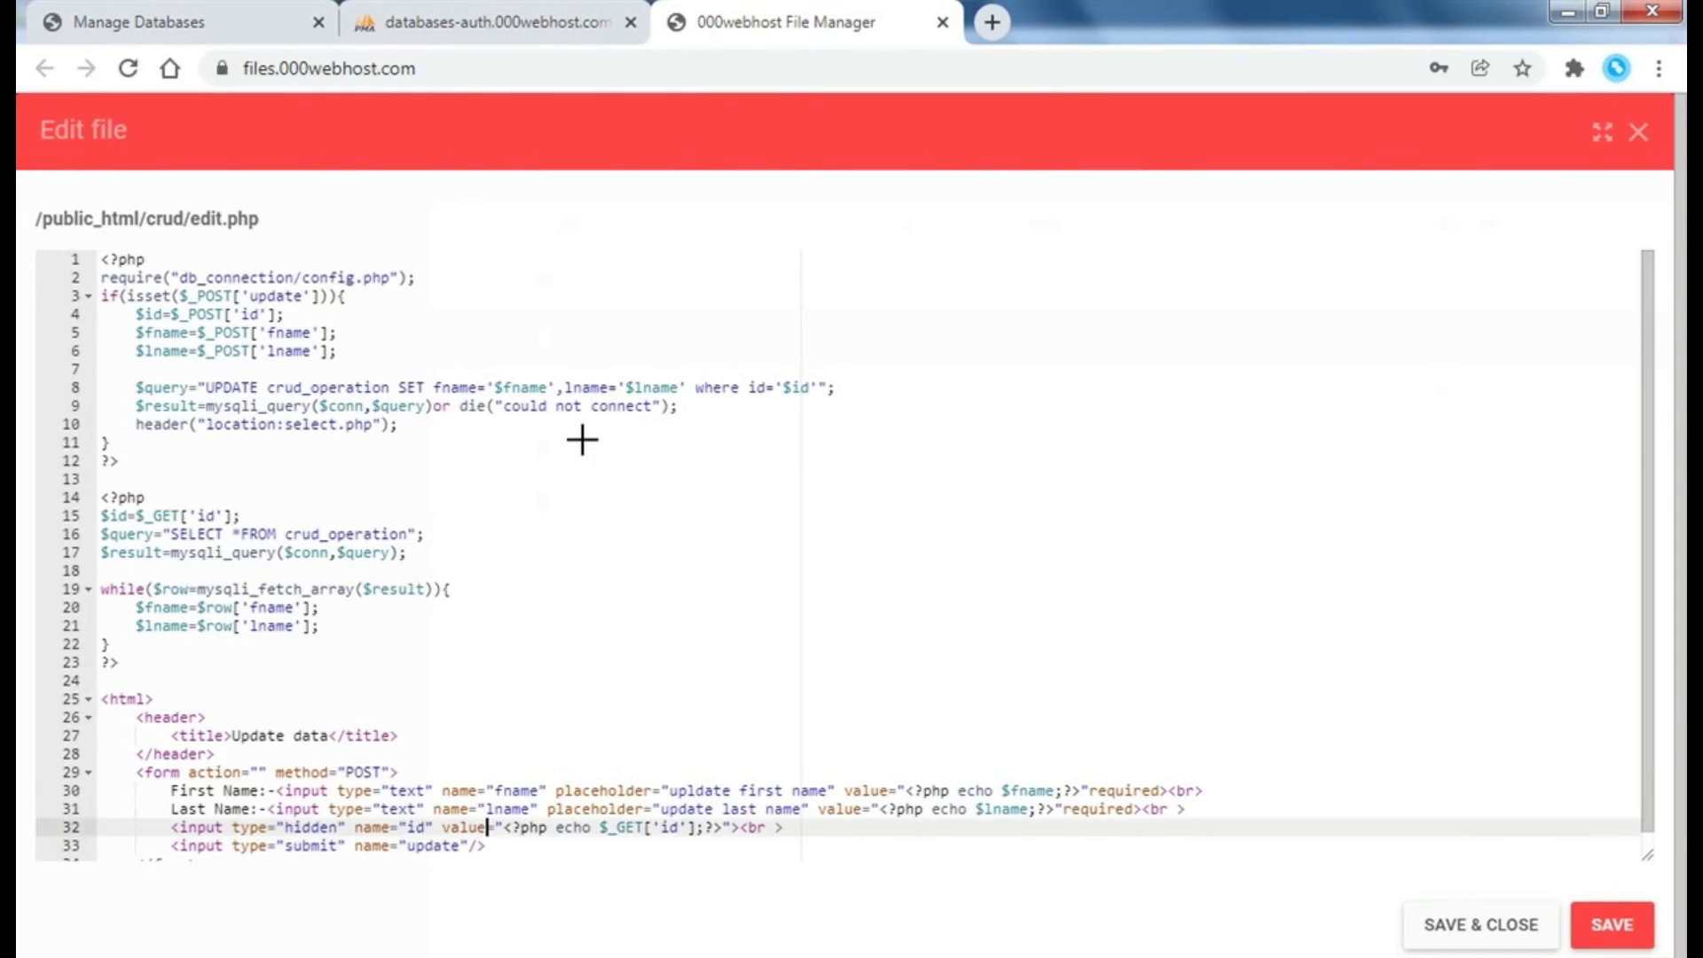
type("/")
key("Up")
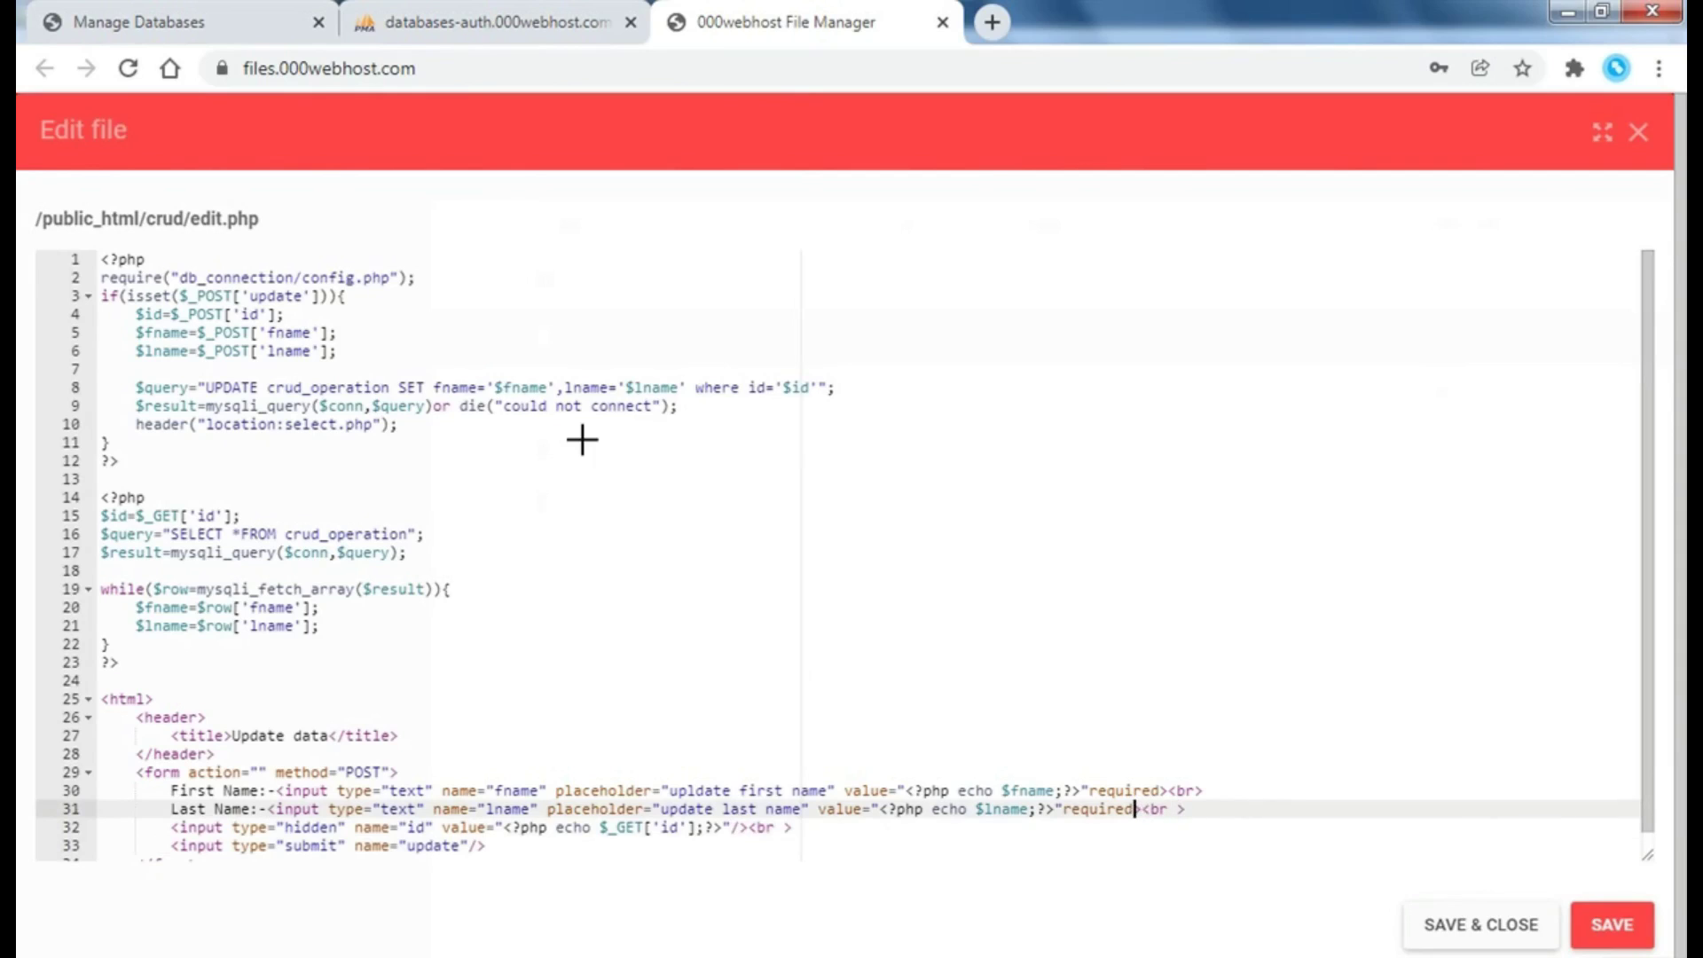
type(".")
key("BackSpace")
type("/")
key("Up")
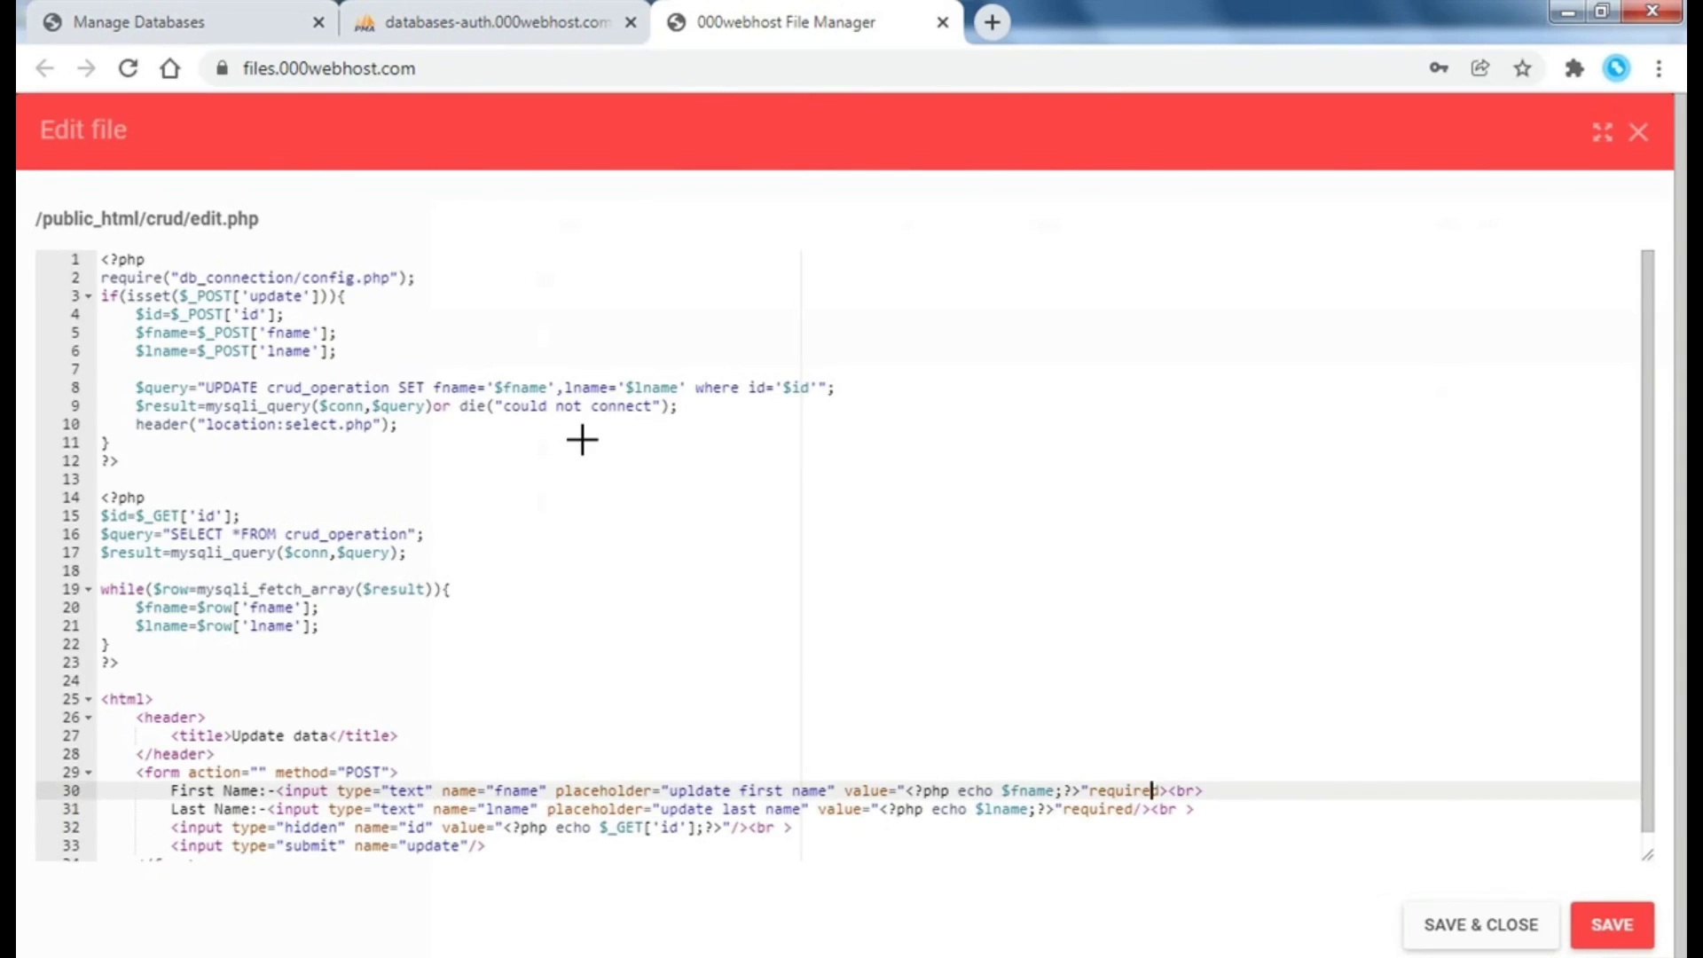
type("/")
key("Down")
key("Down")
key("Down")
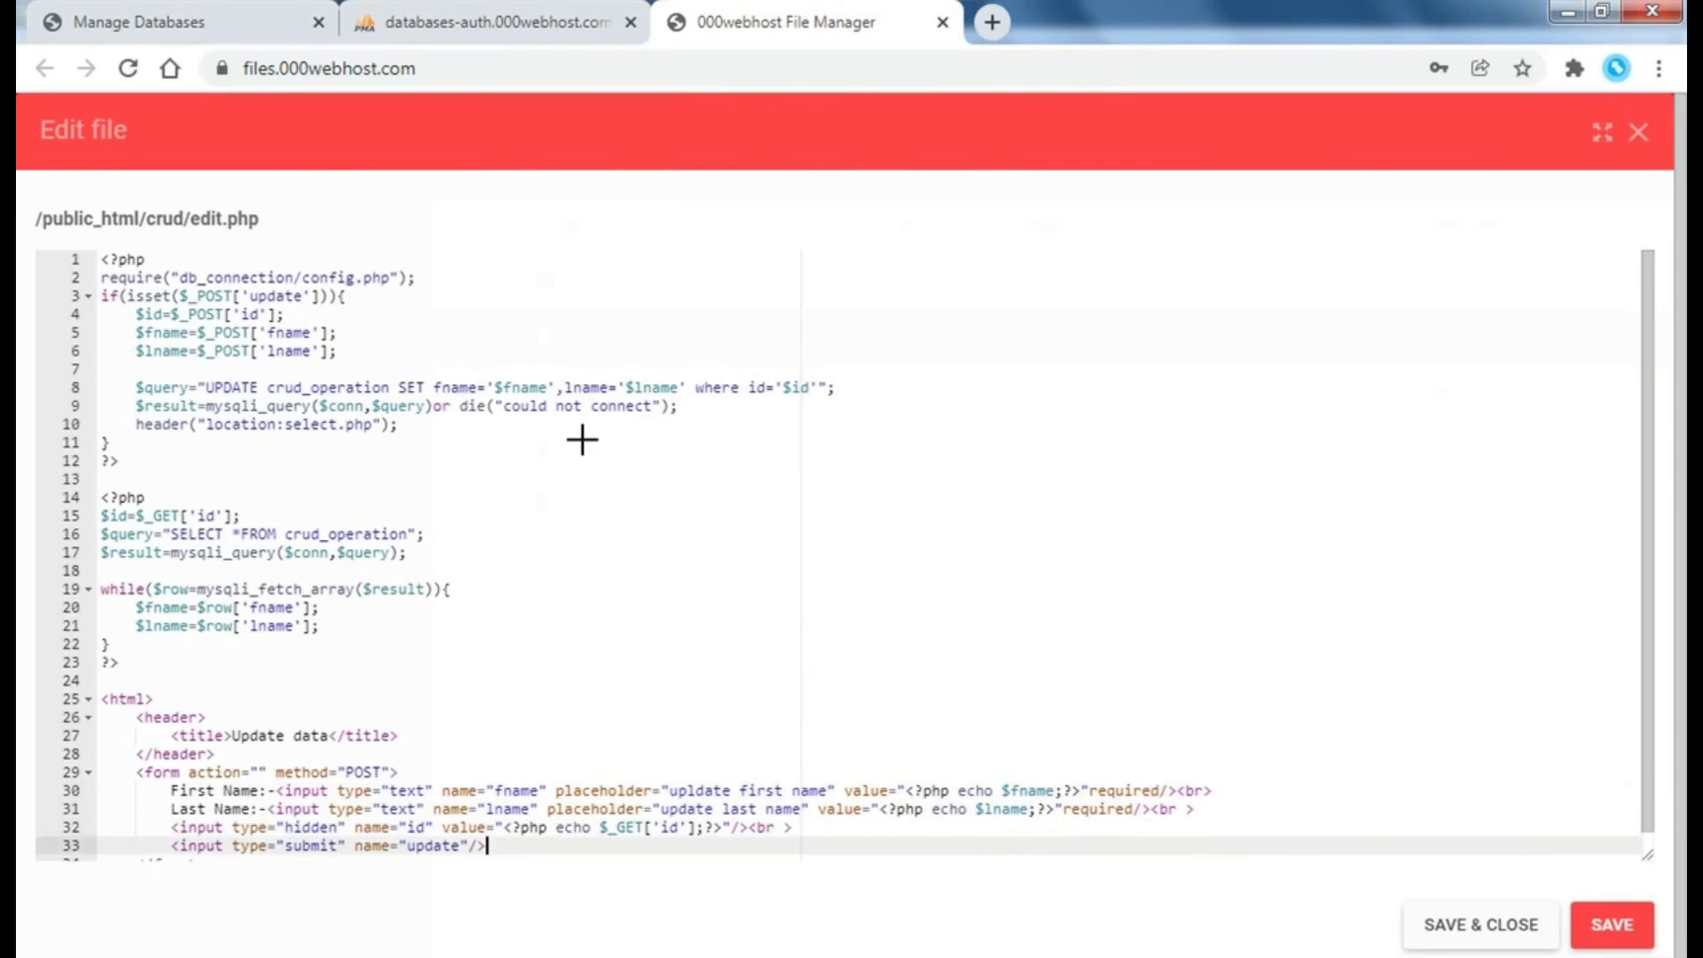
key("Down")
key("Down")
key("Up")
key("Up")
key("Up")
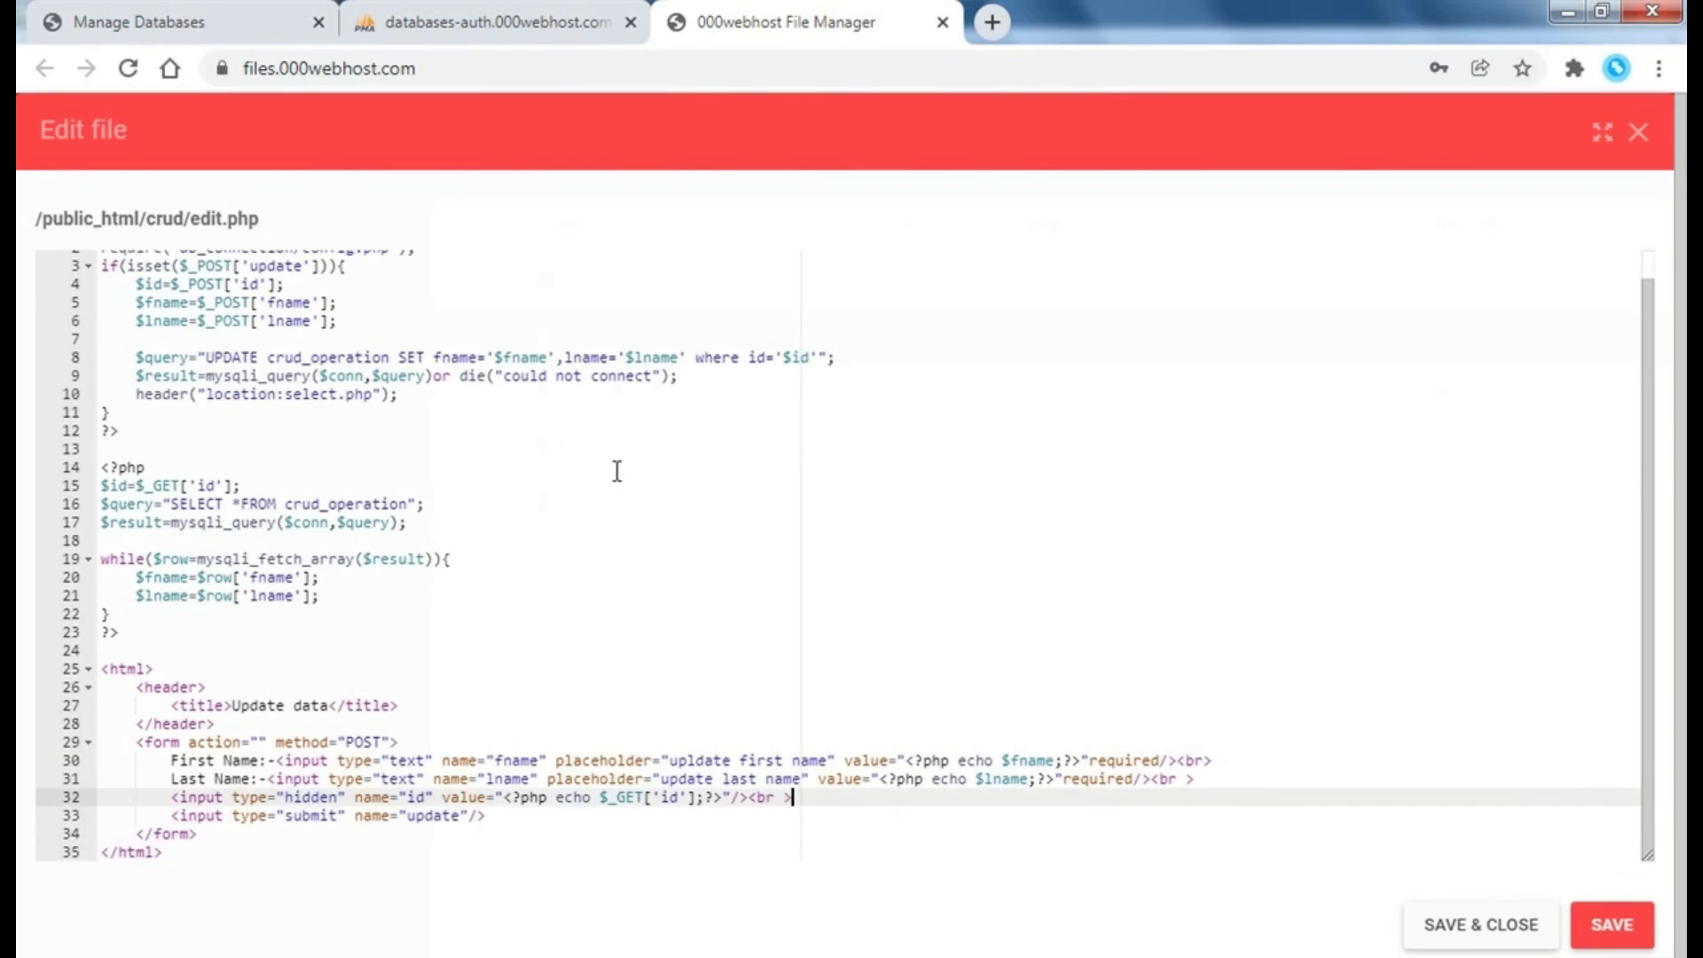
left_click(1606, 922)
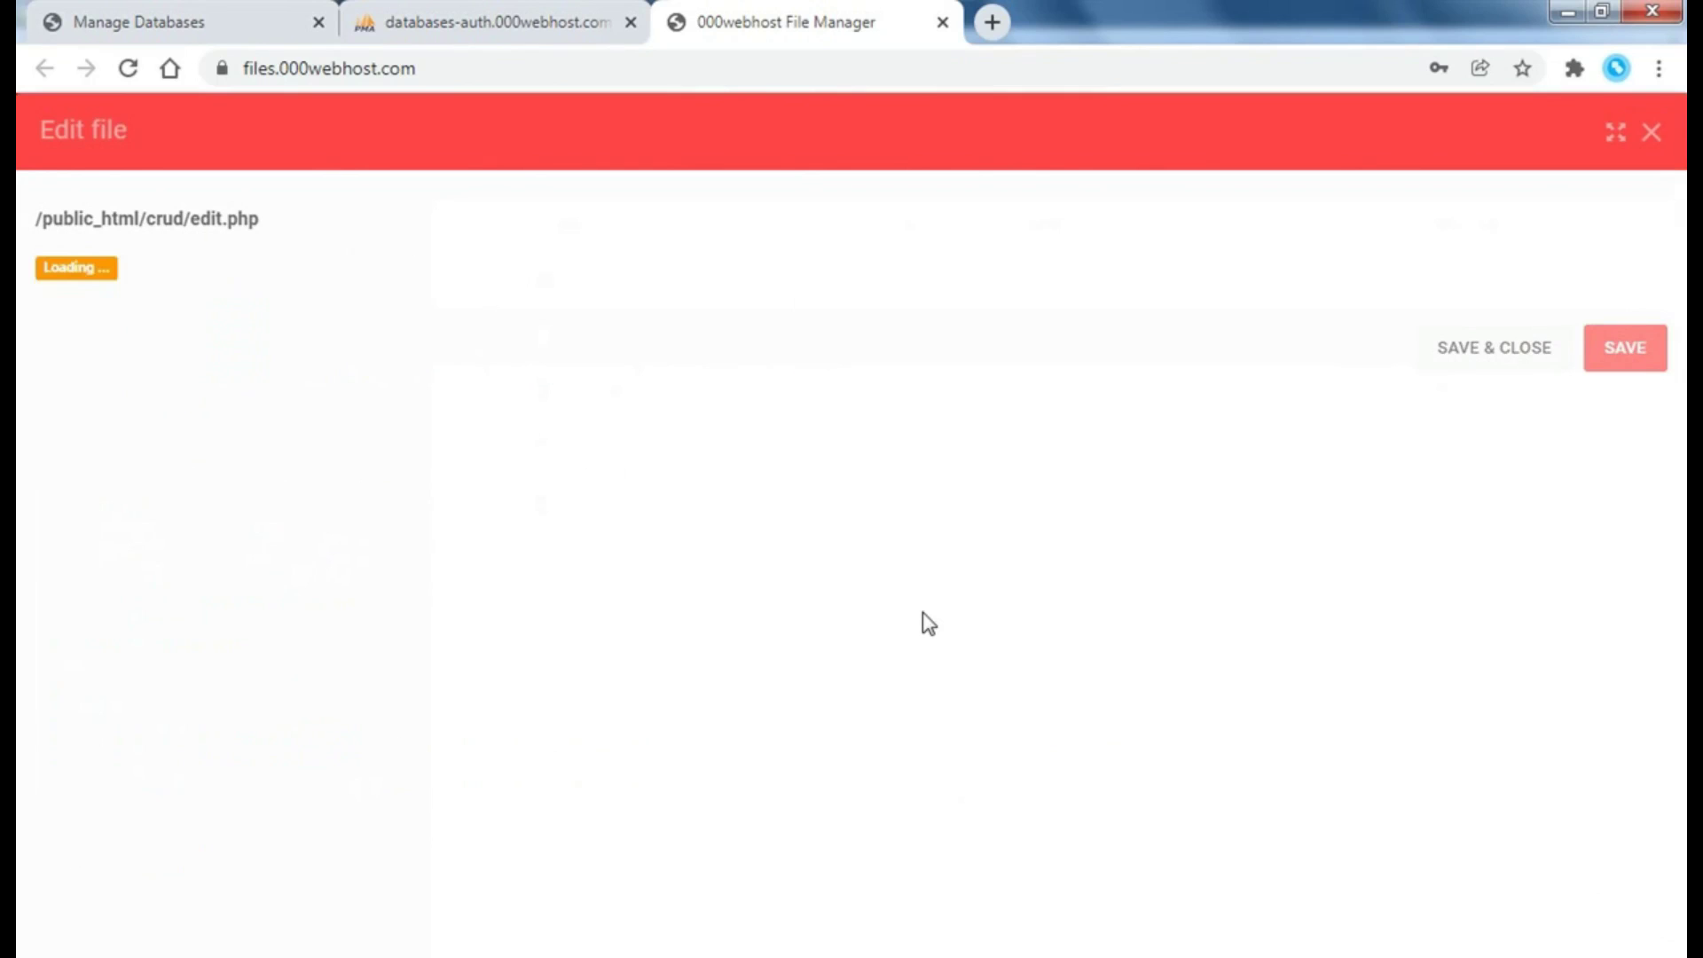
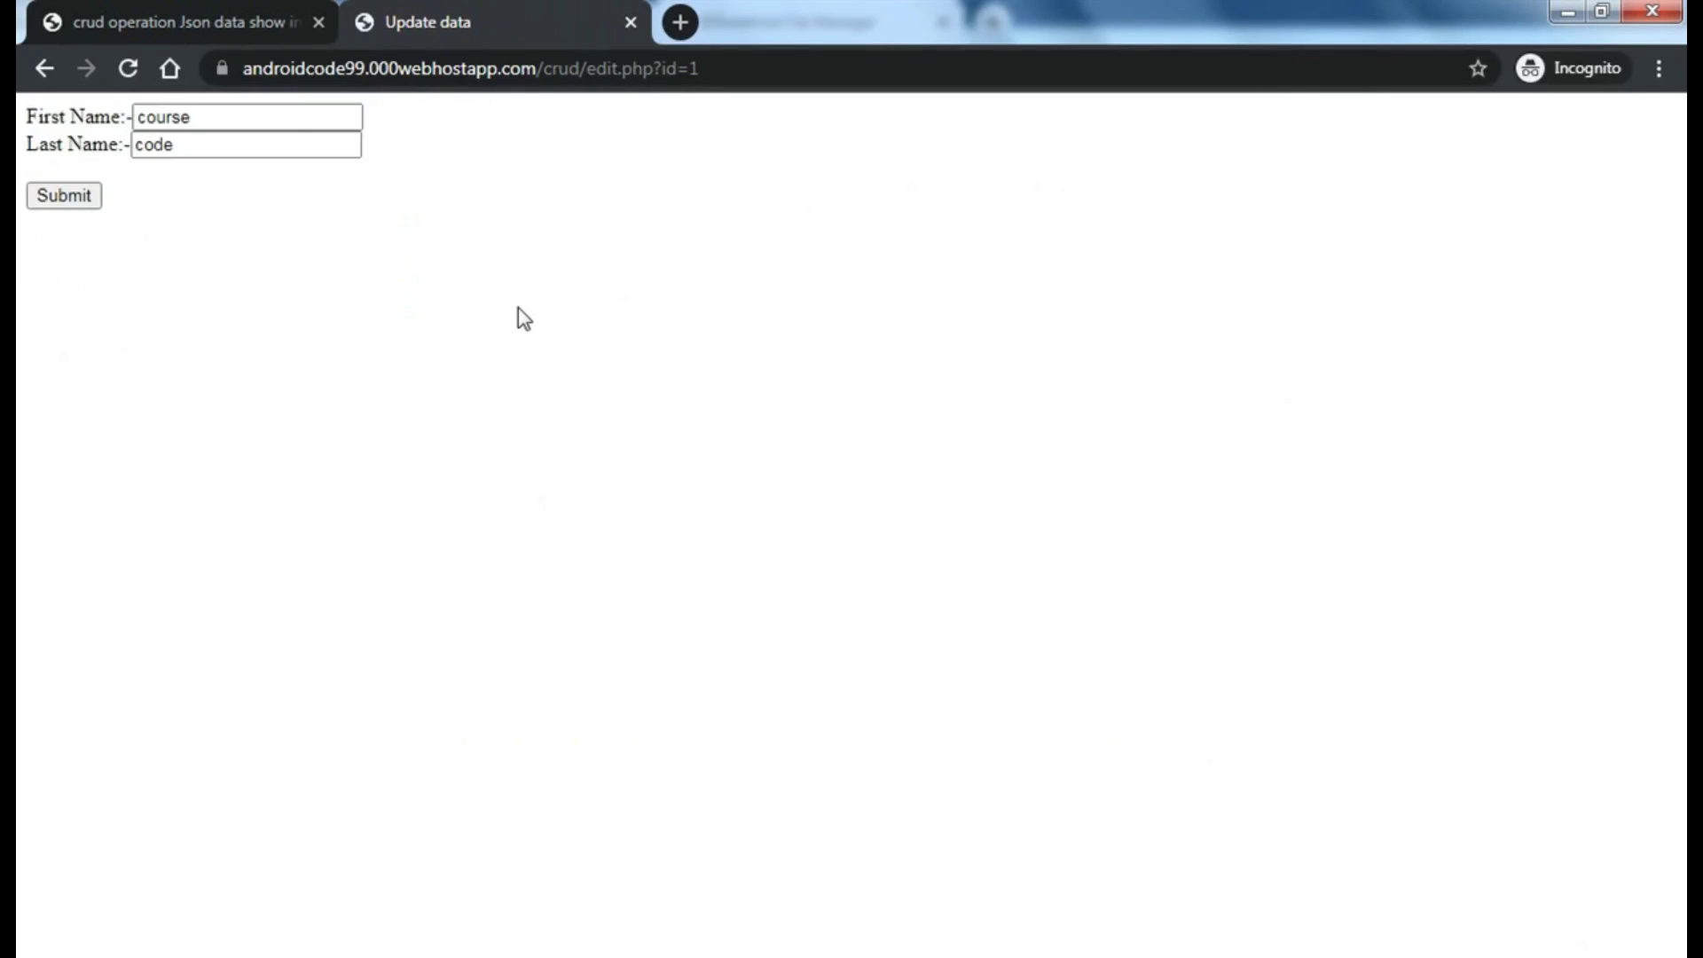
- Change record 1's last name from 'code' to 'code youtube' and submit the update
double_click(214, 148)
left_click(214, 146)
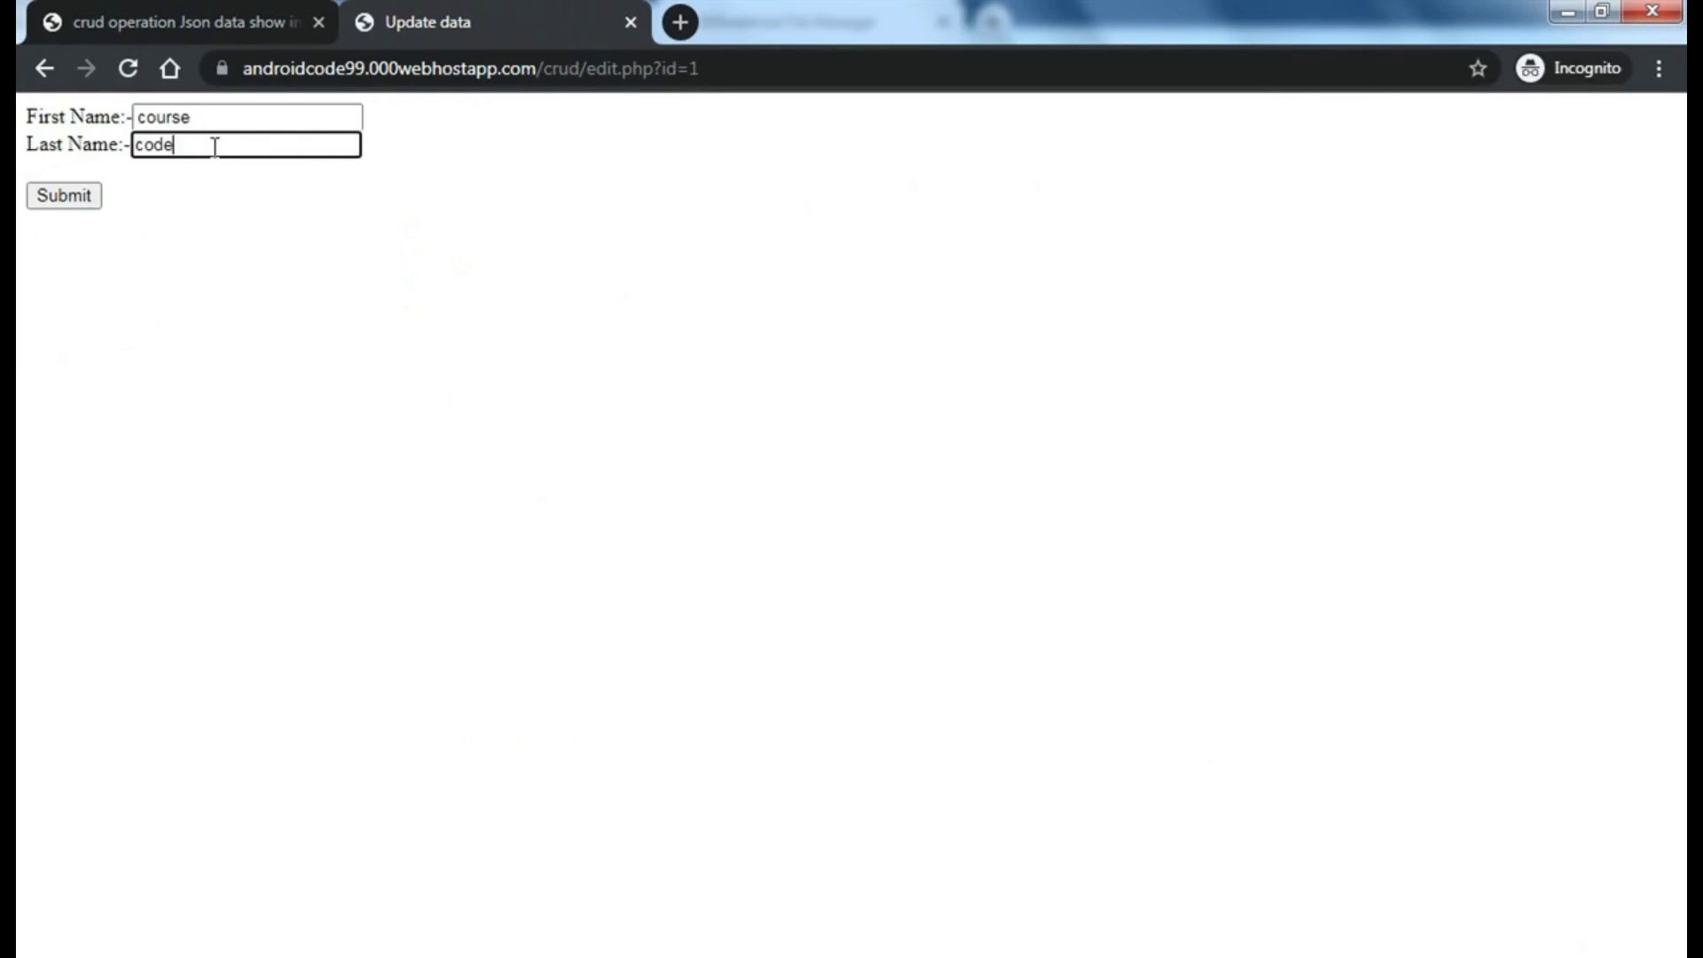
type("youtube")
left_click(58, 196)
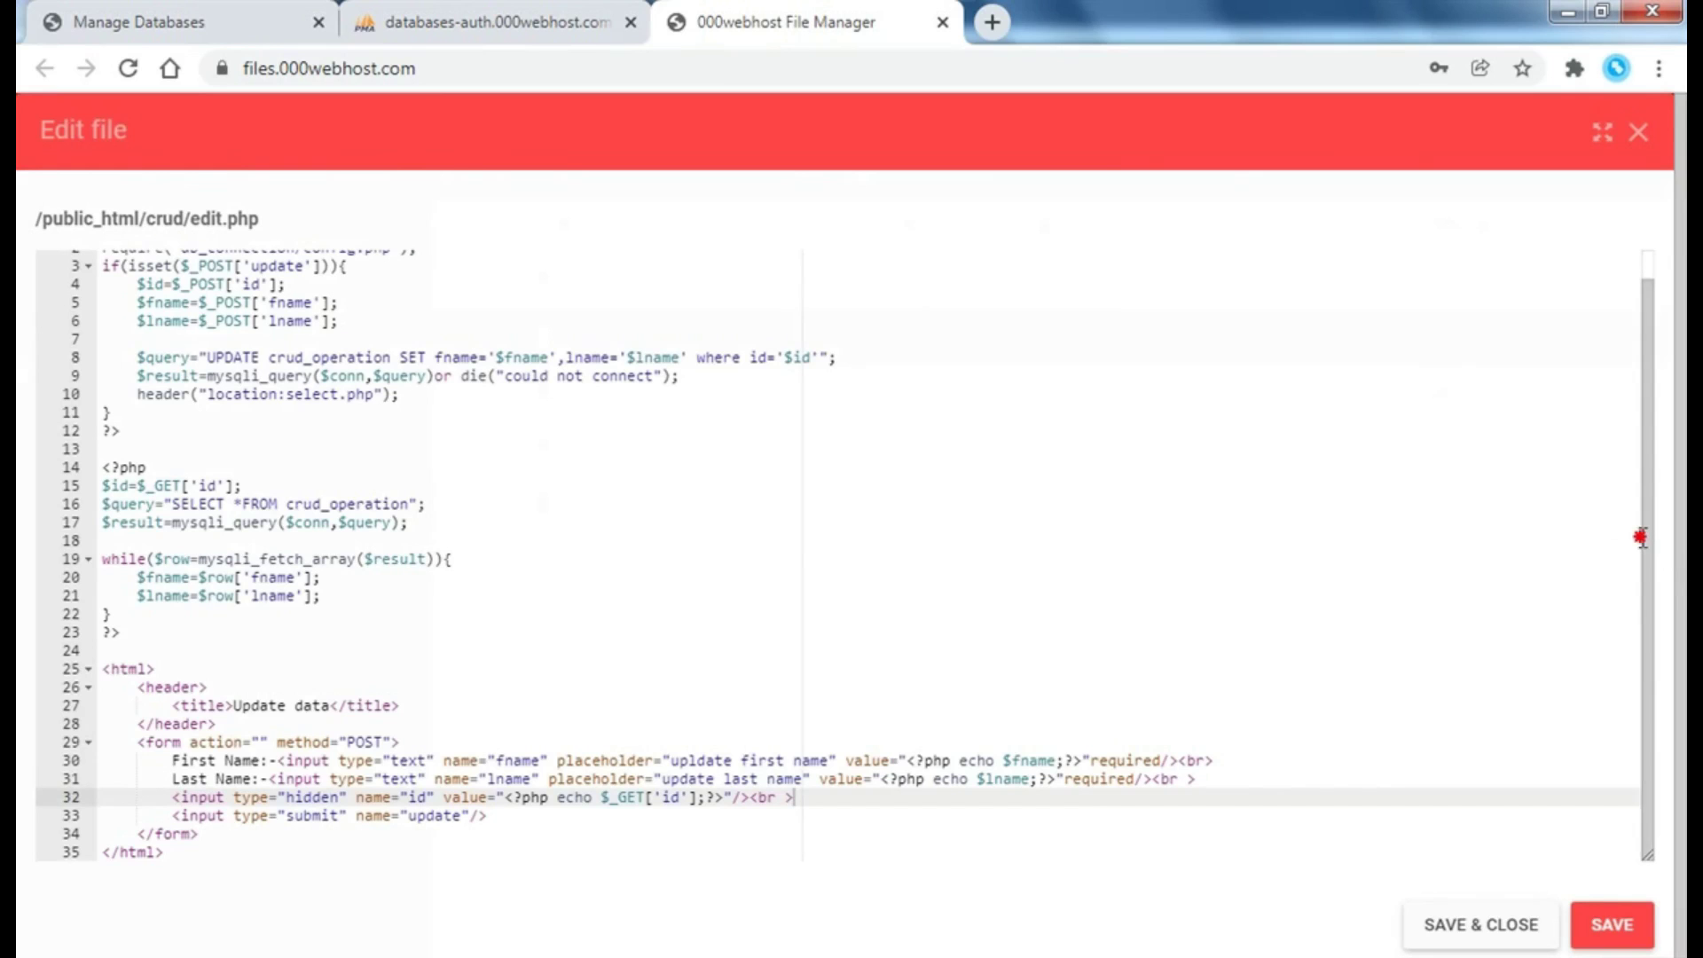
- Append where id='$id' to edit.php's SELECT query on crud_operation and save the file
left_click(1643, 540)
left_click_drag(1648, 543, 1594, 372)
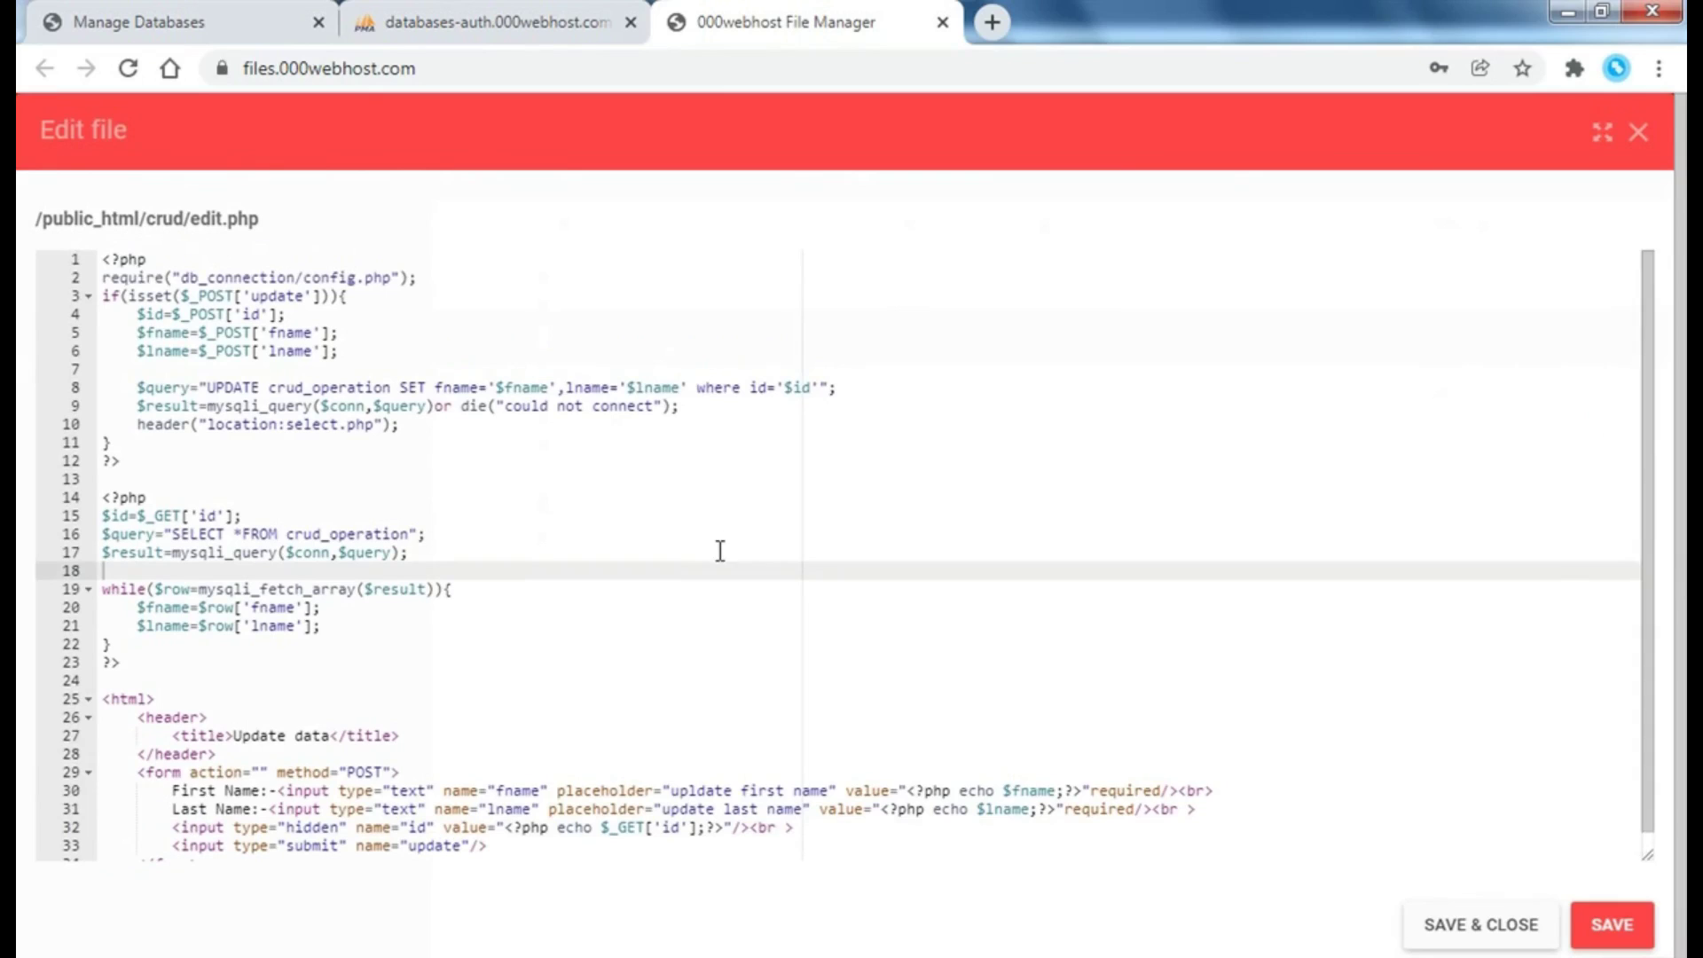
left_click(412, 533)
type("where i")
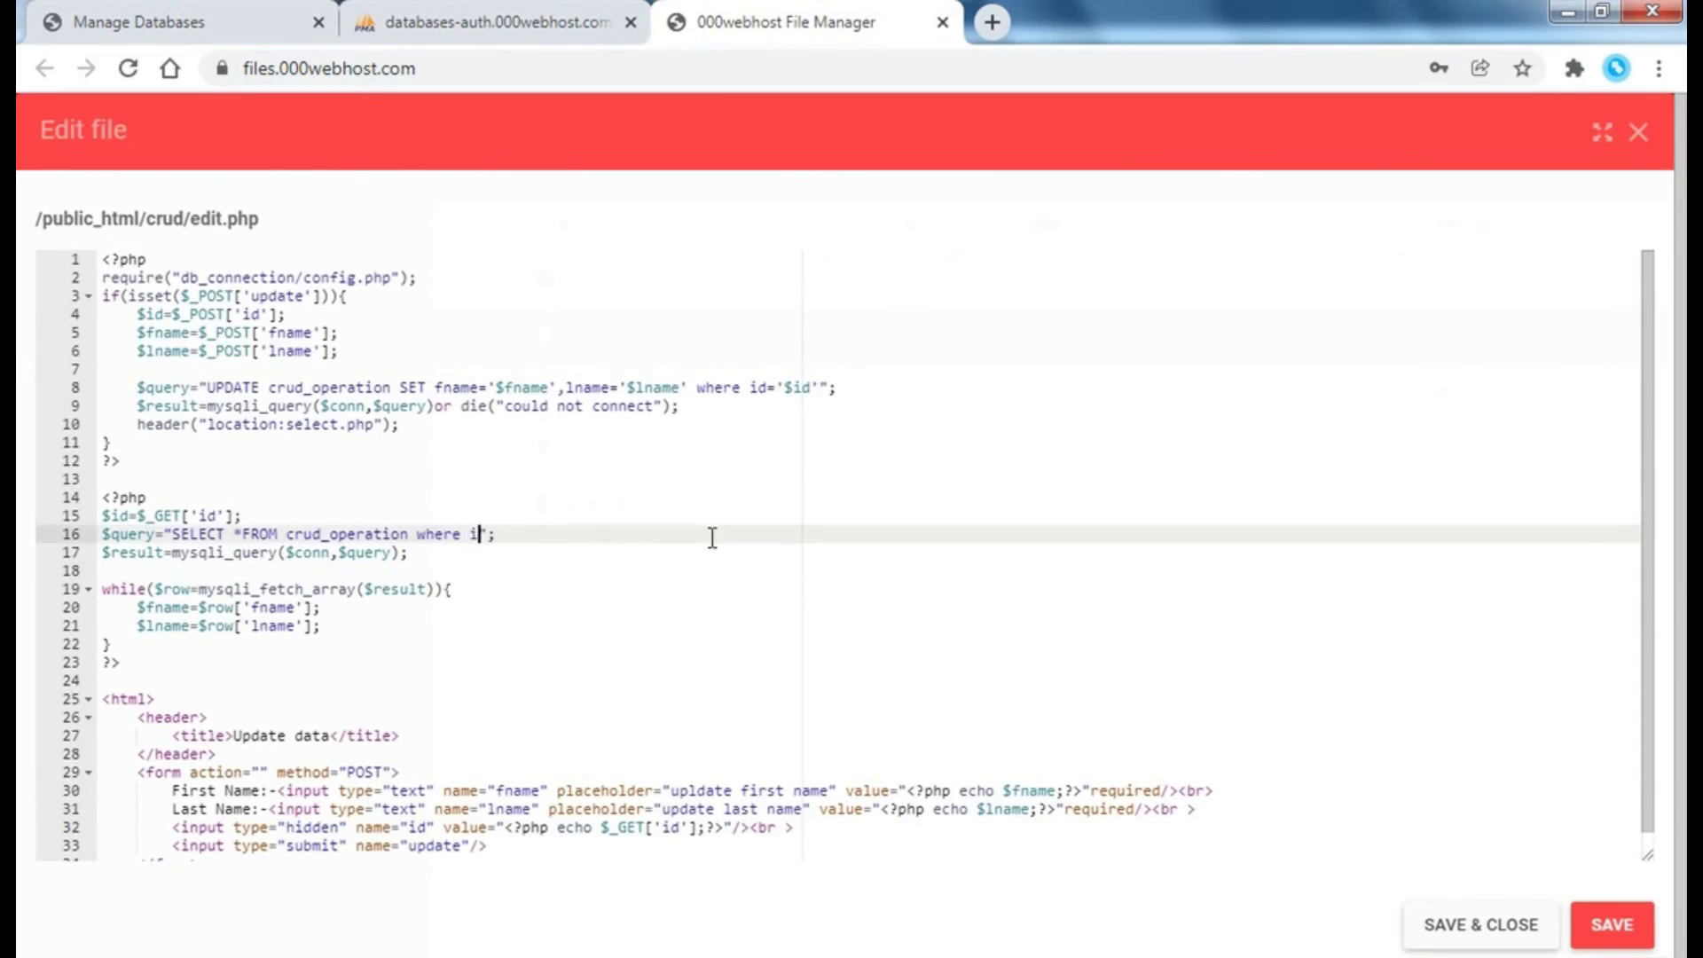
type("d")
type("$id")
type("'")
type("'")
left_click(1611, 924)
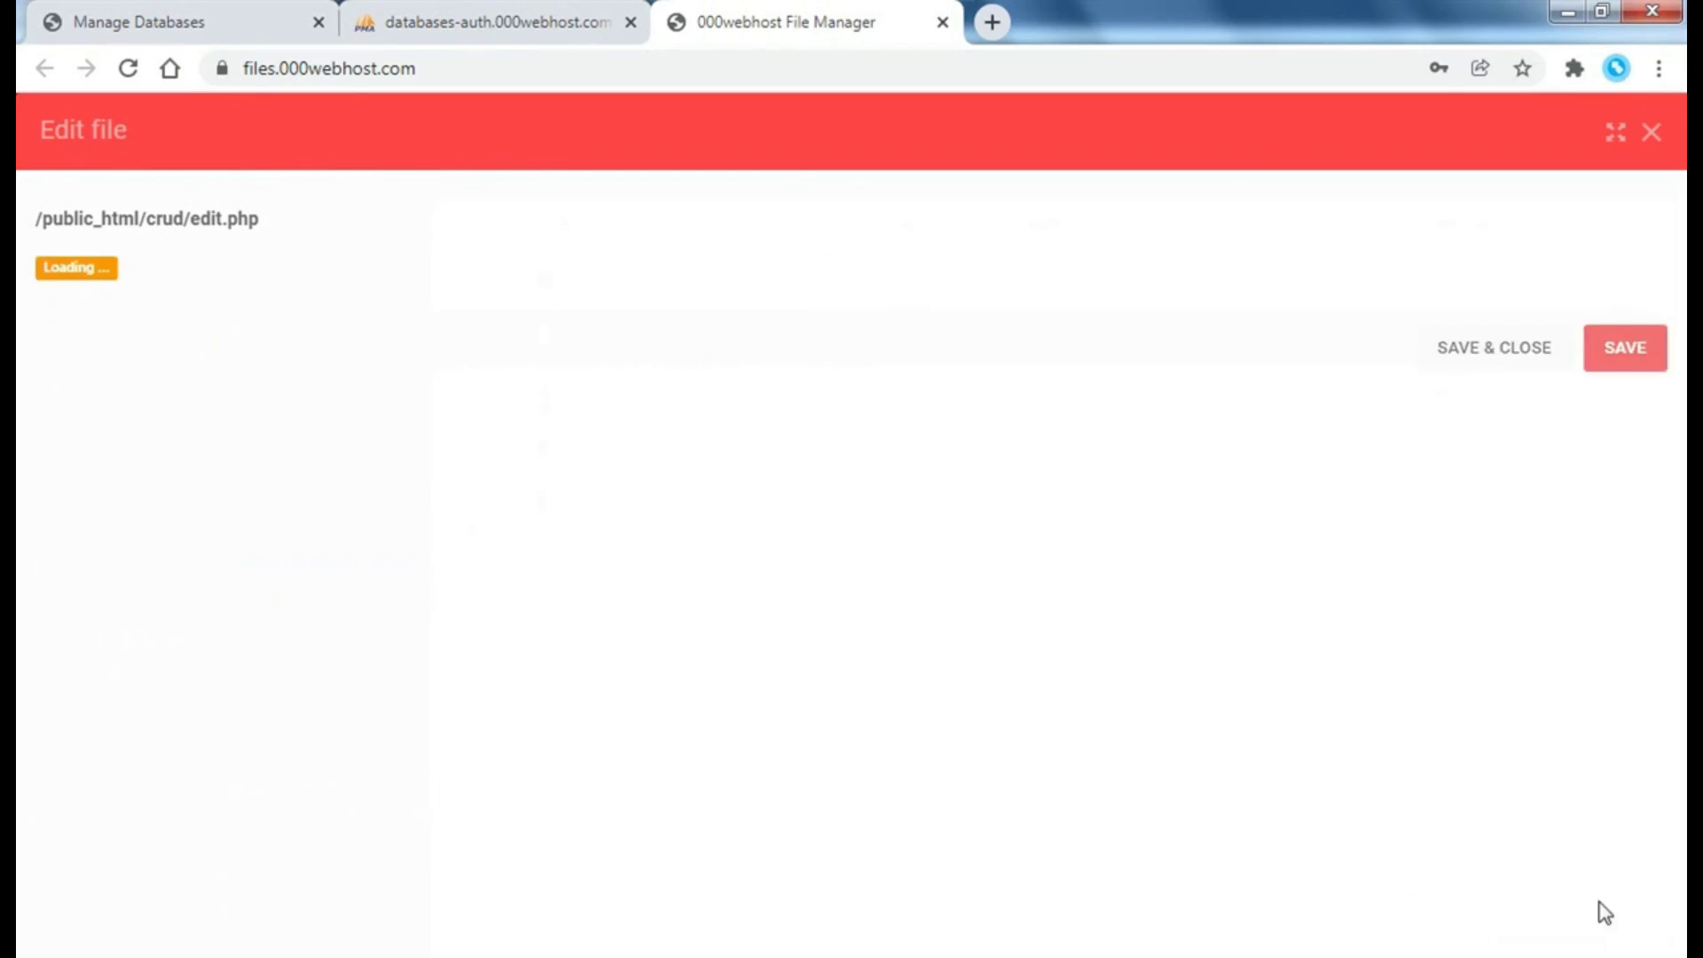
- Change record 2's first name to pin and submit it
key("alt+Tab")
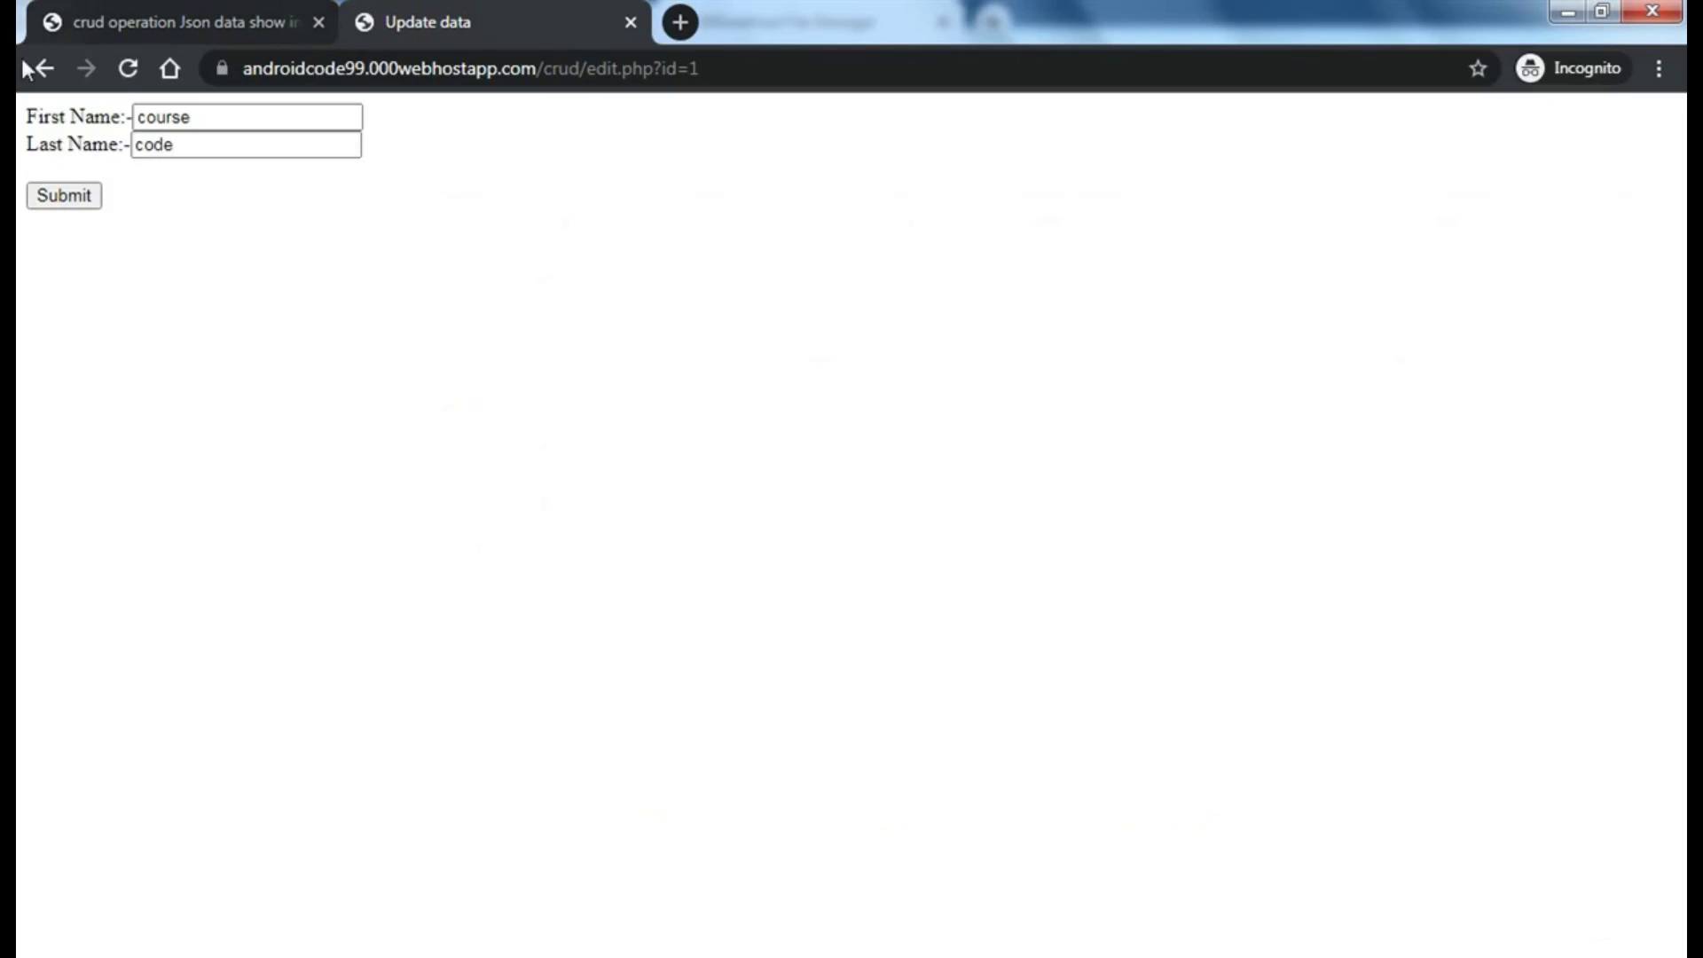
left_click(61, 190)
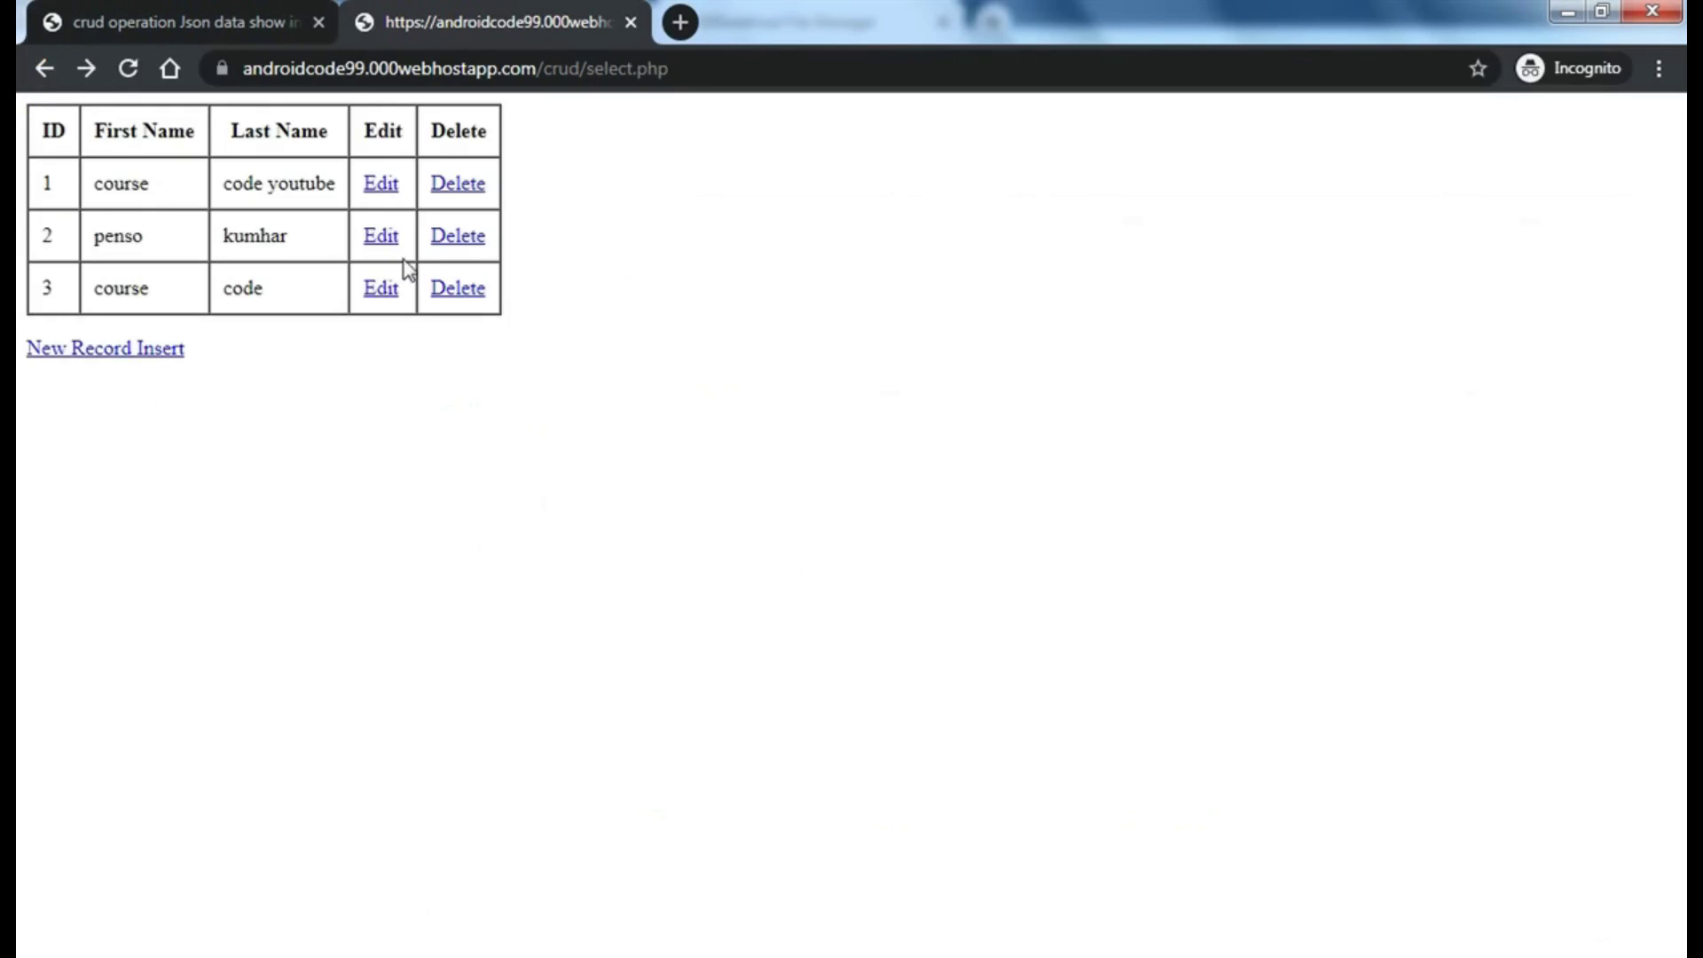
left_click(383, 289)
left_click(39, 69)
left_click(381, 237)
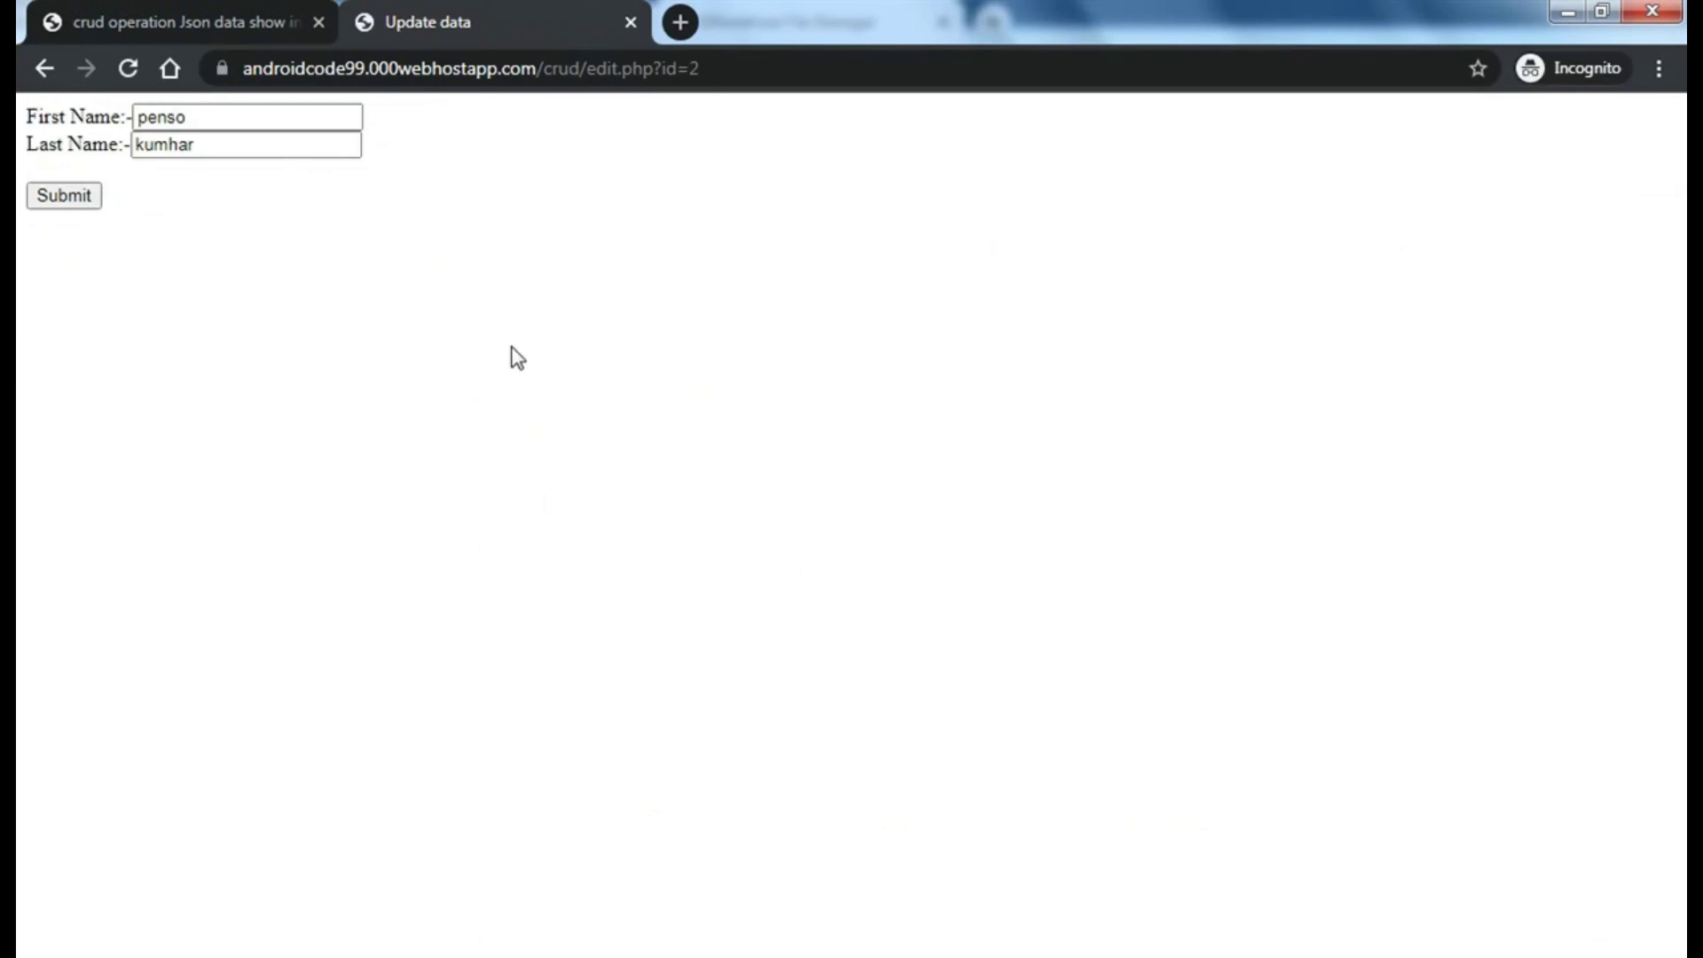
left_click(228, 116)
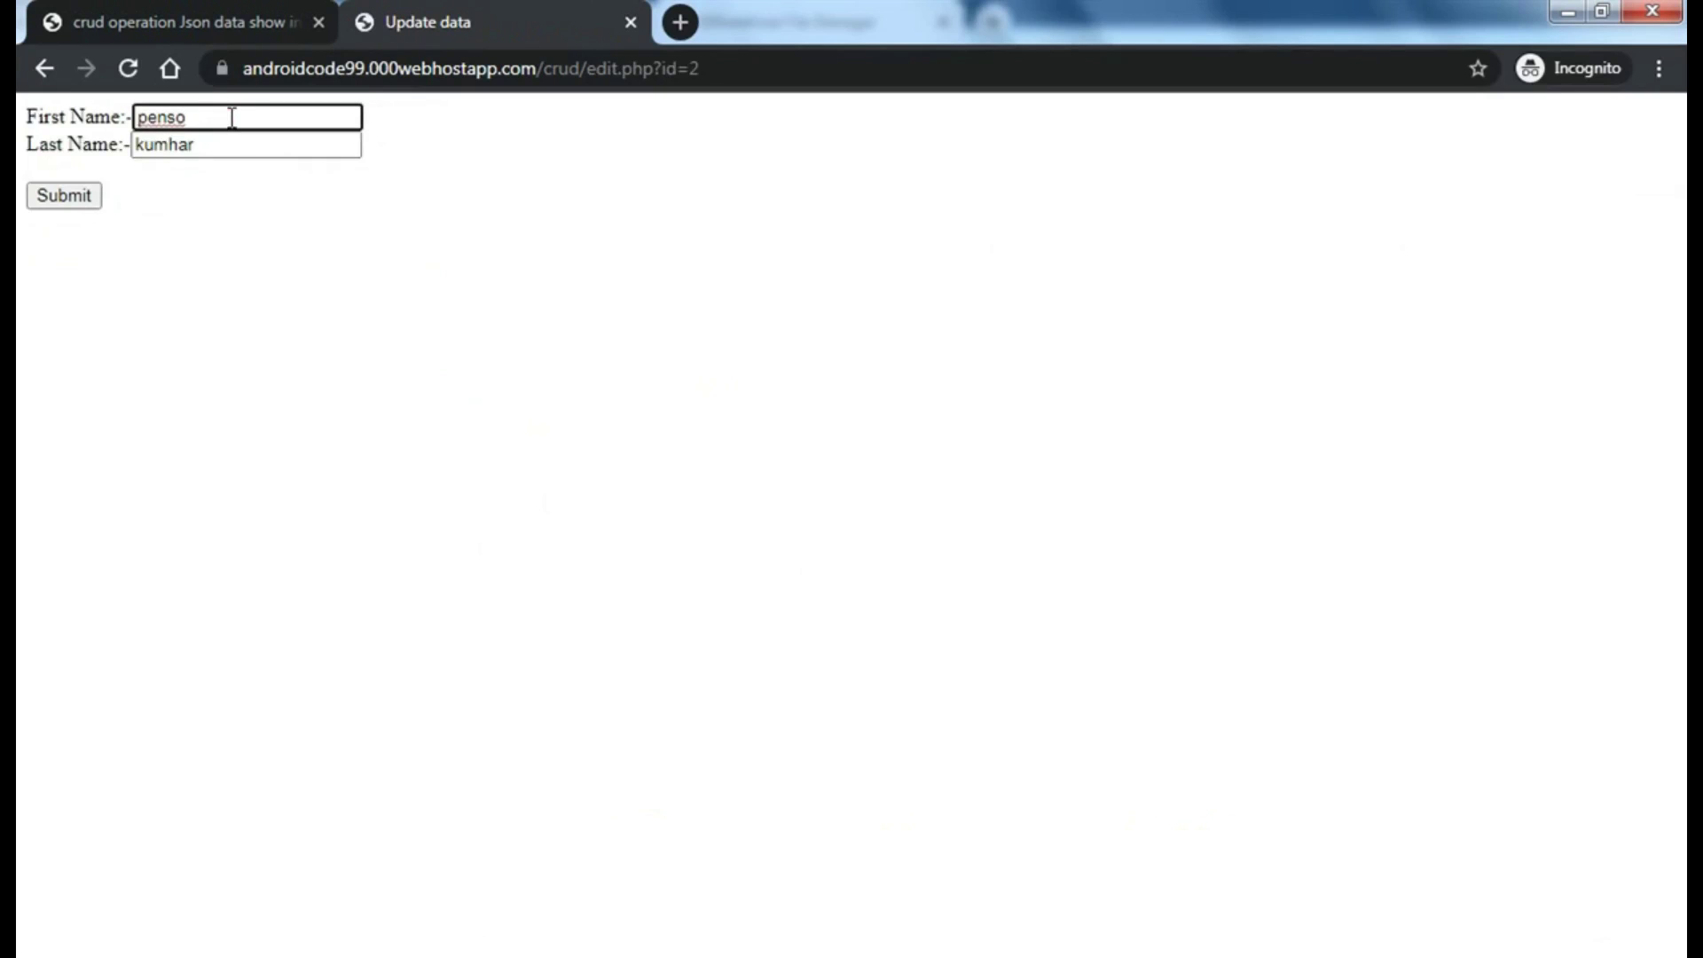
key("BackSpace")
key("BackSpace")
key("BackSpace")
key("BackSpace")
left_click(66, 198)
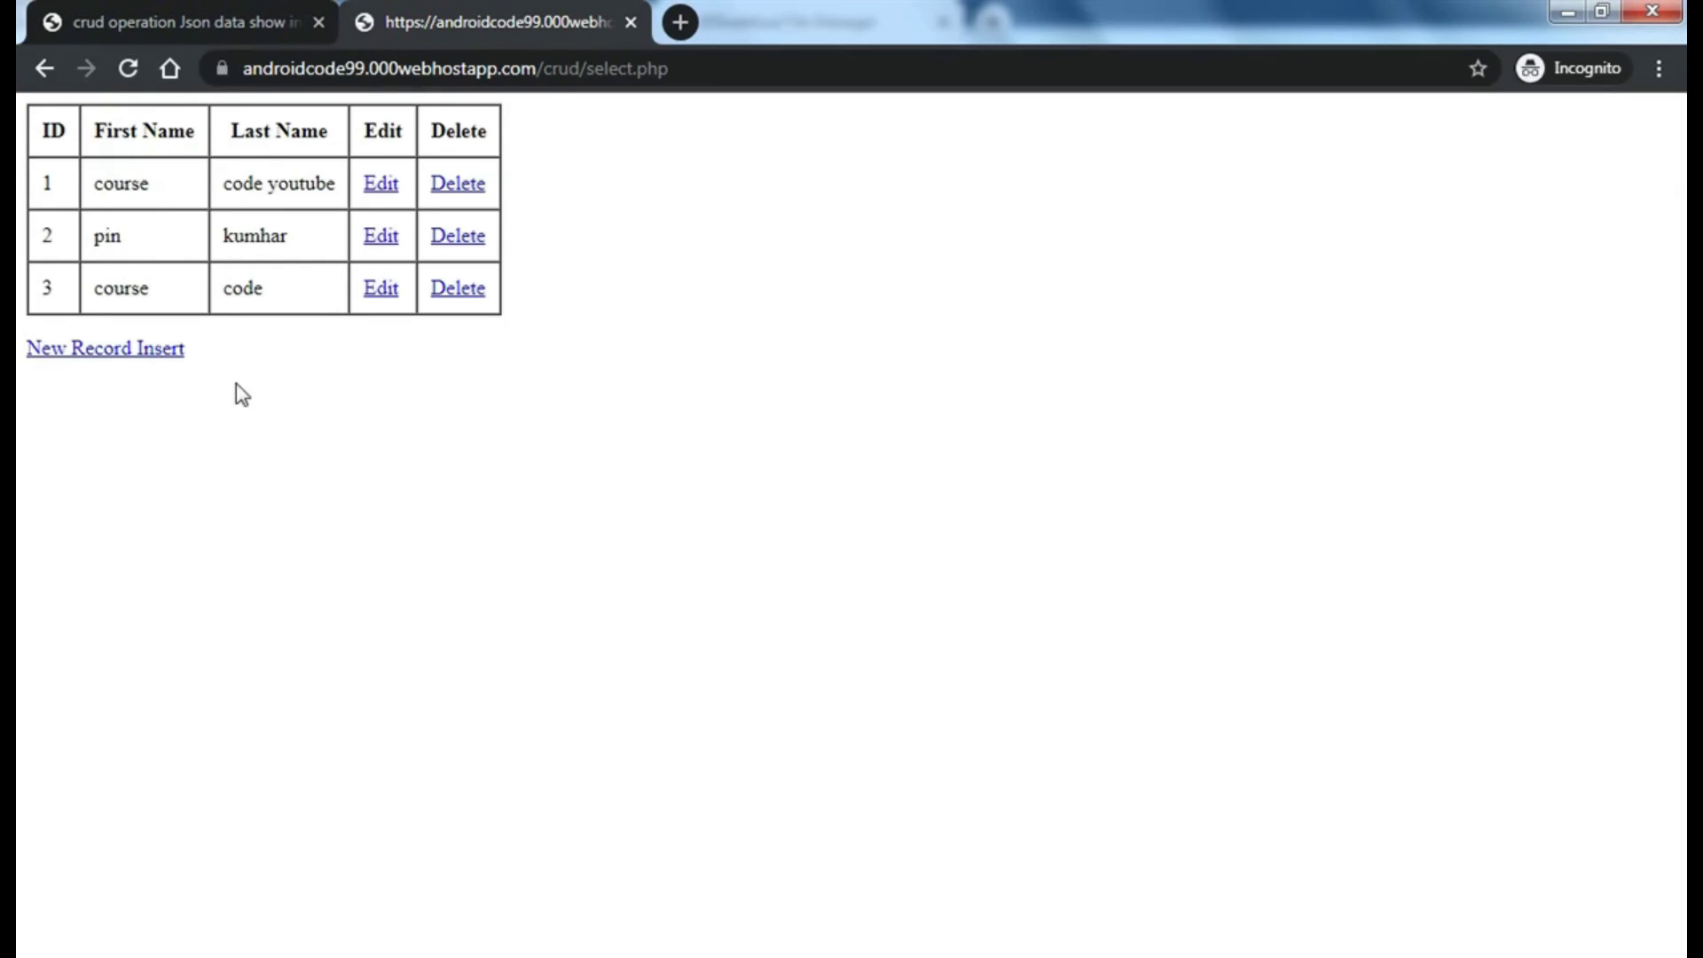
- Update record 1 to course channel / code, removing youtube from the last name
left_click(380, 184)
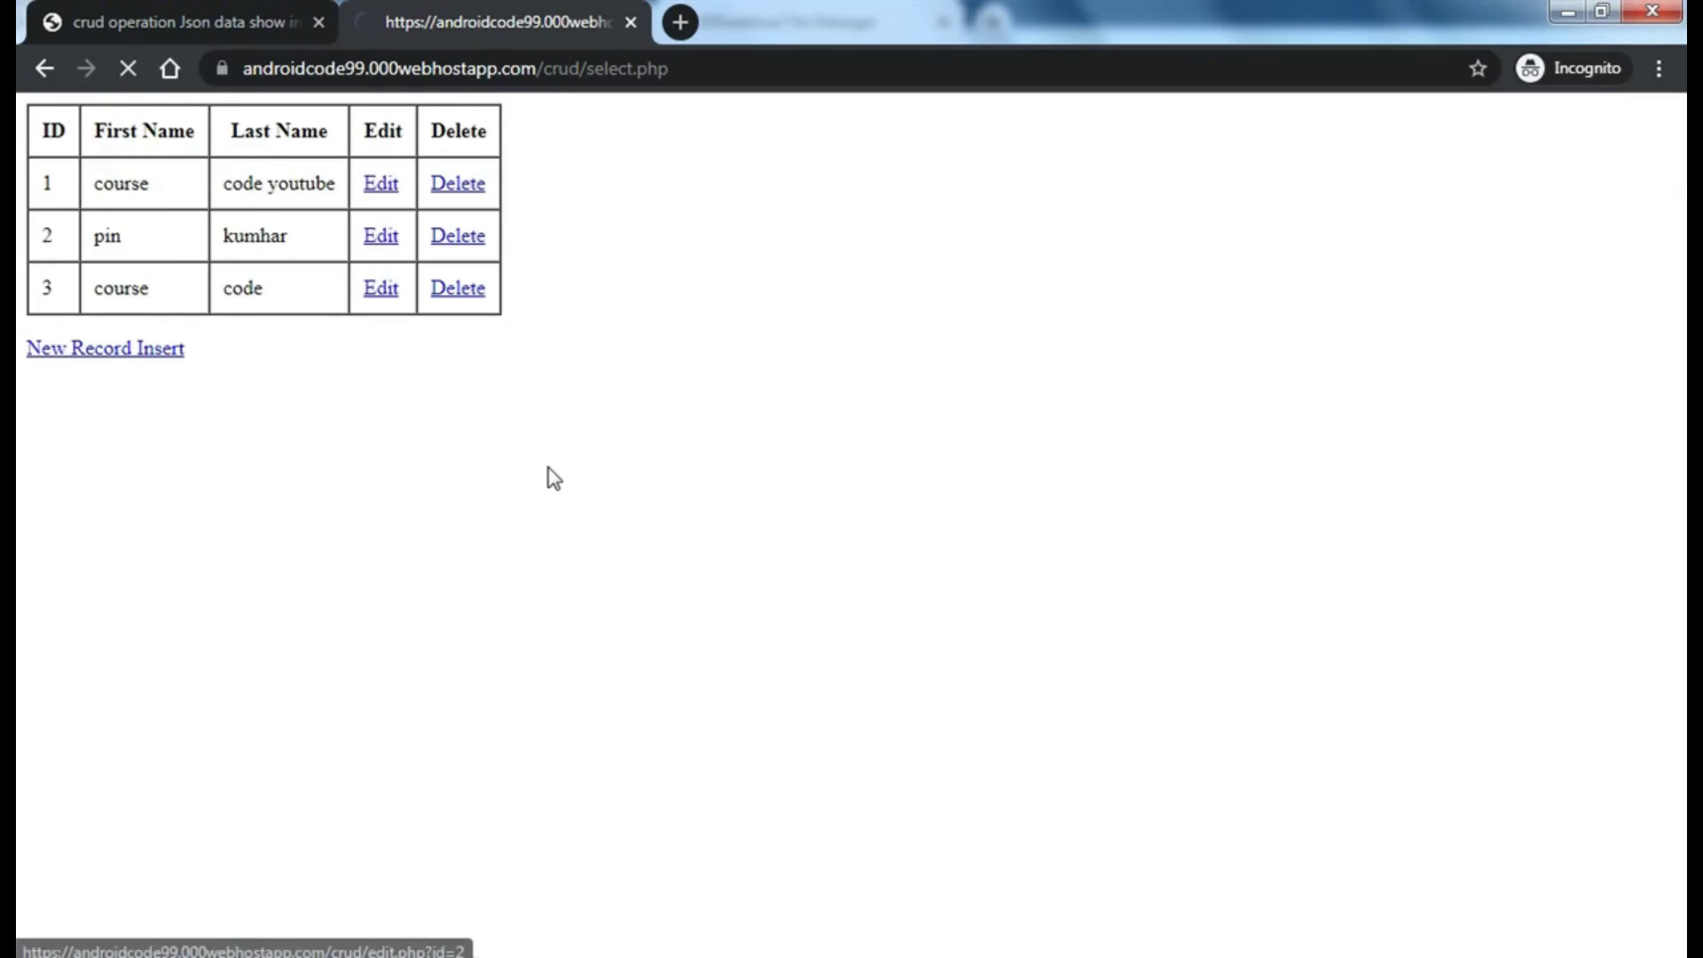
left_click_drag(239, 144, 177, 145)
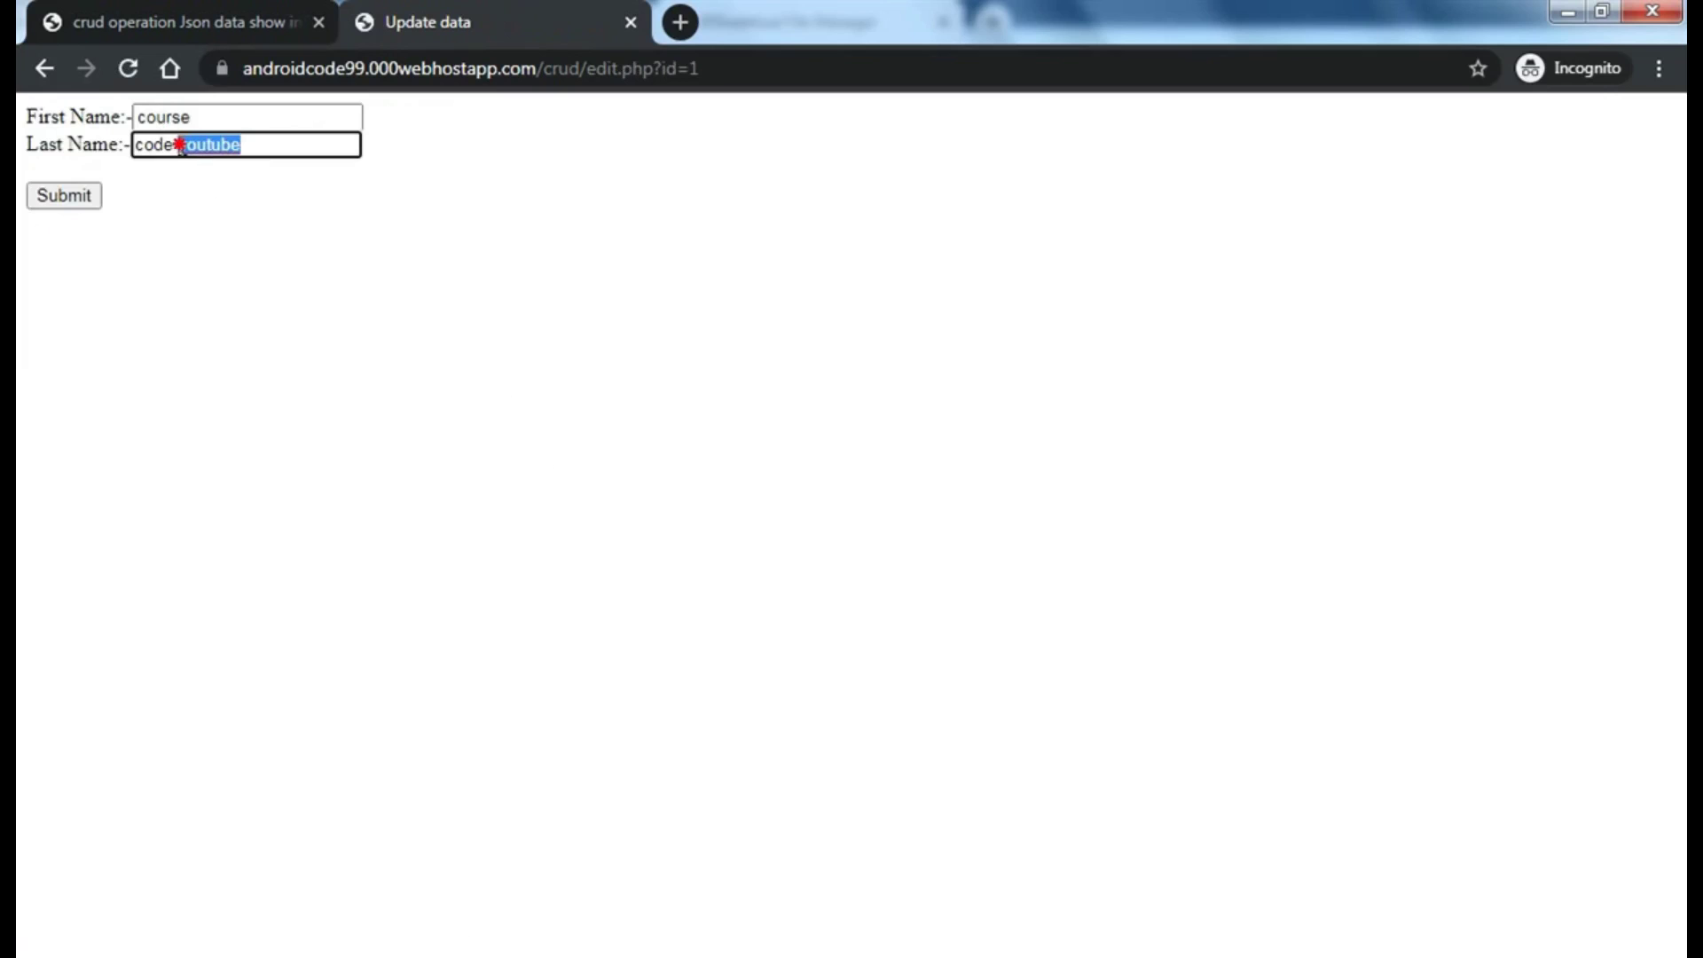
key("BackSpace")
left_click(256, 115)
type("c")
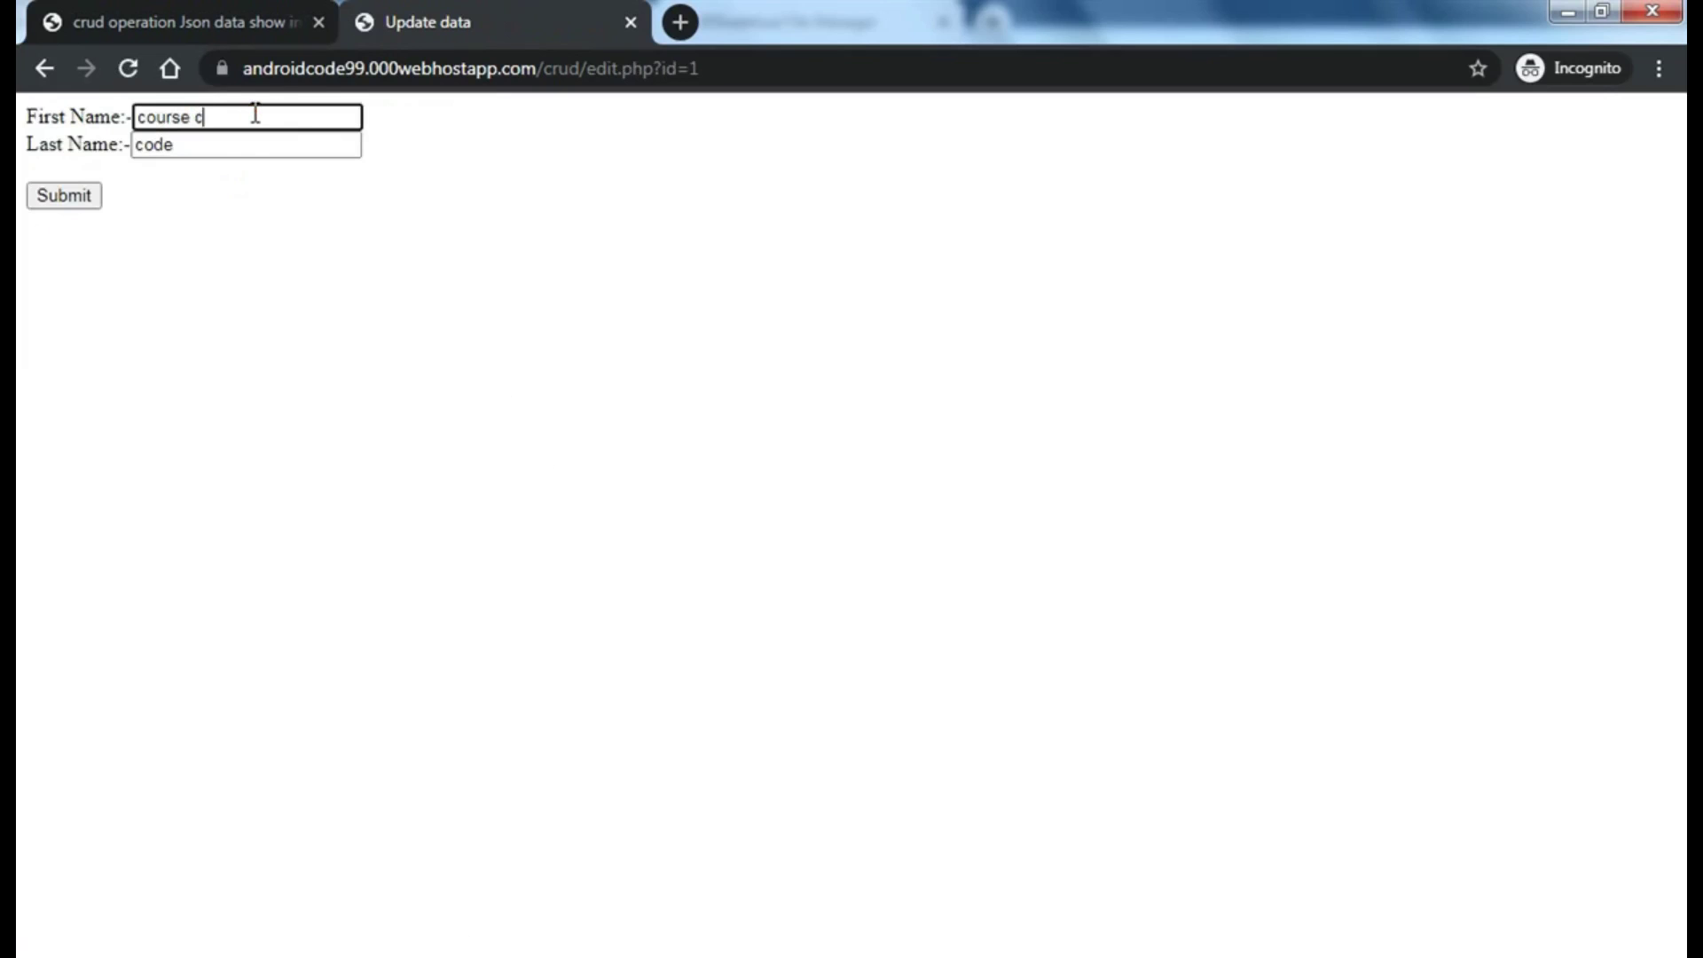
type("he")
type("nel")
left_click(58, 197)
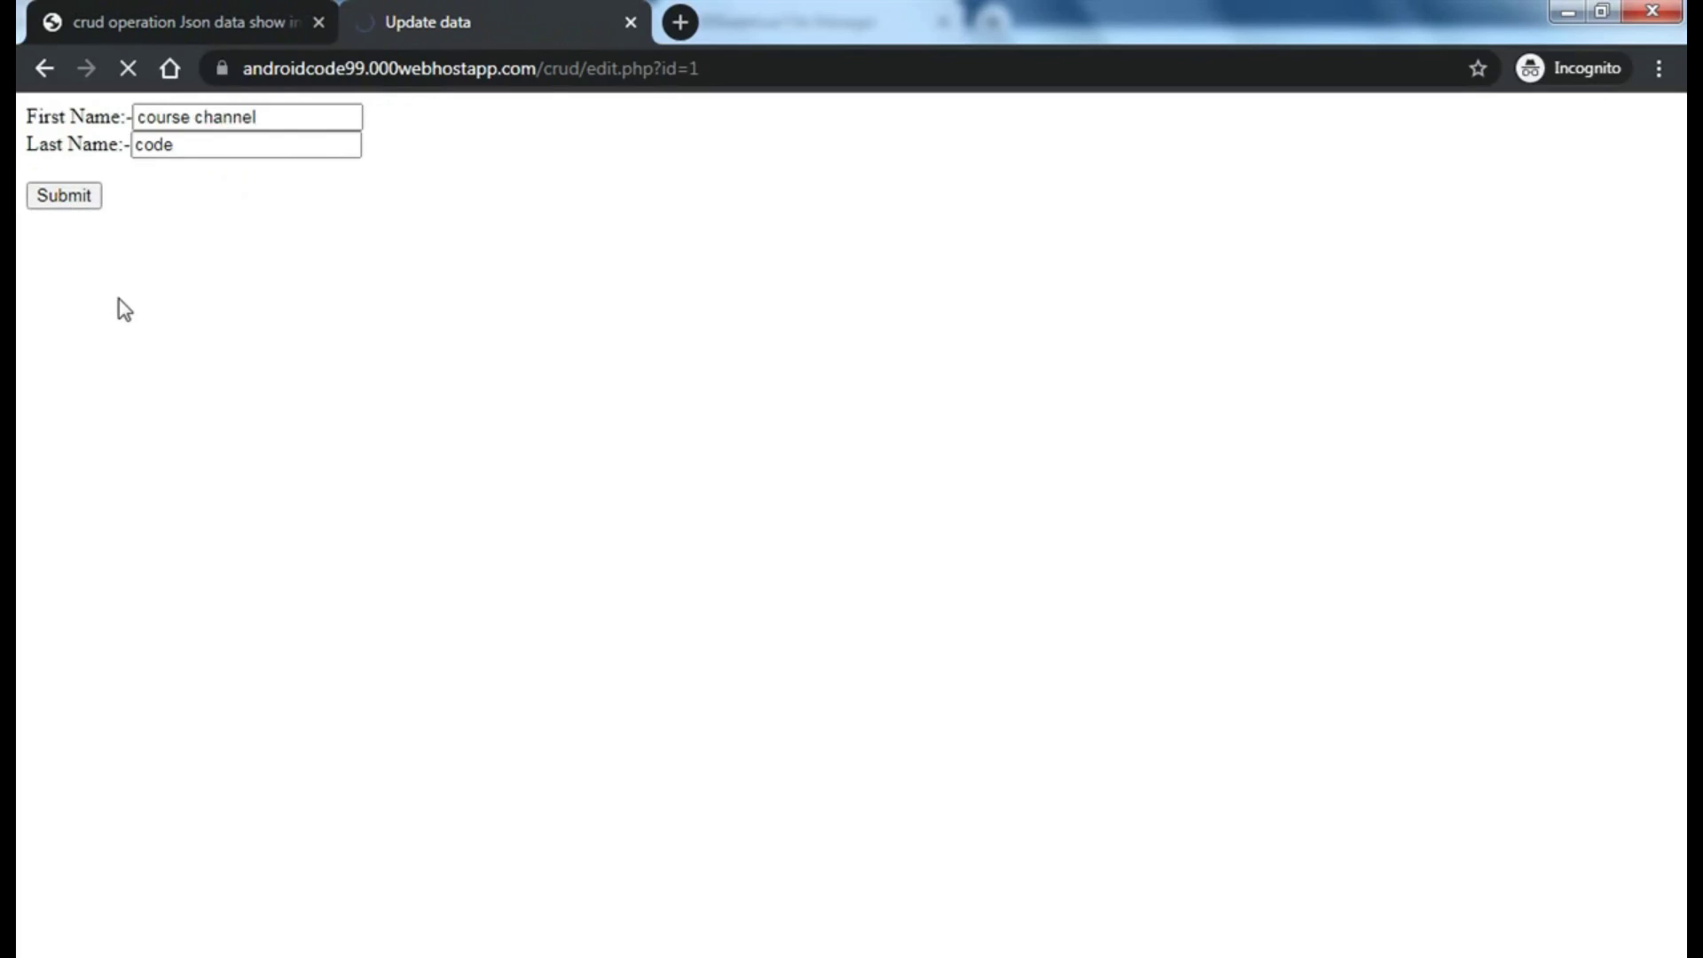
- Change record 3's last name to code YT and submit it
left_click(391, 290)
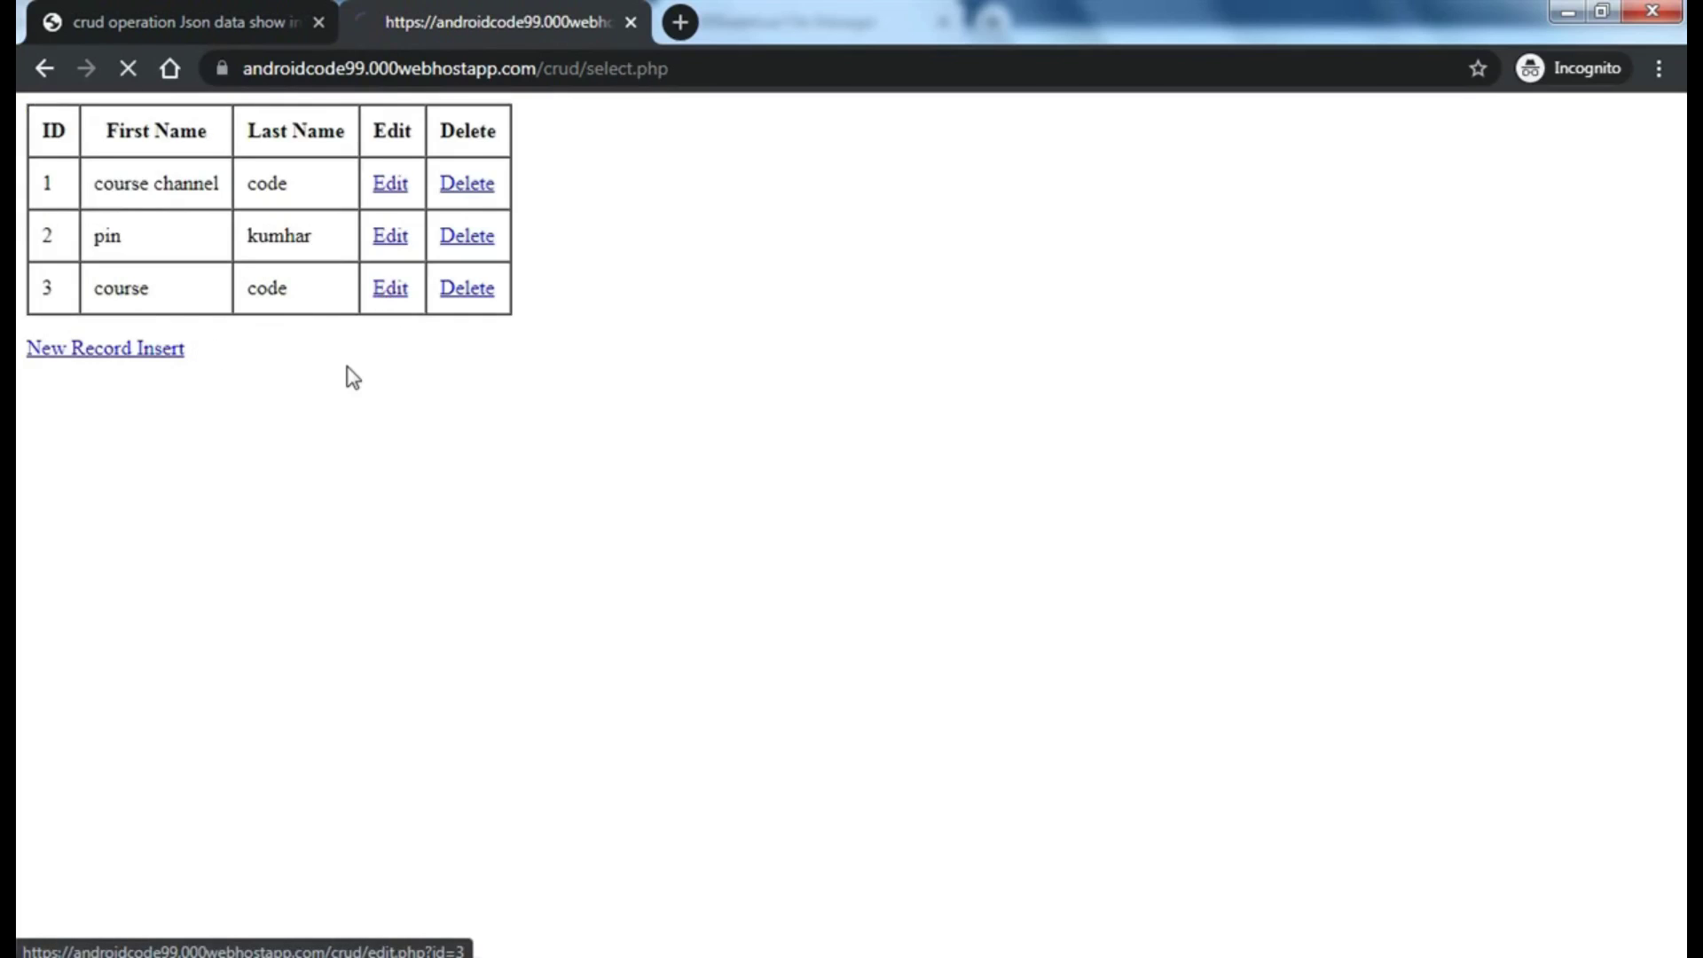
left_click(167, 116)
left_click(196, 146)
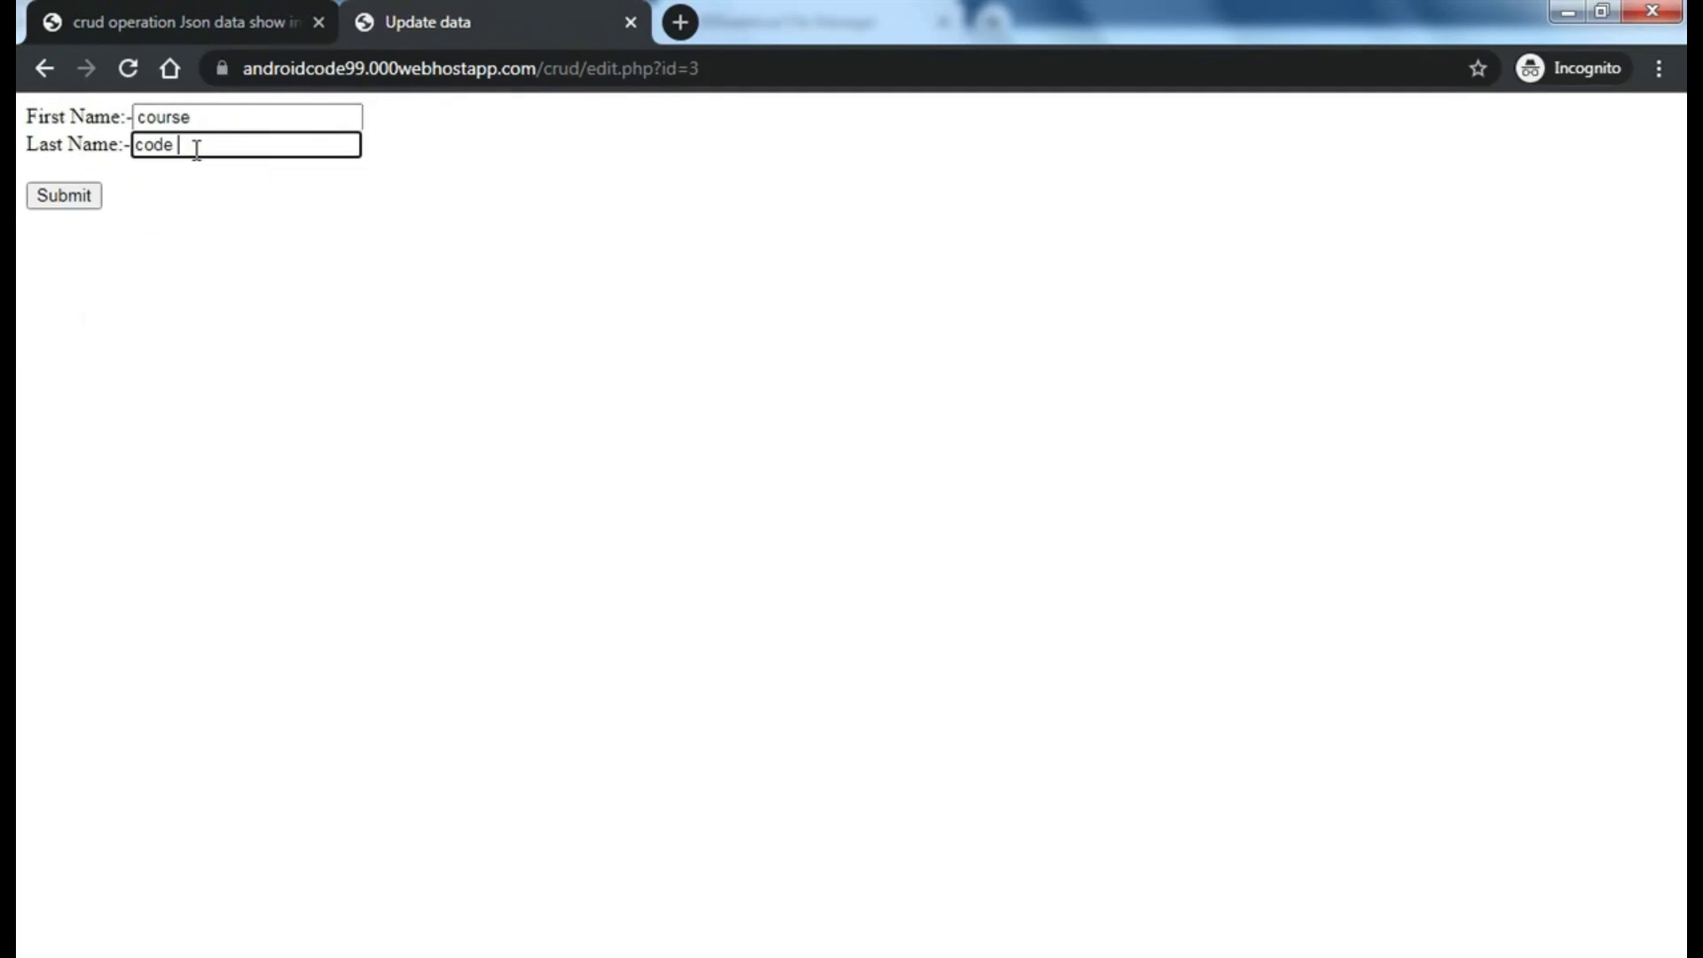
type("Yo")
type("T")
left_click(64, 195)
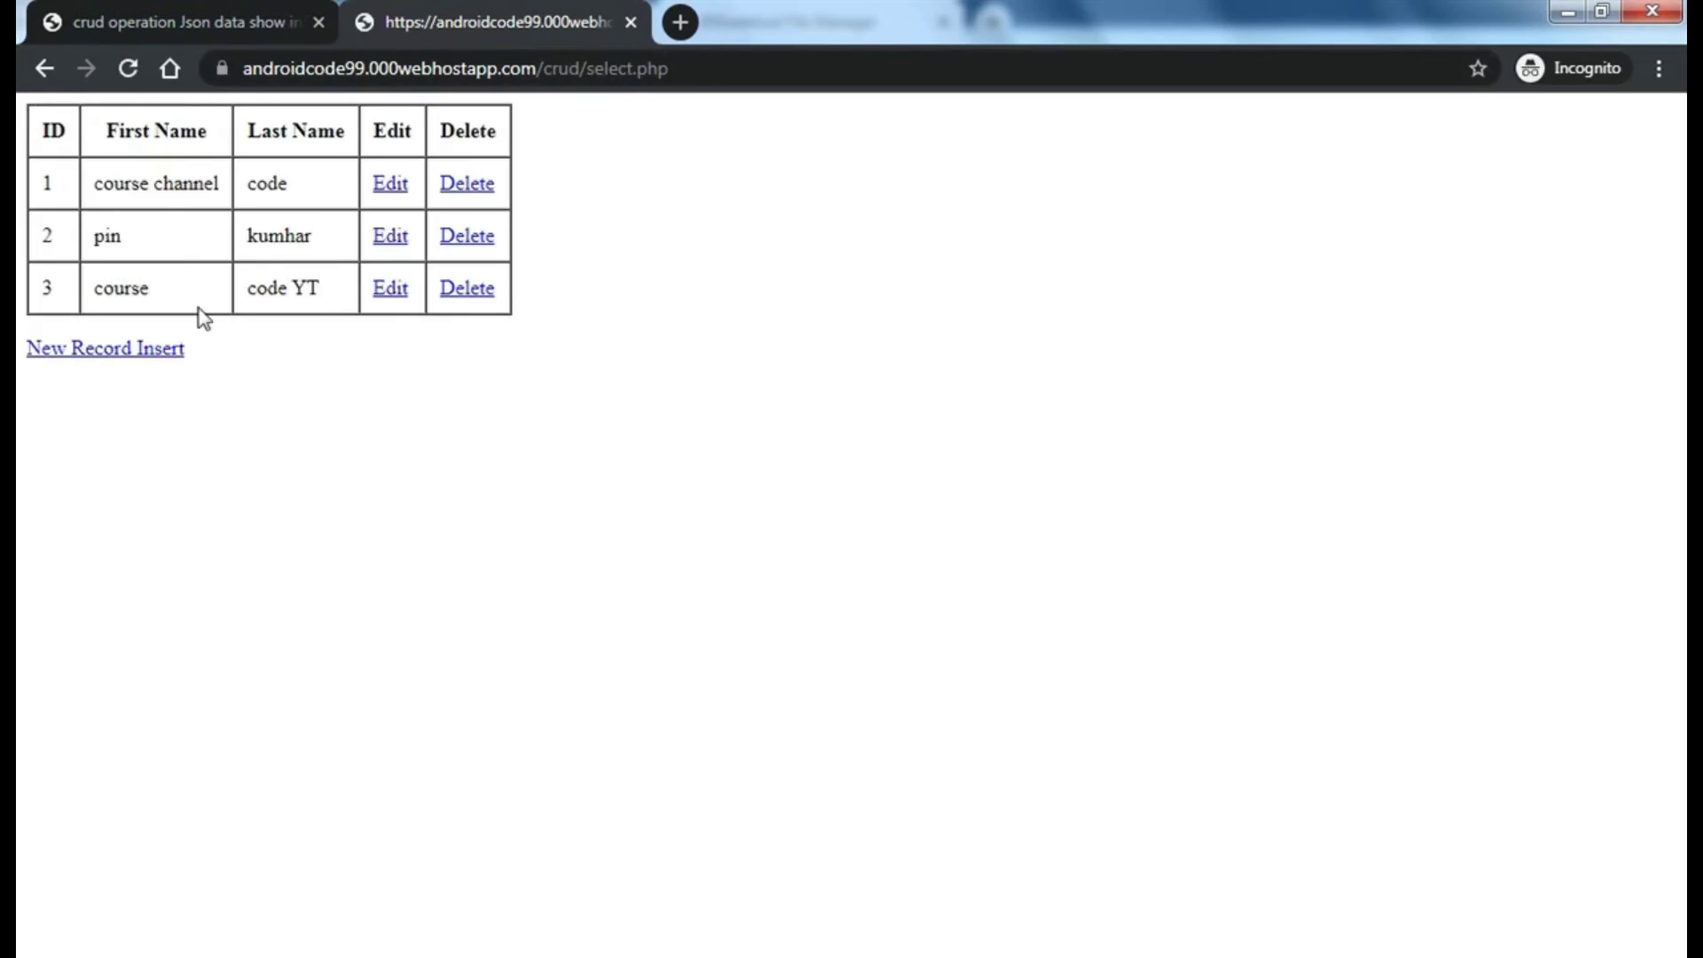
key("alt+Tab")
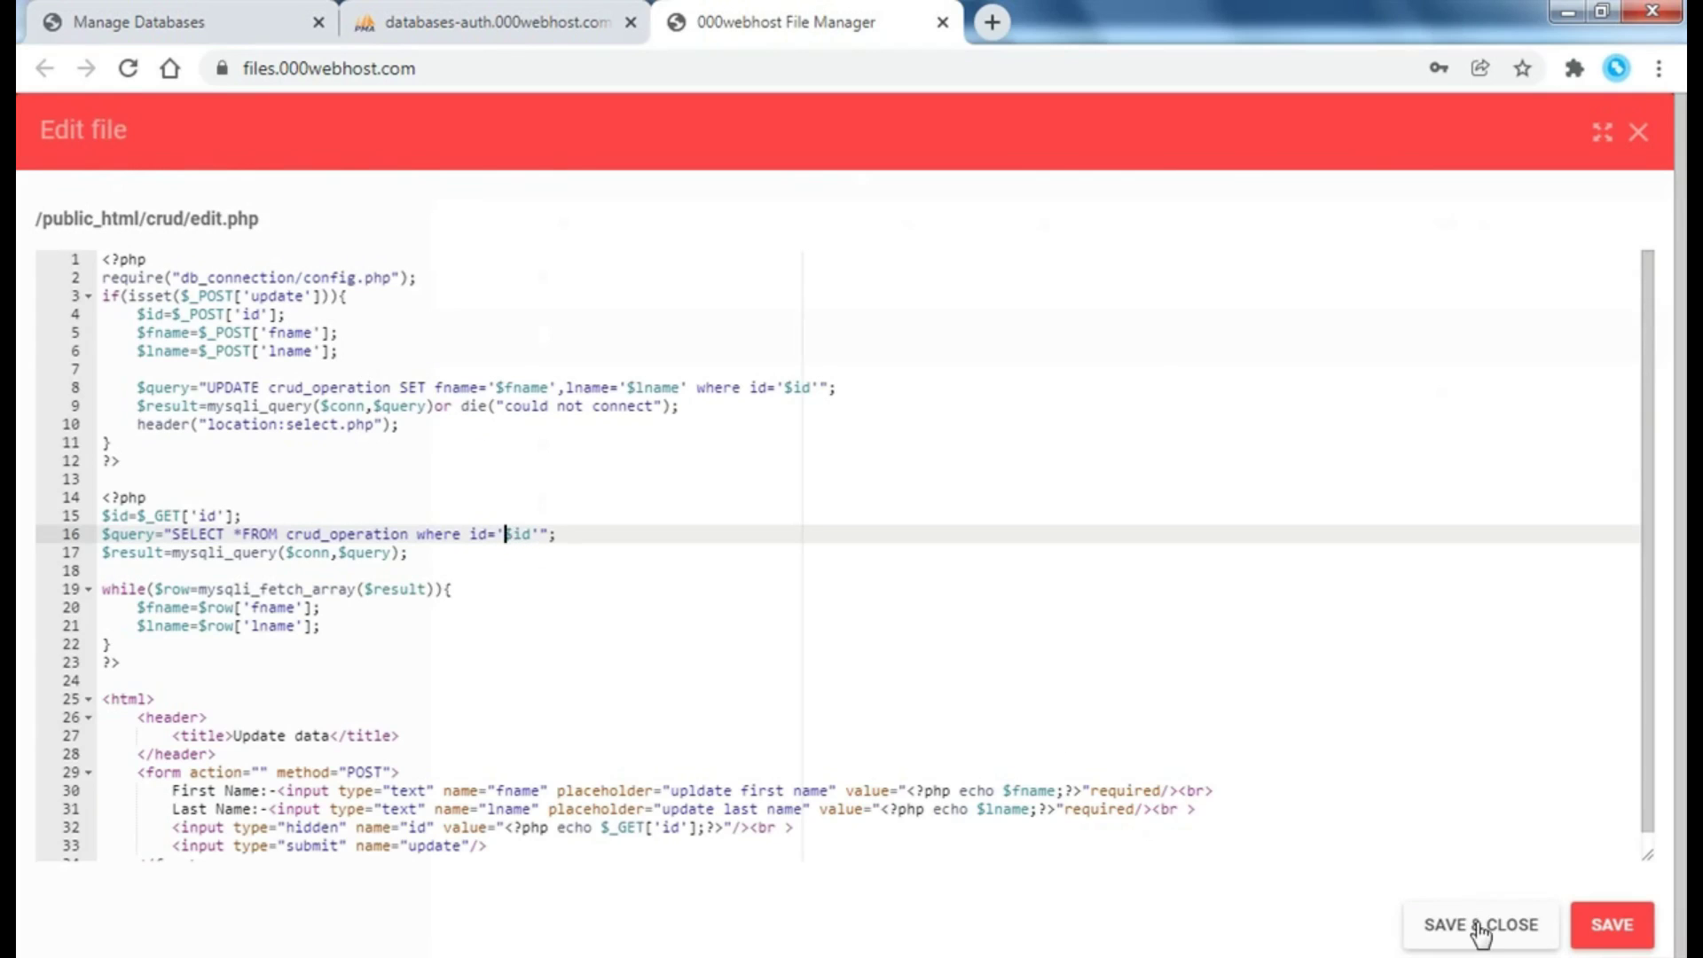
- Save and close edit.php, then create an empty delete.php file in the crud folder
left_click(1483, 927)
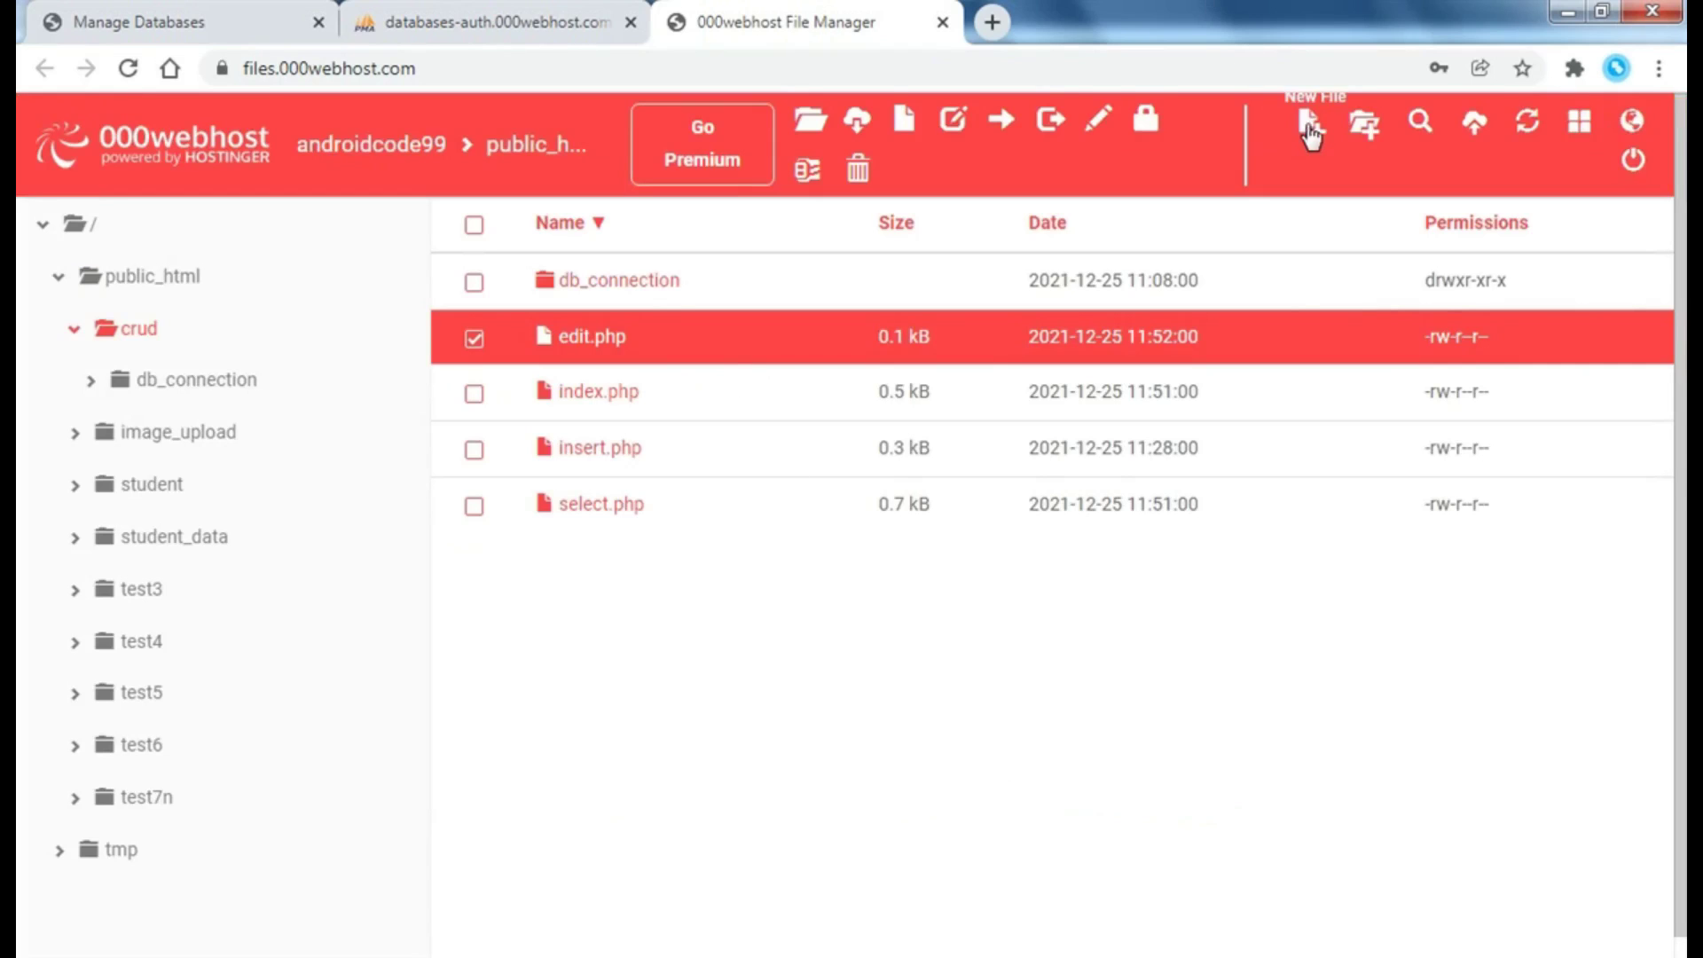
left_click(1310, 123)
type("del")
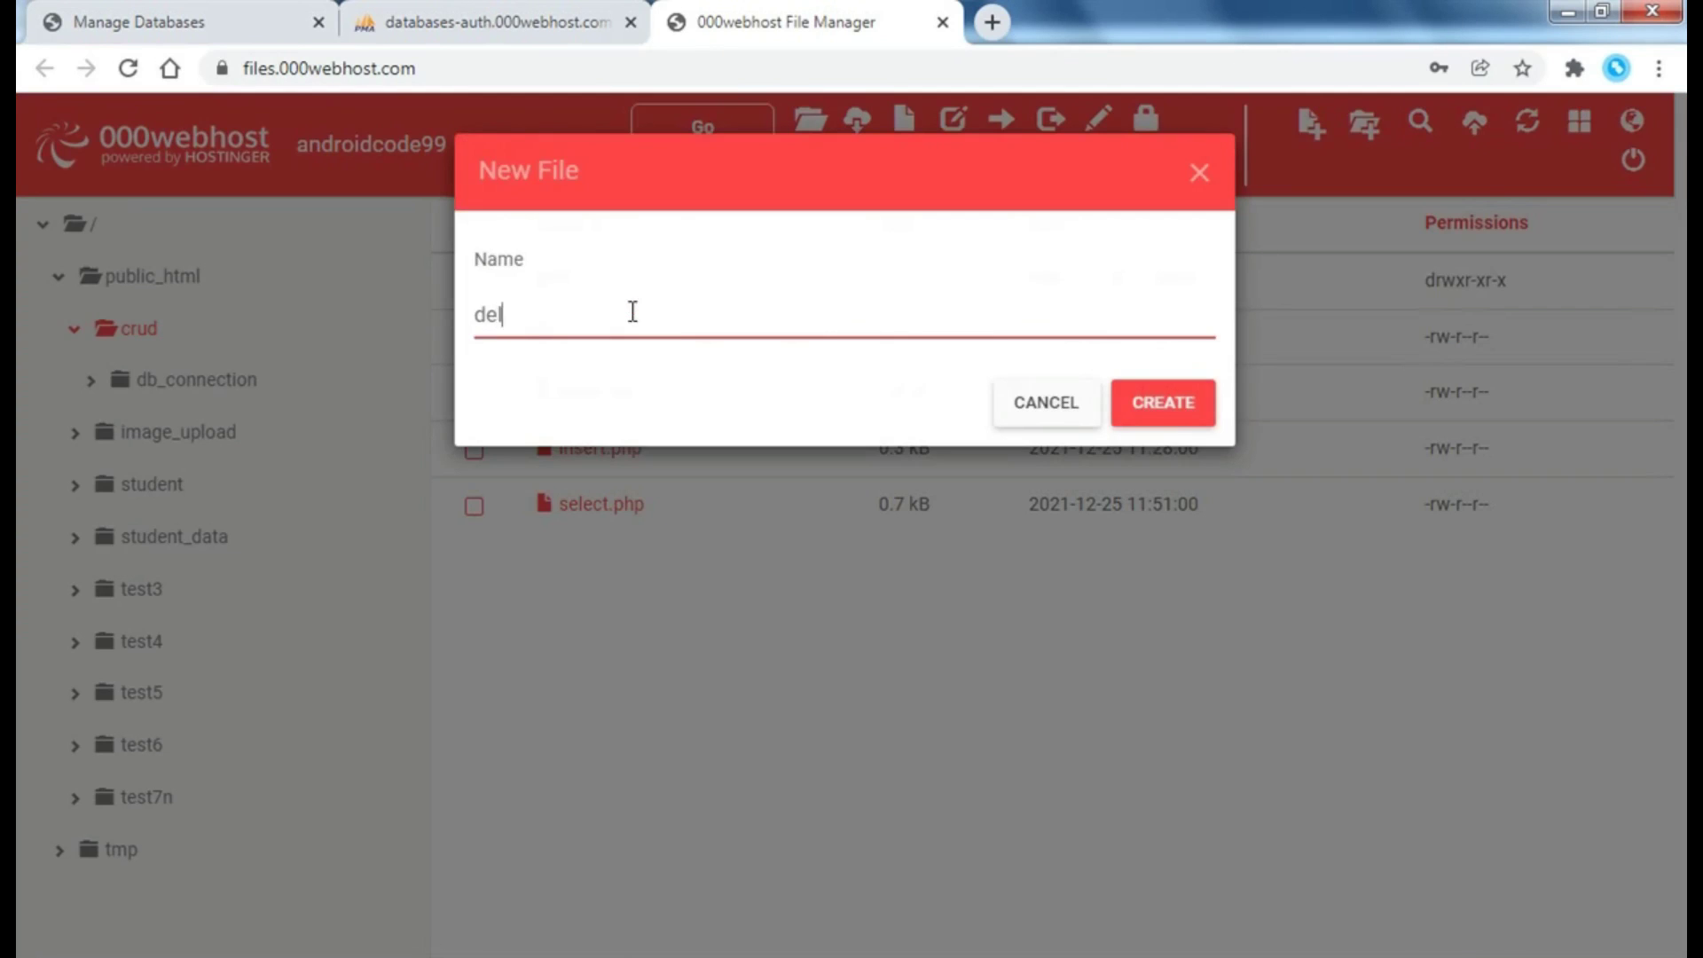
type("ete")
key("BackSpace")
key("BackSpace")
type("php")
key("Return")
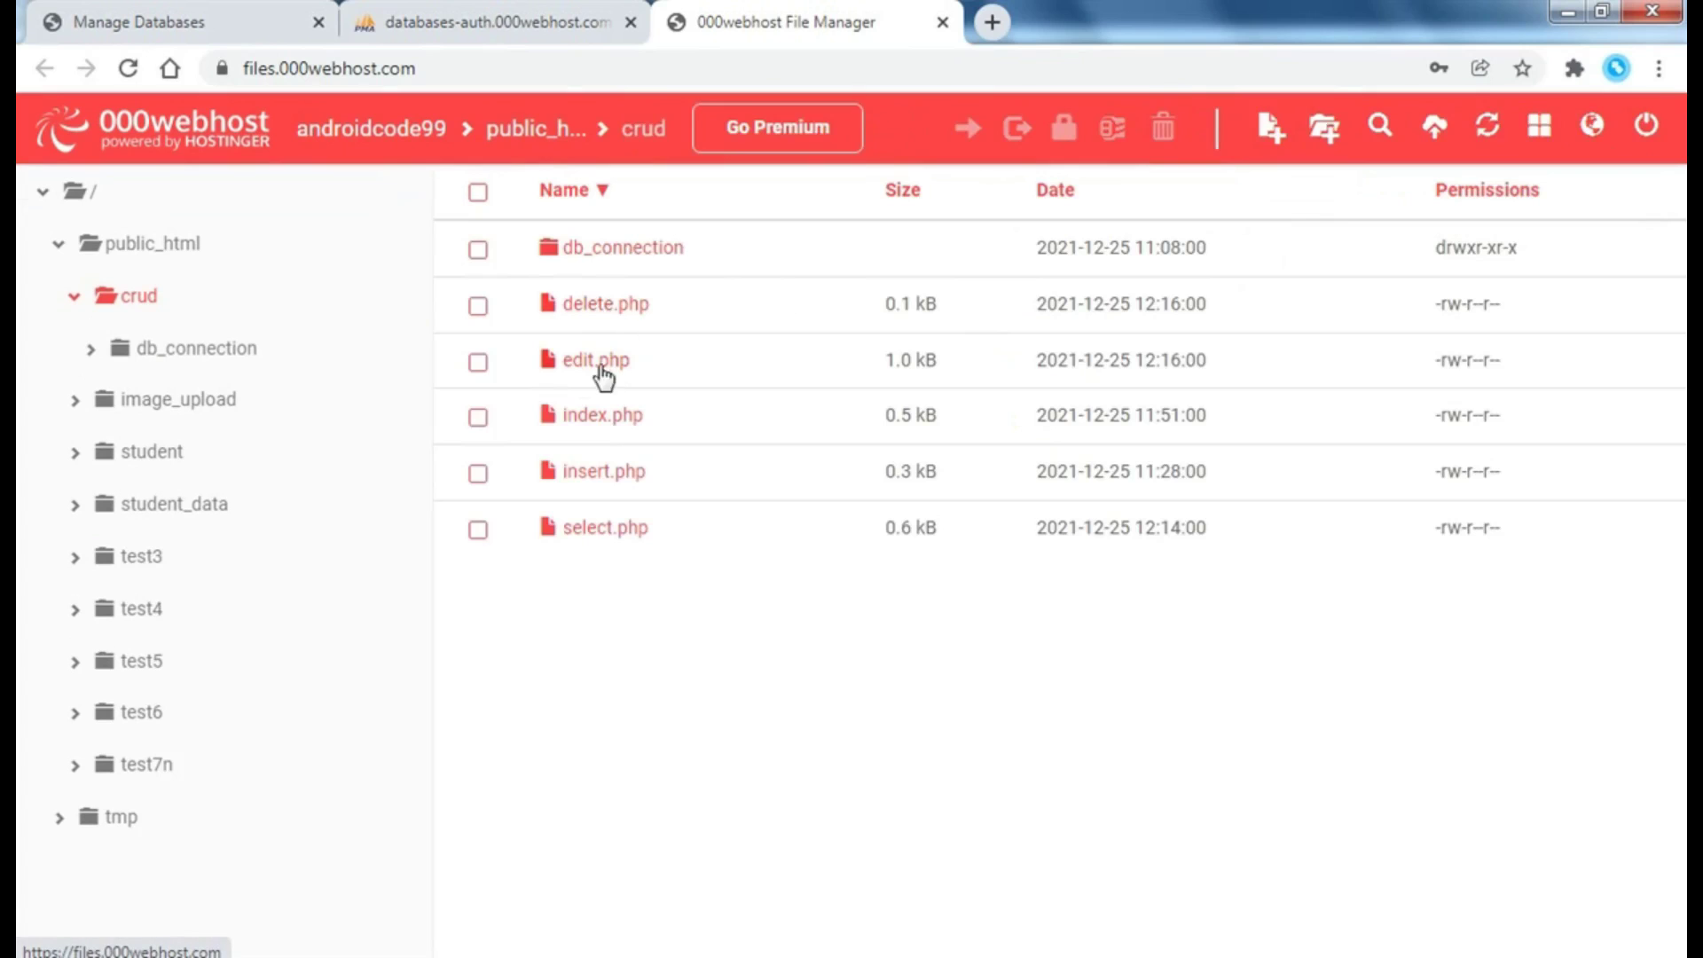
left_click(607, 306)
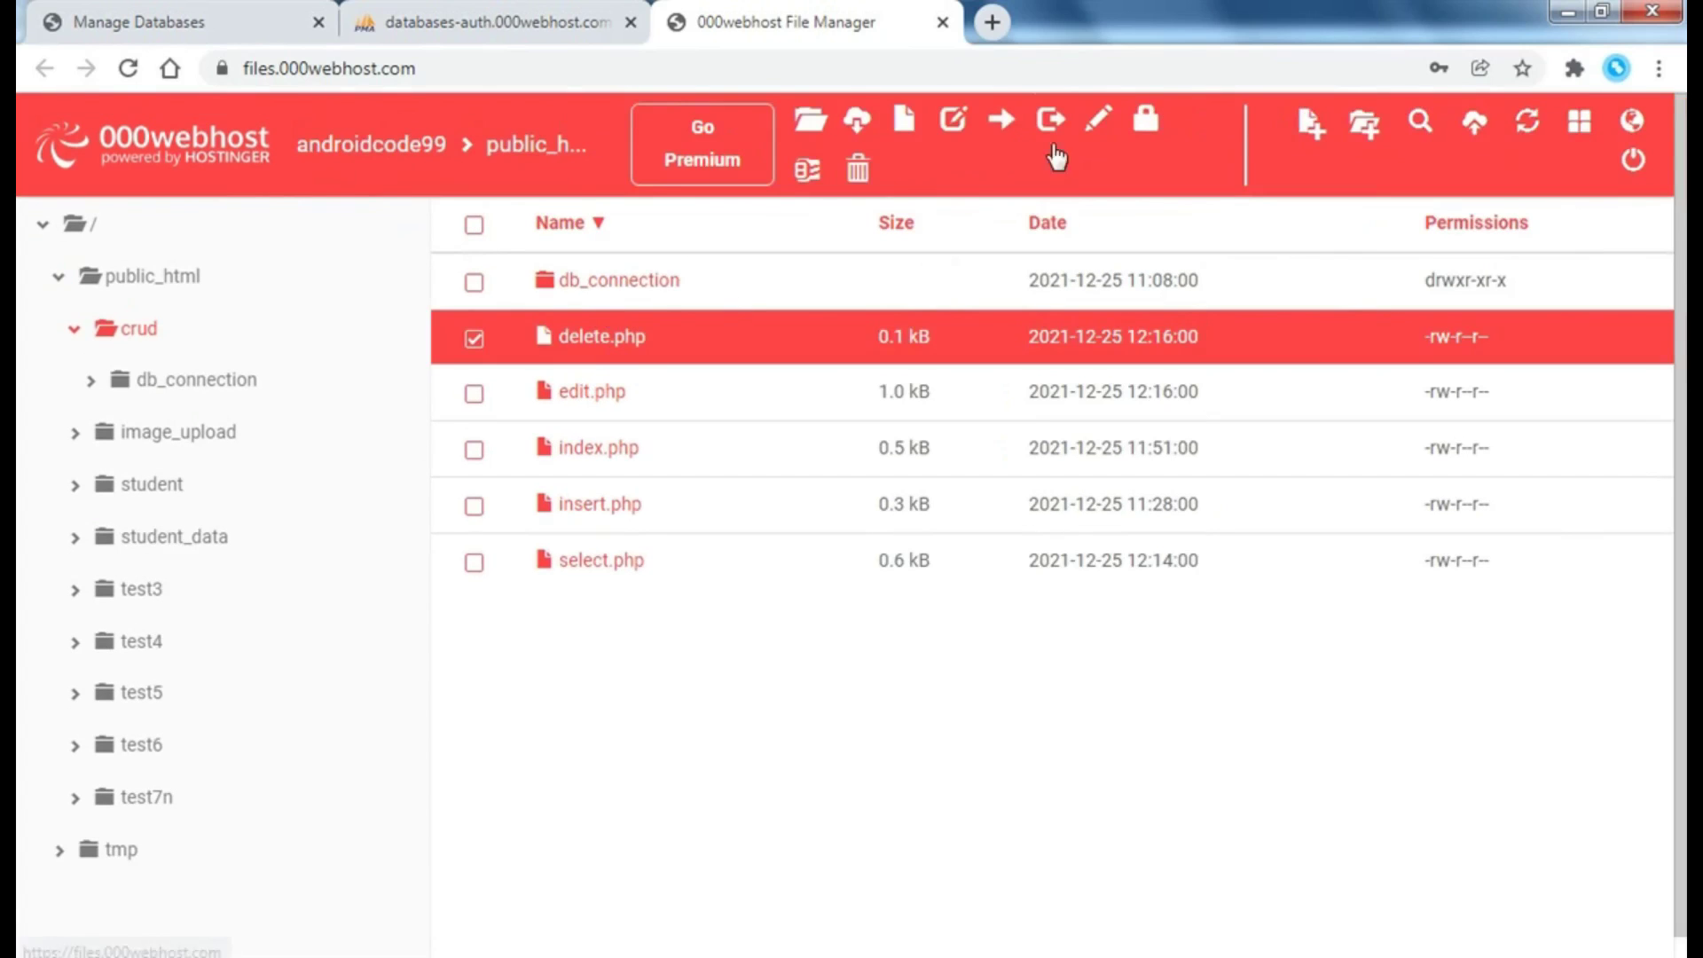
- Open delete.php and add PHP tags with require("_connection/config.php")
left_click(821, 134)
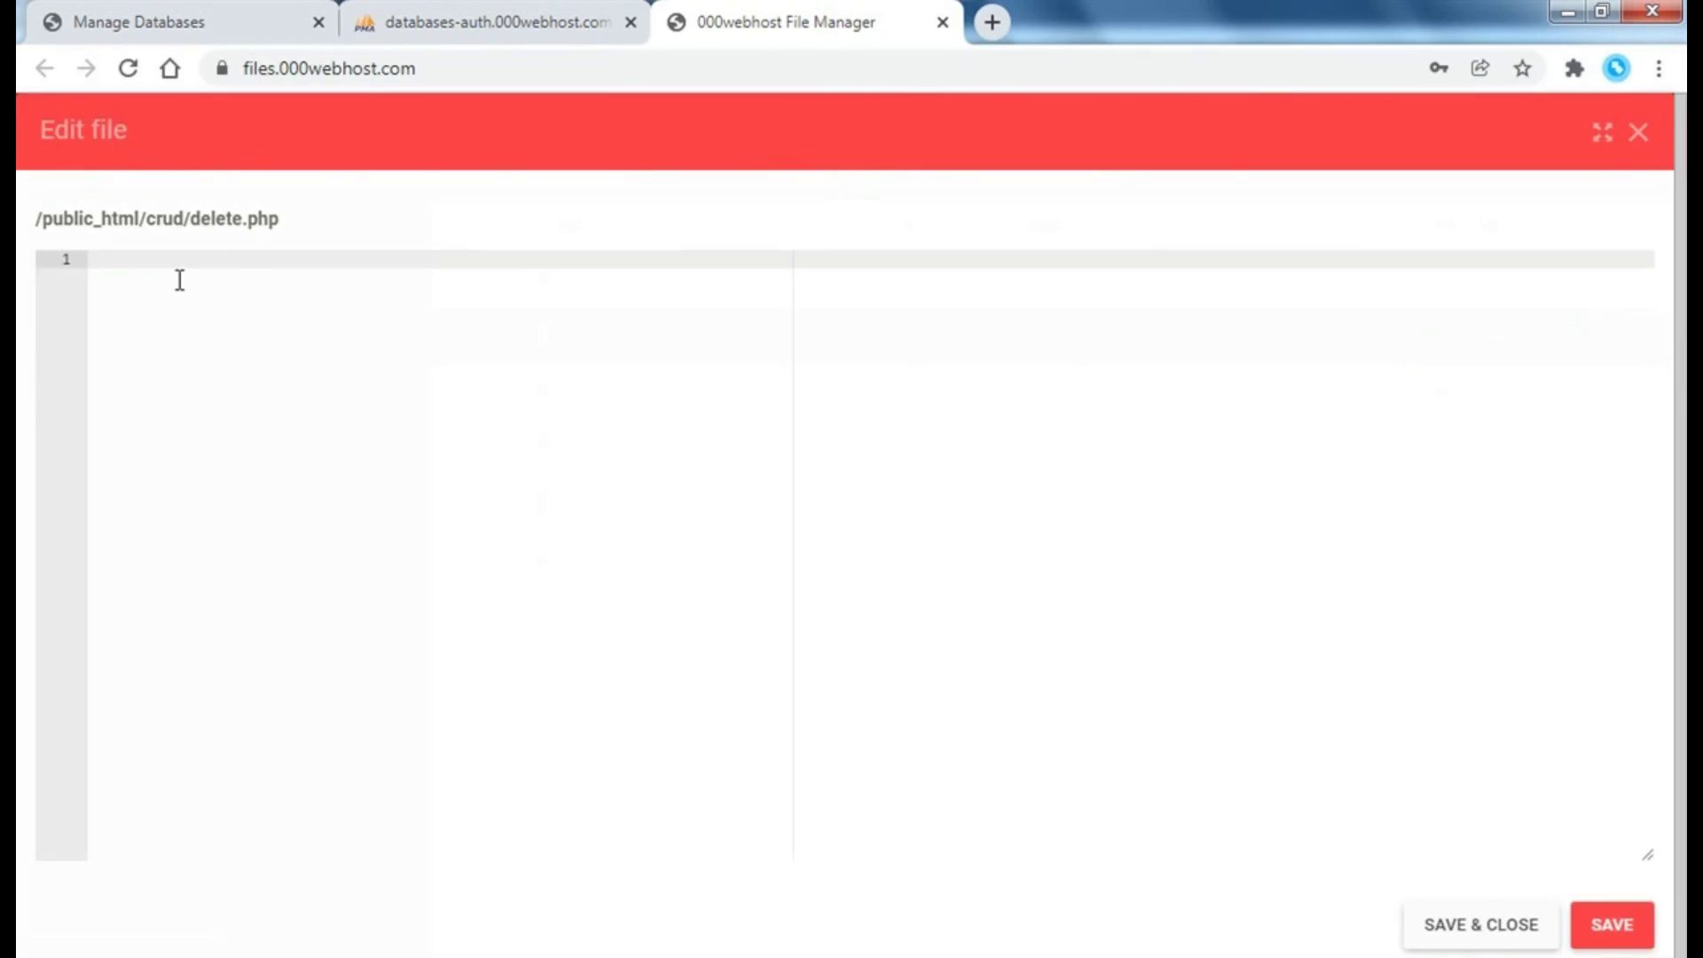
type("<?ph")
type("p")
key("Return")
type("<")
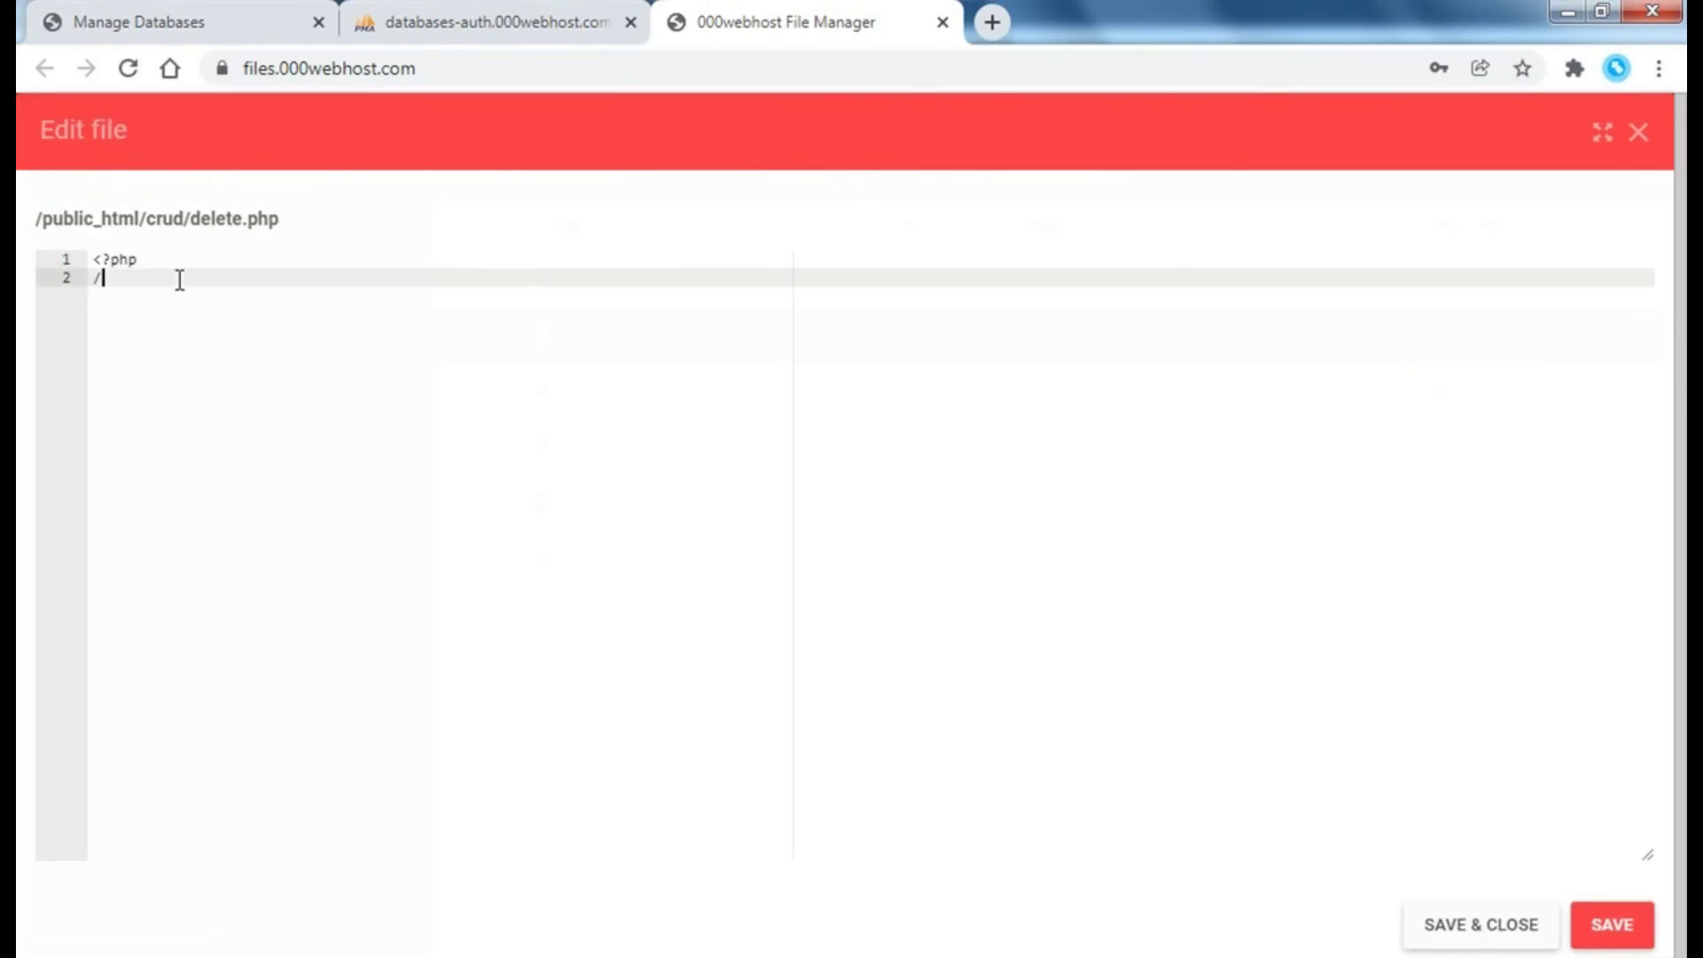
key("Up")
key("End")
key("Return")
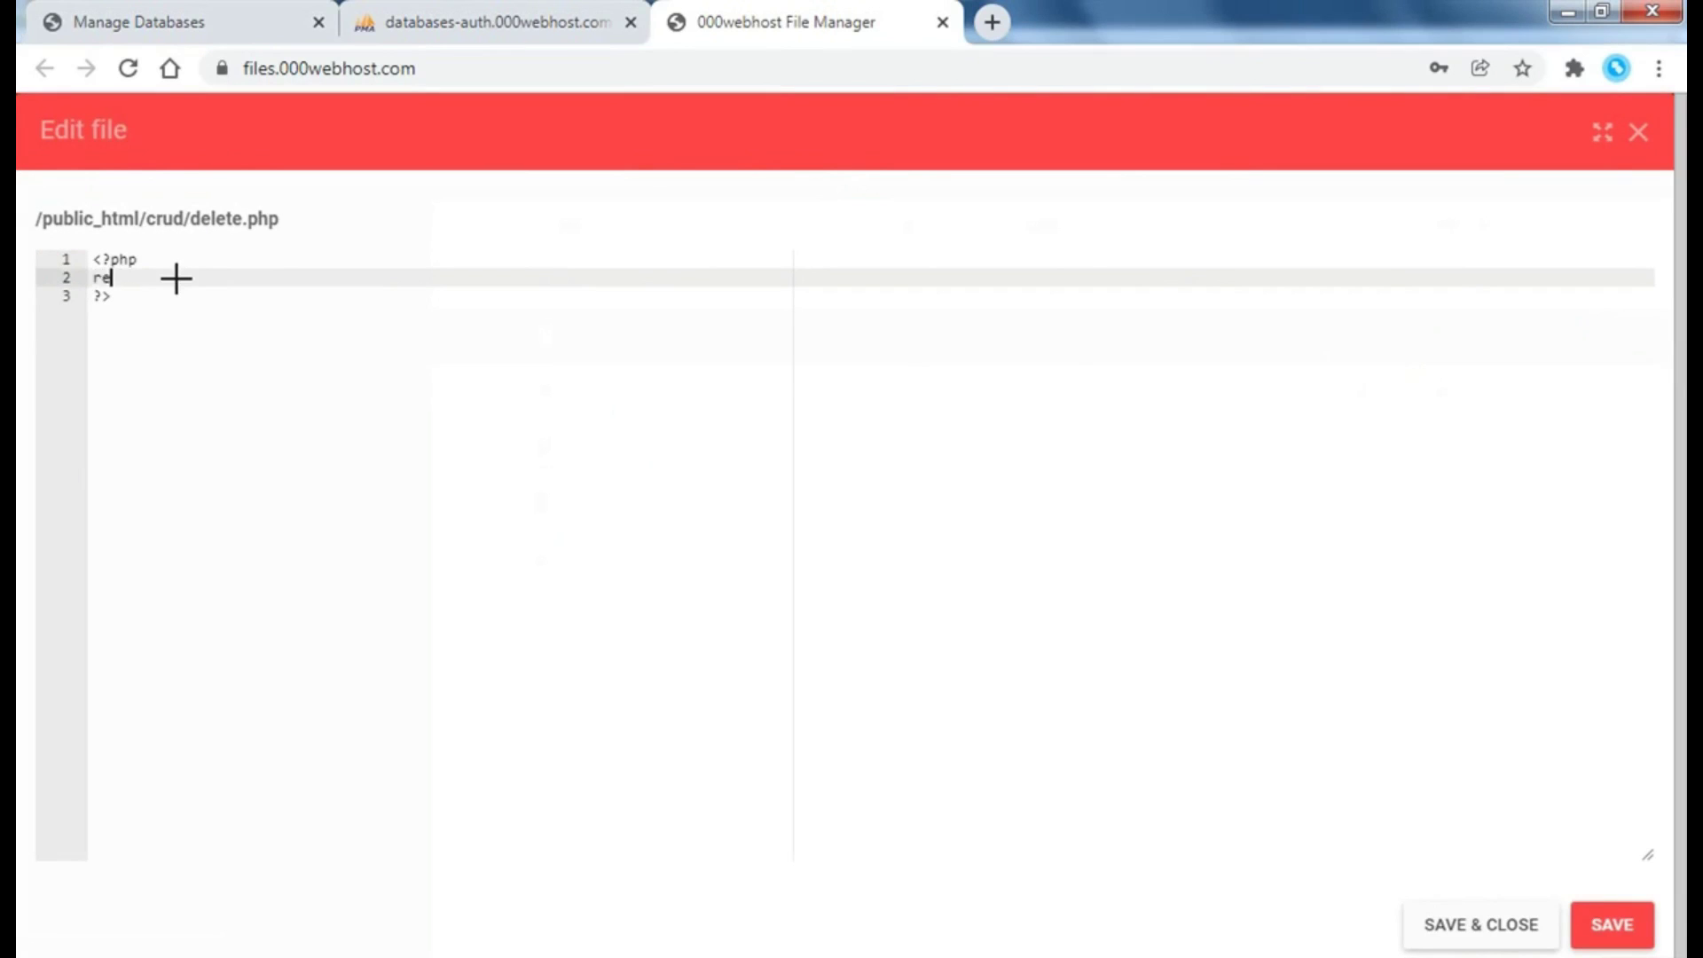
type("quire(\"")
key("BackSpace")
type("_connecti")
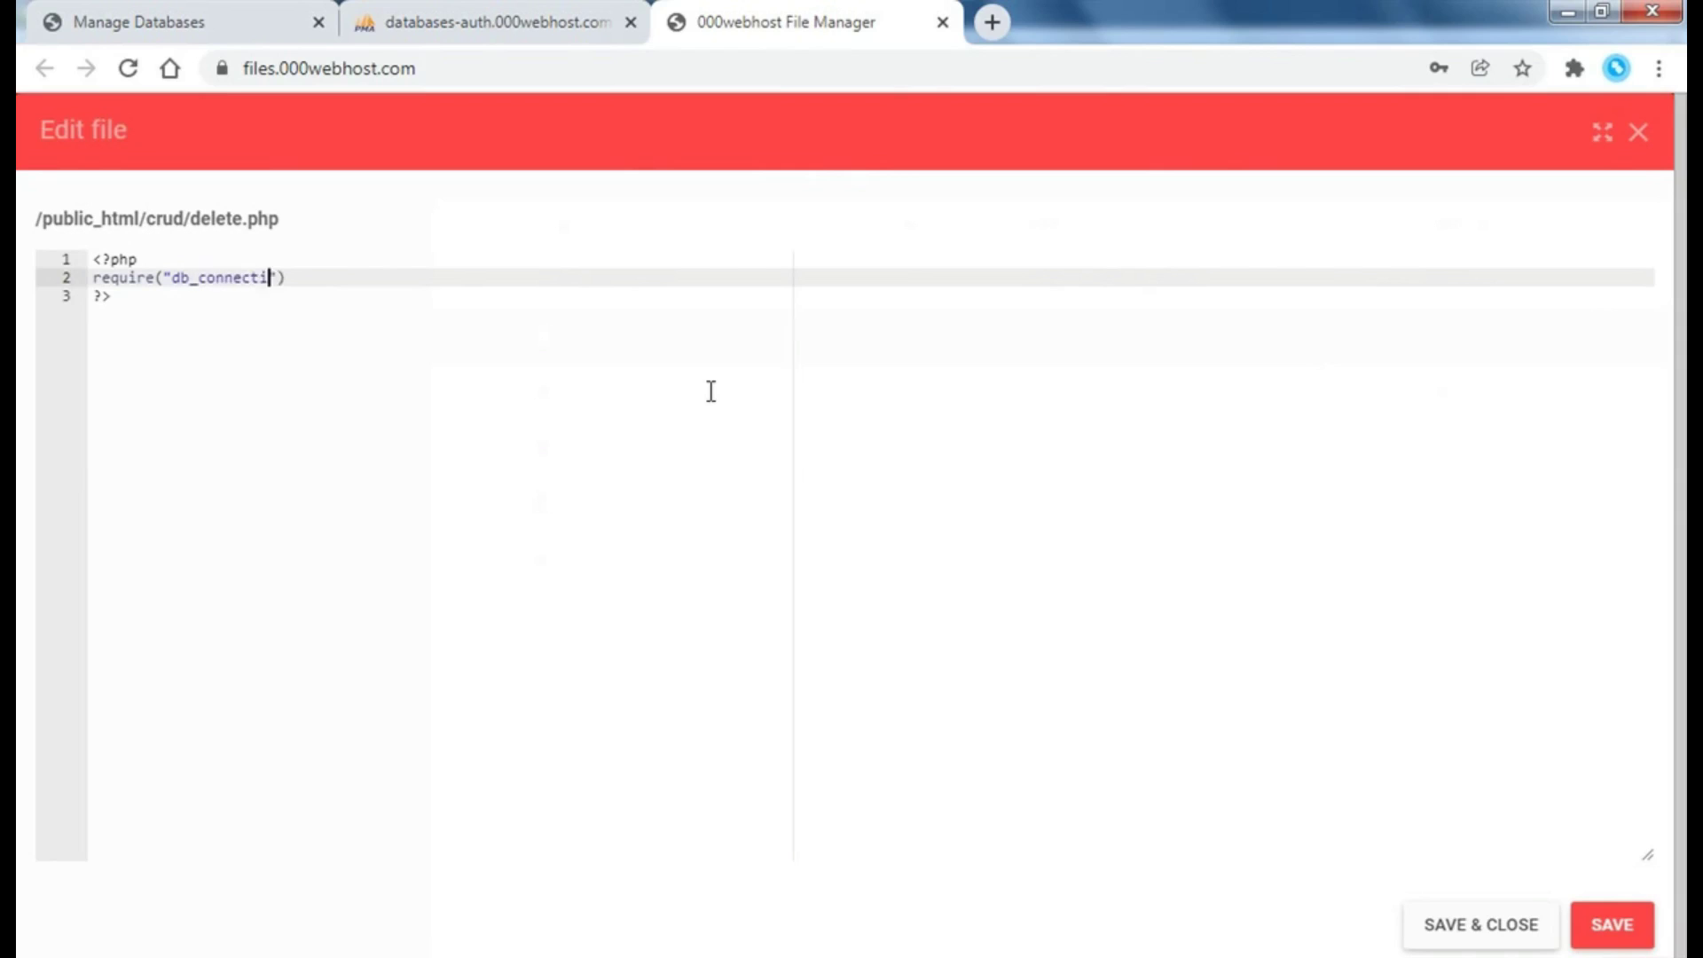
type("on/co")
type("nfig.php")
- Add $id=$_GET['id'], the DELETE FROM crud_operation WHERE id='$id' query and mysqli_query call
key("Return")
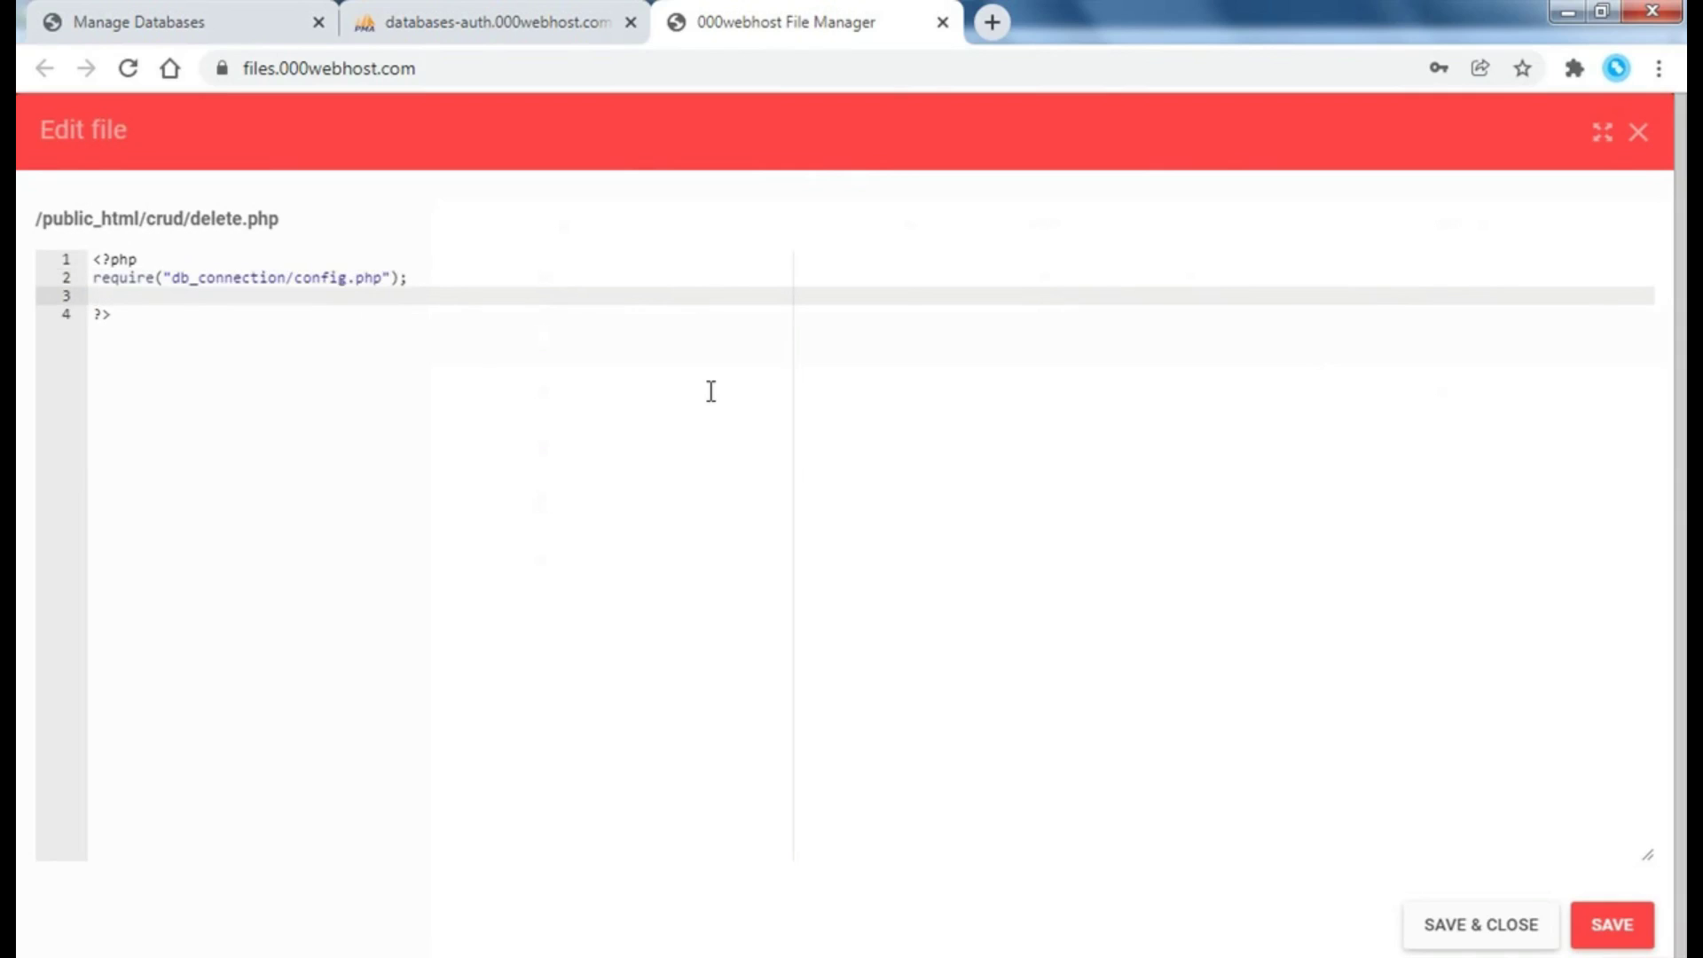
type("$id=")
type("%$")
type("$")
type("_GET[")
type("'id")
type(";")
key("Return")
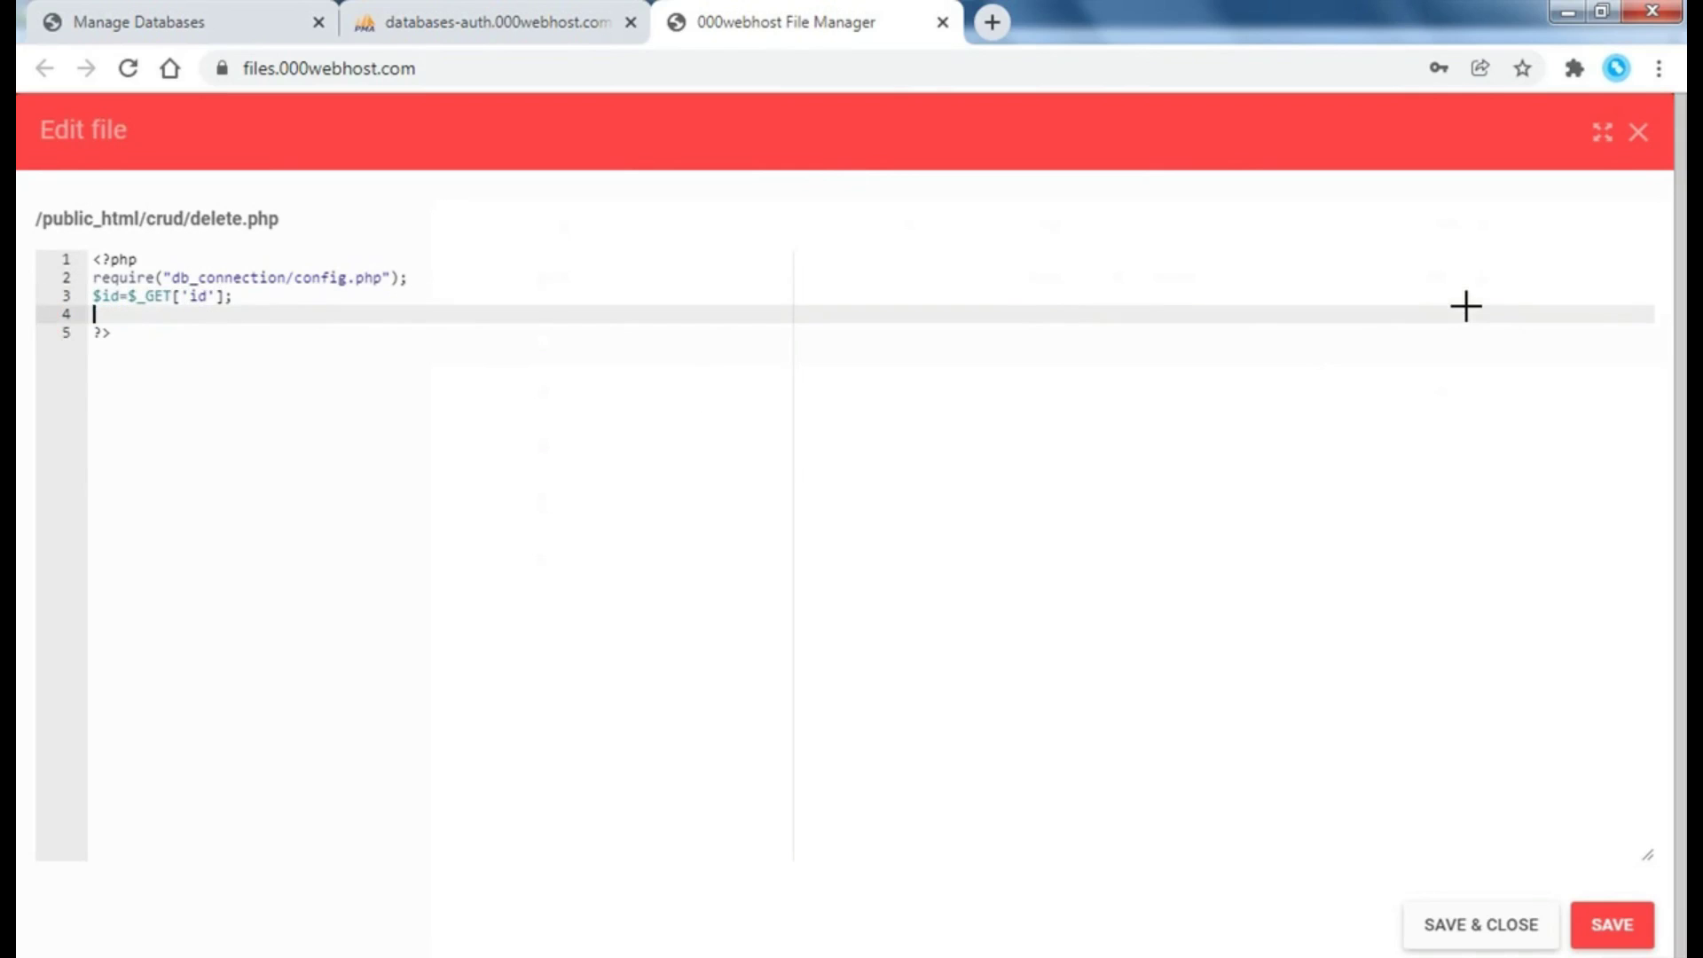
type("query=")
type("\"")
type("DELETE ")
type("FROM")
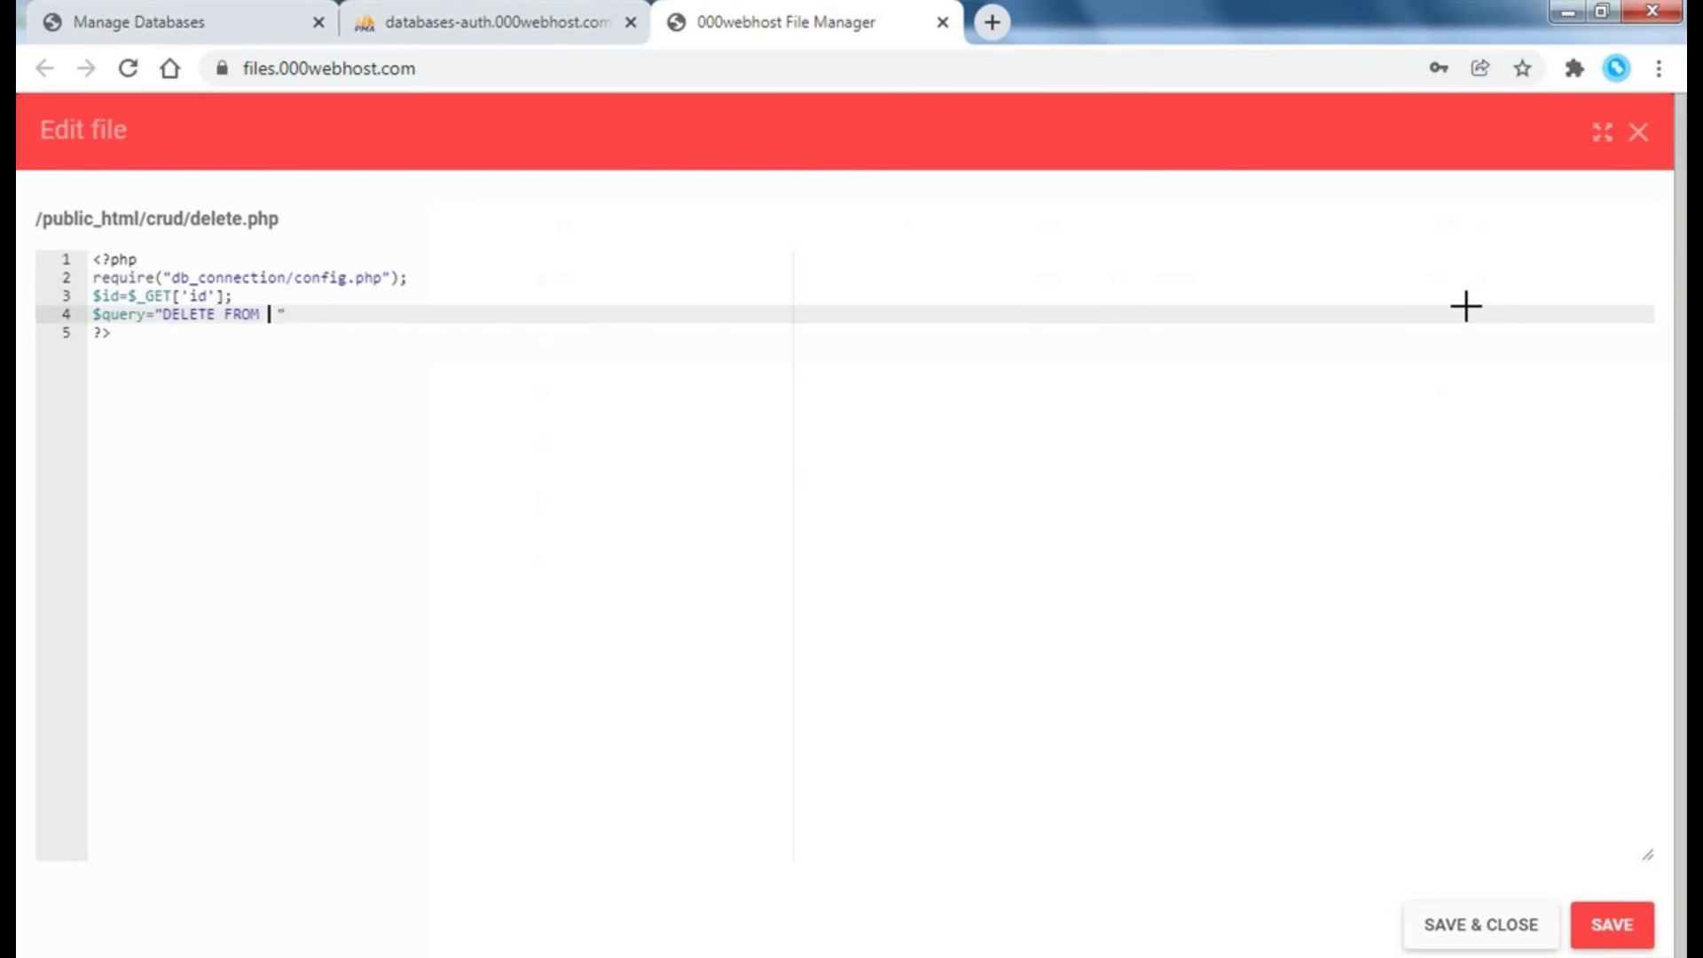
left_click(502, 13)
key("ctrl+c")
left_click(781, 13)
key("ctrl+v")
type("HERE id='")
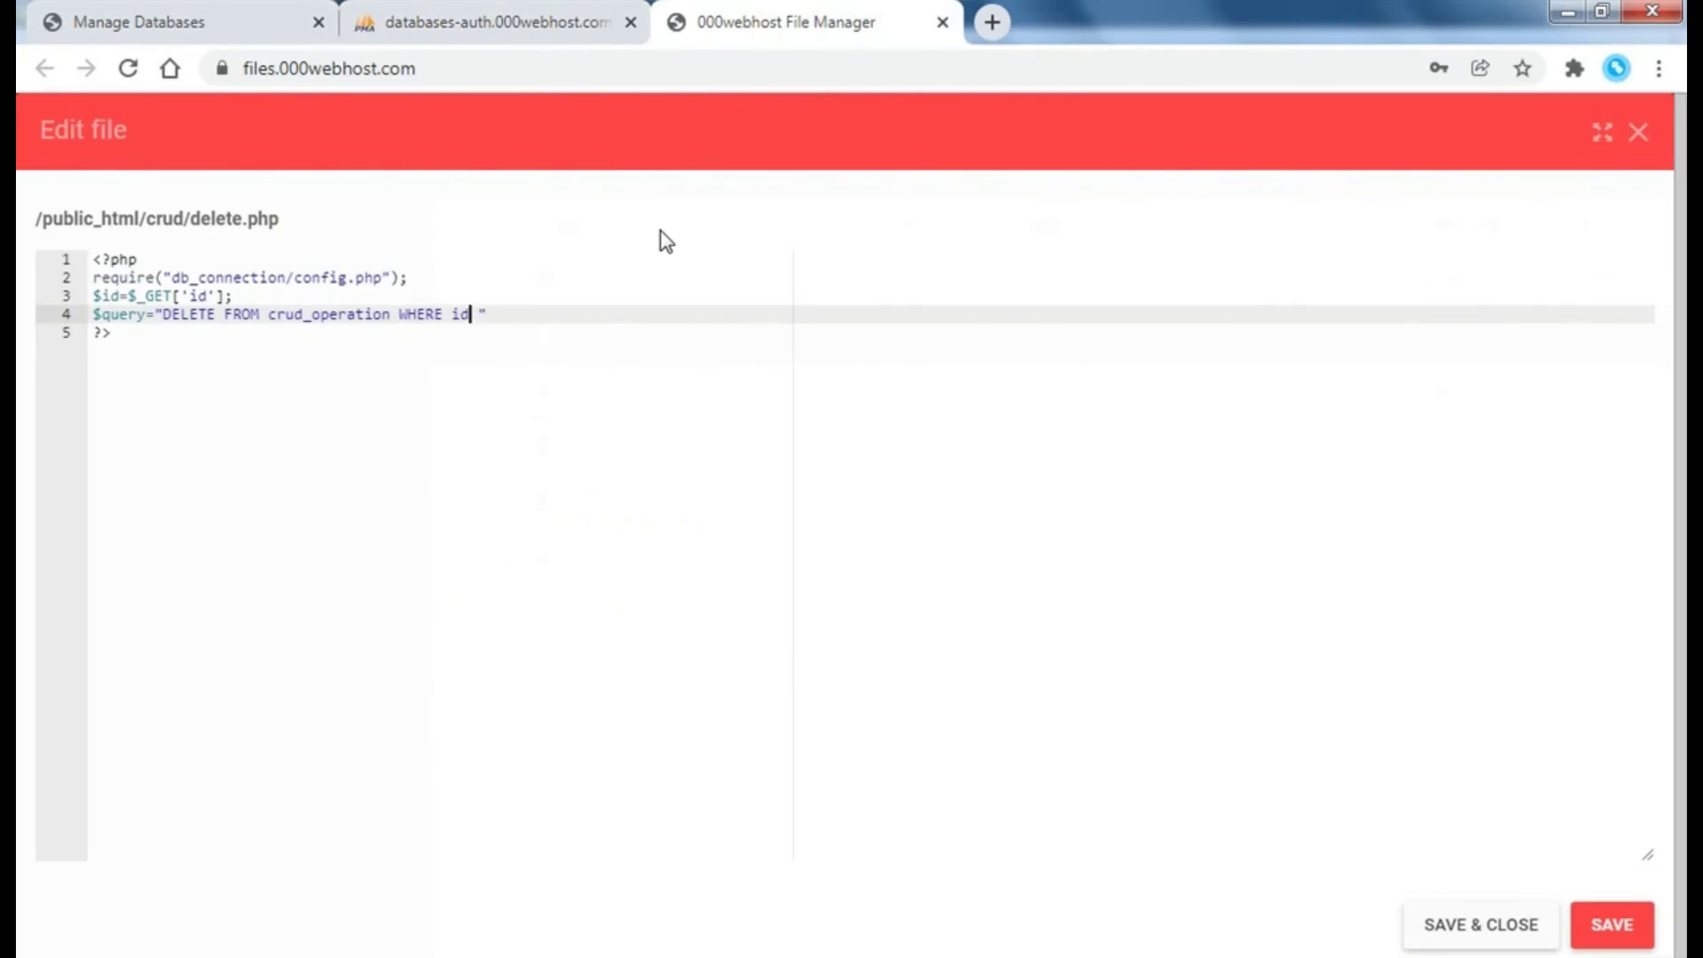
type("$")
type("id'")
key("Return")
type("result=")
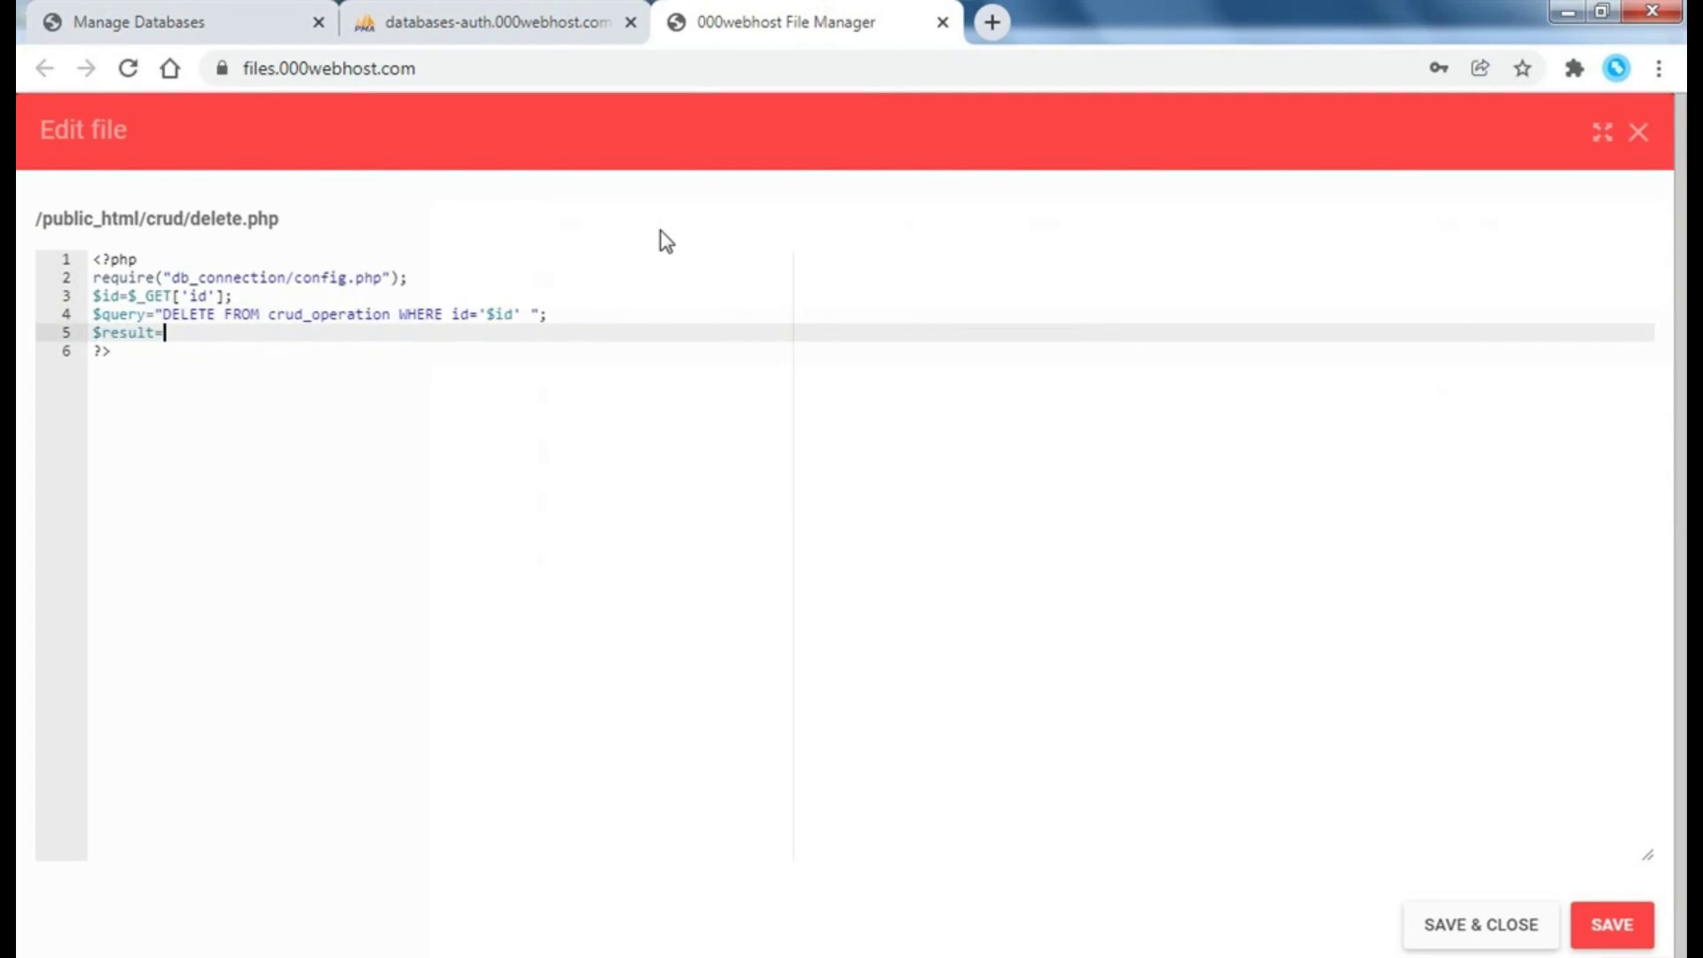
type("mys")
type("qli_")
type("query")
type("($c")
type("onn,")
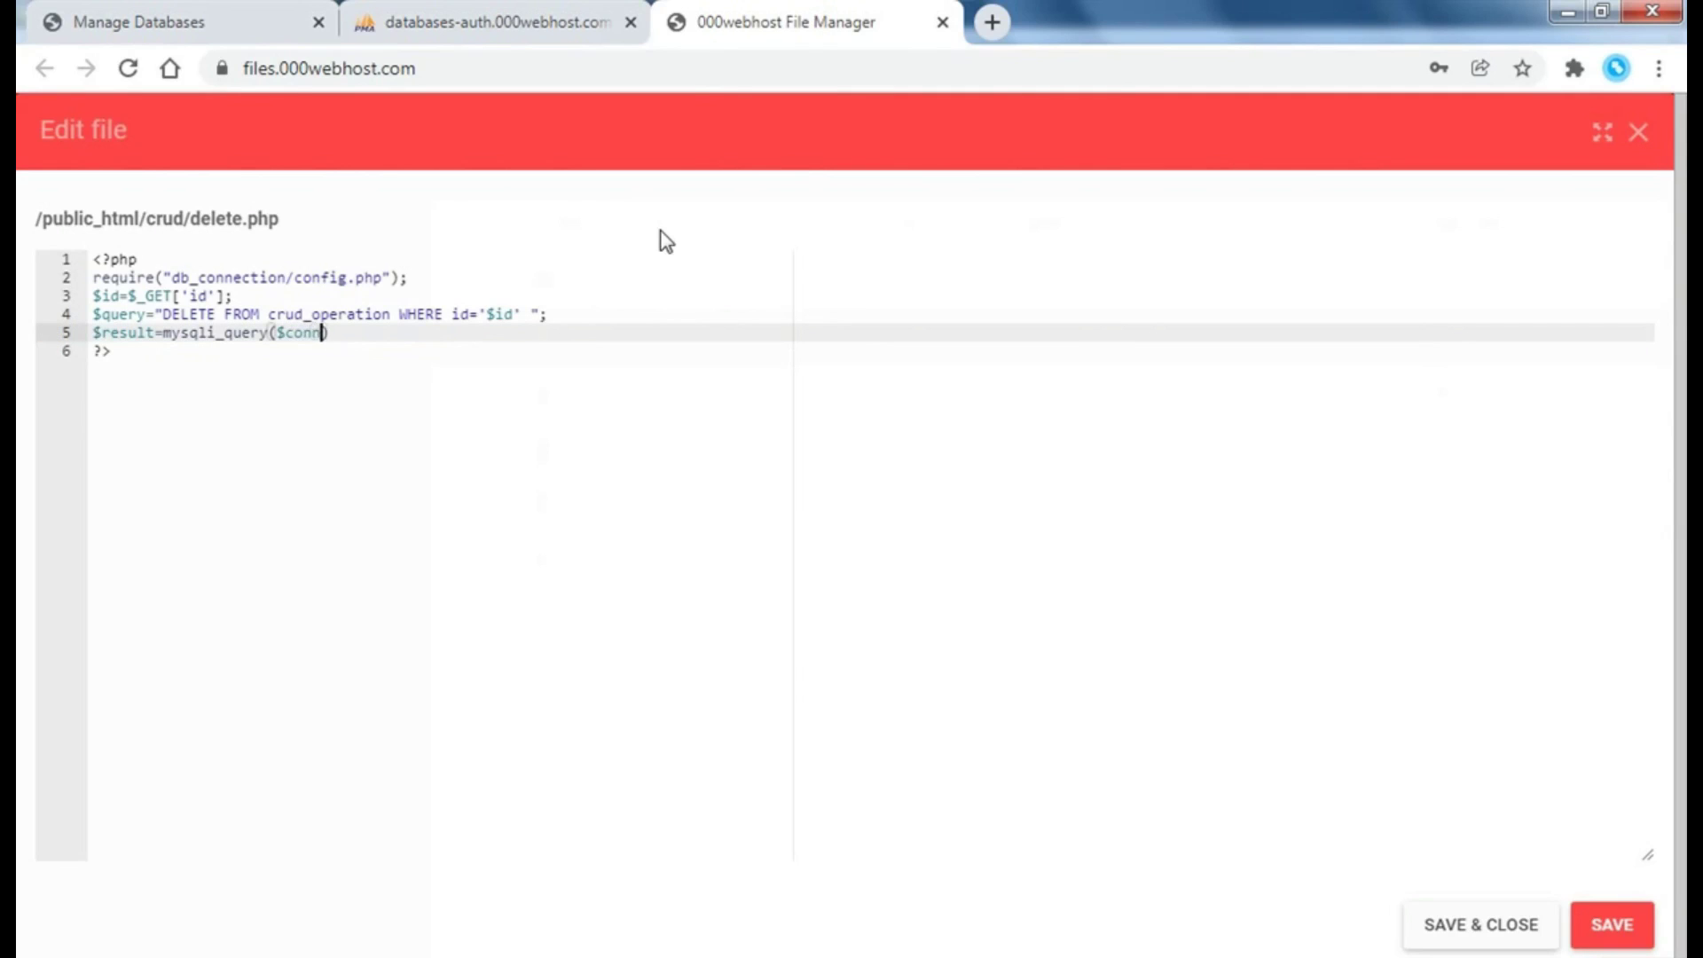
type("$")
type("query")
type(");")
- Add a header redirect to select.php and save delete.php
key("Return")
type("heae")
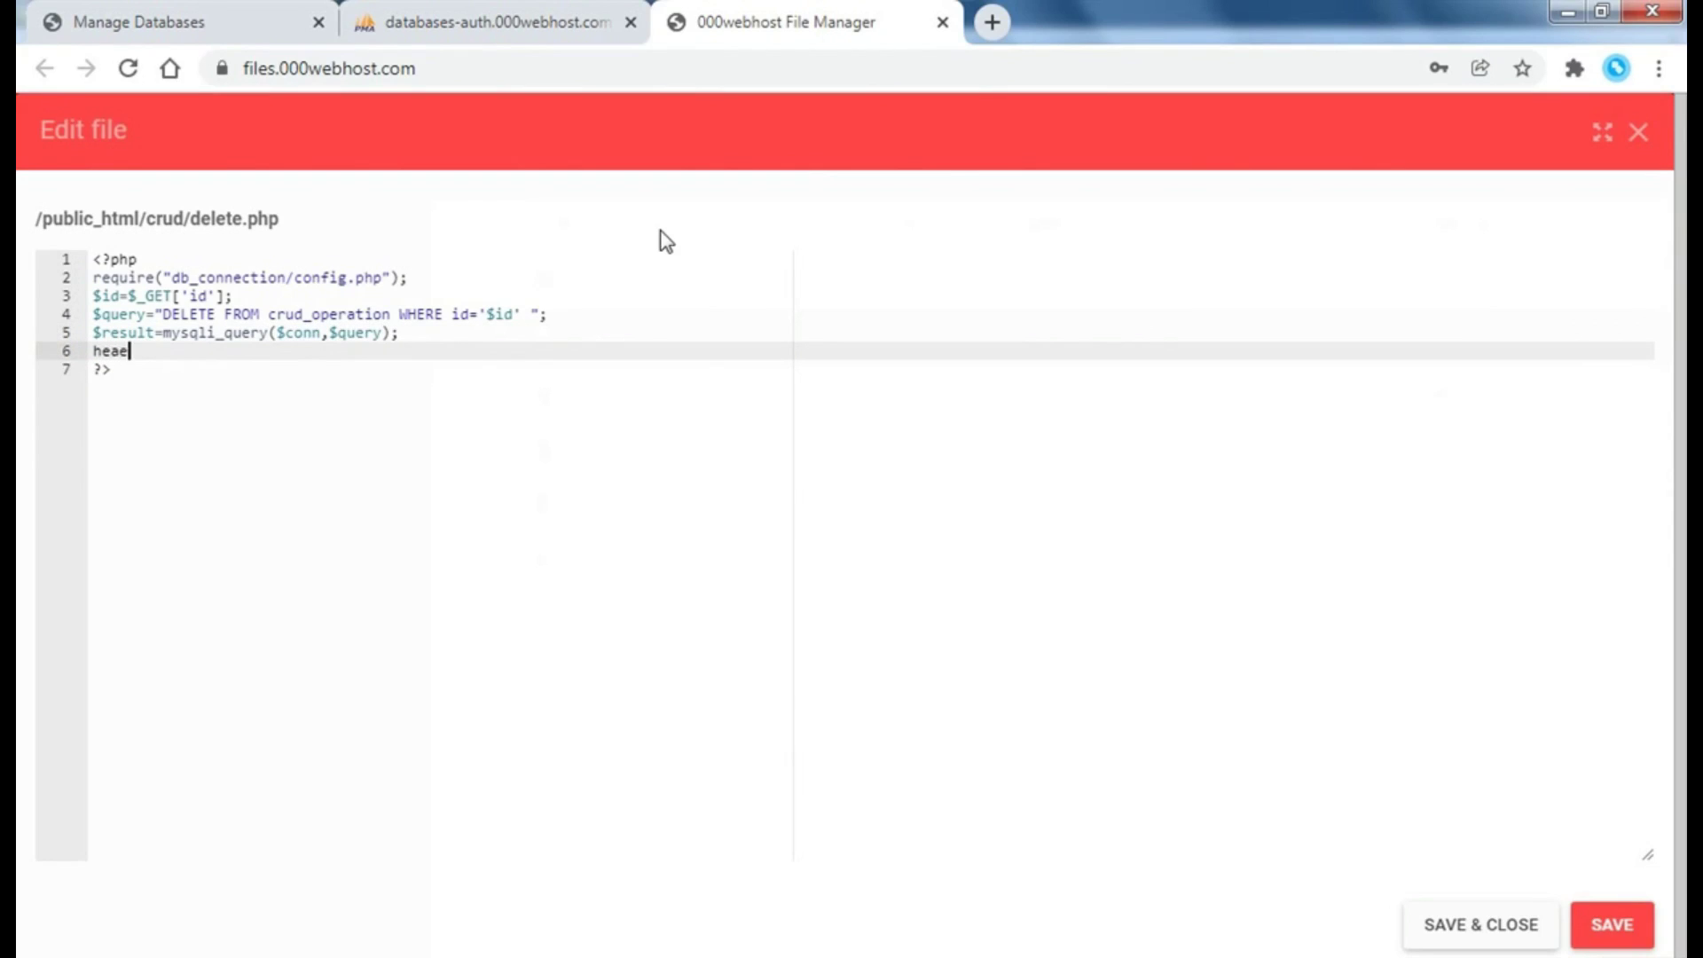
key("BackSpace")
type("der(\"")
type("location:se")
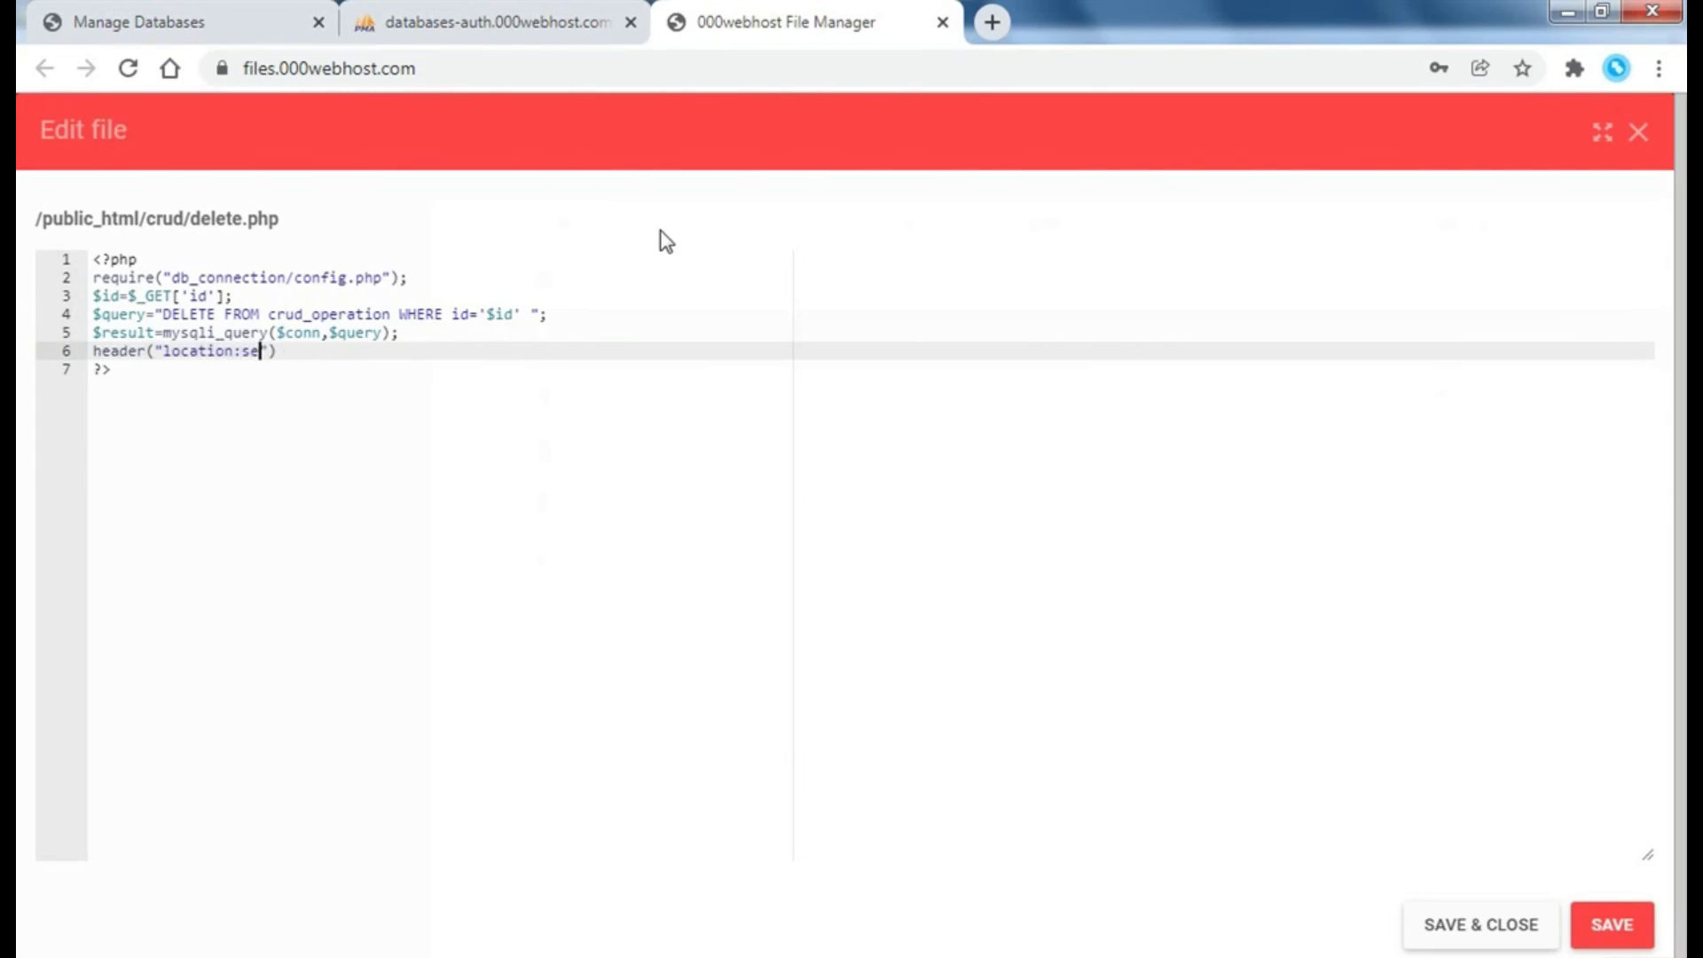
type("lect.h")
type("hp")
type(";")
left_click(1612, 924)
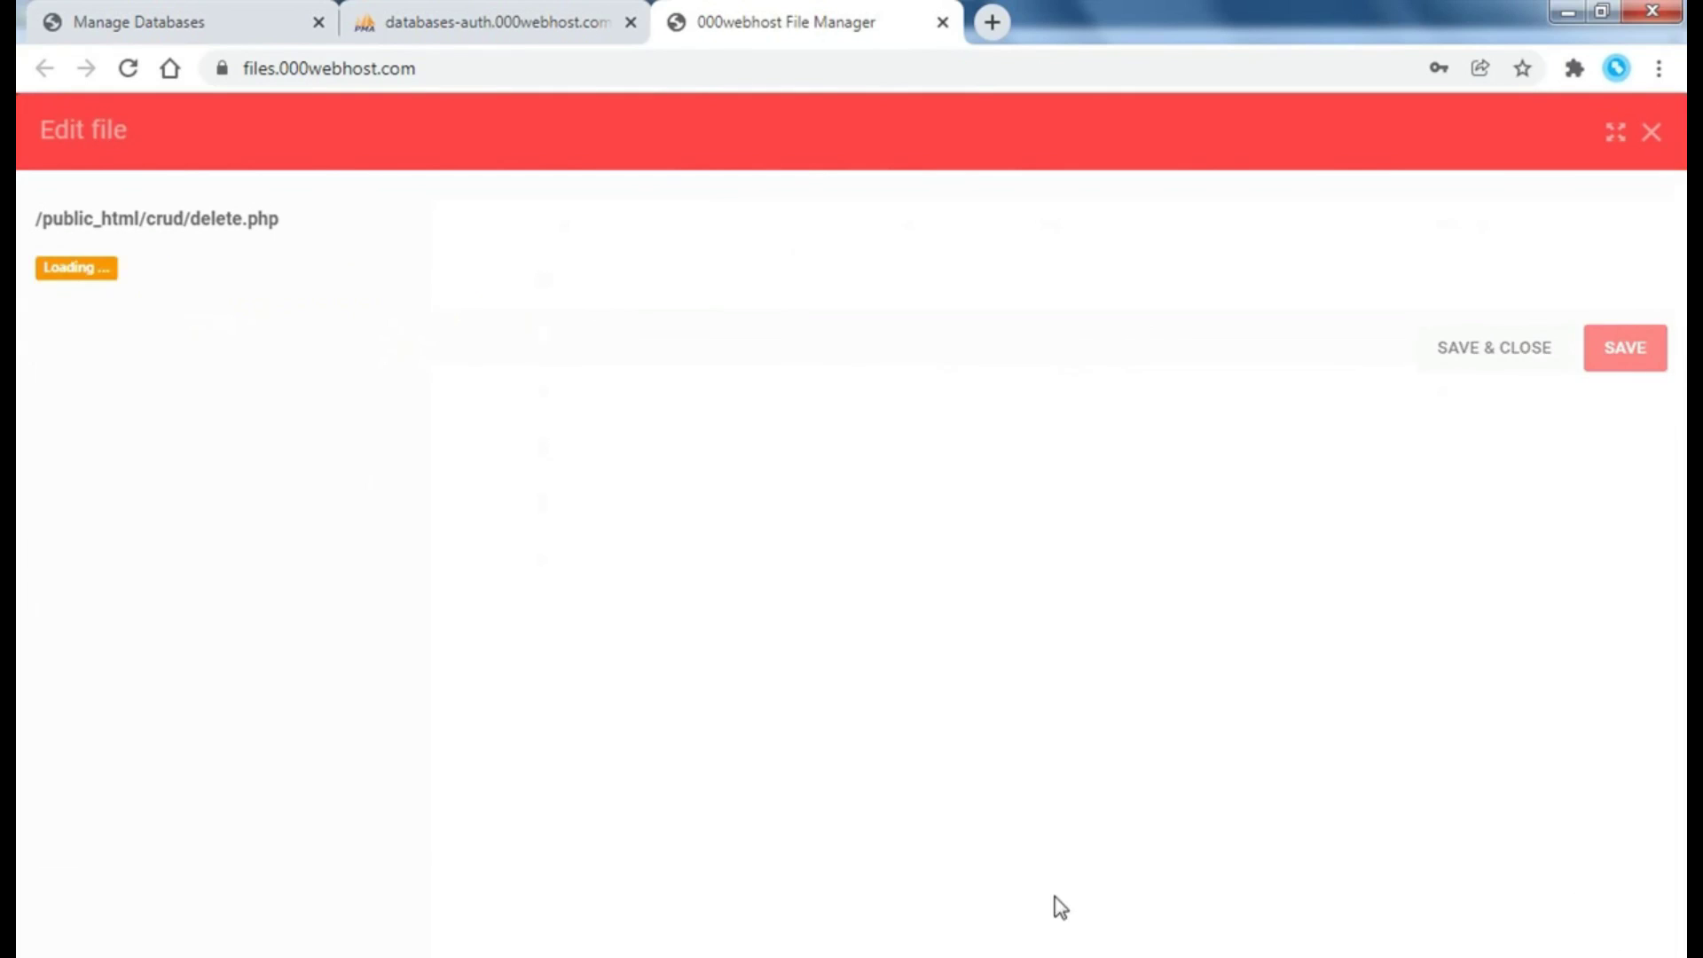
- Delete the existing records from the CRUD table
key("alt+Tab")
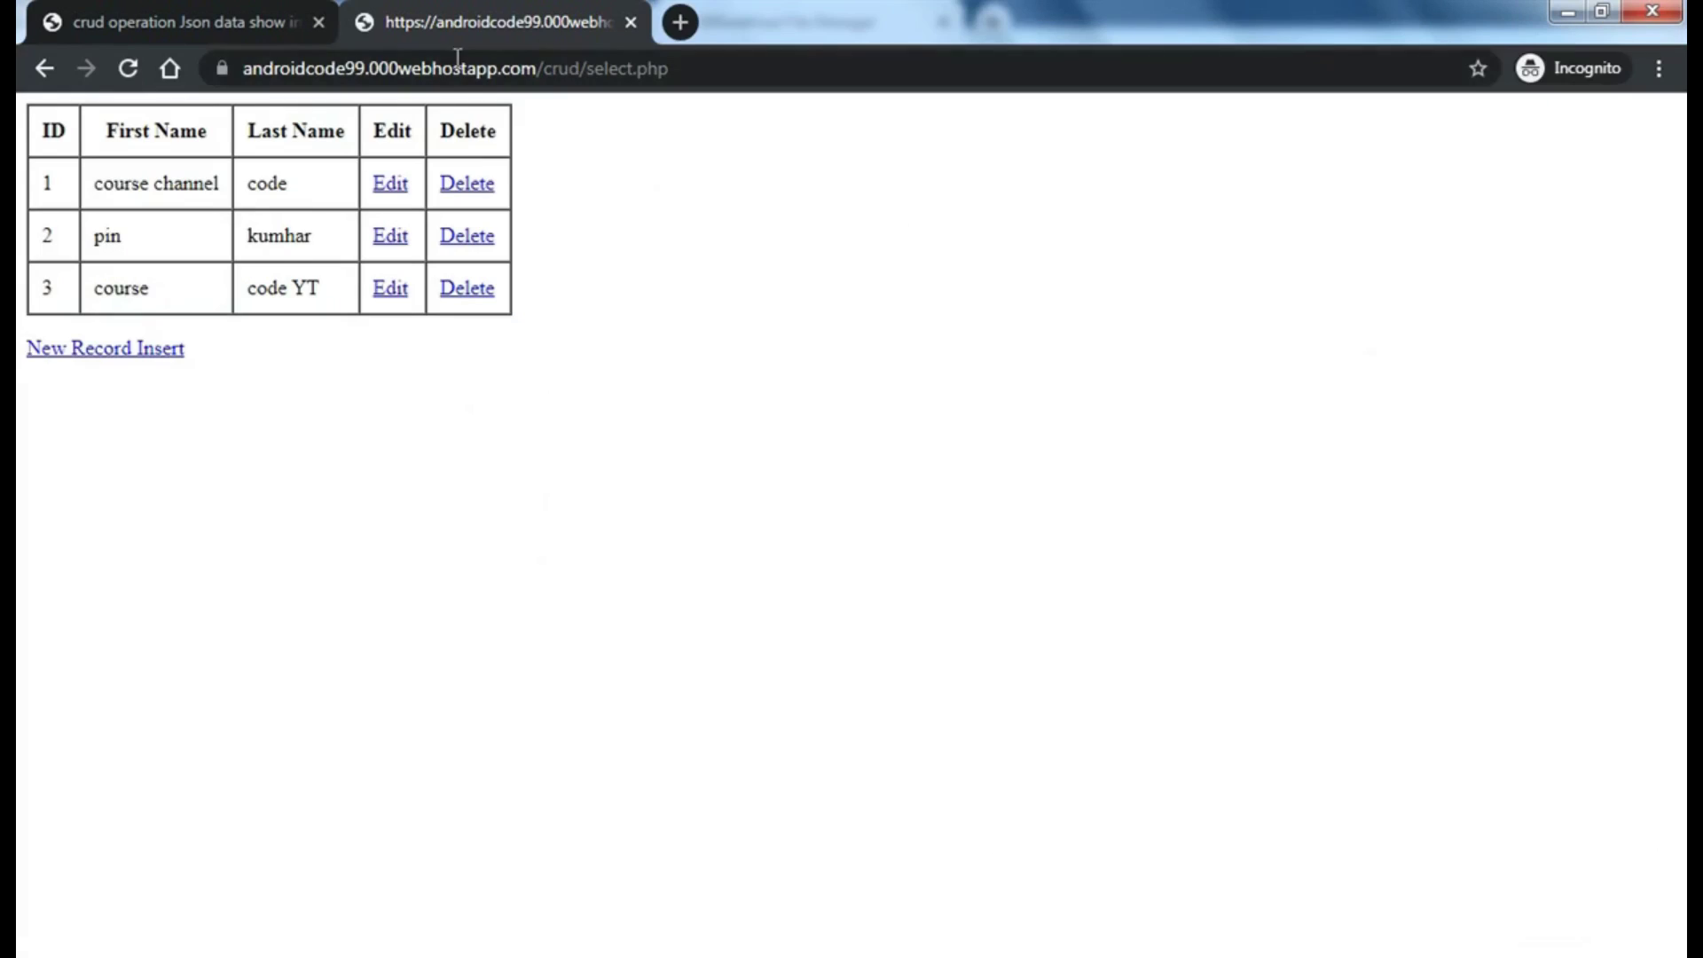
left_click(468, 184)
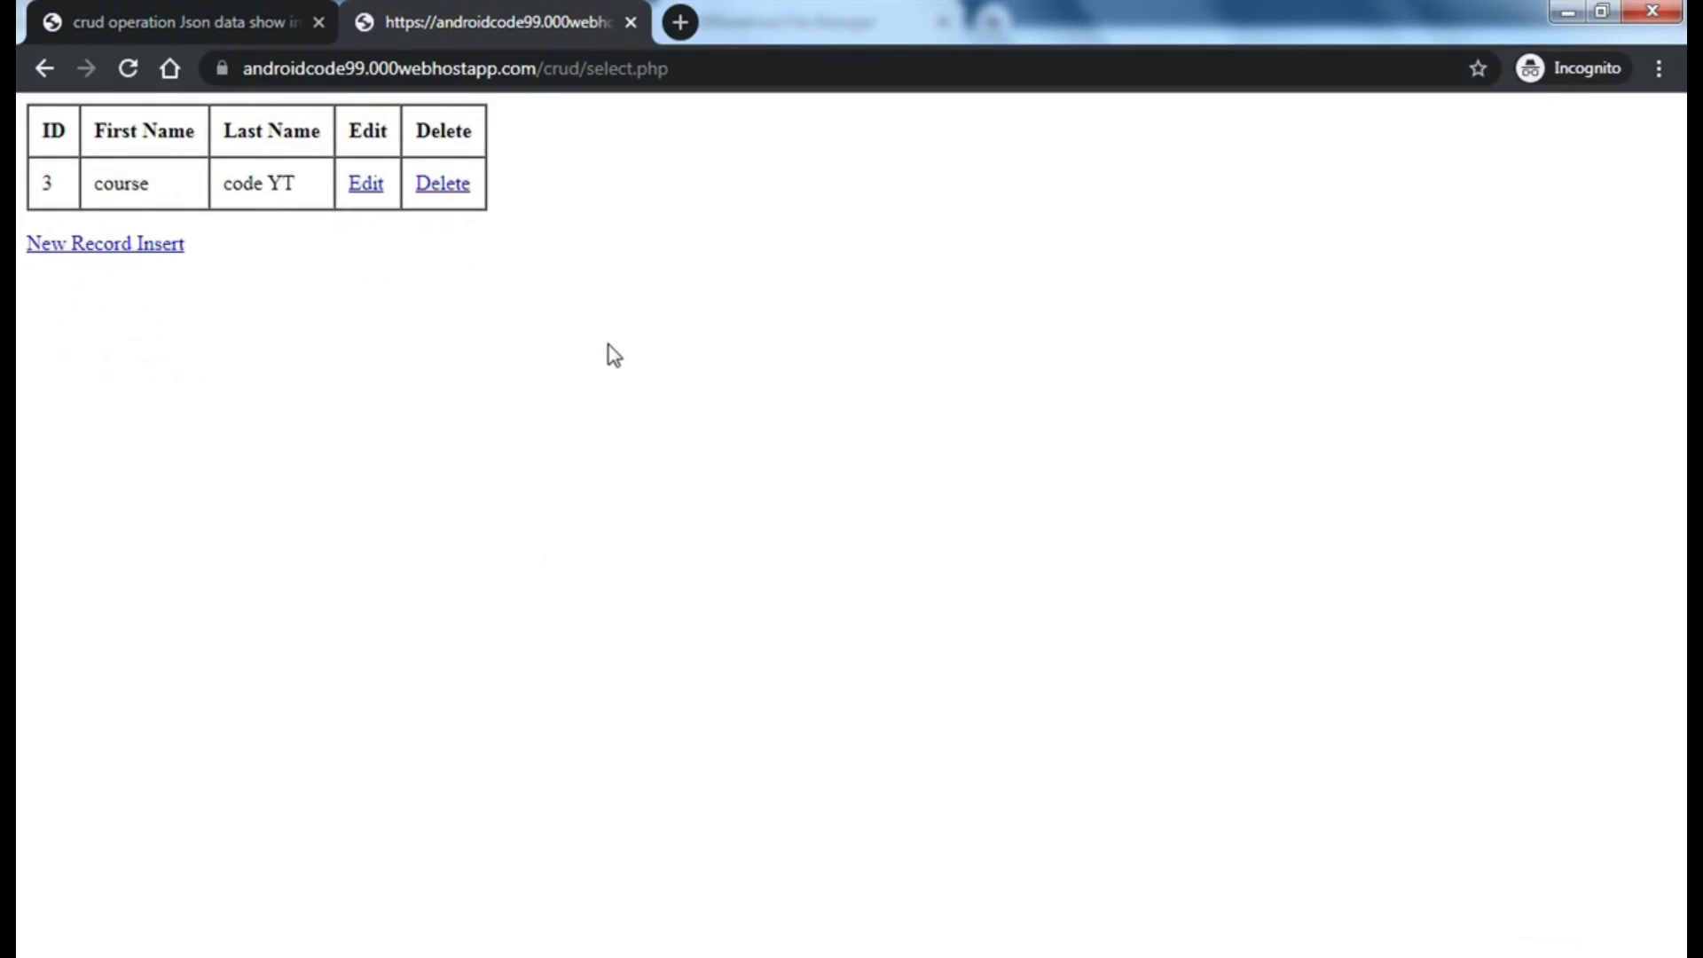
left_click(450, 188)
- Insert a new record with first name techy and last name pid
left_click(104, 197)
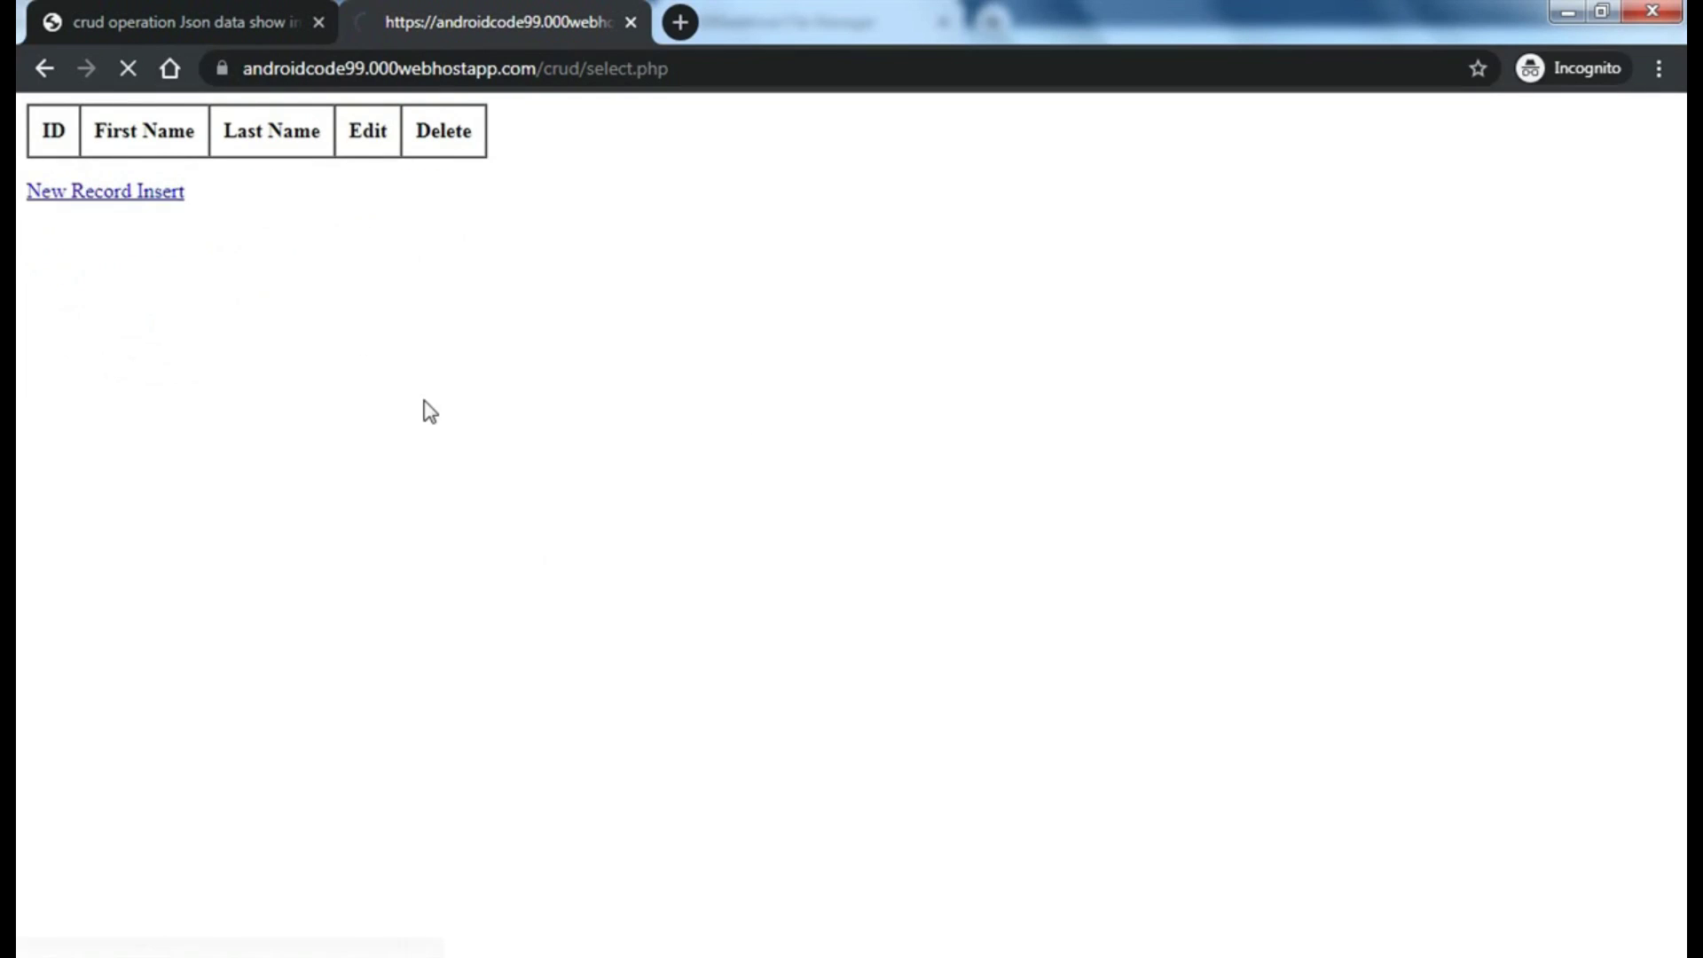
left_click(228, 118)
type("tec")
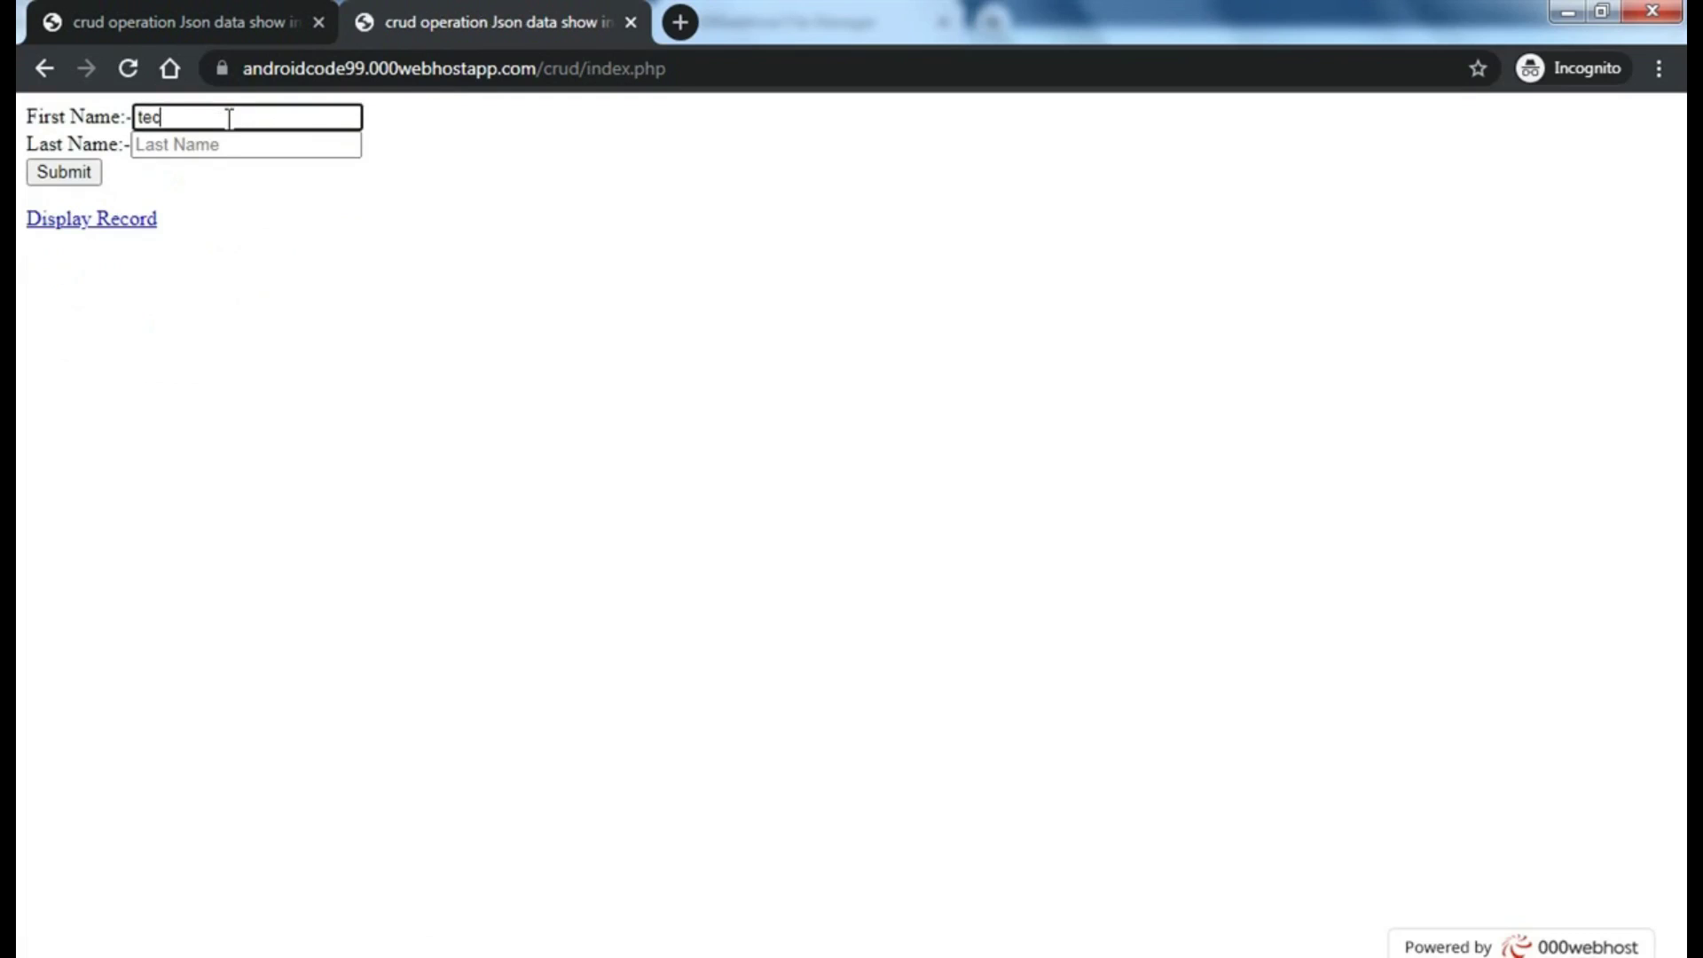
type("hy")
left_click(220, 142)
type("p")
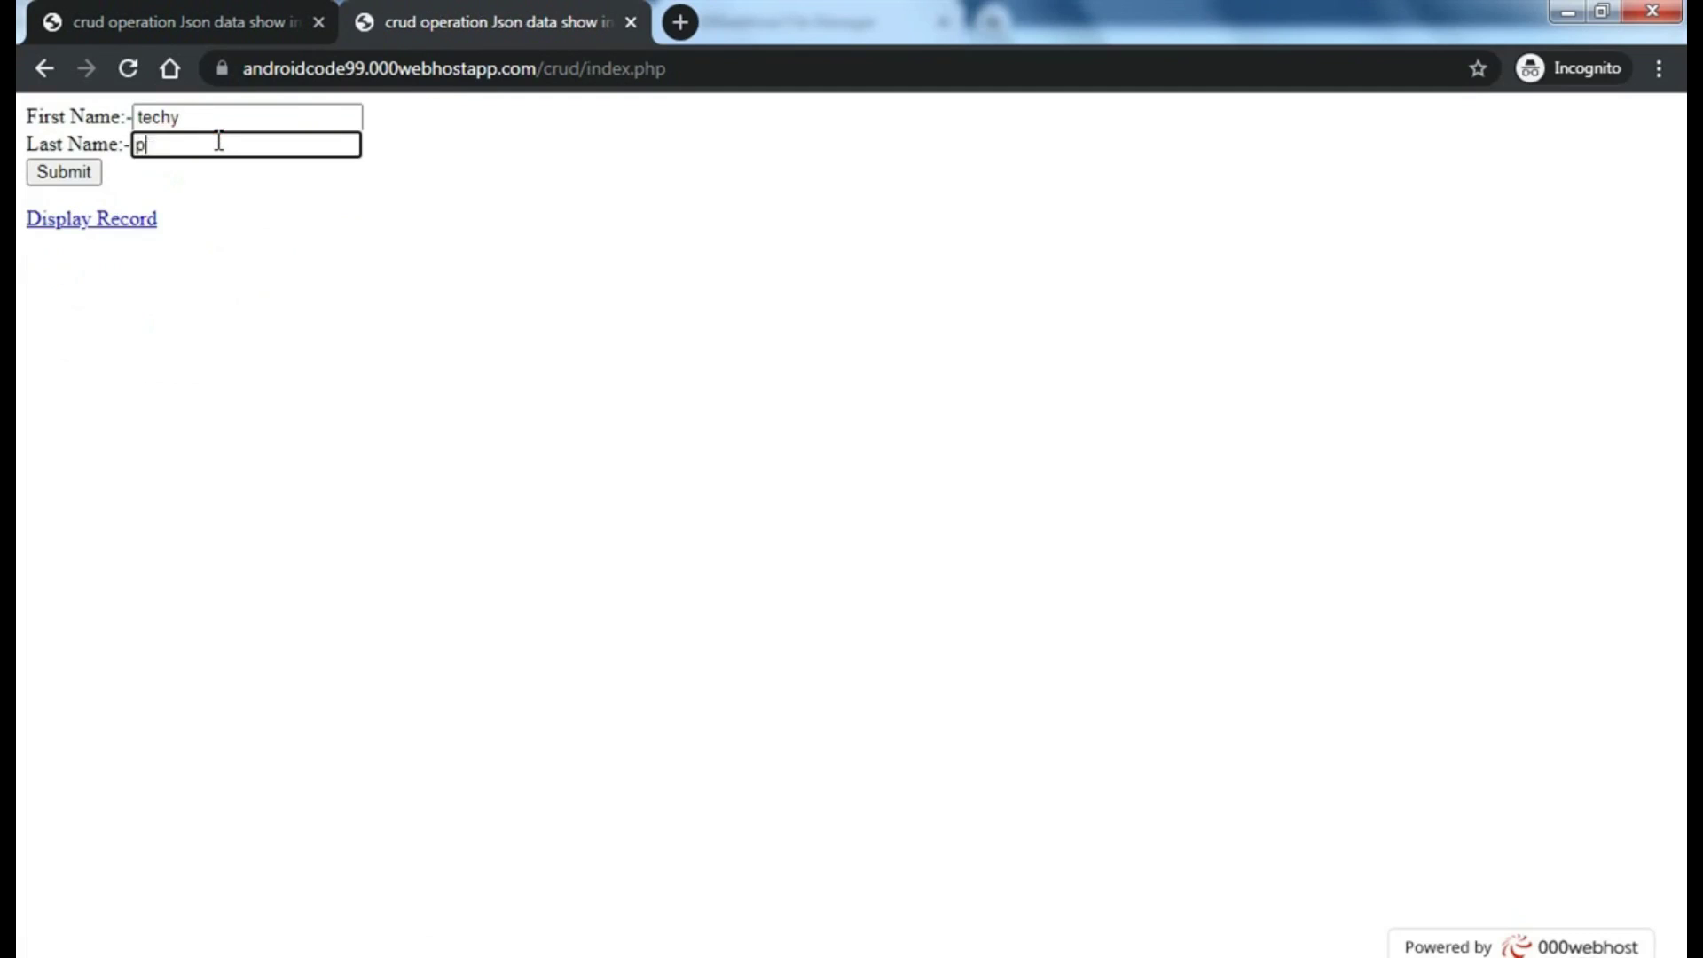
type("di")
left_click(76, 173)
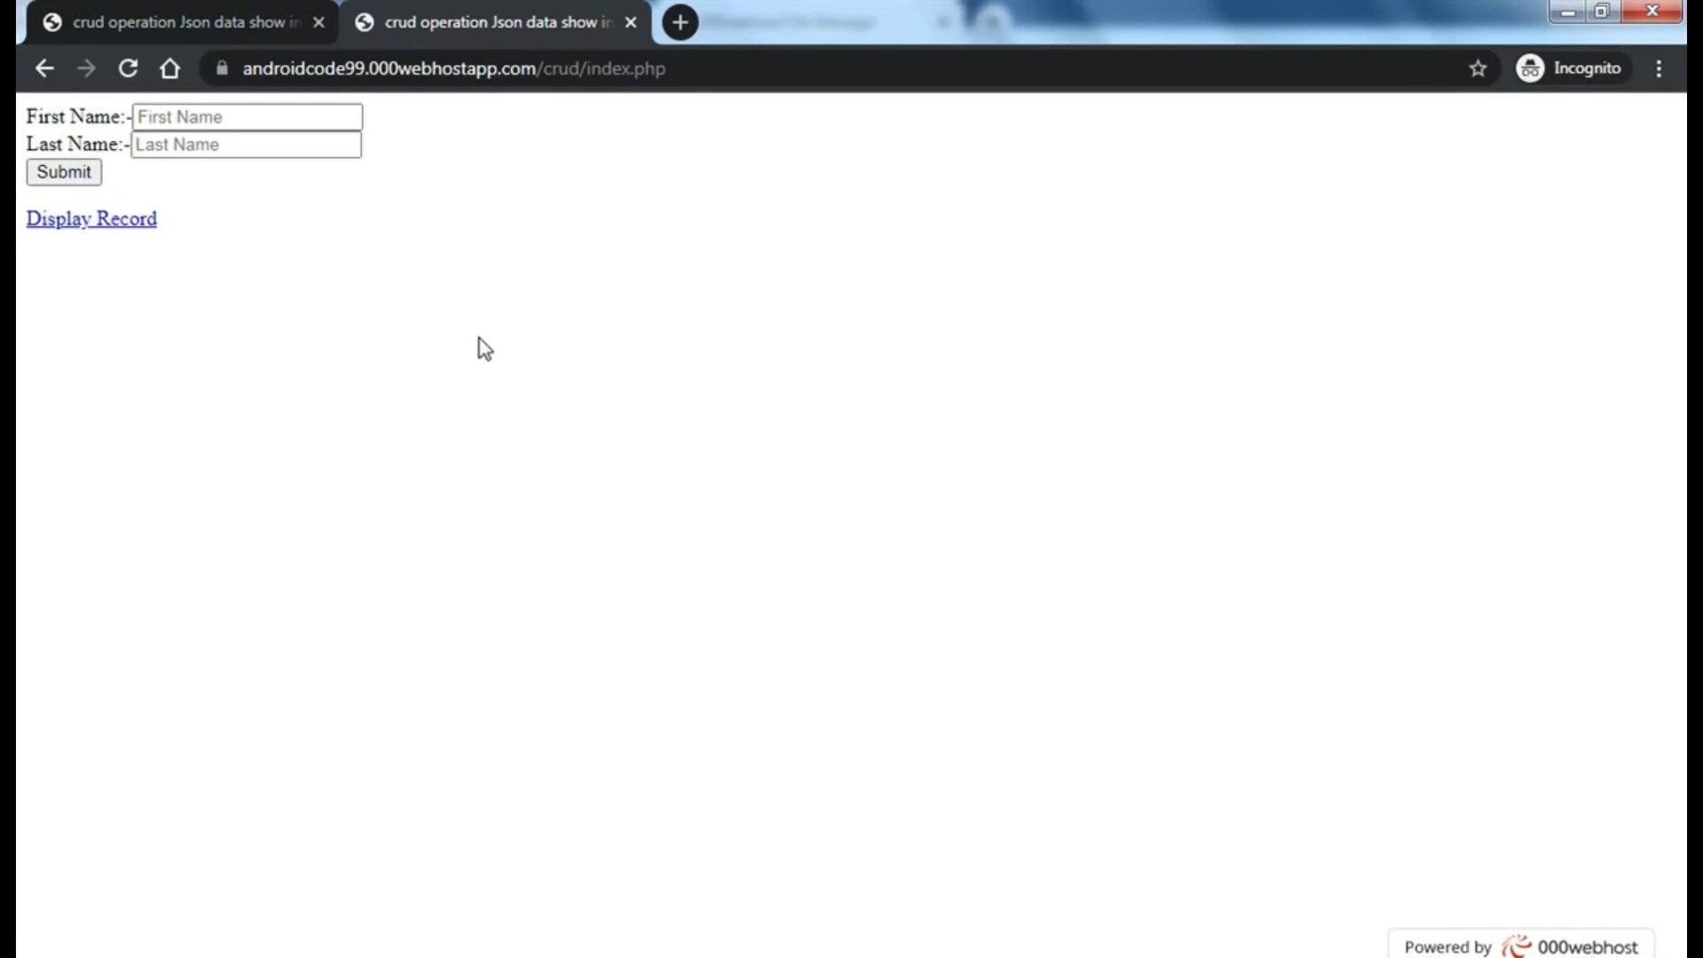
- Insert a course / codi record and display the record listing
left_click(146, 116)
type("couse")
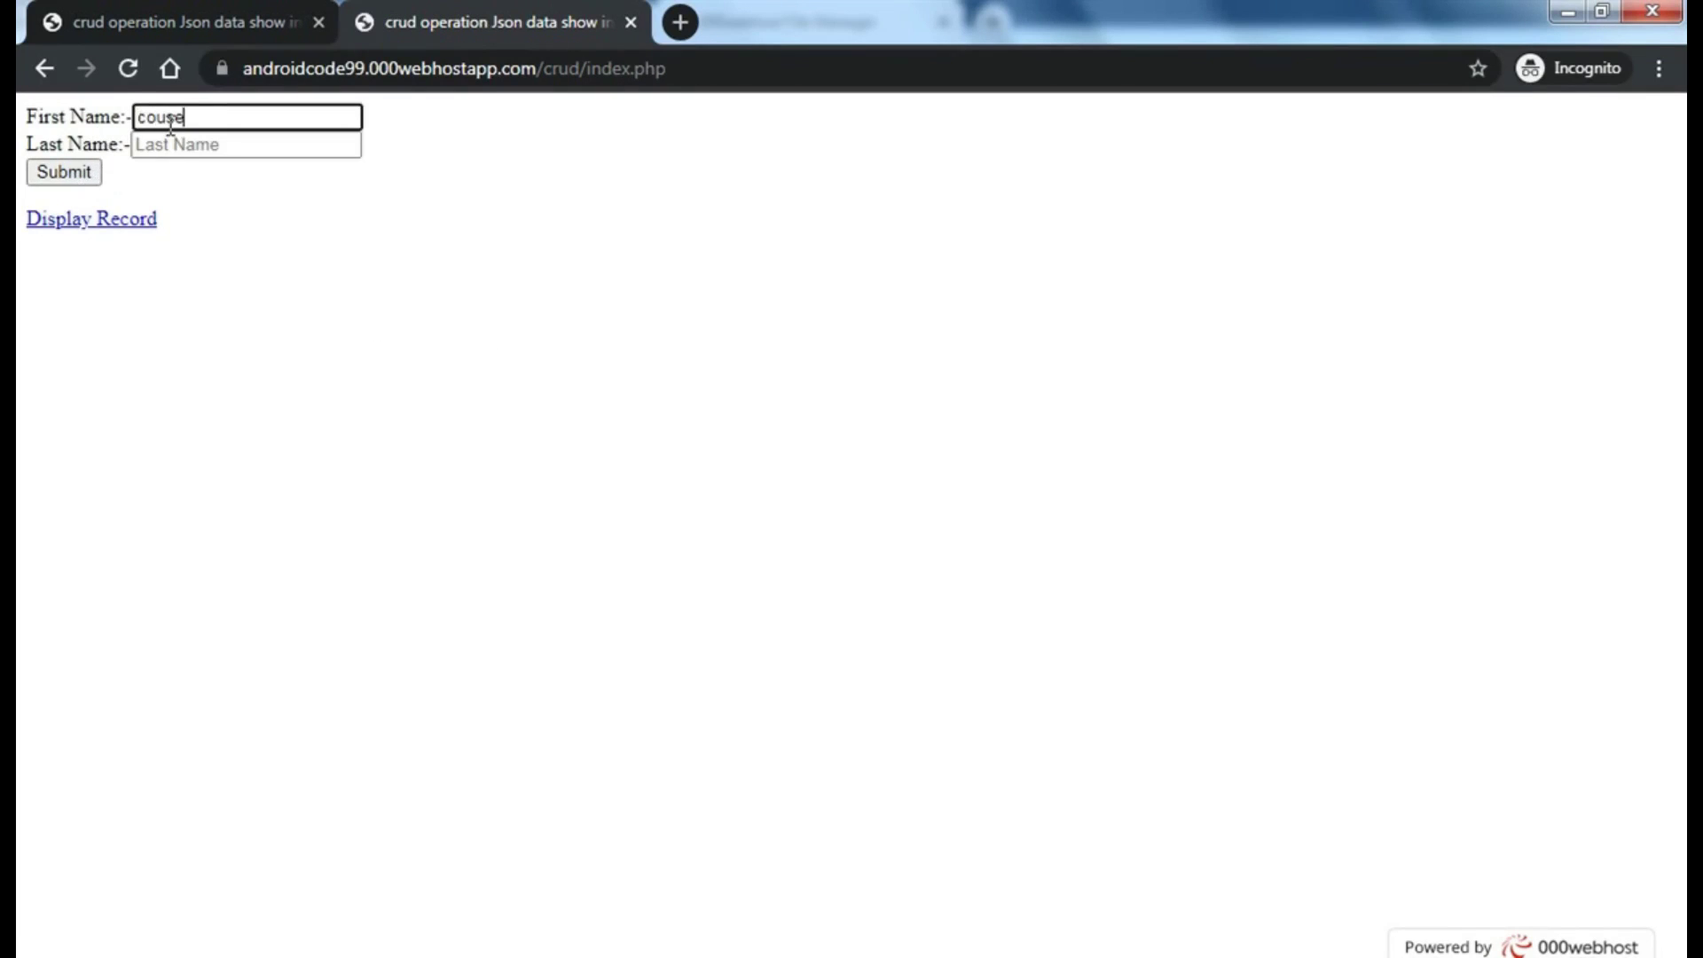
left_click(215, 112)
key("BackSpace")
key("BackSpace")
key("BackSpace")
key("Tab")
type("codi")
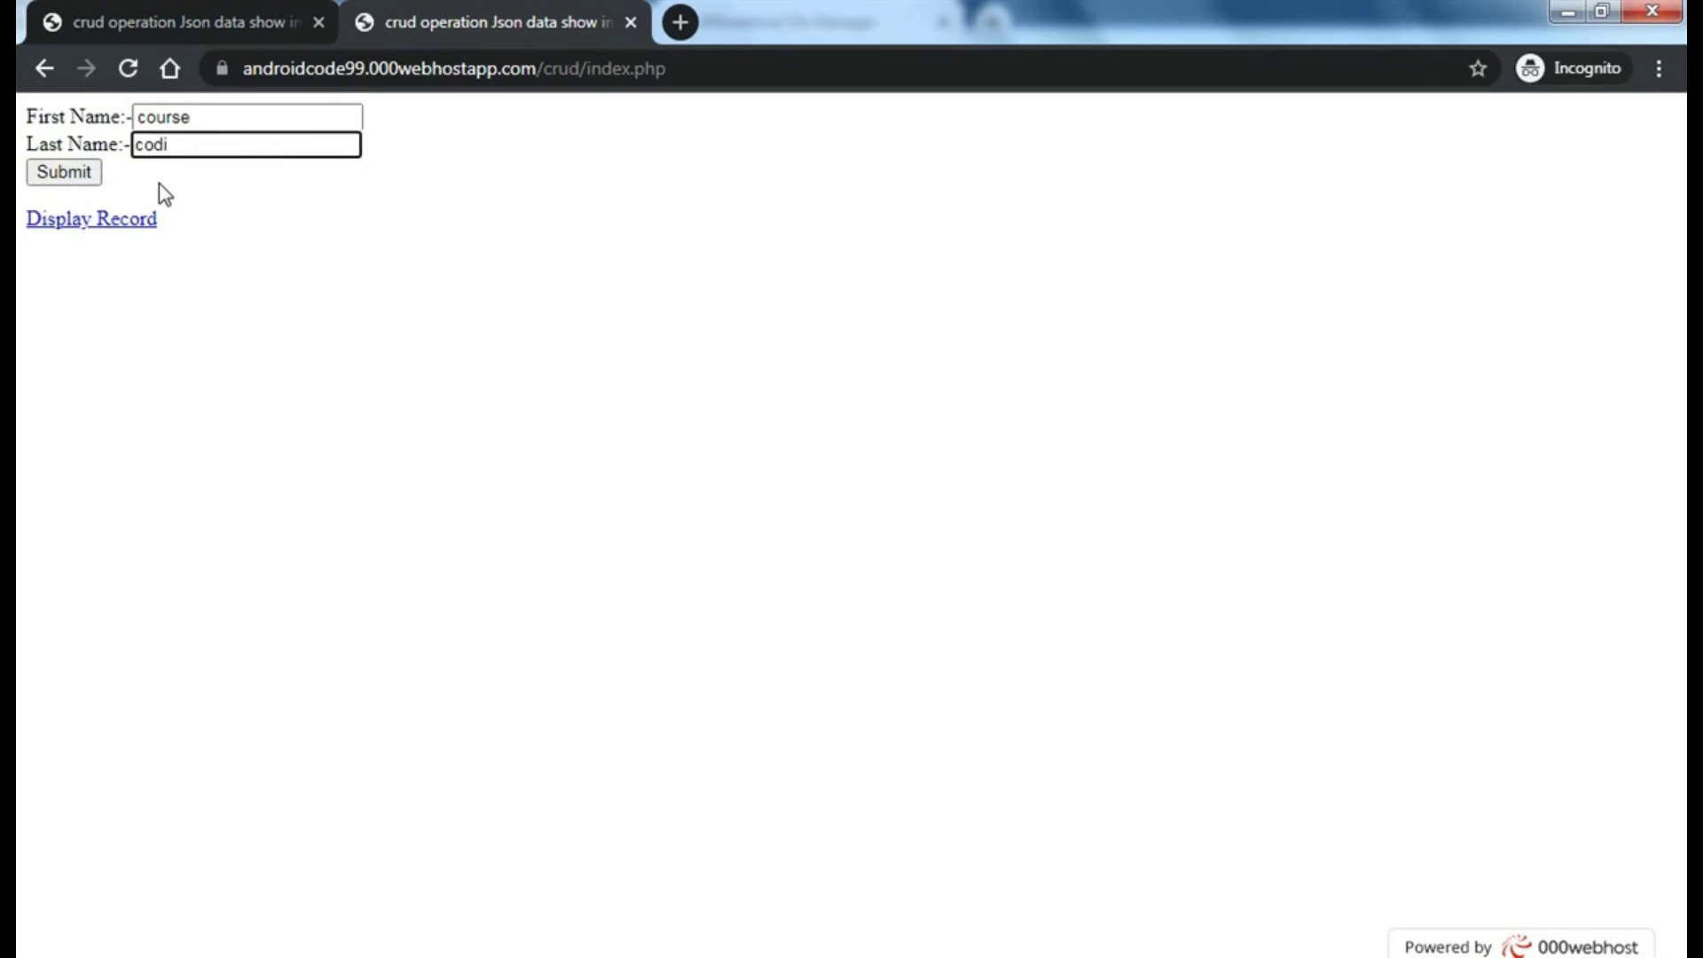
left_click(75, 176)
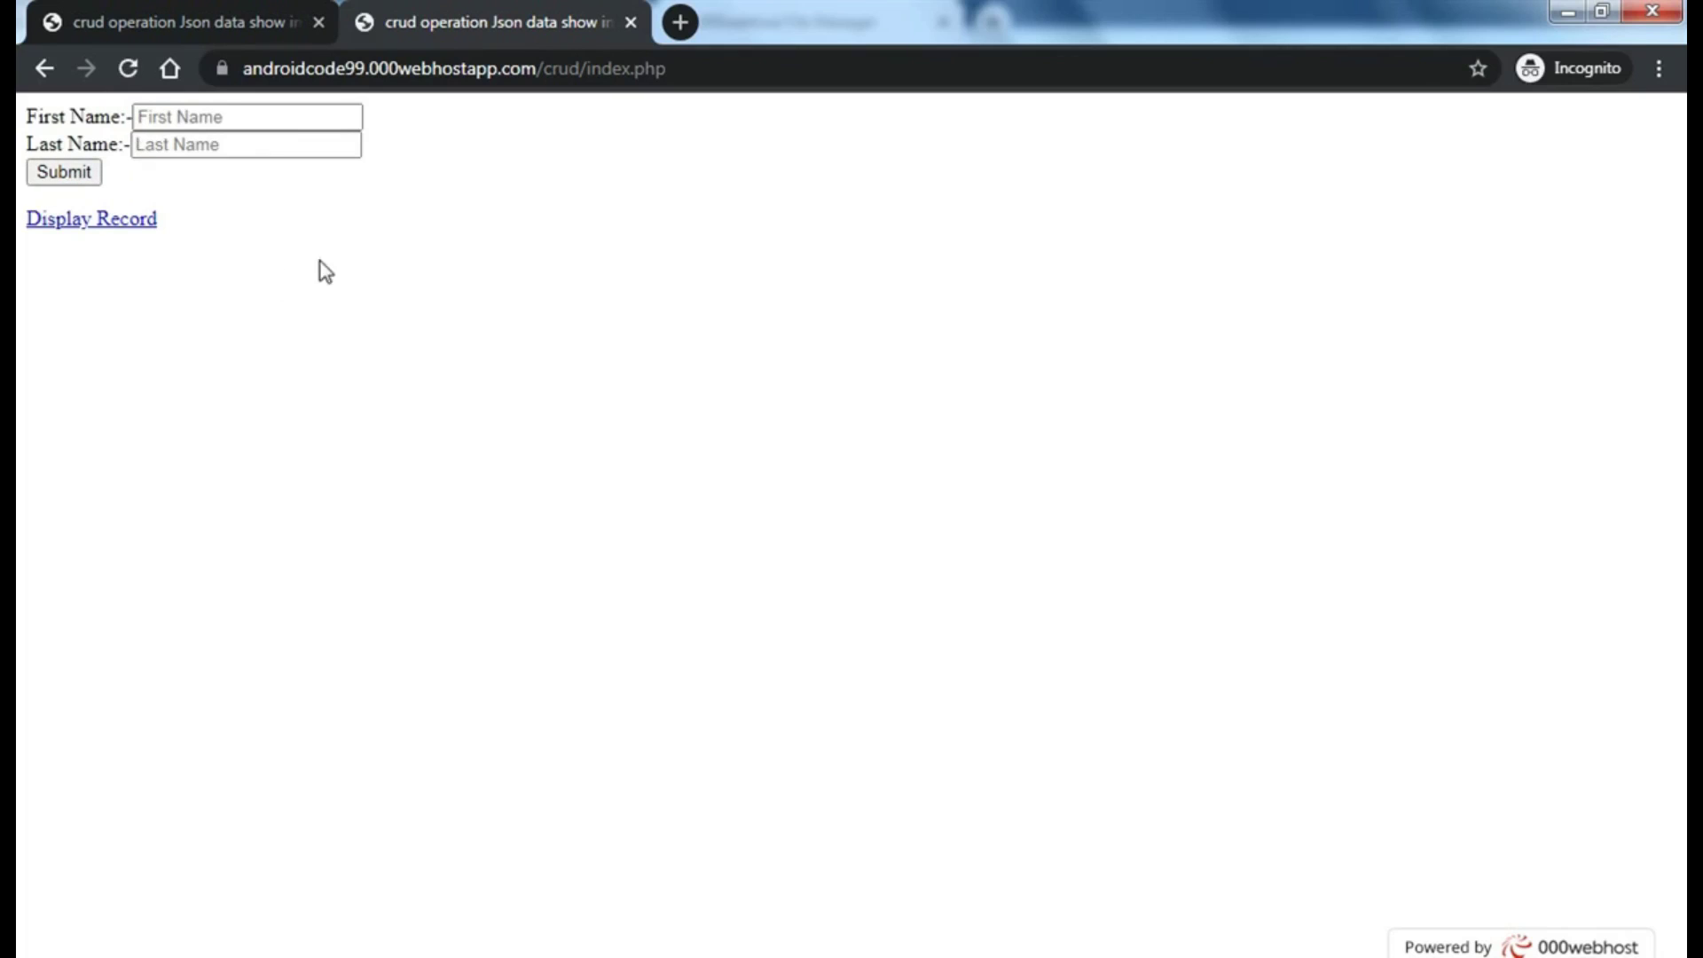
left_click(89, 222)
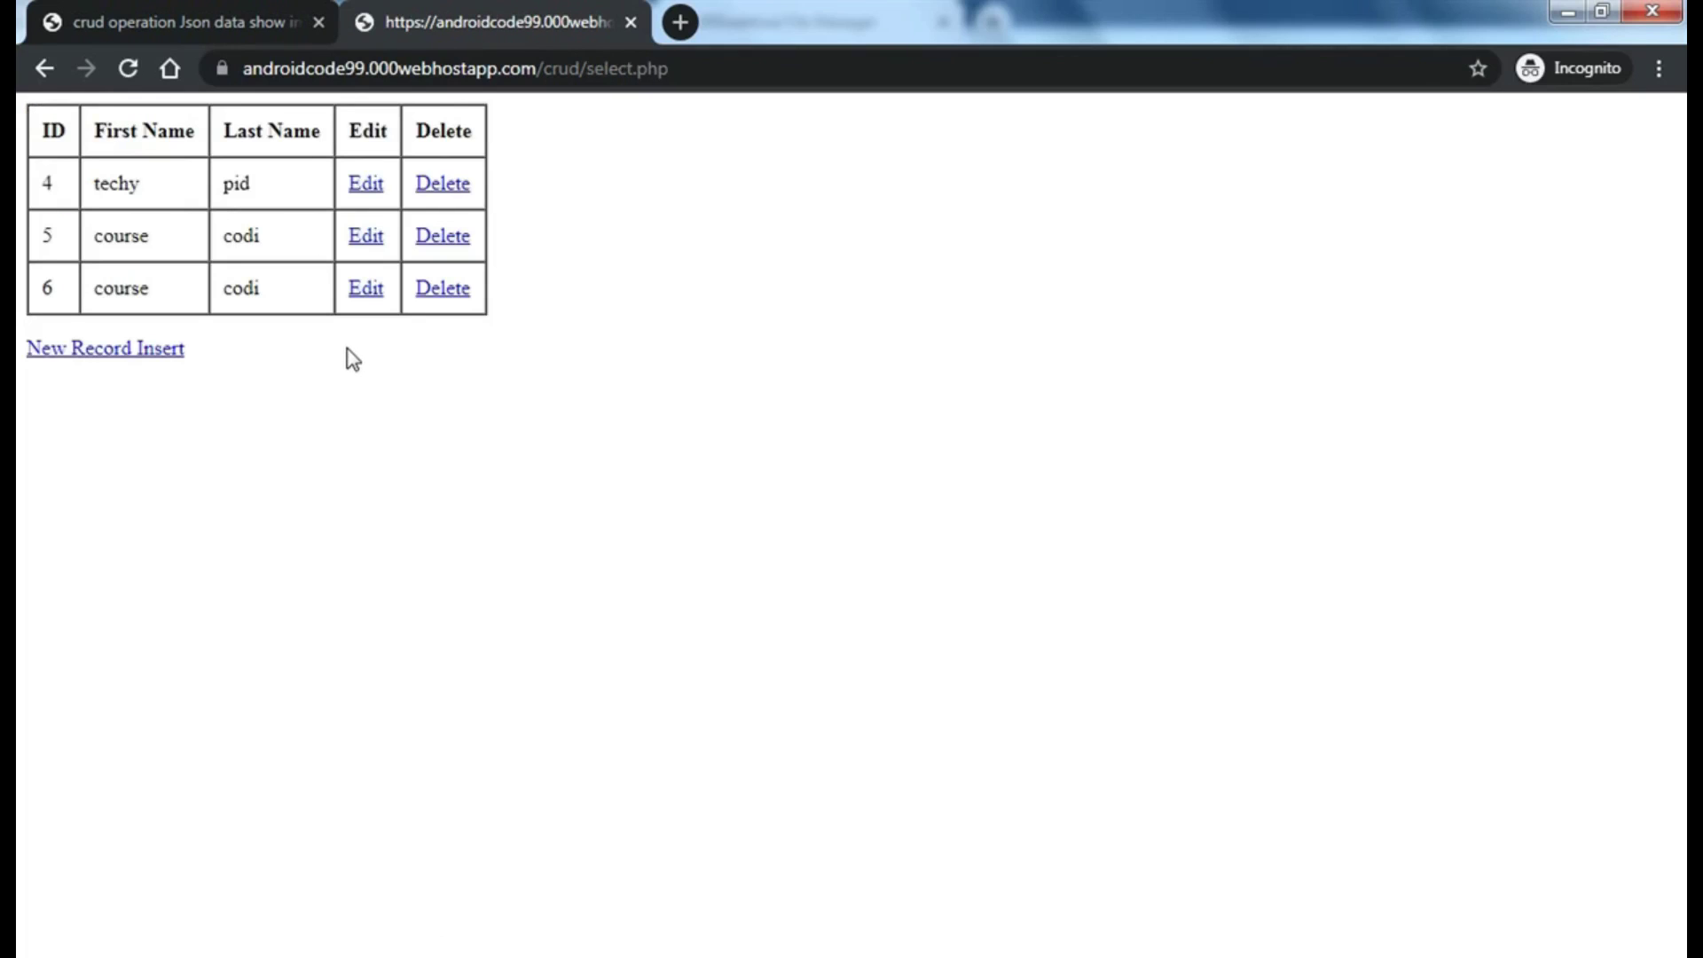
- Change record 5's last name from codi to code, then delete record 6
left_click(366, 236)
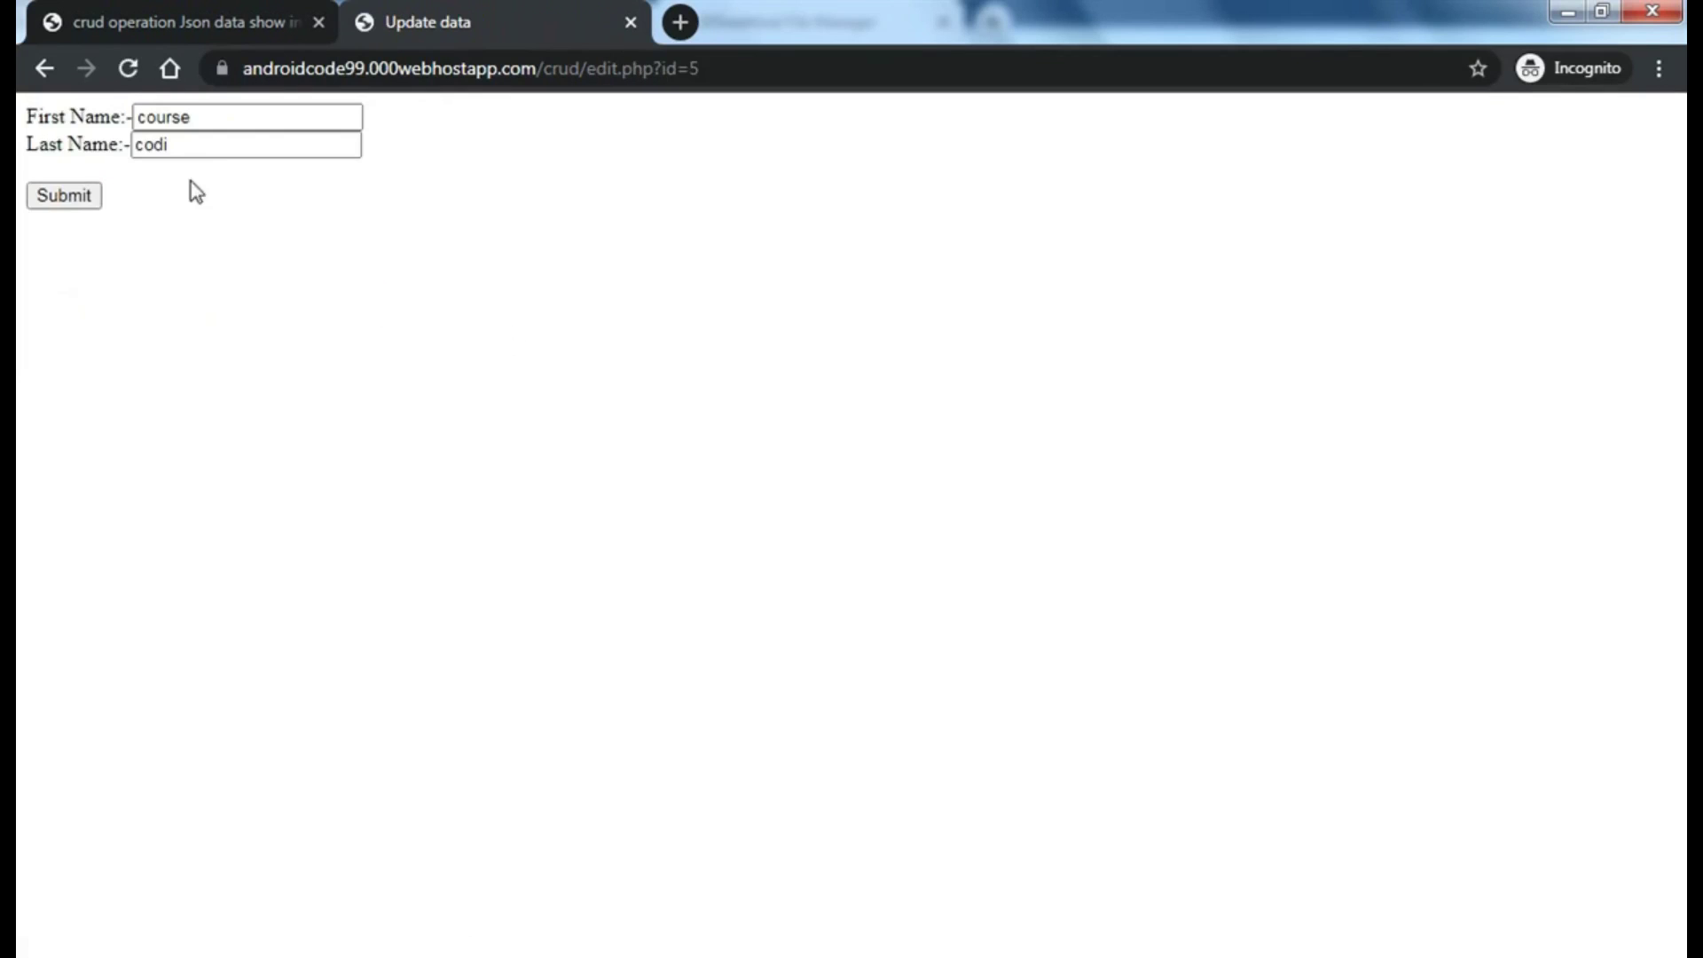
left_click(190, 147)
key("BackSpace")
type("e")
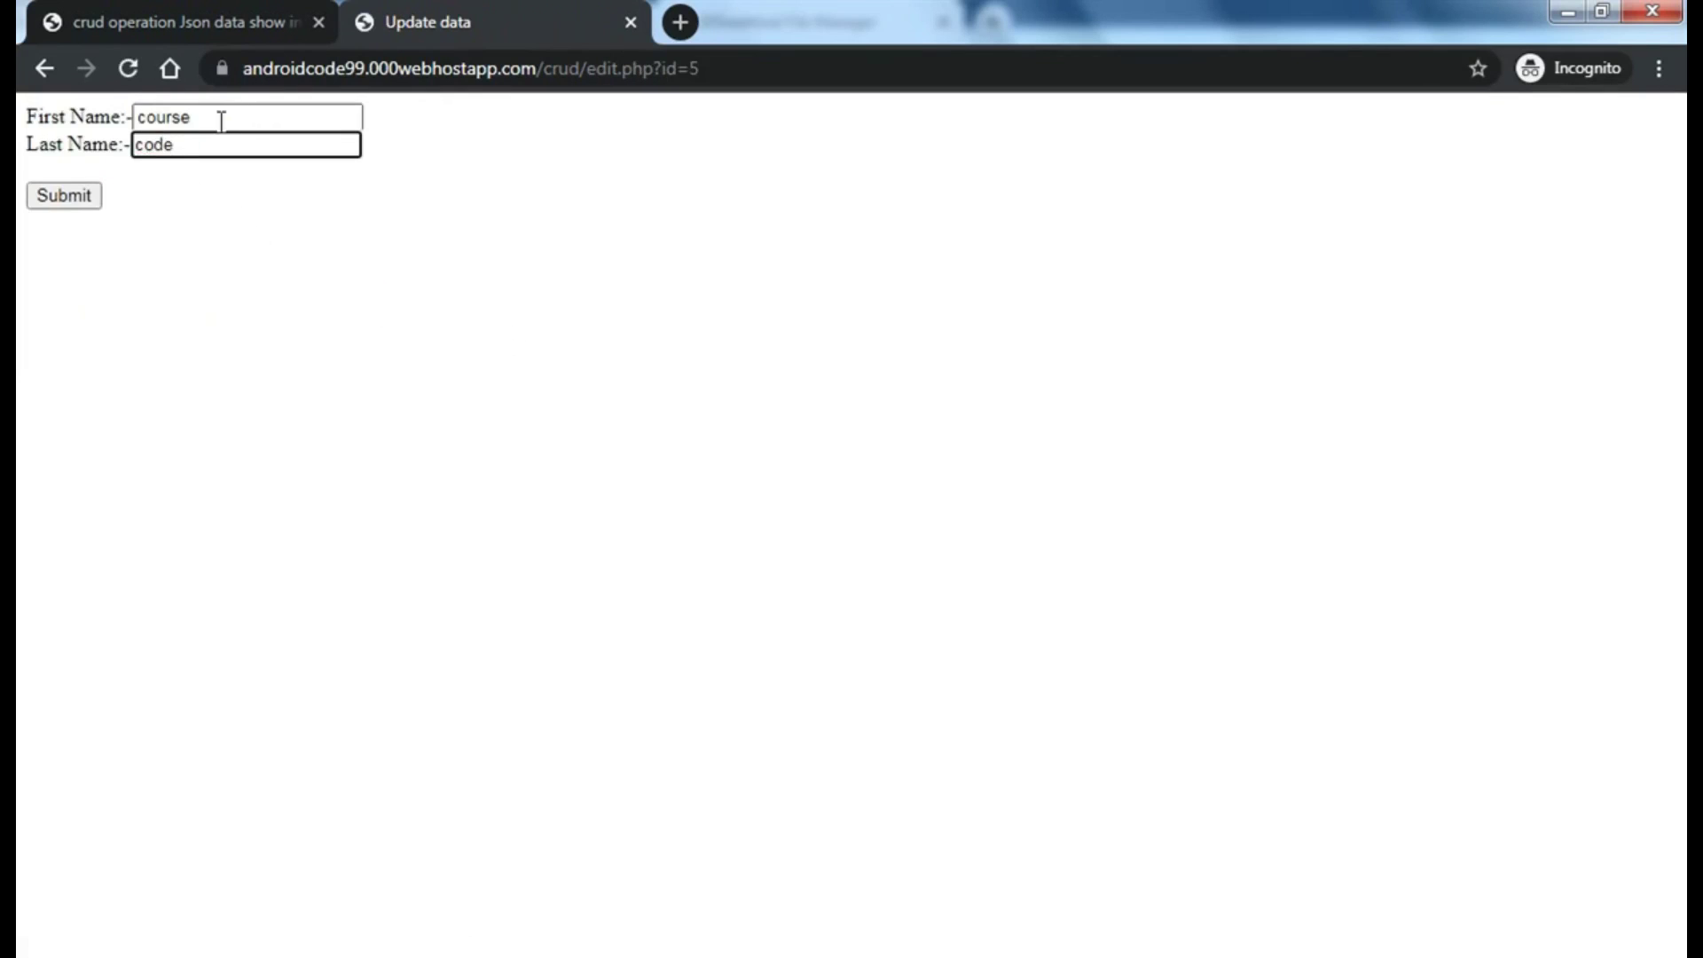
left_click(63, 195)
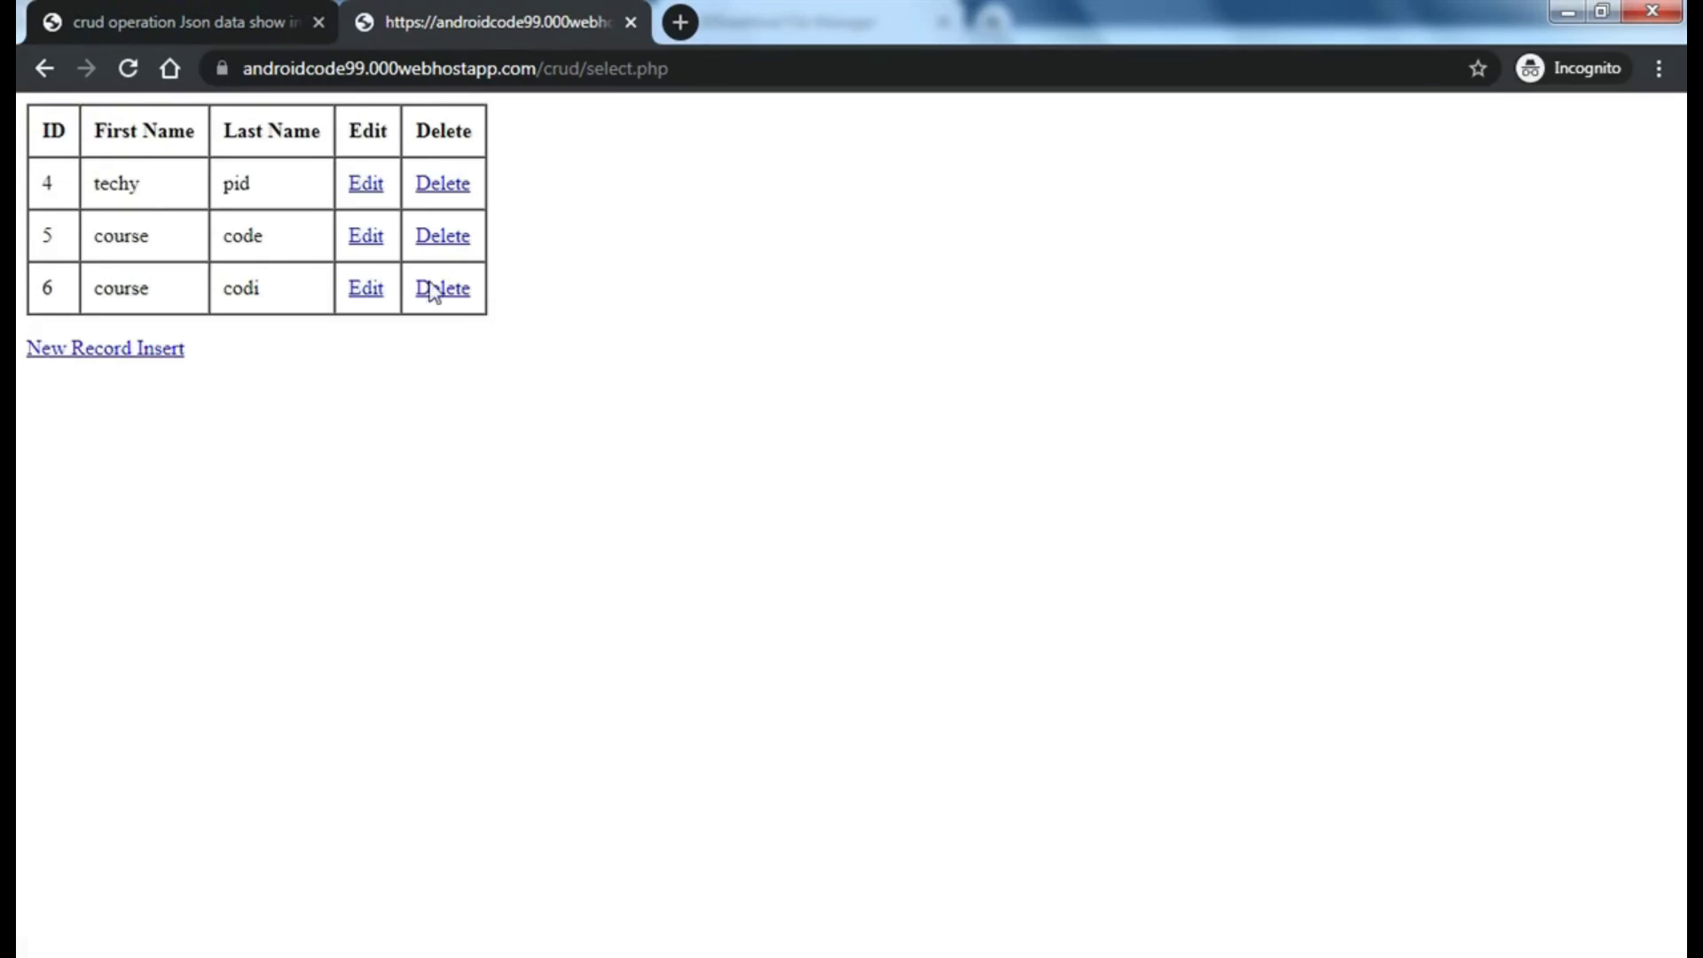
left_click(442, 290)
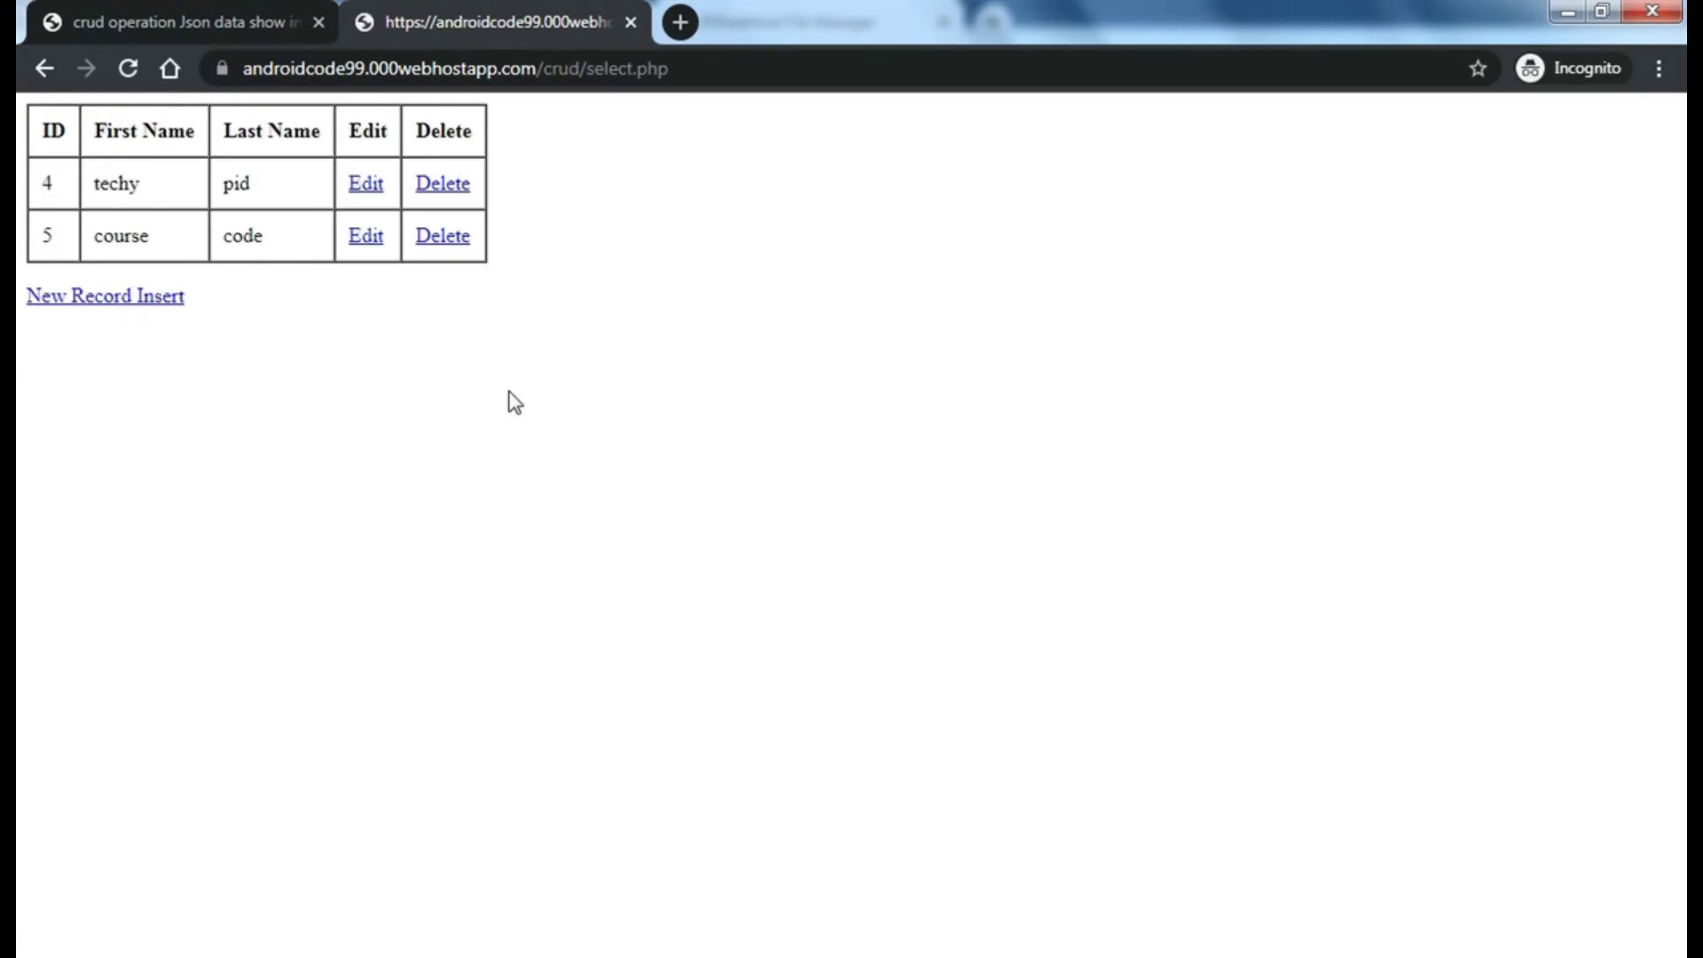
- Edit record 4 to techy pid / course, then delete records 5 and 4
left_click(355, 184)
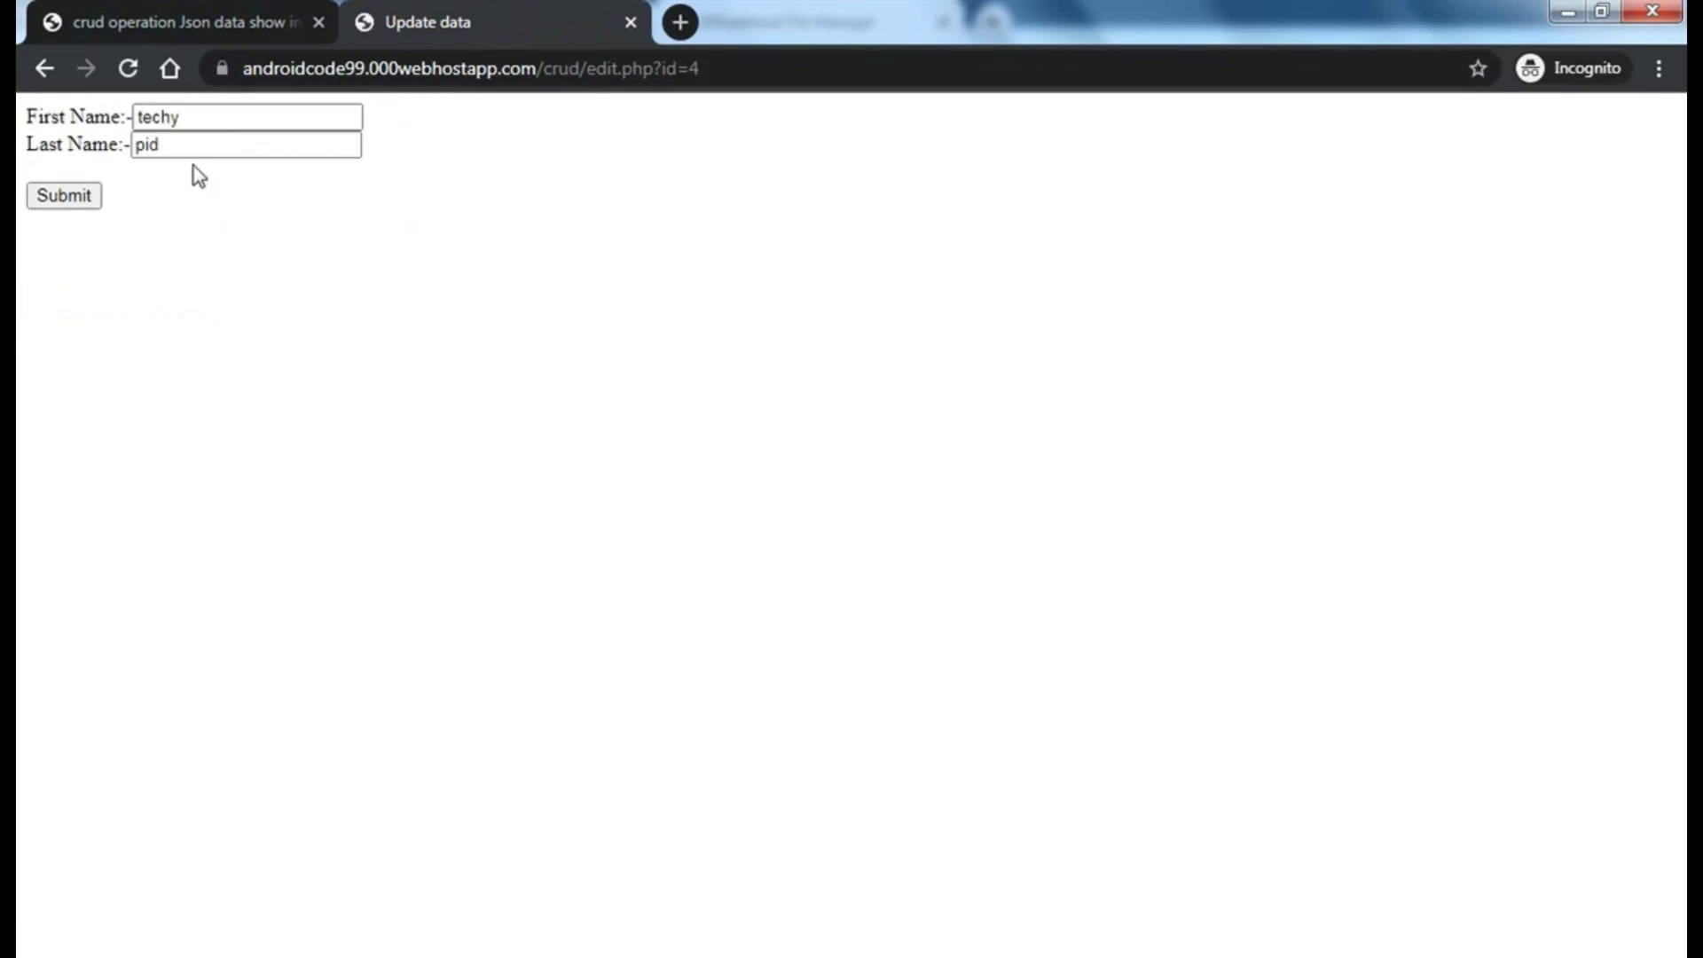
left_click(212, 118)
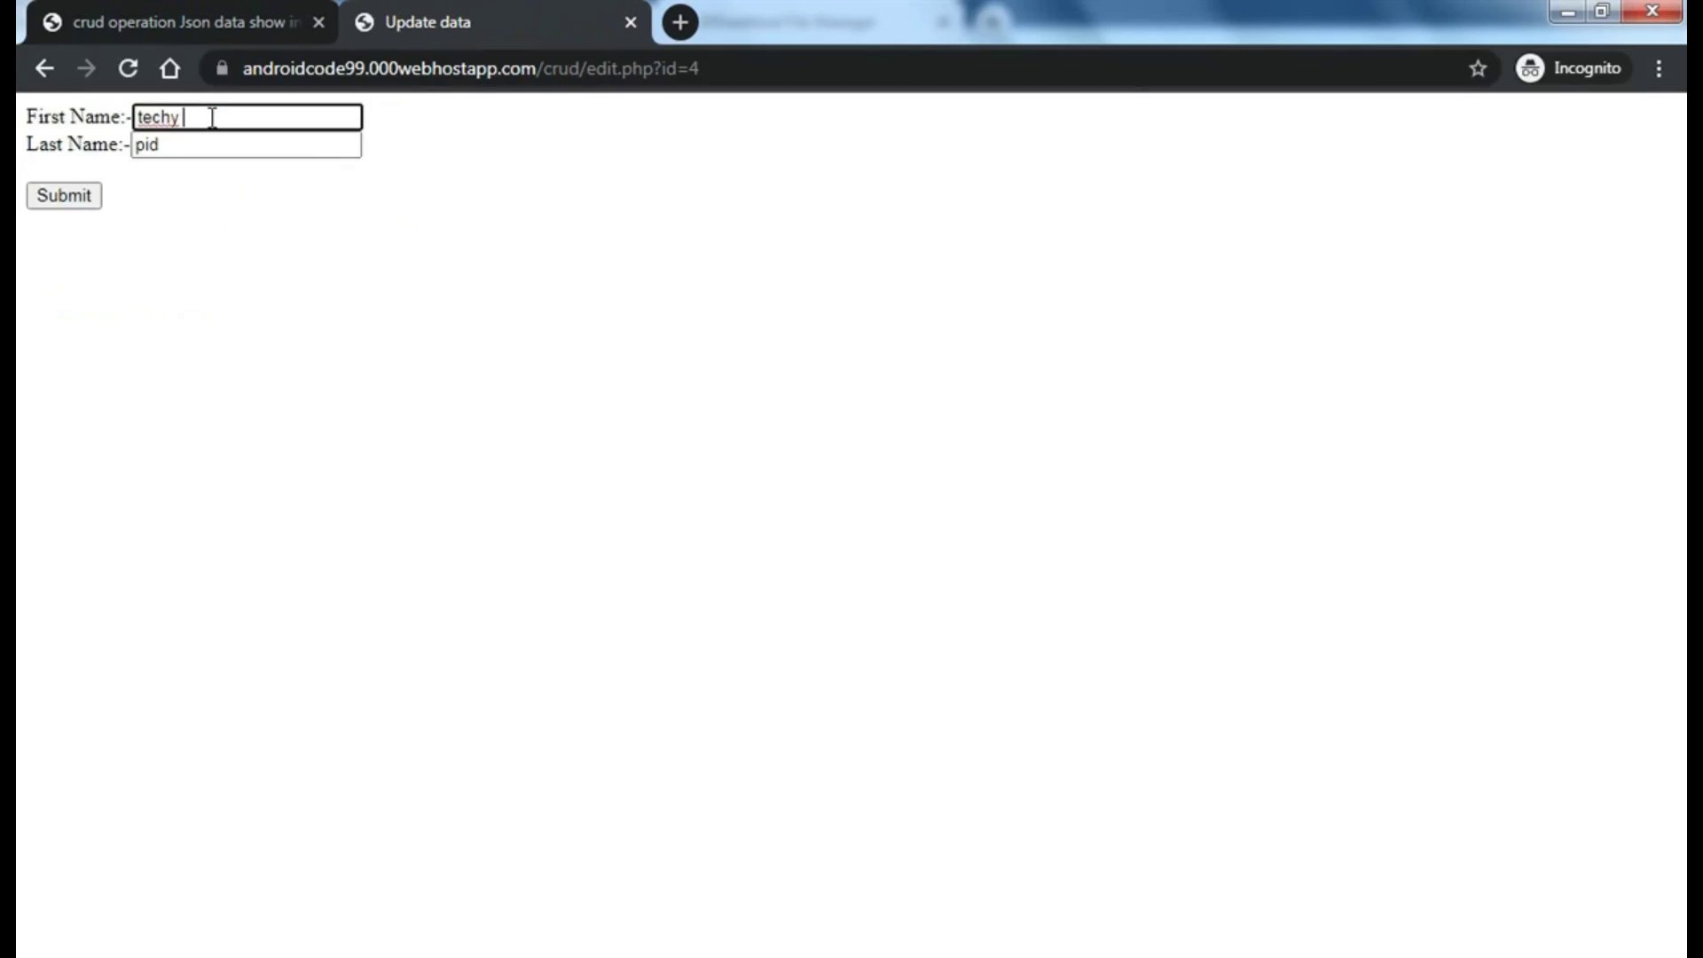
type("pid")
left_click(207, 151)
double_click(206, 151)
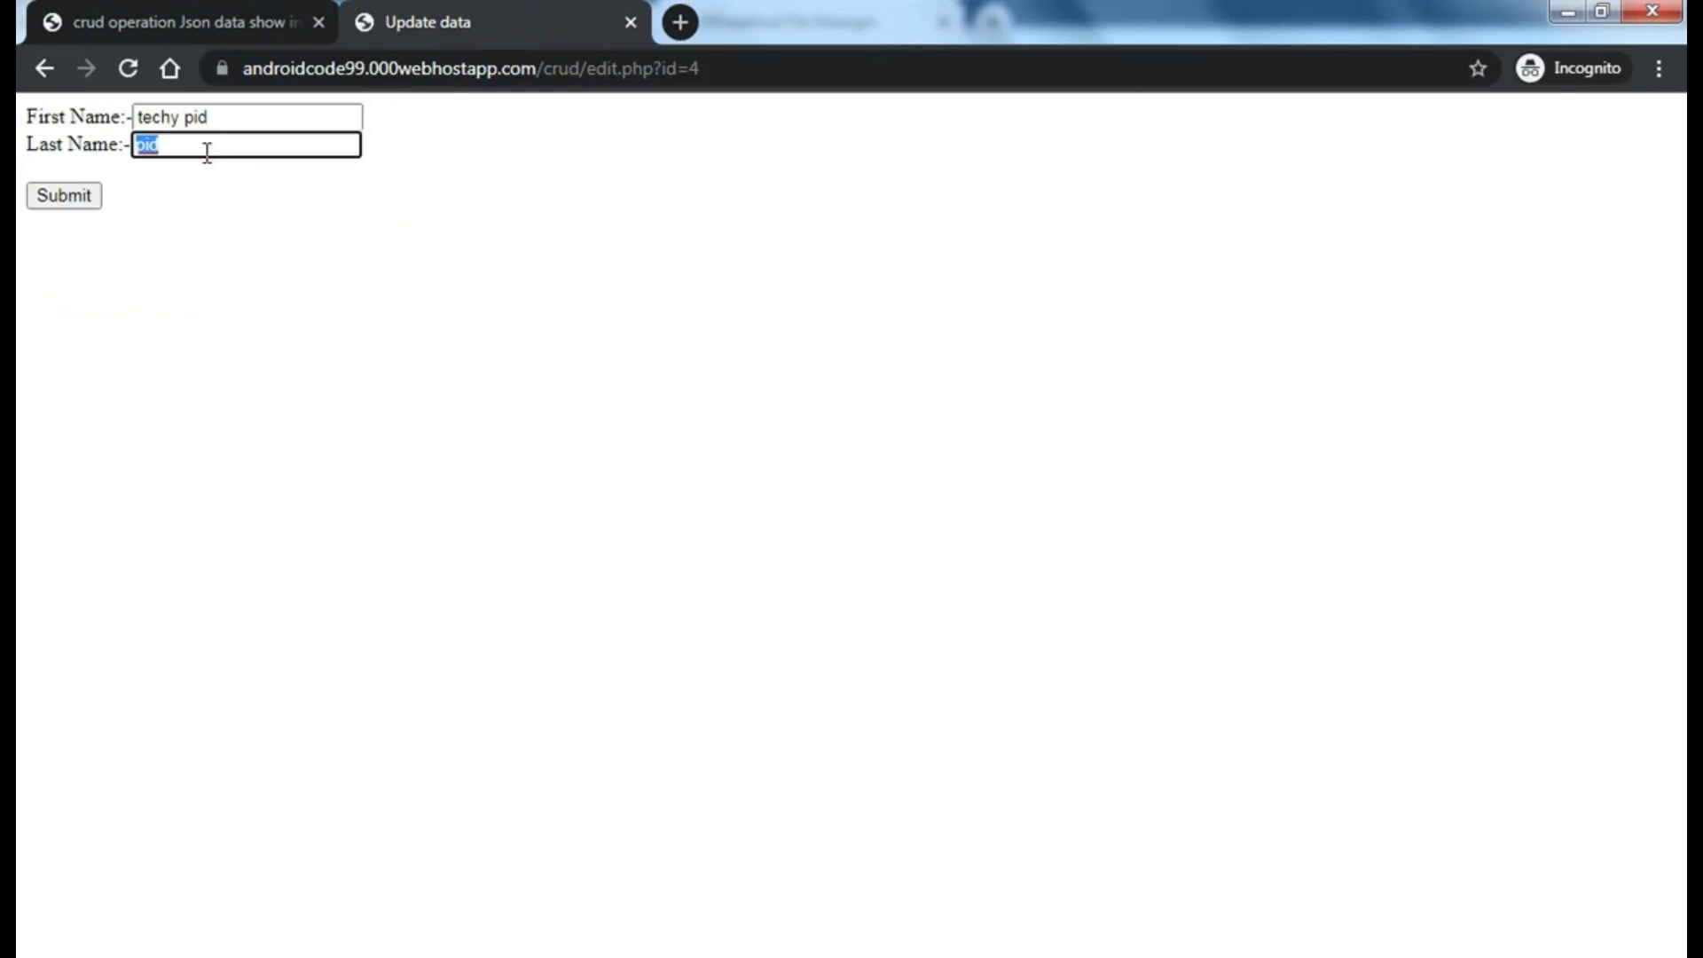
type("cous")
type("s")
key("BackSpace")
key("BackSpace")
type("r")
left_click(99, 198)
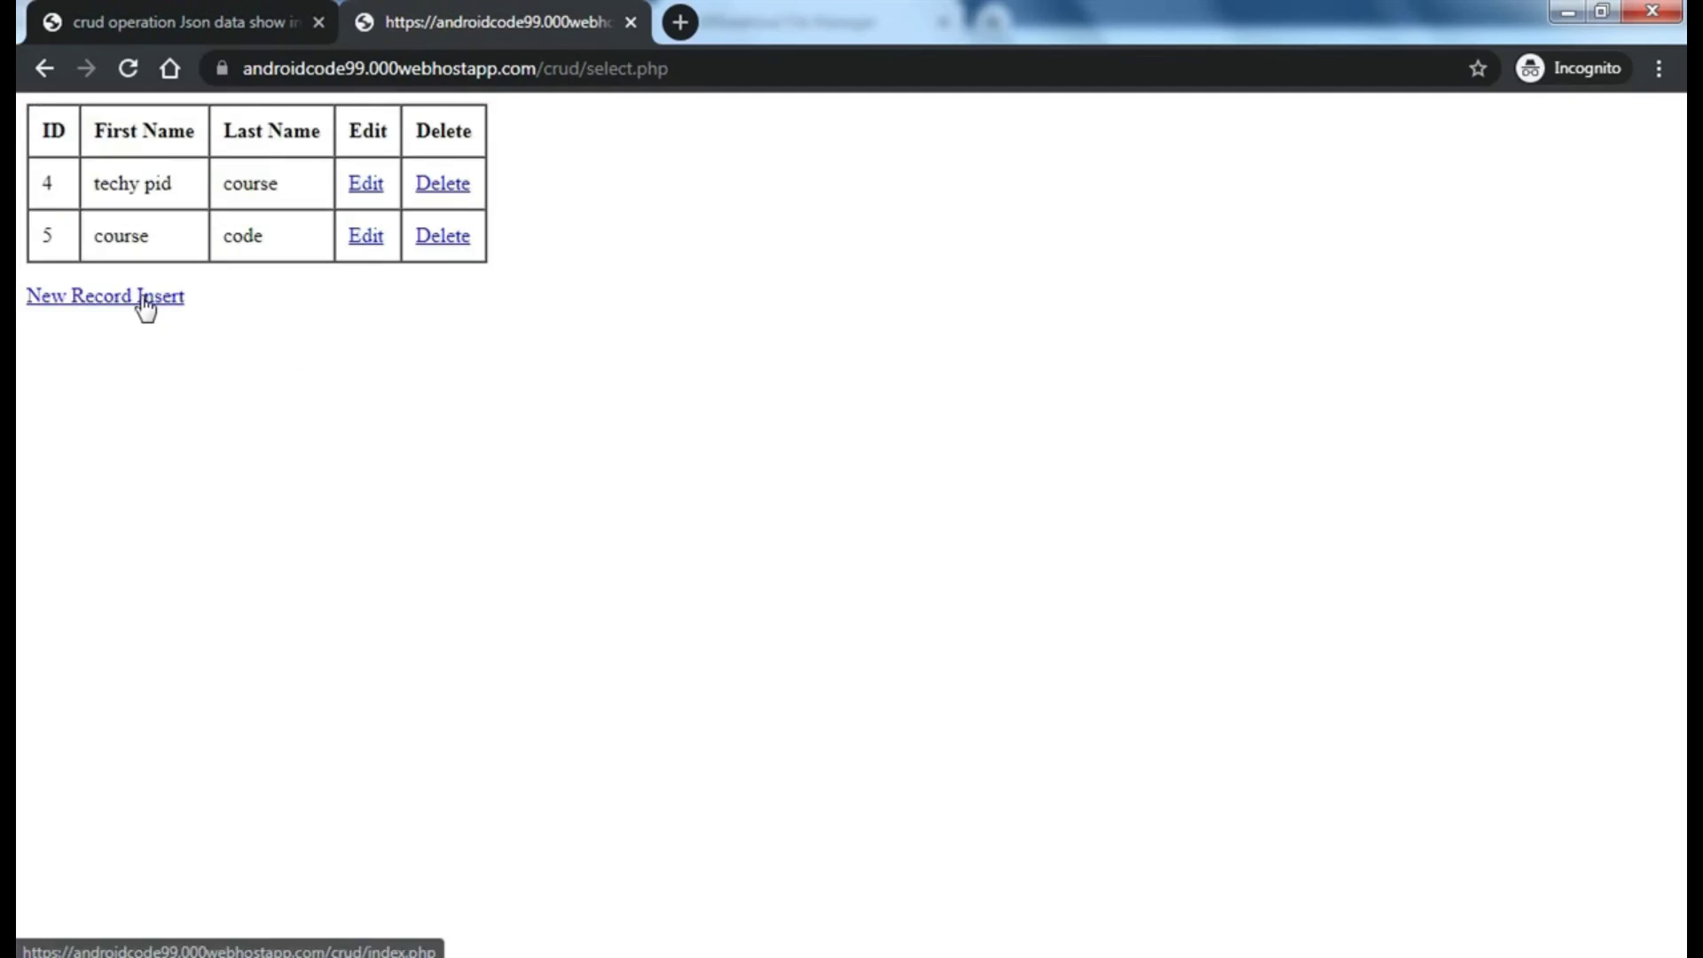
left_click(456, 238)
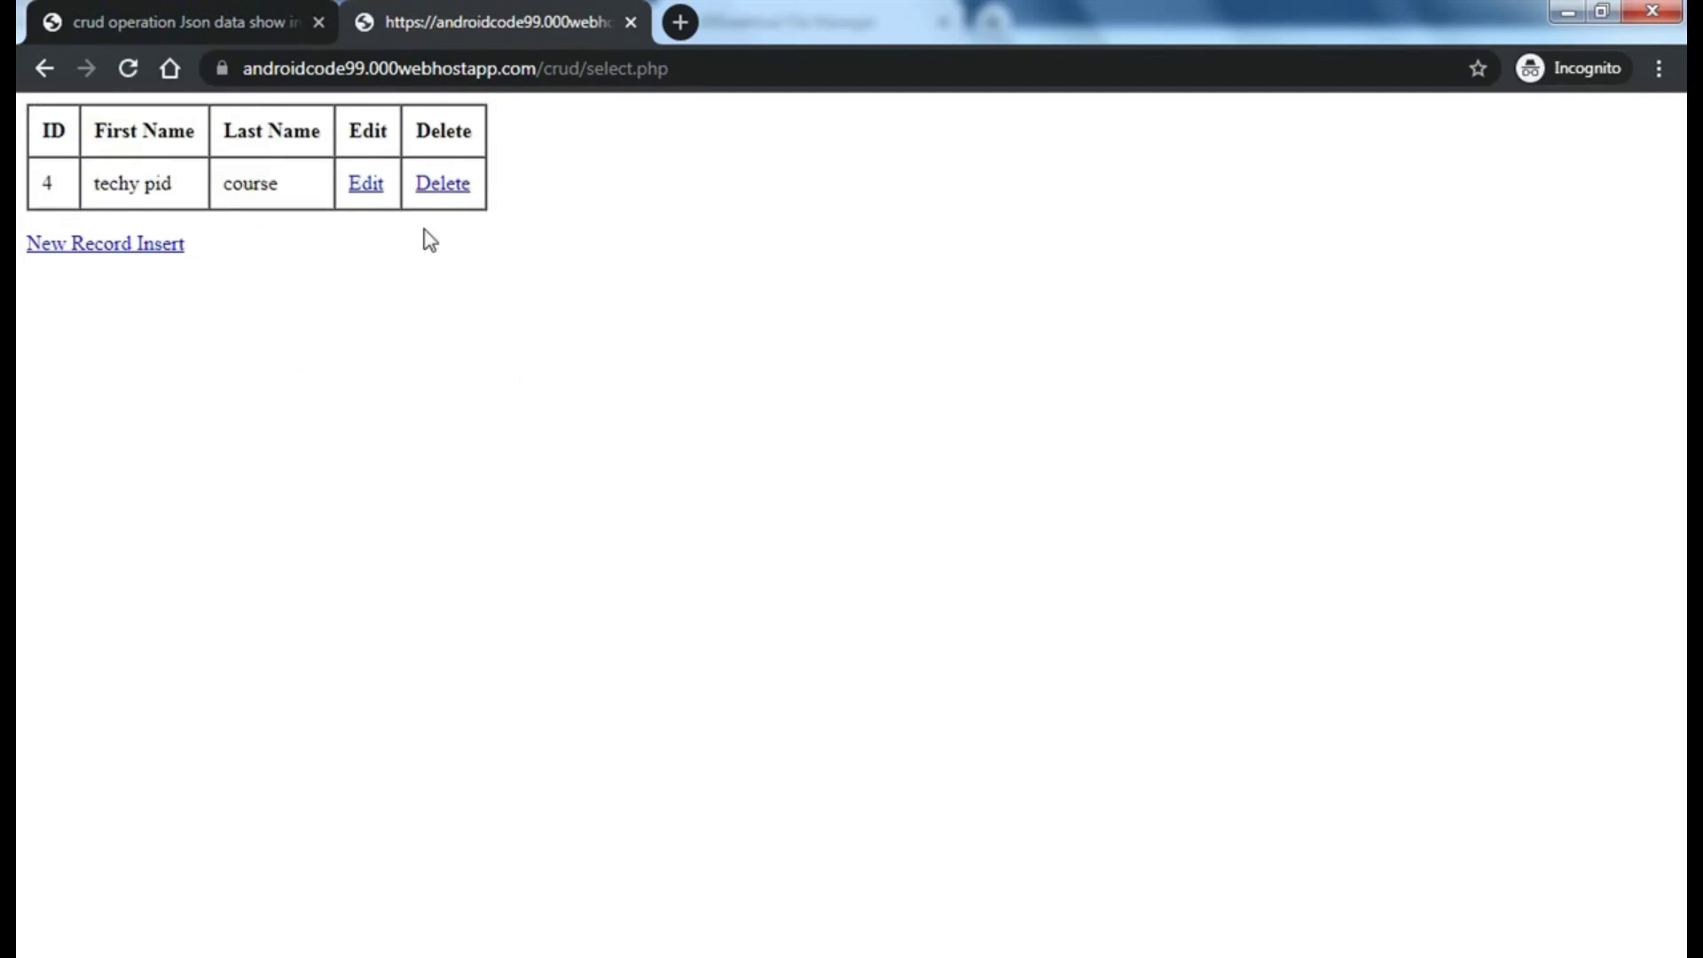
left_click(418, 183)
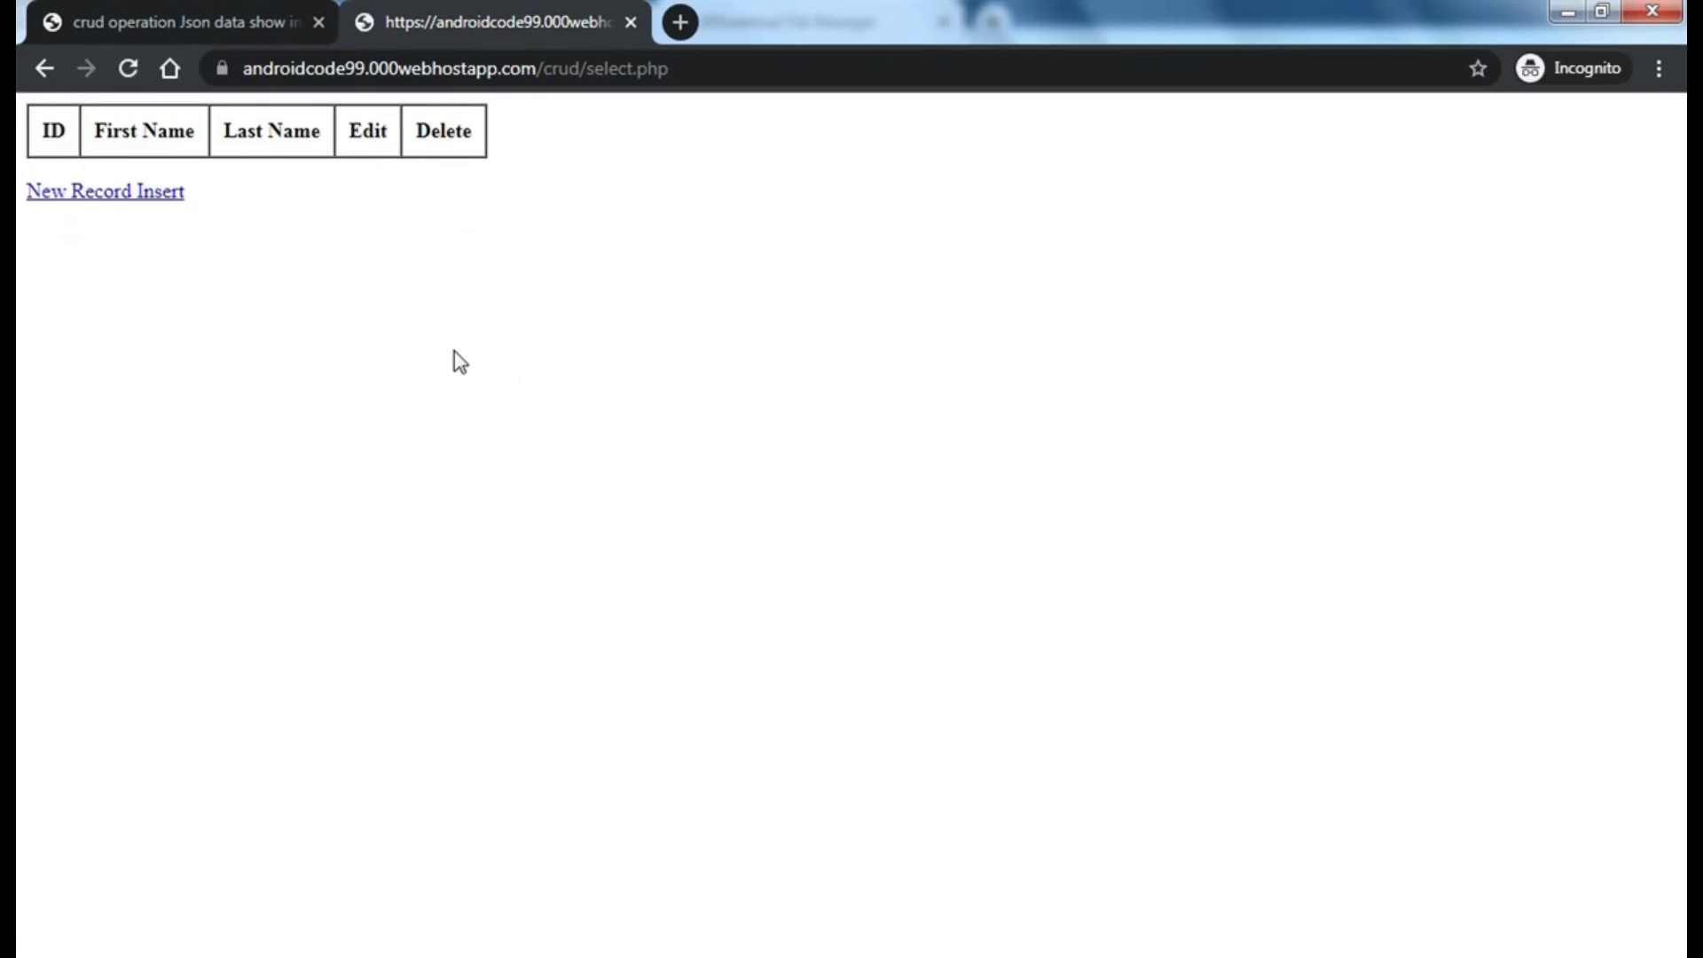
- Insert a new record Goole / YouTube
left_click(108, 192)
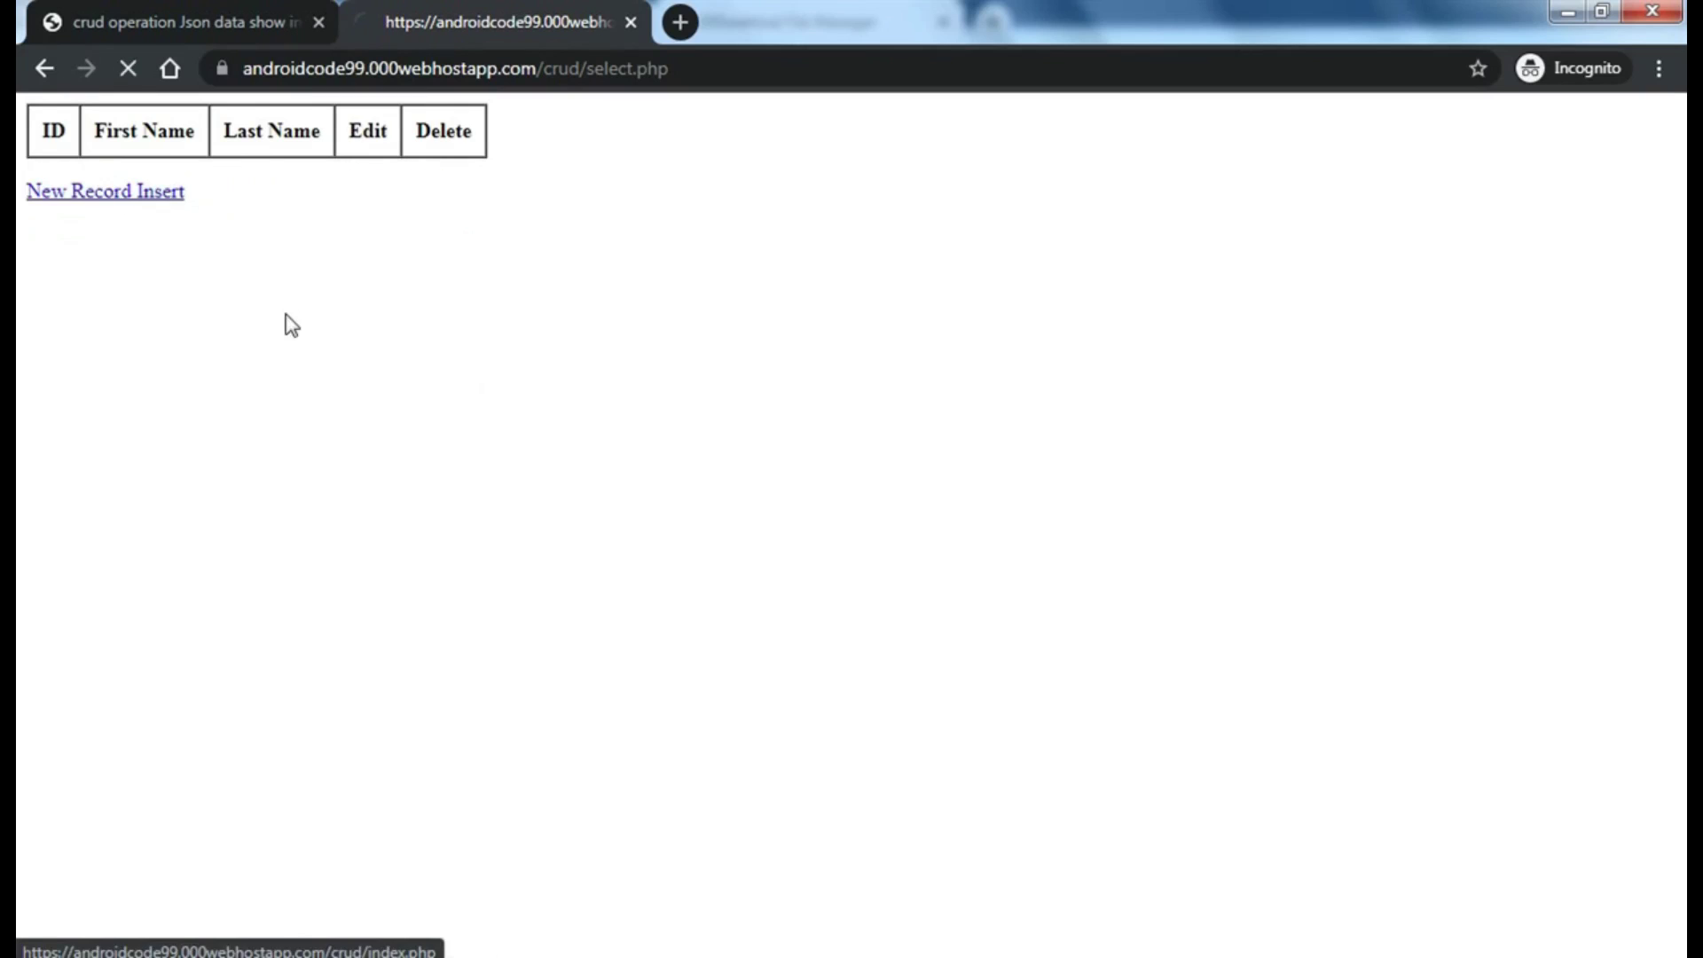
left_click(184, 119)
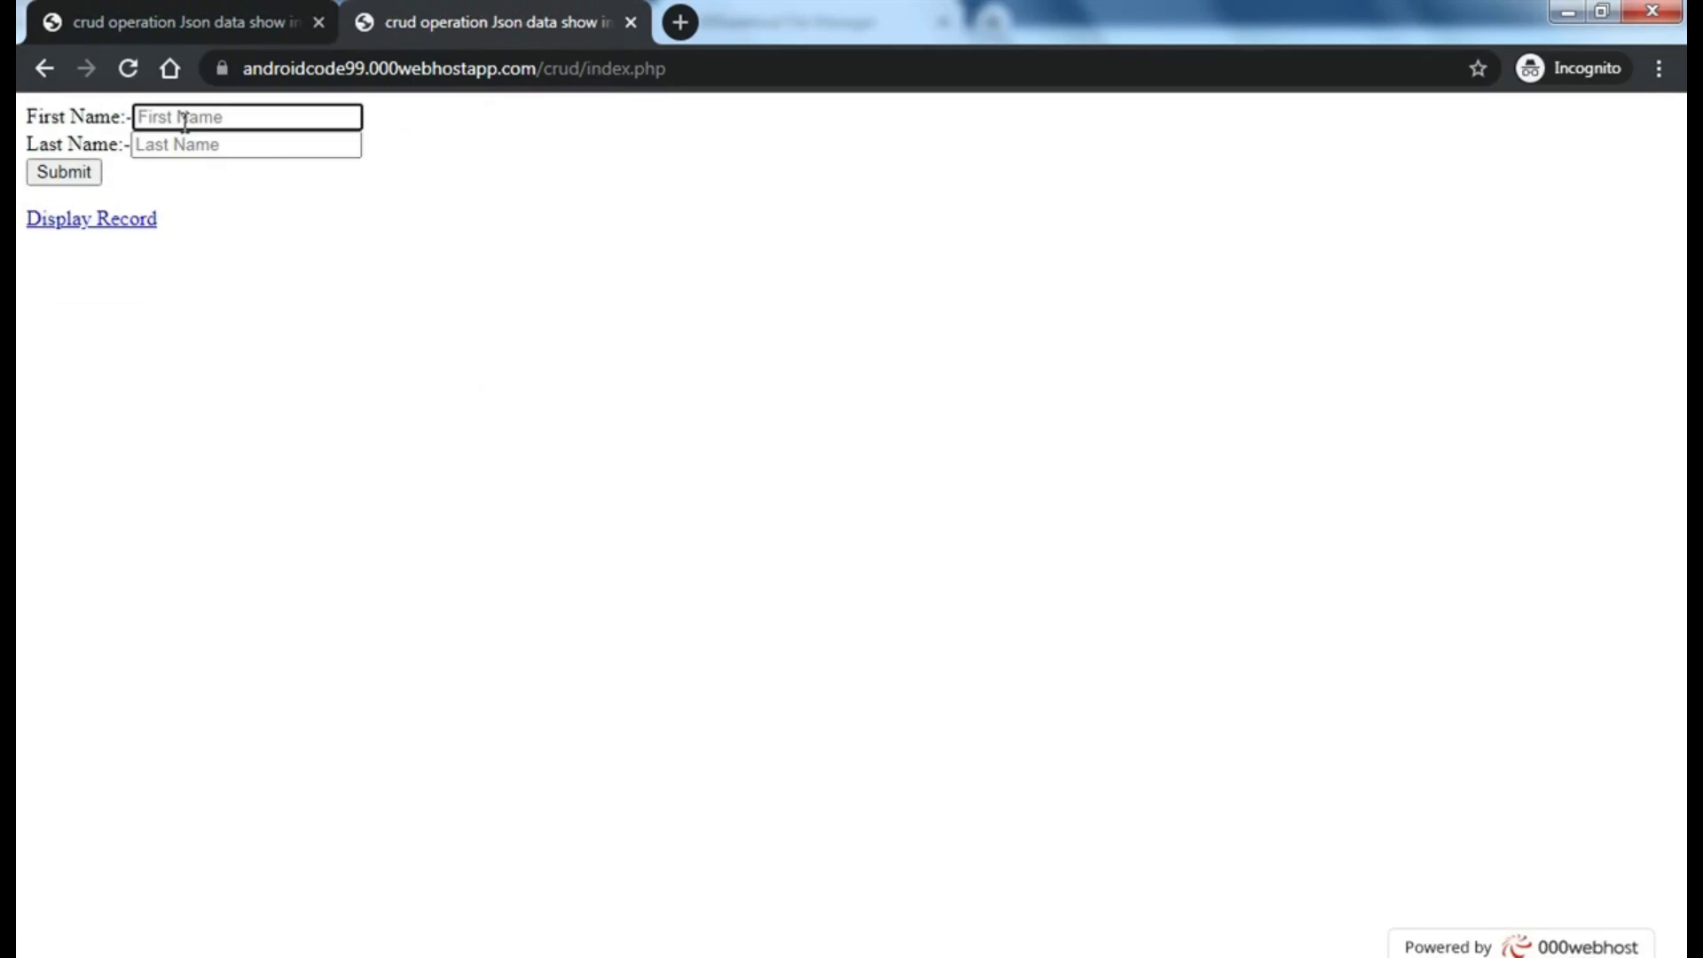
type("Goole")
left_click(203, 154)
type("You")
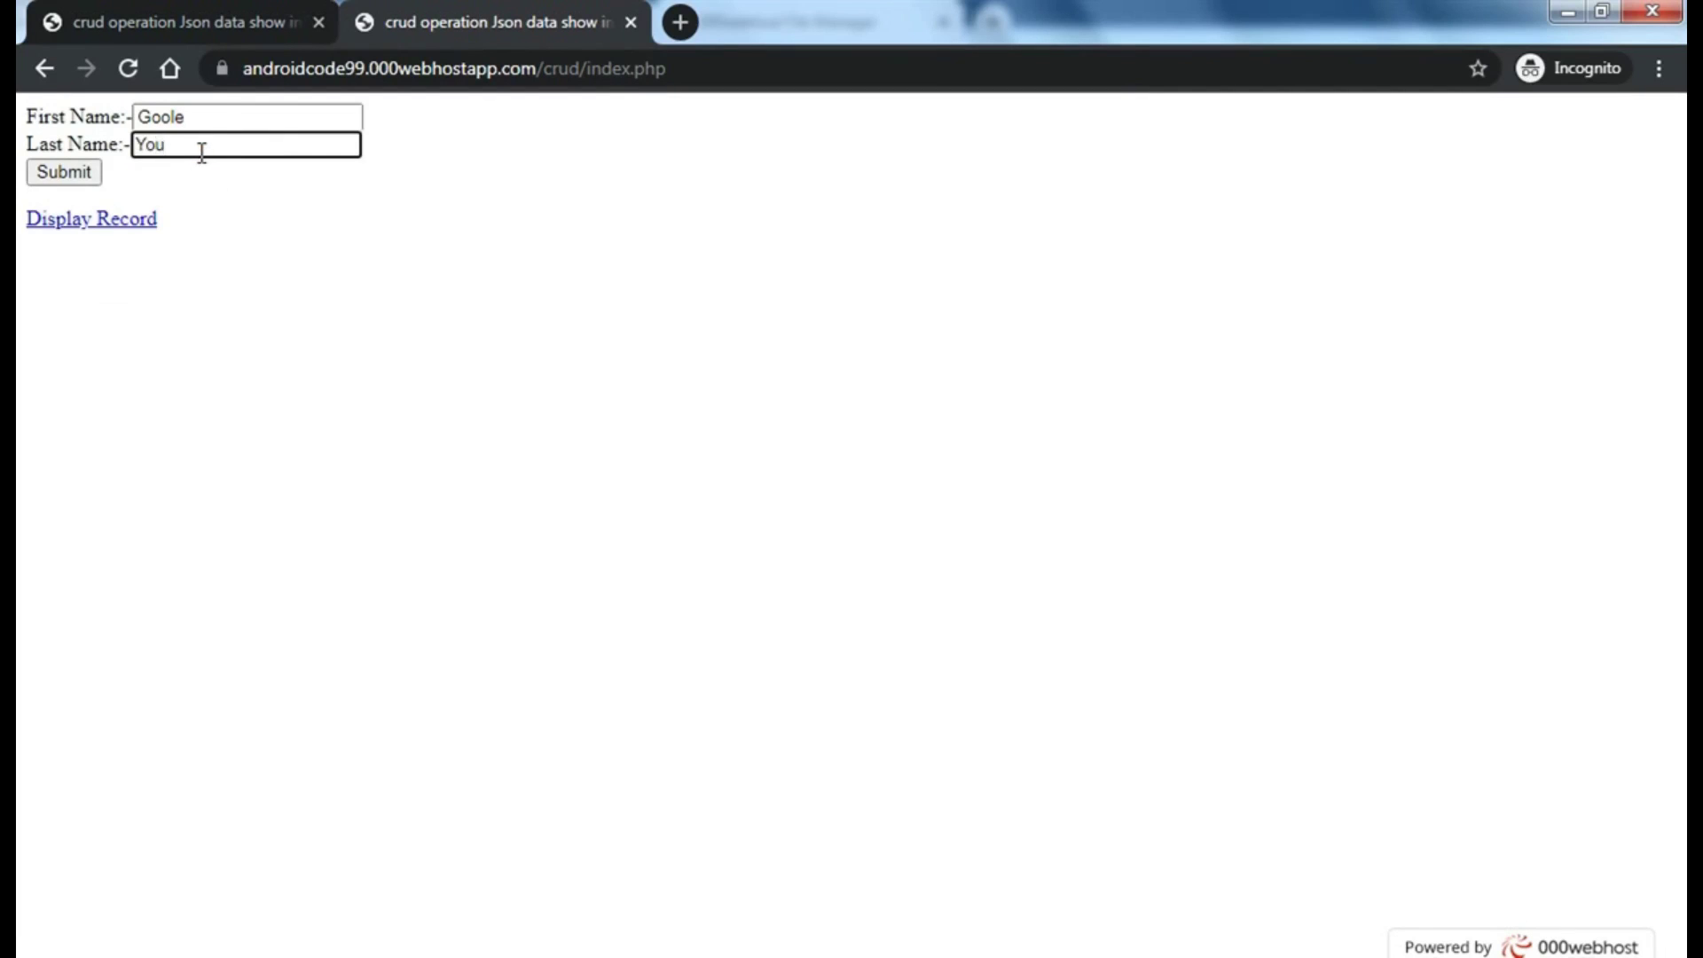
type("Tube")
left_click(78, 177)
- Insert a new record course / code
left_click(224, 119)
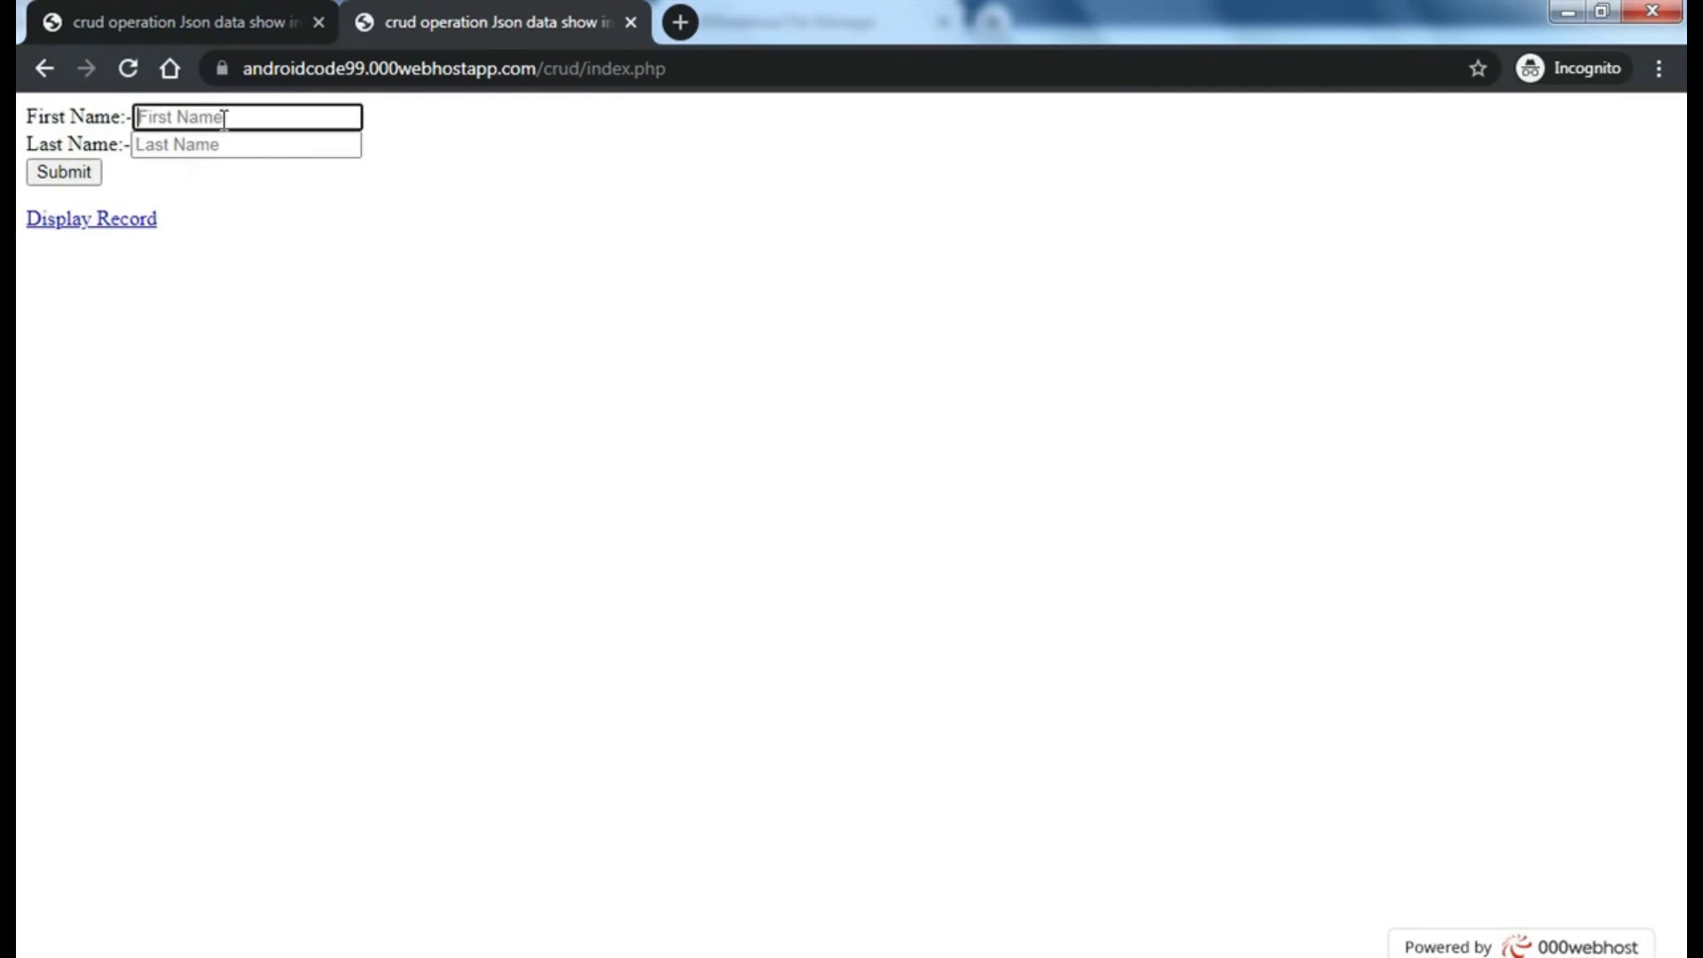
type("couse")
key("BackSpace")
type("rse")
left_click(251, 145)
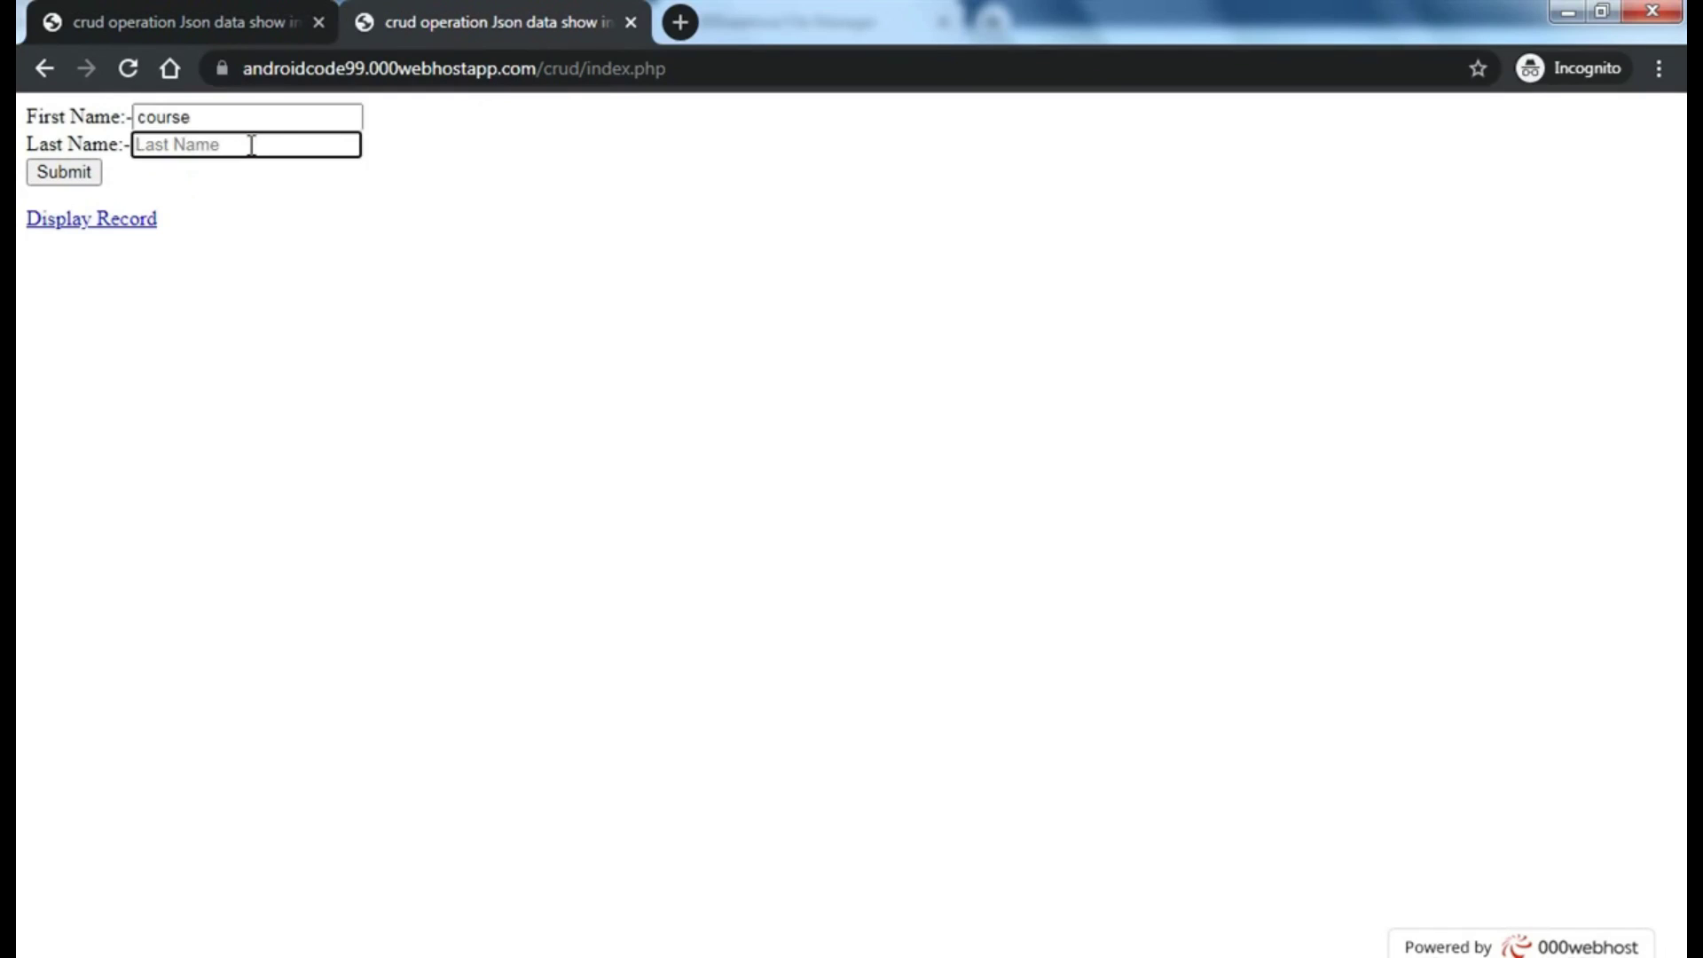
type("code")
left_click(61, 171)
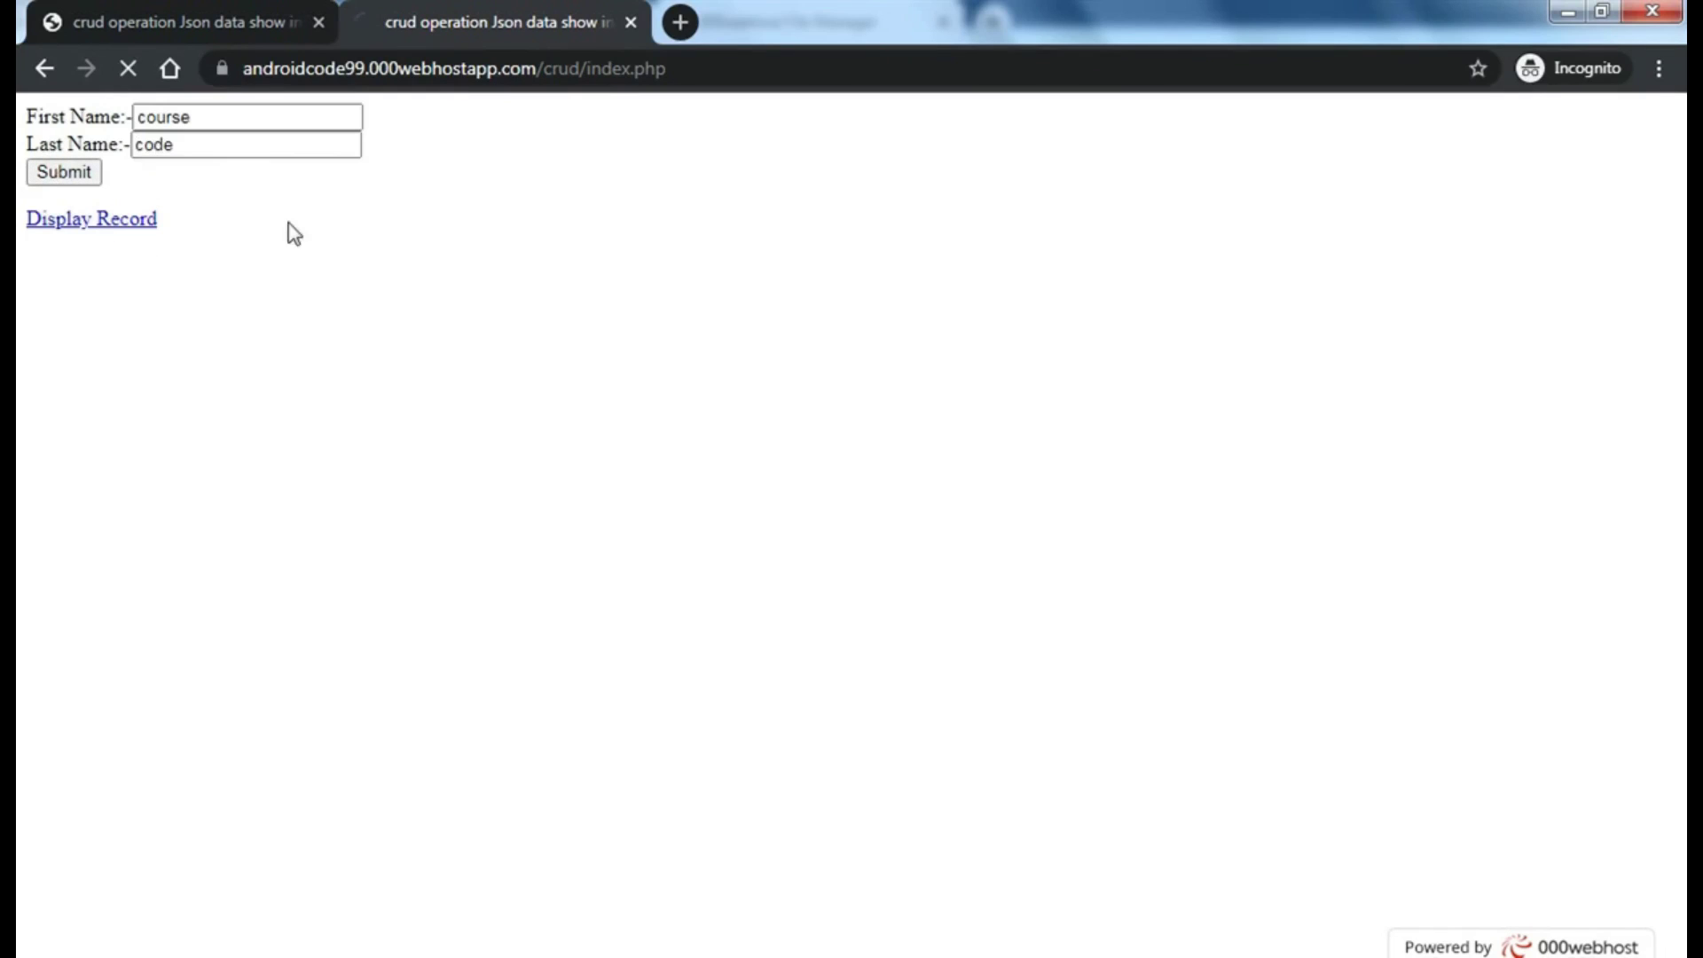
- Insert a techy / pid record and display the listing with IDs 7–9
left_click(222, 119)
type("techy")
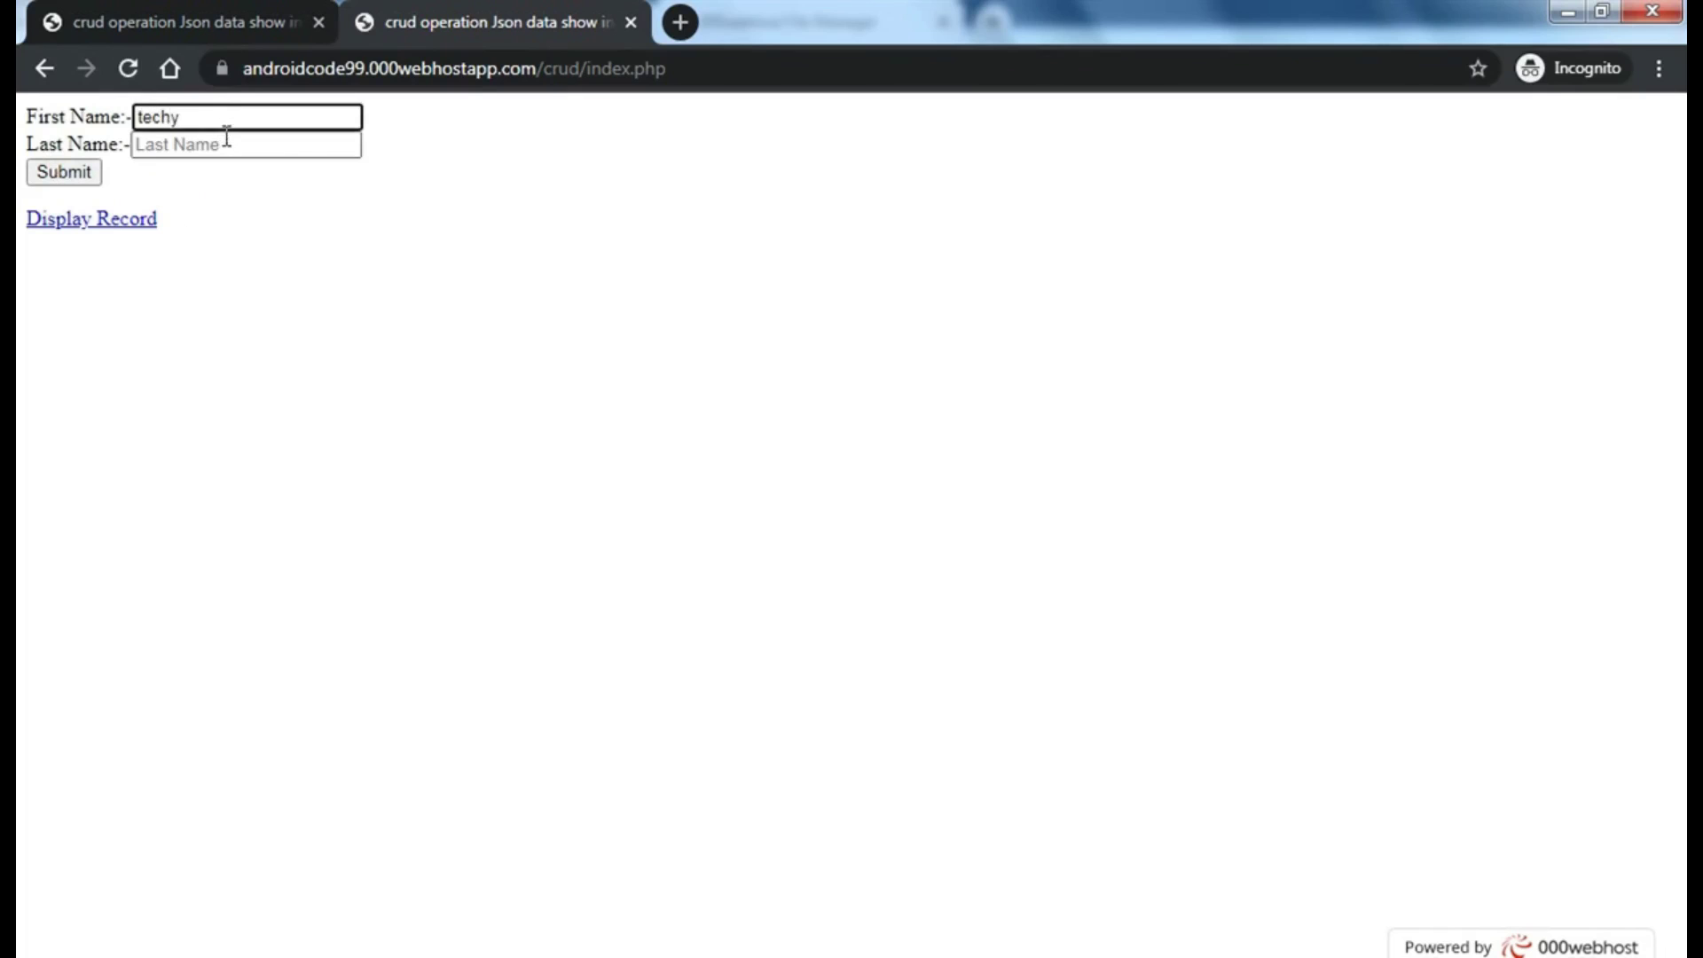
left_click(232, 146)
type("pi")
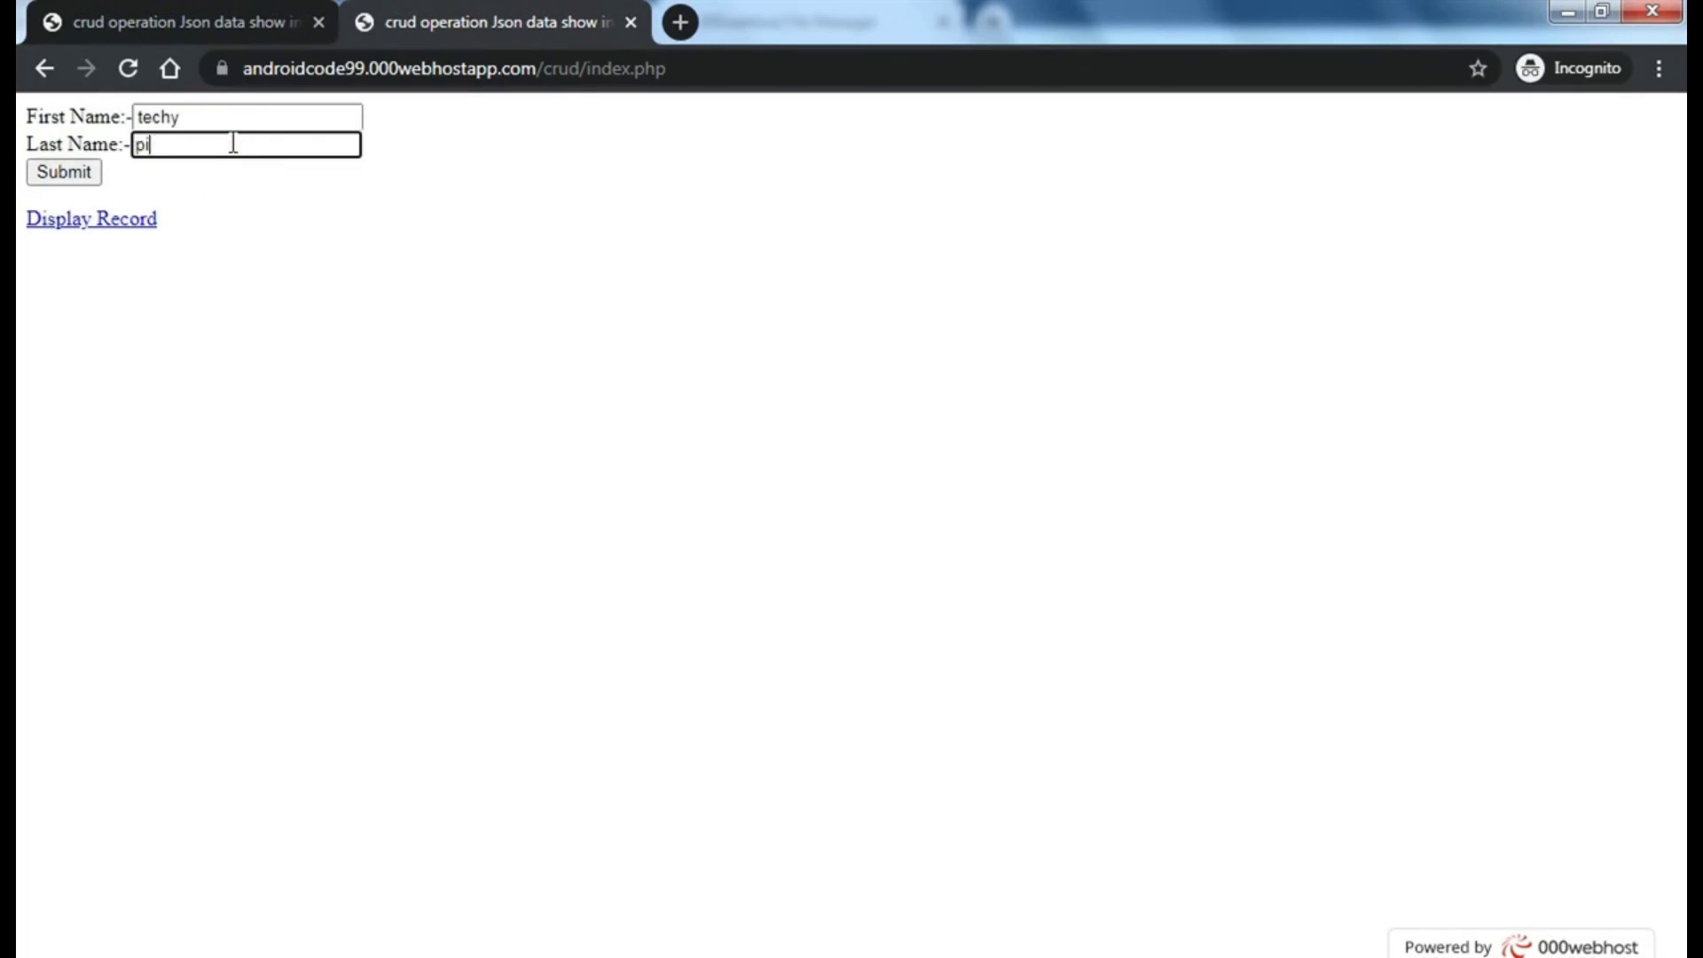
type("d")
left_click(45, 175)
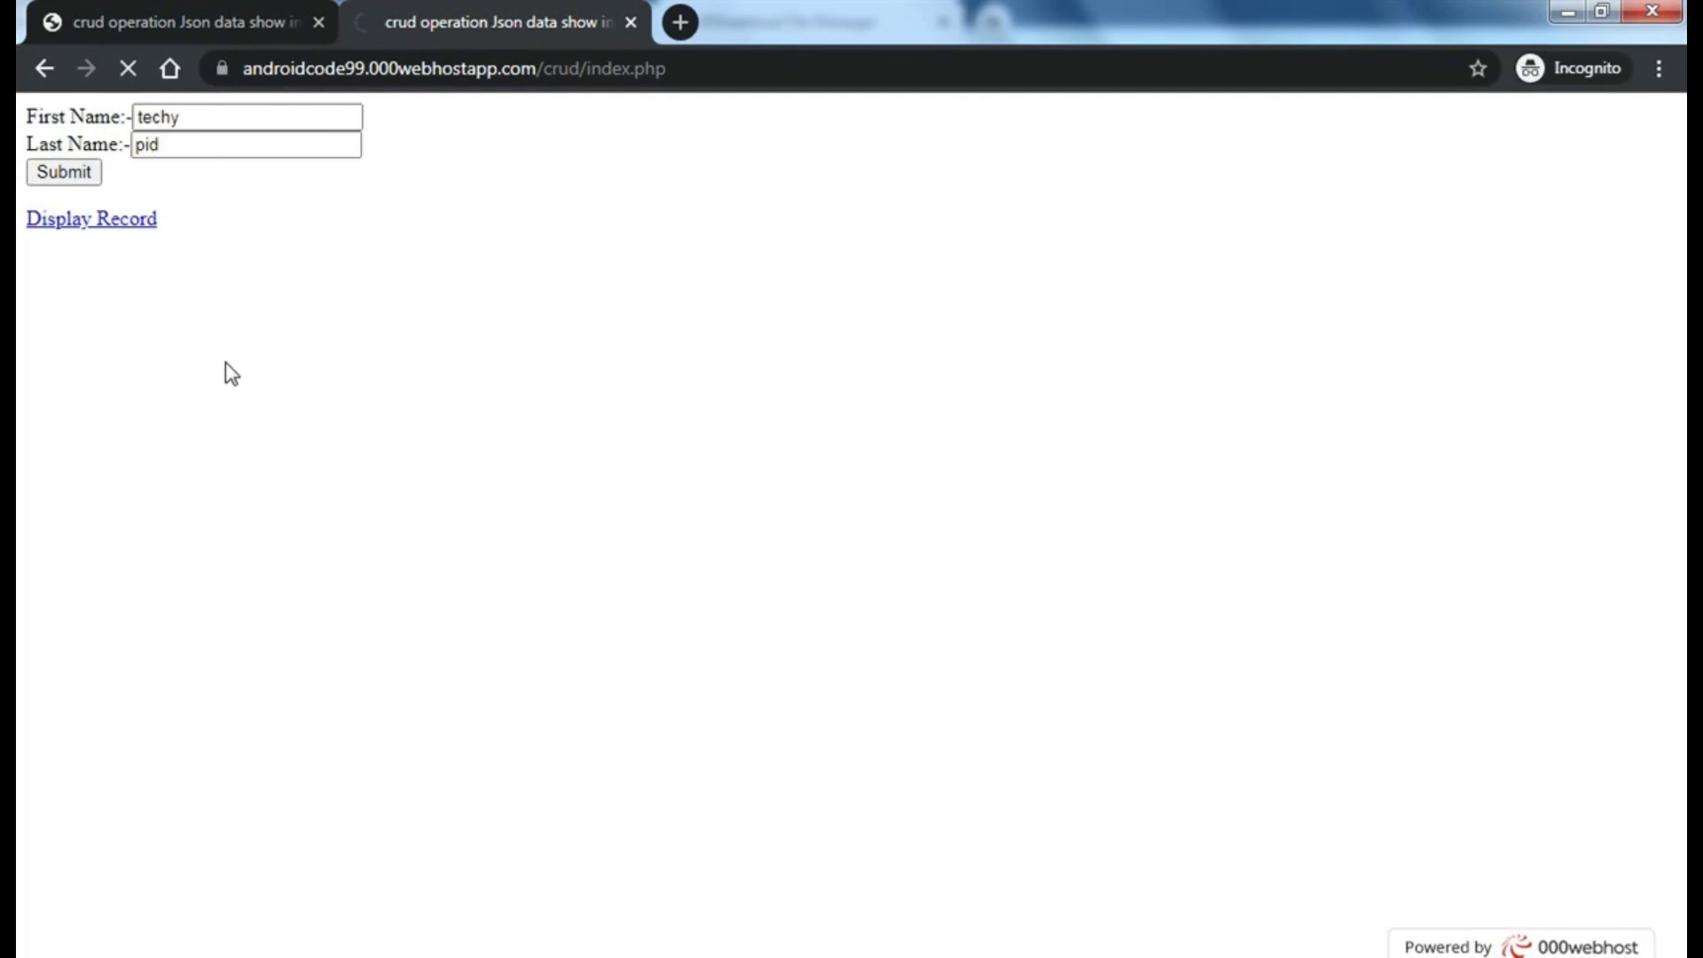
left_click(106, 231)
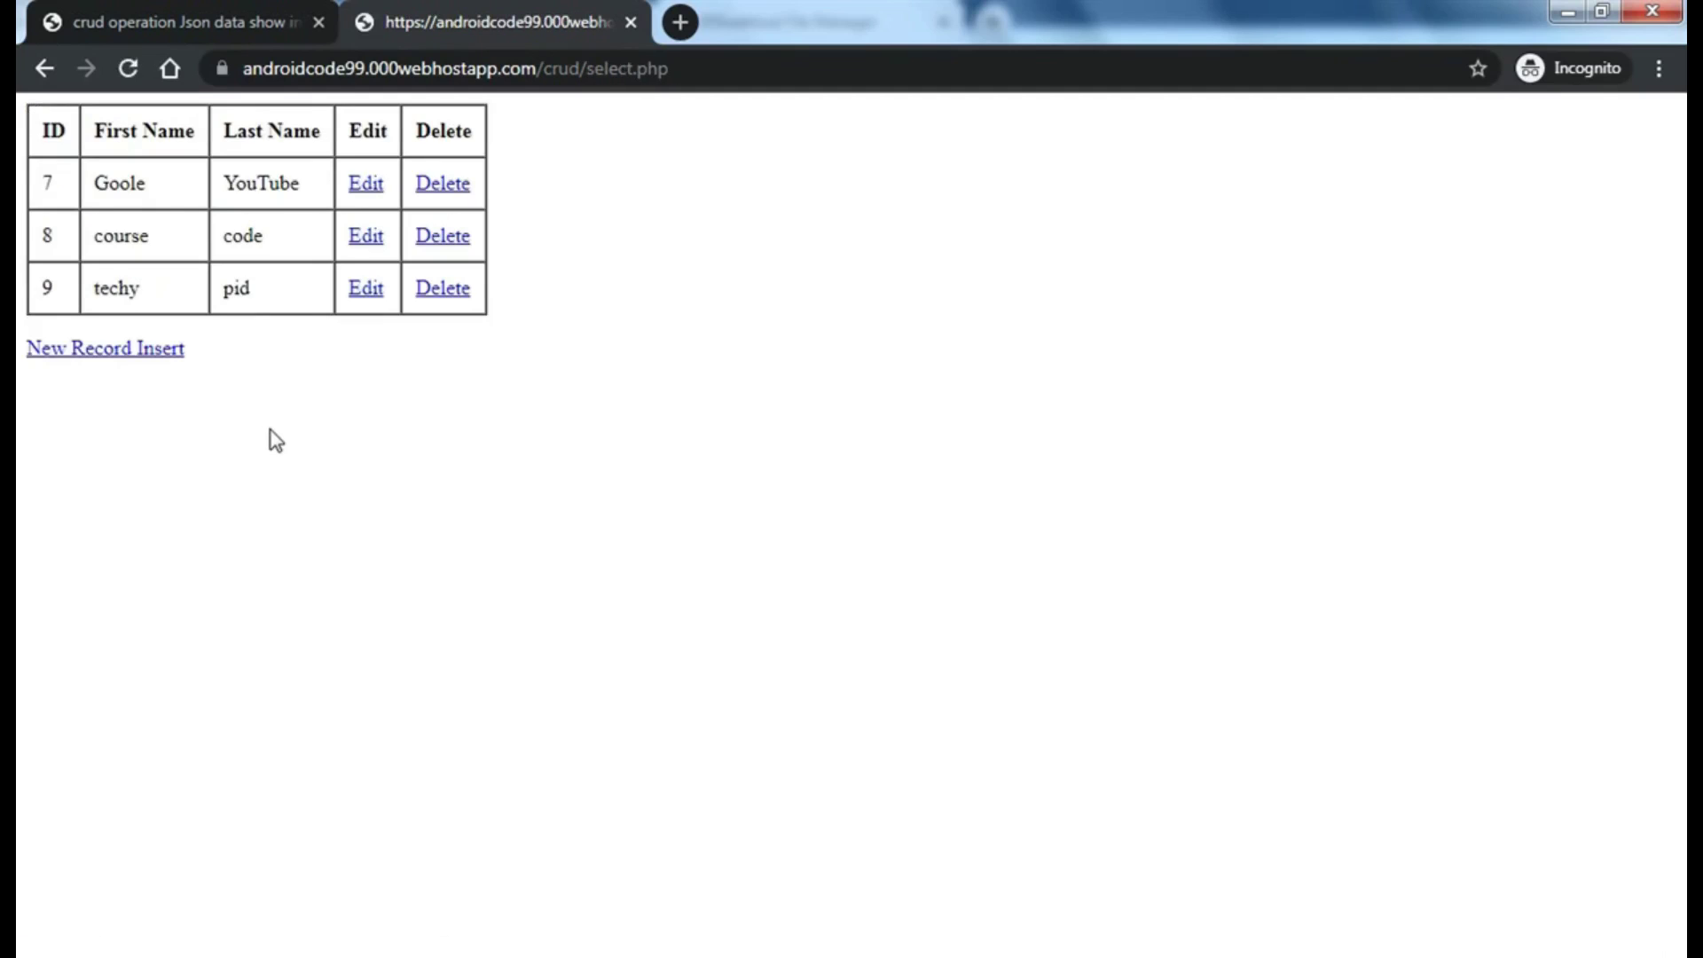
- Fix record 7's first name from Goole to Google and submit it
left_click(367, 187)
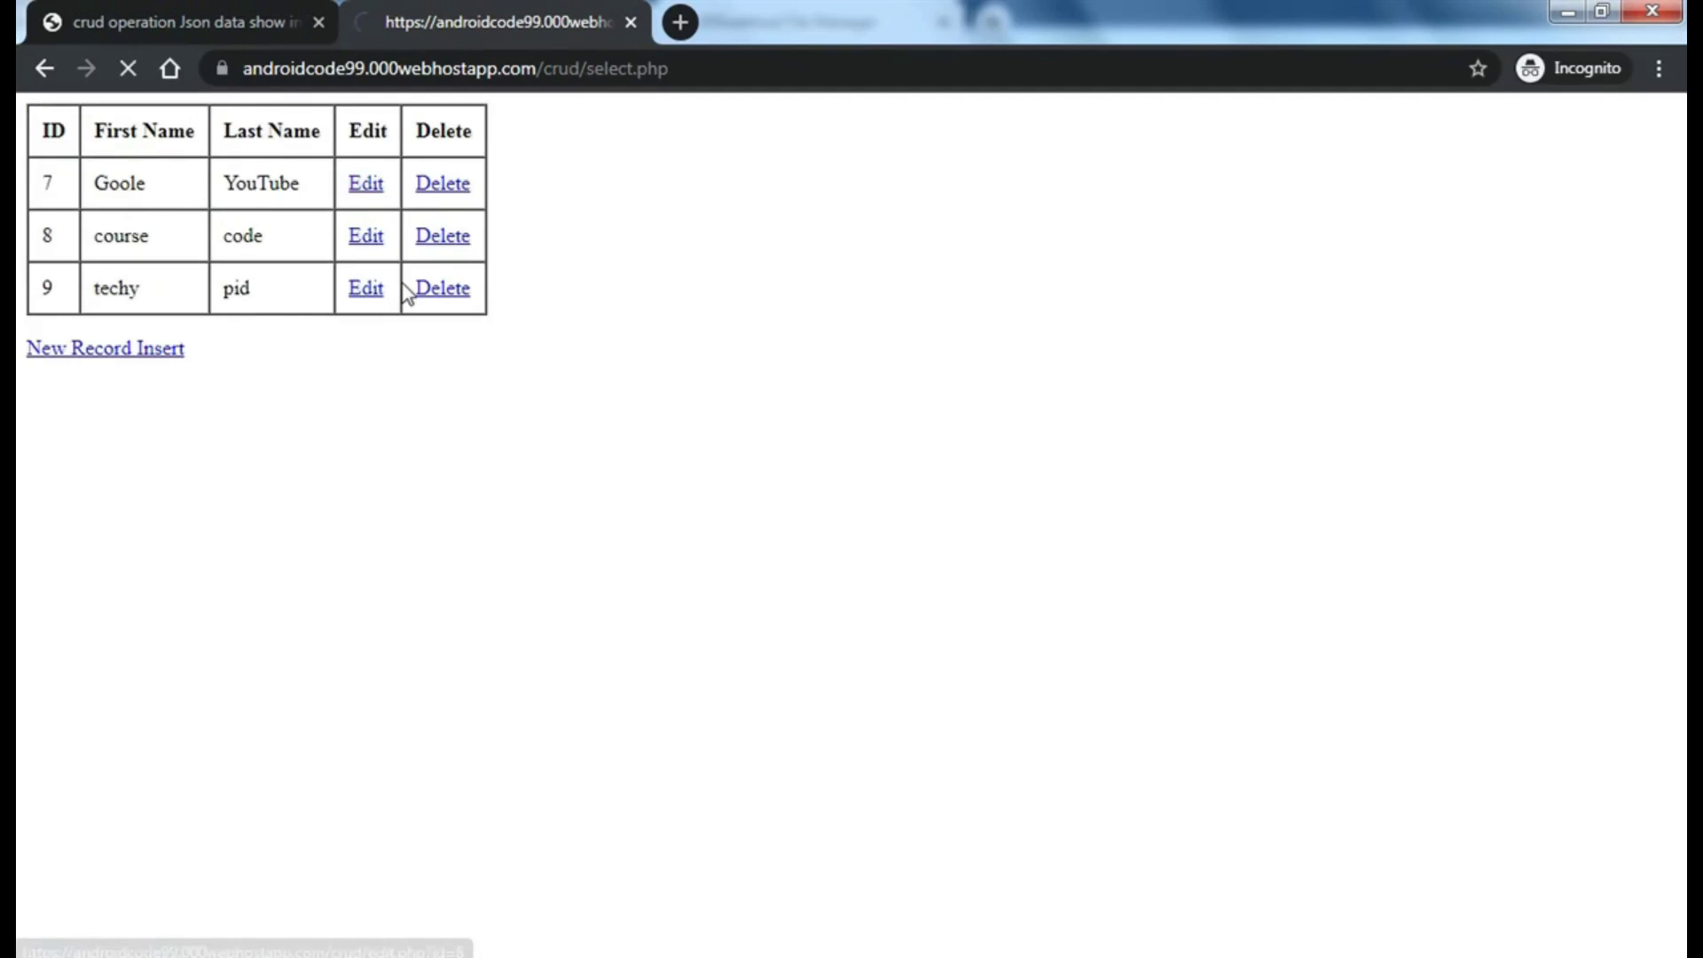
left_click(207, 118)
key("BackSpace")
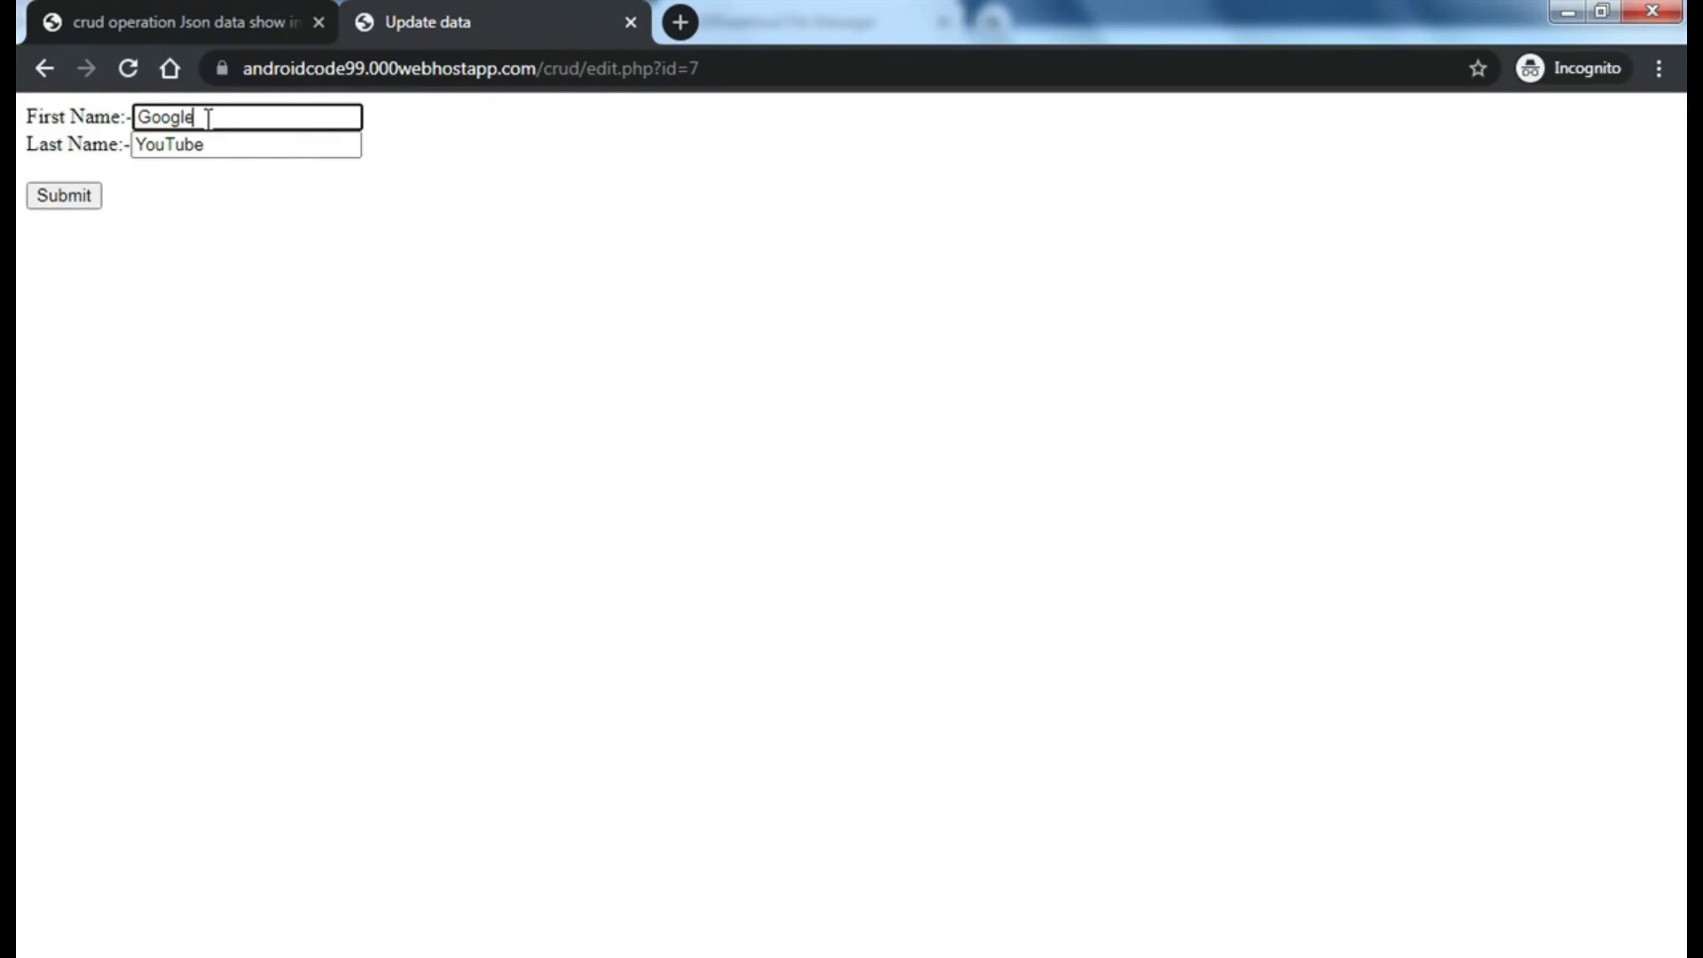
left_click(63, 197)
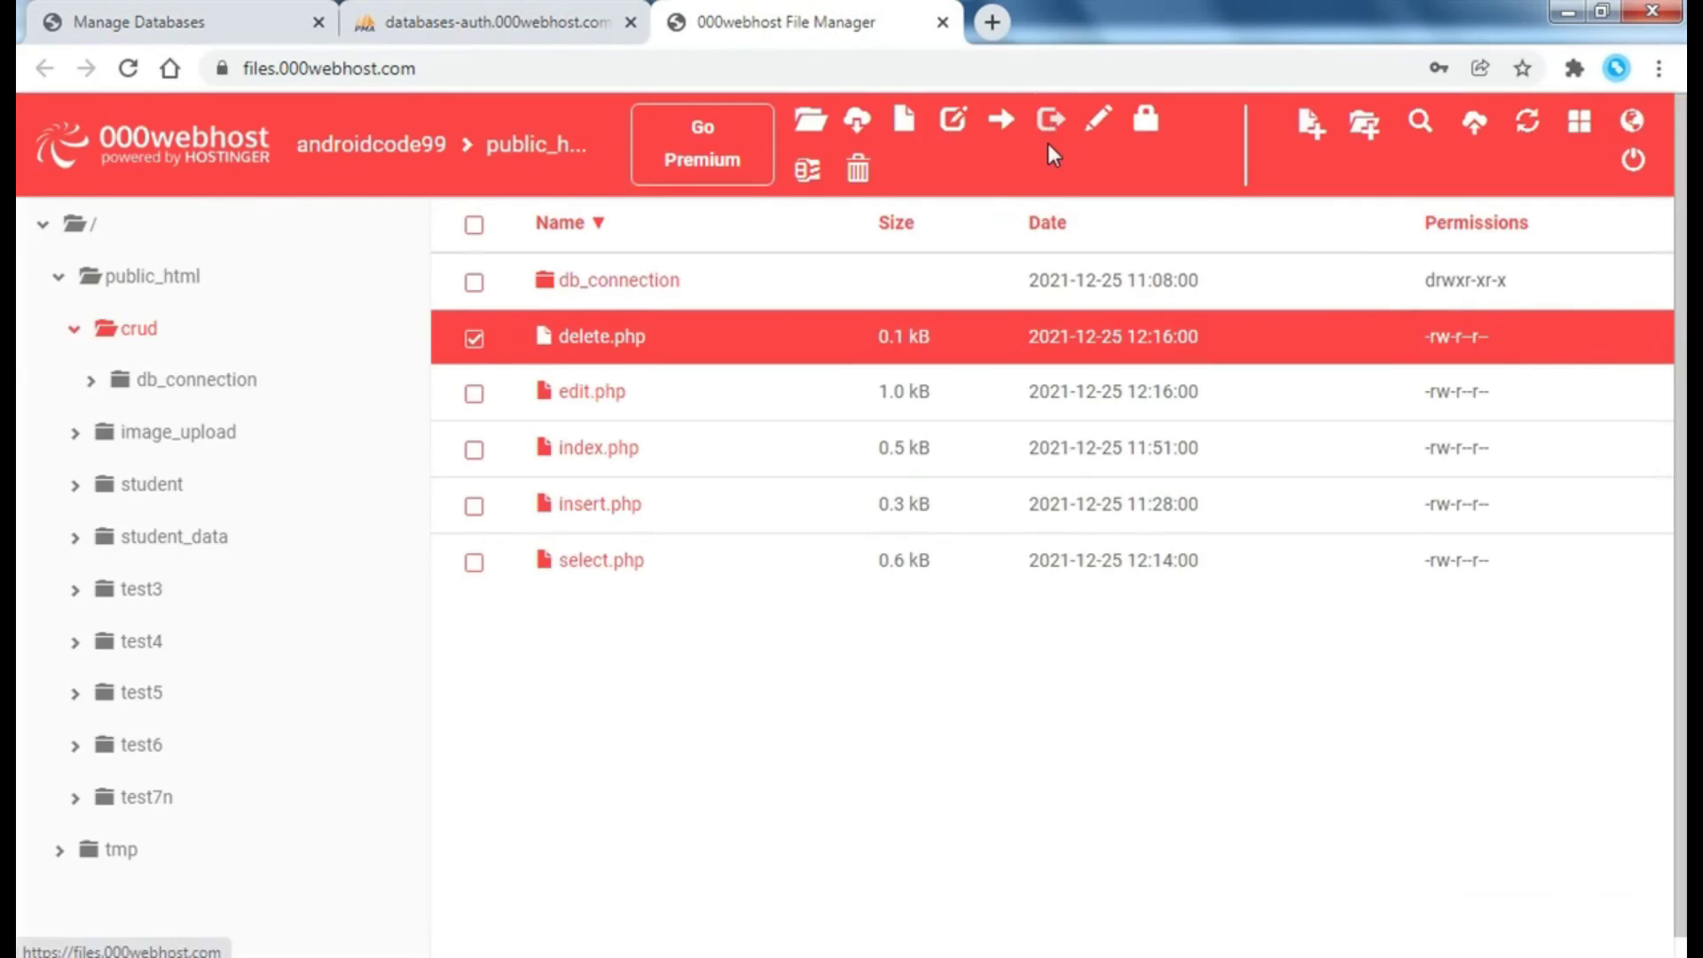
- Create a folder named Json inside crud and open it to show it is empty
left_click(1359, 138)
type("se")
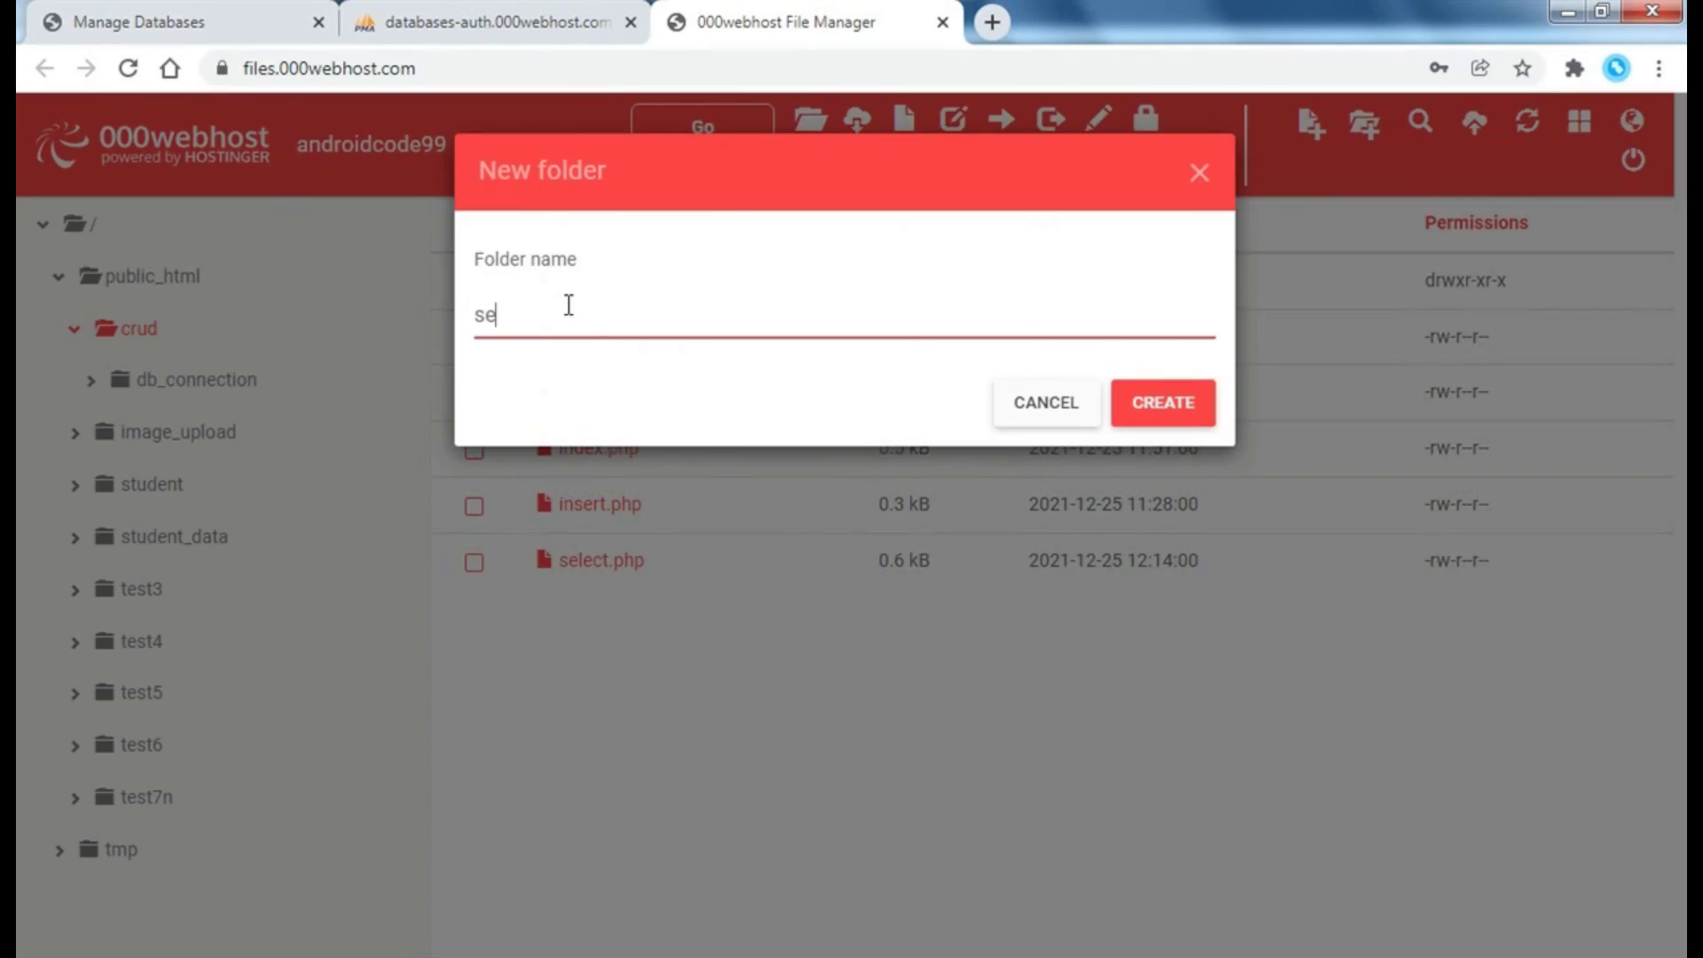
type("son")
left_click(1144, 404)
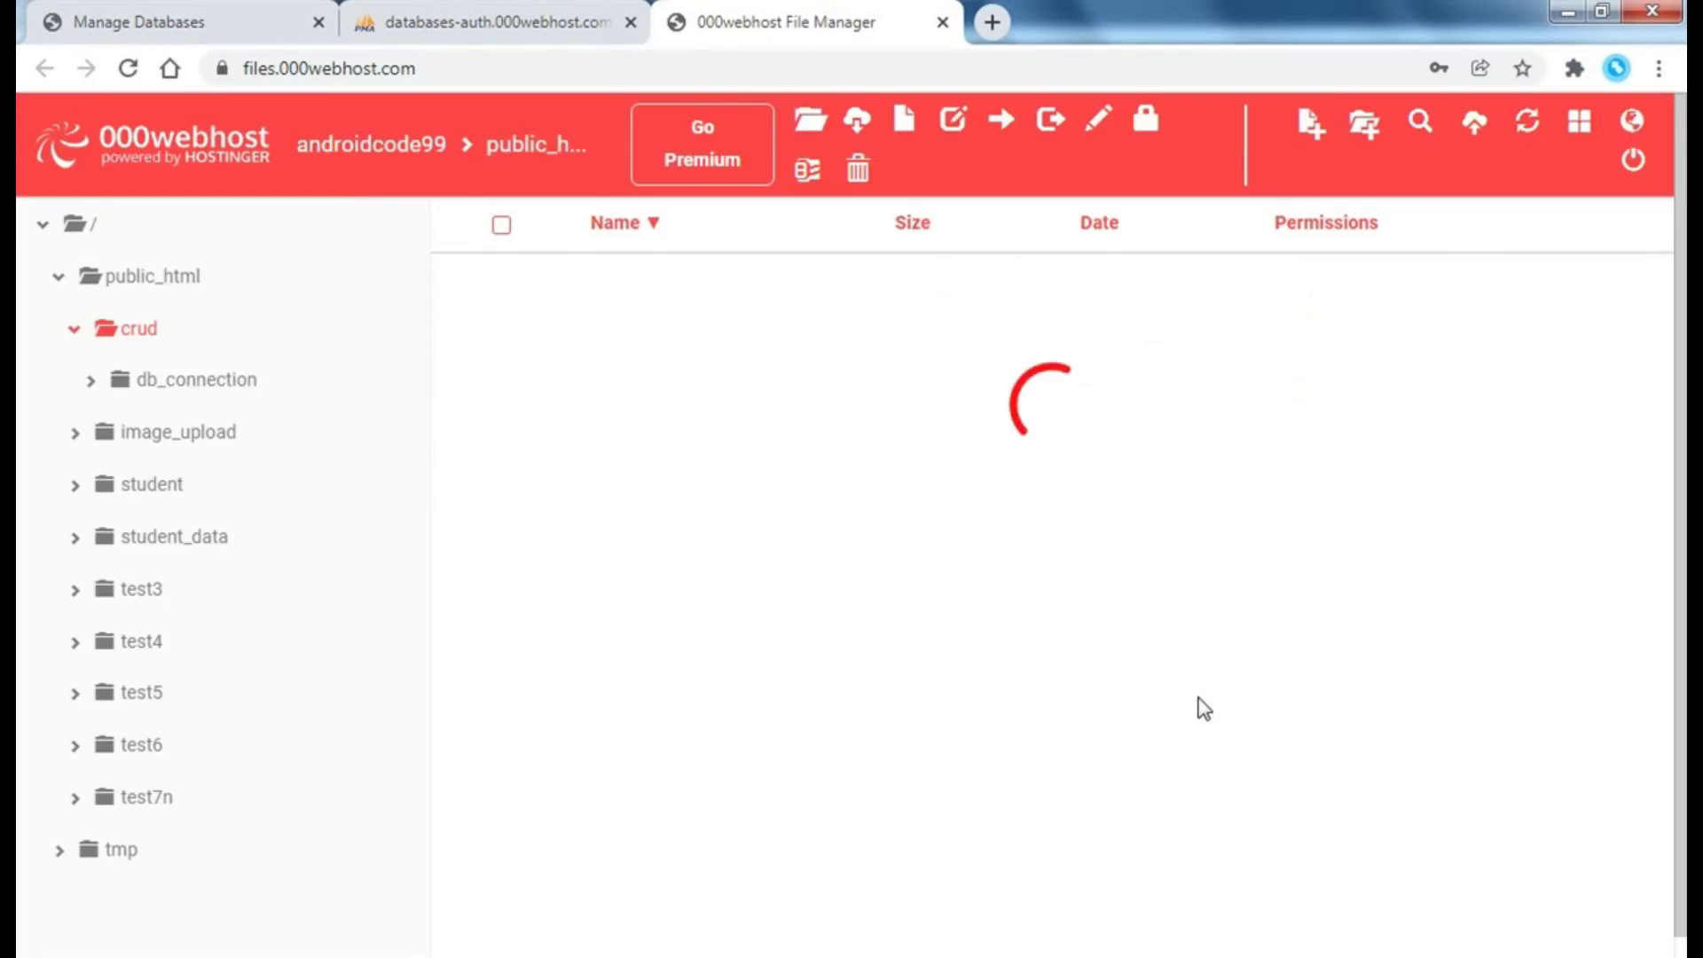
left_click(592, 312)
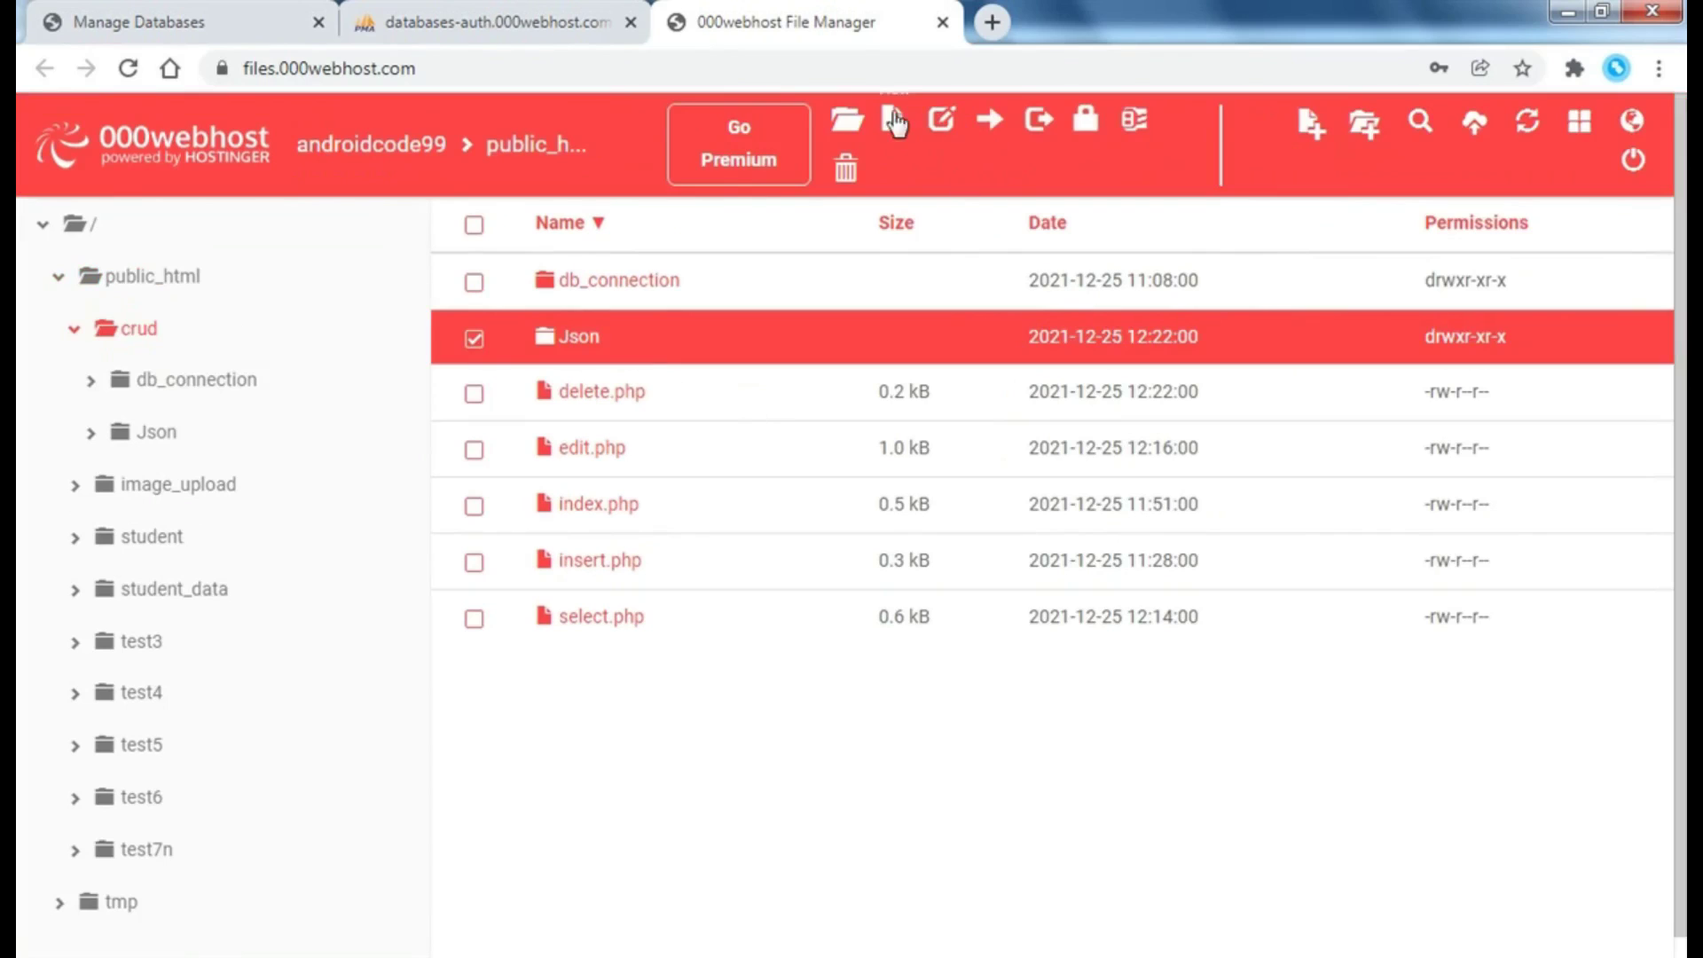
left_click(850, 124)
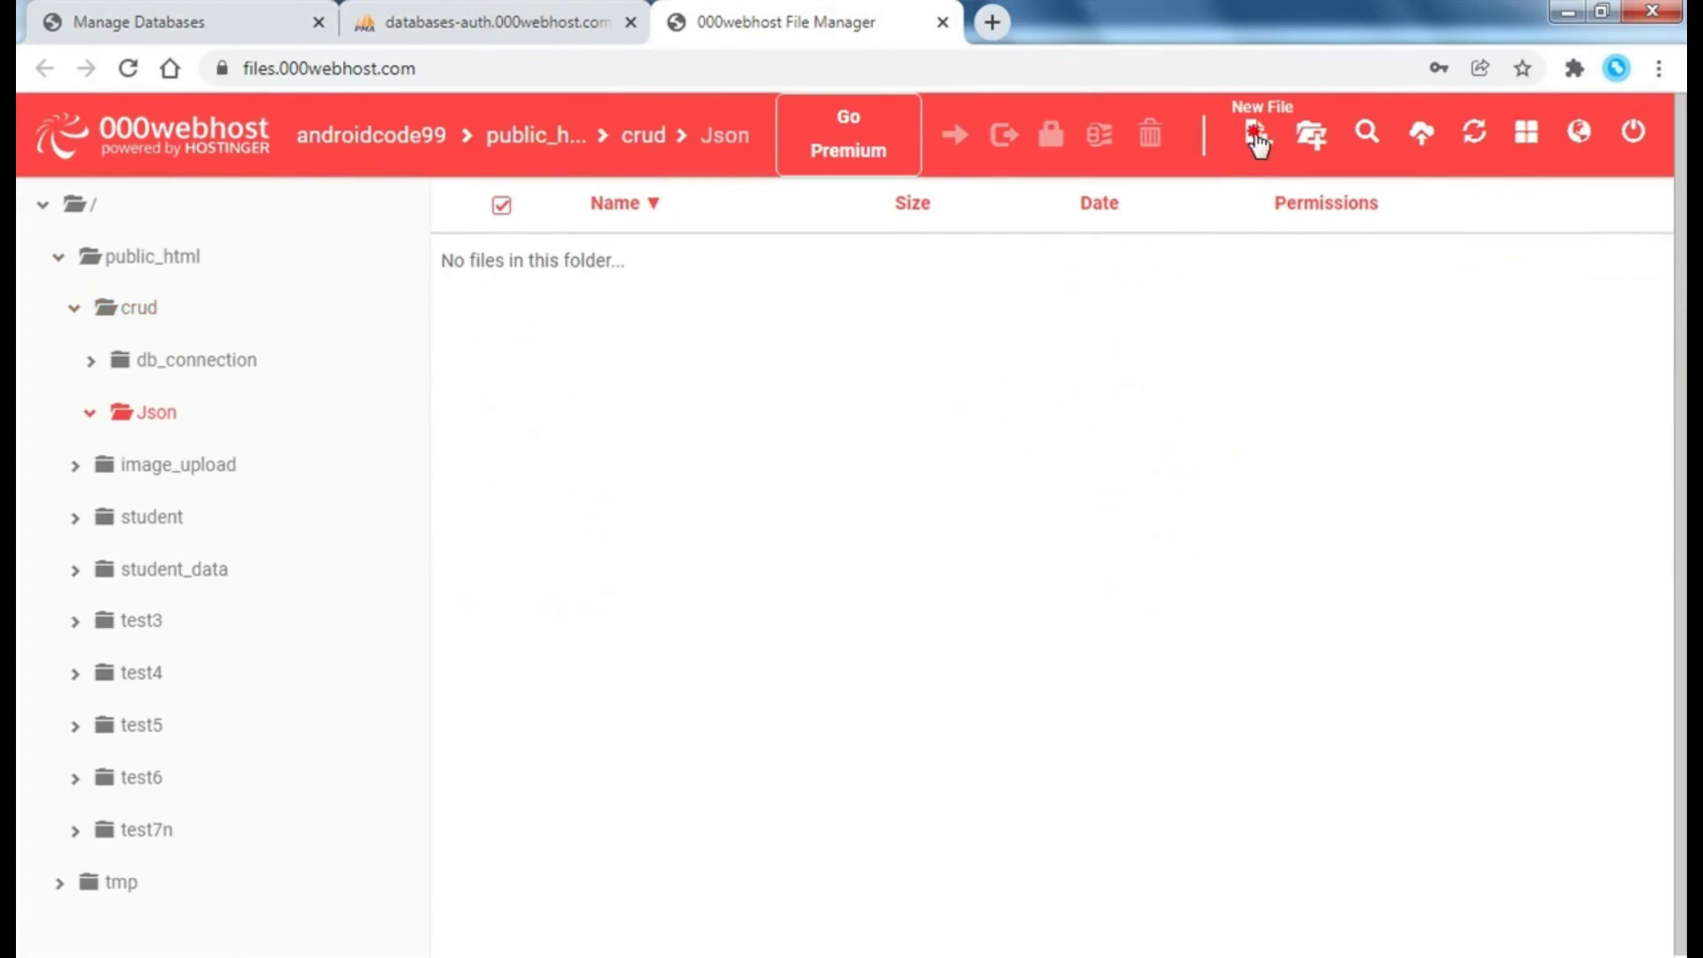
- Create a blank json.php file in the Json folder and open it in the editor
left_click(1255, 135)
type("J")
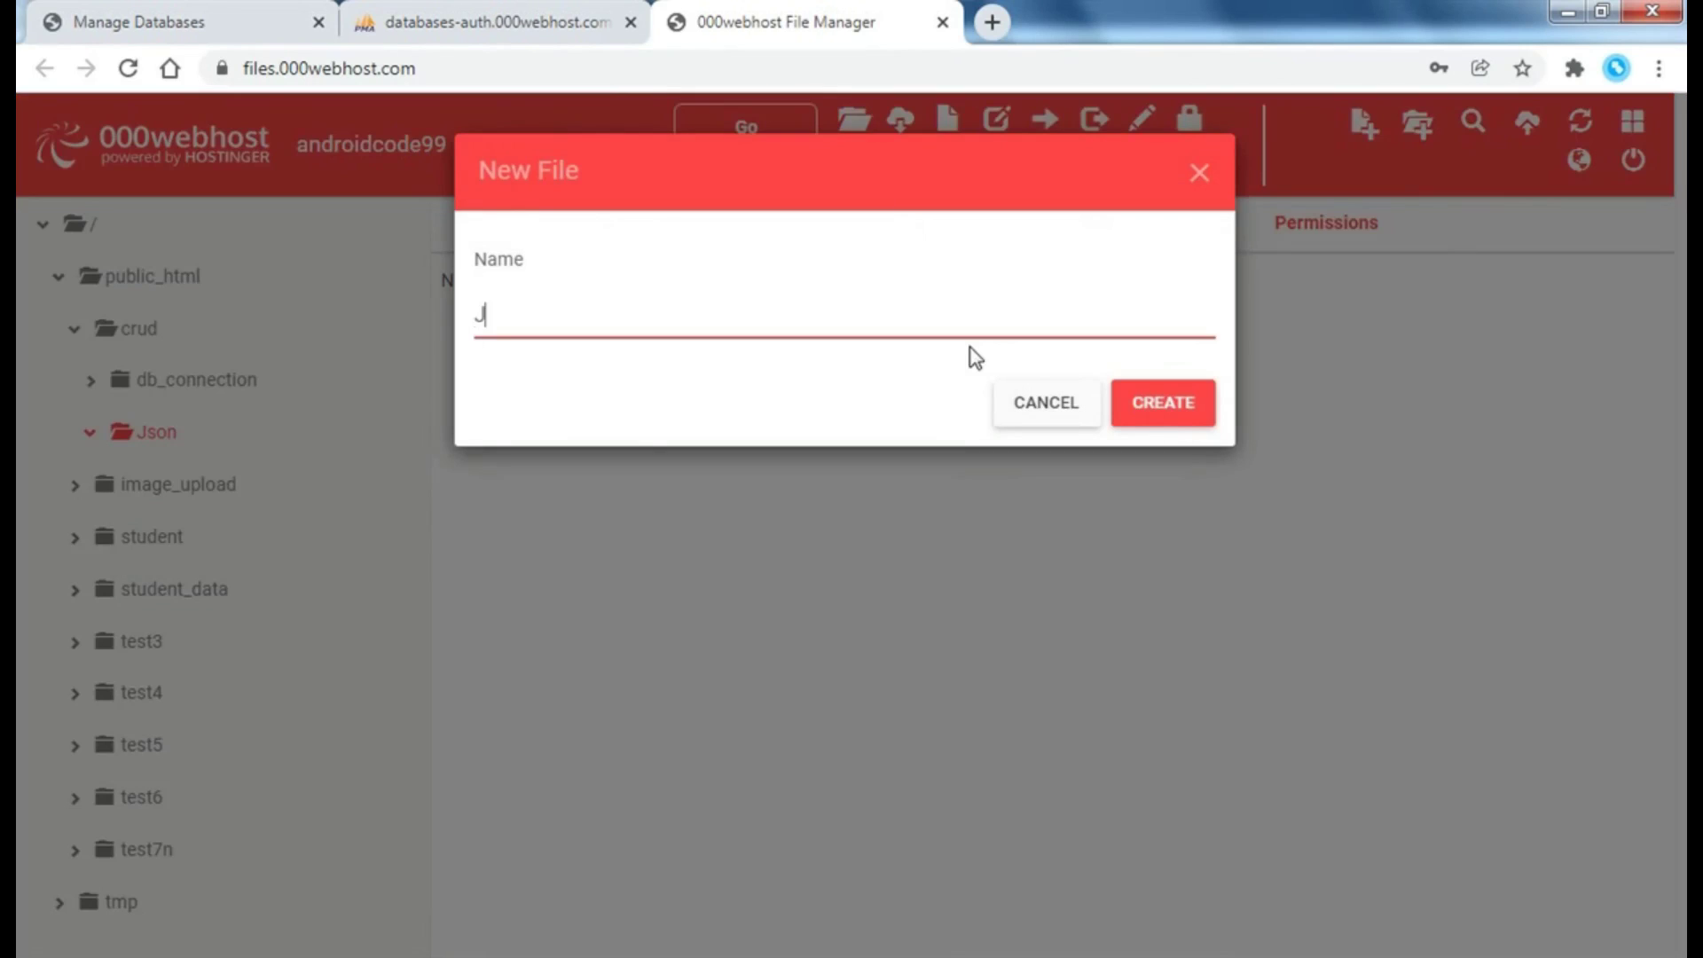
type("son.php")
key("Return")
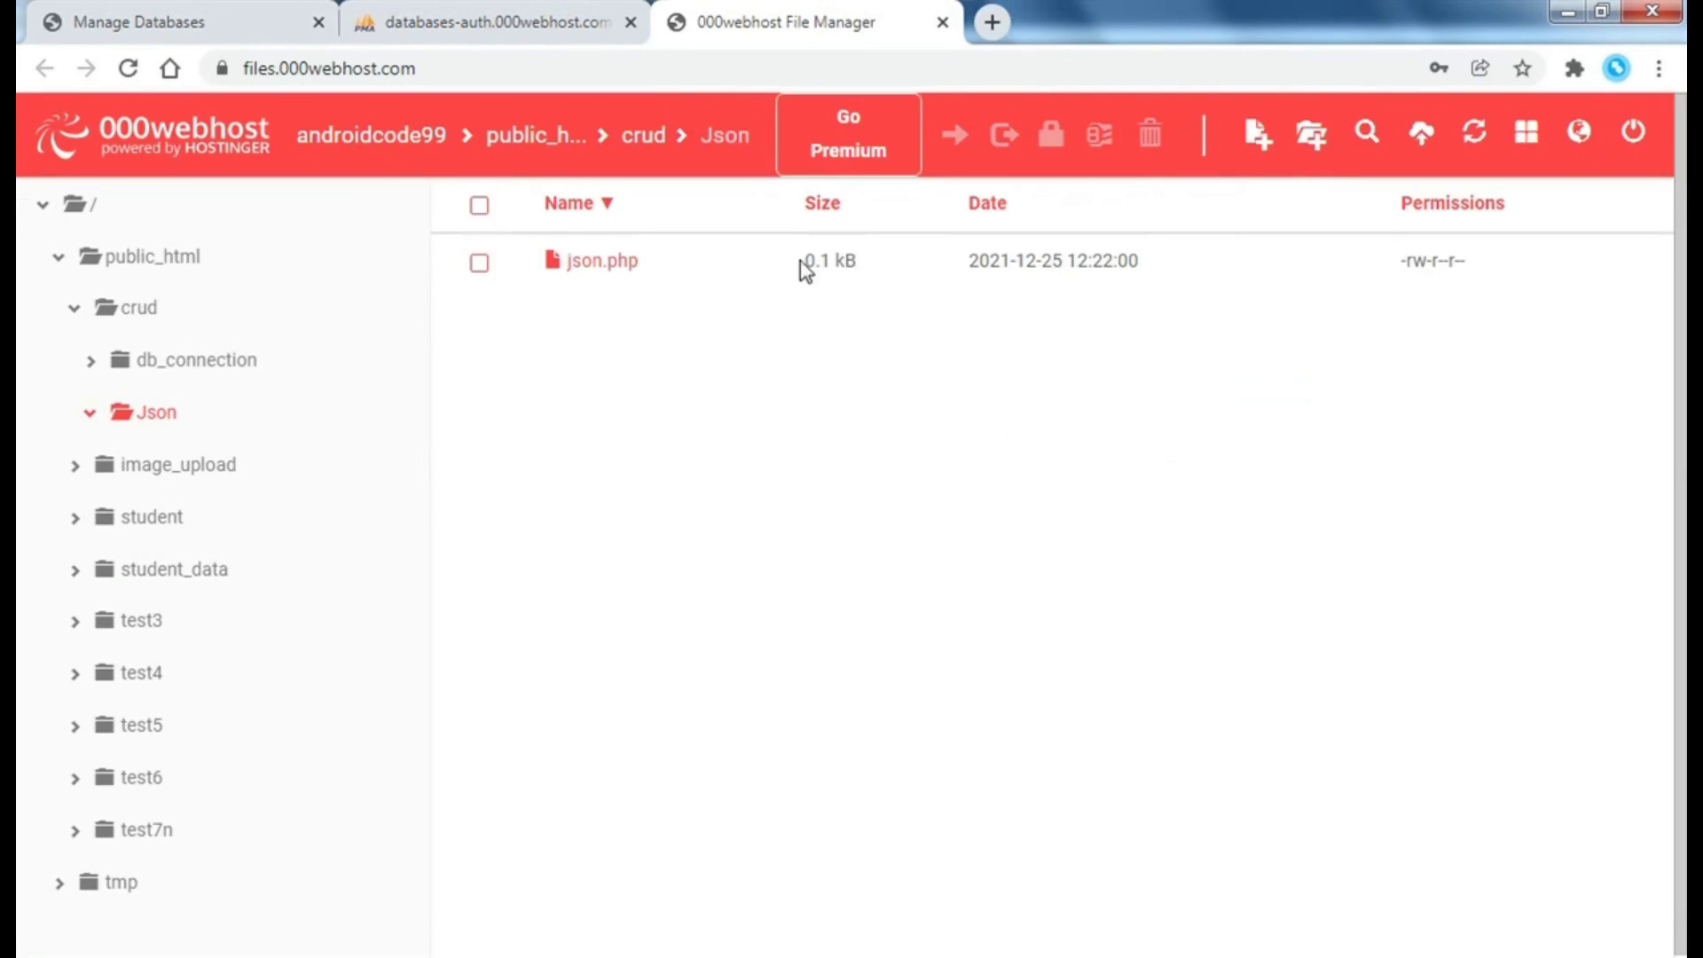
left_click(620, 279)
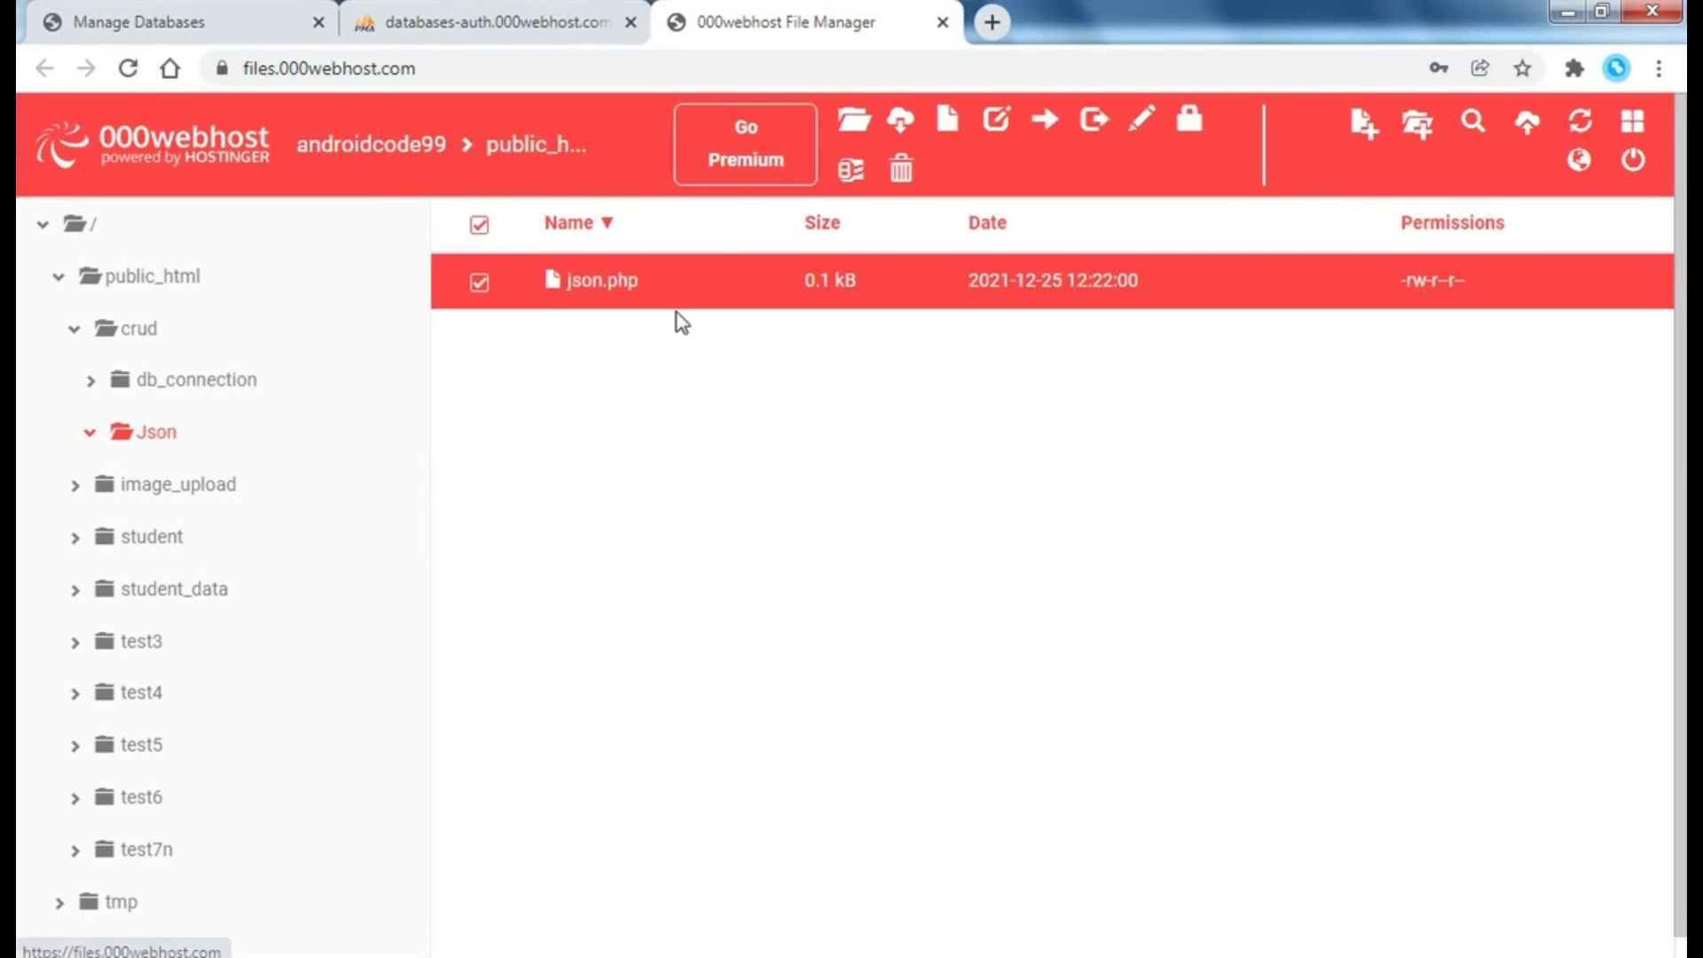
left_click(855, 122)
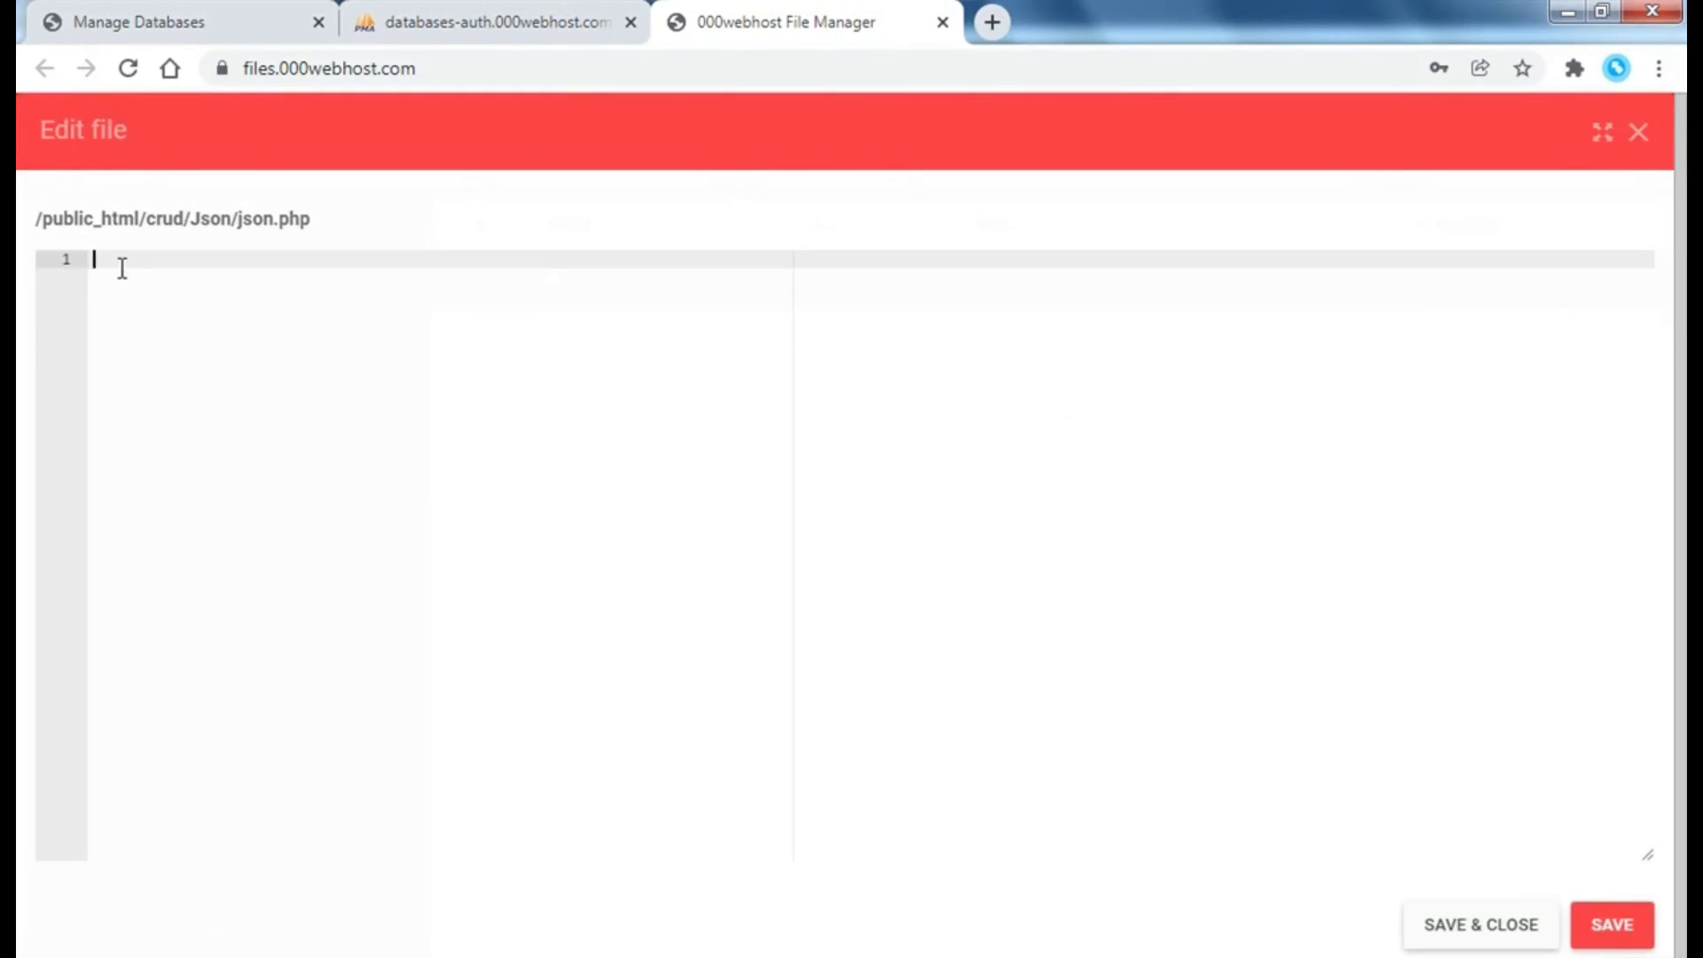
- Add the PHP tags and an include of ./connetiondb_/config.php
type("<?php")
key("Return")
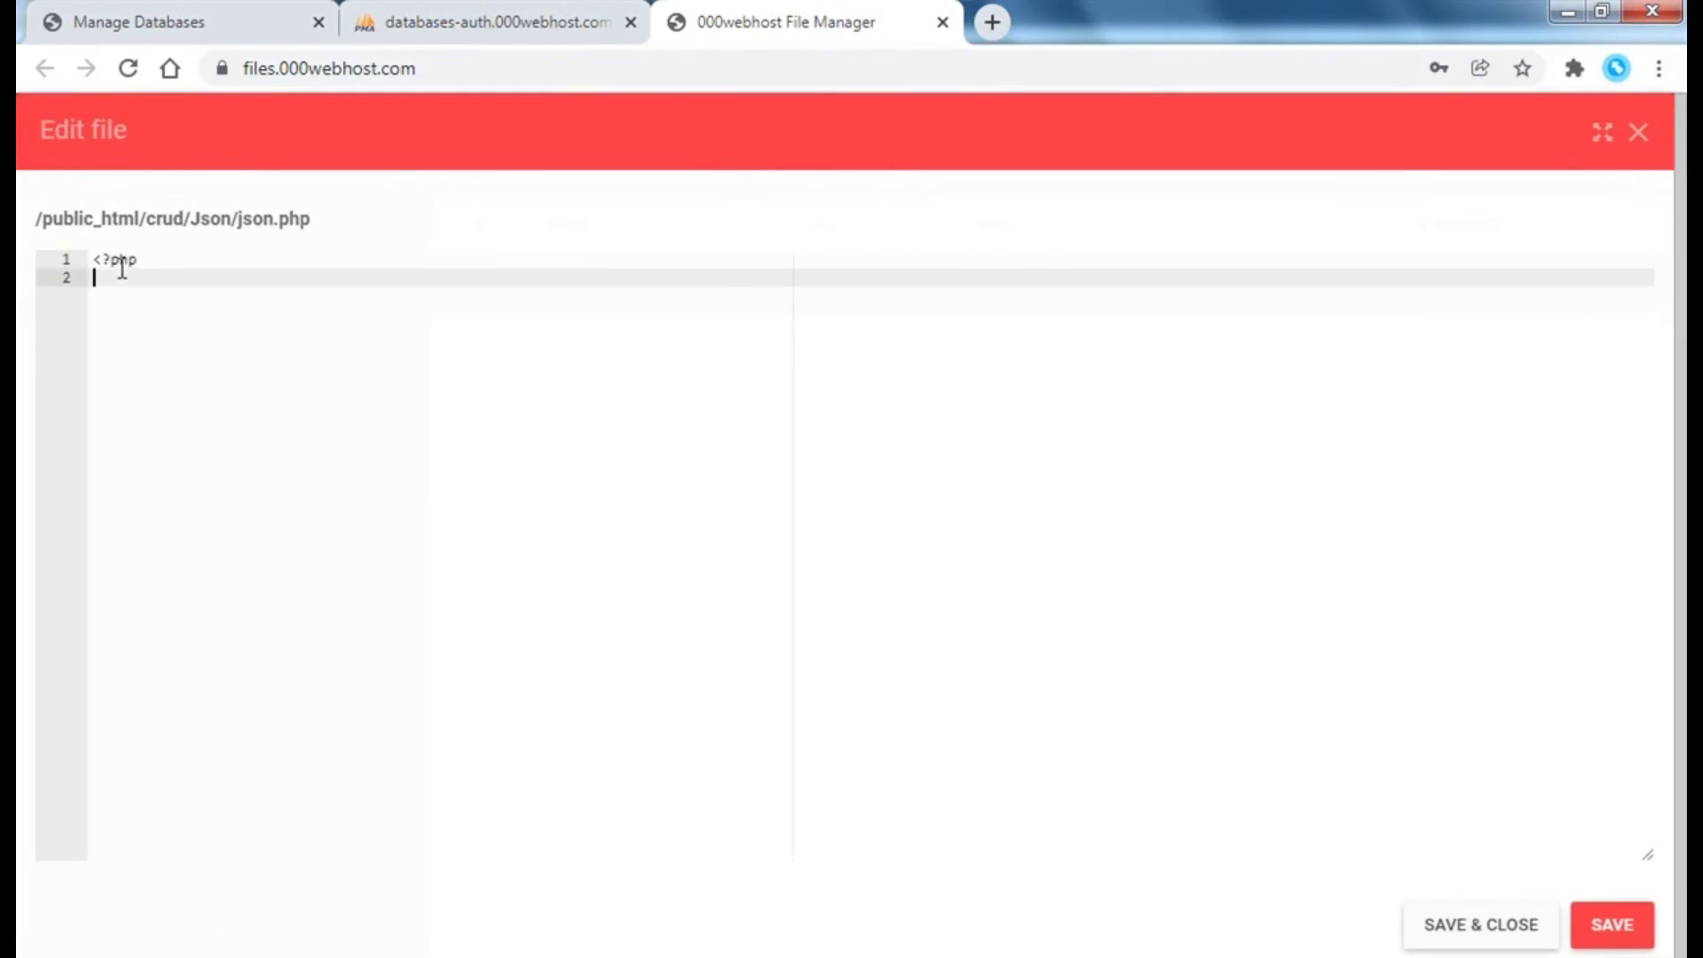
type("?>")
key("Up")
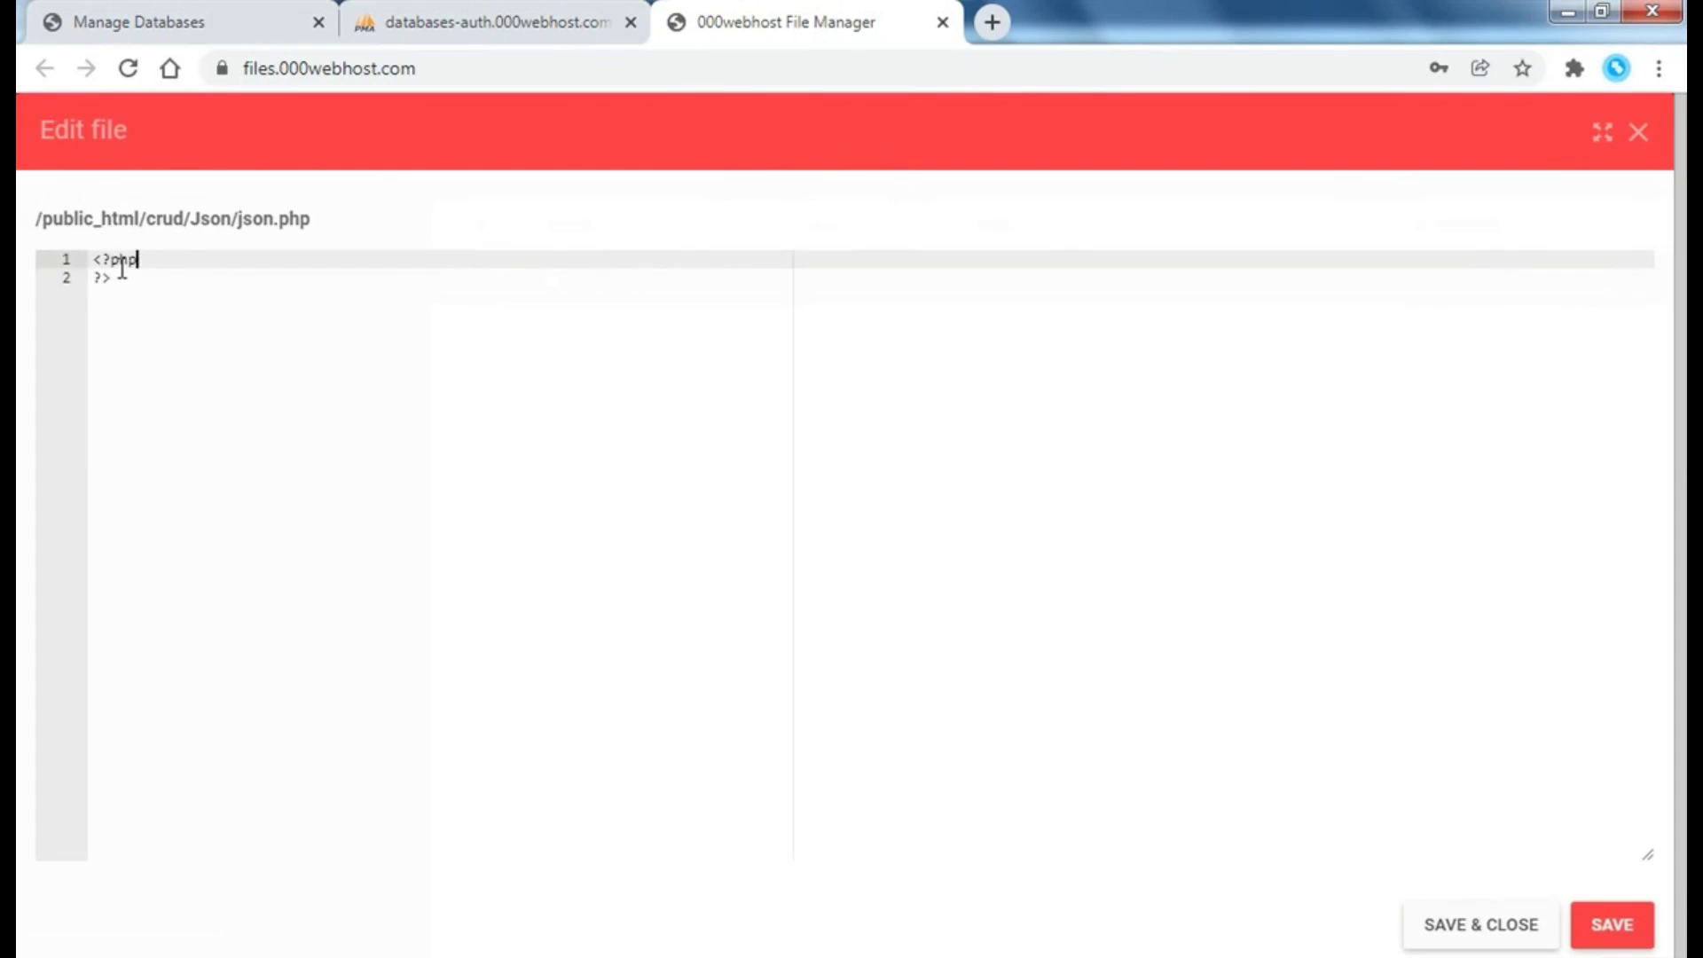
key("Return")
type("in")
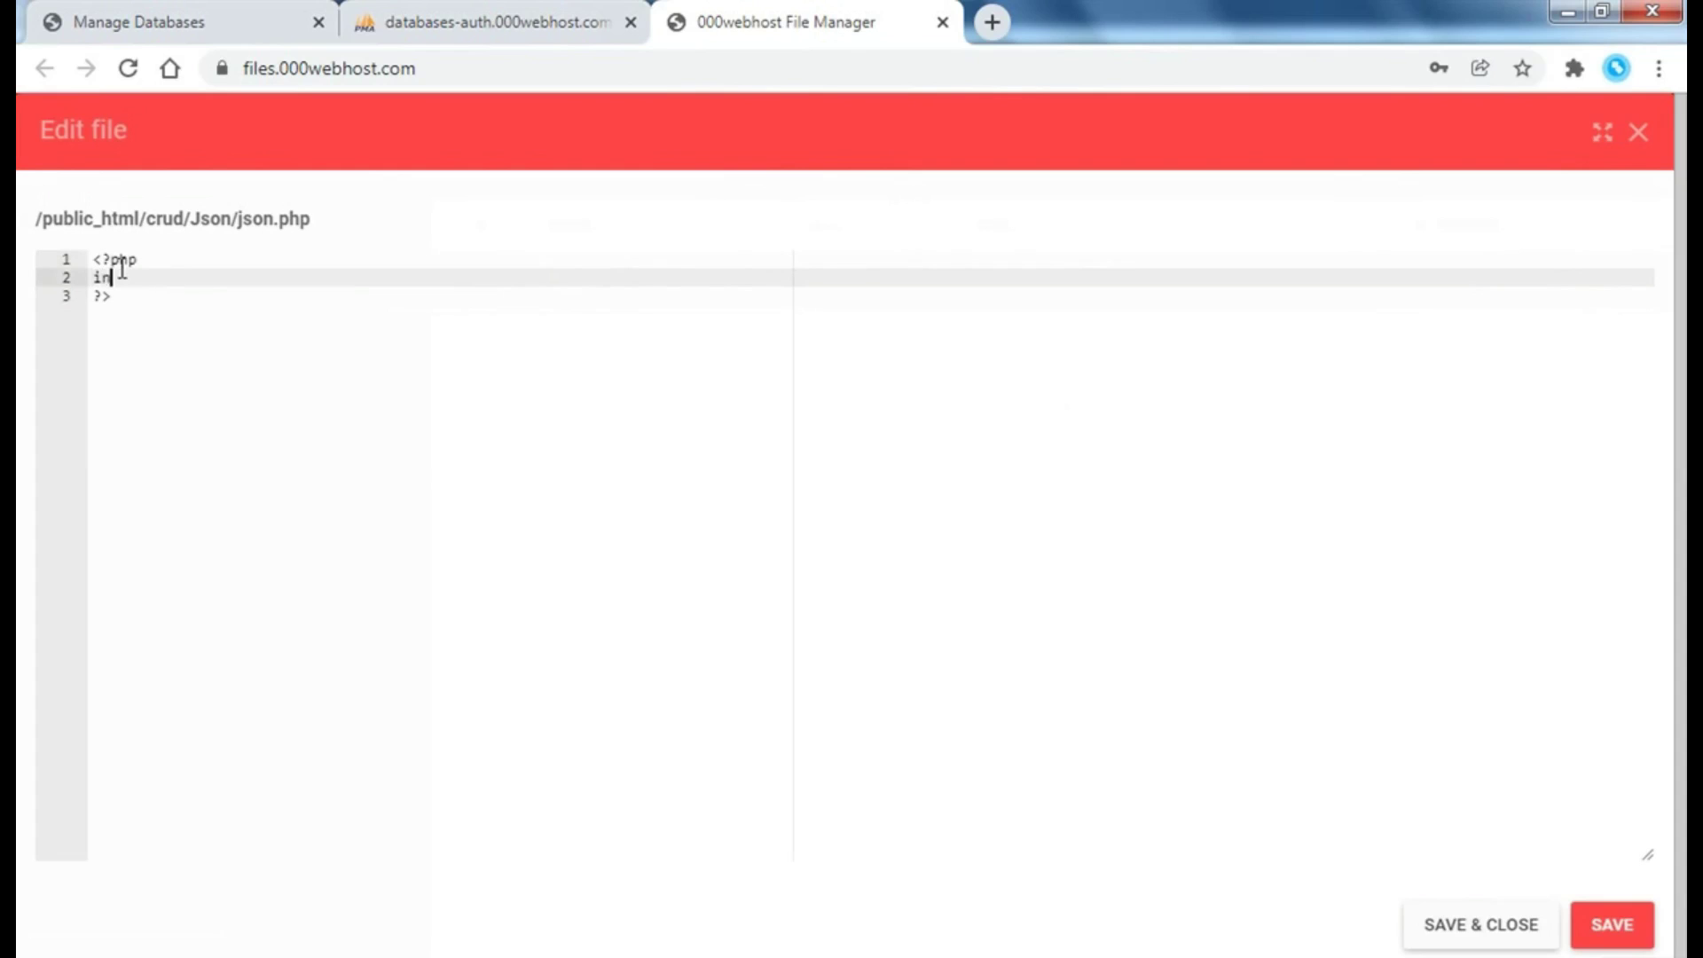
type("clude")
key("BackSpace")
type("(\"")
type("./conne")
type("ction")
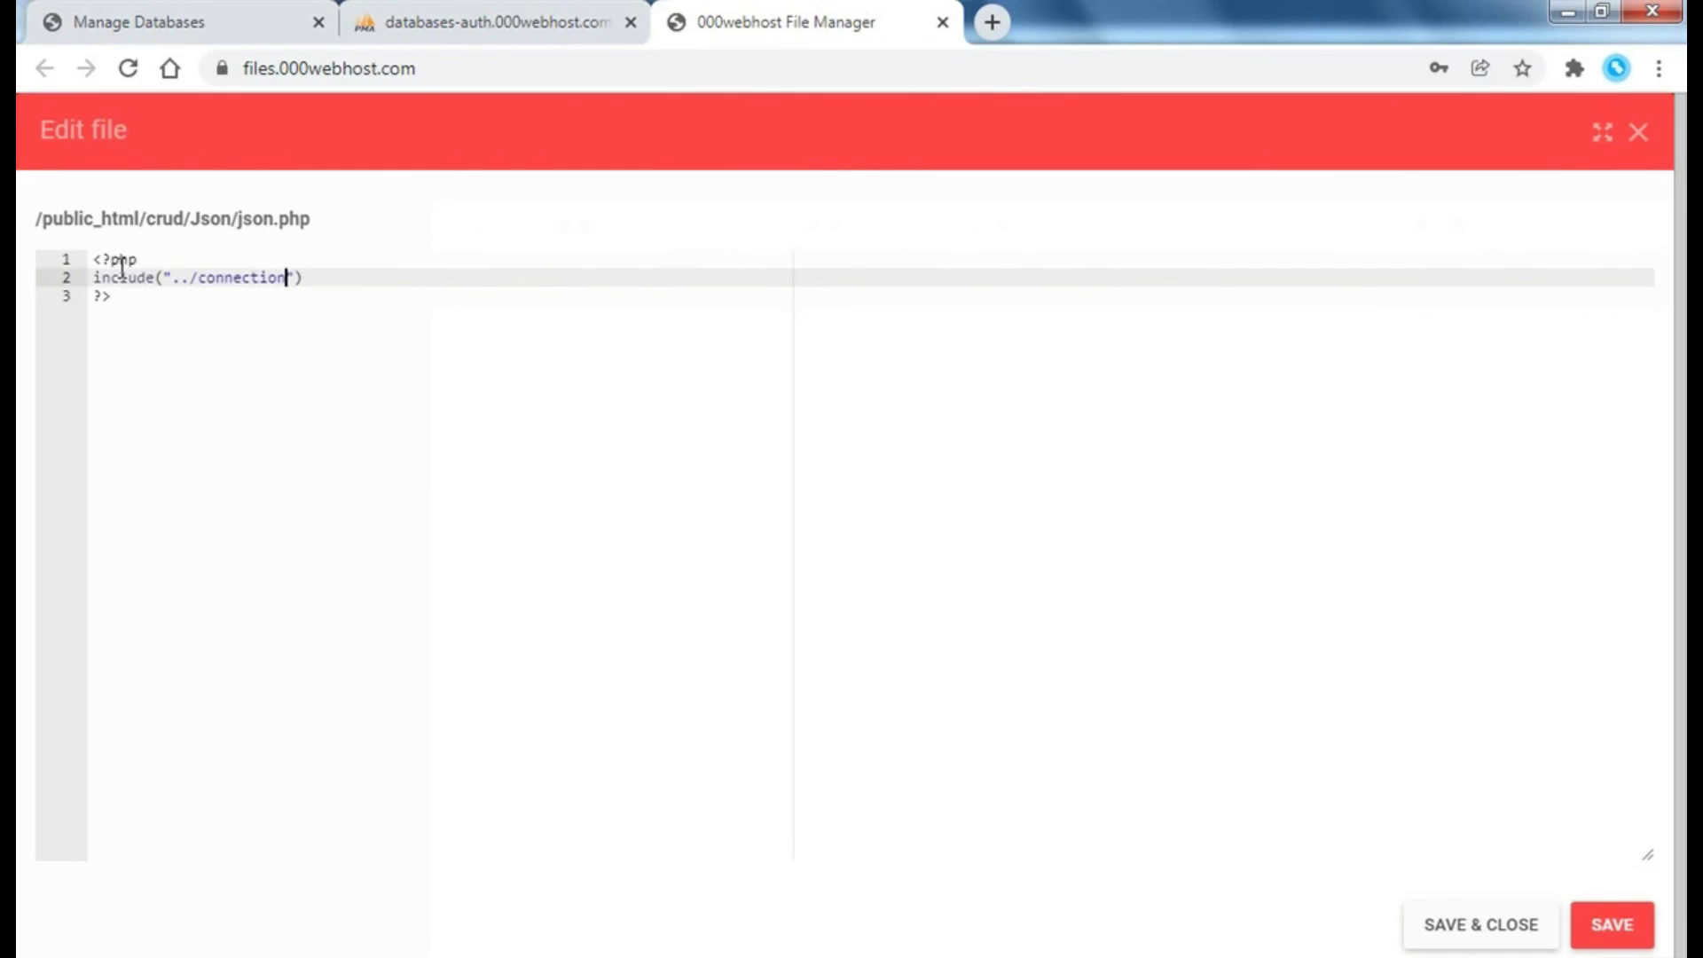
type("db")
type("_")
type("/")
type("congf")
key("BackSpace")
key("BackSpace")
key("BackSpace")
type("fi")
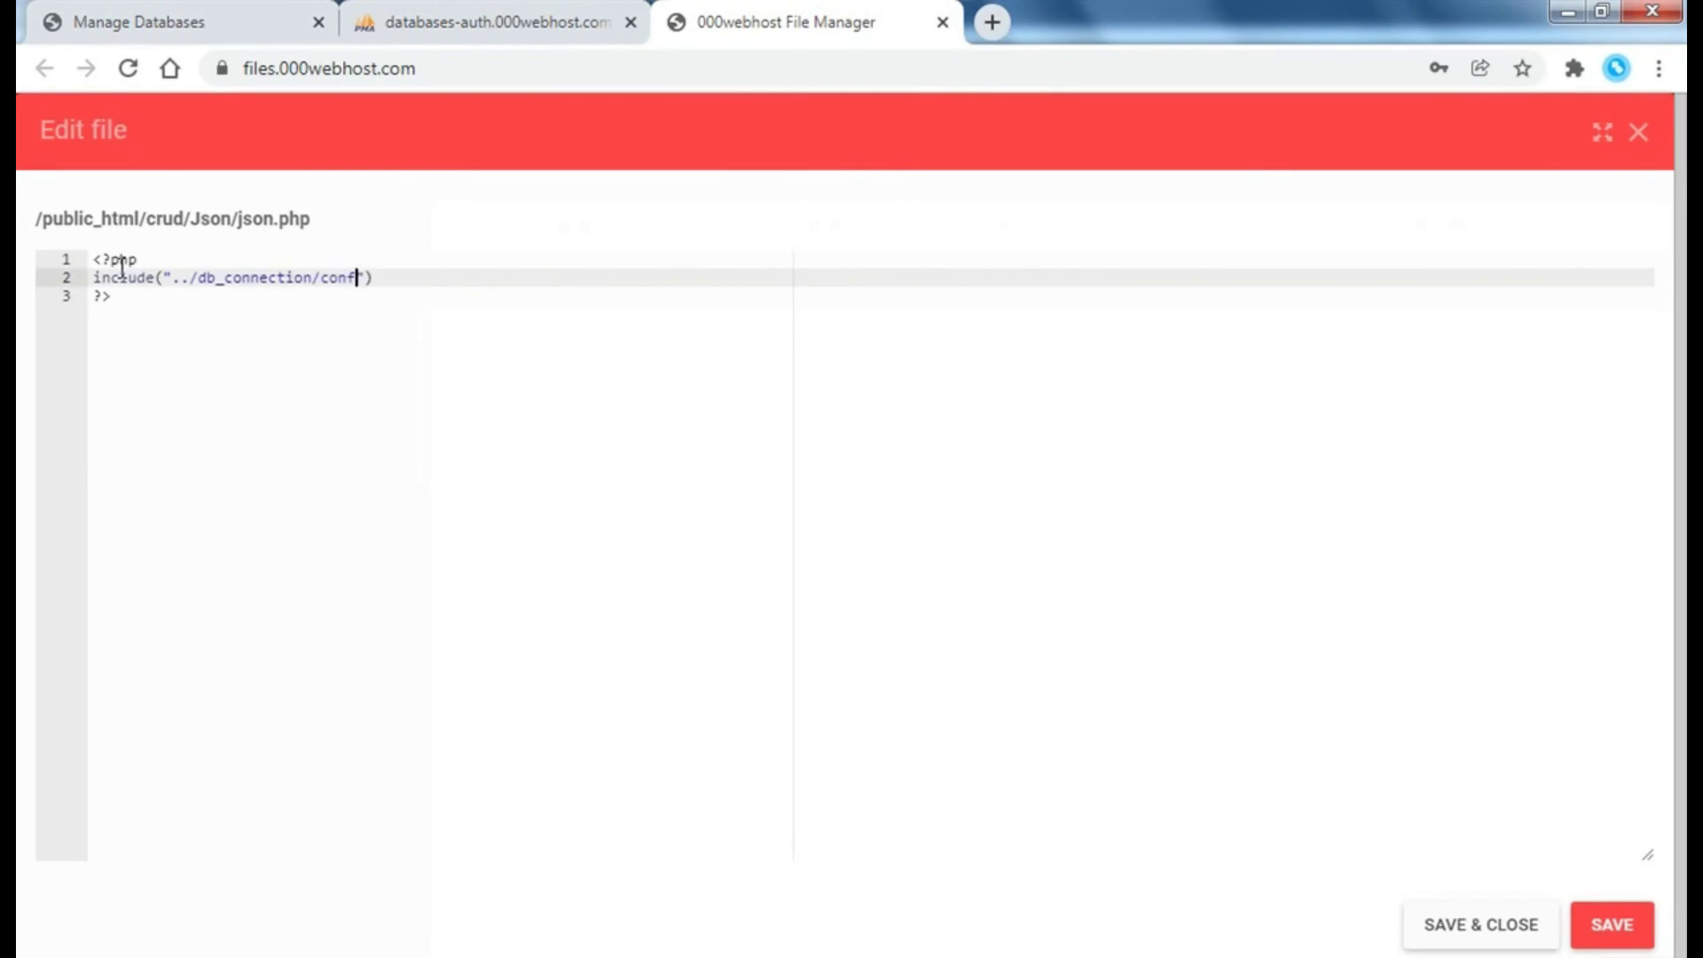
type("g.php\")")
type(";")
key("Return")
type("$")
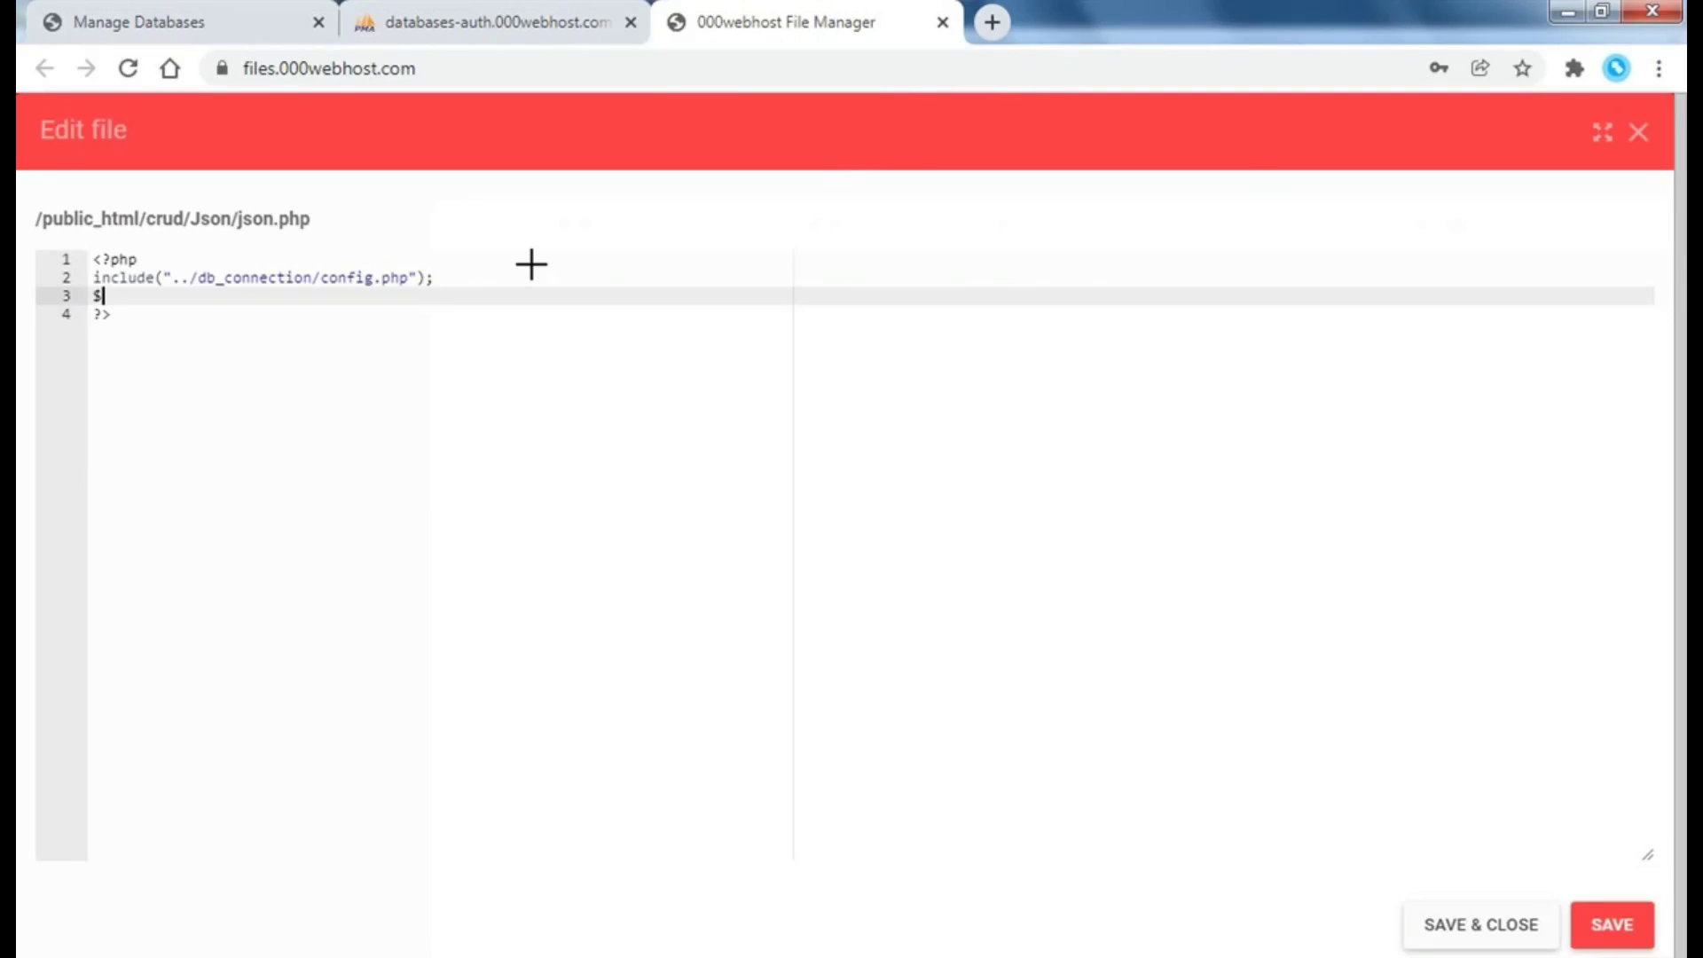
- Define $query as SELECT * FROM crud_operation
type("query")
type("\"\"")
type("NSE")
key("BackSpace")
key("BackSpace")
key("BackSpace")
key("BackSpace")
type("SELECT *FROM \"")
left_click(549, 16)
left_click(886, 16)
type("crud_operation")
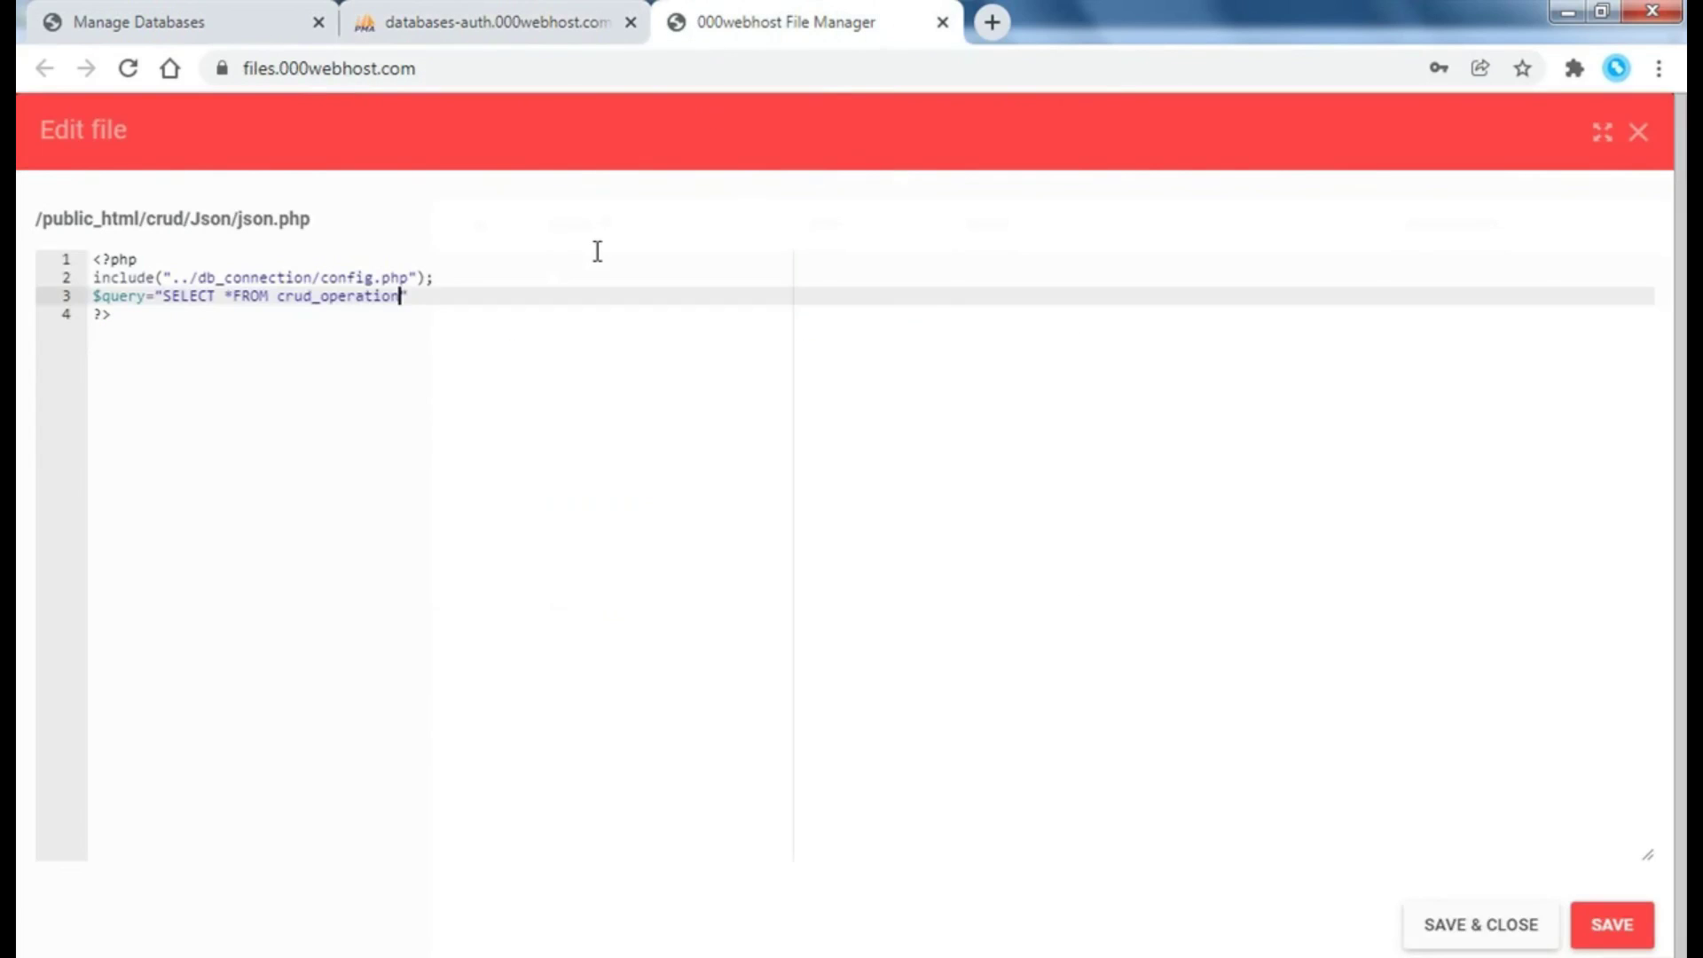
key("End")
type(";")
key("Return")
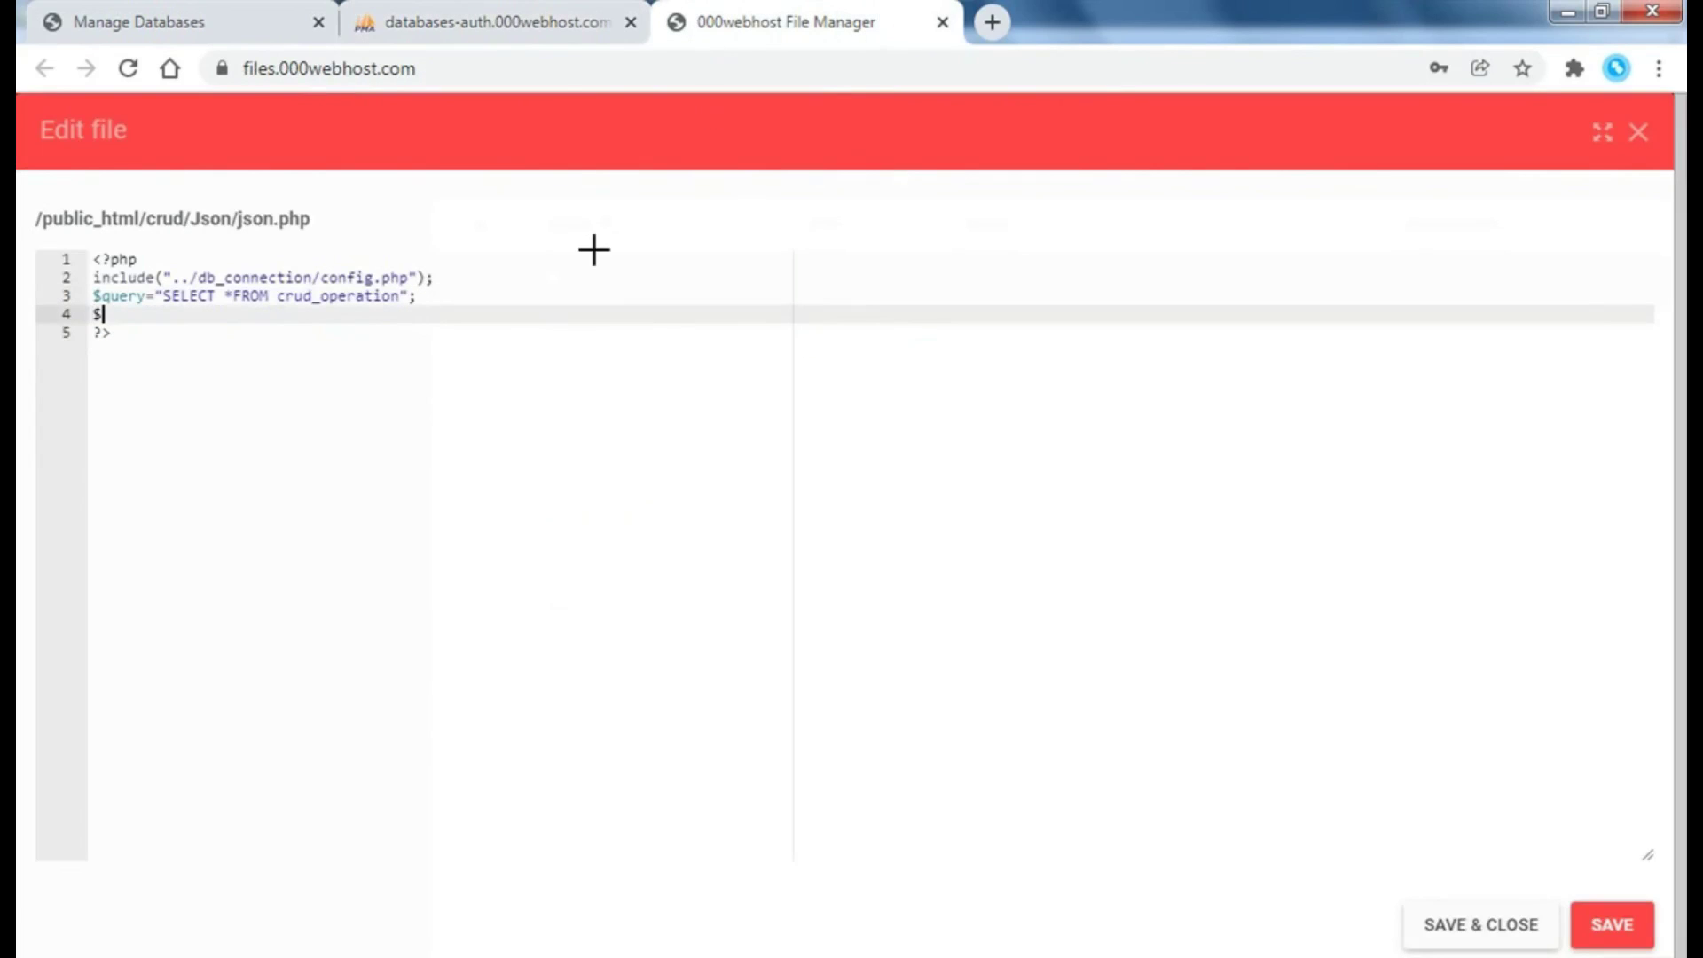
- Run the query with mysqli_query($conn,$query) into $result and initialise $rows=array()
type("RE")
key("BackSpace")
key("BackSpace")
type("result=my")
type("sqli_")
type("query(")
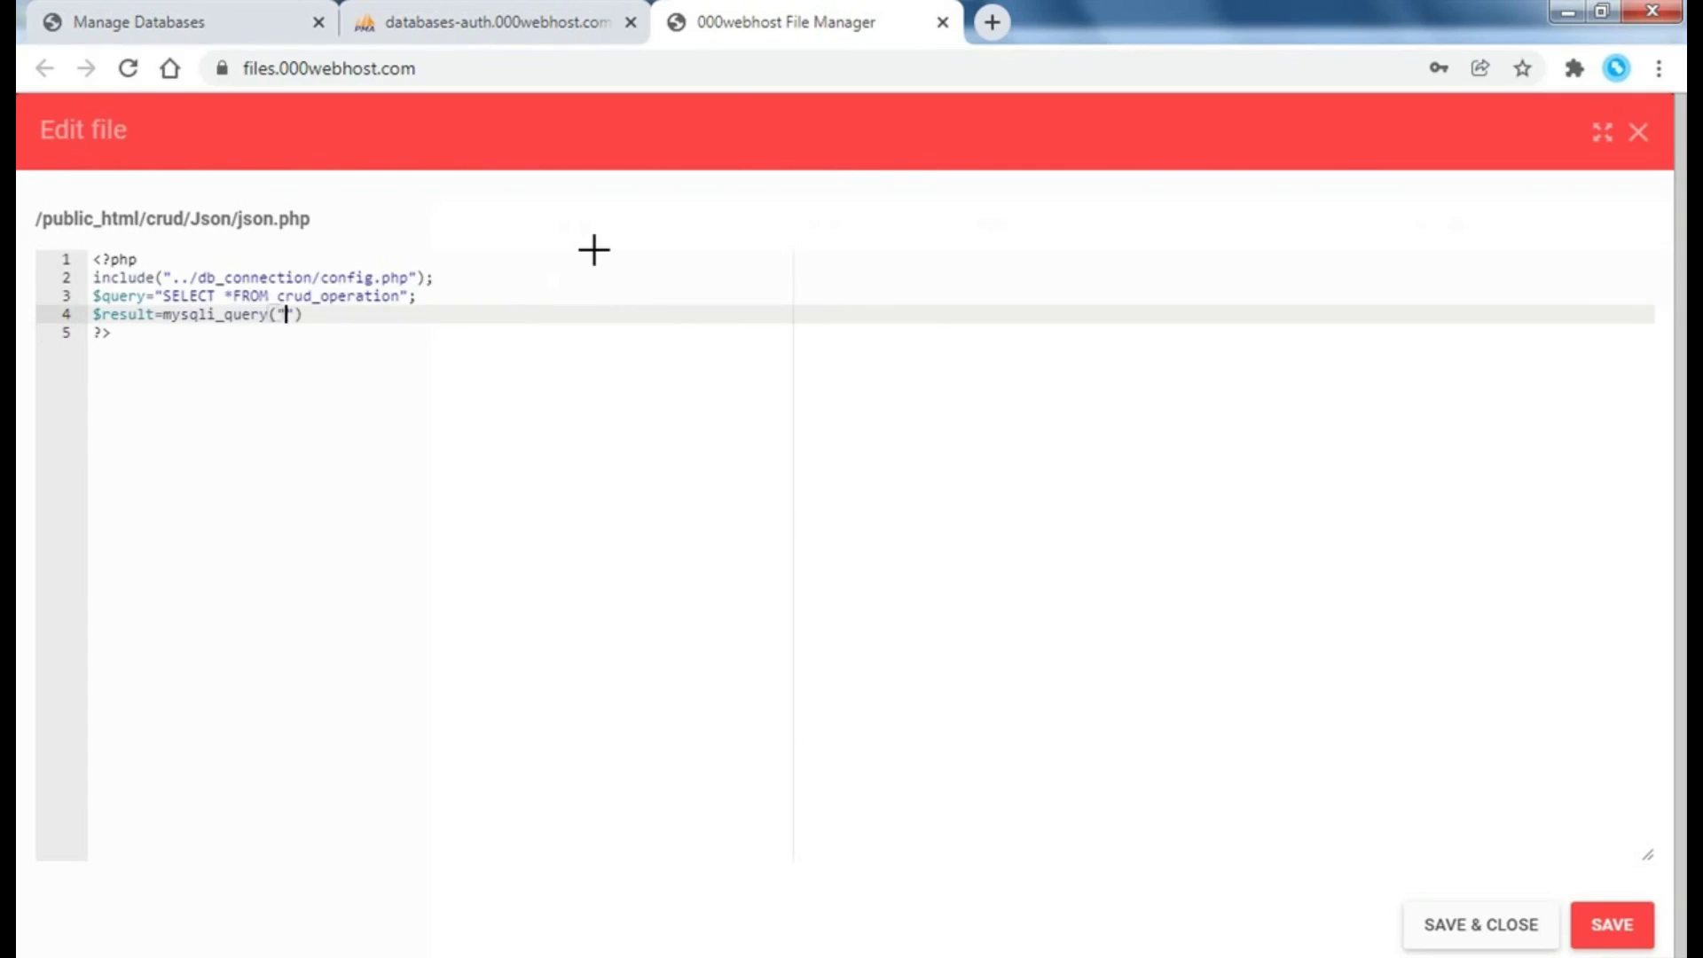
type("$")
type("conn,$")
type("query")
key("Return")
type("row")
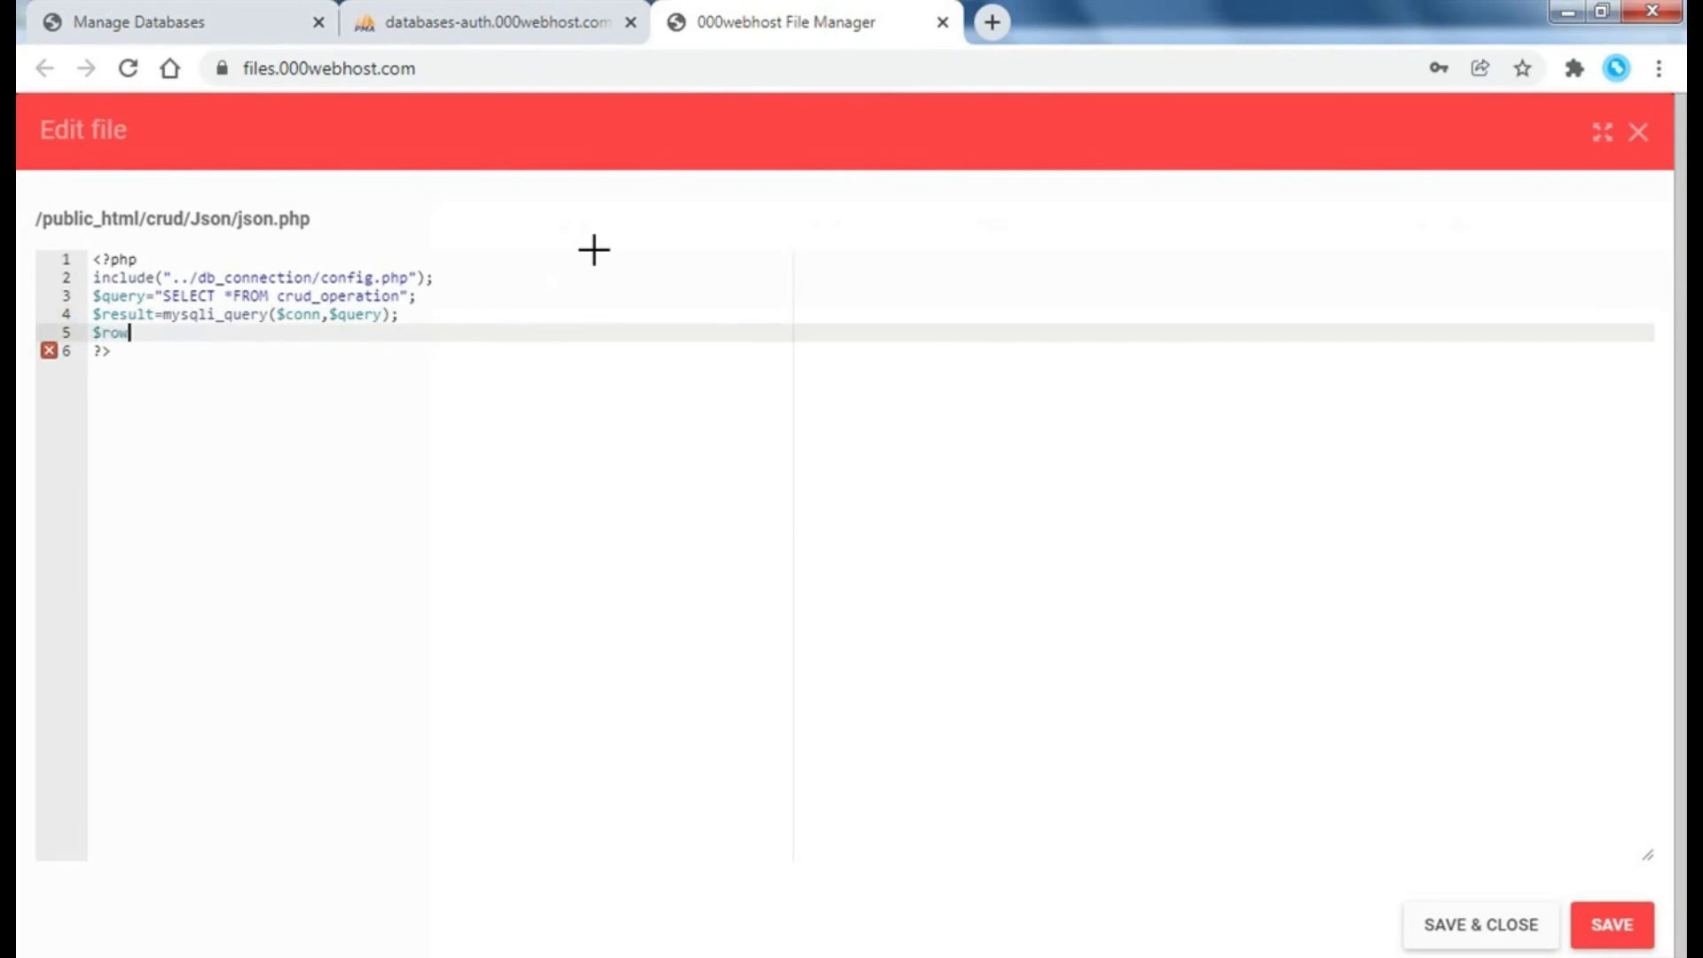
type("s=a")
type("rray()")
type(";")
key("Return")
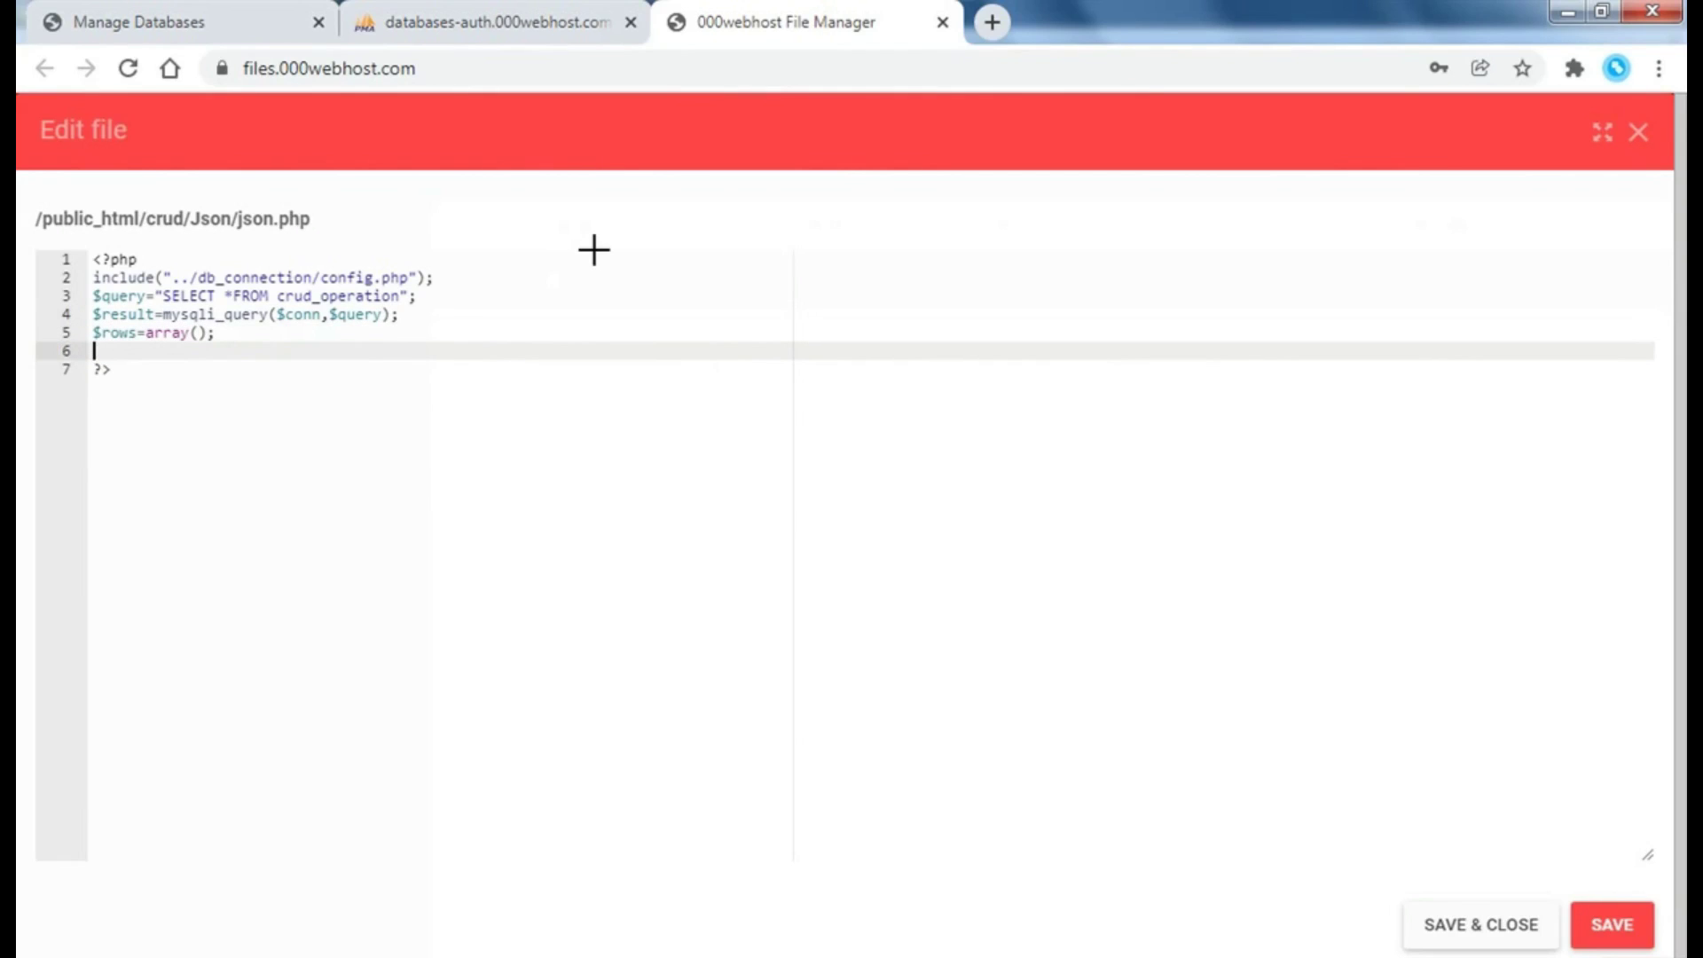
- Start a while loop fetching each row with mysqli_fetch_assoc($result)
type("while")
type("($row=")
type("mysqli")
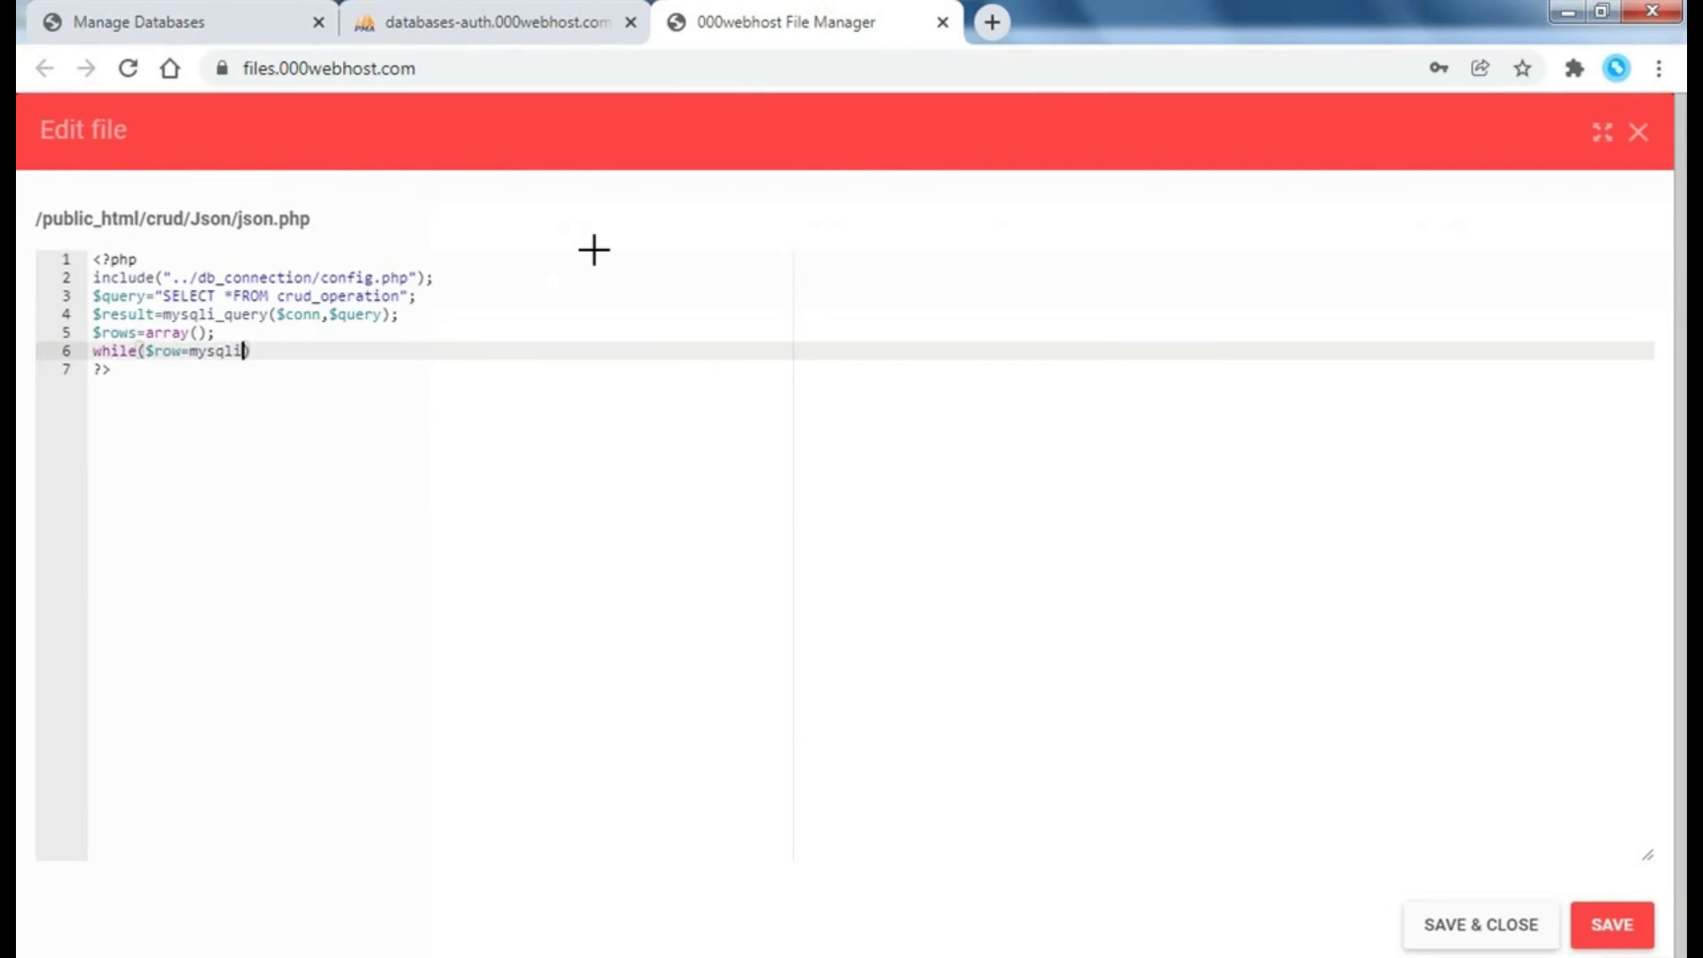
type("_fetch_")
type("acco")
key("BackSpace")
key("BackSpace")
key("BackSpace")
type("ssoc(")
type("$result")
key("End")
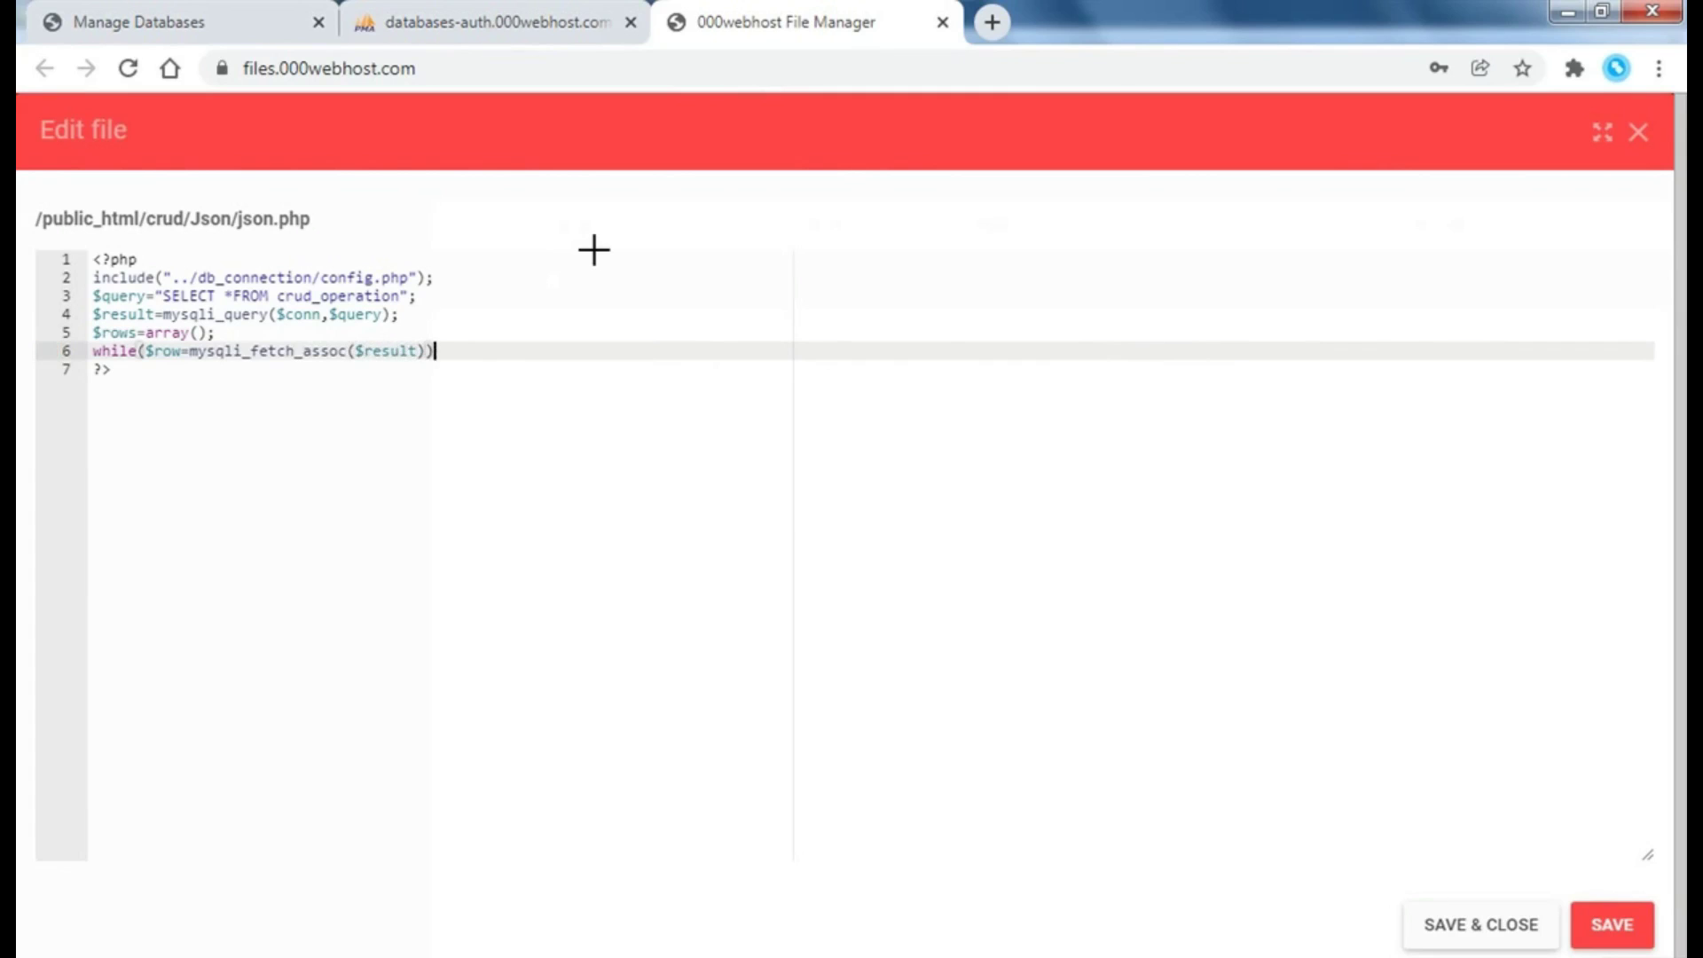
type("{")
key("Return")
- Push each row's 'Id' (from id) and 'FirstName' (from fname) into $rows
type("arra")
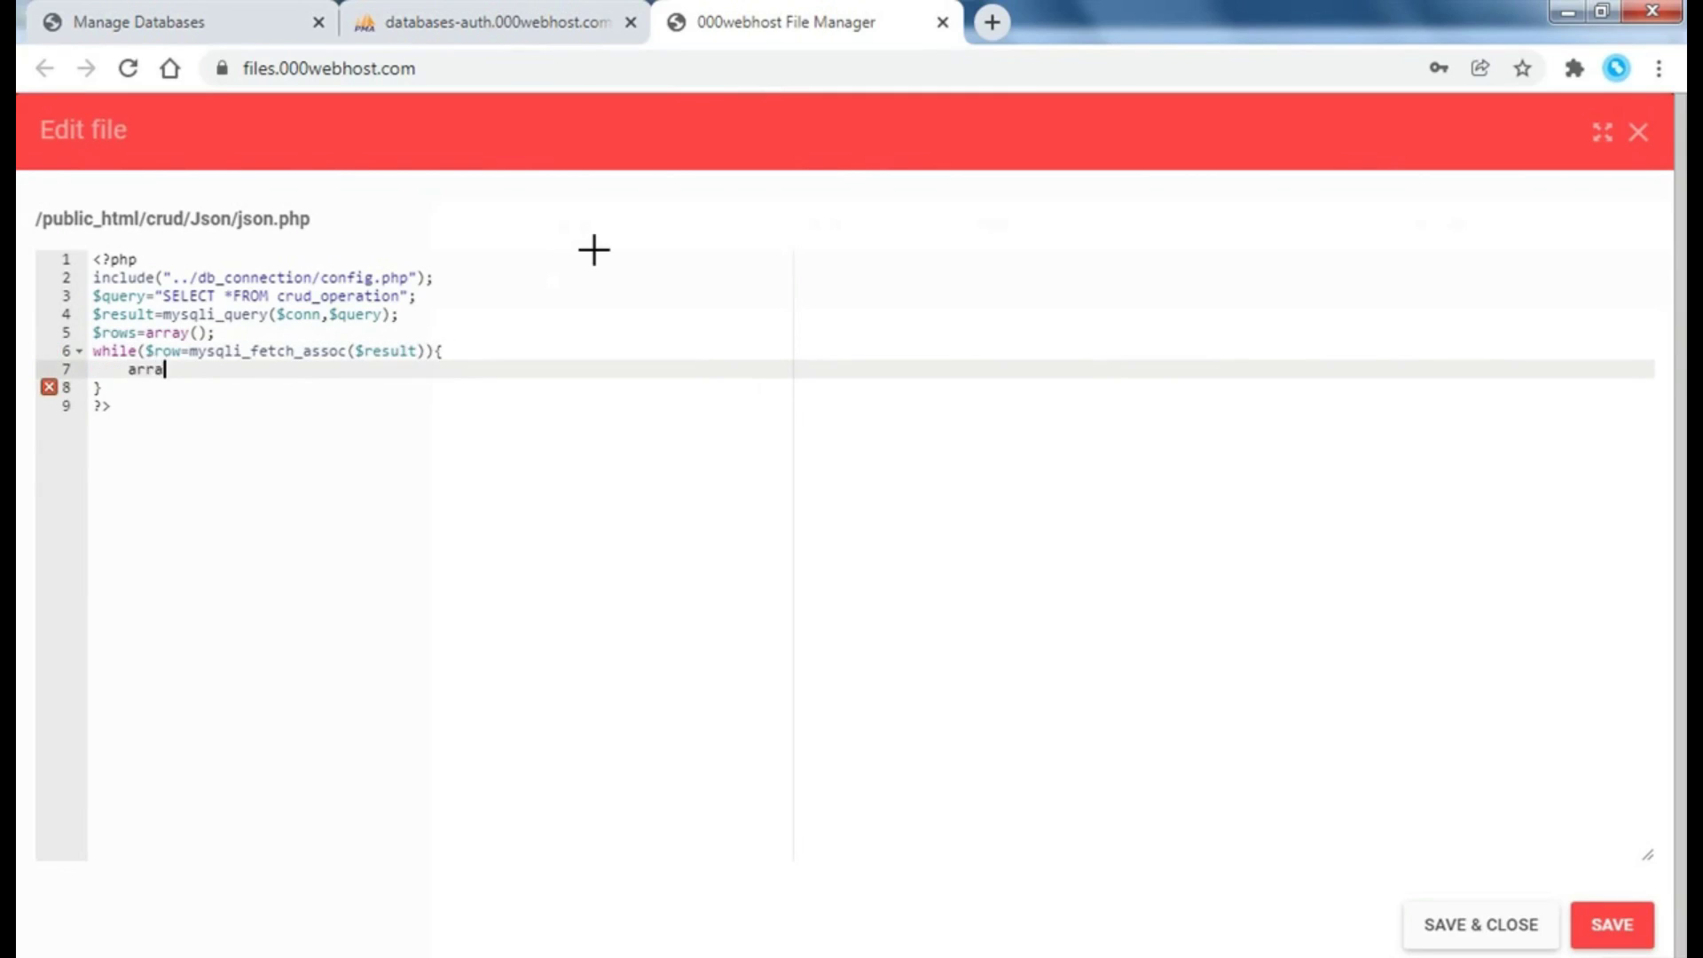
type("y_pu")
type("sh(")
type("$rows,")
type("array(")
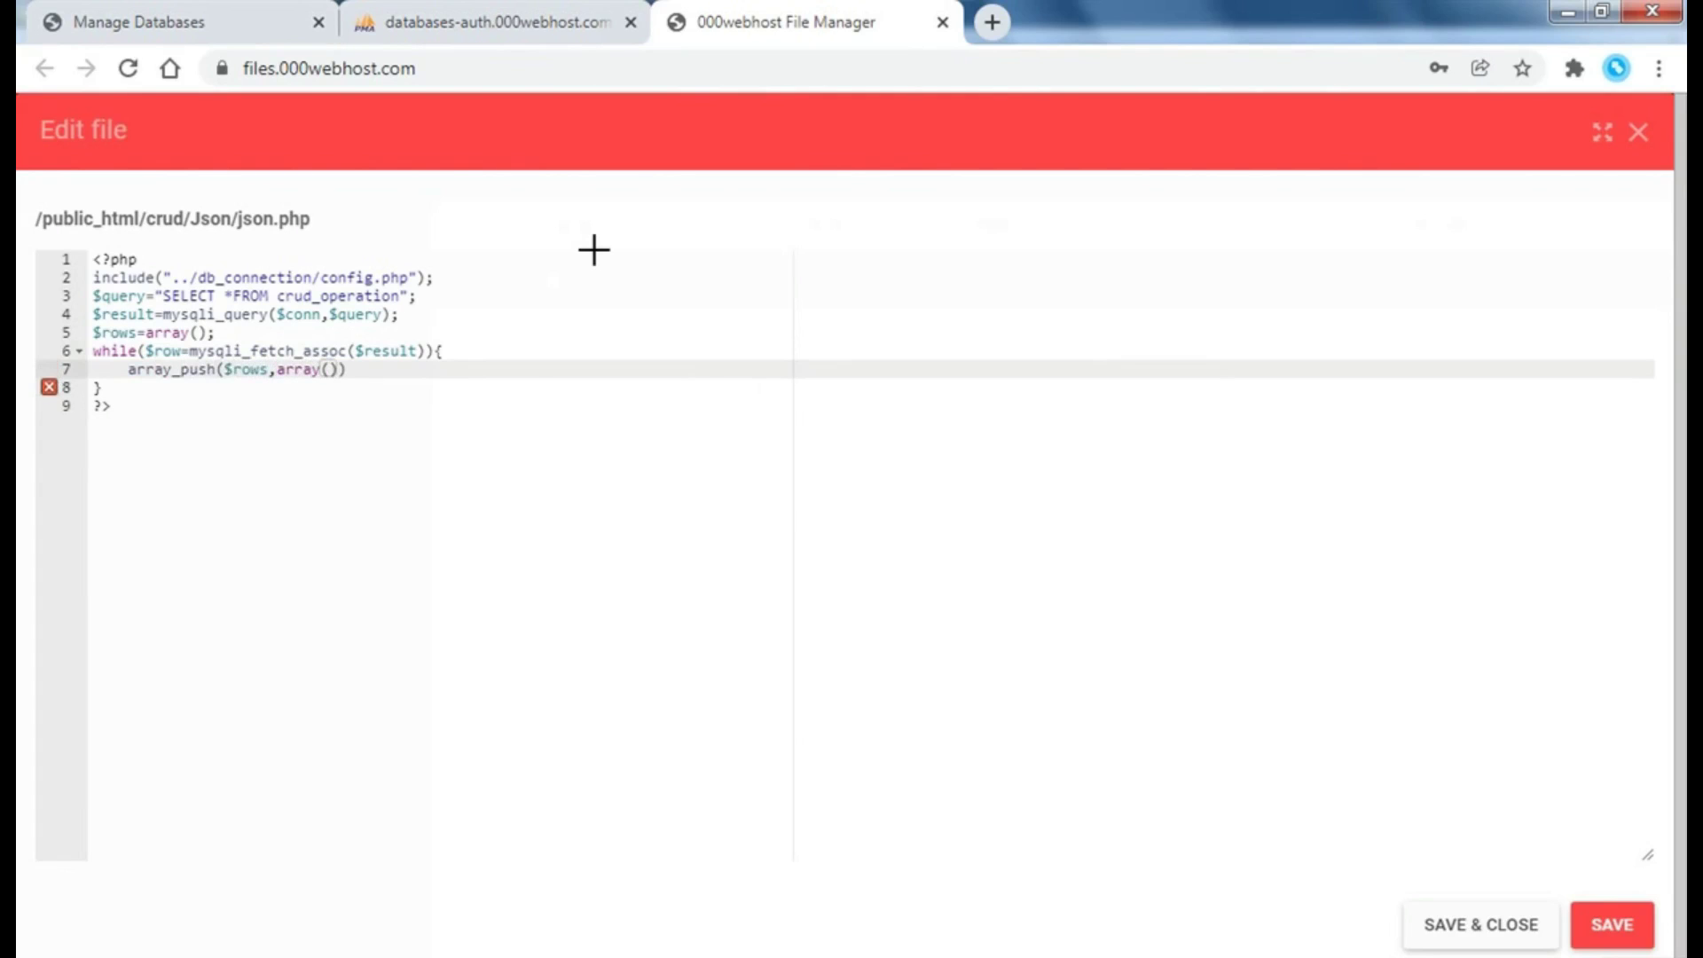
type("'id")
key("BackSpace")
key("BackSpace")
key("BackSpace")
type("'Id'")
type("=>")
type("$row[")
type("'id")
type("'],")
key("Return")
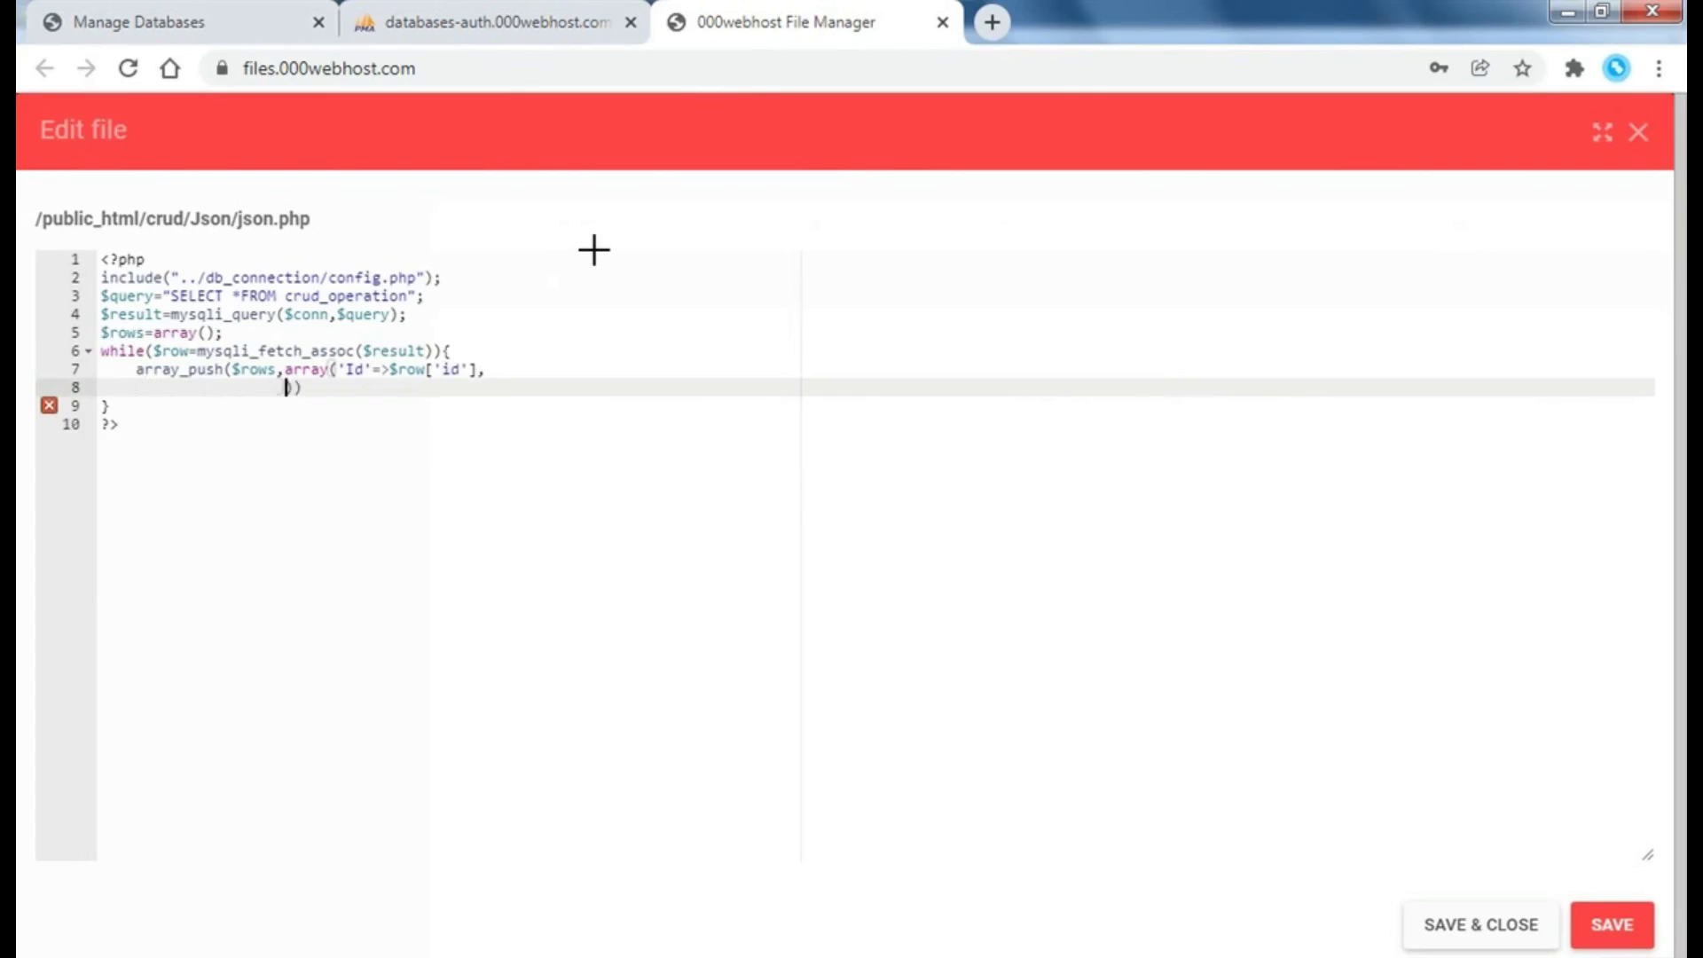
type("'")
type("N")
key("BackSpace")
type("First")
type("Na")
type("me'=")
type(">$")
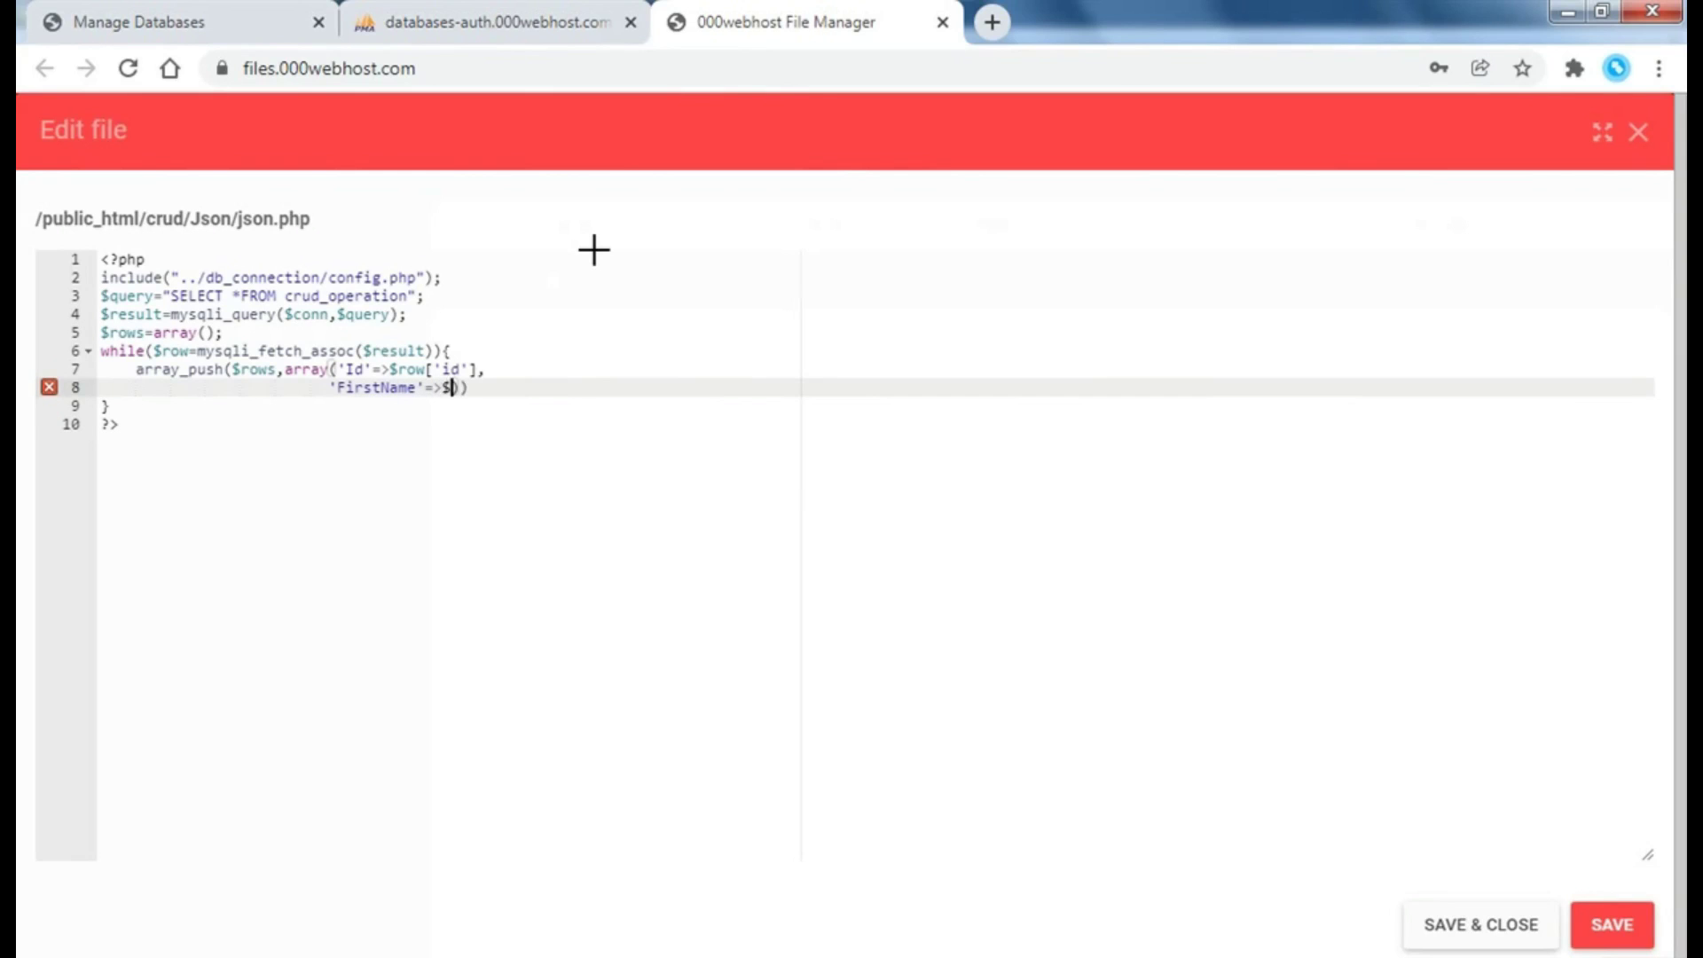
type("row[i")
key("BackSpace")
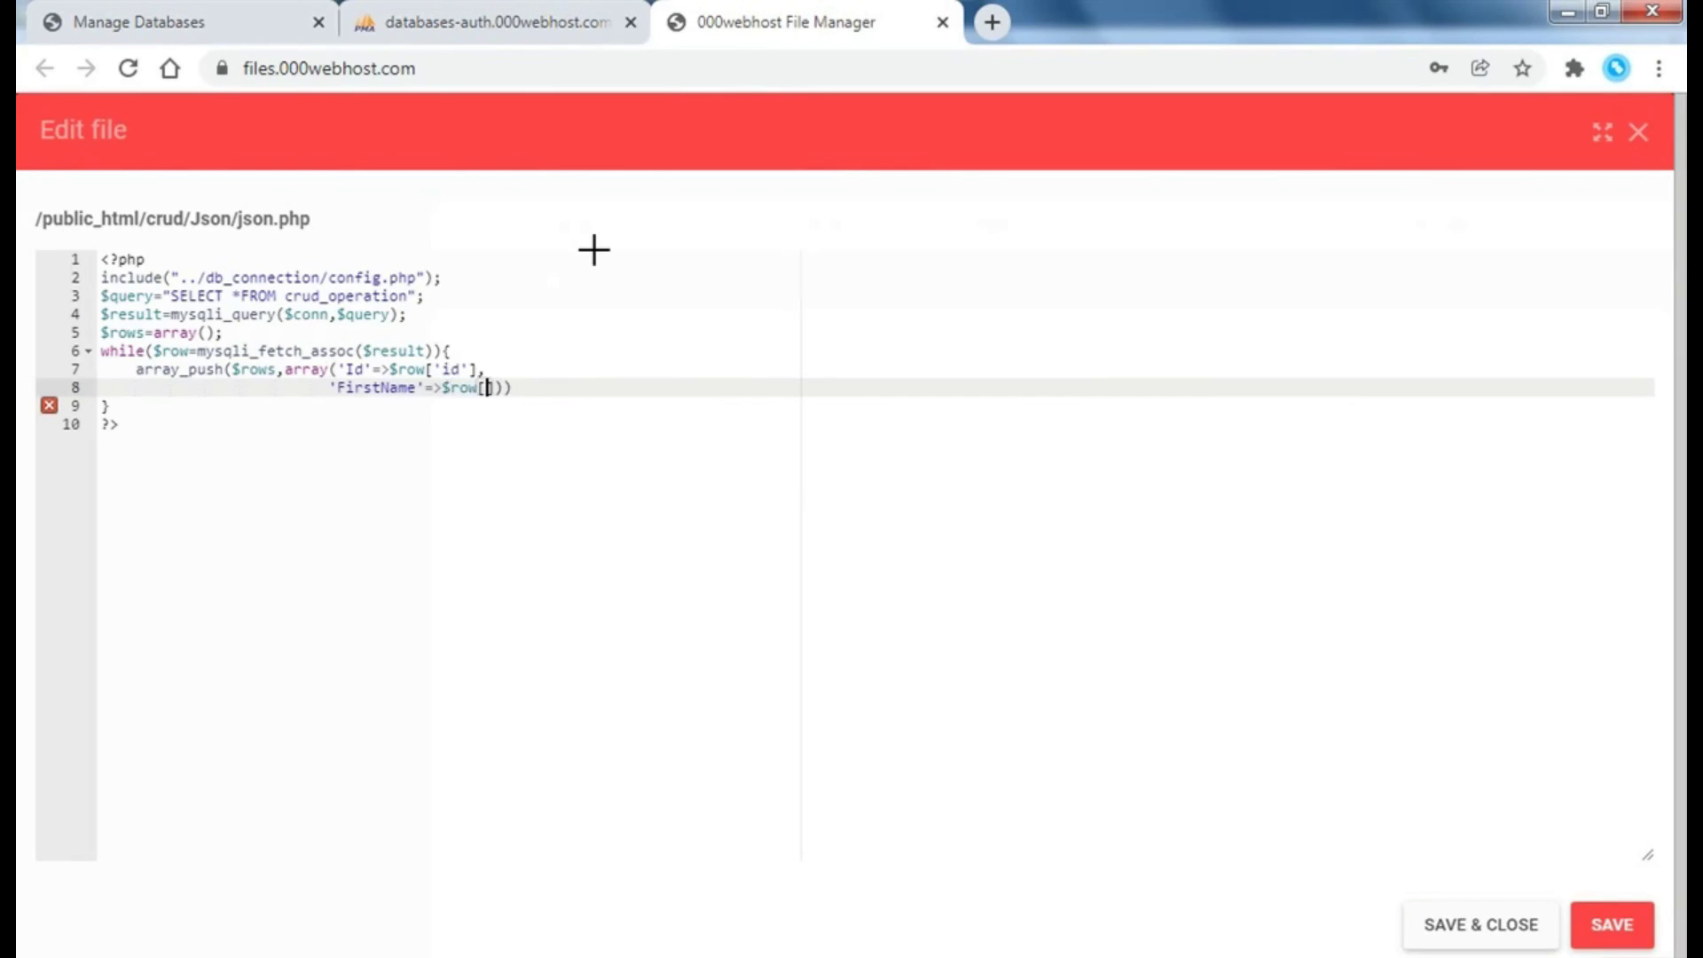
type("'name")
key("BackSpace")
key("BackSpace")
key("BackSpace")
key("BackSpace")
type("fname")
key("Right")
key("Right")
type(",")
key("Return")
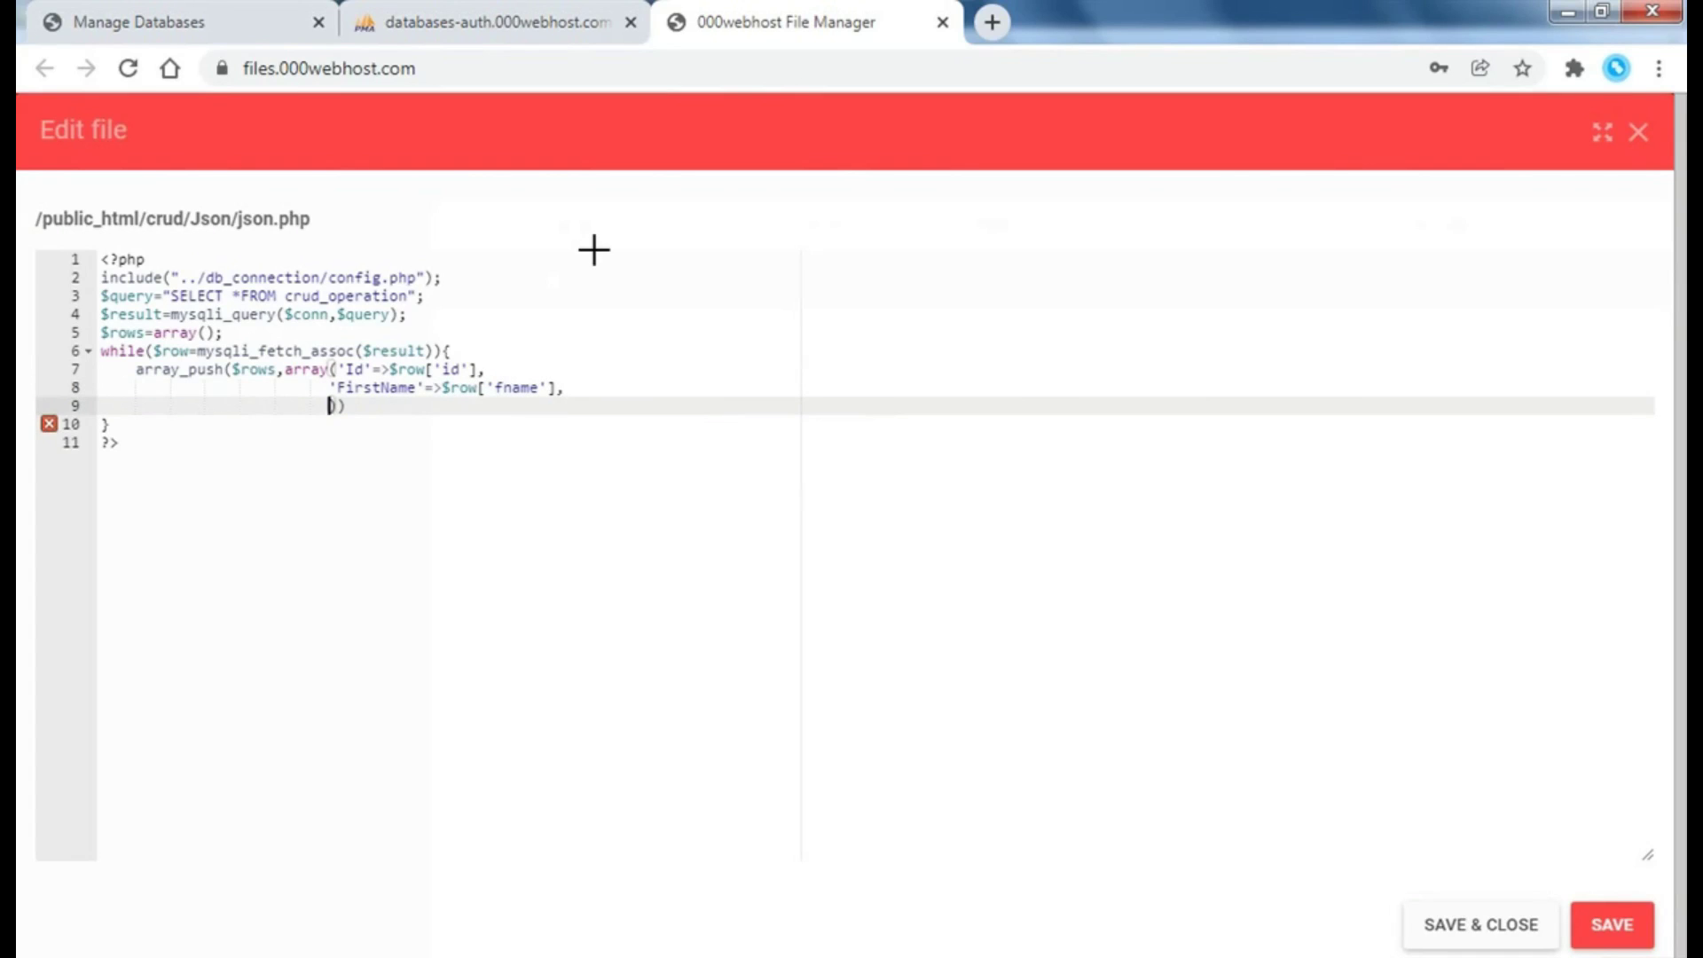
- Add the 'LastName' entry from lname and finish the array_push statement
type("'Las")
type("tName")
type("'=>")
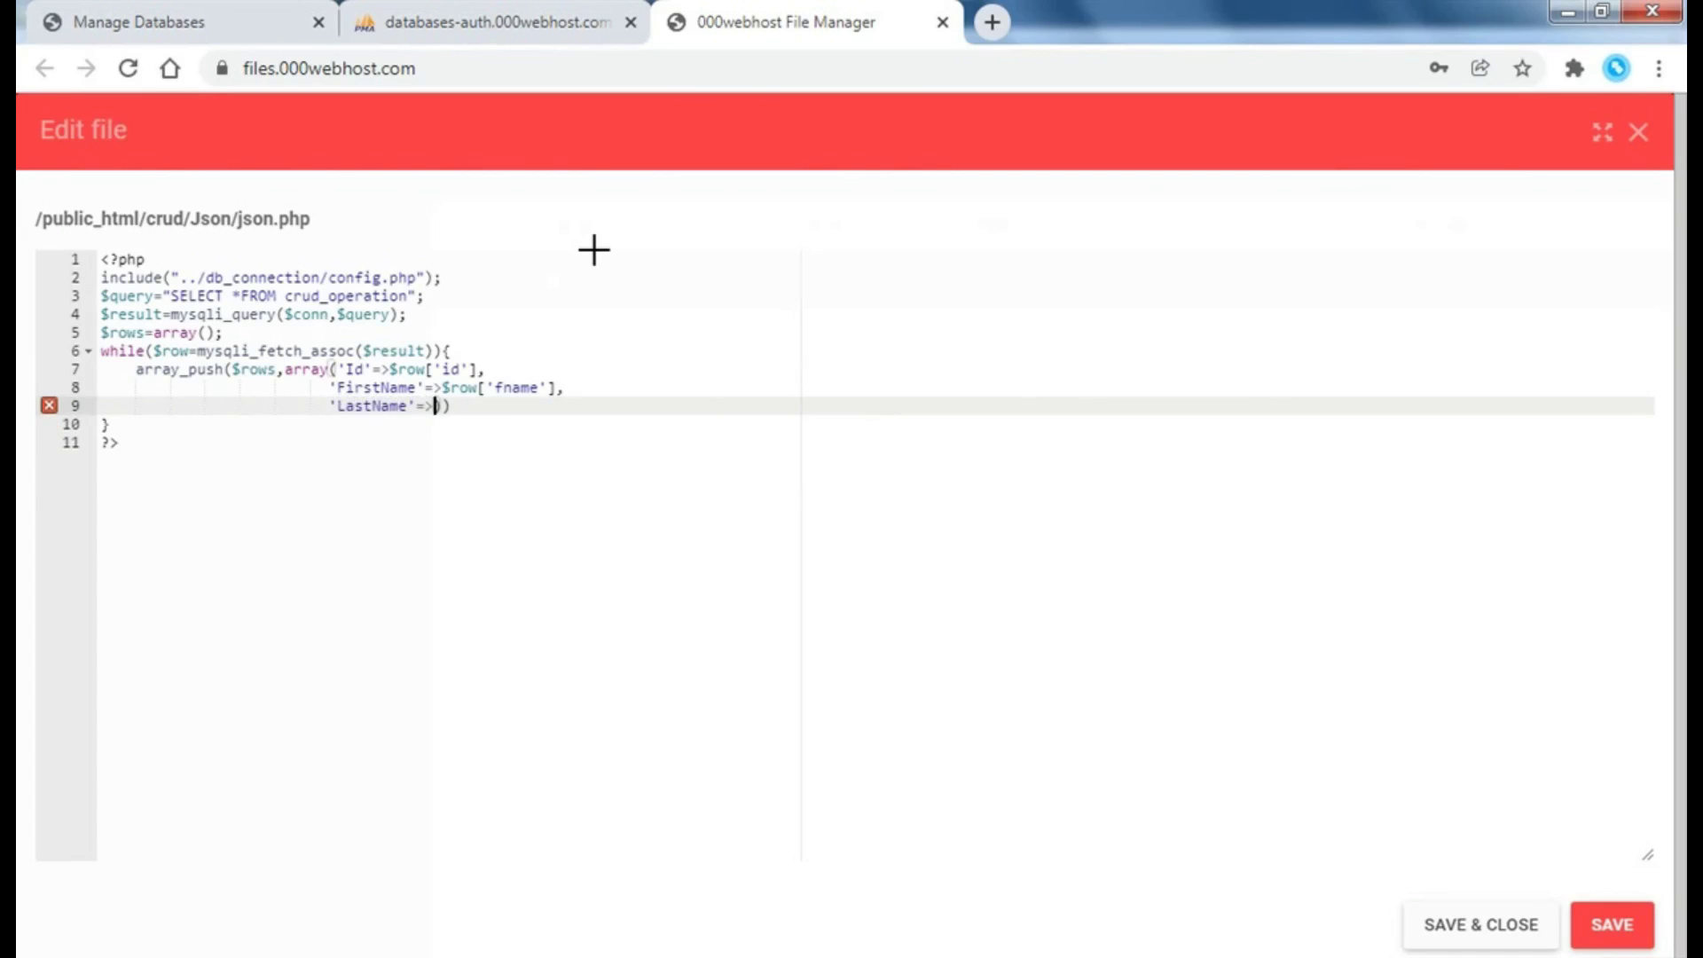
type("$")
type("row")
type("['l")
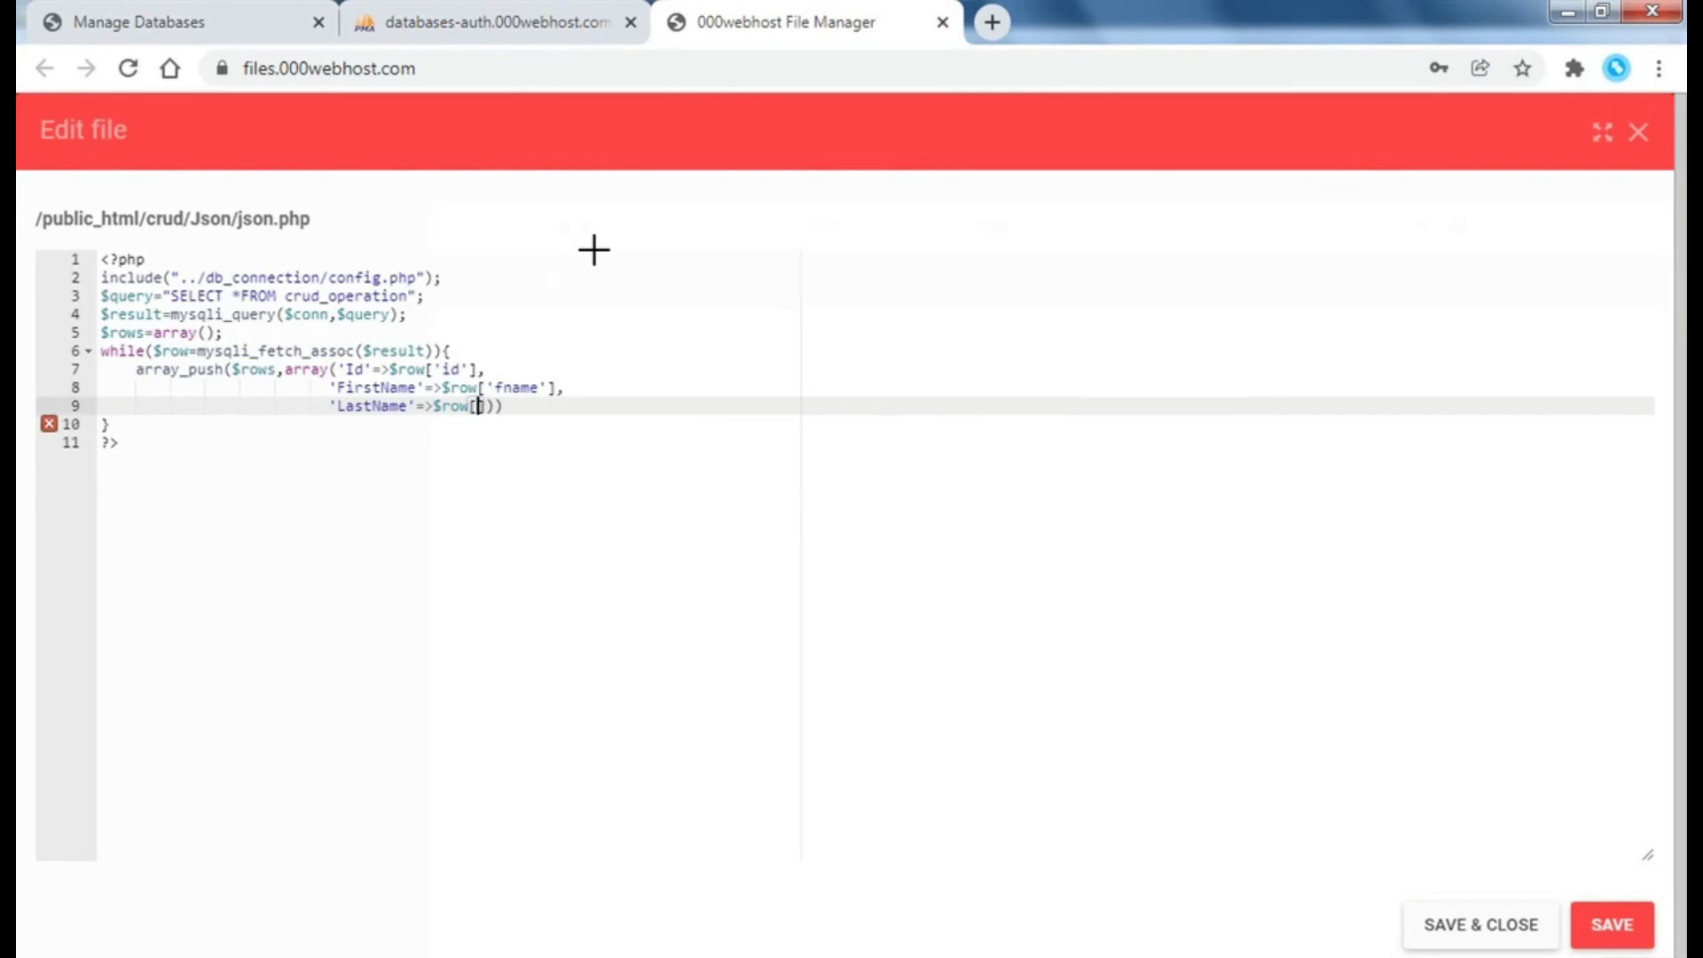
type("name")
key("End")
type(";")
key("Down")
key("Return")
- Add echo json_encode($rows); and mysqli_close($conn); then save json.php
type("e")
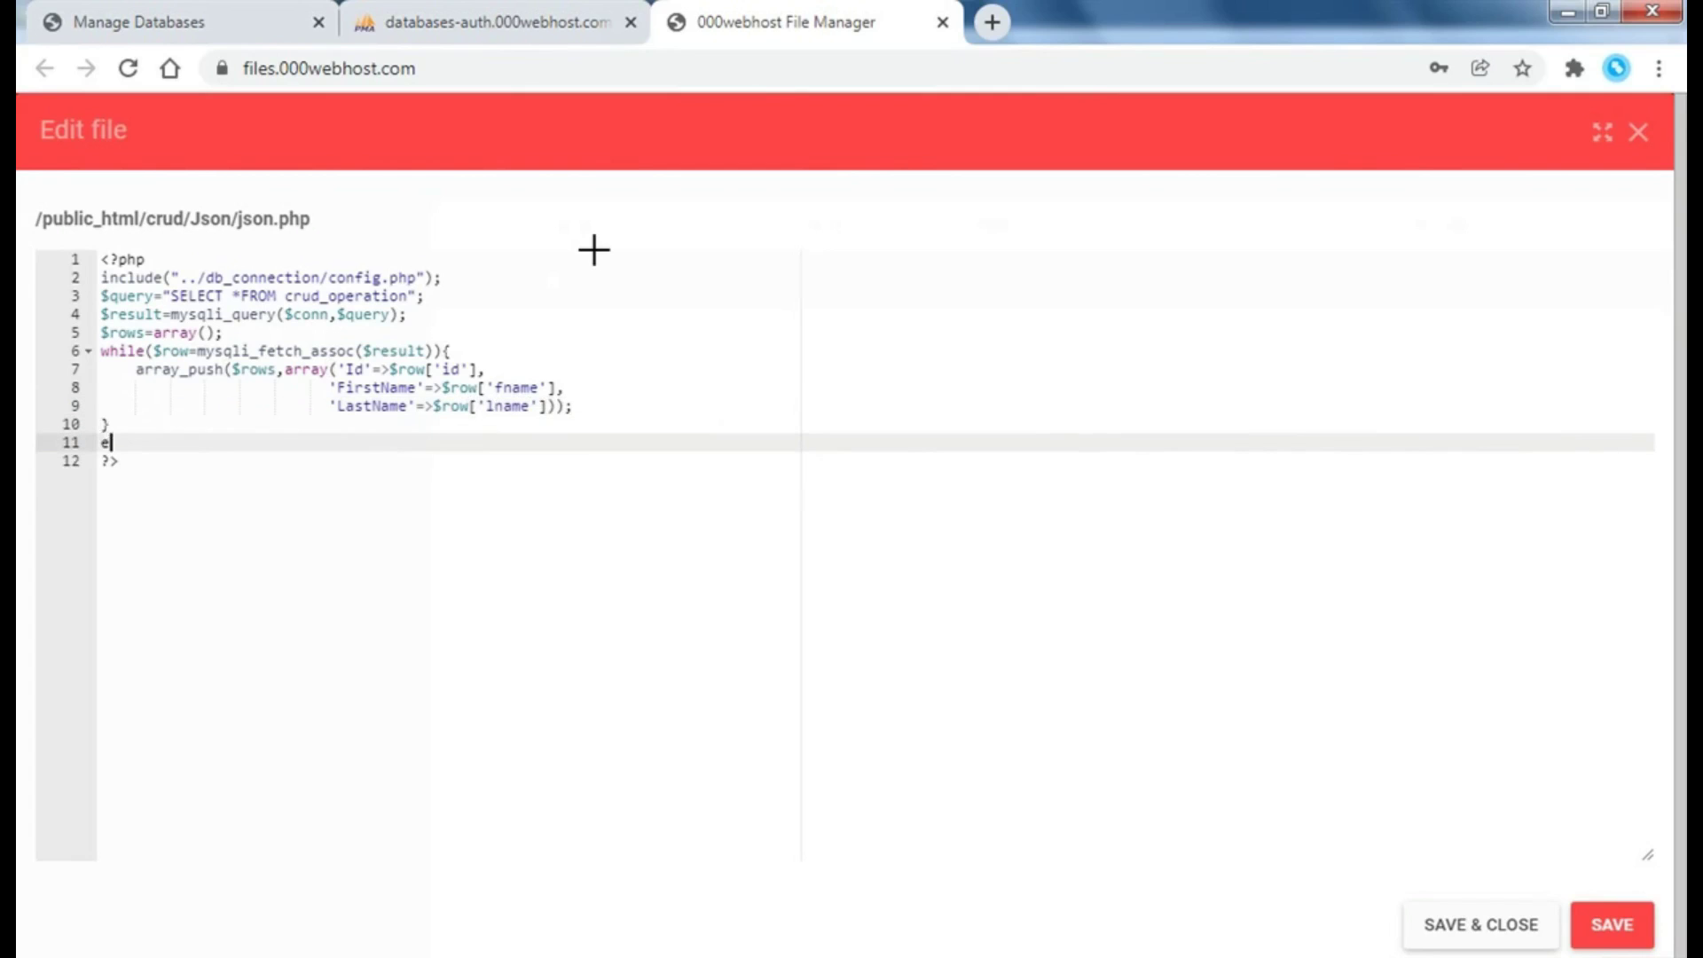
type("cho'")
type(" json")
type("_encode")
type("($row")
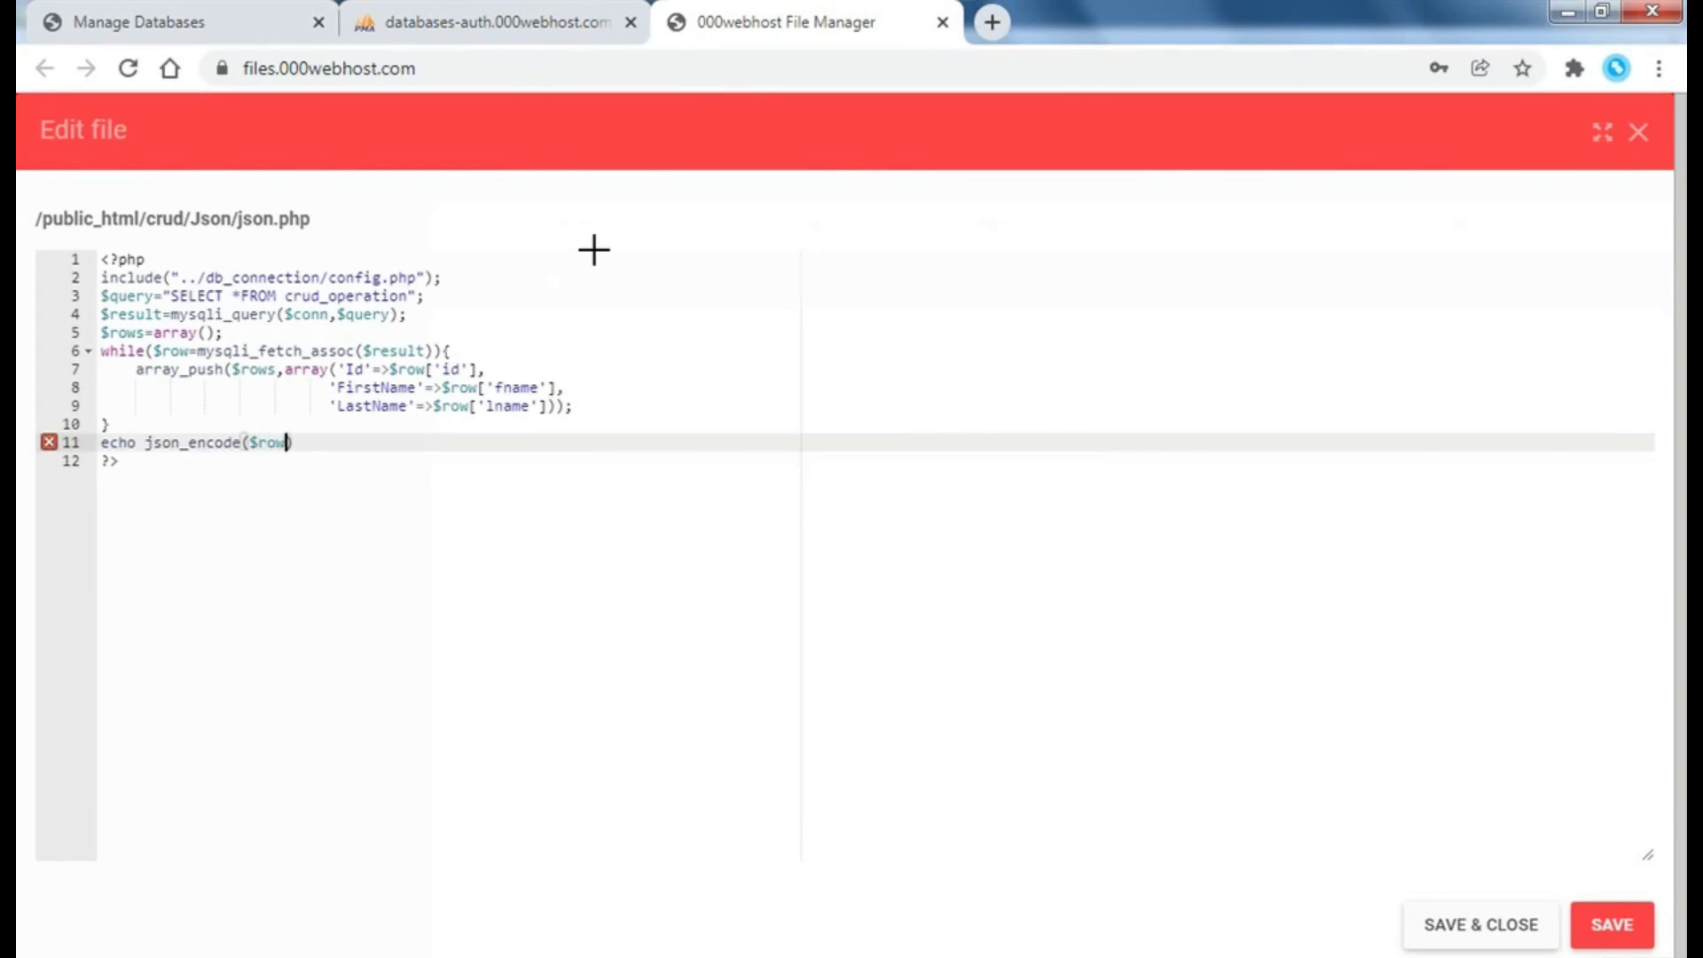
type("s);")
key("Return")
type("m")
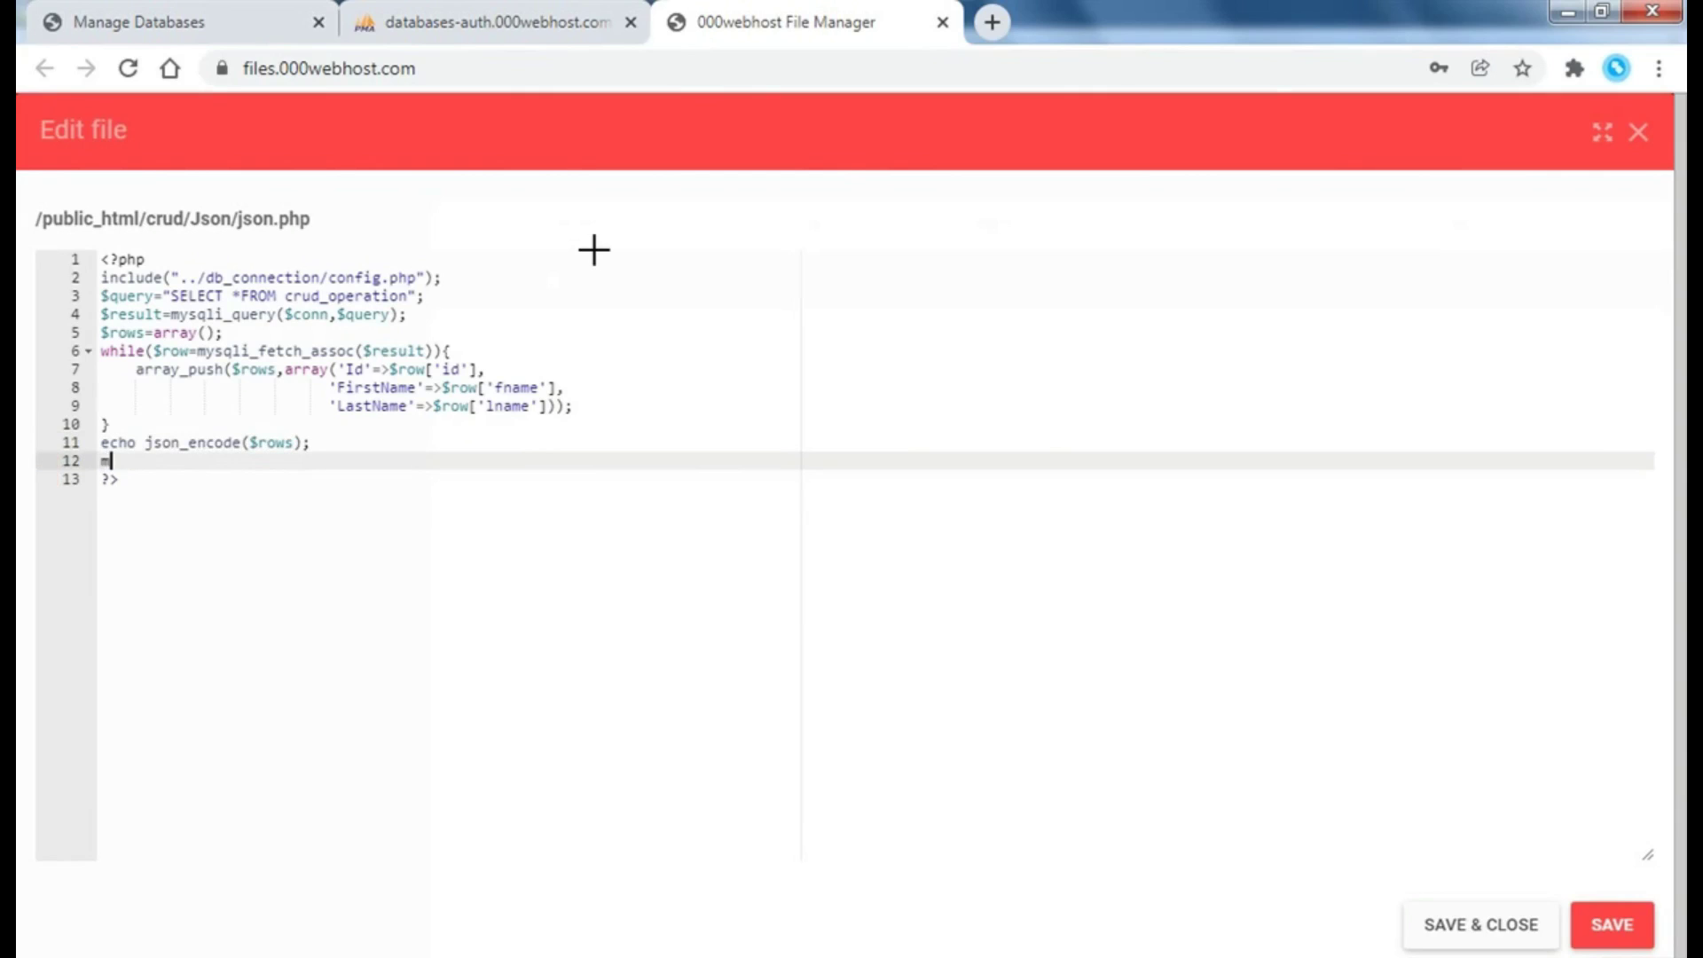
type("ysqli_close")
type("($co")
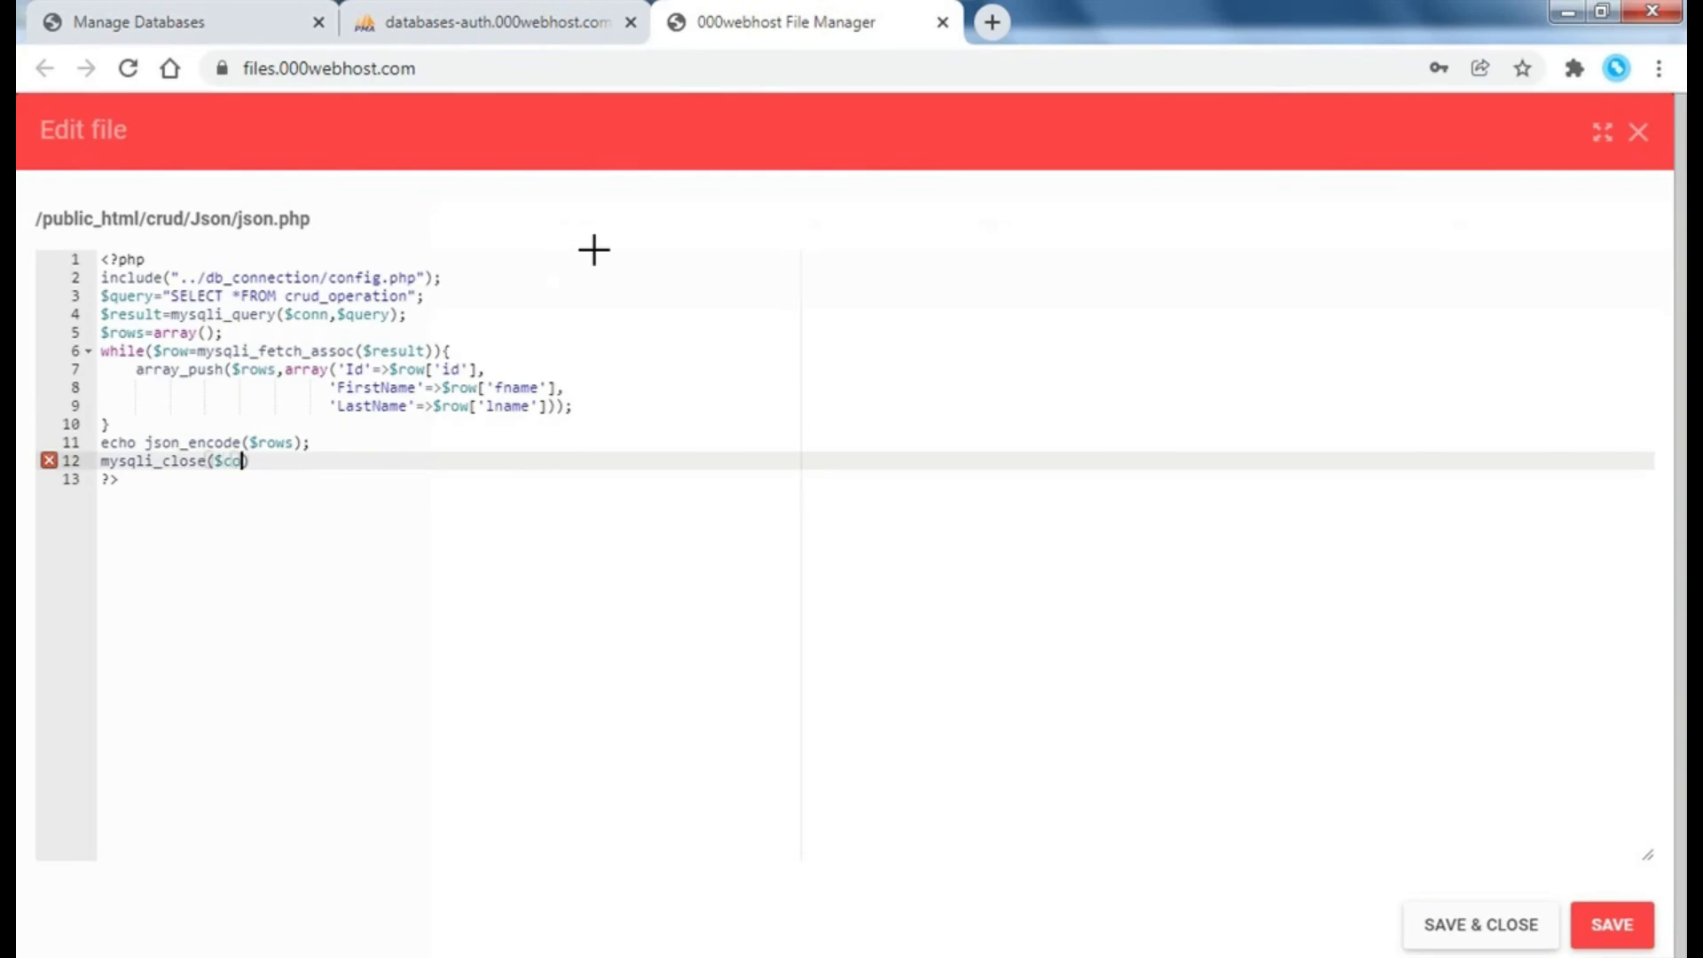
type("nn);")
left_click(1611, 923)
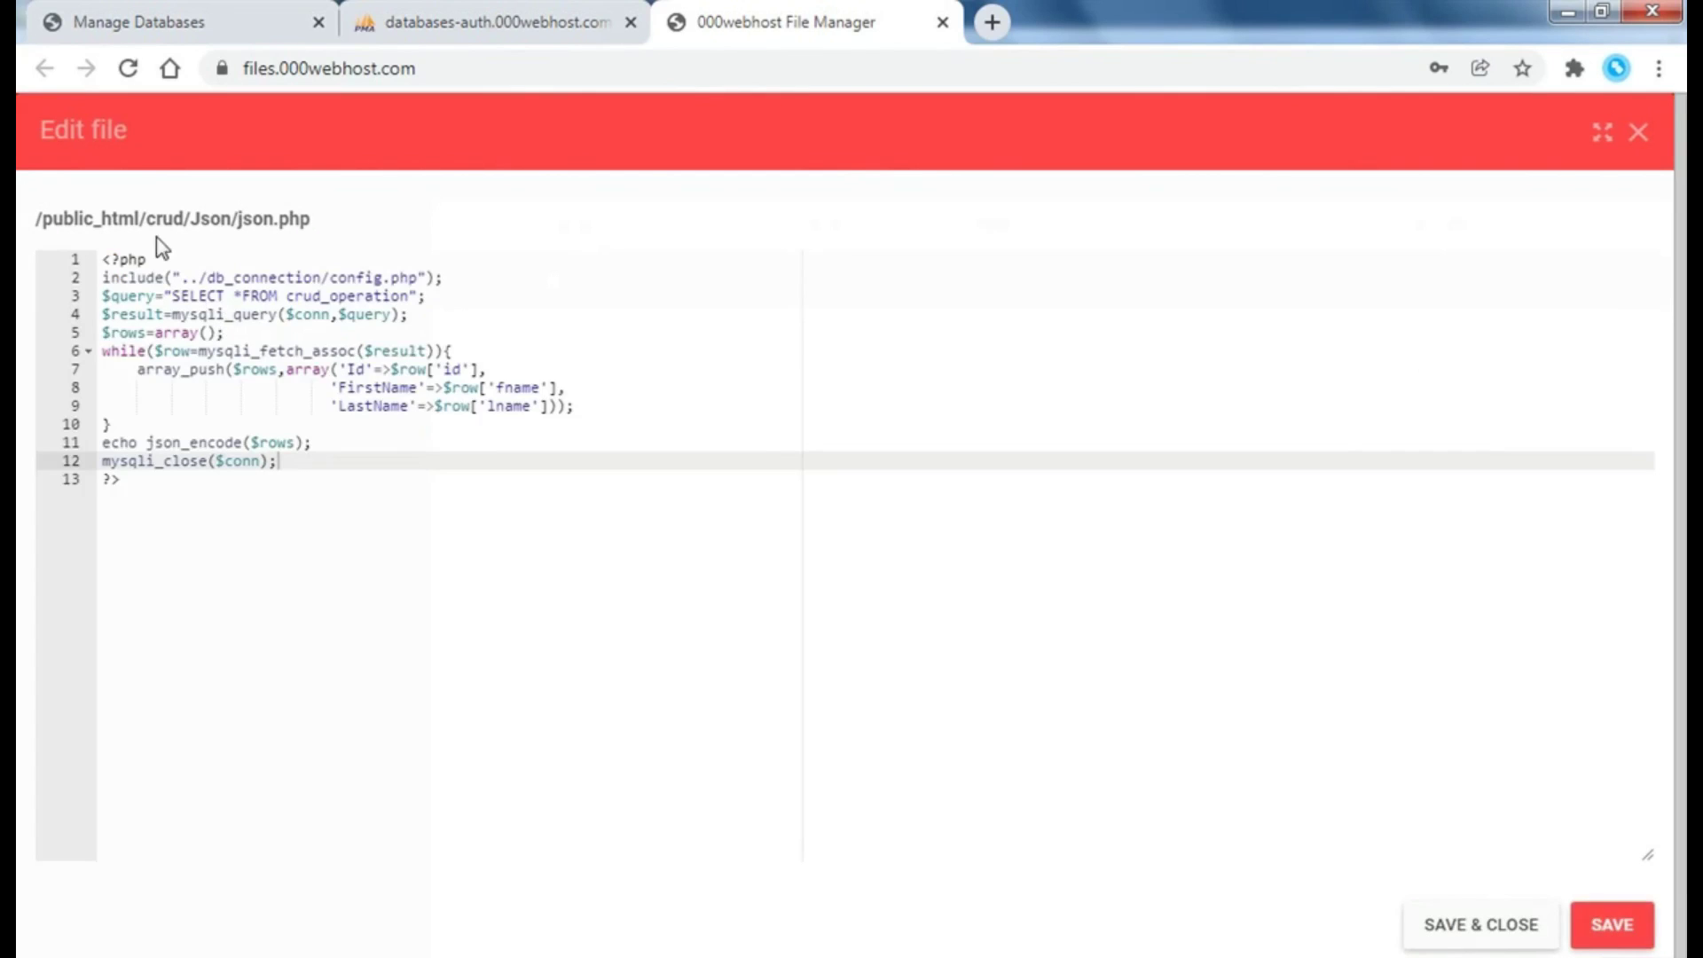
- Copy the Json/json.php path and switch back to the CRUD site's address bar
left_click_drag(311, 222, 191, 221)
key("ctrl+c")
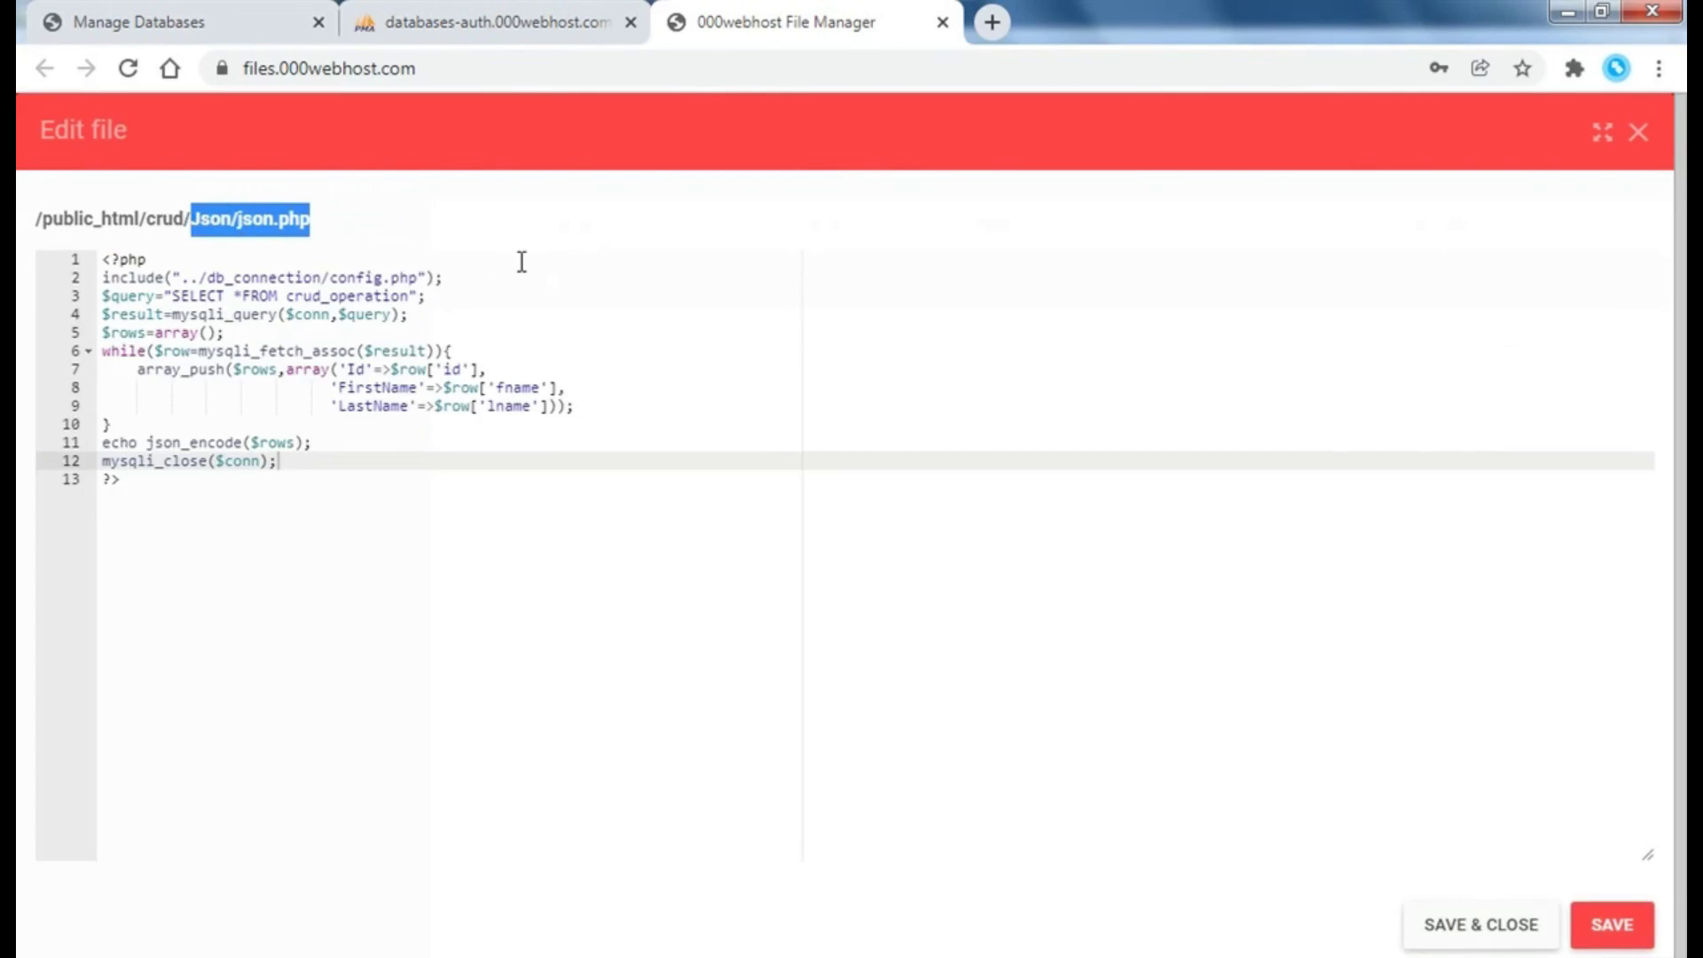
key("alt+Tab")
left_click(831, 64)
- Replace index.php with Json/json.php in the address, load it, and reload after the 500 error
key("shift+Left")
key("shift+Left")
key("shift+Left")
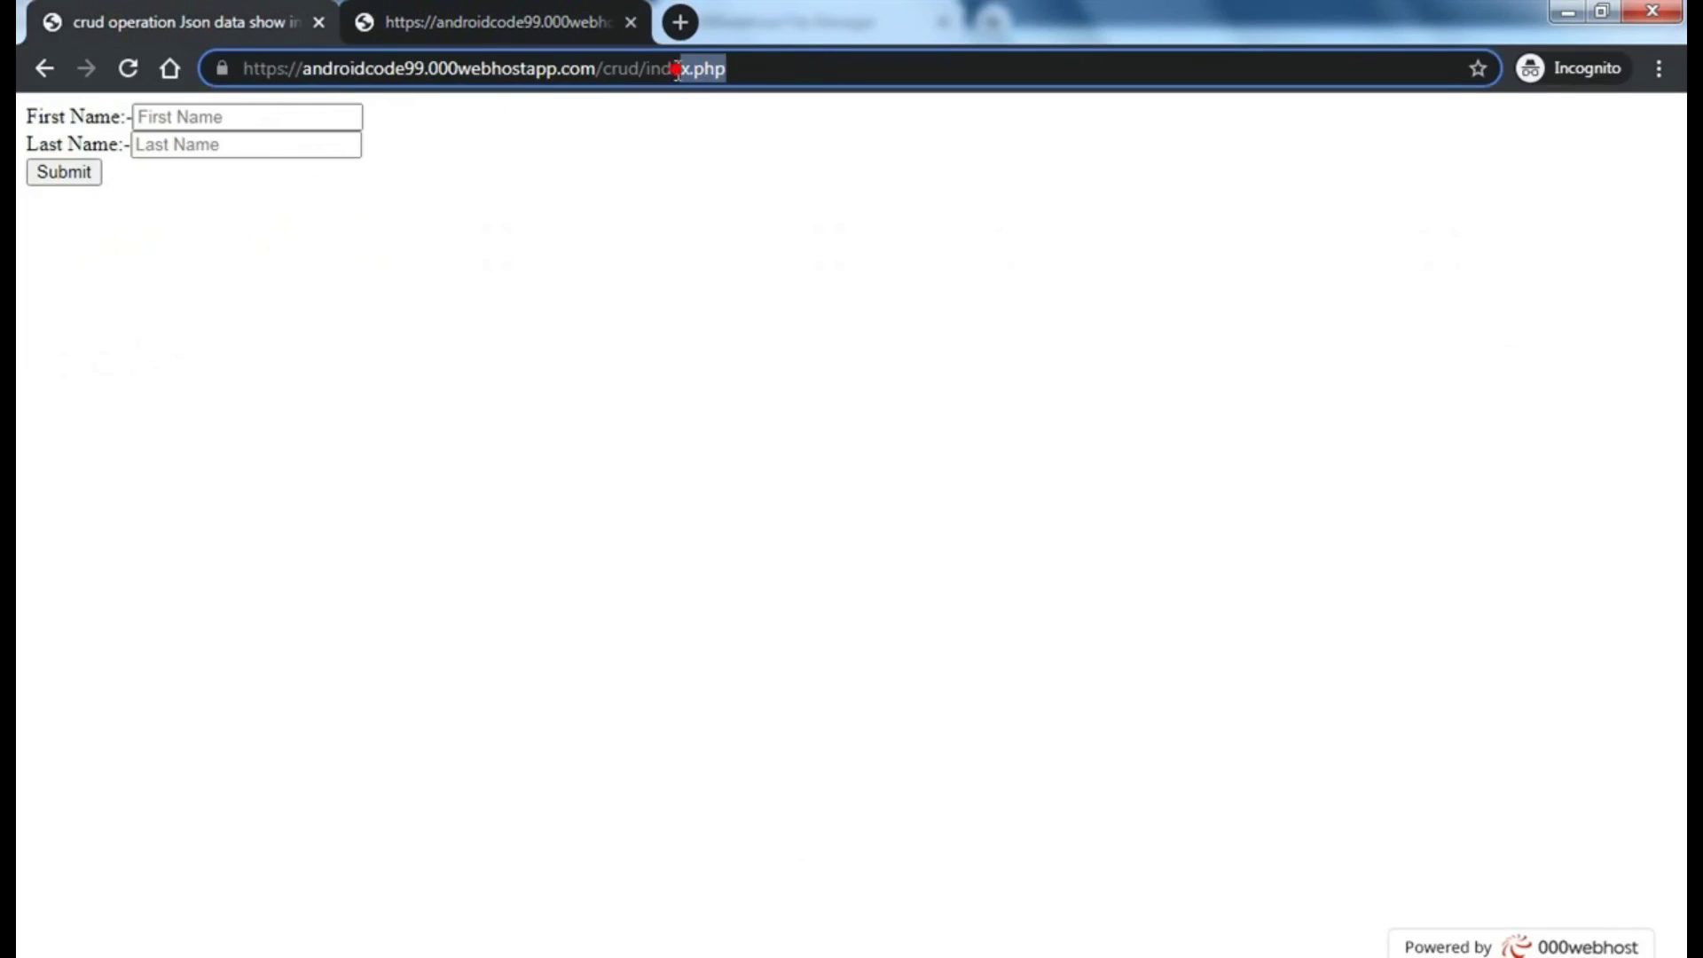
key("shift+Left")
key("shift+Left")
key("shift+Left")
key("ctrl+v")
key("Return")
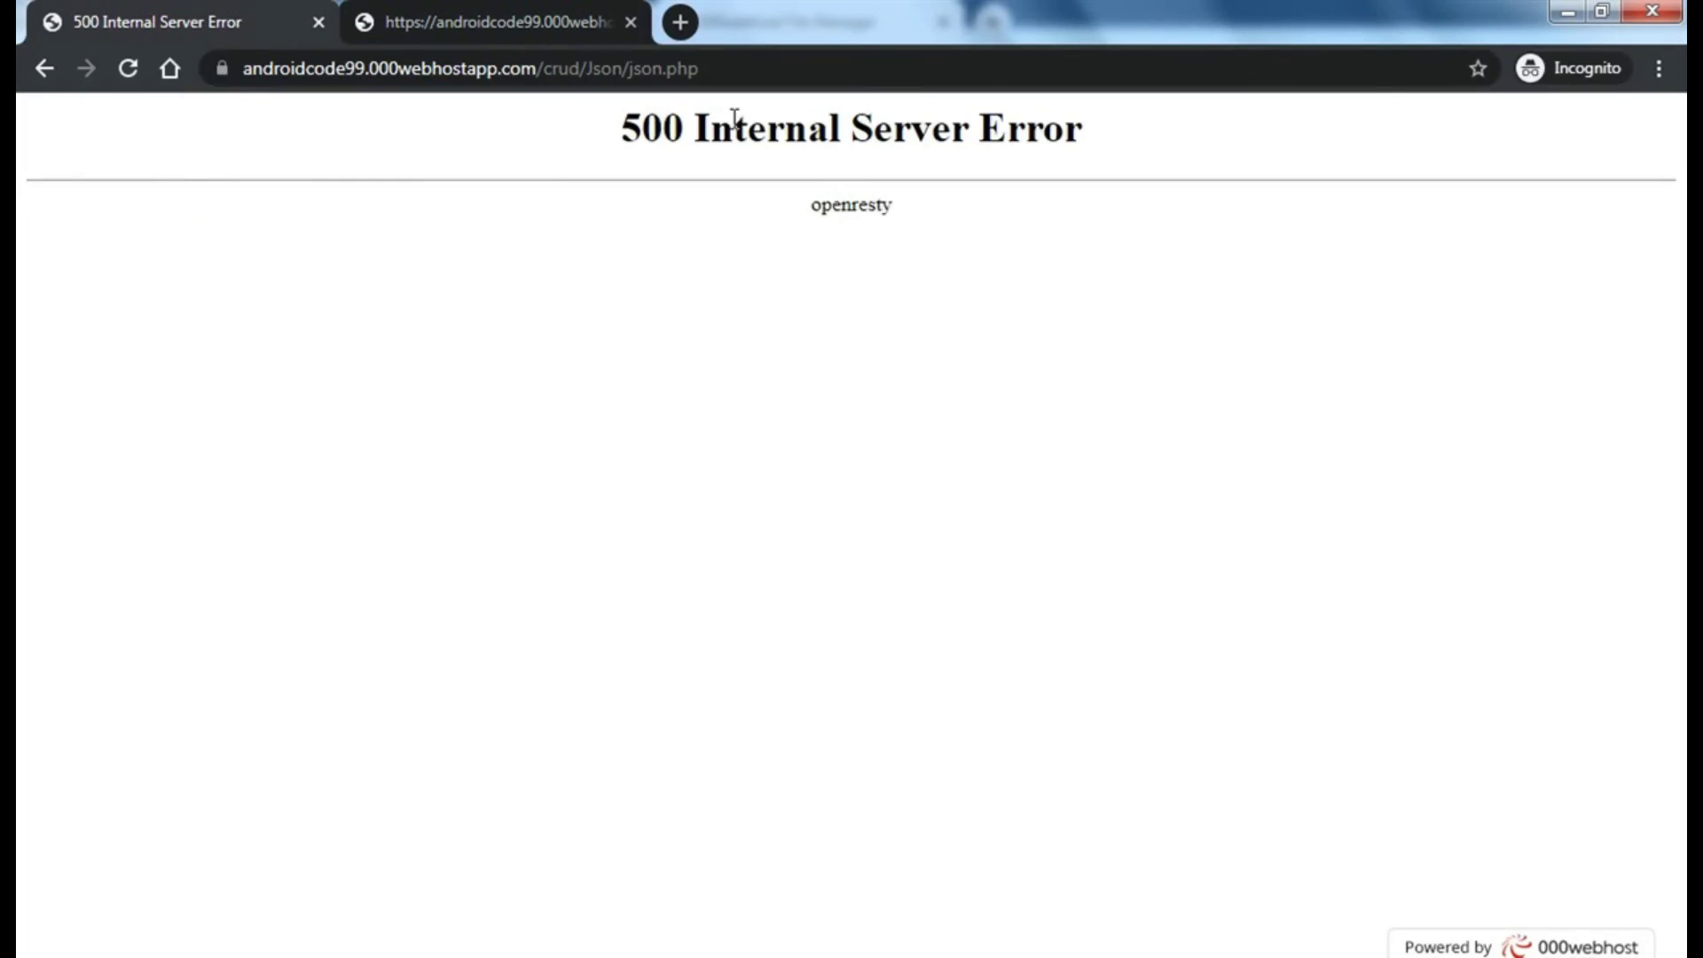
left_click(716, 78)
key("Return")
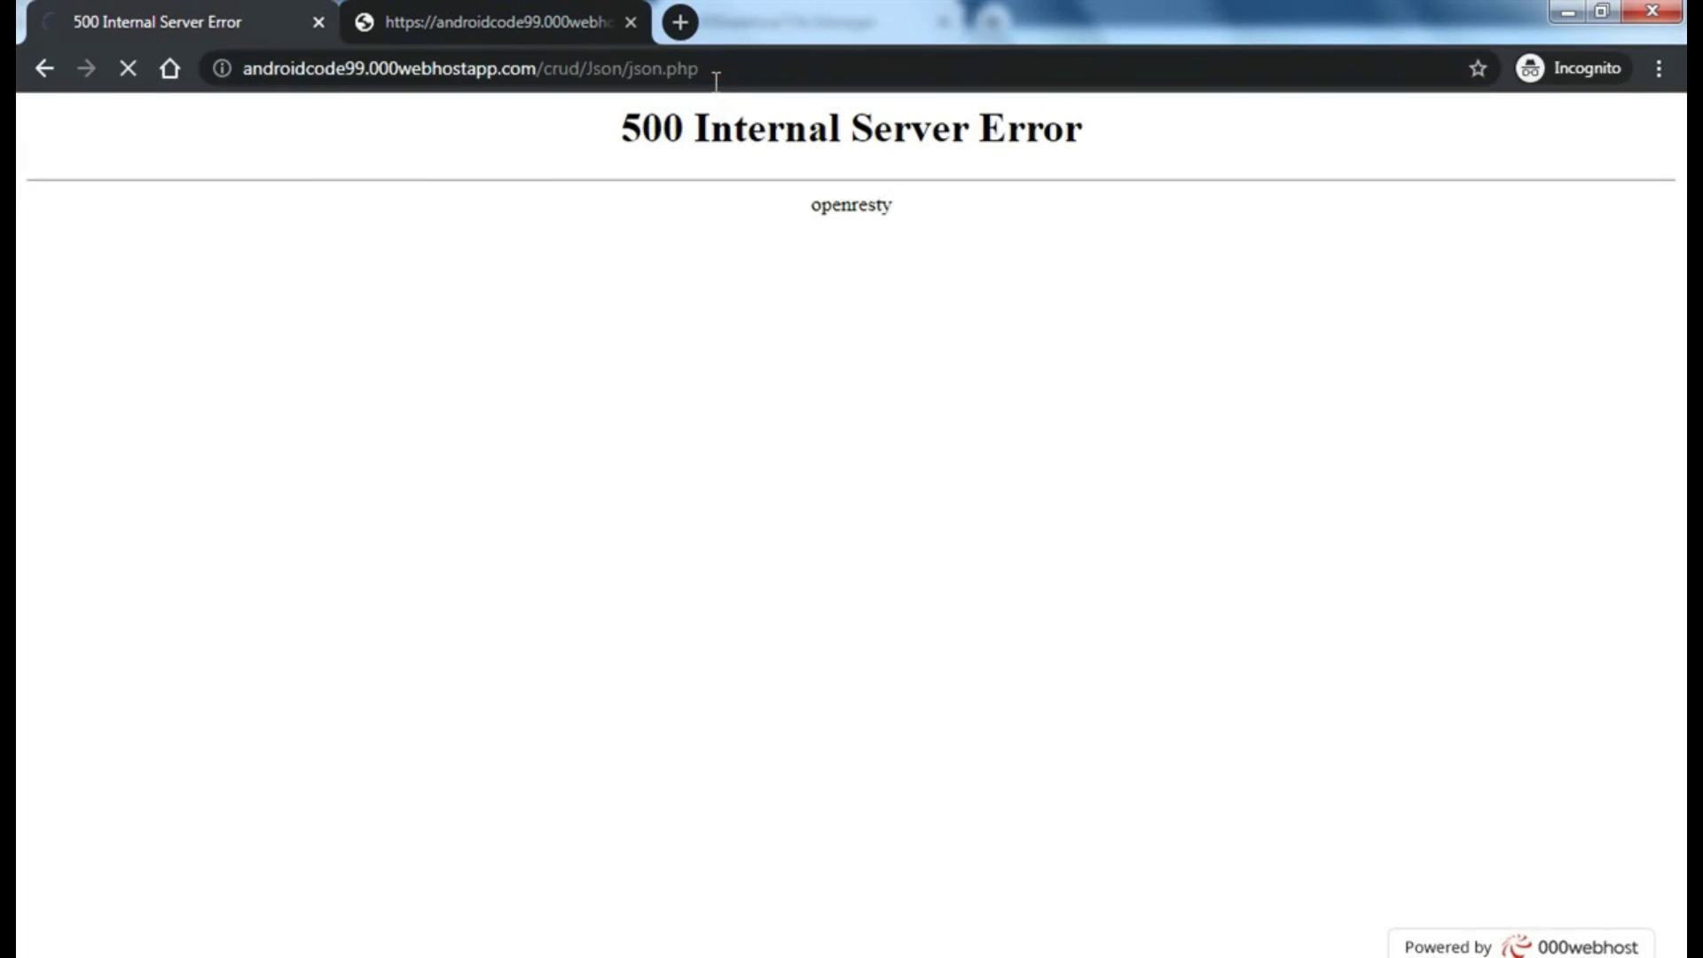